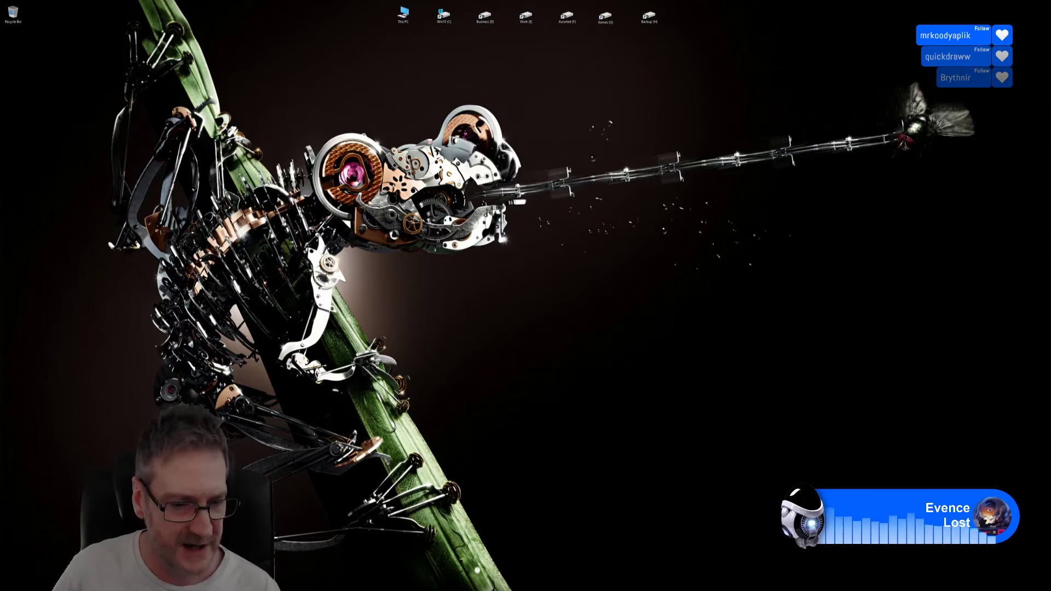
Bring up the gazebo scene and frame the small pedestal and green capital band close up.
{"action": "key", "text": "alt+Tab"}
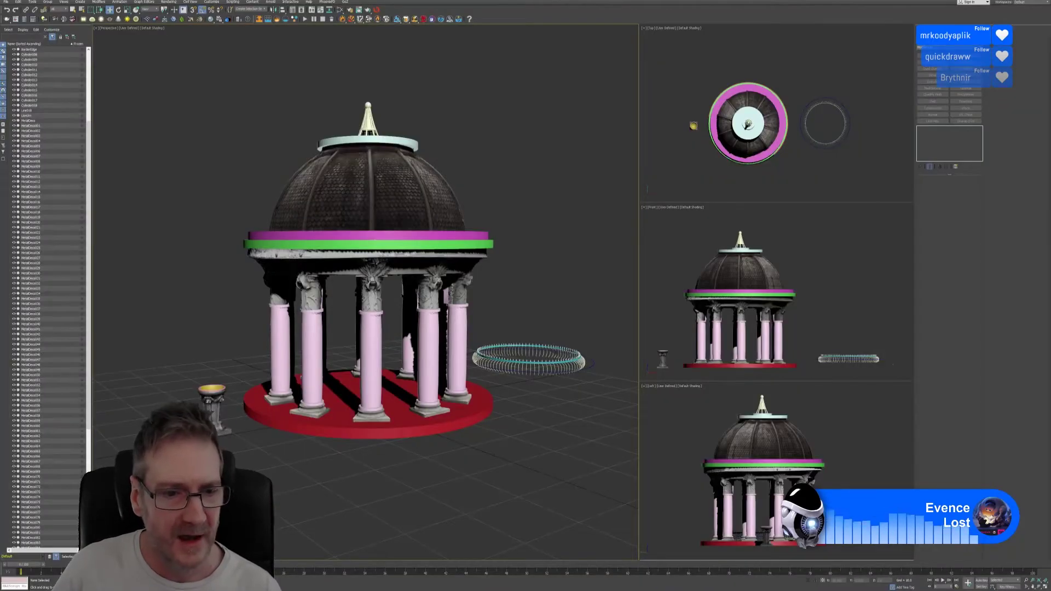
{"action": "left_click", "coordinate": [213, 404]}
{"action": "key", "text": "z"}
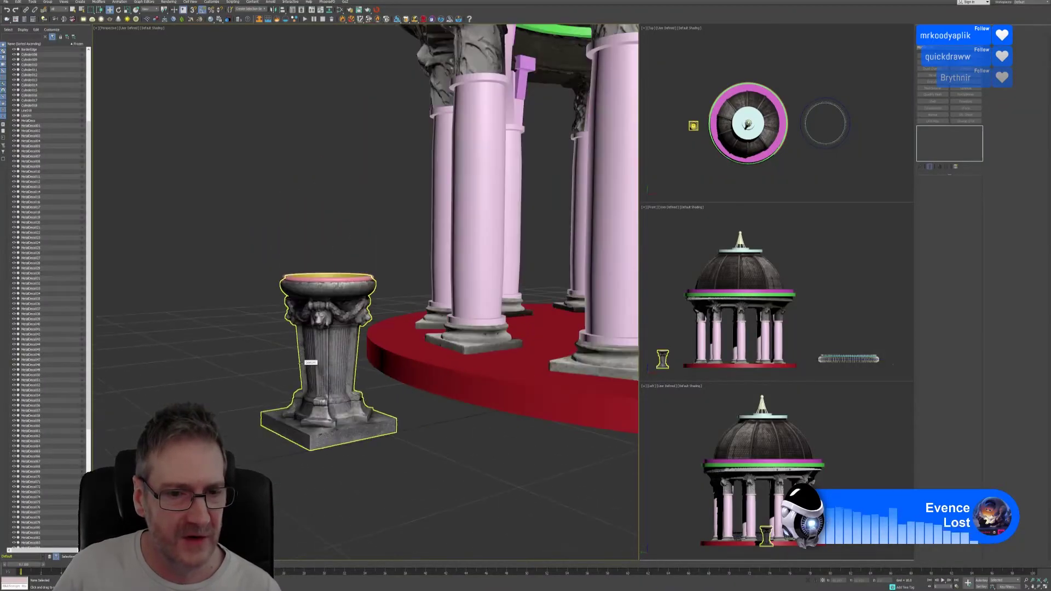
{"action": "scroll", "coordinate": [405, 360], "scroll_direction": "down", "scroll_amount": 6}
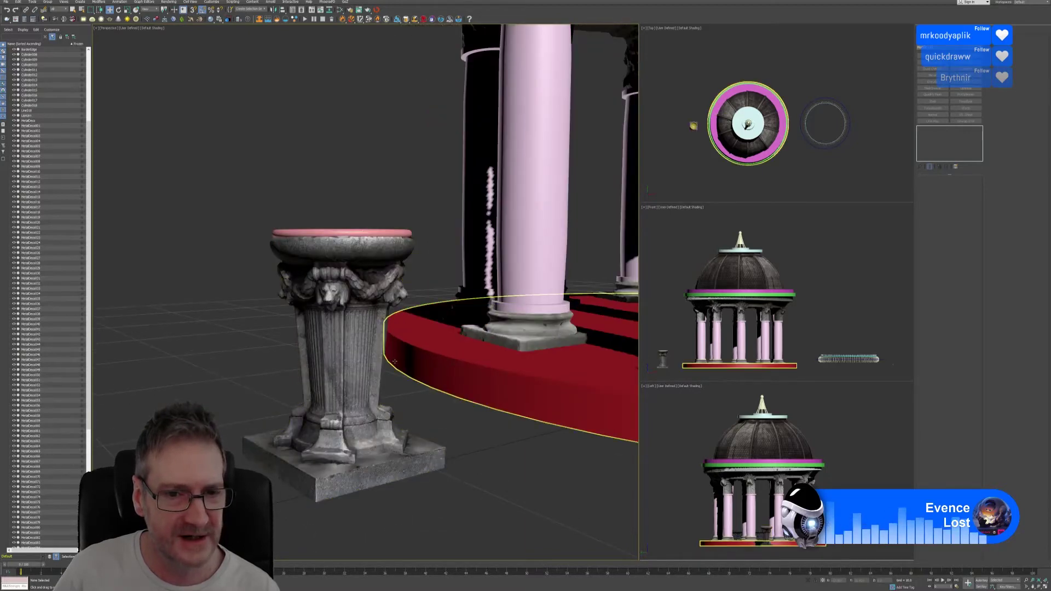
{"action": "middle_click_drag", "start_coordinate": [406, 360], "coordinate": [384, 340], "text": "alt"}
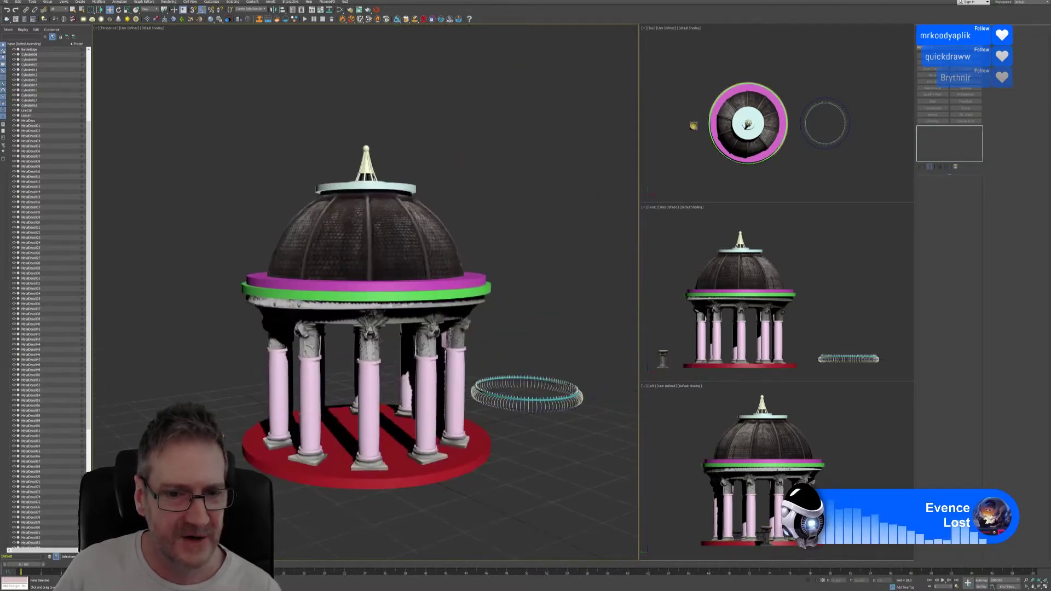
{"action": "left_click", "coordinate": [364, 294]}
{"action": "key", "text": "z"}
{"action": "scroll", "coordinate": [346, 249], "scroll_direction": "up", "scroll_amount": 2}
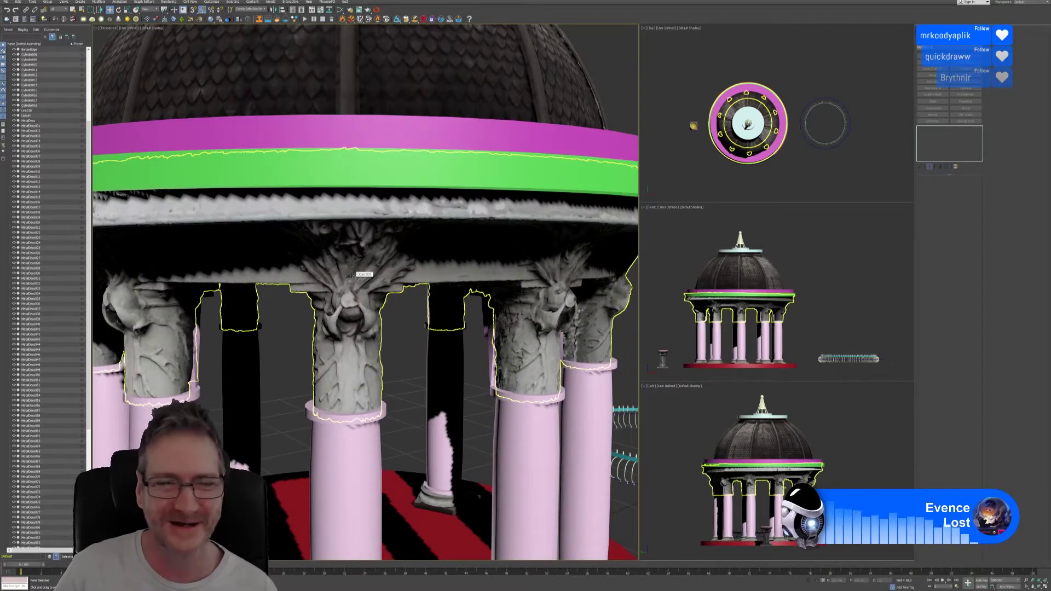
{"action": "scroll", "coordinate": [351, 275], "scroll_direction": "down", "scroll_amount": 2}
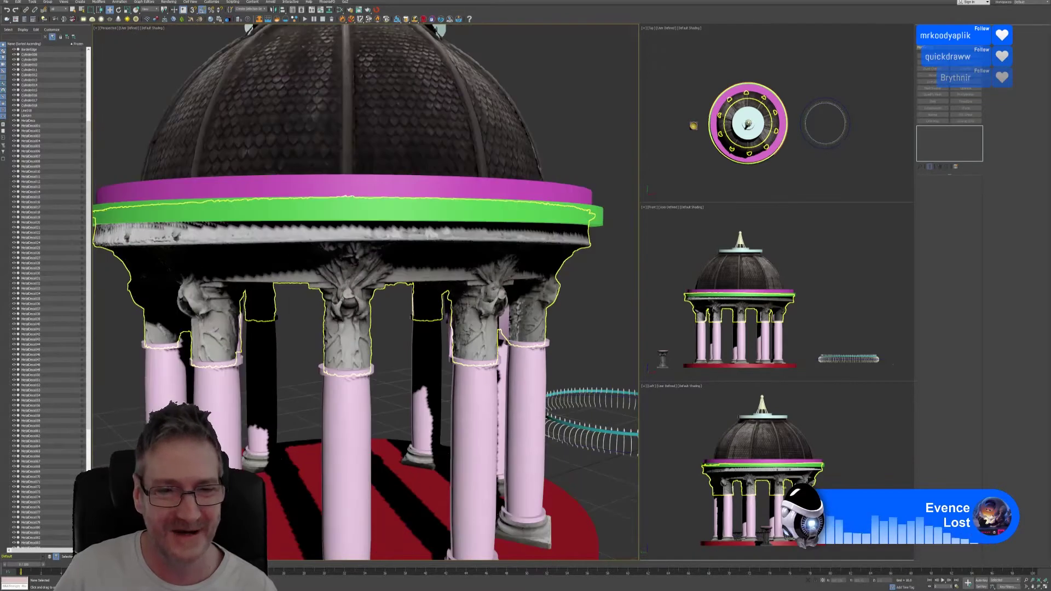
{"action": "scroll", "coordinate": [359, 267], "scroll_direction": "up", "scroll_amount": 2}
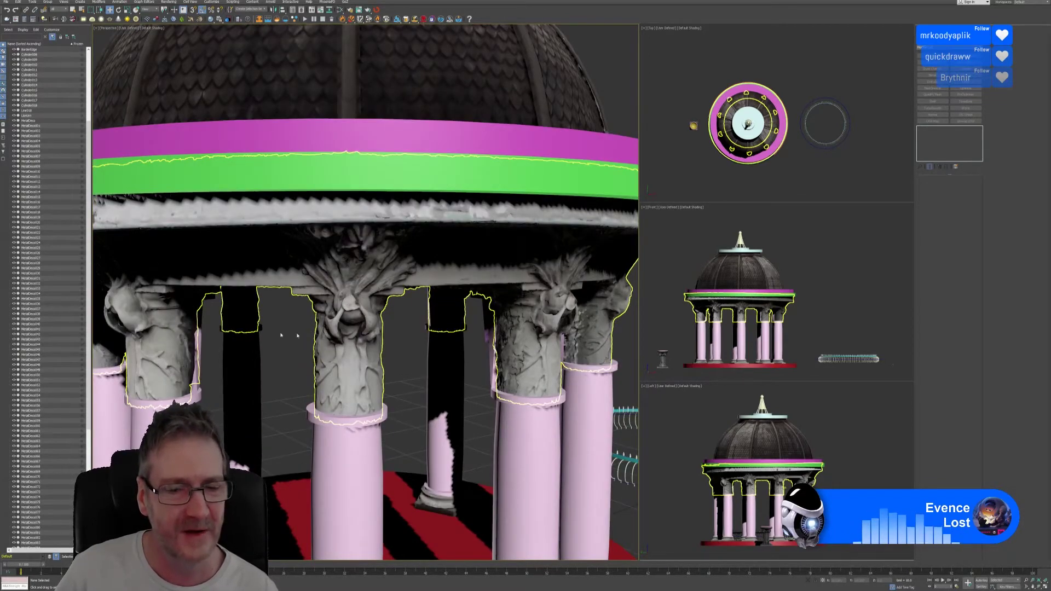
Frame the whole gazebo and inspect the red stepped base and front column.
{"action": "left_click", "coordinate": [281, 335]}
{"action": "key", "text": "z"}
{"action": "mouse_move", "coordinate": [444, 293]}
{"action": "middle_mouse_down", "text": "alt"}
{"action": "mouse_move", "coordinate": [460, 284]}
{"action": "mouse_move", "coordinate": [453, 276]}
{"action": "middle_mouse_up", "text": "alt"}
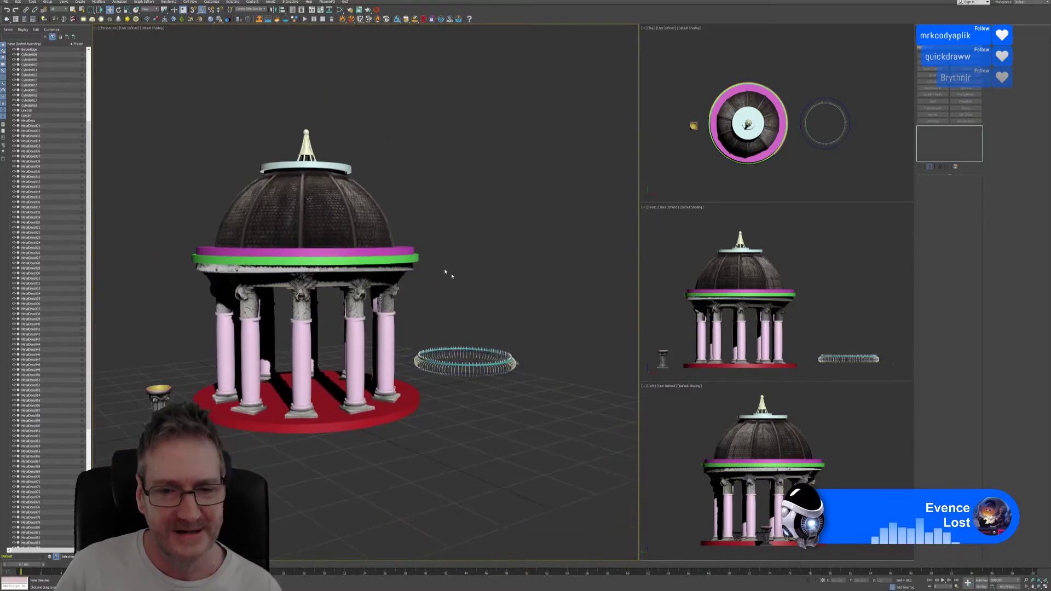
{"action": "scroll", "coordinate": [482, 358], "scroll_direction": "up", "scroll_amount": 3}
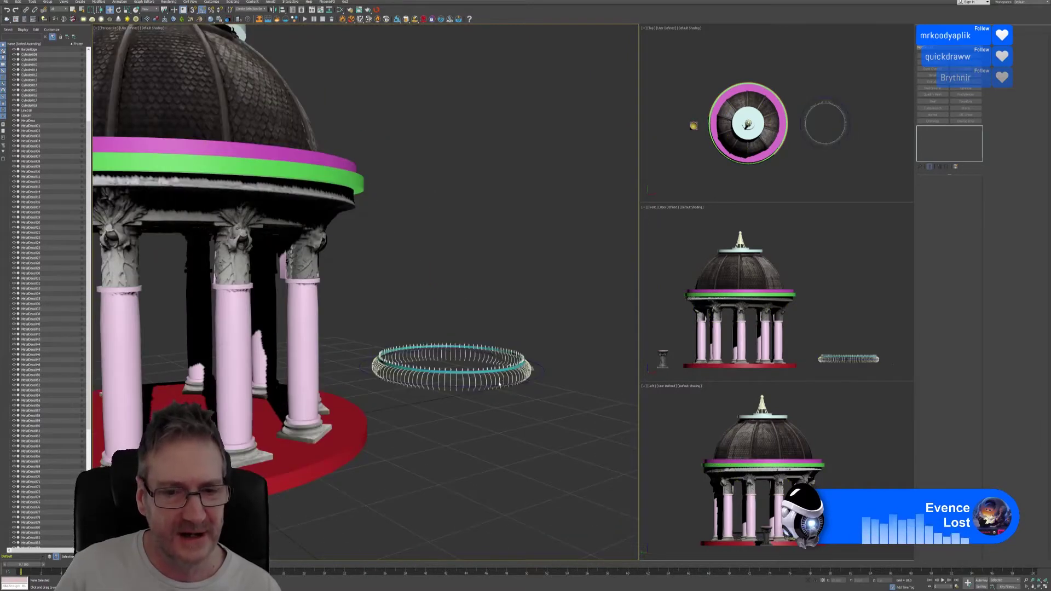
{"action": "scroll", "coordinate": [449, 394], "scroll_direction": "up", "scroll_amount": 5}
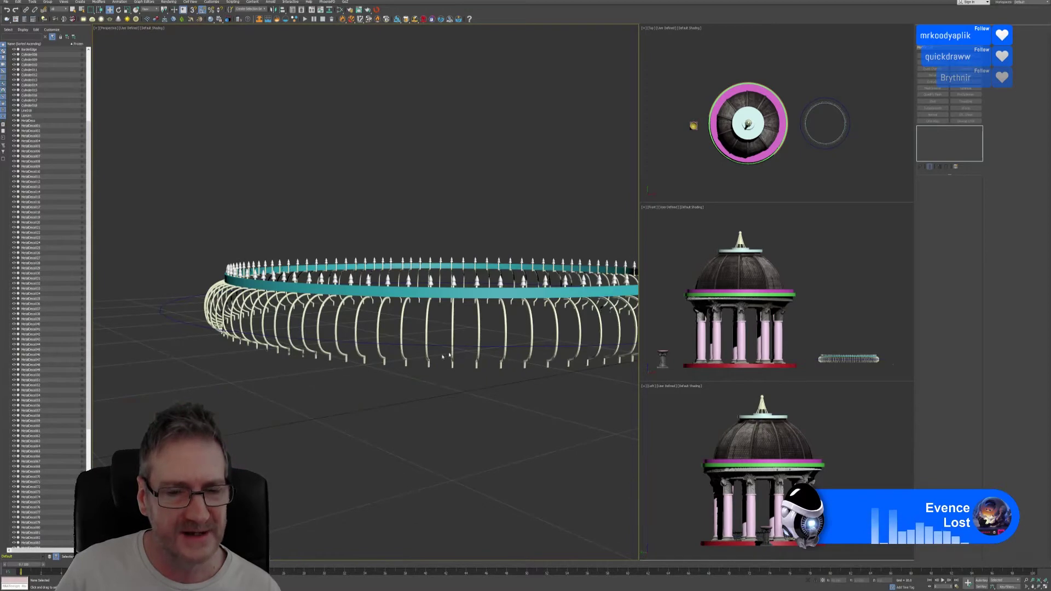
{"action": "scroll", "coordinate": [449, 355], "scroll_direction": "down", "scroll_amount": 5}
{"action": "left_click", "coordinate": [233, 375]}
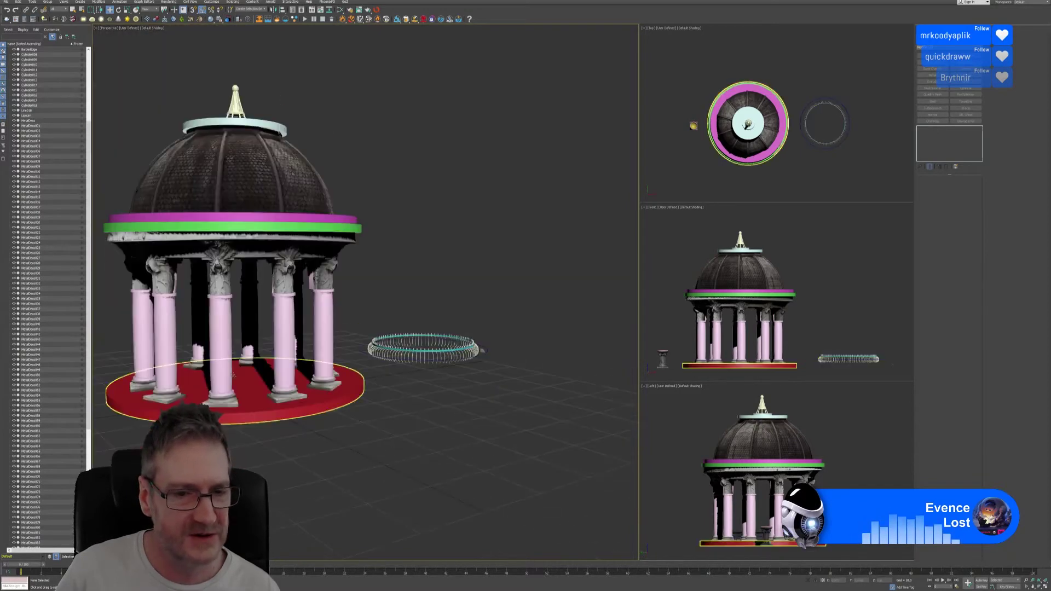
{"action": "left_click", "coordinate": [225, 377]}
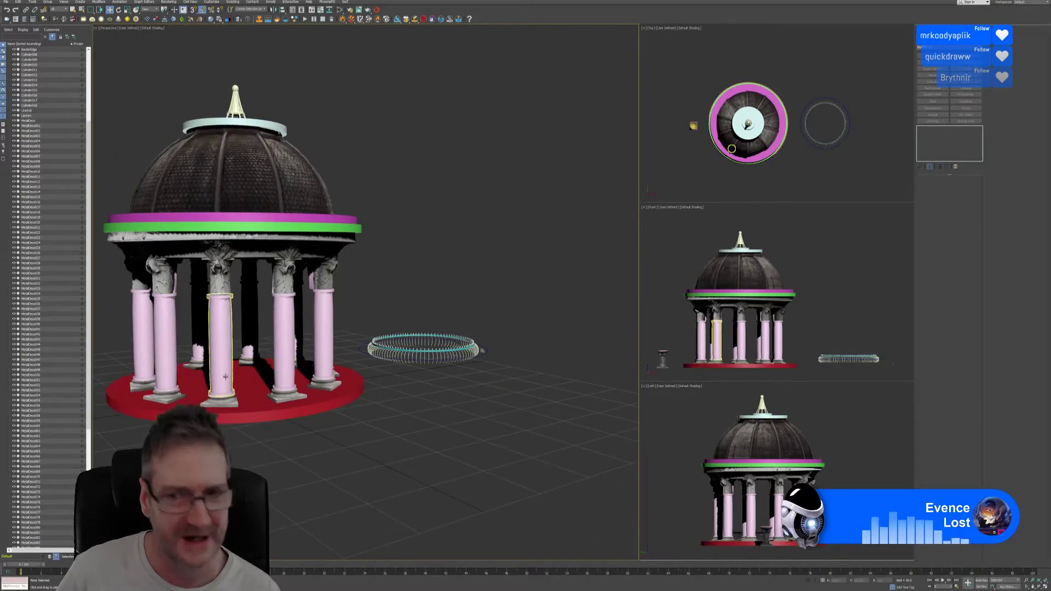
{"action": "left_click", "coordinate": [361, 415]}
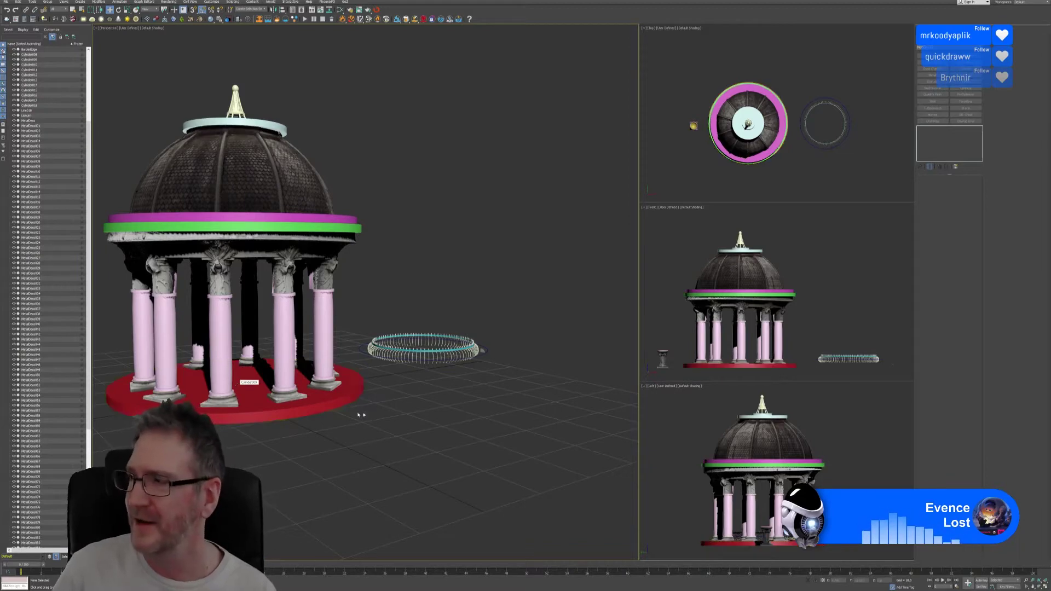
{"action": "middle_click_drag", "start_coordinate": [478, 380], "coordinate": [500, 409]}
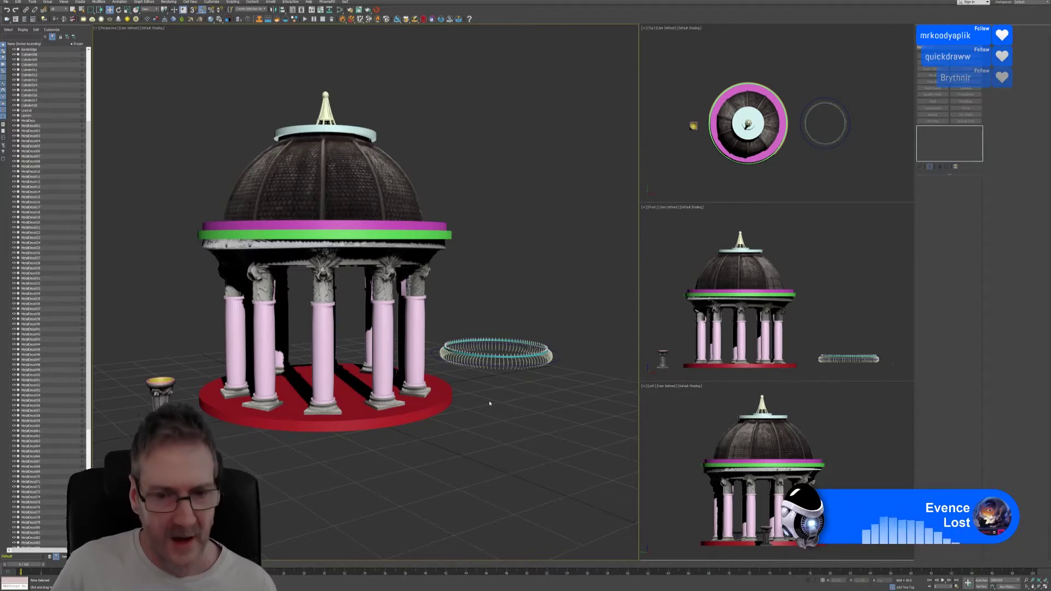
Select the fence's tube band and ribs and isolate them with Alt+Q.
{"action": "middle_click_drag", "start_coordinate": [490, 403], "coordinate": [466, 399]}
{"action": "left_click", "coordinate": [498, 360]}
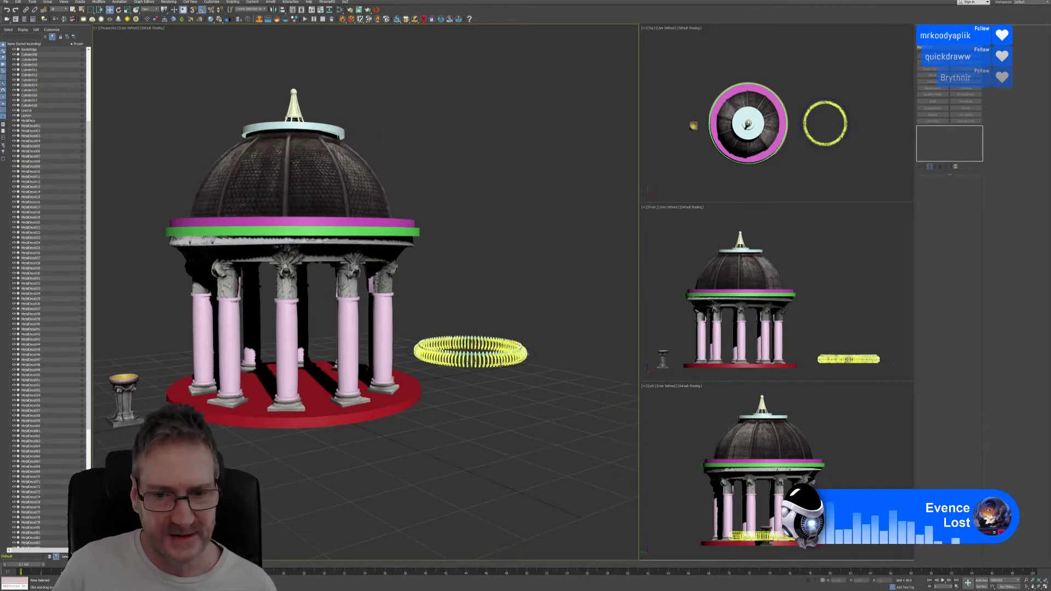
{"action": "scroll", "coordinate": [509, 361], "scroll_direction": "up", "scroll_amount": 6}
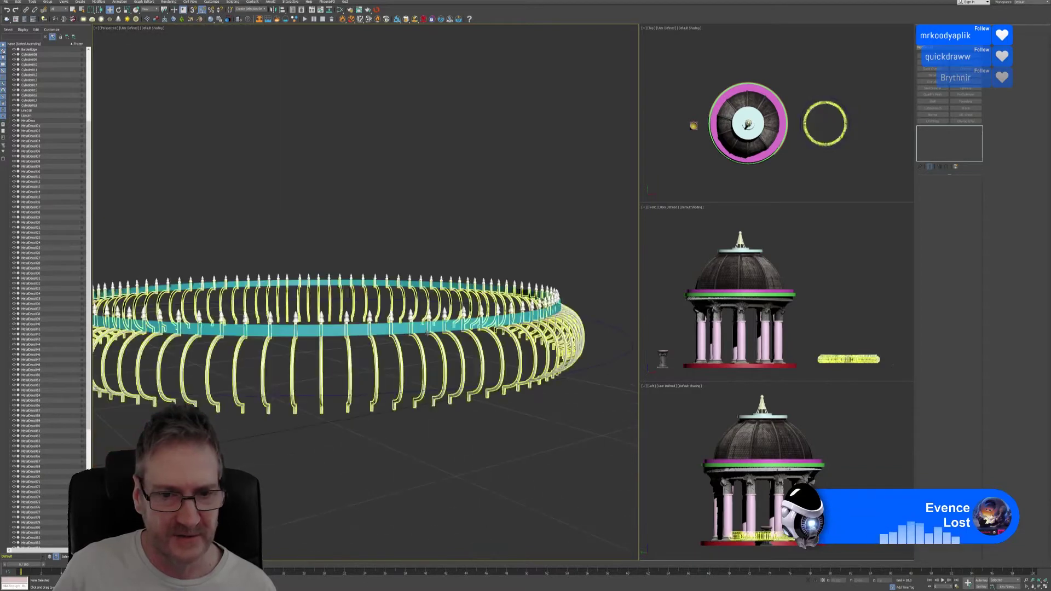
{"action": "left_click", "coordinate": [423, 342]}
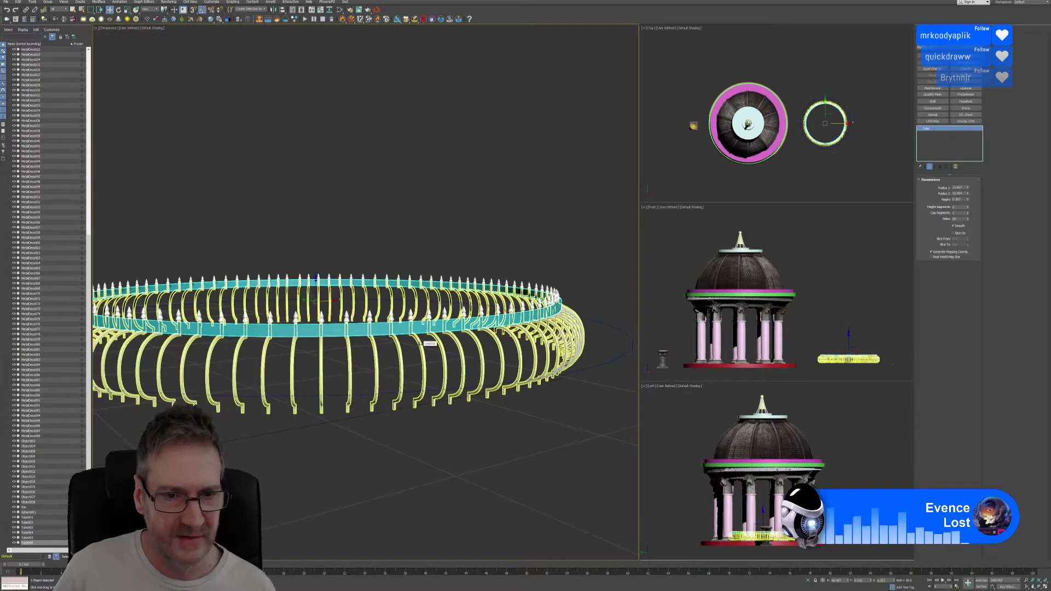
{"action": "left_click", "coordinate": [418, 344], "text": "ctrl"}
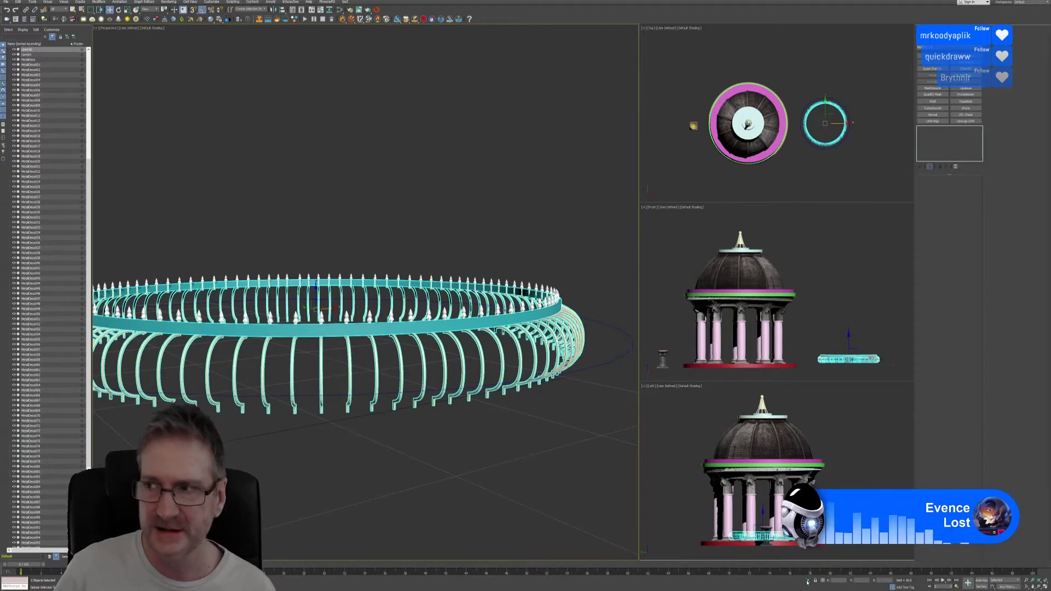
{"action": "key", "text": "alt+q"}
{"action": "scroll", "coordinate": [429, 411], "scroll_direction": "up", "scroll_amount": 5}
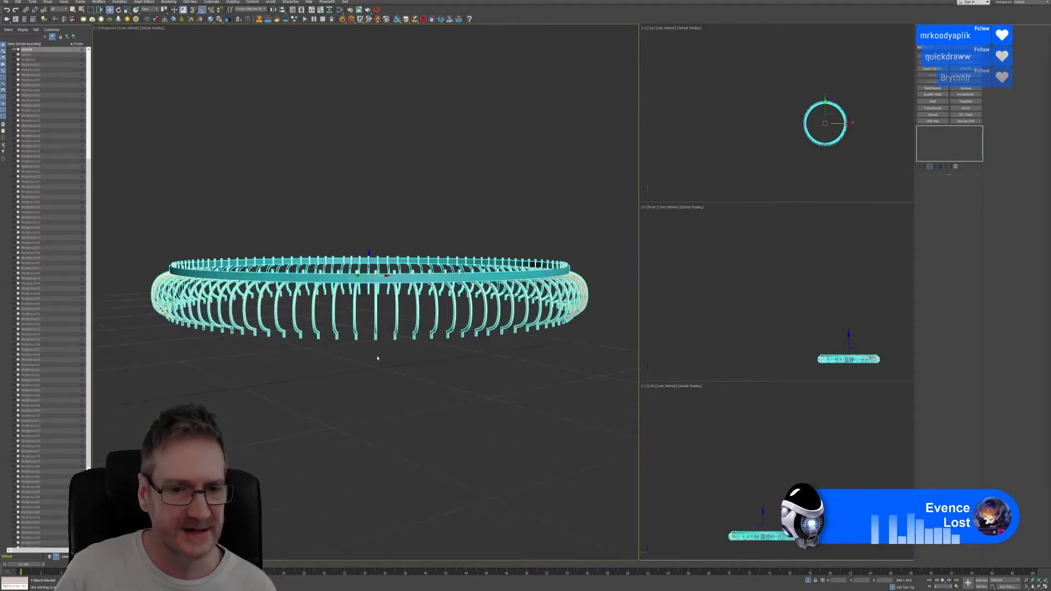
Shift-clone the cyan tube ring downward inside the ribs.
{"action": "left_click", "coordinate": [392, 388]}
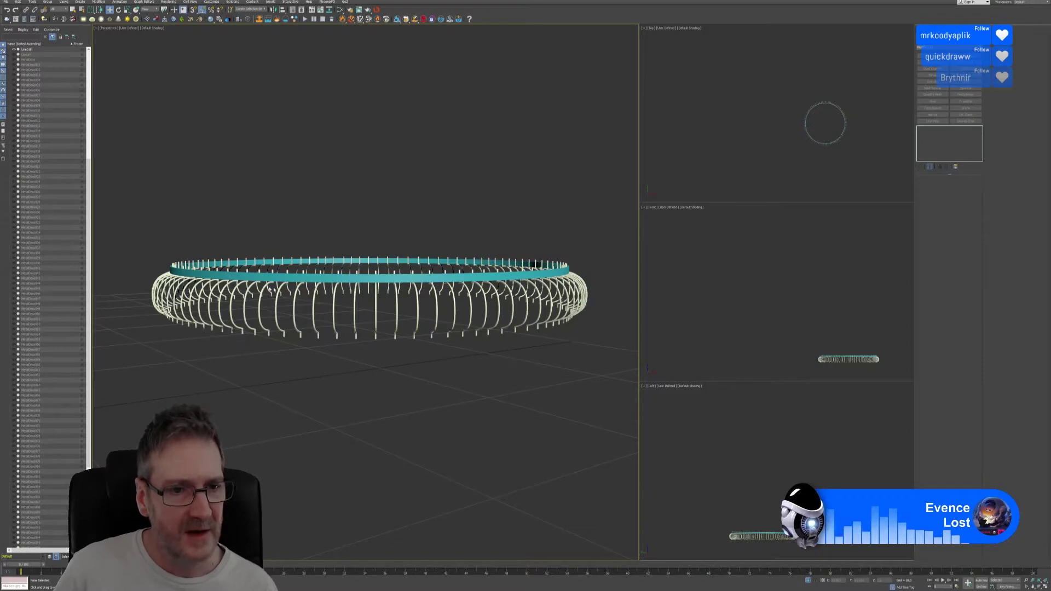
{"action": "left_click", "coordinate": [418, 276]}
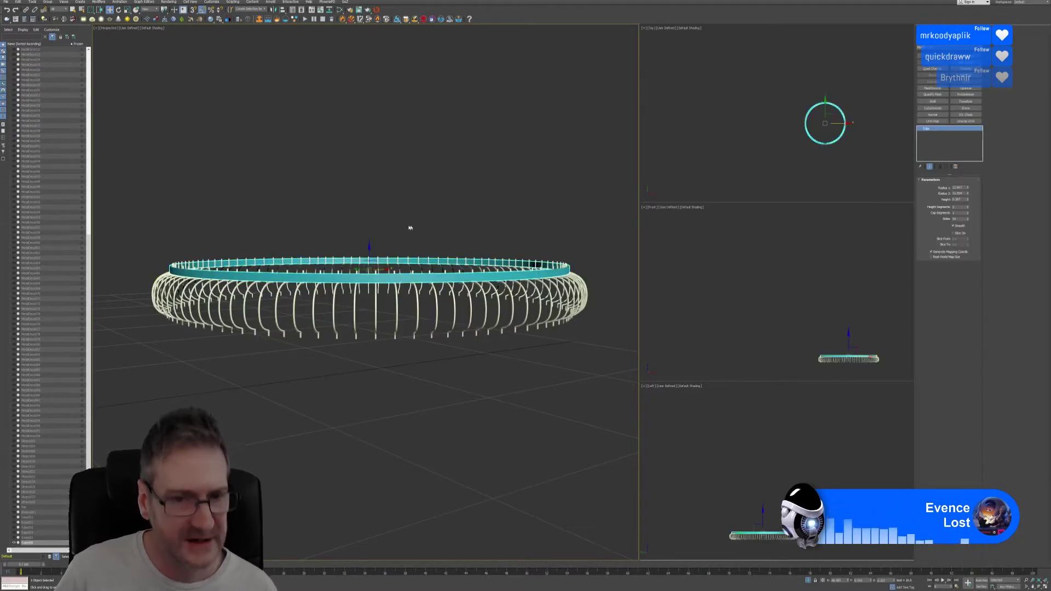
{"action": "left_click_drag", "start_coordinate": [369, 252], "coordinate": [367, 295], "text": "shift"}
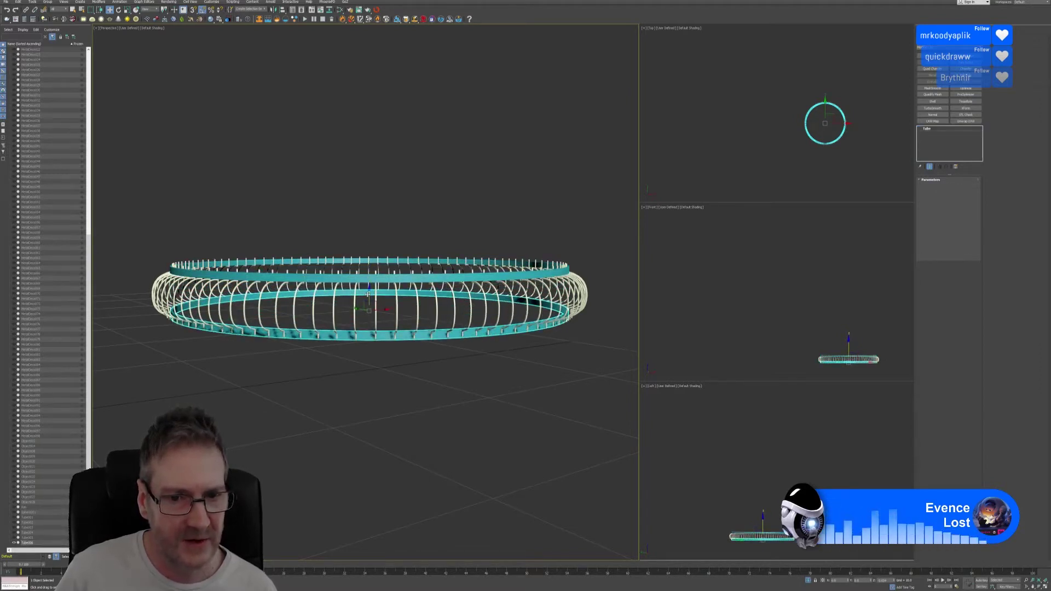
{"action": "left_click_drag", "start_coordinate": [369, 295], "coordinate": [373, 297], "text": "shift"}
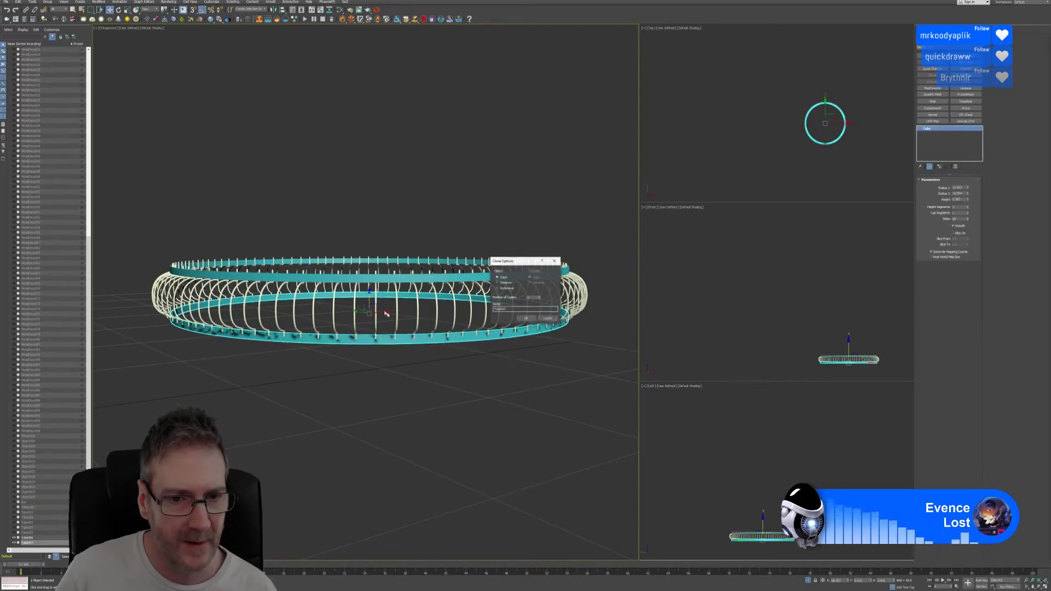
Confirm the copied tube ring and center the ring in the Top view.
{"action": "left_click", "coordinate": [527, 317]}
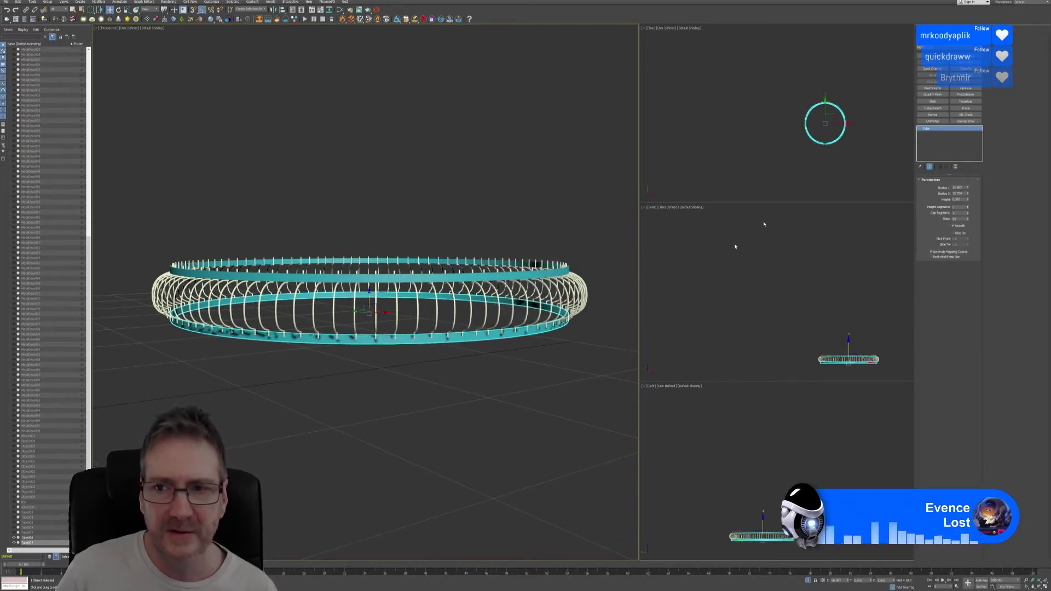
{"action": "scroll", "coordinate": [796, 164], "scroll_direction": "up", "scroll_amount": 4}
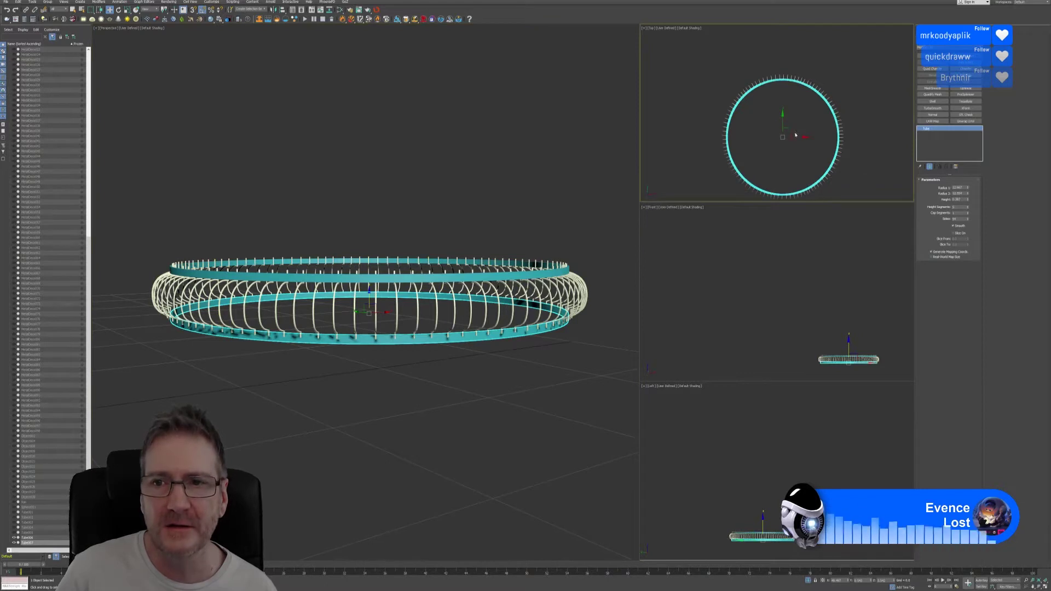
{"action": "middle_click_drag", "start_coordinate": [795, 135], "coordinate": [790, 85]}
{"action": "scroll", "coordinate": [771, 130], "scroll_direction": "up", "scroll_amount": 2}
{"action": "middle_click_drag", "start_coordinate": [771, 131], "coordinate": [762, 153]}
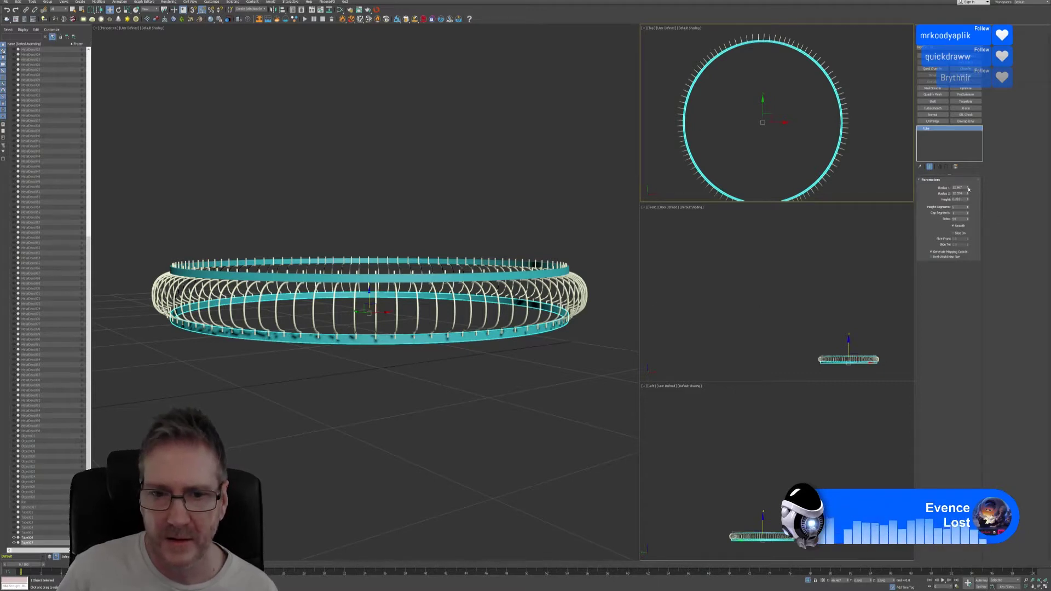
Widen the tube's Radius 1 to about 13.1 and adjust Radius 2 slightly.
{"action": "left_click", "coordinate": [969, 189]}
{"action": "left_click_drag", "start_coordinate": [969, 188], "coordinate": [969, 189]}
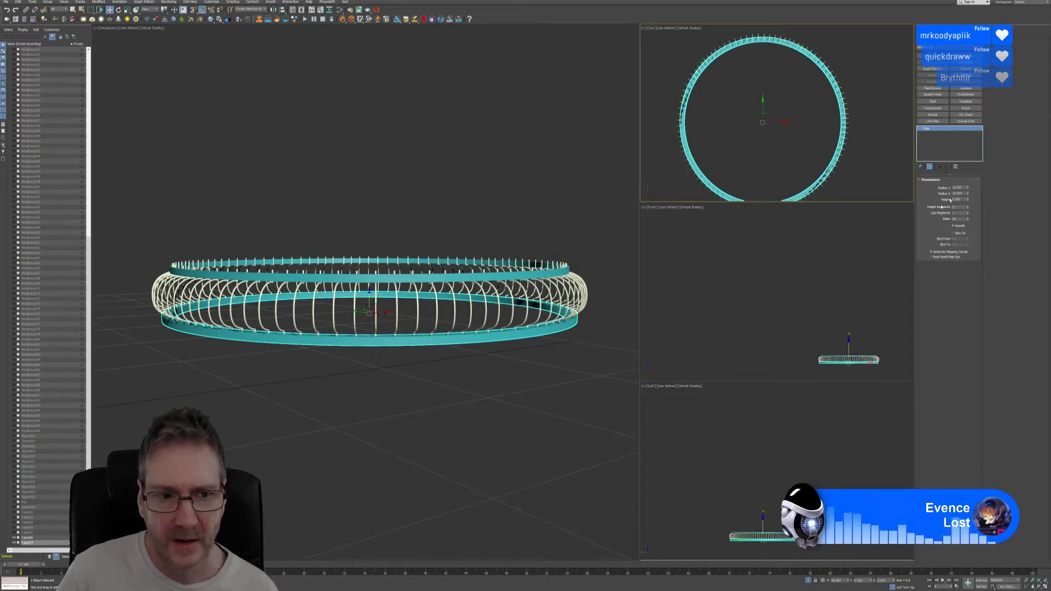
{"action": "middle_click_drag", "start_coordinate": [392, 371], "coordinate": [417, 301], "text": "alt"}
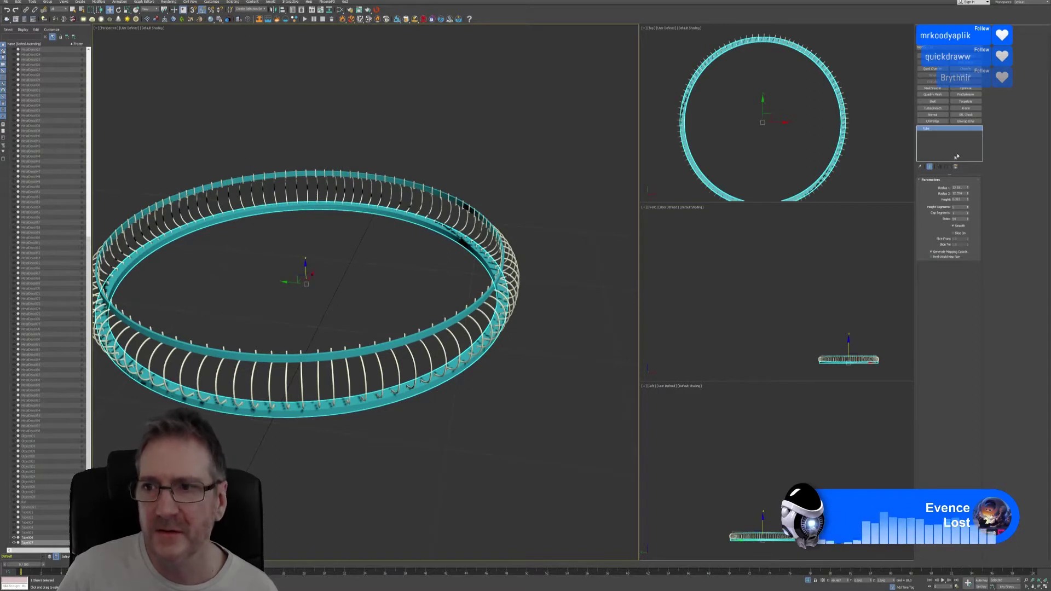
{"action": "left_click_drag", "start_coordinate": [968, 195], "coordinate": [968, 196]}
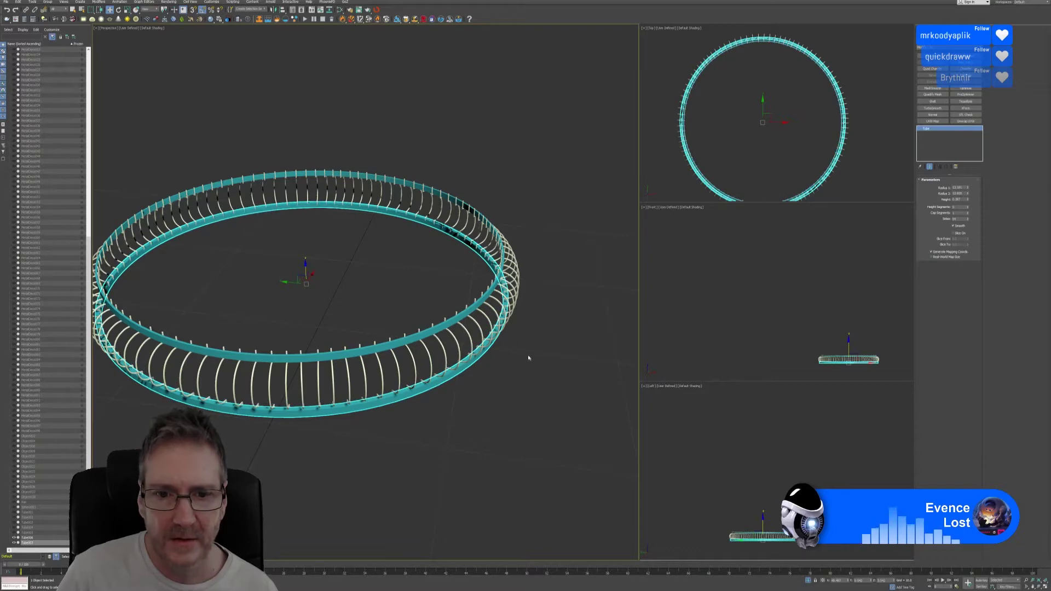
{"action": "middle_click_drag", "start_coordinate": [484, 355], "coordinate": [439, 353], "text": "alt"}
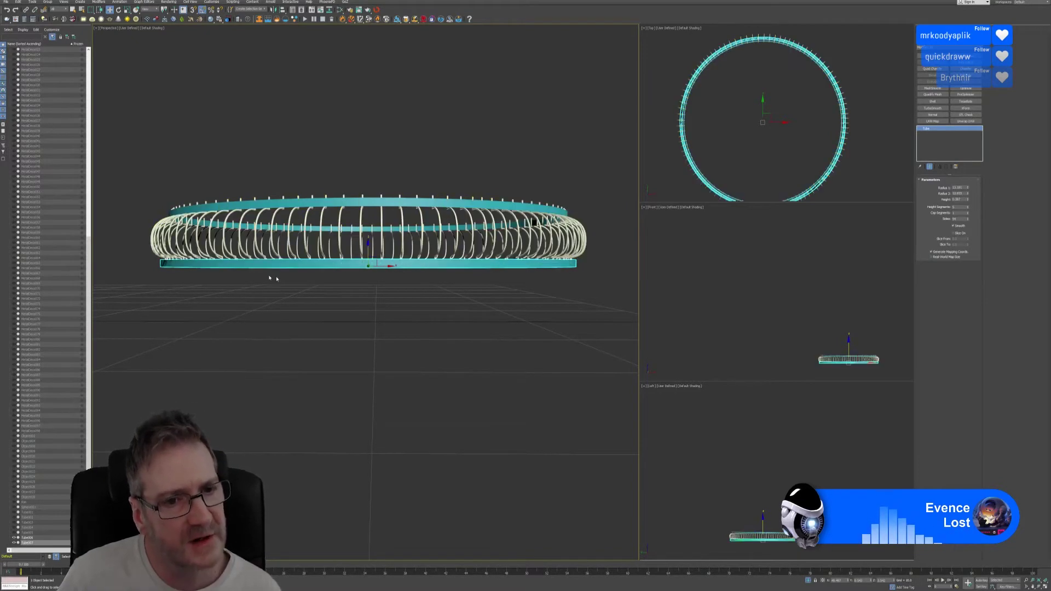
{"action": "left_click", "coordinate": [387, 241]}
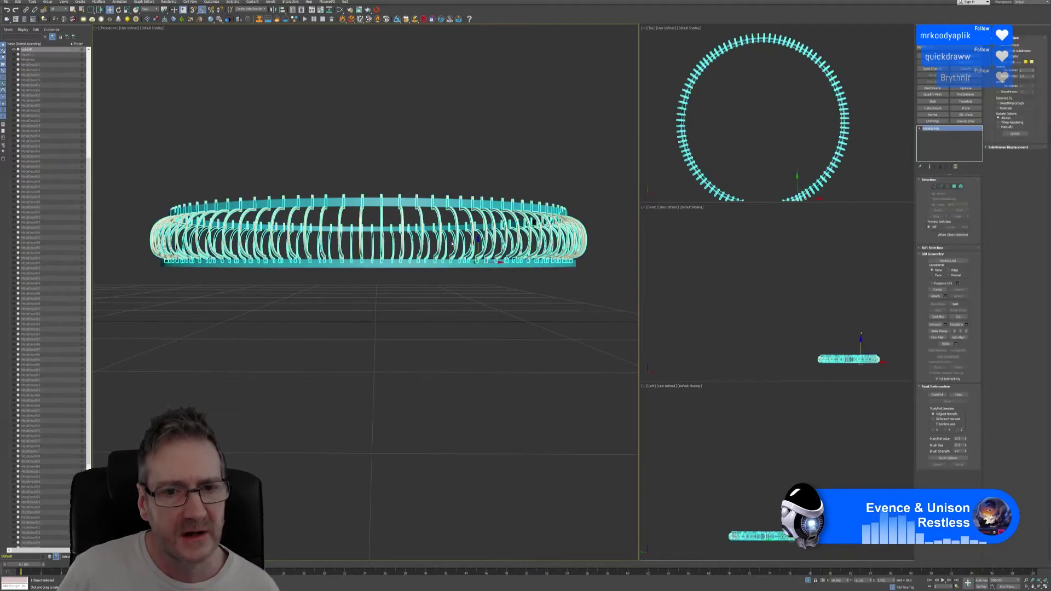
{"action": "left_click", "coordinate": [935, 187]}
{"action": "middle_click_drag", "start_coordinate": [850, 281], "coordinate": [788, 237]}
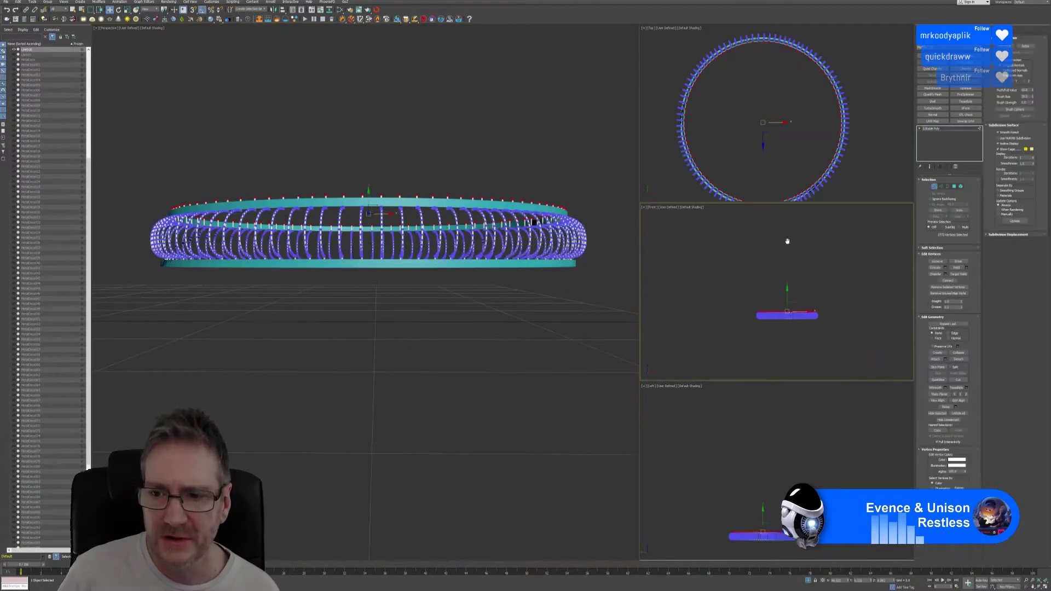
{"action": "key", "text": "alt+w"}
{"action": "middle_click_drag", "start_coordinate": [584, 407], "coordinate": [584, 334]}
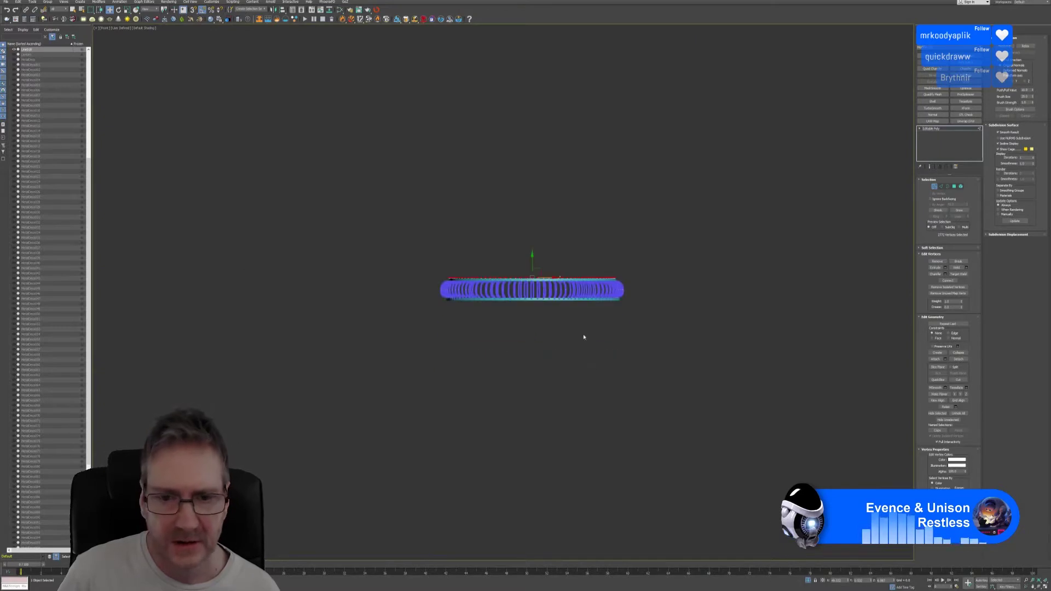
{"action": "scroll", "coordinate": [584, 335], "scroll_direction": "up", "scroll_amount": 4}
{"action": "middle_click_drag", "start_coordinate": [495, 312], "coordinate": [412, 337]}
{"action": "left_click_drag", "start_coordinate": [230, 387], "coordinate": [841, 298]}
{"action": "left_click", "coordinate": [818, 301]}
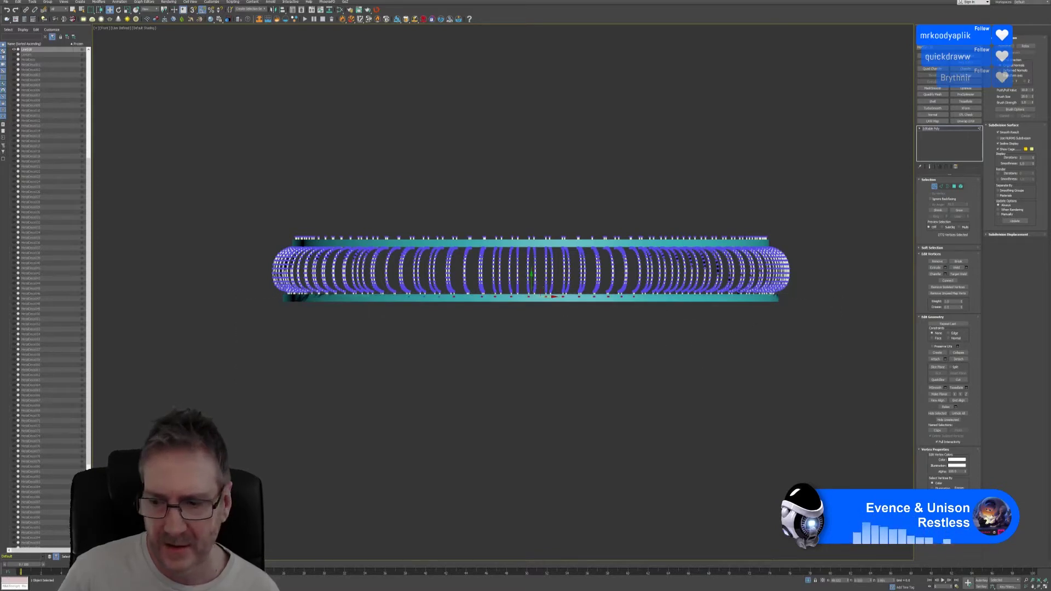
{"action": "key", "text": "alt+w"}
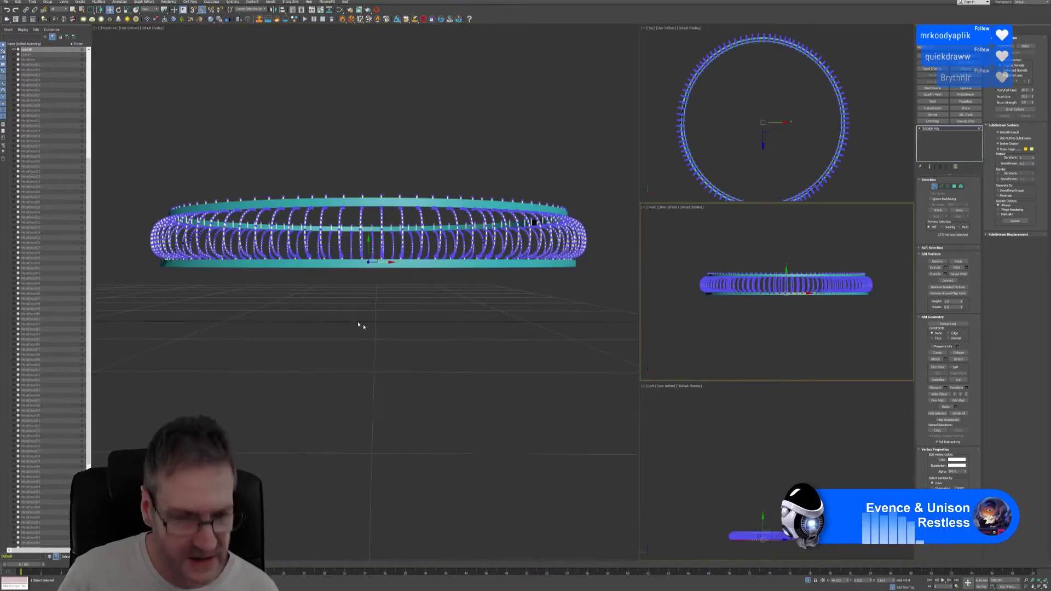
{"action": "middle_click_drag", "start_coordinate": [359, 326], "coordinate": [429, 336], "text": "alt"}
{"action": "middle_click_drag", "start_coordinate": [788, 331], "coordinate": [785, 332]}
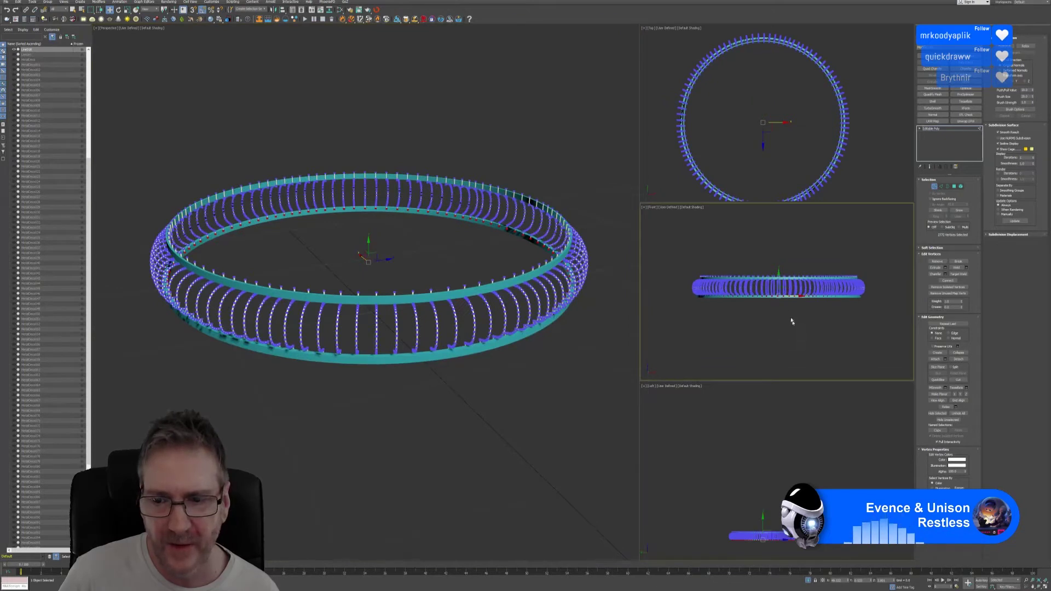
{"action": "scroll", "coordinate": [790, 321], "scroll_direction": "up", "scroll_amount": 4}
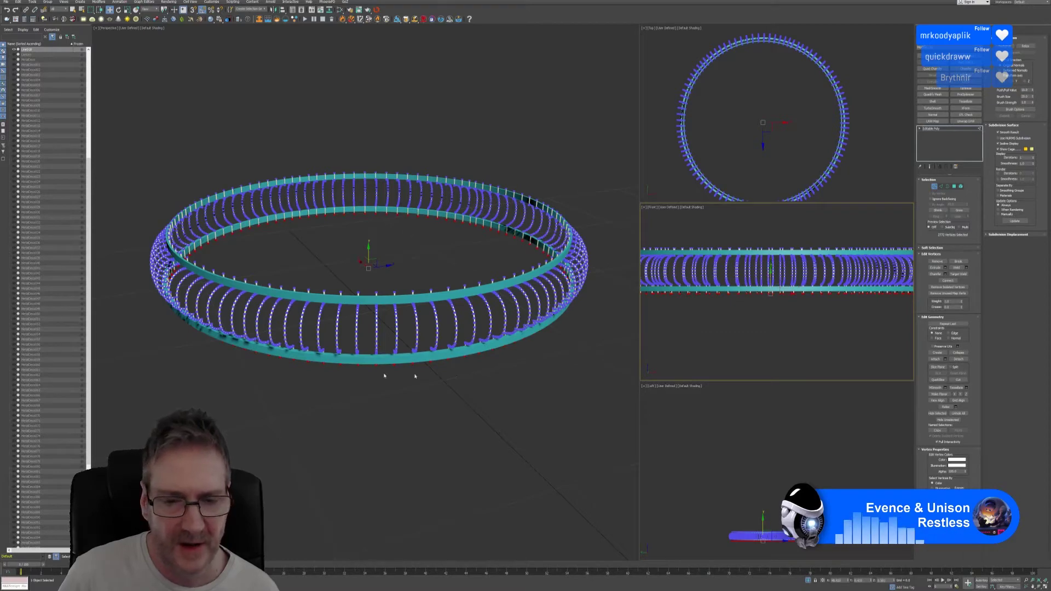
{"action": "mouse_move", "coordinate": [485, 397]}
{"action": "middle_mouse_down", "text": "alt"}
{"action": "mouse_move", "coordinate": [467, 382]}
{"action": "mouse_move", "coordinate": [475, 387]}
{"action": "middle_mouse_up", "text": "alt"}
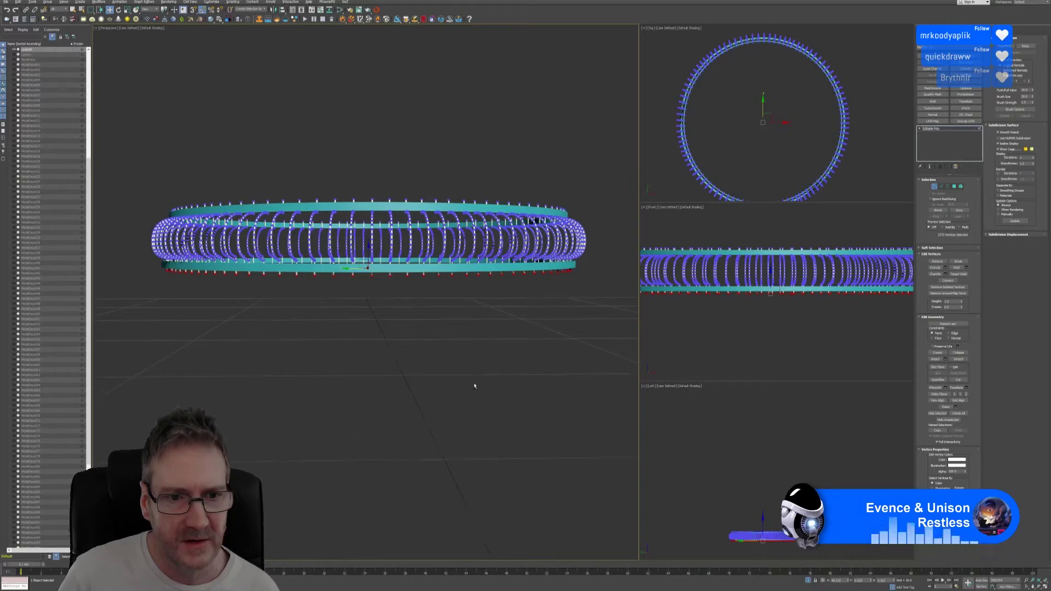
{"action": "right_click", "coordinate": [780, 323]}
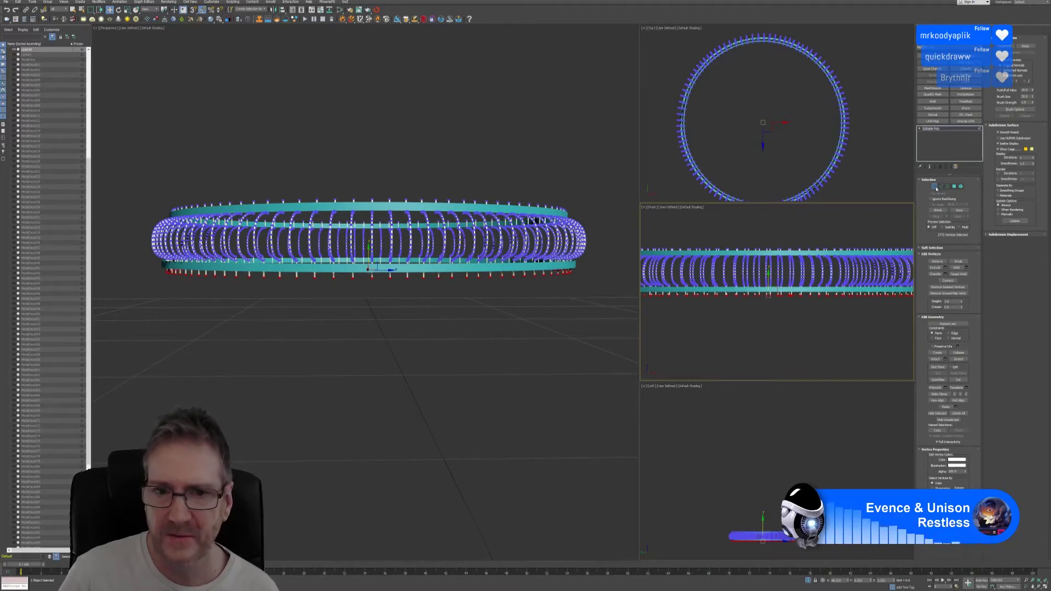
{"action": "left_click", "coordinate": [935, 186]}
{"action": "middle_click_drag", "start_coordinate": [422, 345], "coordinate": [418, 373], "text": "alt"}
{"action": "left_click", "coordinate": [413, 364]}
{"action": "middle_click_drag", "start_coordinate": [518, 357], "coordinate": [482, 416], "text": "alt"}
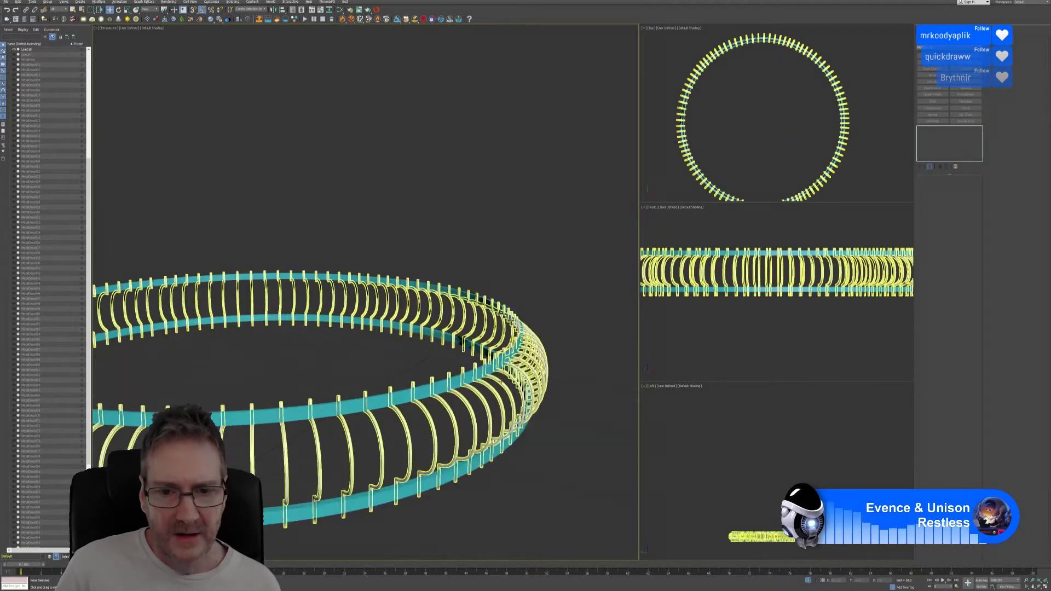
Select the teal tube band and add a Chamfer modifier.
{"action": "scroll", "coordinate": [553, 362], "scroll_direction": "up", "scroll_amount": 3}
{"action": "scroll", "coordinate": [428, 339], "scroll_direction": "up", "scroll_amount": 3}
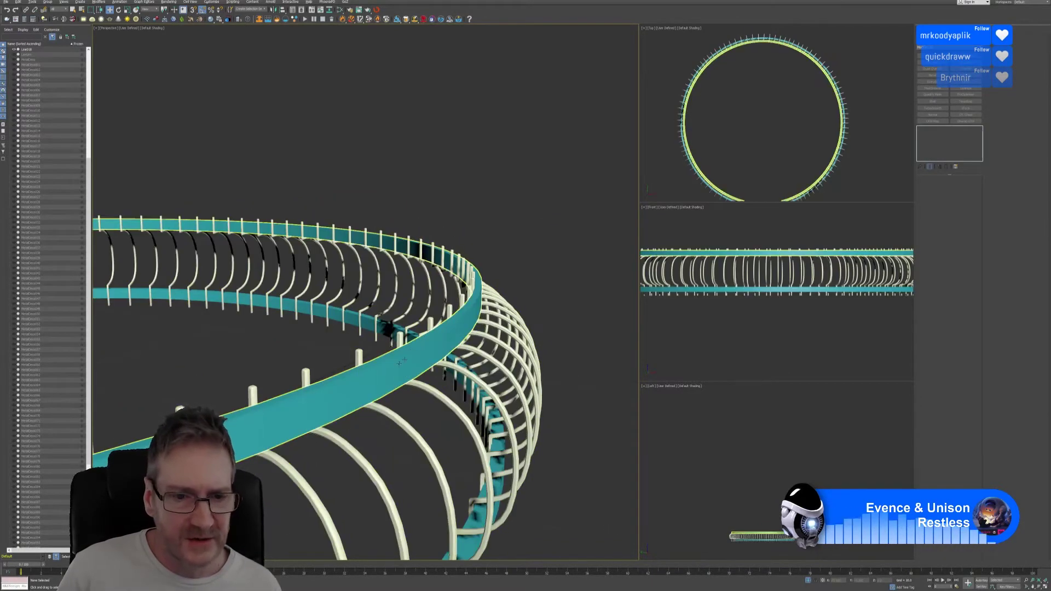
{"action": "left_click", "coordinate": [327, 392]}
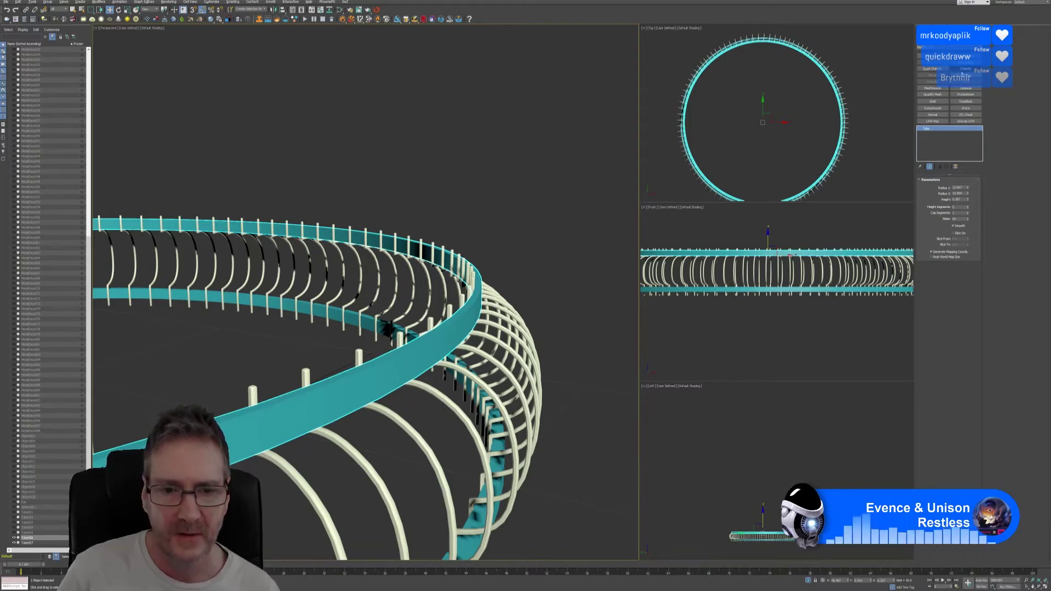
{"action": "left_click", "coordinate": [963, 69]}
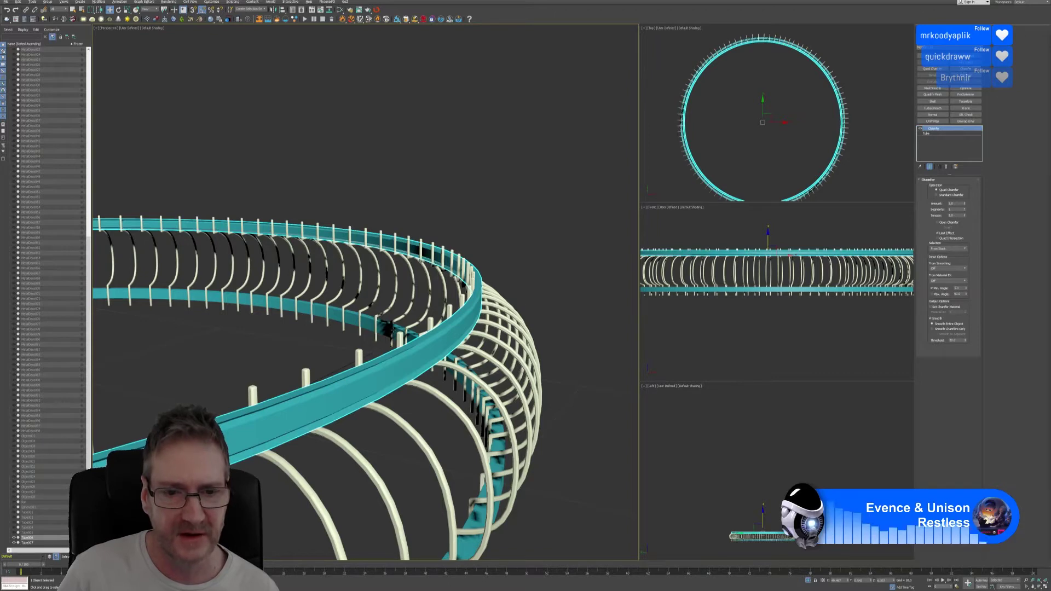
{"action": "middle_click_drag", "start_coordinate": [386, 324], "coordinate": [416, 319]}
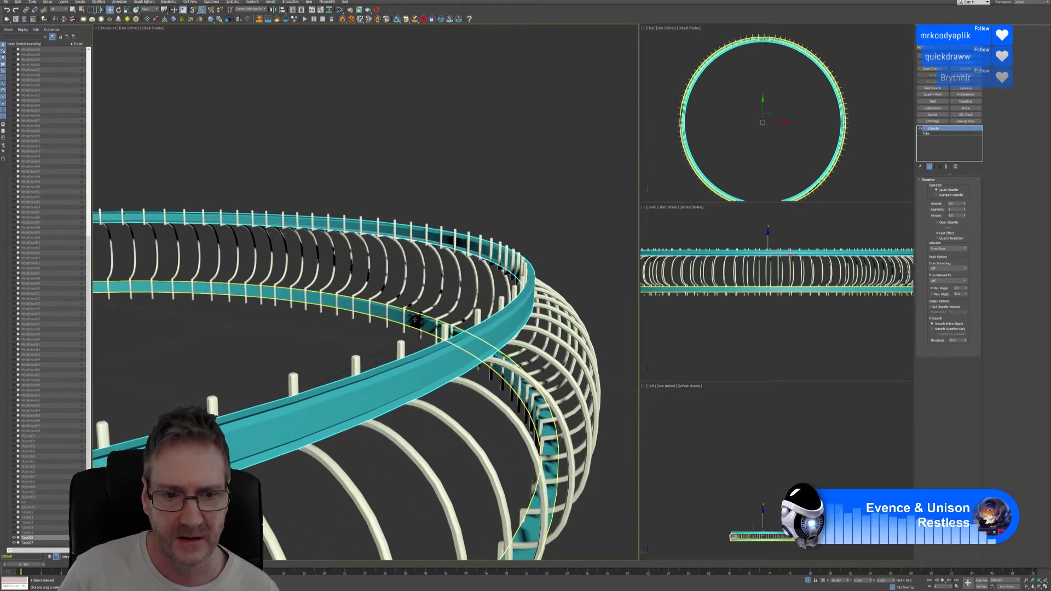
Set the chamfer Amount to about 0.01, change Segments and lower Tension to about 0.75.
{"action": "double_click", "coordinate": [960, 204]}
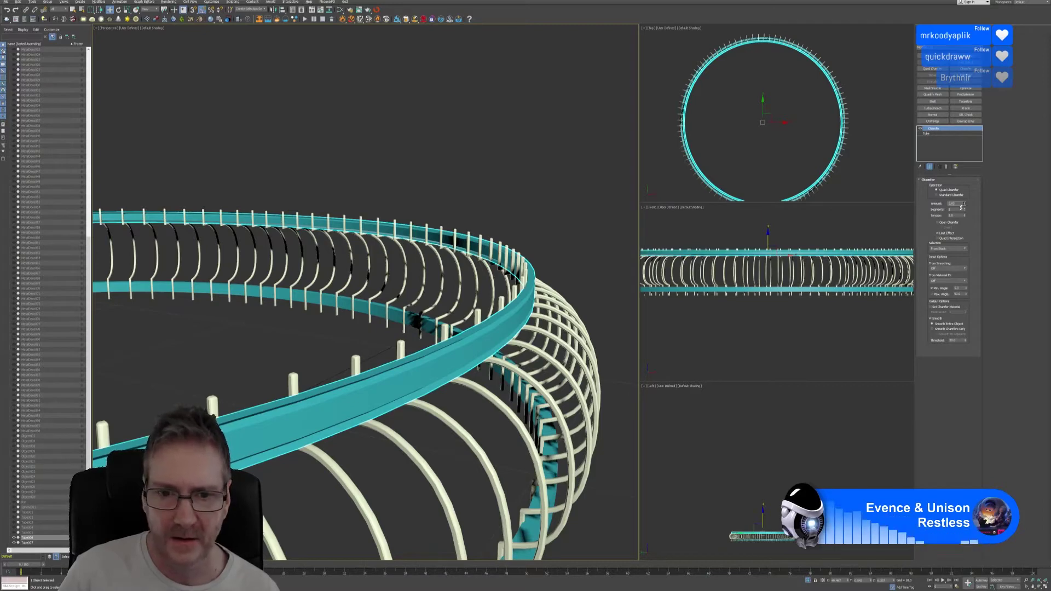
{"action": "type", "text": "0"}
{"action": "key", "text": "Return"}
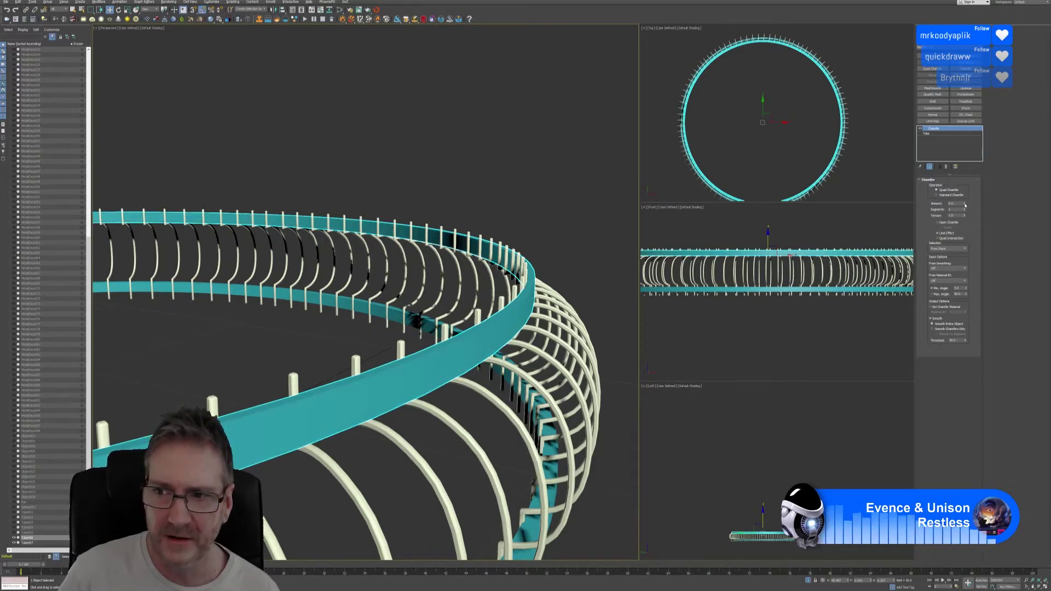
{"action": "left_click", "coordinate": [965, 206]}
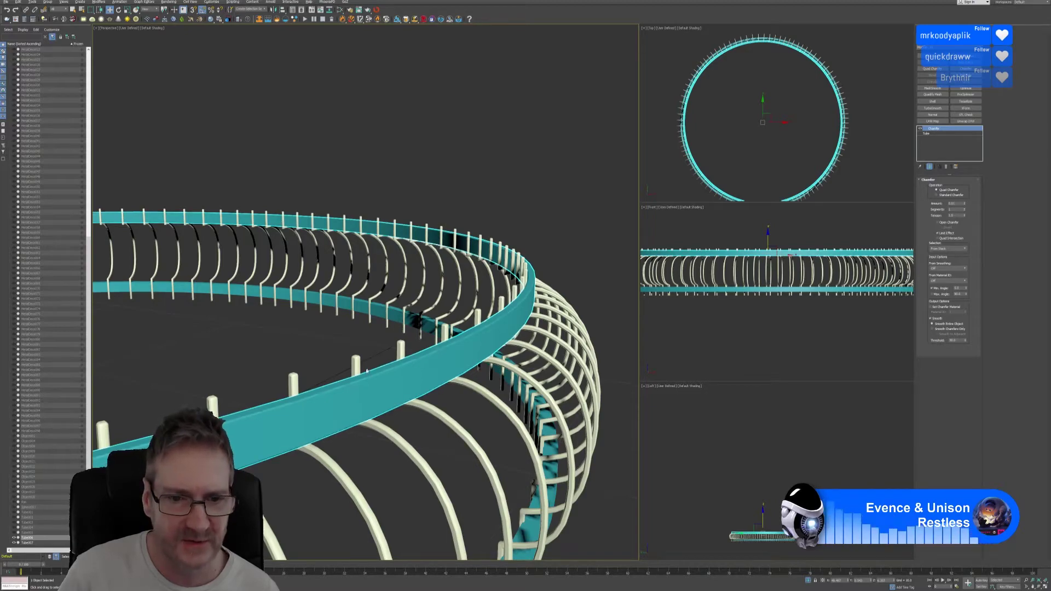
{"action": "scroll", "coordinate": [438, 351], "scroll_direction": "up", "scroll_amount": 5}
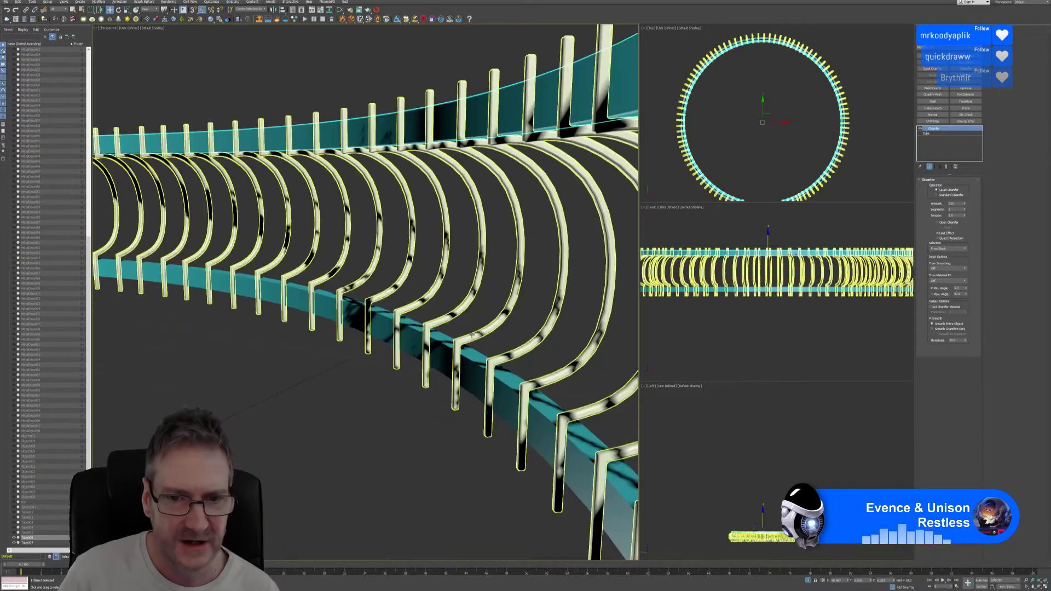
{"action": "middle_click_drag", "start_coordinate": [471, 337], "coordinate": [348, 401], "text": "alt"}
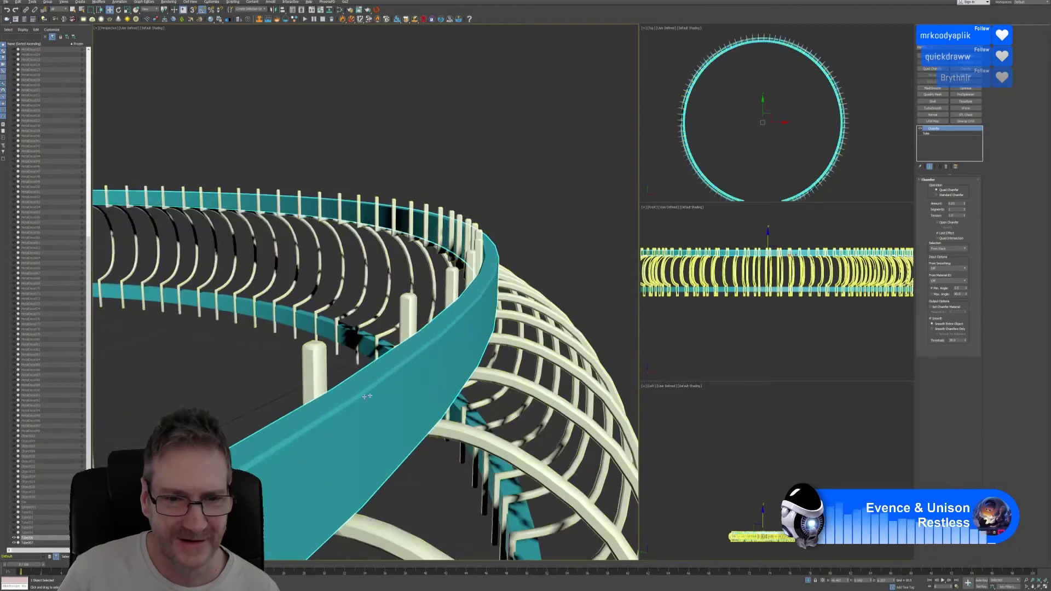
{"action": "left_click", "coordinate": [965, 209]}
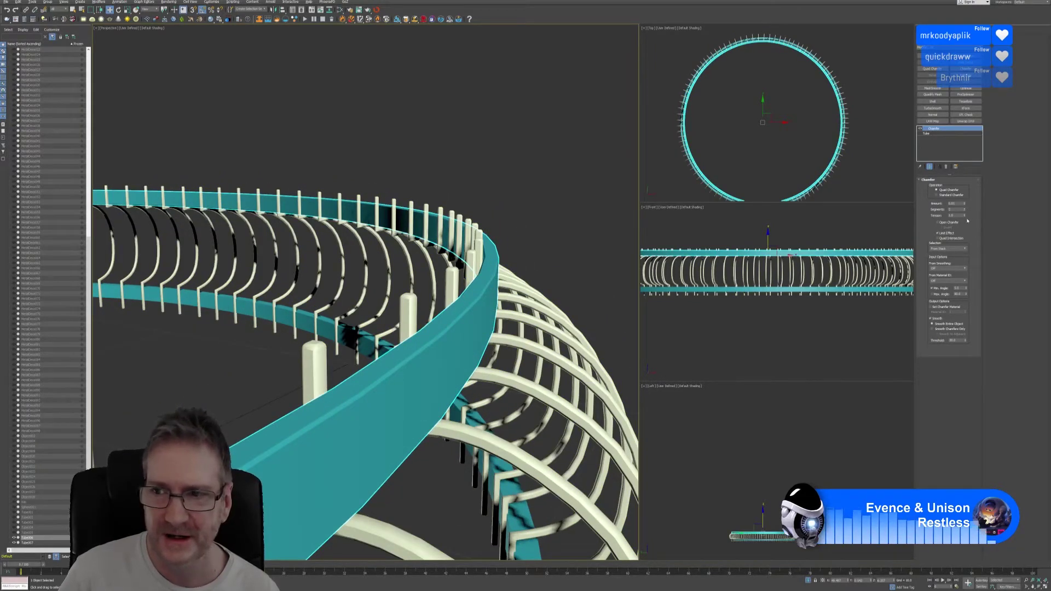
{"action": "left_click_drag", "start_coordinate": [965, 216], "coordinate": [962, 222]}
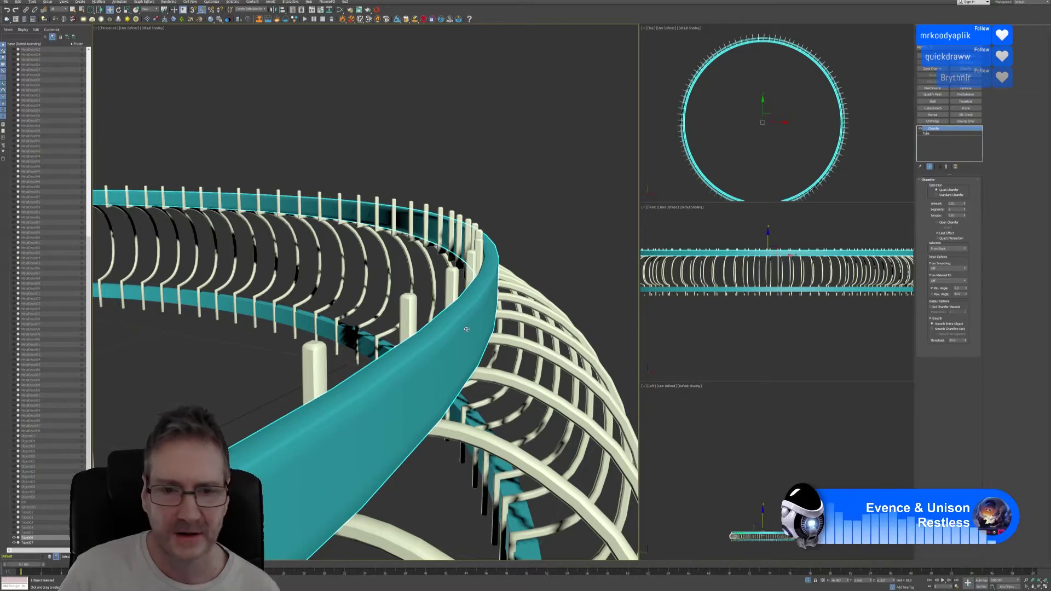
{"action": "middle_click_drag", "start_coordinate": [467, 329], "coordinate": [504, 257], "text": "alt"}
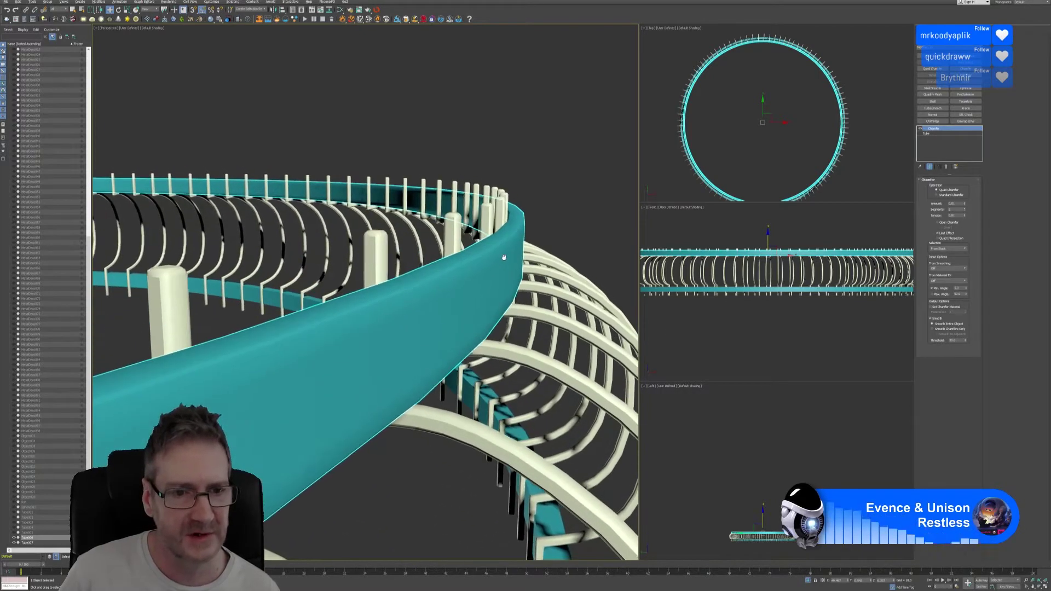
{"action": "scroll", "coordinate": [503, 257], "scroll_direction": "down", "scroll_amount": 6}
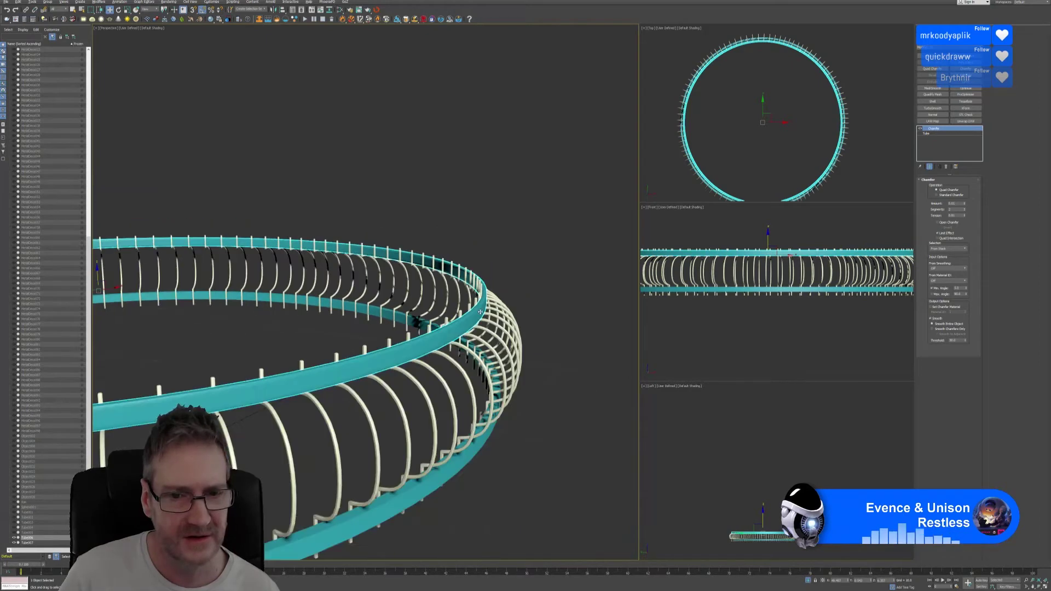
{"action": "middle_click_drag", "start_coordinate": [480, 312], "coordinate": [500, 279], "text": "alt"}
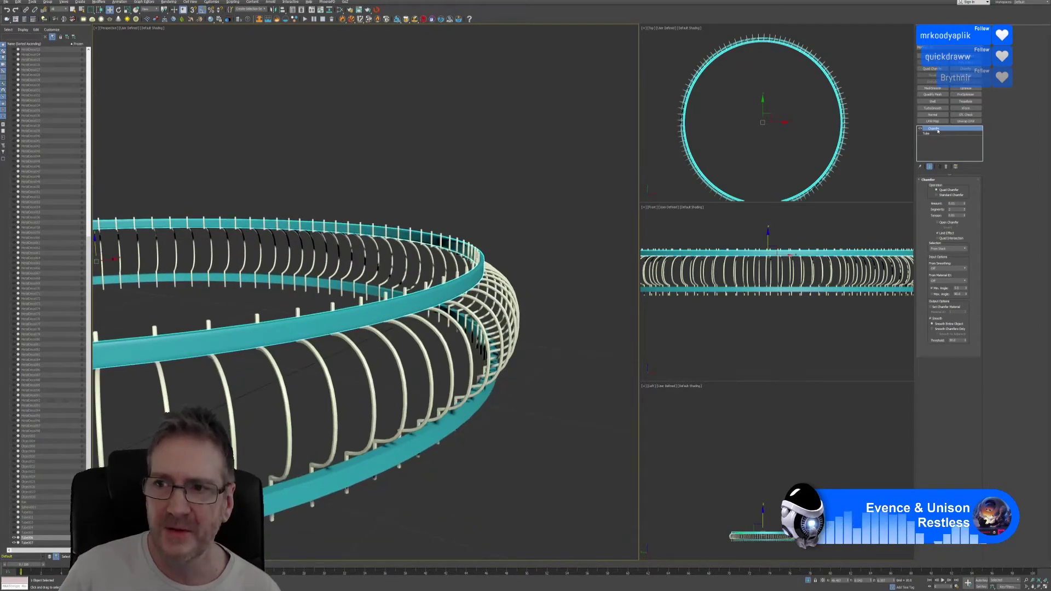
Copy the Chamfer modifier and paste it onto the other teal tube band.
{"action": "right_click", "coordinate": [937, 131]}
{"action": "left_click", "coordinate": [950, 153]}
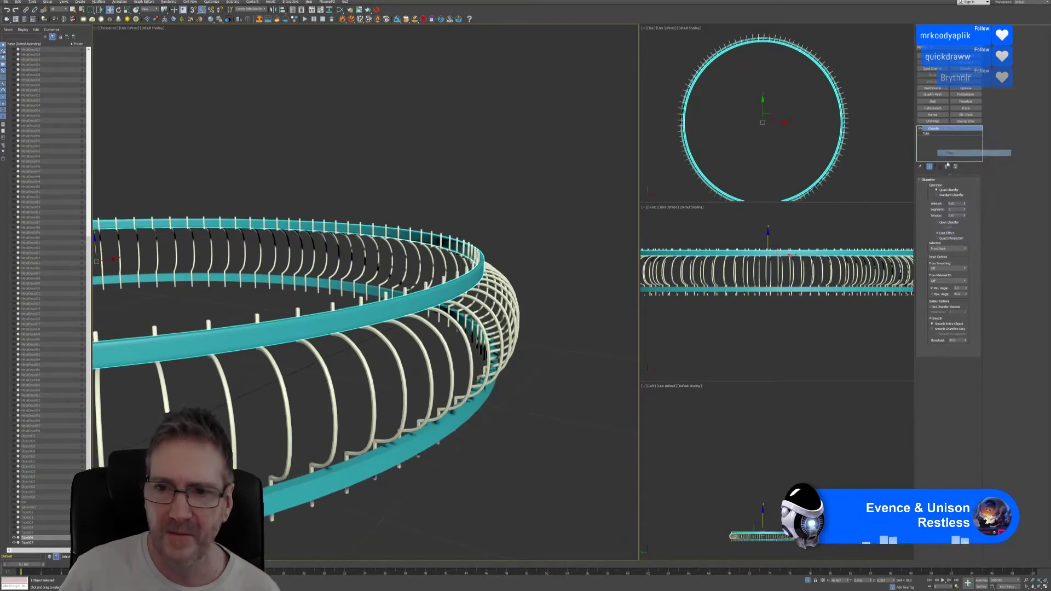
{"action": "left_click", "coordinate": [453, 445]}
{"action": "right_click", "coordinate": [937, 130]}
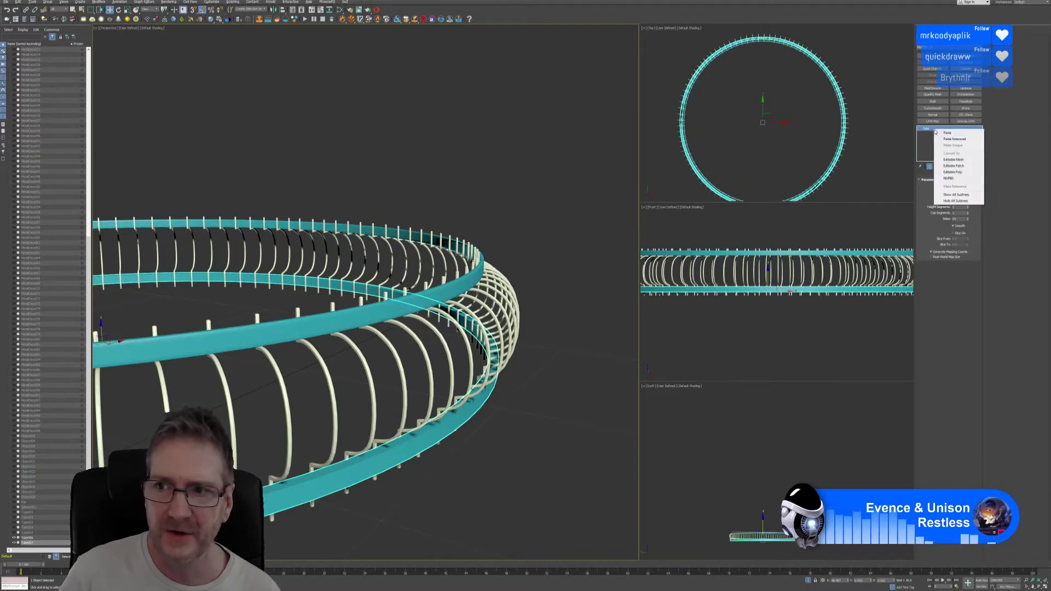
{"action": "left_click", "coordinate": [949, 155]}
{"action": "left_click", "coordinate": [470, 463]}
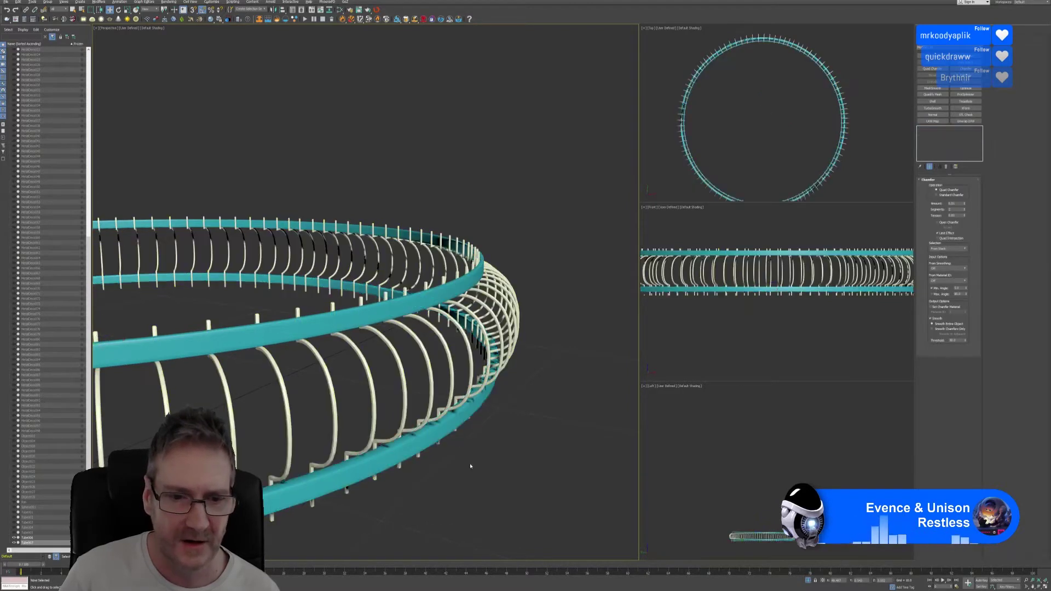
{"action": "scroll", "coordinate": [470, 463], "scroll_direction": "down", "scroll_amount": 5}
{"action": "middle_click_drag", "start_coordinate": [400, 378], "coordinate": [399, 455], "text": "alt"}
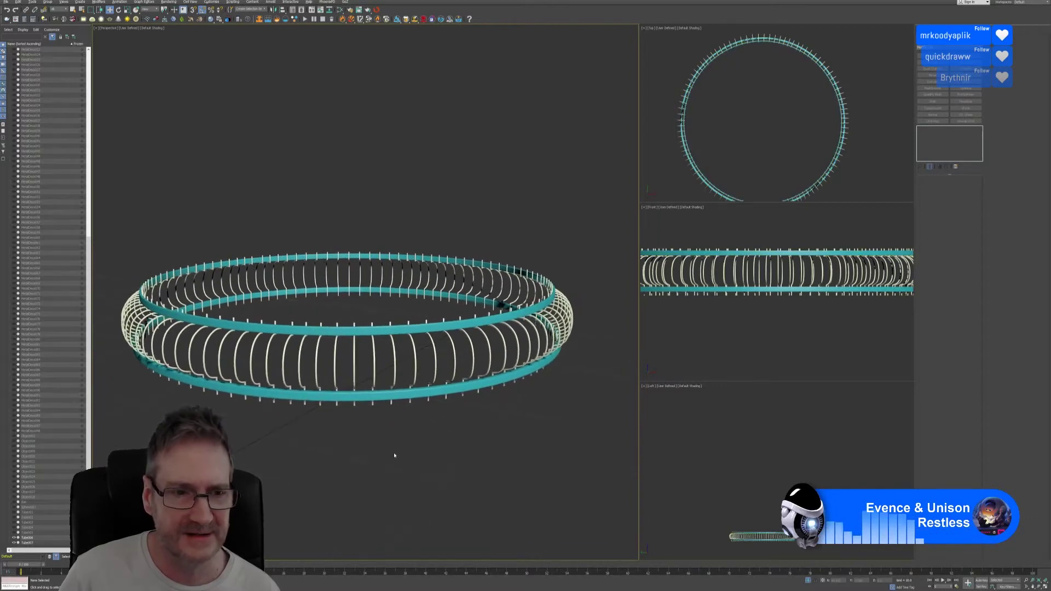
Collapse the teal ring's stack to Editable Poly and send it to RizomUV via the Unfold3D bridge.
{"action": "left_click", "coordinate": [320, 332]}
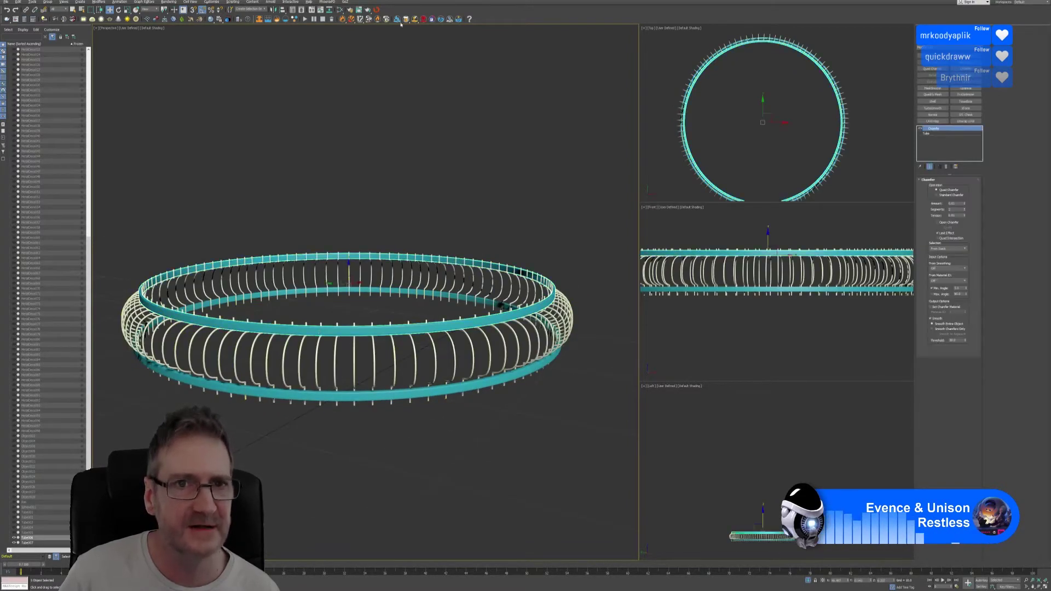
{"action": "left_click", "coordinate": [377, 10]}
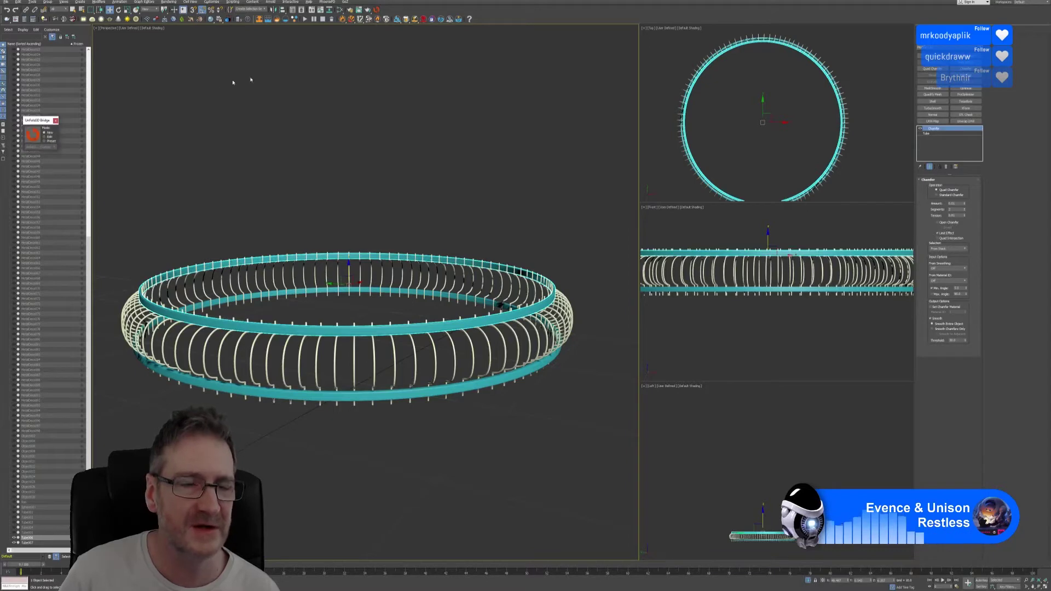
{"action": "left_click", "coordinate": [32, 135]}
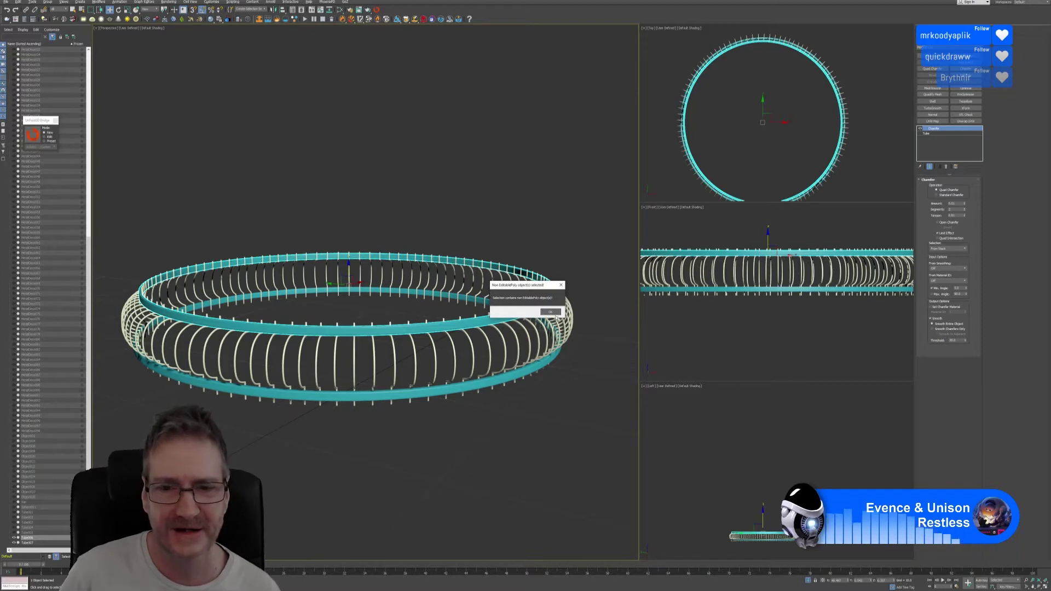
{"action": "left_click", "coordinate": [554, 313]}
{"action": "right_click", "coordinate": [935, 130]}
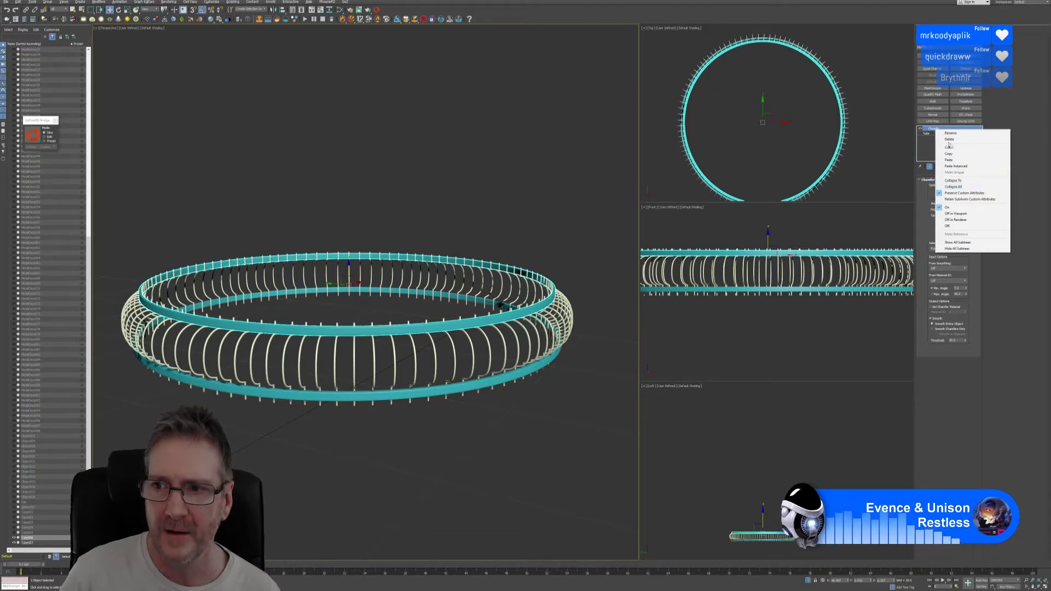
{"action": "left_click", "coordinate": [955, 187]}
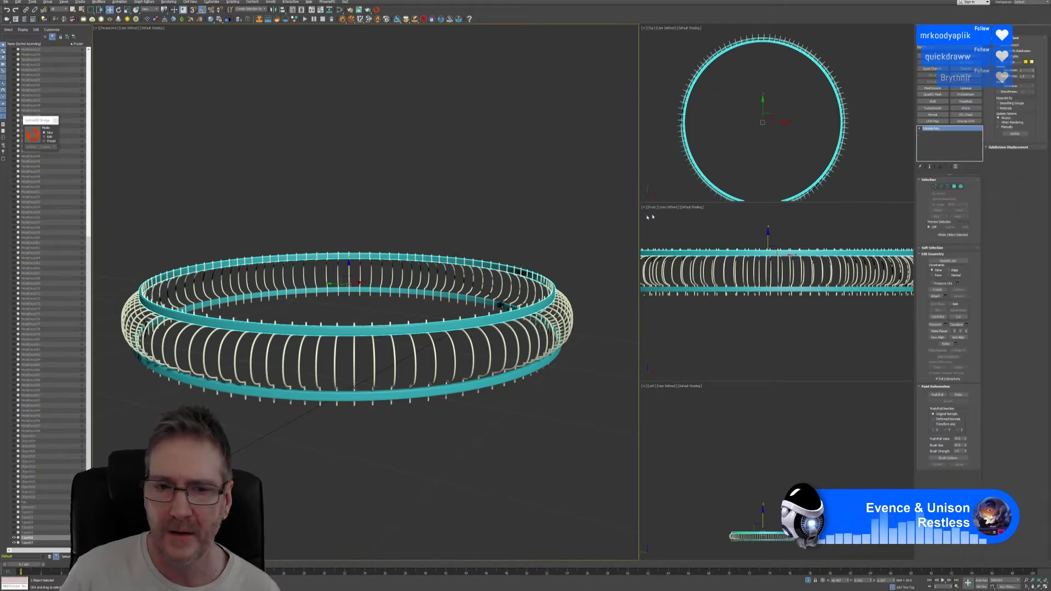
{"action": "left_click", "coordinate": [33, 134]}
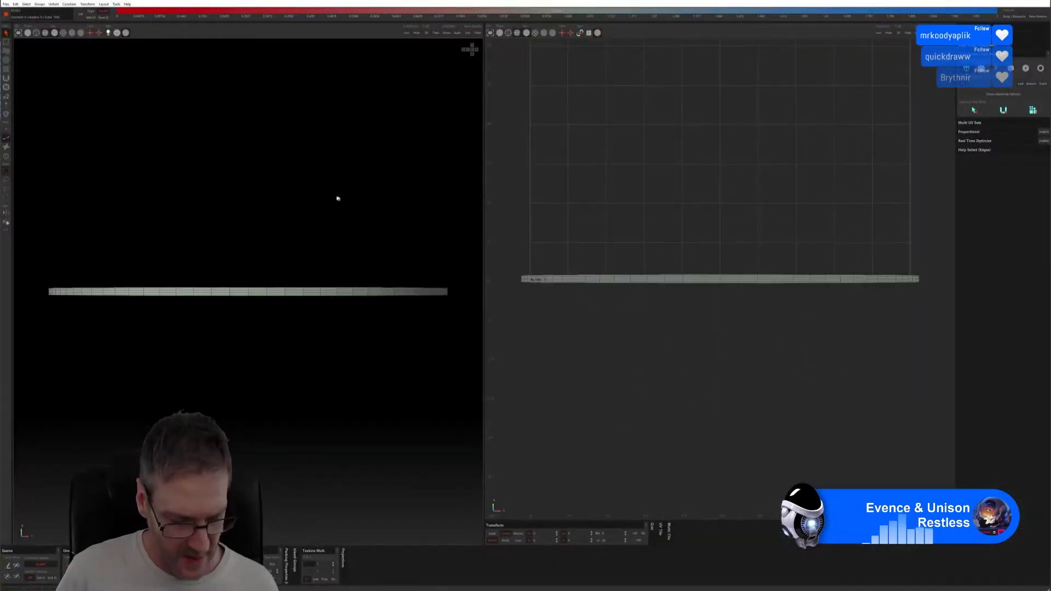
Auto-select seams, unfold and pack the ring's UVs into the 0–1 tile, then check the checker pattern.
{"action": "middle_click_drag", "start_coordinate": [323, 223], "coordinate": [321, 234]}
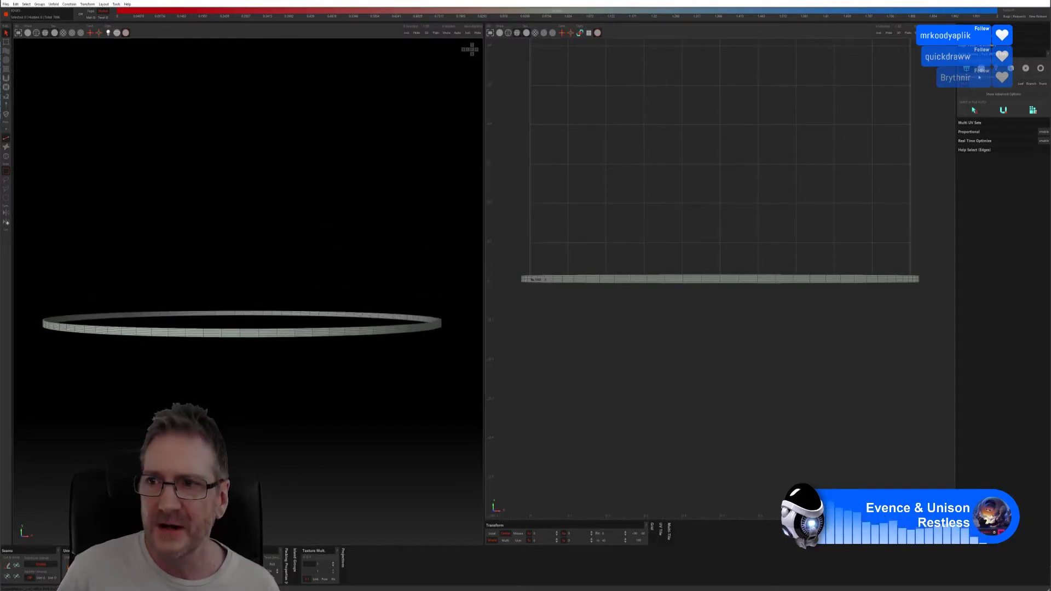
{"action": "left_click", "coordinate": [1011, 68]}
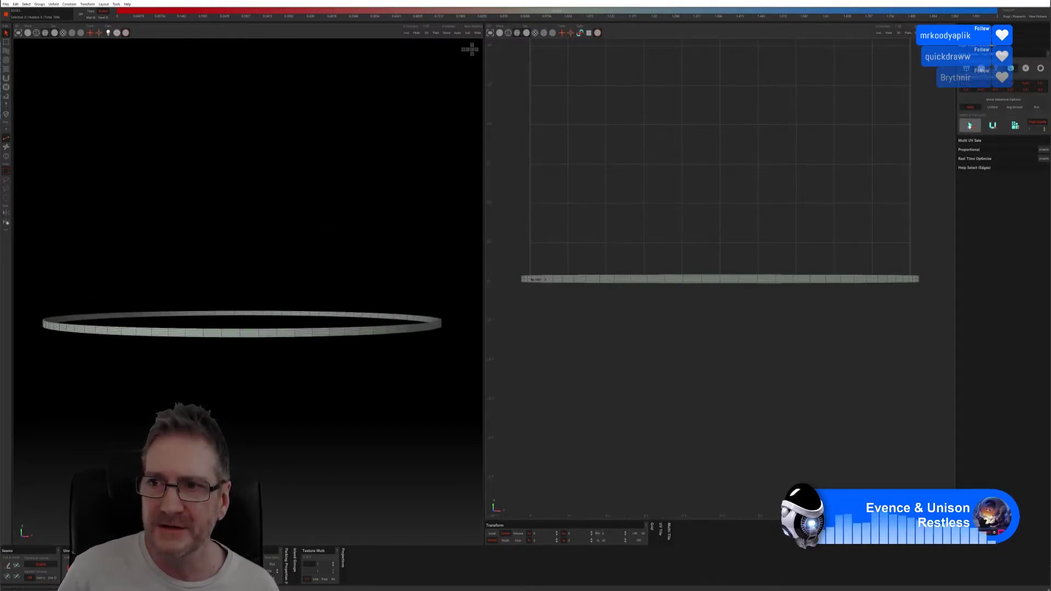
{"action": "left_click", "coordinate": [970, 126]}
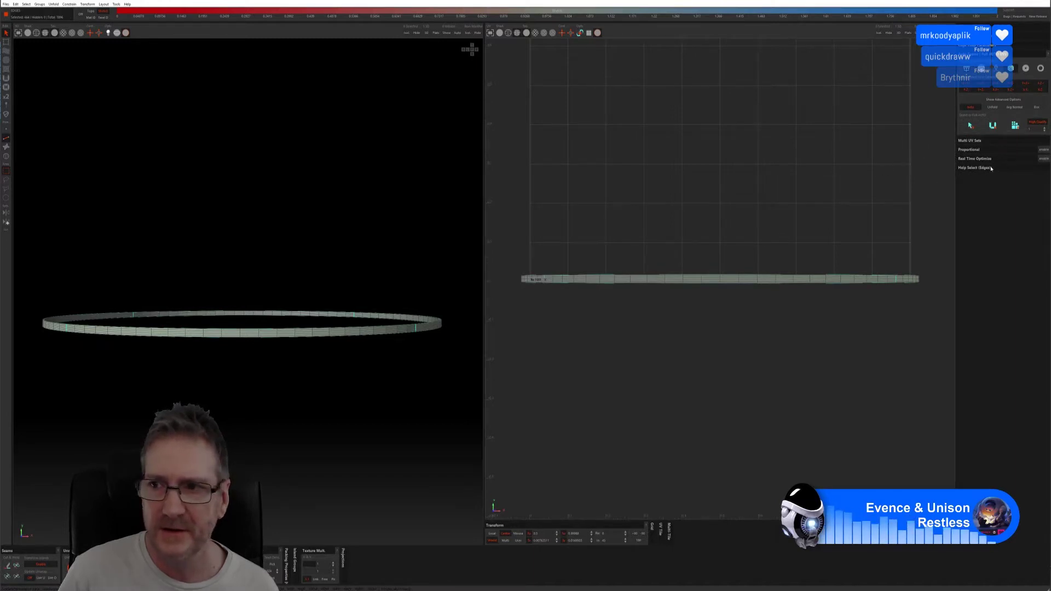
{"action": "left_click", "coordinate": [993, 125]}
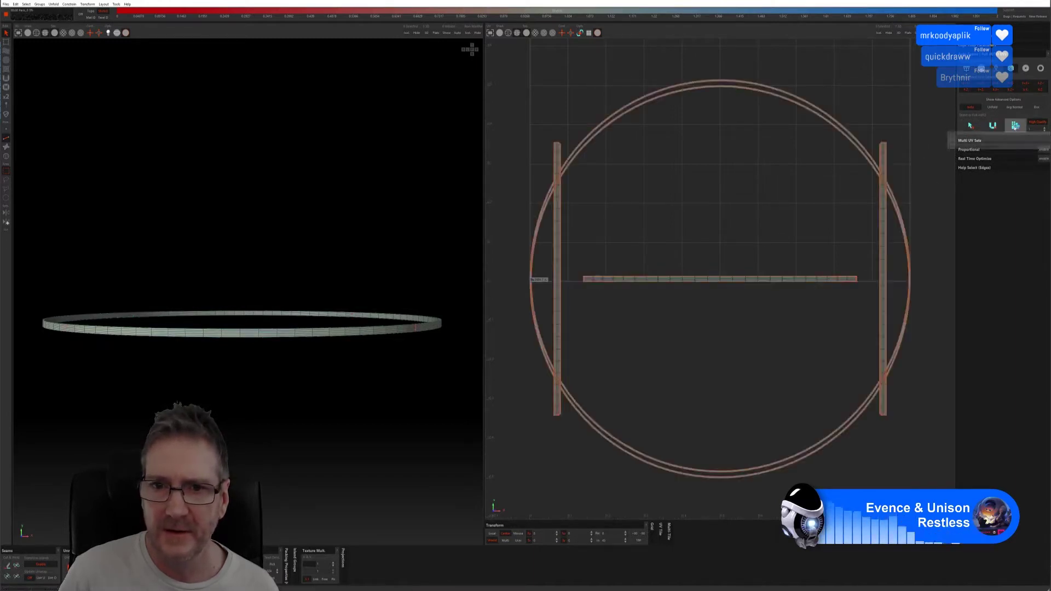
{"action": "left_click", "coordinate": [1014, 126]}
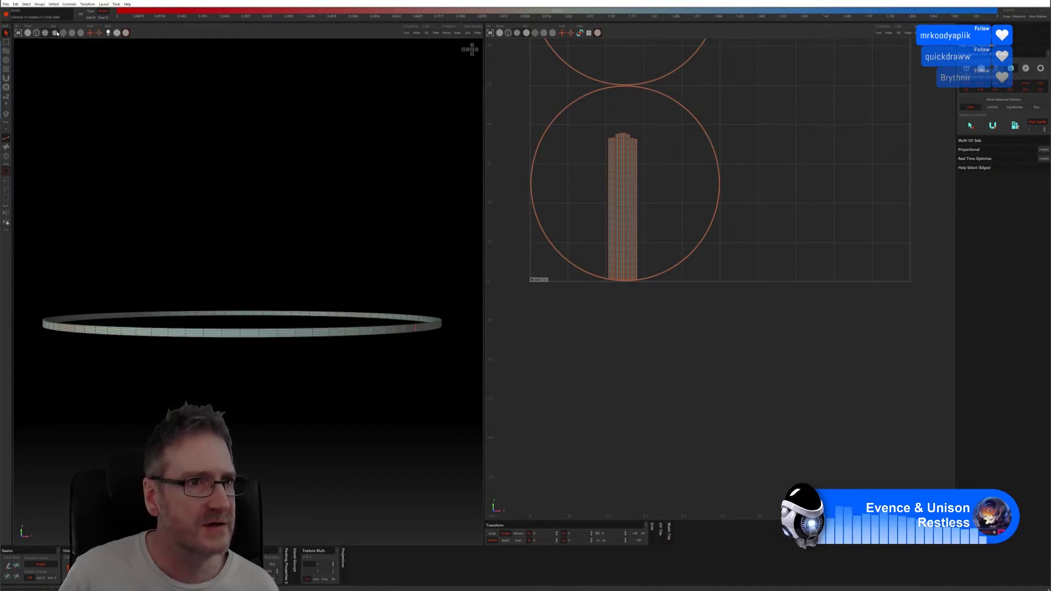
{"action": "left_click", "coordinate": [37, 33]}
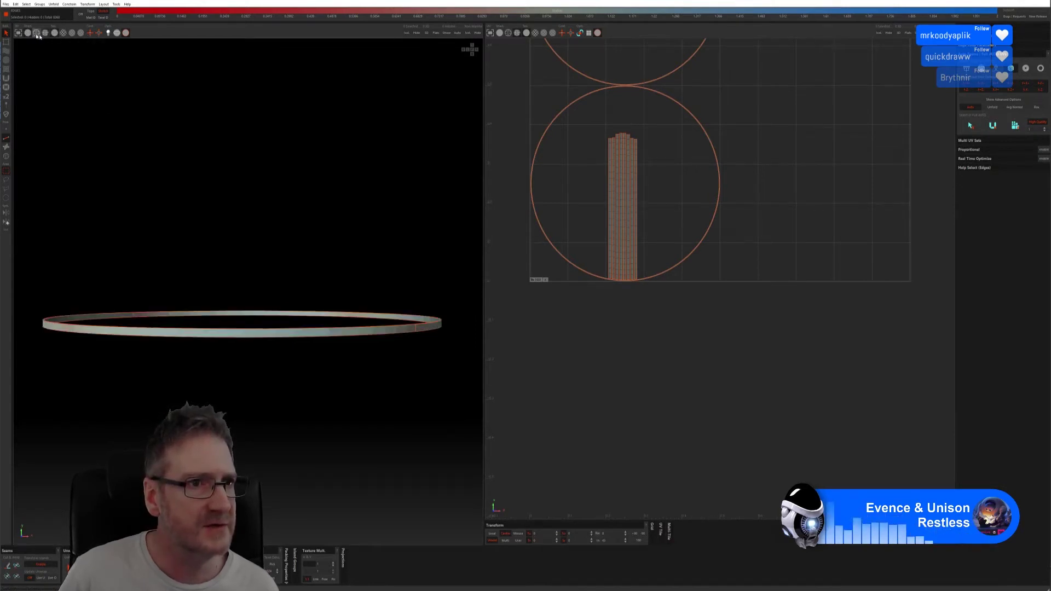
{"action": "left_click", "coordinate": [72, 32]}
{"action": "left_click_drag", "start_coordinate": [289, 347], "coordinate": [293, 359], "text": "alt"}
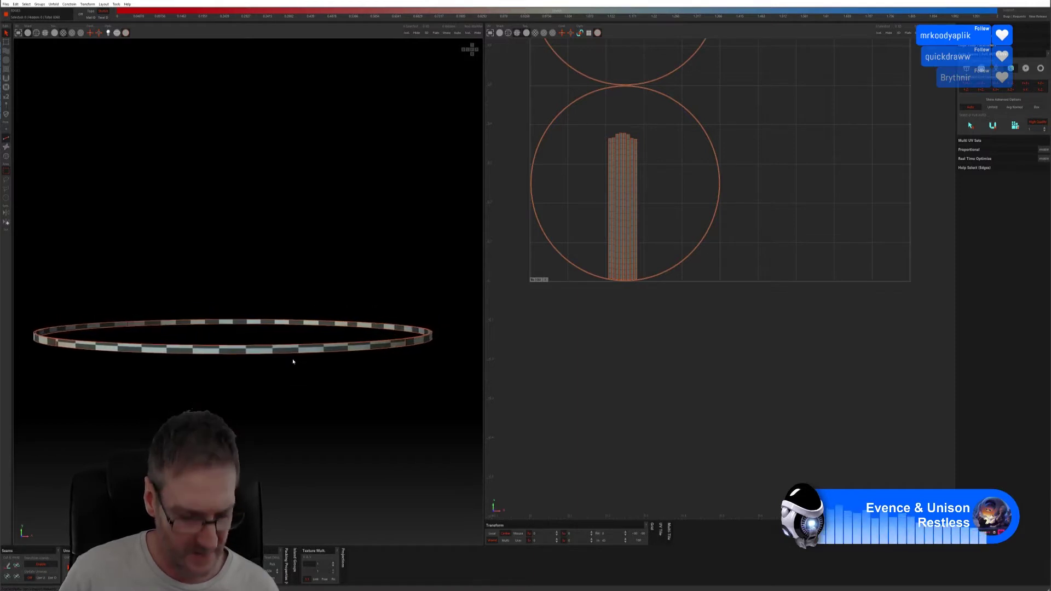
{"action": "left_click_drag", "start_coordinate": [304, 289], "coordinate": [257, 387], "text": "alt"}
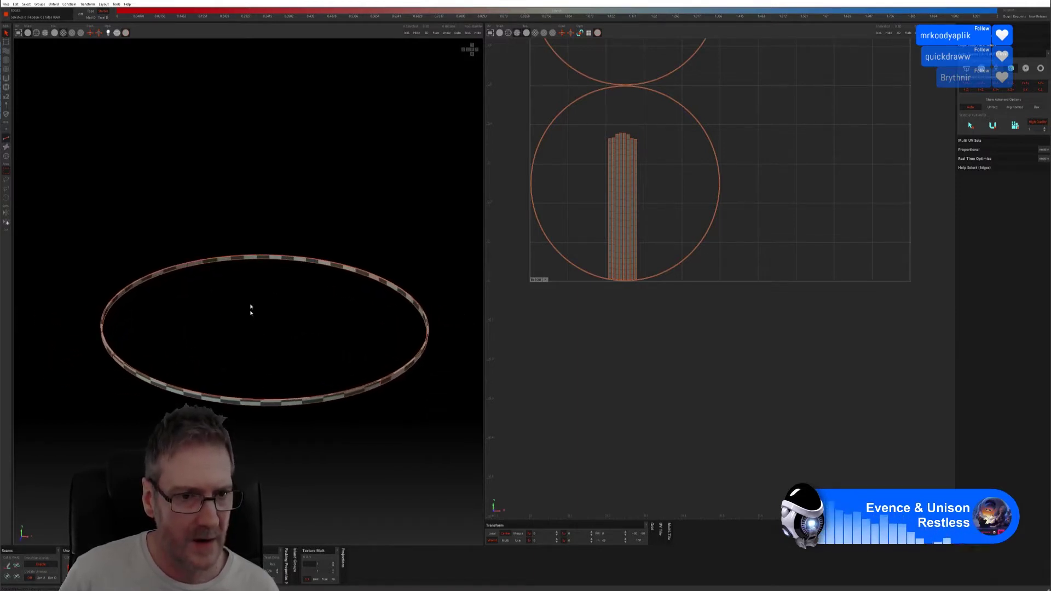
{"action": "left_click", "coordinate": [8, 4]}
Collapse the second teal ring's chamfered stack to Editable Poly and send it to RizomUV.
{"action": "left_click", "coordinate": [247, 98]}
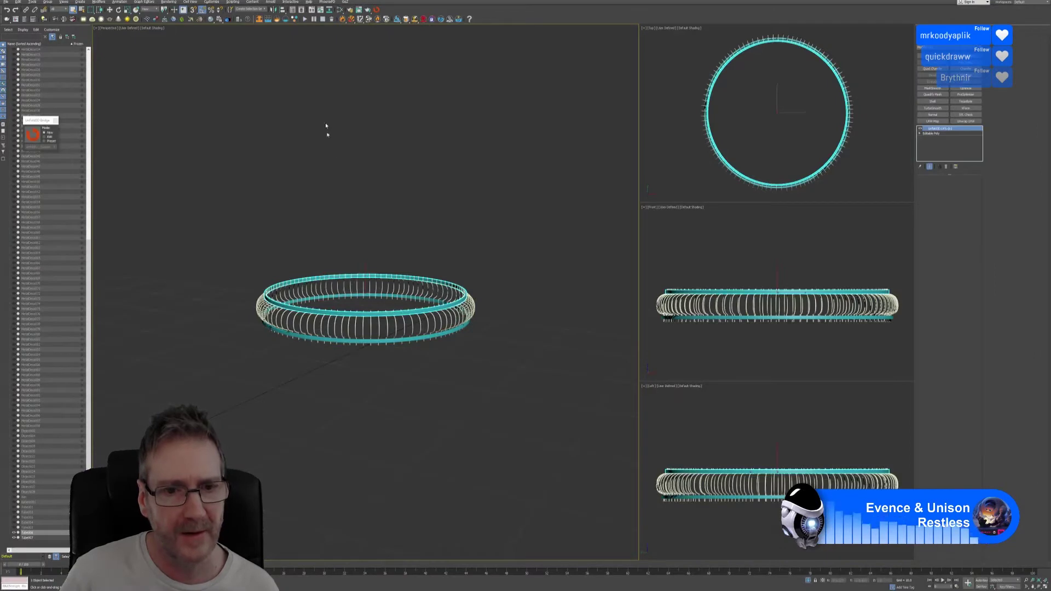
{"action": "left_click", "coordinate": [350, 344]}
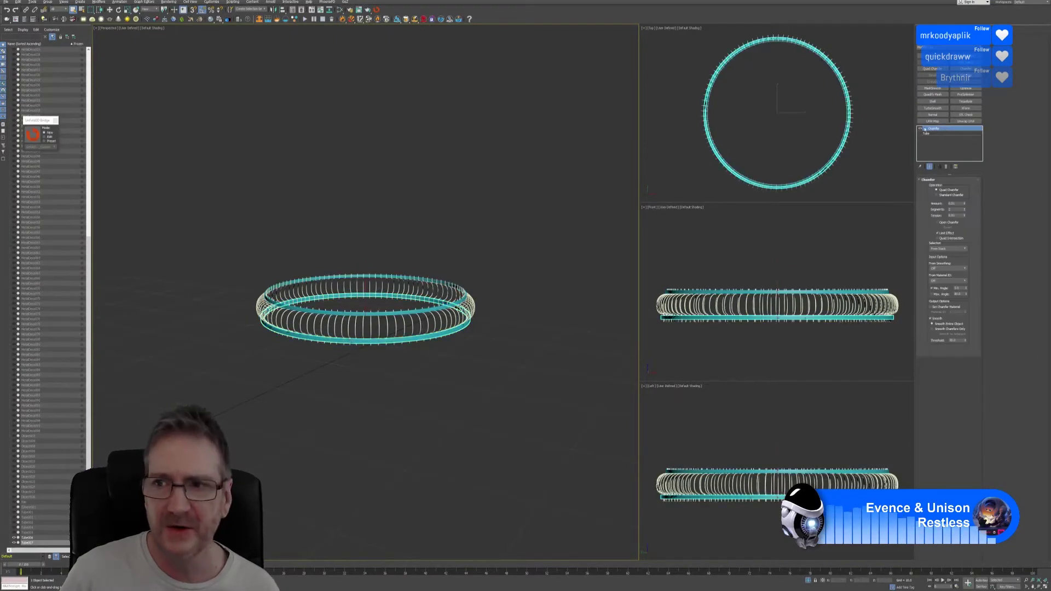
{"action": "right_click", "coordinate": [936, 128]}
{"action": "left_click", "coordinate": [964, 186]}
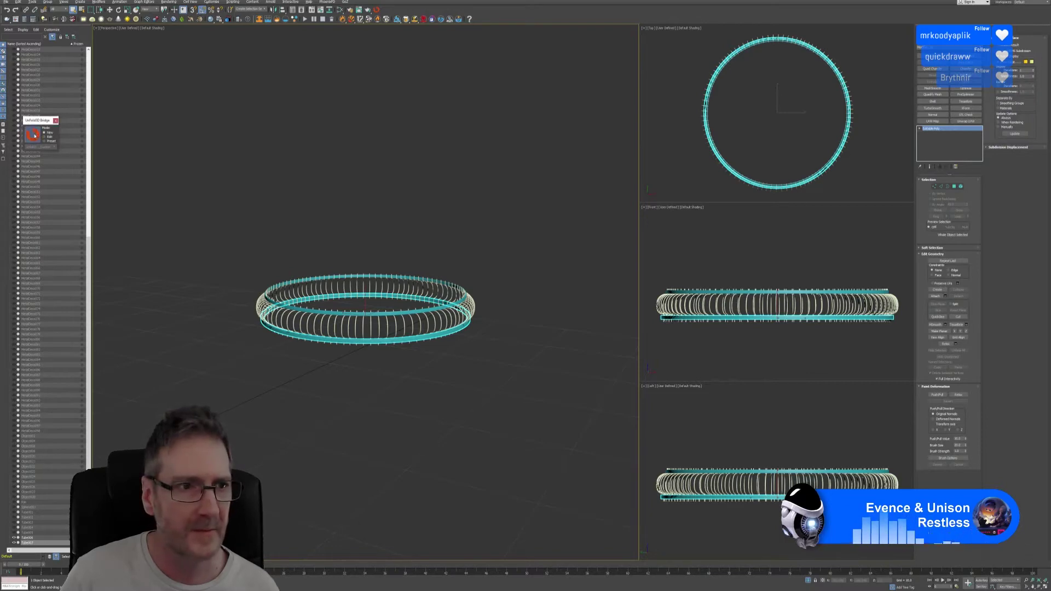
{"action": "left_click", "coordinate": [383, 165]}
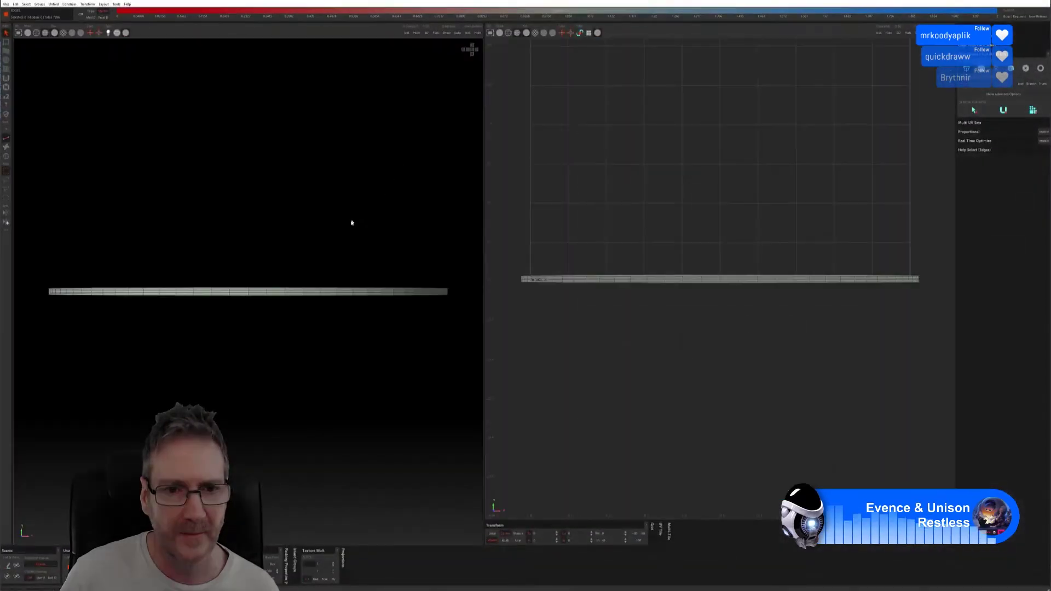
Auto-seam, unfold and pack the second ring's UVs, verify the checker, and save back to 3ds Max.
{"action": "left_click_drag", "start_coordinate": [378, 220], "coordinate": [358, 228], "text": "alt"}
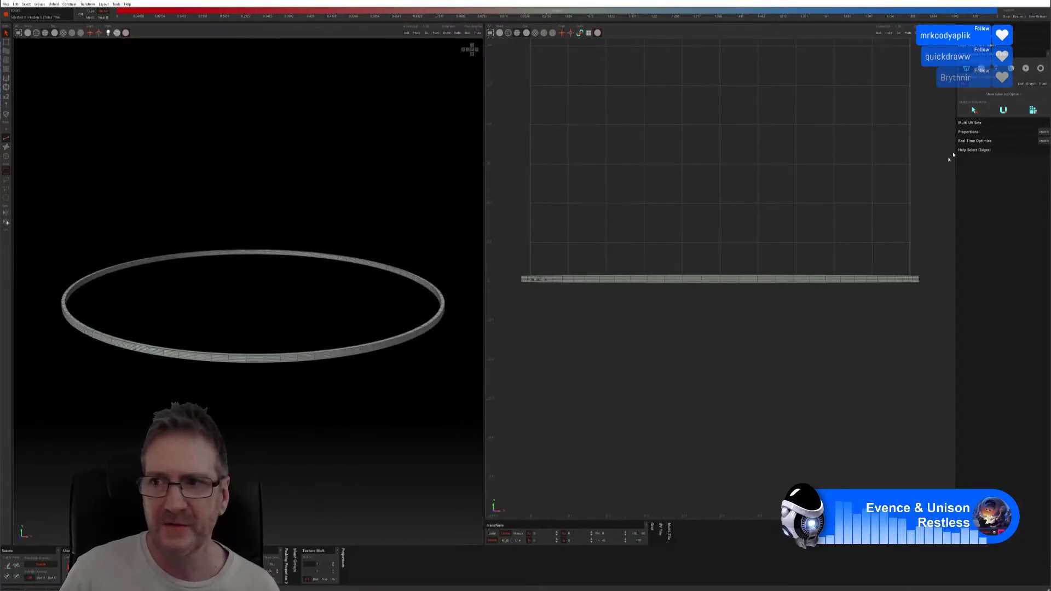
{"action": "left_click", "coordinate": [996, 95]}
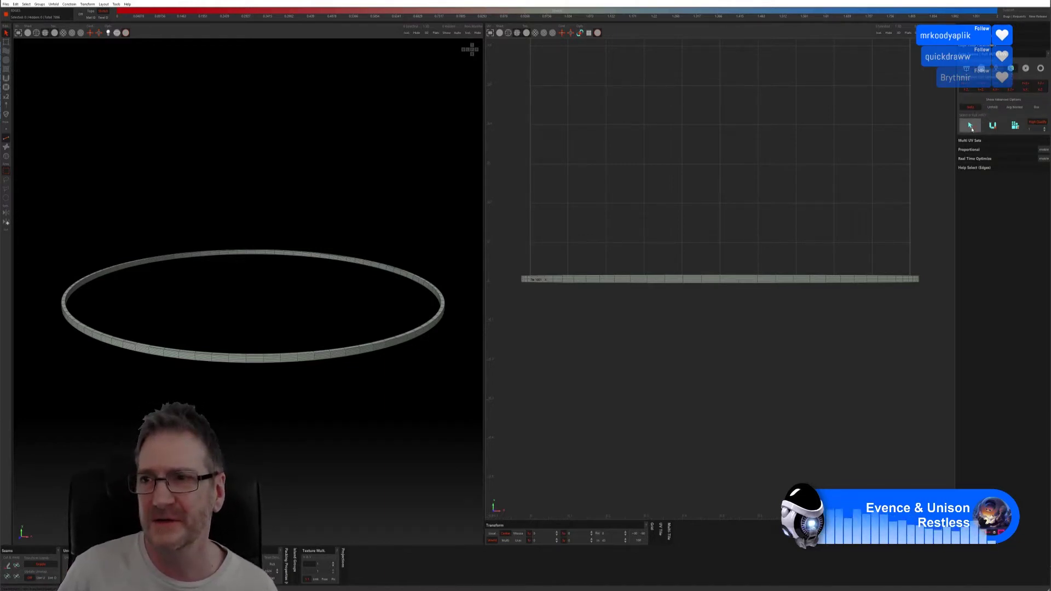
{"action": "left_click", "coordinate": [992, 127]}
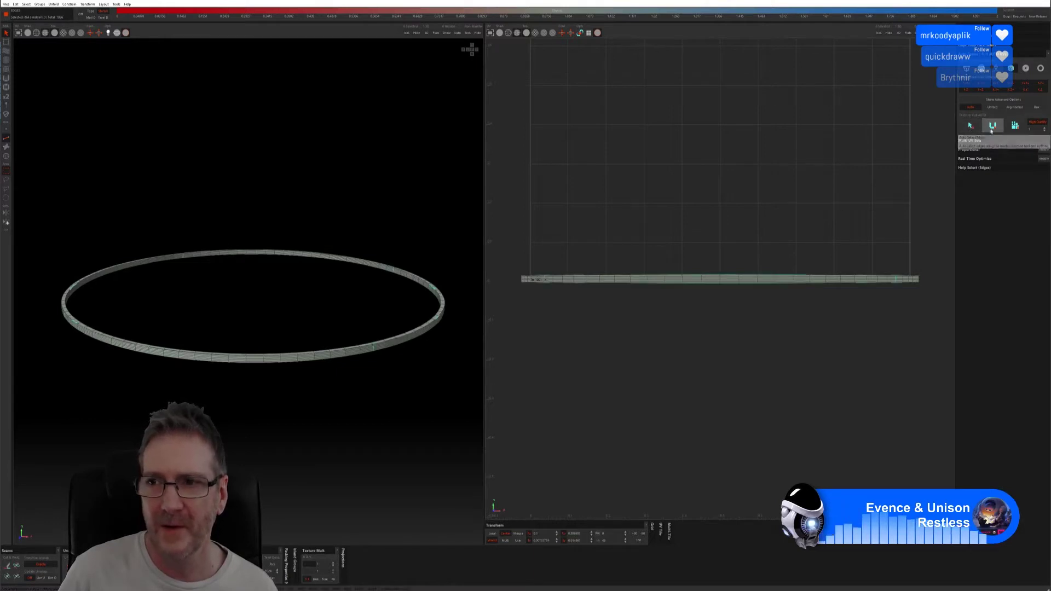
{"action": "left_click", "coordinate": [992, 126]}
{"action": "left_click", "coordinate": [1015, 126]}
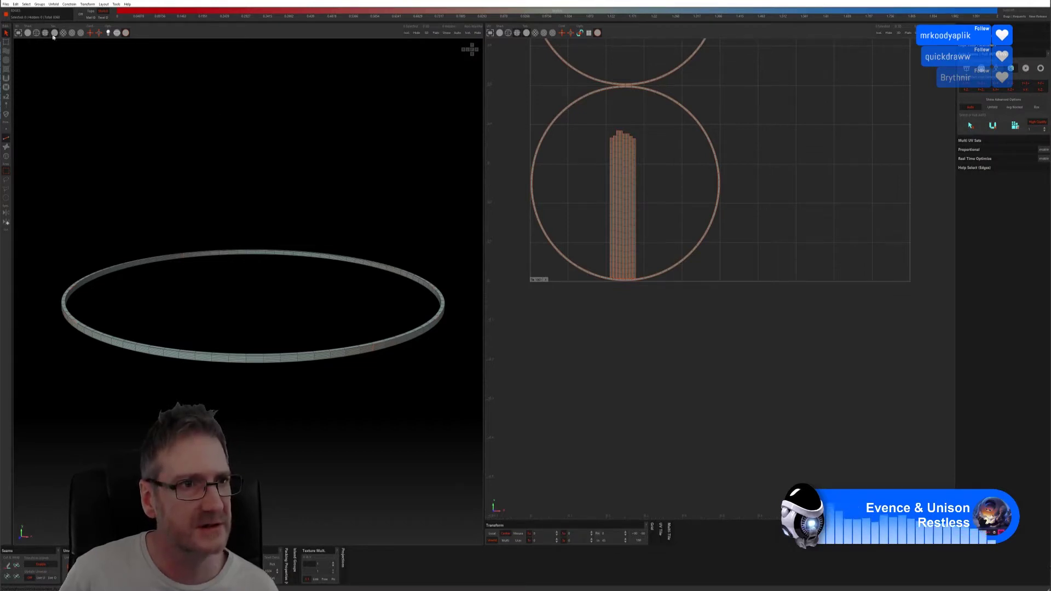
{"action": "left_click", "coordinate": [36, 33]}
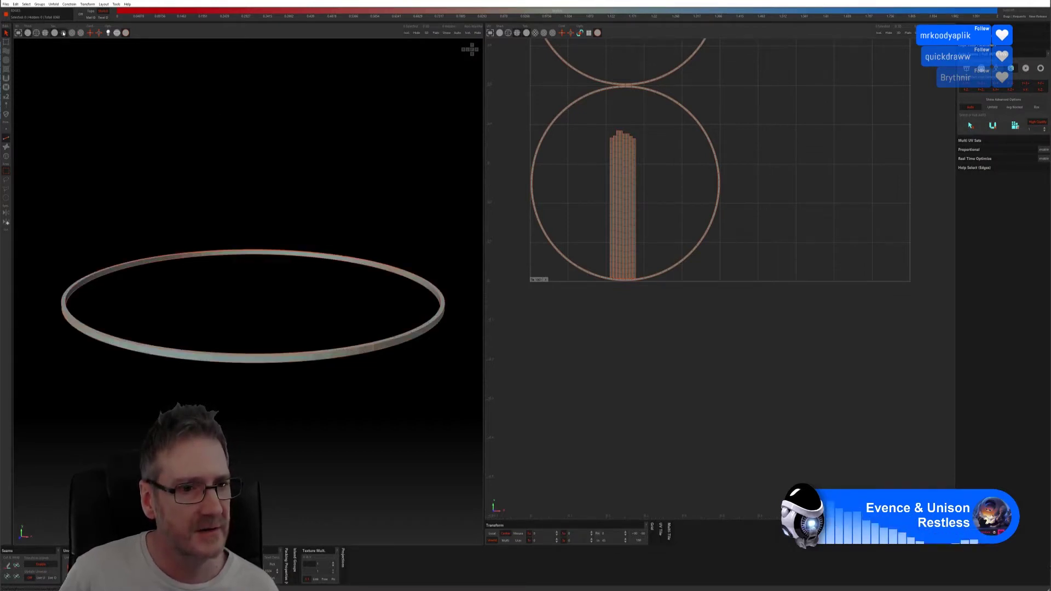
{"action": "left_click", "coordinate": [63, 32]}
{"action": "left_click_drag", "start_coordinate": [319, 408], "coordinate": [319, 383], "text": "alt"}
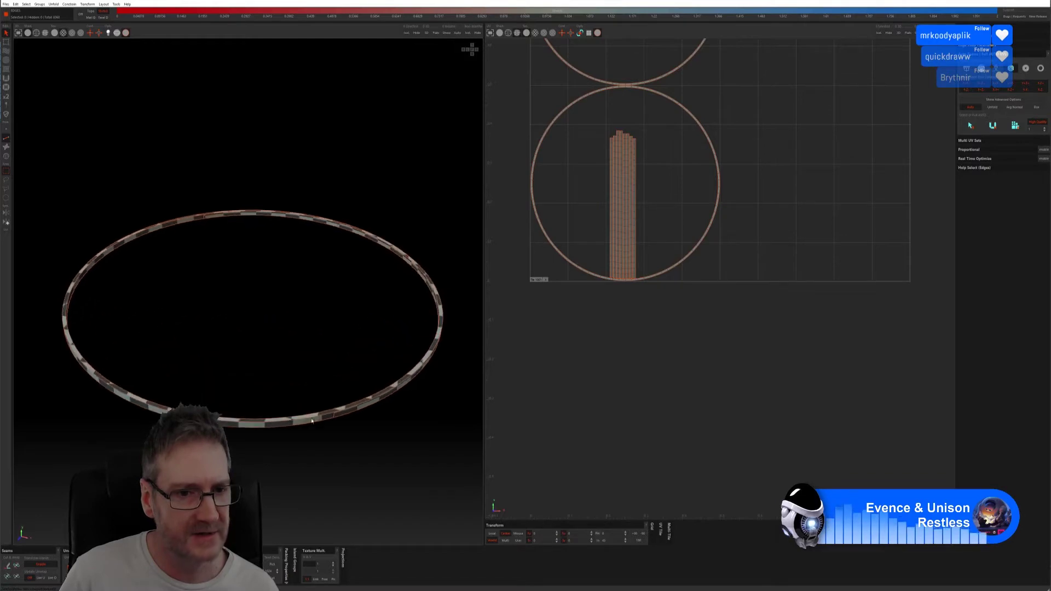
{"action": "left_click", "coordinate": [5, 5]}
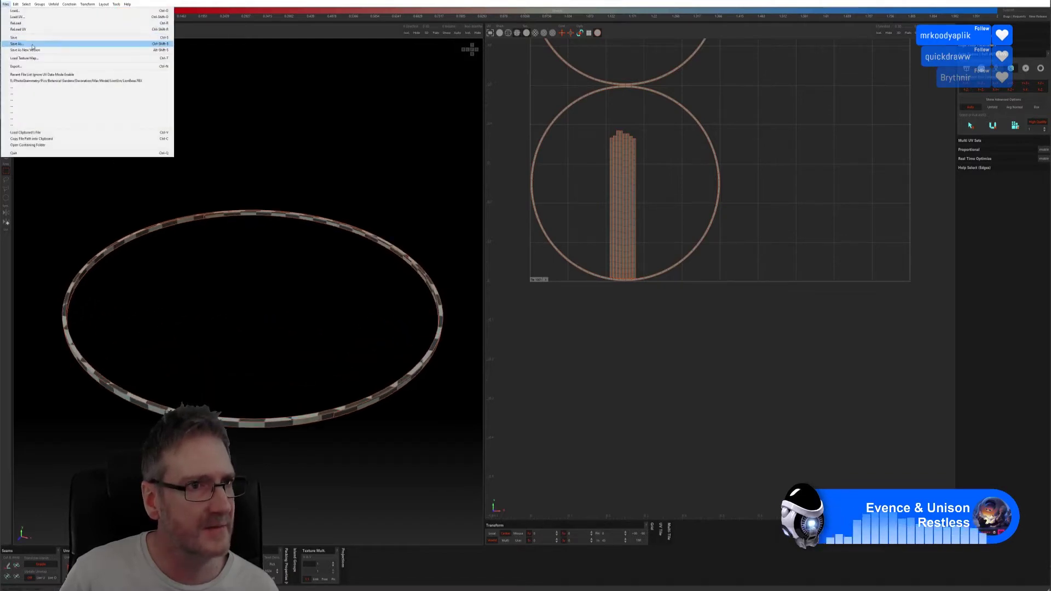
{"action": "left_click", "coordinate": [17, 37]}
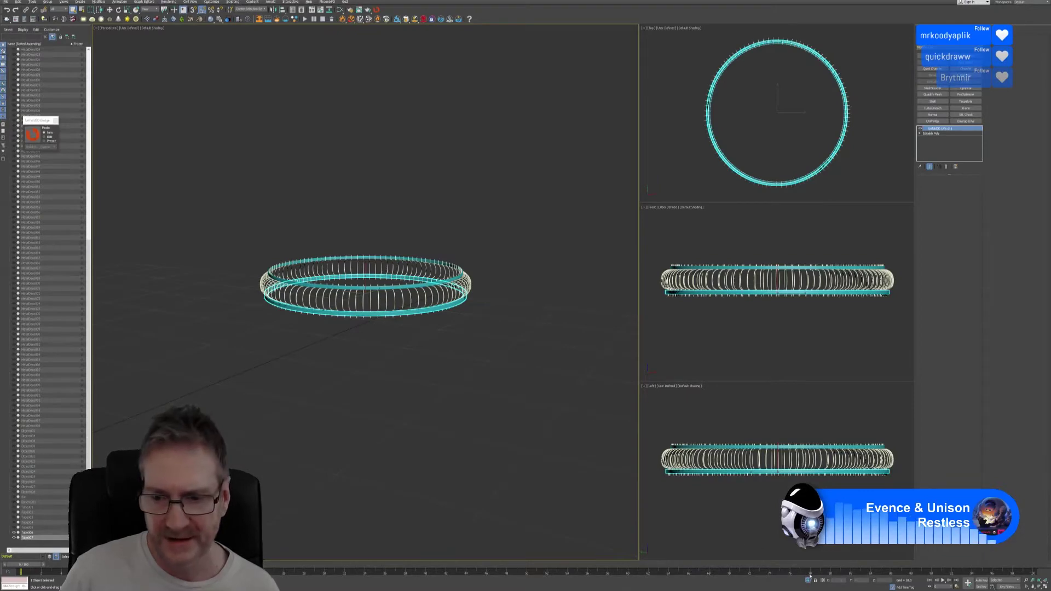
Unhide the scene objects and window-select every piece of the railing ring.
{"action": "left_click", "coordinate": [808, 581]}
{"action": "scroll", "coordinate": [391, 435], "scroll_direction": "down", "scroll_amount": 5}
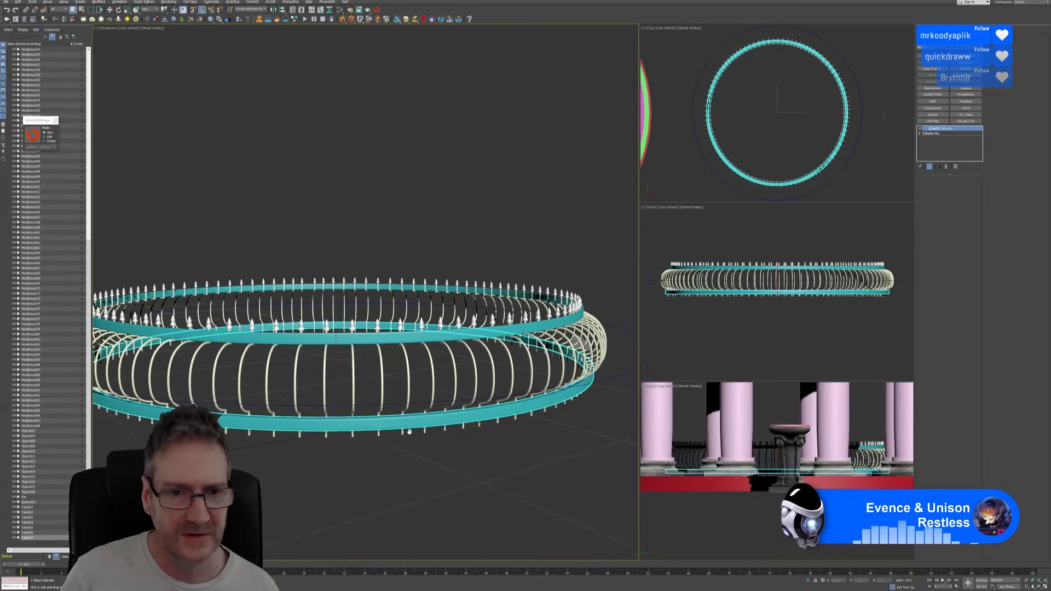
{"action": "middle_click_drag", "start_coordinate": [406, 437], "coordinate": [391, 435]}
{"action": "left_click", "coordinate": [479, 460]}
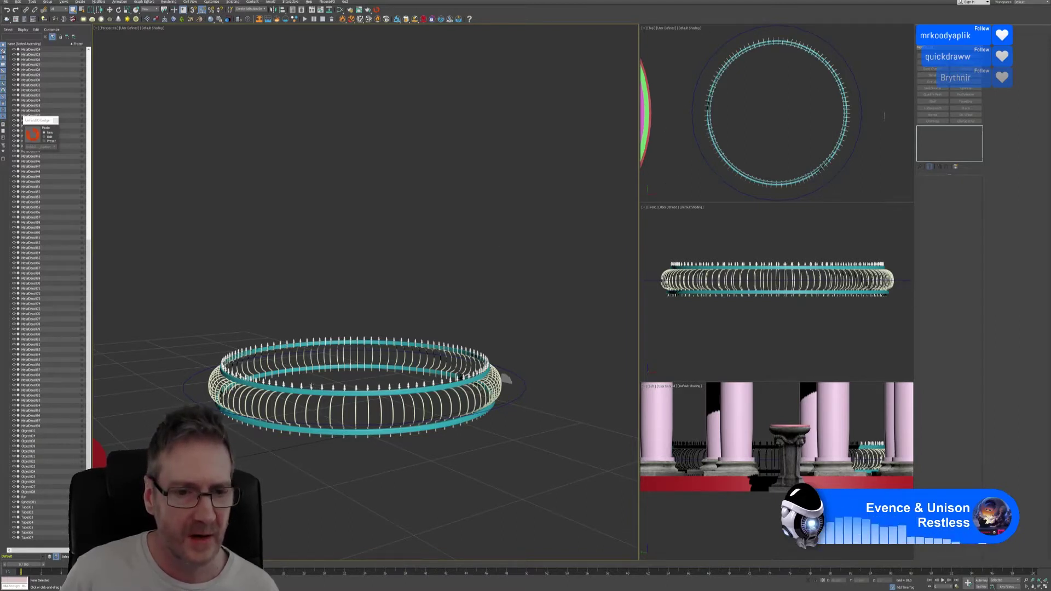
{"action": "left_click", "coordinate": [726, 157]}
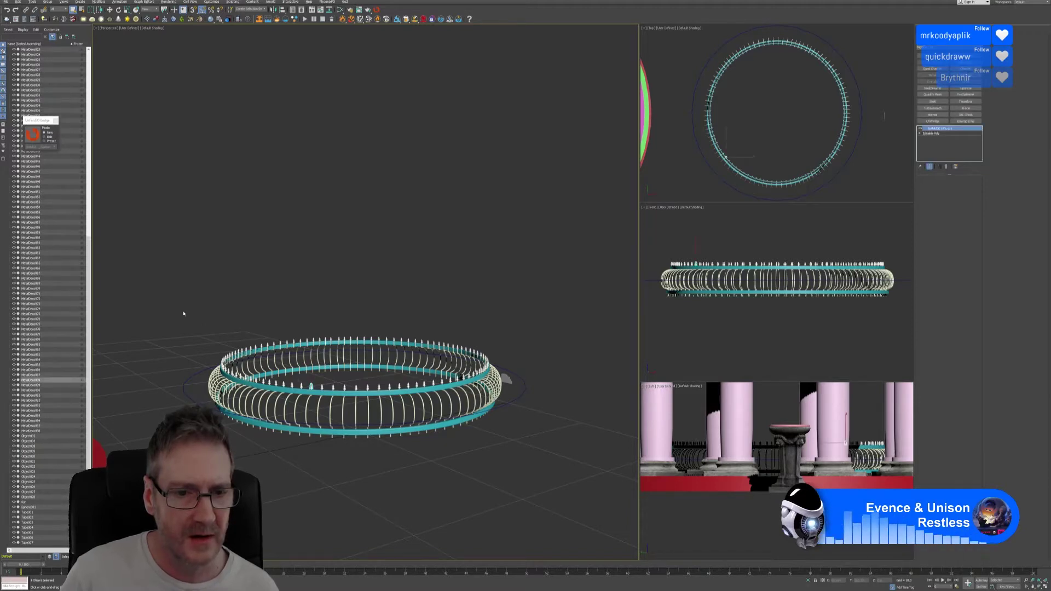
{"action": "left_click_drag", "start_coordinate": [183, 306], "coordinate": [505, 481]}
Drop the BorderEdge circle from the selection and group the remaining pieces as 'RingDeco'.
{"action": "left_click_drag", "start_coordinate": [534, 364], "coordinate": [510, 417]}
{"action": "middle_click_drag", "start_coordinate": [438, 446], "coordinate": [425, 452], "text": "alt"}
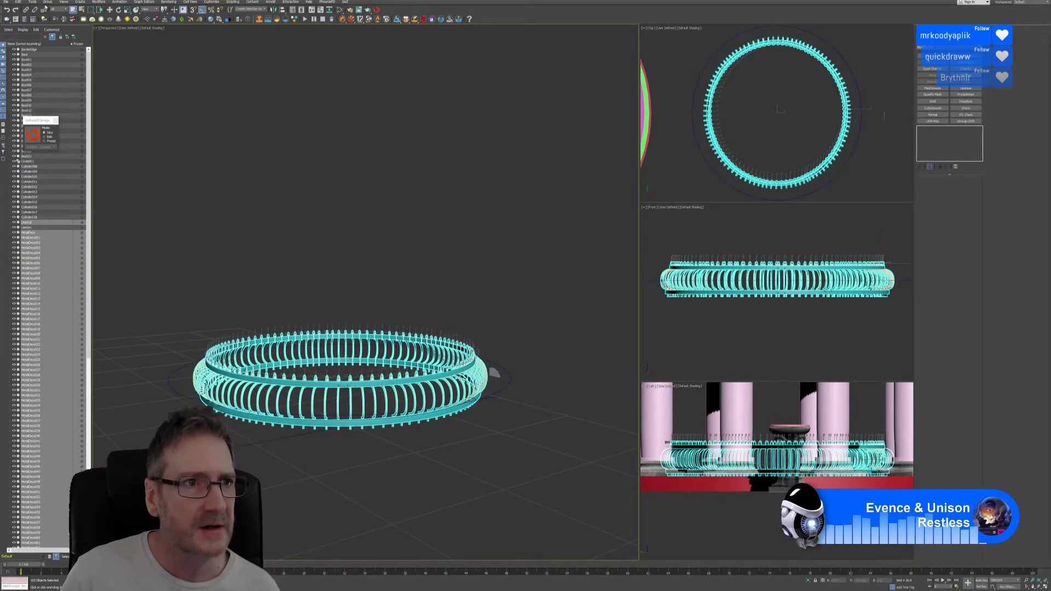
{"action": "key", "text": "ctrl+g"}
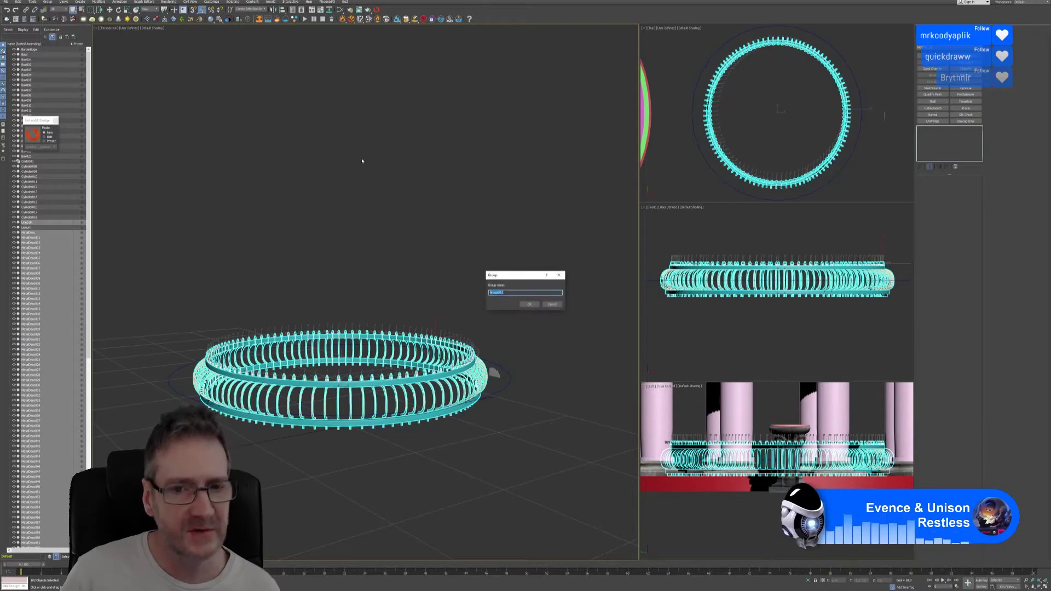
{"action": "type", "text": "Rin"}
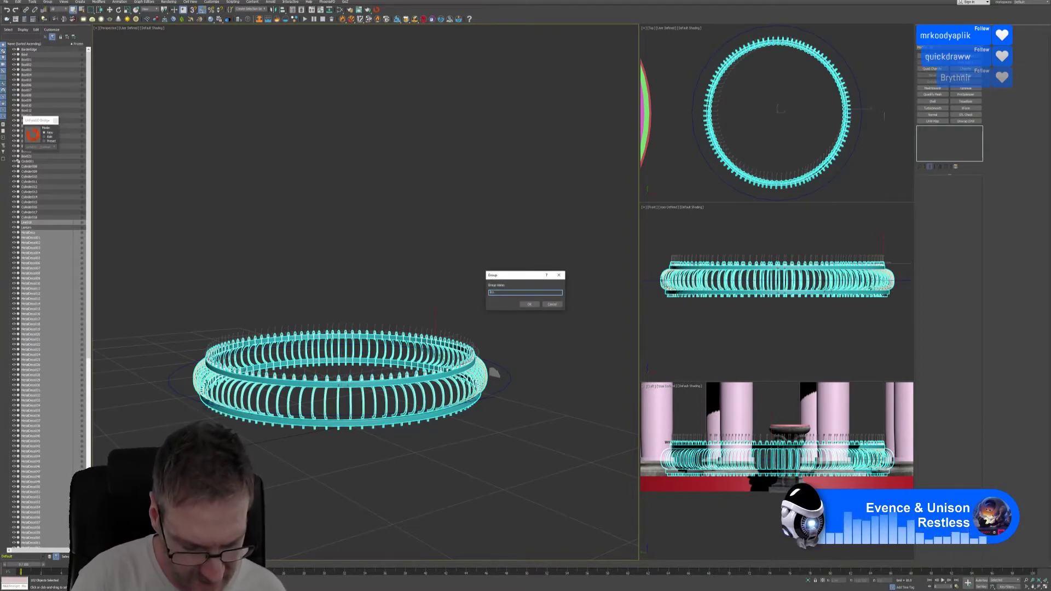
{"action": "type", "text": "gDecoMetal"}
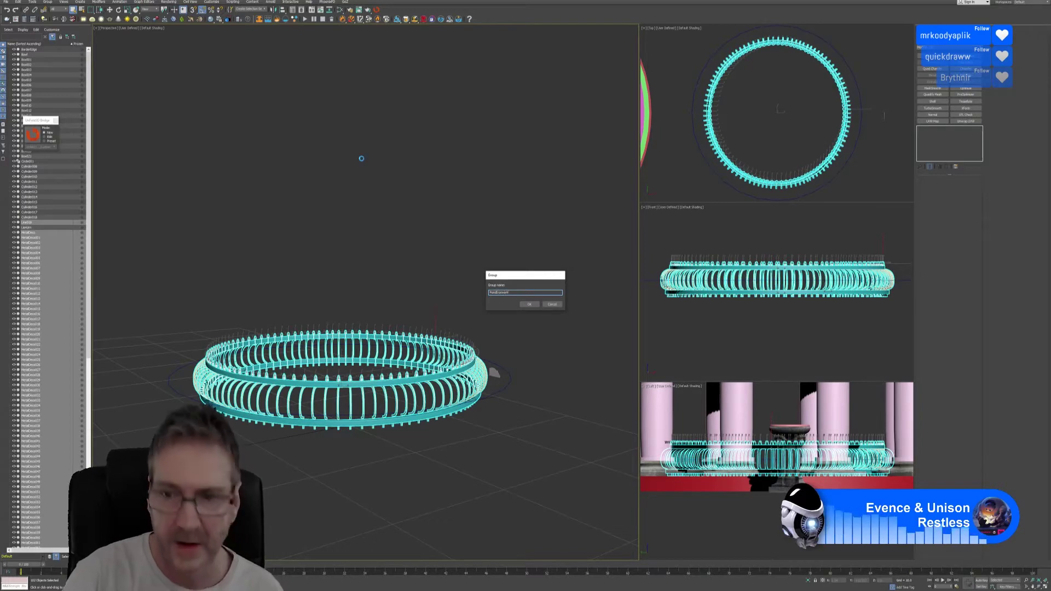
{"action": "key", "text": "Return"}
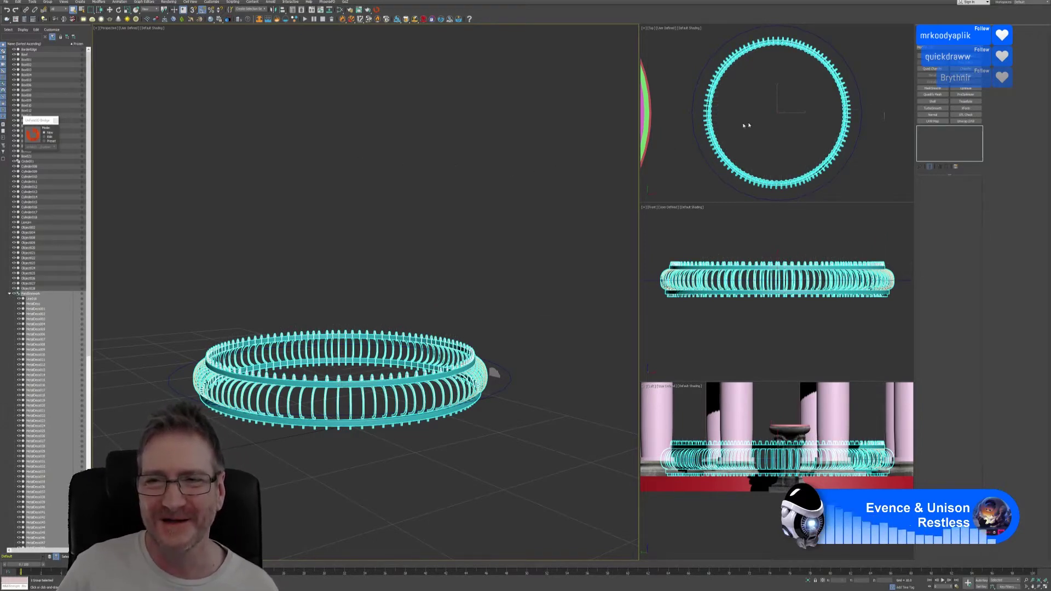
{"action": "scroll", "coordinate": [747, 126], "scroll_direction": "down", "scroll_amount": 4}
{"action": "middle_click_drag", "start_coordinate": [749, 73], "coordinate": [800, 72]}
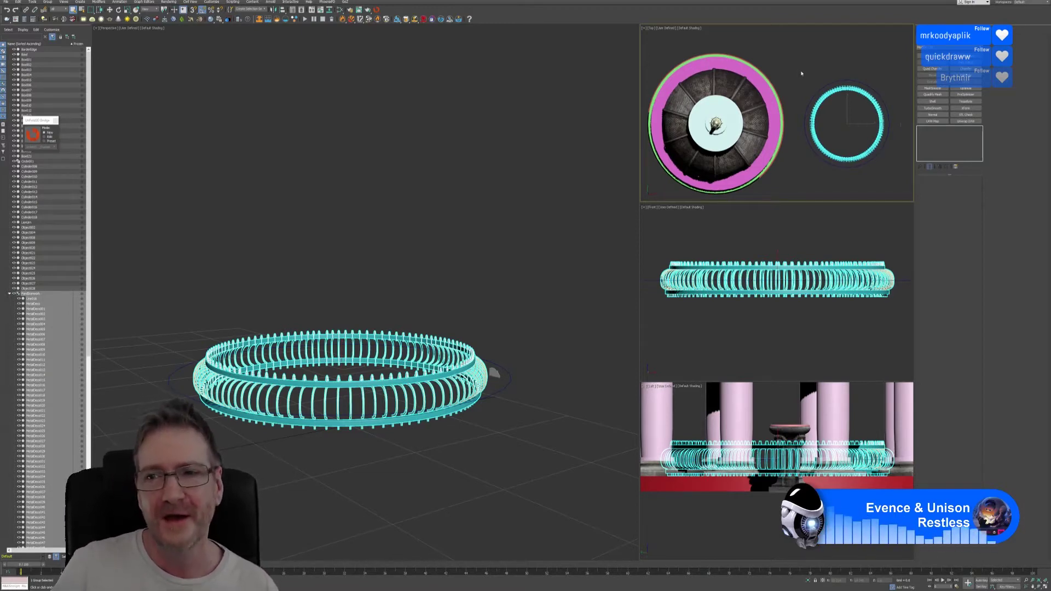
With Select and Move active, frame the gazebo in Perspective and select the railing ring group.
{"action": "left_click", "coordinate": [110, 10]}
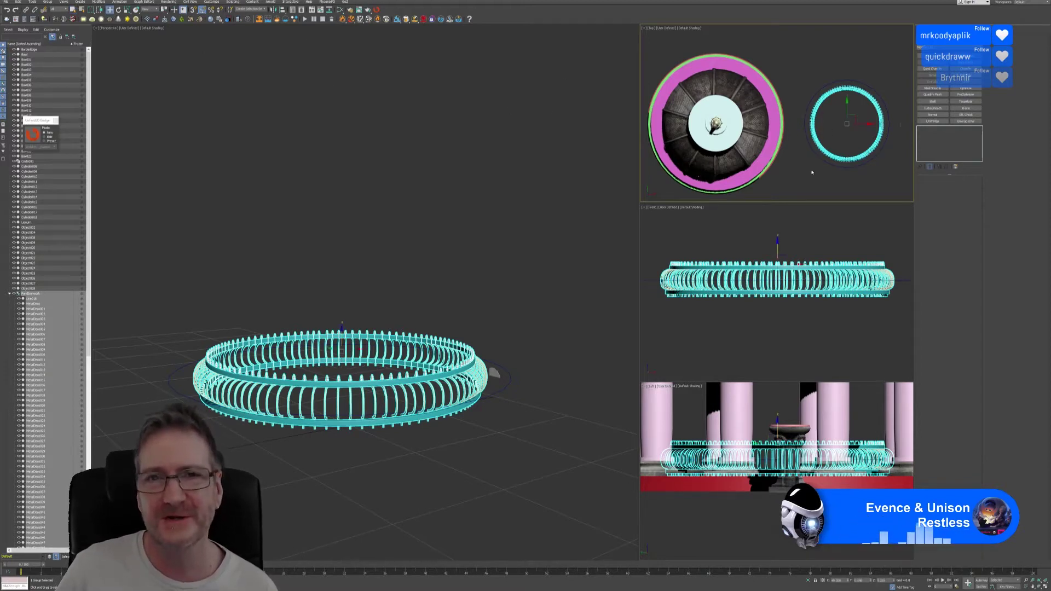
{"action": "middle_click_drag", "start_coordinate": [811, 175], "coordinate": [822, 177]}
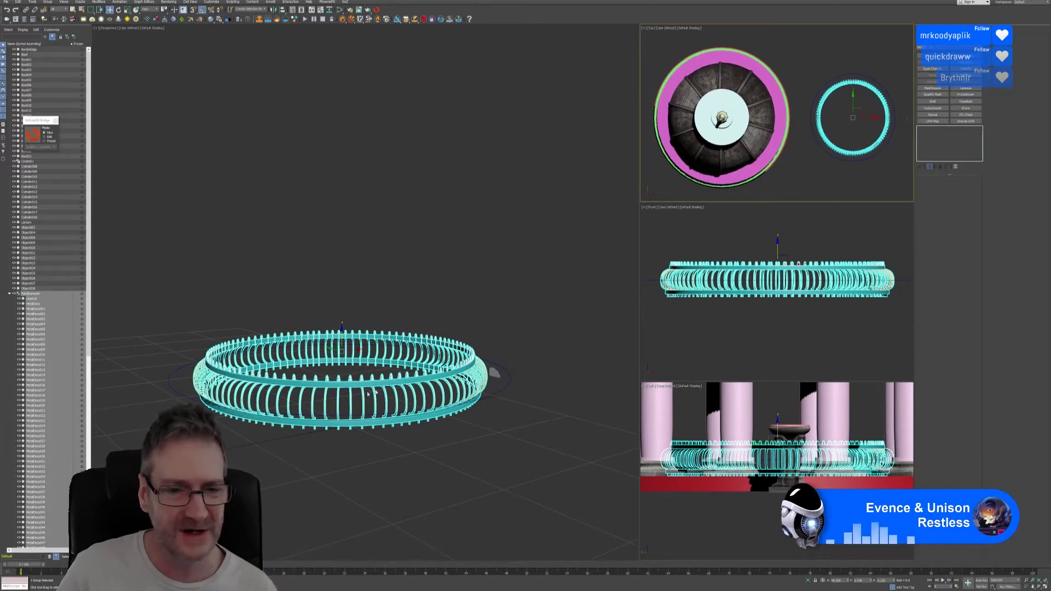
{"action": "scroll", "coordinate": [340, 402], "scroll_direction": "up", "scroll_amount": 4}
{"action": "scroll", "coordinate": [340, 403], "scroll_direction": "down", "scroll_amount": 4}
{"action": "left_click", "coordinate": [347, 470]}
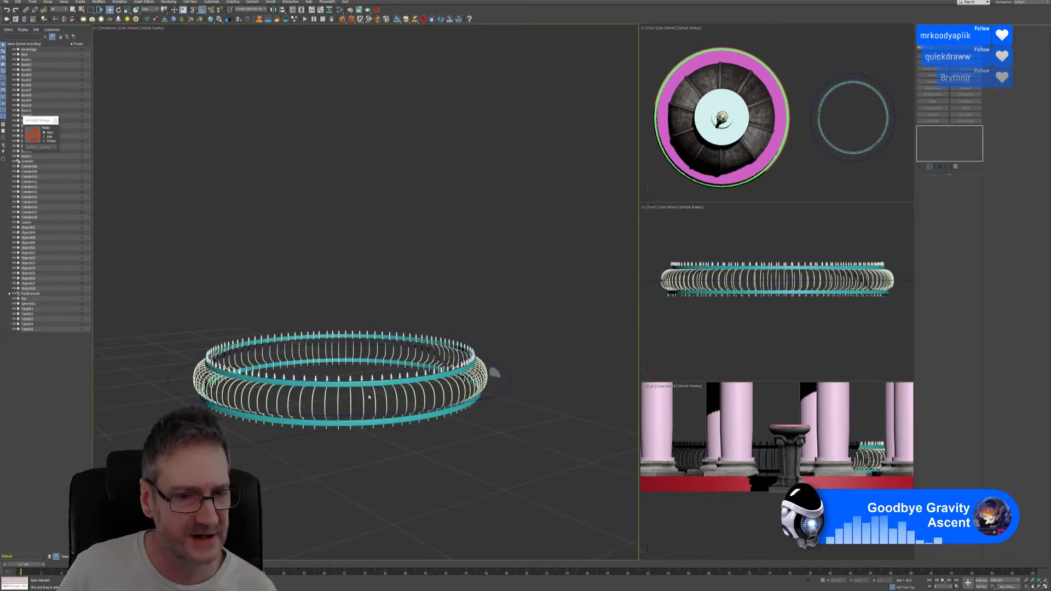
{"action": "scroll", "coordinate": [304, 352], "scroll_direction": "down", "scroll_amount": 5}
{"action": "middle_click_drag", "start_coordinate": [239, 274], "coordinate": [372, 259]}
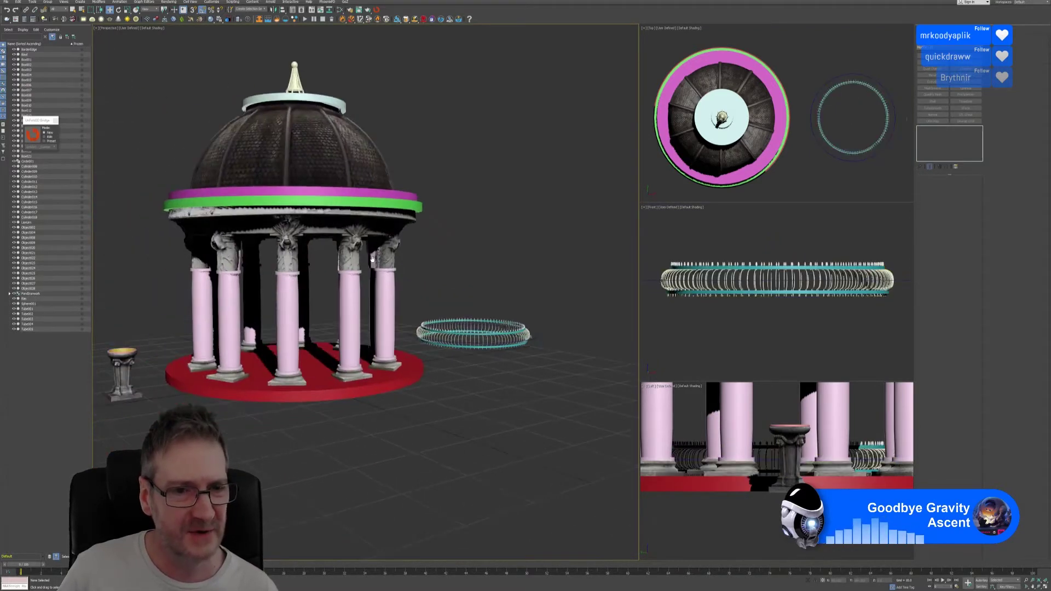
{"action": "scroll", "coordinate": [296, 229], "scroll_direction": "up", "scroll_amount": 3}
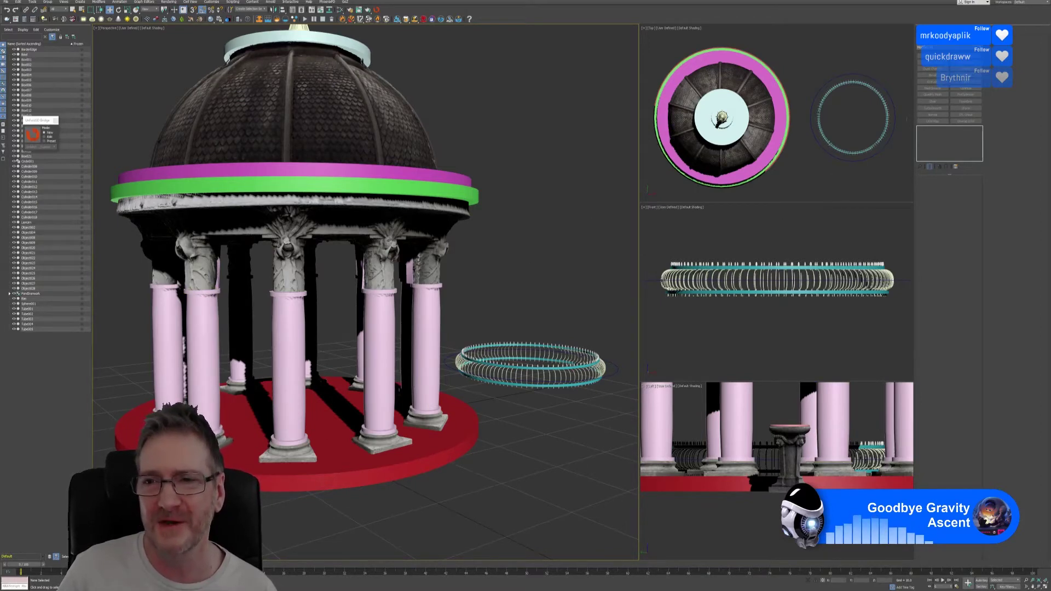
{"action": "left_click", "coordinate": [830, 143]}
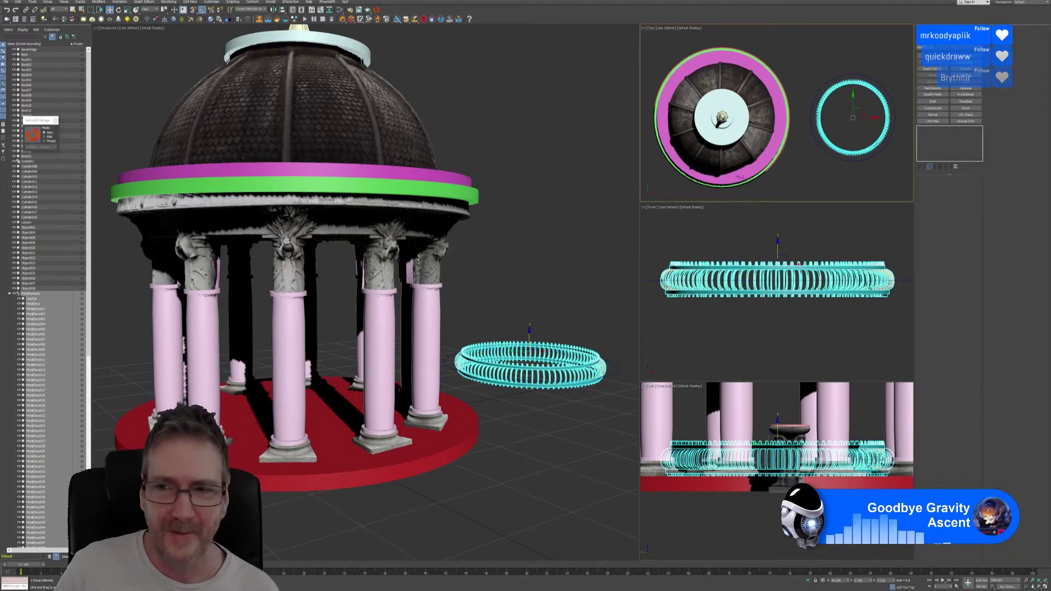
Move the railing ring group into the centre of the gazebo in the Top view.
{"action": "middle_click_drag", "start_coordinate": [809, 177], "coordinate": [803, 178]}
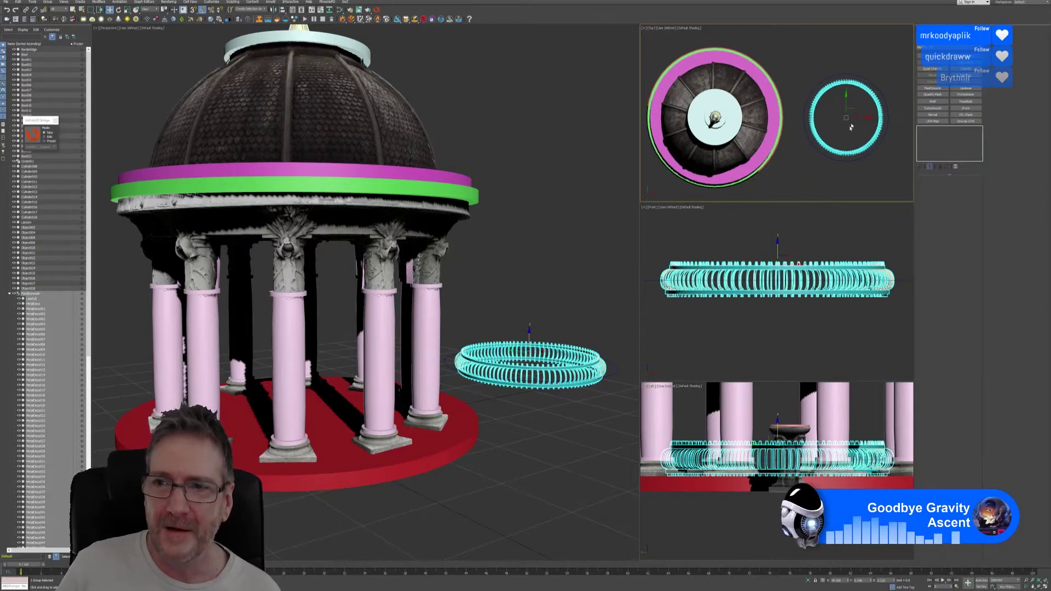
{"action": "left_click_drag", "start_coordinate": [864, 117], "coordinate": [733, 140]}
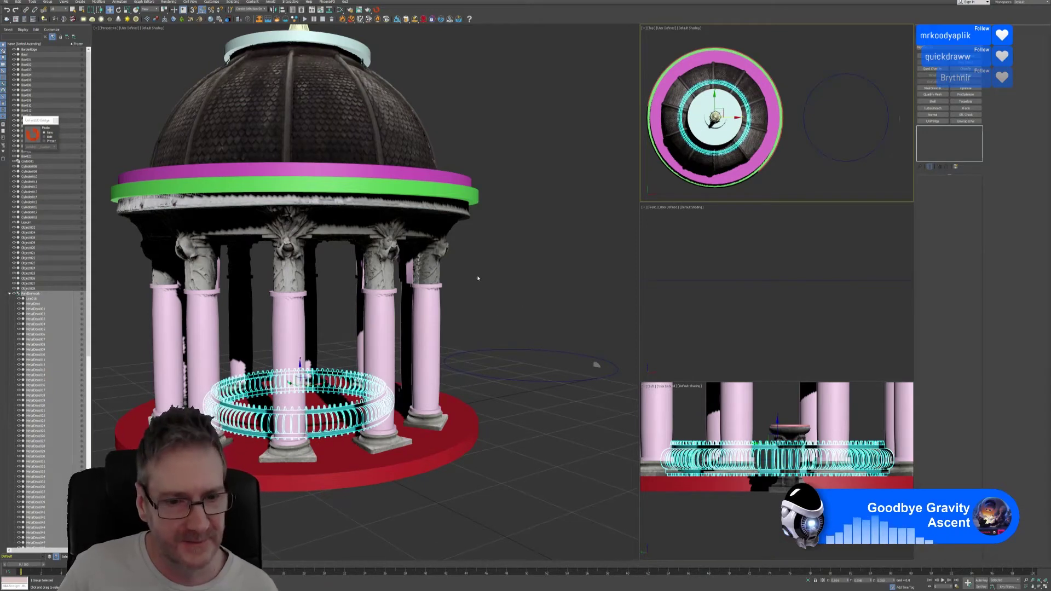
{"action": "middle_click_drag", "start_coordinate": [629, 240], "coordinate": [492, 246], "text": "alt"}
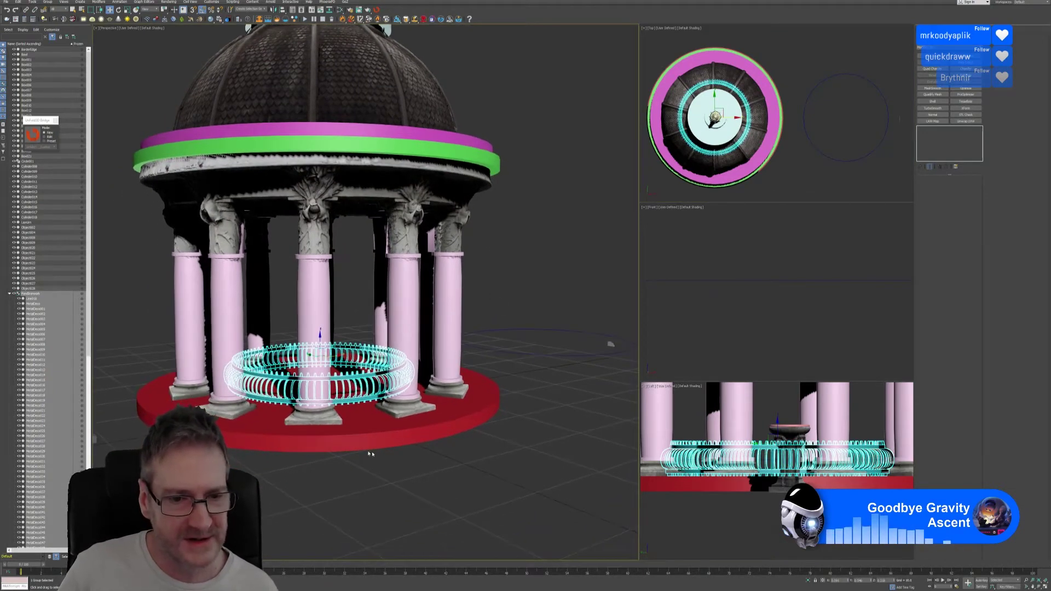
Add the red base disc and every column base to the selection, then isolate them with the ring.
{"action": "left_click", "coordinate": [336, 437], "text": "ctrl"}
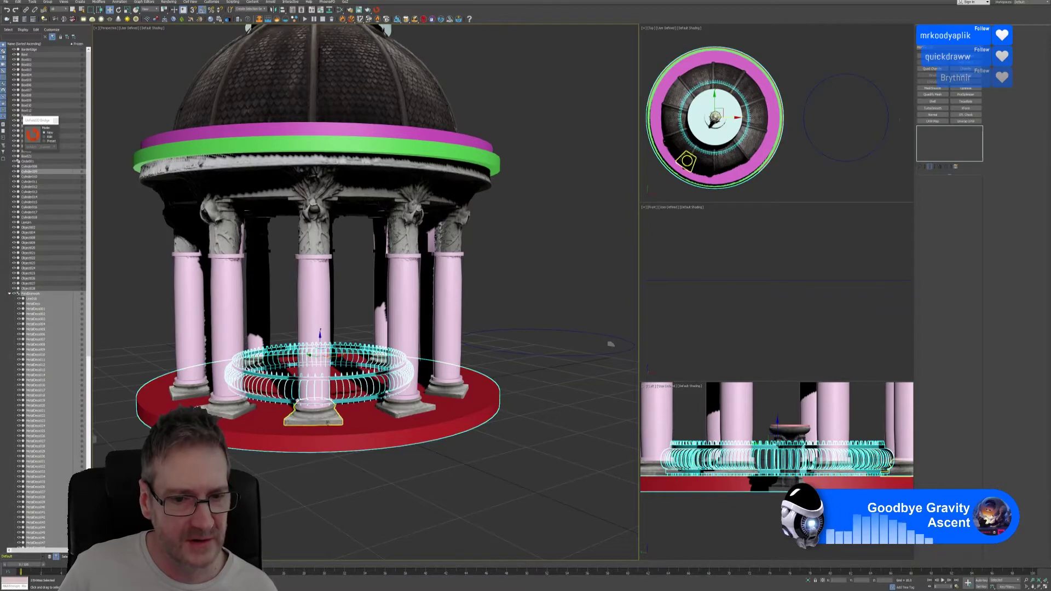
{"action": "left_click", "coordinate": [313, 415], "text": "ctrl"}
{"action": "left_click", "coordinate": [404, 410], "text": "ctrl"}
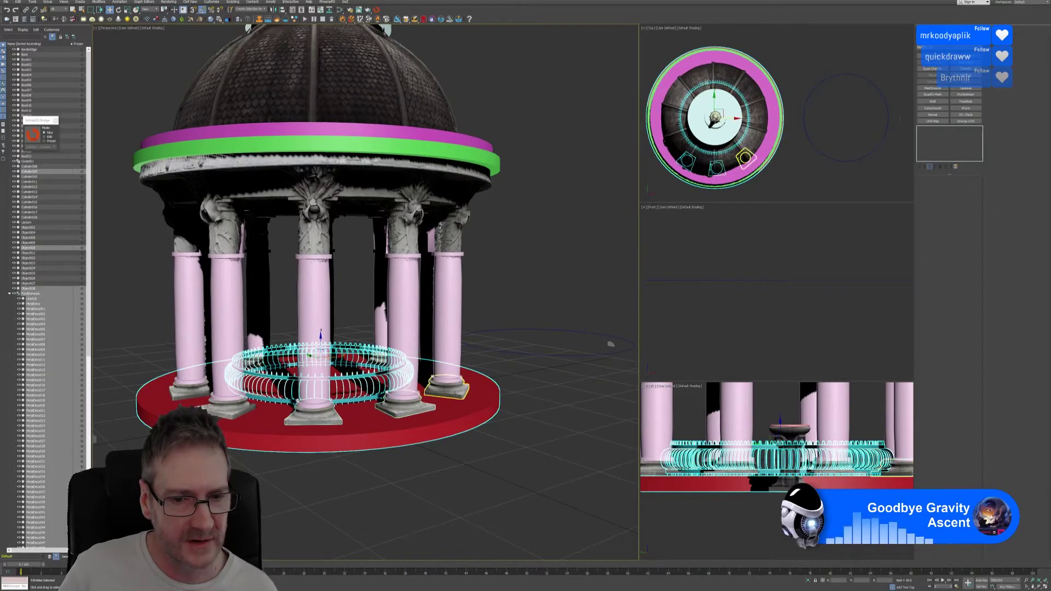
{"action": "left_click", "coordinate": [443, 390], "text": "ctrl"}
{"action": "left_click", "coordinate": [425, 375], "text": "ctrl"}
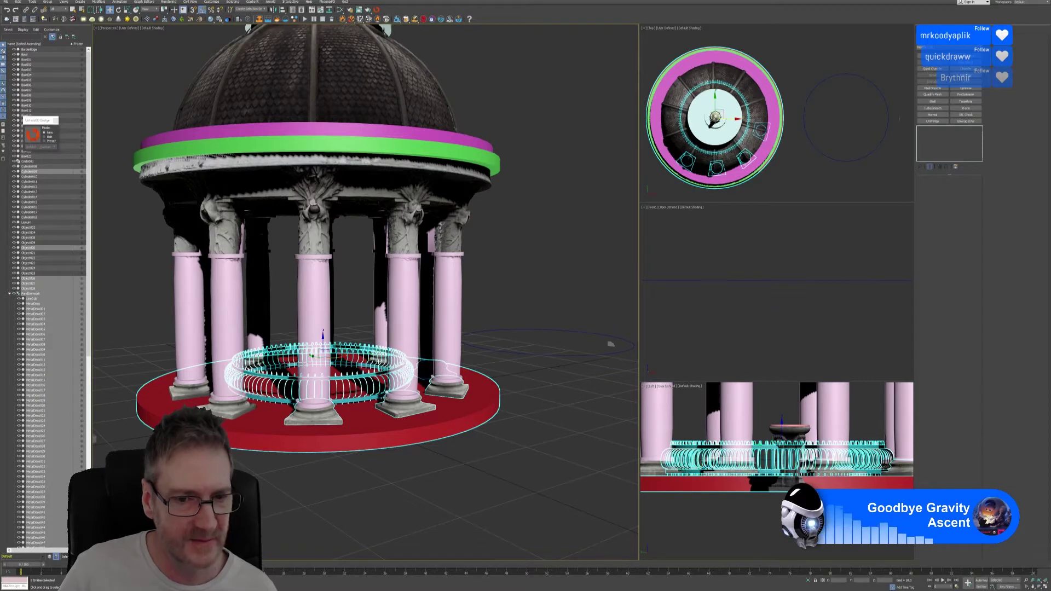
{"action": "left_click", "coordinate": [446, 386], "text": "ctrl"}
{"action": "middle_click_drag", "start_coordinate": [446, 386], "coordinate": [482, 389], "text": "alt"}
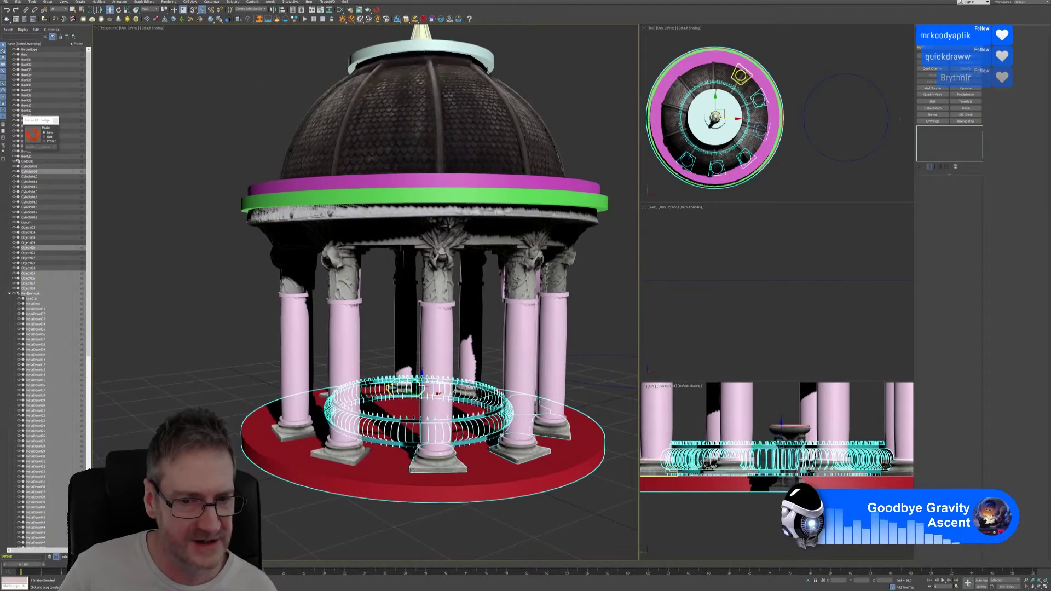
{"action": "left_click", "coordinate": [344, 404], "text": "ctrl"}
{"action": "left_click", "coordinate": [331, 394], "text": "ctrl"}
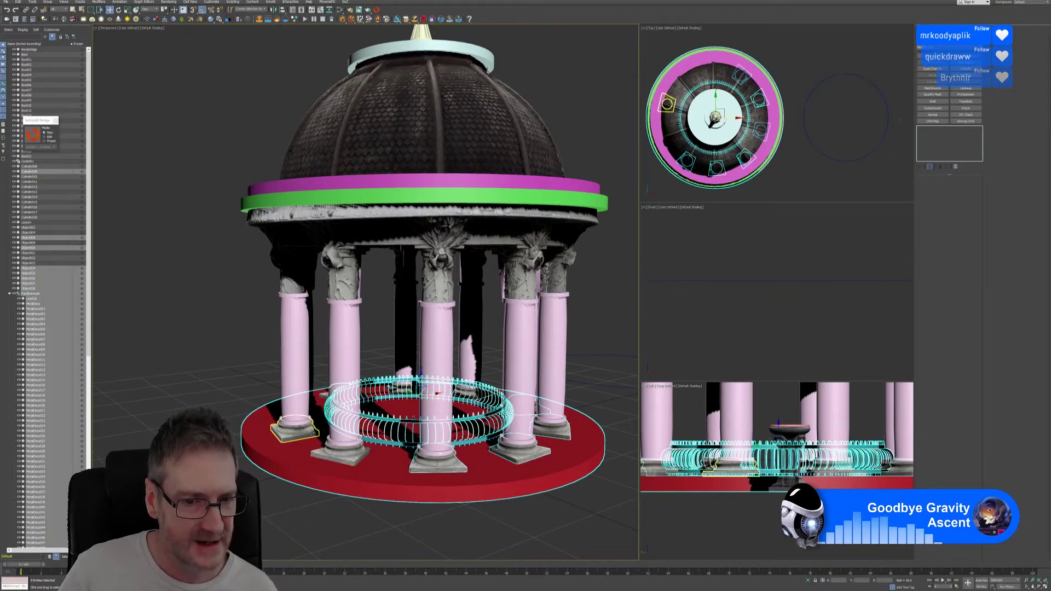
{"action": "left_click", "coordinate": [295, 430], "text": "ctrl"}
{"action": "left_click", "coordinate": [340, 454], "text": "ctrl"}
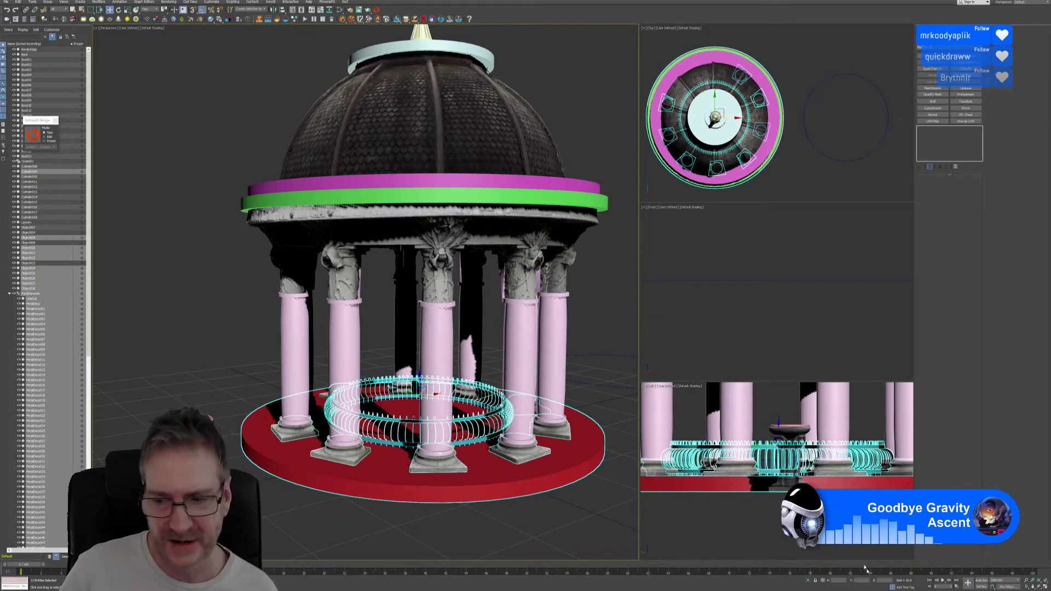
{"action": "left_click", "coordinate": [807, 580]}
Reselect the ring, red disc and column bases, then end isolation to show the whole gazebo.
{"action": "middle_click_drag", "start_coordinate": [438, 355], "coordinate": [447, 444]}
{"action": "scroll", "coordinate": [404, 388], "scroll_direction": "up", "scroll_amount": 2}
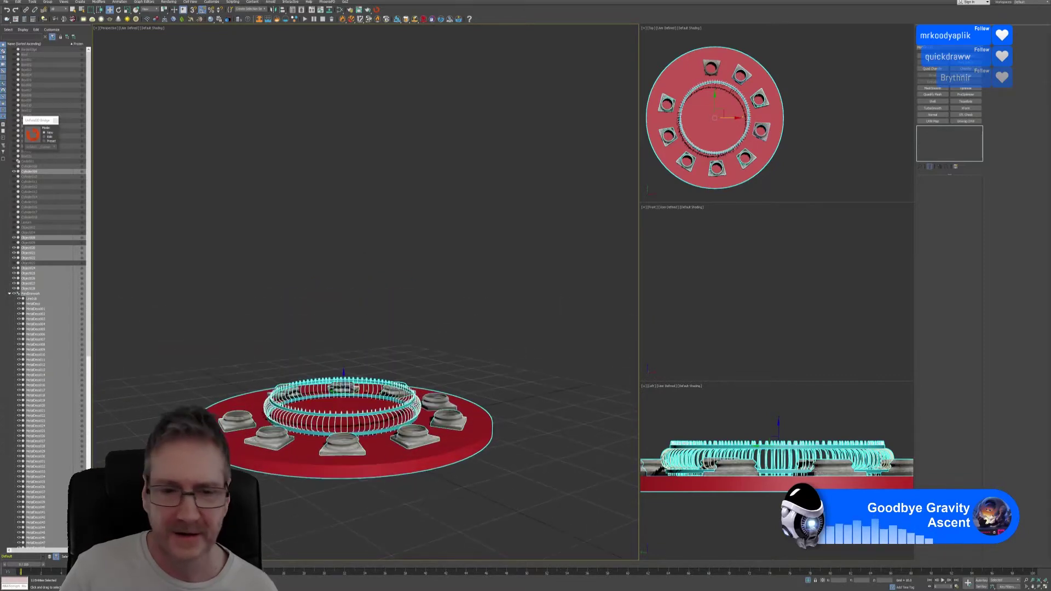
{"action": "left_click", "coordinate": [436, 303]}
{"action": "left_click", "coordinate": [350, 432]}
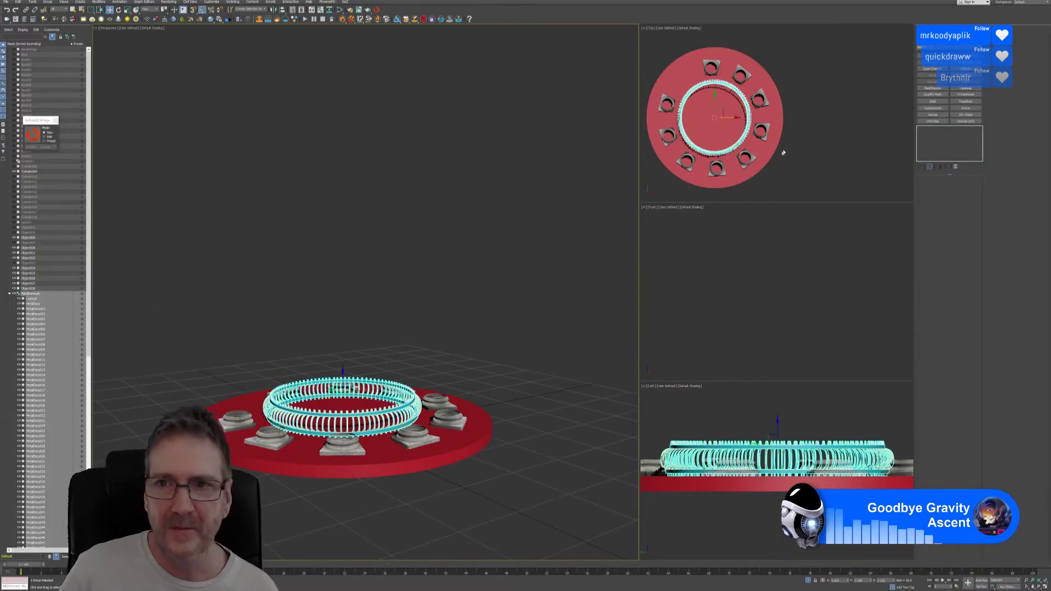
{"action": "middle_click_drag", "start_coordinate": [782, 153], "coordinate": [805, 139]}
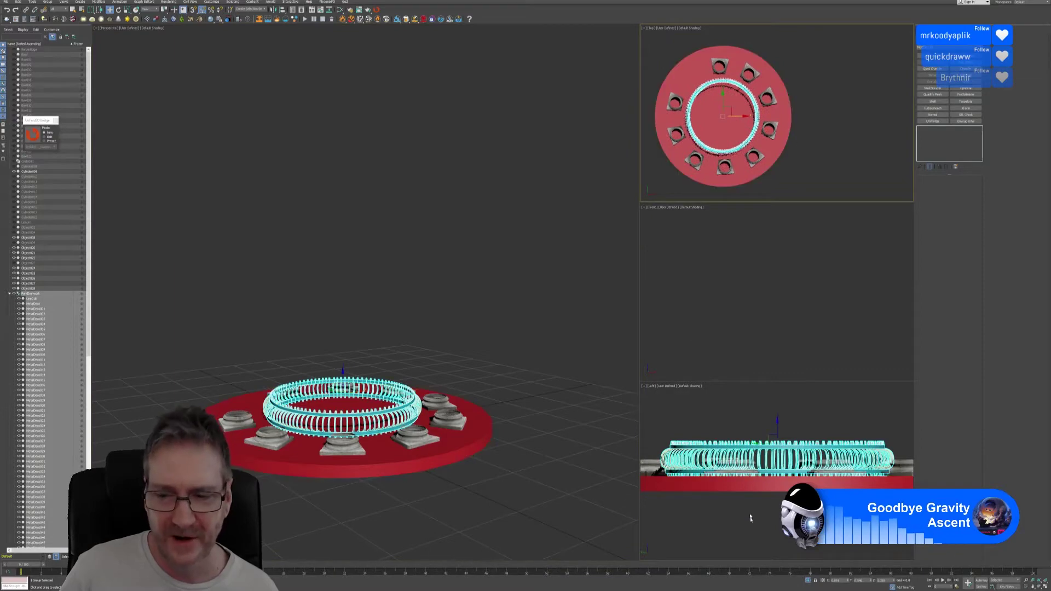
{"action": "left_click_drag", "start_coordinate": [659, 56], "coordinate": [805, 195]}
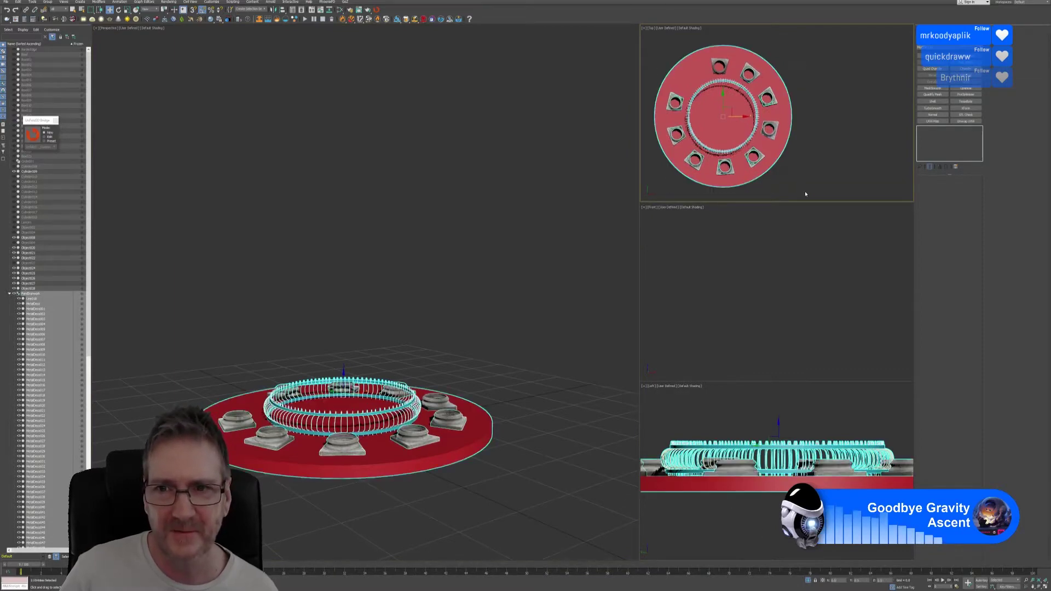
{"action": "key", "text": "alt+q"}
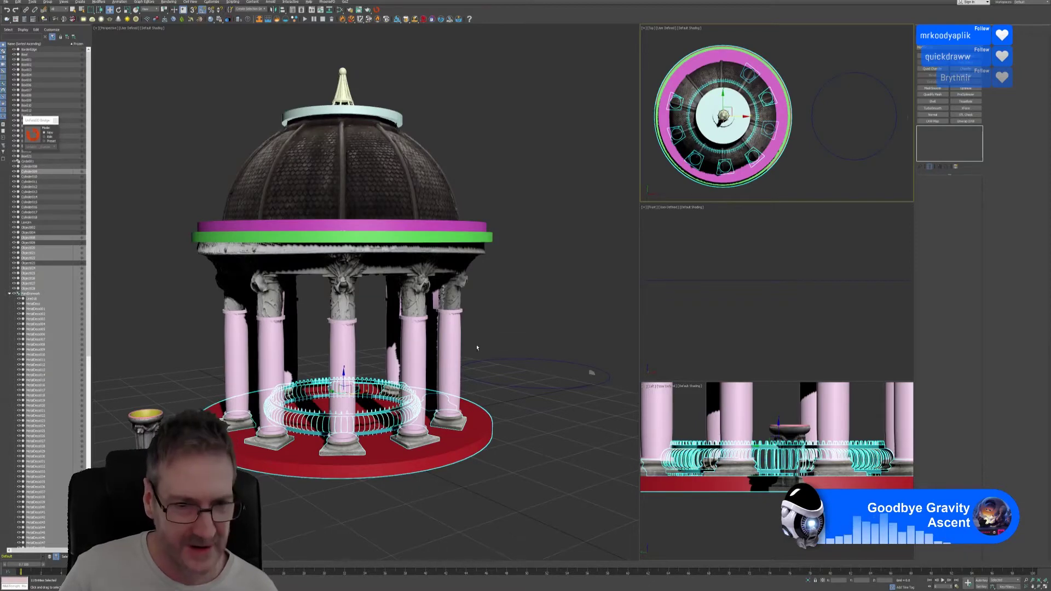
Orbit and zoom around the gazebo to inspect the columns, dome and railing.
{"action": "middle_click_drag", "start_coordinate": [476, 345], "coordinate": [118, 346], "text": "alt"}
{"action": "left_click", "coordinate": [345, 464], "text": "ctrl"}
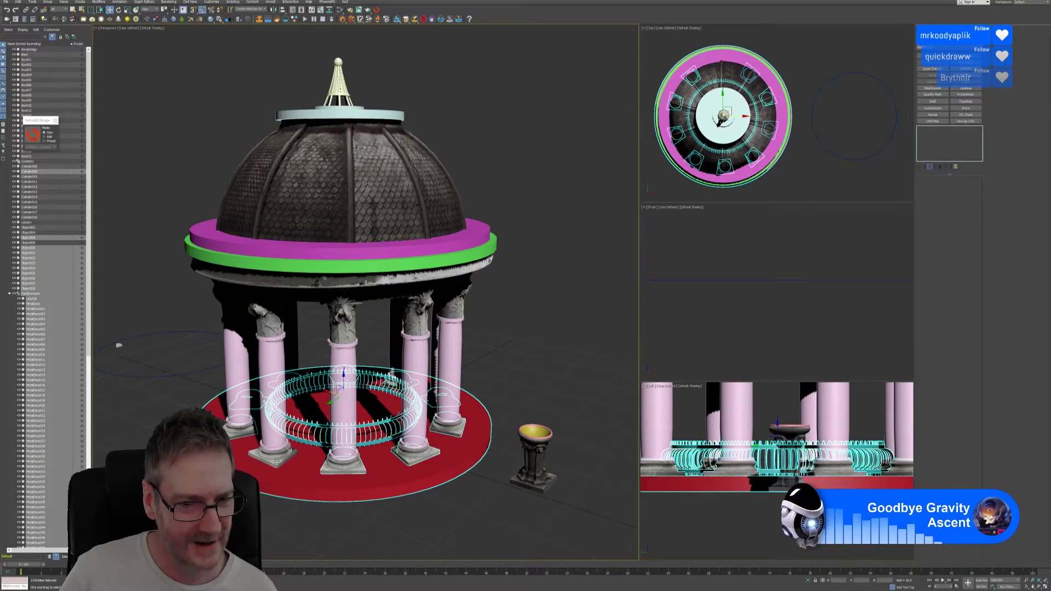
{"action": "middle_click_drag", "start_coordinate": [291, 469], "coordinate": [237, 420], "text": "alt"}
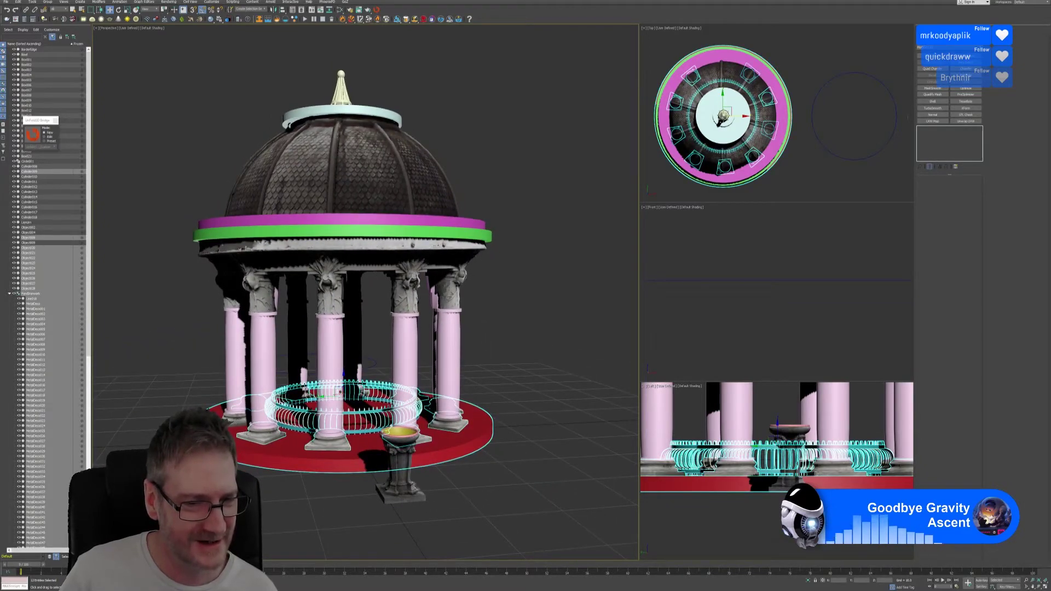
{"action": "middle_click_drag", "start_coordinate": [237, 421], "coordinate": [243, 457], "text": "alt"}
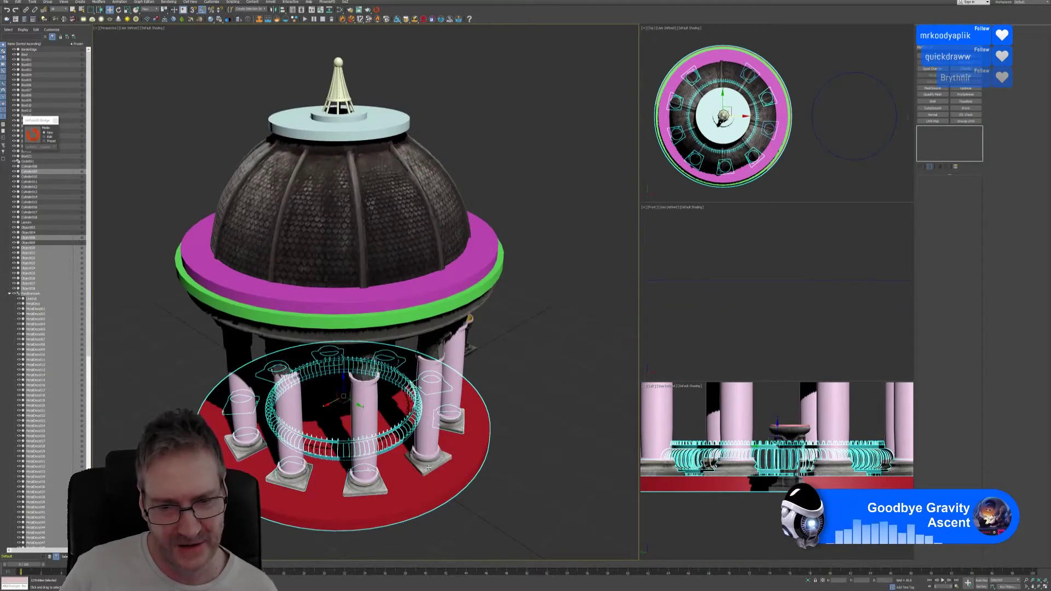
{"action": "middle_click_drag", "start_coordinate": [508, 497], "coordinate": [493, 460], "text": "alt"}
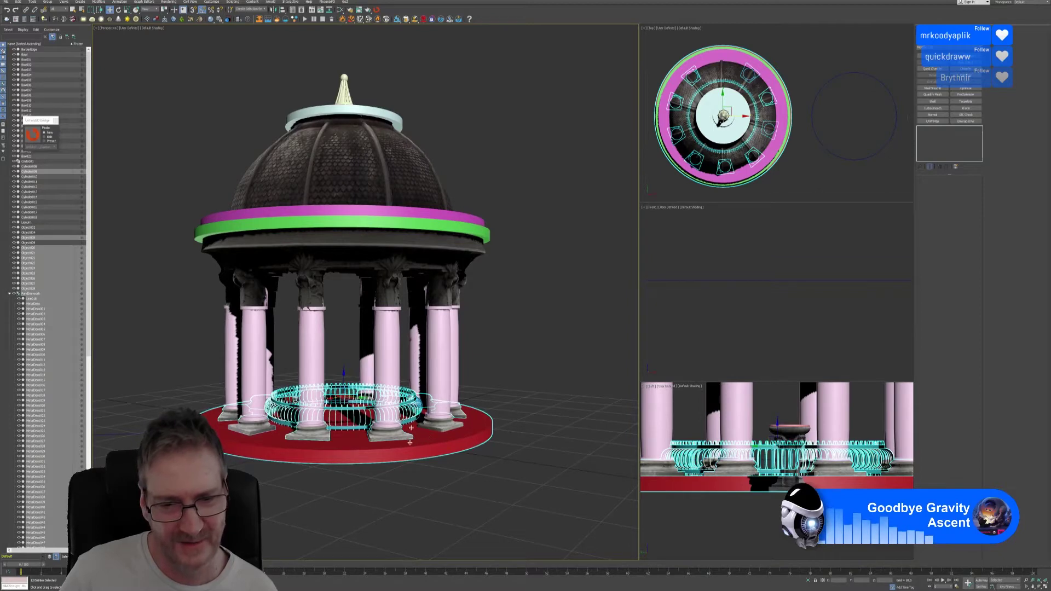
{"action": "scroll", "coordinate": [448, 424], "scroll_direction": "up", "scroll_amount": 3}
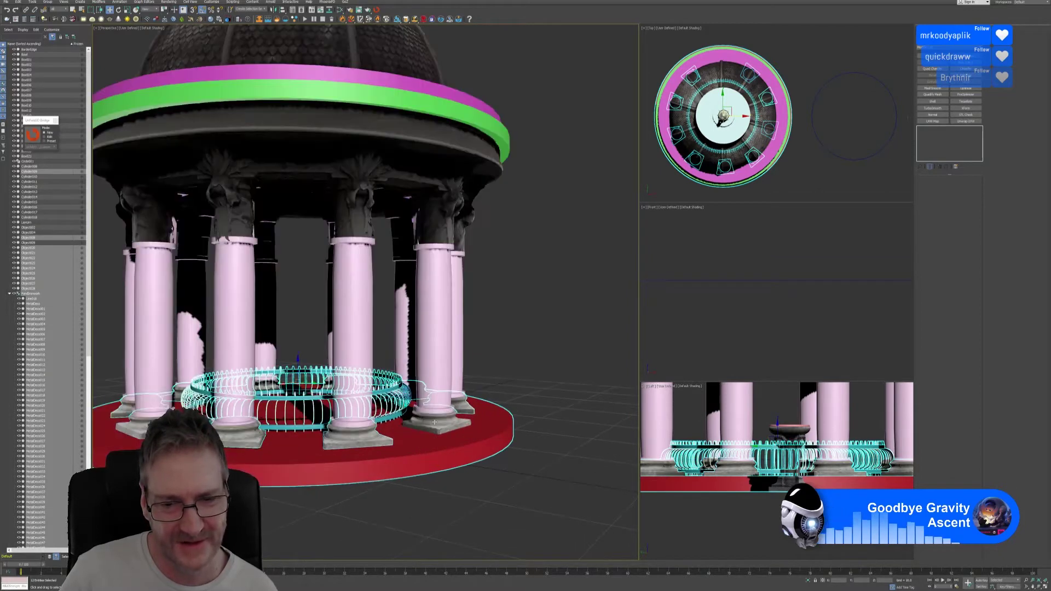
{"action": "scroll", "coordinate": [444, 427], "scroll_direction": "up", "scroll_amount": 3}
{"action": "middle_click_drag", "start_coordinate": [457, 420], "coordinate": [453, 463], "text": "alt"}
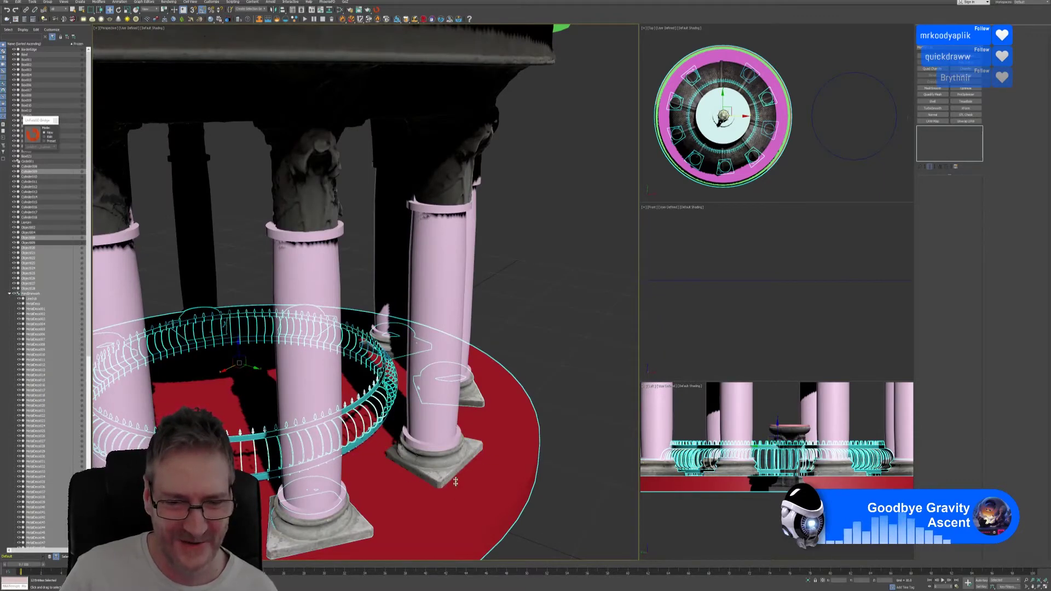
{"action": "middle_click_drag", "start_coordinate": [446, 469], "coordinate": [440, 435], "text": "alt"}
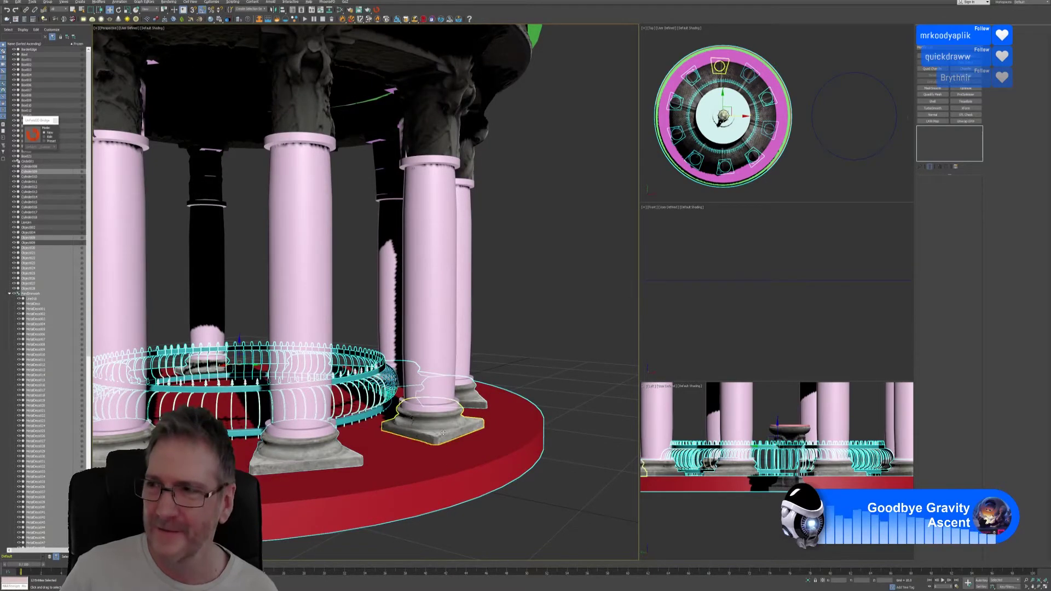
{"action": "scroll", "coordinate": [447, 439], "scroll_direction": "up", "scroll_amount": 3}
{"action": "middle_click_drag", "start_coordinate": [447, 439], "coordinate": [451, 465], "text": "alt"}
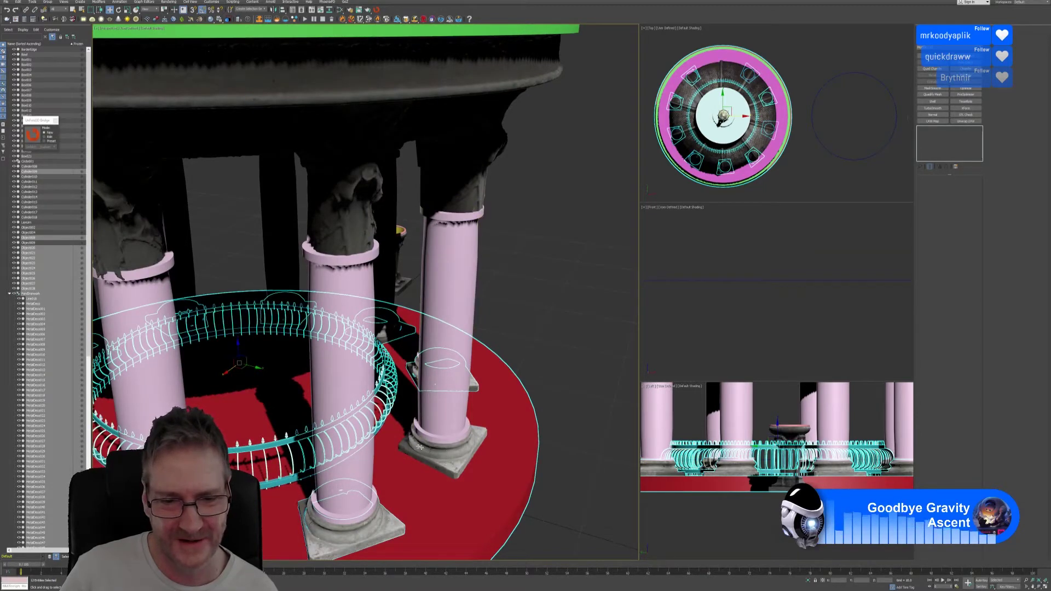
{"action": "middle_click_drag", "start_coordinate": [482, 452], "coordinate": [470, 466], "text": "alt"}
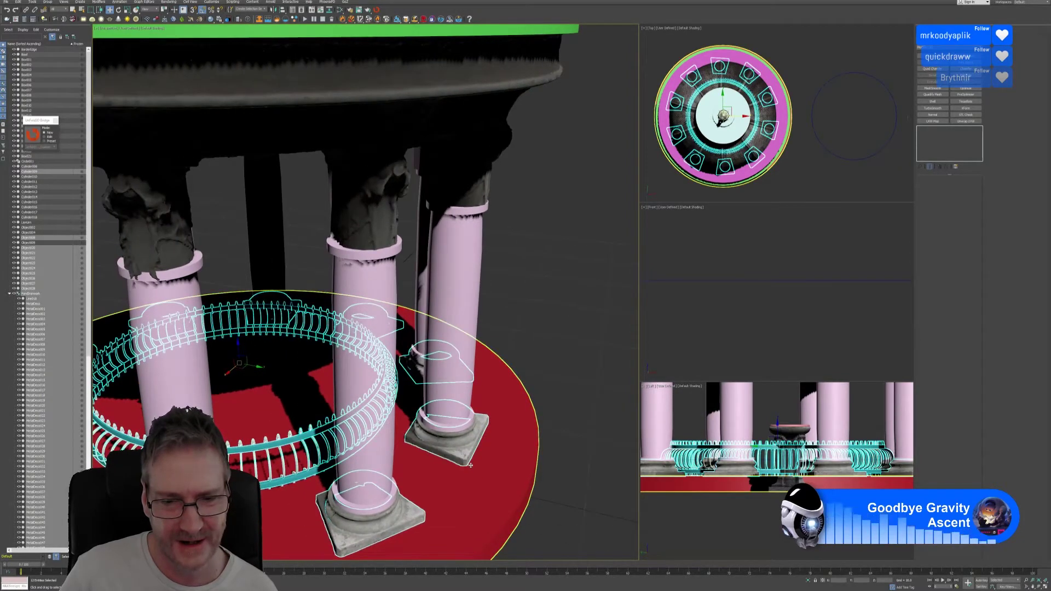
Select the red base with the ring and isolate them with Alt+Q.
{"action": "left_click", "coordinate": [470, 465]}
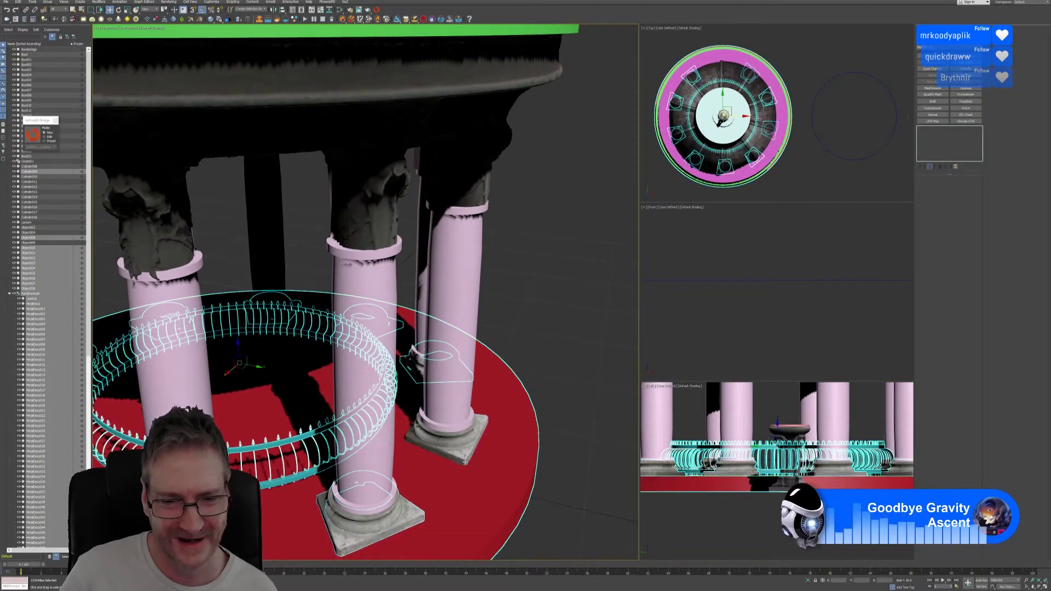
{"action": "left_click", "coordinate": [466, 461]}
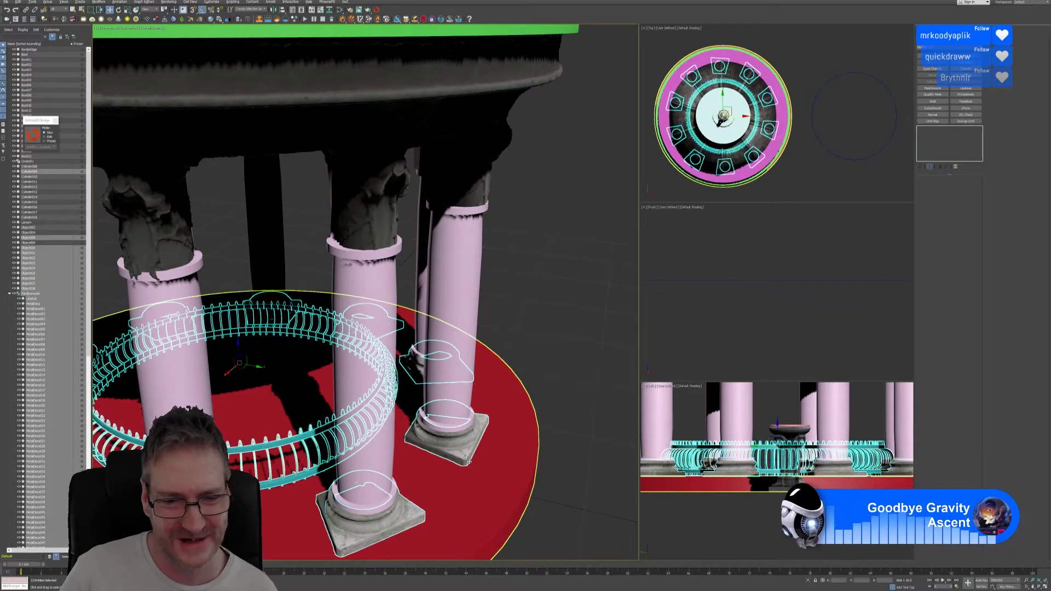
{"action": "left_click", "coordinate": [468, 462]}
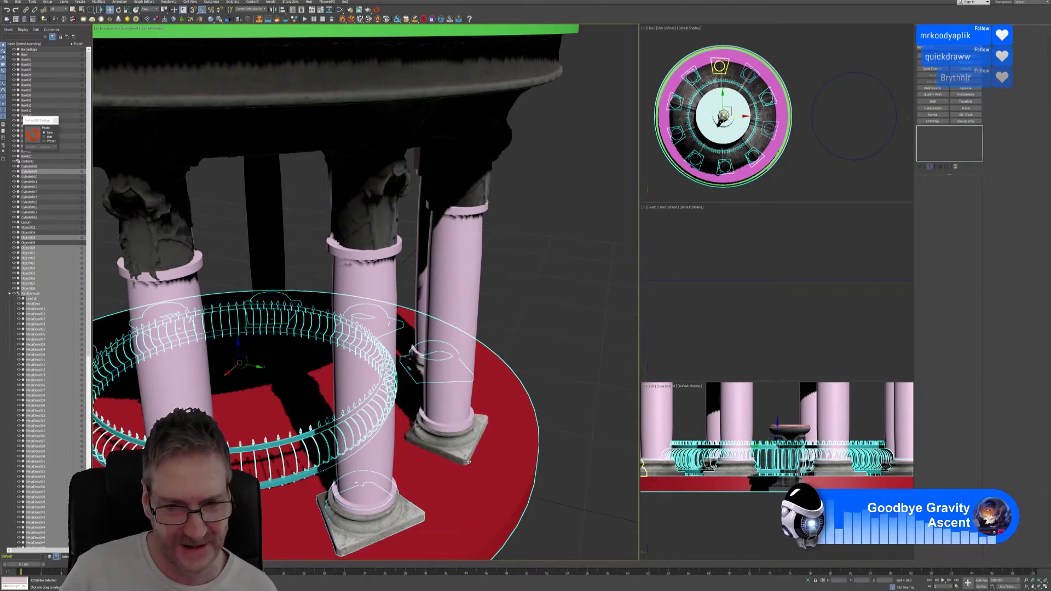
{"action": "middle_click_drag", "start_coordinate": [600, 467], "coordinate": [499, 425]}
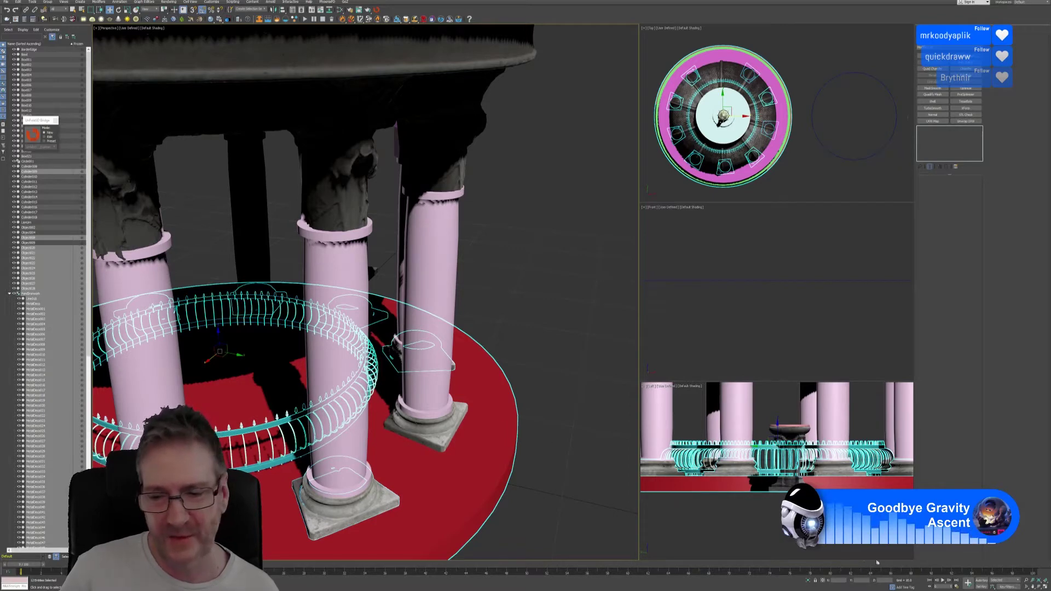
{"action": "key", "text": "alt+q"}
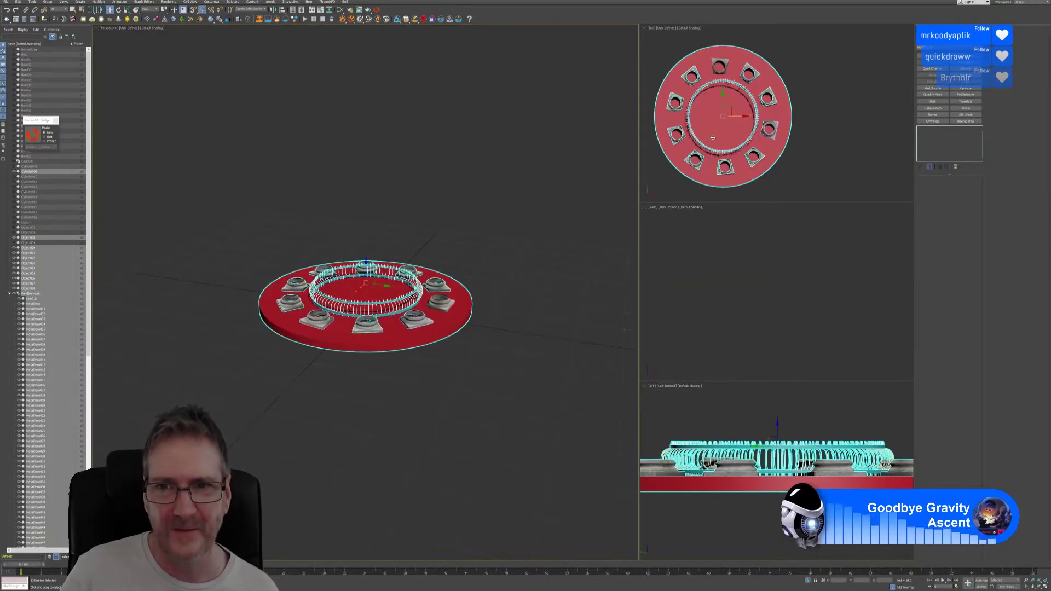
Maximize the Top viewport and nudge the fence ring slightly right.
{"action": "left_click", "coordinate": [832, 127]}
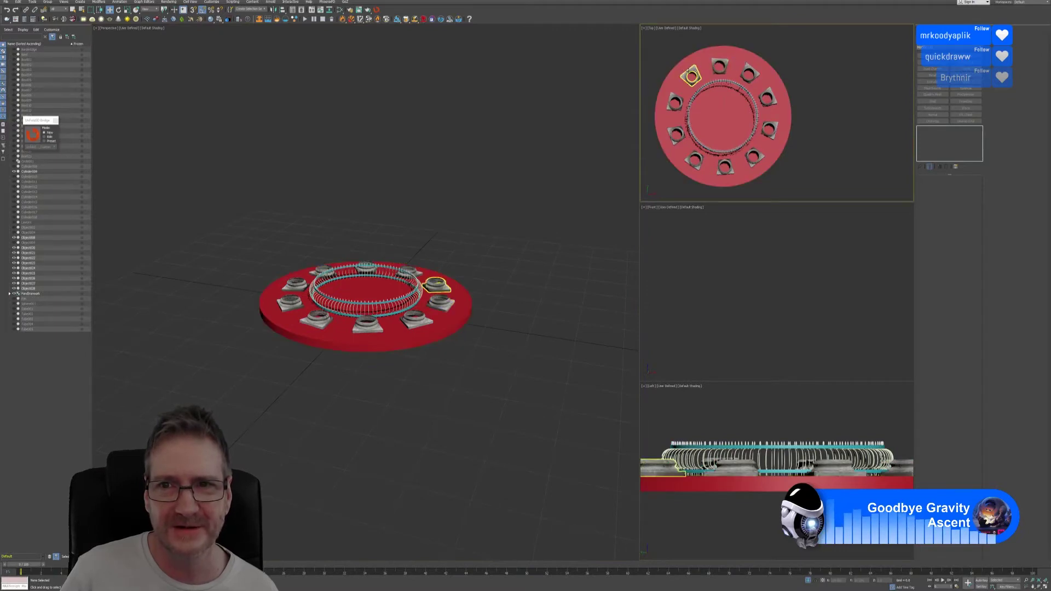
{"action": "middle_click_drag", "start_coordinate": [812, 171], "coordinate": [823, 170]}
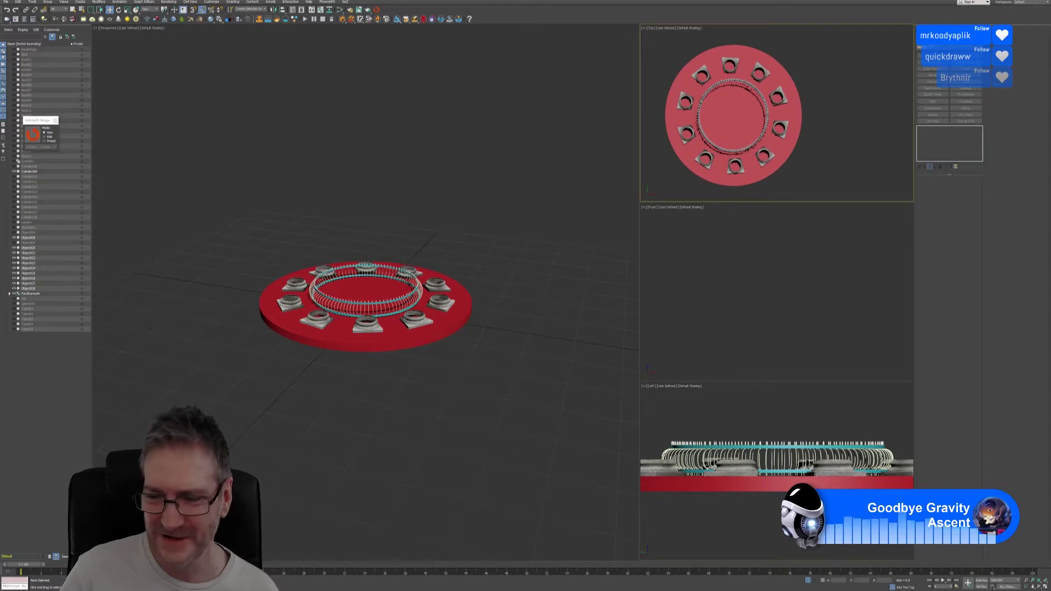
{"action": "key", "text": "alt+w"}
{"action": "scroll", "coordinate": [687, 314], "scroll_direction": "down", "scroll_amount": 2}
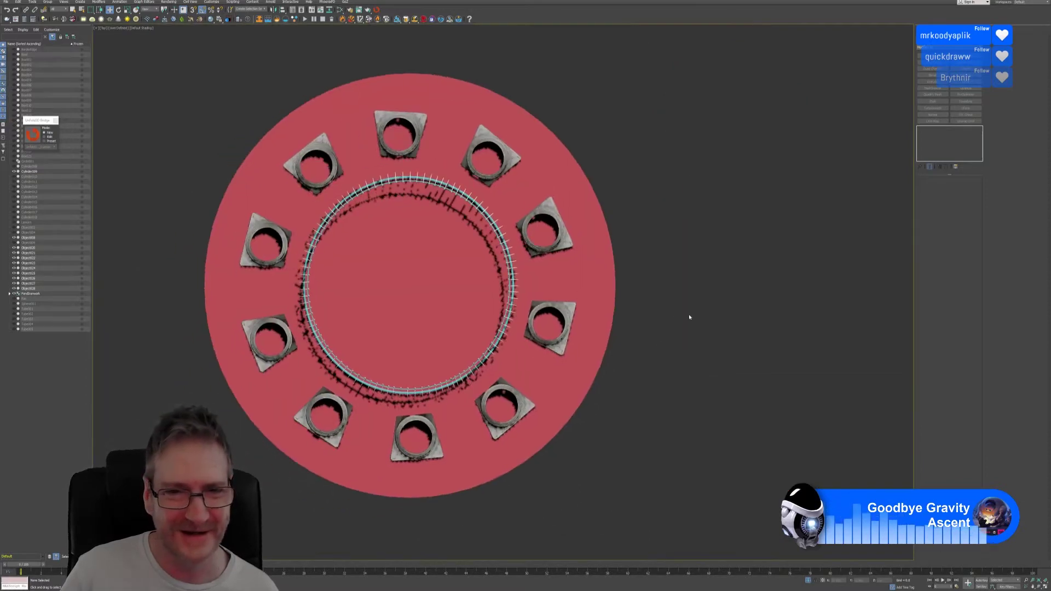
{"action": "left_click", "coordinate": [502, 245]}
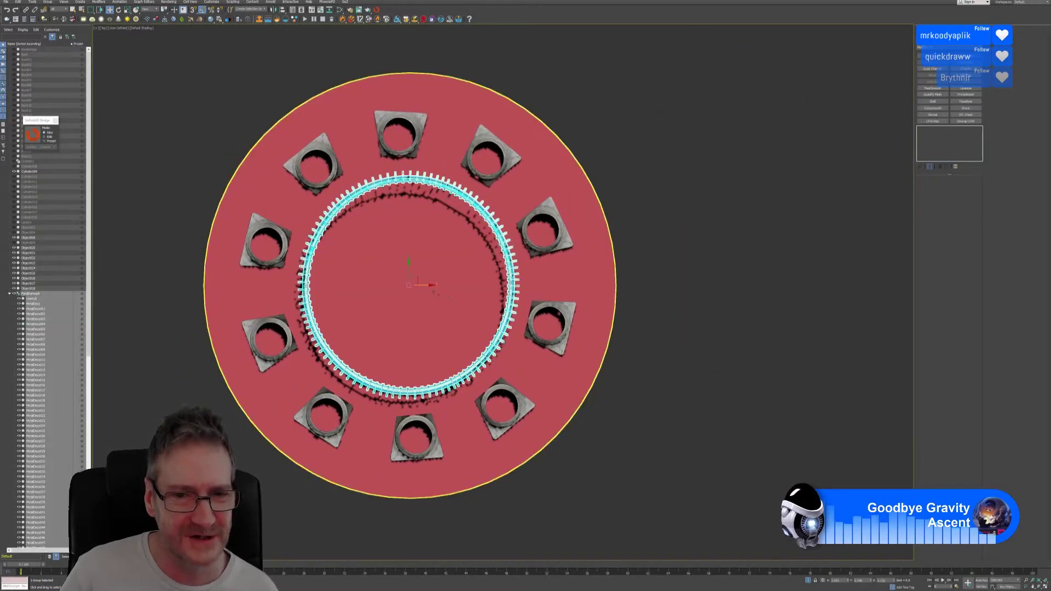
{"action": "left_click_drag", "start_coordinate": [425, 284], "coordinate": [429, 285]}
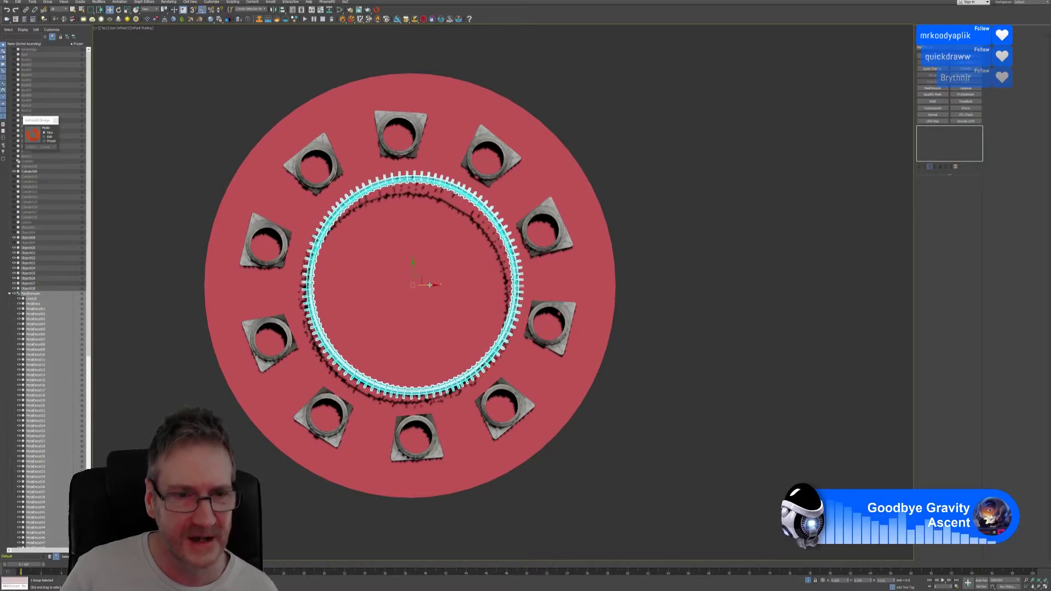
Set the Top view shading to Flat Color.
{"action": "left_click", "coordinate": [140, 34]}
{"action": "left_click", "coordinate": [141, 28]}
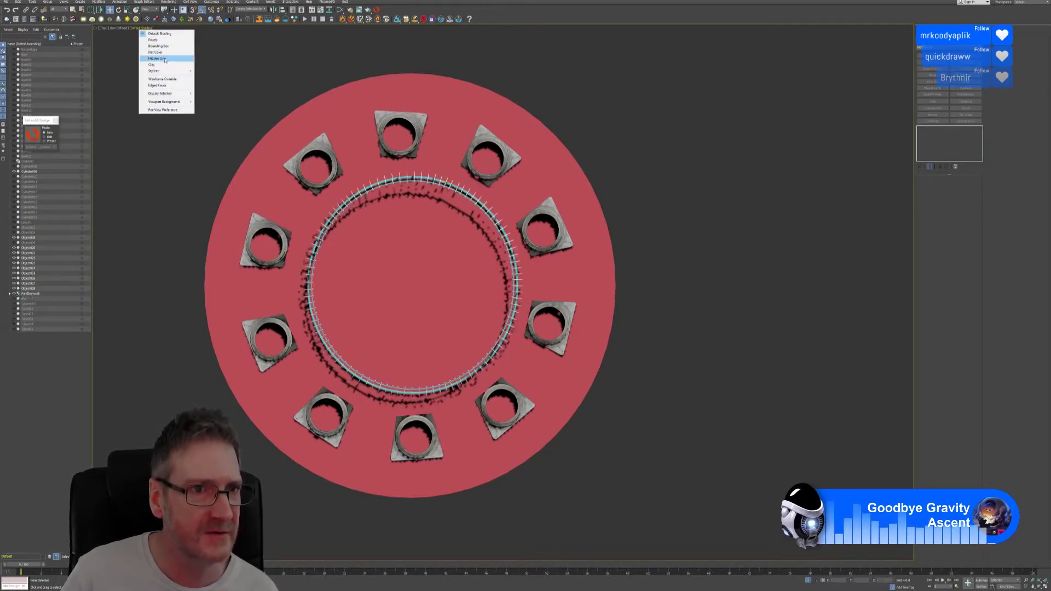
{"action": "left_click", "coordinate": [155, 52]}
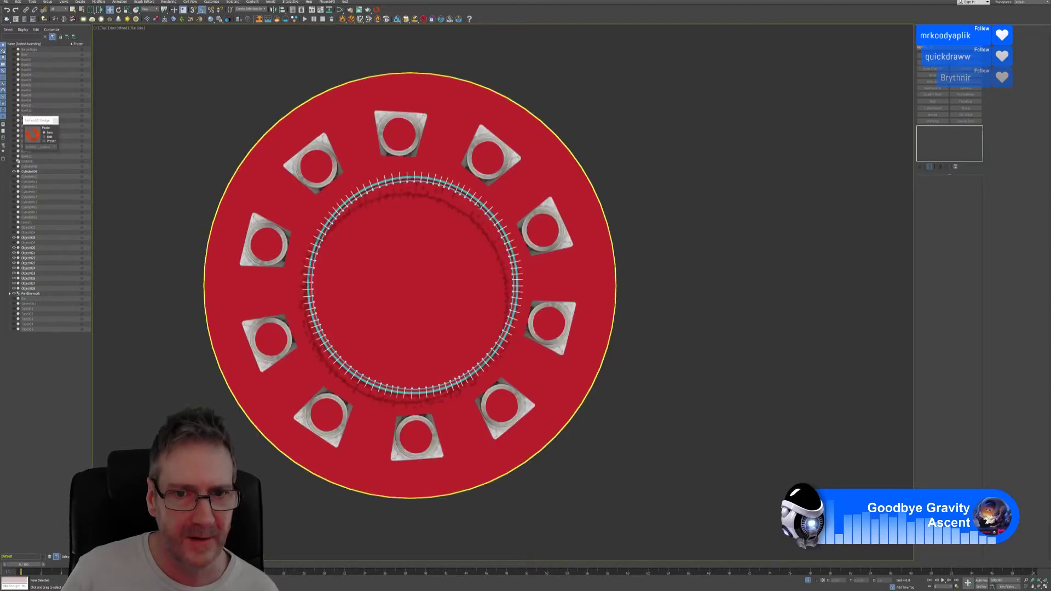
Centre the fence ring in the base's hole and restore the four-viewport layout.
{"action": "left_click", "coordinate": [494, 212]}
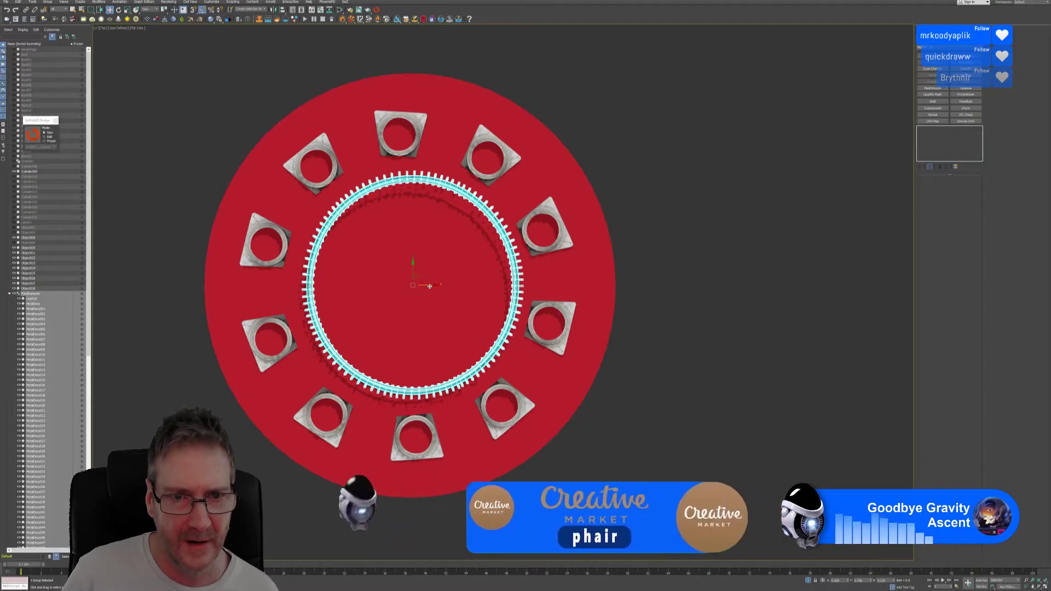
{"action": "left_click_drag", "start_coordinate": [429, 286], "coordinate": [424, 286]}
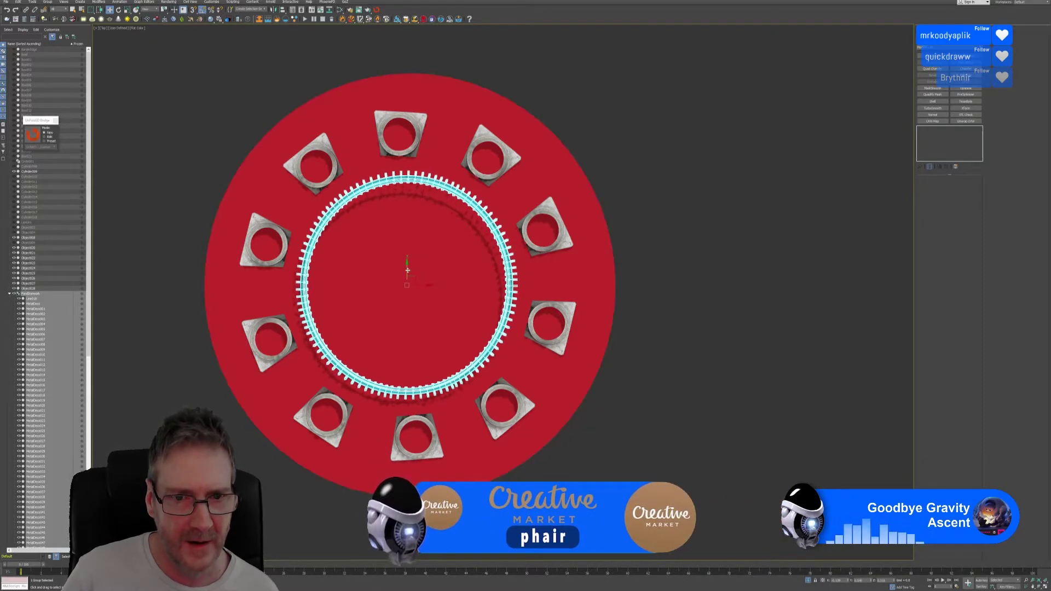
{"action": "left_click_drag", "start_coordinate": [409, 270], "coordinate": [410, 269]}
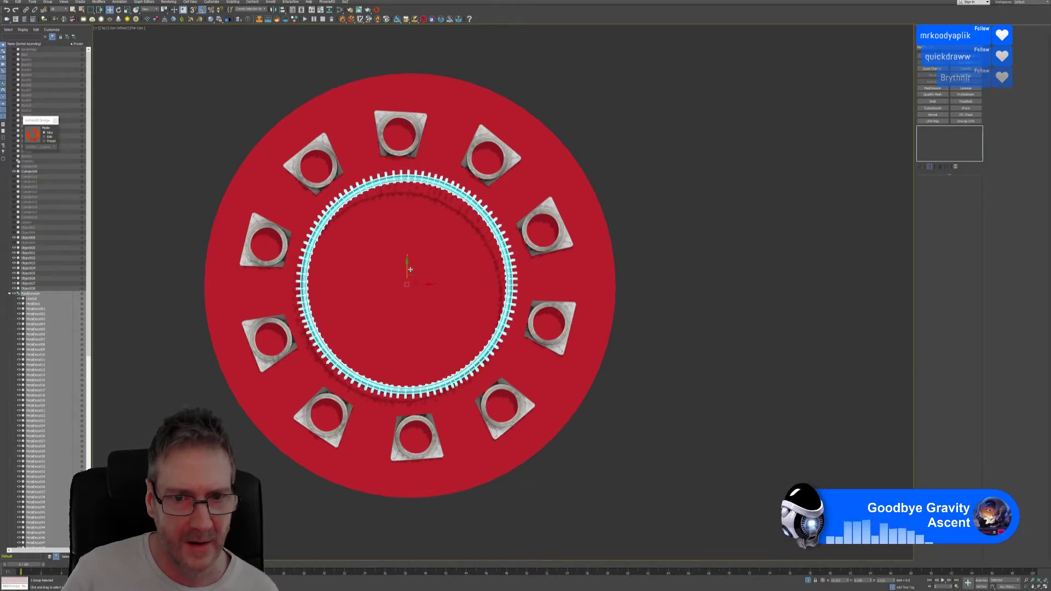
{"action": "left_click_drag", "start_coordinate": [426, 286], "coordinate": [427, 286]}
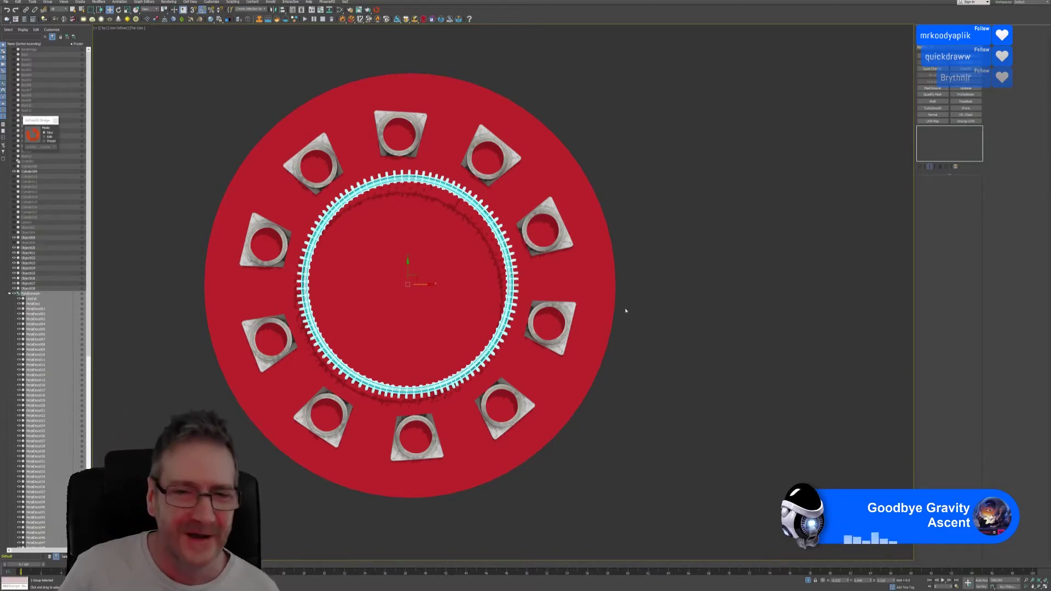
{"action": "left_click", "coordinate": [1044, 587]}
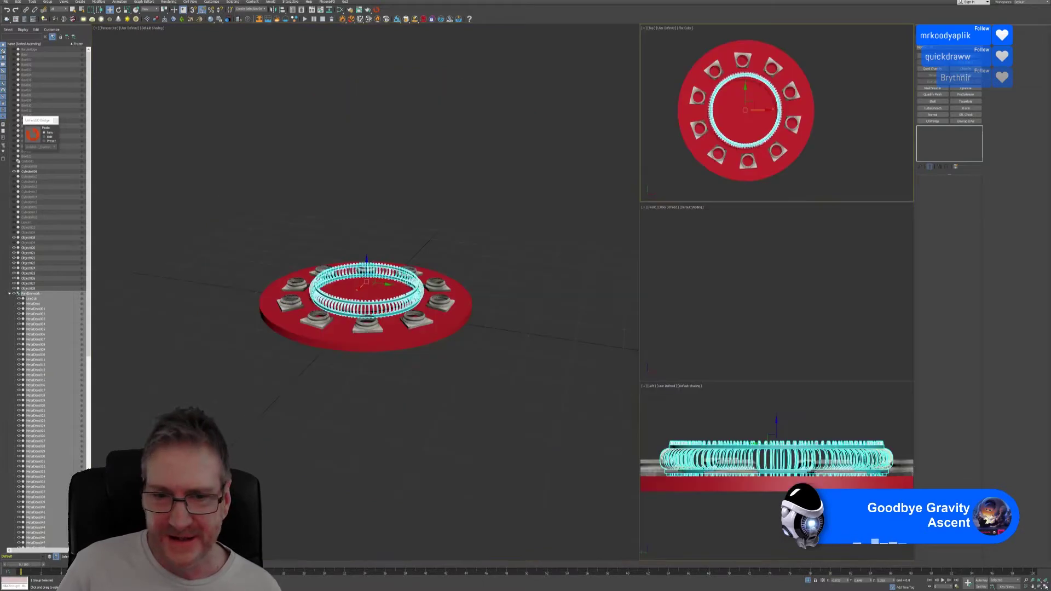
In the maximized Left view, lower the railing ring onto the red base's top surface.
{"action": "left_click", "coordinate": [782, 439]}
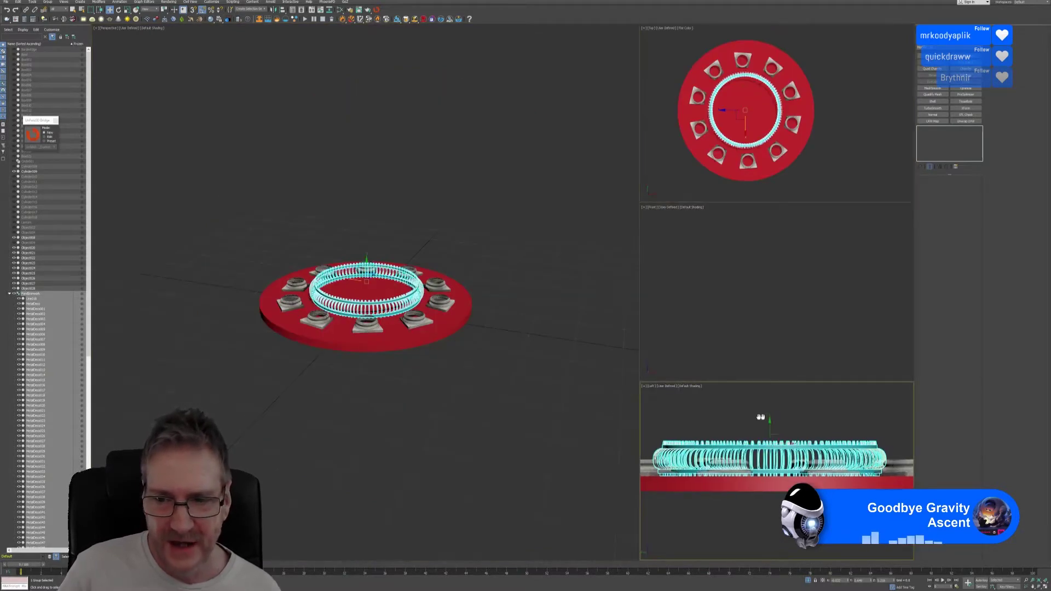
{"action": "left_click", "coordinate": [1044, 587]}
{"action": "middle_click_drag", "start_coordinate": [583, 418], "coordinate": [582, 421]}
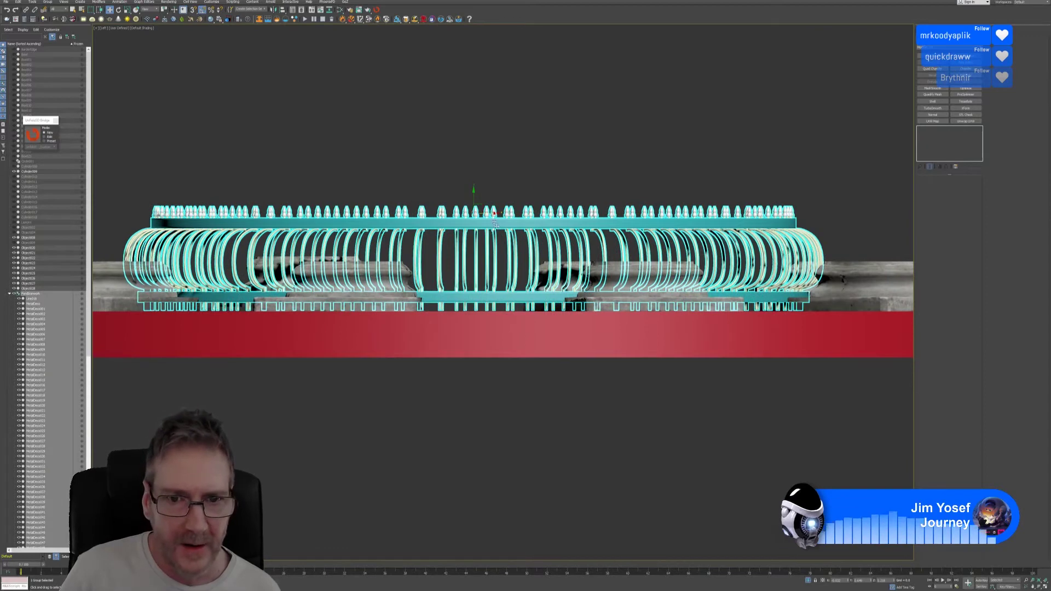
{"action": "left_click_drag", "start_coordinate": [473, 196], "coordinate": [473, 200]}
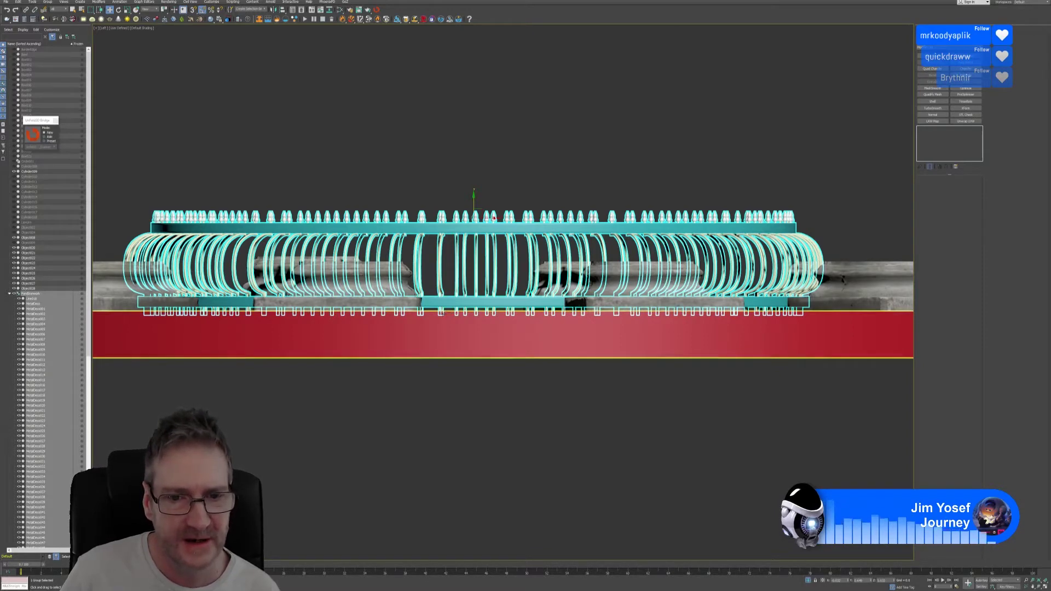
{"action": "scroll", "coordinate": [442, 313], "scroll_direction": "up", "scroll_amount": 5}
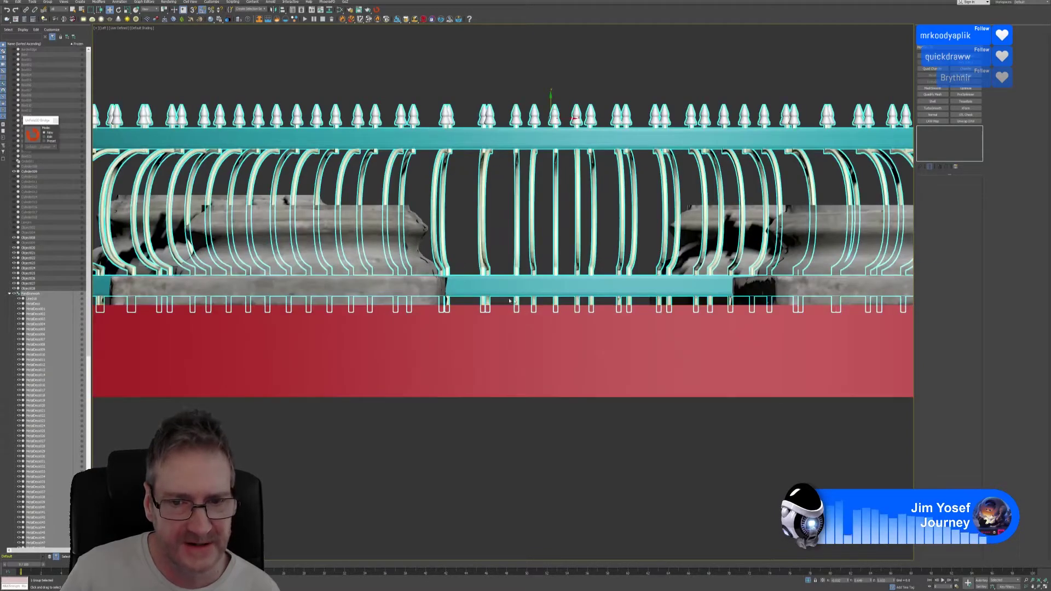
{"action": "scroll", "coordinate": [589, 367], "scroll_direction": "down", "scroll_amount": 8}
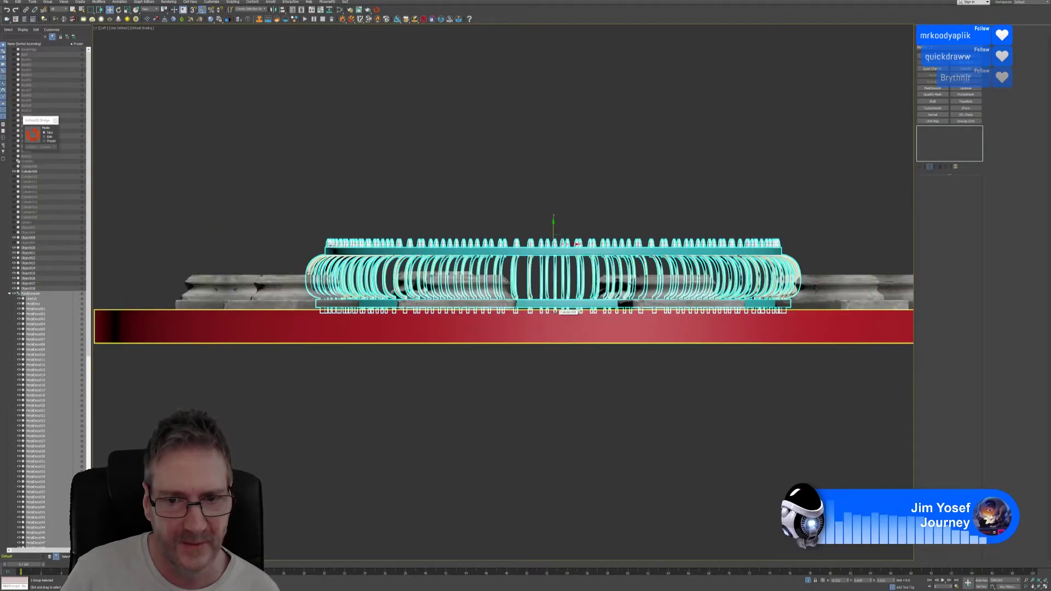
{"action": "scroll", "coordinate": [589, 366], "scroll_direction": "down", "scroll_amount": 4}
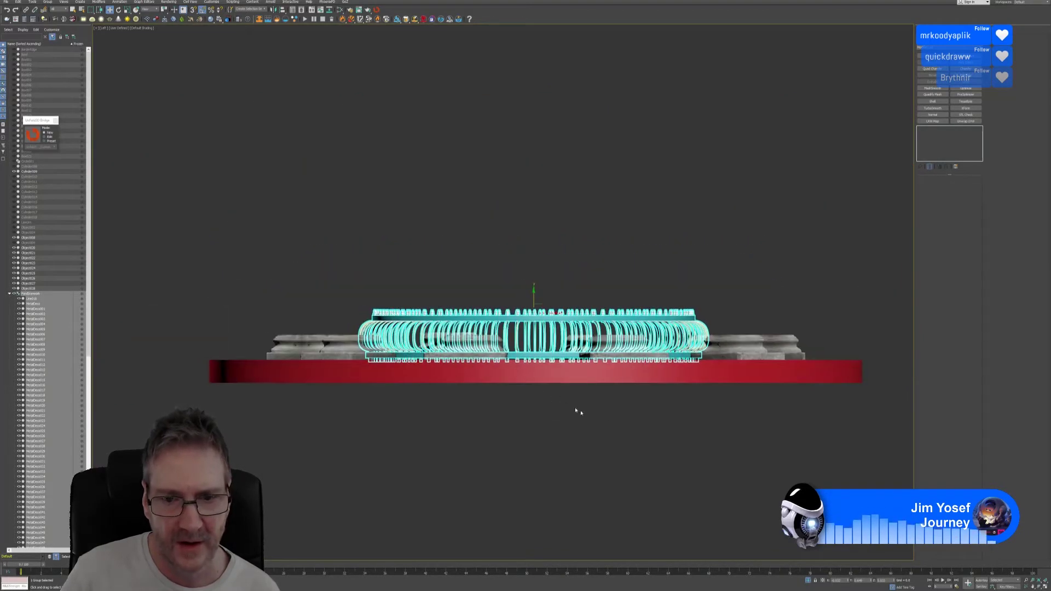
{"action": "left_click", "coordinate": [1045, 586]}
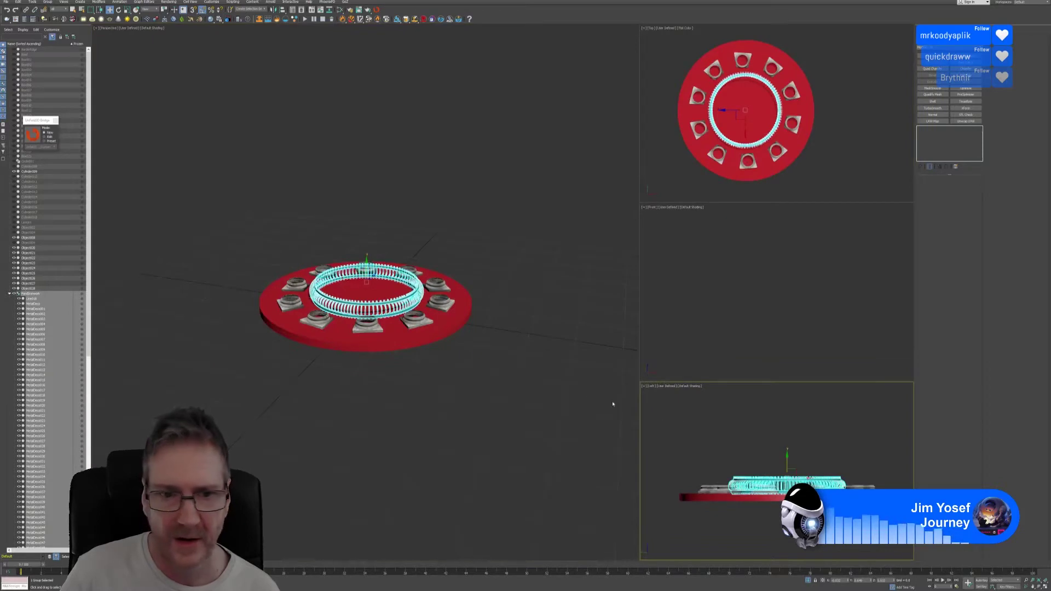
Deselect, pan the Perspective and Top views, and select the red base disc.
{"action": "left_click", "coordinate": [479, 399]}
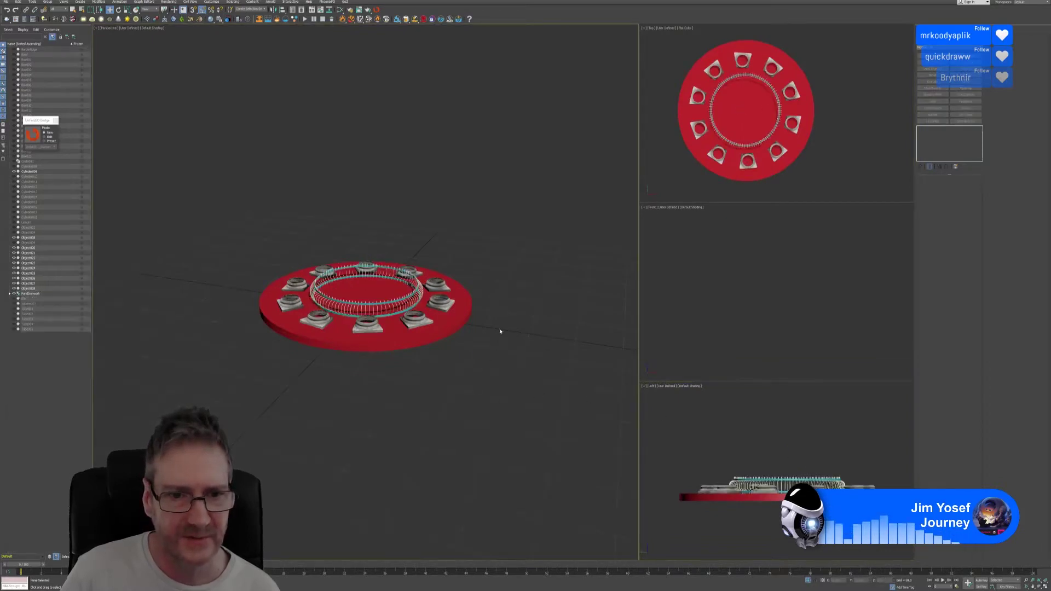
{"action": "middle_click_drag", "start_coordinate": [500, 331], "coordinate": [504, 336]}
{"action": "middle_click_drag", "start_coordinate": [819, 147], "coordinate": [829, 149]}
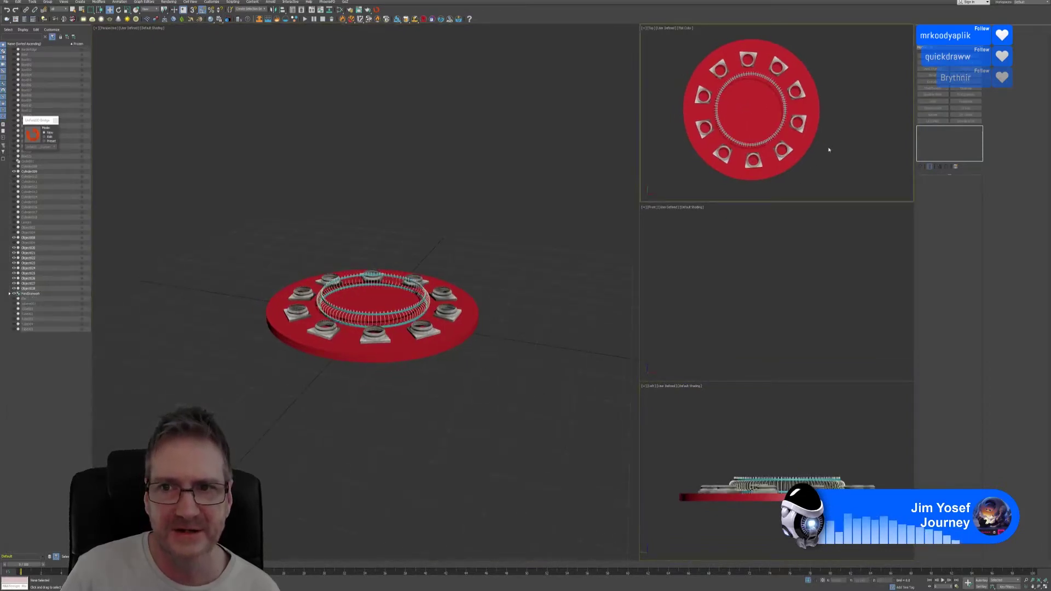
{"action": "left_click", "coordinate": [398, 359]}
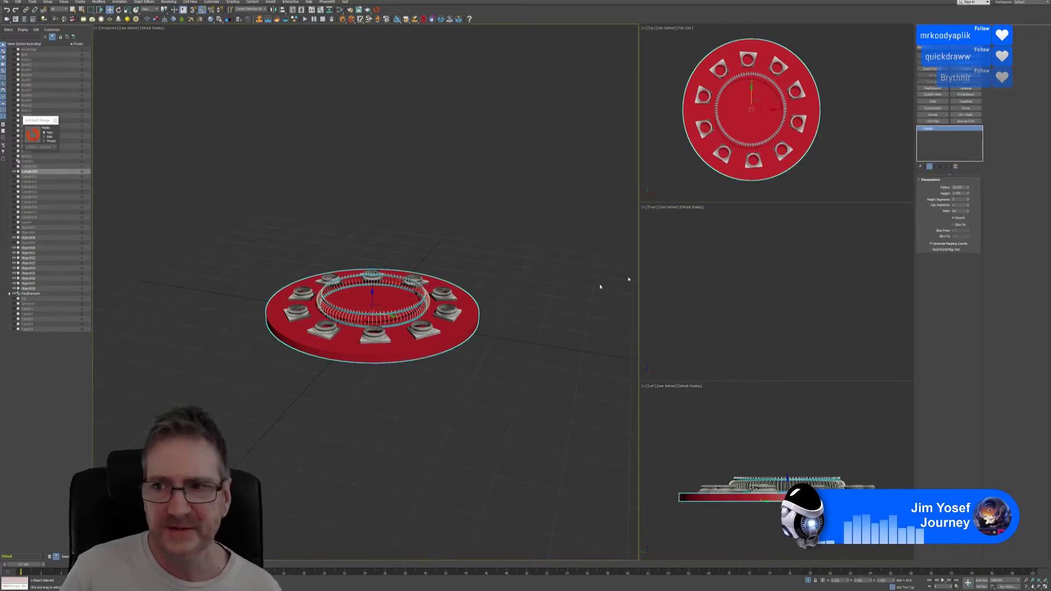
Maximize the Left view, close the Unfold3D Bridge window, and turn on Edged Faces.
{"action": "right_click", "coordinate": [780, 444]}
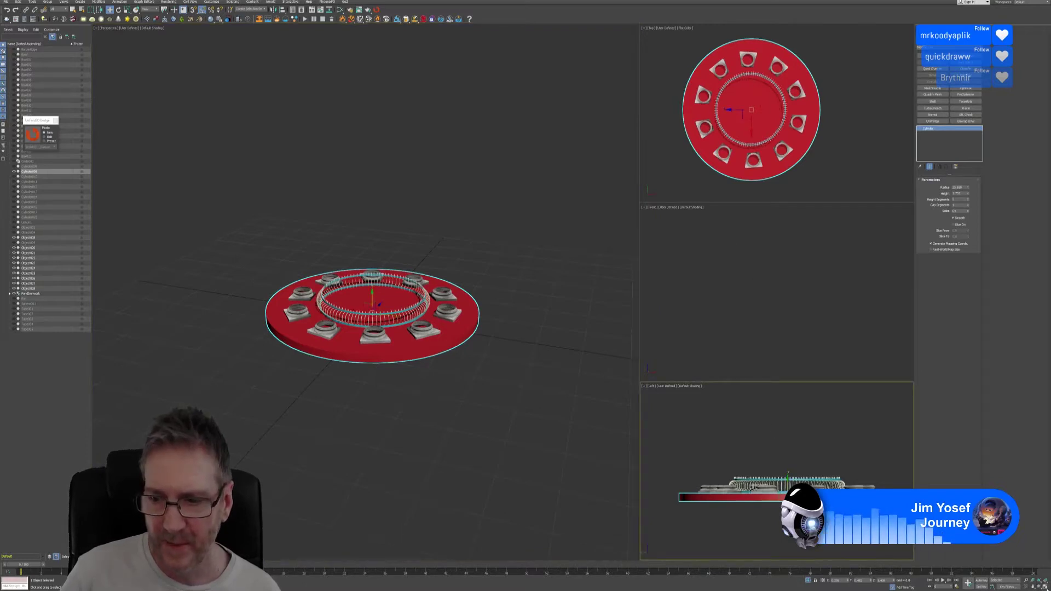
{"action": "left_click", "coordinate": [1044, 587]}
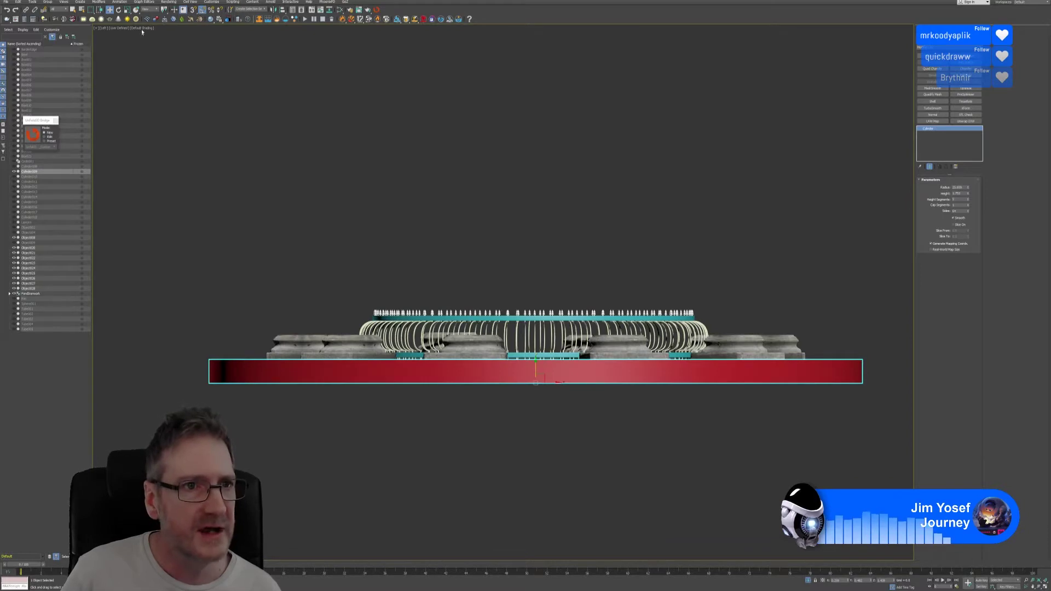
{"action": "left_click", "coordinate": [146, 9]}
{"action": "left_click", "coordinate": [241, 51]}
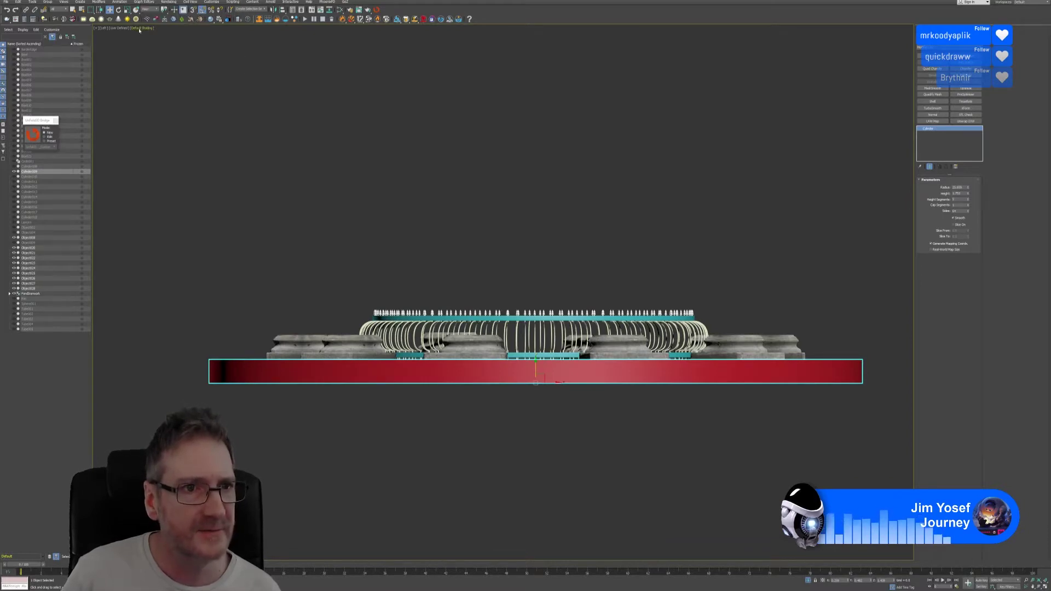
{"action": "left_click", "coordinate": [55, 121]}
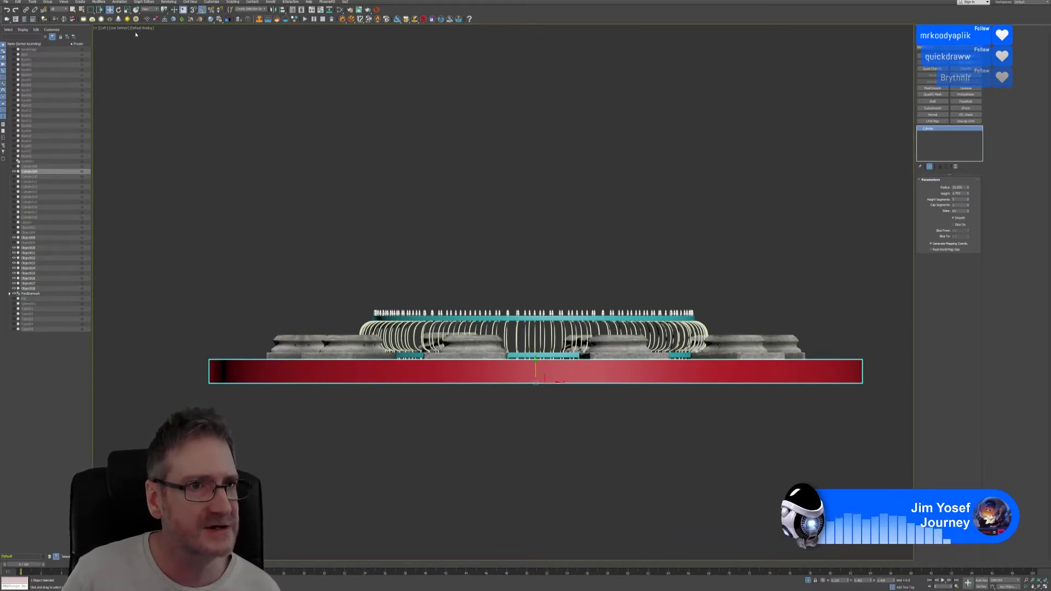
{"action": "left_click", "coordinate": [139, 29]}
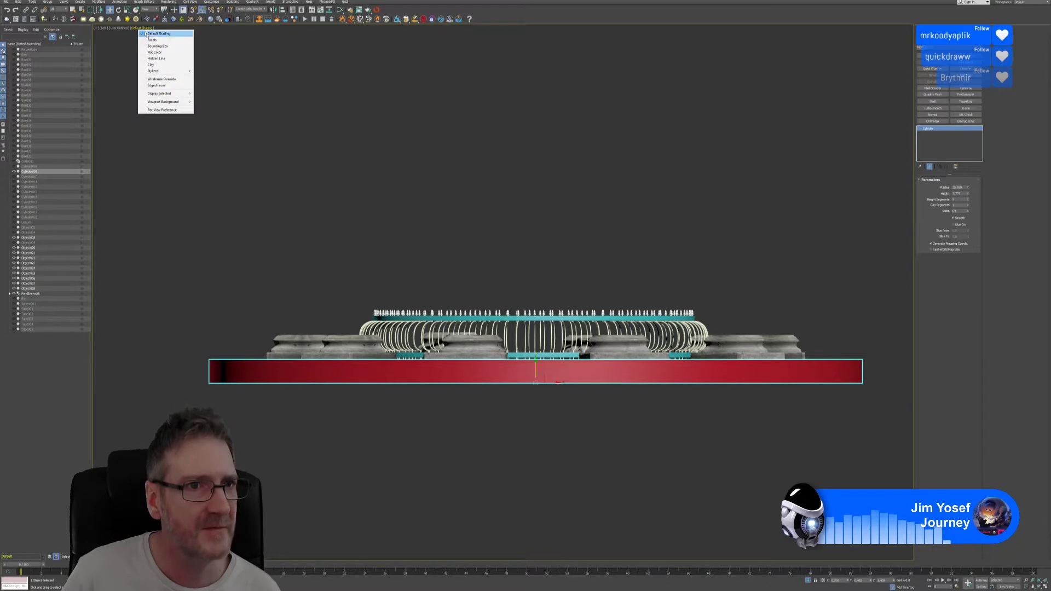
{"action": "left_click", "coordinate": [159, 87]}
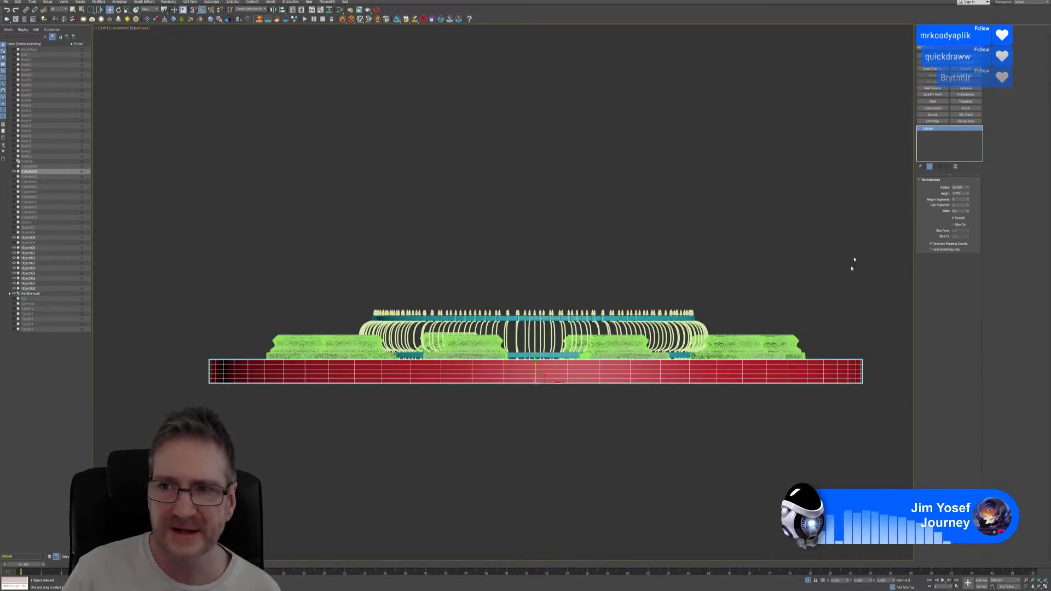
Add an Edit Poly modifier to the disc and box-select its lower polygons.
{"action": "left_click", "coordinate": [967, 76]}
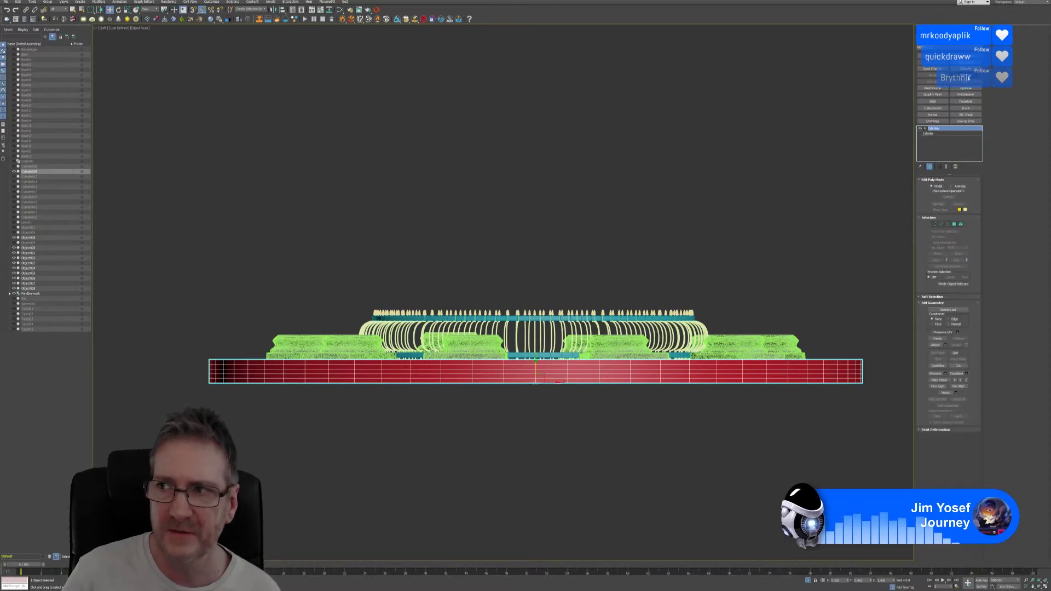
{"action": "left_click", "coordinate": [954, 225]}
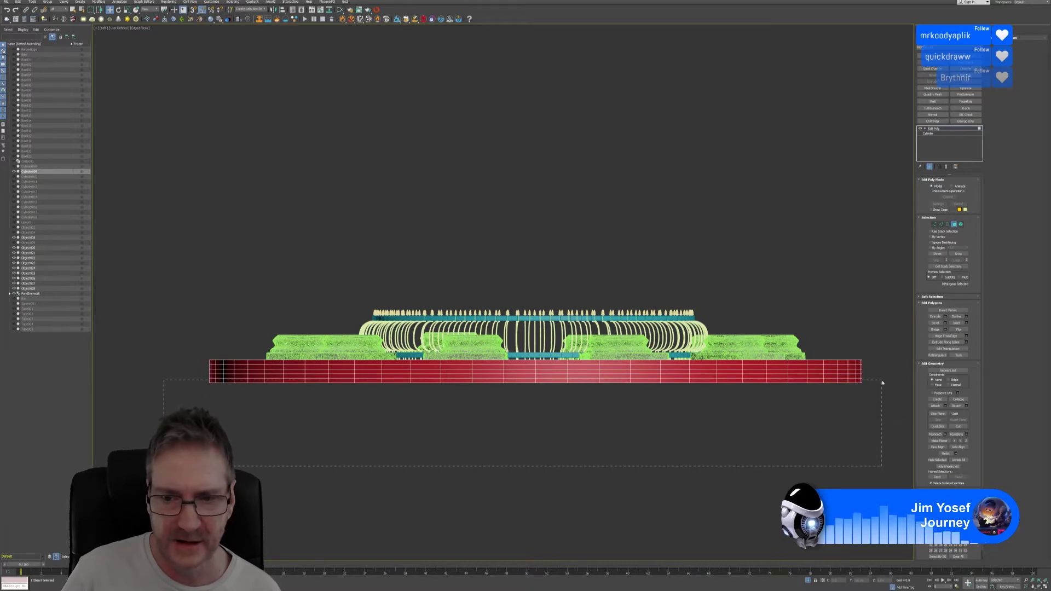
{"action": "left_click_drag", "start_coordinate": [881, 383], "coordinate": [886, 378]}
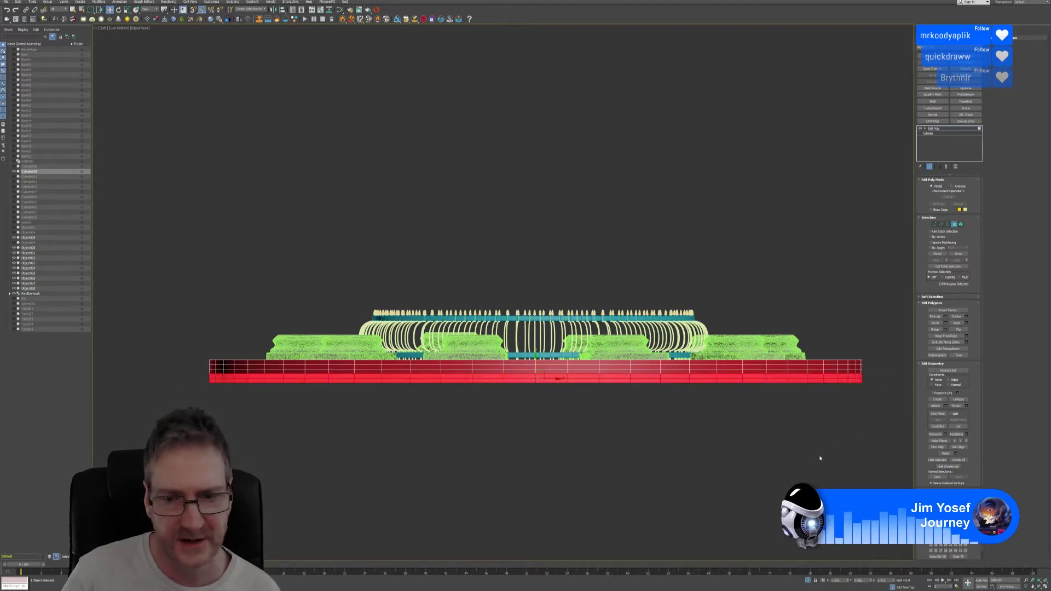
Restore four viewports, switch to Select, and make the disc opaque with Alt+X.
{"action": "left_click", "coordinate": [1044, 586]}
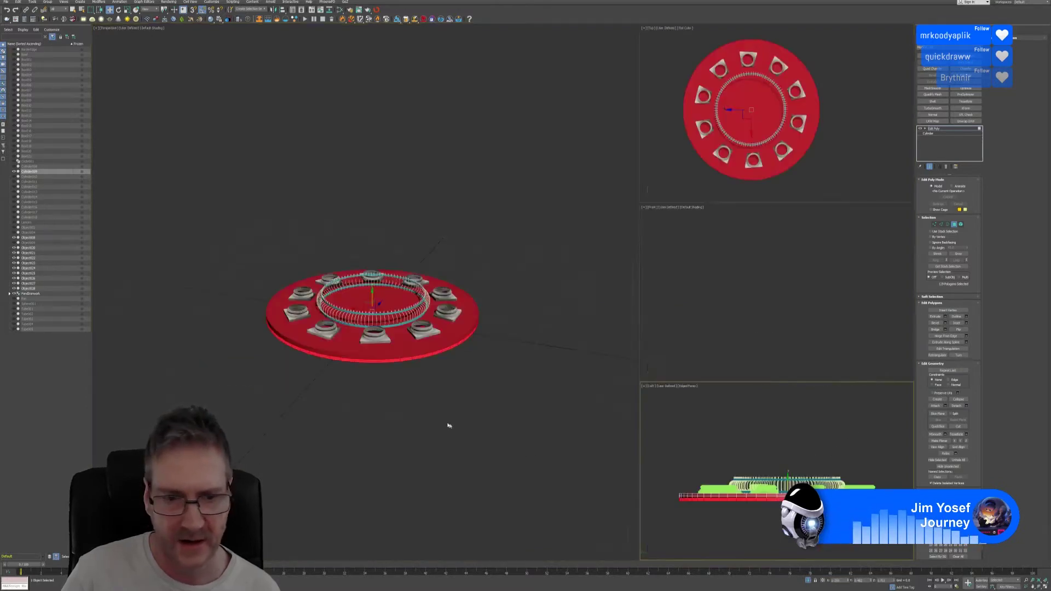
{"action": "middle_click_drag", "start_coordinate": [445, 425], "coordinate": [413, 399], "text": "alt"}
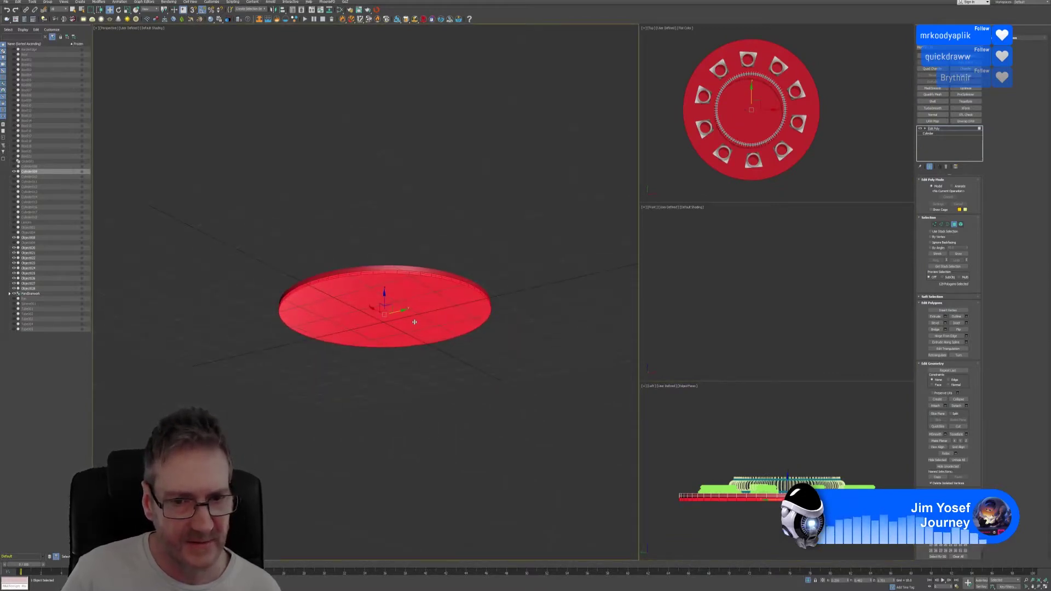
{"action": "scroll", "coordinate": [416, 336], "scroll_direction": "up", "scroll_amount": 3}
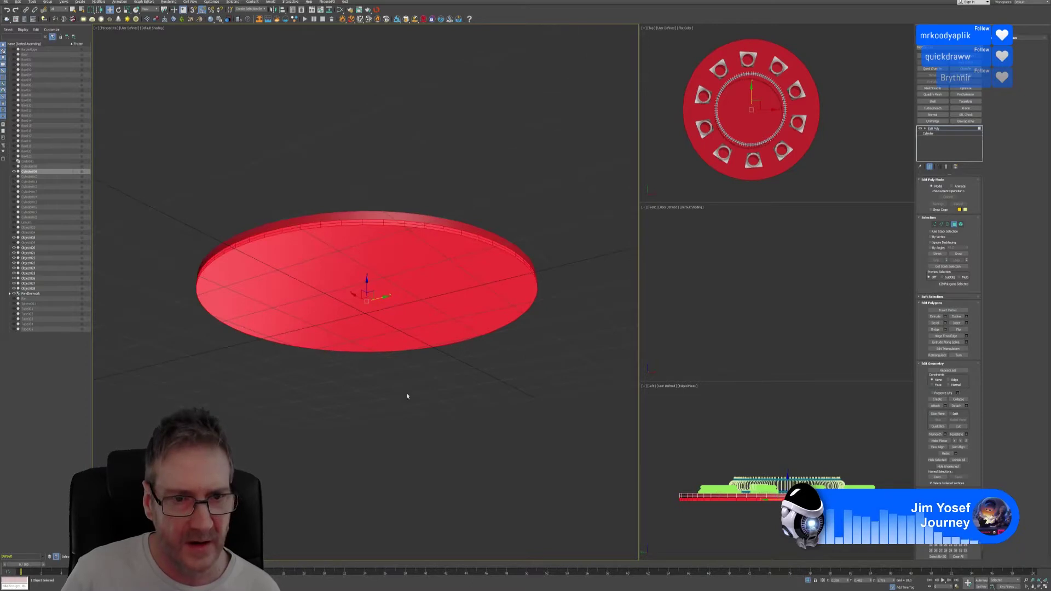
{"action": "middle_click_drag", "start_coordinate": [407, 397], "coordinate": [404, 374], "text": "alt"}
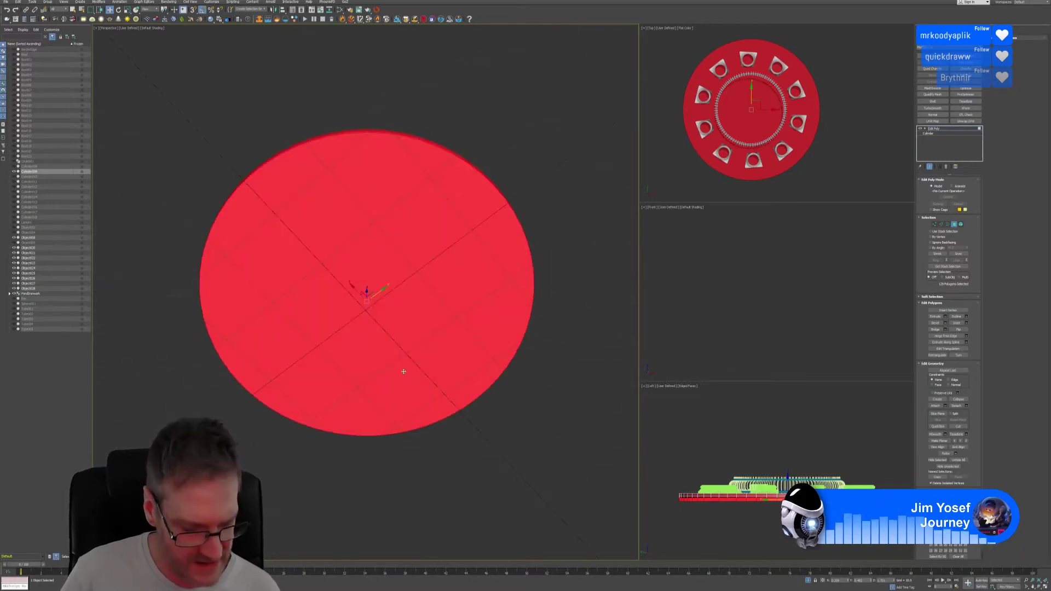
{"action": "left_click", "coordinate": [73, 9]}
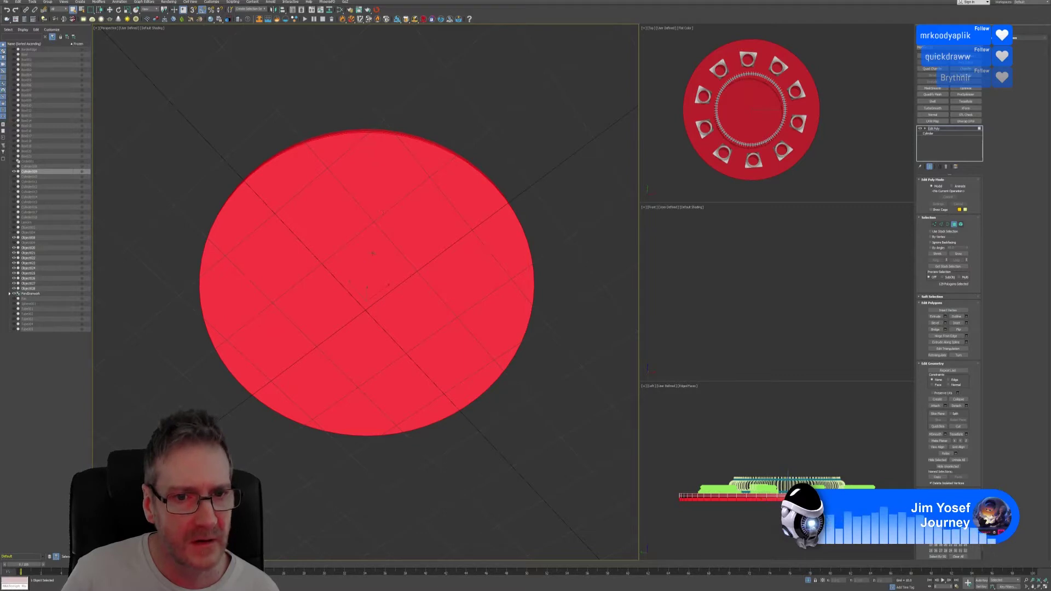
{"action": "key", "text": "alt+x"}
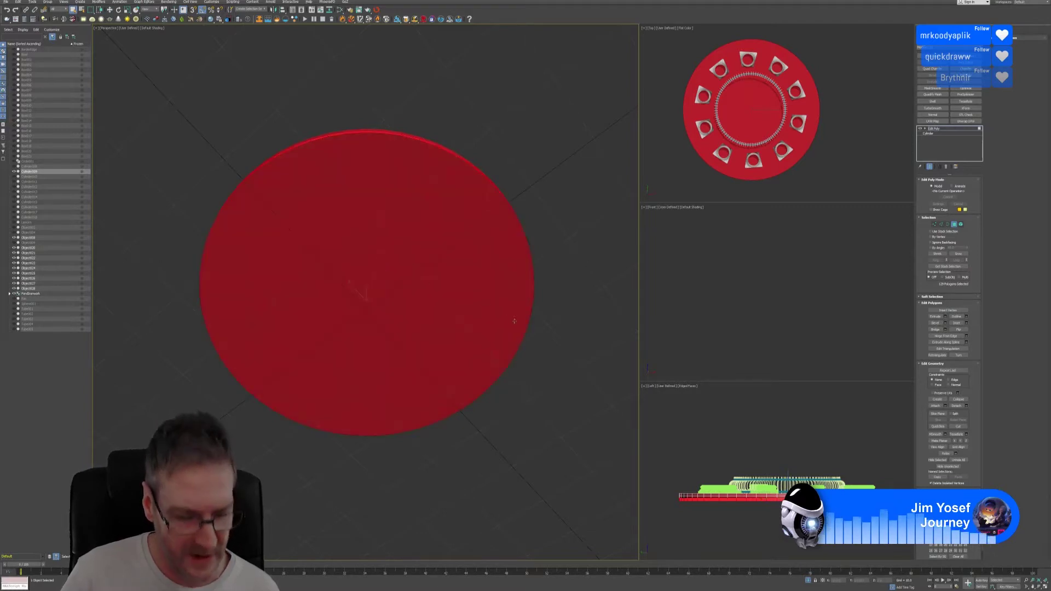
{"action": "middle_click_drag", "start_coordinate": [542, 261], "coordinate": [519, 301], "text": "alt"}
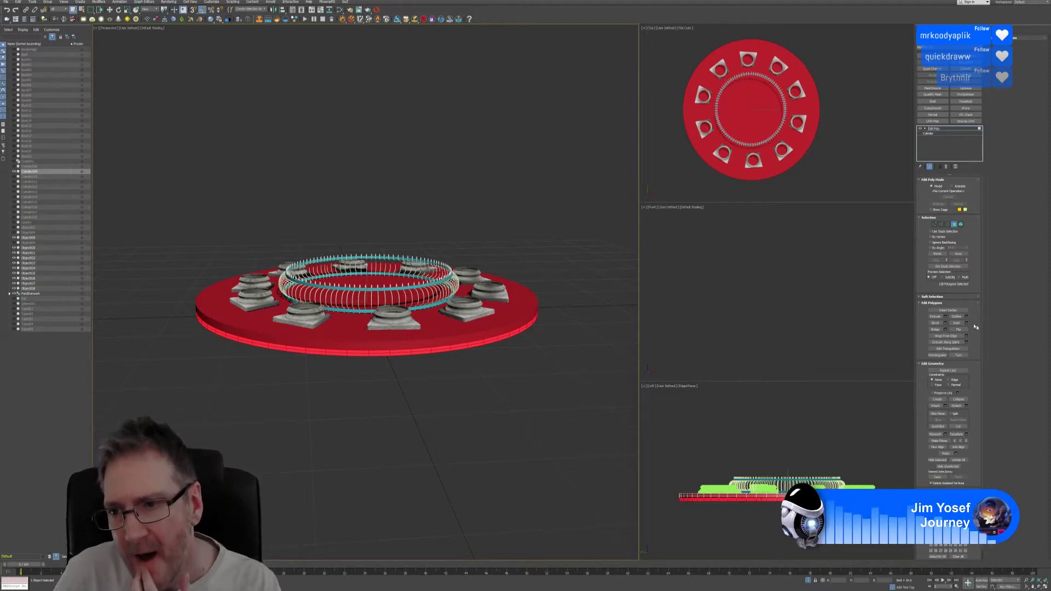
Extrude the selected disc polygons twice as a group, the second to height 4.3.
{"action": "left_click", "coordinate": [945, 318]}
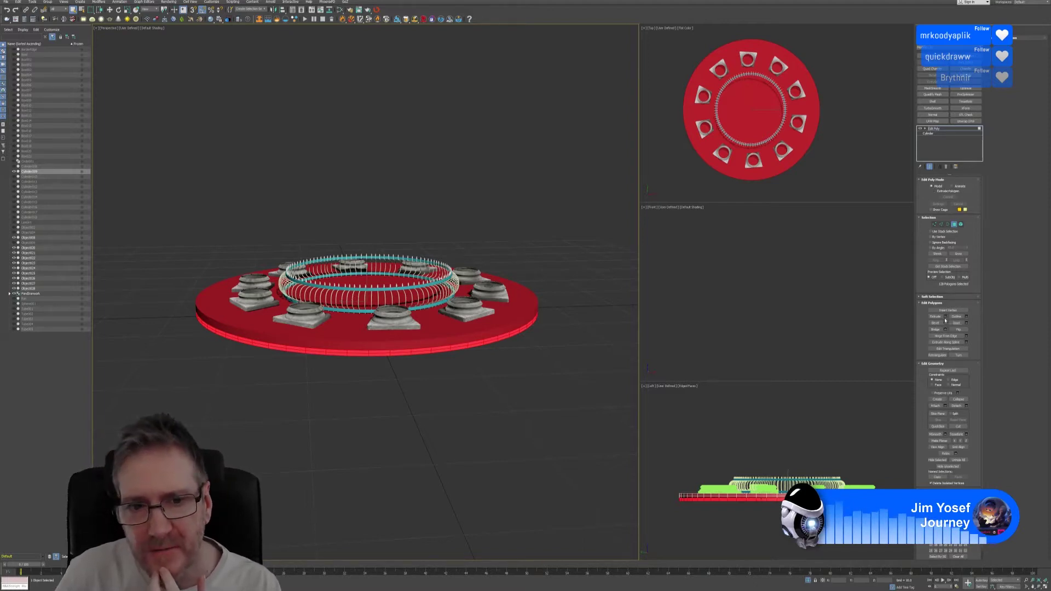
{"action": "left_click_drag", "start_coordinate": [382, 283], "coordinate": [398, 161]}
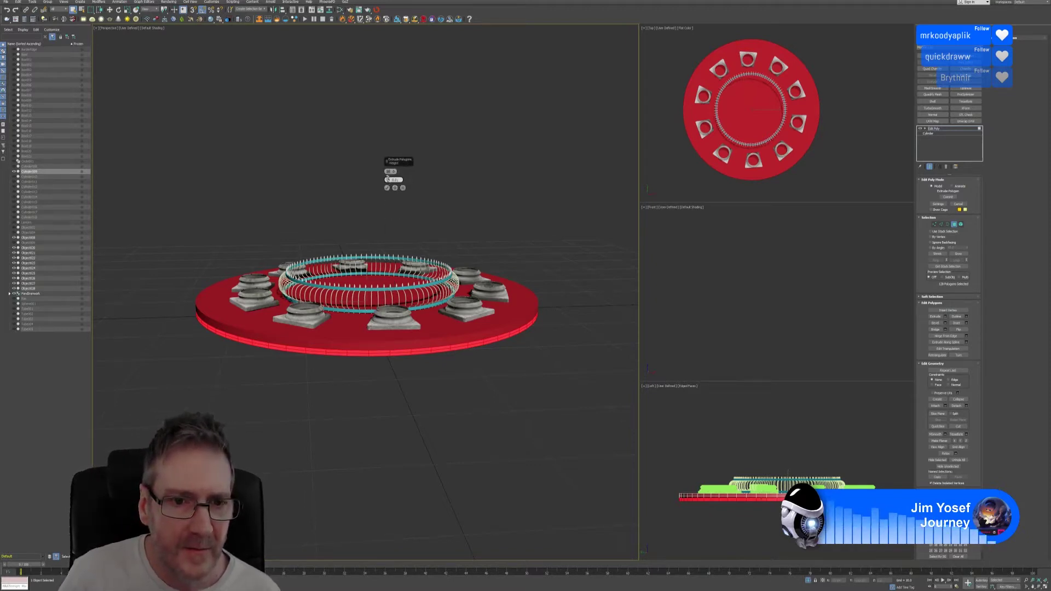
{"action": "left_click_drag", "start_coordinate": [388, 178], "coordinate": [389, 173]}
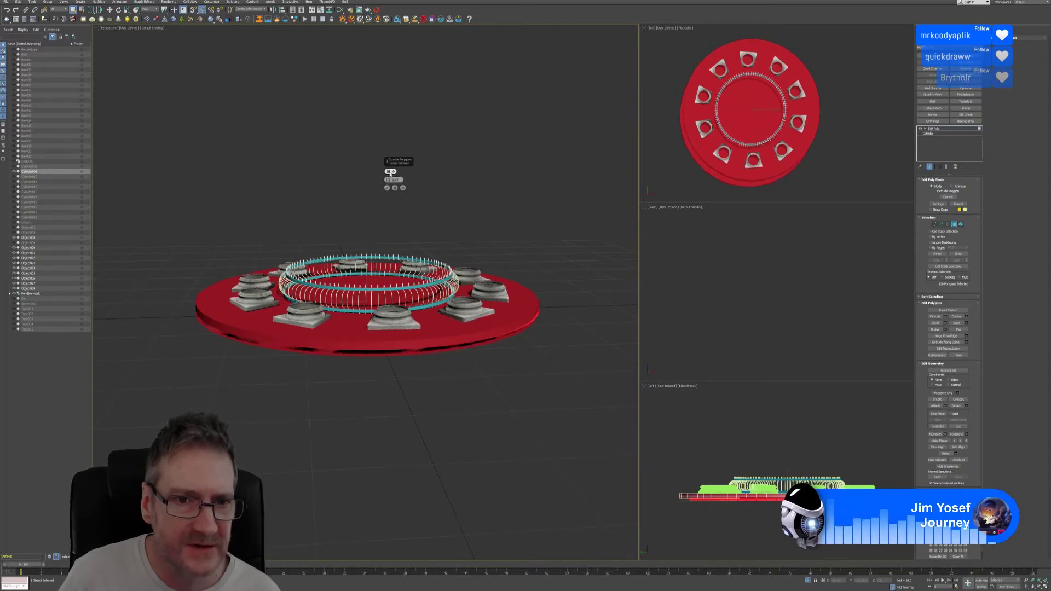
{"action": "left_click", "coordinate": [396, 188]}
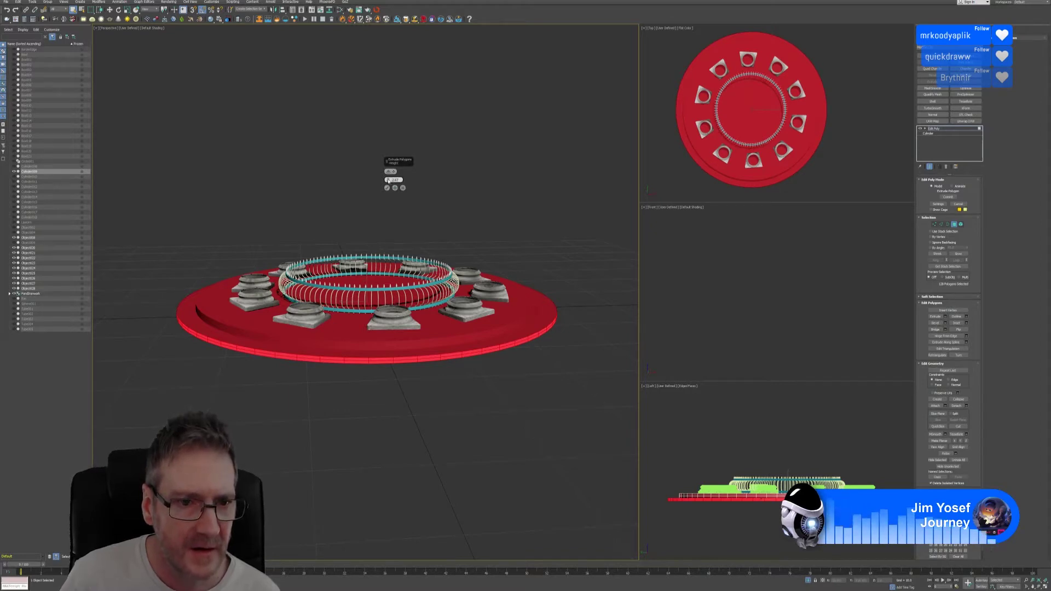
{"action": "left_click_drag", "start_coordinate": [388, 181], "coordinate": [388, 173]}
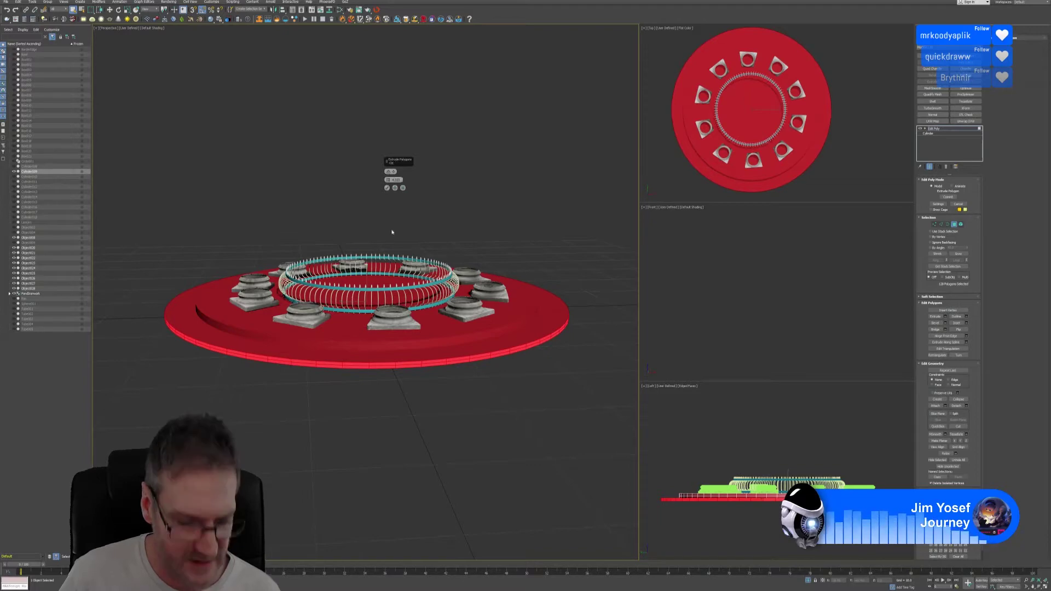
{"action": "mouse_move", "coordinate": [426, 206]}
{"action": "middle_mouse_down", "text": "alt"}
{"action": "mouse_move", "coordinate": [421, 231]}
{"action": "mouse_move", "coordinate": [419, 203]}
{"action": "middle_mouse_up", "text": "alt"}
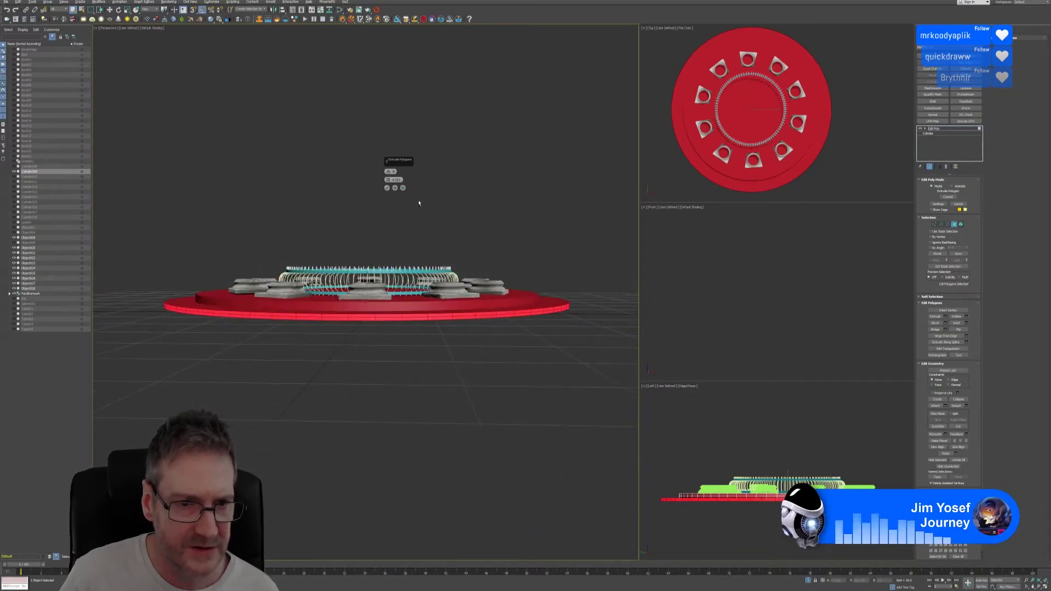
{"action": "middle_click_drag", "start_coordinate": [417, 202], "coordinate": [418, 204], "text": "alt"}
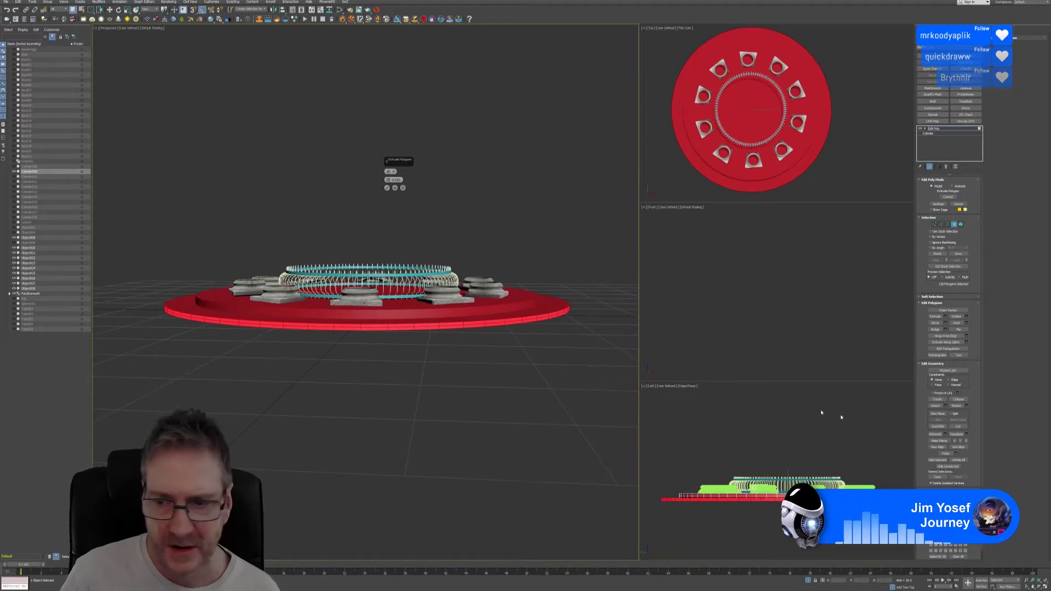
{"action": "left_click", "coordinate": [387, 188]}
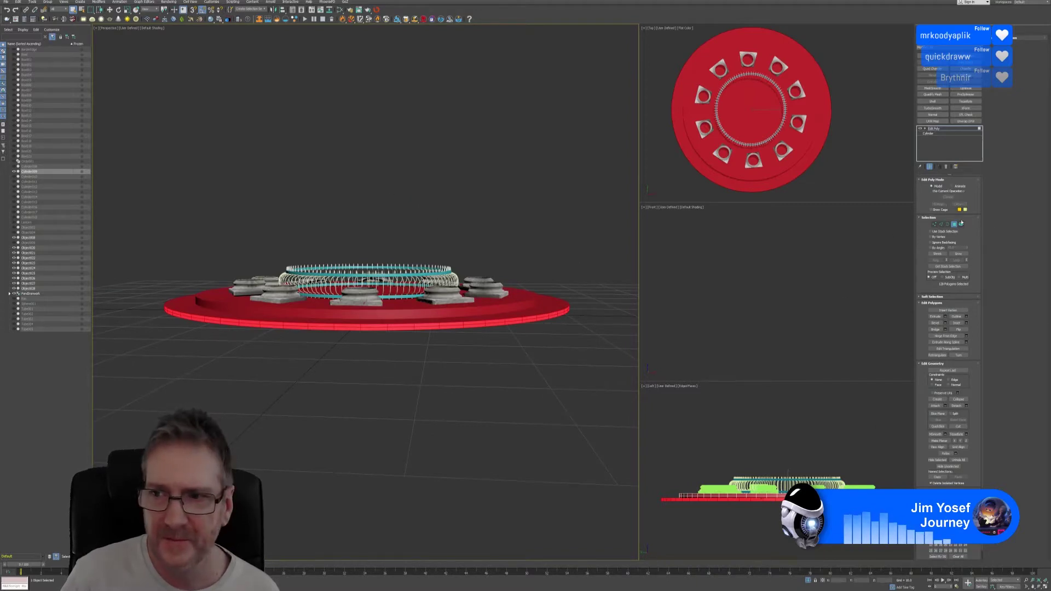
Exit Polygon mode, deselect the disc, and maximize the Top viewport.
{"action": "left_click", "coordinate": [954, 224]}
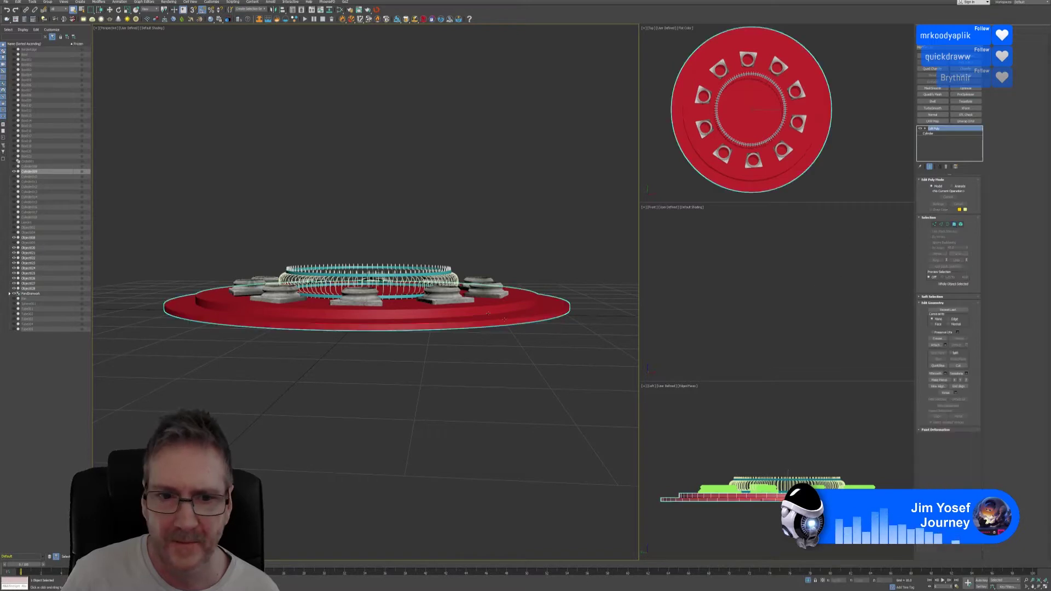
{"action": "left_click", "coordinate": [500, 227]}
{"action": "middle_click_drag", "start_coordinate": [536, 228], "coordinate": [523, 260], "text": "alt"}
{"action": "middle_click_drag", "start_coordinate": [852, 158], "coordinate": [856, 157]}
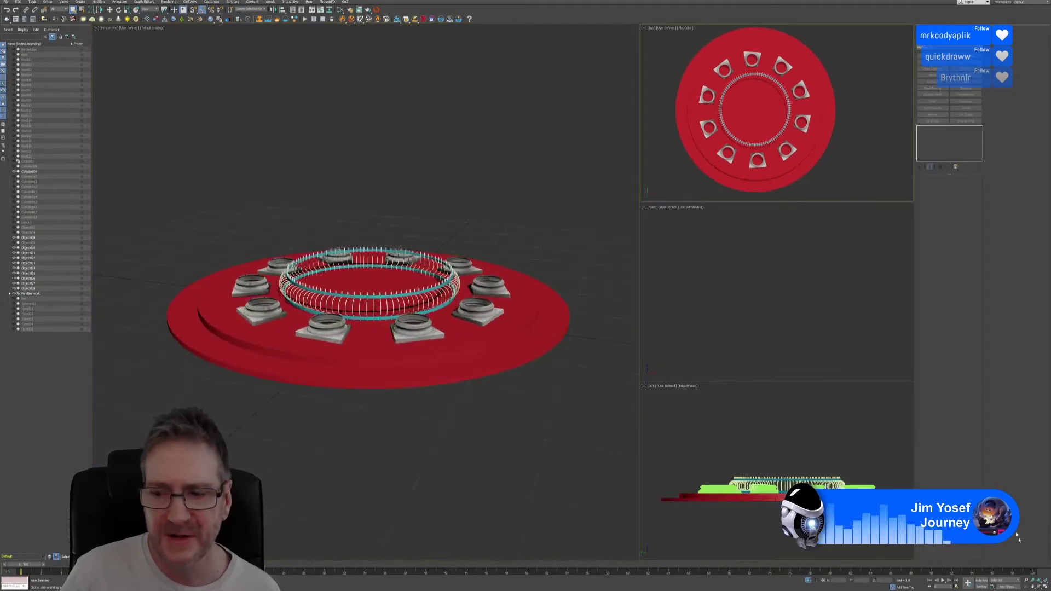
{"action": "key", "text": "alt+w"}
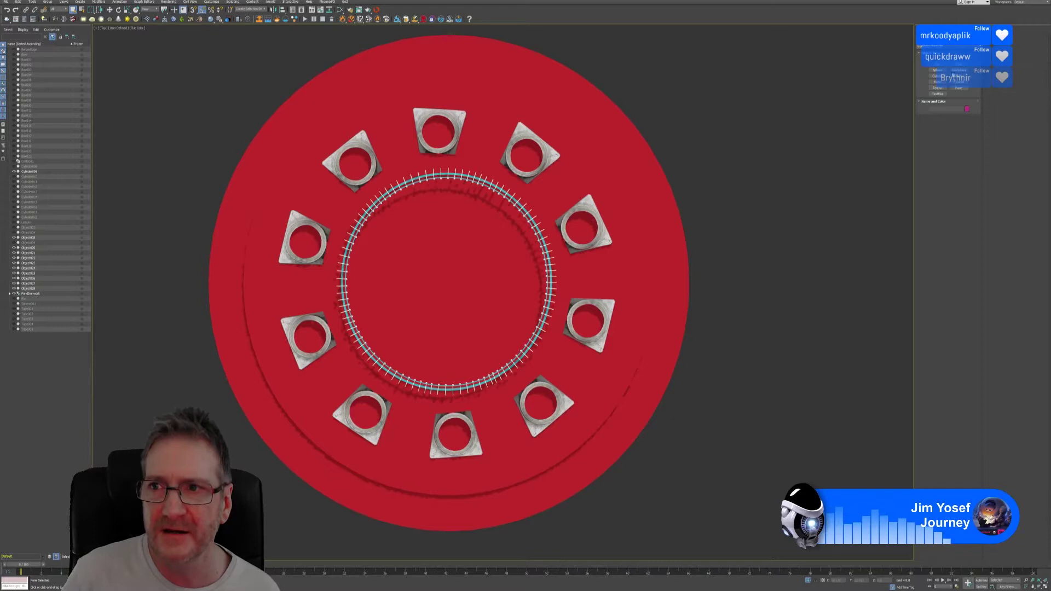
Draw a pink cylinder from the base's centre to the ring's radius and nudge it centred.
{"action": "left_click", "coordinate": [937, 75]}
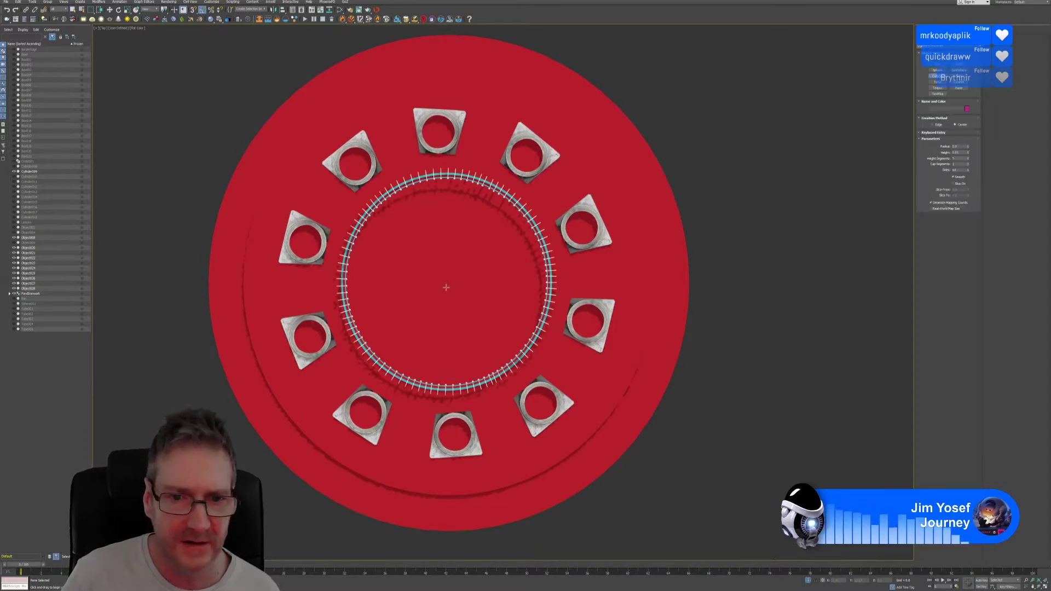
{"action": "left_click_drag", "start_coordinate": [445, 286], "coordinate": [453, 394]}
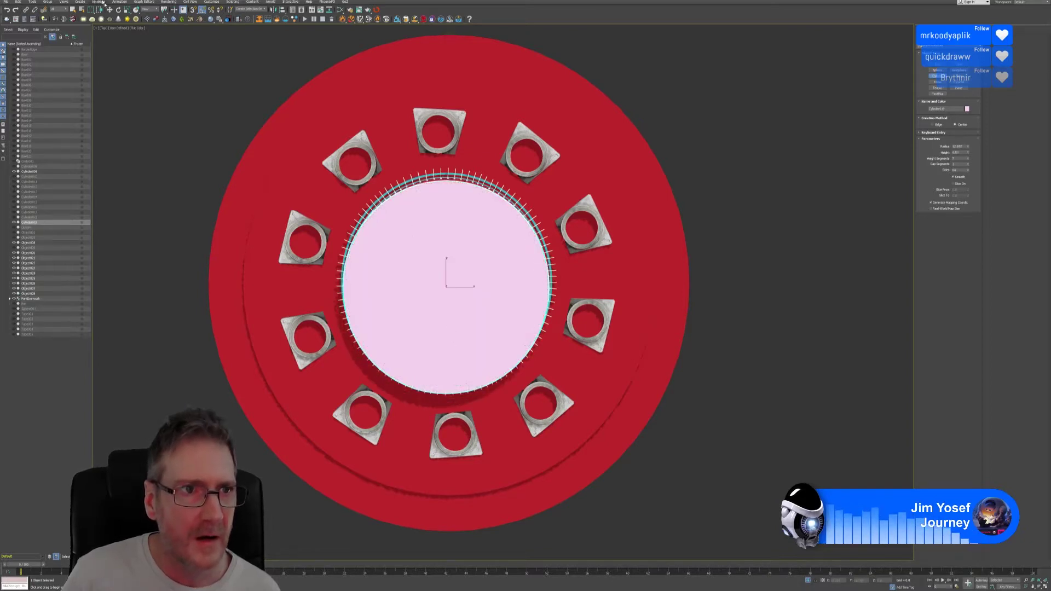
{"action": "key", "text": "w"}
{"action": "scroll", "coordinate": [450, 280], "scroll_direction": "up", "scroll_amount": 3}
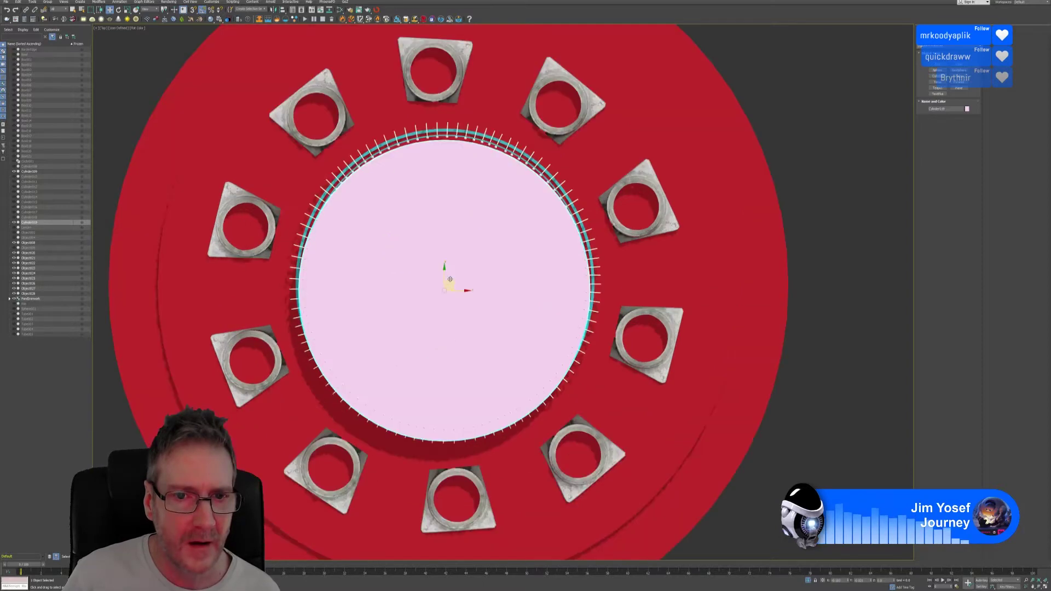
{"action": "left_click_drag", "start_coordinate": [446, 263], "coordinate": [450, 260]}
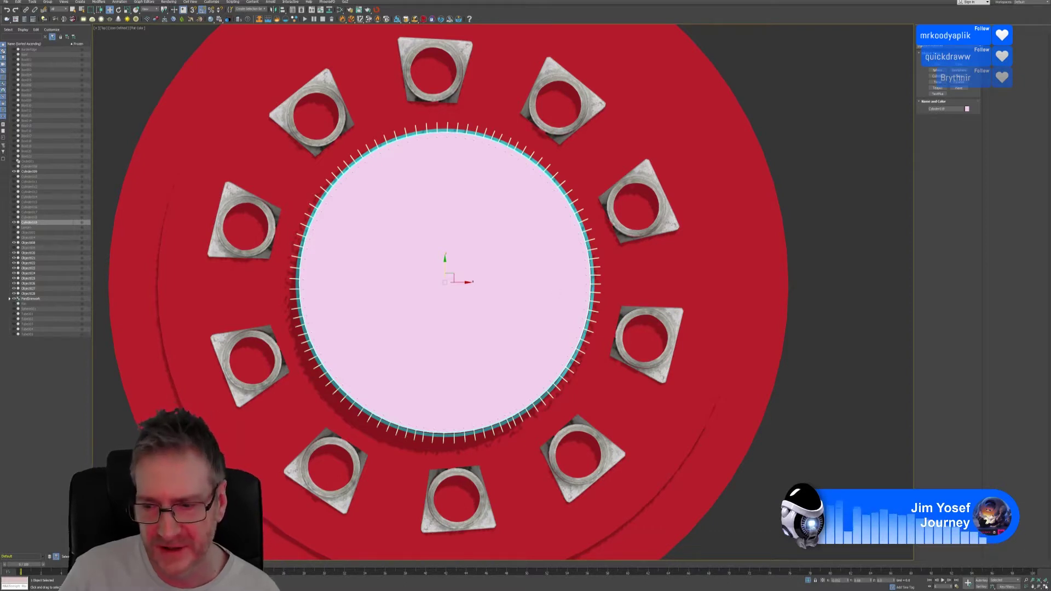
{"action": "key", "text": "e"}
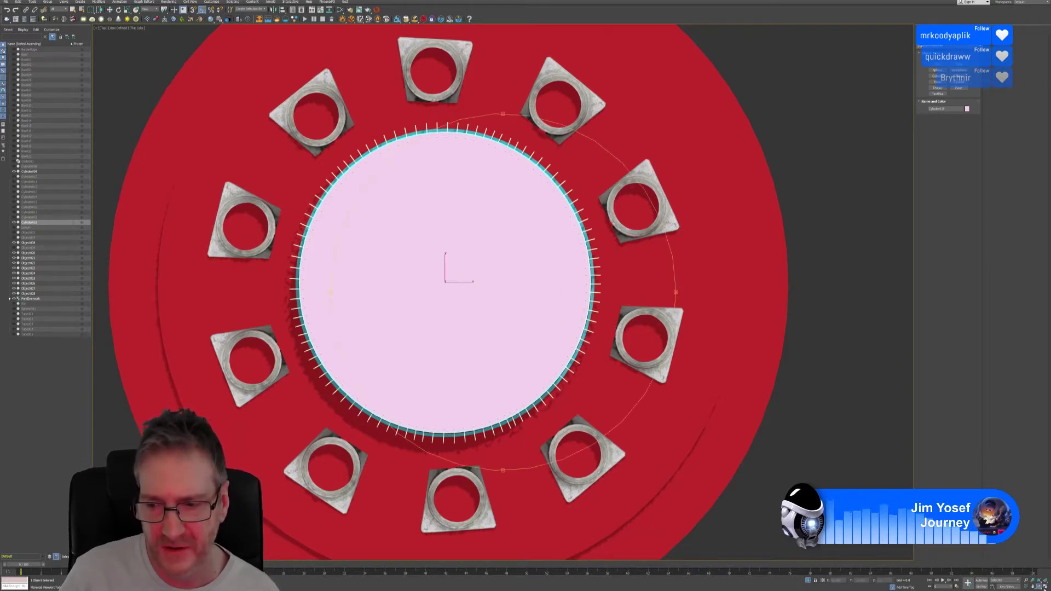
{"action": "key", "text": "alt+w"}
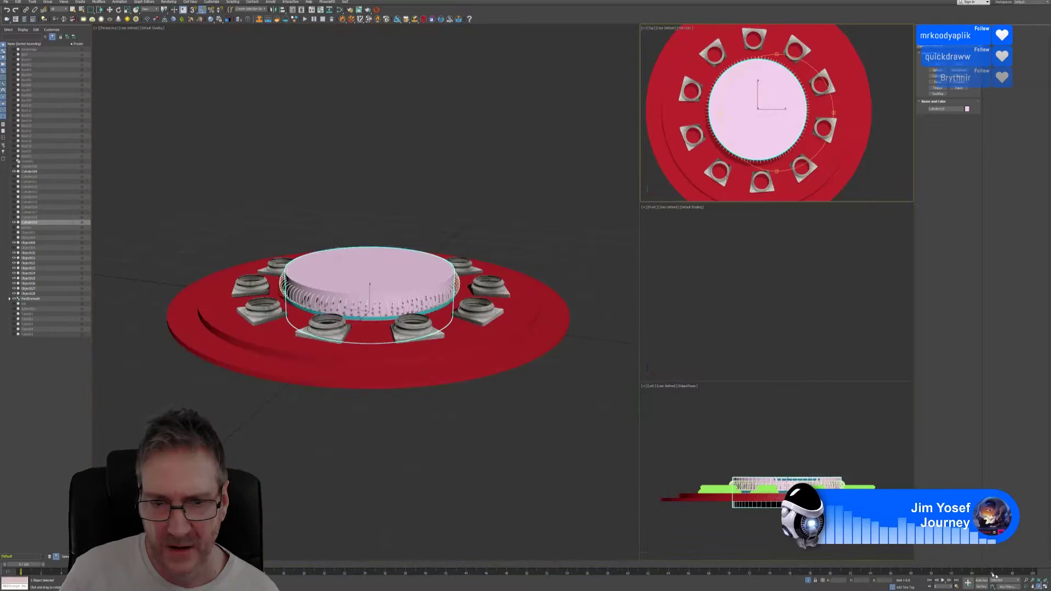
Orbit closer over the base, deselect the pink cylinder, and select the red disc.
{"action": "middle_click", "coordinate": [396, 420]}
{"action": "middle_click_drag", "start_coordinate": [410, 379], "coordinate": [379, 387], "text": "alt"}
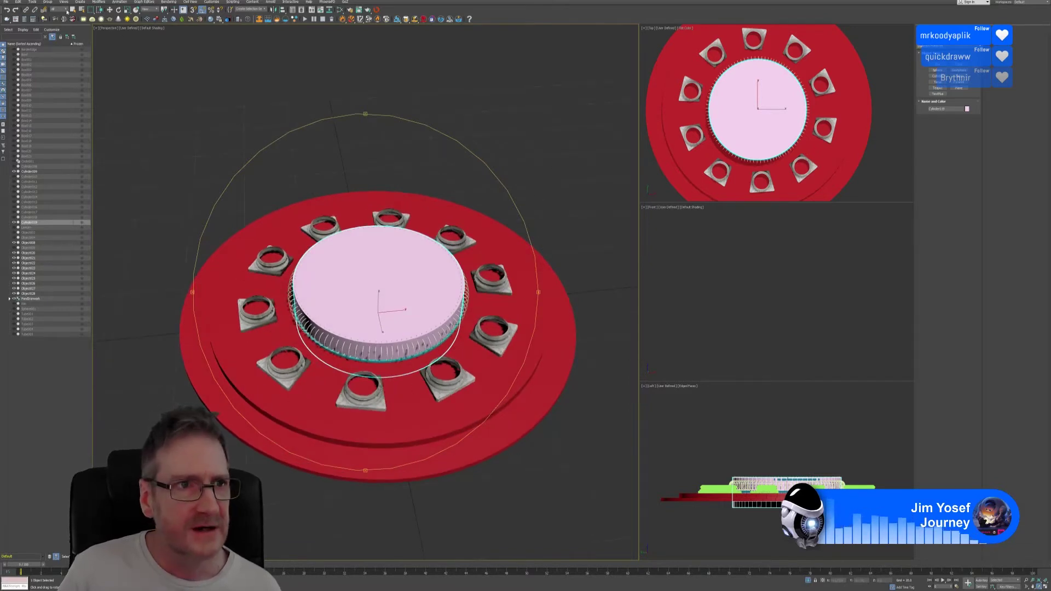
{"action": "left_click", "coordinate": [71, 10]}
{"action": "left_click", "coordinate": [547, 242]}
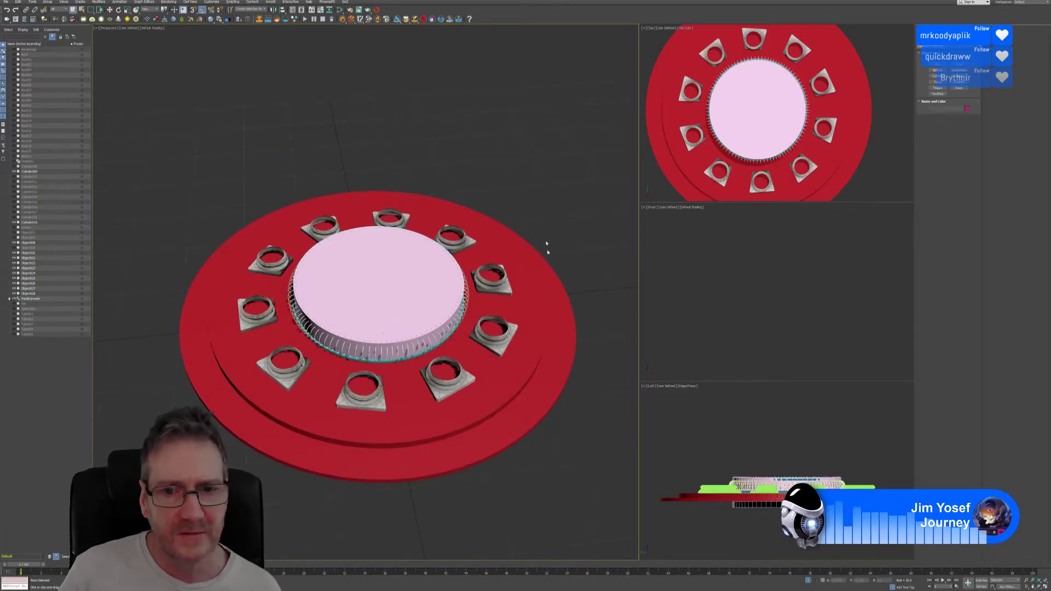
{"action": "left_click", "coordinate": [544, 304]}
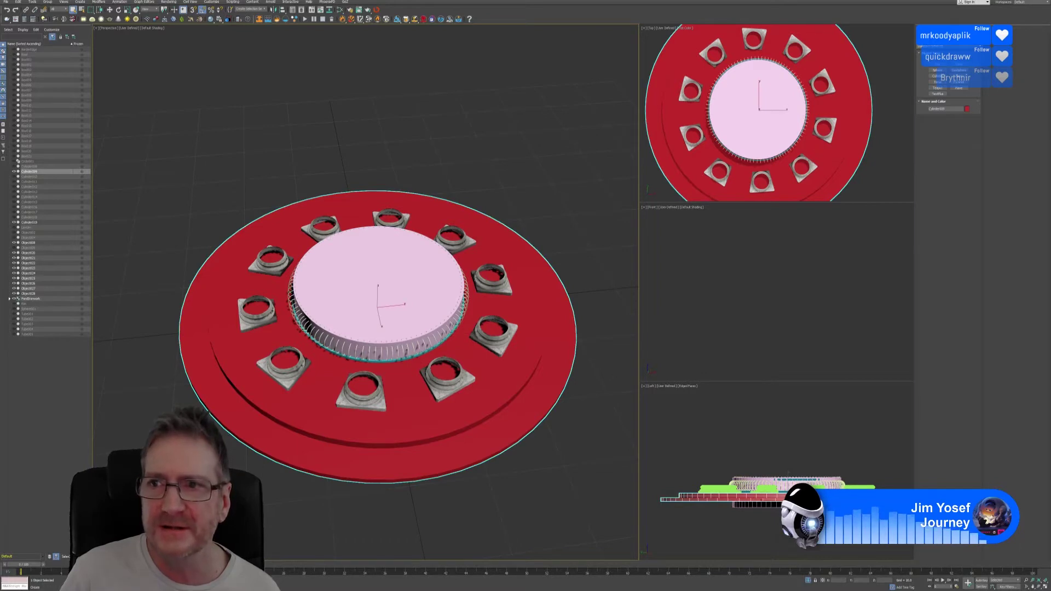
Make the disc a Compound Boolean and subtract the pink cylinder as its operand.
{"action": "left_click", "coordinate": [949, 46]}
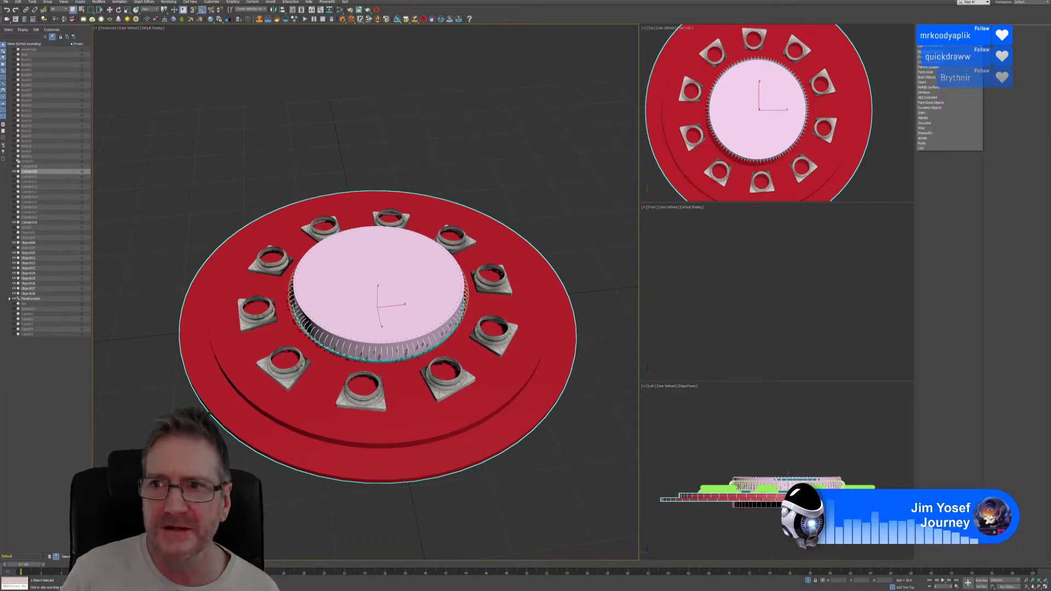
{"action": "left_click", "coordinate": [966, 62]}
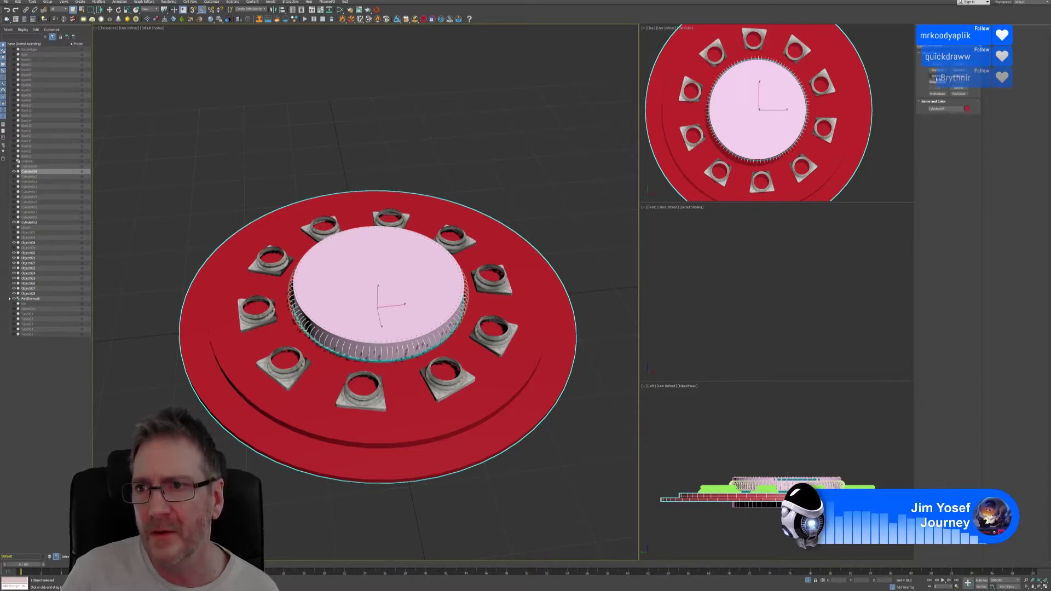
{"action": "left_click", "coordinate": [937, 82]}
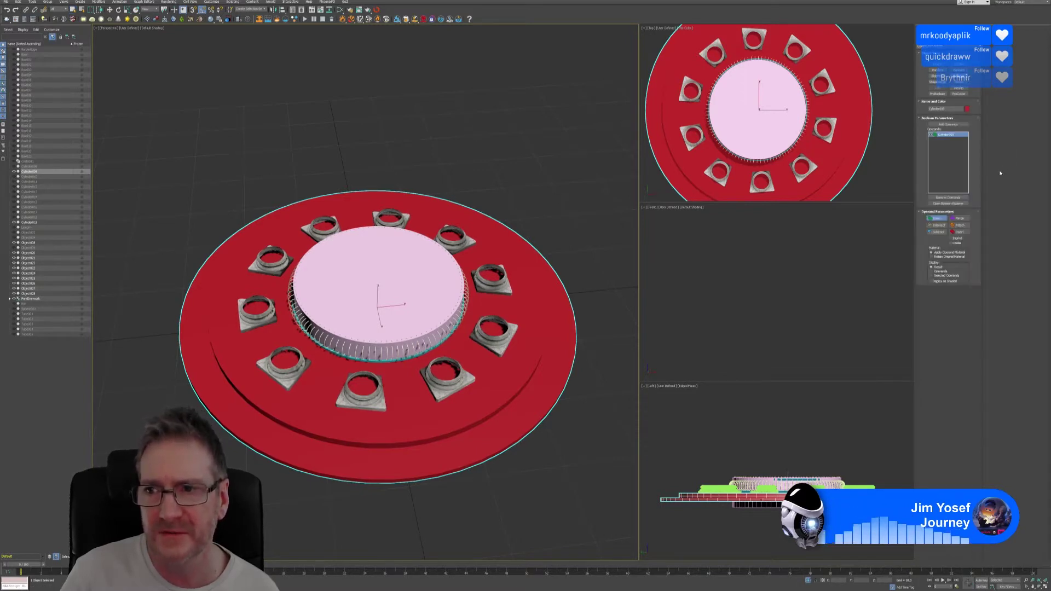
{"action": "left_click", "coordinate": [937, 232]}
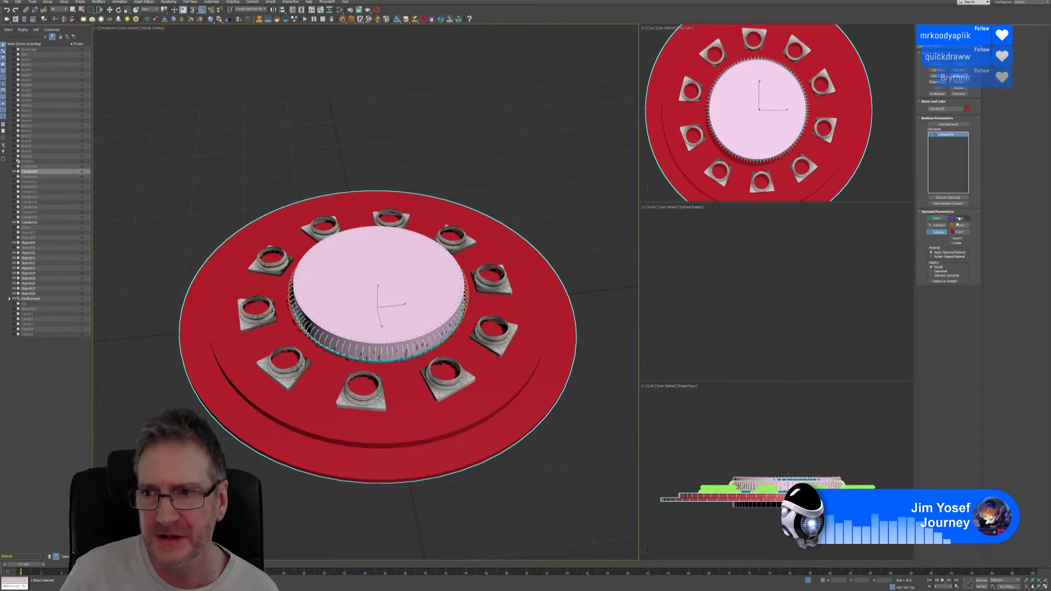
{"action": "left_click", "coordinate": [960, 124]}
{"action": "left_click", "coordinate": [429, 291]}
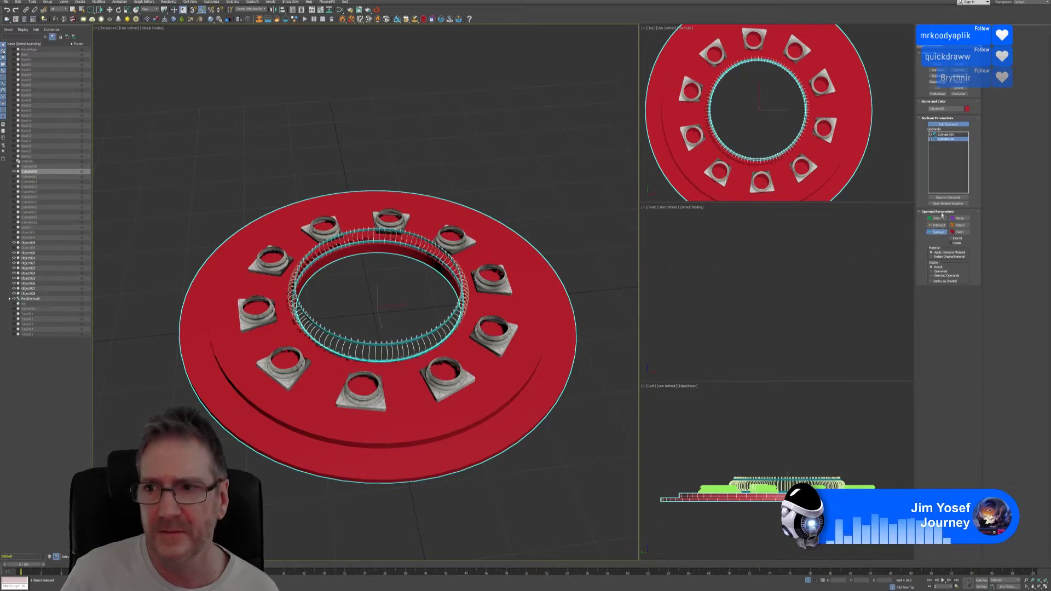
Convert the holed Boolean disc to an Editable Poly.
{"action": "scroll", "coordinate": [942, 165], "scroll_direction": "up", "scroll_amount": 3}
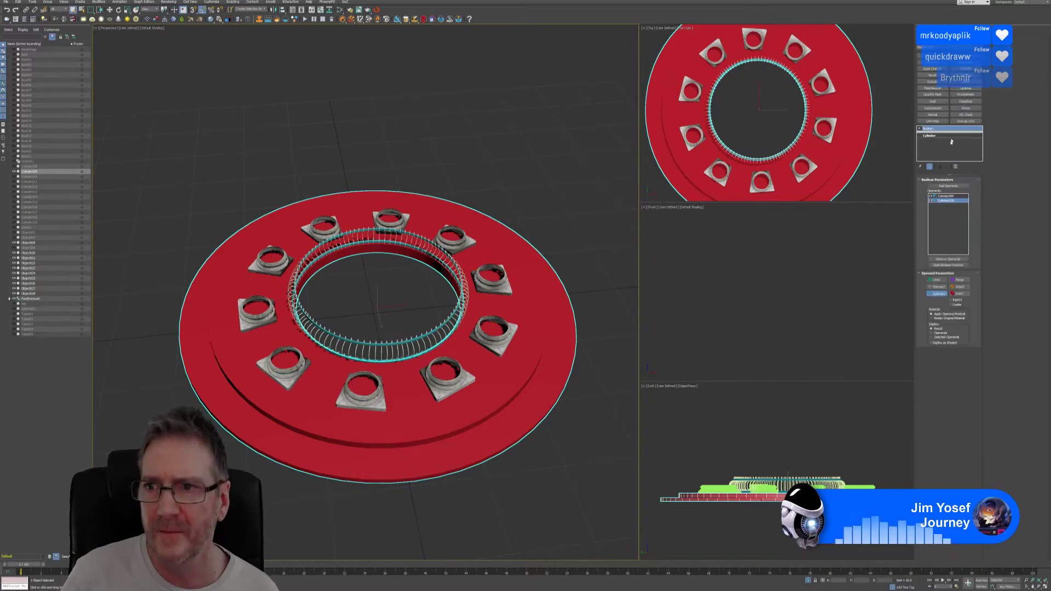
{"action": "right_click", "coordinate": [932, 131]}
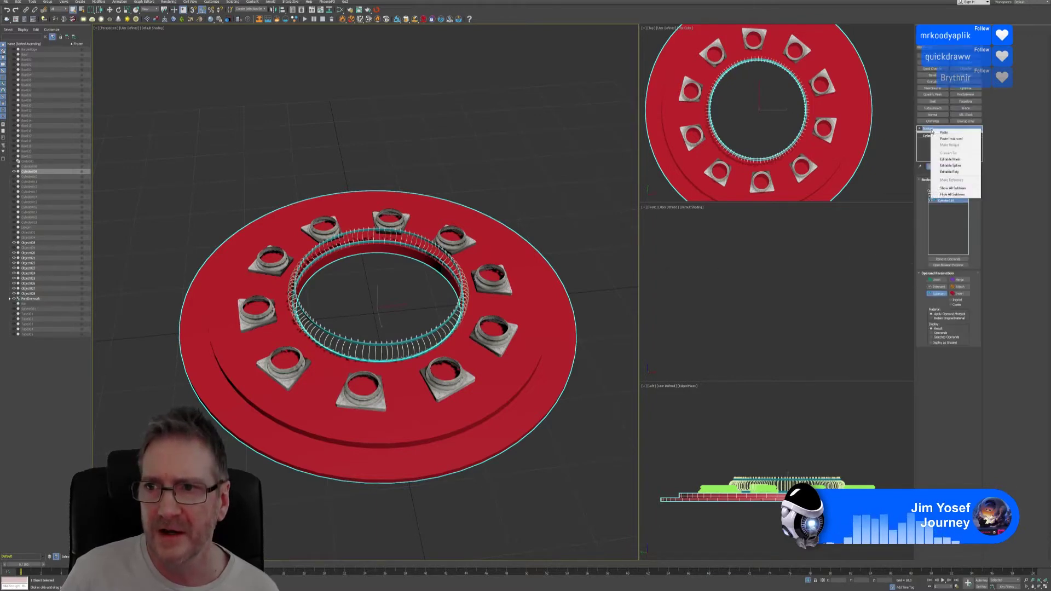
{"action": "left_click", "coordinate": [949, 172]}
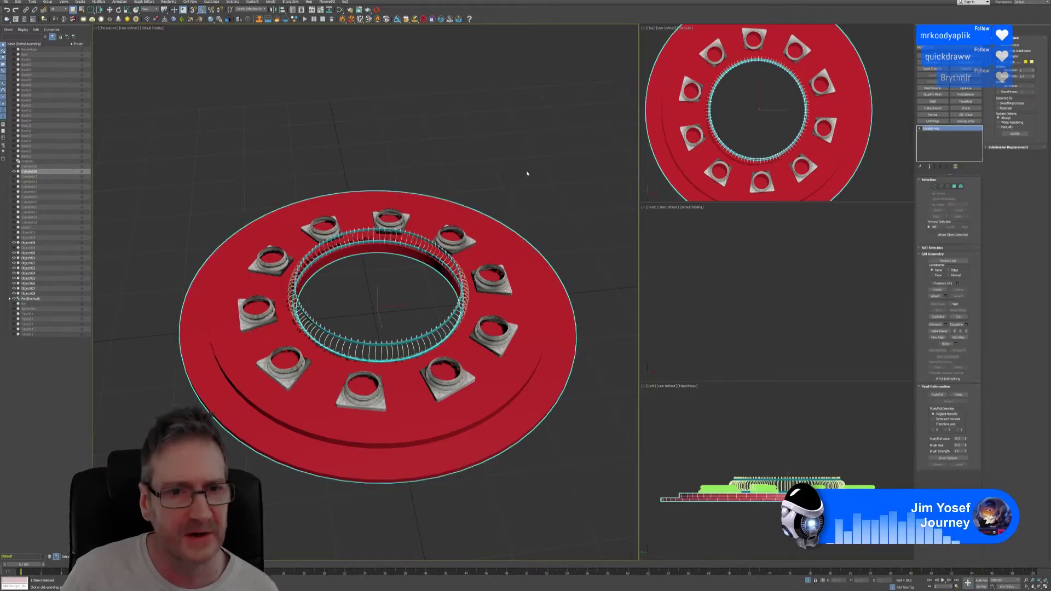
Reframe the perspective view and send the disc to RizomUV through the Unfold3D bridge.
{"action": "middle_click_drag", "start_coordinate": [507, 181], "coordinate": [486, 169], "text": "alt"}
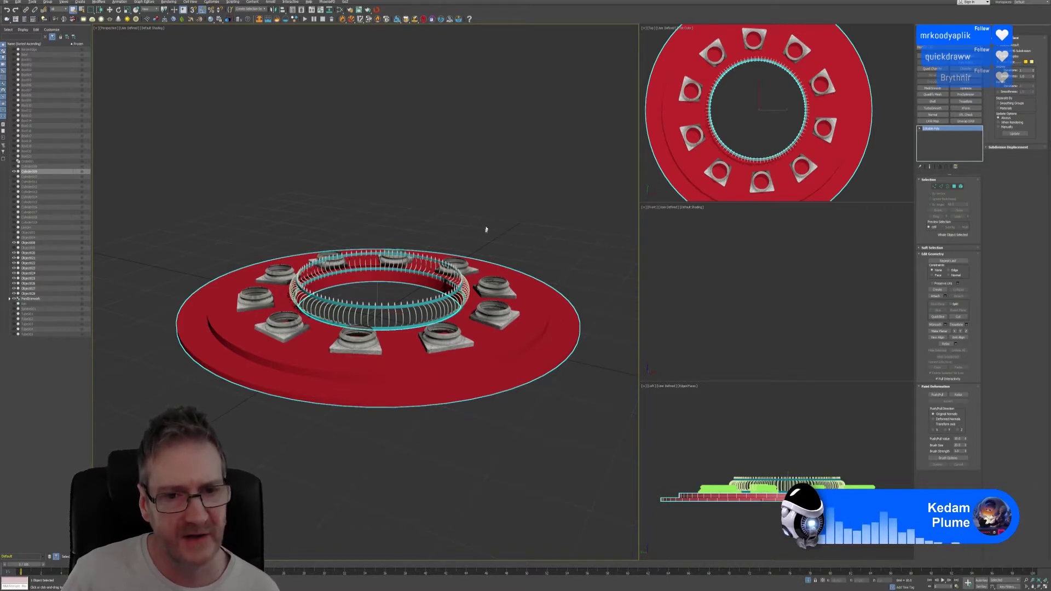
{"action": "mouse_move", "coordinate": [495, 212]}
{"action": "middle_mouse_down", "text": "alt"}
{"action": "mouse_move", "coordinate": [482, 219]}
{"action": "mouse_move", "coordinate": [491, 223]}
{"action": "mouse_move", "coordinate": [484, 213]}
{"action": "middle_mouse_up", "text": "alt"}
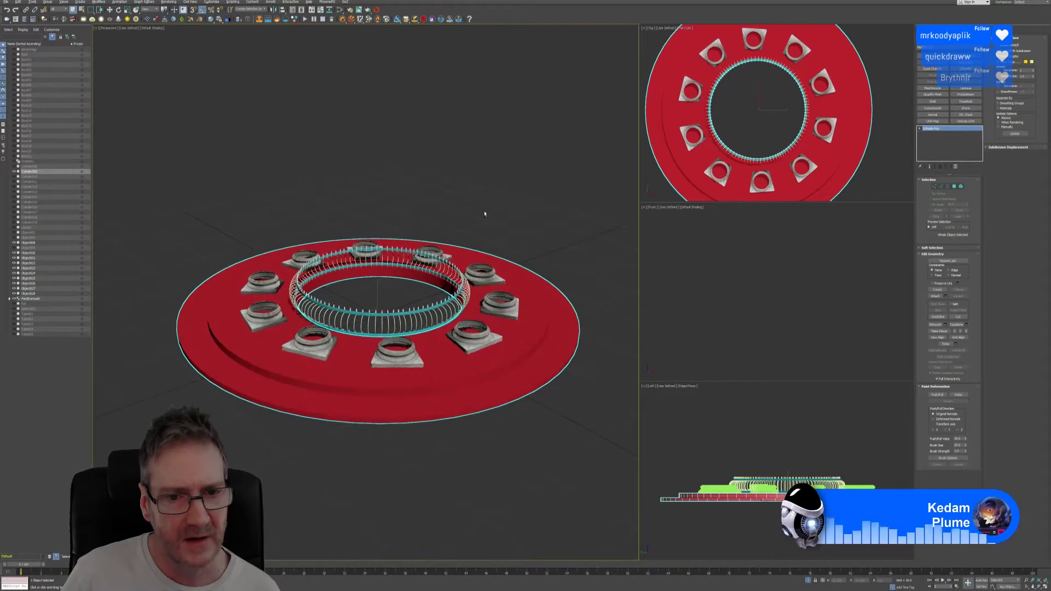
{"action": "left_click", "coordinate": [1045, 586]}
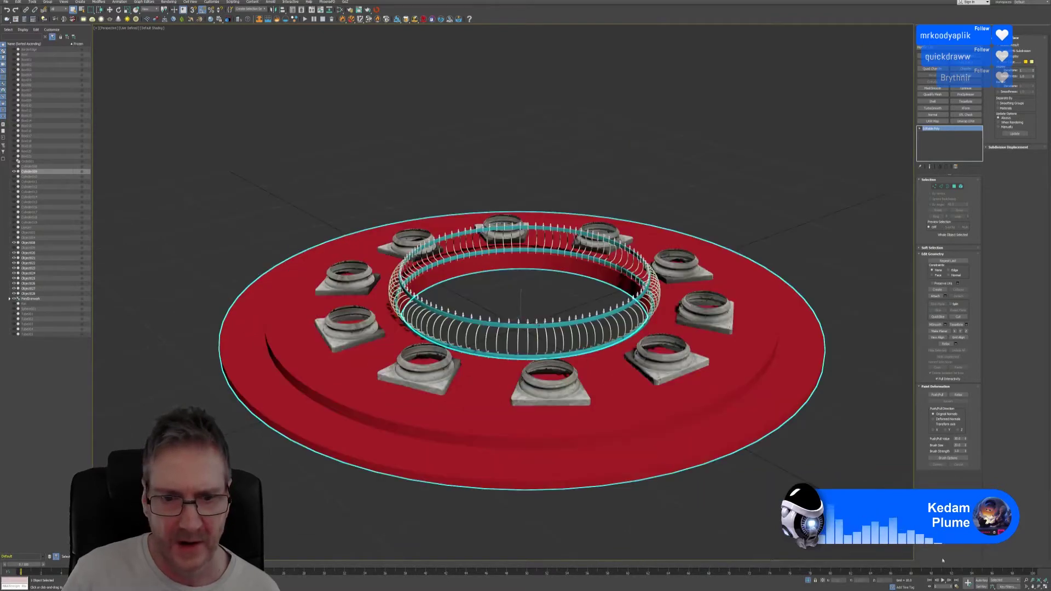
{"action": "left_click", "coordinate": [1045, 586]}
{"action": "right_click", "coordinate": [552, 219]}
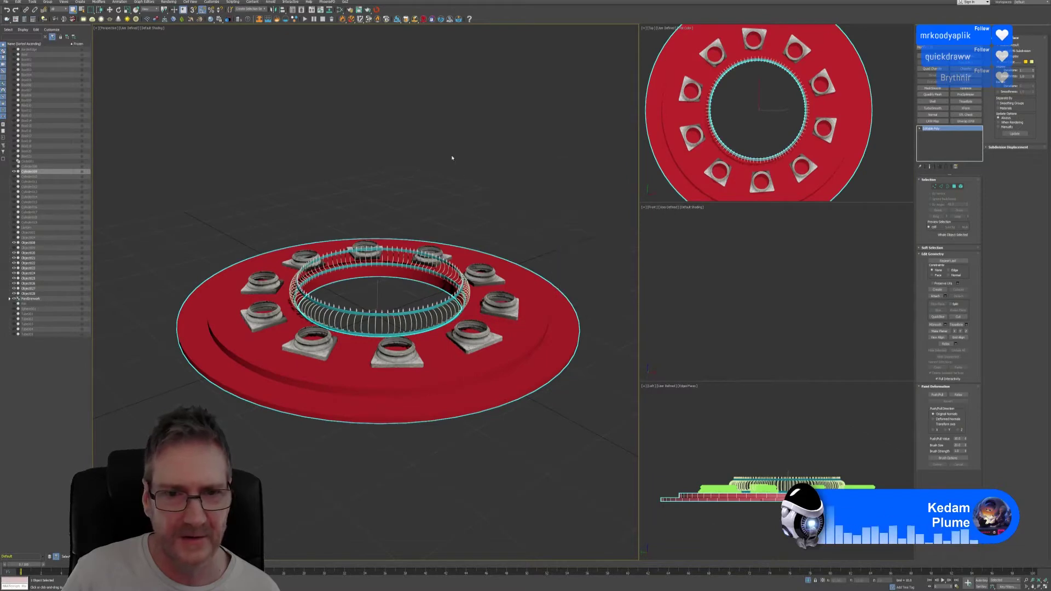
{"action": "middle_click_drag", "start_coordinate": [455, 207], "coordinate": [439, 205]}
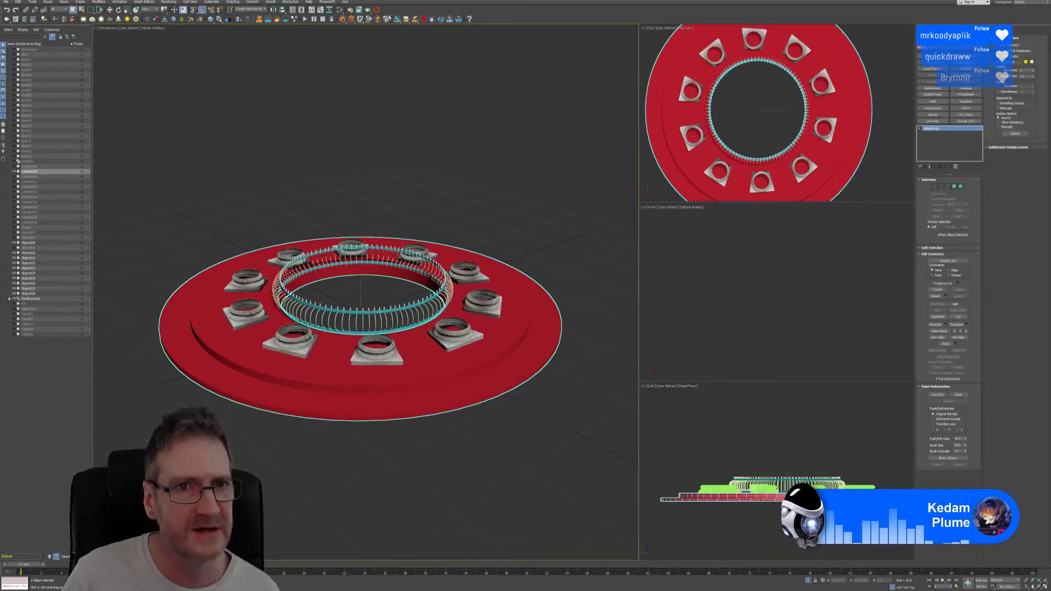
{"action": "left_click", "coordinate": [377, 10]}
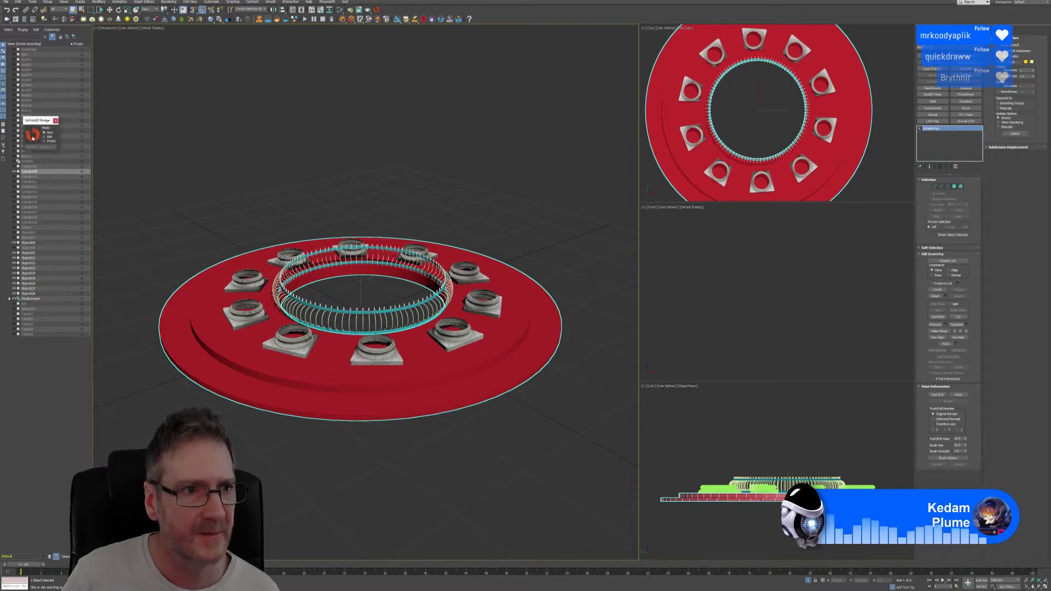
{"action": "left_click", "coordinate": [408, 155]}
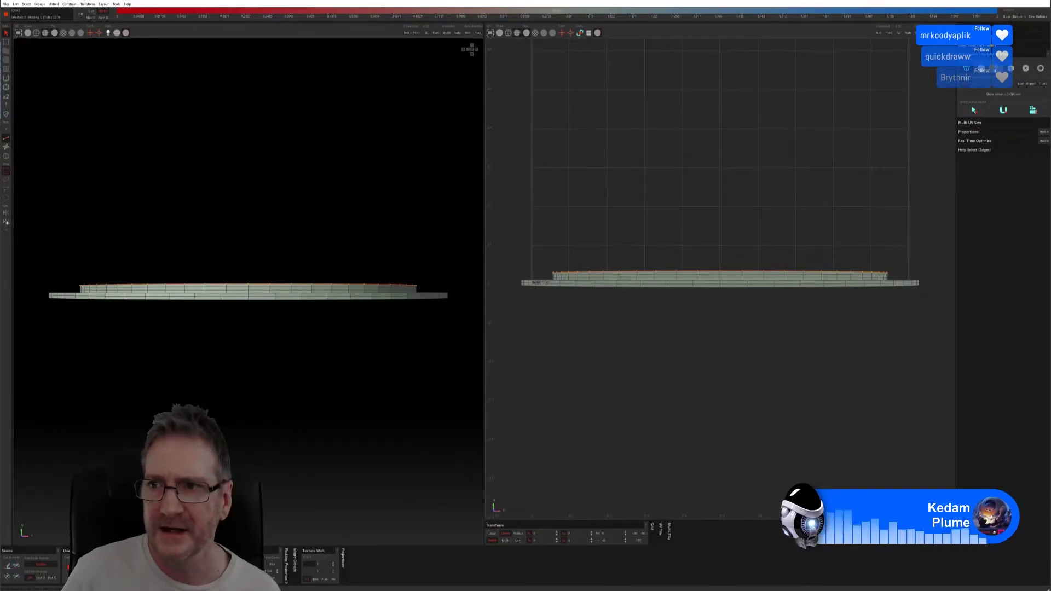
Auto-seam, unfold and pack the disc's UVs under a checker, then reload the UVs from file.
{"action": "left_click", "coordinate": [1011, 67]}
{"action": "left_click", "coordinate": [992, 125]}
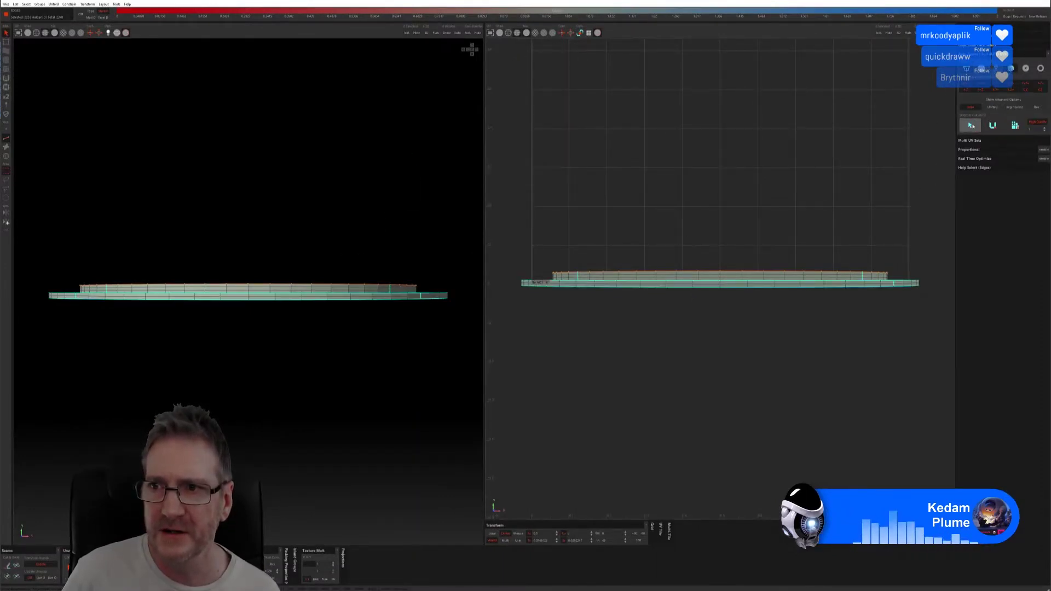
{"action": "left_click", "coordinate": [992, 127]}
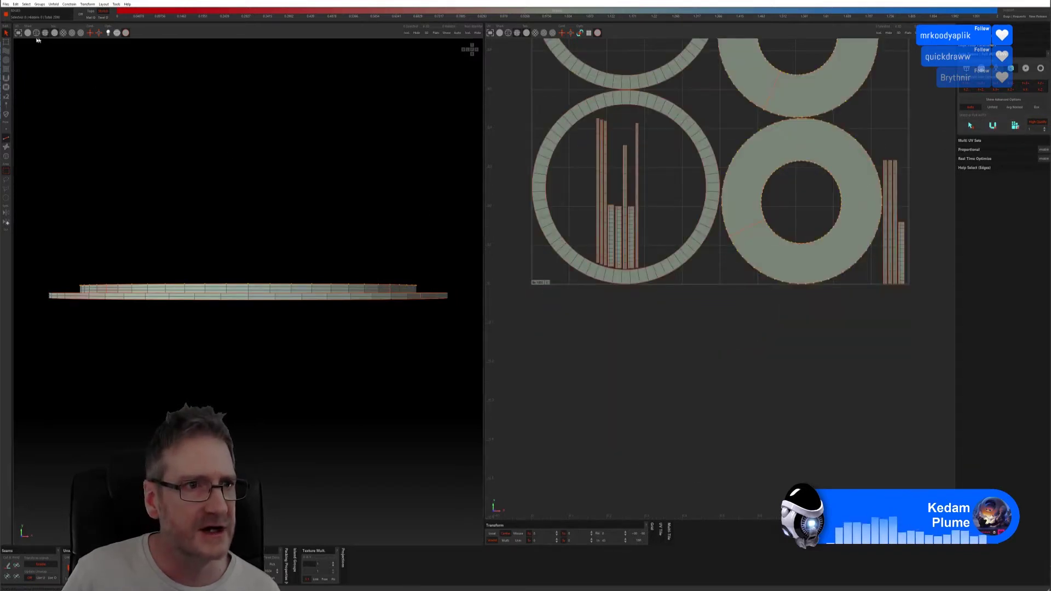
{"action": "left_click", "coordinate": [45, 32]}
{"action": "left_click_drag", "start_coordinate": [286, 207], "coordinate": [256, 244], "text": "alt"}
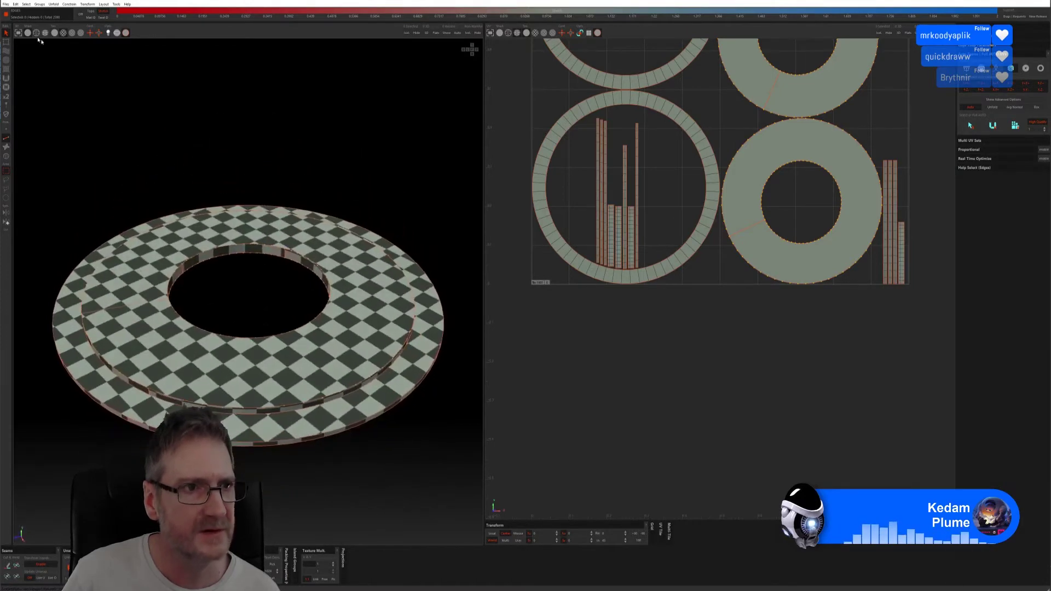
{"action": "left_click", "coordinate": [6, 4]}
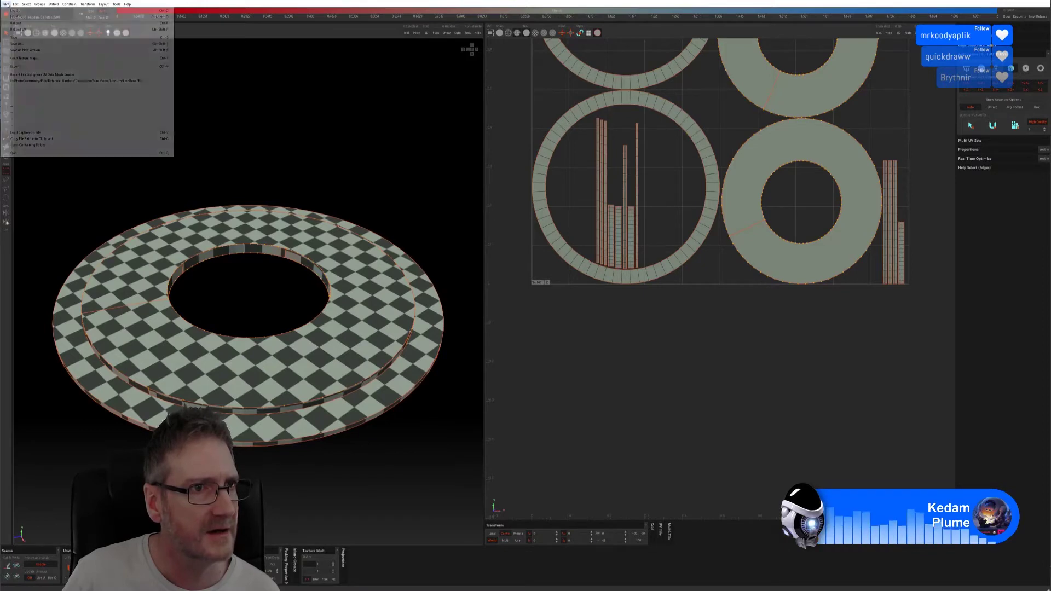
{"action": "left_click", "coordinate": [26, 35]}
Back in 3ds Max, deselect the disc, exit isolation and orbit to frame the dome and columns.
{"action": "key", "text": "alt+Tab"}
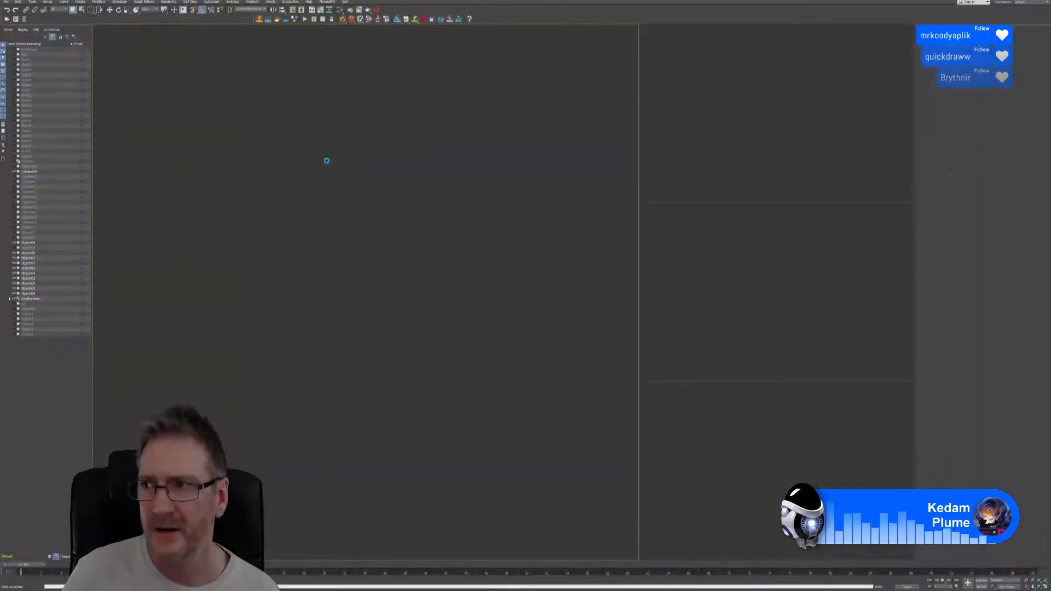
{"action": "left_click", "coordinate": [494, 269]}
{"action": "middle_click_drag", "start_coordinate": [493, 265], "coordinate": [483, 253], "text": "alt"}
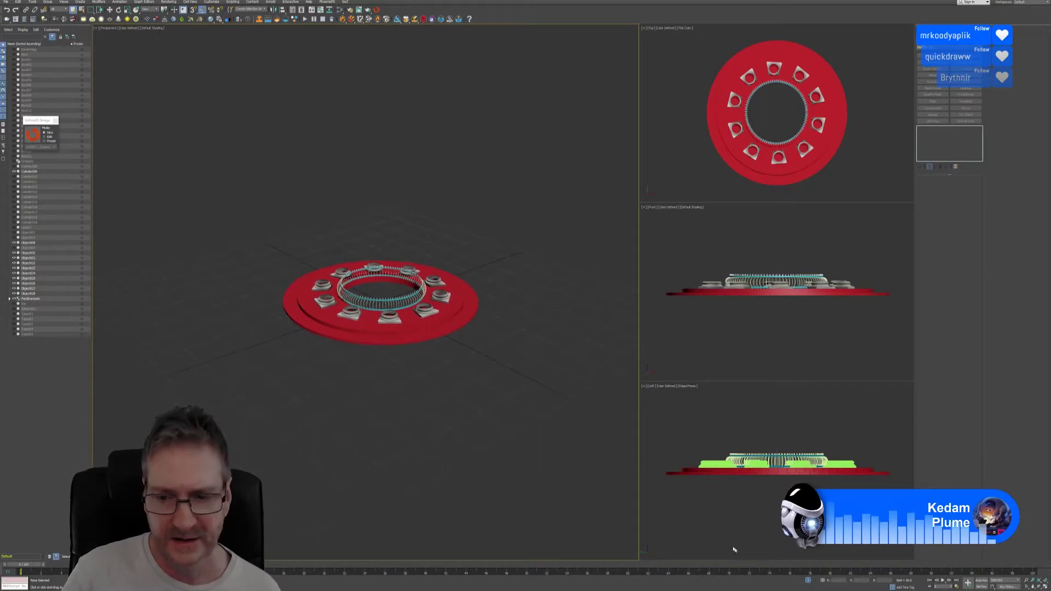
{"action": "left_click", "coordinate": [809, 579]}
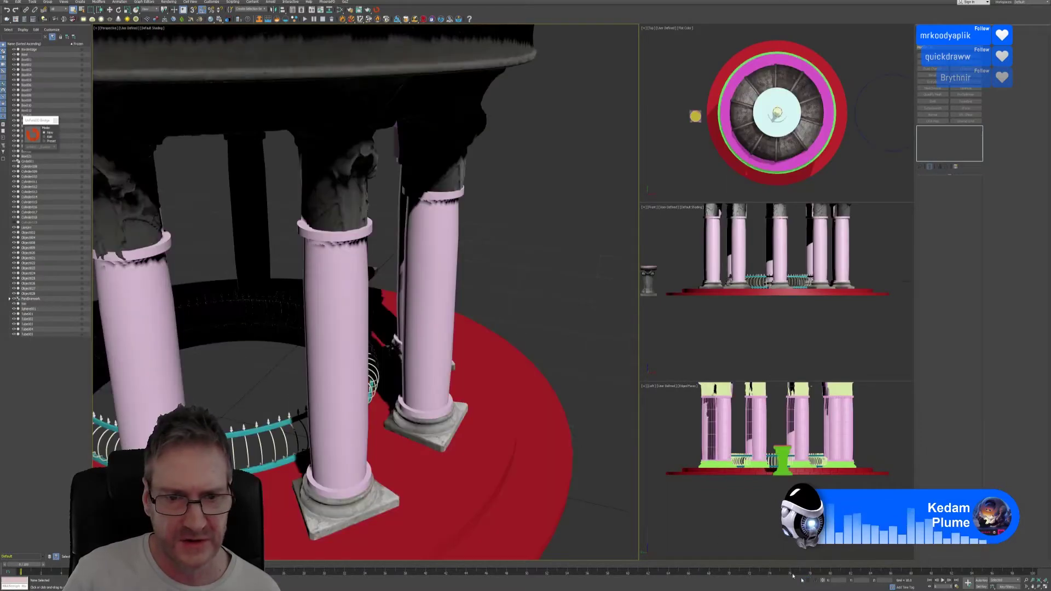
{"action": "scroll", "coordinate": [321, 356], "scroll_direction": "down", "scroll_amount": 5}
{"action": "middle_click_drag", "start_coordinate": [320, 357], "coordinate": [478, 312], "text": "alt"}
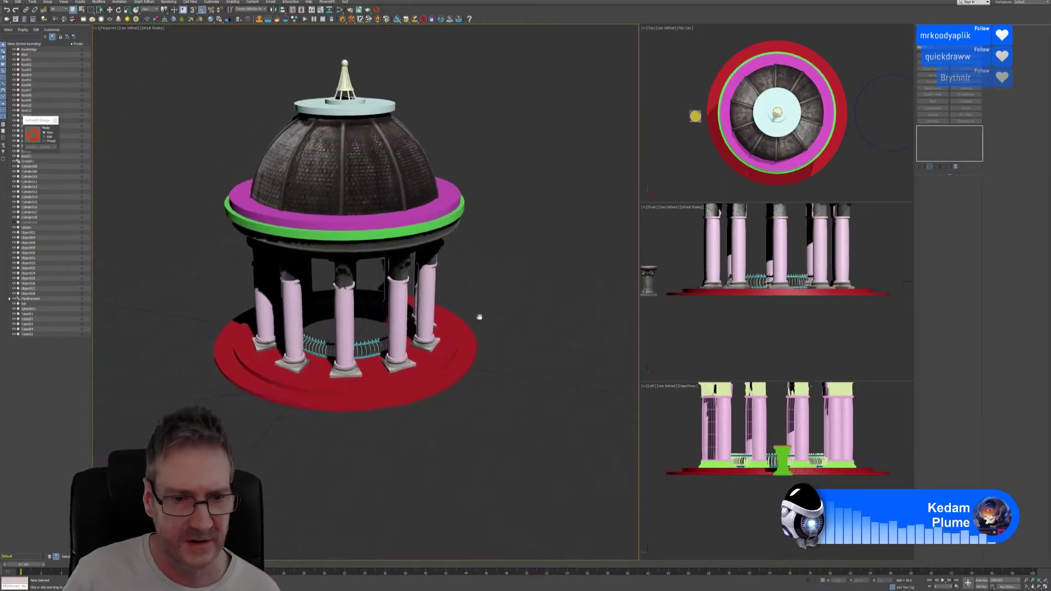
{"action": "scroll", "coordinate": [492, 290], "scroll_direction": "up", "scroll_amount": 2}
{"action": "middle_click_drag", "start_coordinate": [507, 277], "coordinate": [369, 411], "text": "alt"}
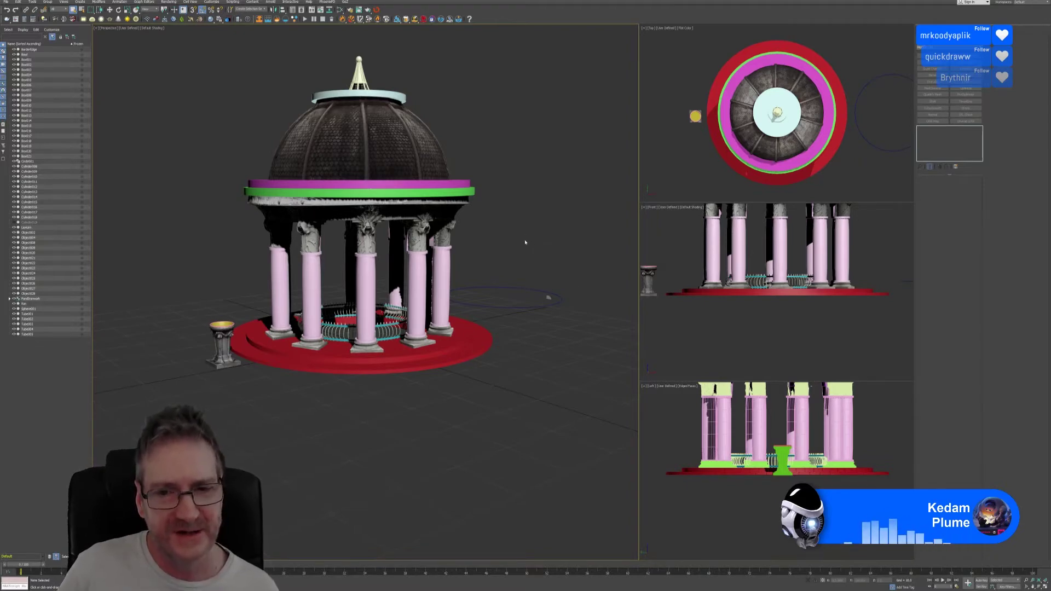
Inspect the gazebo by selecting the red base, circular railing and a pink column in turn.
{"action": "middle_click_drag", "start_coordinate": [525, 242], "coordinate": [486, 237]}
{"action": "scroll", "coordinate": [527, 300], "scroll_direction": "up", "scroll_amount": 5}
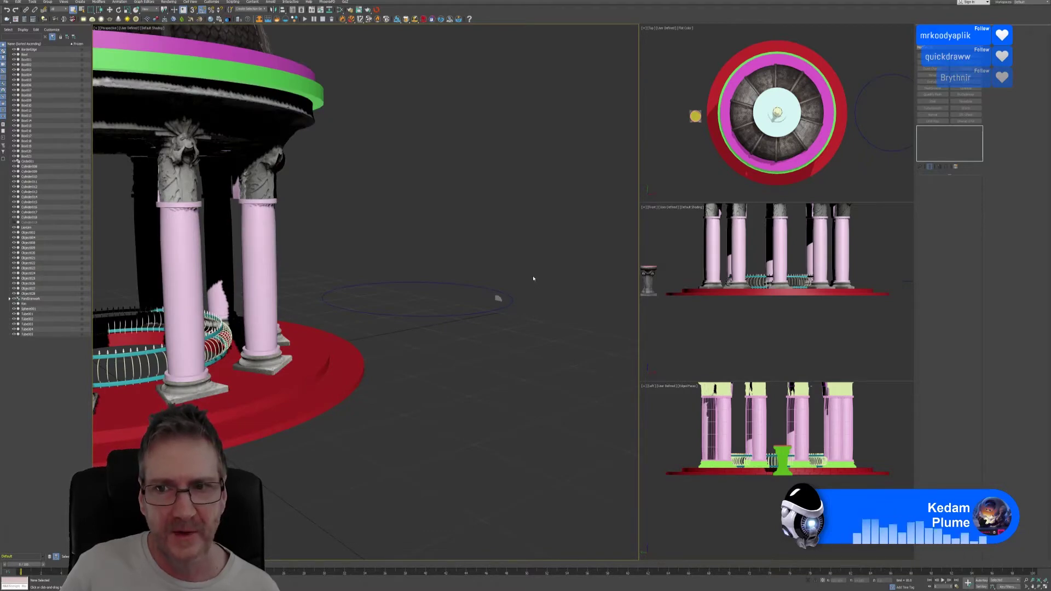
{"action": "scroll", "coordinate": [387, 289], "scroll_direction": "down", "scroll_amount": 10}
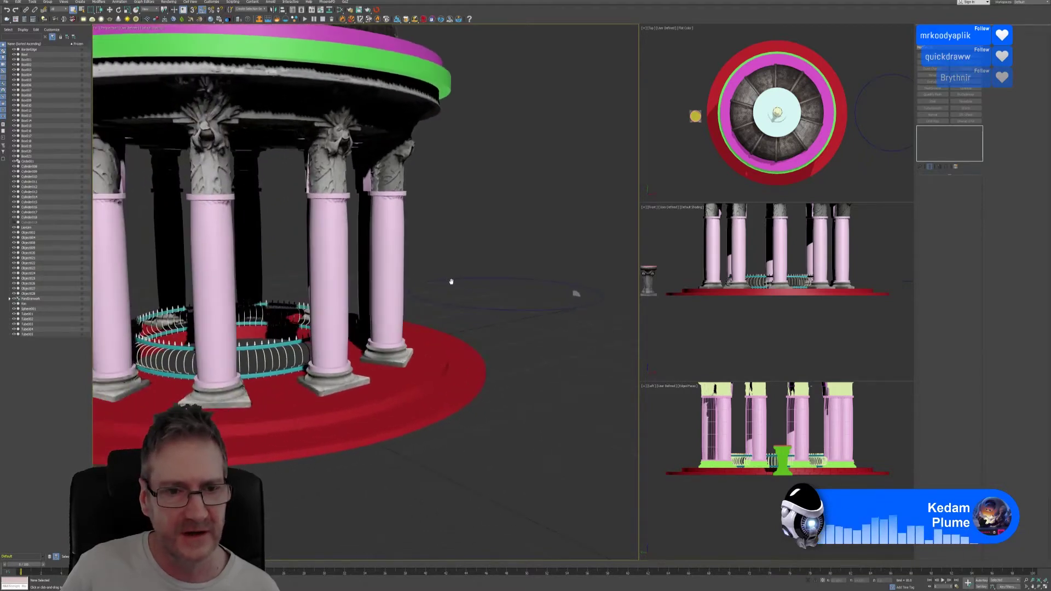
{"action": "left_click", "coordinate": [349, 365]}
{"action": "scroll", "coordinate": [348, 366], "scroll_direction": "up", "scroll_amount": 3}
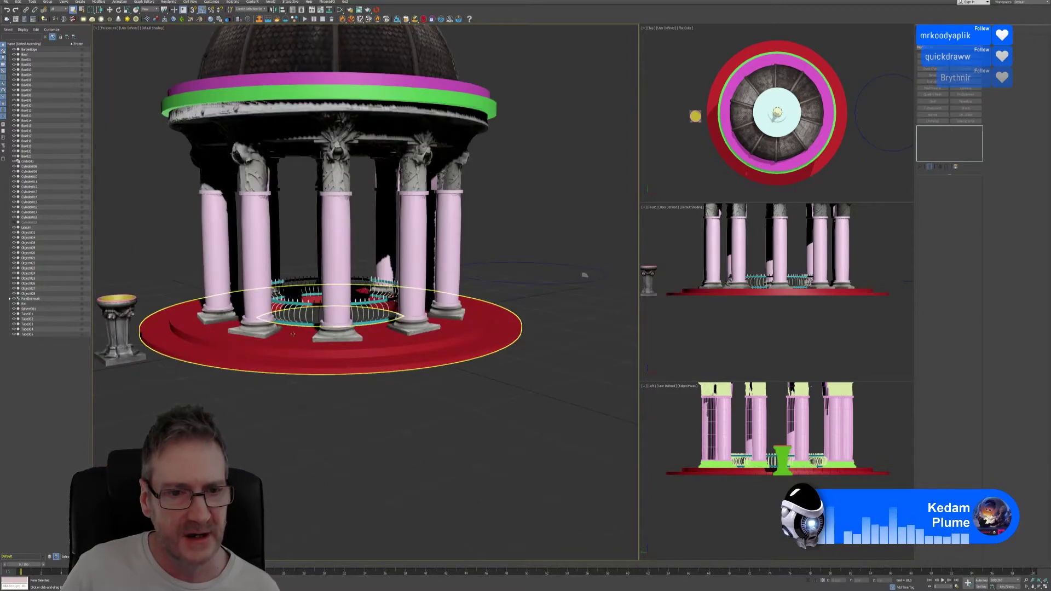
{"action": "scroll", "coordinate": [293, 333], "scroll_direction": "up", "scroll_amount": 3}
{"action": "left_click", "coordinate": [320, 327]}
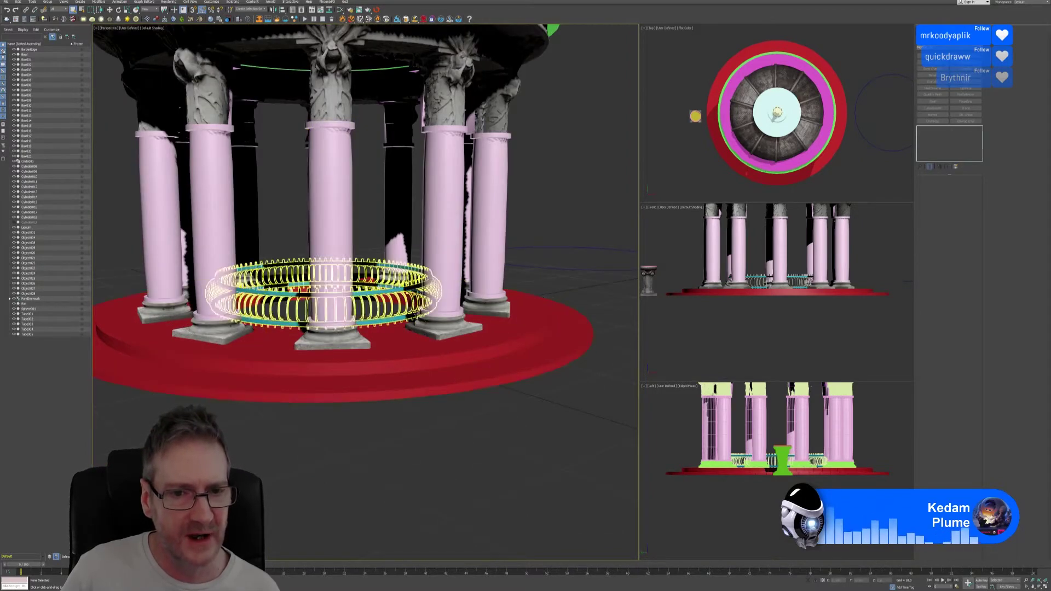
{"action": "left_click", "coordinate": [209, 268]}
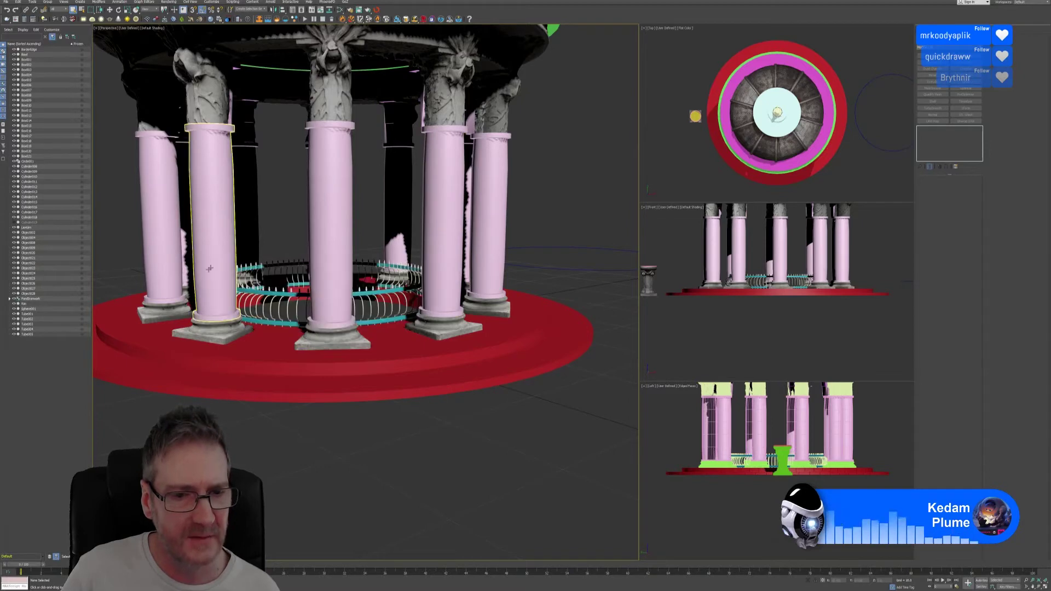
{"action": "left_click", "coordinate": [331, 308]}
{"action": "left_click", "coordinate": [439, 378]}
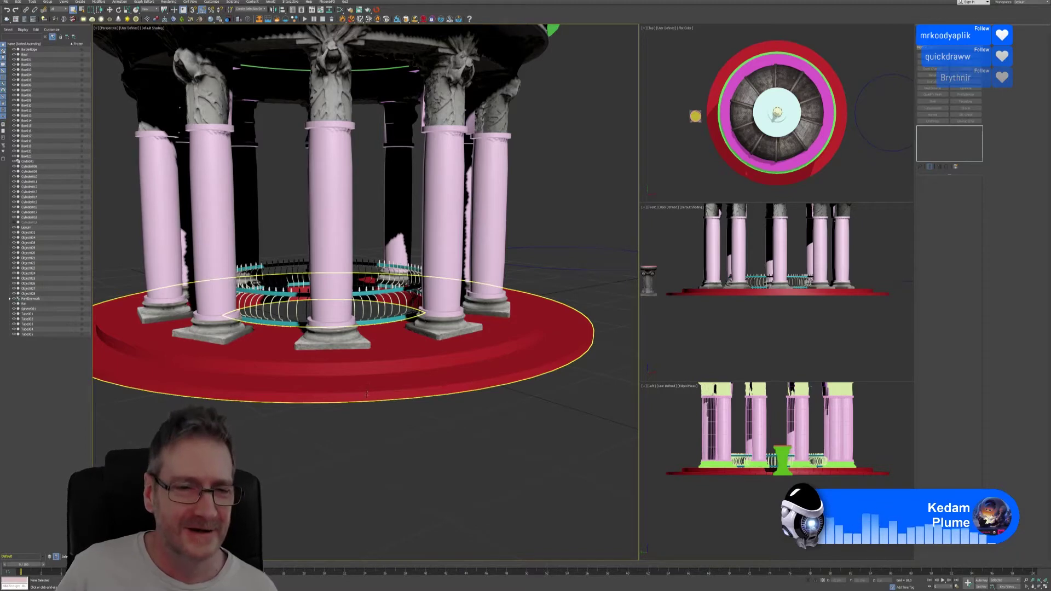
Reframe the view and select the red base Cylinder009.
{"action": "scroll", "coordinate": [367, 394], "scroll_direction": "down", "scroll_amount": 4}
{"action": "middle_click_drag", "start_coordinate": [415, 430], "coordinate": [425, 429]}
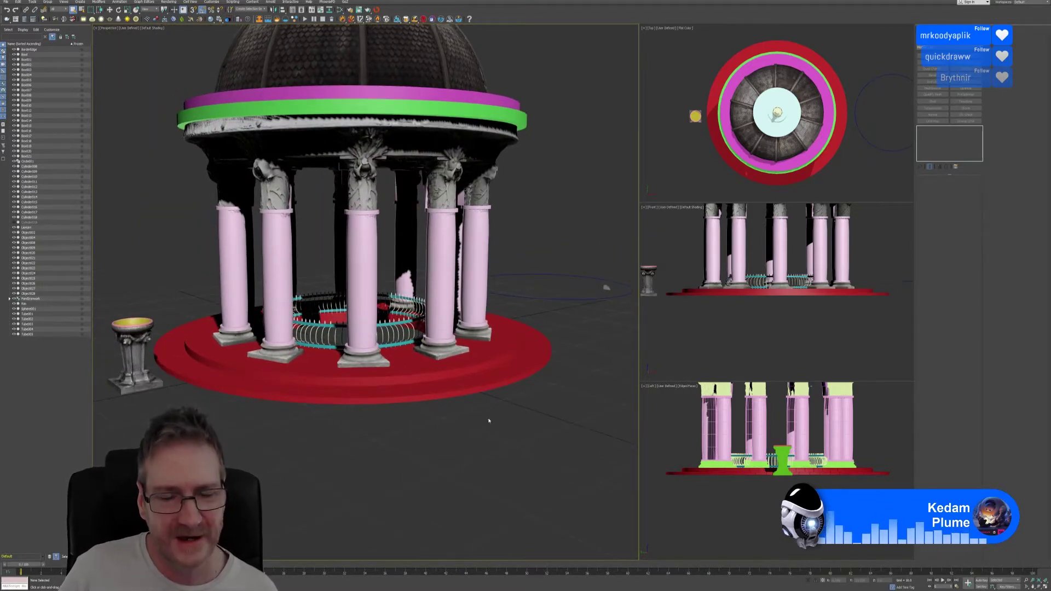
{"action": "middle_click_drag", "start_coordinate": [489, 421], "coordinate": [465, 431]}
{"action": "scroll", "coordinate": [469, 434], "scroll_direction": "down", "scroll_amount": 5}
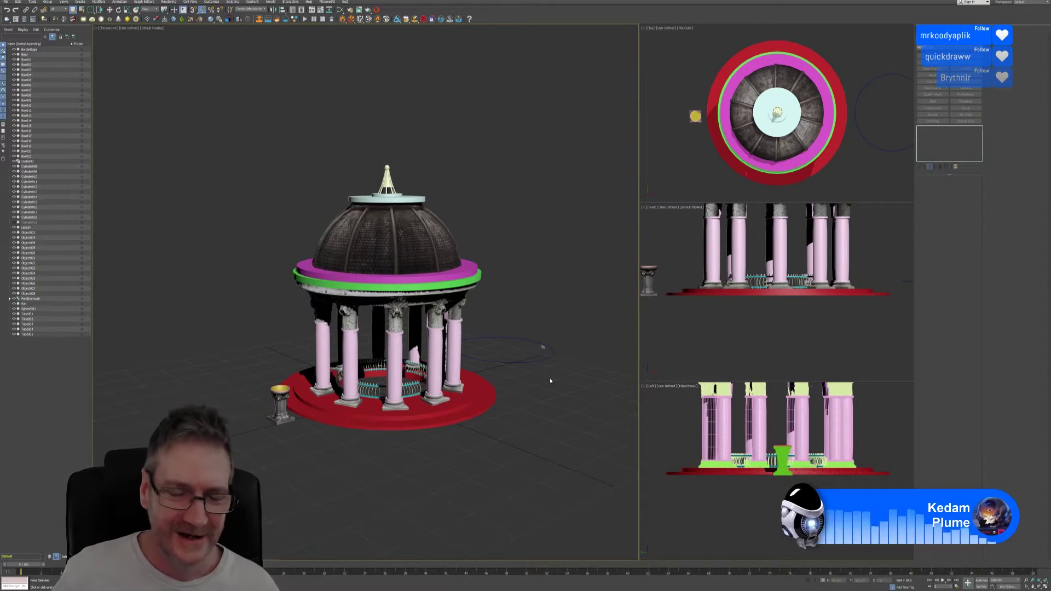
{"action": "scroll", "coordinate": [498, 314], "scroll_direction": "up", "scroll_amount": 1}
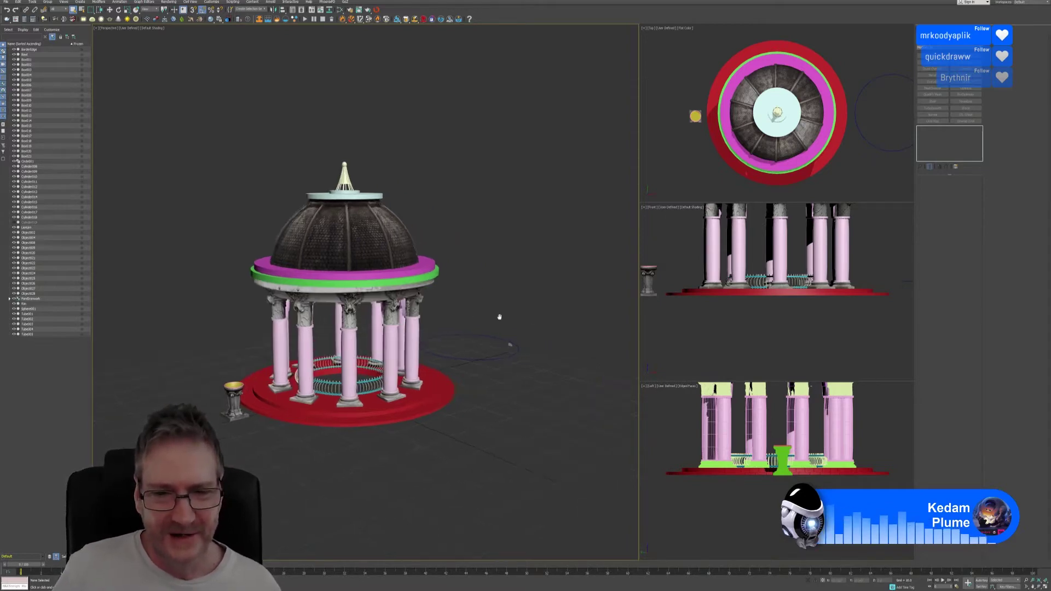
{"action": "scroll", "coordinate": [515, 345], "scroll_direction": "up", "scroll_amount": 4}
{"action": "scroll", "coordinate": [517, 345], "scroll_direction": "up", "scroll_amount": 5}
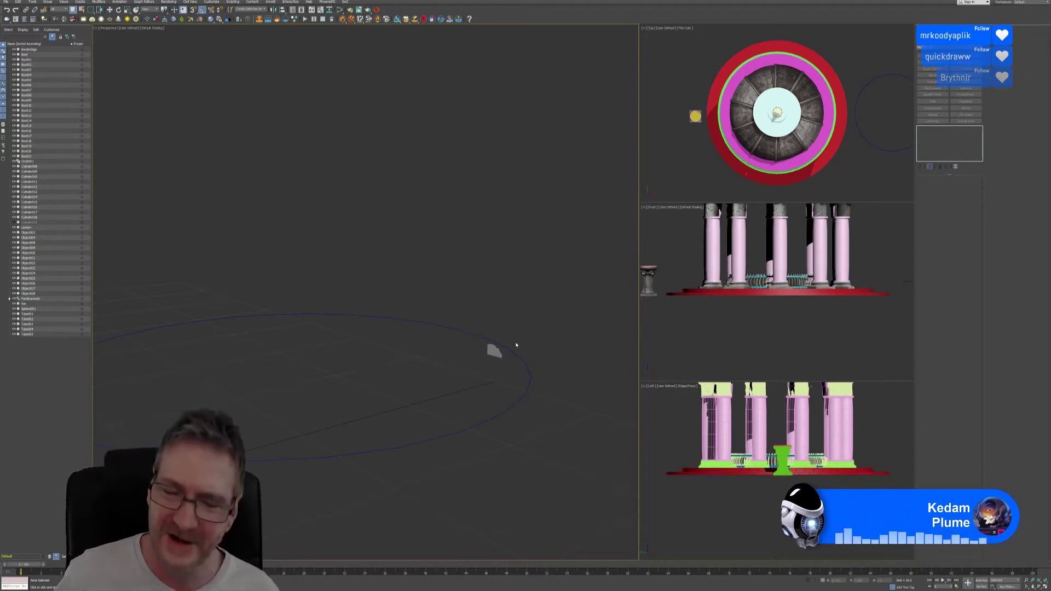
{"action": "middle_click_drag", "start_coordinate": [462, 343], "coordinate": [408, 332], "text": "alt"}
{"action": "scroll", "coordinate": [354, 361], "scroll_direction": "down", "scroll_amount": 5}
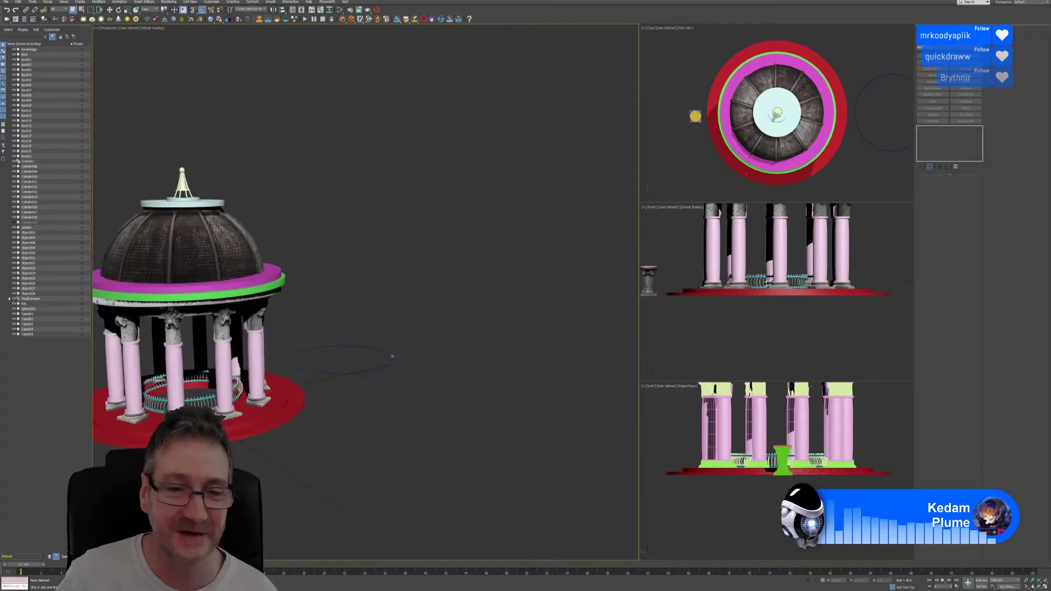
{"action": "middle_click_drag", "start_coordinate": [326, 286], "coordinate": [396, 276]}
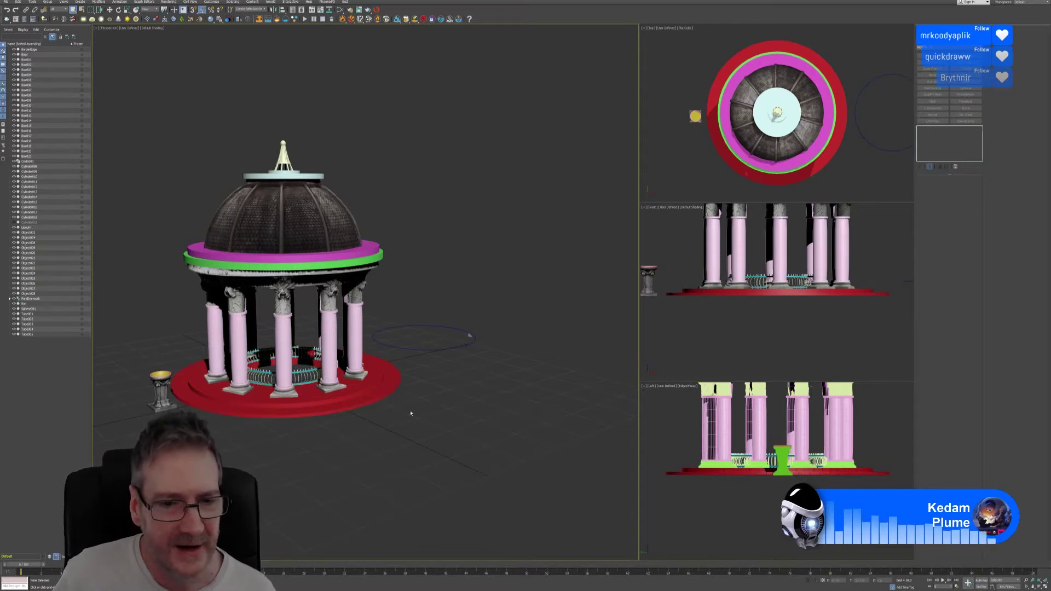
{"action": "left_click", "coordinate": [351, 399]}
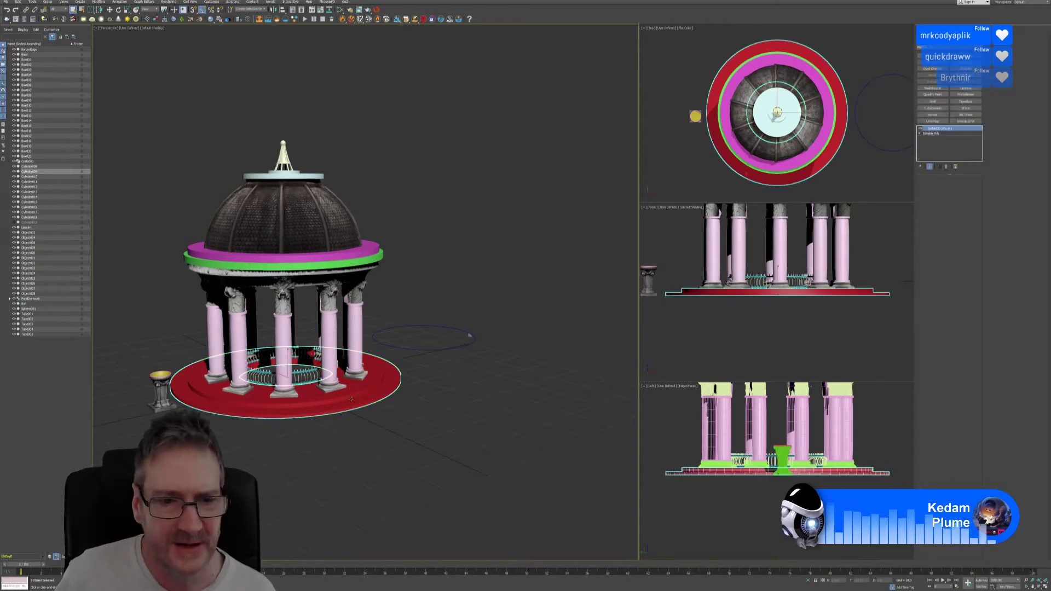
Isolate the red base and maximize the Top view.
{"action": "left_click", "coordinate": [809, 581]}
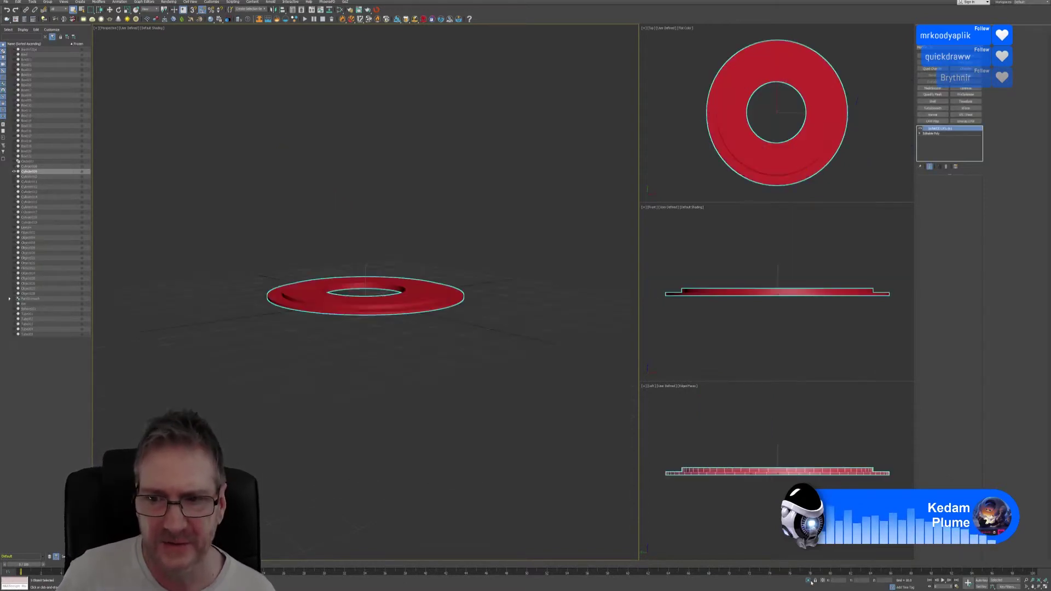
{"action": "right_click", "coordinate": [869, 172]}
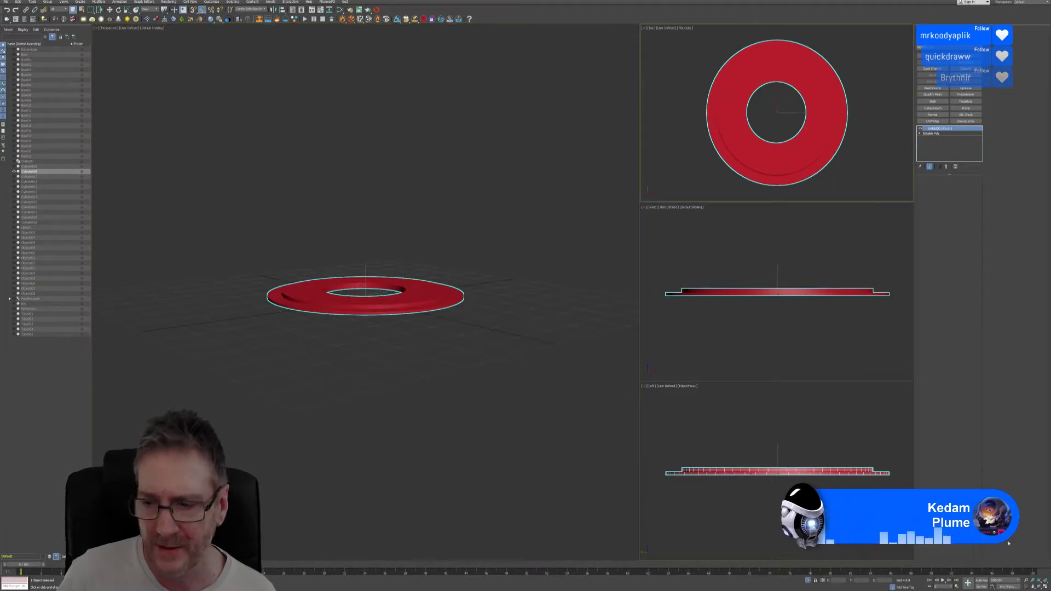
{"action": "left_click", "coordinate": [1043, 586]}
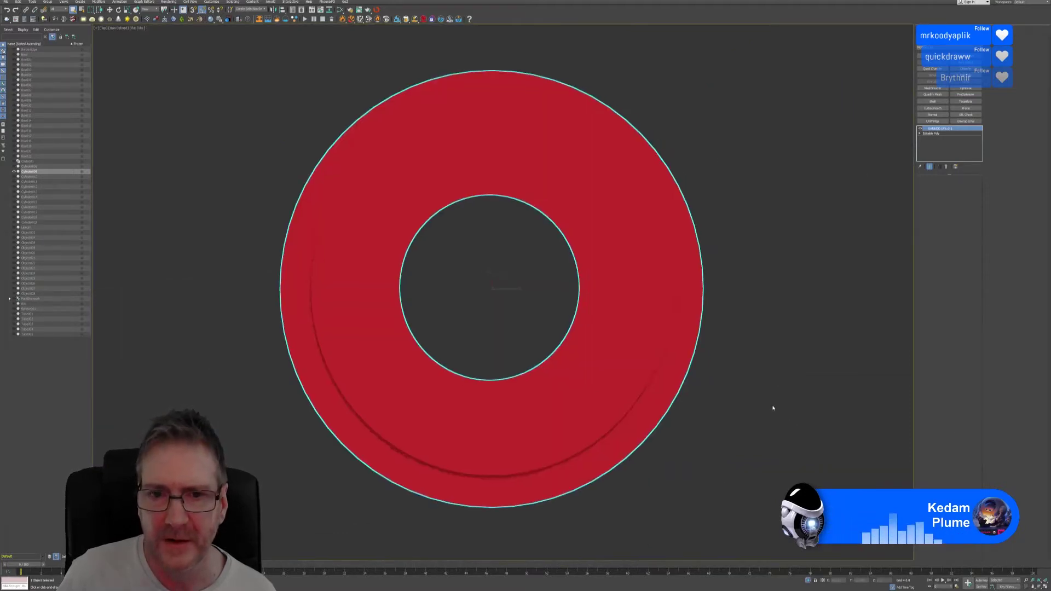
{"action": "scroll", "coordinate": [783, 399], "scroll_direction": "down", "scroll_amount": 2}
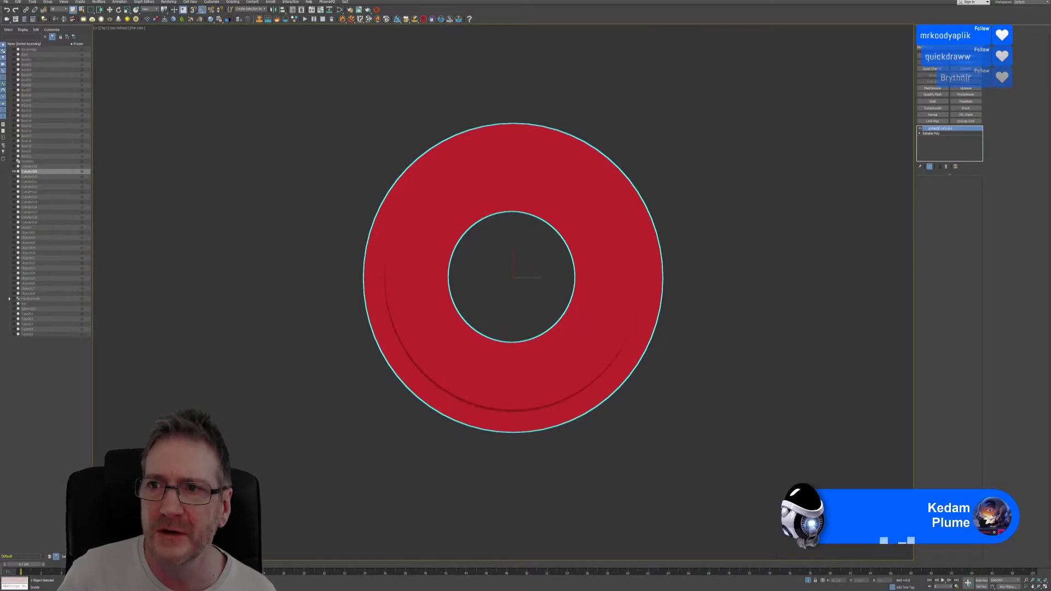
Draw a circle spline matching the base's inner hole.
{"action": "left_click", "coordinate": [922, 47]}
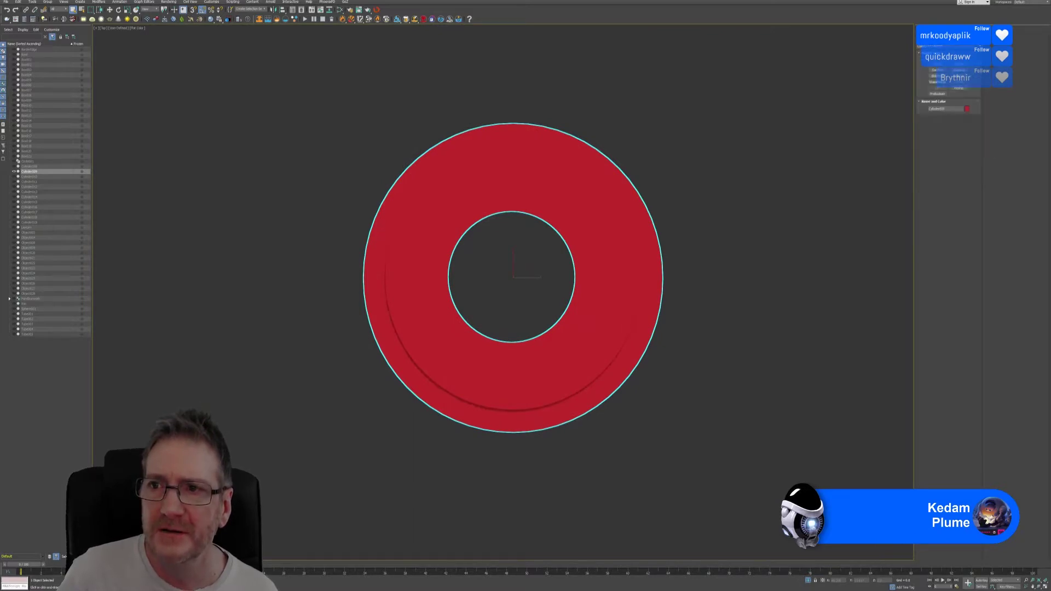
{"action": "left_click", "coordinate": [929, 52]}
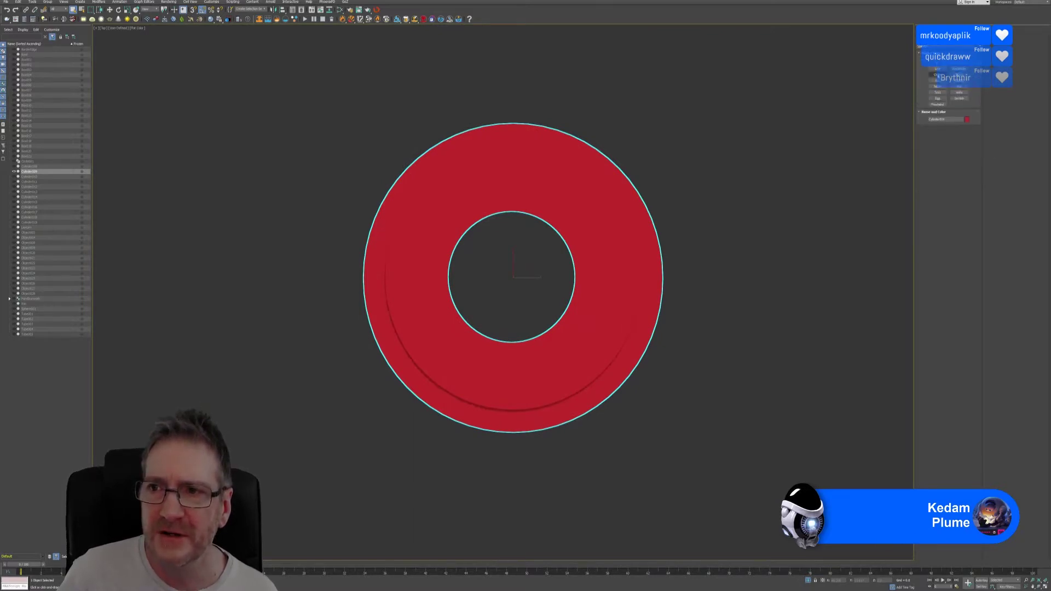
{"action": "left_click", "coordinate": [937, 74]}
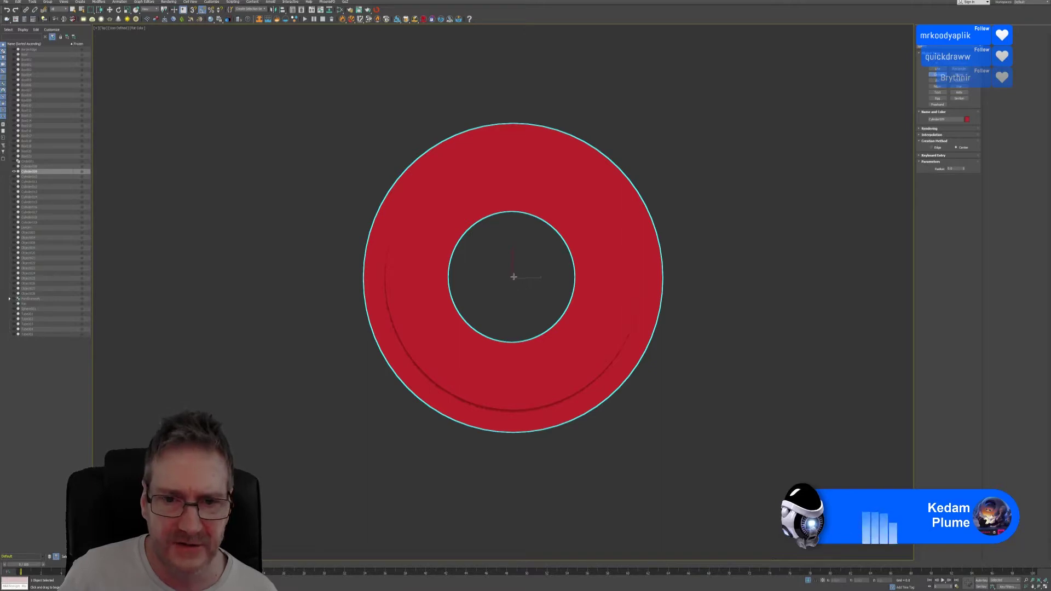
{"action": "left_click_drag", "start_coordinate": [514, 277], "coordinate": [527, 340]}
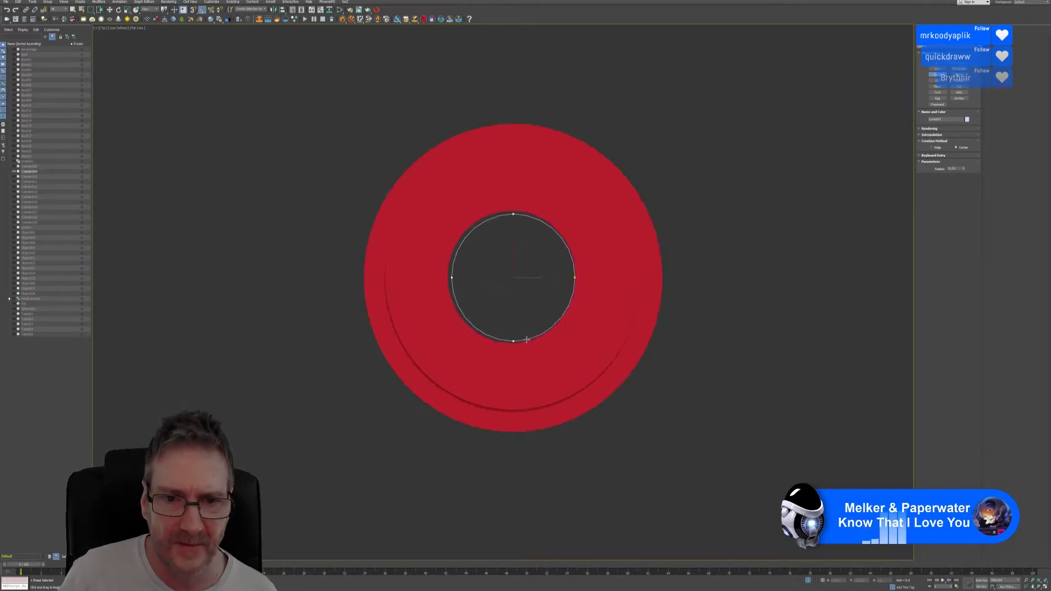
{"action": "right_click", "coordinate": [527, 340]}
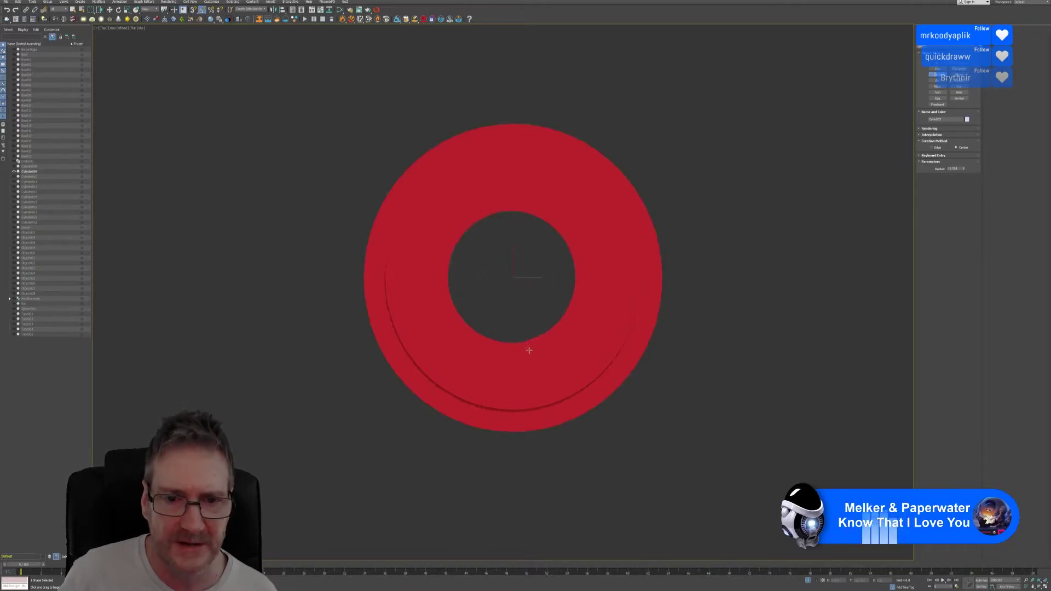
{"action": "left_click", "coordinate": [110, 10]}
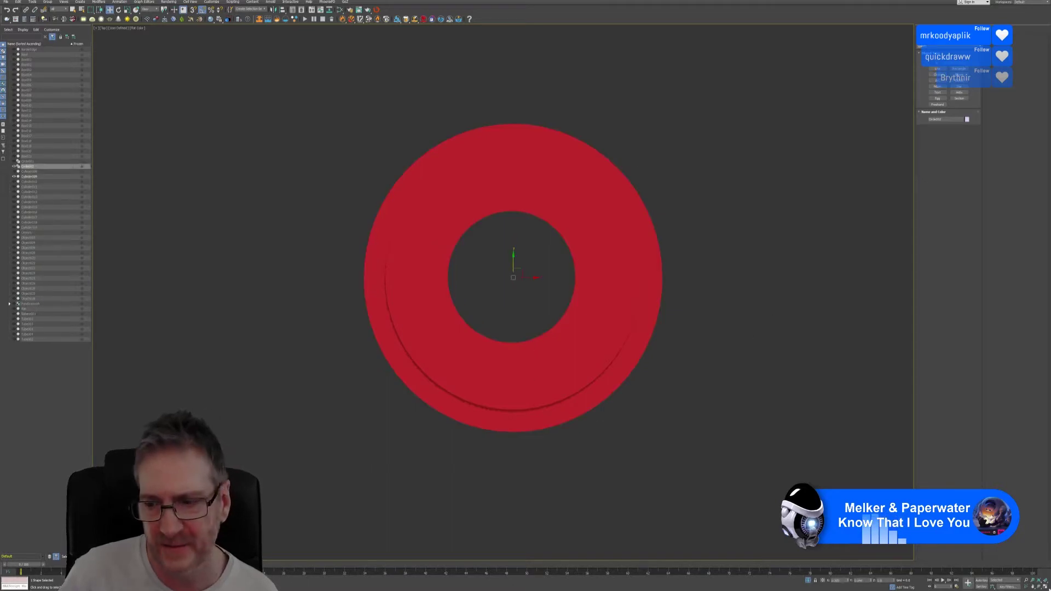
Select the circle spline in the four-view layout and maximize the Top view.
{"action": "key", "text": "alt+w"}
{"action": "middle_click", "coordinate": [816, 438]}
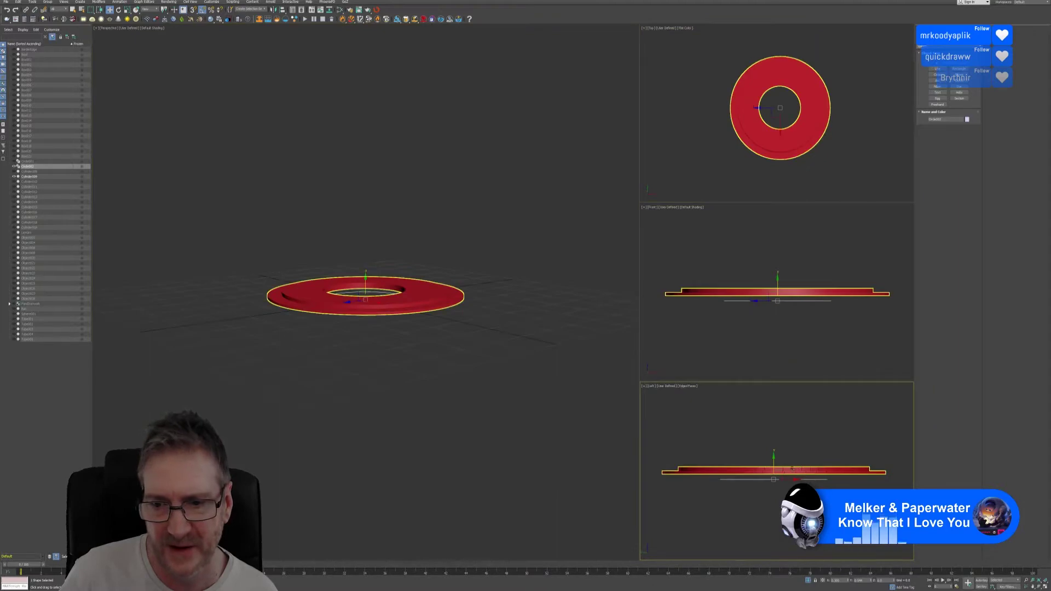
{"action": "left_click", "coordinate": [774, 463]}
{"action": "left_click", "coordinate": [773, 463]}
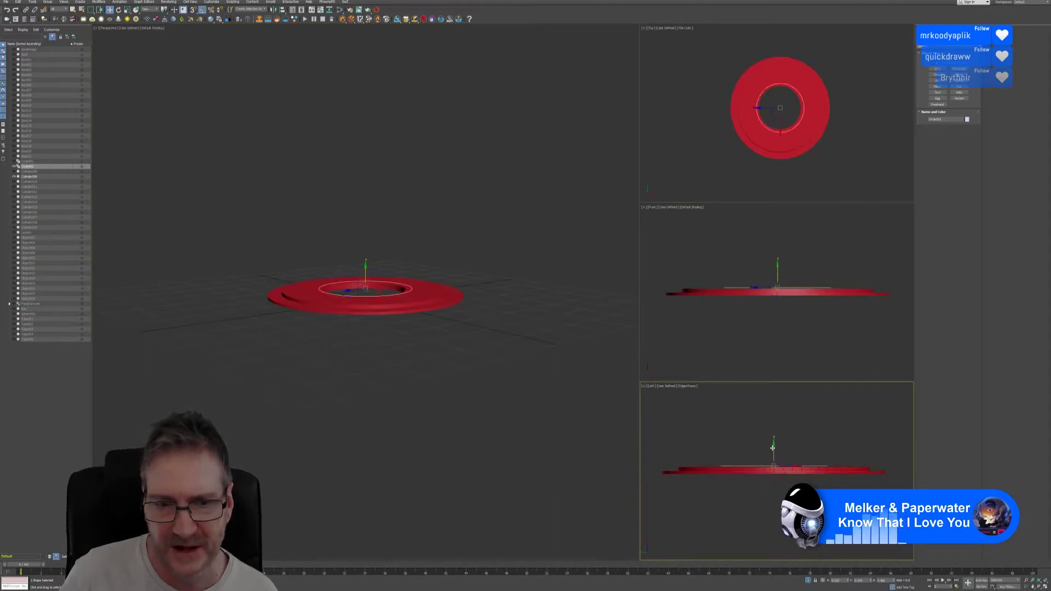
{"action": "middle_click", "coordinate": [858, 164]}
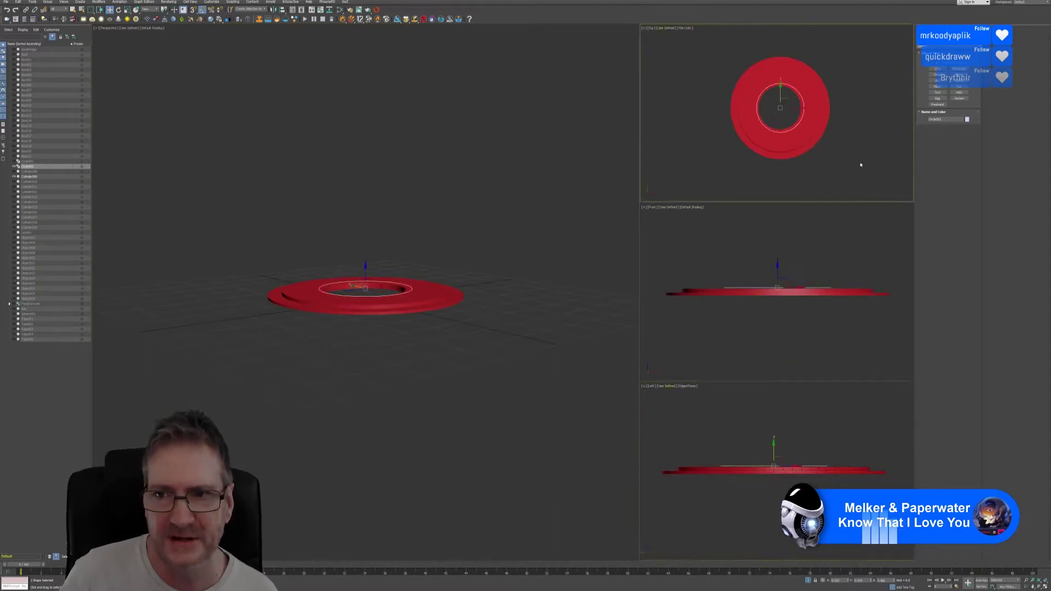
{"action": "left_click", "coordinate": [1039, 585]}
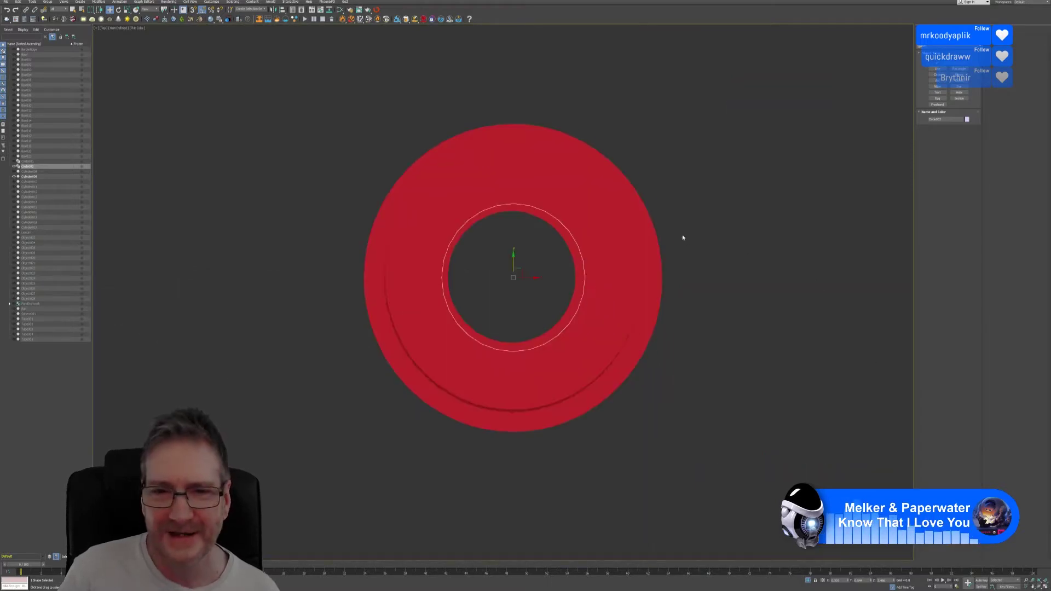
Nudge and scale the circle spline to fit the edge of the base's hole.
{"action": "middle_click_drag", "start_coordinate": [683, 238], "coordinate": [696, 237]}
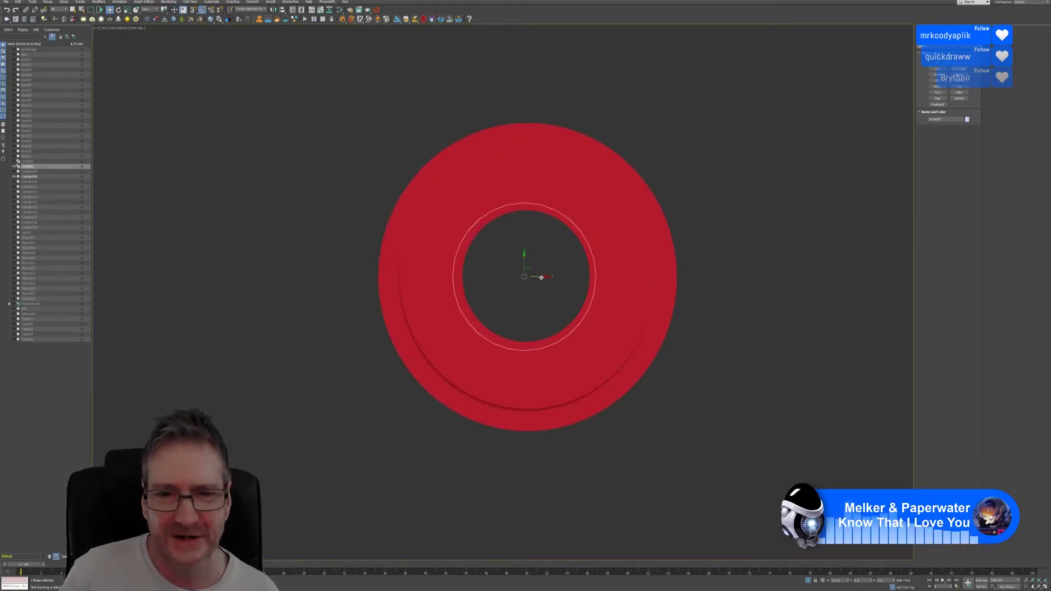
{"action": "left_click_drag", "start_coordinate": [541, 277], "coordinate": [542, 277]}
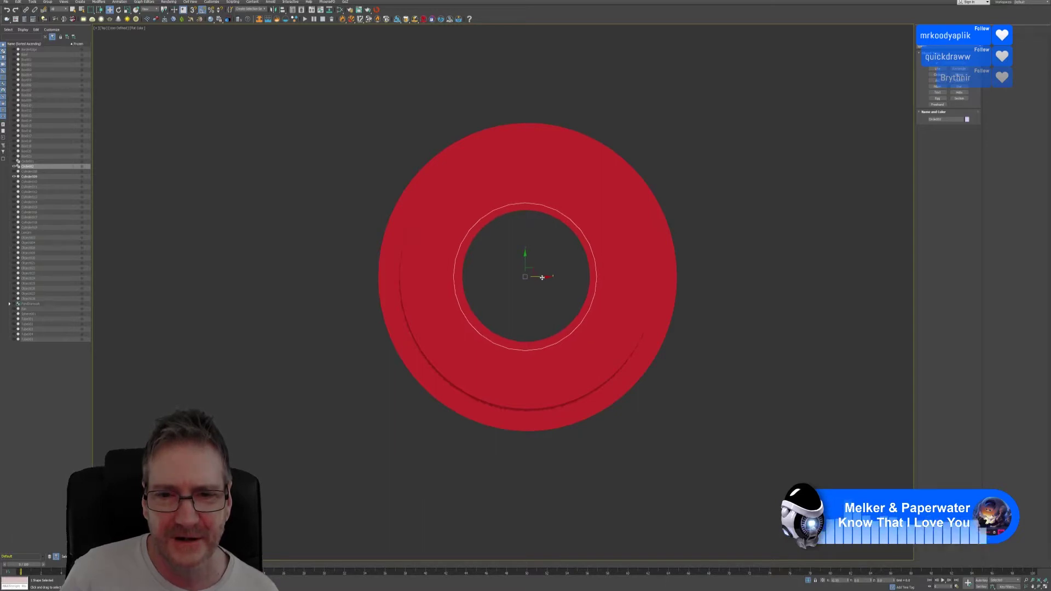
{"action": "left_click_drag", "start_coordinate": [525, 261], "coordinate": [526, 258]}
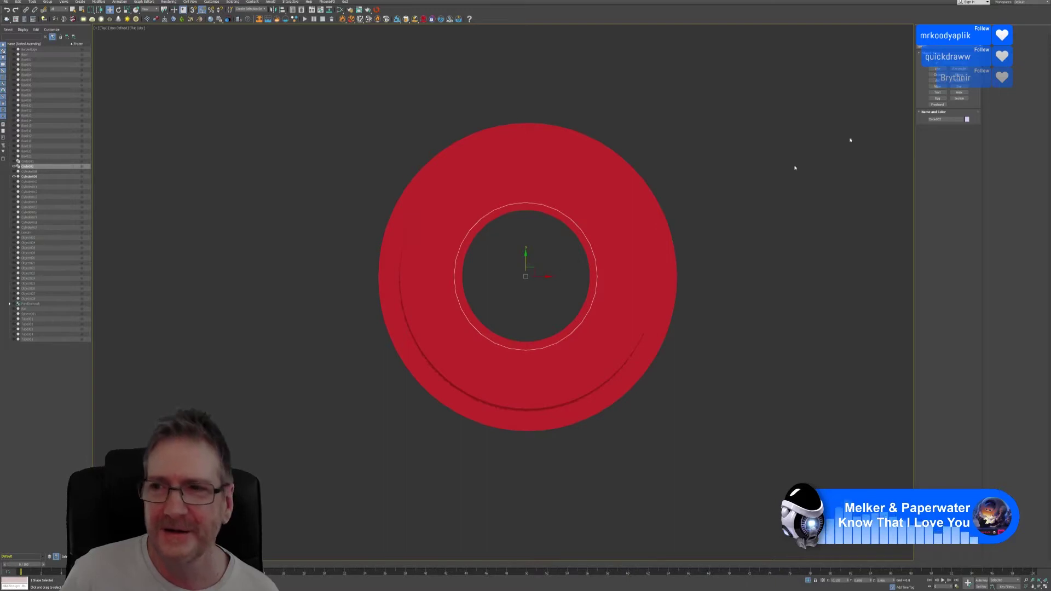
{"action": "left_click", "coordinate": [929, 47]}
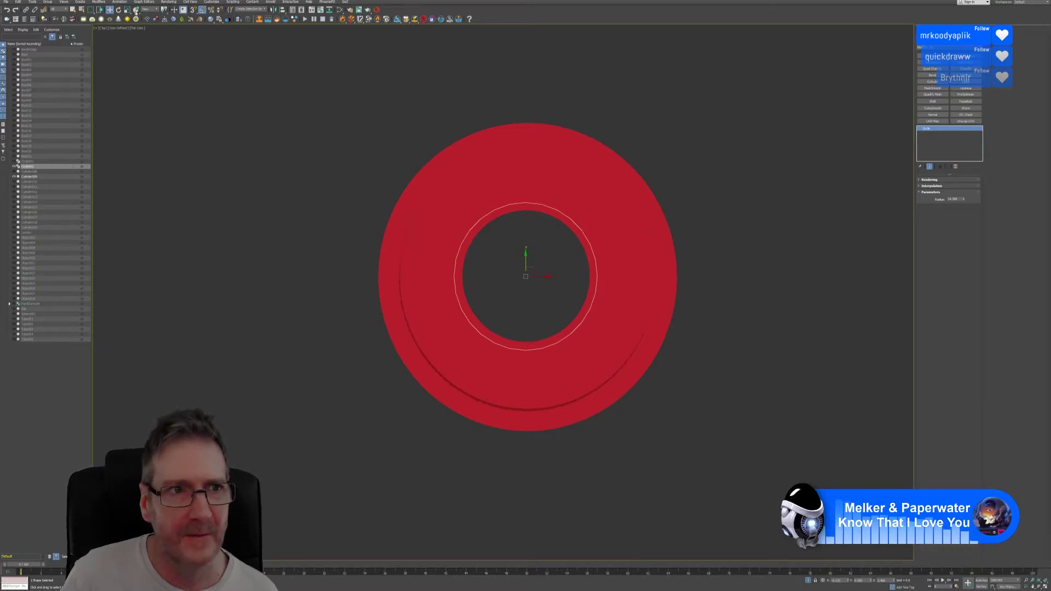
{"action": "key", "text": "r"}
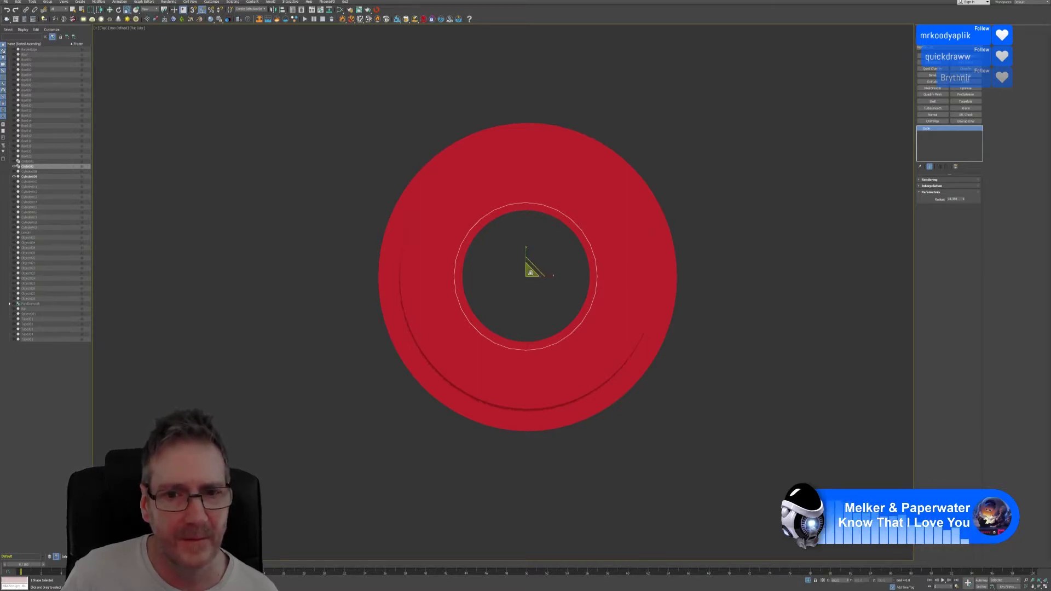
{"action": "left_click_drag", "start_coordinate": [529, 273], "coordinate": [526, 275]}
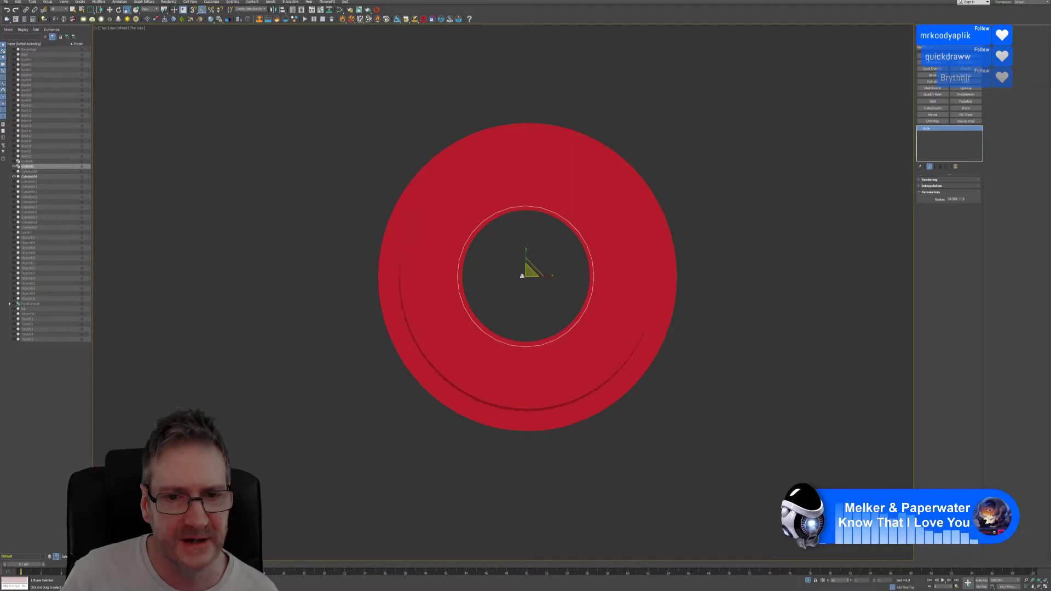
{"action": "left_click_drag", "start_coordinate": [522, 275], "coordinate": [521, 276]}
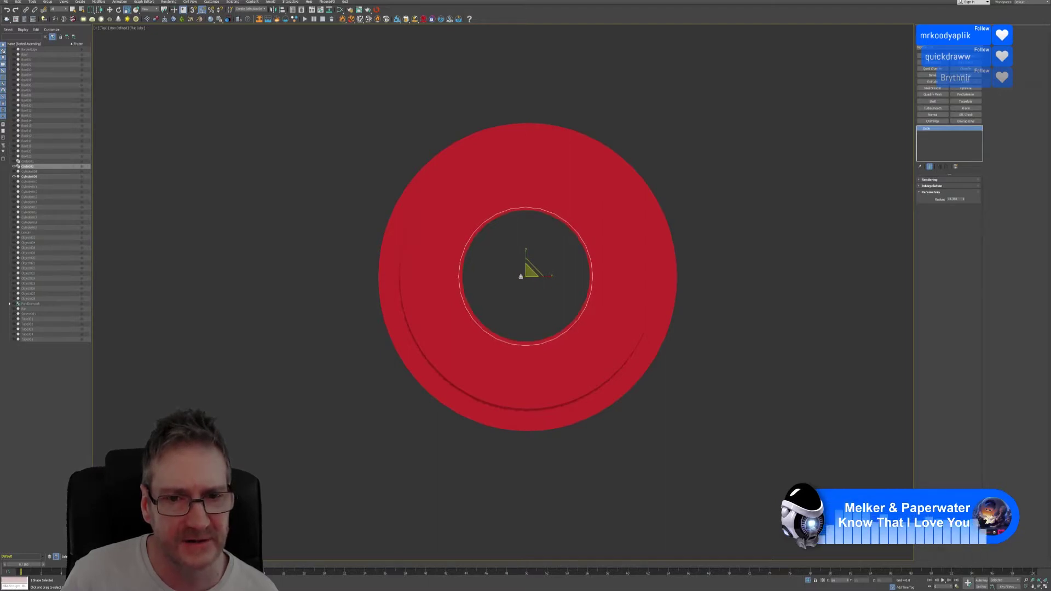
{"action": "left_click_drag", "start_coordinate": [519, 277], "coordinate": [518, 277]}
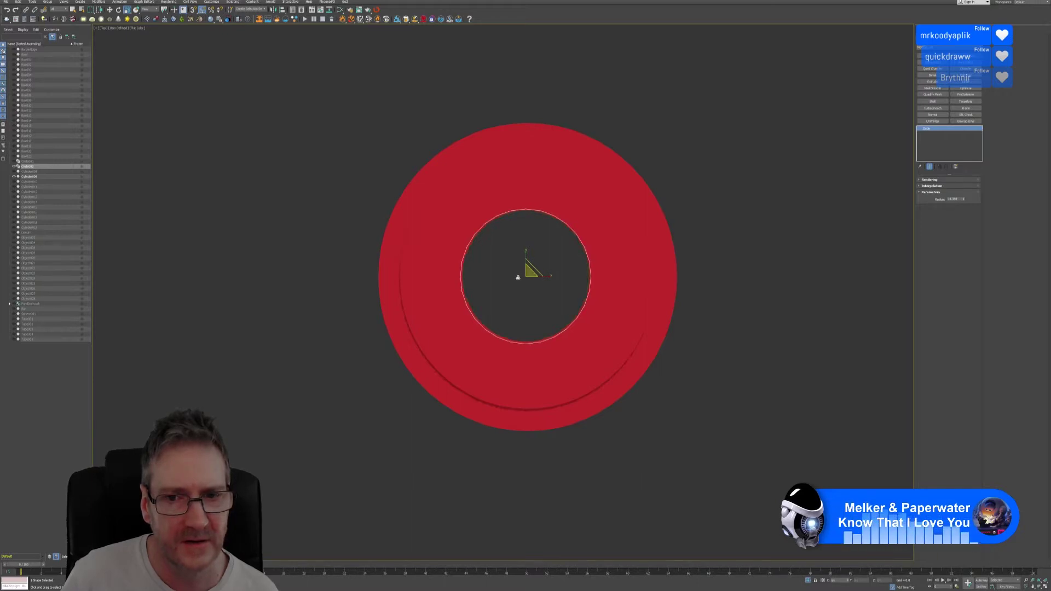
{"action": "left_click_drag", "start_coordinate": [517, 278], "coordinate": [520, 277]}
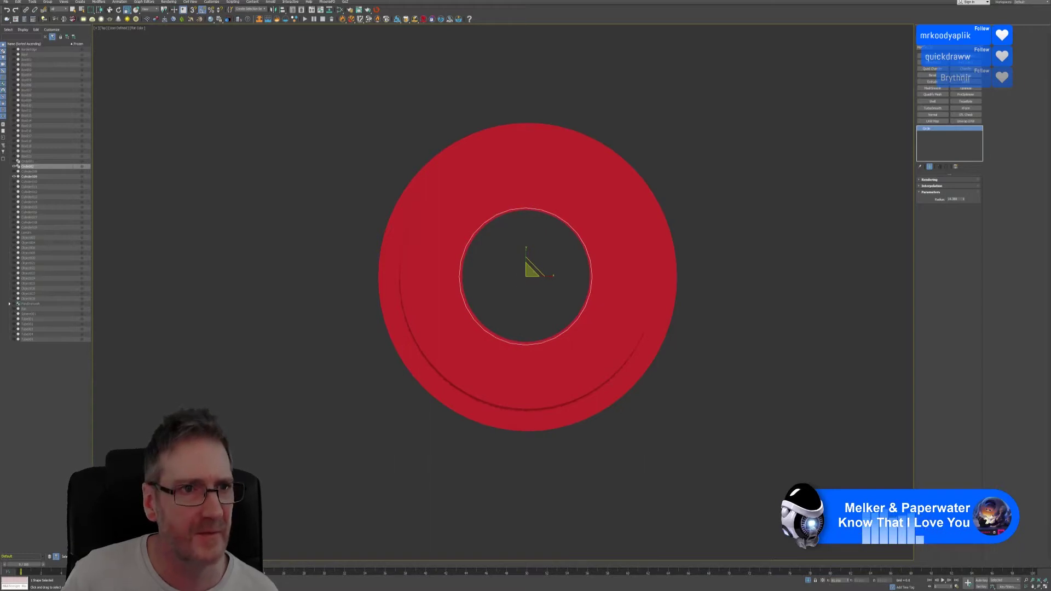
Move the circle spline out to the right of the base.
{"action": "left_click", "coordinate": [109, 9]}
{"action": "middle_click_drag", "start_coordinate": [314, 167], "coordinate": [288, 164]}
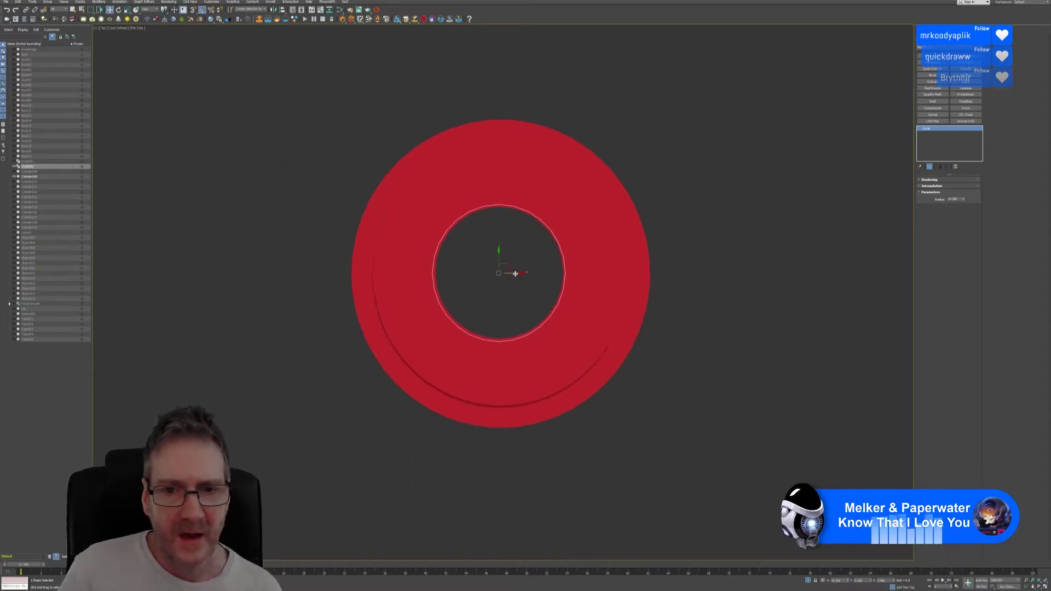
{"action": "left_click_drag", "start_coordinate": [511, 271], "coordinate": [883, 273]}
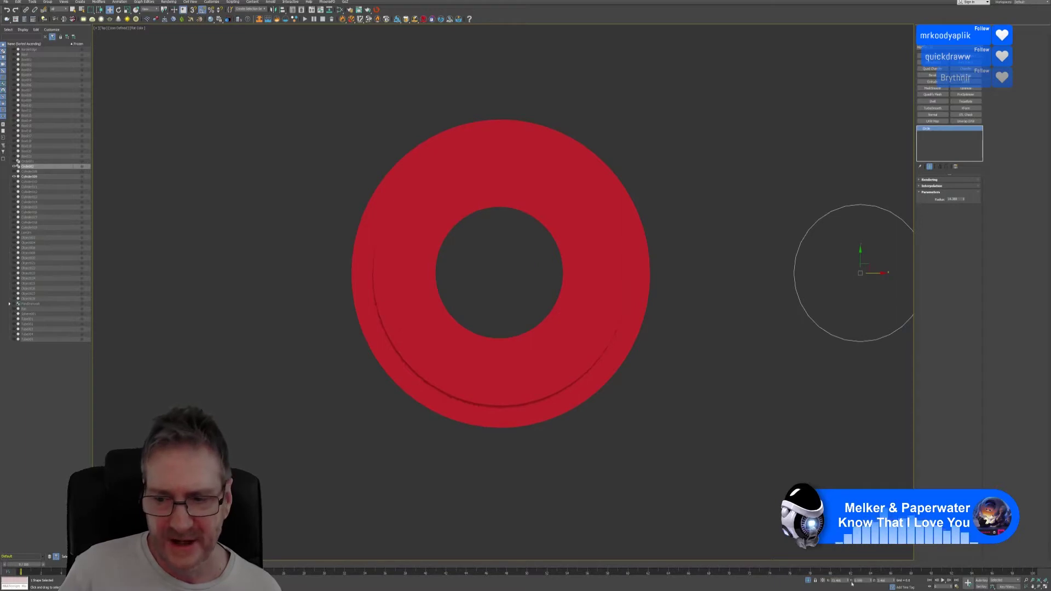
Exit isolation, restore the four viewports and move the circle away from the gazebo.
{"action": "left_click", "coordinate": [808, 580]}
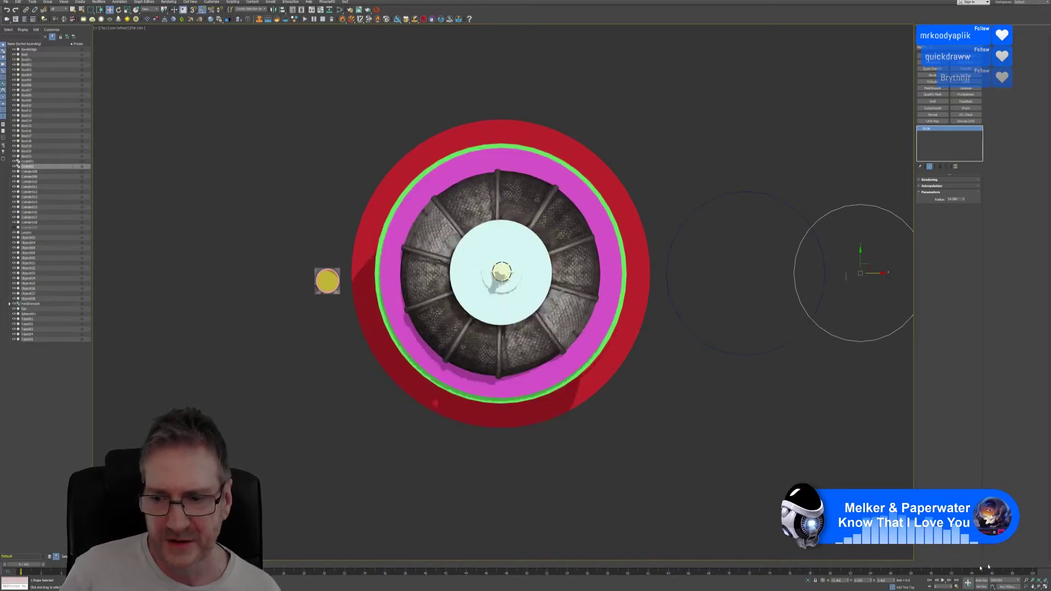
{"action": "left_click", "coordinate": [1044, 587]}
{"action": "middle_click_drag", "start_coordinate": [592, 413], "coordinate": [394, 394], "text": "alt"}
{"action": "scroll", "coordinate": [482, 346], "scroll_direction": "up", "scroll_amount": 3}
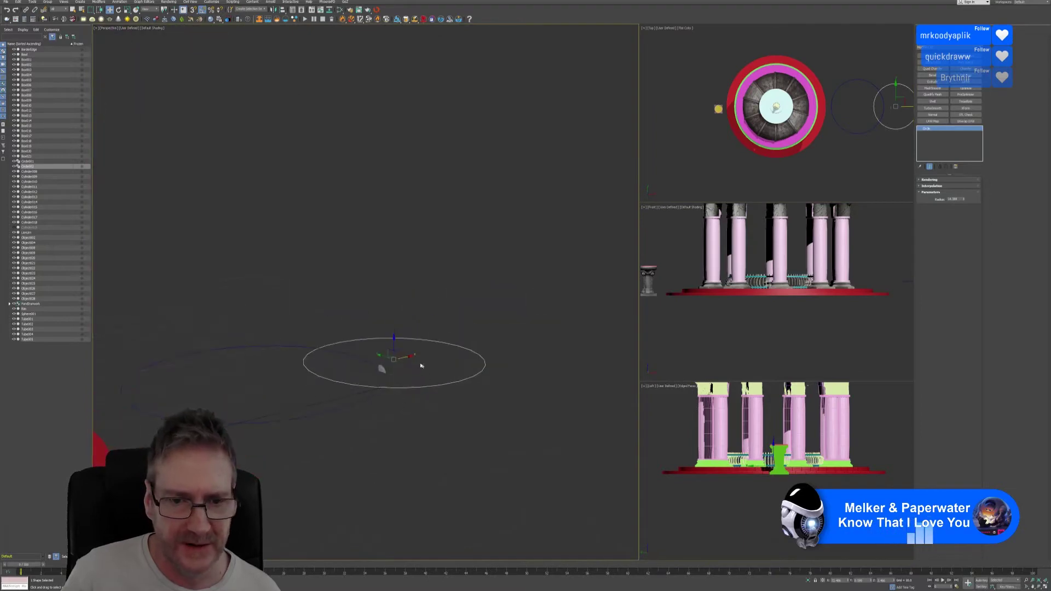
{"action": "left_click_drag", "start_coordinate": [407, 361], "coordinate": [476, 330]}
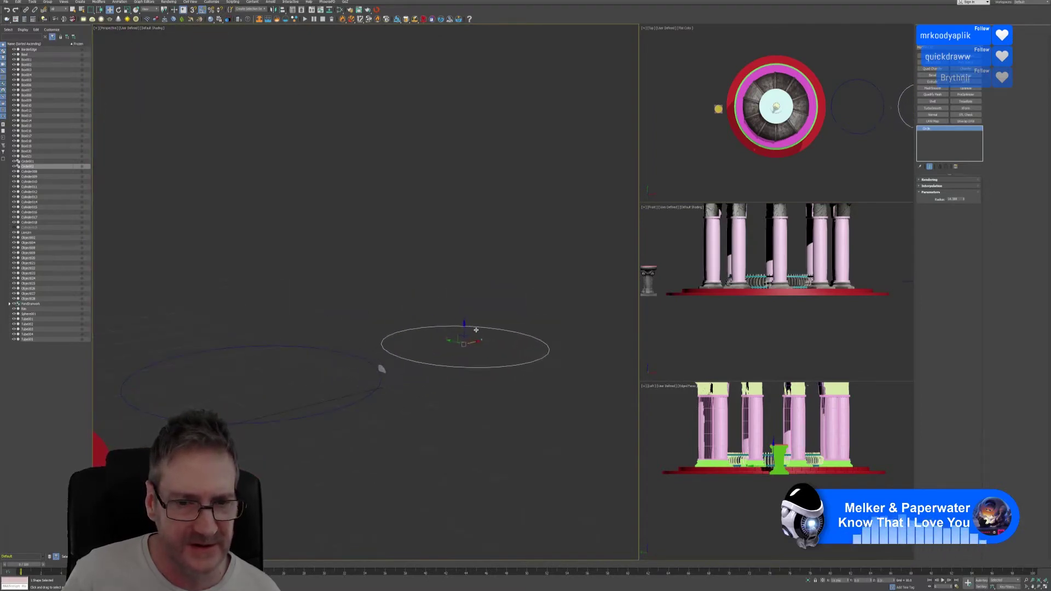
Place the small fence piece onto the circle spline's edge.
{"action": "left_click", "coordinate": [381, 369]}
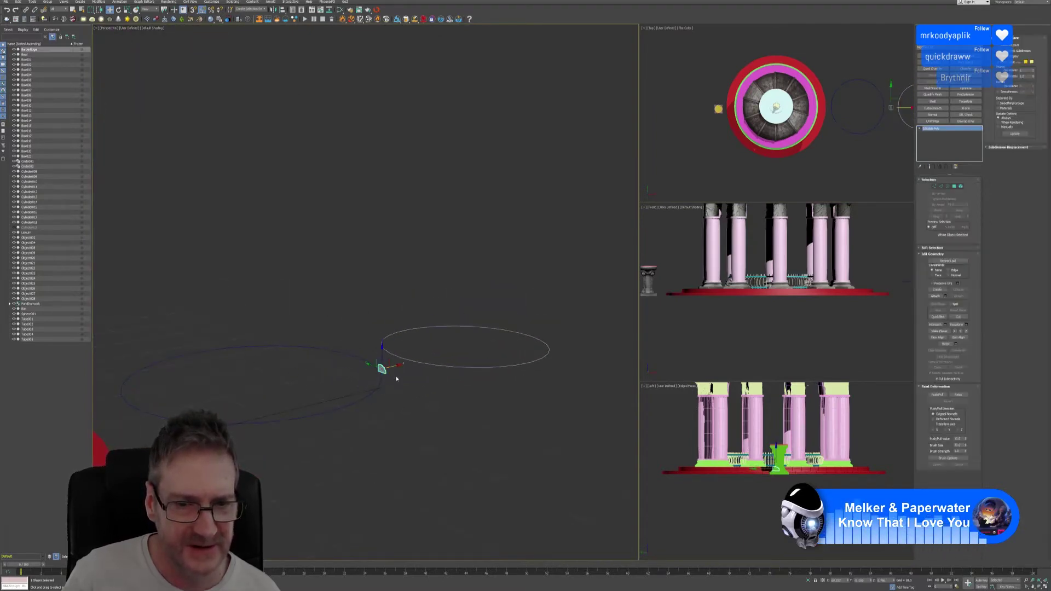
{"action": "left_click_drag", "start_coordinate": [393, 365], "coordinate": [418, 359]}
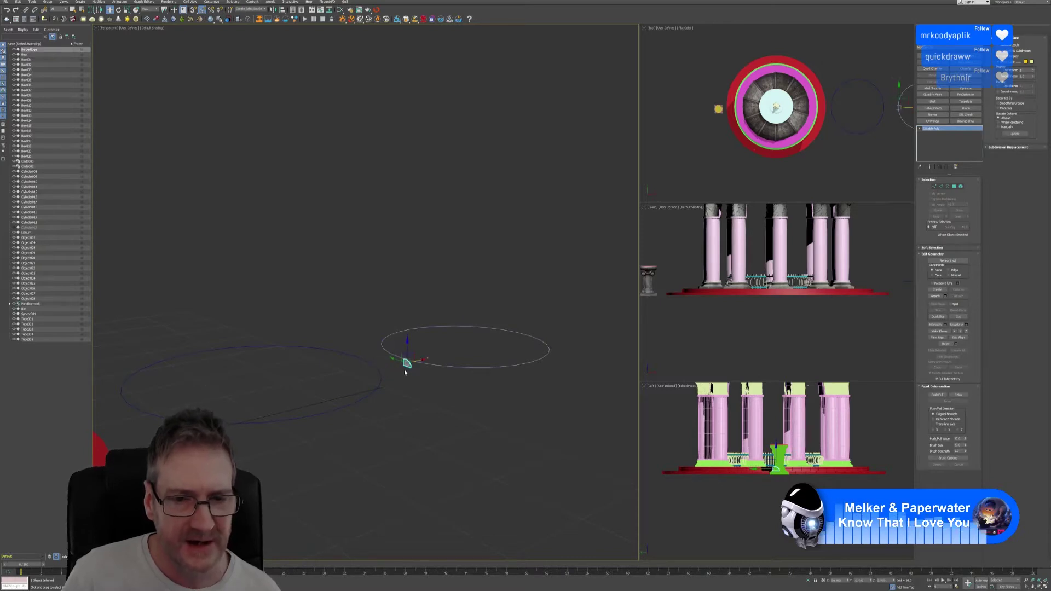
{"action": "scroll", "coordinate": [405, 373], "scroll_direction": "up", "scroll_amount": 2}
{"action": "scroll", "coordinate": [405, 373], "scroll_direction": "up", "scroll_amount": 2}
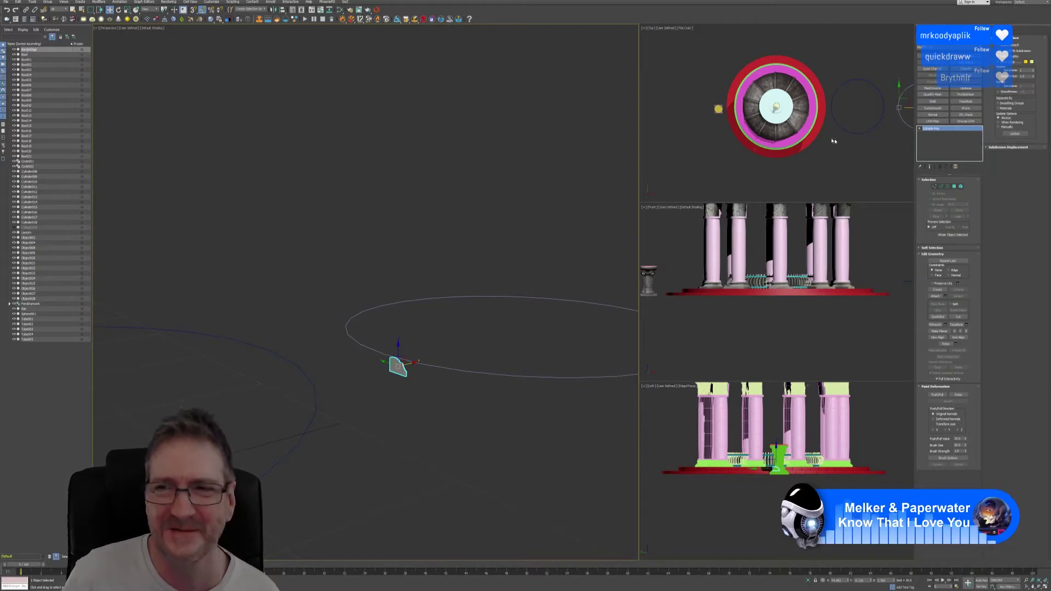
{"action": "middle_click_drag", "start_coordinate": [832, 141], "coordinate": [775, 165]}
{"action": "scroll", "coordinate": [796, 142], "scroll_direction": "up", "scroll_amount": 4}
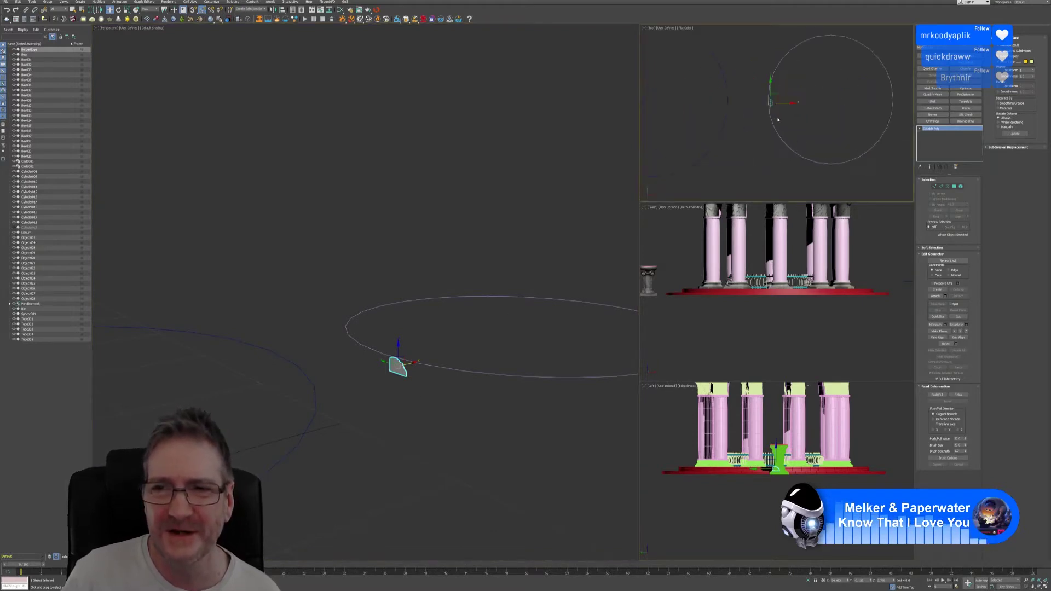
{"action": "scroll", "coordinate": [400, 375], "scroll_direction": "up", "scroll_amount": 3}
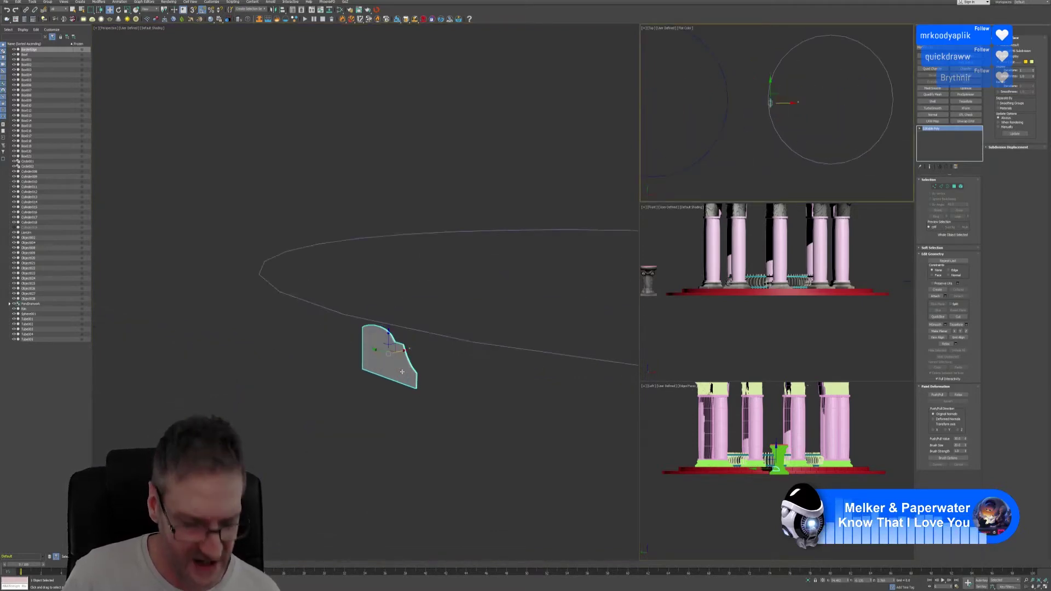
{"action": "middle_click_drag", "start_coordinate": [422, 382], "coordinate": [448, 408], "text": "alt"}
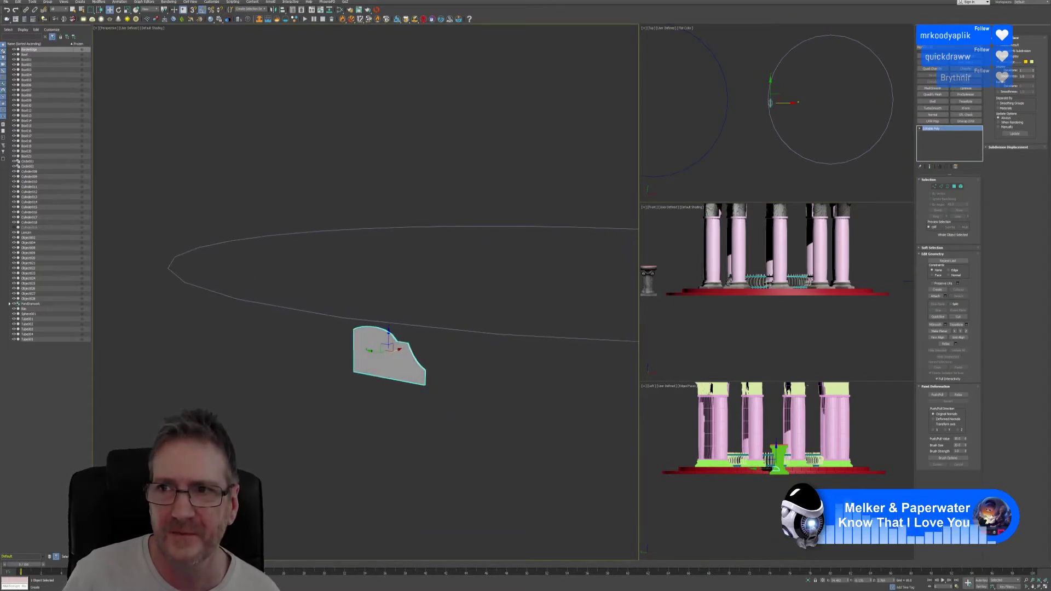
{"action": "left_click", "coordinate": [923, 44]}
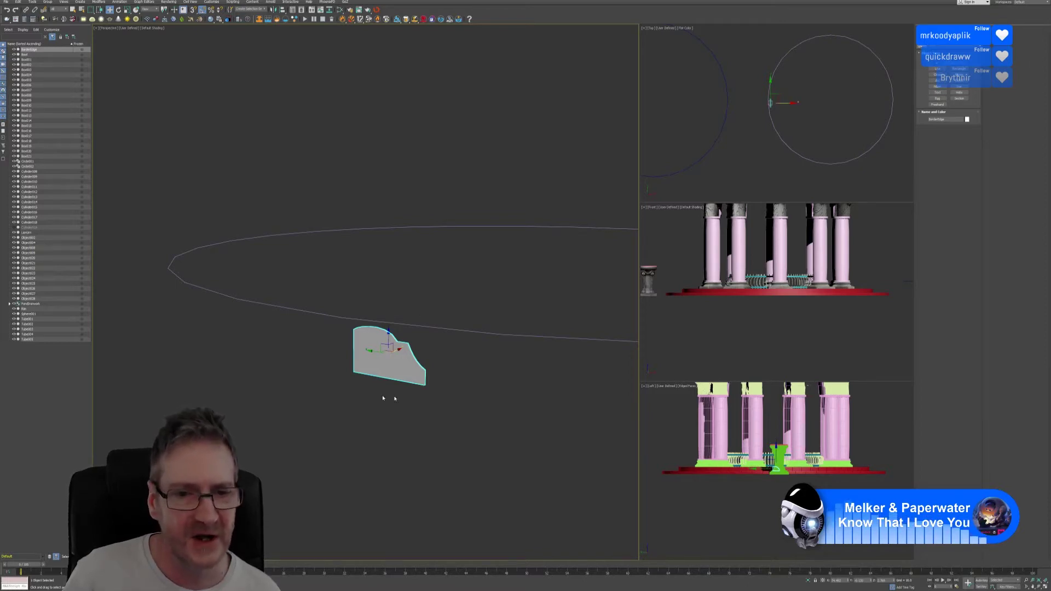
{"action": "mouse_move", "coordinate": [435, 371]}
{"action": "middle_mouse_down", "text": "alt"}
{"action": "mouse_move", "coordinate": [405, 370]}
{"action": "mouse_move", "coordinate": [431, 371]}
{"action": "middle_mouse_up", "text": "alt"}
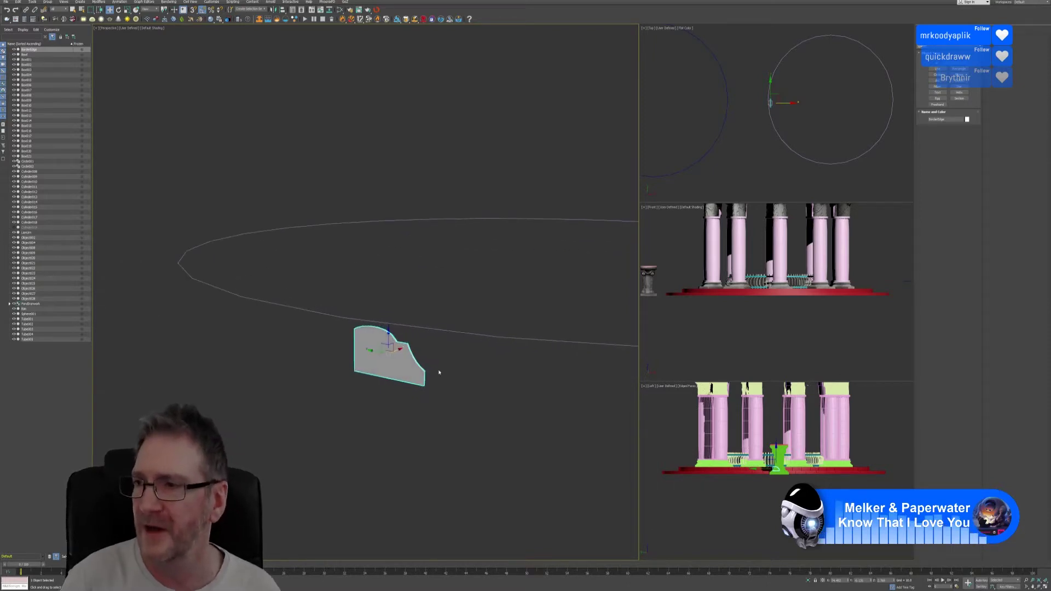
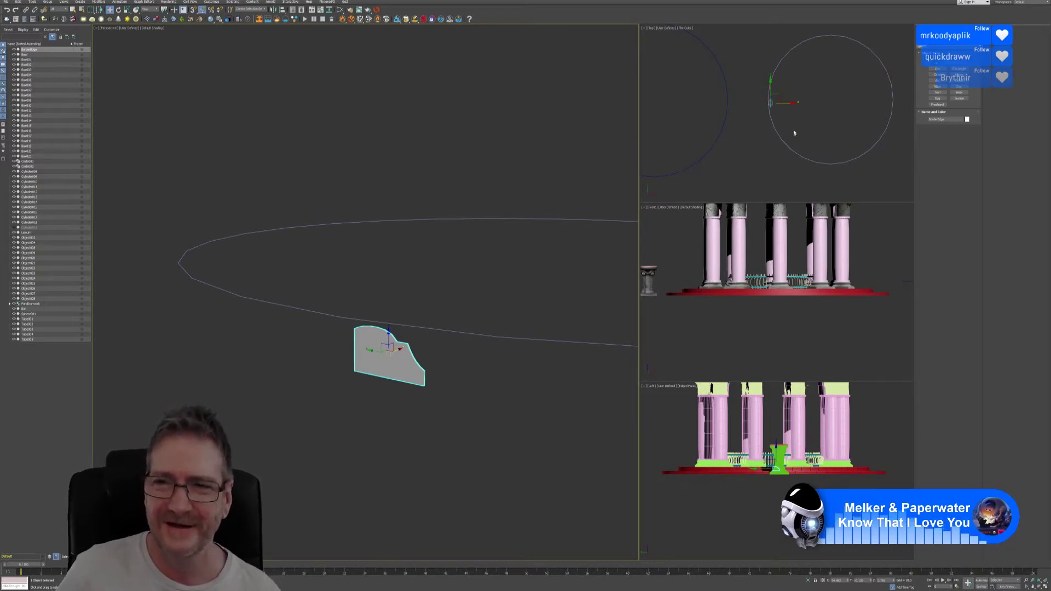
In the maximized Top view, rotate the profile shape -90° flat and shift it slightly left onto the circle's edge.
{"action": "middle_click_drag", "start_coordinate": [794, 133], "coordinate": [800, 136]}
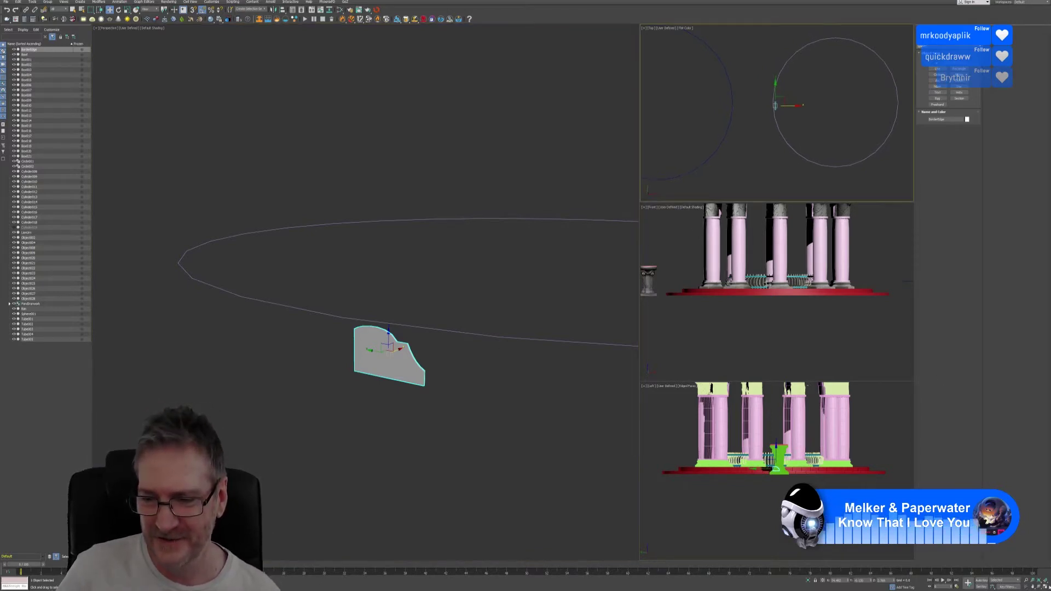
{"action": "left_click", "coordinate": [1044, 587]}
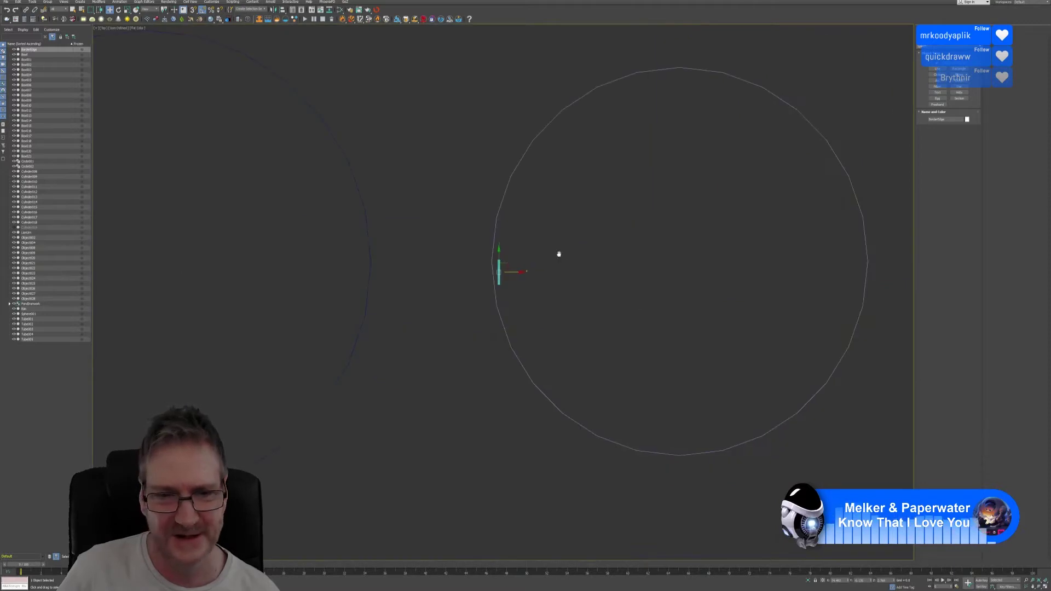
{"action": "middle_click_drag", "start_coordinate": [559, 254], "coordinate": [561, 269]}
{"action": "scroll", "coordinate": [559, 269], "scroll_direction": "up", "scroll_amount": 2}
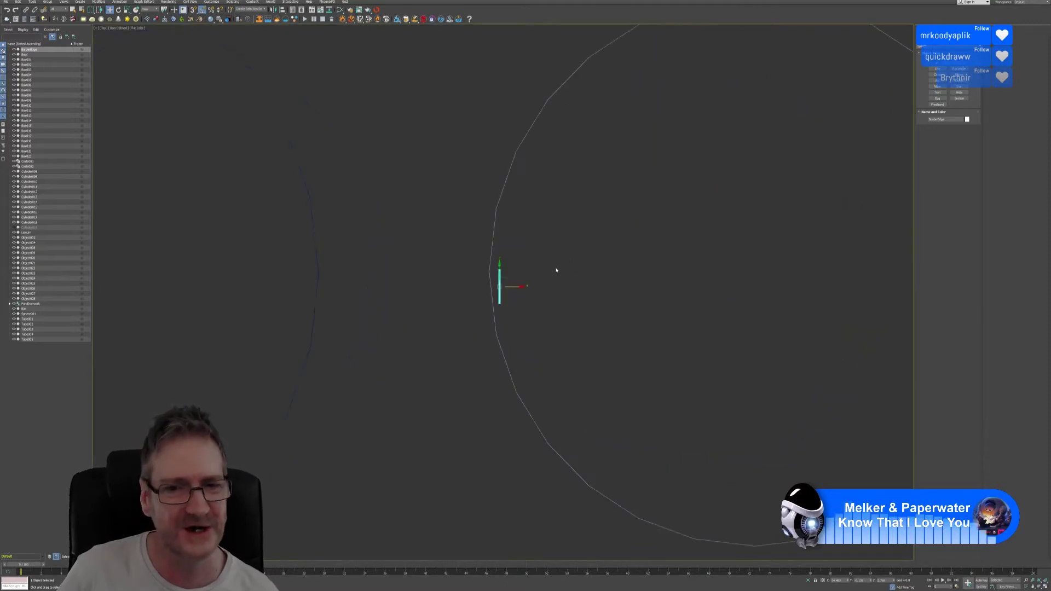
{"action": "left_click", "coordinate": [118, 9]}
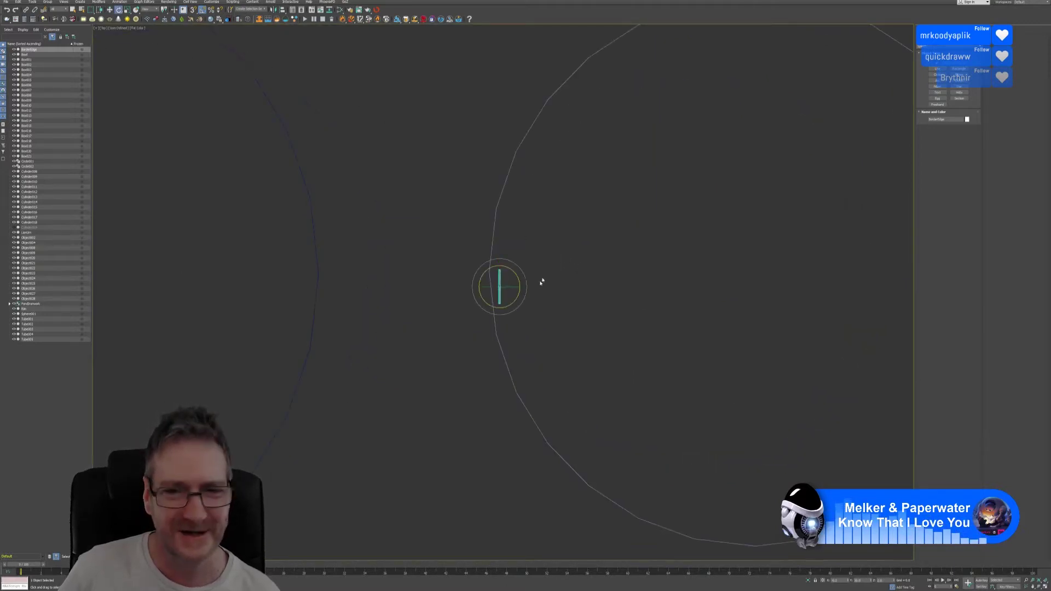
{"action": "left_click_drag", "start_coordinate": [517, 275], "coordinate": [536, 290]}
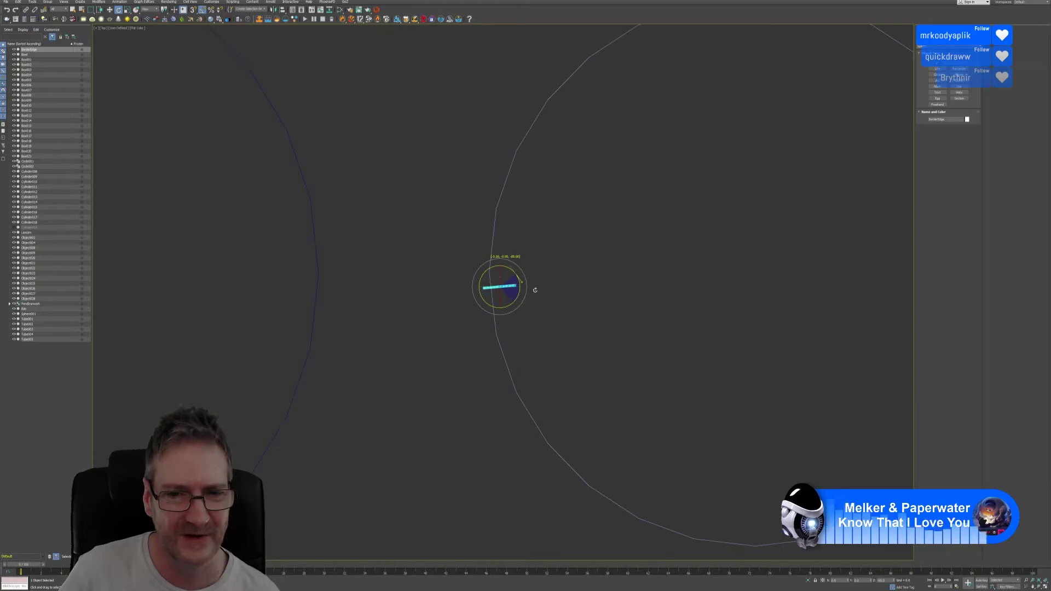
{"action": "left_click_drag", "start_coordinate": [533, 291], "coordinate": [536, 295]}
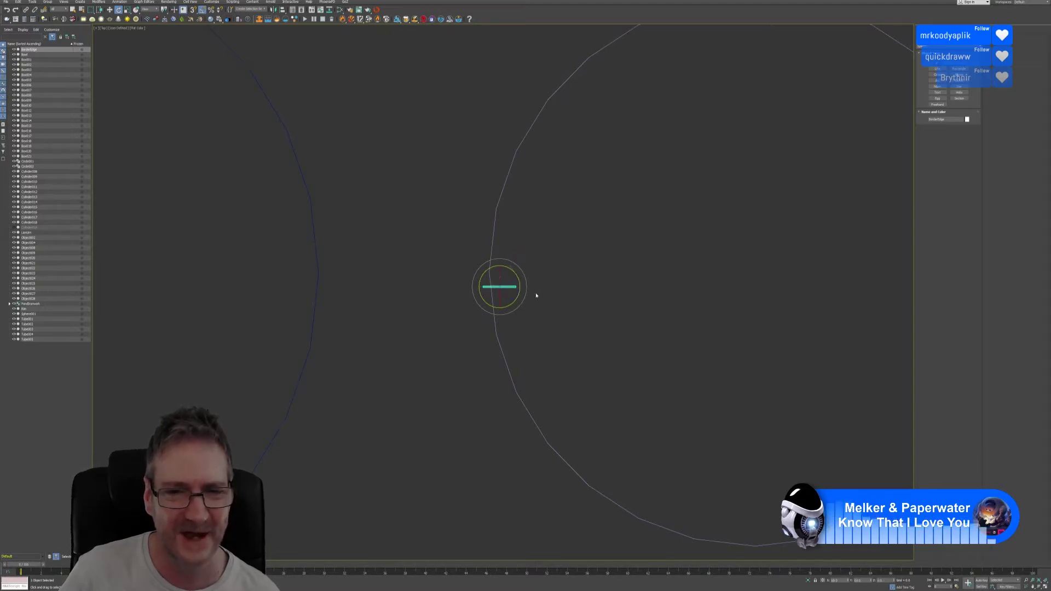
{"action": "left_click", "coordinate": [109, 9]}
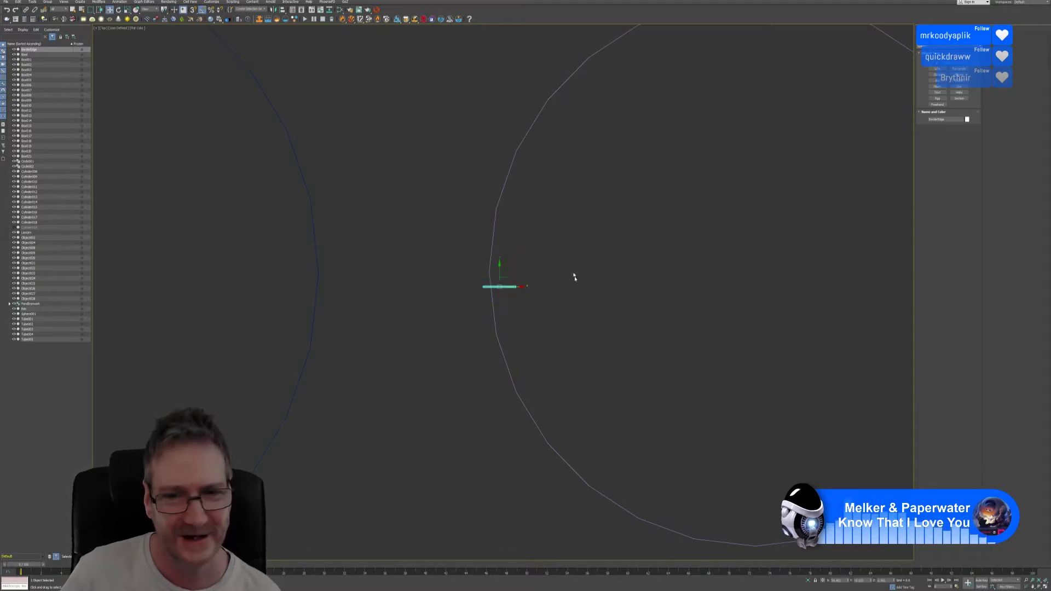
{"action": "left_click_drag", "start_coordinate": [524, 286], "coordinate": [510, 286]}
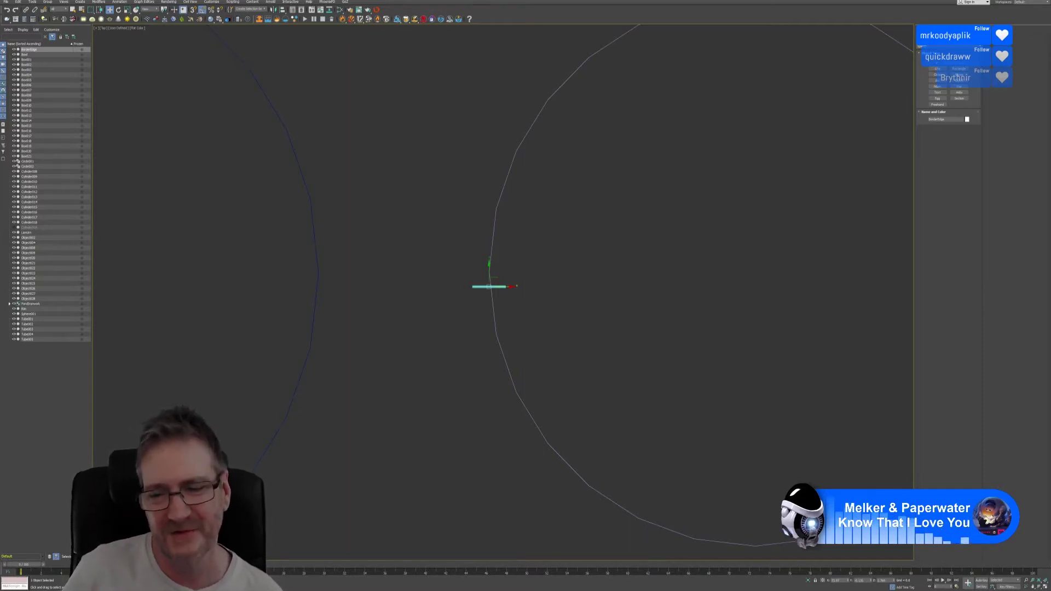
Back in the four-viewport layout, raise the profile shape up with the Move gizmo.
{"action": "left_click", "coordinate": [1045, 585]}
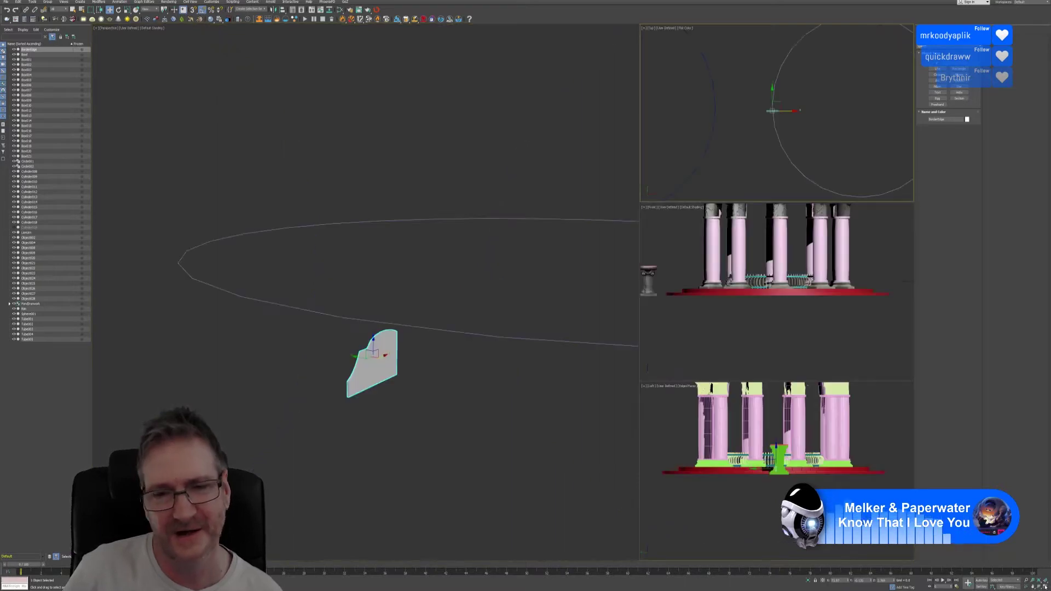
{"action": "middle_click_drag", "start_coordinate": [421, 395], "coordinate": [417, 398], "text": "alt"}
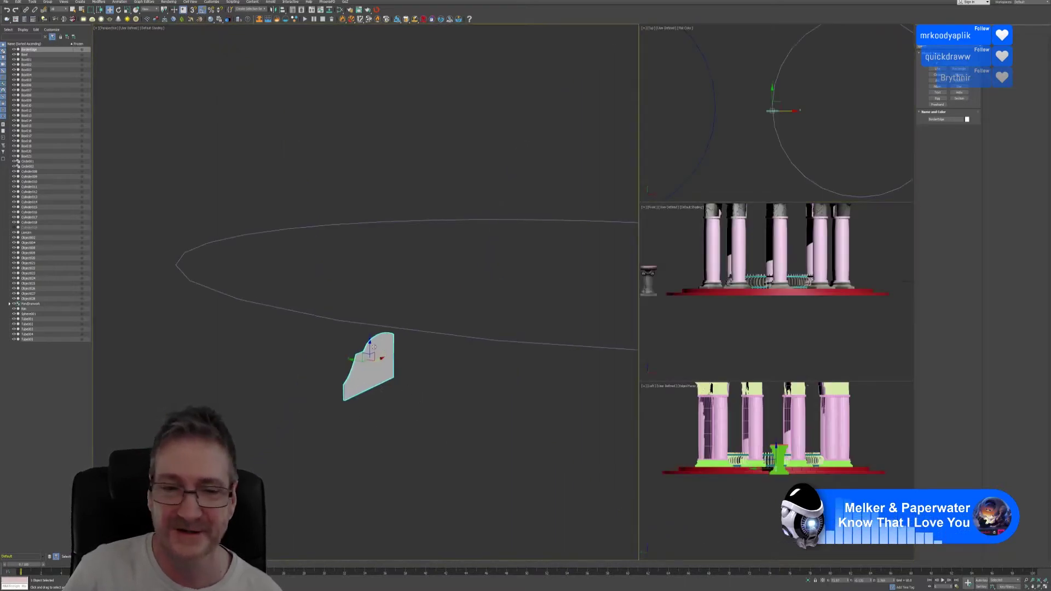
{"action": "left_click_drag", "start_coordinate": [374, 346], "coordinate": [384, 296]}
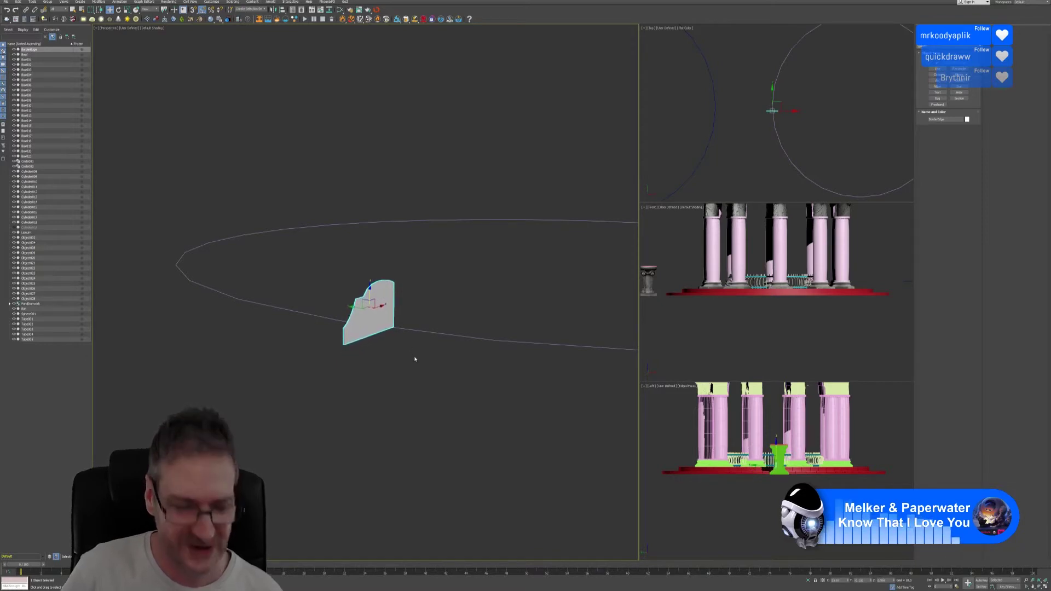
{"action": "middle_click_drag", "start_coordinate": [451, 383], "coordinate": [394, 414], "text": "alt"}
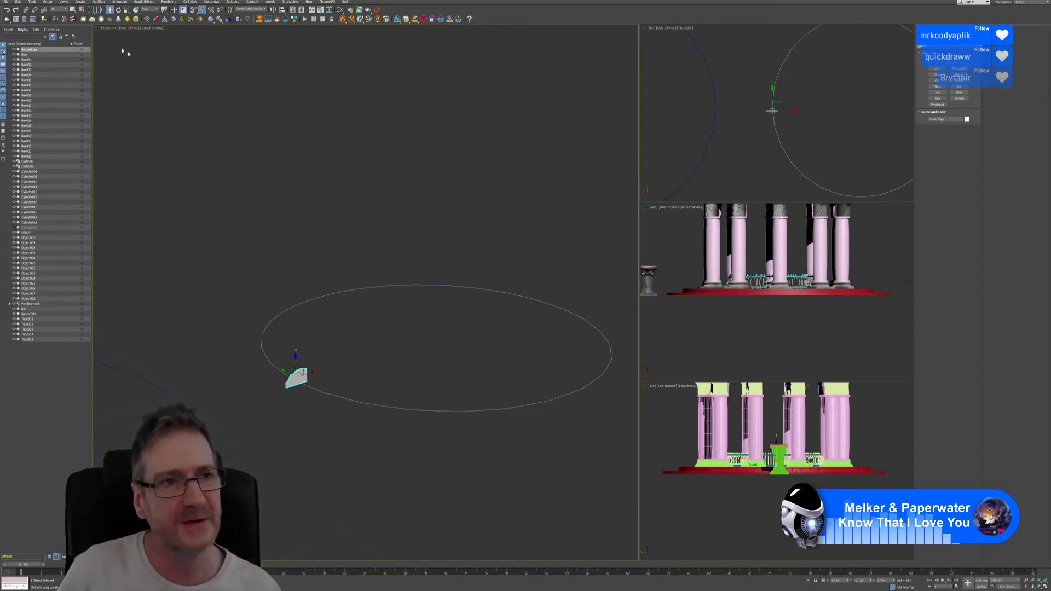
Scale the profile shape down twice into a small piece on the elliptical path.
{"action": "left_click", "coordinate": [127, 9]}
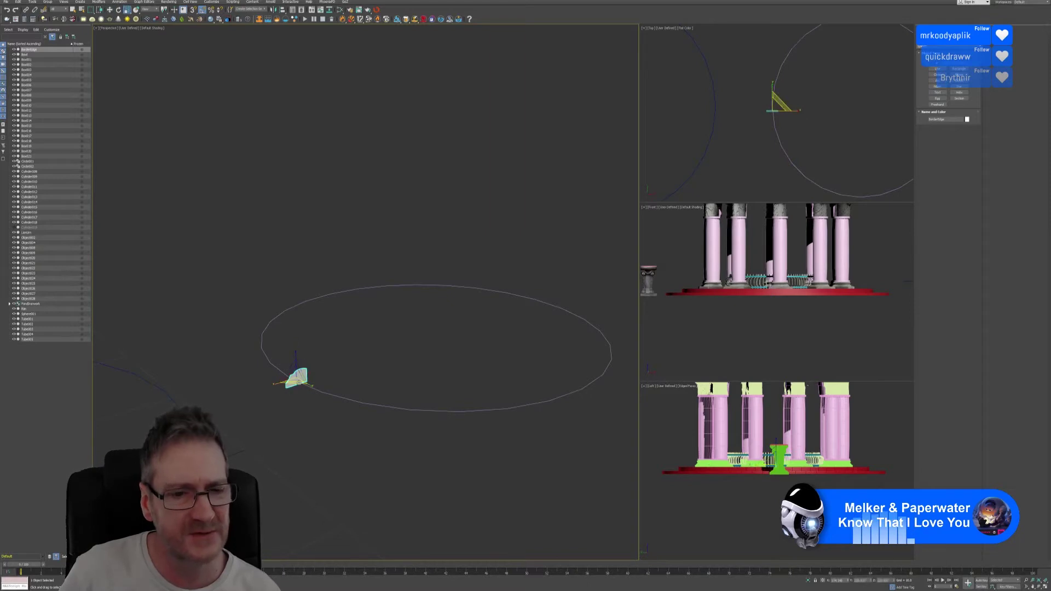
{"action": "scroll", "coordinate": [298, 378], "scroll_direction": "up", "scroll_amount": 4}
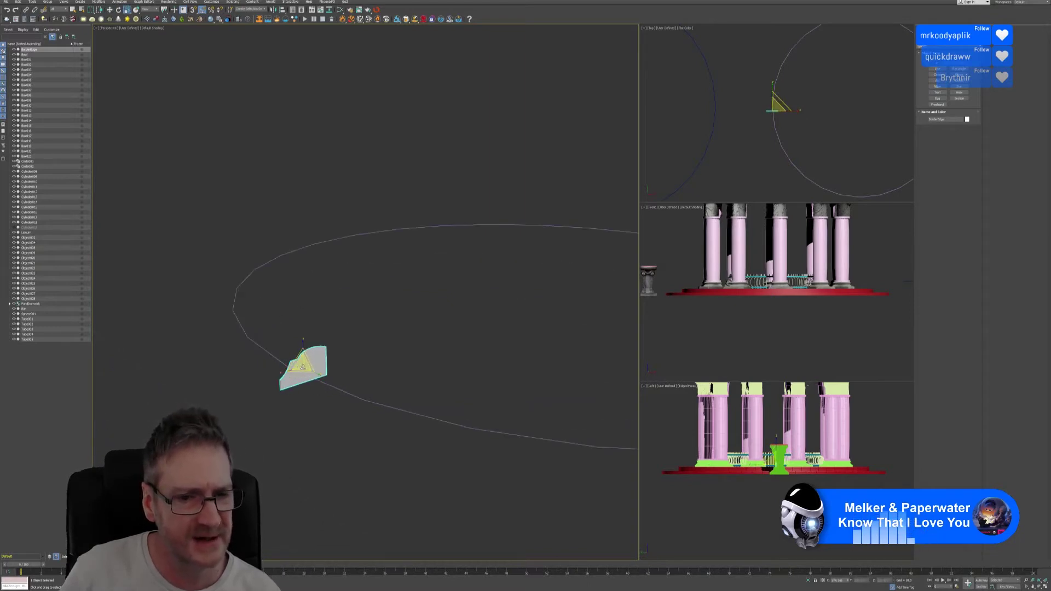
{"action": "left_click_drag", "start_coordinate": [303, 367], "coordinate": [290, 392]}
{"action": "middle_click_drag", "start_coordinate": [291, 392], "coordinate": [255, 383], "text": "alt"}
{"action": "scroll", "coordinate": [766, 113], "scroll_direction": "up", "scroll_amount": 4}
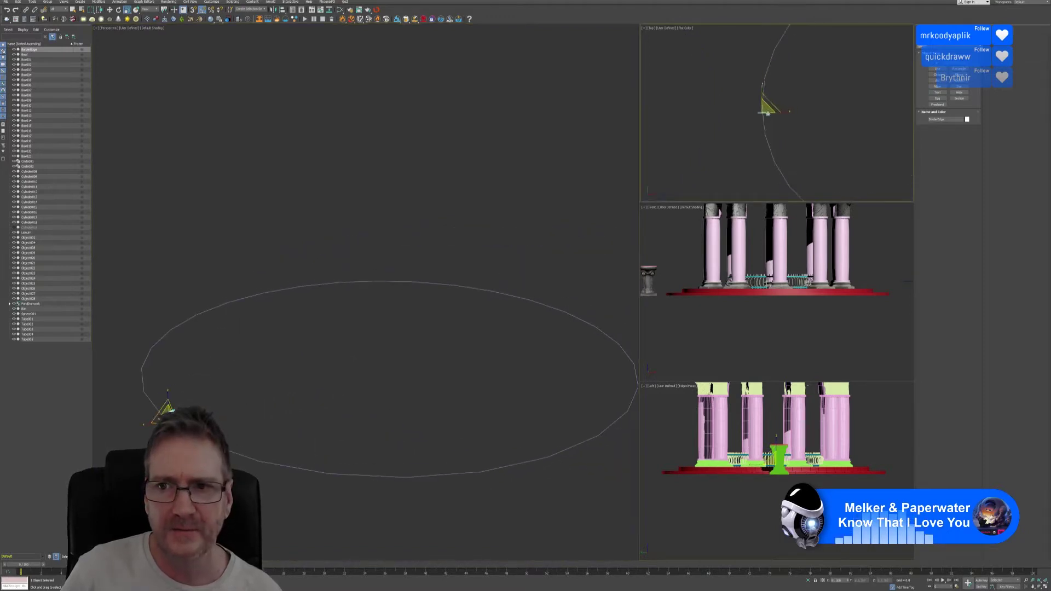
{"action": "scroll", "coordinate": [791, 117], "scroll_direction": "up", "scroll_amount": 3}
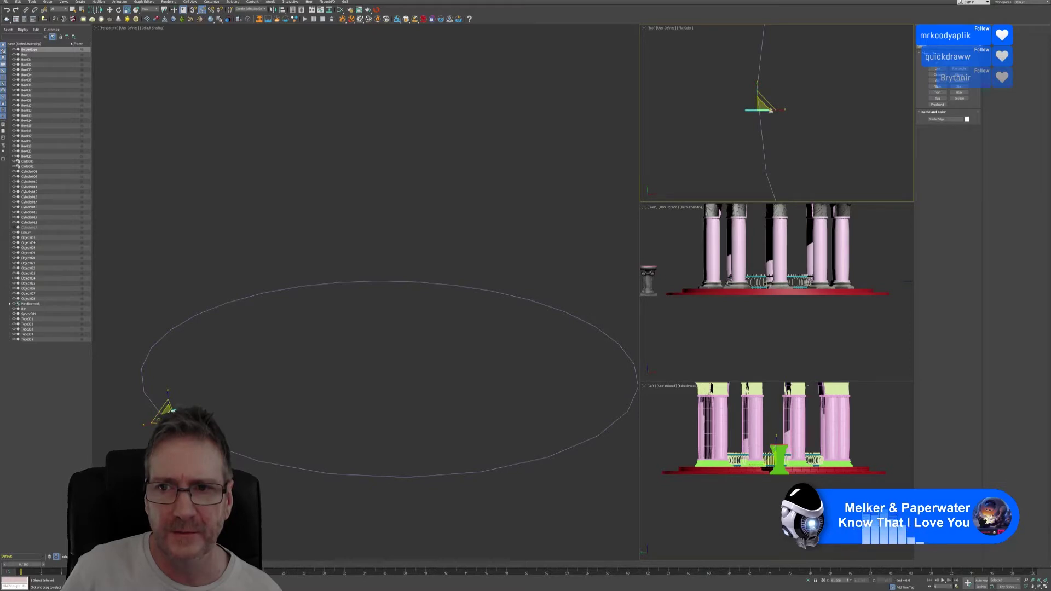
{"action": "scroll", "coordinate": [769, 110], "scroll_direction": "up", "scroll_amount": 2}
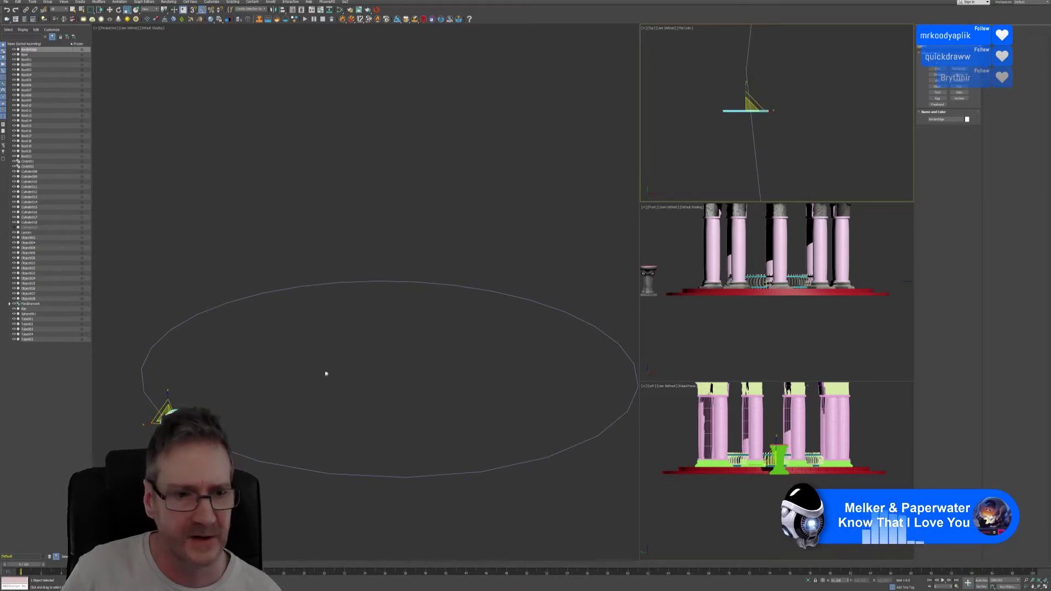
{"action": "scroll", "coordinate": [282, 399], "scroll_direction": "down", "scroll_amount": 6}
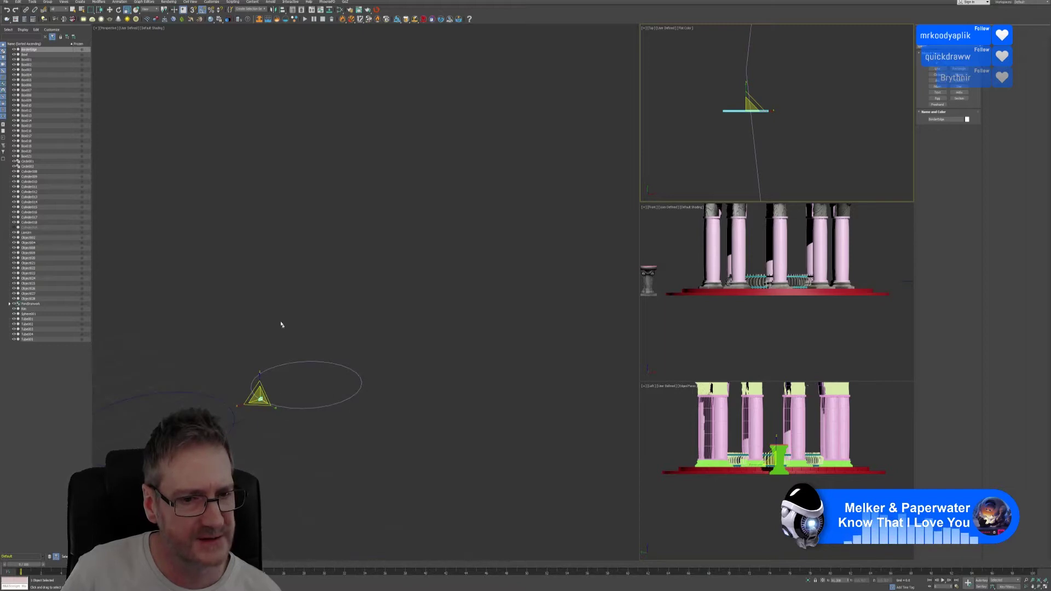
{"action": "middle_click_drag", "start_coordinate": [280, 315], "coordinate": [431, 233]}
{"action": "scroll", "coordinate": [407, 316], "scroll_direction": "up", "scroll_amount": 10}
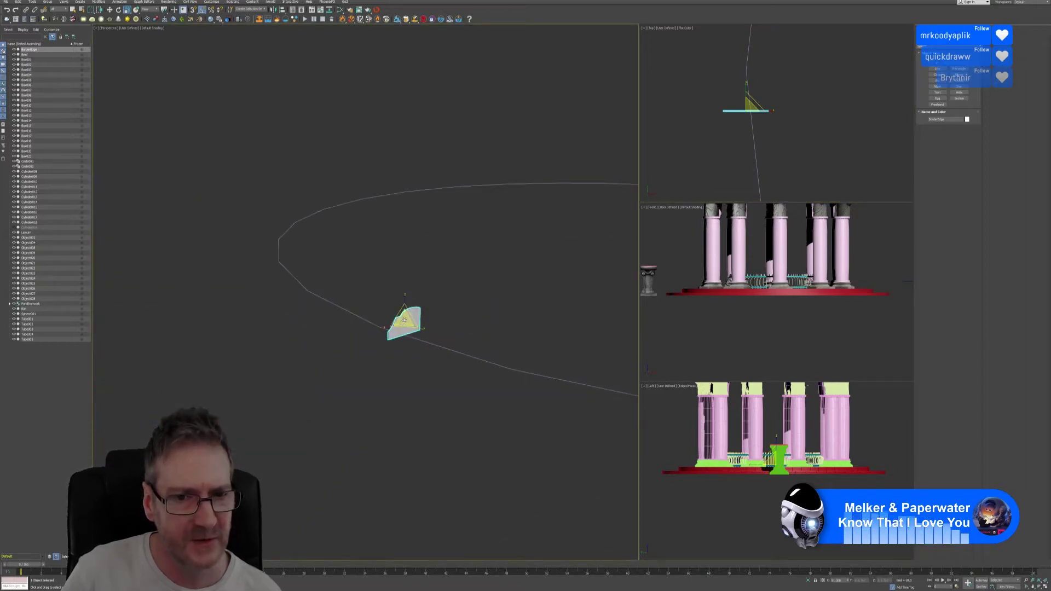
{"action": "left_click_drag", "start_coordinate": [404, 323], "coordinate": [404, 324]}
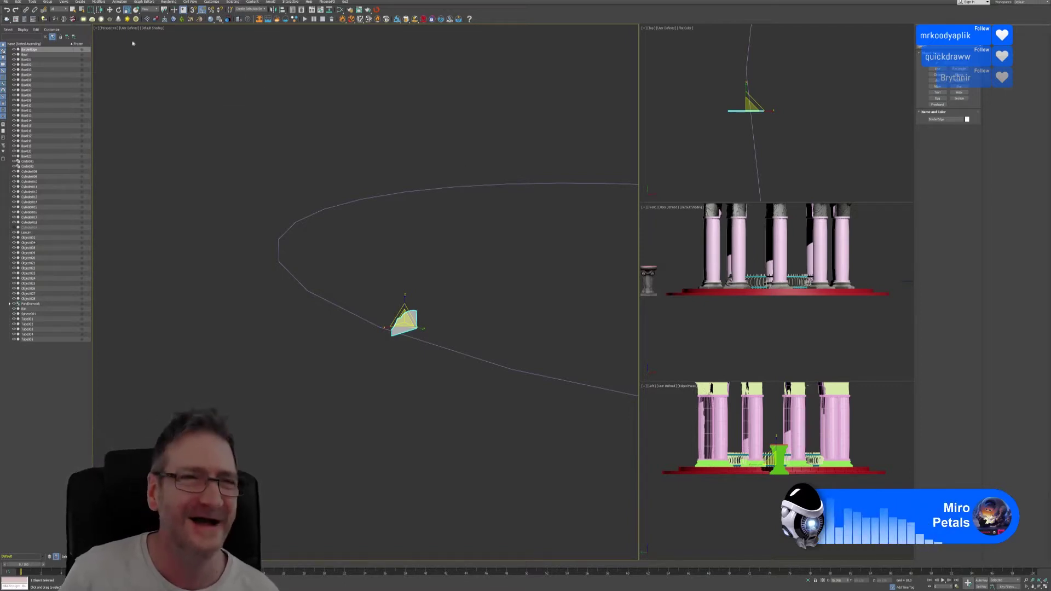
Move the shrunken profile shape left and down, then right along X onto the curve.
{"action": "left_click", "coordinate": [109, 10]}
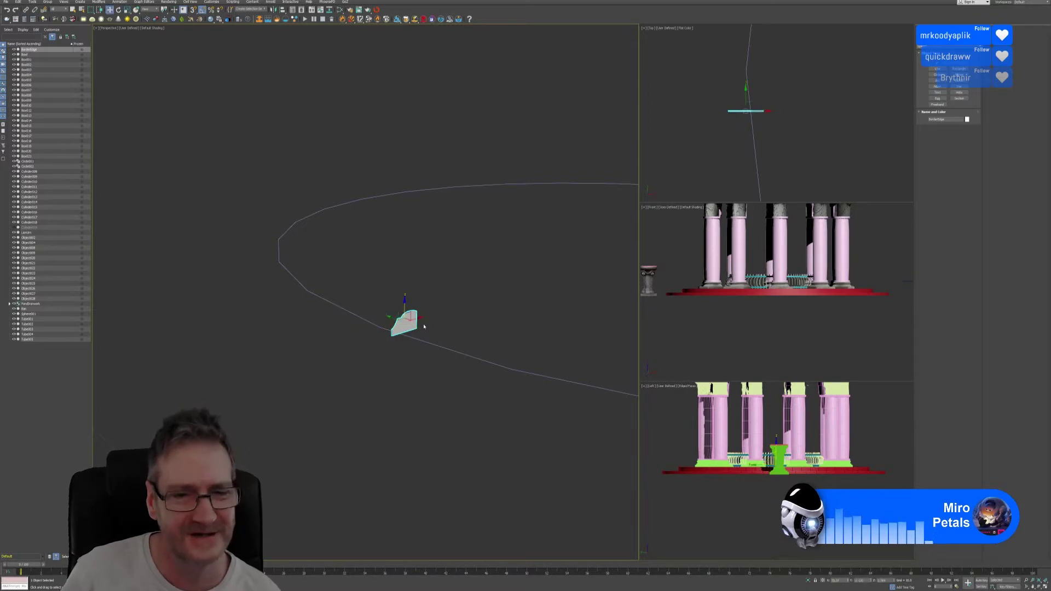
{"action": "left_click_drag", "start_coordinate": [419, 318], "coordinate": [415, 319]}
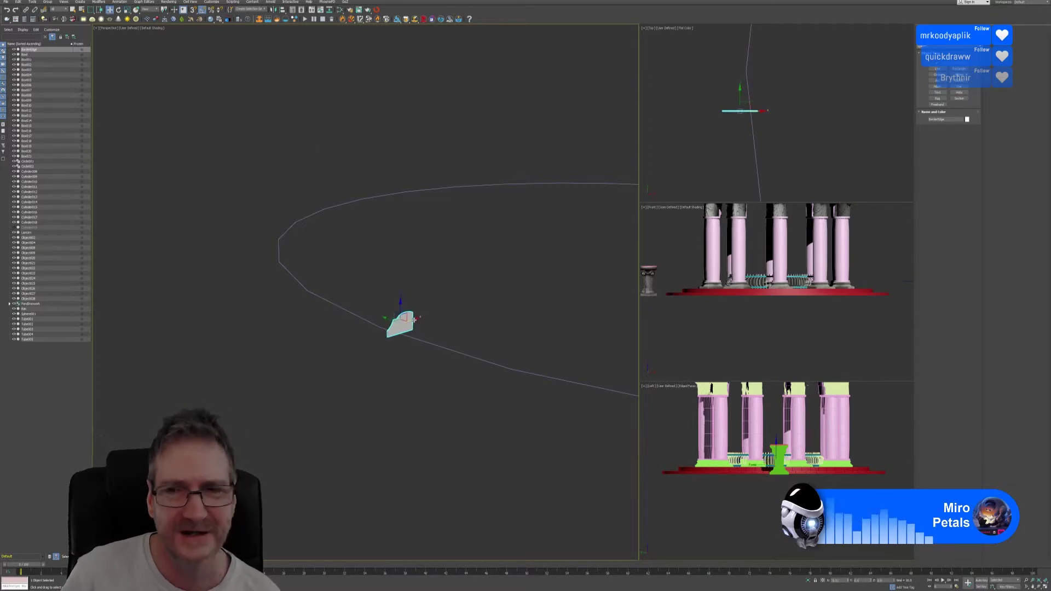
{"action": "scroll", "coordinate": [444, 328], "scroll_direction": "down", "scroll_amount": 1}
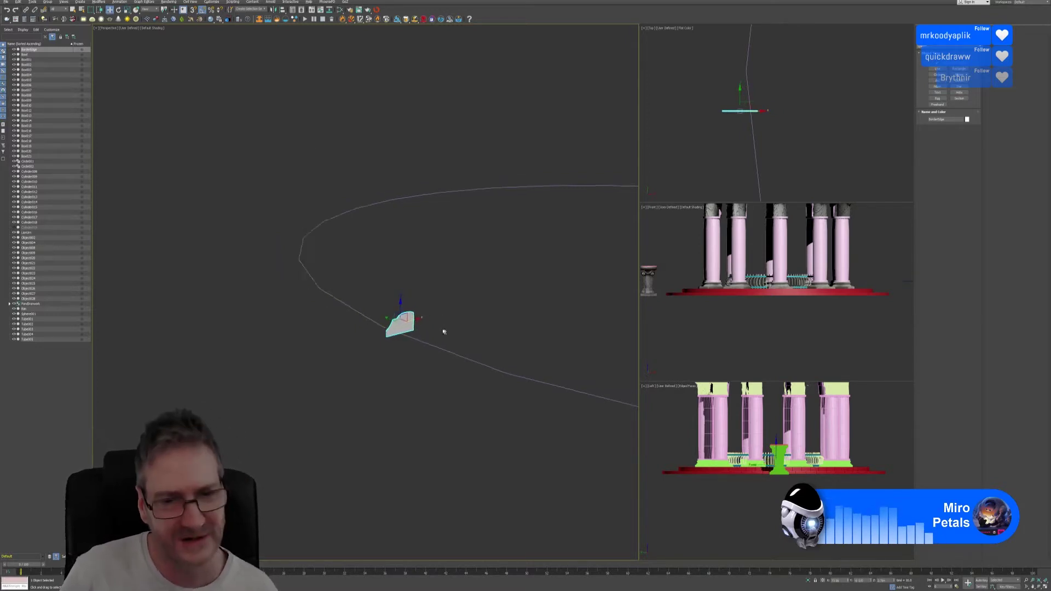
{"action": "middle_click_drag", "start_coordinate": [444, 332], "coordinate": [413, 324], "text": "alt"}
{"action": "scroll", "coordinate": [408, 323], "scroll_direction": "up", "scroll_amount": 2}
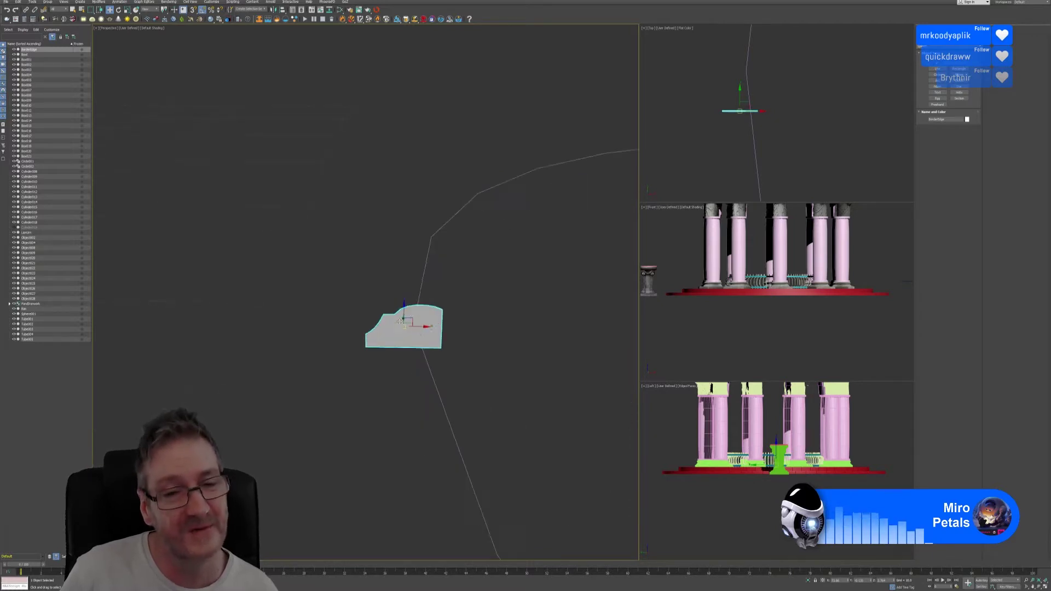
{"action": "left_click_drag", "start_coordinate": [420, 327], "coordinate": [427, 327]}
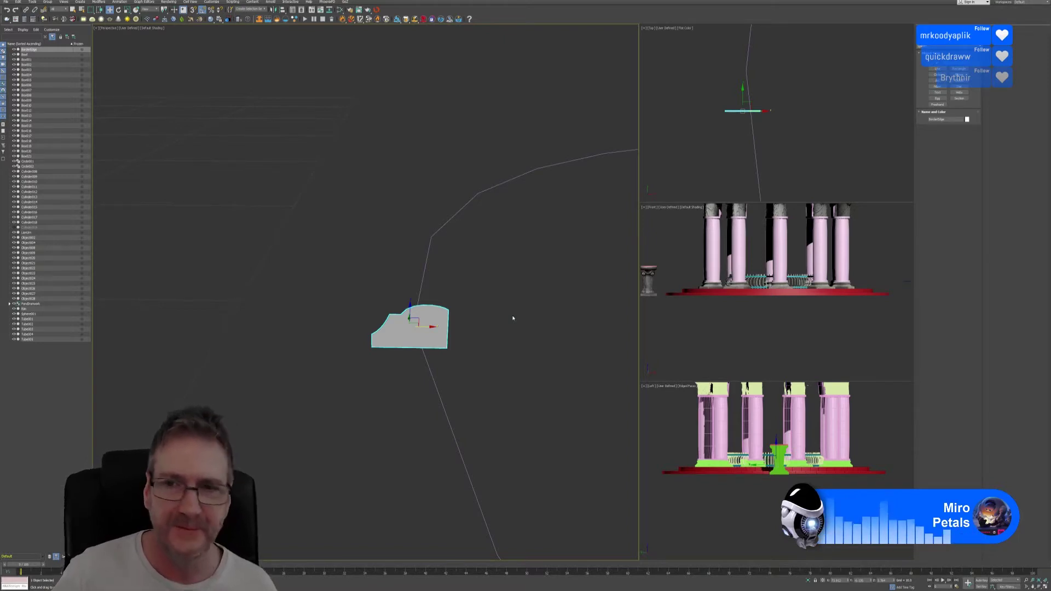
{"action": "middle_click_drag", "start_coordinate": [465, 276], "coordinate": [424, 261], "text": "alt"}
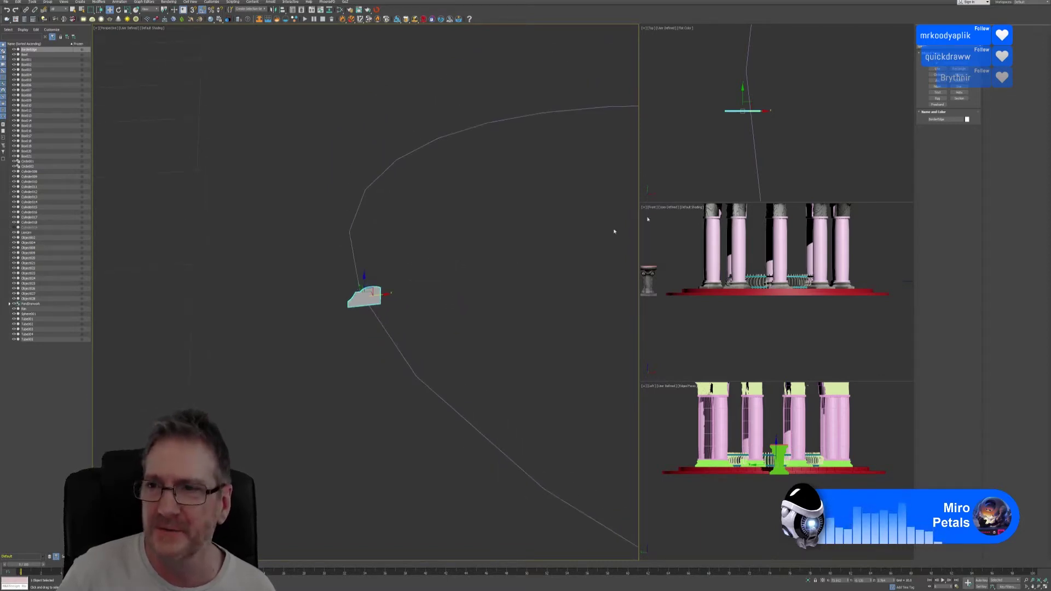
Enter Polygon level and select the profile shape's face.
{"action": "left_click", "coordinate": [931, 46]}
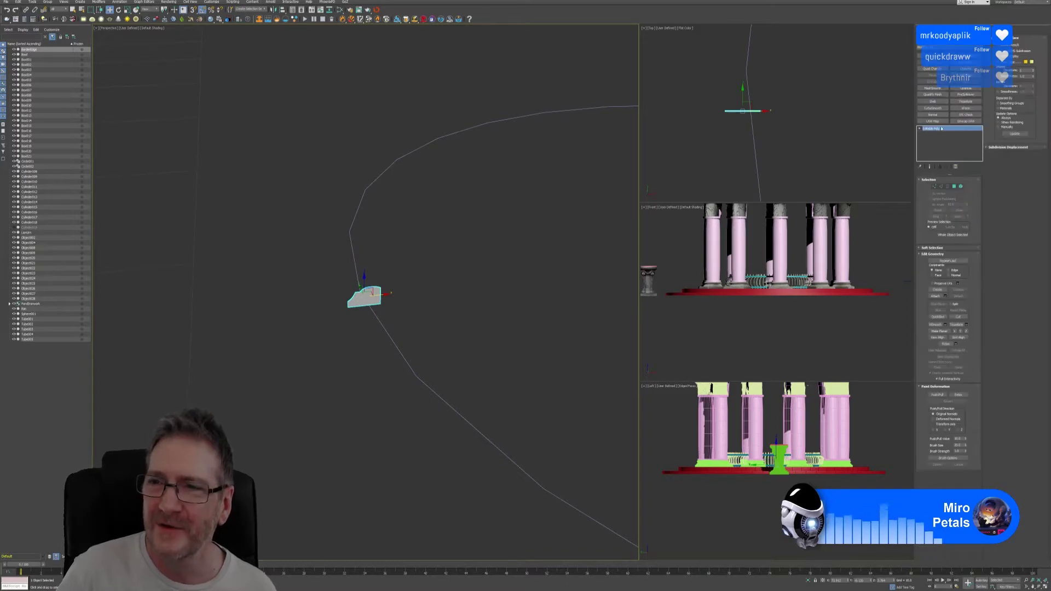
{"action": "left_click", "coordinate": [953, 187]}
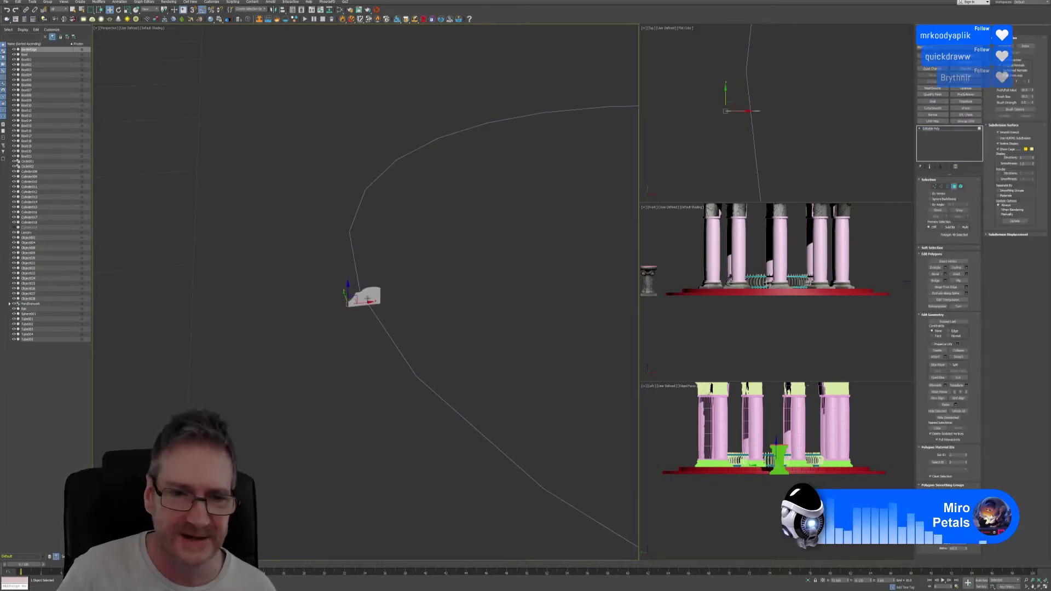
{"action": "left_click", "coordinate": [369, 298]}
{"action": "middle_click_drag", "start_coordinate": [455, 333], "coordinate": [490, 299], "text": "alt"}
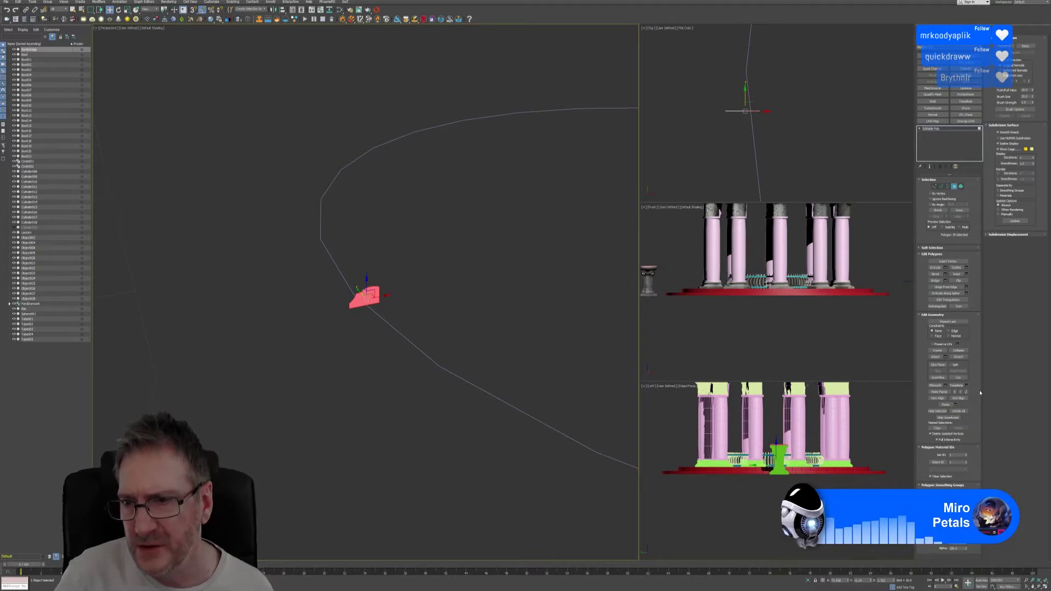
Extrude the face along the dome ring spline using Extrude Along Spline's Pick Spline.
{"action": "left_click", "coordinate": [966, 294]}
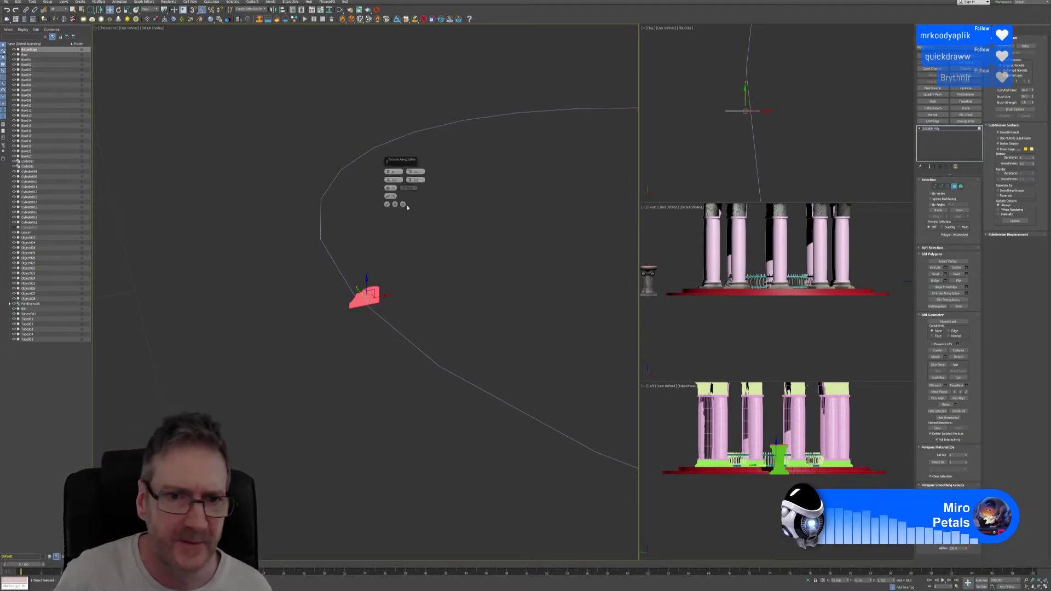
{"action": "left_click", "coordinate": [390, 196]}
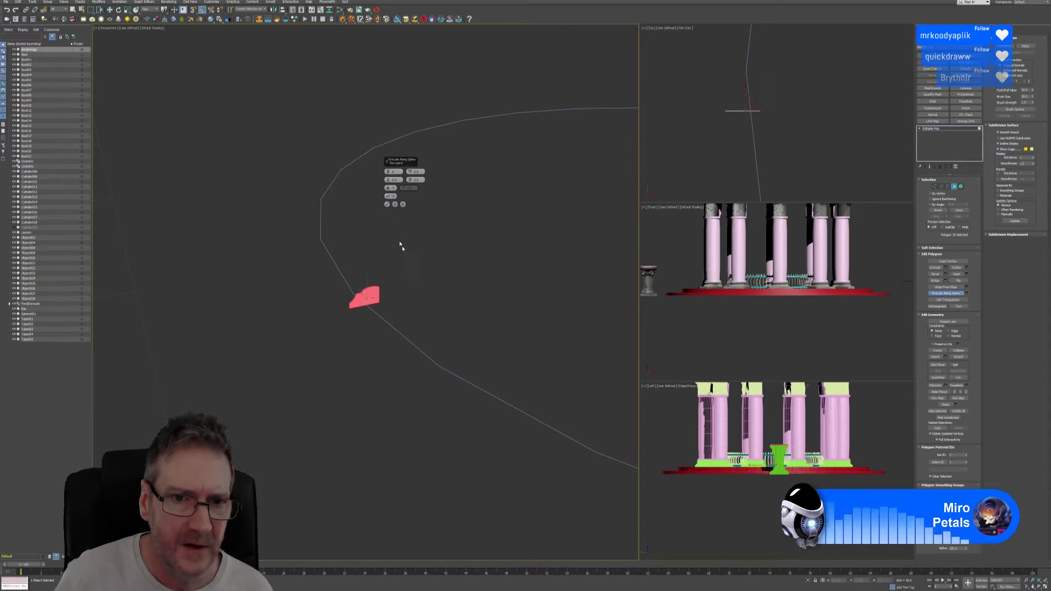
{"action": "left_click", "coordinate": [392, 327]}
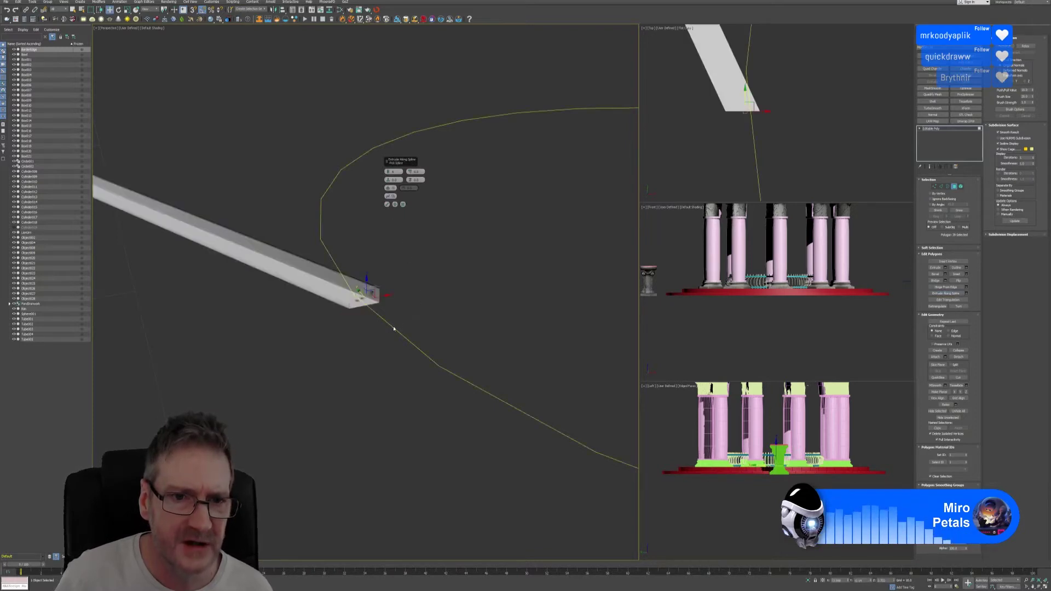
Raise the Extrude Along Spline segment count until the strip wraps around the dome spline.
{"action": "middle_click_drag", "start_coordinate": [343, 336], "coordinate": [386, 343], "text": "alt"}
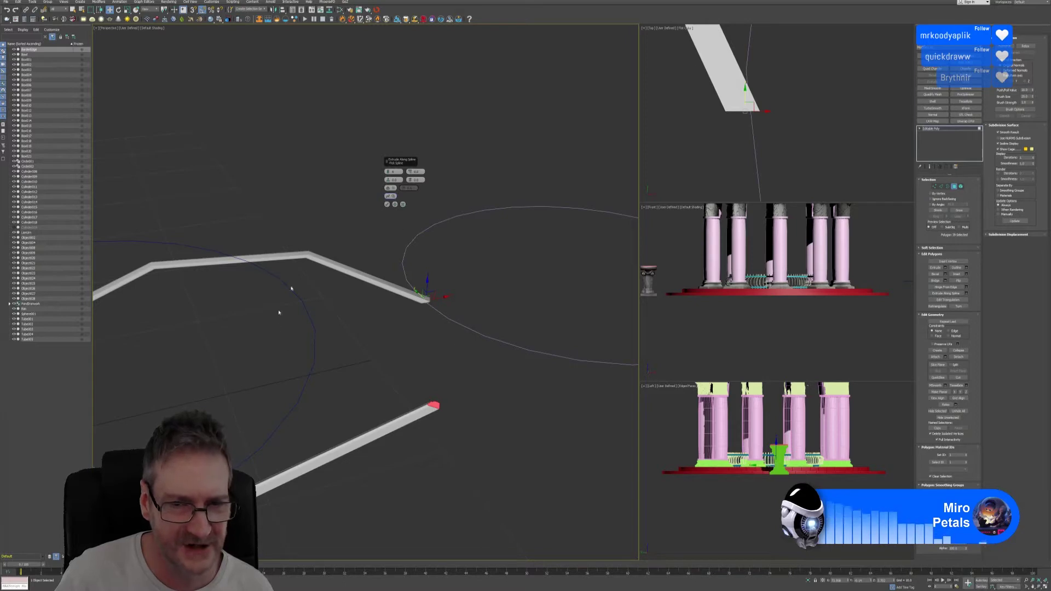
{"action": "left_click", "coordinate": [394, 233]}
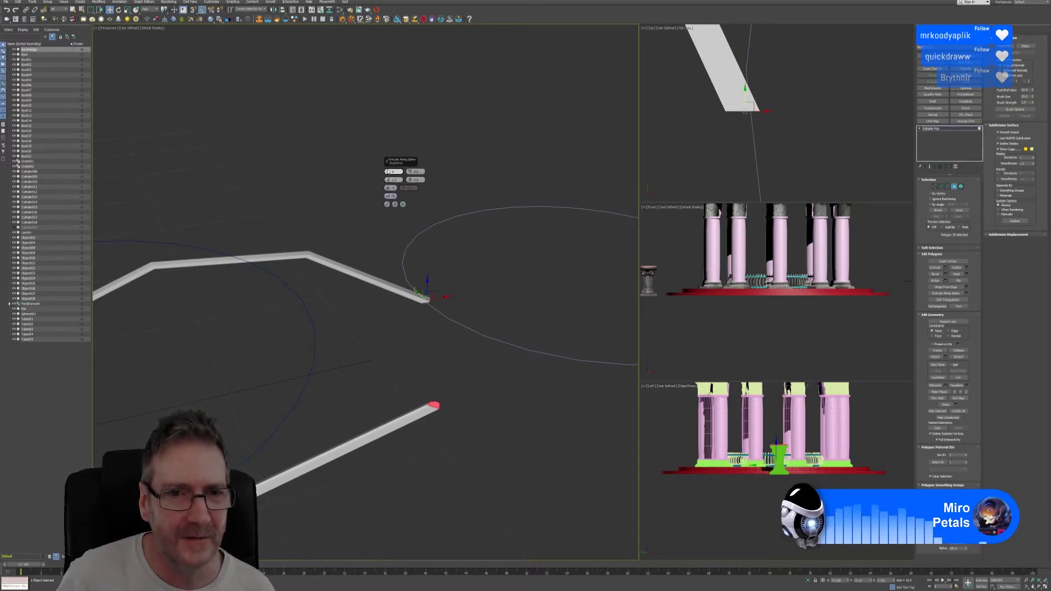
{"action": "left_click_drag", "start_coordinate": [388, 171], "coordinate": [388, 172]}
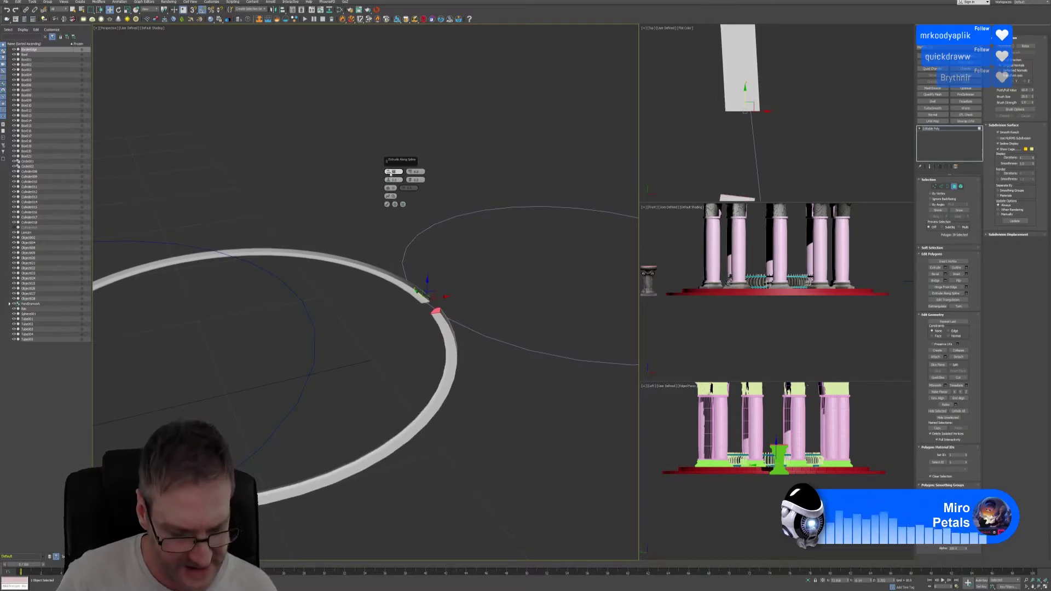
{"action": "left_click", "coordinate": [391, 173]}
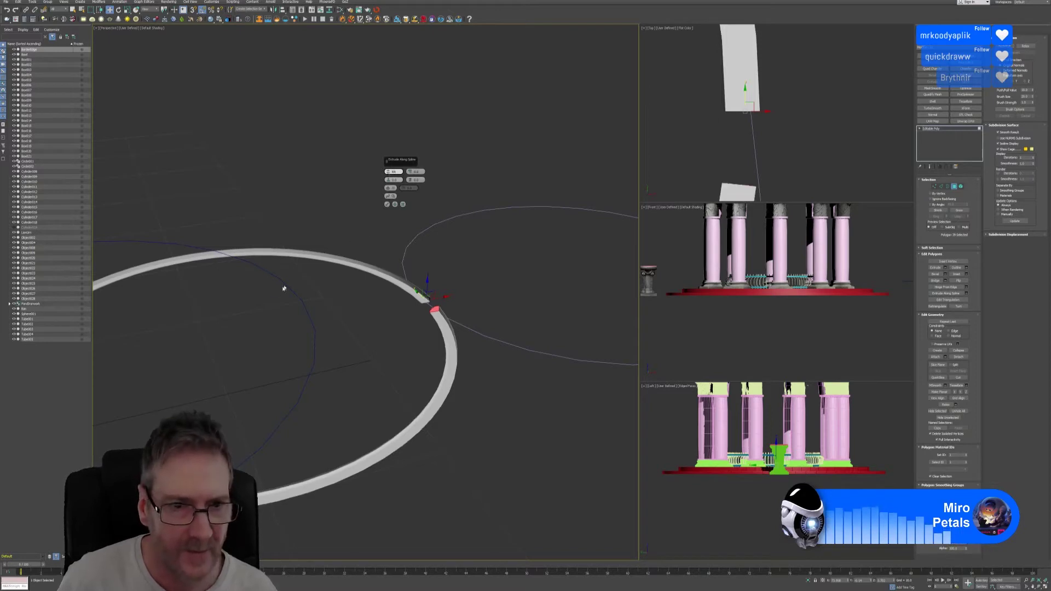
{"action": "middle_click_drag", "start_coordinate": [282, 291], "coordinate": [406, 274]}
{"action": "middle_click_drag", "start_coordinate": [416, 352], "coordinate": [385, 340], "text": "alt"}
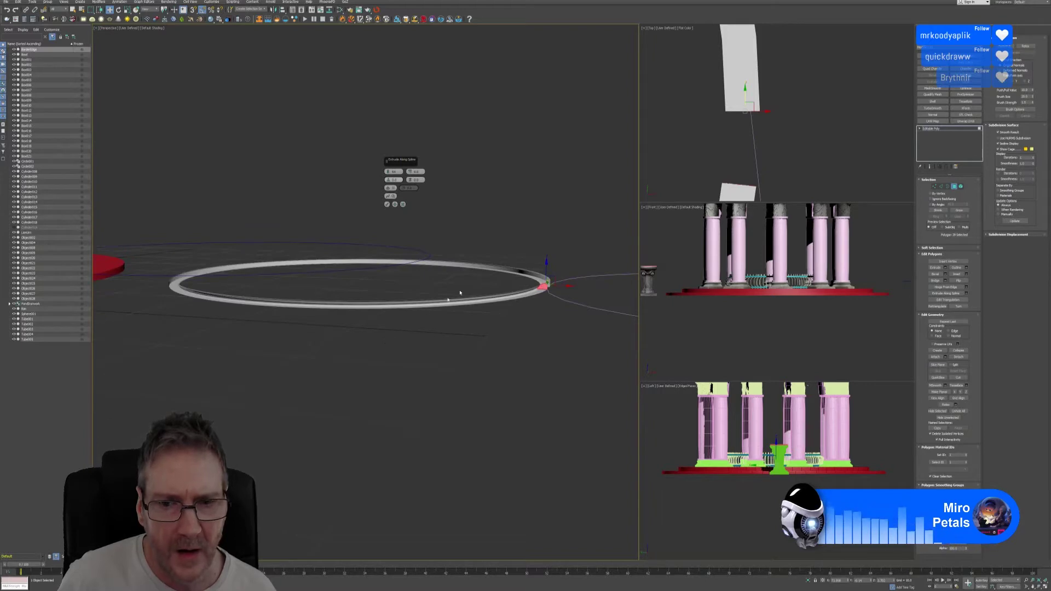
Turn on Align so the extruded profile follows the spline's orientation.
{"action": "scroll", "coordinate": [418, 312], "scroll_direction": "up", "scroll_amount": 8}
{"action": "mouse_move", "coordinate": [475, 325]}
{"action": "middle_mouse_down", "text": "alt"}
{"action": "mouse_move", "coordinate": [450, 315]}
{"action": "mouse_move", "coordinate": [495, 324]}
{"action": "mouse_move", "coordinate": [474, 325]}
{"action": "middle_mouse_up", "text": "alt"}
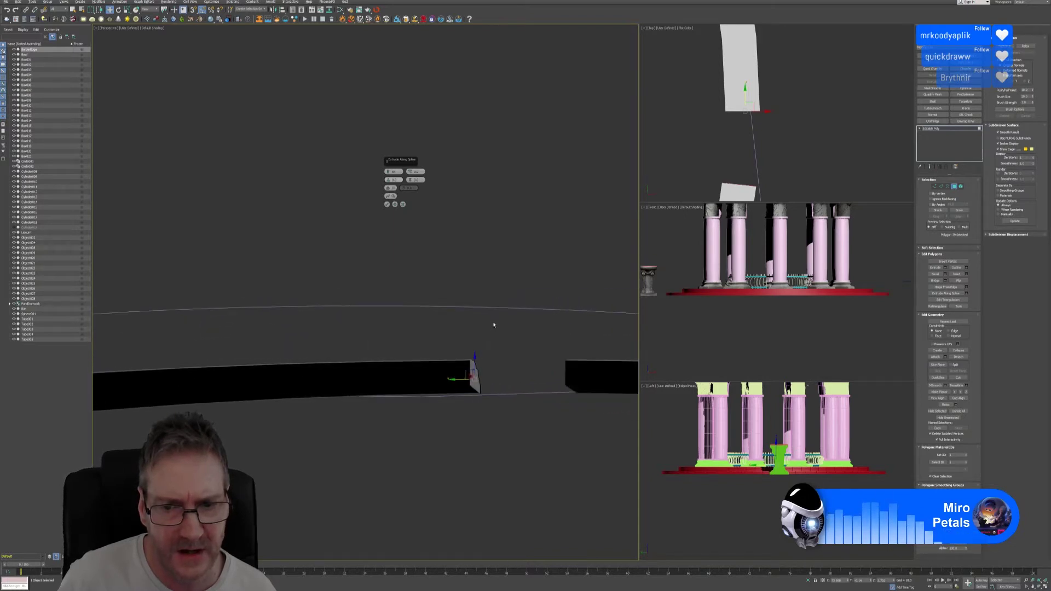
{"action": "middle_click_drag", "start_coordinate": [482, 328], "coordinate": [457, 330], "text": "alt"}
{"action": "scroll", "coordinate": [457, 329], "scroll_direction": "down", "scroll_amount": 5}
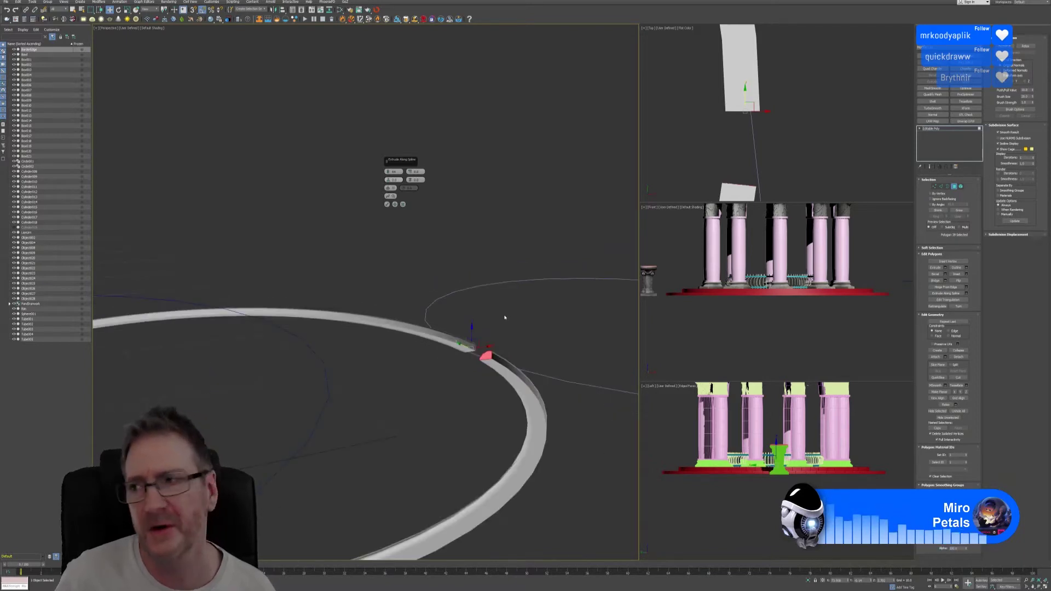
{"action": "middle_click_drag", "start_coordinate": [506, 314], "coordinate": [497, 329], "text": "alt"}
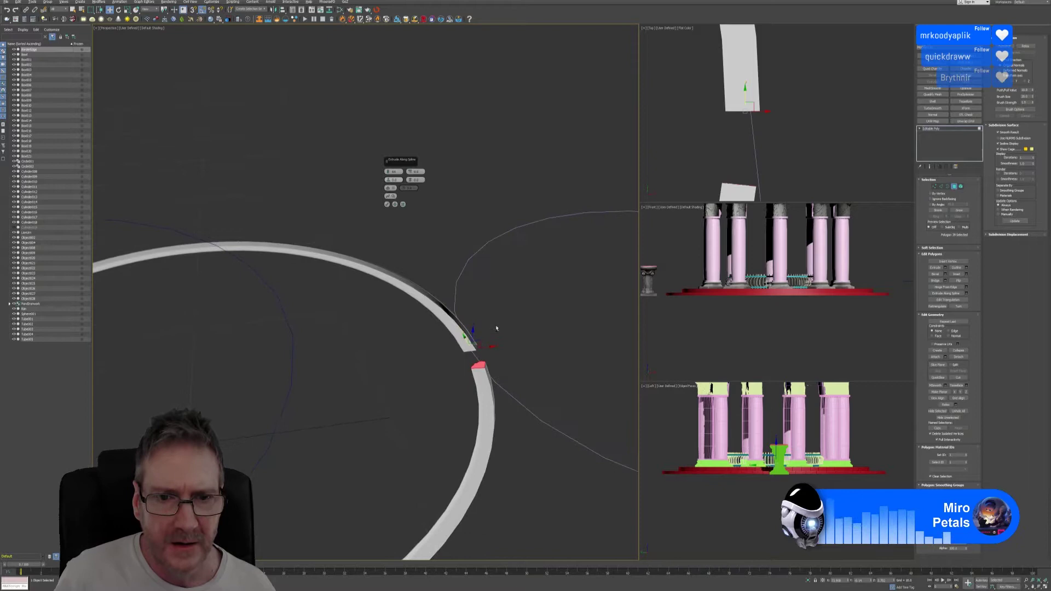
{"action": "left_click", "coordinate": [388, 188]}
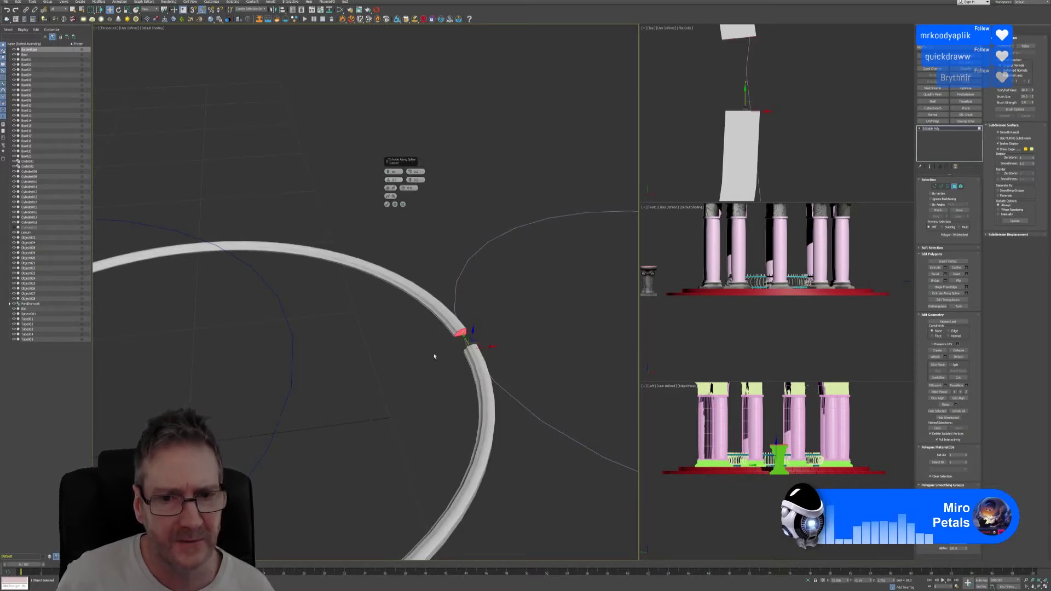
Adjust the segment count until the ring's ends meet and confirm the extrusion.
{"action": "mouse_move", "coordinate": [431, 357]}
{"action": "middle_mouse_down", "text": "alt"}
{"action": "mouse_move", "coordinate": [408, 347]}
{"action": "mouse_move", "coordinate": [449, 343]}
{"action": "mouse_move", "coordinate": [425, 347]}
{"action": "middle_mouse_up", "text": "alt"}
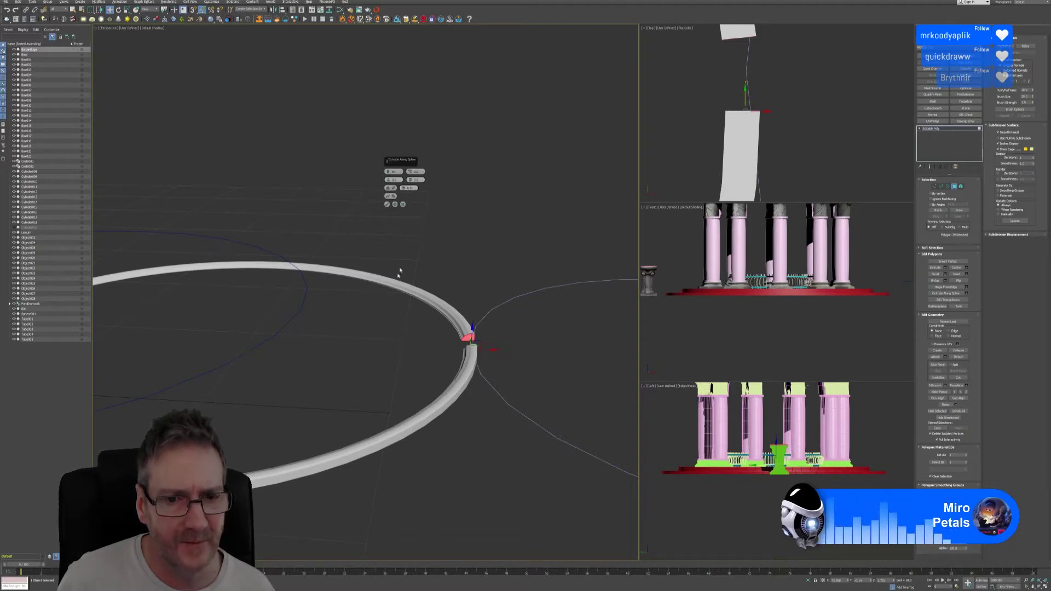
{"action": "middle_click_drag", "start_coordinate": [366, 356], "coordinate": [441, 394], "text": "alt"}
{"action": "scroll", "coordinate": [362, 398], "scroll_direction": "down", "scroll_amount": 5}
{"action": "scroll", "coordinate": [239, 235], "scroll_direction": "up", "scroll_amount": 5}
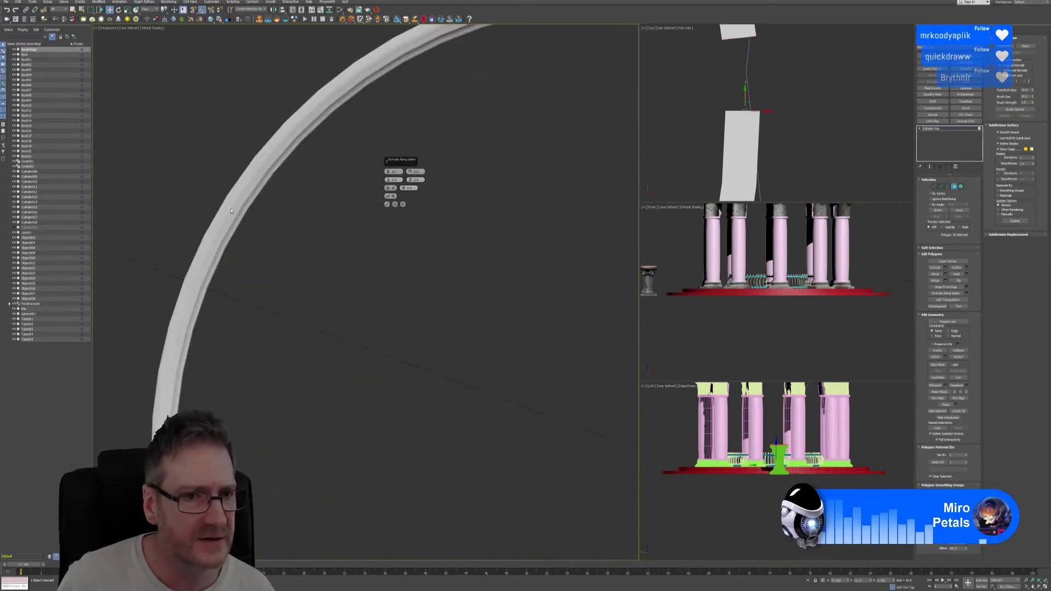
{"action": "scroll", "coordinate": [362, 282], "scroll_direction": "down", "scroll_amount": 5}
{"action": "middle_click_drag", "start_coordinate": [363, 282], "coordinate": [293, 270], "text": "alt"}
{"action": "scroll", "coordinate": [449, 352], "scroll_direction": "up", "scroll_amount": 6}
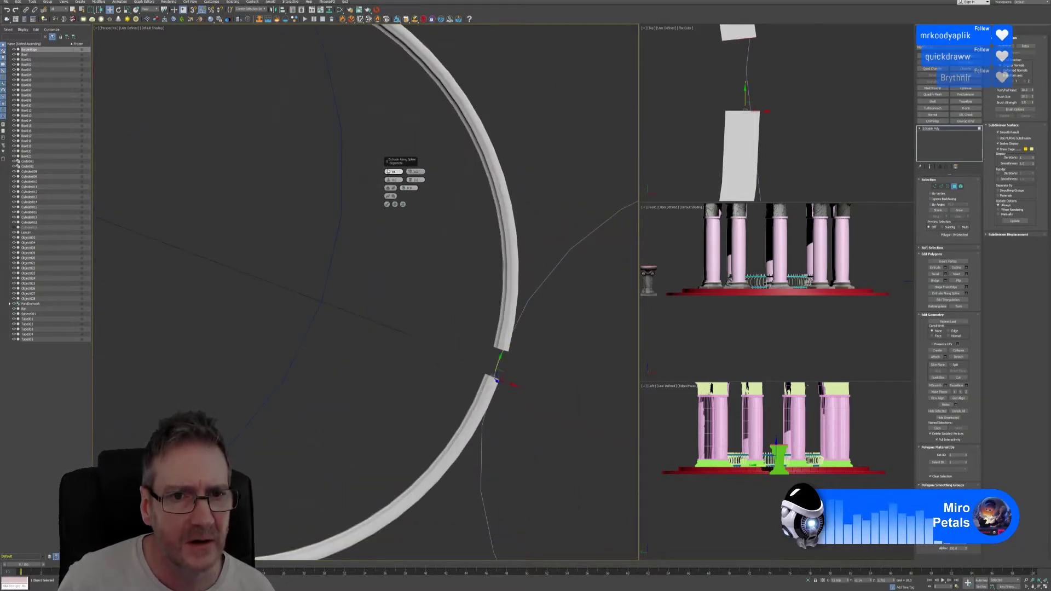
{"action": "left_click_drag", "start_coordinate": [388, 172], "coordinate": [294, 398]}
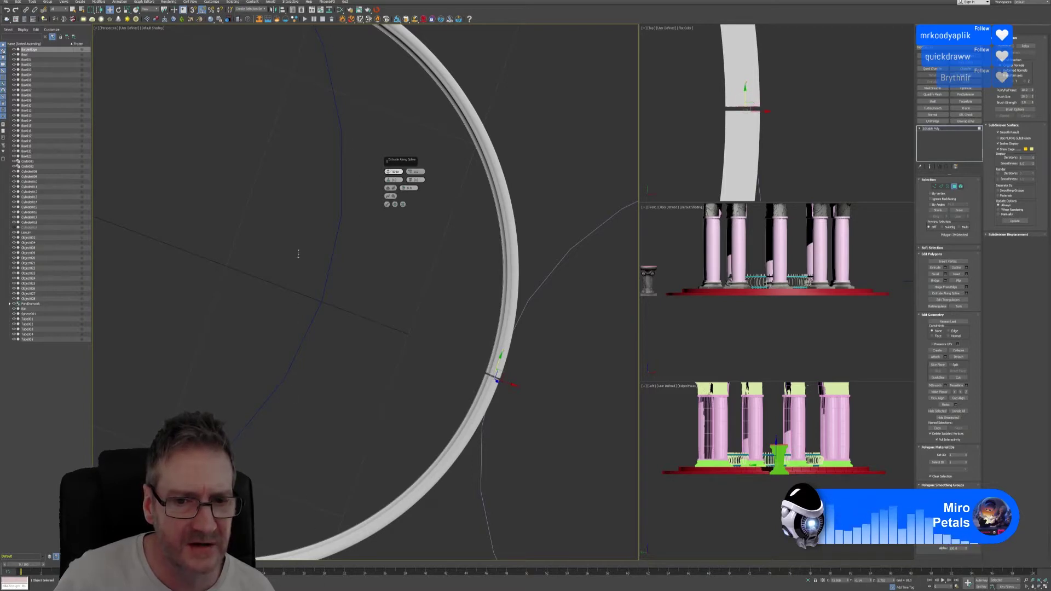
{"action": "left_click_drag", "start_coordinate": [307, 95], "coordinate": [446, 382]}
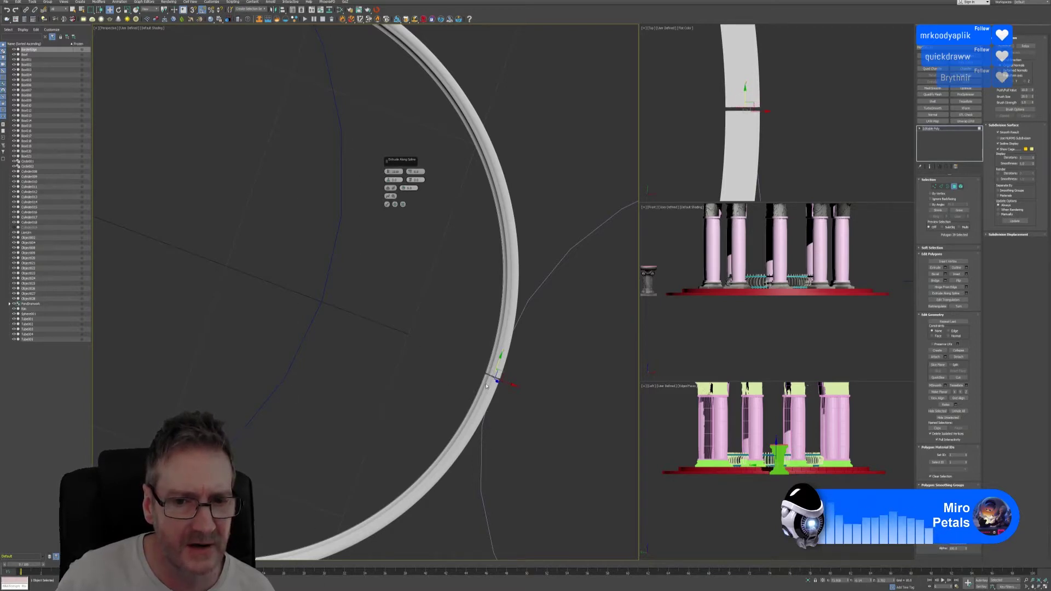
{"action": "scroll", "coordinate": [486, 385], "scroll_direction": "up", "scroll_amount": 5}
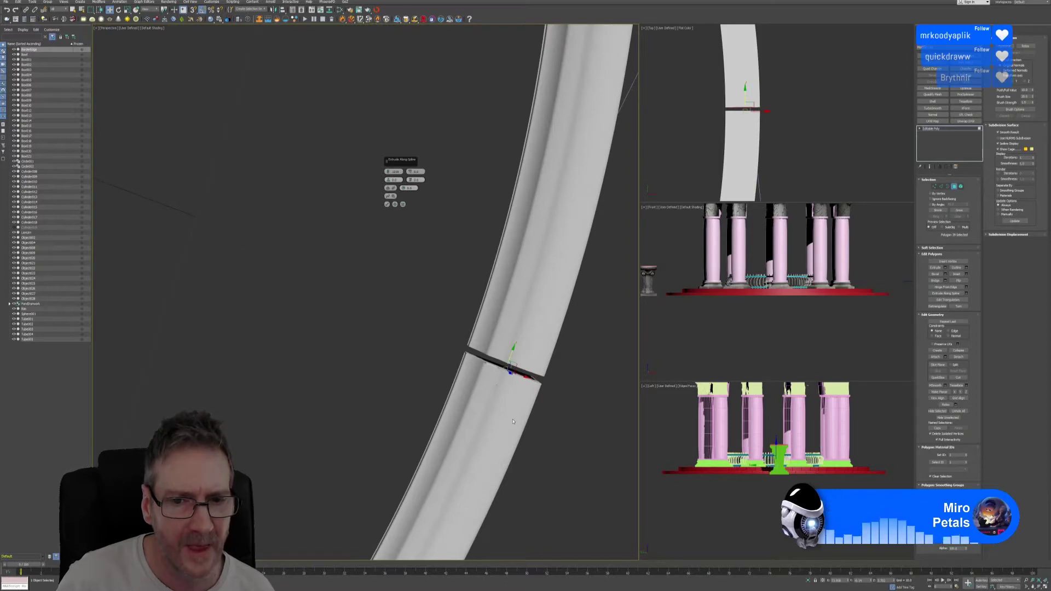
{"action": "left_click", "coordinate": [387, 204]}
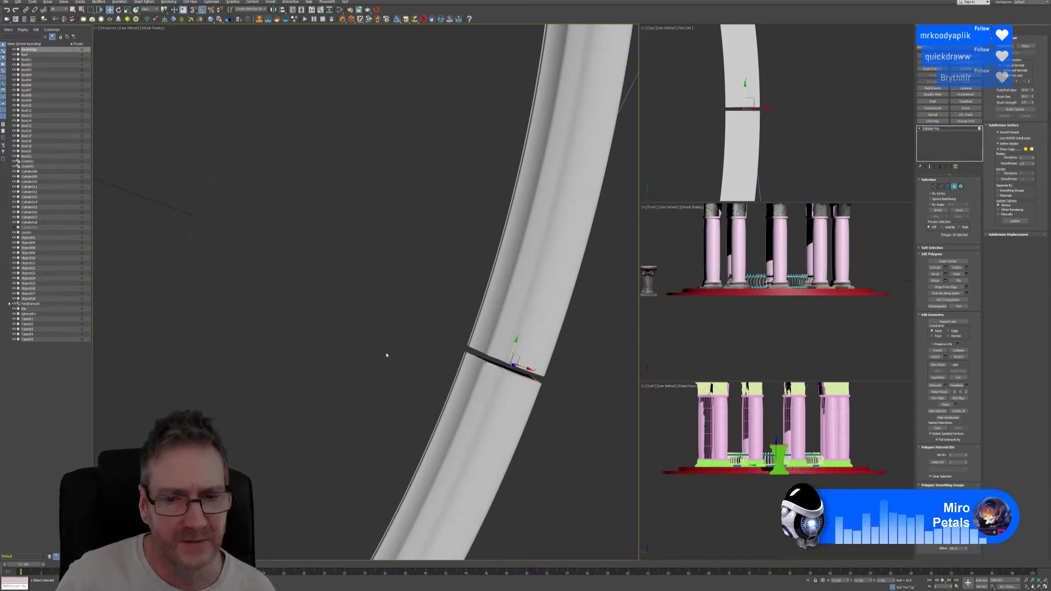
Delete the overlapping seam polygons where the ring's ends meet.
{"action": "middle_click_drag", "start_coordinate": [387, 355], "coordinate": [527, 377], "text": "alt"}
{"action": "middle_click_drag", "start_coordinate": [501, 338], "coordinate": [510, 336], "text": "alt"}
{"action": "key", "text": "Delete"}
{"action": "key", "text": "ctrl+z"}
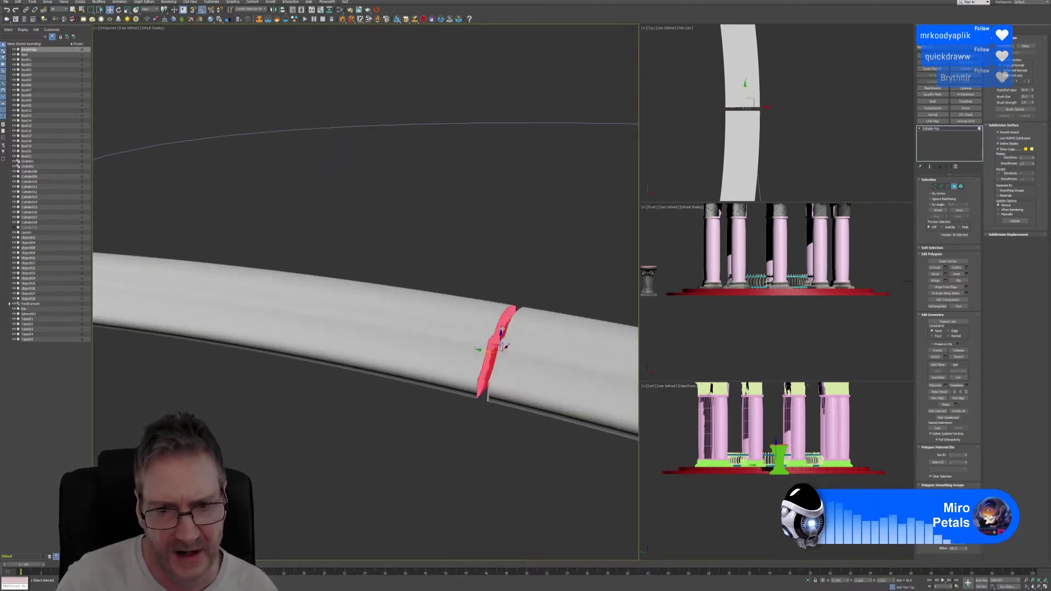
{"action": "key", "text": "Delete"}
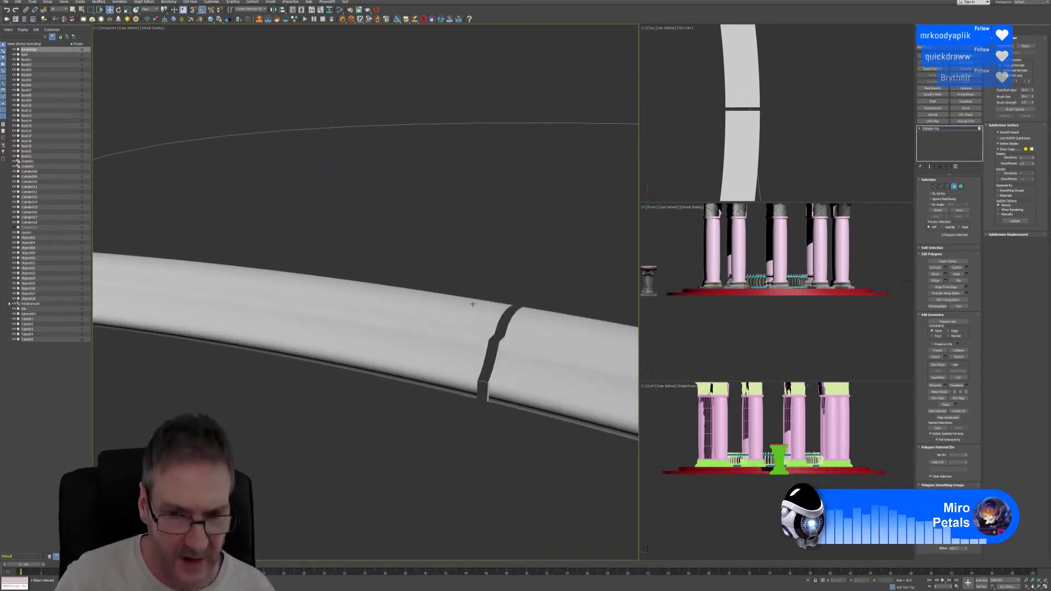
{"action": "middle_click_drag", "start_coordinate": [496, 327], "coordinate": [493, 301], "text": "alt"}
{"action": "middle_click_drag", "start_coordinate": [287, 307], "coordinate": [521, 391], "text": "alt"}
{"action": "left_click", "coordinate": [552, 329]}
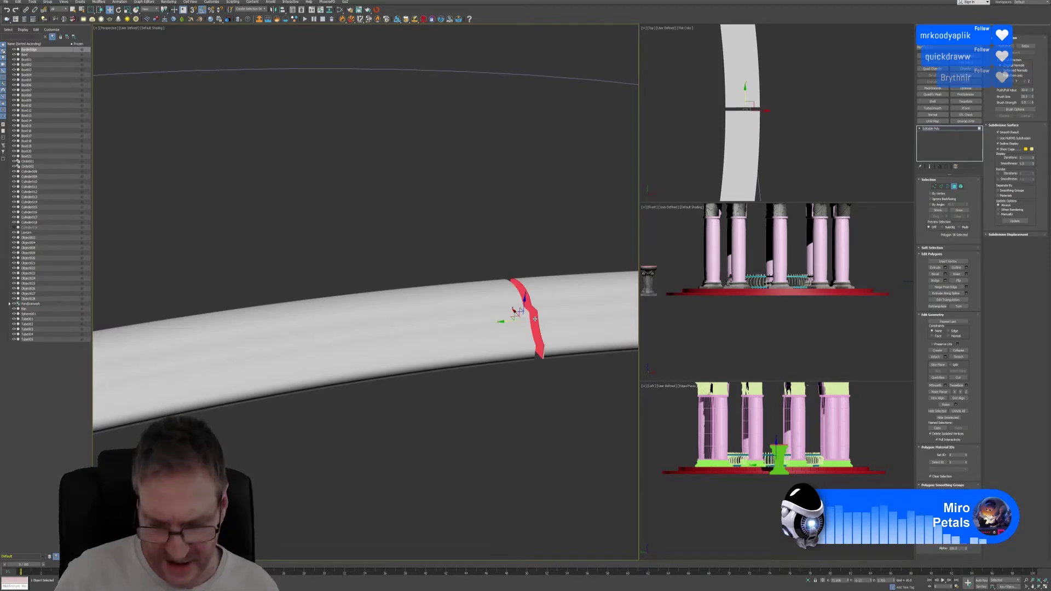
{"action": "key", "text": "Delete"}
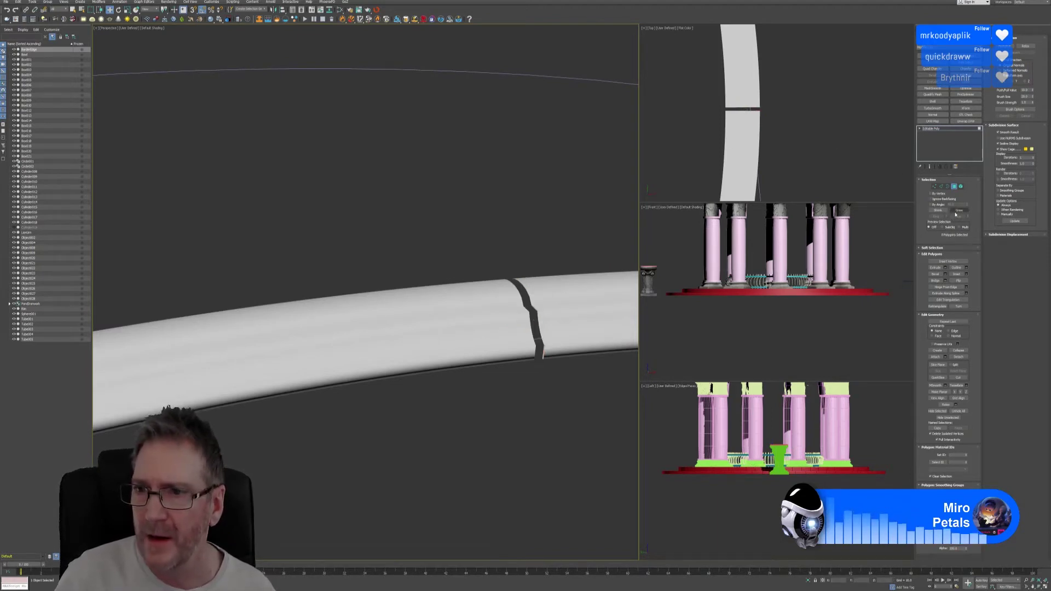
Select both open seam borders and bridge them into a continuous ring.
{"action": "left_click", "coordinate": [948, 186]}
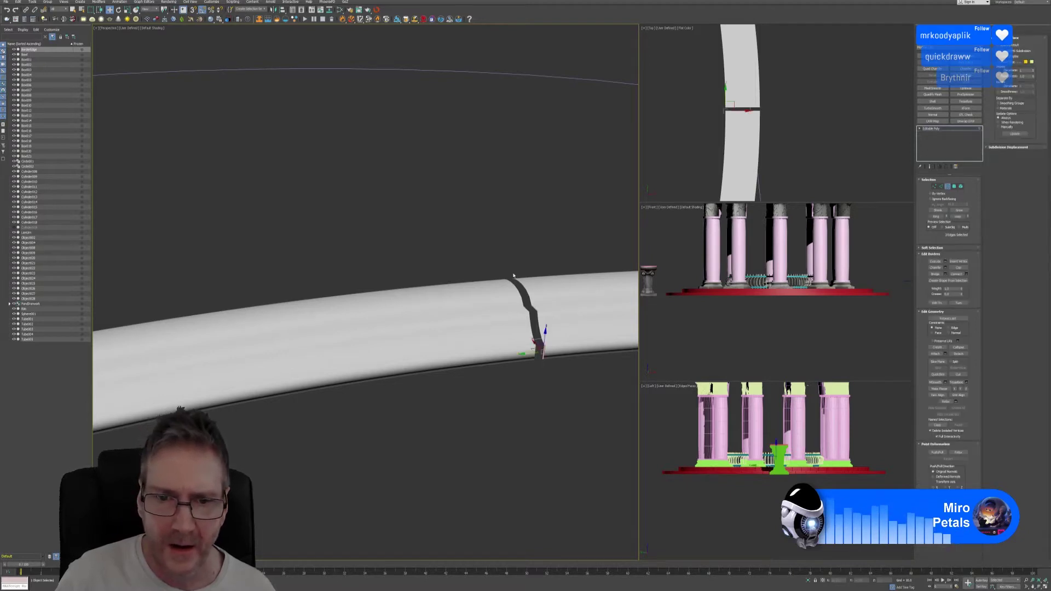
{"action": "left_click", "coordinate": [524, 288]}
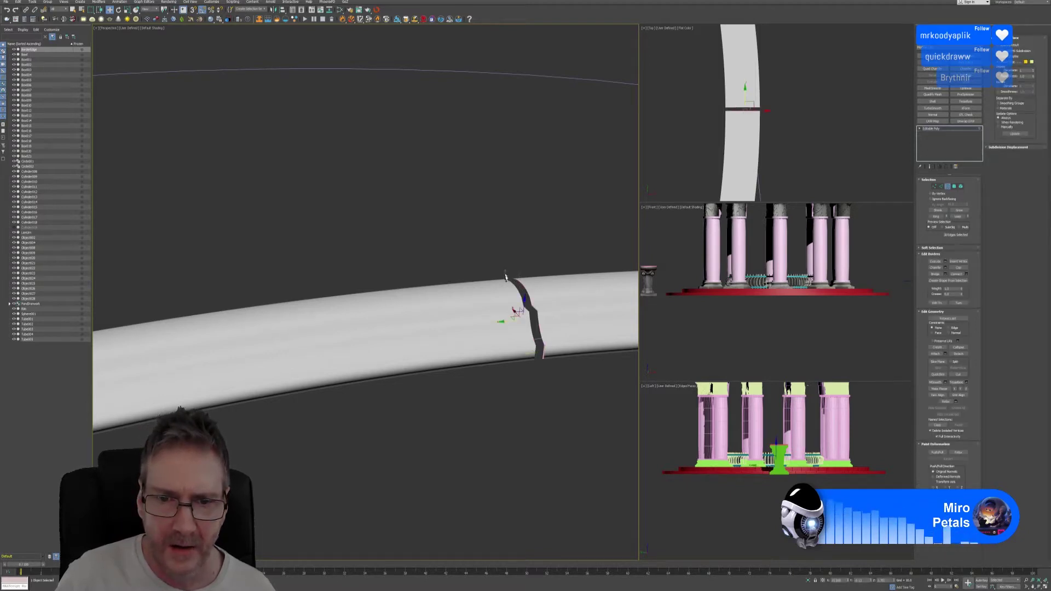
{"action": "mouse_move", "coordinate": [551, 319]}
{"action": "middle_mouse_down", "text": "alt"}
{"action": "mouse_move", "coordinate": [539, 282]}
{"action": "mouse_move", "coordinate": [545, 304]}
{"action": "middle_mouse_up", "text": "alt"}
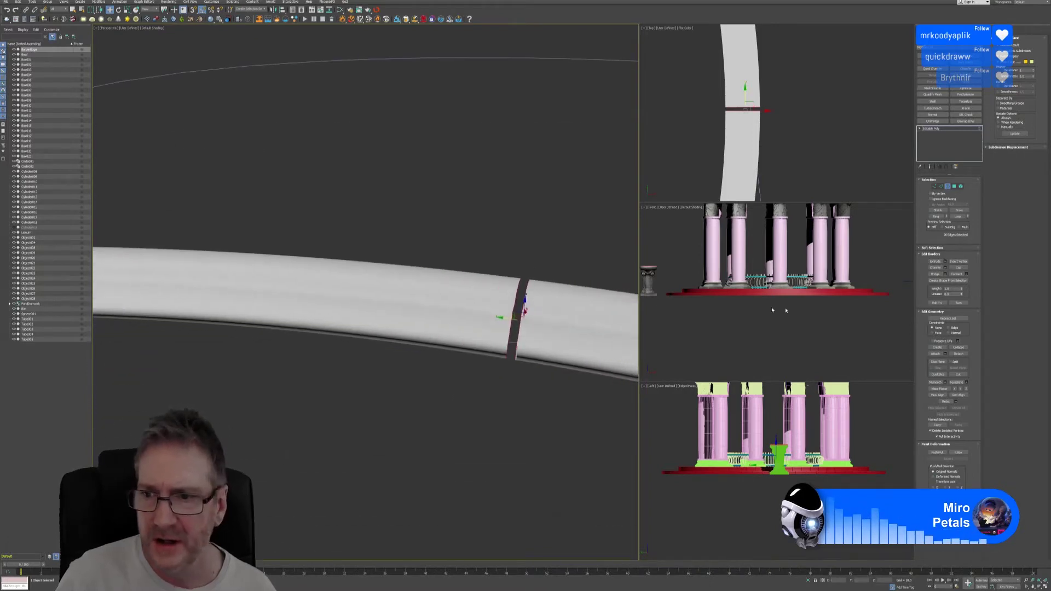
{"action": "left_click", "coordinate": [946, 275]}
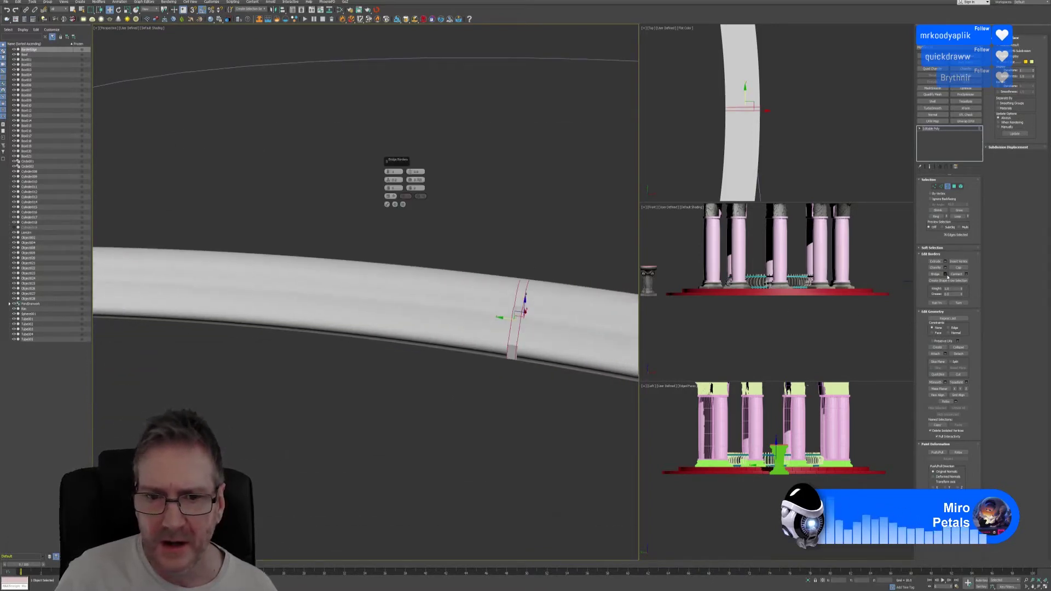
{"action": "left_click", "coordinate": [387, 204]}
{"action": "left_click", "coordinate": [513, 249]}
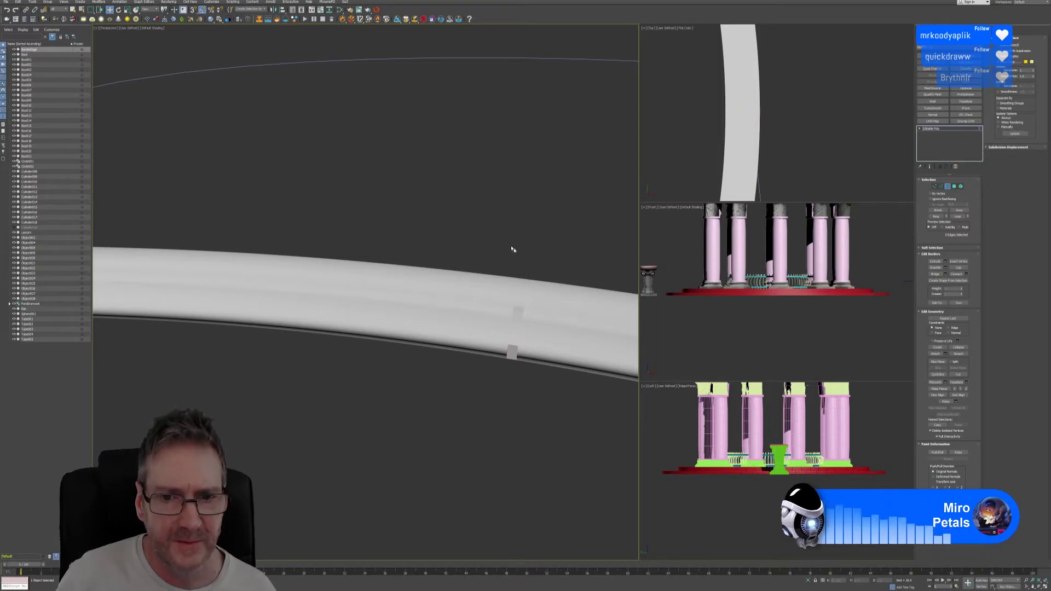
Select the edge loop at the ring's notch and inspect it around the band.
{"action": "scroll", "coordinate": [531, 314], "scroll_direction": "down", "scroll_amount": 6}
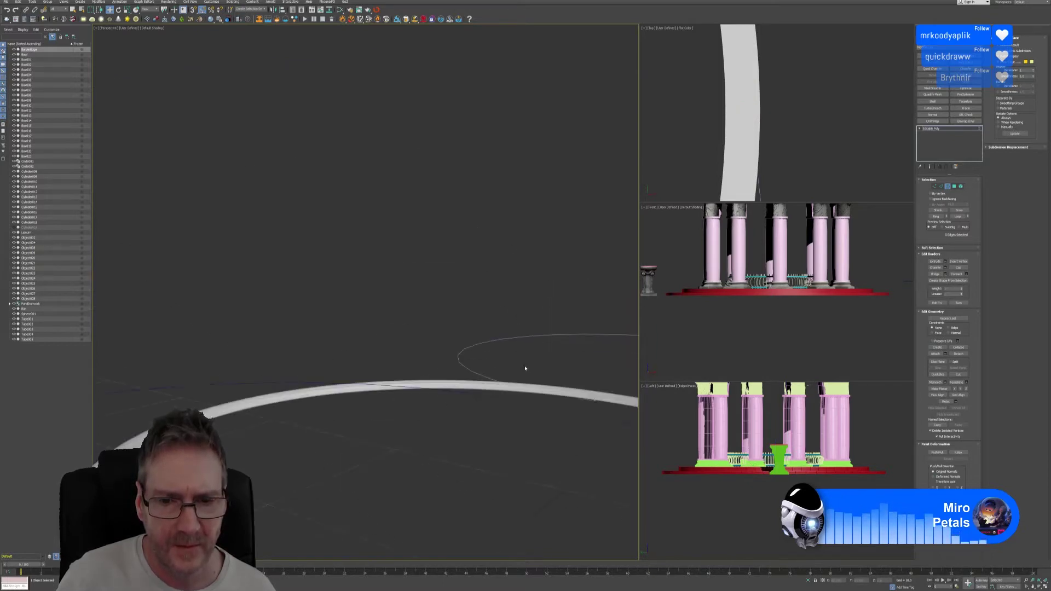
{"action": "middle_click_drag", "start_coordinate": [525, 368], "coordinate": [440, 325]}
{"action": "middle_click_drag", "start_coordinate": [473, 385], "coordinate": [455, 399], "text": "alt"}
{"action": "scroll", "coordinate": [559, 376], "scroll_direction": "up", "scroll_amount": 10}
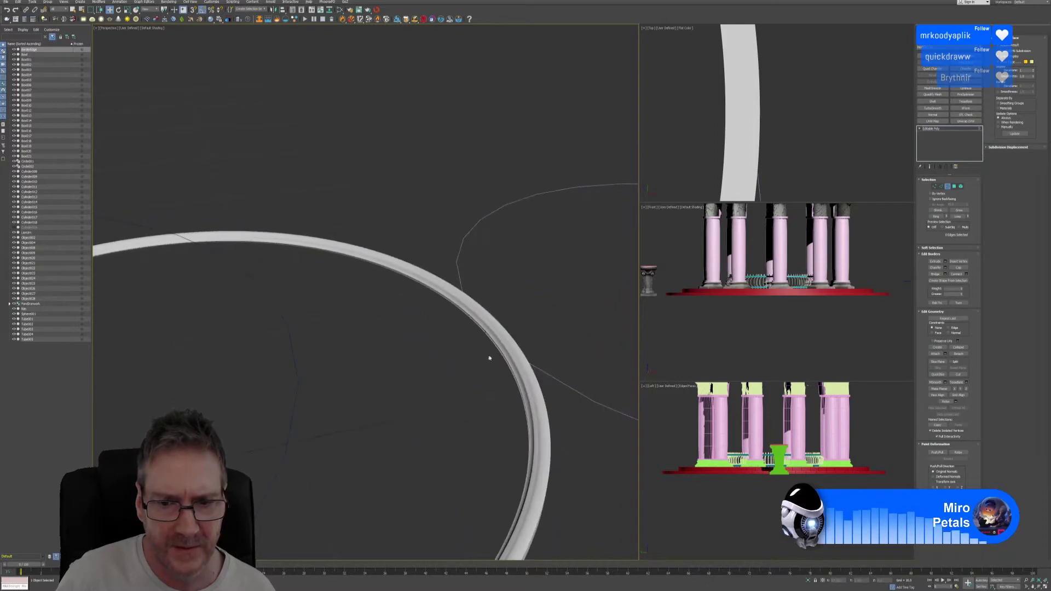
{"action": "middle_click_drag", "start_coordinate": [473, 316], "coordinate": [497, 315]}
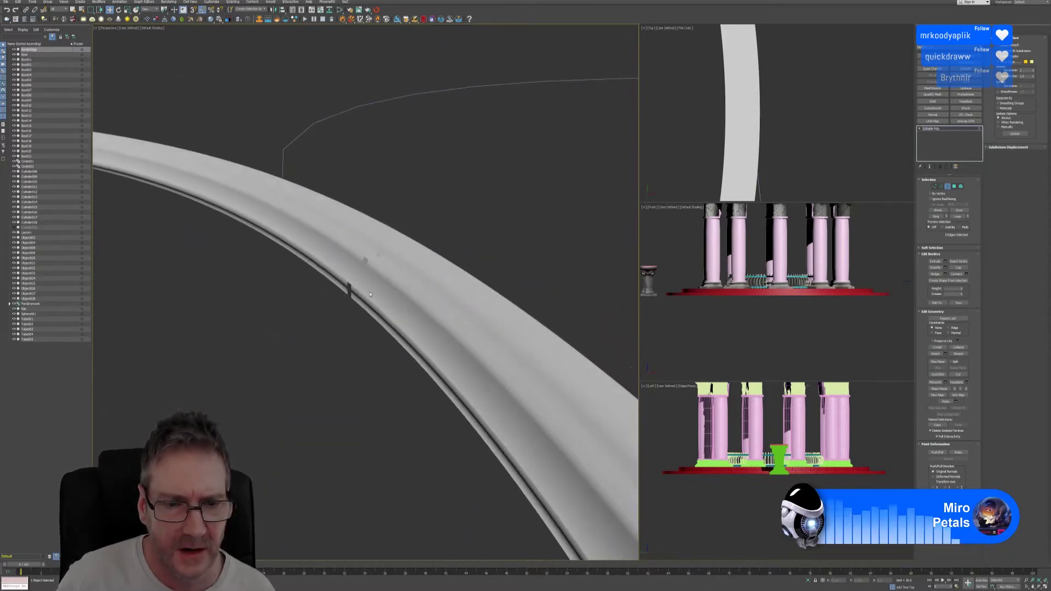
{"action": "scroll", "coordinate": [370, 294], "scroll_direction": "down", "scroll_amount": 2}
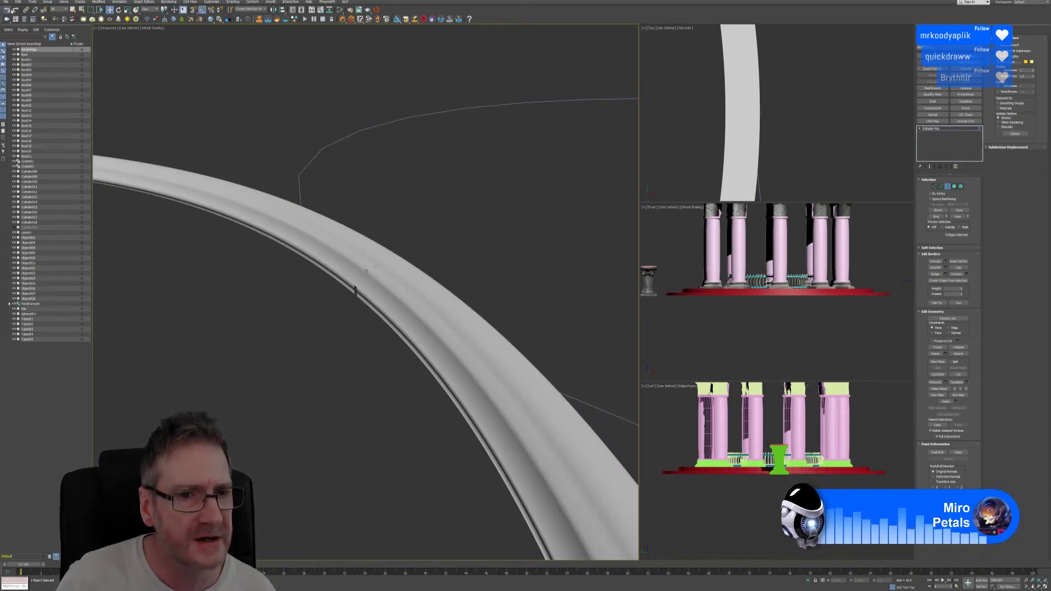
{"action": "double_click", "coordinate": [356, 291]}
{"action": "middle_click_drag", "start_coordinate": [237, 268], "coordinate": [315, 307], "text": "alt"}
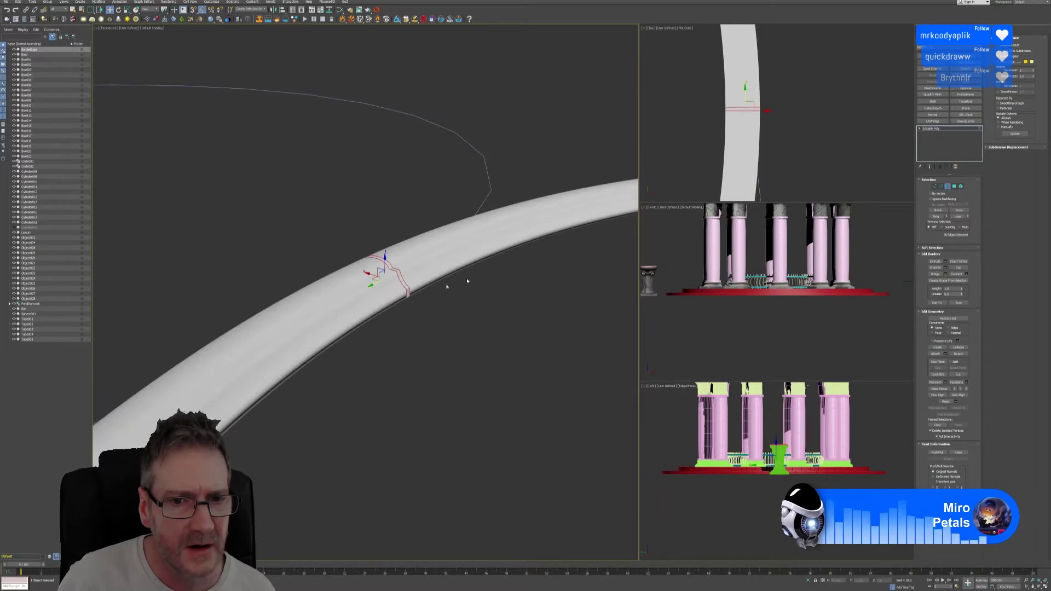
{"action": "middle_click_drag", "start_coordinate": [467, 280], "coordinate": [438, 278], "text": "alt"}
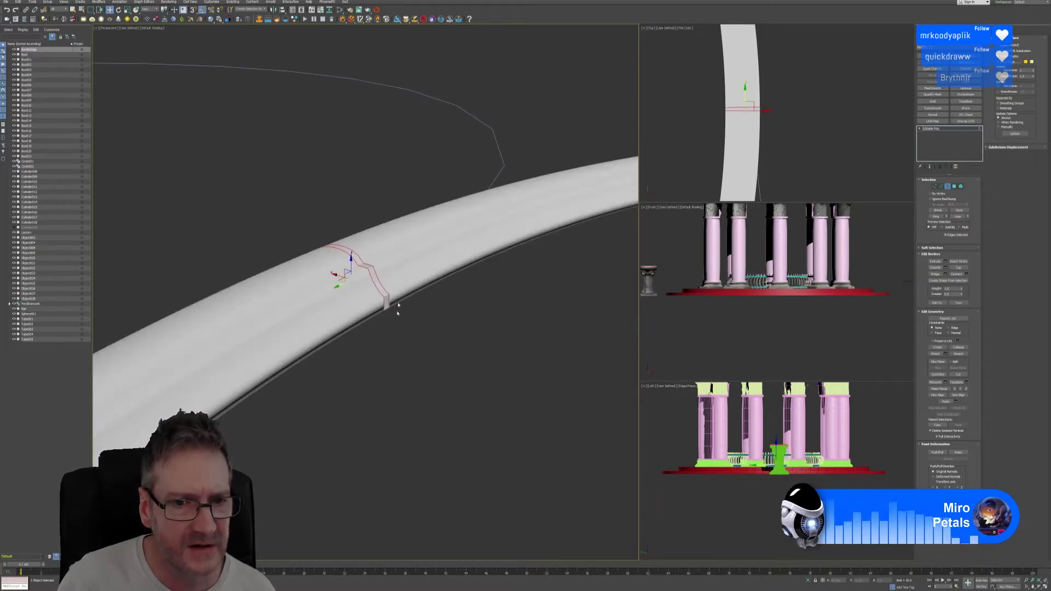
{"action": "mouse_move", "coordinate": [398, 313]}
{"action": "middle_mouse_down", "text": "alt"}
{"action": "mouse_move", "coordinate": [372, 290]}
{"action": "mouse_move", "coordinate": [391, 323]}
{"action": "middle_mouse_up", "text": "alt"}
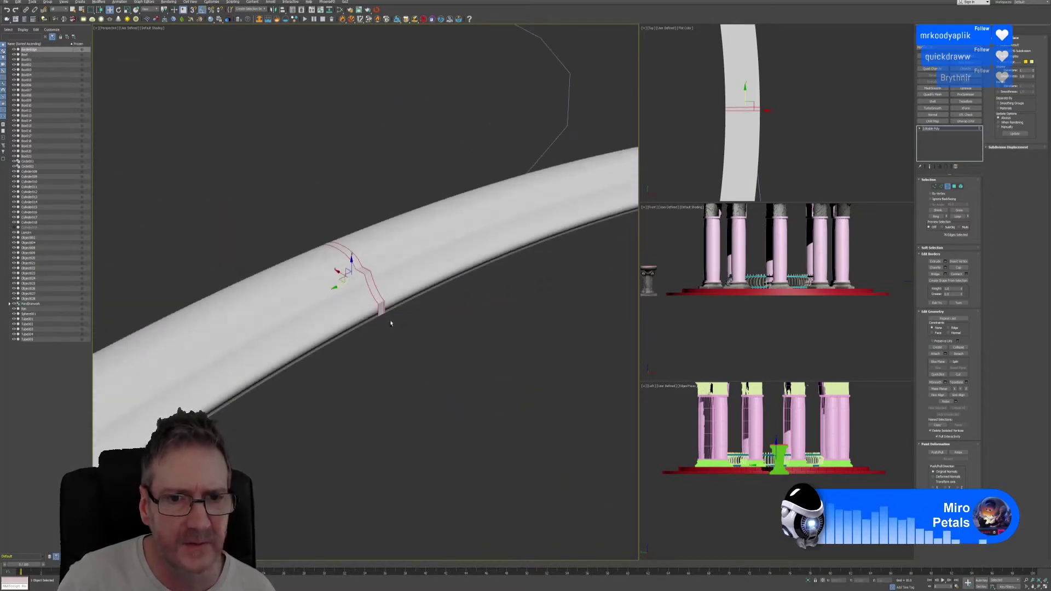
Switch to Element mode and marquee-select the whole ring tube.
{"action": "left_click", "coordinate": [949, 186]}
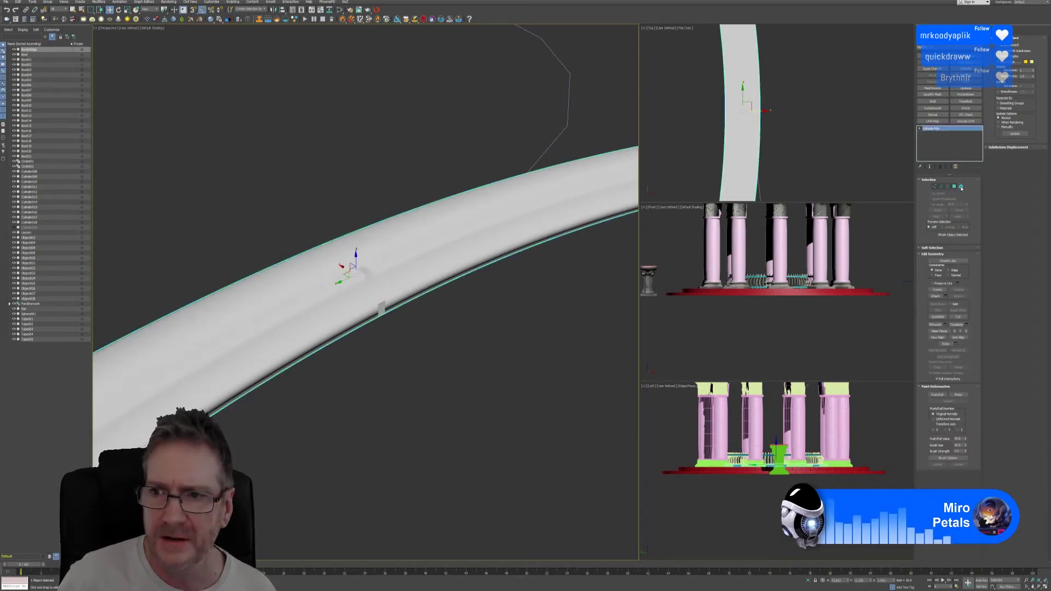
{"action": "left_click", "coordinate": [961, 187]}
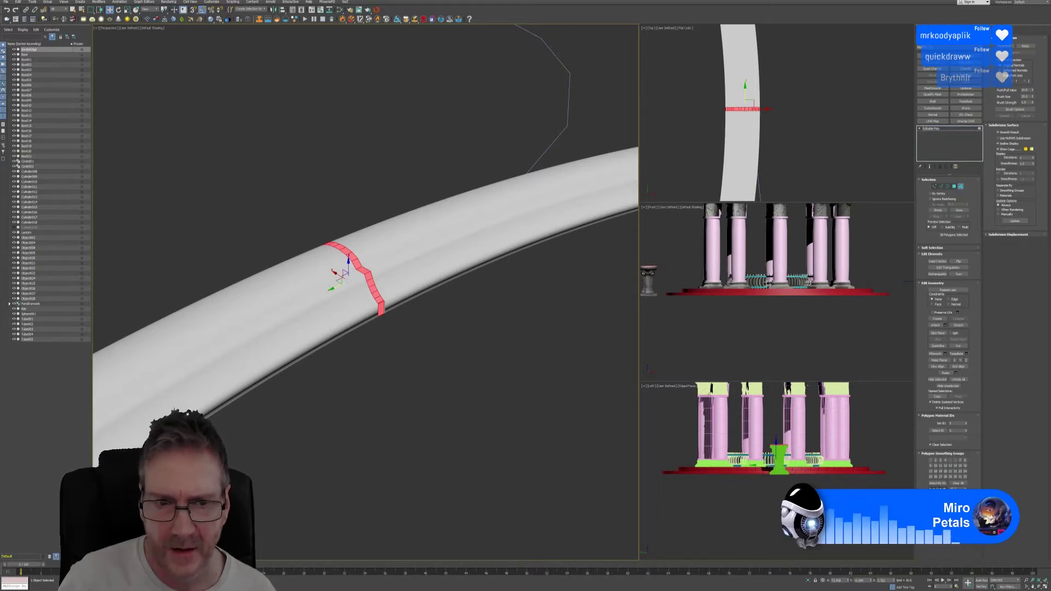
{"action": "left_click", "coordinate": [961, 188]}
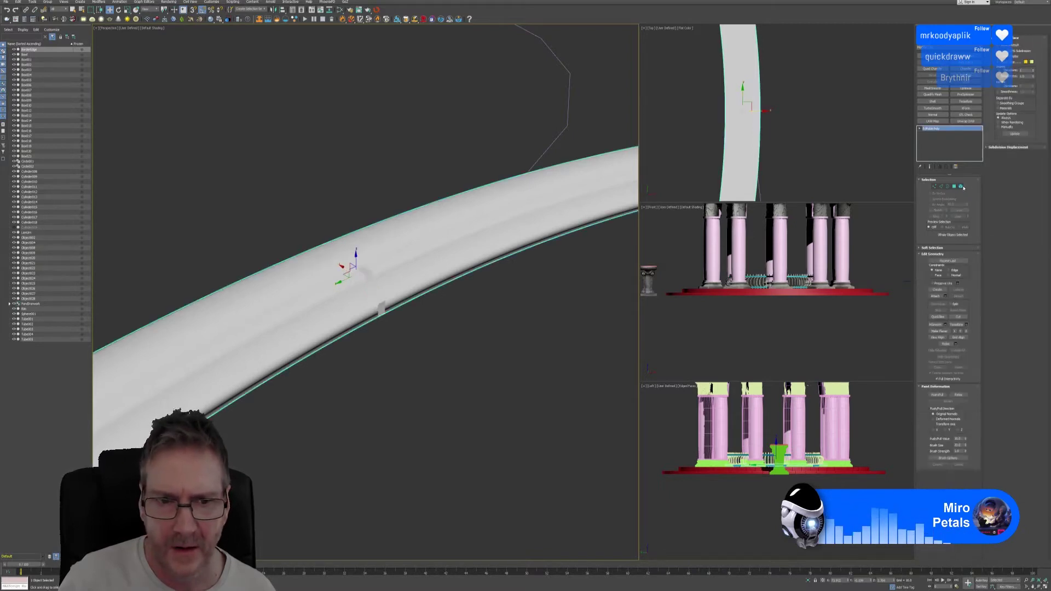
{"action": "left_click", "coordinate": [961, 187]}
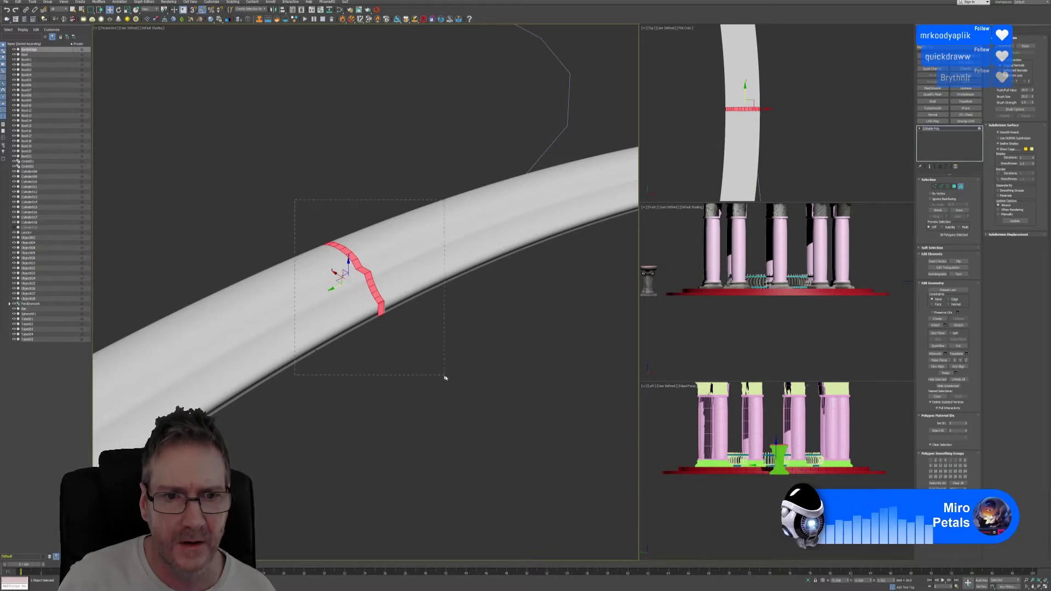
{"action": "left_click_drag", "start_coordinate": [444, 378], "coordinate": [584, 398]}
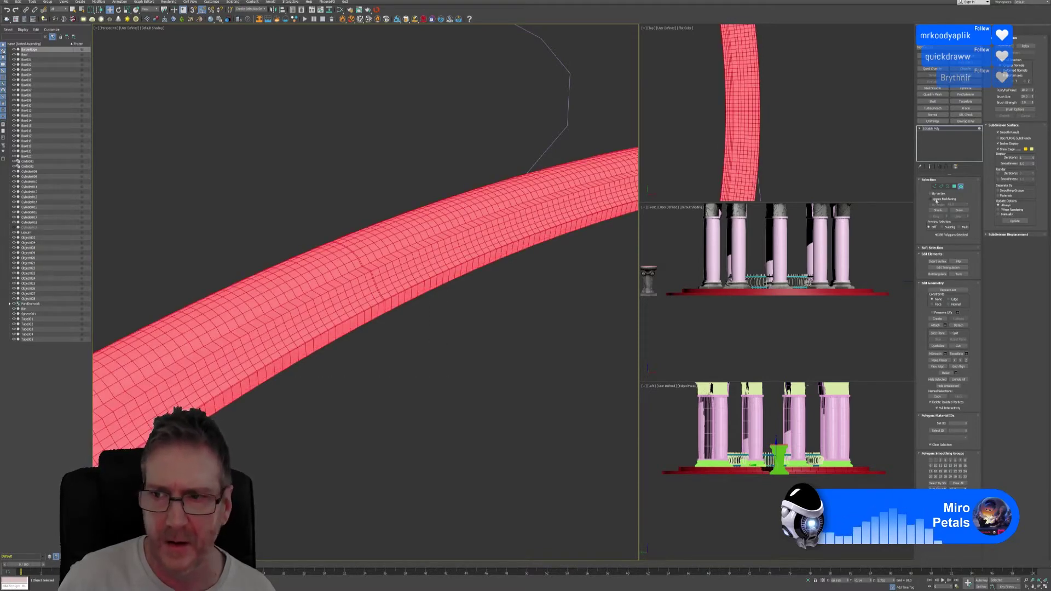
Return the ring to object level, frame it with Z, then zoom out to show the gazebo.
{"action": "left_click", "coordinate": [960, 187]}
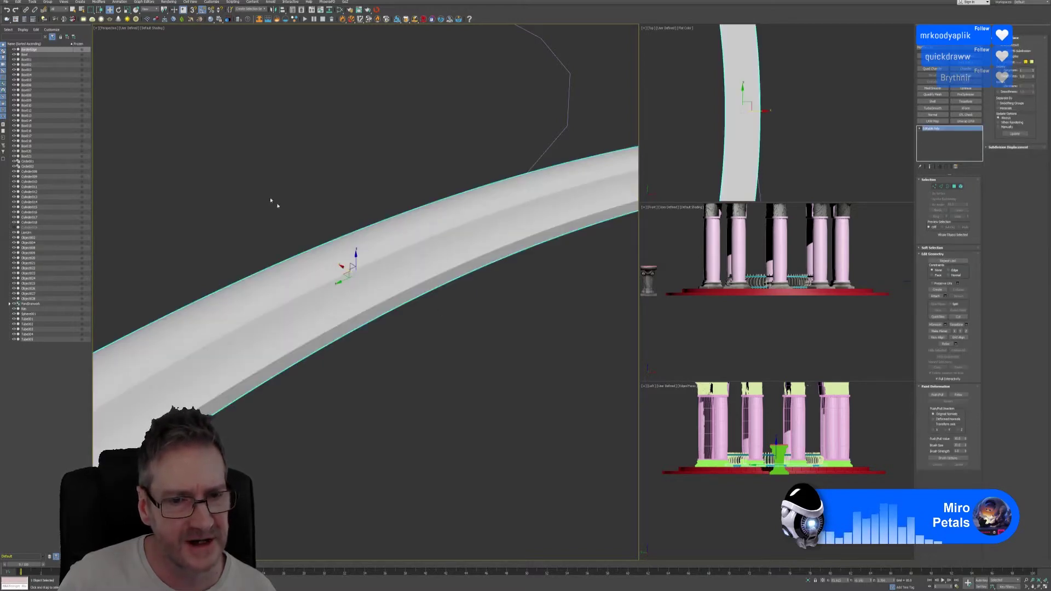
{"action": "key", "text": "z"}
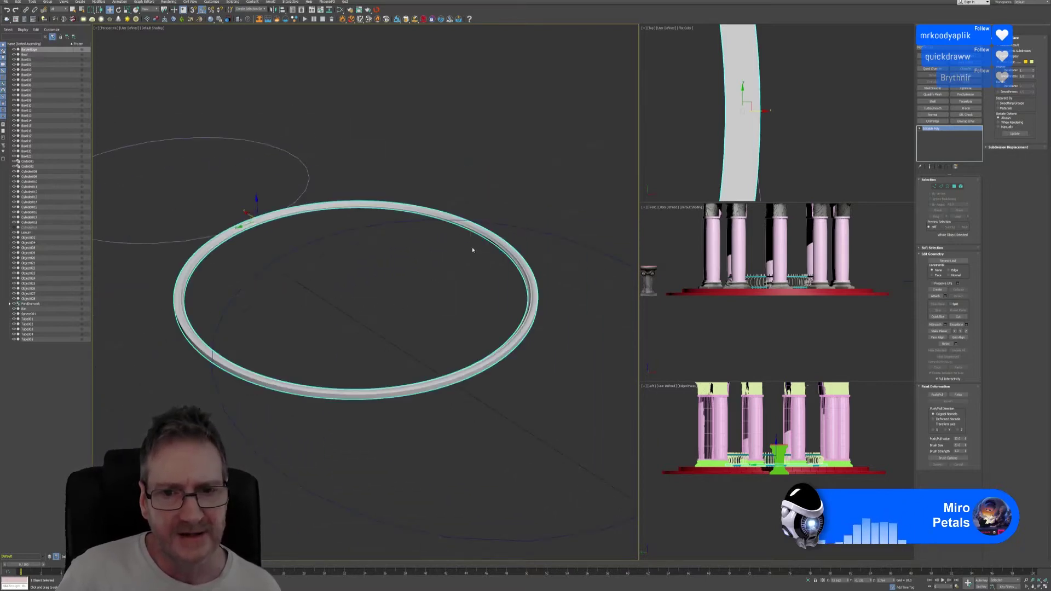
{"action": "scroll", "coordinate": [472, 248], "scroll_direction": "up", "scroll_amount": 3}
{"action": "mouse_move", "coordinate": [481, 251]}
{"action": "middle_mouse_down", "text": "alt"}
{"action": "mouse_move", "coordinate": [495, 258]}
{"action": "mouse_move", "coordinate": [480, 253]}
{"action": "middle_mouse_up", "text": "alt"}
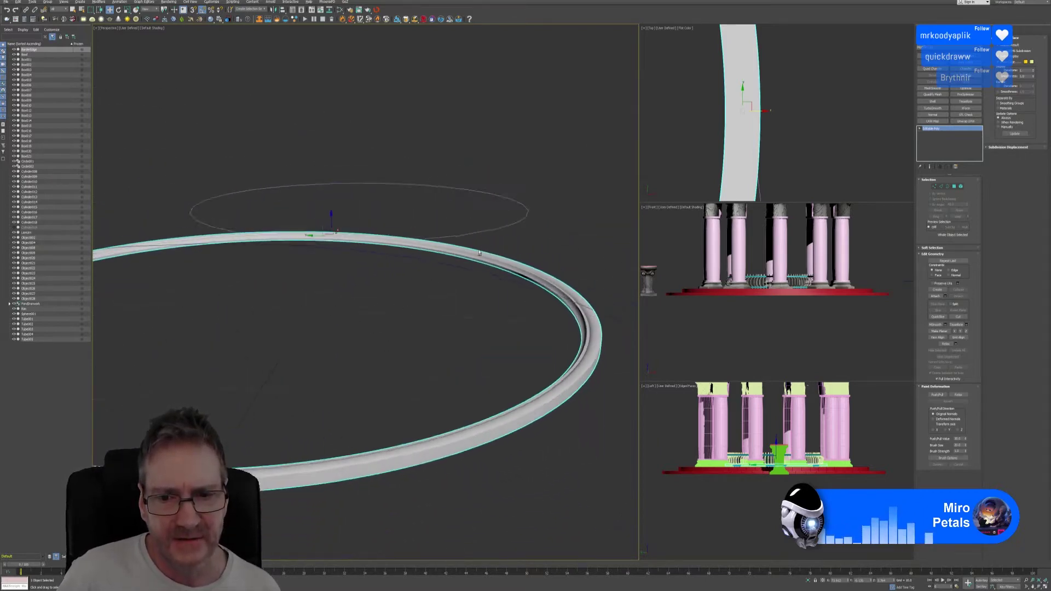
{"action": "scroll", "coordinate": [588, 295], "scroll_direction": "up", "scroll_amount": 2}
{"action": "middle_click_drag", "start_coordinate": [559, 323], "coordinate": [511, 332], "text": "alt"}
{"action": "scroll", "coordinate": [518, 331], "scroll_direction": "down", "scroll_amount": 6}
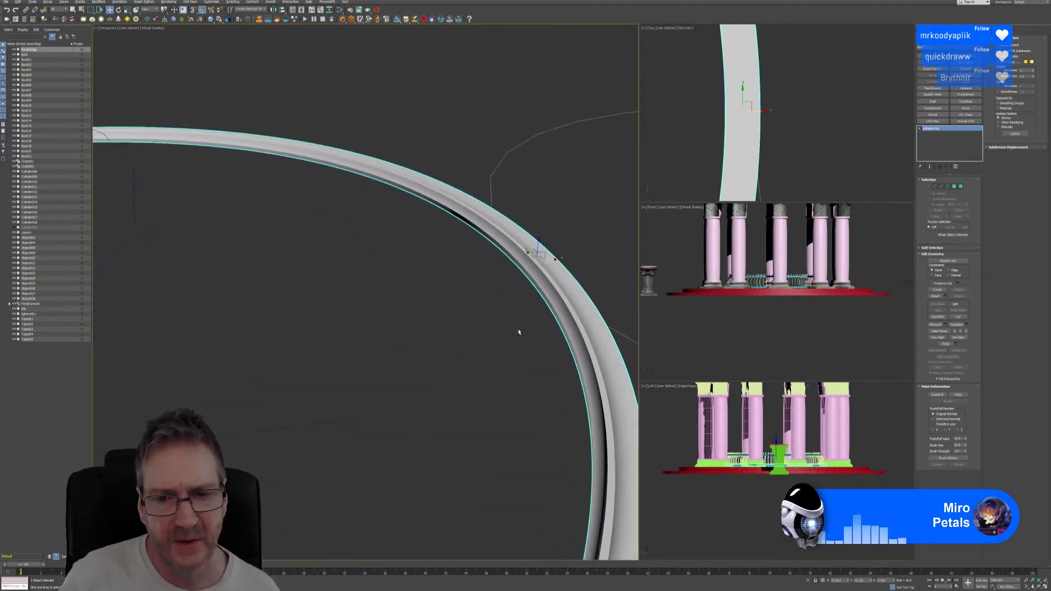
{"action": "middle_click_drag", "start_coordinate": [434, 363], "coordinate": [461, 334]}
{"action": "scroll", "coordinate": [461, 334], "scroll_direction": "down", "scroll_amount": 8}
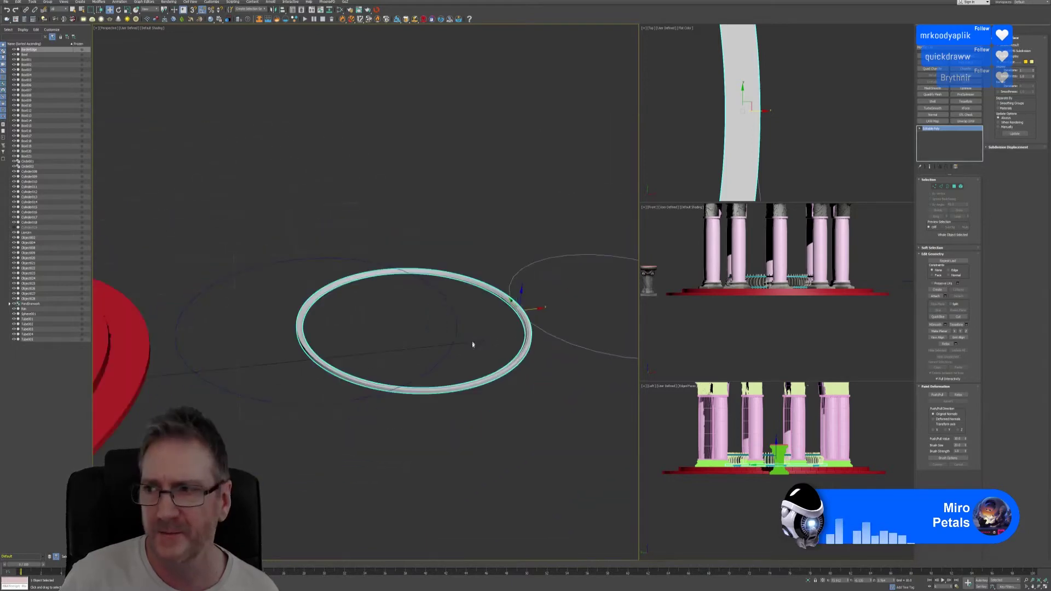
{"action": "middle_click_drag", "start_coordinate": [439, 384], "coordinate": [470, 377]}
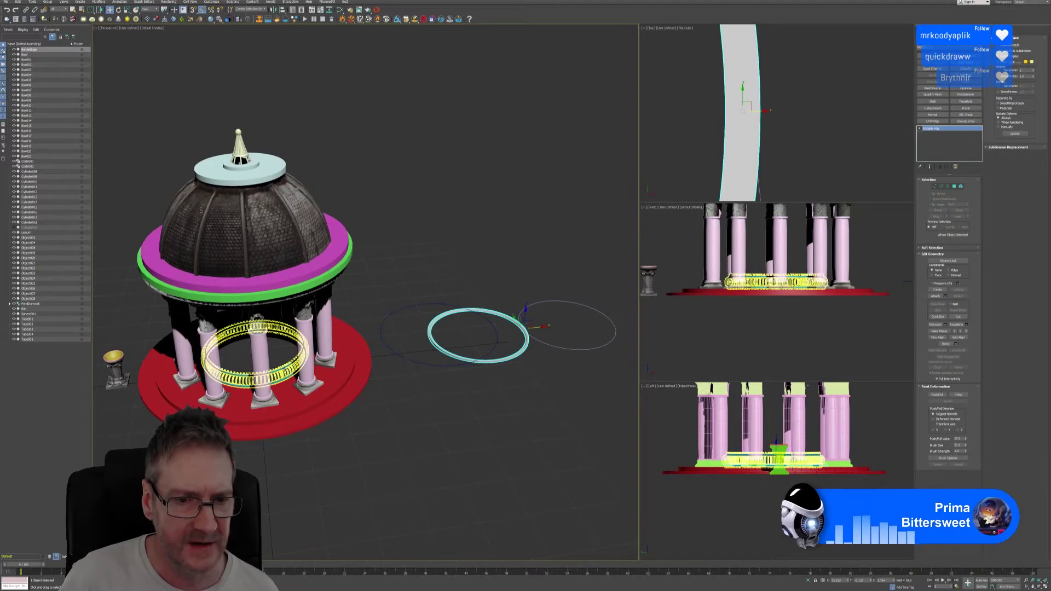
Isolate the gazebo's pedestal and railing rings with Alt+Q.
{"action": "left_click", "coordinate": [289, 366]}
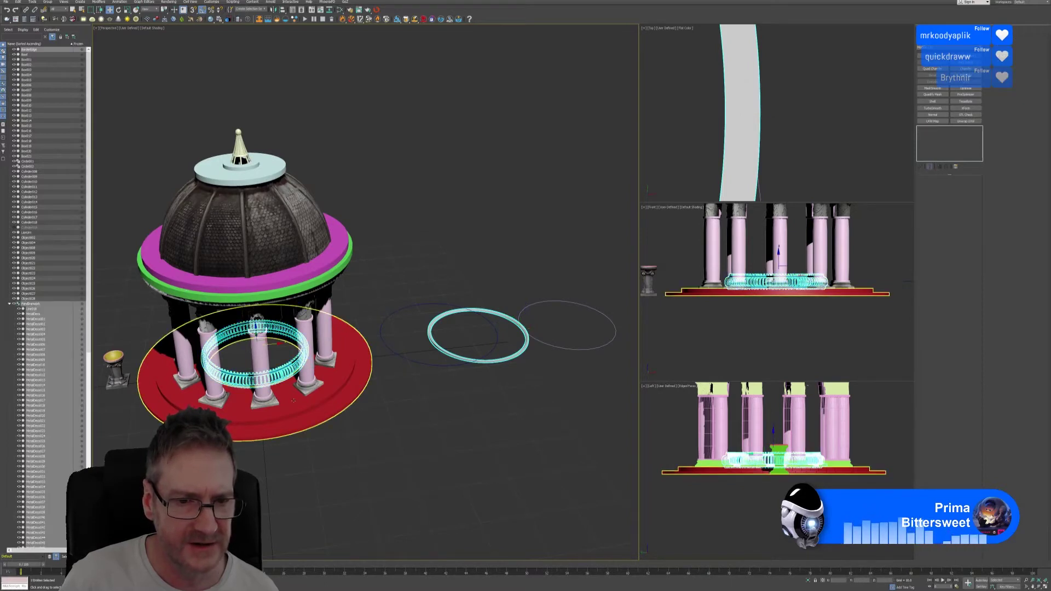
{"action": "key", "text": "alt+q"}
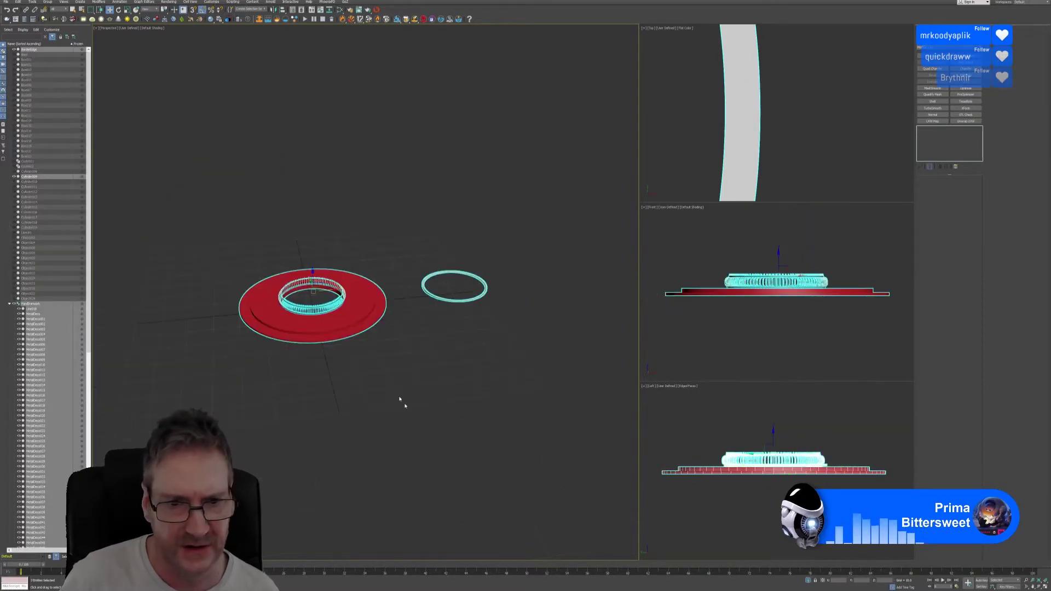
{"action": "left_click", "coordinate": [429, 345]}
In the maximized Top view, move the ring tube onto the red pedestal over its inner ring.
{"action": "left_click", "coordinate": [443, 300]}
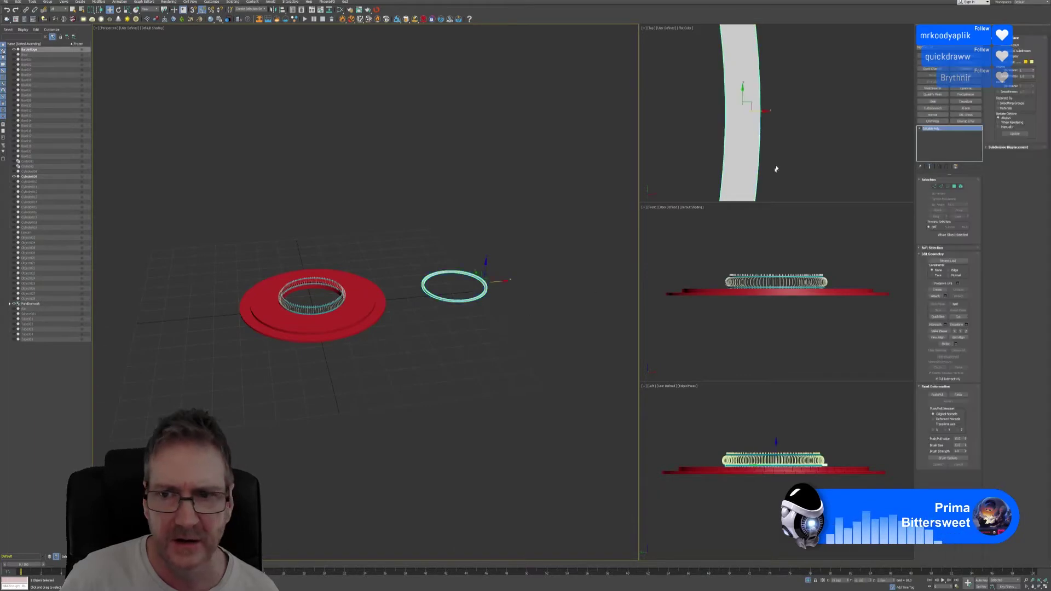
{"action": "key", "text": "alt+w"}
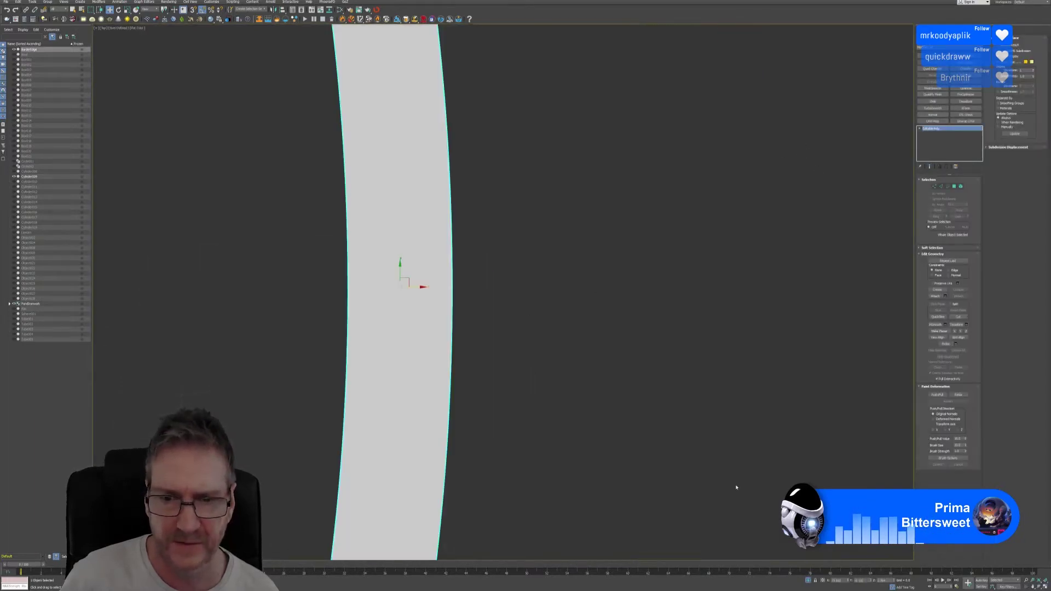
{"action": "scroll", "coordinate": [511, 410], "scroll_direction": "down", "scroll_amount": 8}
{"action": "middle_click_drag", "start_coordinate": [593, 342], "coordinate": [711, 318]}
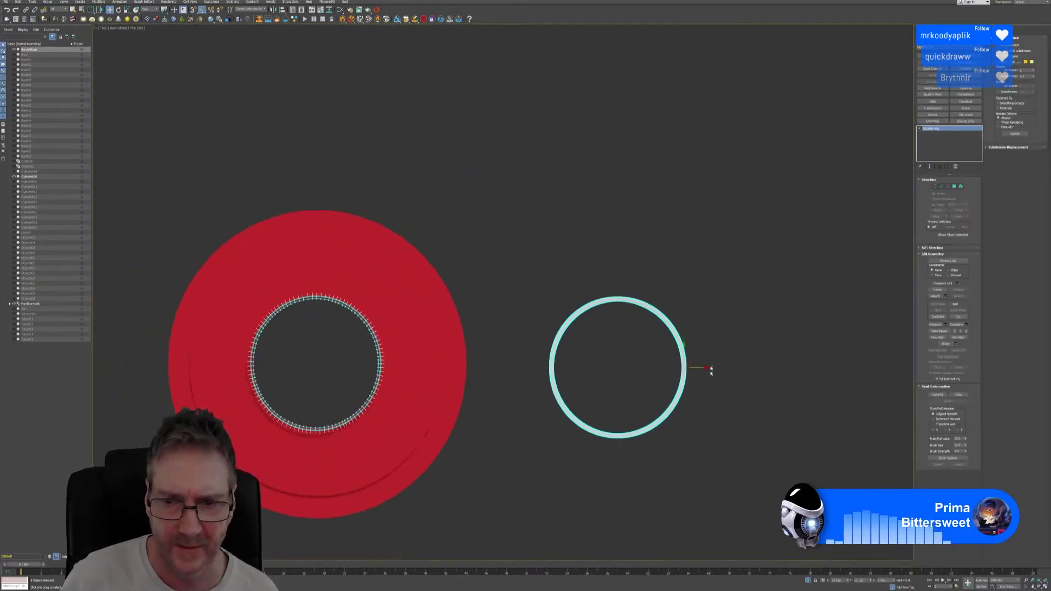
{"action": "left_click_drag", "start_coordinate": [700, 382], "coordinate": [402, 381]}
{"action": "middle_click_drag", "start_coordinate": [401, 381], "coordinate": [442, 369]}
{"action": "scroll", "coordinate": [442, 369], "scroll_direction": "up", "scroll_amount": 5}
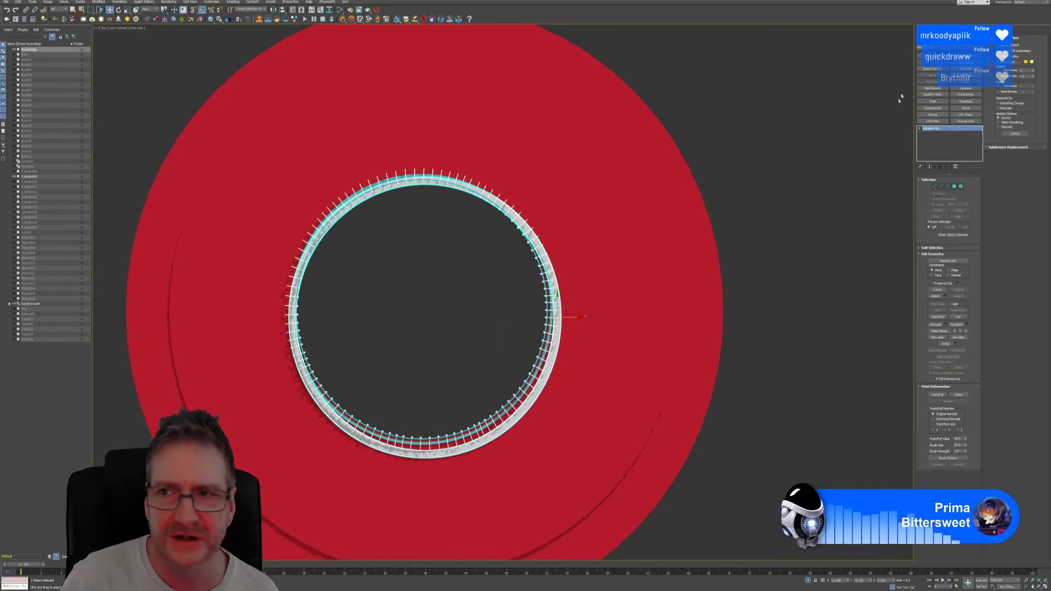
Centre the ring tube's pivot using Affect Pivot Only and Center to Object.
{"action": "left_click", "coordinate": [943, 48]}
{"action": "left_click", "coordinate": [948, 70]}
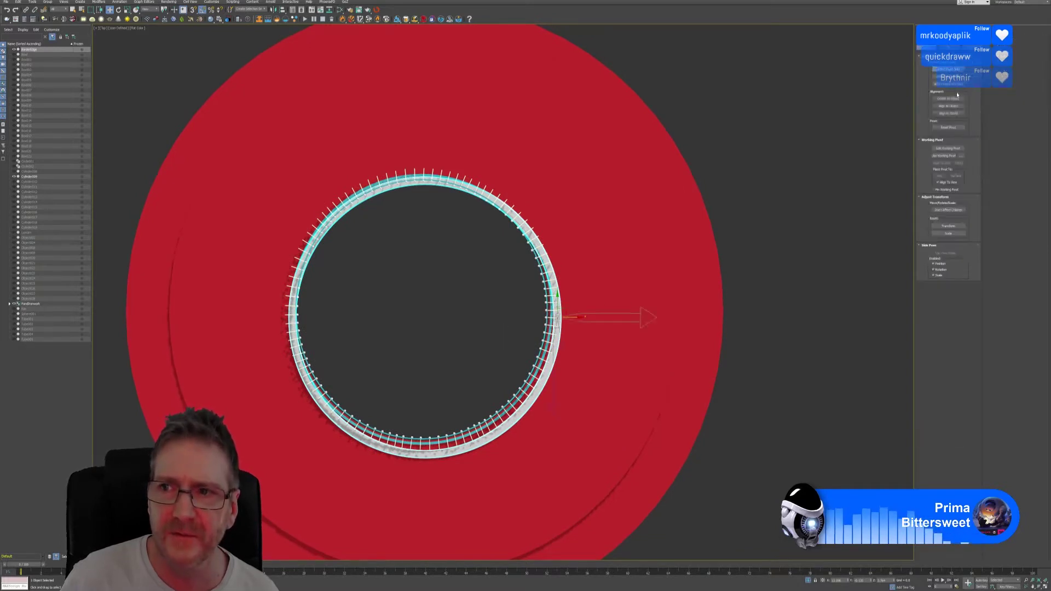
{"action": "left_click", "coordinate": [948, 98]}
{"action": "left_click", "coordinate": [949, 69]}
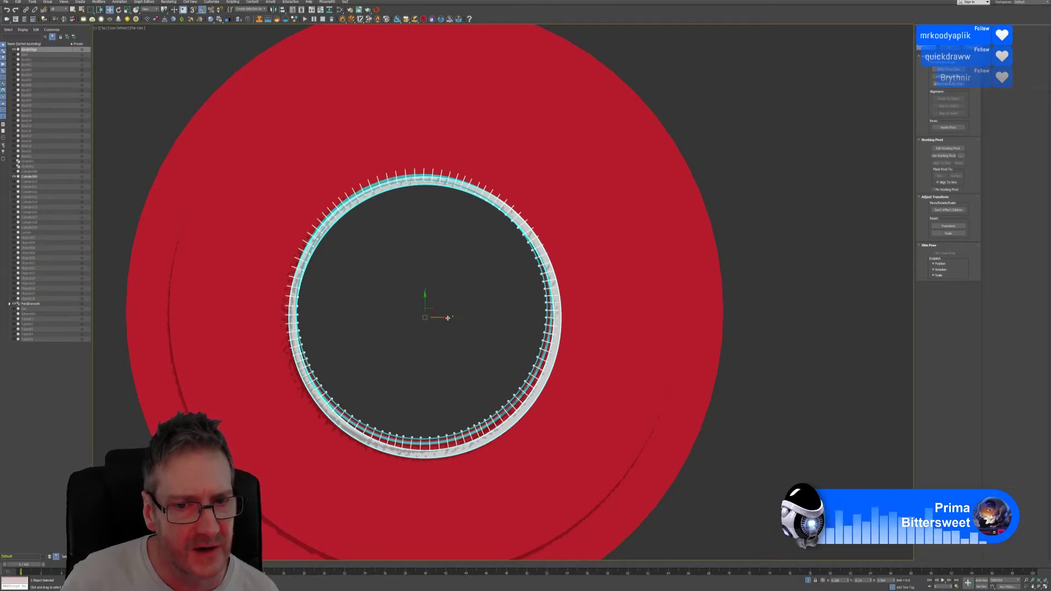
Nudge the ring left and up until it is concentric with the pedestal's inner railing.
{"action": "left_click_drag", "start_coordinate": [454, 320], "coordinate": [429, 294]}
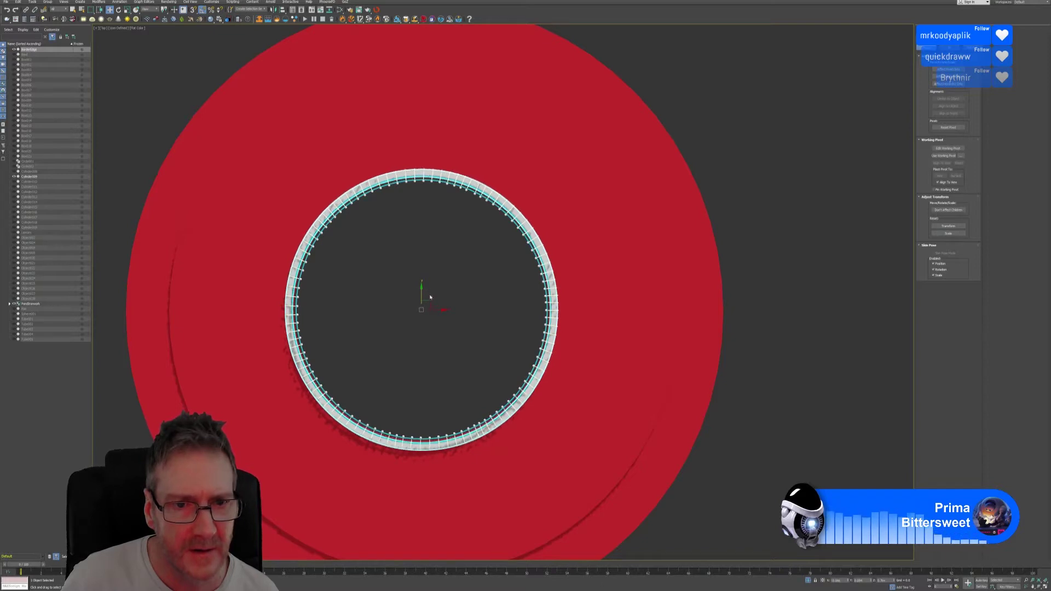
{"action": "scroll", "coordinate": [455, 315], "scroll_direction": "up", "scroll_amount": 3}
{"action": "middle_click_drag", "start_coordinate": [455, 312], "coordinate": [477, 320]}
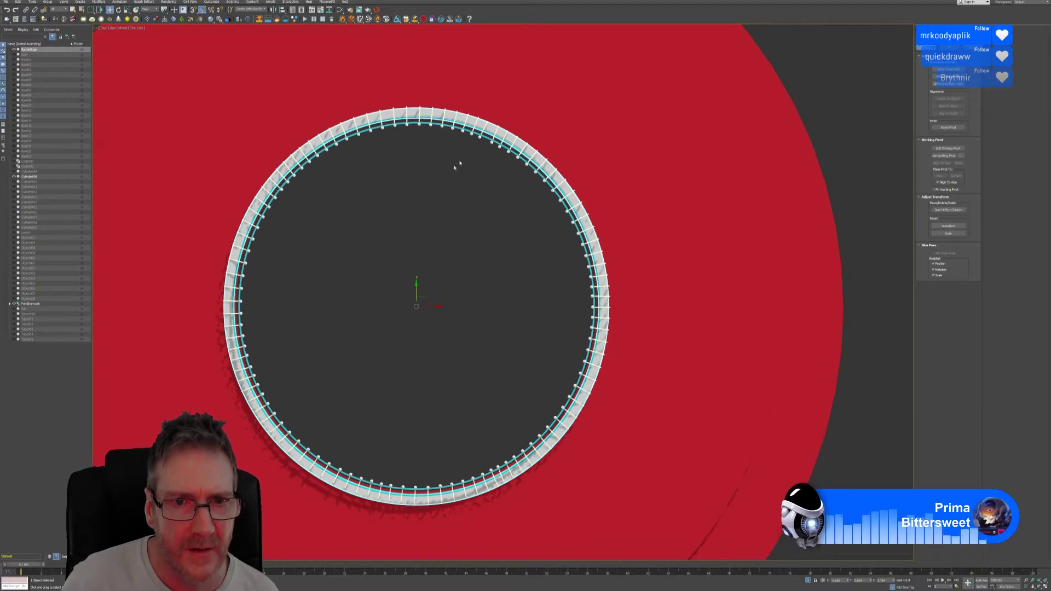
{"action": "left_click_drag", "start_coordinate": [416, 286], "coordinate": [416, 285]}
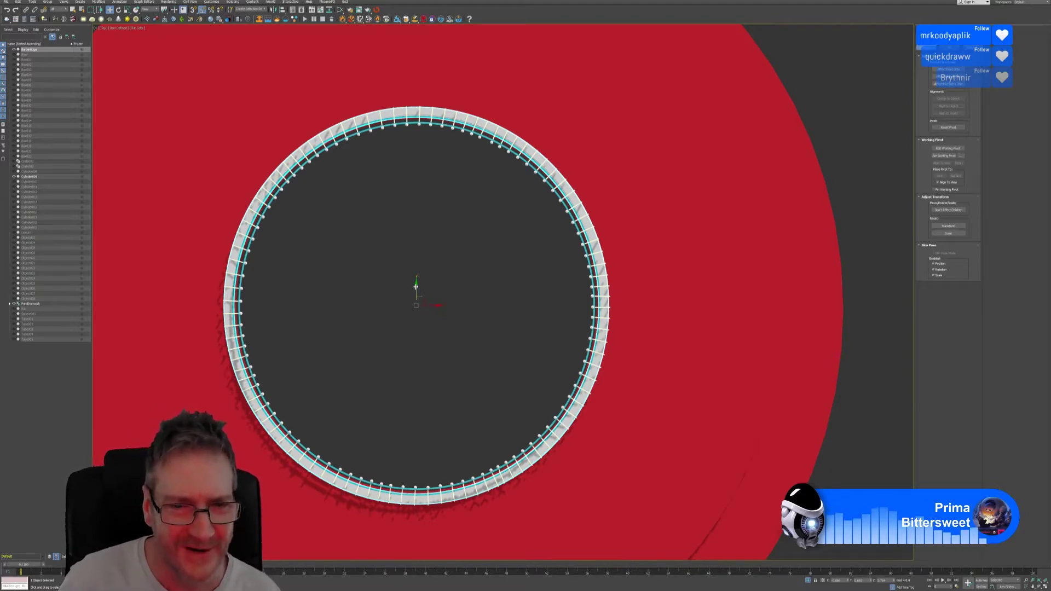
{"action": "left_click_drag", "start_coordinate": [417, 286], "coordinate": [417, 285]}
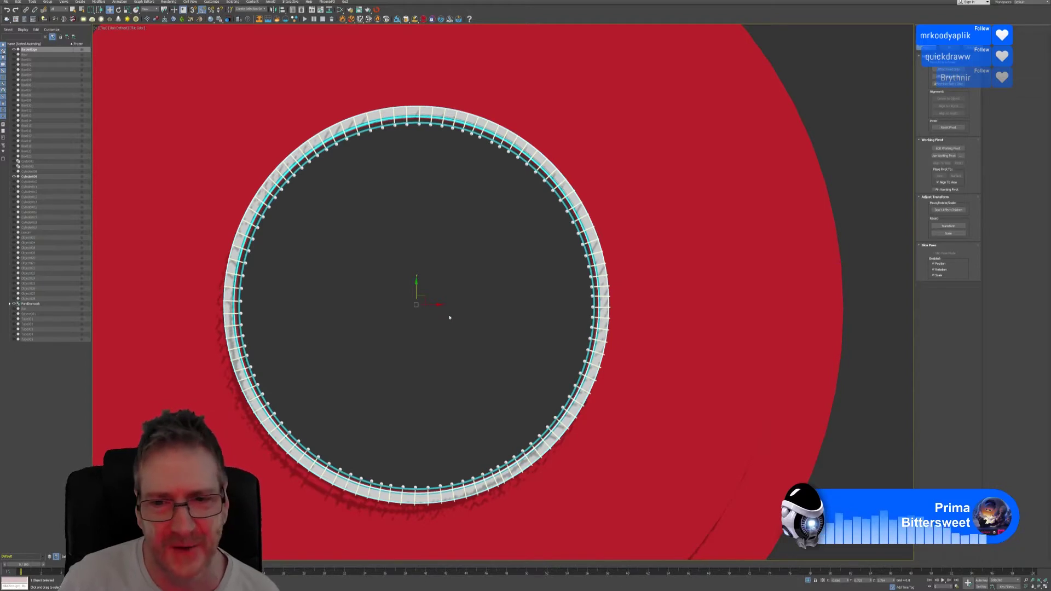
{"action": "scroll", "coordinate": [449, 317], "scroll_direction": "down", "scroll_amount": 5}
{"action": "middle_click_drag", "start_coordinate": [725, 292], "coordinate": [709, 270]}
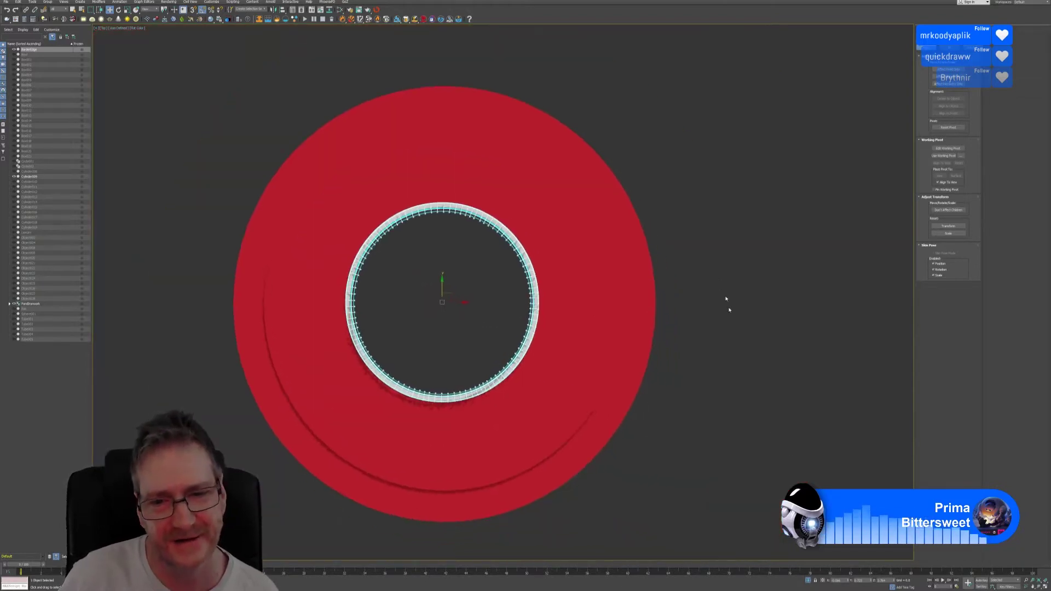
{"action": "key", "text": "alt+w"}
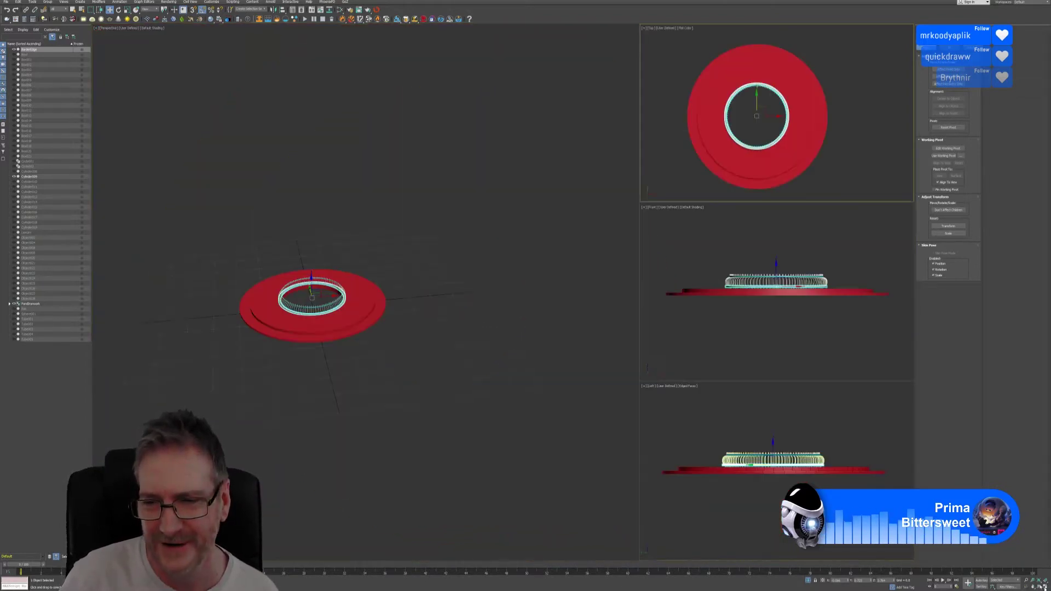
{"action": "right_click", "coordinate": [752, 434]}
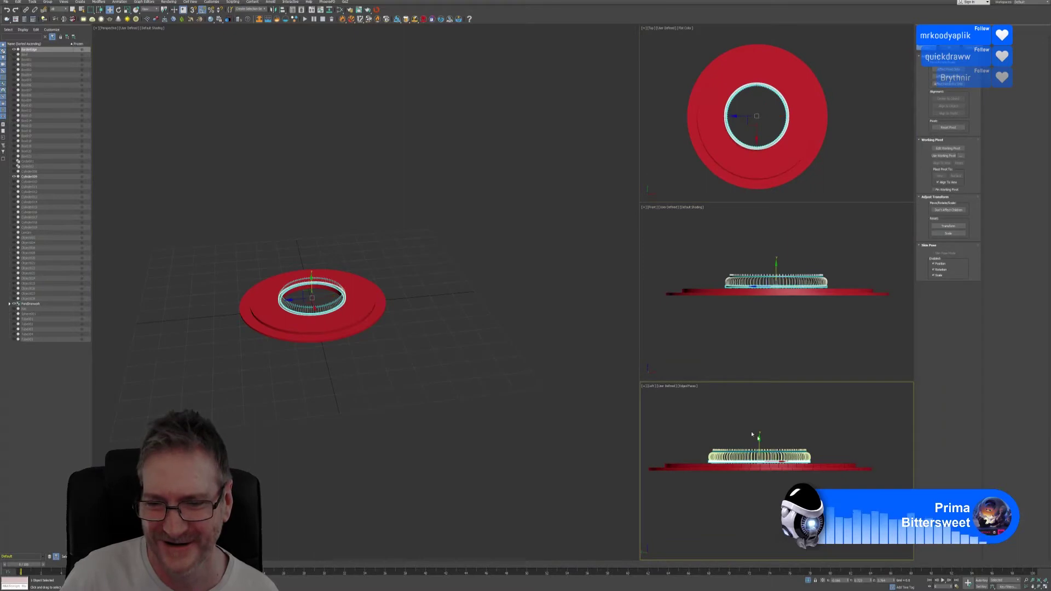
In the maximized Left view, drag the bottom rail down and lift the FenceFramework group slightly.
{"action": "left_click", "coordinate": [1046, 587]}
{"action": "middle_click_drag", "start_coordinate": [548, 364], "coordinate": [572, 399]}
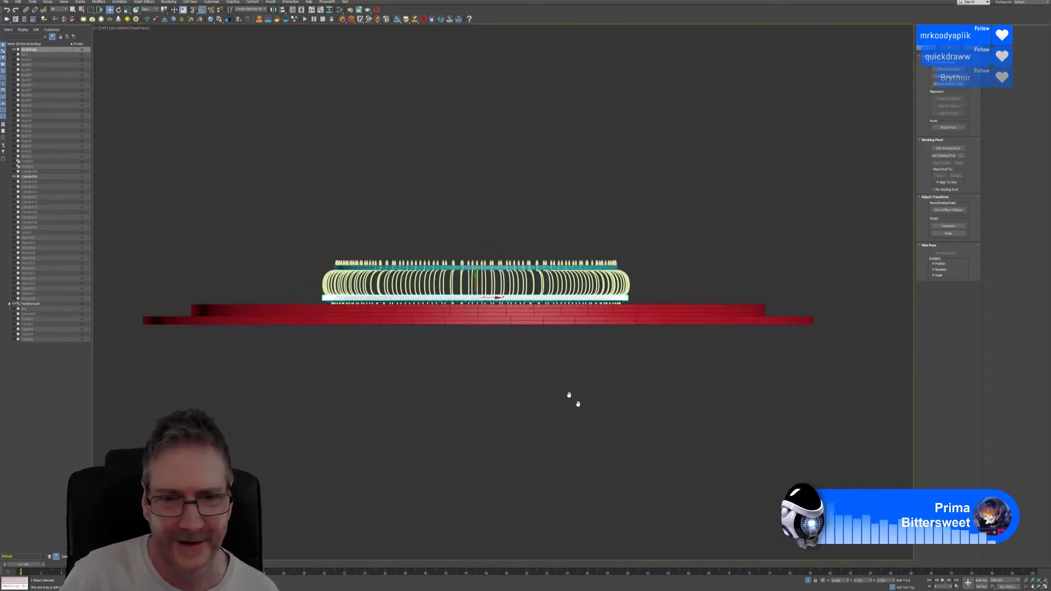
{"action": "scroll", "coordinate": [544, 382], "scroll_direction": "up", "scroll_amount": 5}
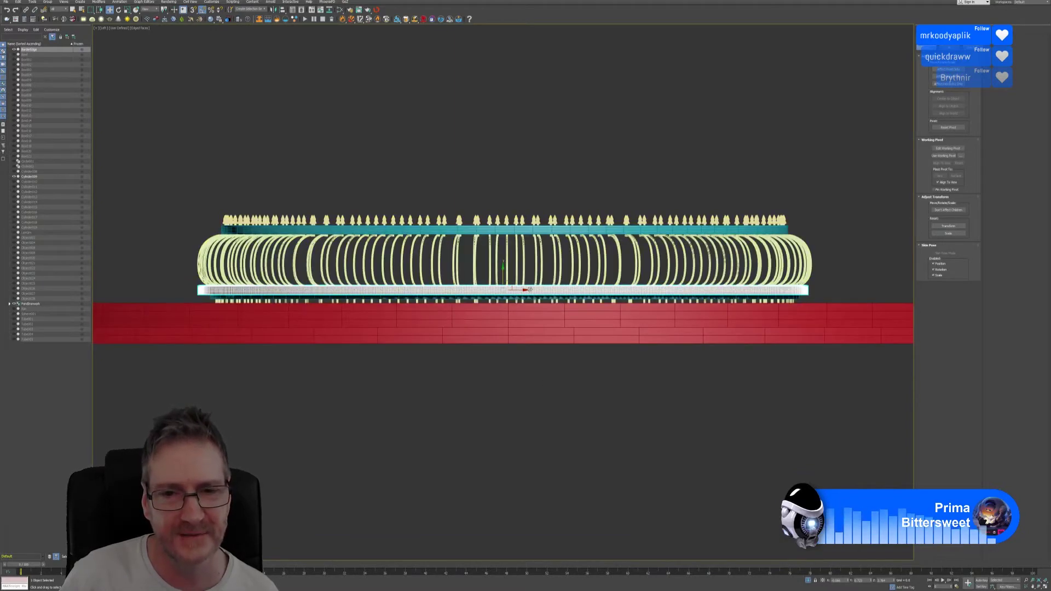
{"action": "scroll", "coordinate": [544, 381], "scroll_direction": "up", "scroll_amount": 3}
{"action": "left_click_drag", "start_coordinate": [491, 272], "coordinate": [490, 286]}
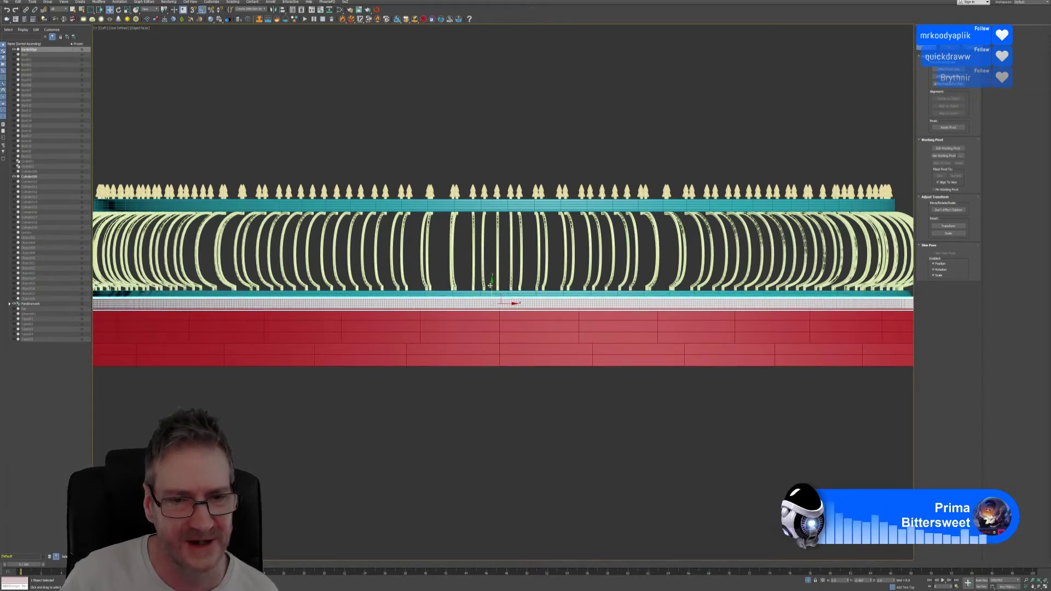
{"action": "left_click", "coordinate": [517, 271]}
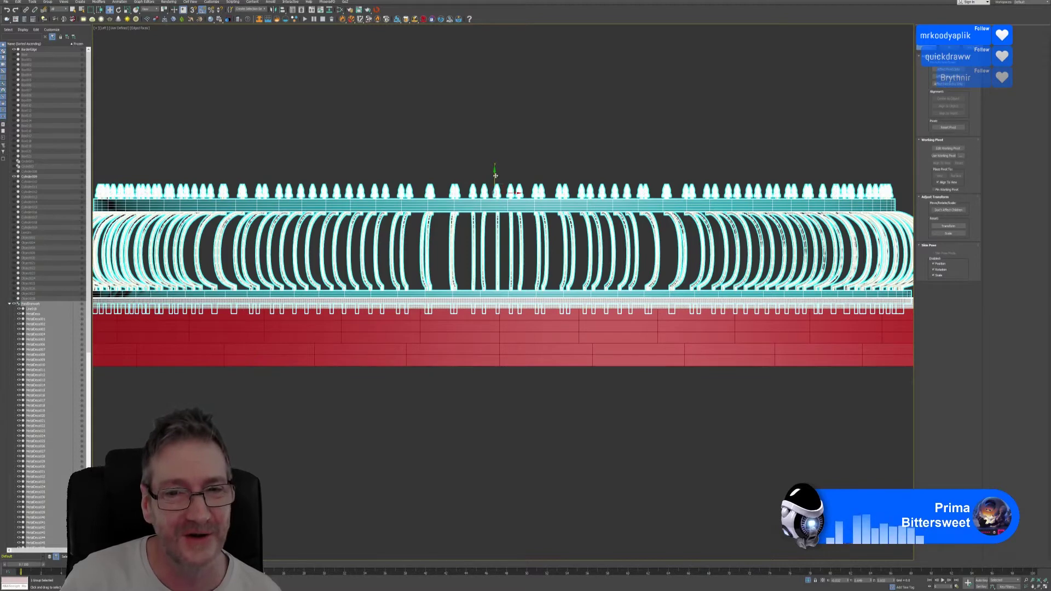
{"action": "left_click_drag", "start_coordinate": [495, 175], "coordinate": [508, 166]}
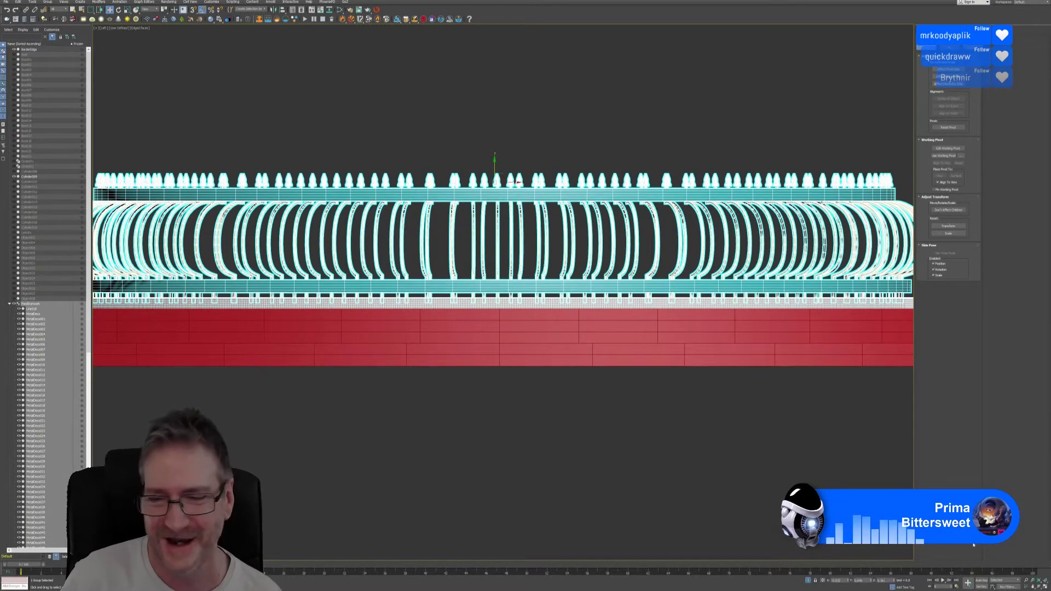
Restore the four-viewport layout and orbit the Perspective view to a level look at the railing.
{"action": "left_click", "coordinate": [1044, 586]}
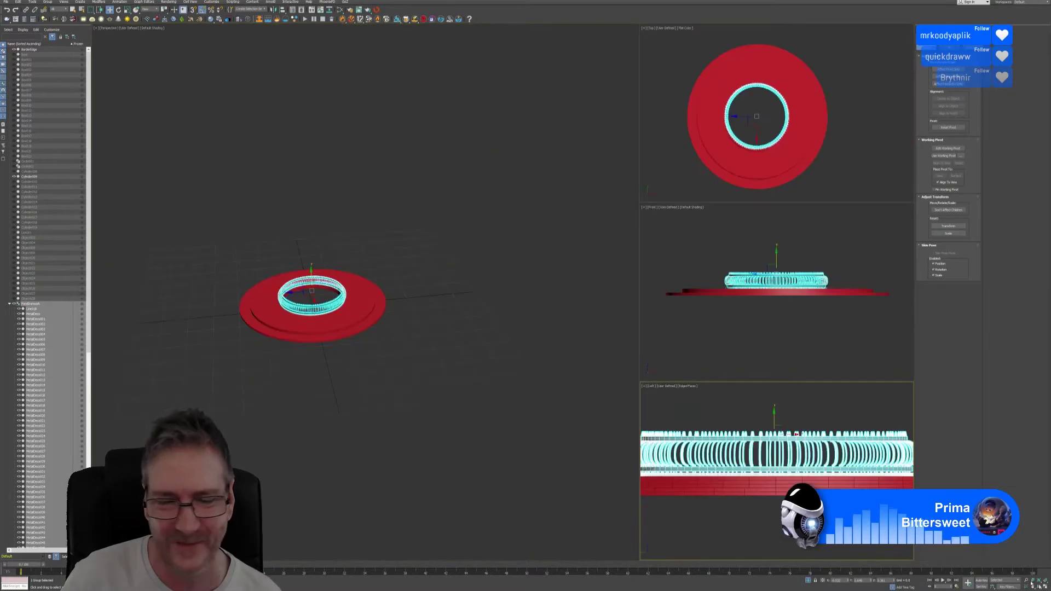
{"action": "left_click", "coordinate": [409, 352]}
{"action": "key", "text": "z"}
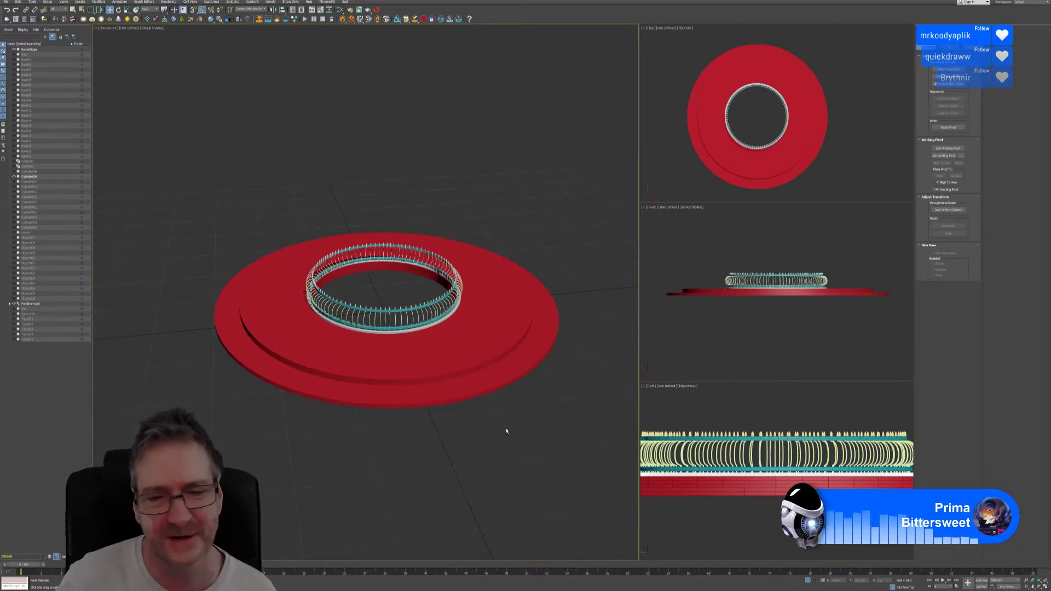
{"action": "middle_click_drag", "start_coordinate": [539, 431], "coordinate": [500, 415], "text": "alt"}
{"action": "scroll", "coordinate": [400, 306], "scroll_direction": "up", "scroll_amount": 8}
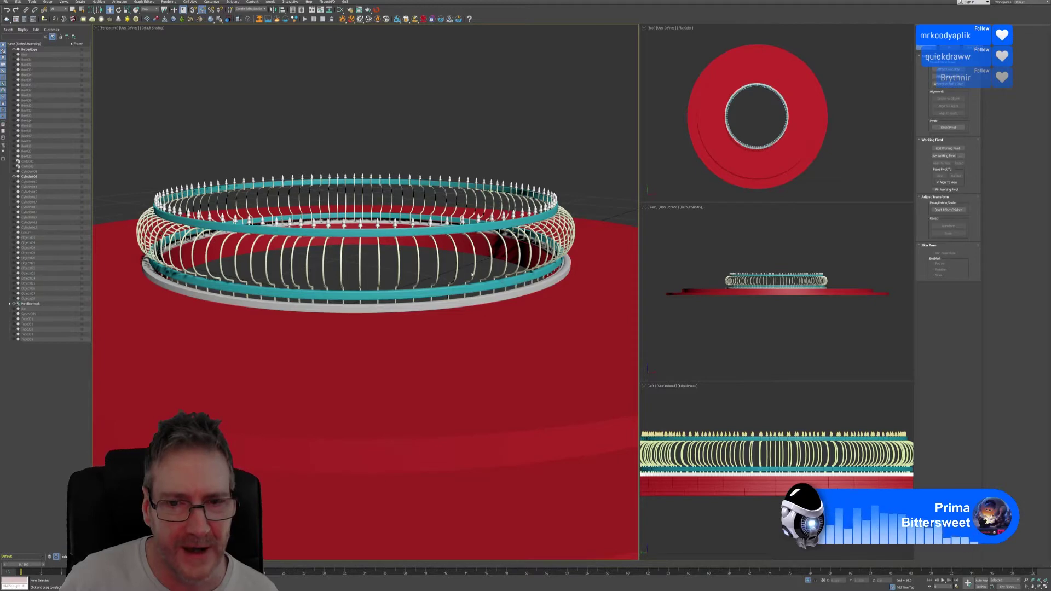
{"action": "scroll", "coordinate": [377, 330], "scroll_direction": "up", "scroll_amount": 10}
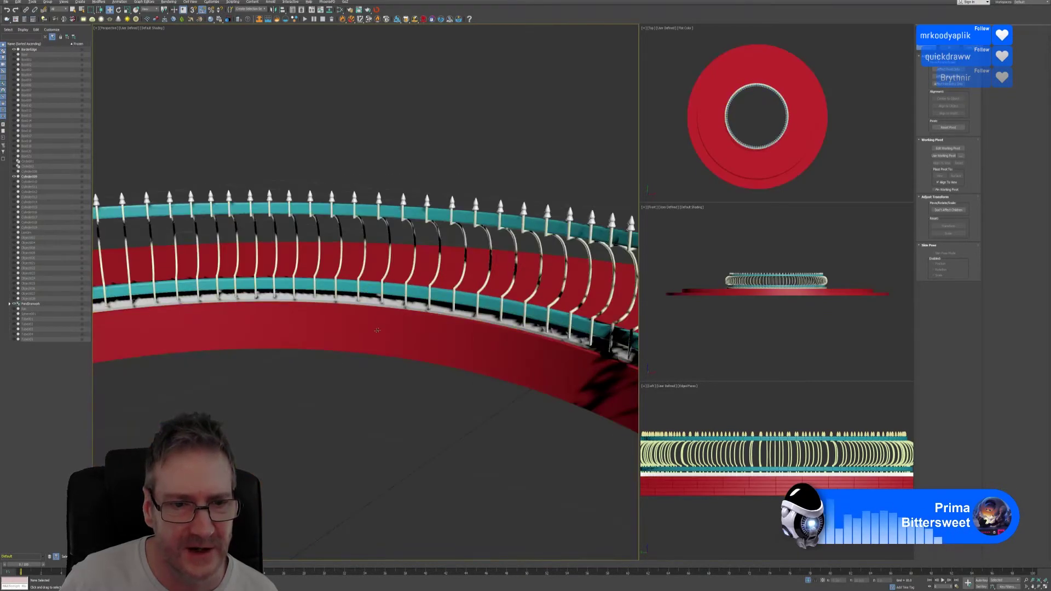
{"action": "middle_click_drag", "start_coordinate": [377, 330], "coordinate": [359, 357], "text": "alt"}
{"action": "scroll", "coordinate": [359, 357], "scroll_direction": "down", "scroll_amount": 5}
Centre the ring in the Perspective view and select the grey BorderEdge base ring.
{"action": "left_click", "coordinate": [299, 434]}
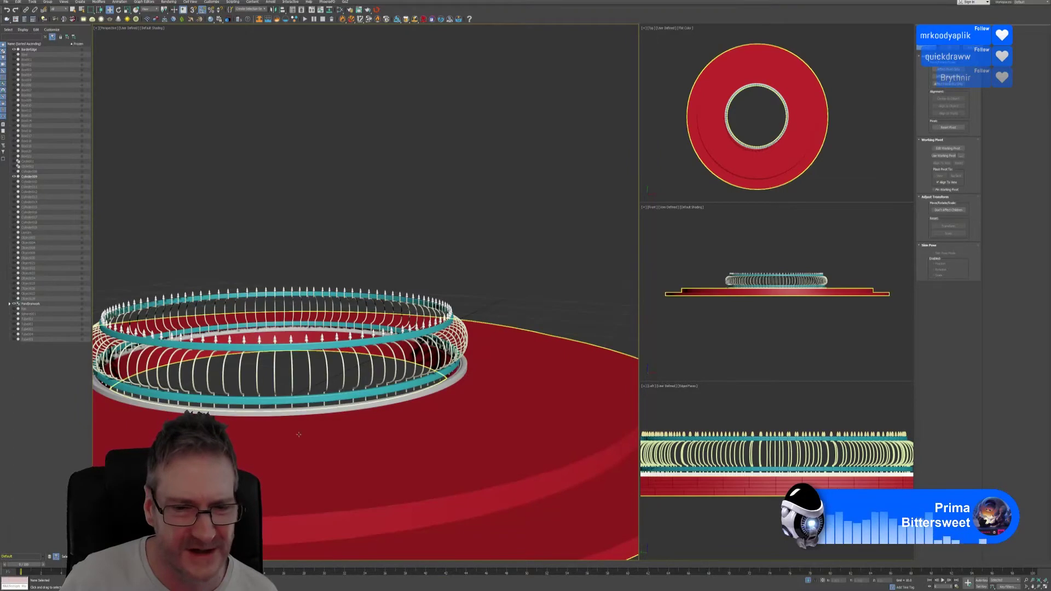
{"action": "middle_click_drag", "start_coordinate": [299, 434], "coordinate": [524, 404]}
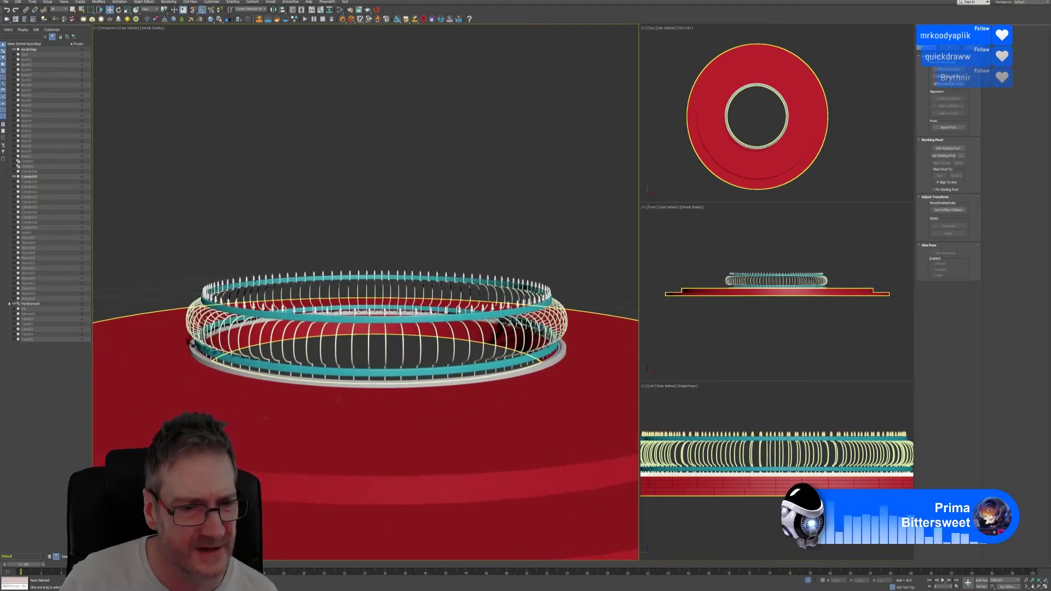
{"action": "left_click", "coordinate": [447, 397], "text": "alt"}
{"action": "mouse_move", "coordinate": [447, 397]}
{"action": "middle_mouse_down", "text": "alt"}
{"action": "mouse_move", "coordinate": [452, 372]}
{"action": "mouse_move", "coordinate": [455, 416]}
{"action": "middle_mouse_up", "text": "alt"}
{"action": "scroll", "coordinate": [325, 388], "scroll_direction": "up", "scroll_amount": 5}
{"action": "left_click", "coordinate": [324, 388]}
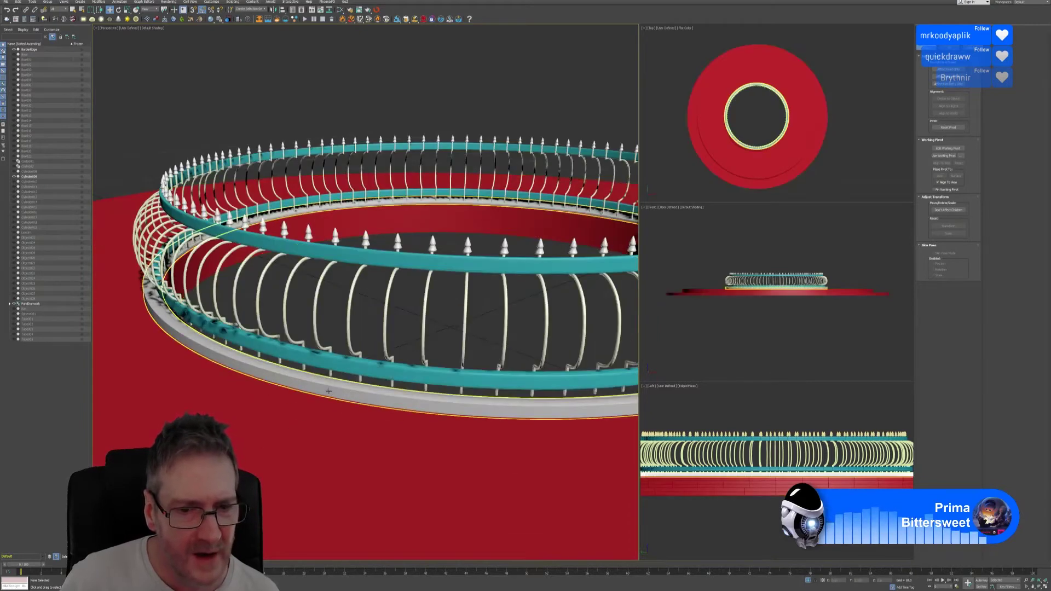
{"action": "left_click", "coordinate": [325, 389]}
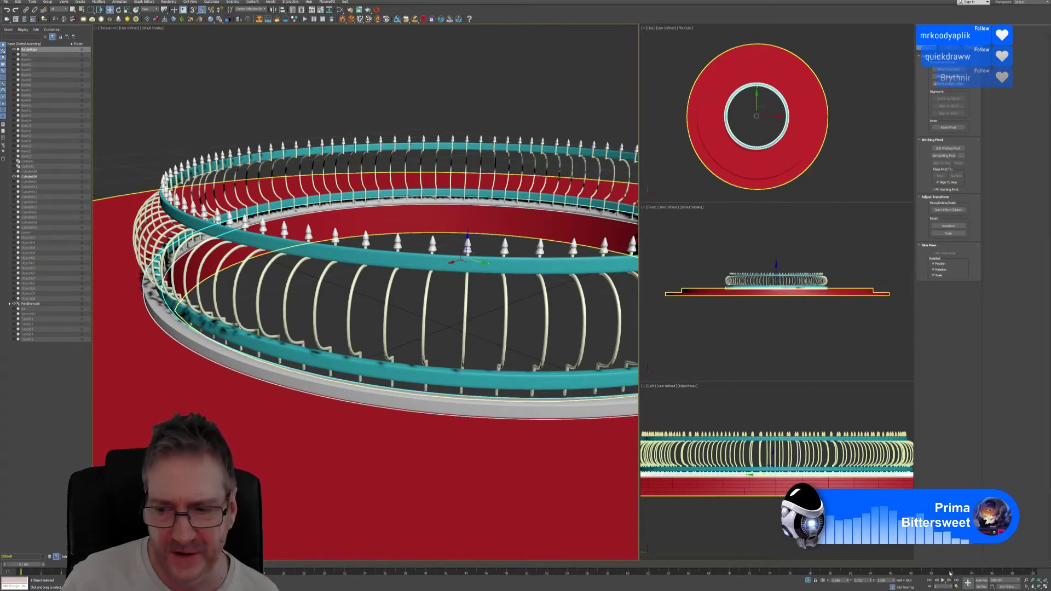
Isolate the BorderEdge ring, frame it, and show its Editable Poly rollouts in the Modify panel.
{"action": "left_click", "coordinate": [812, 582]}
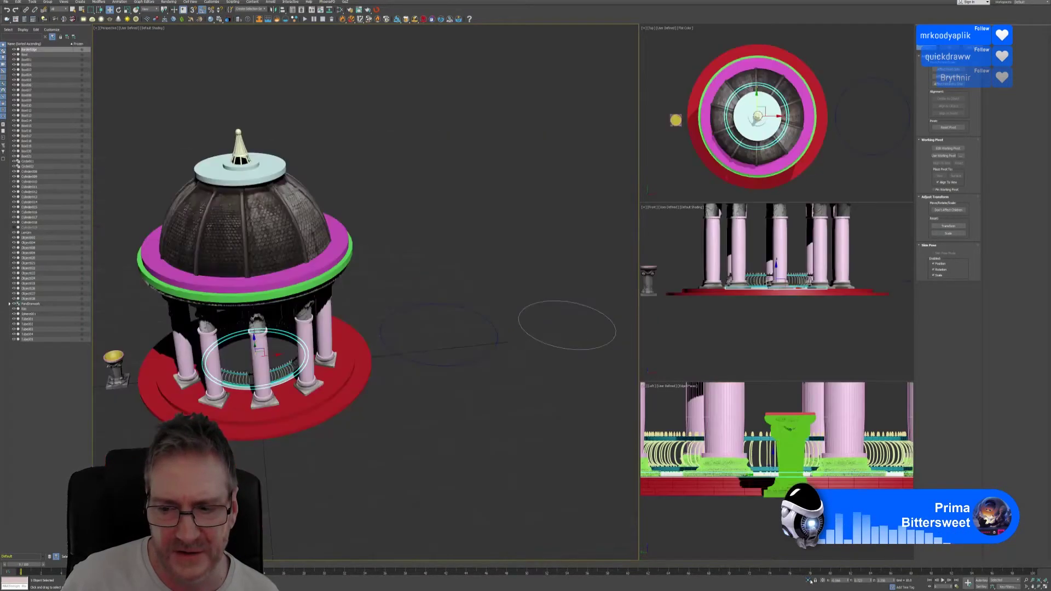
{"action": "scroll", "coordinate": [353, 351], "scroll_direction": "up", "scroll_amount": 4}
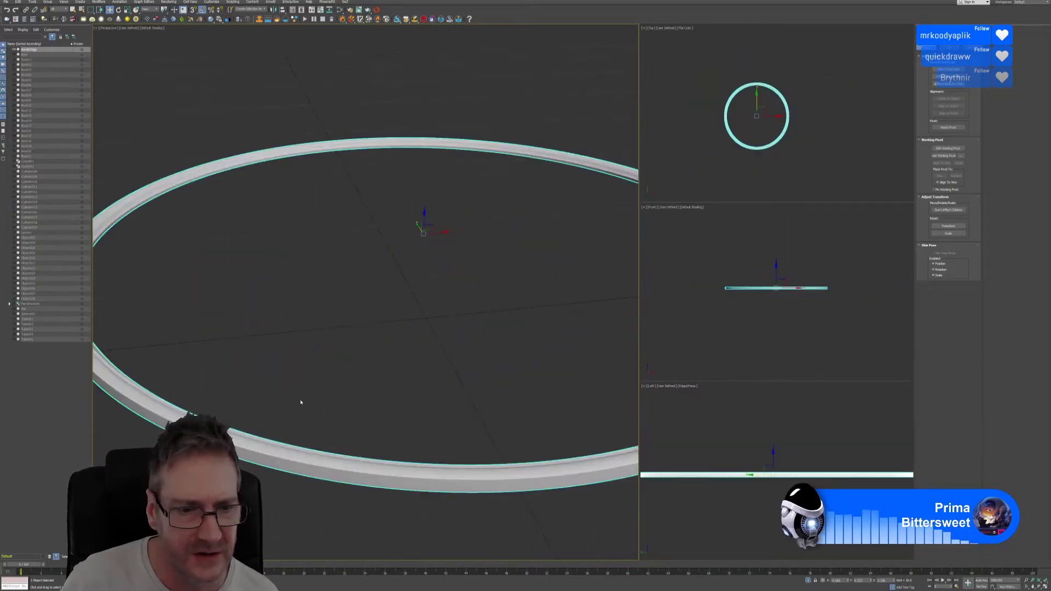
{"action": "middle_click_drag", "start_coordinate": [301, 403], "coordinate": [352, 374]}
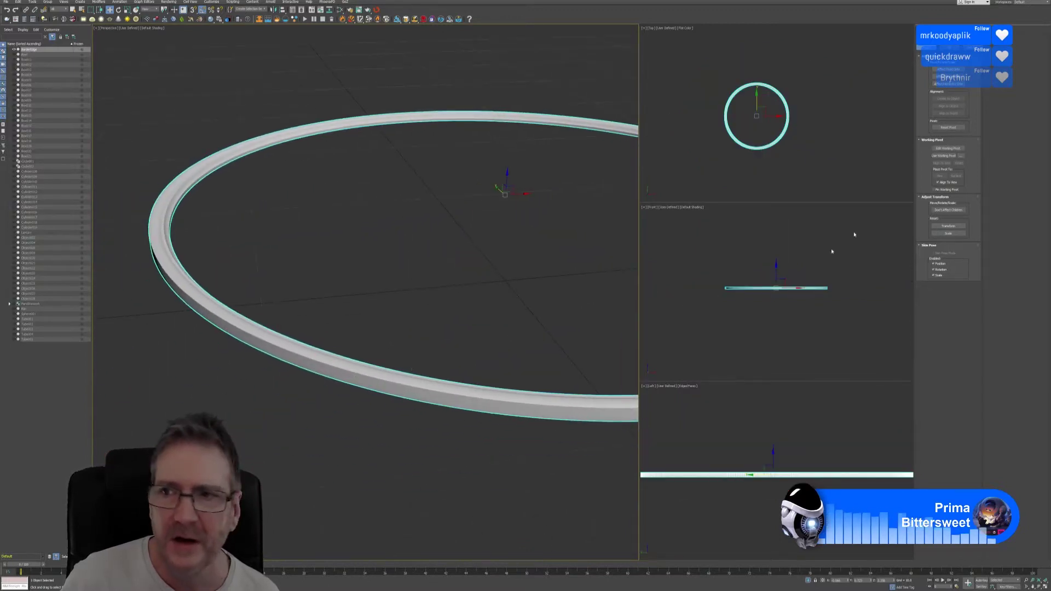
{"action": "left_click", "coordinate": [923, 48]}
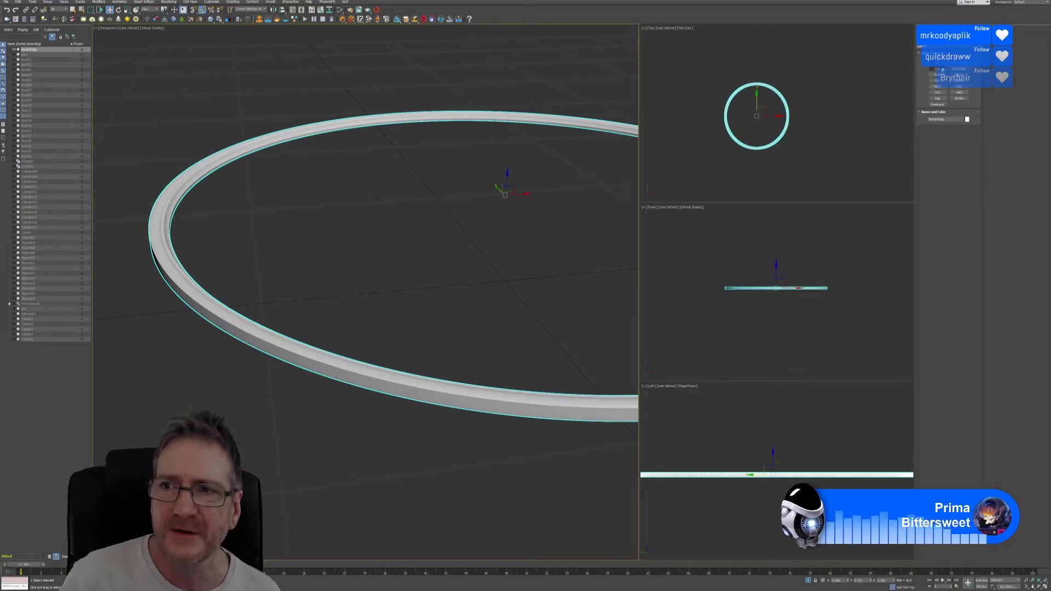
{"action": "left_click", "coordinate": [934, 48]}
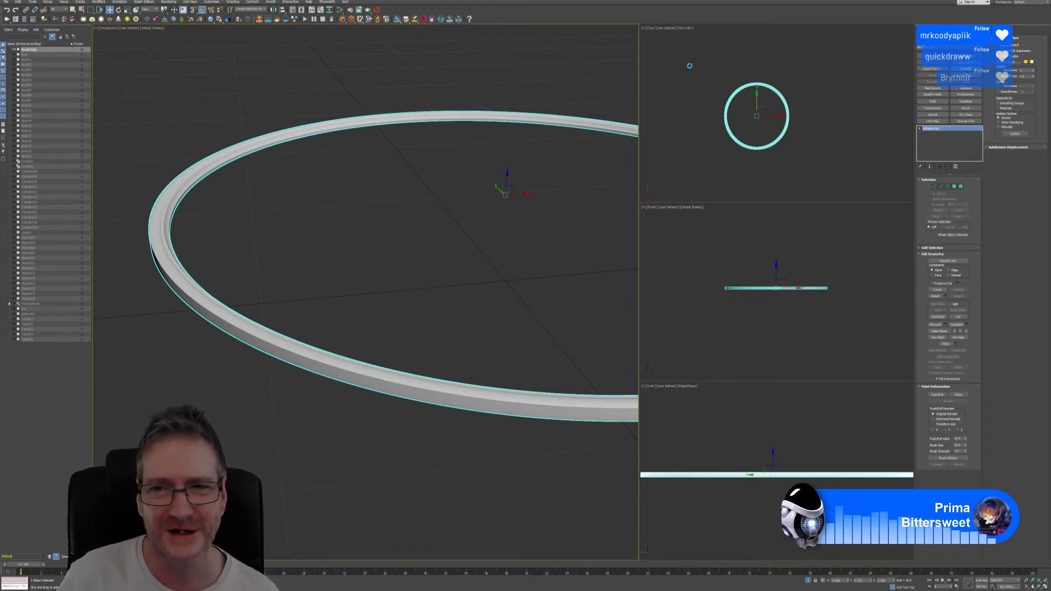
Add a trial Chamfer modifier with Ctrl+Shift+C, delete it from the stack, and show the Utilities panel.
{"action": "key", "text": "ctrl+shift+c"}
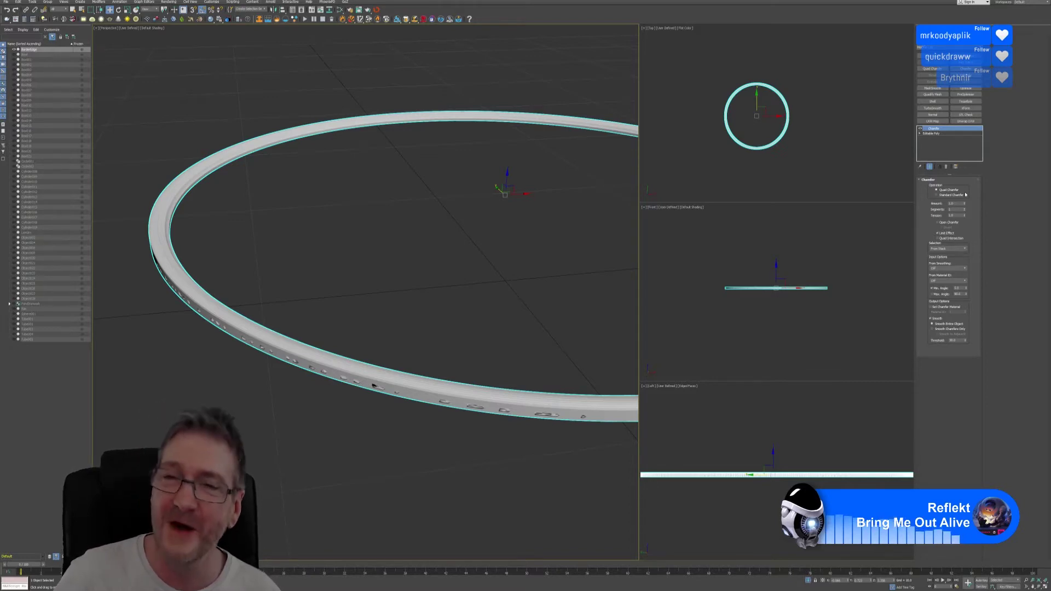
{"action": "left_click", "coordinate": [947, 167]}
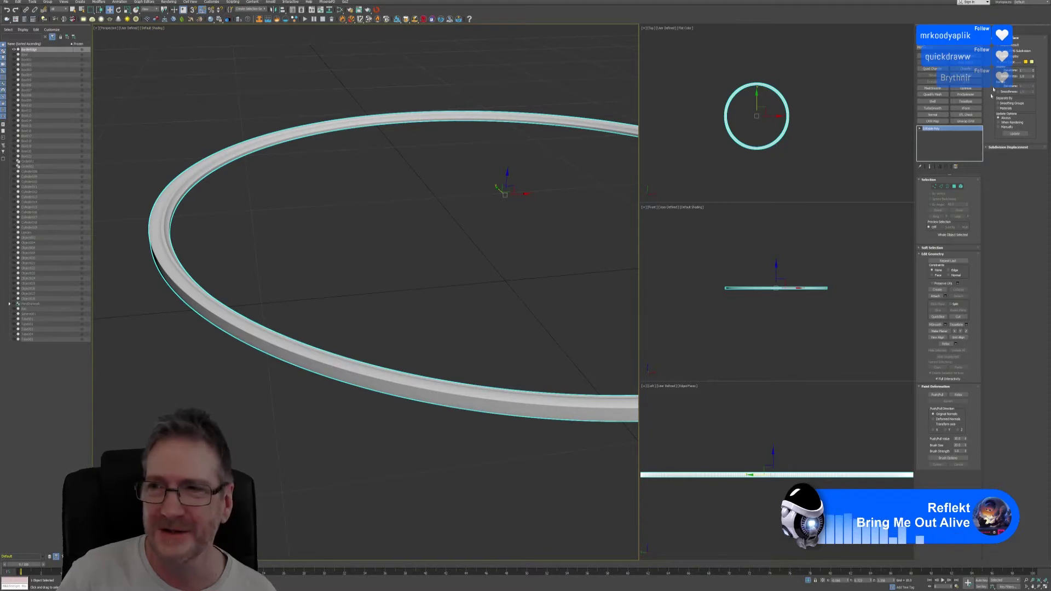
{"action": "left_click", "coordinate": [977, 47]}
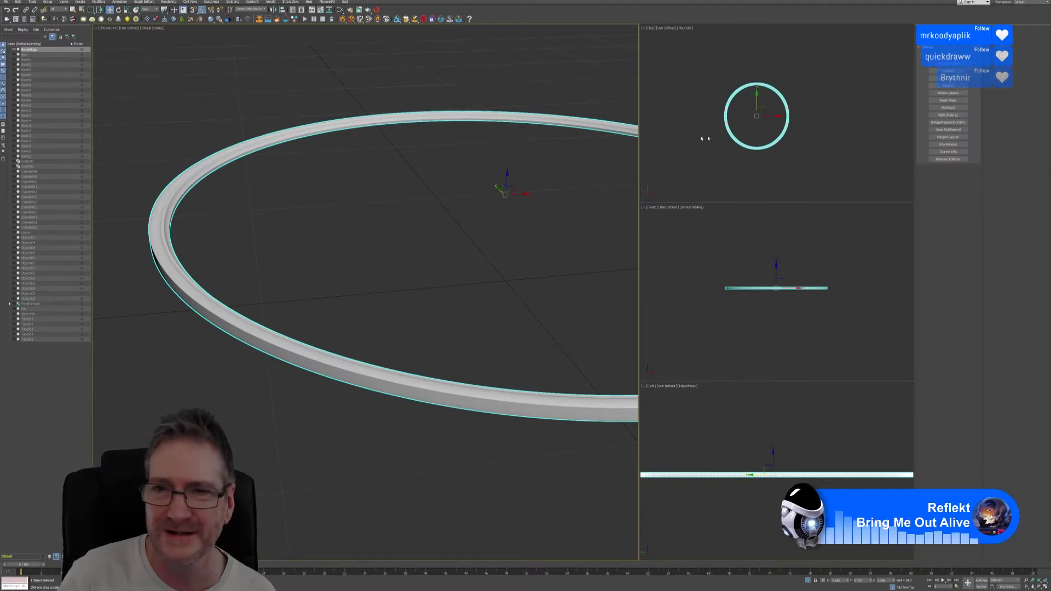
{"action": "left_click", "coordinate": [953, 136]}
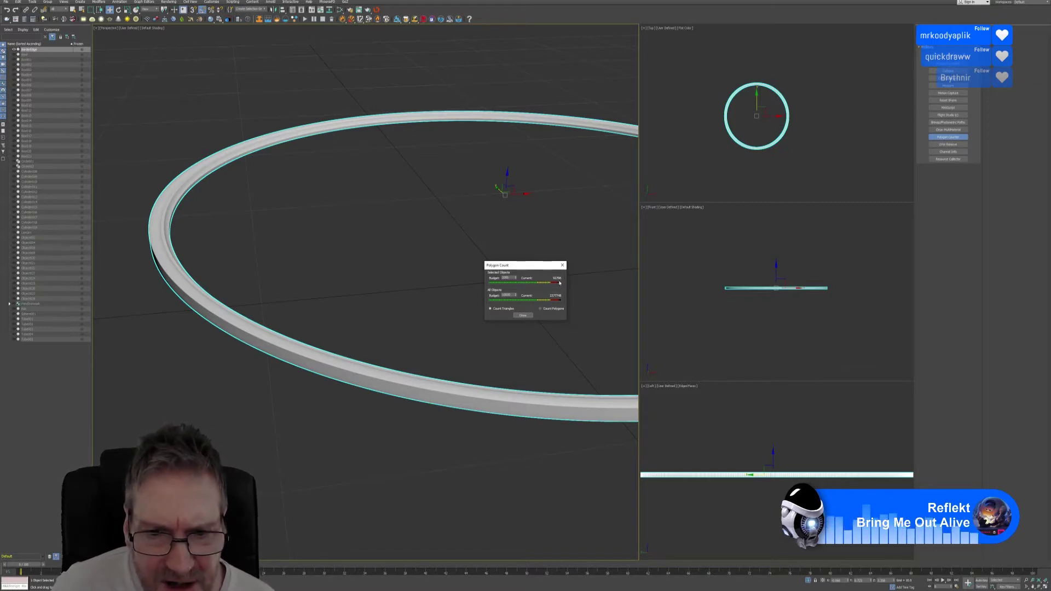
{"action": "left_click", "coordinate": [522, 316]}
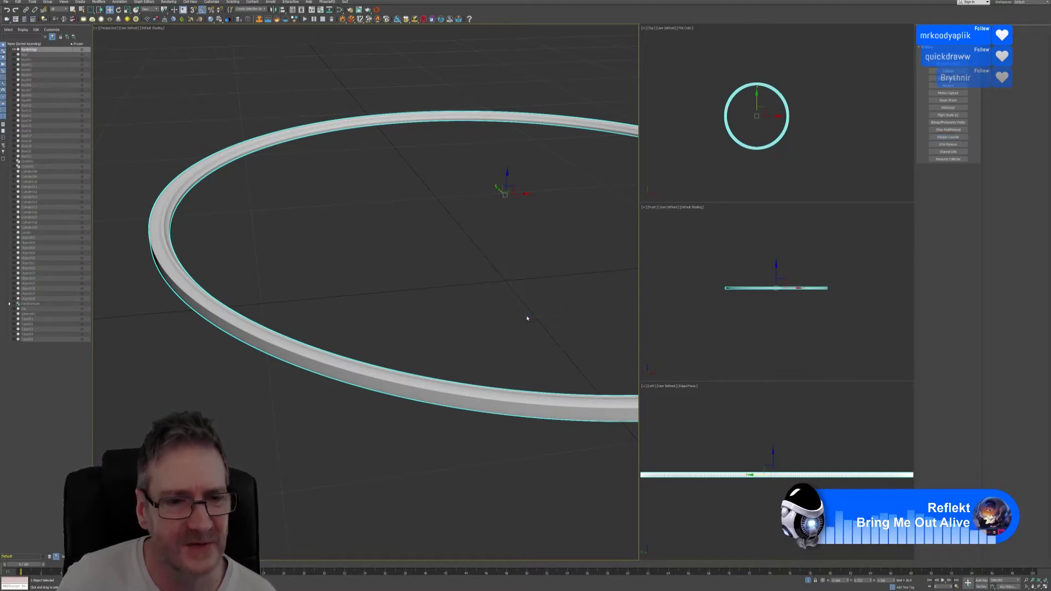
{"action": "middle_click_drag", "start_coordinate": [525, 317], "coordinate": [432, 306], "text": "alt"}
{"action": "scroll", "coordinate": [498, 317], "scroll_direction": "down", "scroll_amount": 3}
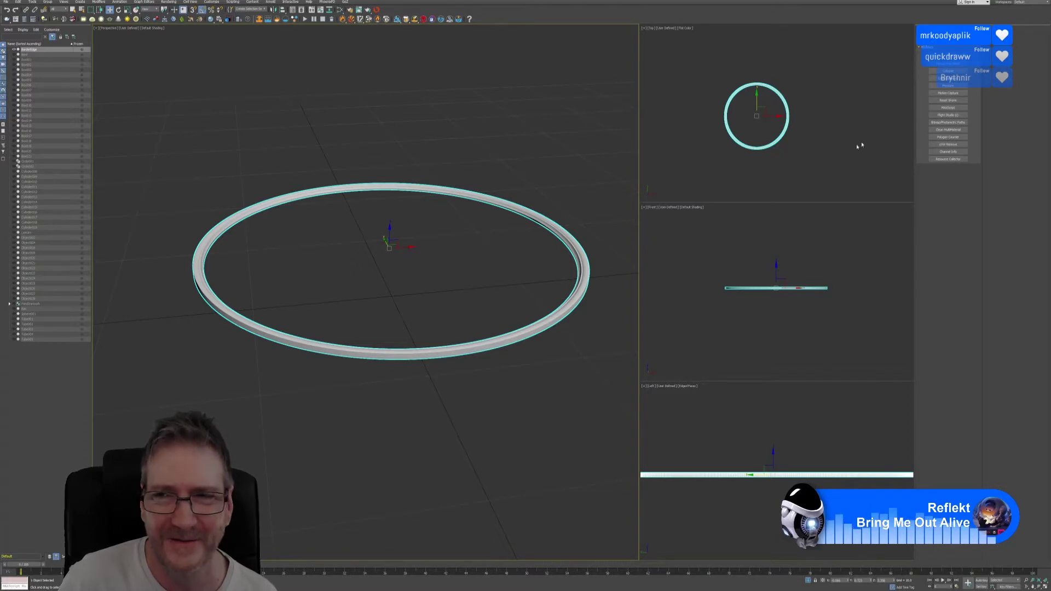
Back in the Modify panel, reapply Chamfer above Editable Poly and zoom in on the dented edges.
{"action": "left_click", "coordinate": [933, 46]}
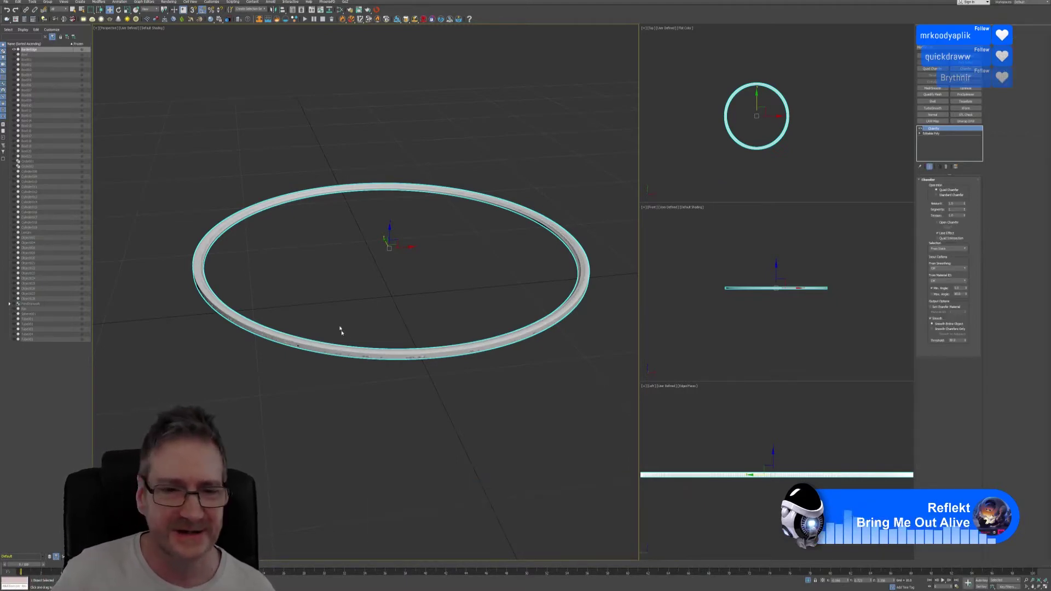
{"action": "scroll", "coordinate": [308, 346], "scroll_direction": "up", "scroll_amount": 4}
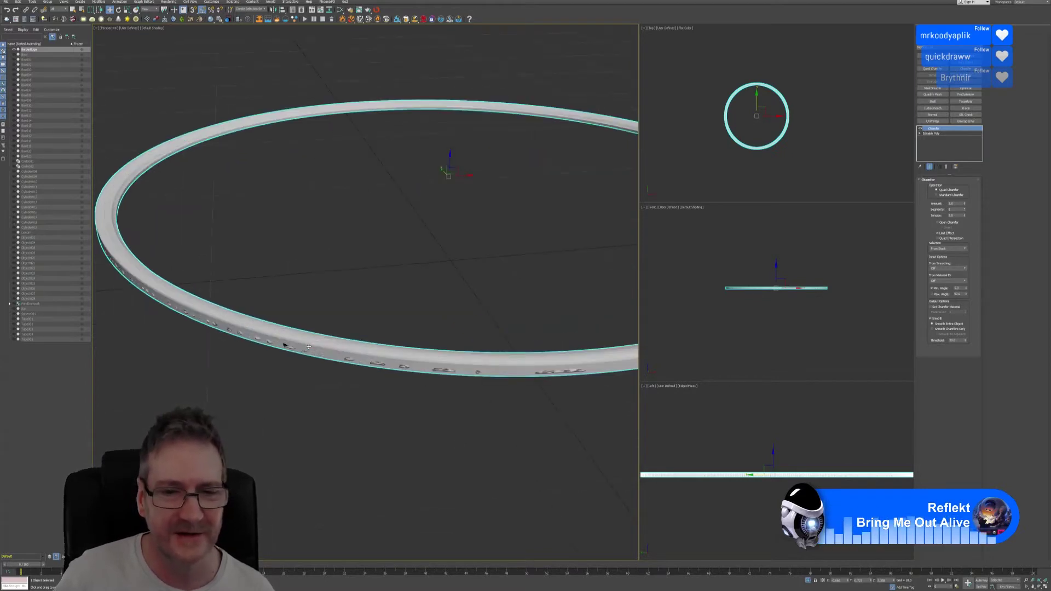
{"action": "scroll", "coordinate": [308, 346], "scroll_direction": "up", "scroll_amount": 2}
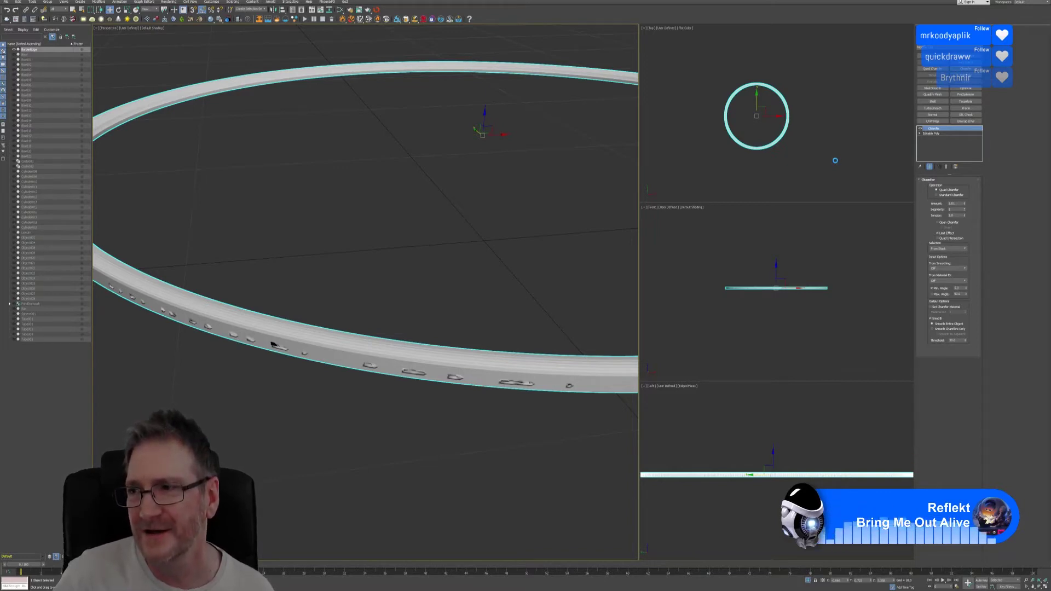
Reset the Chamfer Amount to zero, enter new Amount and Tension values, then zoom out to the whole ring.
{"action": "right_click", "coordinate": [965, 203]}
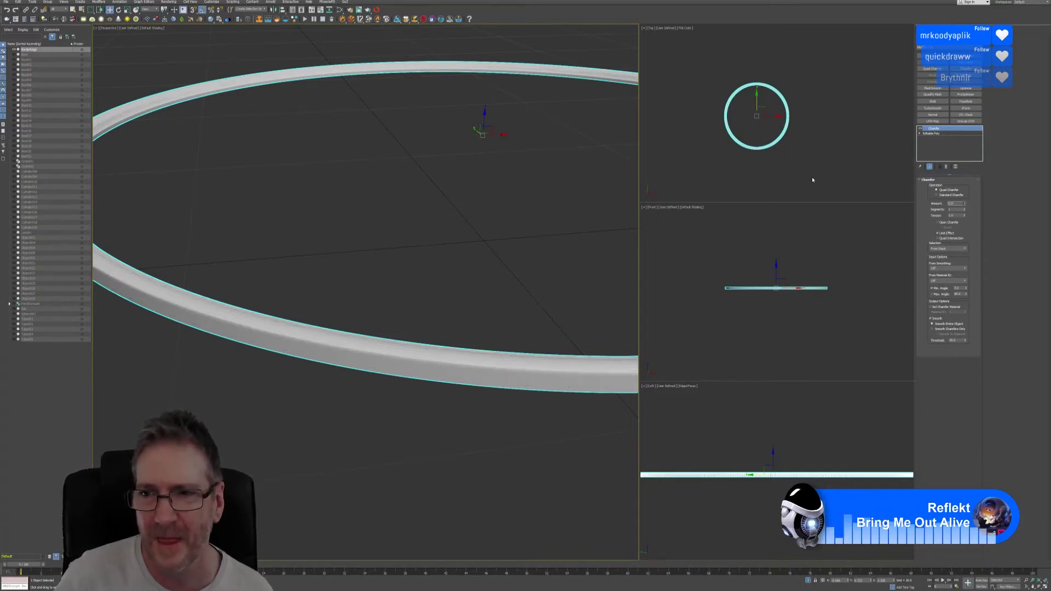
{"action": "middle_click_drag", "start_coordinate": [357, 341], "coordinate": [328, 299], "text": "alt"}
{"action": "scroll", "coordinate": [256, 265], "scroll_direction": "up", "scroll_amount": 2}
{"action": "scroll", "coordinate": [257, 265], "scroll_direction": "up", "scroll_amount": 1}
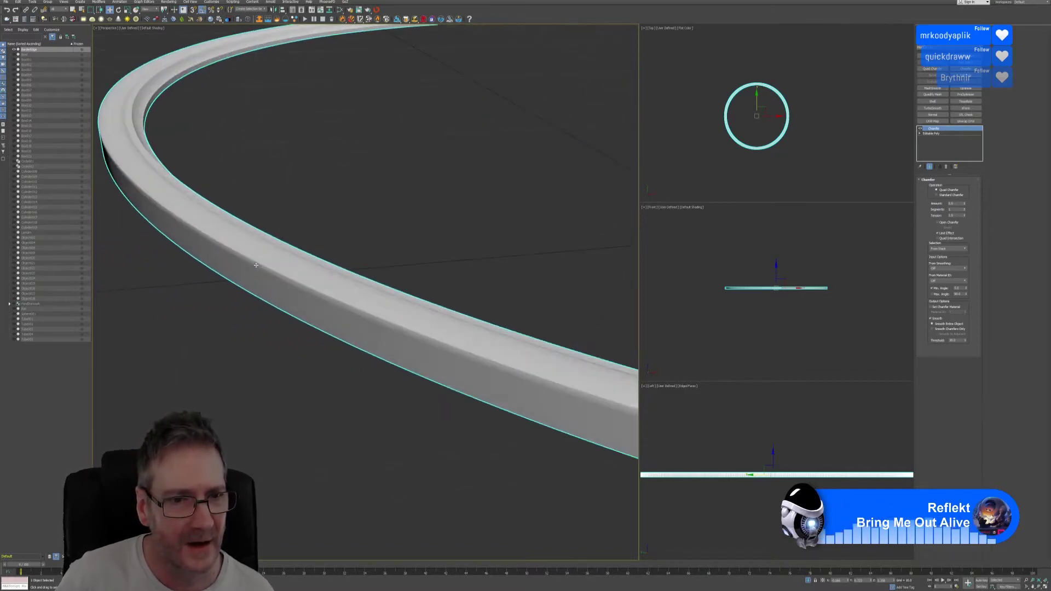
{"action": "middle_click_drag", "start_coordinate": [278, 233], "coordinate": [276, 226], "text": "alt"}
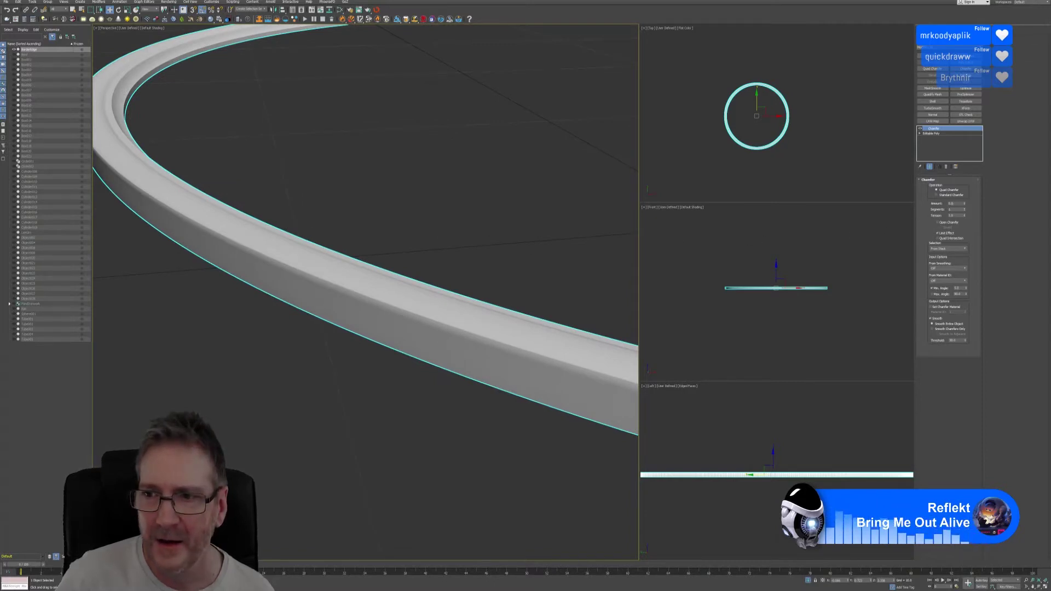
{"action": "left_click", "coordinate": [955, 203]}
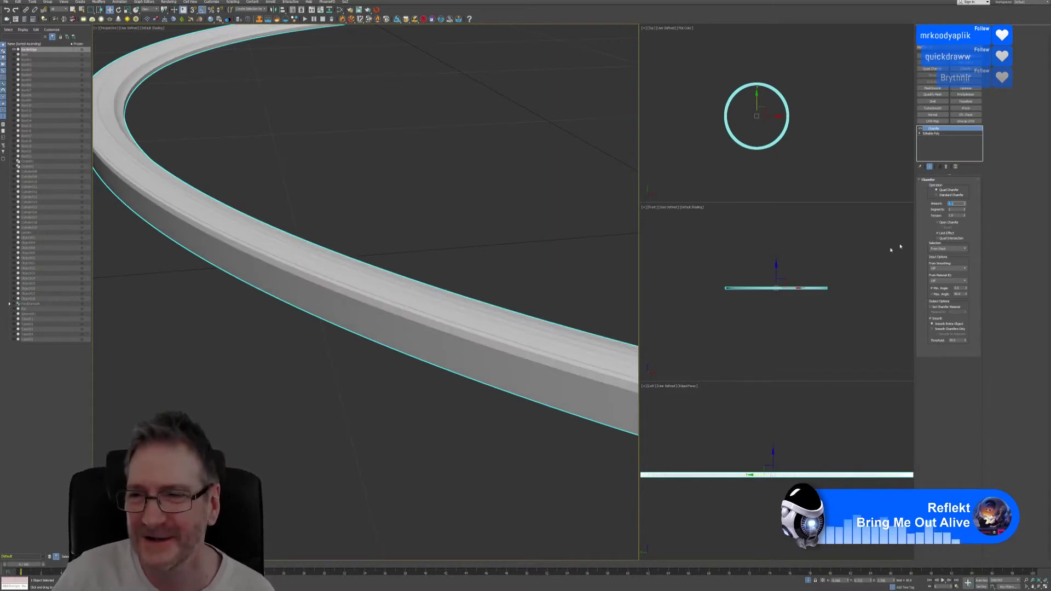
{"action": "left_click", "coordinate": [961, 216]}
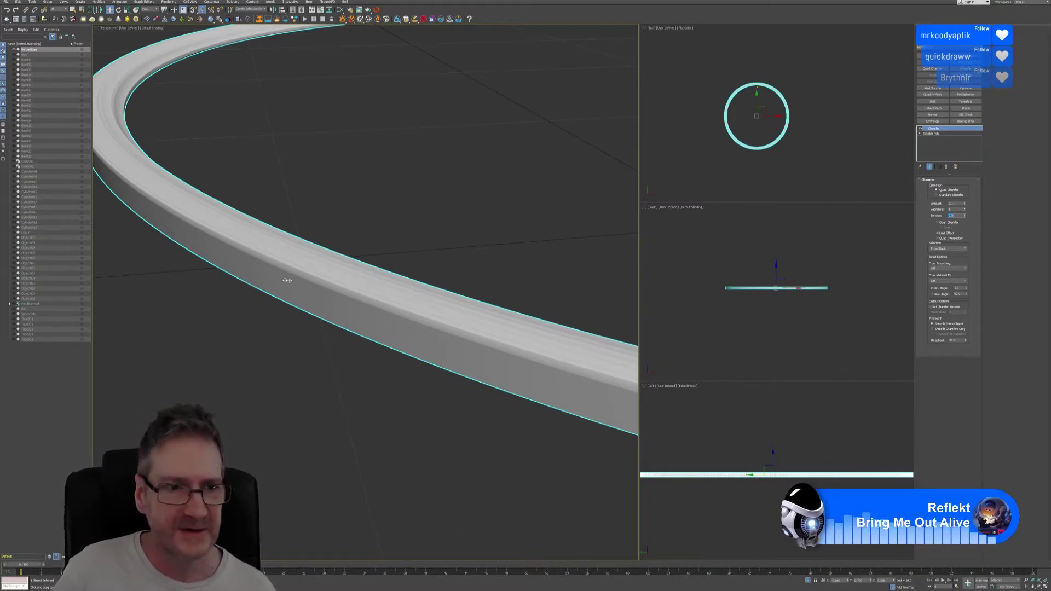
{"action": "scroll", "coordinate": [288, 256], "scroll_direction": "down", "scroll_amount": 3}
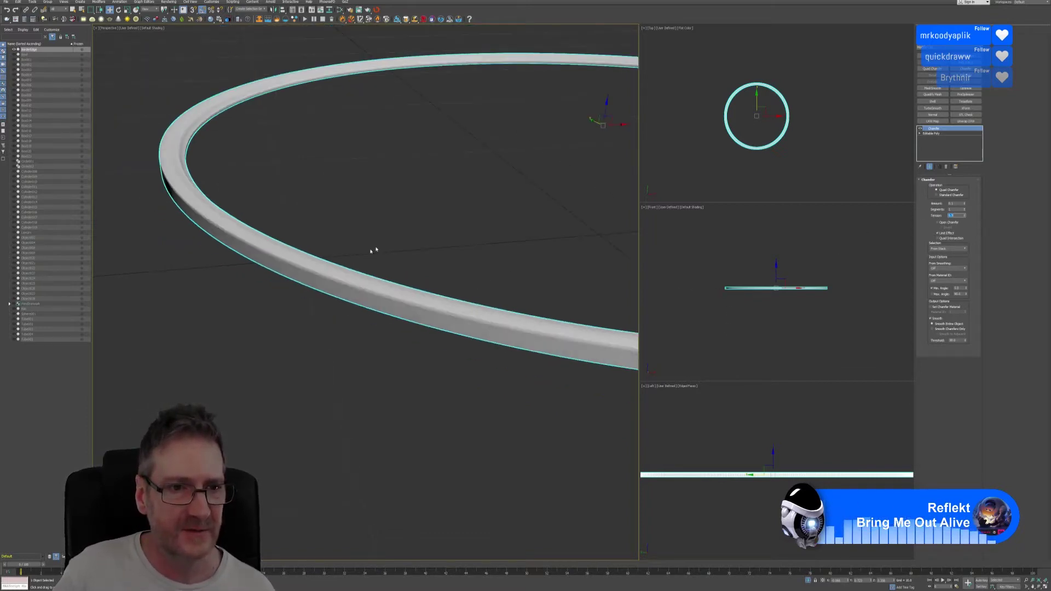
{"action": "scroll", "coordinate": [370, 250], "scroll_direction": "down", "scroll_amount": 5}
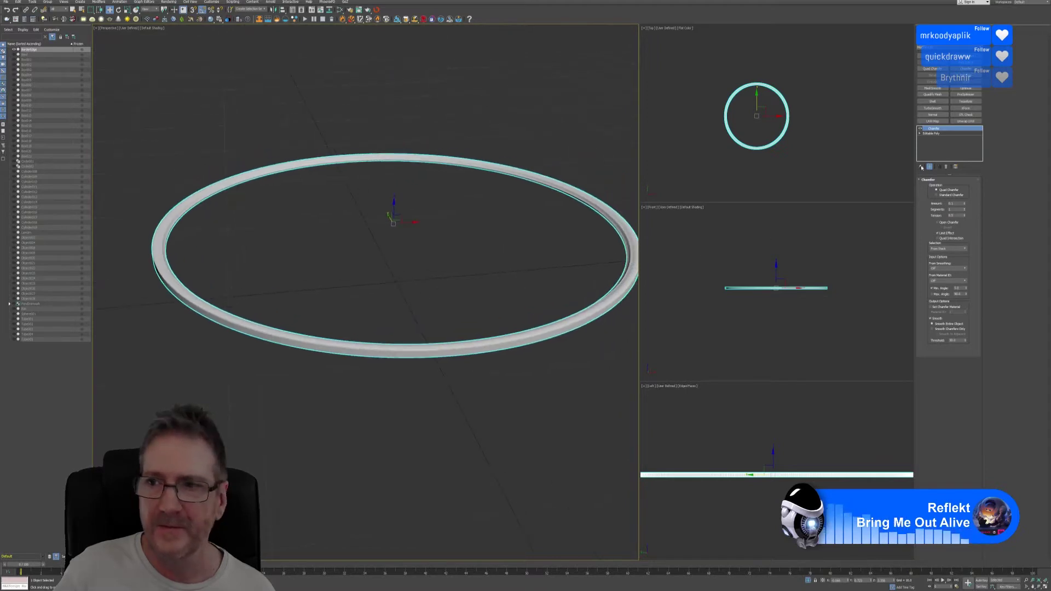
Collapse All on the Chamfer modifier to bake it into the Editable Poly, then inspect the ring.
{"action": "right_click", "coordinate": [940, 130]}
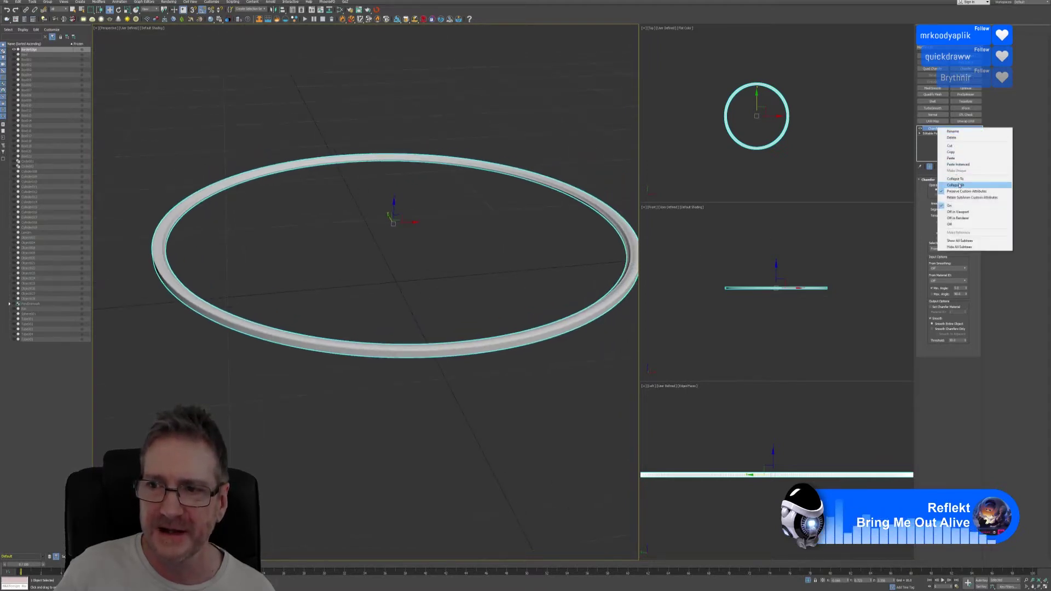
{"action": "left_click", "coordinate": [955, 182]}
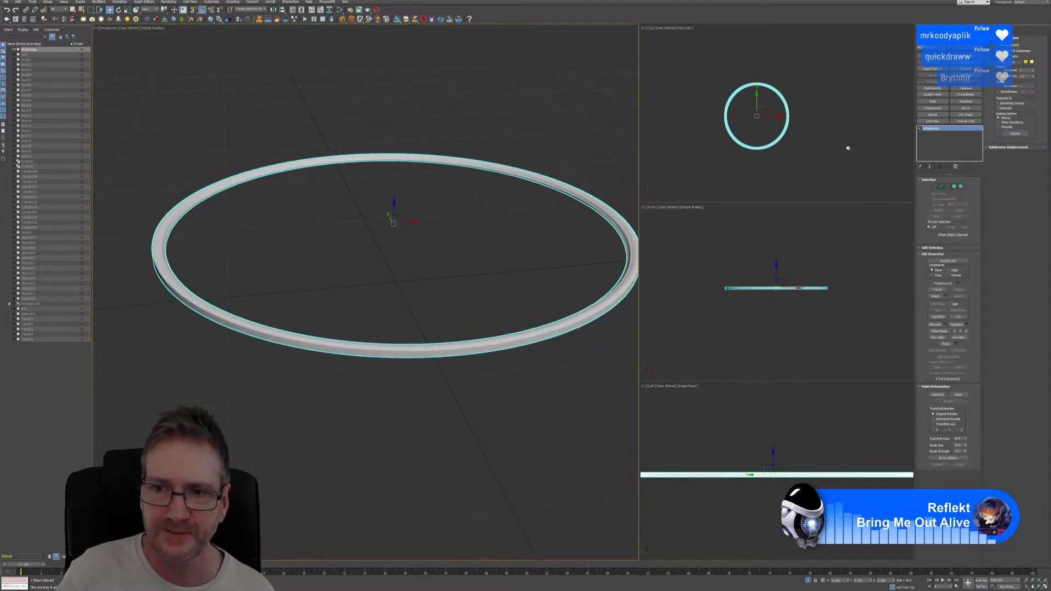
{"action": "middle_click_drag", "start_coordinate": [269, 296], "coordinate": [267, 305], "text": "alt"}
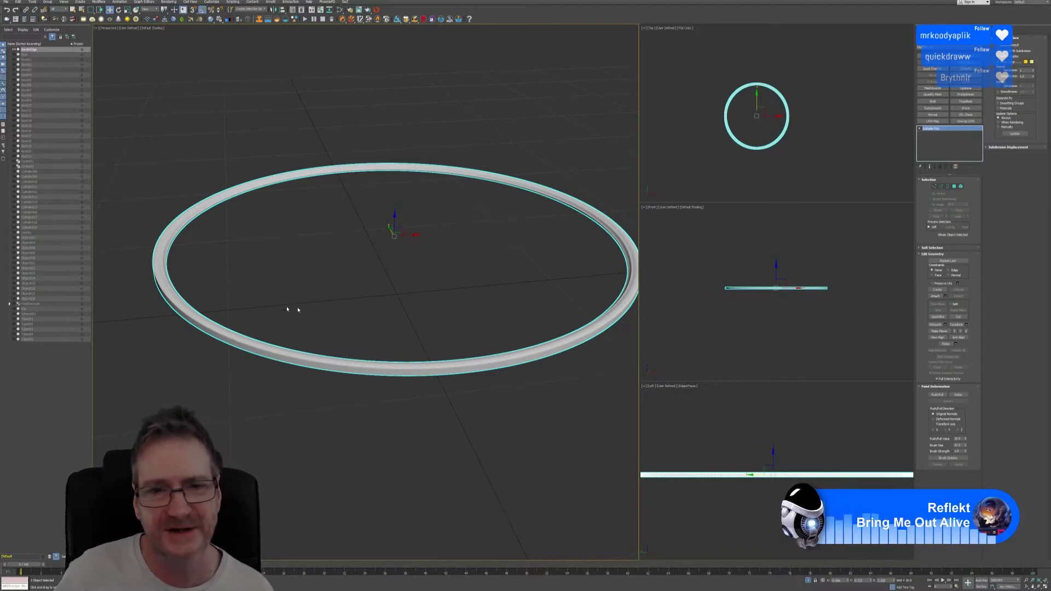
{"action": "scroll", "coordinate": [305, 310], "scroll_direction": "down", "scroll_amount": 4}
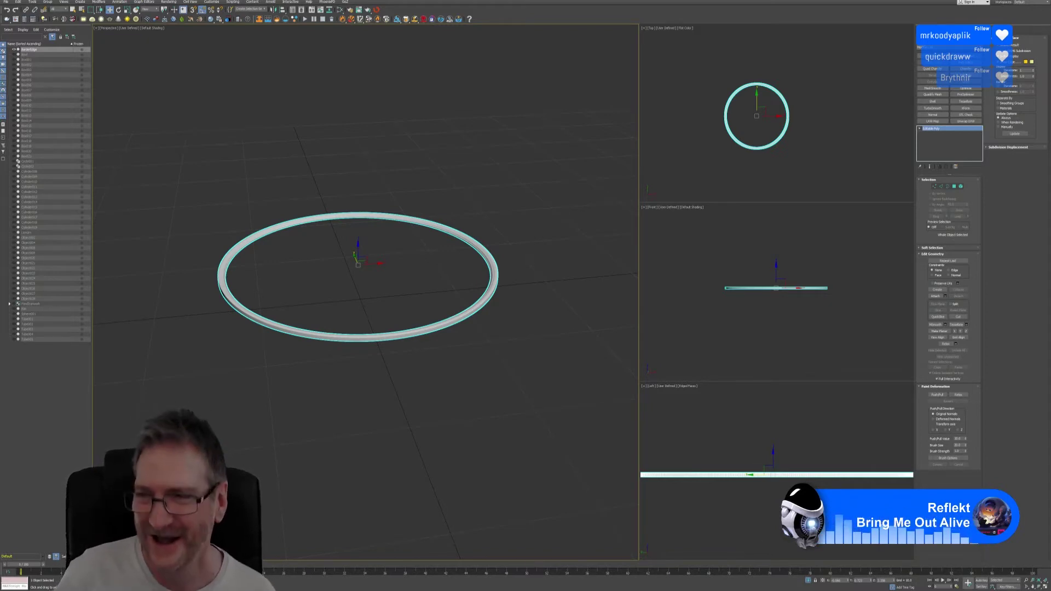
Turn off Isolate Selection and reframe the Perspective view on the whole temple.
{"action": "left_click", "coordinate": [809, 582]}
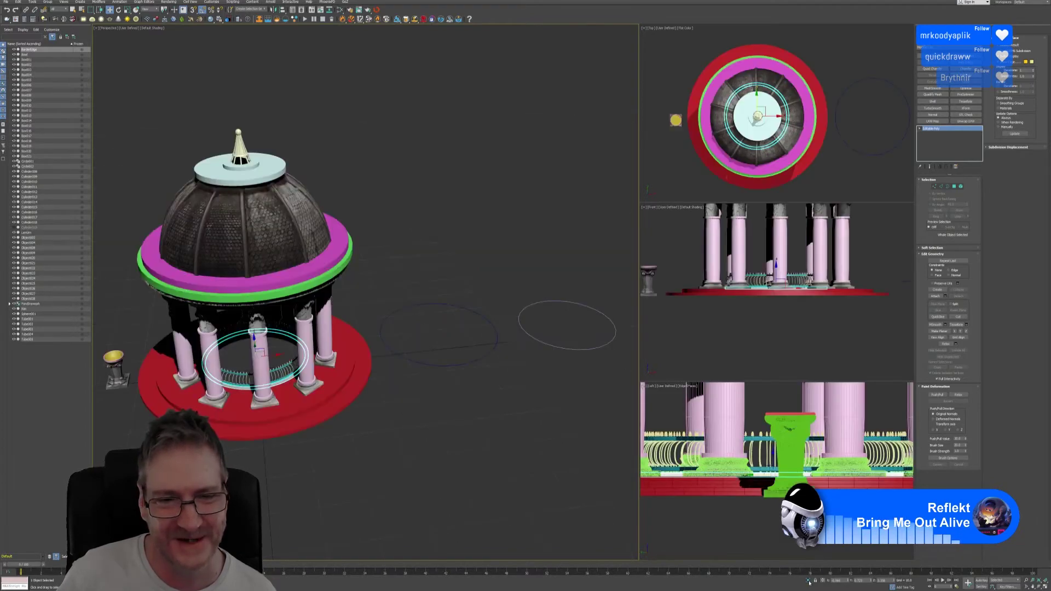
{"action": "middle_click_drag", "start_coordinate": [375, 465], "coordinate": [476, 436]}
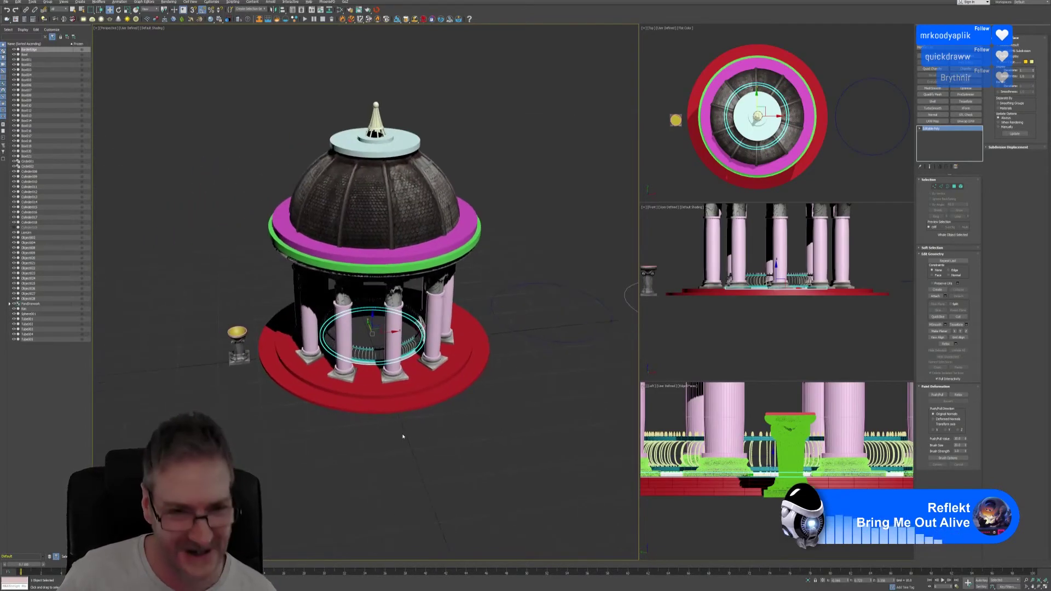
{"action": "middle_click_drag", "start_coordinate": [402, 437], "coordinate": [411, 418], "text": "alt"}
{"action": "scroll", "coordinate": [382, 349], "scroll_direction": "up", "scroll_amount": 3}
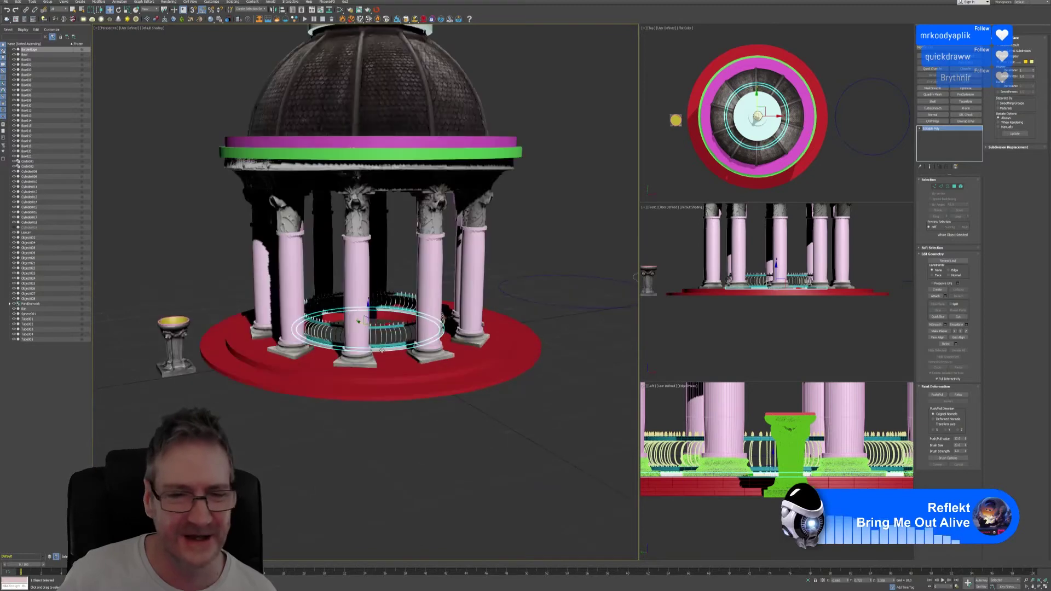
{"action": "scroll", "coordinate": [382, 349], "scroll_direction": "up", "scroll_amount": 4}
{"action": "left_click", "coordinate": [397, 534]}
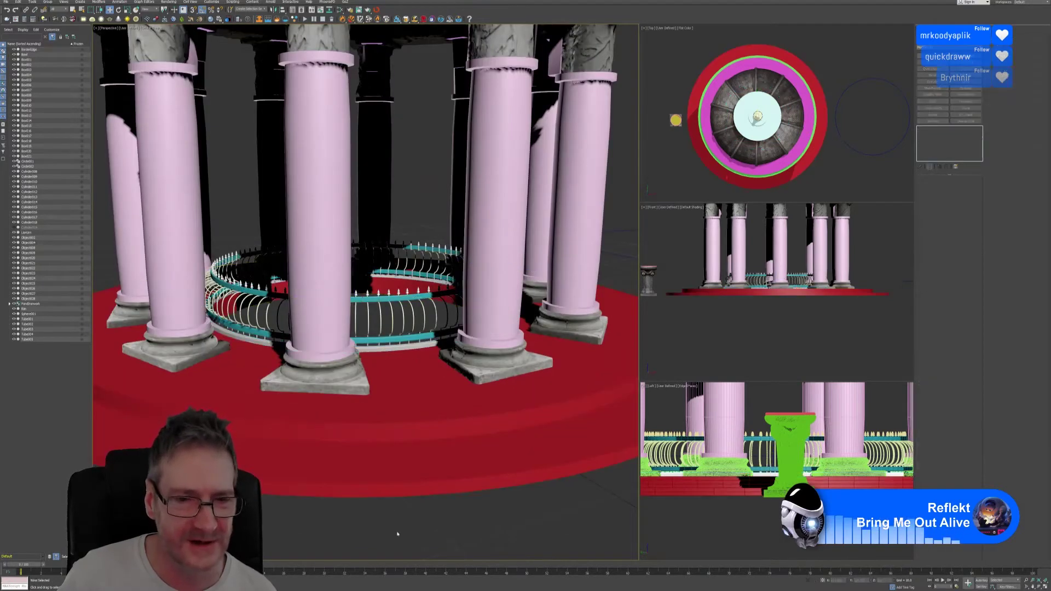
{"action": "middle_click_drag", "start_coordinate": [397, 533], "coordinate": [401, 364], "text": "alt"}
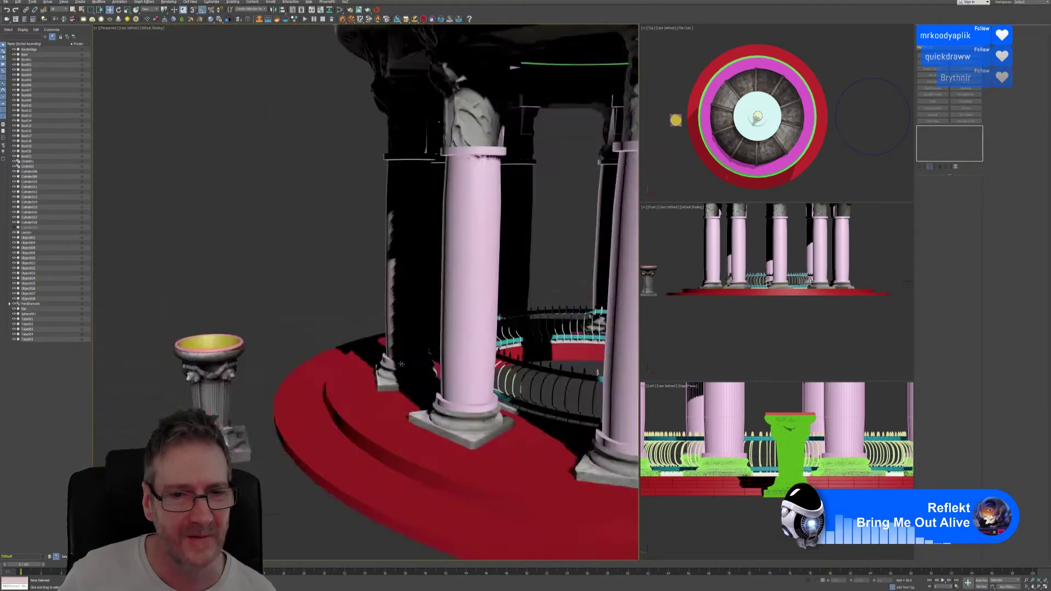
{"action": "key", "text": "shift+z"}
Select the ring tube inside the colonnade and send it to RizomUV through the UnFold3D Bridge.
{"action": "left_click", "coordinate": [416, 386]}
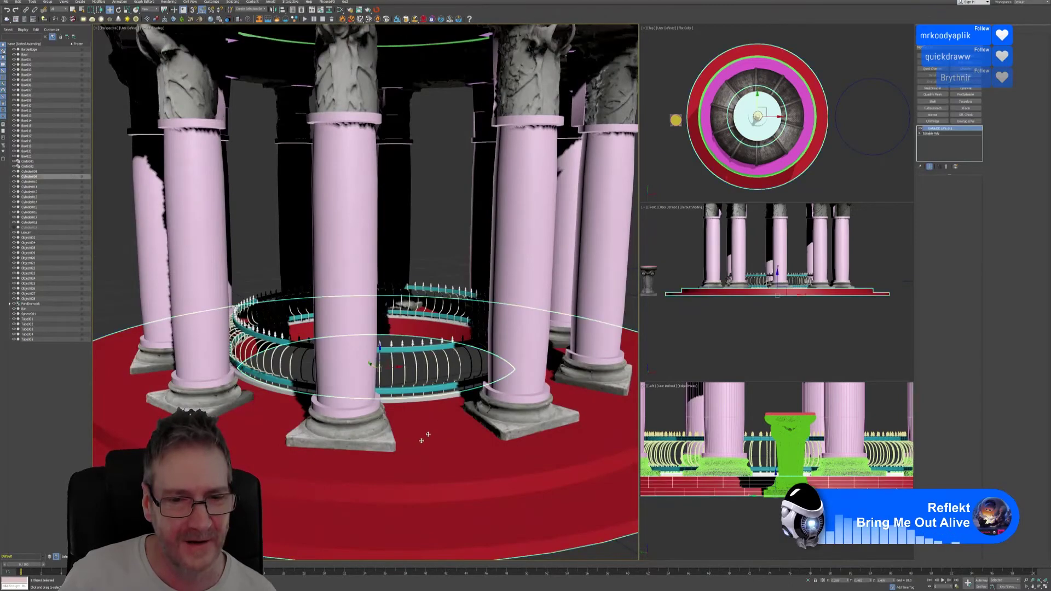
{"action": "middle_click_drag", "start_coordinate": [422, 441], "coordinate": [427, 421], "text": "alt"}
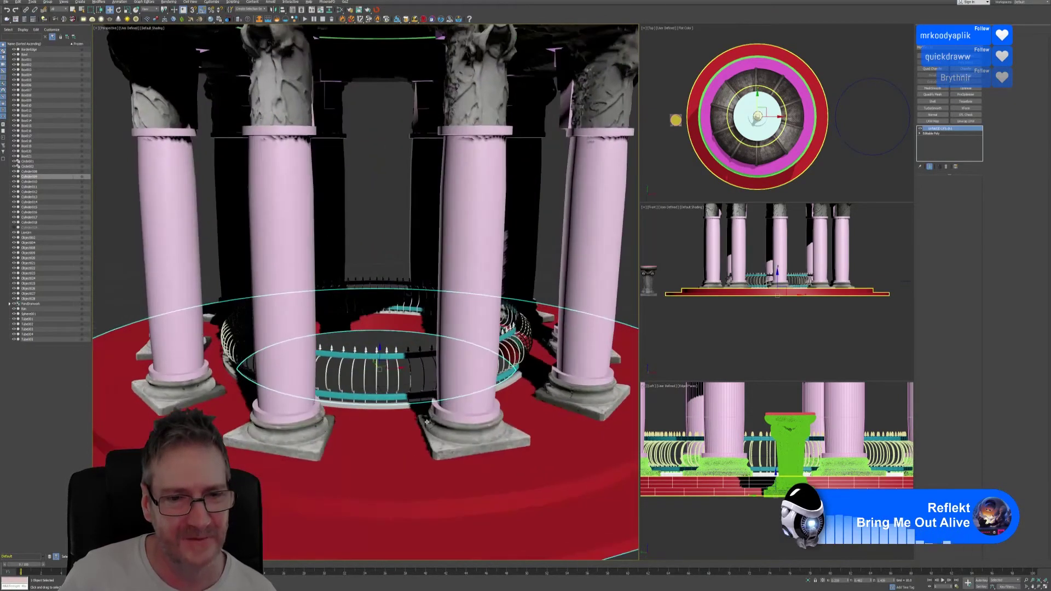
{"action": "key", "text": "shift+z"}
{"action": "key", "text": "shift+z"}
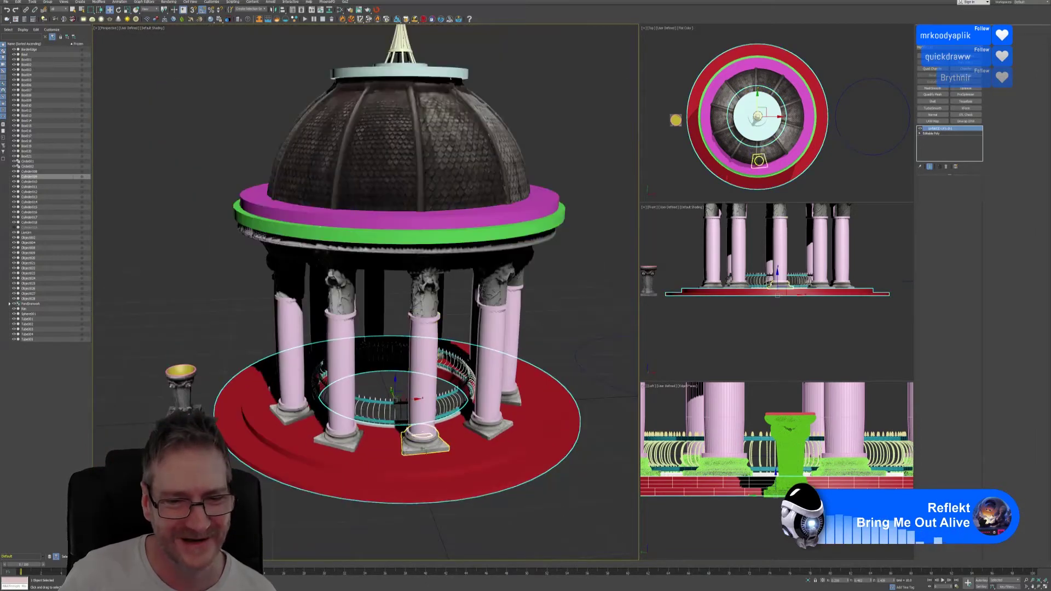
{"action": "key", "text": "shift+z"}
{"action": "key", "text": "ctrl+d"}
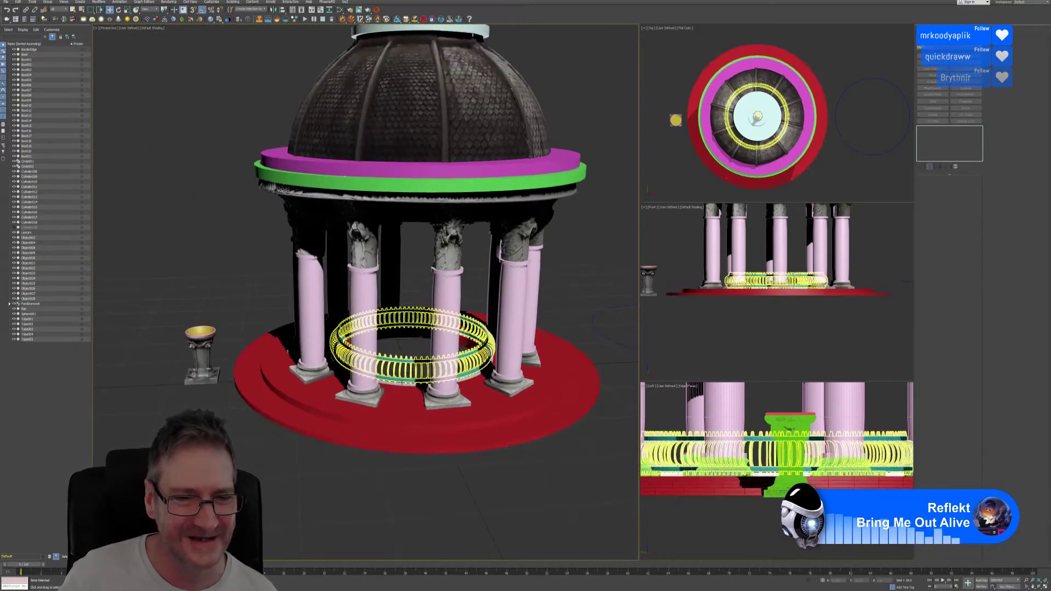
{"action": "left_click", "coordinate": [401, 385]}
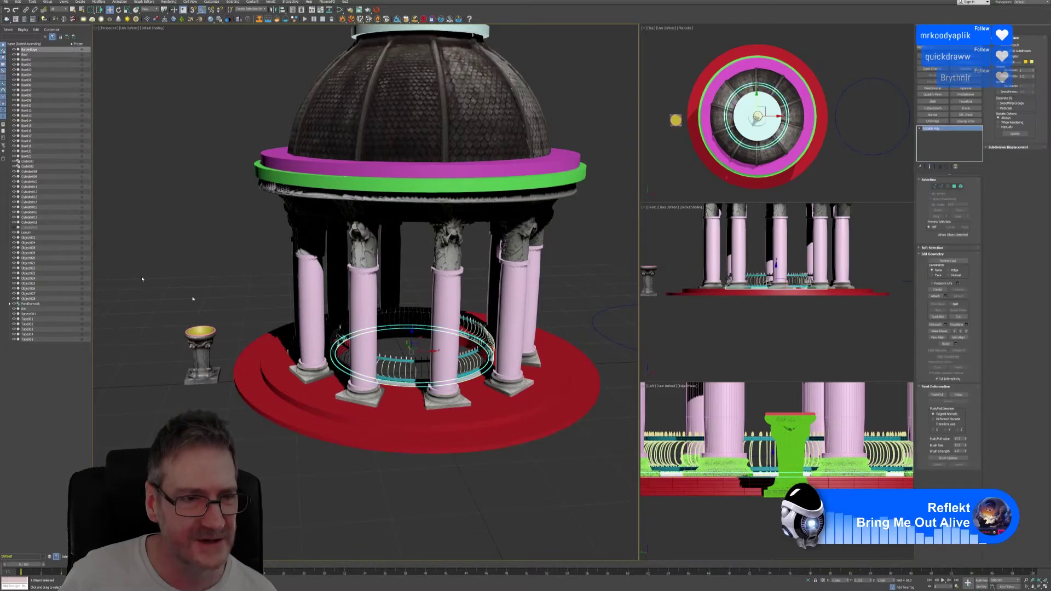
{"action": "left_click", "coordinate": [377, 10]}
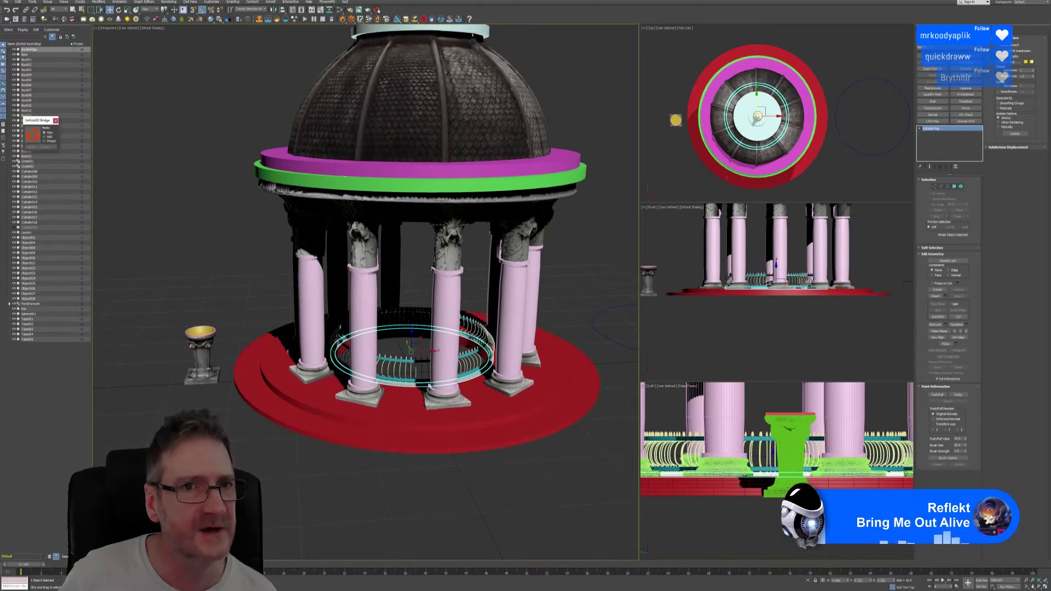
{"action": "left_click", "coordinate": [33, 134]}
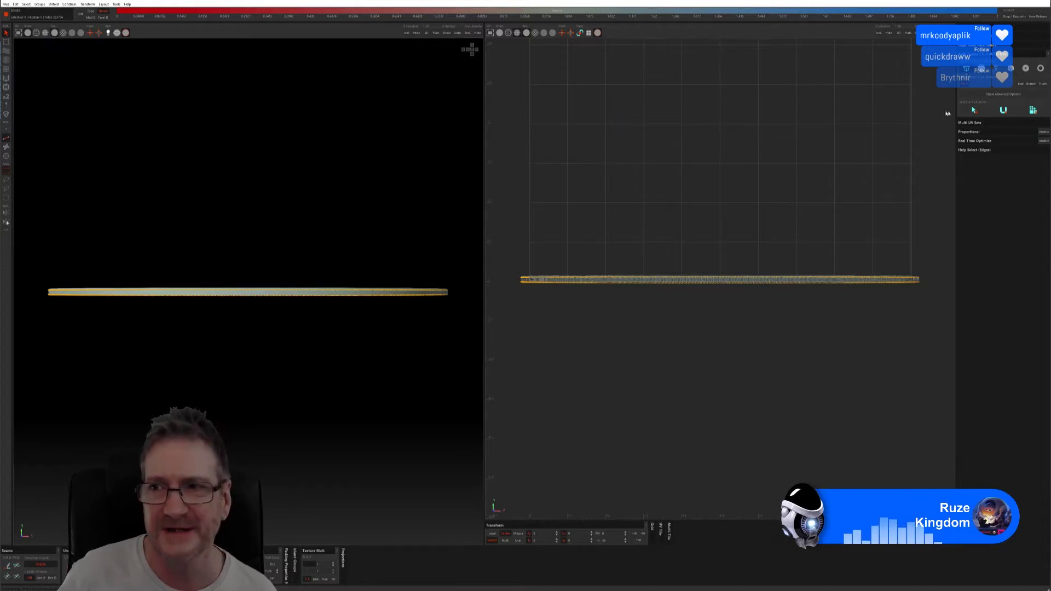
Select the ring's edges and unfold it into UV space with U.
{"action": "left_click", "coordinate": [1004, 95]}
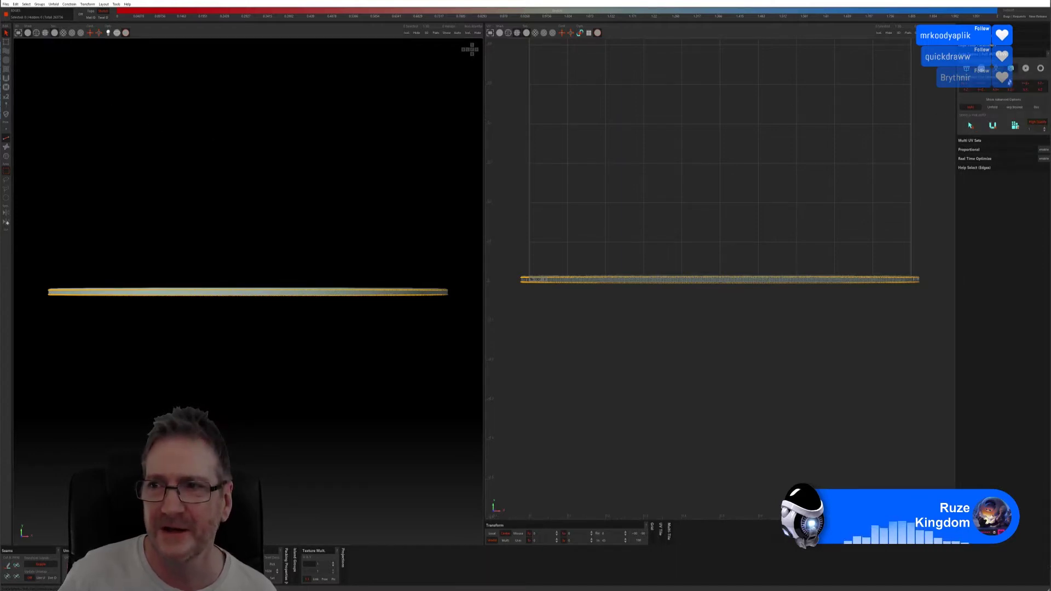
{"action": "left_click", "coordinate": [973, 127]}
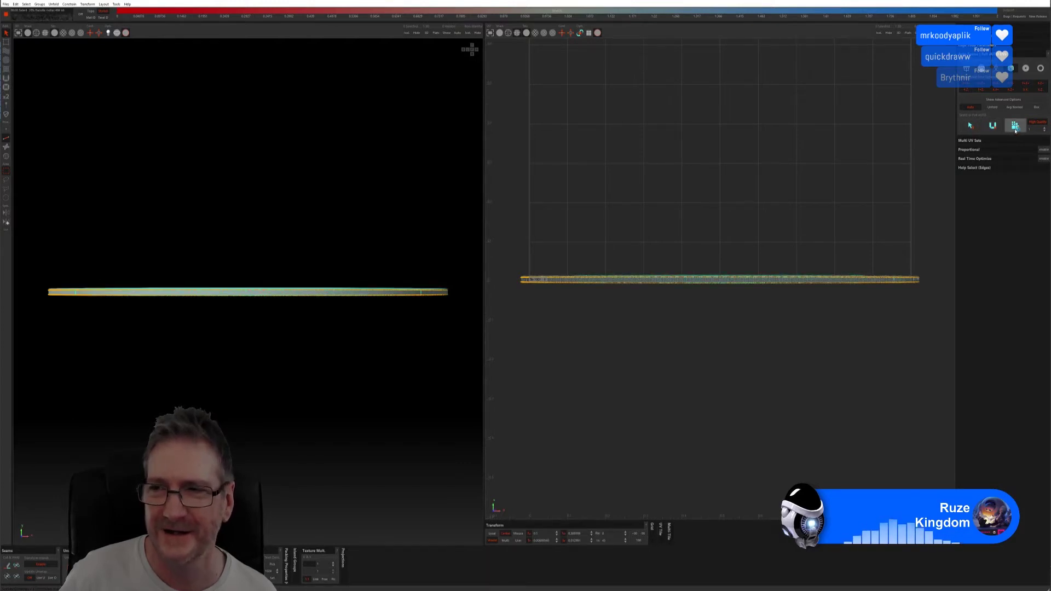
{"action": "key", "text": "u"}
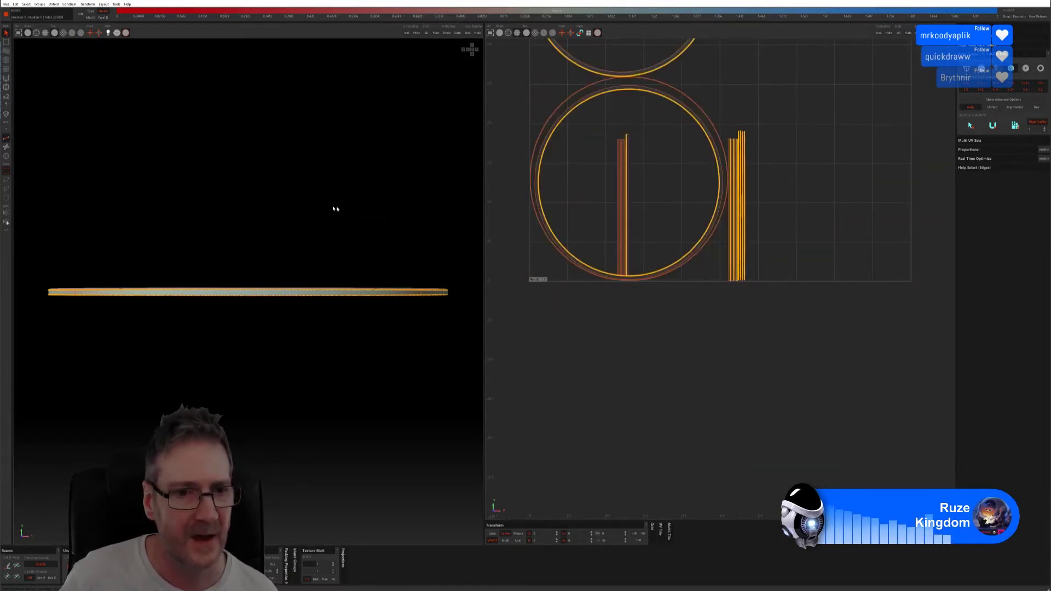
Enable the checker preview, inspect the unwrap from above, and save it back to 3ds Max.
{"action": "left_click", "coordinate": [63, 33]}
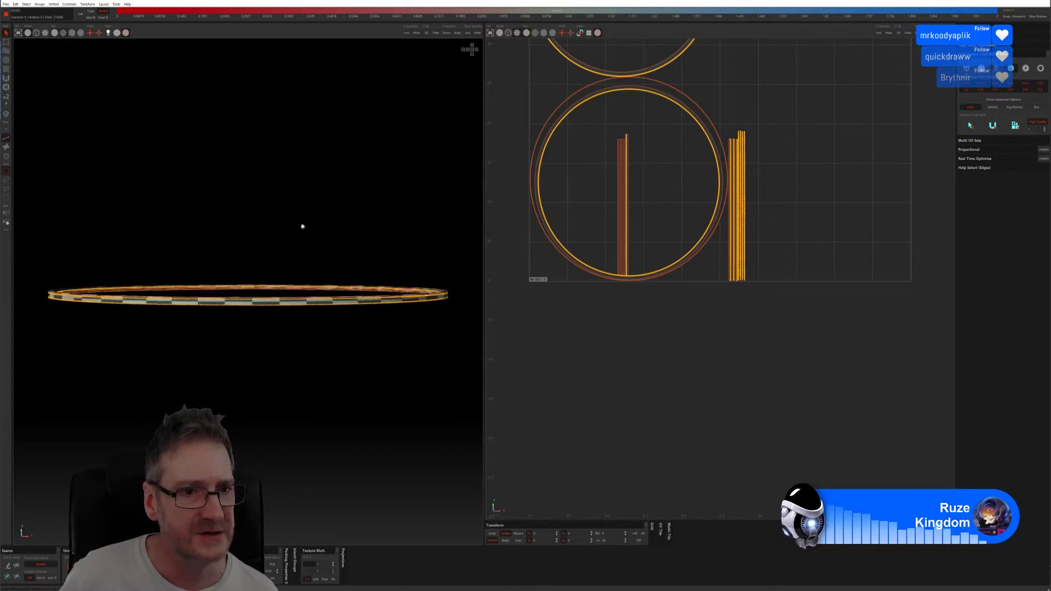
{"action": "left_click_drag", "start_coordinate": [301, 228], "coordinate": [282, 250], "text": "alt"}
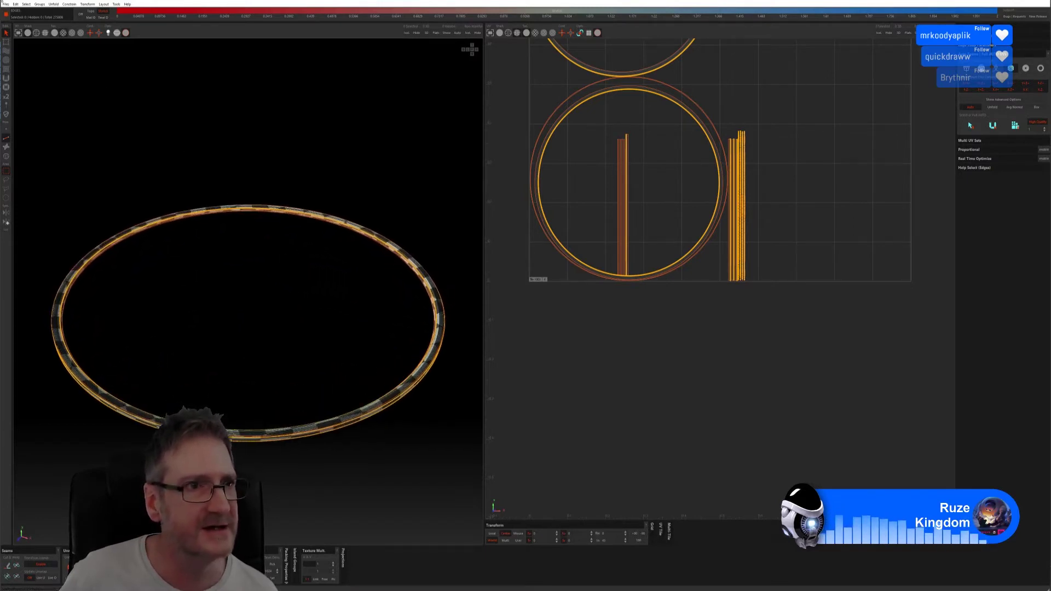
{"action": "left_click", "coordinate": [5, 4]}
{"action": "left_click", "coordinate": [23, 39]}
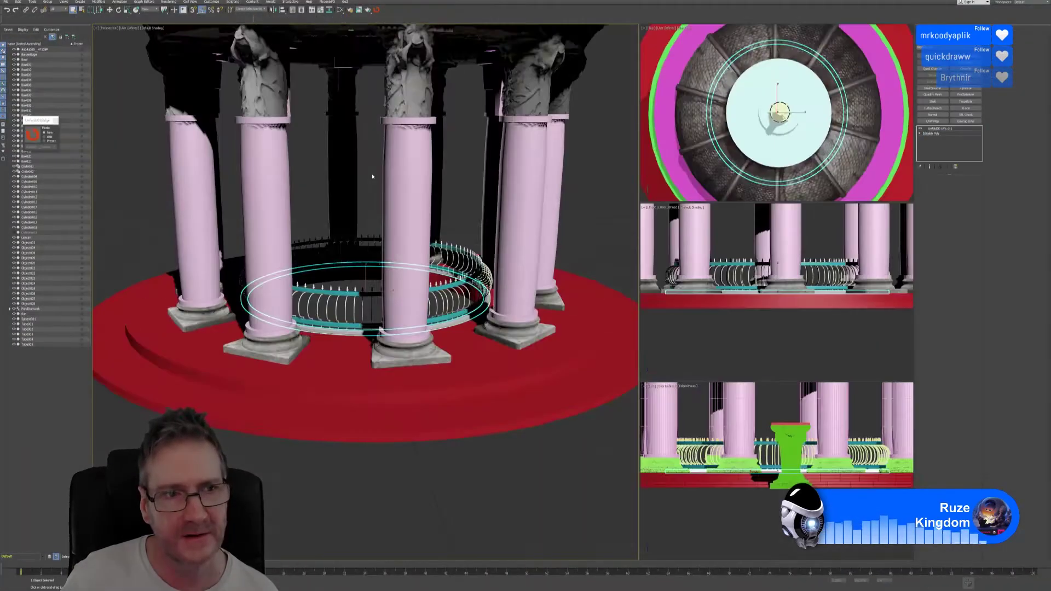
Clear the selection and recentre the temple in the Top, Front and Left viewports.
{"action": "left_click", "coordinate": [320, 448]}
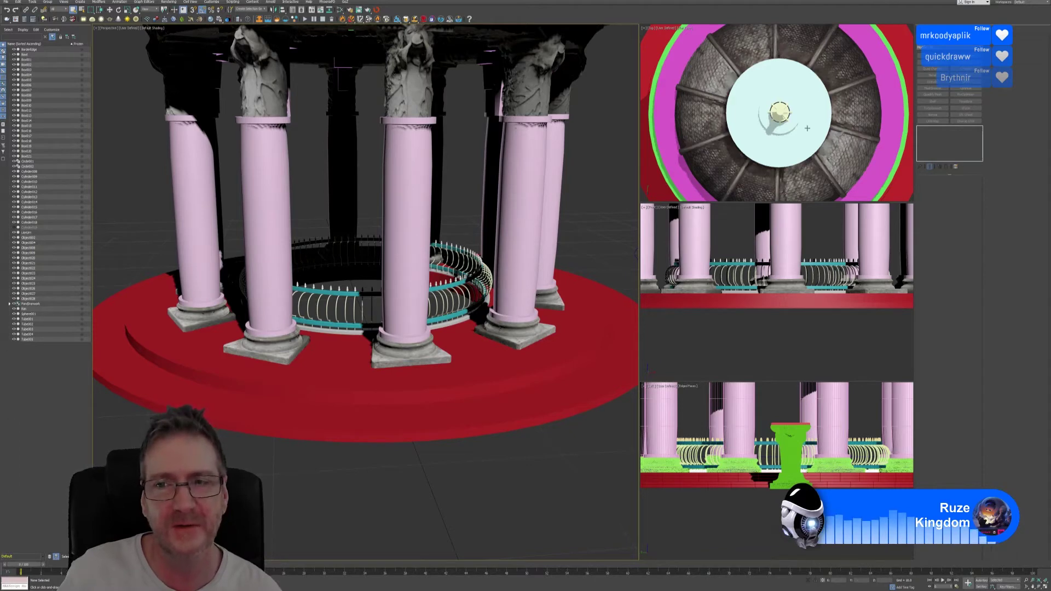
{"action": "scroll", "coordinate": [807, 128], "scroll_direction": "down", "scroll_amount": 5}
{"action": "middle_click_drag", "start_coordinate": [809, 124], "coordinate": [768, 119]}
{"action": "scroll", "coordinate": [731, 225], "scroll_direction": "down", "scroll_amount": 5}
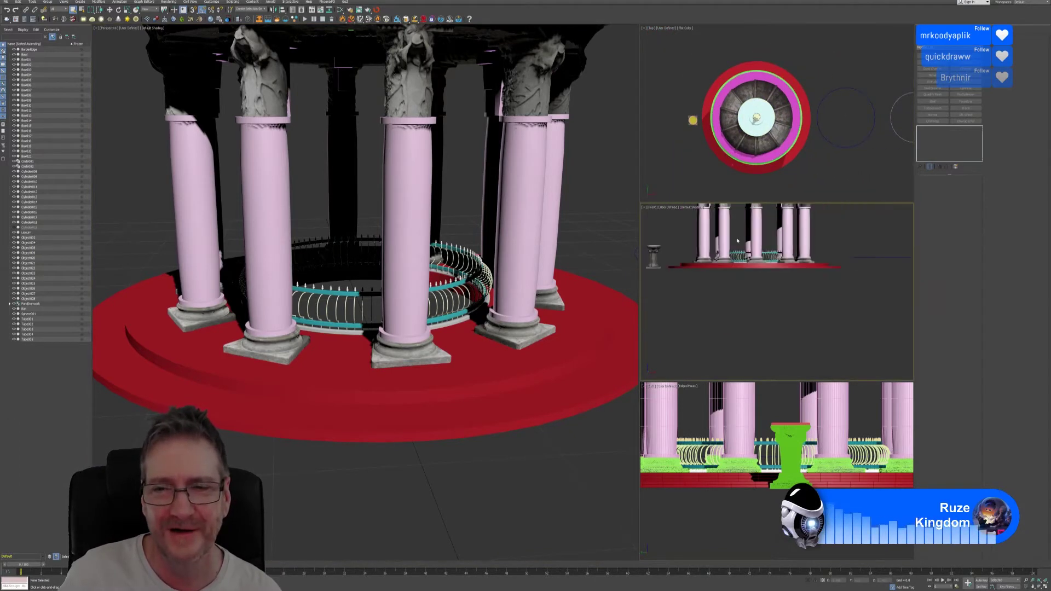
{"action": "scroll", "coordinate": [737, 240], "scroll_direction": "down", "scroll_amount": 3}
{"action": "middle_click_drag", "start_coordinate": [737, 240], "coordinate": [743, 328]}
{"action": "scroll", "coordinate": [744, 499], "scroll_direction": "down", "scroll_amount": 4}
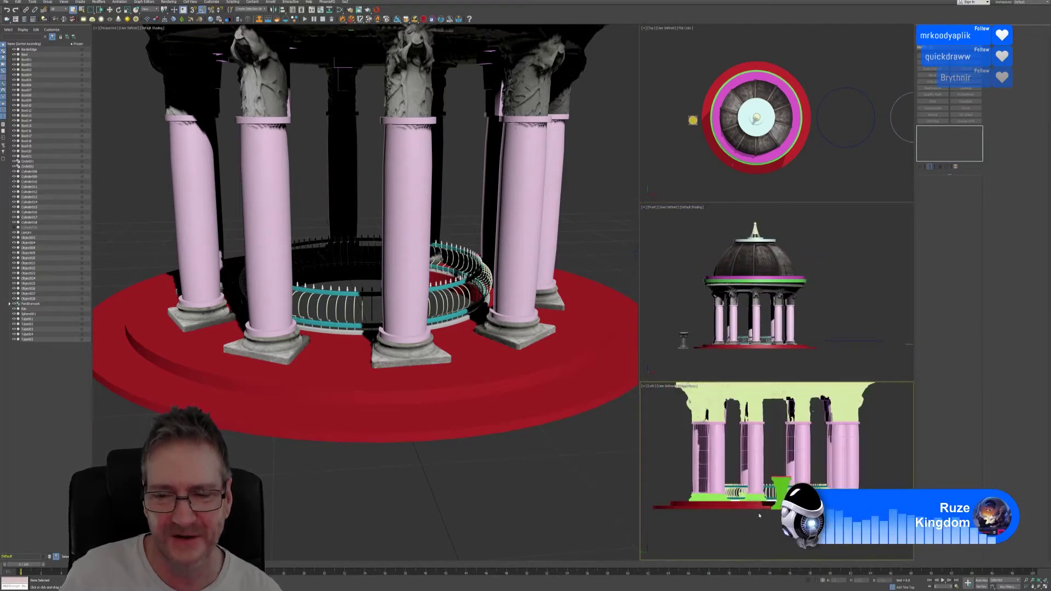
{"action": "scroll", "coordinate": [667, 410], "scroll_direction": "down", "scroll_amount": 2}
{"action": "middle_click_drag", "start_coordinate": [672, 419], "coordinate": [703, 474]}
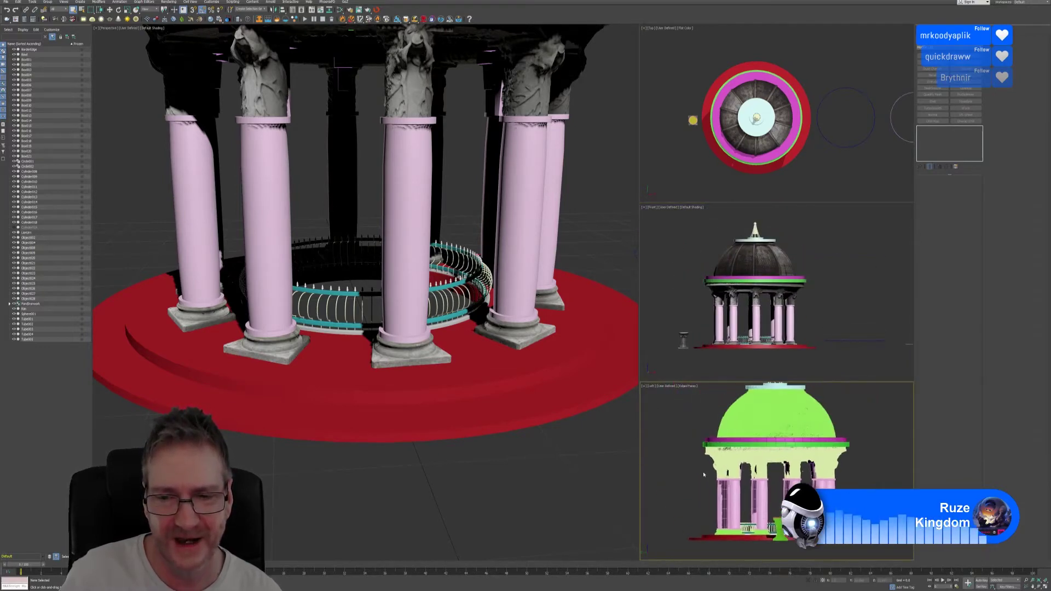
Switch the Left viewport from Edged Faces to Default Shading to show the textures.
{"action": "left_click", "coordinate": [686, 386]}
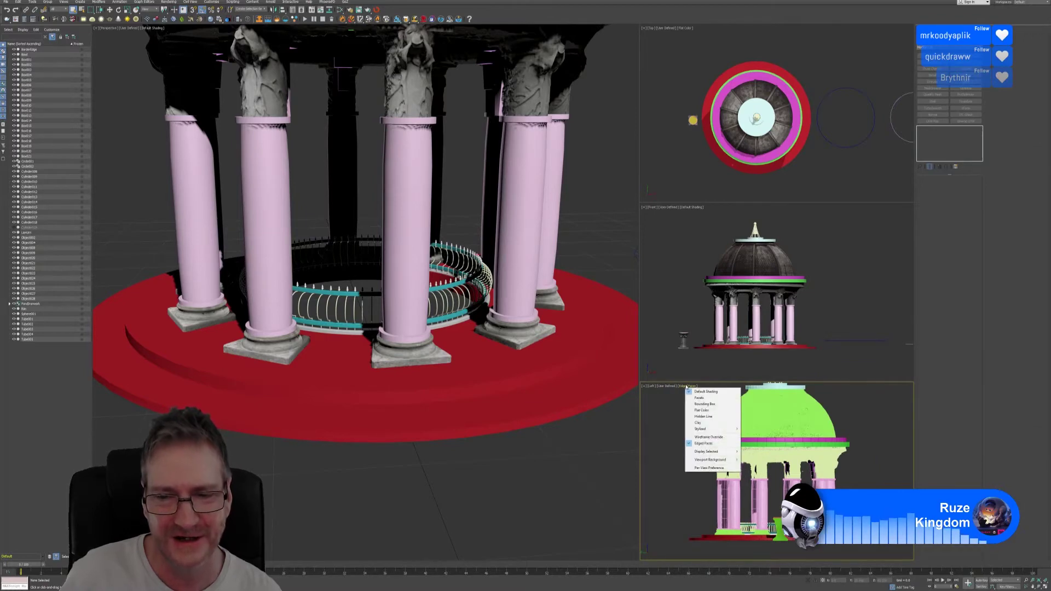
{"action": "left_click", "coordinate": [702, 443]}
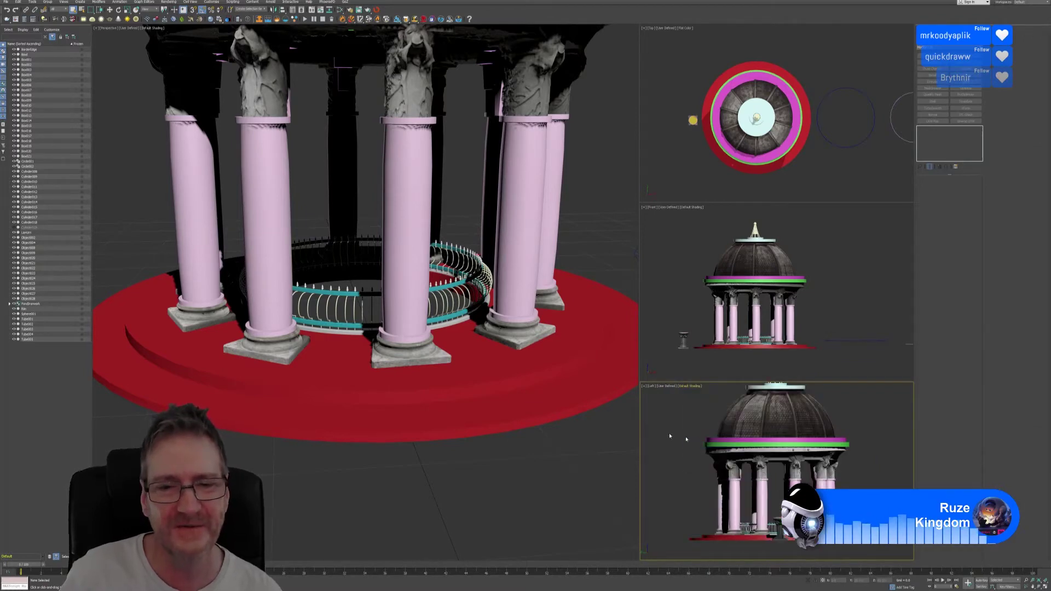
{"action": "scroll", "coordinate": [377, 472], "scroll_direction": "down", "scroll_amount": 6}
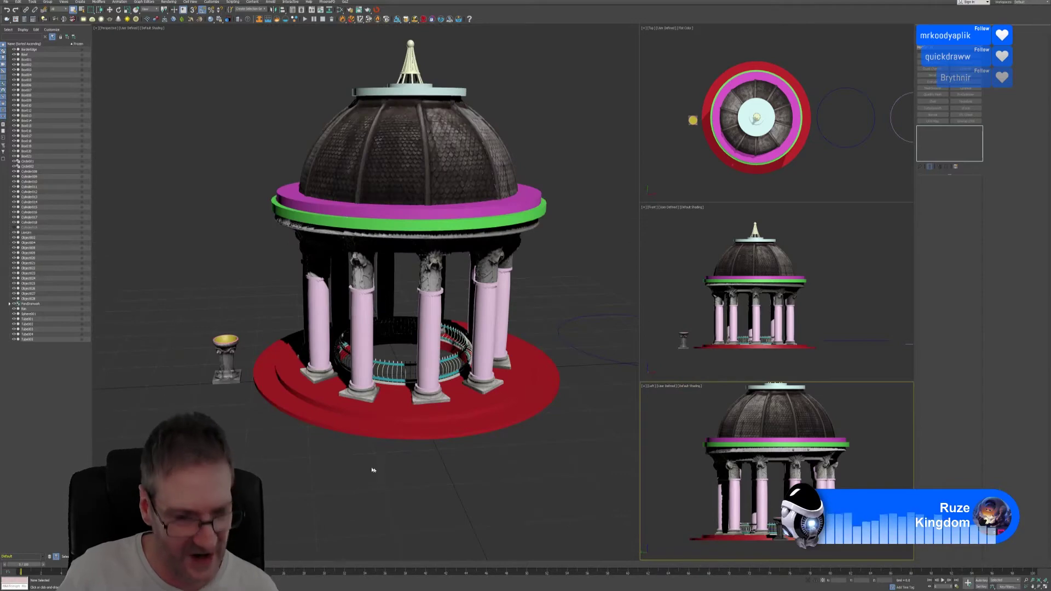
{"action": "scroll", "coordinate": [376, 474], "scroll_direction": "up", "scroll_amount": 4}
{"action": "middle_click_drag", "start_coordinate": [390, 451], "coordinate": [424, 465]}
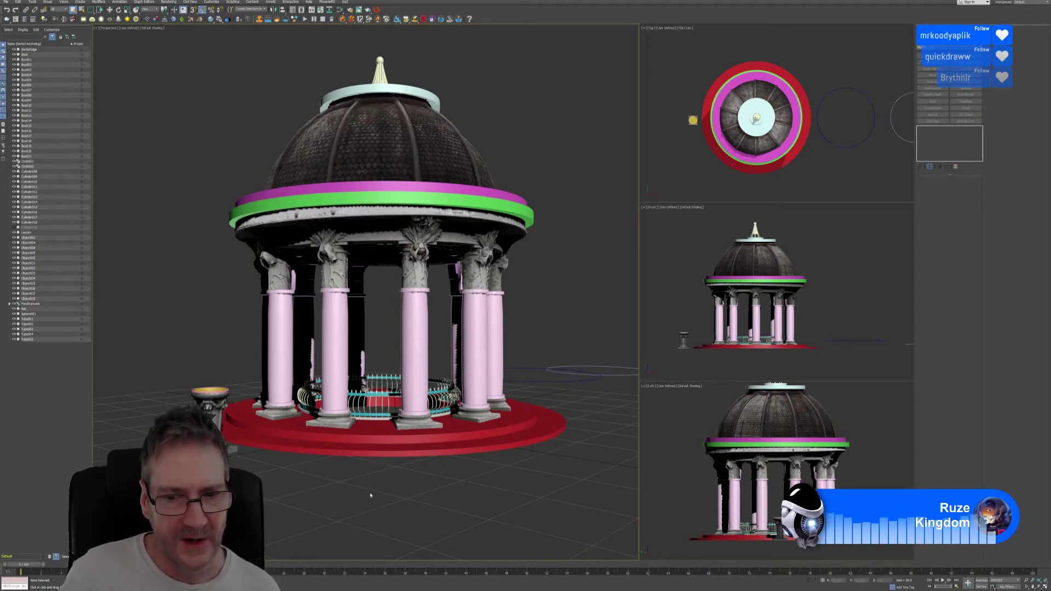
{"action": "middle_click_drag", "start_coordinate": [430, 478], "coordinate": [413, 479]}
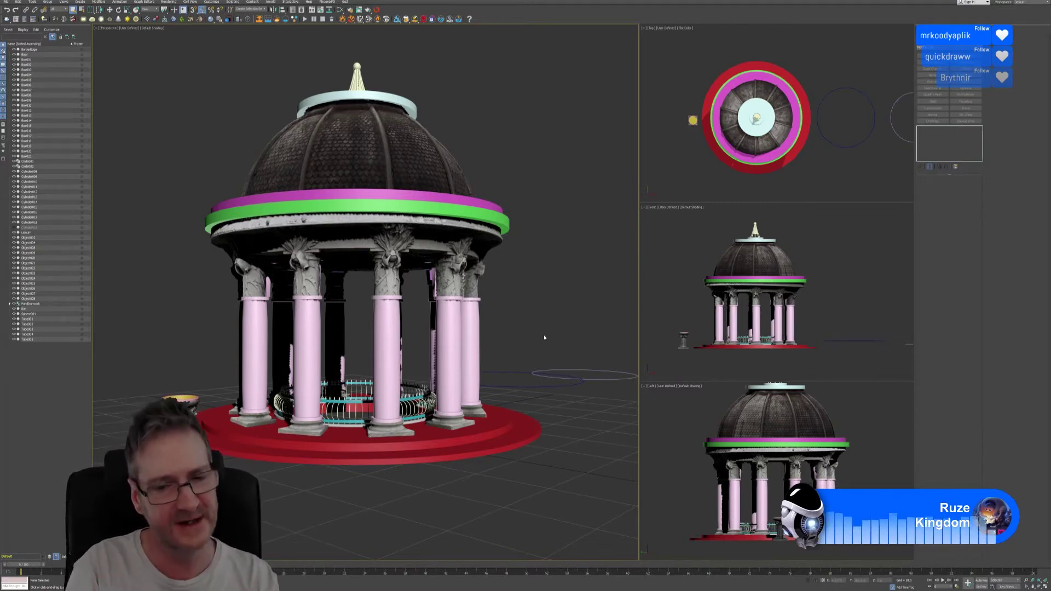
{"action": "scroll", "coordinate": [574, 506], "scroll_direction": "down", "scroll_amount": 4}
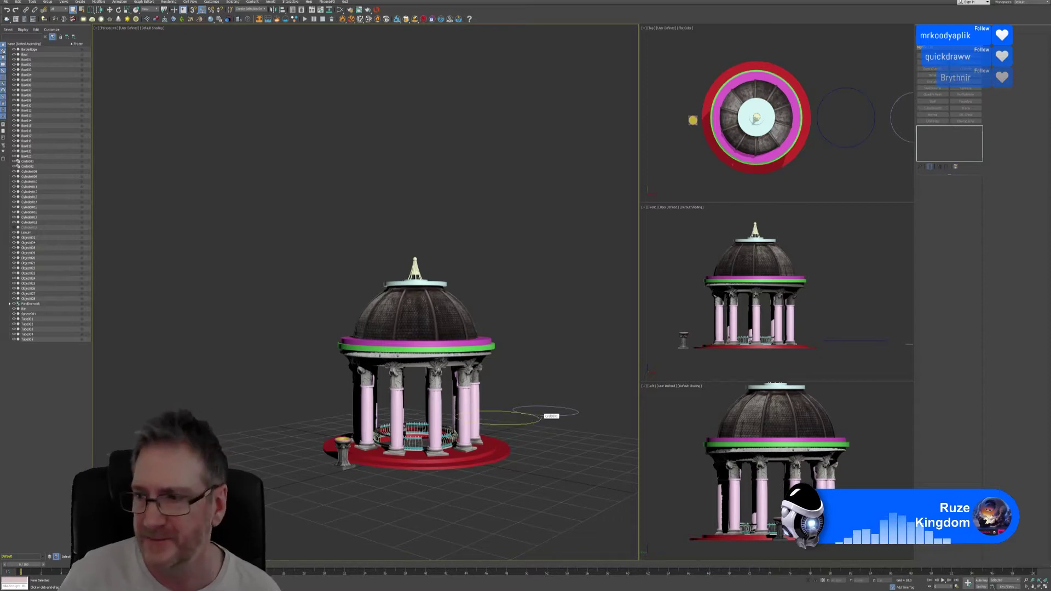
{"action": "middle_click_drag", "start_coordinate": [521, 369], "coordinate": [499, 360]}
{"action": "scroll", "coordinate": [498, 360], "scroll_direction": "up", "scroll_amount": 5}
{"action": "middle_click_drag", "start_coordinate": [491, 438], "coordinate": [521, 425]}
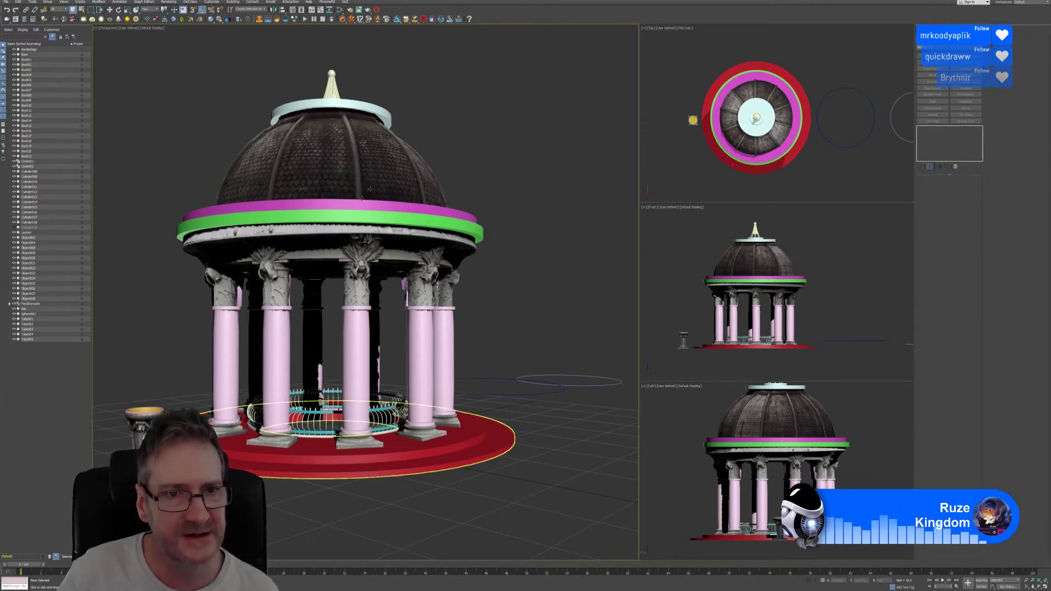
Select the thin ring on top of the dome and isolate it with Alt+Q.
{"action": "middle_click_drag", "start_coordinate": [387, 159], "coordinate": [399, 241]}
{"action": "scroll", "coordinate": [389, 207], "scroll_direction": "up", "scroll_amount": 6}
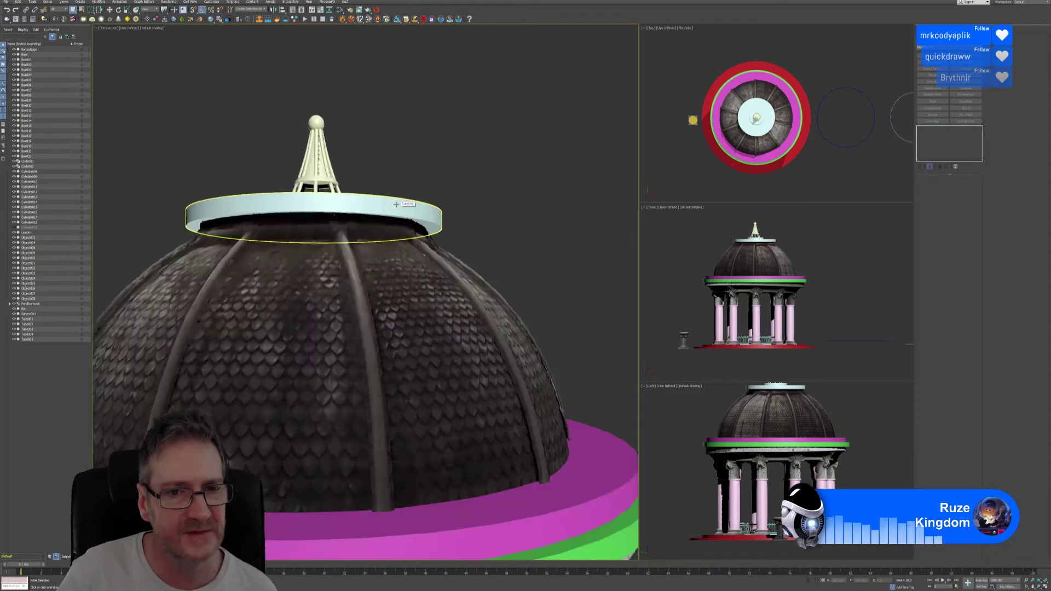
{"action": "left_click", "coordinate": [389, 207]}
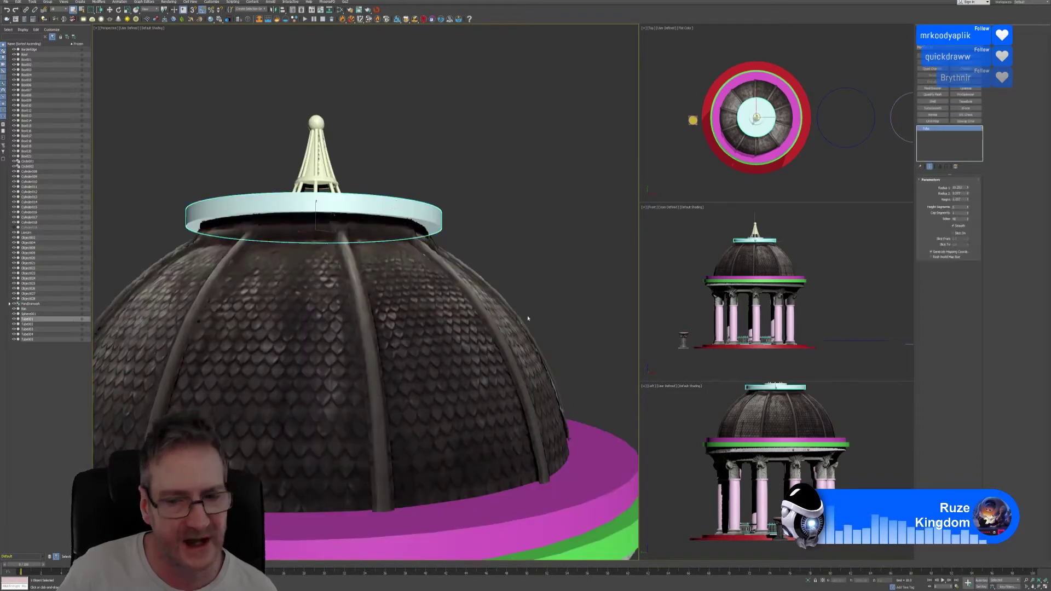
{"action": "key", "text": "alt+q"}
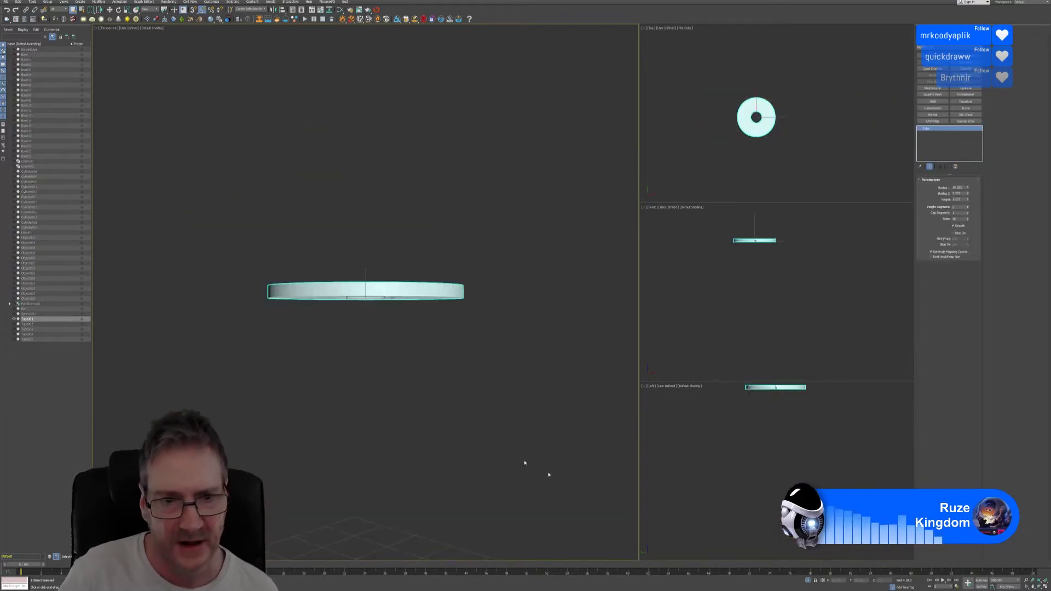
{"action": "middle_click_drag", "start_coordinate": [448, 385], "coordinate": [416, 399], "text": "alt"}
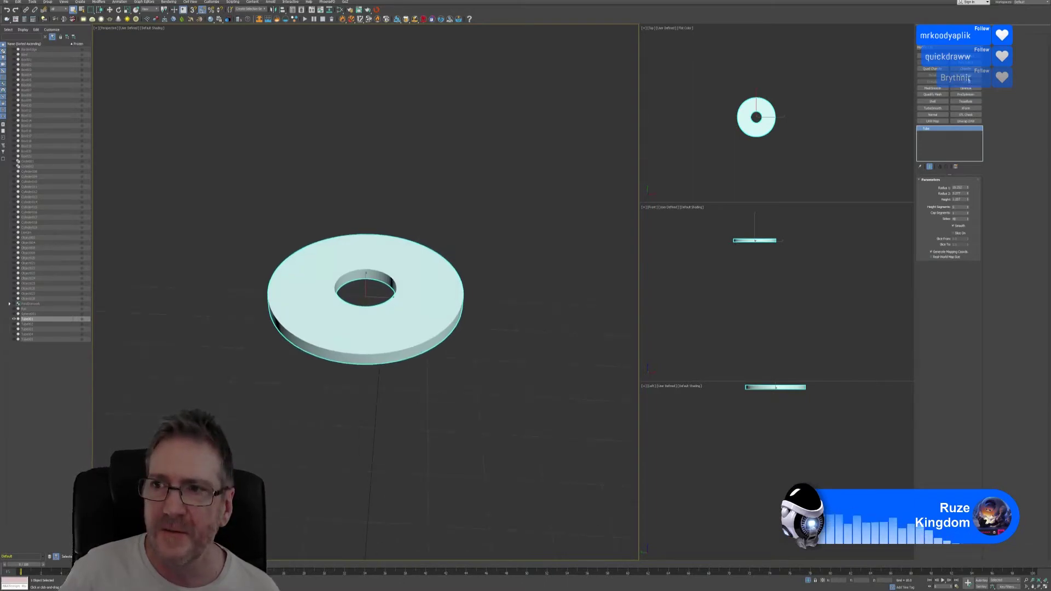
Add a Chamfer modifier with Tension 0.5 and 2 segments, and fine-tune its Amount.
{"action": "left_click", "coordinate": [966, 69]}
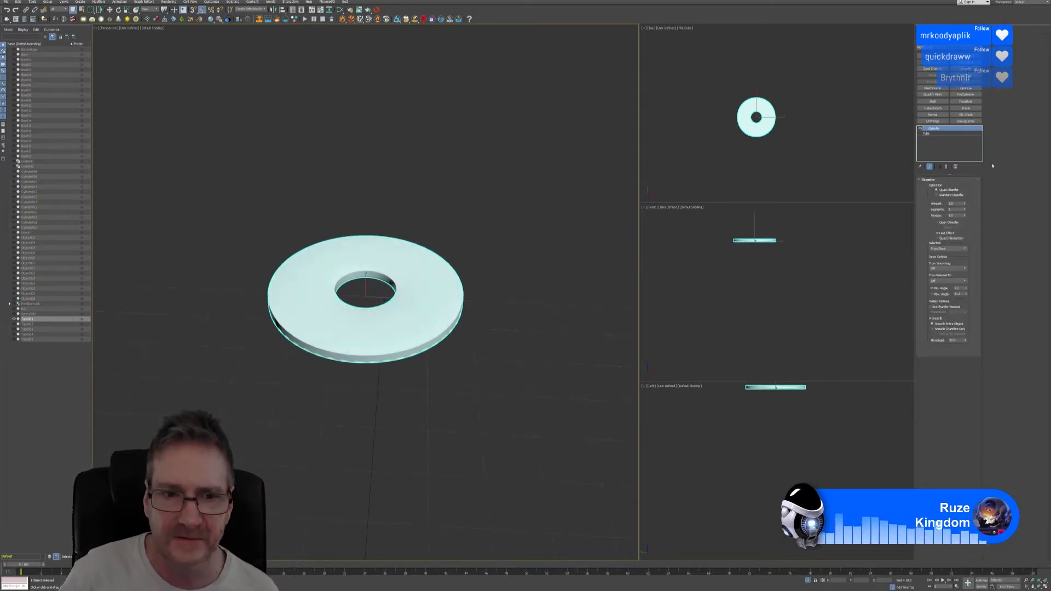
{"action": "scroll", "coordinate": [273, 329], "scroll_direction": "up", "scroll_amount": 3}
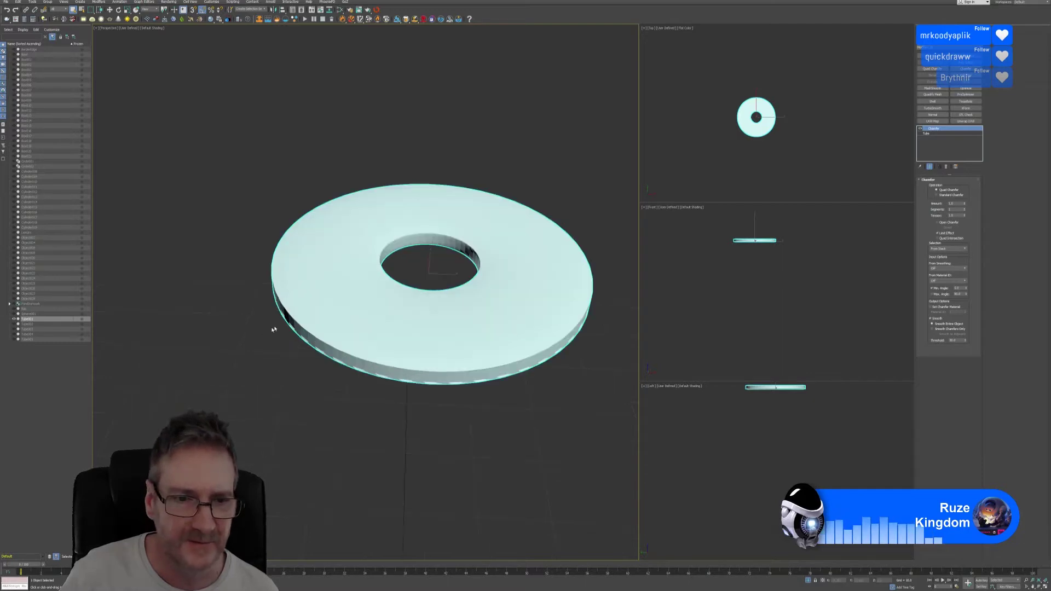
{"action": "left_click", "coordinate": [965, 207]}
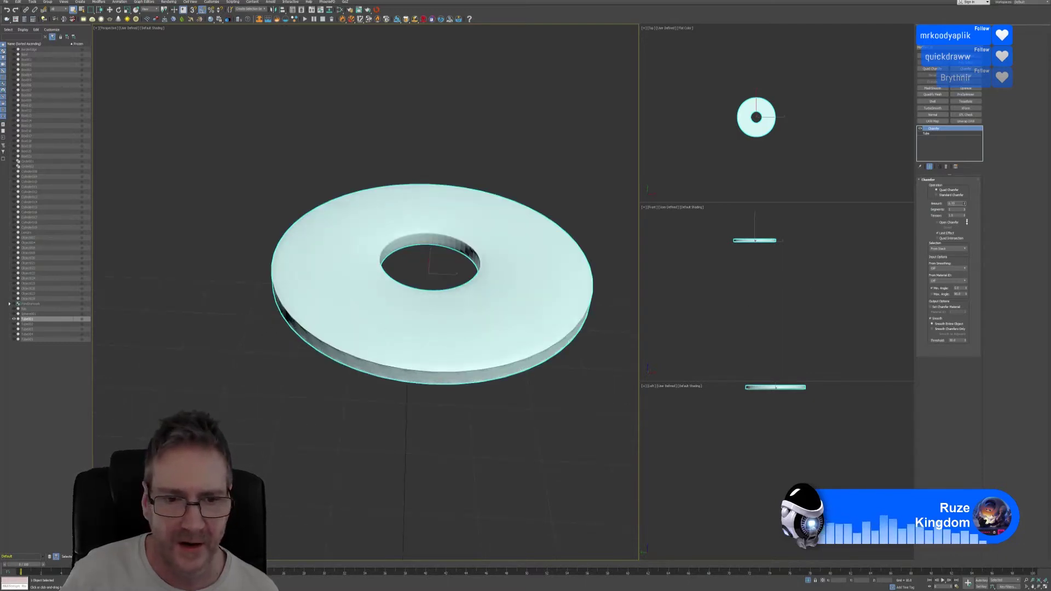
{"action": "scroll", "coordinate": [338, 353], "scroll_direction": "up", "scroll_amount": 5}
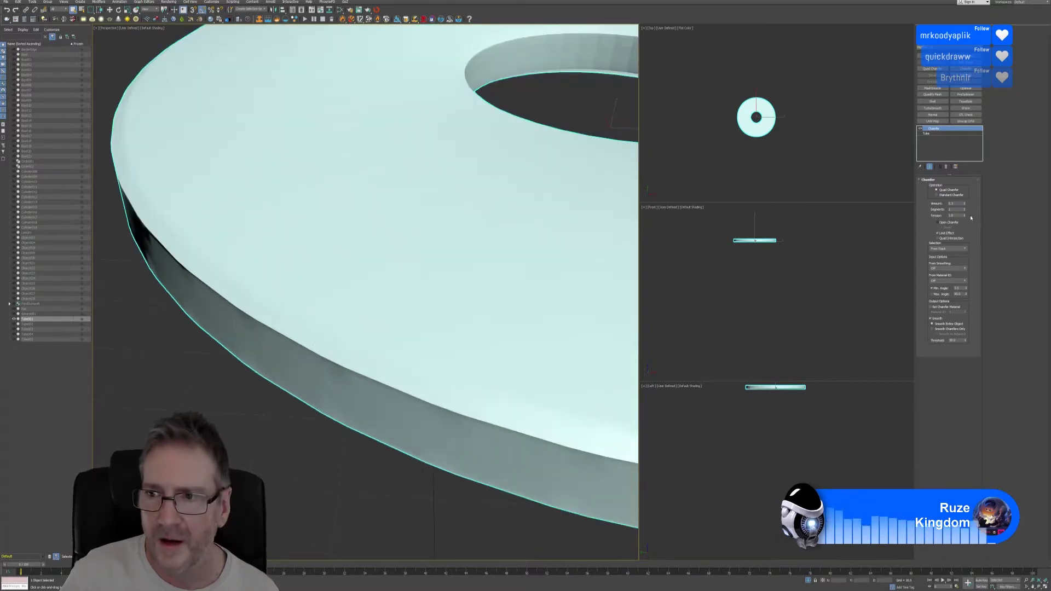
{"action": "left_click_drag", "start_coordinate": [965, 216], "coordinate": [972, 226]}
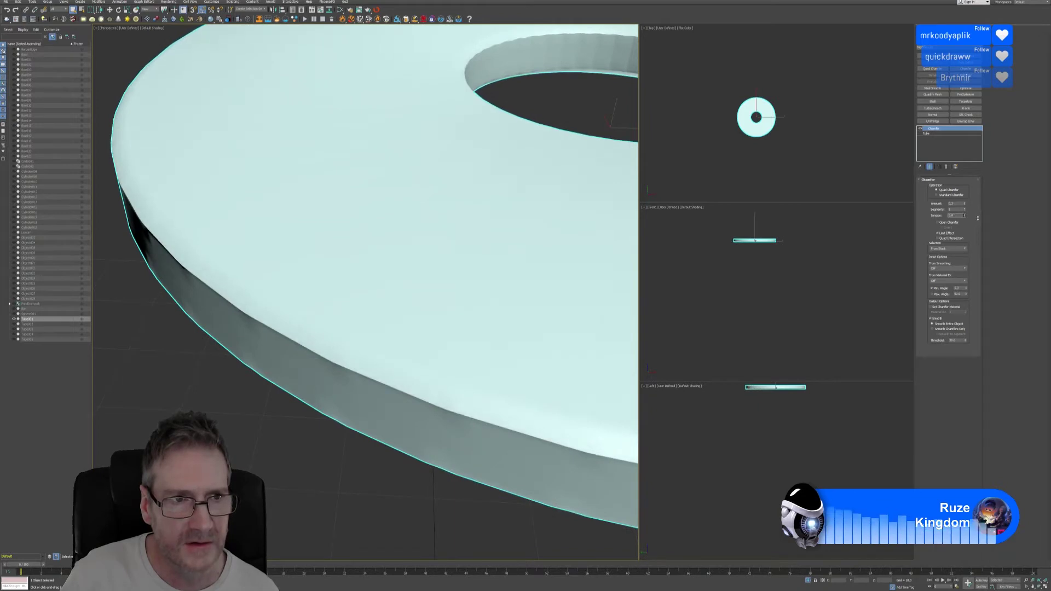
{"action": "middle_click_drag", "start_coordinate": [356, 310], "coordinate": [360, 301], "text": "alt"}
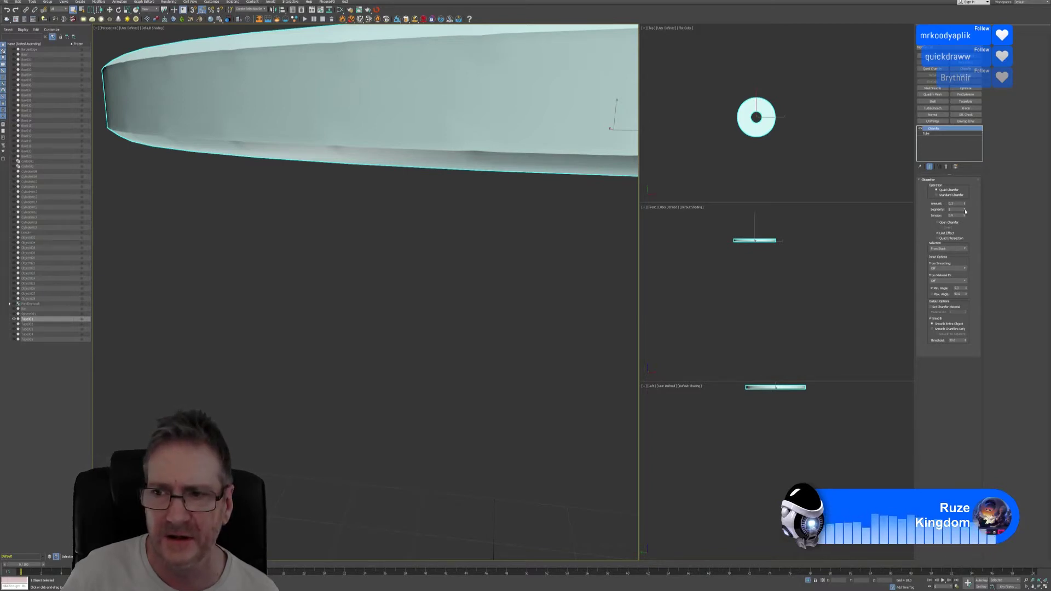
{"action": "left_click", "coordinate": [965, 209]}
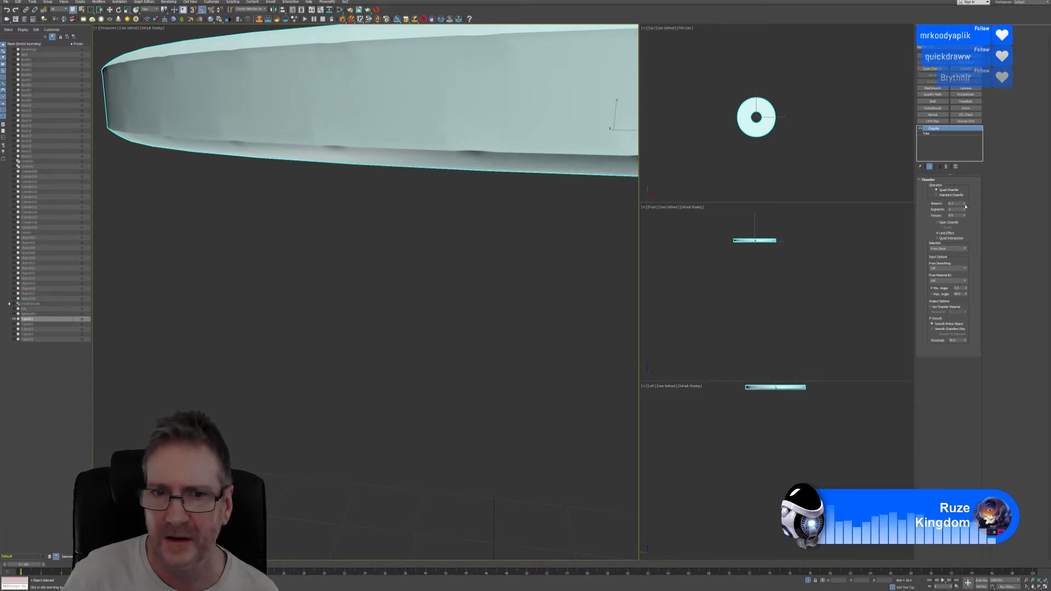
{"action": "left_click_drag", "start_coordinate": [965, 204], "coordinate": [965, 209]}
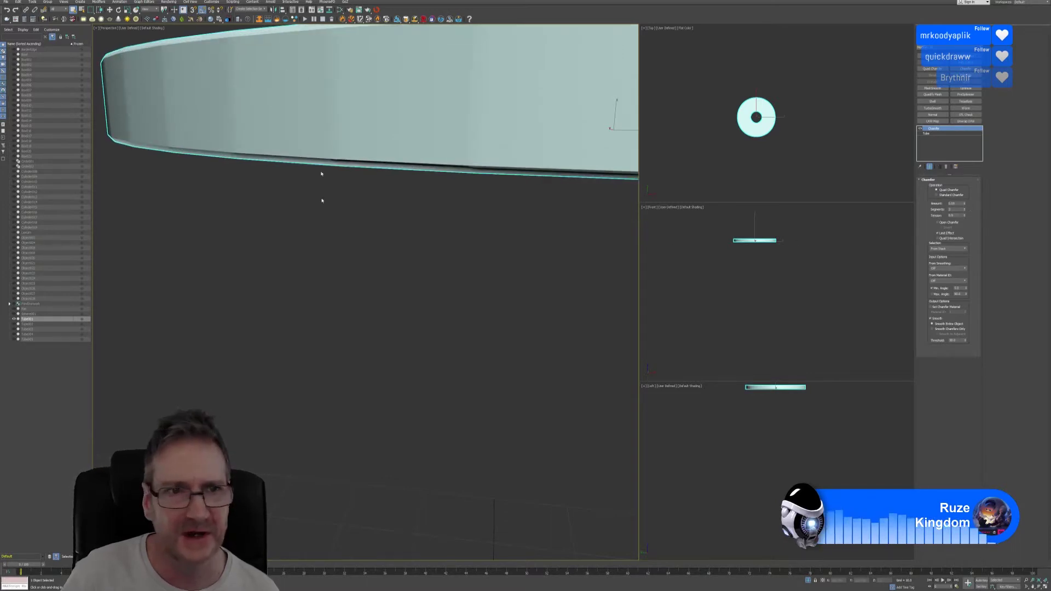
{"action": "middle_click_drag", "start_coordinate": [322, 183], "coordinate": [277, 253], "text": "alt"}
{"action": "scroll", "coordinate": [293, 261], "scroll_direction": "down", "scroll_amount": 5}
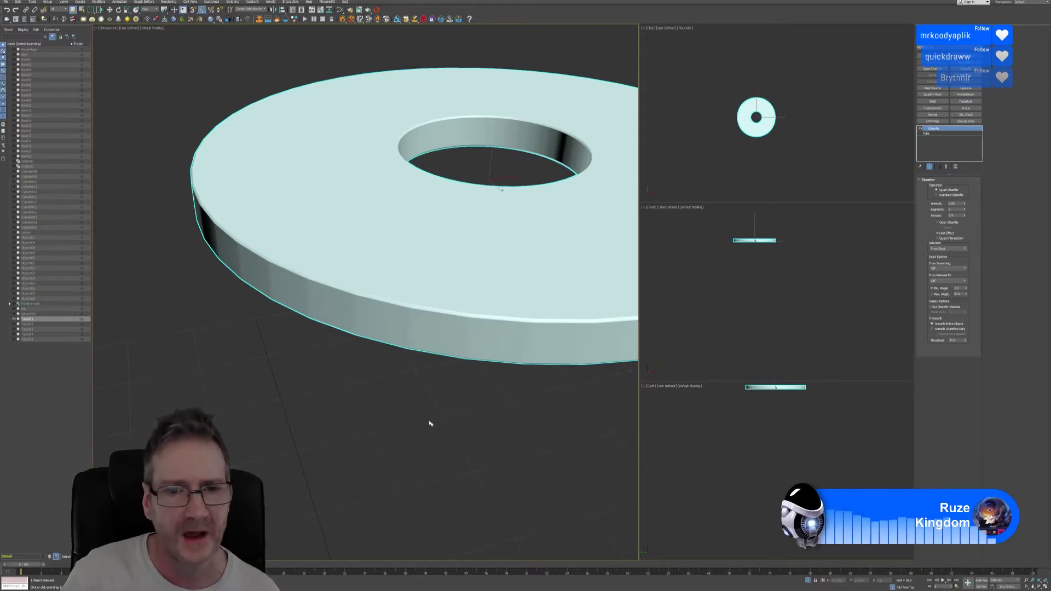
Isolate the pedestal with its bowl and rim, reselect the pedestal, and open the Utilities panel.
{"action": "scroll", "coordinate": [416, 433], "scroll_direction": "down", "scroll_amount": 6}
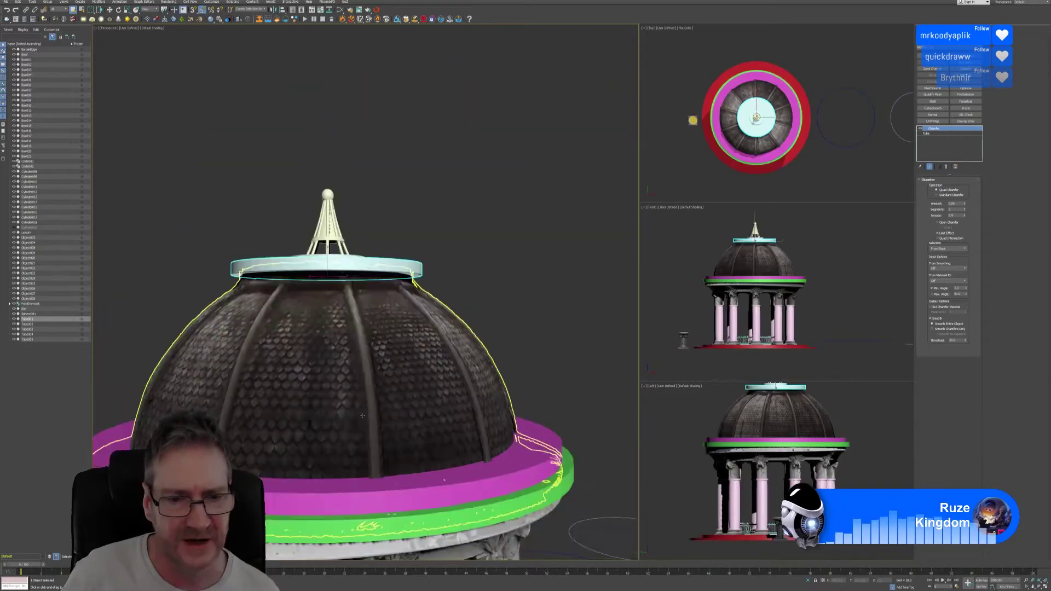
{"action": "middle_click_drag", "start_coordinate": [416, 434], "coordinate": [429, 318]}
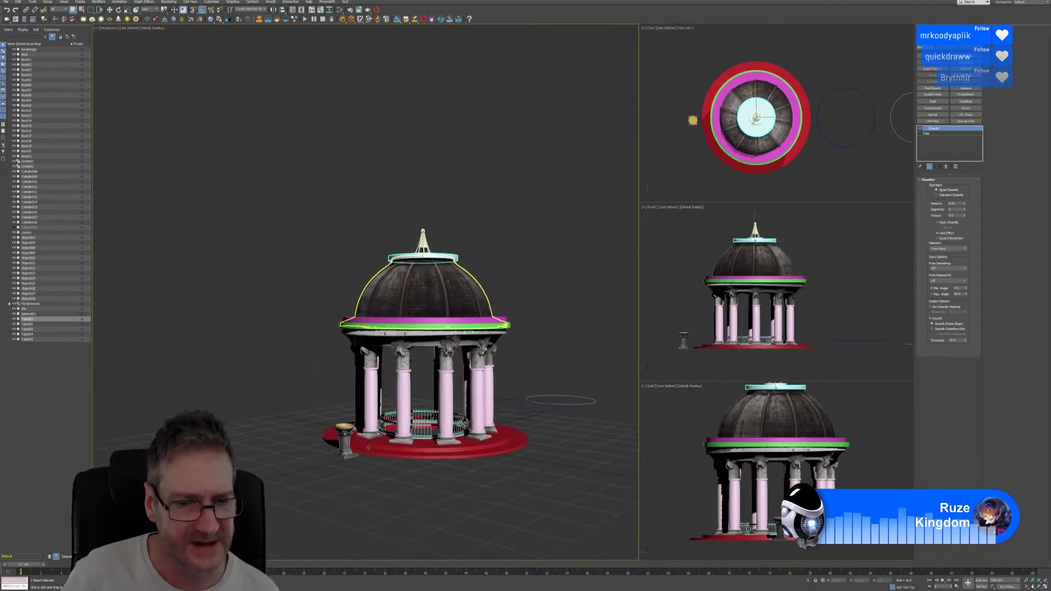
{"action": "scroll", "coordinate": [350, 465], "scroll_direction": "up", "scroll_amount": 4}
{"action": "left_click", "coordinate": [335, 422]}
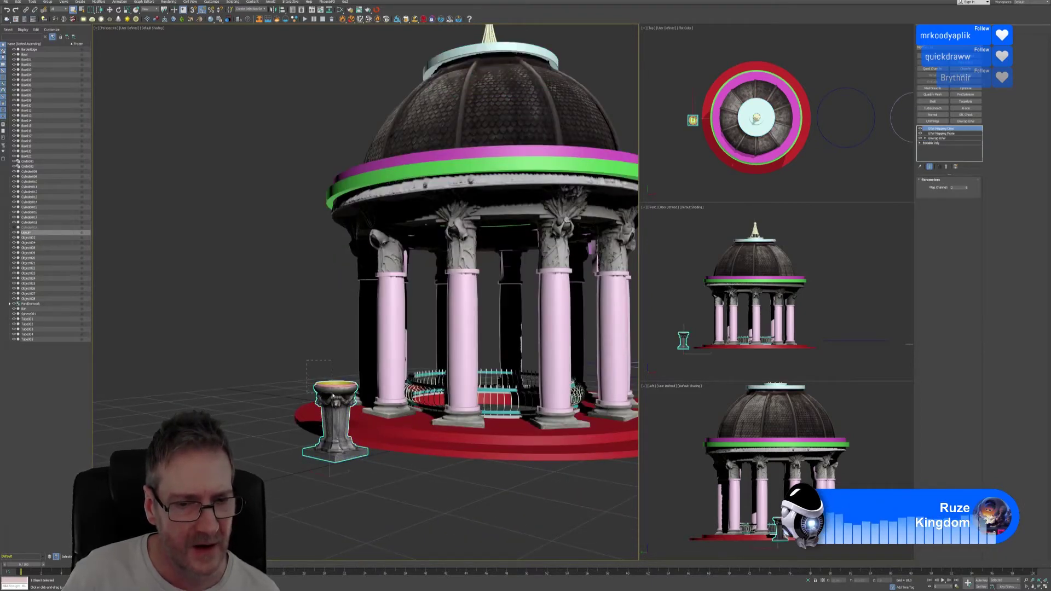
{"action": "left_click_drag", "start_coordinate": [332, 391], "coordinate": [335, 391]}
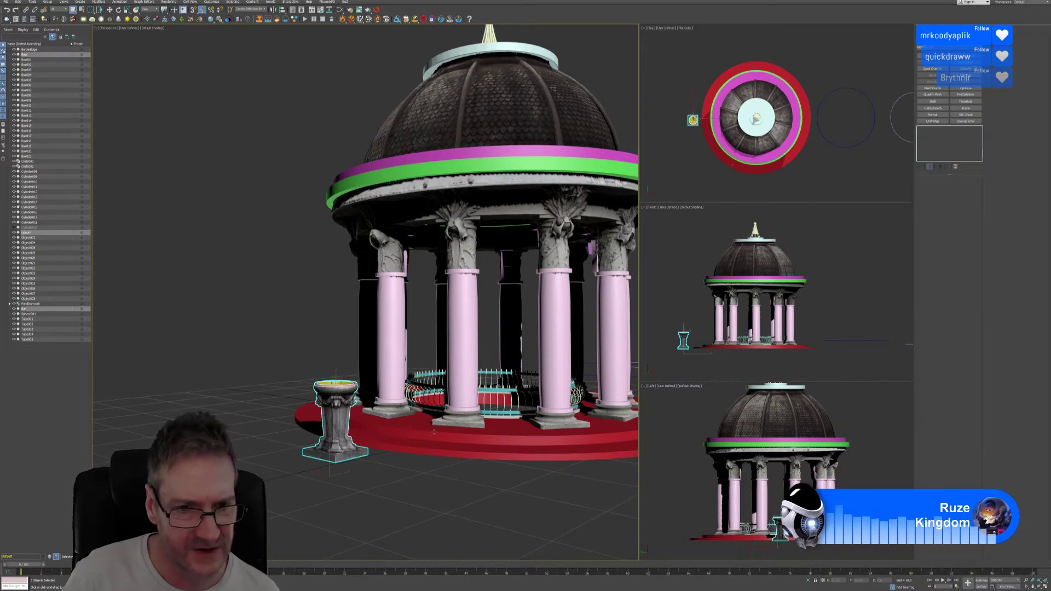
{"action": "left_click", "coordinate": [809, 580]}
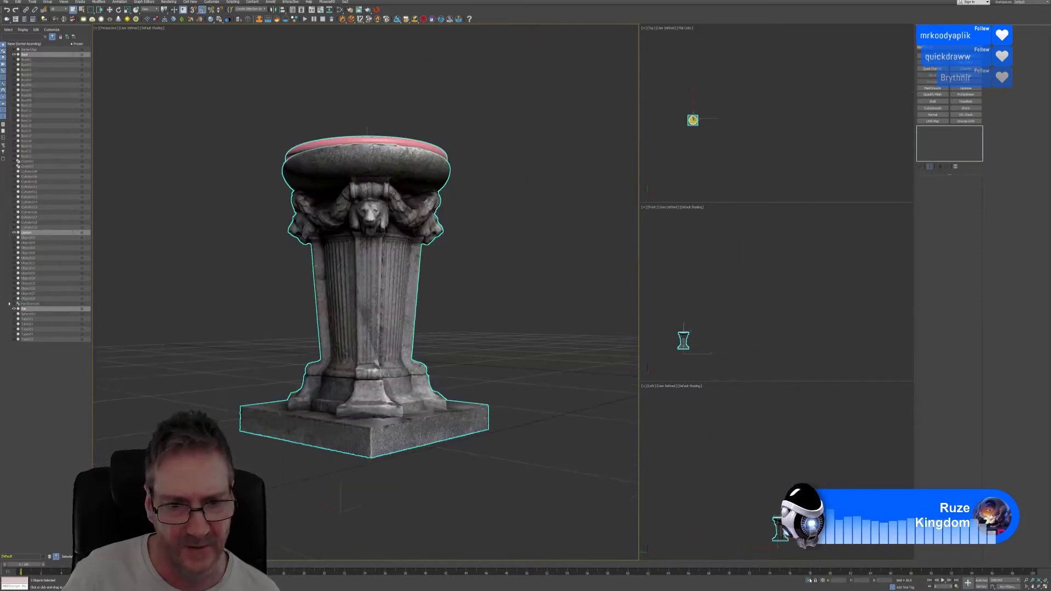
{"action": "left_click", "coordinate": [481, 310]}
{"action": "left_click", "coordinate": [405, 296]}
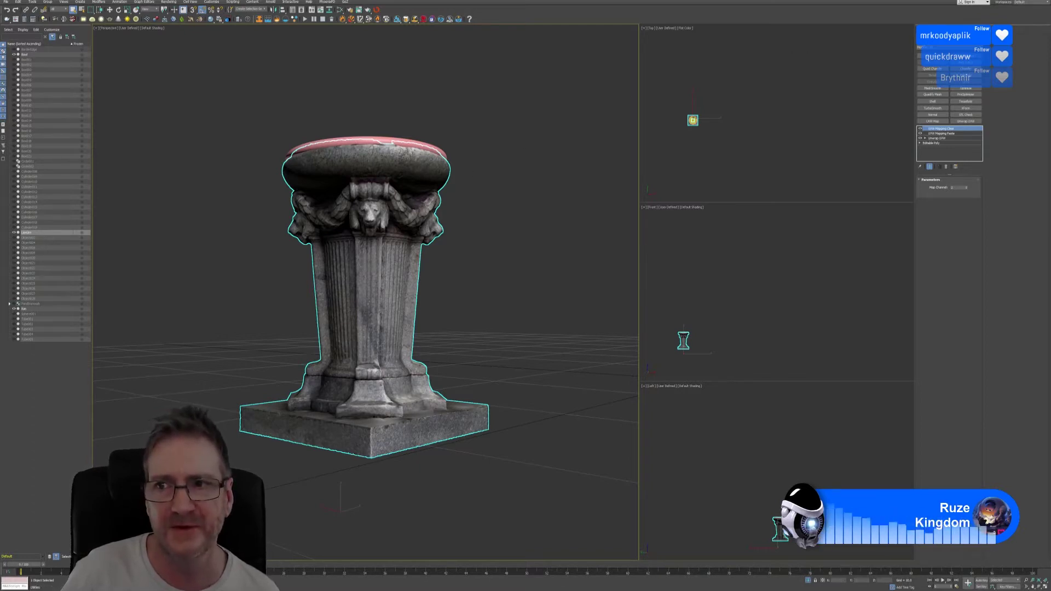
{"action": "left_click", "coordinate": [977, 47]}
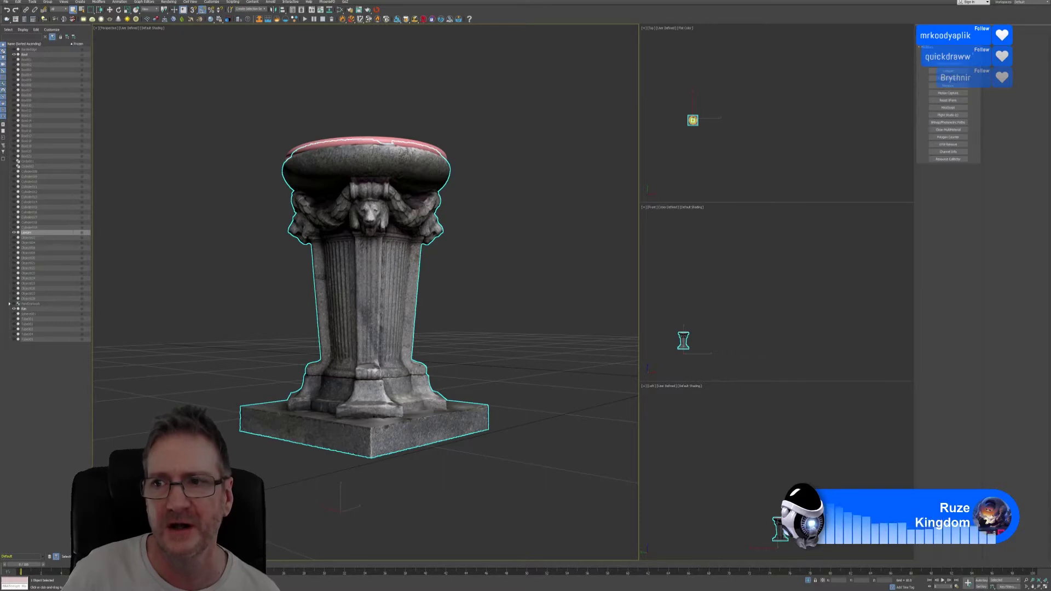
{"action": "left_click", "coordinate": [949, 139]}
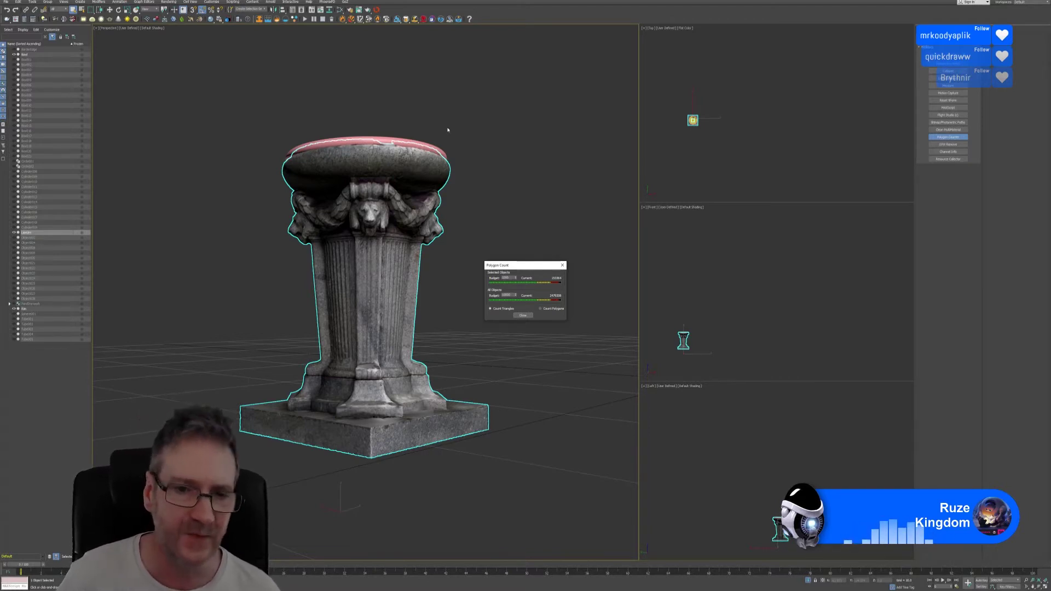
{"action": "left_click", "coordinate": [523, 315]}
{"action": "middle_click_drag", "start_coordinate": [506, 336], "coordinate": [498, 350], "text": "alt"}
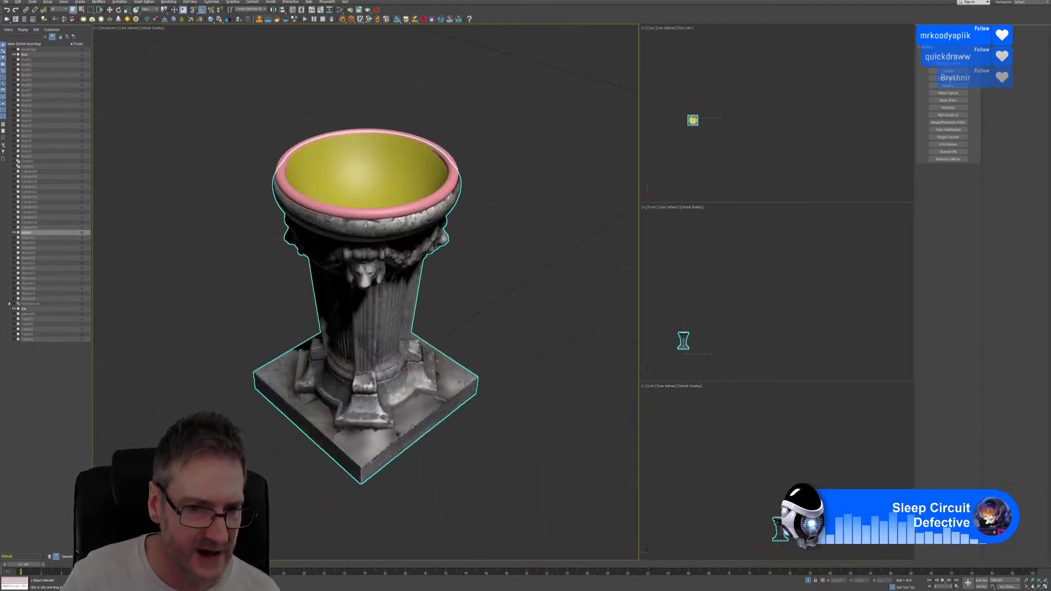
{"action": "mouse_move", "coordinate": [491, 365]}
{"action": "middle_mouse_down", "text": "alt"}
{"action": "mouse_move", "coordinate": [425, 367]}
{"action": "mouse_move", "coordinate": [481, 353]}
{"action": "middle_mouse_up", "text": "alt"}
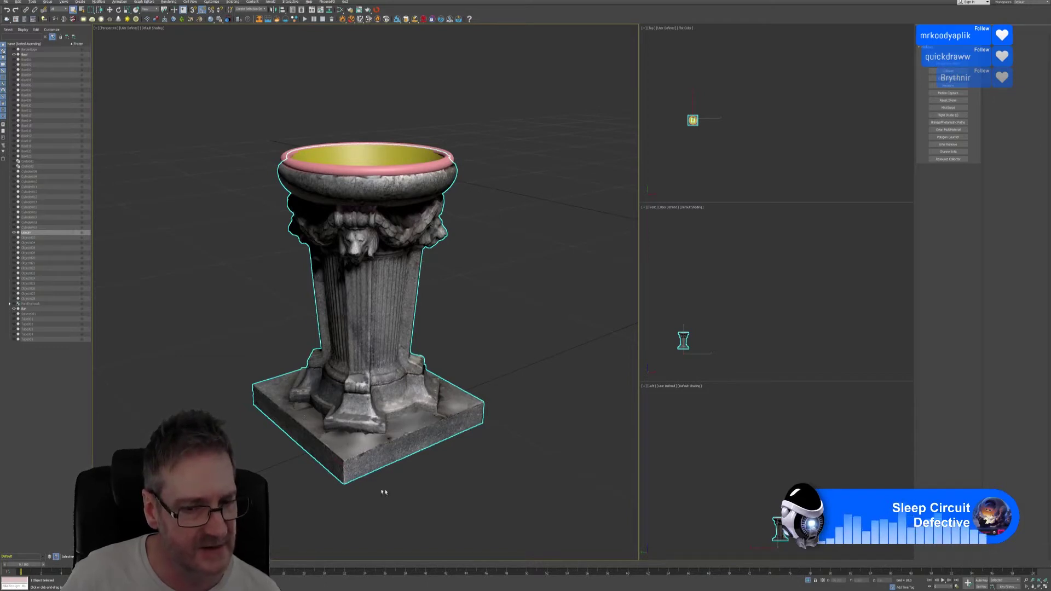
{"action": "middle_click_drag", "start_coordinate": [385, 493], "coordinate": [459, 493], "text": "alt"}
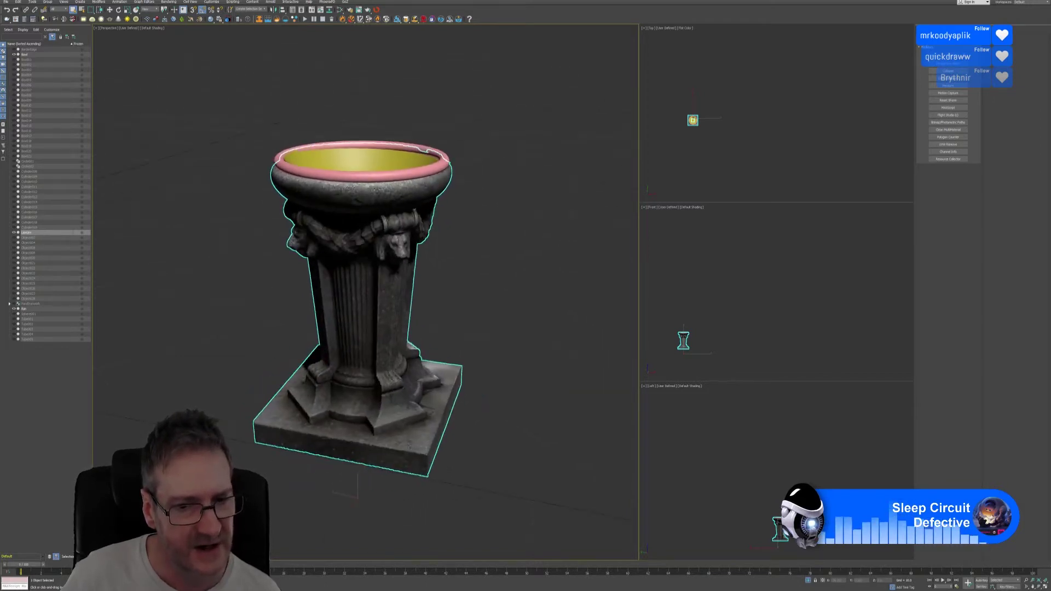
{"action": "scroll", "coordinate": [408, 445], "scroll_direction": "up", "scroll_amount": 5}
{"action": "key", "text": "z"}
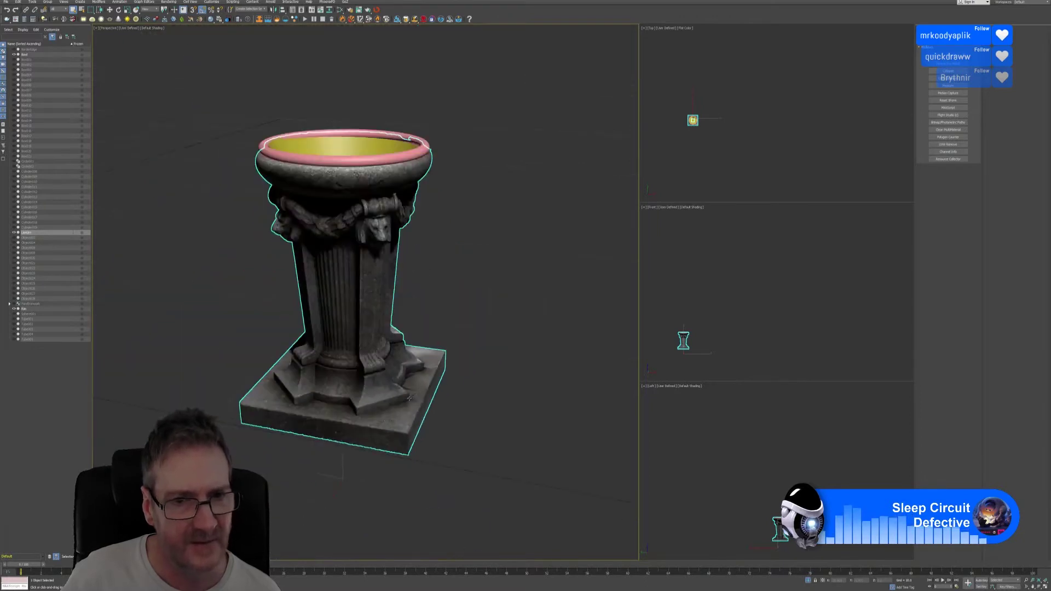
{"action": "middle_click_drag", "start_coordinate": [351, 370], "coordinate": [374, 370], "text": "alt"}
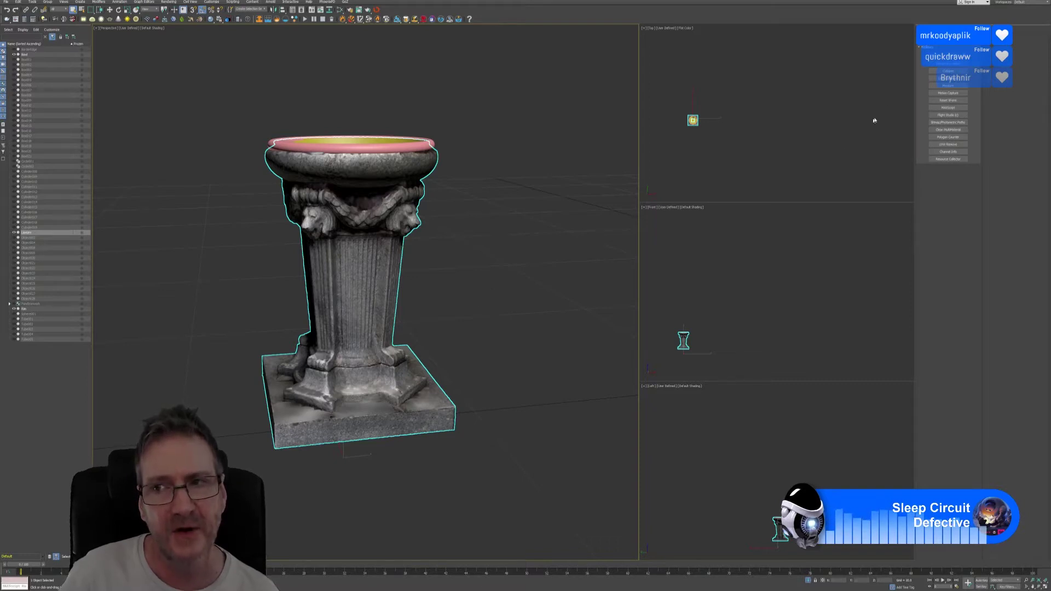
Show the pedestal's UVW mapping, Unwrap UVW and Editable Poly stack in the Modify panel.
{"action": "left_click", "coordinate": [930, 47]}
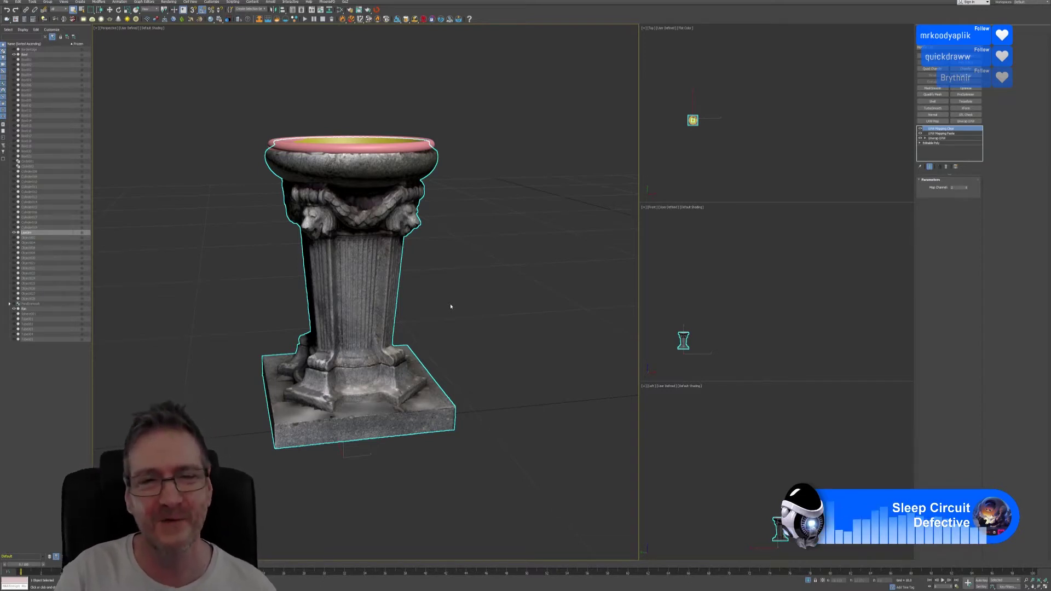
Exit isolation with Alt+Q, pan across the gazebo scene, and deselect the pedestal.
{"action": "scroll", "coordinate": [450, 305], "scroll_direction": "down", "scroll_amount": 5}
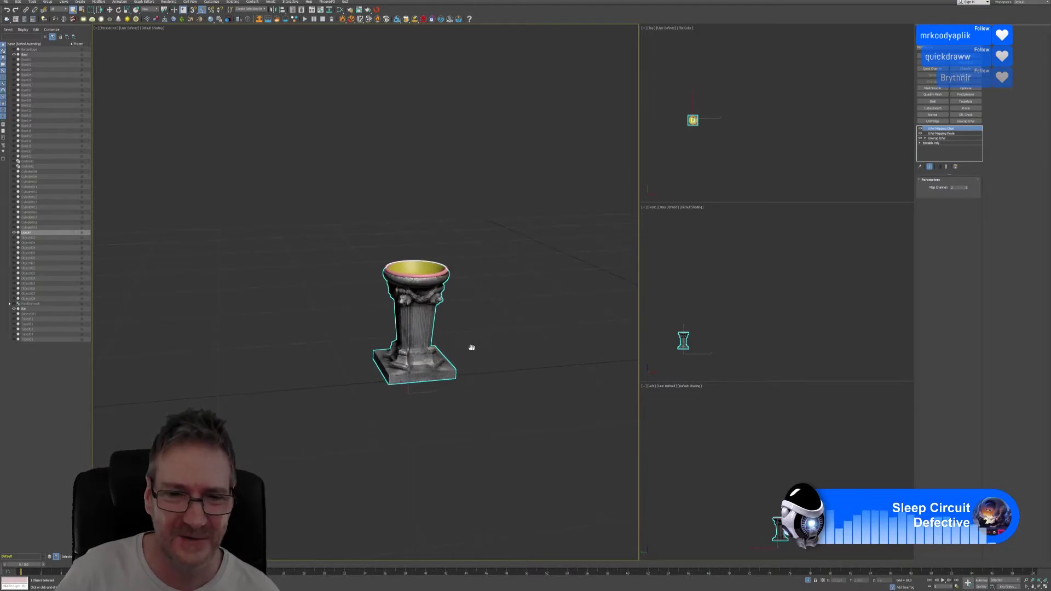
{"action": "key", "text": "alt+q"}
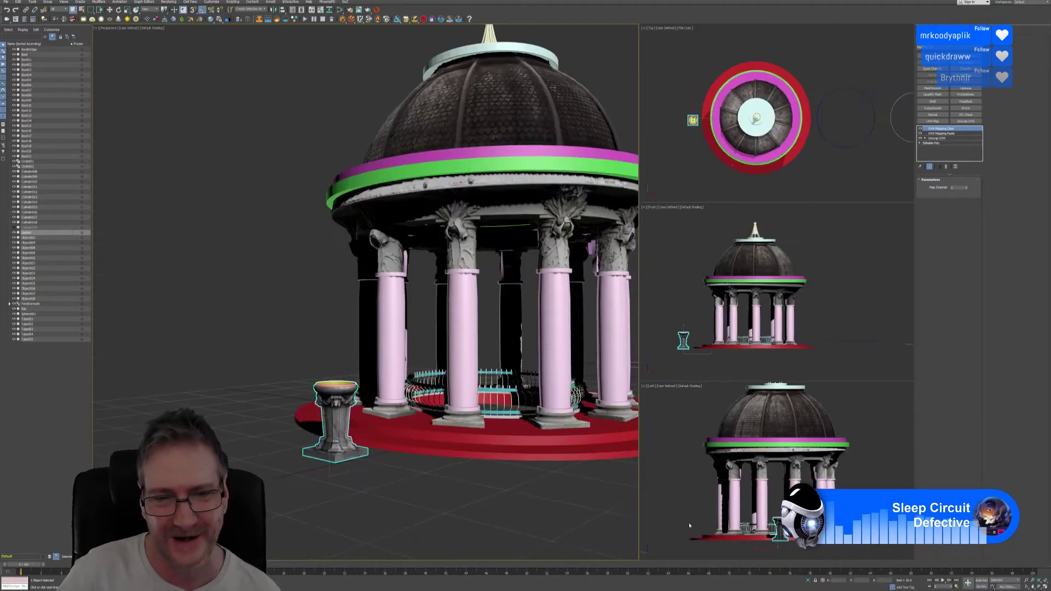
{"action": "middle_click_drag", "start_coordinate": [539, 480], "coordinate": [380, 484]}
{"action": "left_click", "coordinate": [379, 484]}
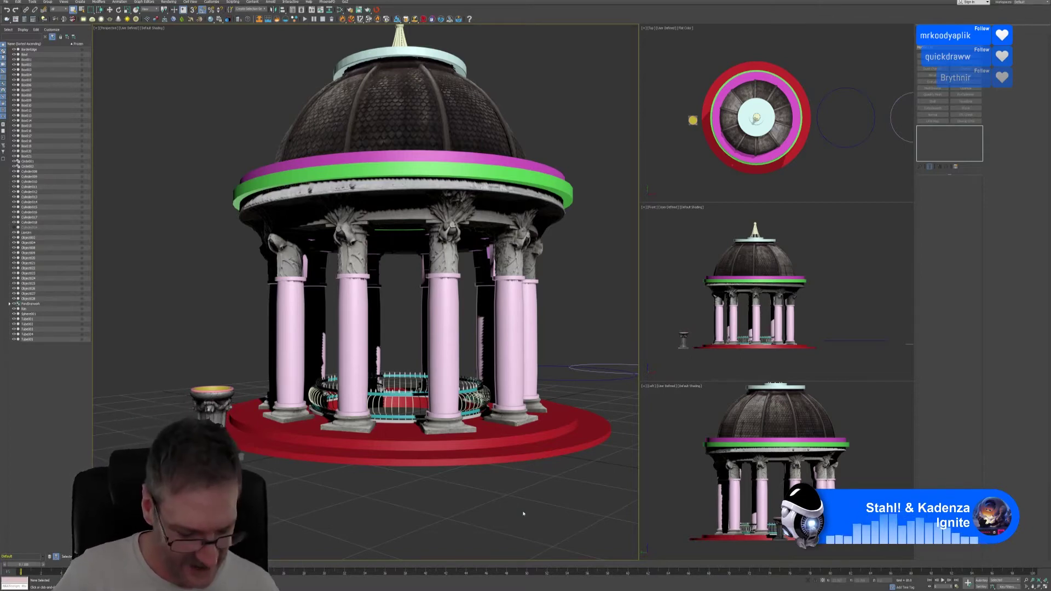
Select the cyan cap on the dome and copy its Chamfer modifier.
{"action": "left_click", "coordinate": [456, 64]}
{"action": "middle_click_drag", "start_coordinate": [457, 64], "coordinate": [504, 123], "text": "alt"}
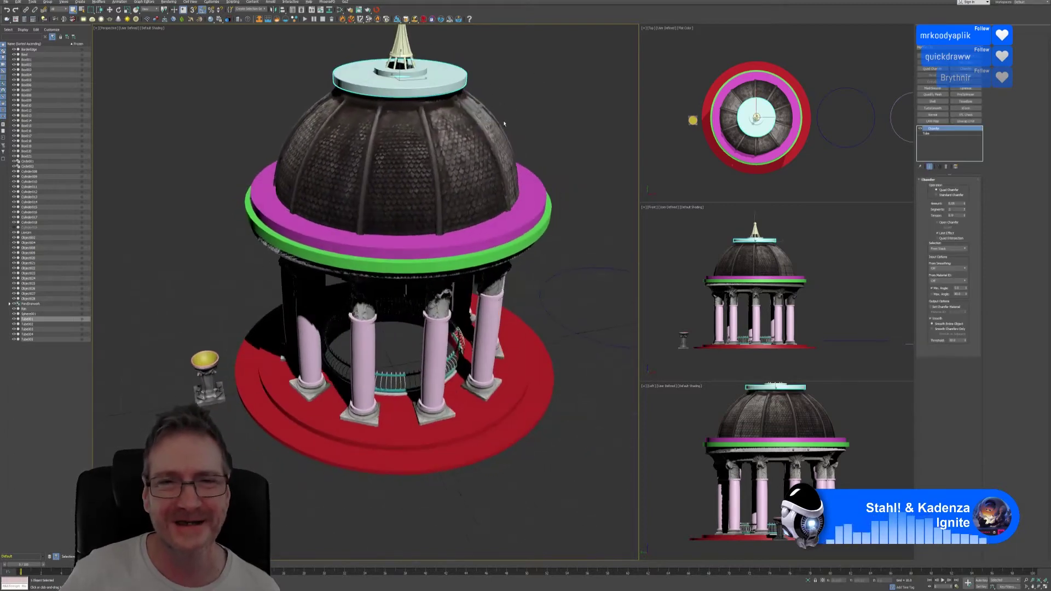
{"action": "middle_click_drag", "start_coordinate": [389, 116], "coordinate": [405, 163]}
{"action": "scroll", "coordinate": [405, 162], "scroll_direction": "up", "scroll_amount": 3}
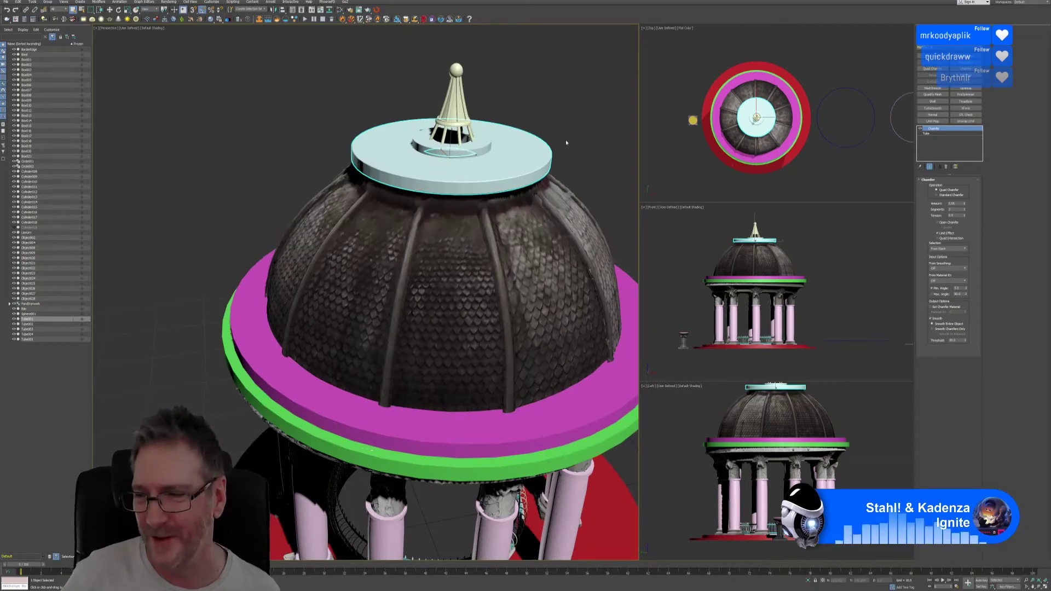
{"action": "mouse_move", "coordinate": [566, 142]}
{"action": "middle_mouse_down", "text": "alt"}
{"action": "mouse_move", "coordinate": [544, 126]}
{"action": "mouse_move", "coordinate": [556, 136]}
{"action": "middle_mouse_up", "text": "alt"}
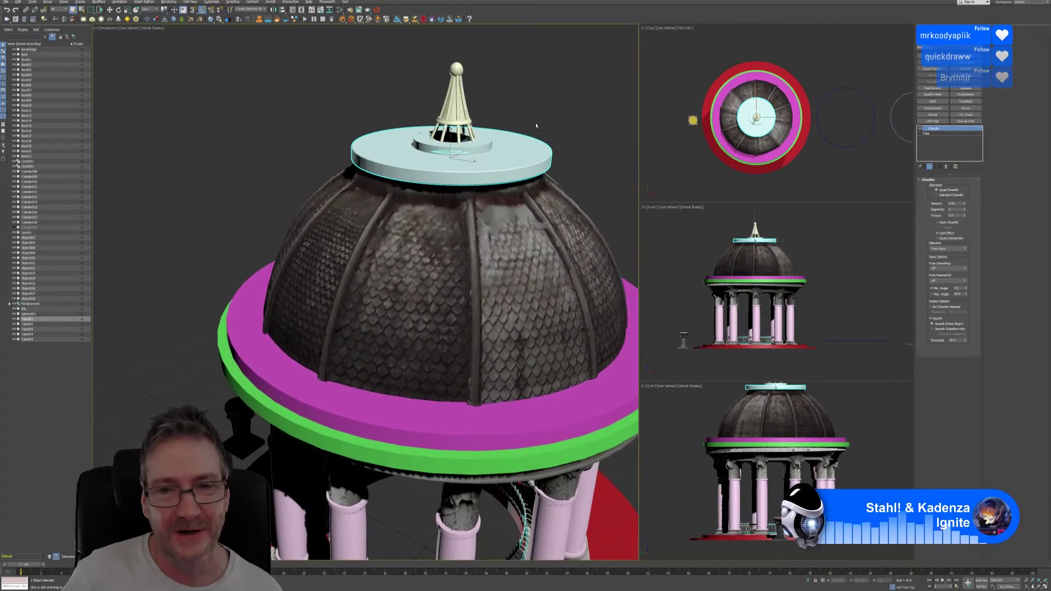
{"action": "scroll", "coordinate": [540, 160], "scroll_direction": "up", "scroll_amount": 5}
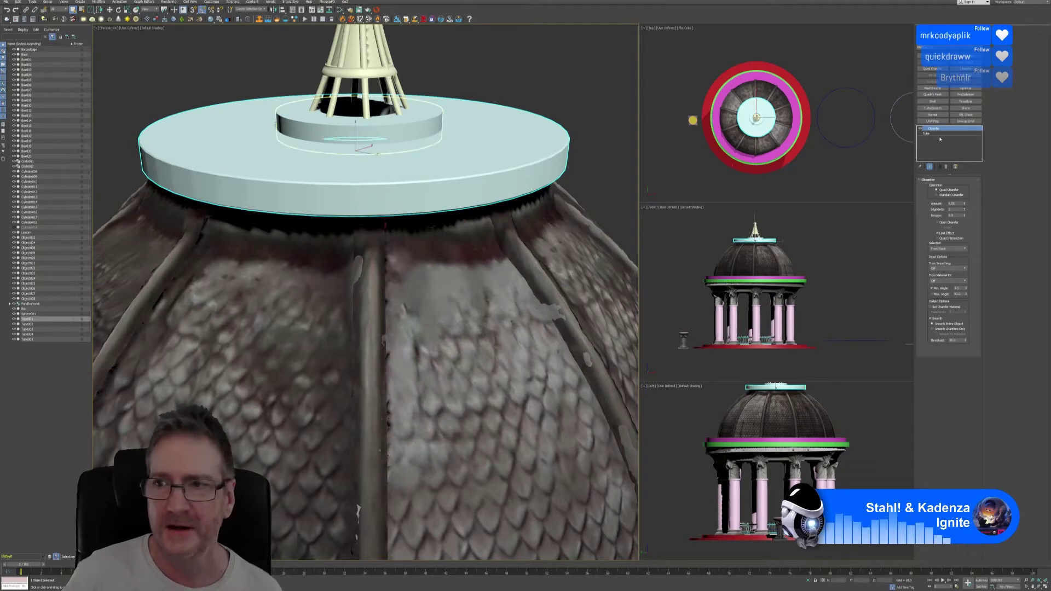
{"action": "right_click", "coordinate": [934, 130]}
{"action": "left_click", "coordinate": [955, 155]}
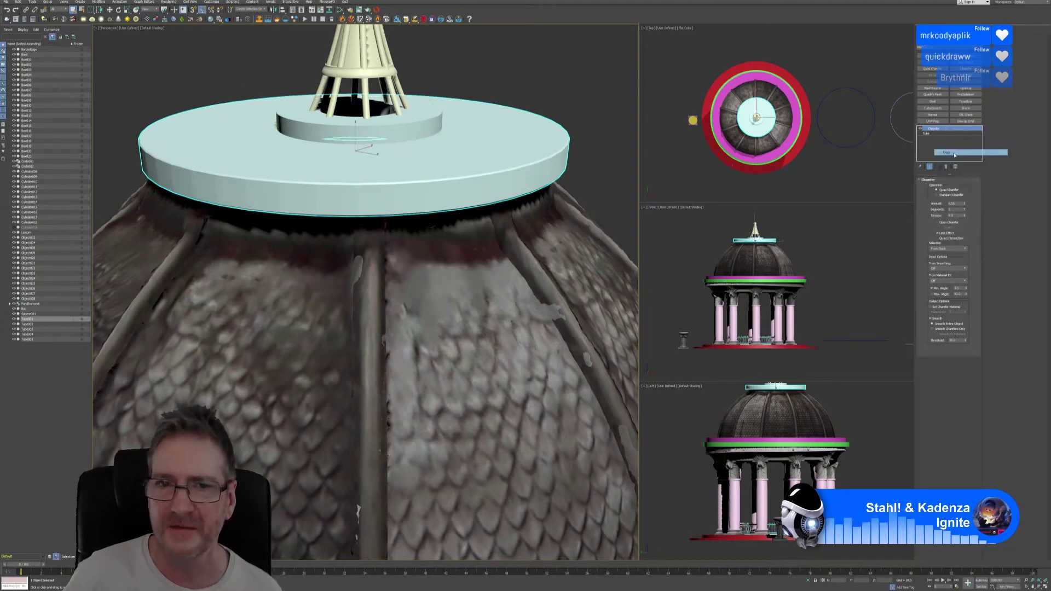
Paste the copied Chamfer modifier onto the small inner cylinder on the cap.
{"action": "left_click", "coordinate": [407, 128]}
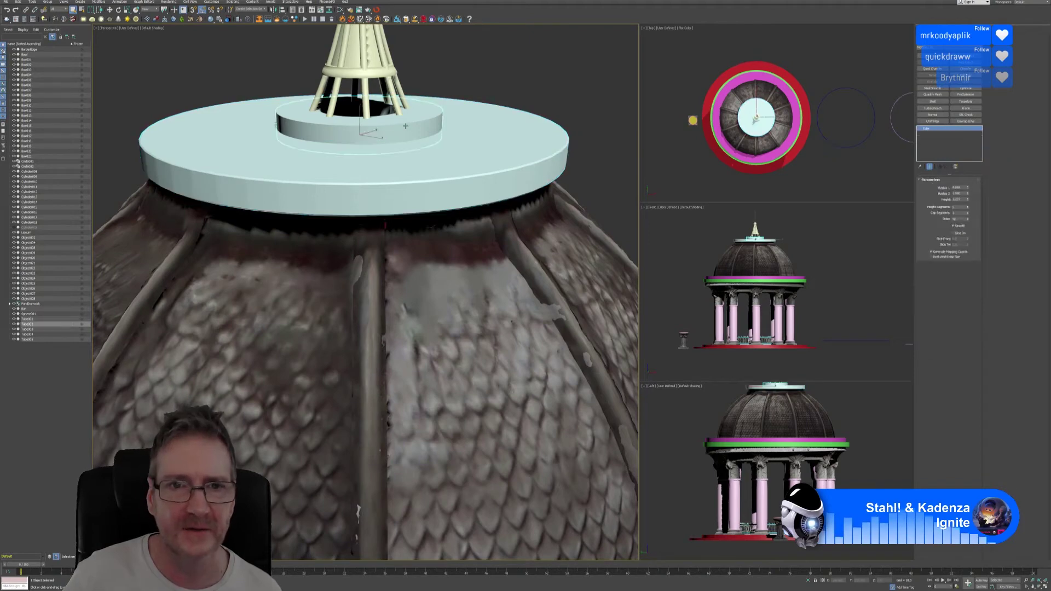
{"action": "right_click", "coordinate": [932, 133]}
{"action": "left_click", "coordinate": [952, 159]}
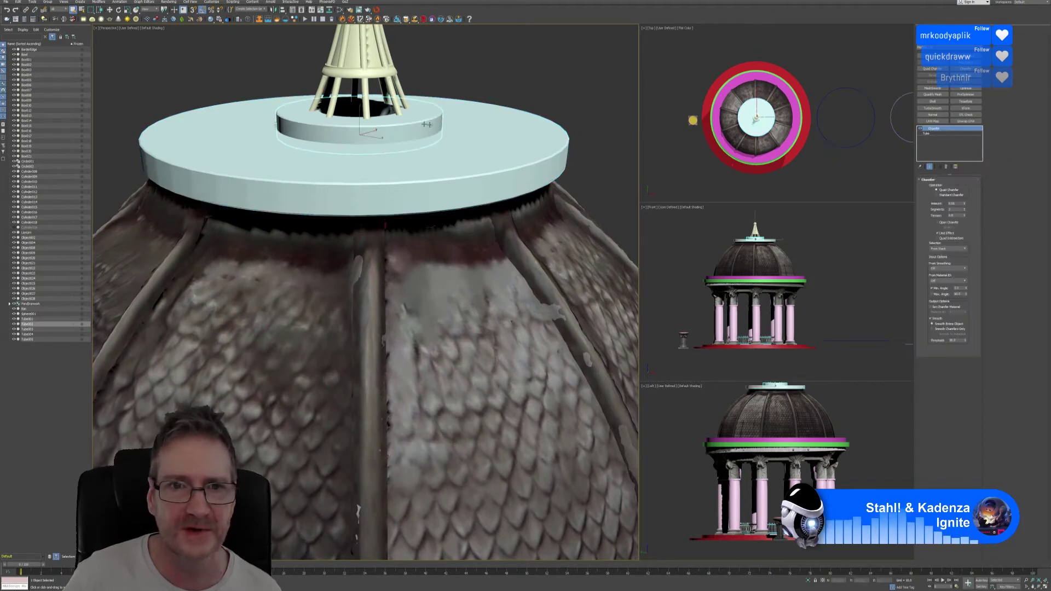
{"action": "scroll", "coordinate": [428, 131], "scroll_direction": "down", "scroll_amount": 3}
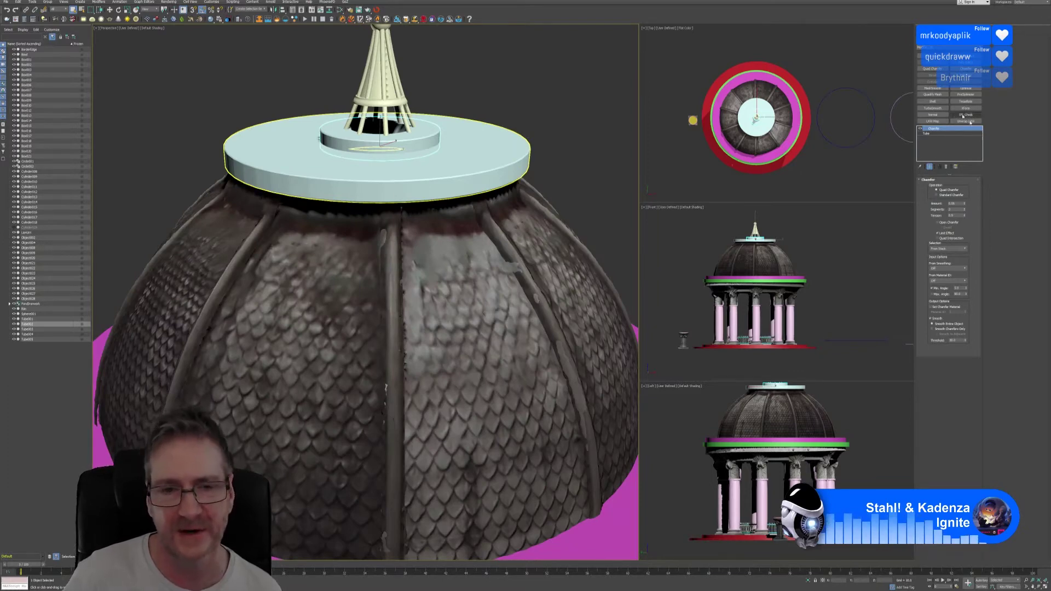
{"action": "scroll", "coordinate": [577, 214], "scroll_direction": "down", "scroll_amount": 4}
{"action": "middle_click_drag", "start_coordinate": [577, 213], "coordinate": [480, 107], "text": "alt"}
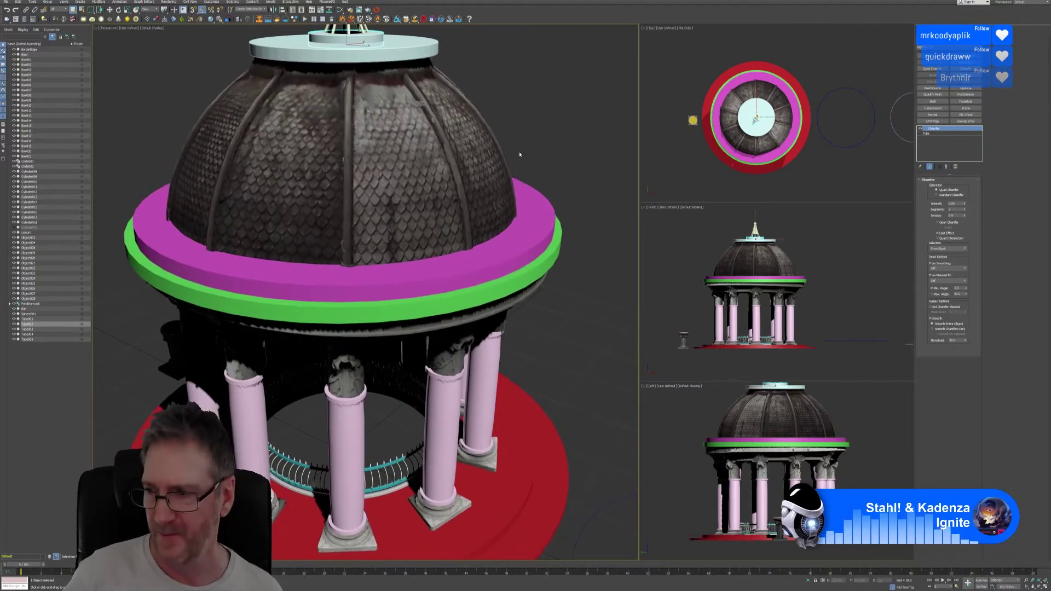
Paste the copied Chamfer modifier onto the magenta and green dome rings.
{"action": "left_click", "coordinate": [532, 250]}
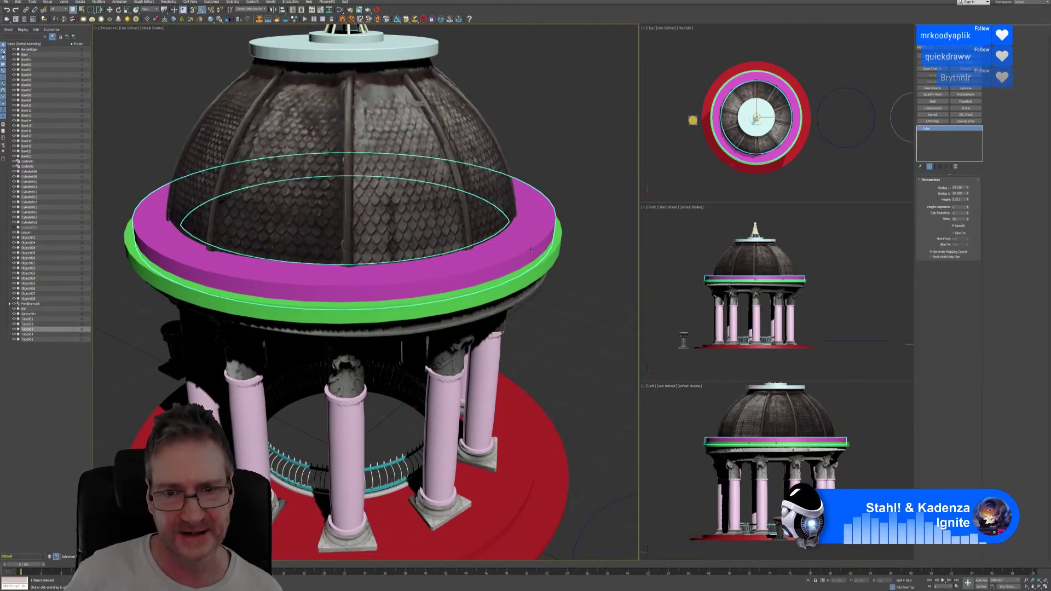
{"action": "right_click", "coordinate": [943, 130]}
{"action": "left_click", "coordinate": [952, 133]}
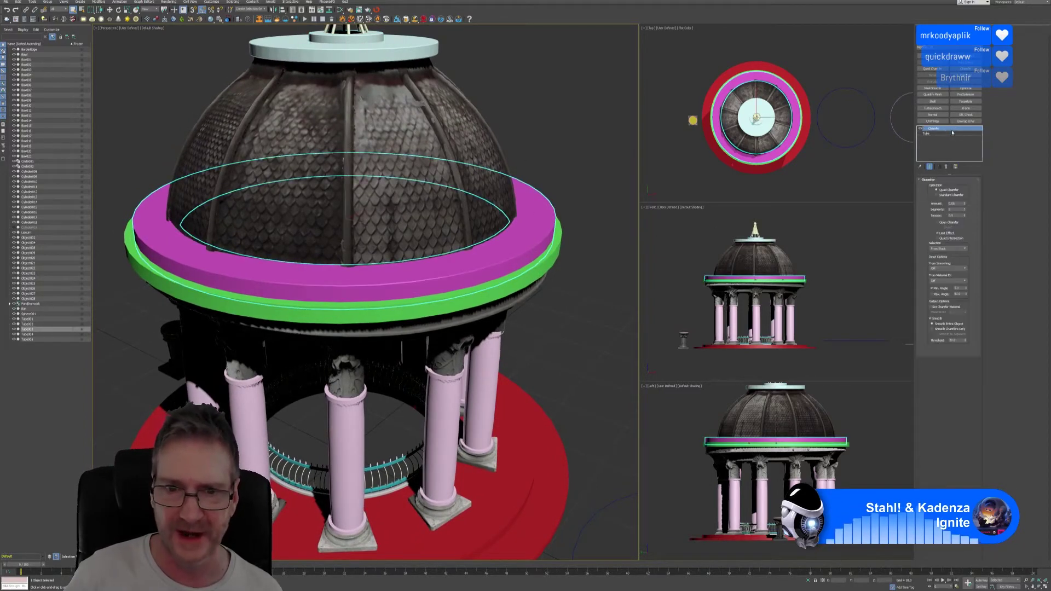
{"action": "left_click", "coordinate": [545, 278]}
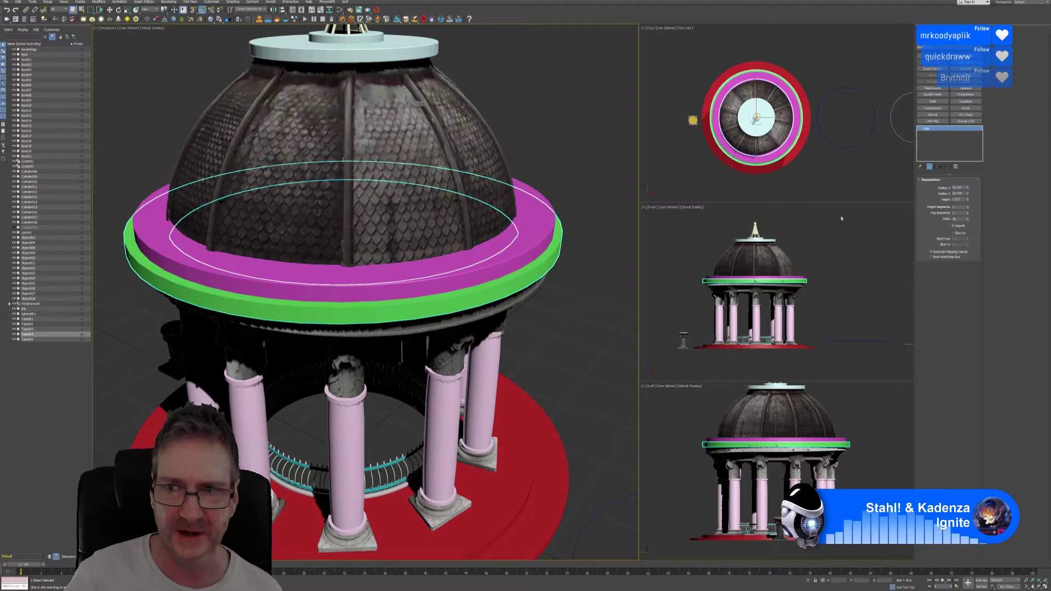
{"action": "right_click", "coordinate": [937, 133]}
{"action": "left_click", "coordinate": [938, 133]}
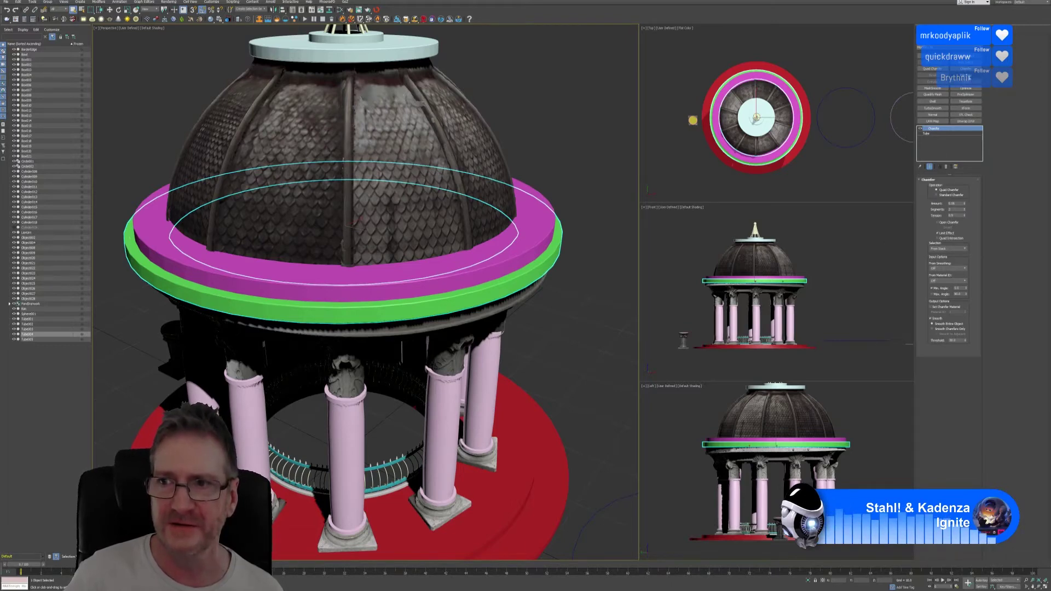
Add an Edit Poly modifier above the green ring's Chamfer and select its whole element.
{"action": "left_click", "coordinate": [965, 75]}
{"action": "left_click", "coordinate": [961, 225]}
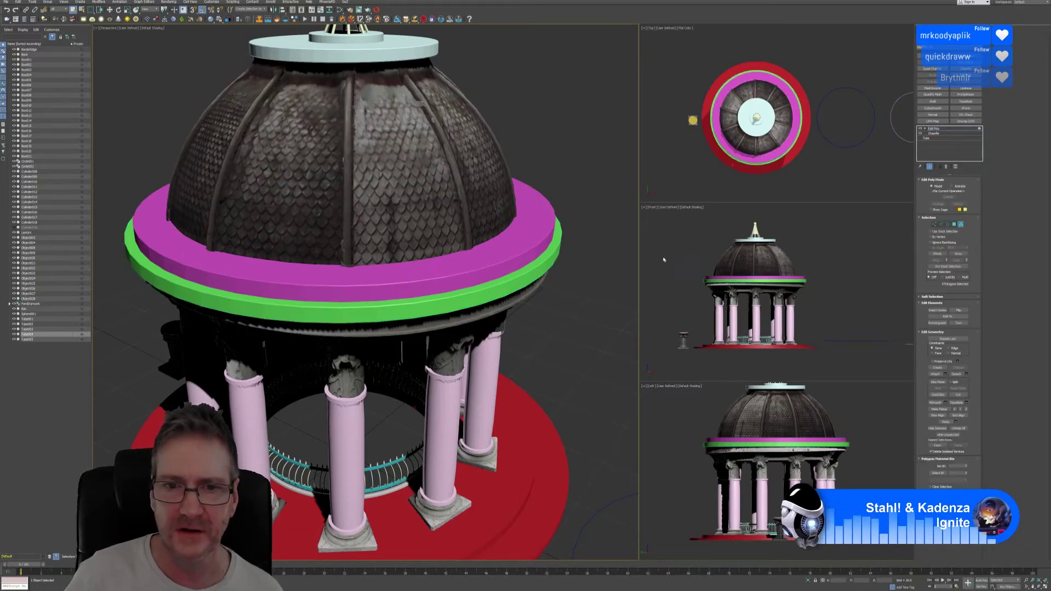
{"action": "scroll", "coordinate": [595, 258], "scroll_direction": "down", "scroll_amount": 4}
{"action": "left_click_drag", "start_coordinate": [305, 154], "coordinate": [626, 311]}
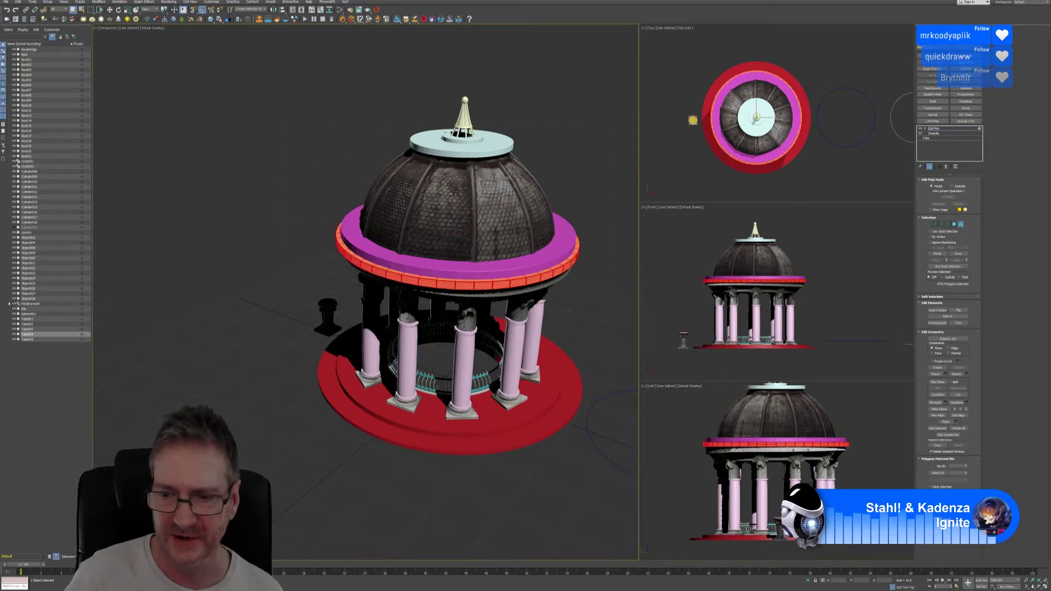
{"action": "left_click", "coordinate": [961, 225]}
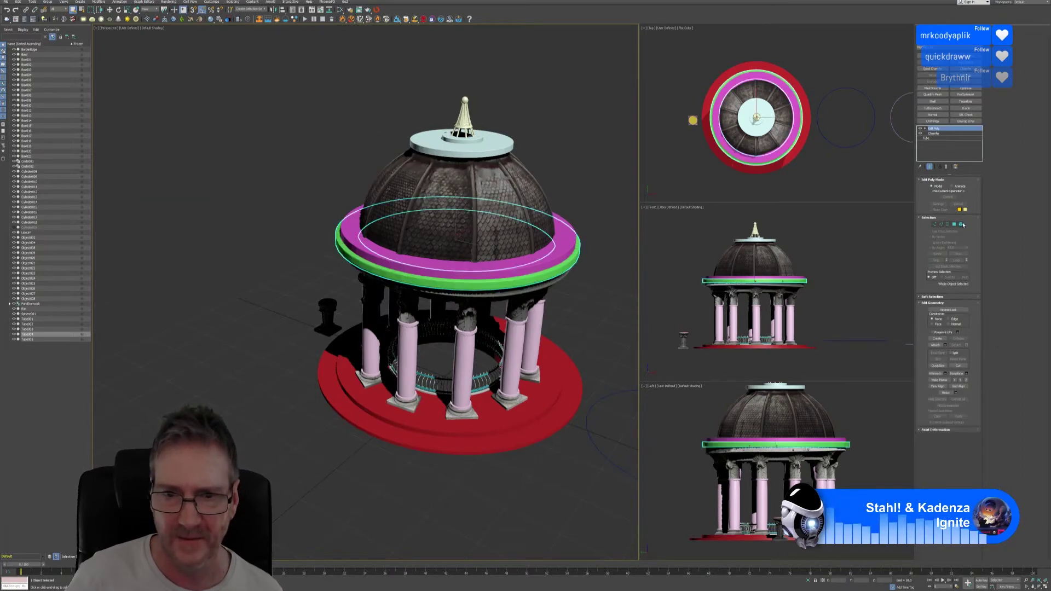
Add an Edit Poly modifier above the magenta ring's Chamfer.
{"action": "left_click", "coordinate": [563, 267]}
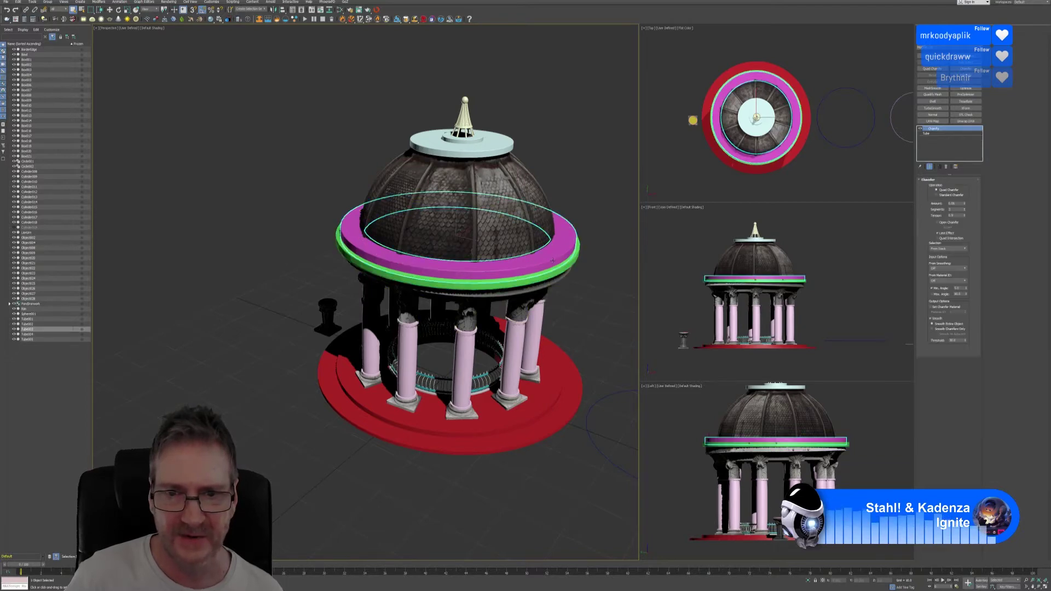
{"action": "scroll", "coordinate": [493, 288], "scroll_direction": "up", "scroll_amount": 5}
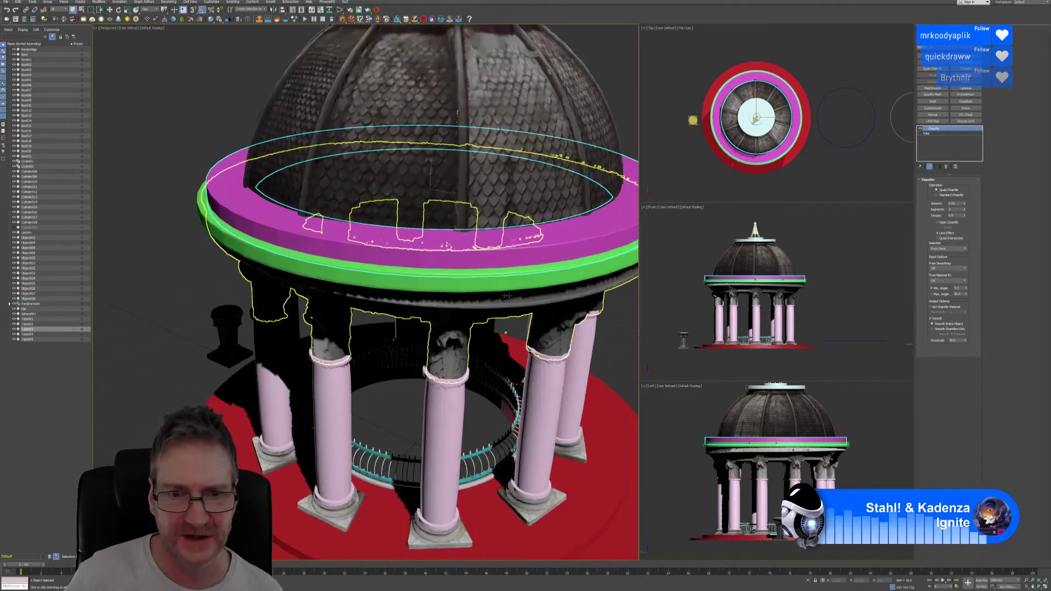
{"action": "scroll", "coordinate": [307, 267], "scroll_direction": "down", "scroll_amount": 5}
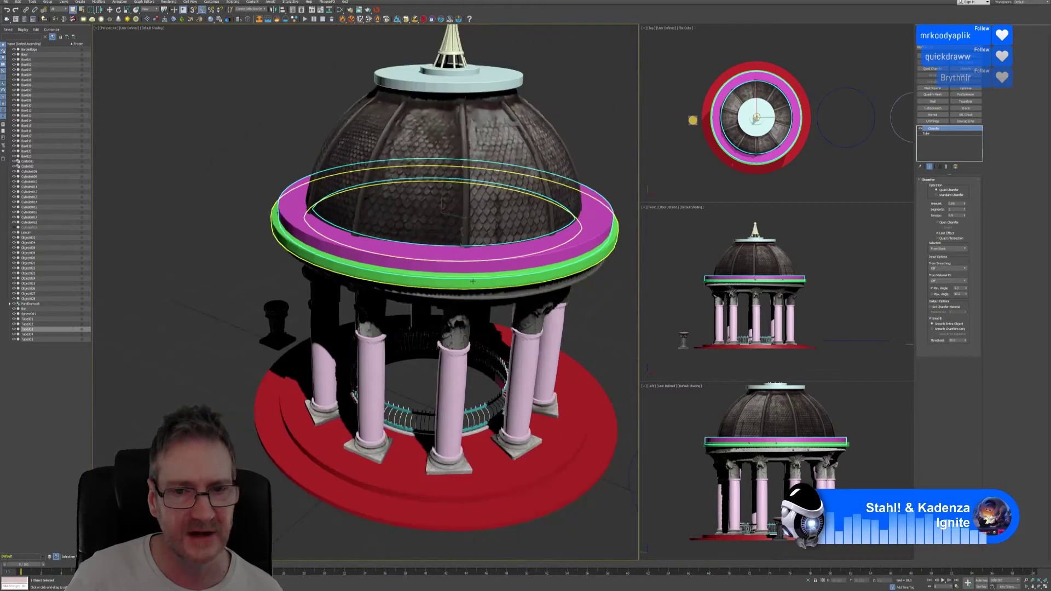
{"action": "middle_click_drag", "start_coordinate": [307, 267], "coordinate": [266, 277]}
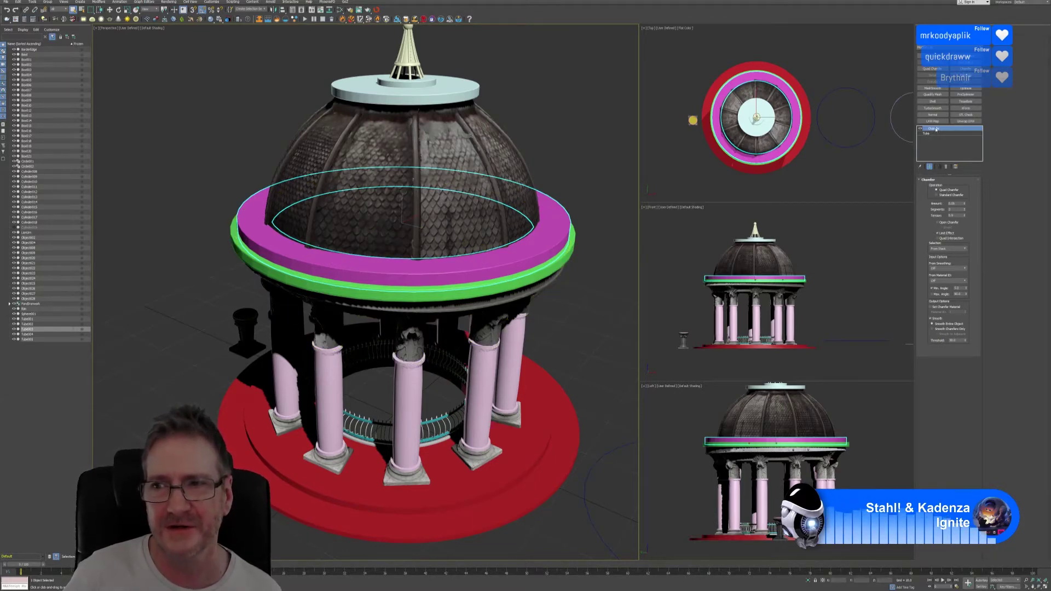
{"action": "left_click", "coordinate": [968, 82]}
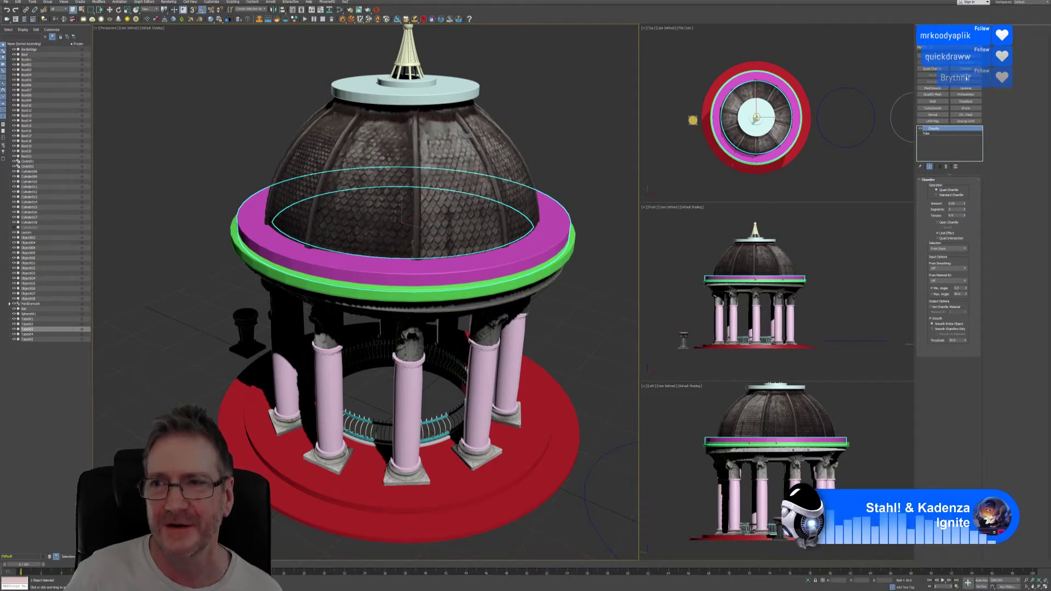
Select the entire magenta ring element with Ctrl+A, then leave element mode.
{"action": "left_click", "coordinate": [961, 224]}
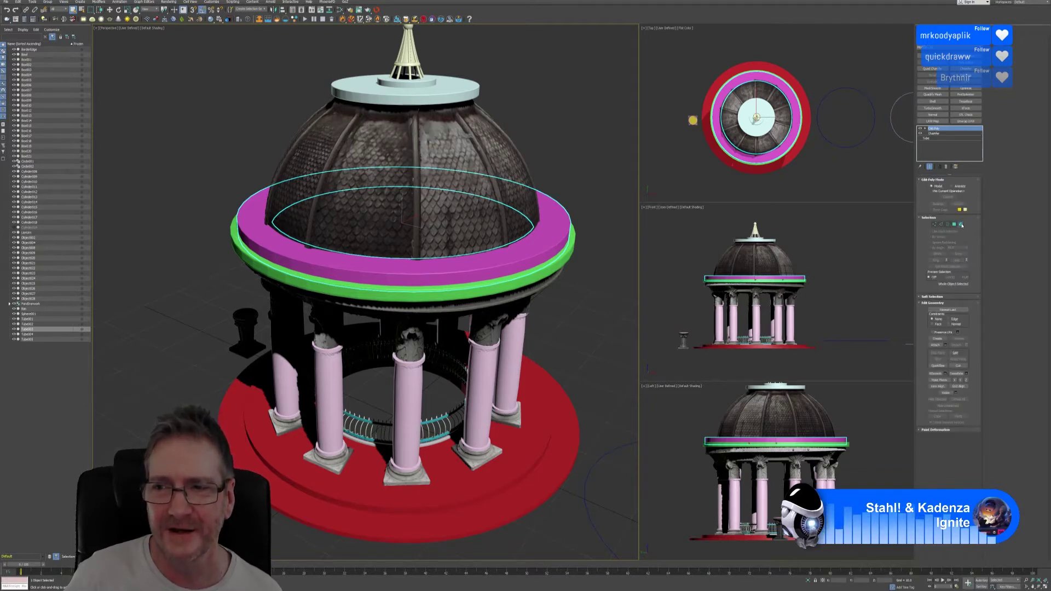
{"action": "key", "text": "ctrl+a"}
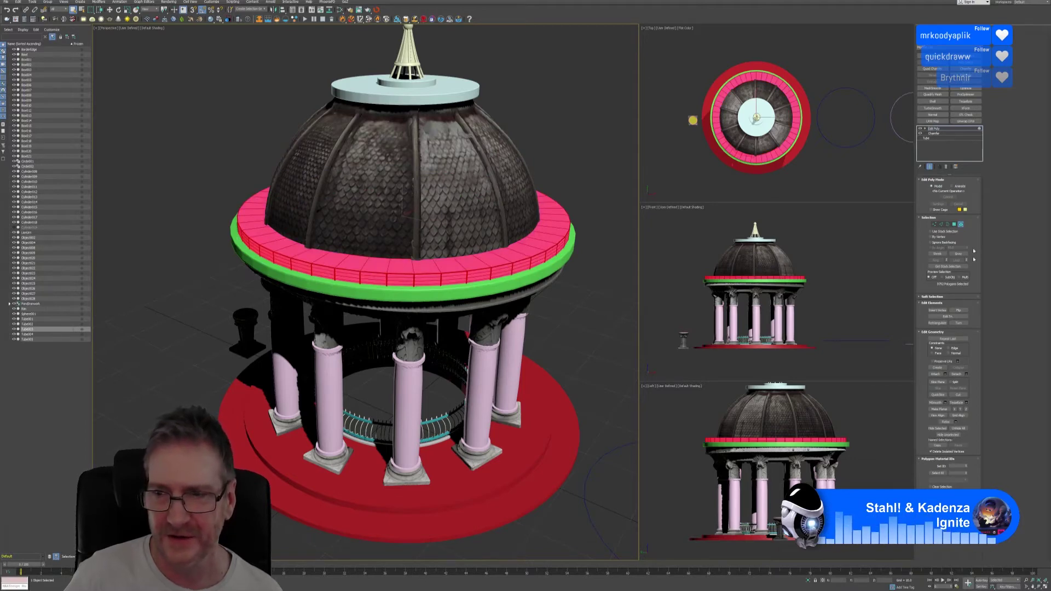
{"action": "left_click", "coordinate": [962, 224]}
Select every polygon of the flat cap disc atop the dome.
{"action": "middle_click_drag", "start_coordinate": [538, 339], "coordinate": [537, 372], "text": "alt"}
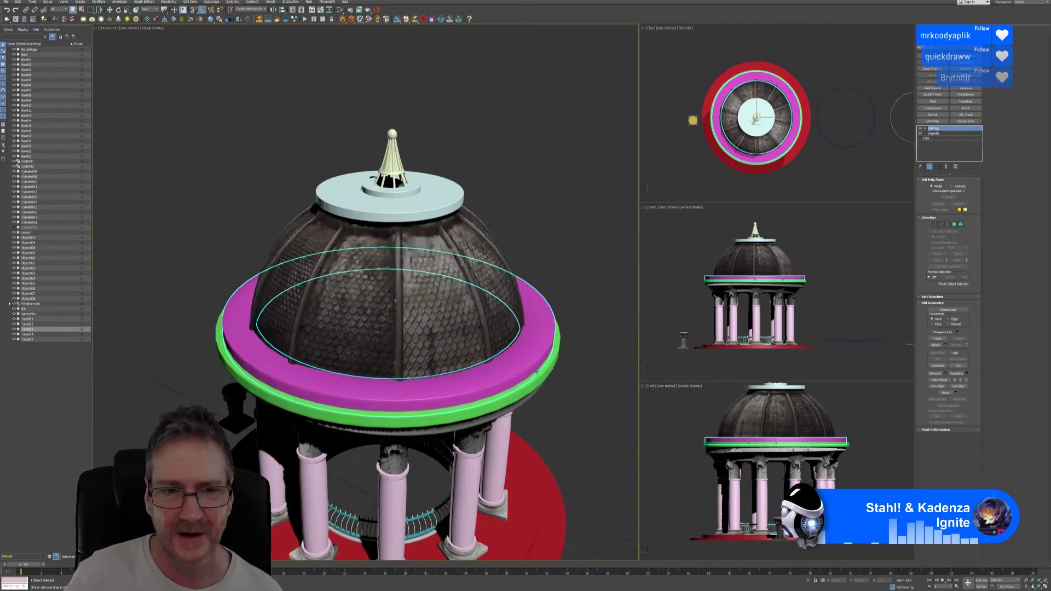
{"action": "left_click", "coordinate": [468, 187]}
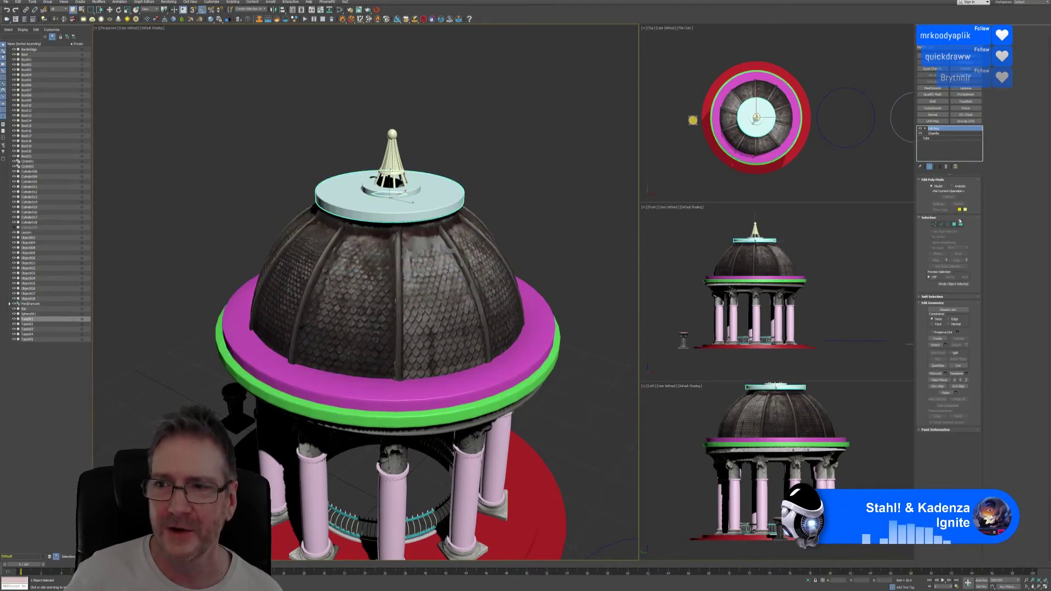
{"action": "left_click", "coordinate": [961, 224]}
{"action": "key", "text": "ctrl+a"}
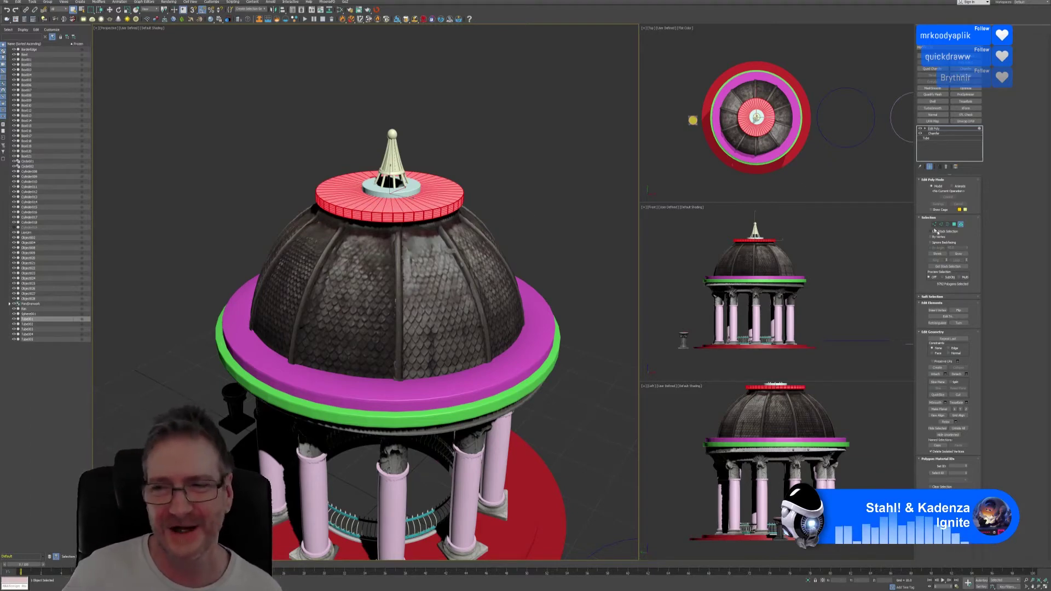
Add an Edit Poly modifier above the small tube ring's Chamfer and select its element.
{"action": "left_click", "coordinate": [961, 225]}
{"action": "left_click", "coordinate": [493, 157]}
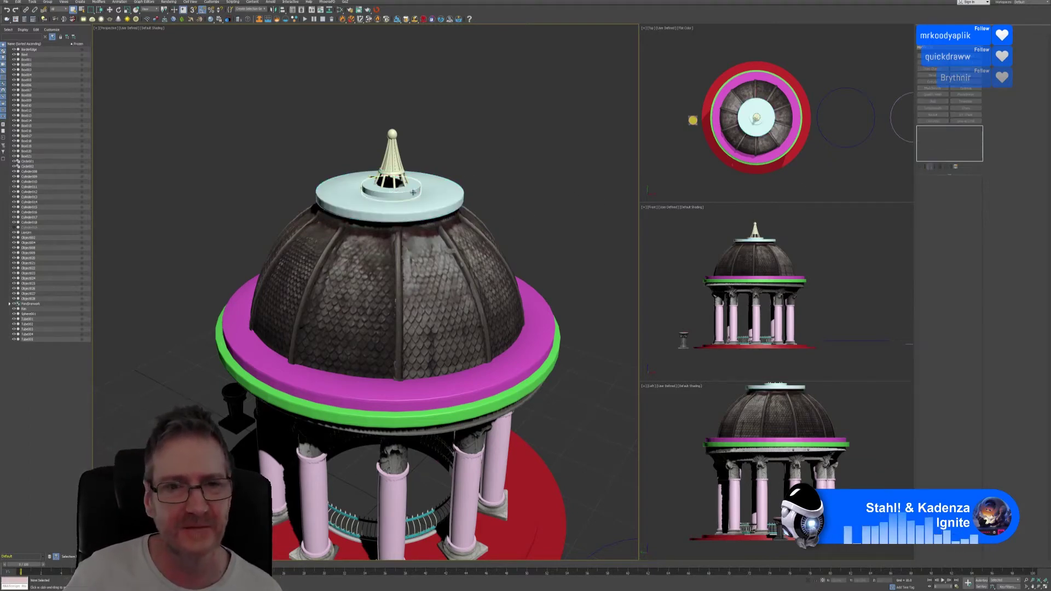
{"action": "left_click", "coordinate": [412, 192]}
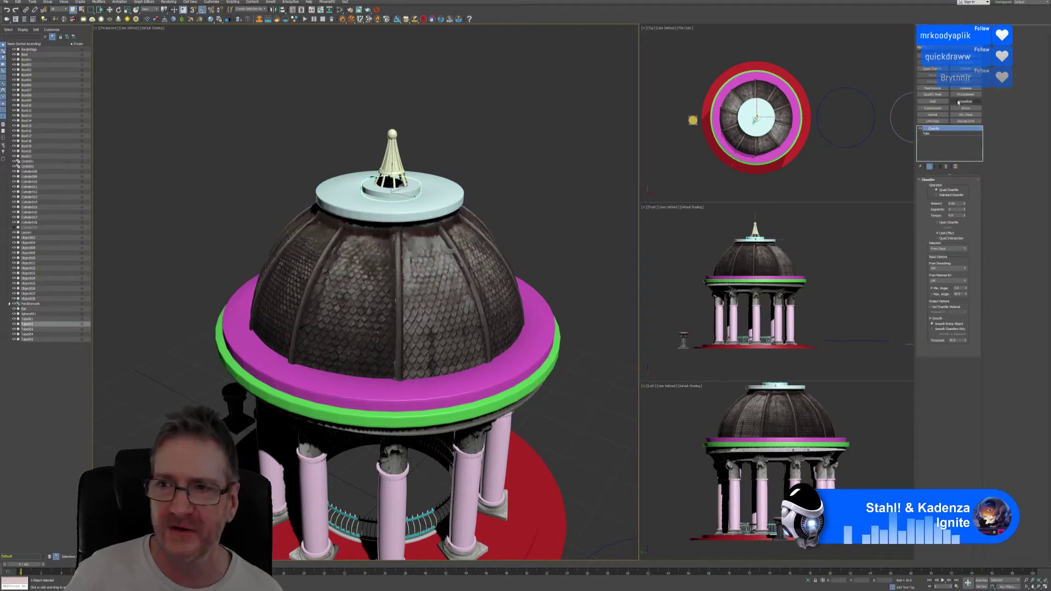
{"action": "left_click", "coordinate": [965, 75]}
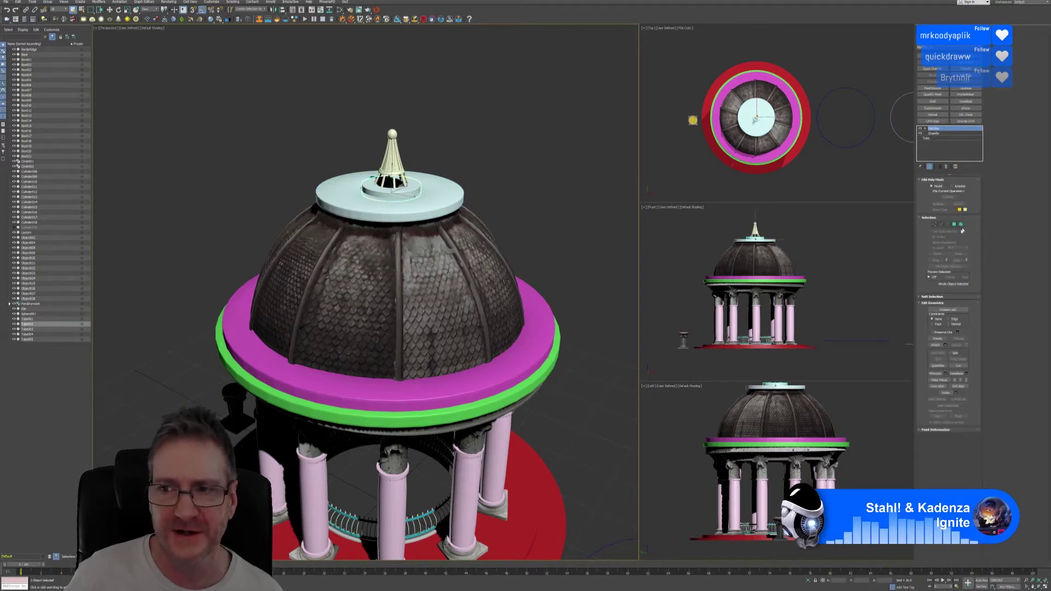
{"action": "left_click", "coordinate": [961, 225]}
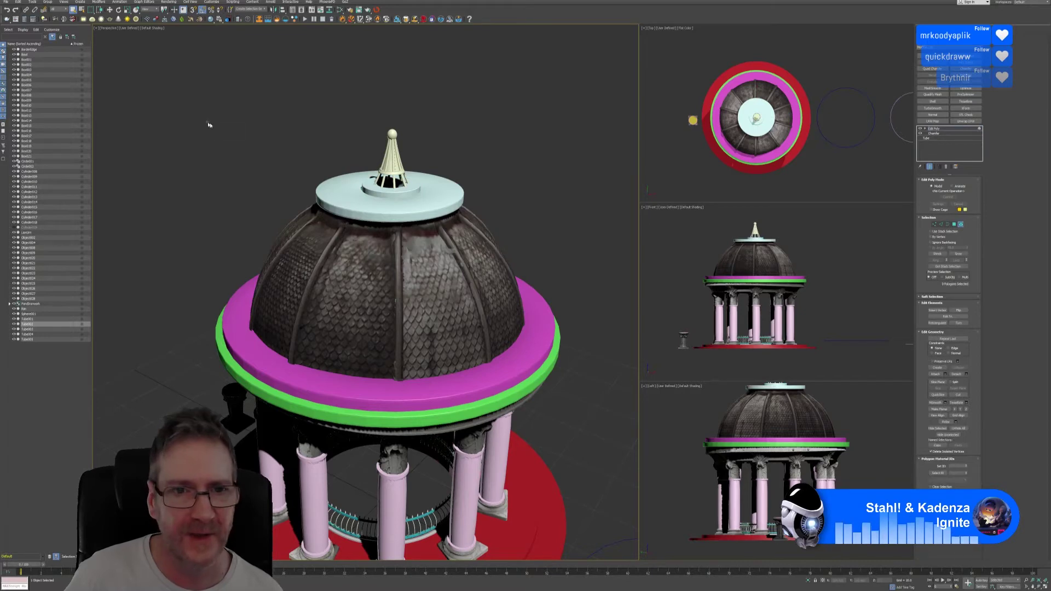
{"action": "left_click_drag", "start_coordinate": [580, 250], "coordinate": [580, 250]}
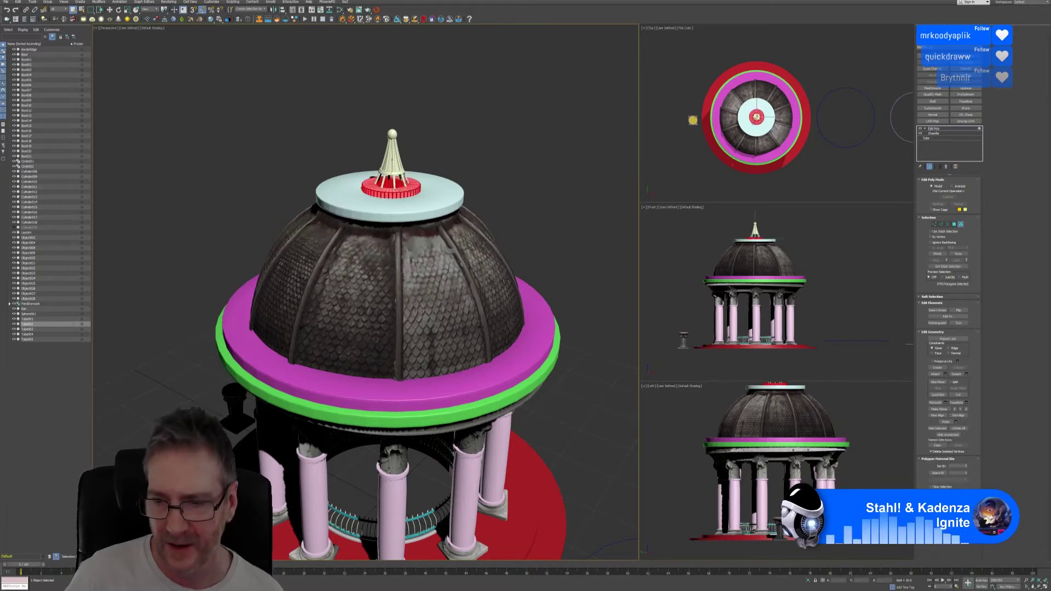
{"action": "left_click", "coordinate": [962, 225]}
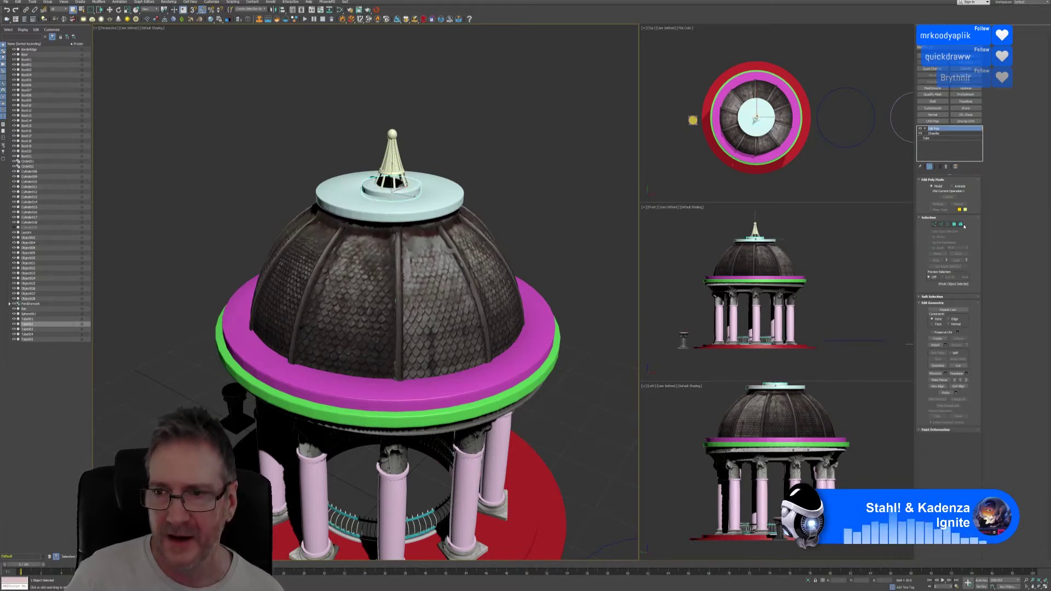
Zoom out to the whole gazebo, then select the dome's top ring and isolate it.
{"action": "left_click", "coordinate": [594, 208]}
{"action": "scroll", "coordinate": [554, 221], "scroll_direction": "down", "scroll_amount": 5}
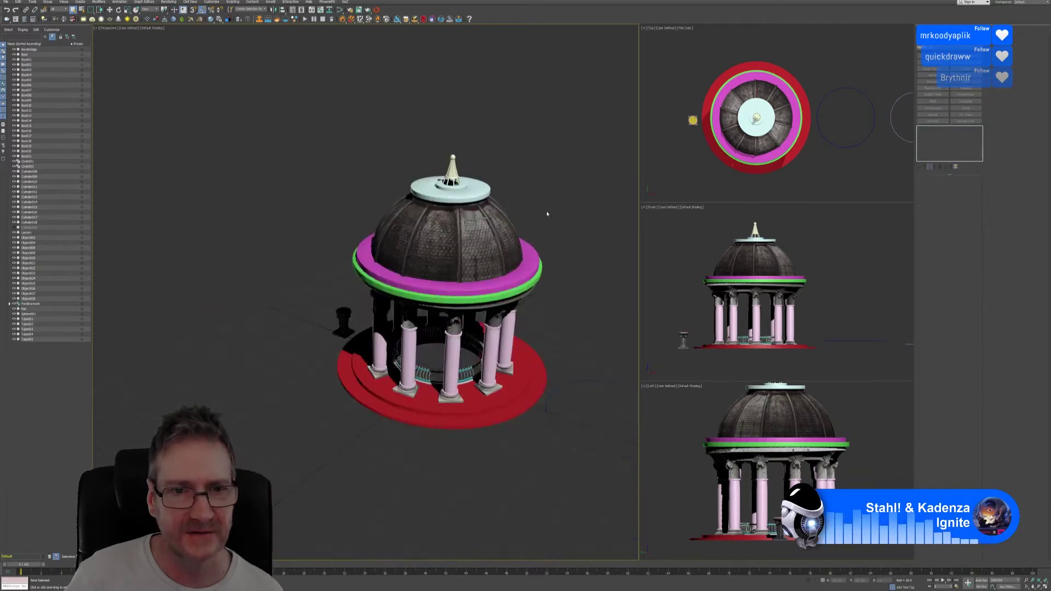
{"action": "middle_click_drag", "start_coordinate": [571, 245], "coordinate": [521, 235]}
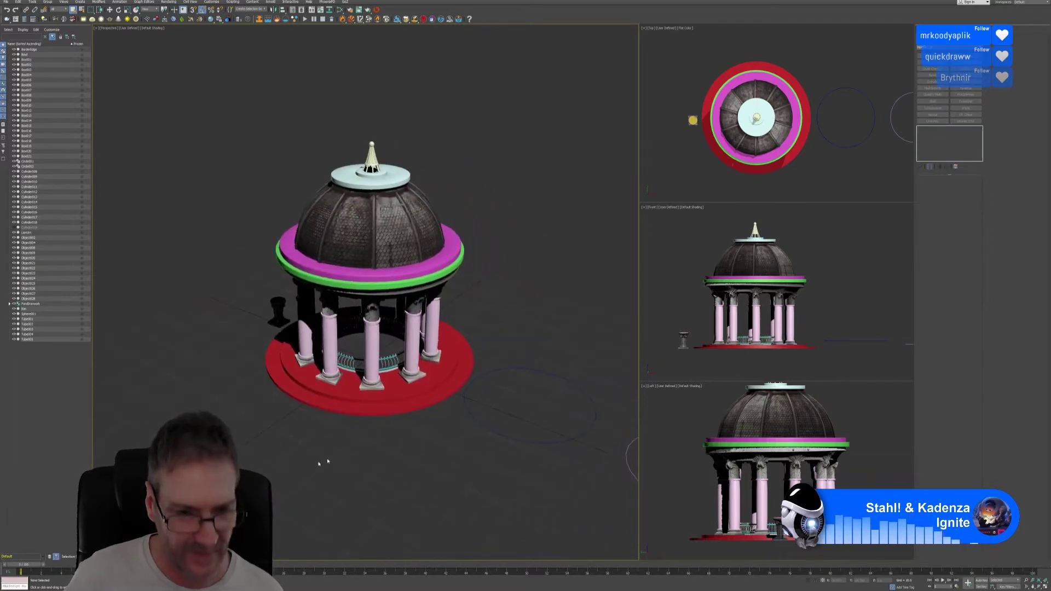
{"action": "left_click", "coordinate": [315, 408]}
{"action": "middle_click_drag", "start_coordinate": [317, 452], "coordinate": [404, 420], "text": "alt"}
{"action": "scroll", "coordinate": [404, 421], "scroll_direction": "up", "scroll_amount": 5}
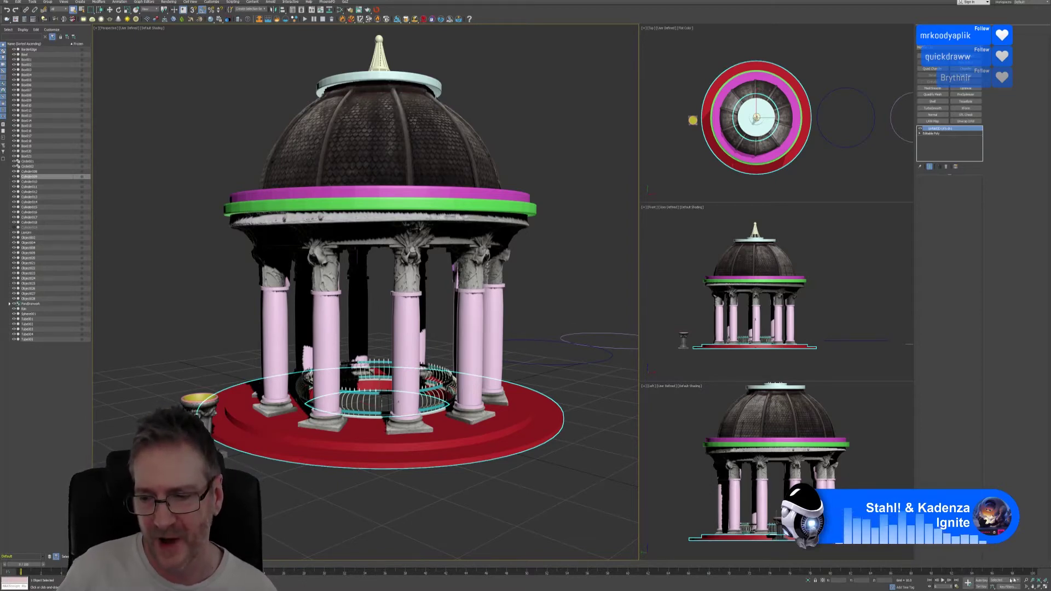
{"action": "left_click", "coordinate": [1027, 581]}
{"action": "left_click_drag", "start_coordinate": [555, 364], "coordinate": [531, 361]}
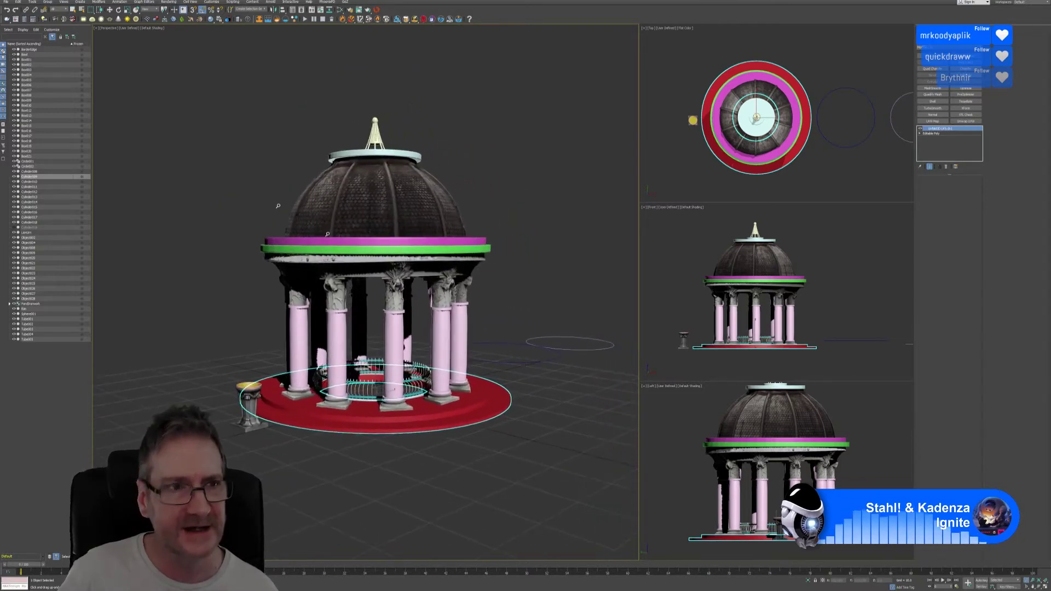
{"action": "left_click", "coordinate": [73, 9]}
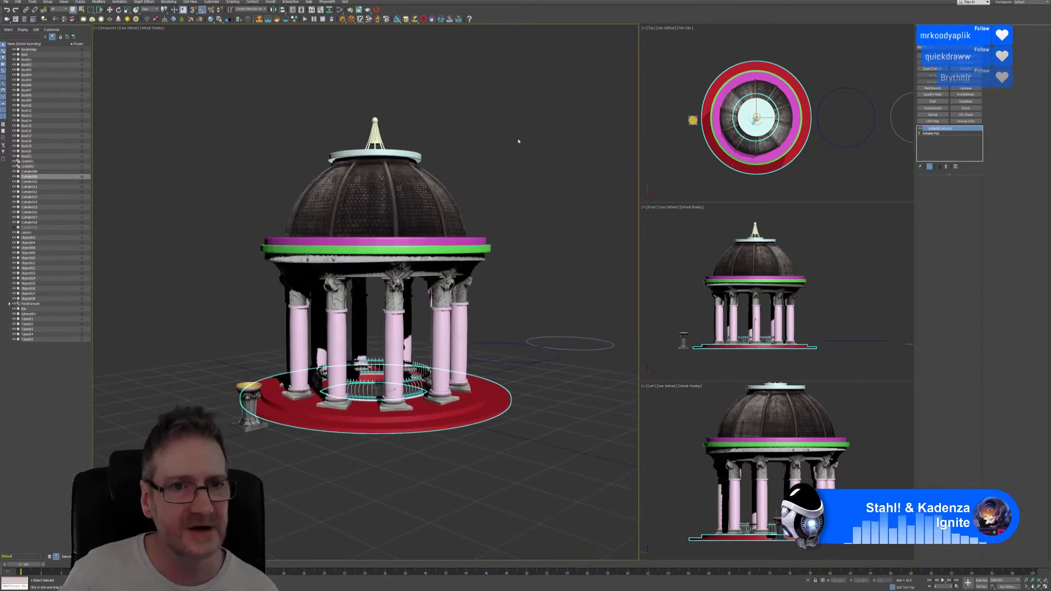
{"action": "left_click", "coordinate": [560, 181]}
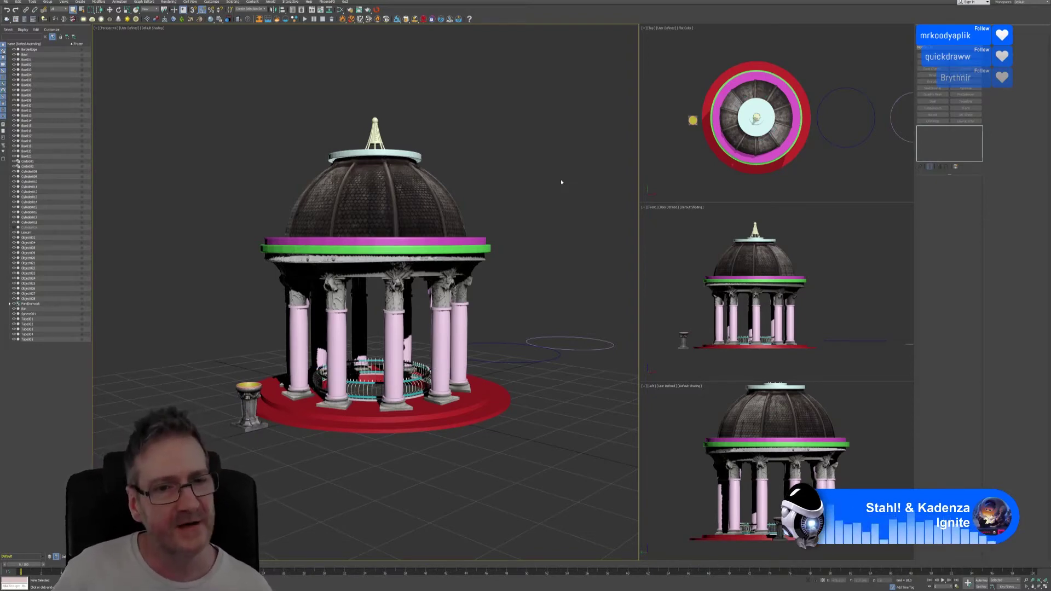
{"action": "middle_click_drag", "start_coordinate": [561, 181], "coordinate": [547, 167]}
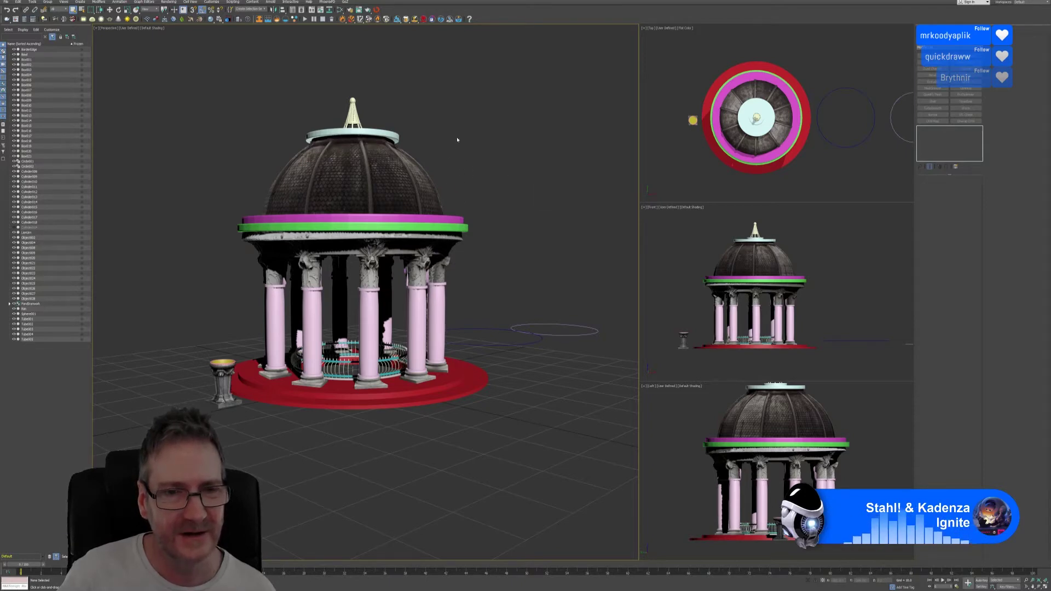
{"action": "middle_click_drag", "start_coordinate": [457, 140], "coordinate": [473, 194]}
{"action": "left_click", "coordinate": [387, 214]}
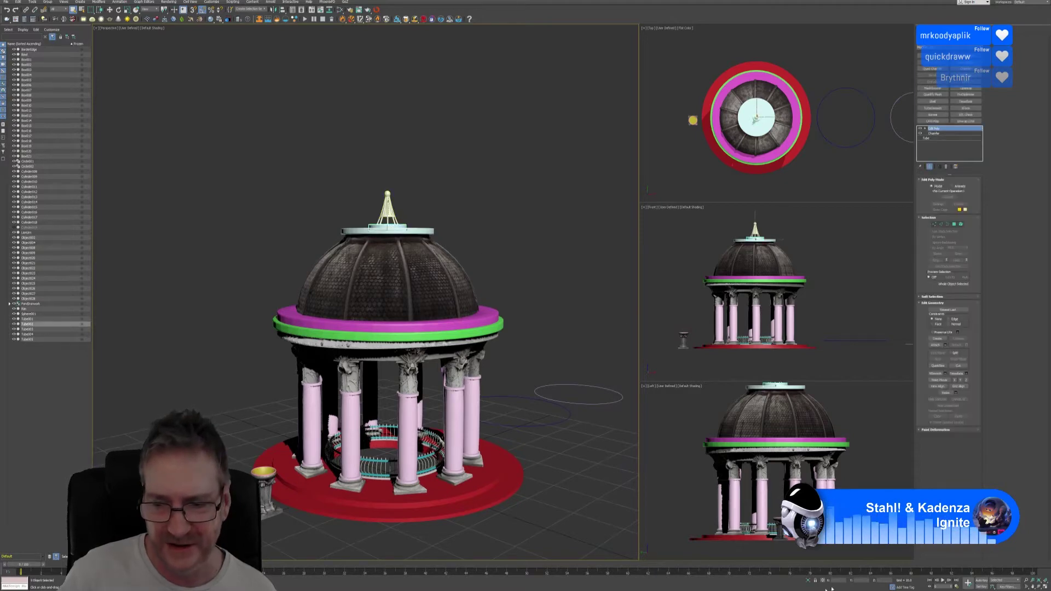
{"action": "left_click", "coordinate": [808, 581]}
Turn off the tube's Chamfer to show sharp edges, then open its base Tube parameters.
{"action": "middle_click_drag", "start_coordinate": [612, 429], "coordinate": [423, 283], "text": "alt"}
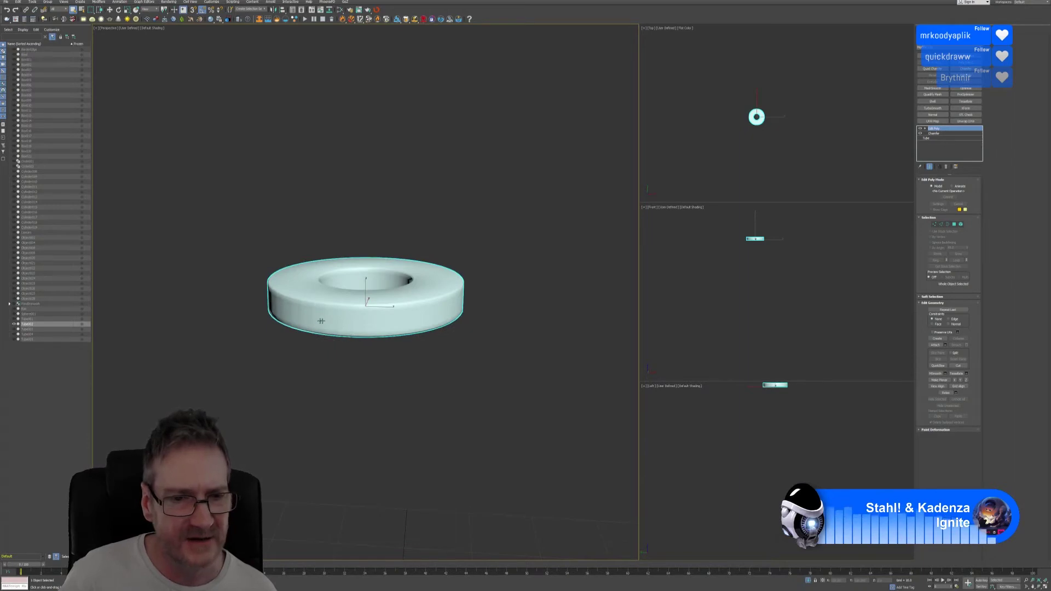
{"action": "scroll", "coordinate": [310, 322], "scroll_direction": "up", "scroll_amount": 2}
{"action": "scroll", "coordinate": [310, 322], "scroll_direction": "up", "scroll_amount": 3}
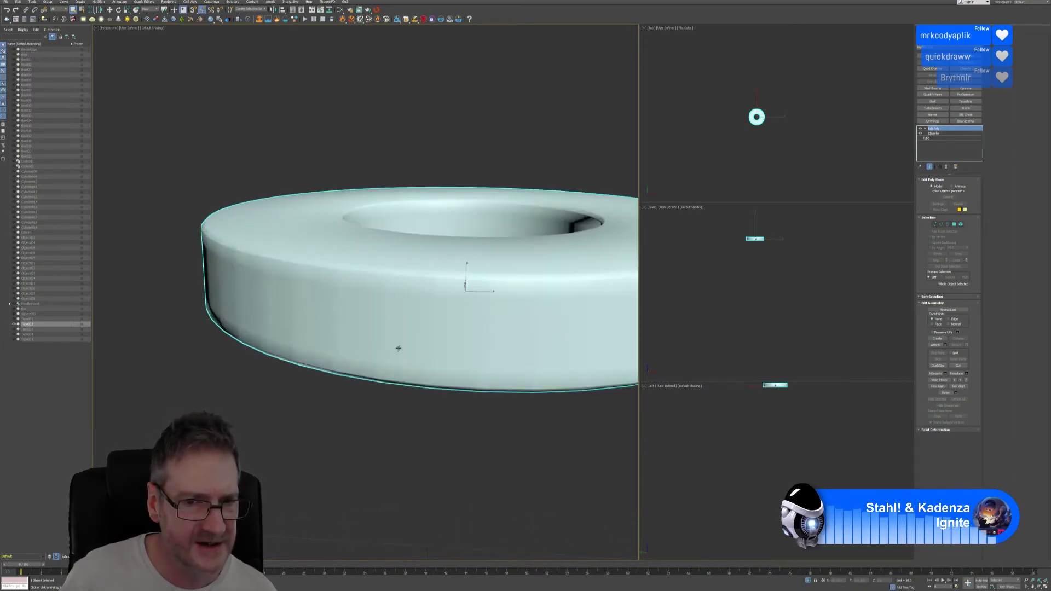
{"action": "middle_click_drag", "start_coordinate": [425, 277], "coordinate": [337, 289]}
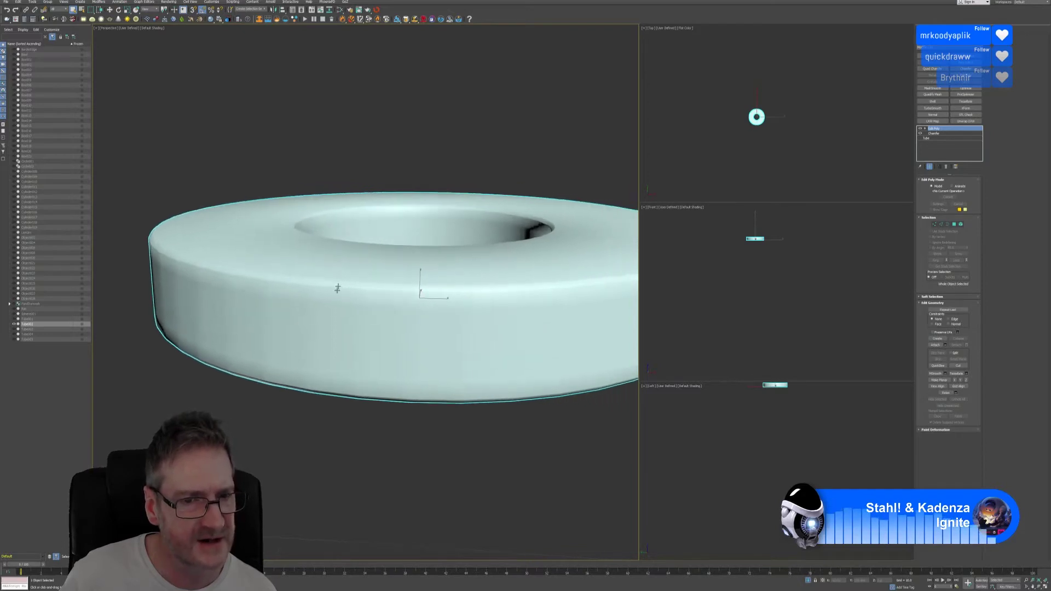
{"action": "scroll", "coordinate": [328, 307], "scroll_direction": "down", "scroll_amount": 4}
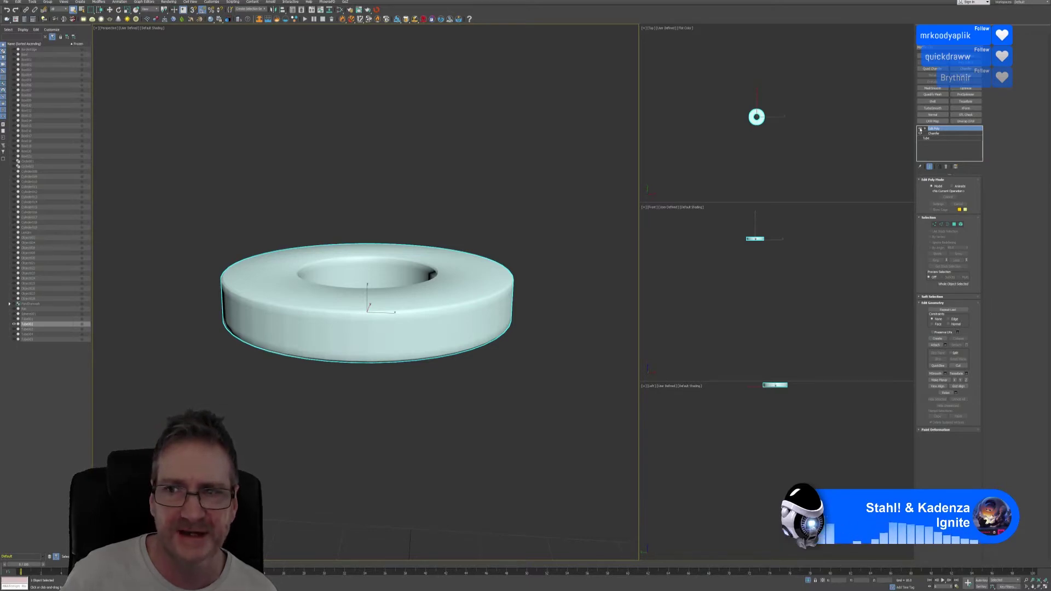
{"action": "left_click", "coordinate": [920, 134]}
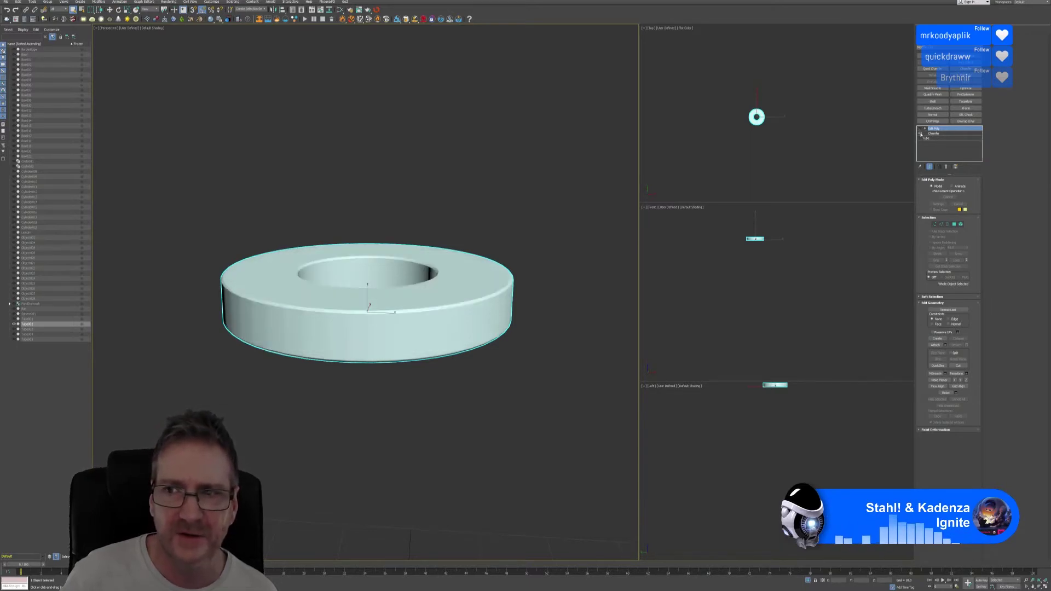
{"action": "left_click", "coordinate": [921, 134]}
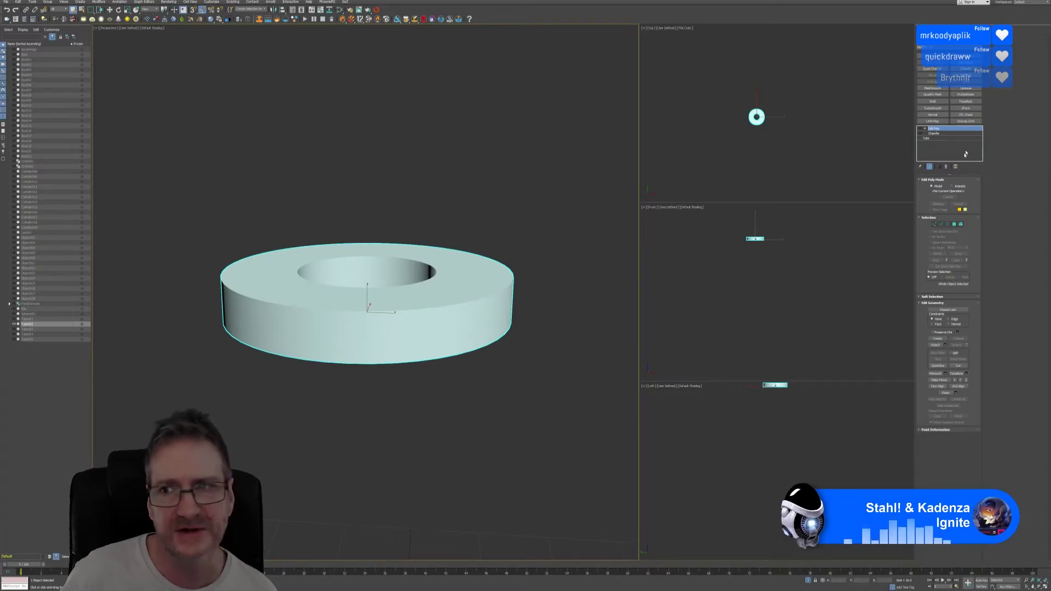
{"action": "left_click", "coordinate": [946, 139]}
{"action": "left_click", "coordinate": [549, 312]}
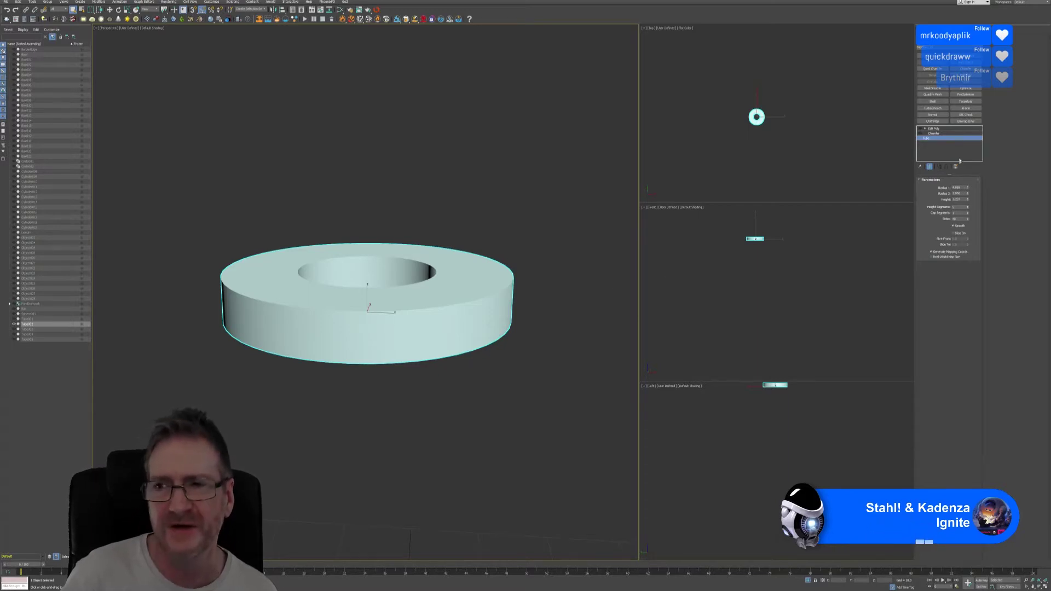
Return to the tube's modifier stack and turn the Chamfer back on.
{"action": "left_click", "coordinate": [923, 133]}
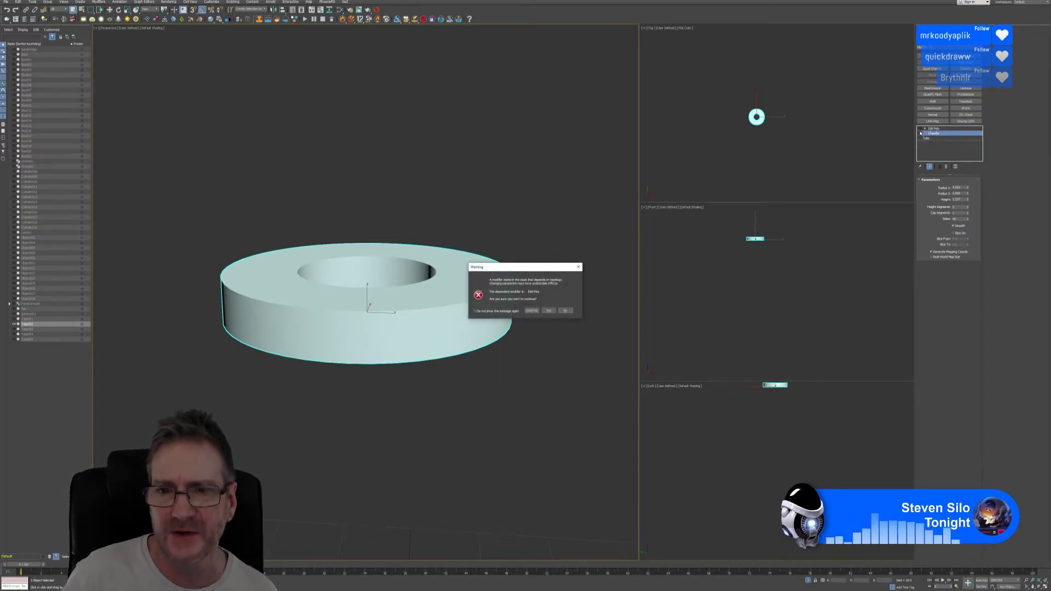
{"action": "left_click", "coordinate": [548, 311]}
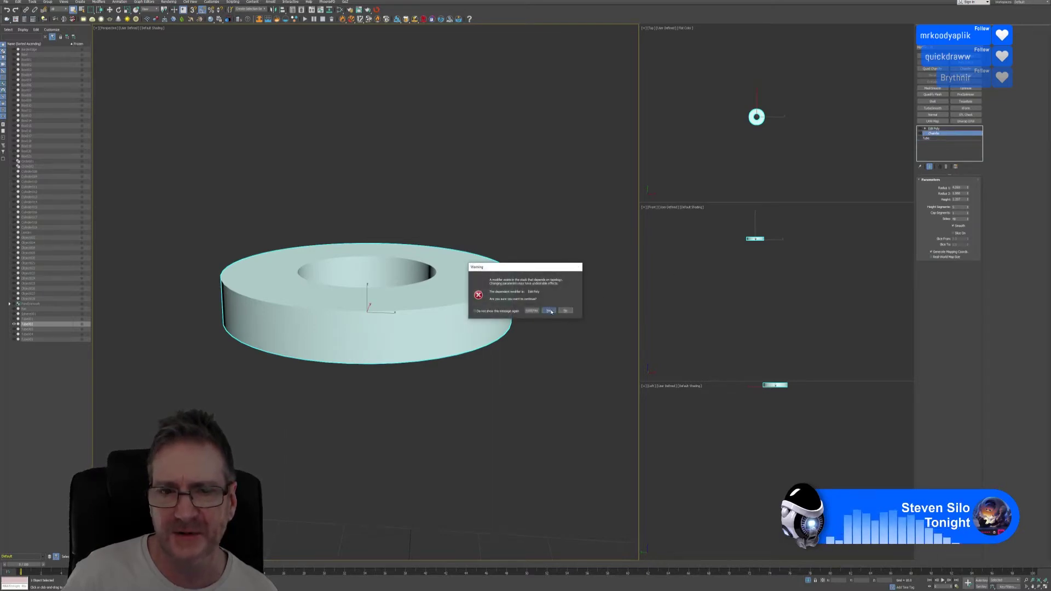
{"action": "left_click", "coordinate": [933, 128]}
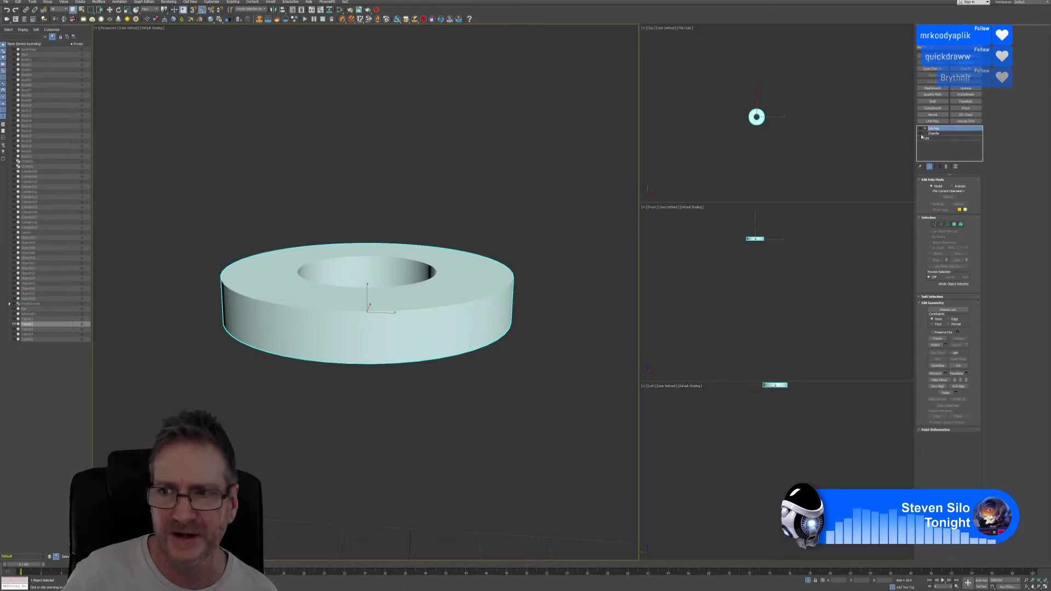
{"action": "left_click", "coordinate": [921, 133]}
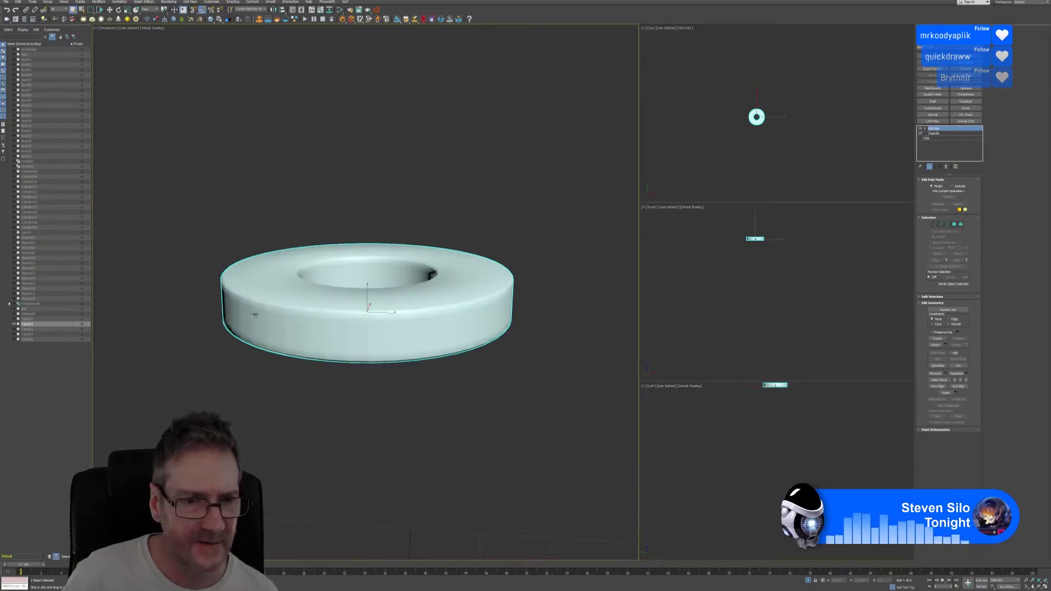
{"action": "scroll", "coordinate": [298, 331], "scroll_direction": "up", "scroll_amount": 5}
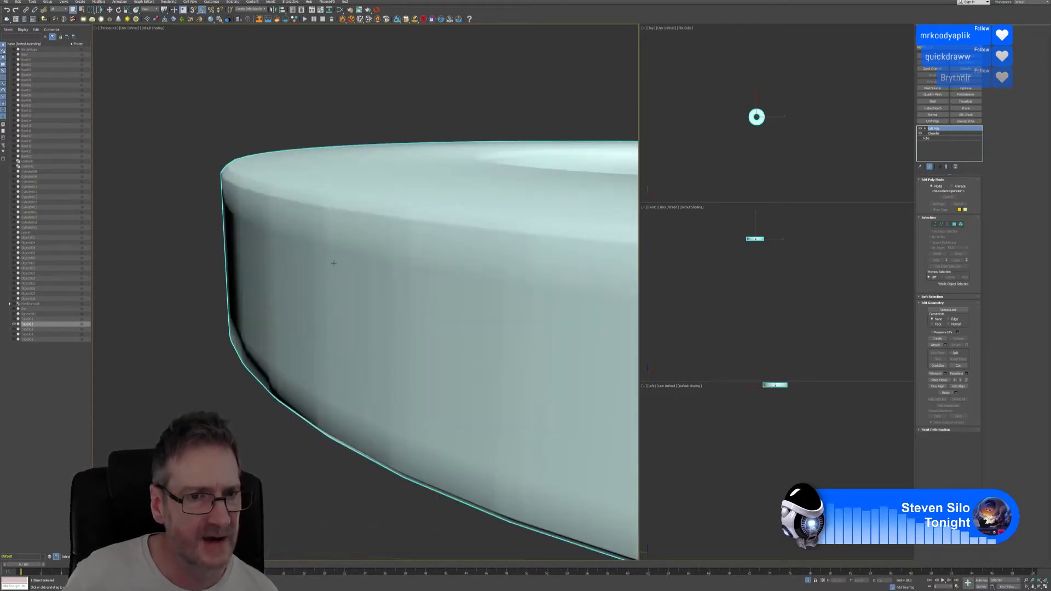
{"action": "scroll", "coordinate": [334, 279], "scroll_direction": "down", "scroll_amount": 4}
{"action": "scroll", "coordinate": [334, 278], "scroll_direction": "down", "scroll_amount": 5}
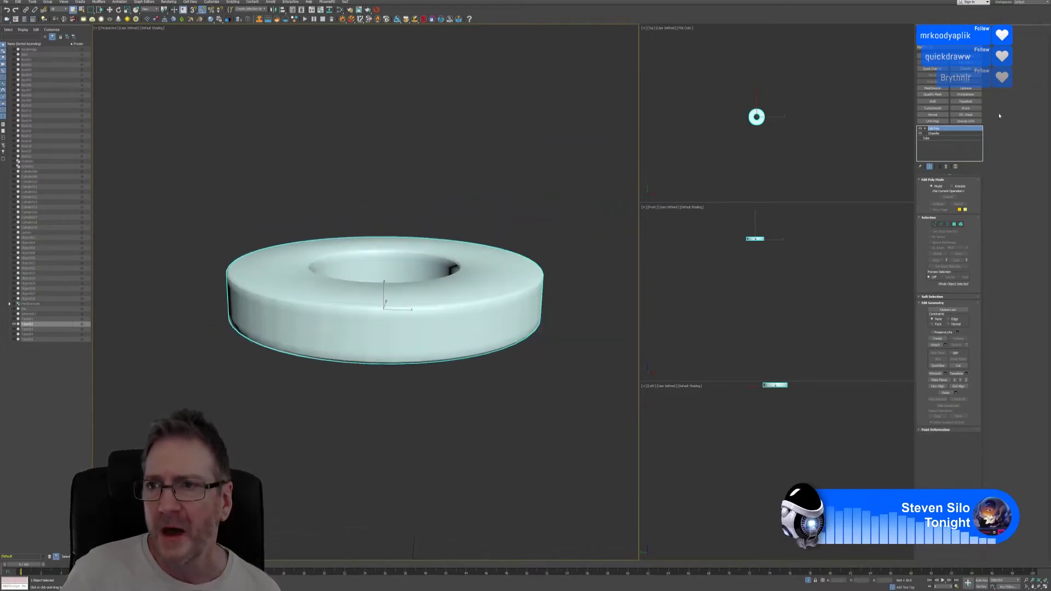
Add TurboSmooth, then delete TurboSmooth, Edit Poly and Chamfer, leaving the plain Tube.
{"action": "left_click", "coordinate": [933, 109]}
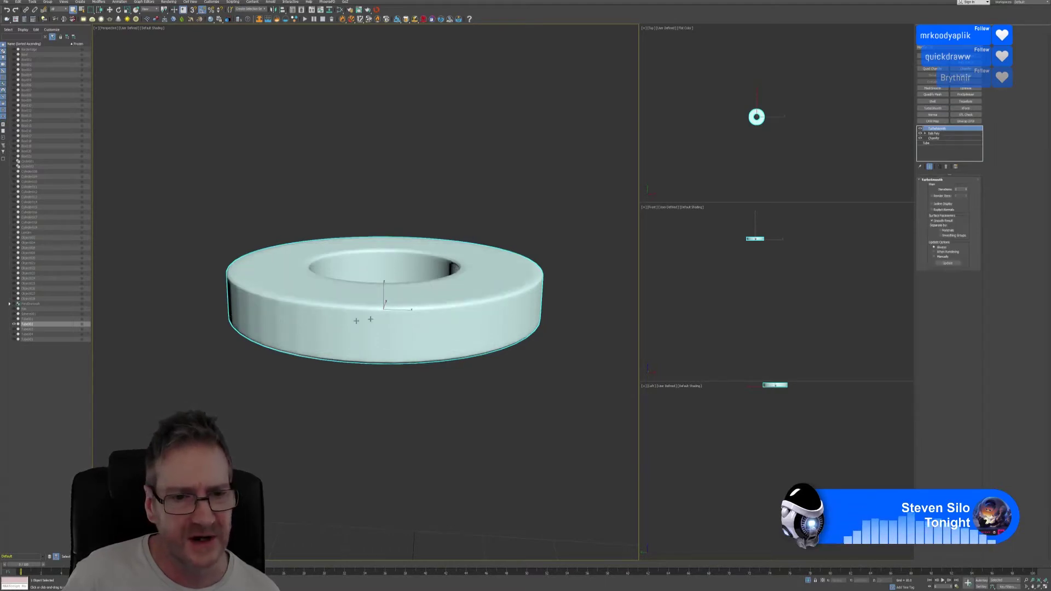
{"action": "left_click", "coordinate": [946, 166]}
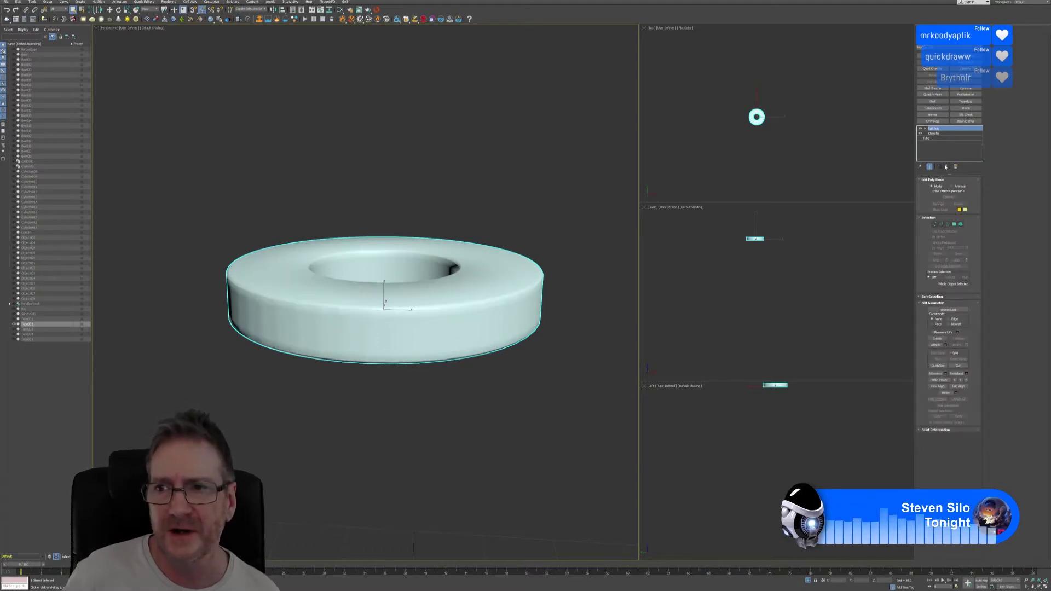
{"action": "left_click", "coordinate": [946, 167]}
{"action": "left_click", "coordinate": [946, 167]}
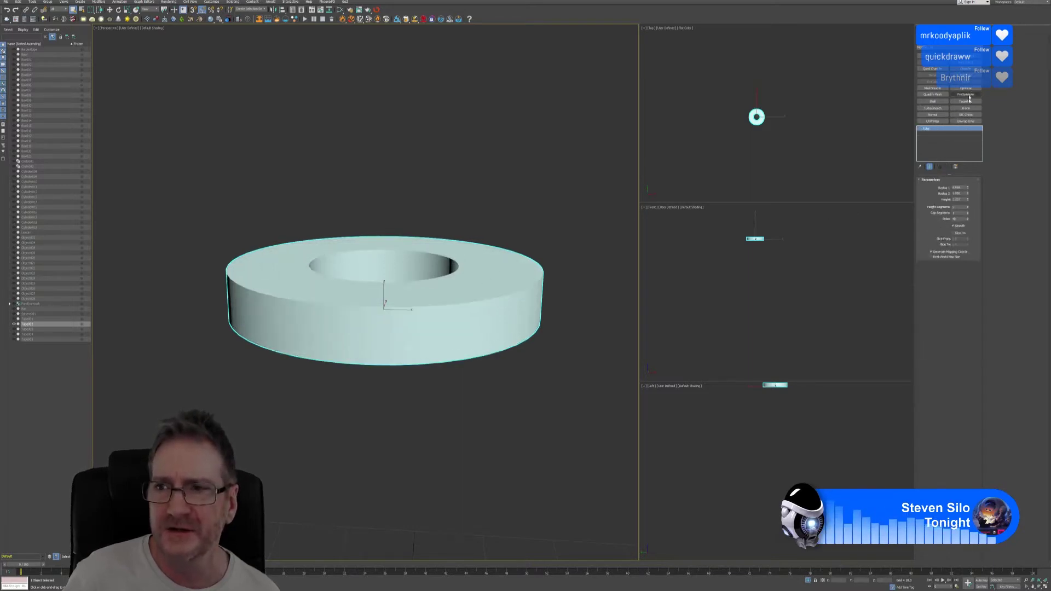
Add an Edit Poly modifier to the tube and box-select its top edges in Edge mode.
{"action": "left_click", "coordinate": [965, 75]}
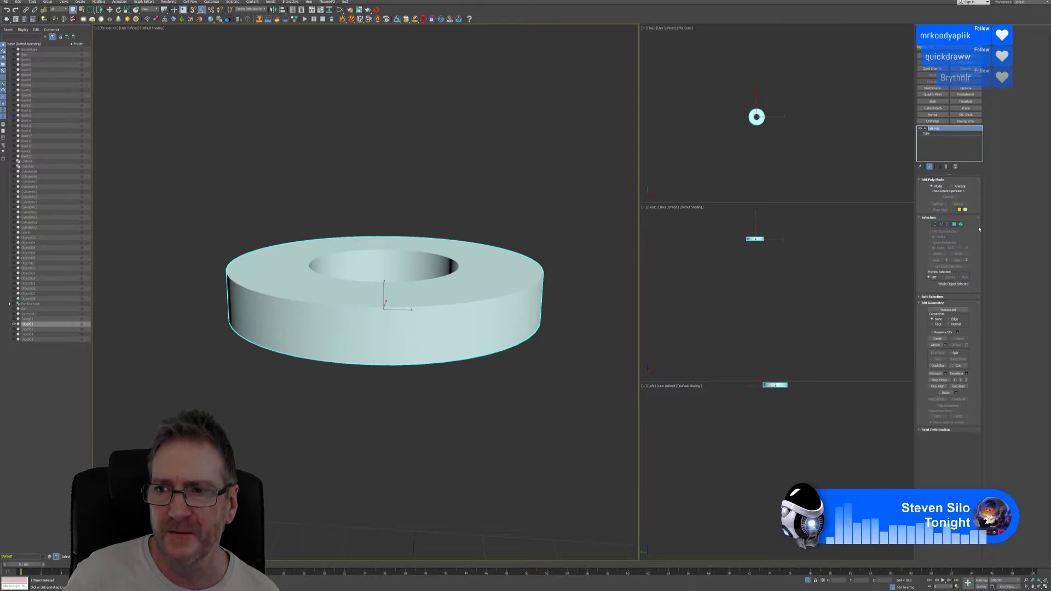
{"action": "left_click", "coordinate": [941, 224]}
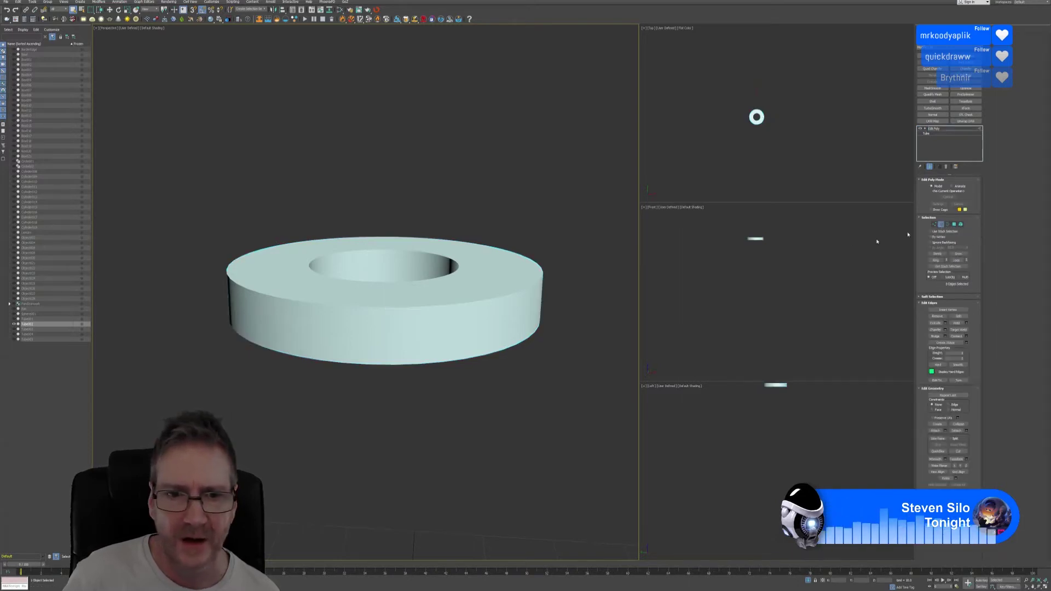
{"action": "scroll", "coordinate": [755, 244], "scroll_direction": "up", "scroll_amount": 3}
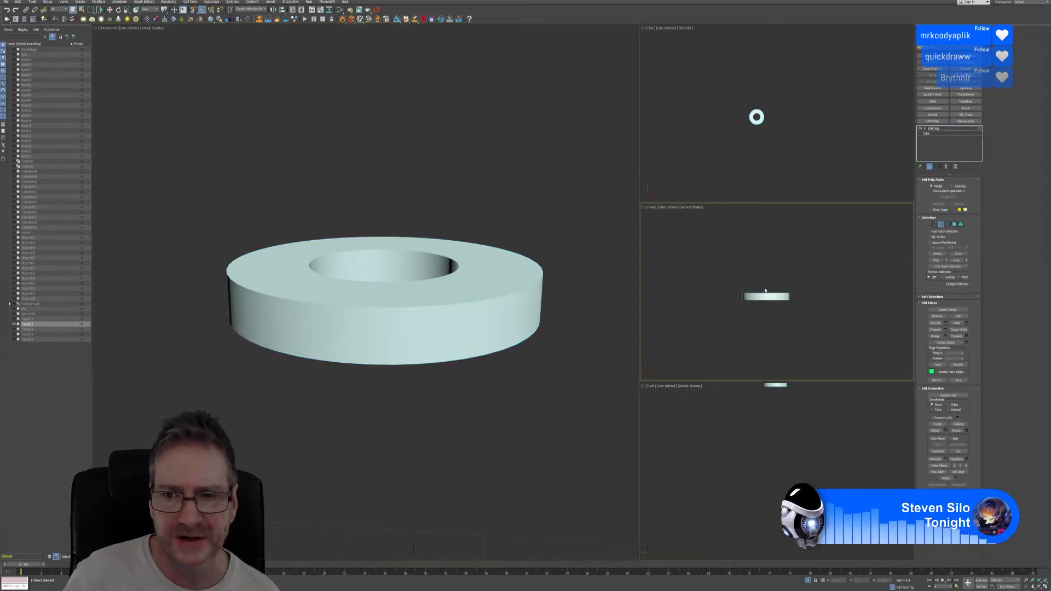
{"action": "left_click_drag", "start_coordinate": [718, 281], "coordinate": [802, 342]}
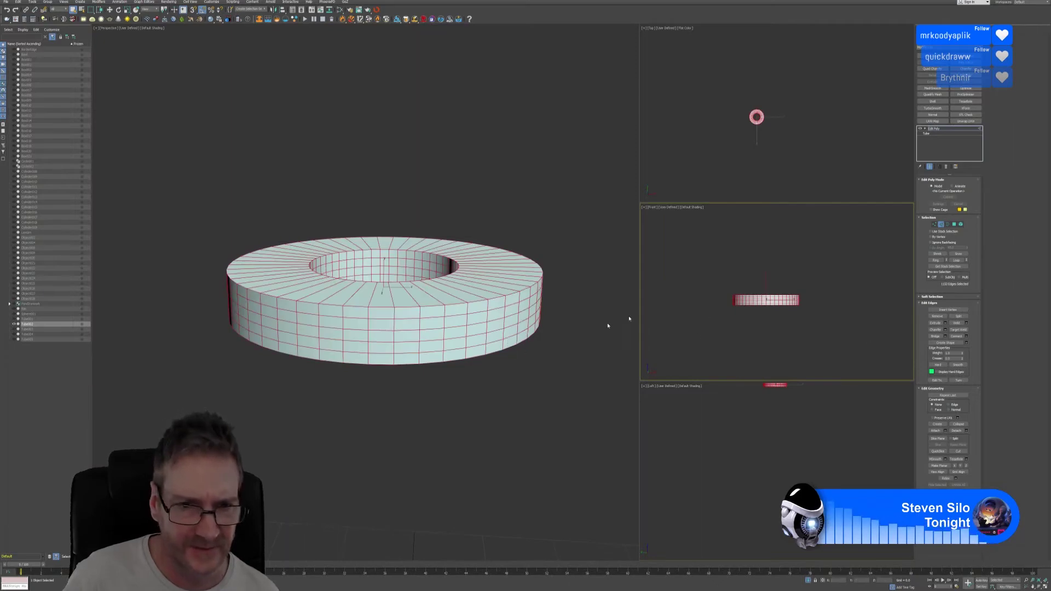
{"action": "scroll", "coordinate": [750, 329], "scroll_direction": "up", "scroll_amount": 4}
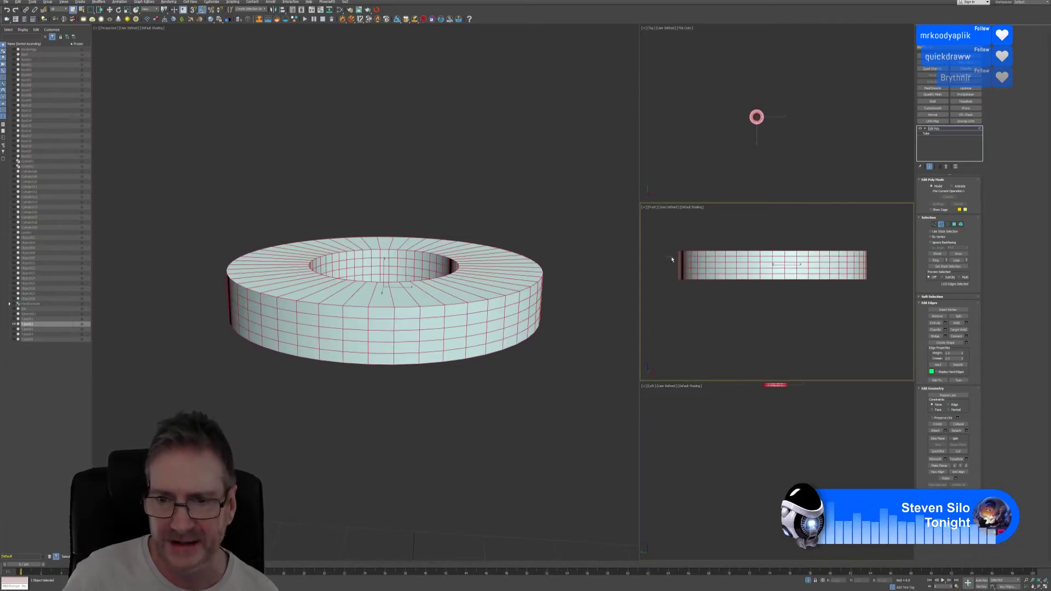
{"action": "left_click_drag", "start_coordinate": [883, 280], "coordinate": [883, 280], "text": "alt"}
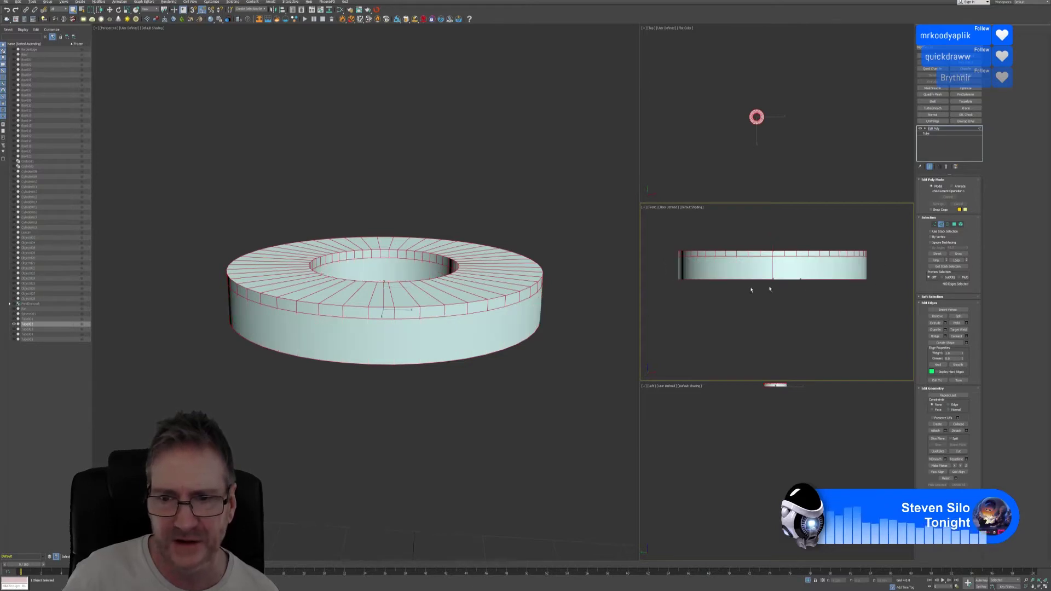
{"action": "left_click_drag", "start_coordinate": [669, 272], "coordinate": [887, 258]}
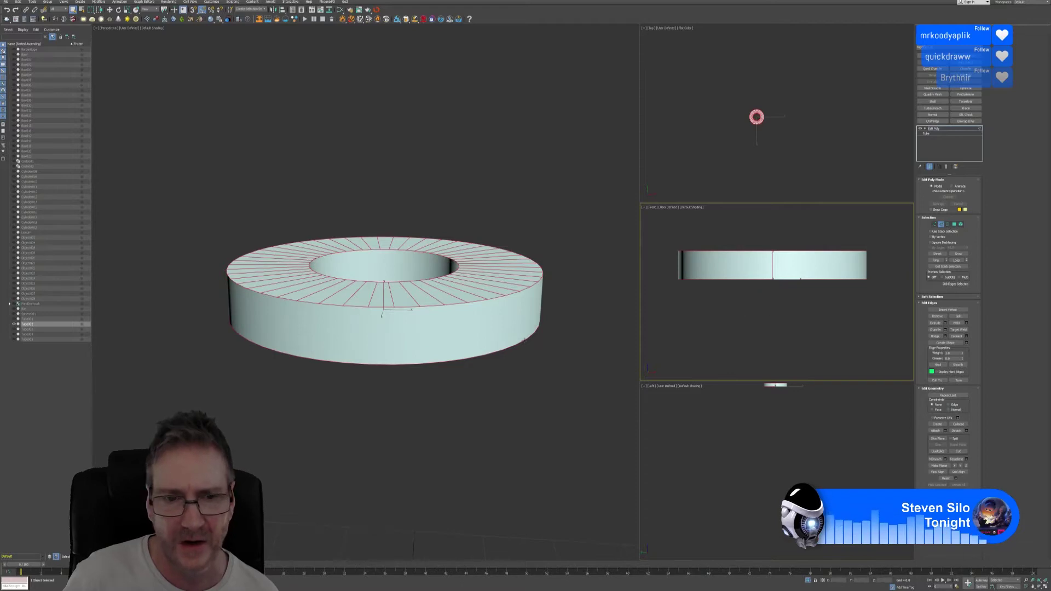
From a top view, loop-select the tube's outer rim edge and add the hole's top rim edge.
{"action": "middle_click_drag", "start_coordinate": [301, 375], "coordinate": [257, 398], "text": "alt"}
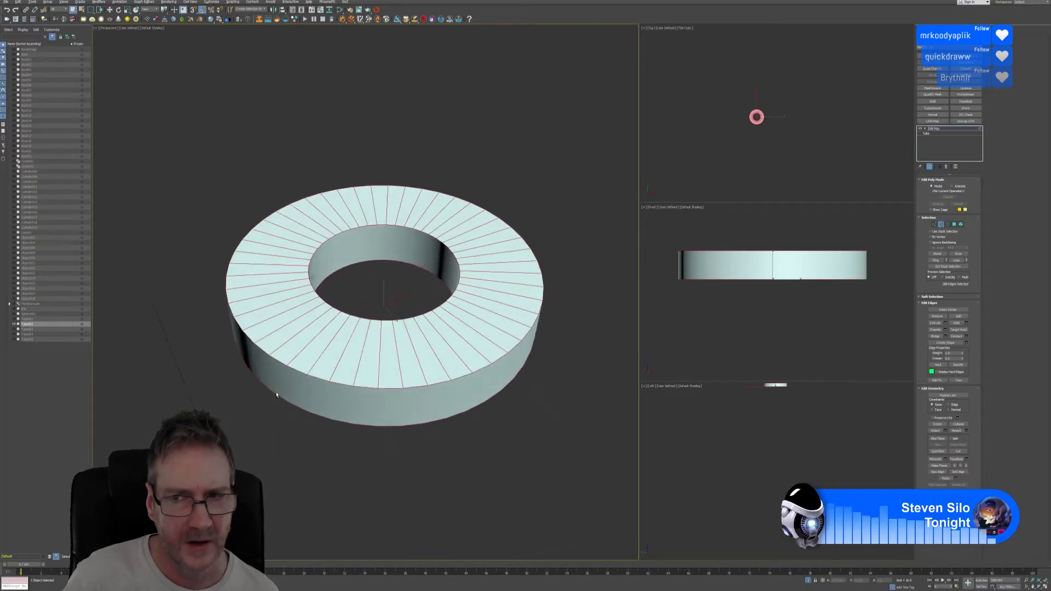
{"action": "middle_click_drag", "start_coordinate": [717, 154], "coordinate": [728, 155]}
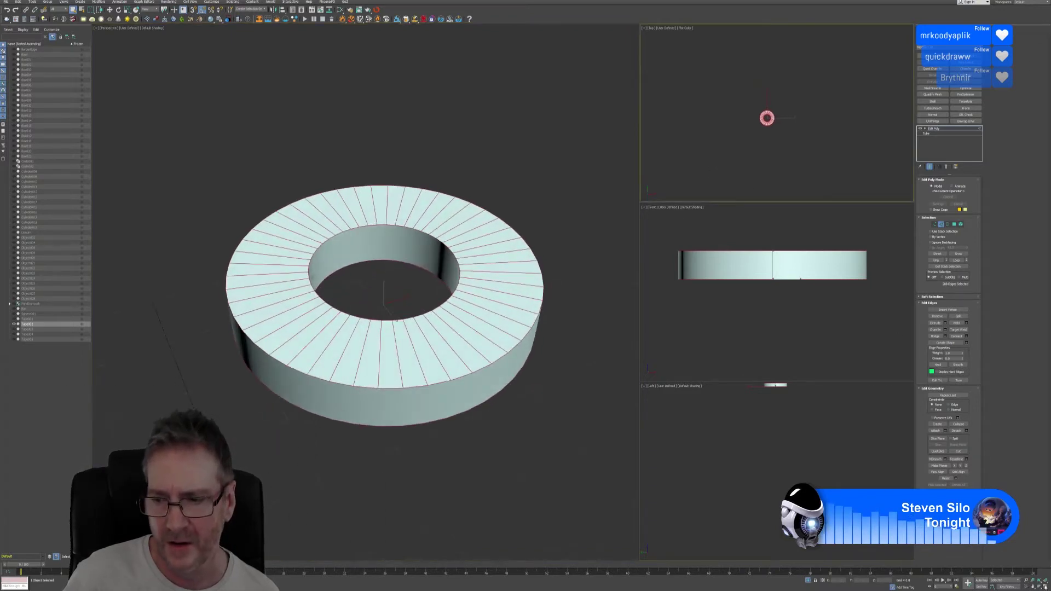
{"action": "left_click", "coordinate": [464, 377]}
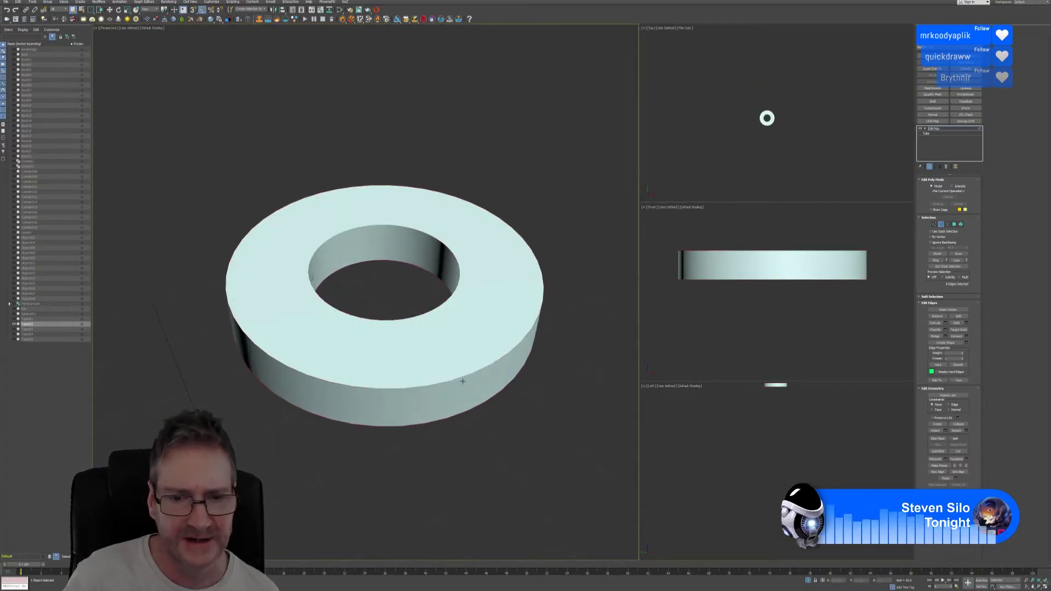
{"action": "left_click", "coordinate": [464, 376]}
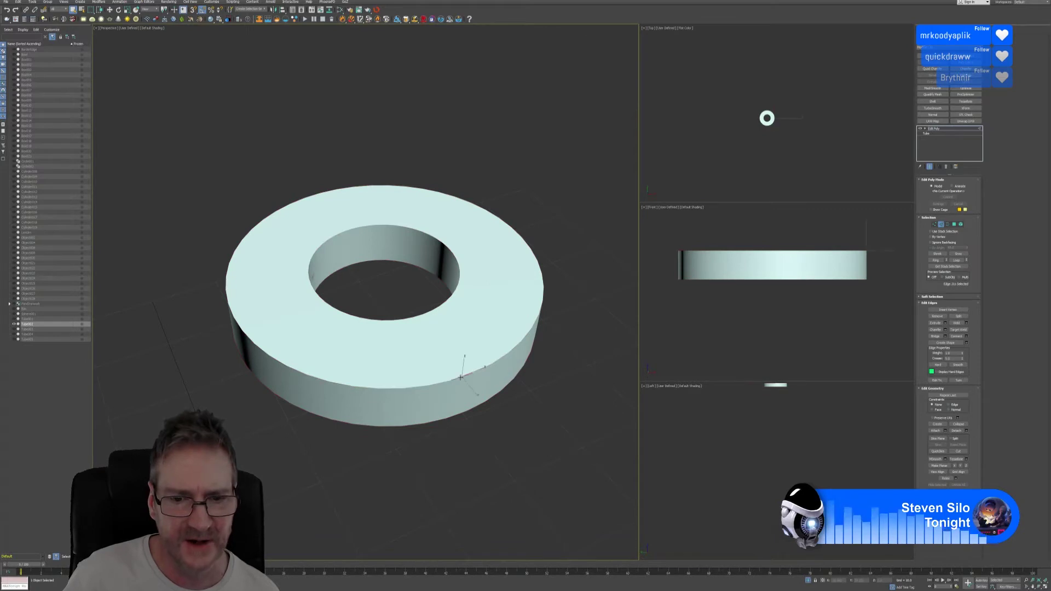
{"action": "left_click", "coordinate": [956, 261]}
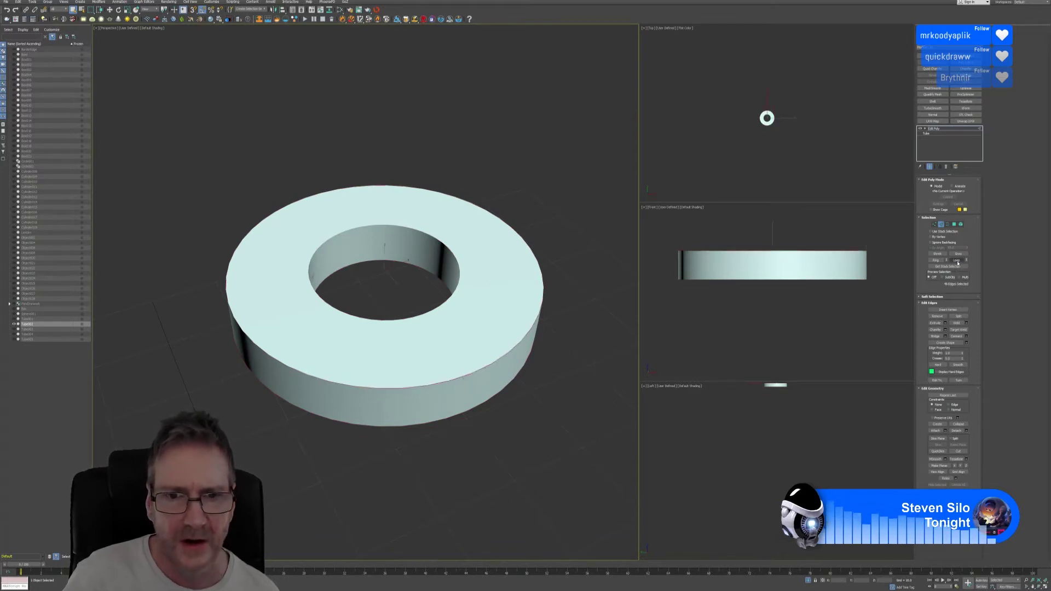
{"action": "left_click", "coordinate": [393, 320]}
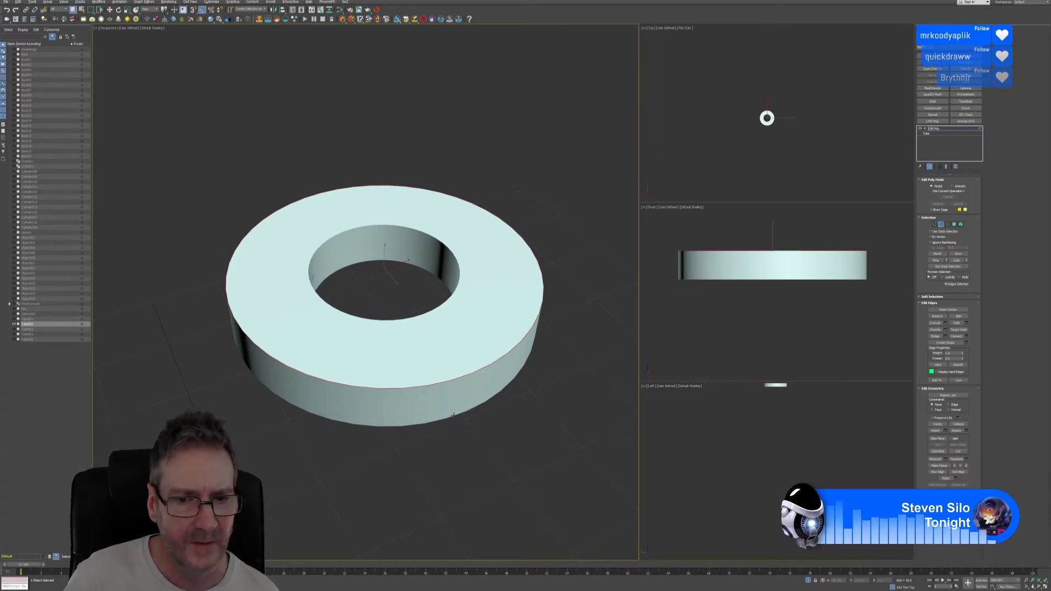
Grow the hole's rim edge into a full loop, viewed from the outer wall.
{"action": "scroll", "coordinate": [485, 432], "scroll_direction": "up", "scroll_amount": 8}
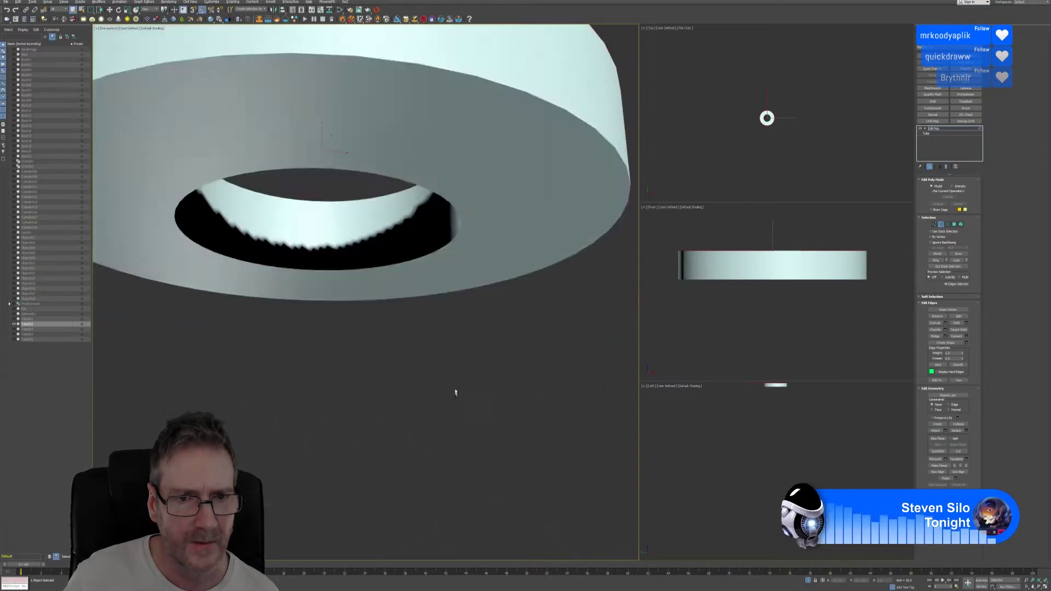
{"action": "middle_click_drag", "start_coordinate": [456, 385], "coordinate": [459, 341], "text": "alt"}
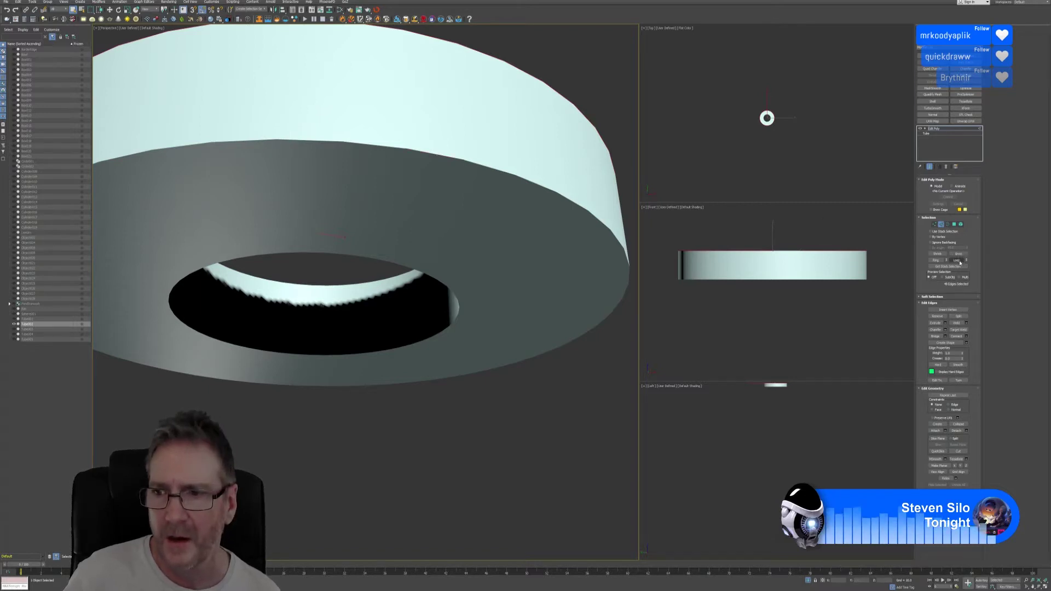
{"action": "left_click", "coordinate": [959, 264]}
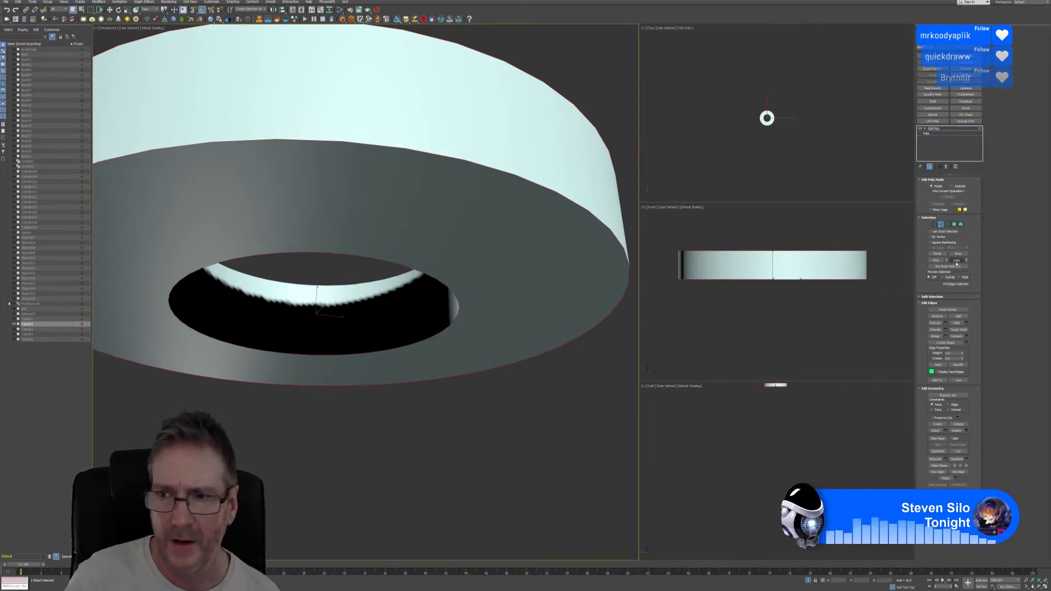
{"action": "middle_click_drag", "start_coordinate": [474, 368], "coordinate": [452, 387], "text": "alt"}
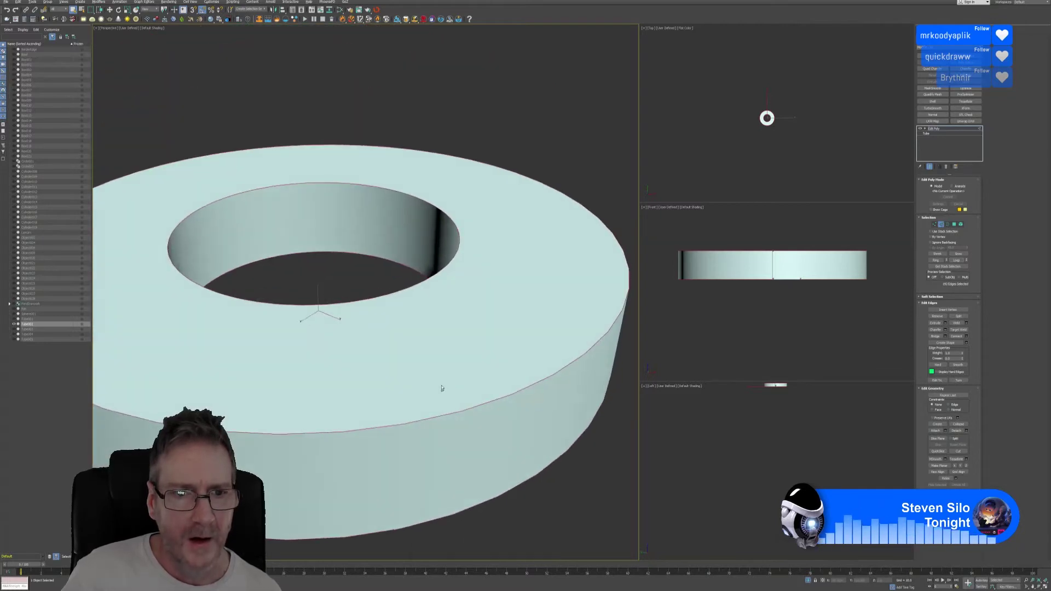
{"action": "scroll", "coordinate": [441, 387], "scroll_direction": "down", "scroll_amount": 3}
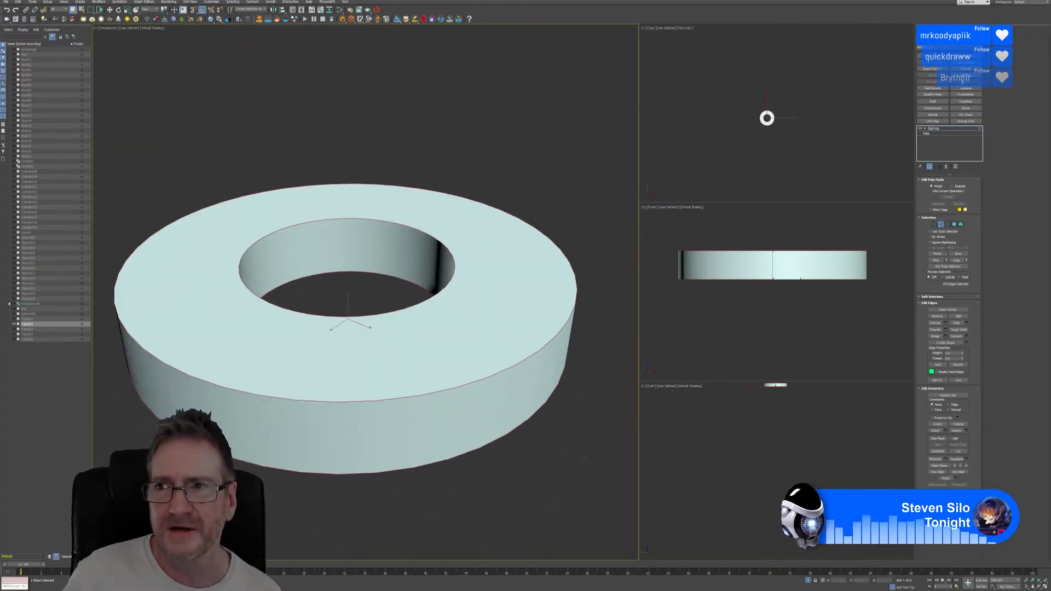
Chamfer the selected rim edges with a Chamfer modifier, Amount about 0.3, and adjusted Tension.
{"action": "left_click", "coordinate": [966, 69]}
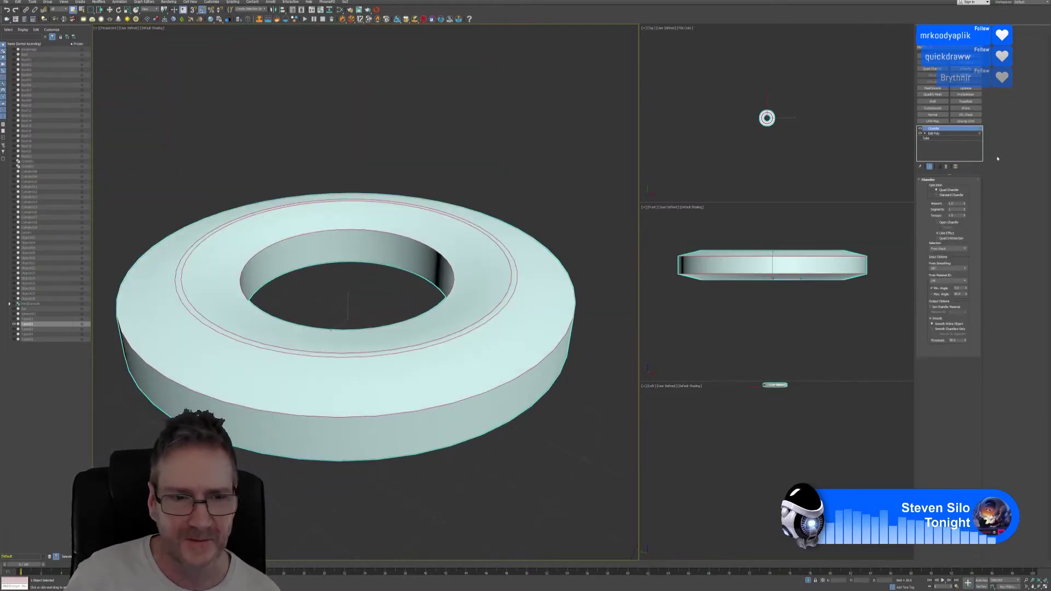
{"action": "middle_click_drag", "start_coordinate": [433, 275], "coordinate": [348, 269], "text": "alt"}
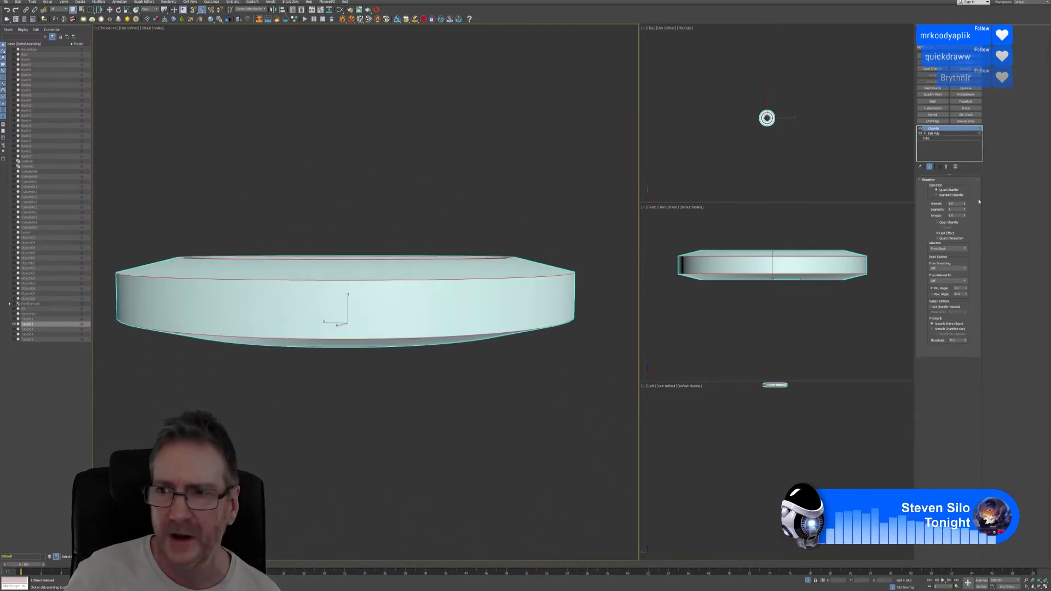
{"action": "left_click_drag", "start_coordinate": [964, 203], "coordinate": [963, 234]}
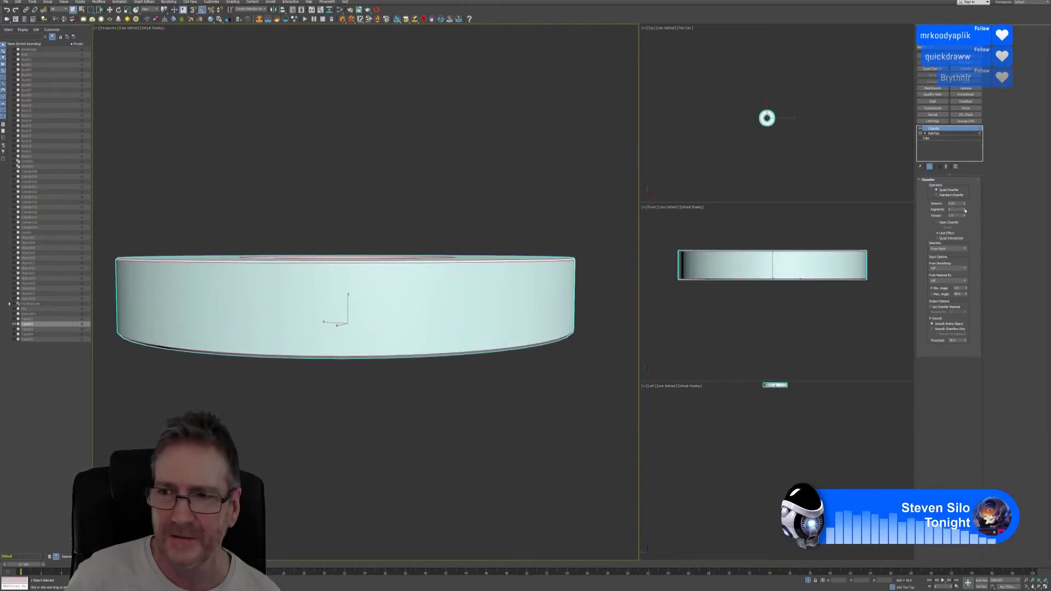
{"action": "left_click_drag", "start_coordinate": [964, 216], "coordinate": [962, 222]}
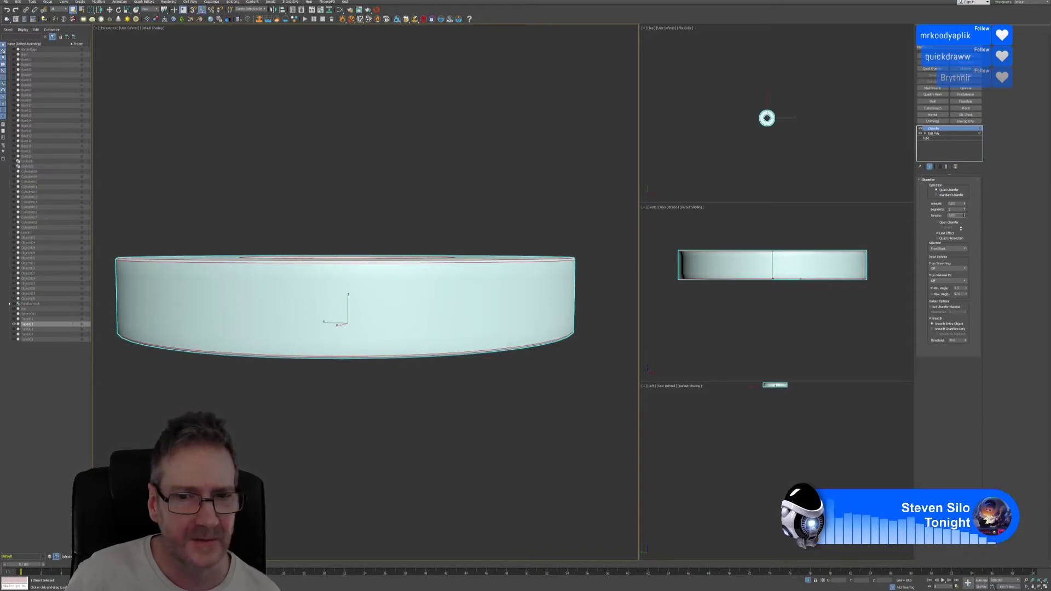
{"action": "left_click_drag", "start_coordinate": [962, 228], "coordinate": [963, 232]}
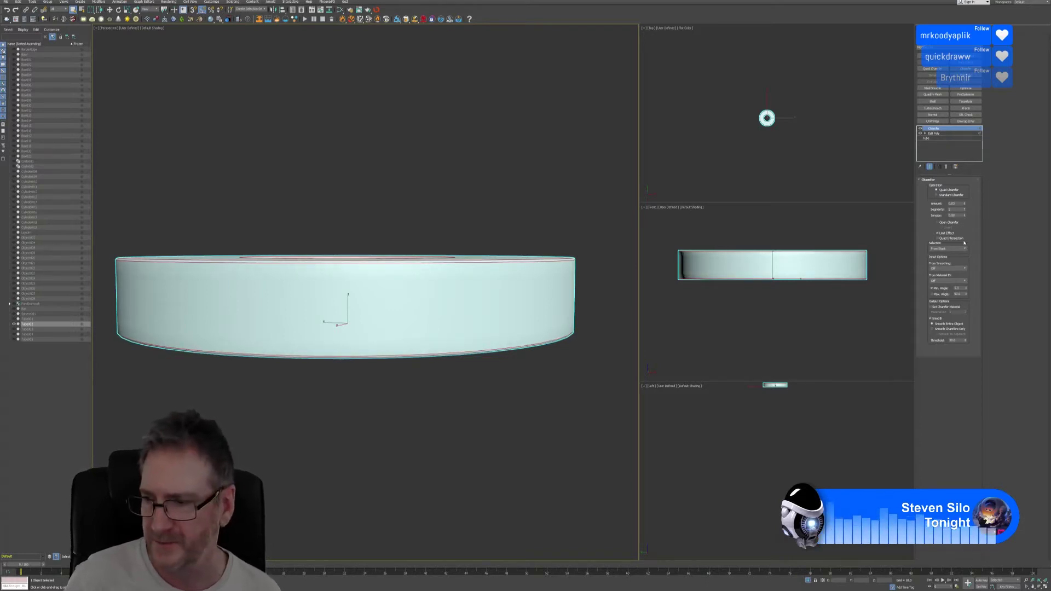
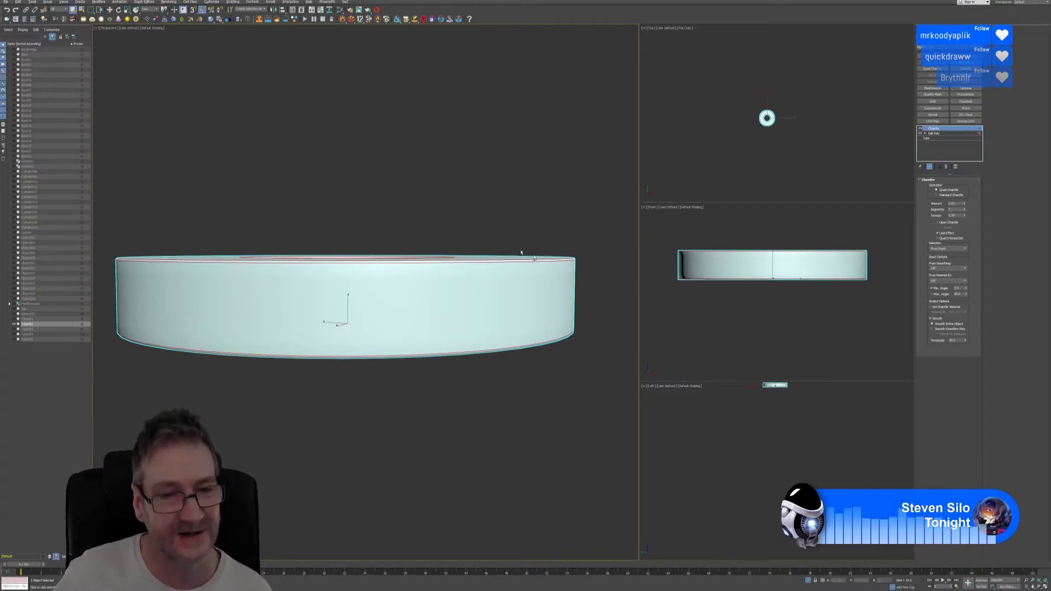
Orbit to check the chamfered ring's hole, then exit isolation to show the whole gazebo.
{"action": "middle_click_drag", "start_coordinate": [521, 251], "coordinate": [485, 230], "text": "alt"}
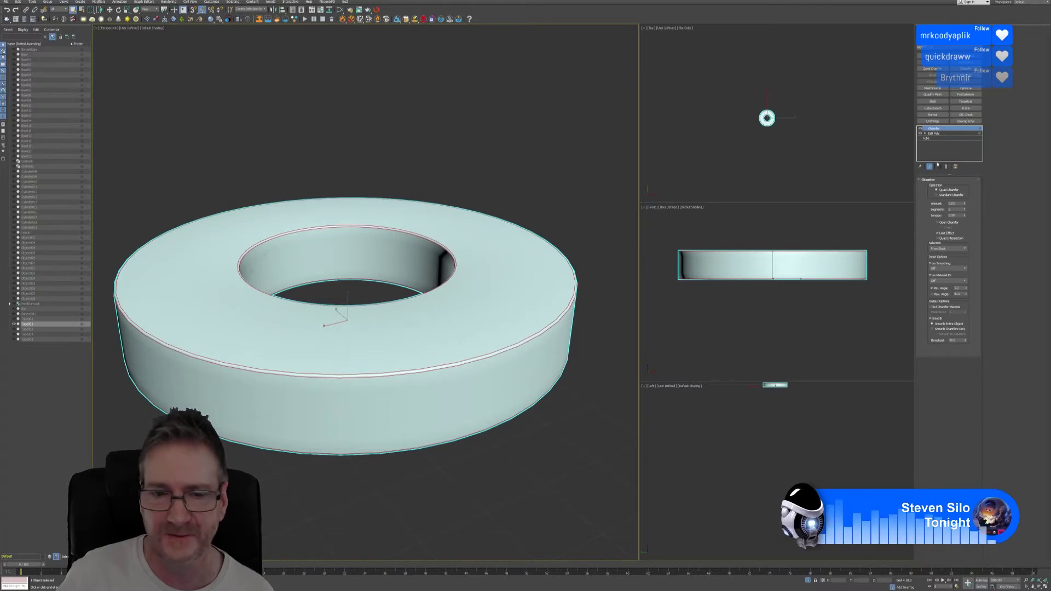
{"action": "left_click", "coordinate": [808, 581]}
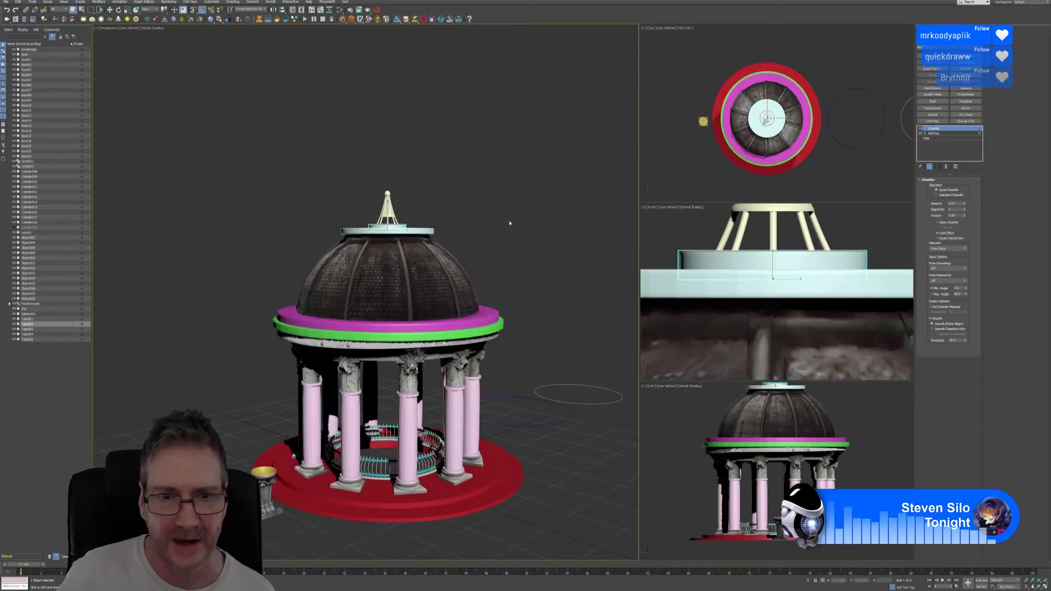
Select the flat ring Tube001, delete its Edit Poly and Chamfer modifiers, and isolate it.
{"action": "left_click", "coordinate": [476, 219]}
{"action": "scroll", "coordinate": [408, 245], "scroll_direction": "up", "scroll_amount": 5}
{"action": "scroll", "coordinate": [409, 245], "scroll_direction": "up", "scroll_amount": 2}
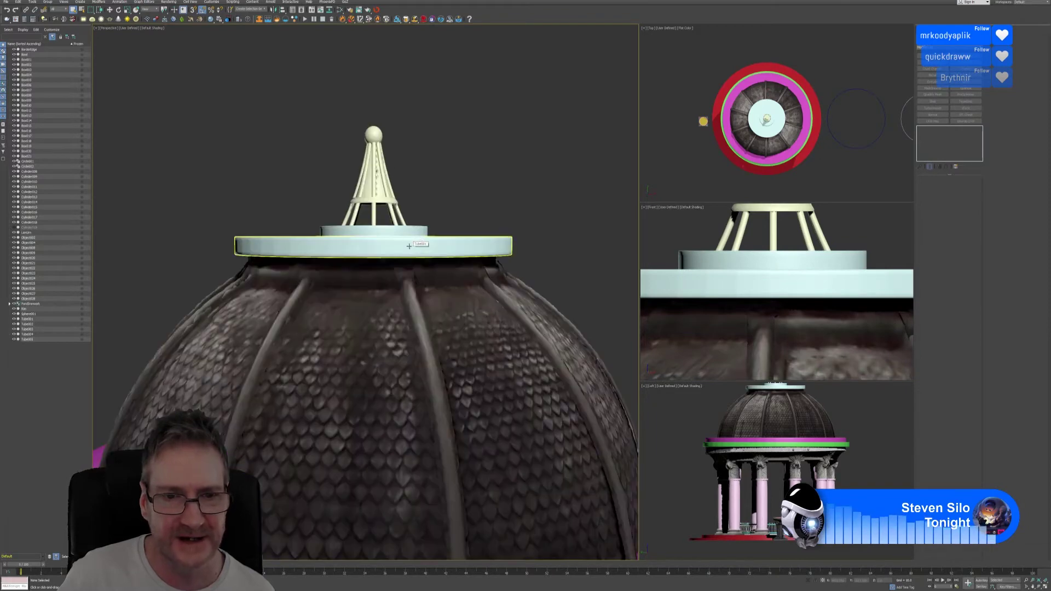
{"action": "left_click", "coordinate": [409, 245]}
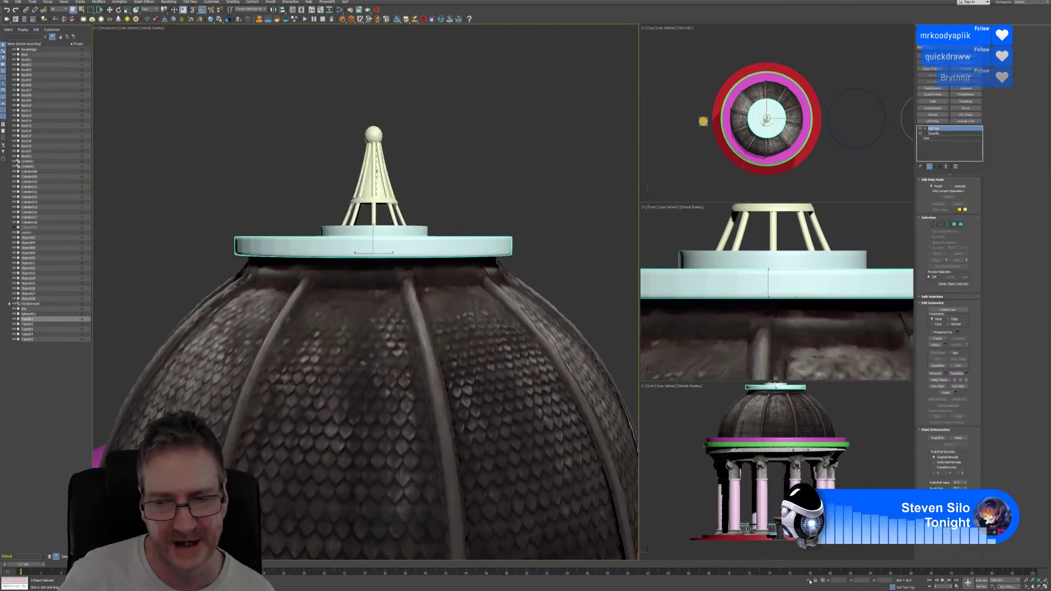
{"action": "left_click", "coordinate": [947, 167]}
{"action": "left_click", "coordinate": [947, 167]}
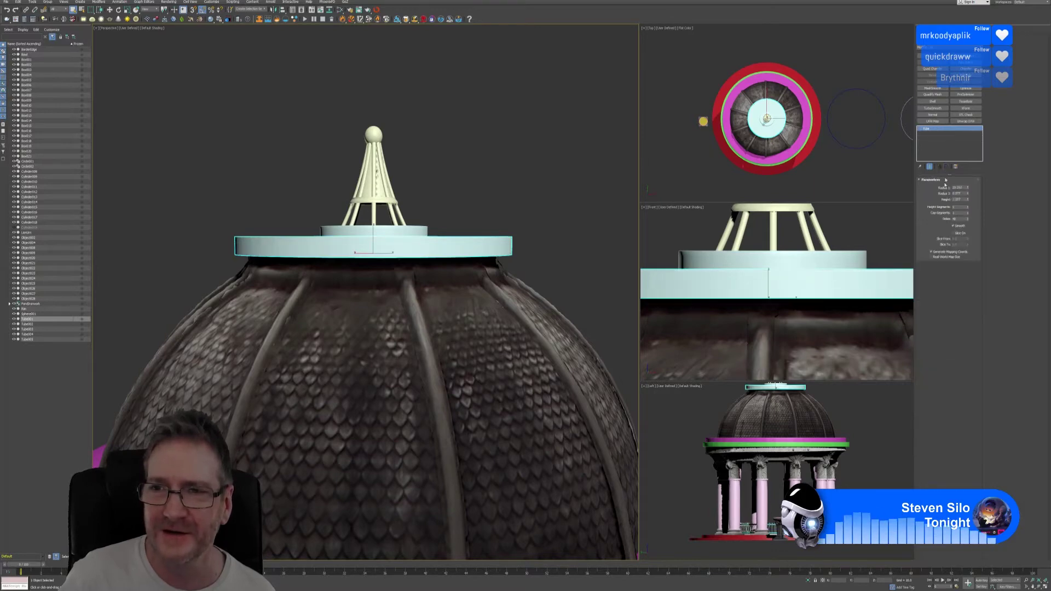
{"action": "left_click", "coordinate": [806, 582]}
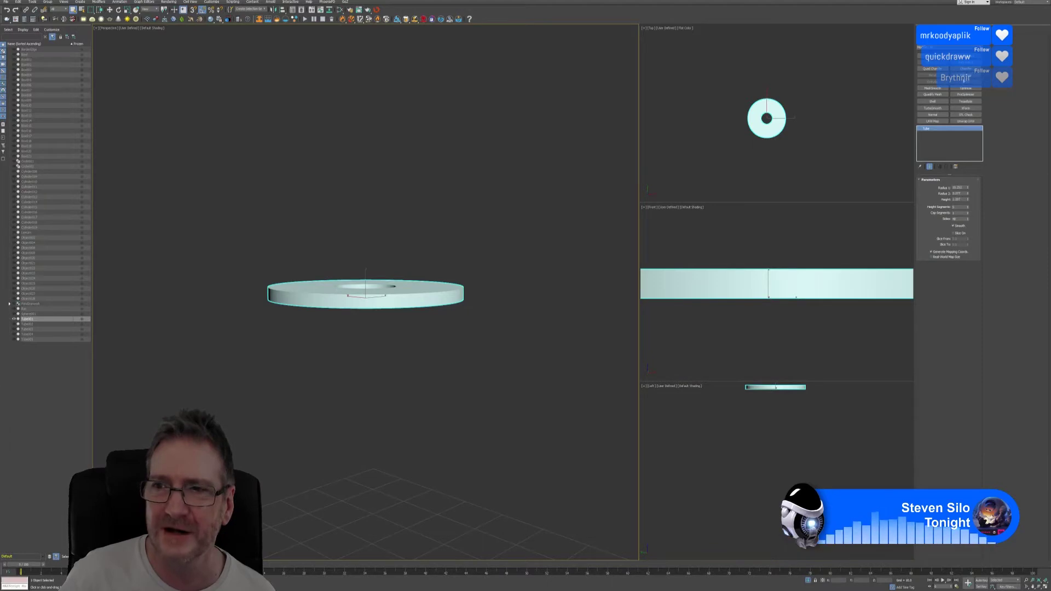
Add an Edit Poly to Tube001 and select its outer rim edge loop.
{"action": "left_click", "coordinate": [932, 75]}
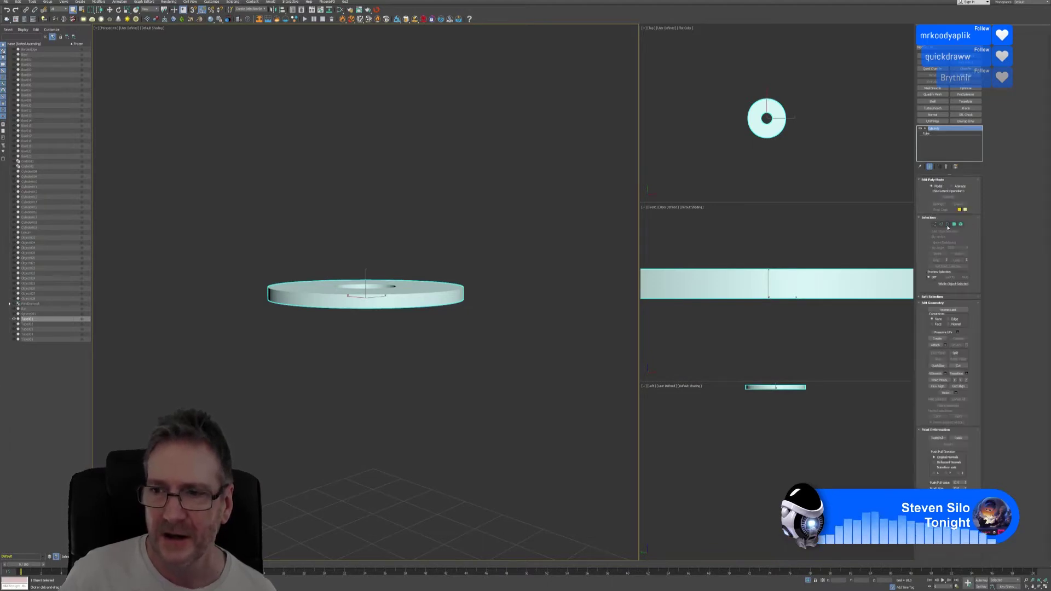
{"action": "left_click", "coordinate": [941, 224]}
{"action": "middle_click_drag", "start_coordinate": [600, 312], "coordinate": [376, 355], "text": "alt"}
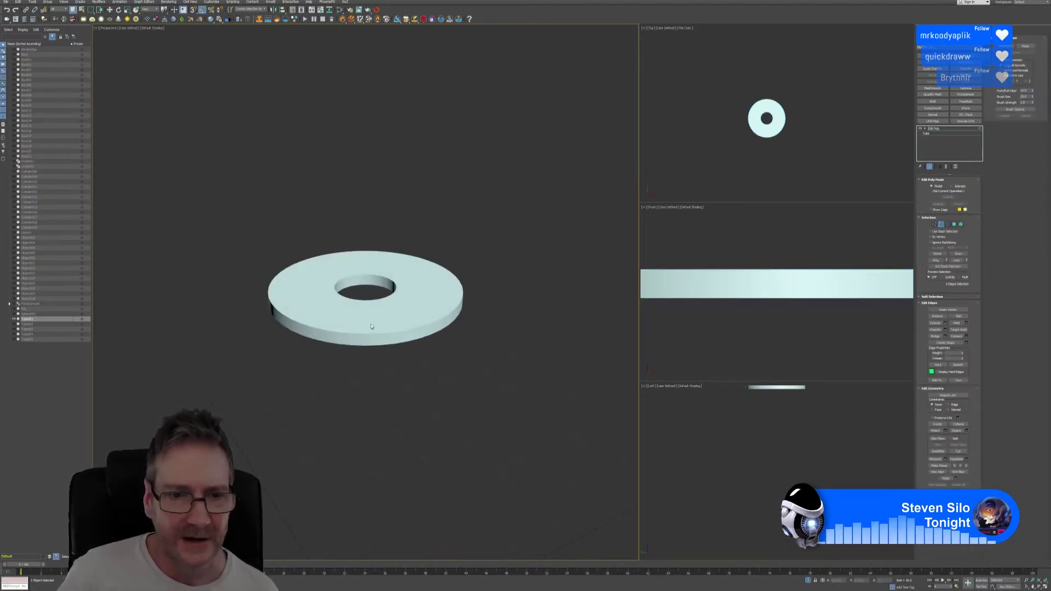
{"action": "key", "text": "z"}
{"action": "left_click", "coordinate": [373, 352]}
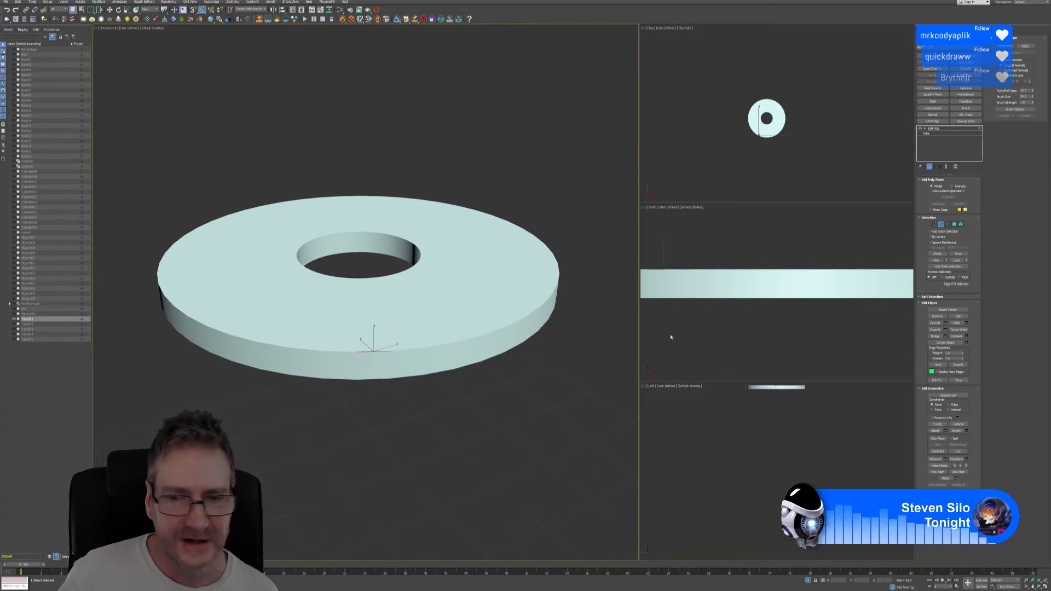
{"action": "left_click", "coordinate": [965, 261]}
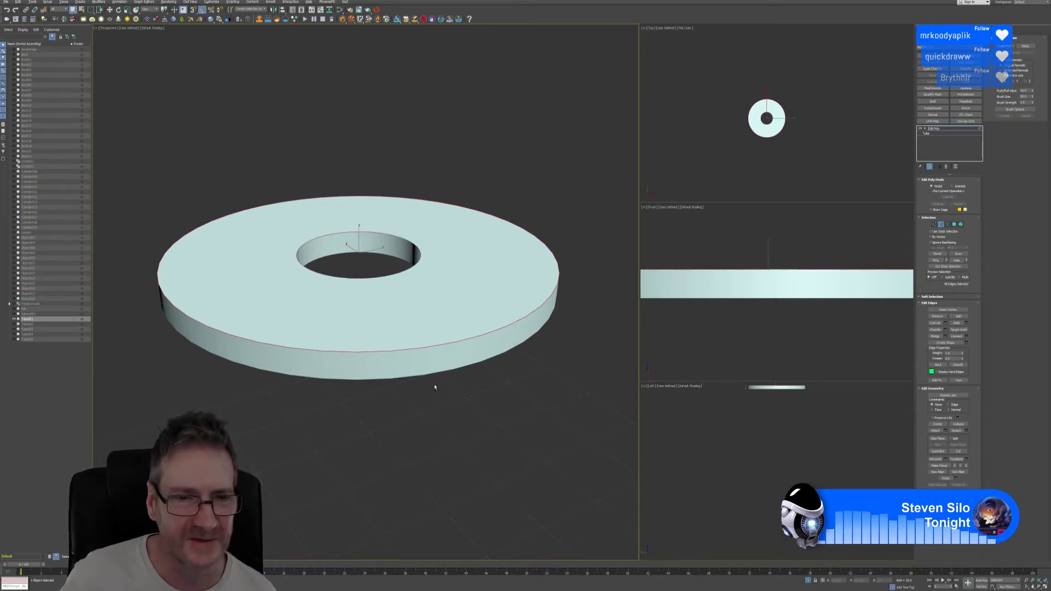
Add the inner rim edge loop to the selection and apply a Chamfer modifier.
{"action": "middle_click_drag", "start_coordinate": [434, 383], "coordinate": [421, 361], "text": "alt"}
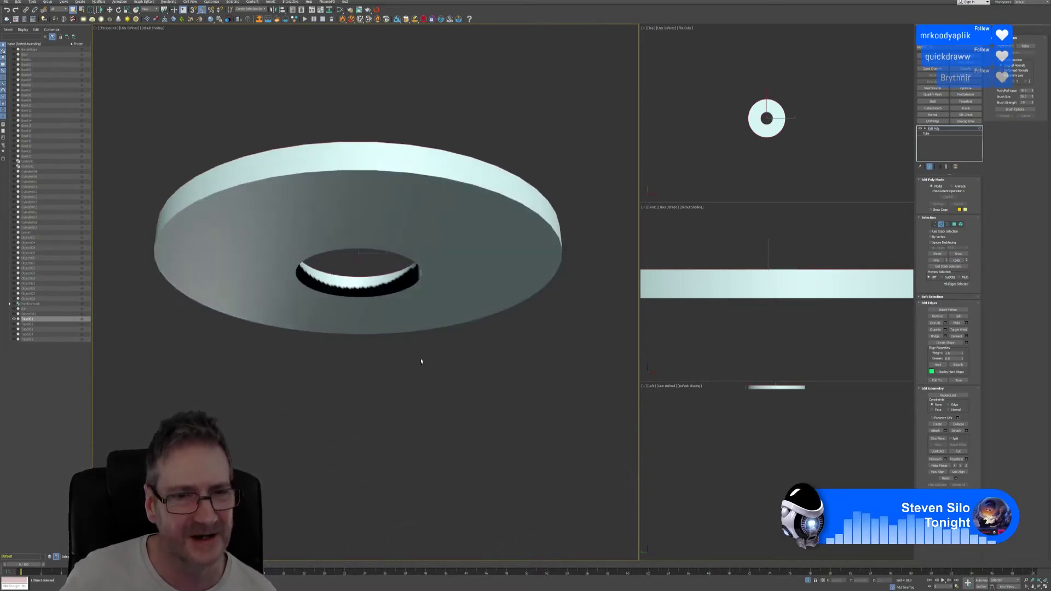
{"action": "left_click", "coordinate": [356, 173], "text": "ctrl"}
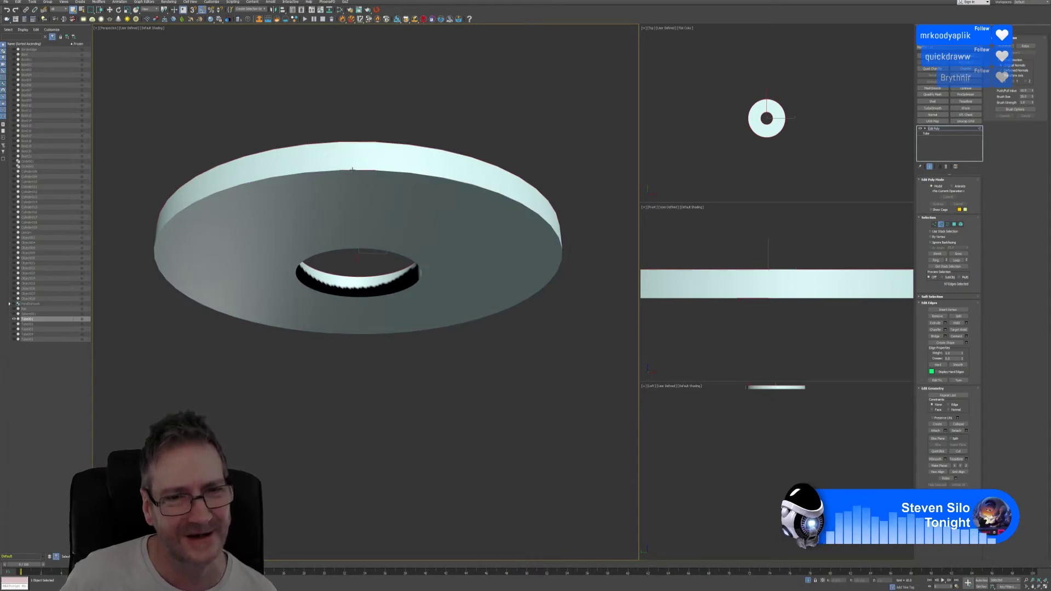
{"action": "left_click", "coordinate": [953, 261]}
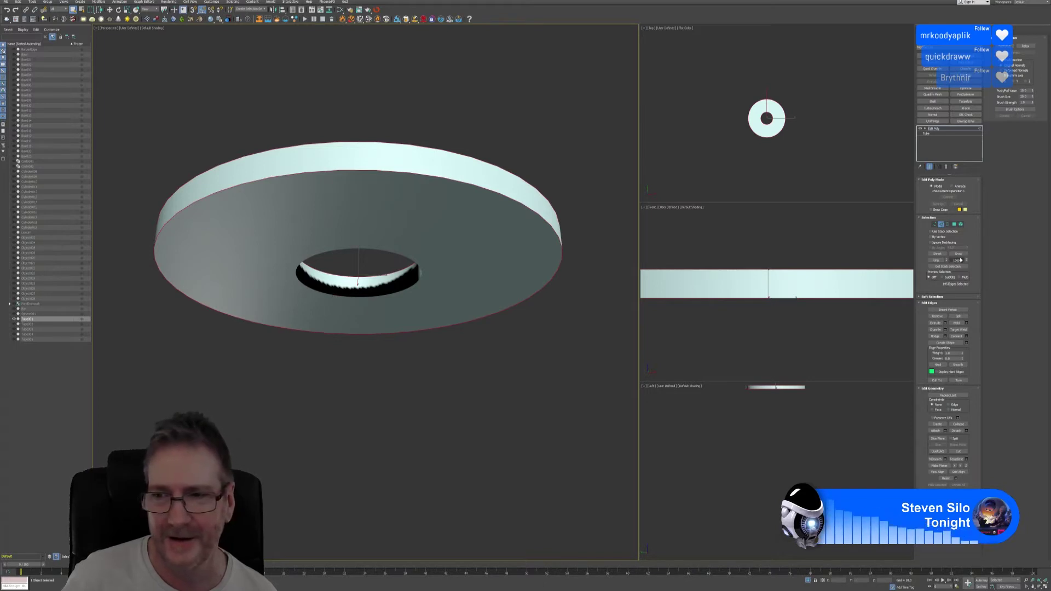
{"action": "key", "text": "shift+z"}
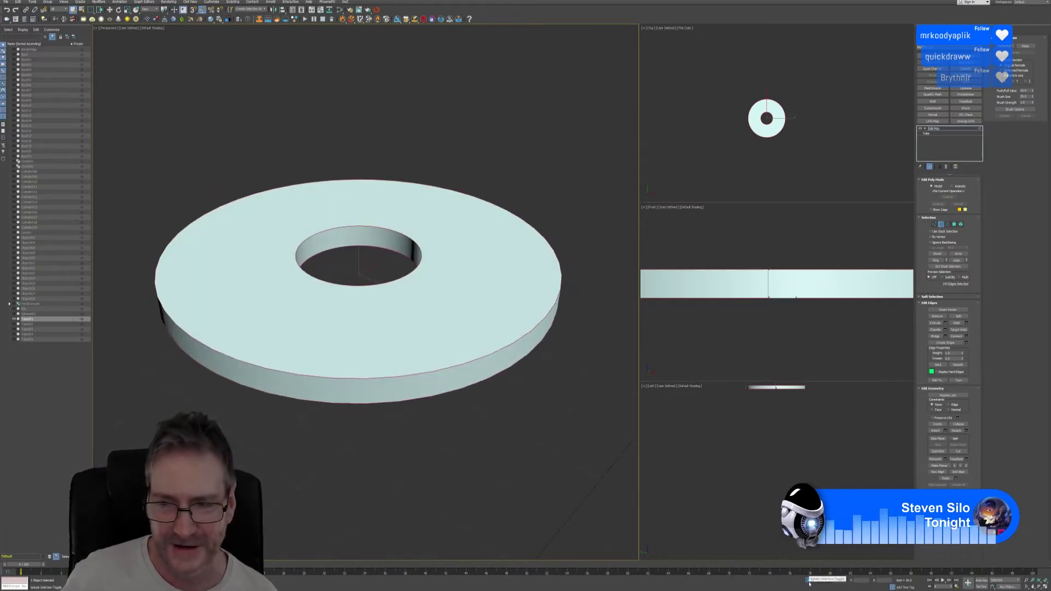
{"action": "left_click", "coordinate": [966, 69]}
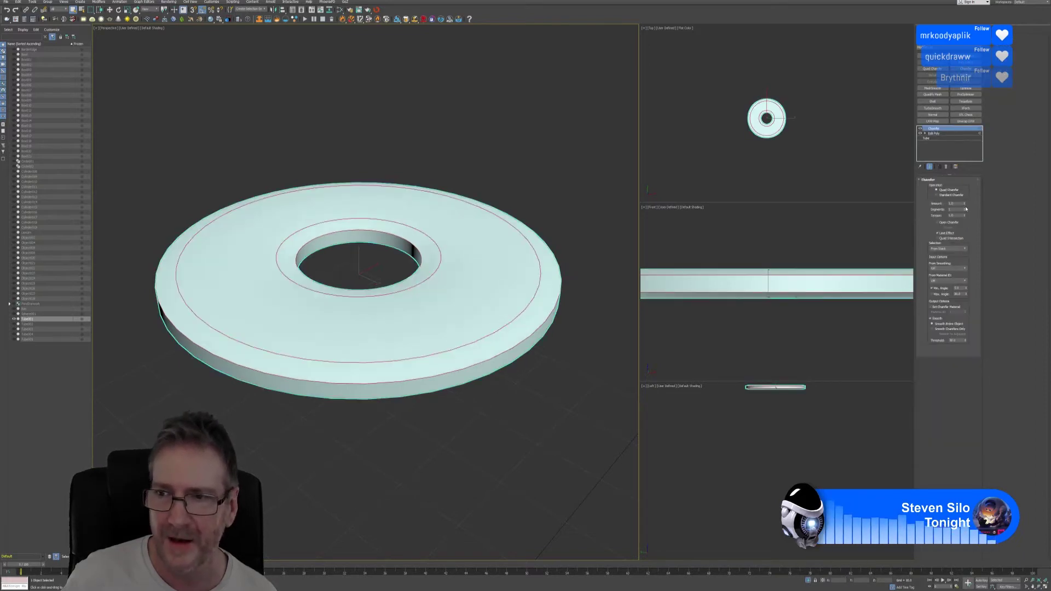
Reduce the Chamfer Amount and lower Tension below 1.0 for thin rim bevels.
{"action": "left_click_drag", "start_coordinate": [965, 203], "coordinate": [967, 232]}
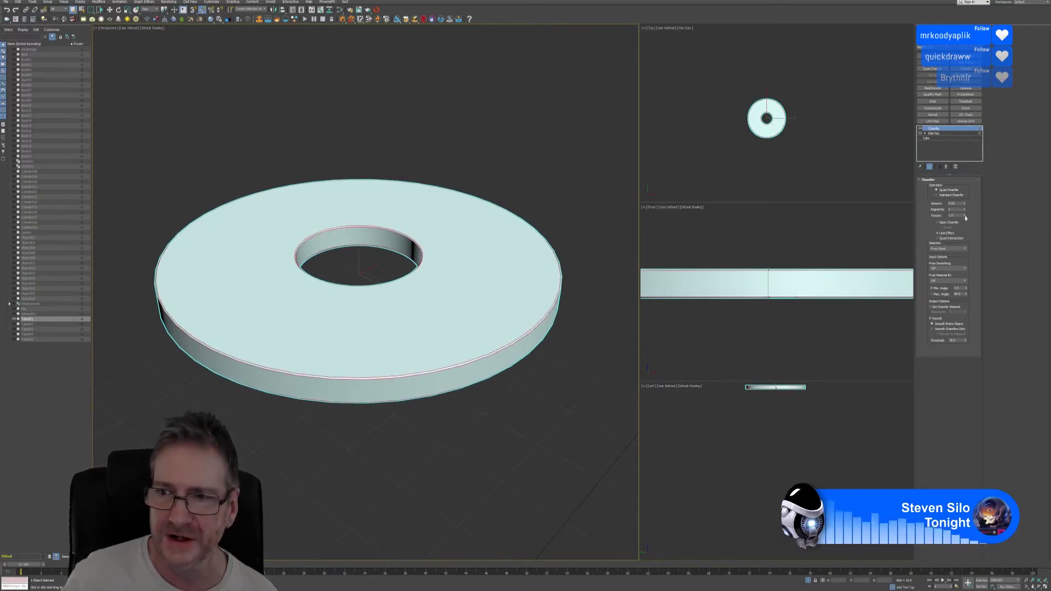
{"action": "left_click_drag", "start_coordinate": [966, 216], "coordinate": [965, 228]}
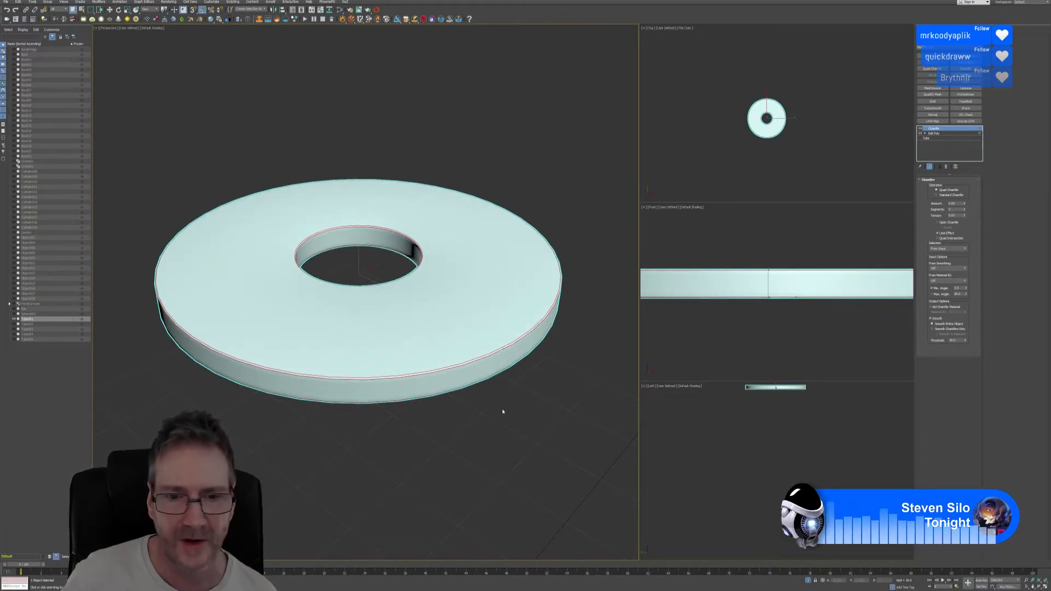
Exit isolation, select the pink ring Tube003 below the dome, and isolate it.
{"action": "key", "text": "alt+q"}
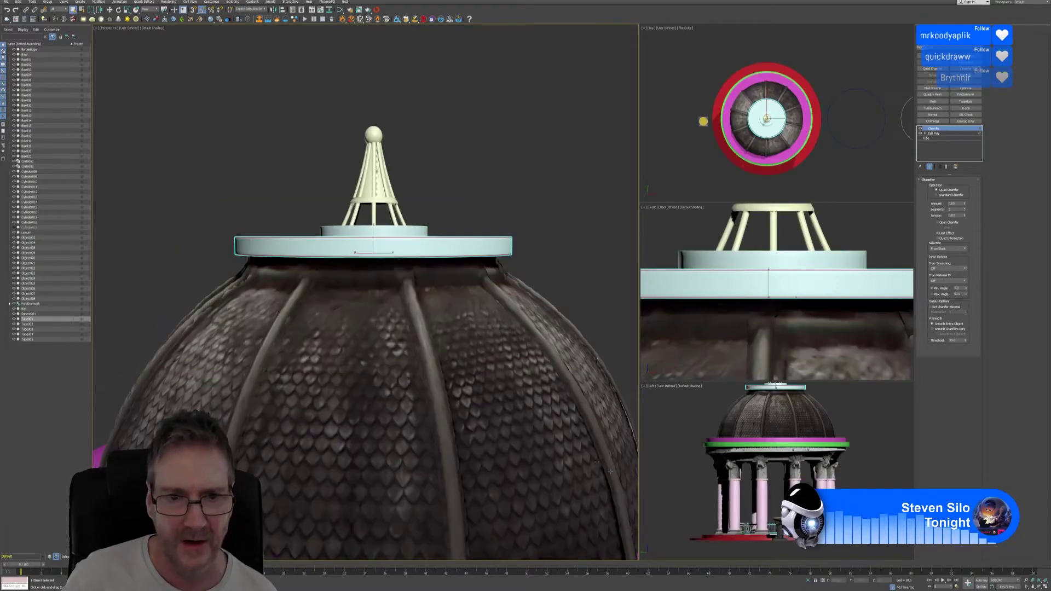
{"action": "left_click", "coordinate": [569, 188]}
{"action": "scroll", "coordinate": [513, 314], "scroll_direction": "down", "scroll_amount": 3}
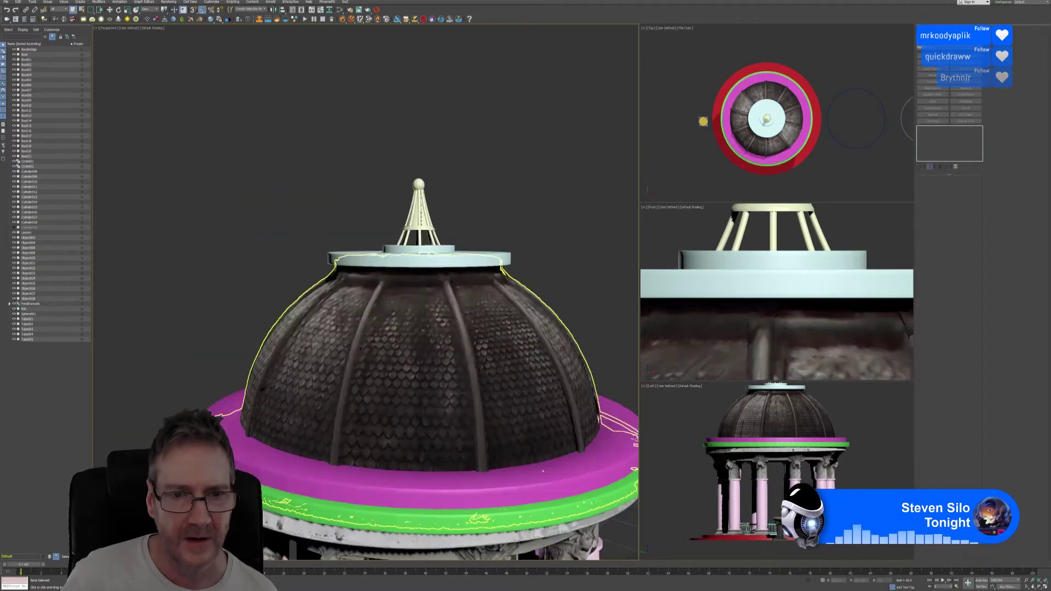
{"action": "middle_click_drag", "start_coordinate": [513, 313], "coordinate": [445, 237]}
{"action": "left_click", "coordinate": [587, 406]}
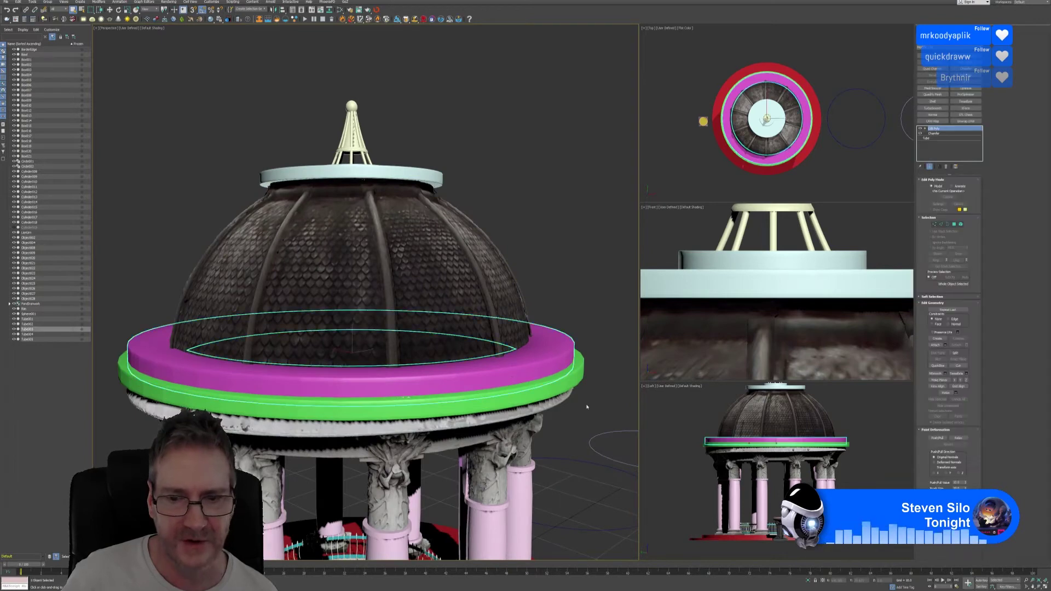
{"action": "left_click", "coordinate": [807, 582]}
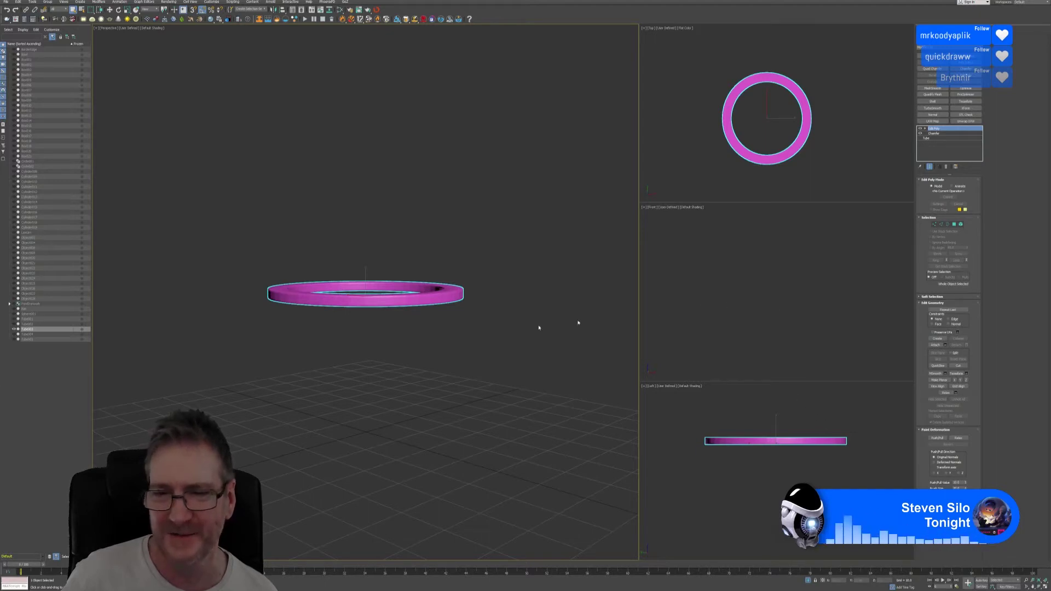
Delete Tube003's Edit Poly and Chamfer modifiers, then add a new Edit Poly in Edge mode.
{"action": "scroll", "coordinate": [539, 327], "scroll_direction": "up", "scroll_amount": 3}
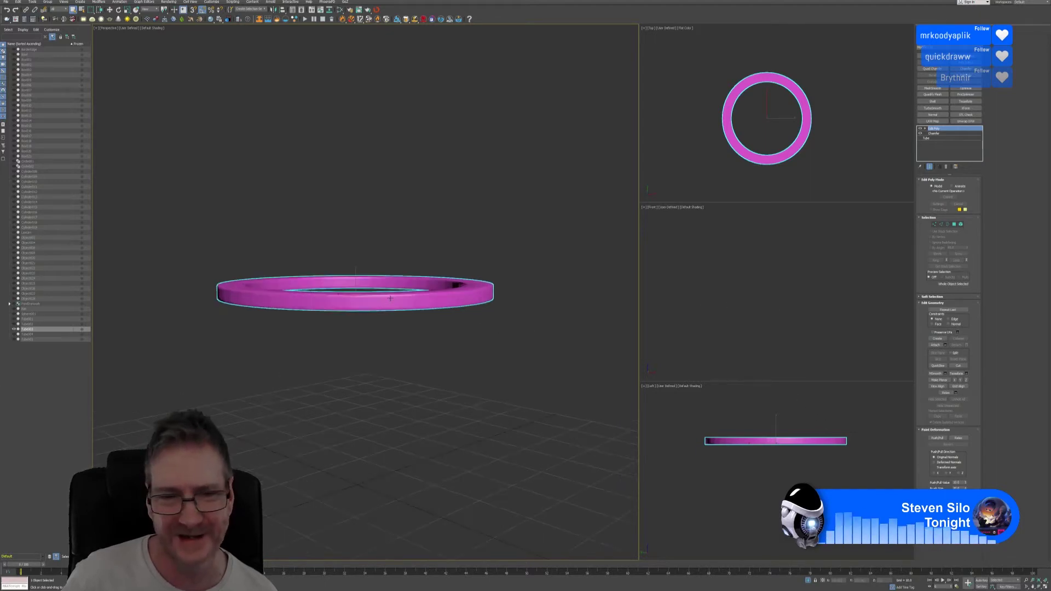
{"action": "left_click", "coordinate": [946, 167]}
{"action": "left_click", "coordinate": [946, 167]}
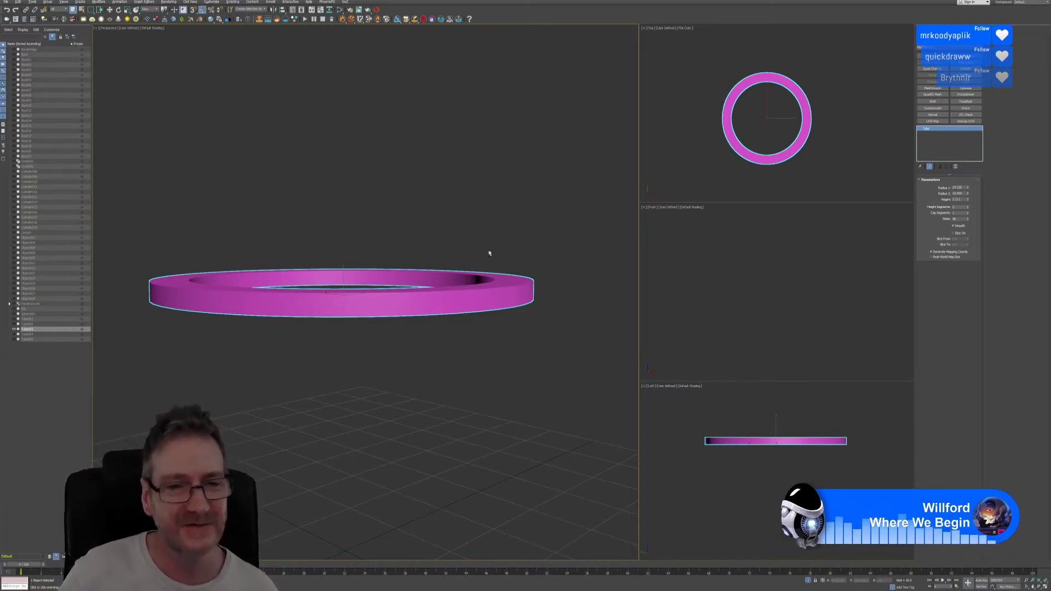
{"action": "middle_click_drag", "start_coordinate": [489, 252], "coordinate": [518, 231], "text": "alt"}
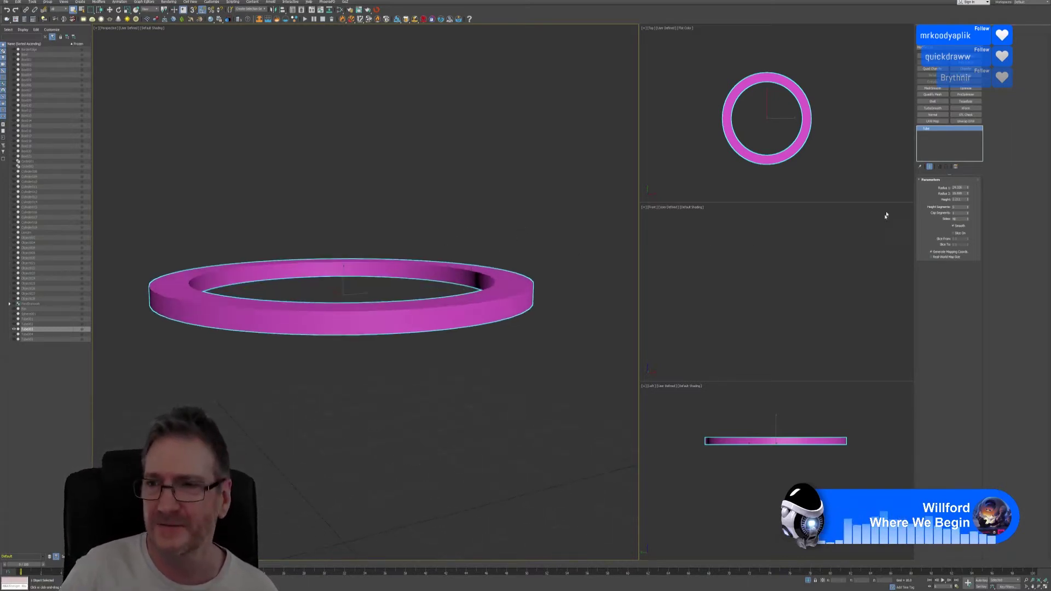
{"action": "left_click", "coordinate": [970, 99]}
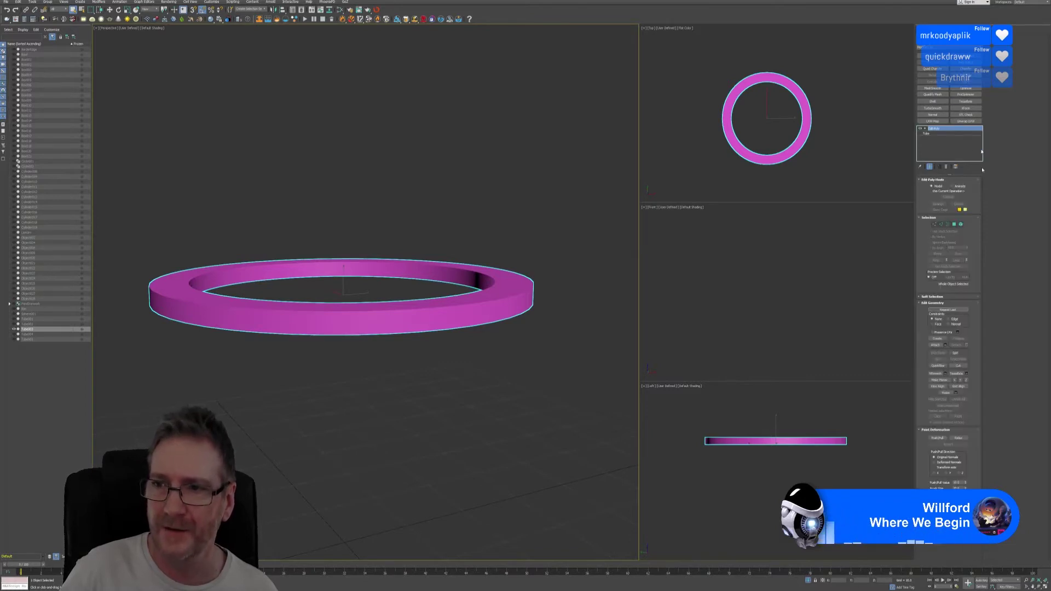
{"action": "left_click", "coordinate": [941, 224]}
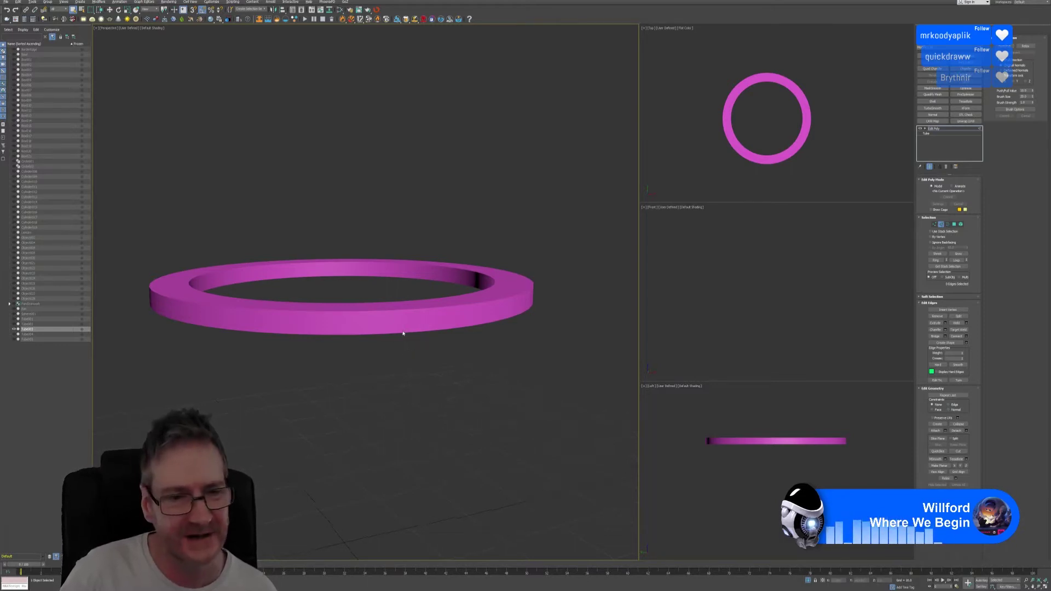
Select edge loops around the pink ring's front rim with Loop.
{"action": "middle_click_drag", "start_coordinate": [402, 331], "coordinate": [400, 335], "text": "alt"}
{"action": "scroll", "coordinate": [398, 331], "scroll_direction": "up", "scroll_amount": 2}
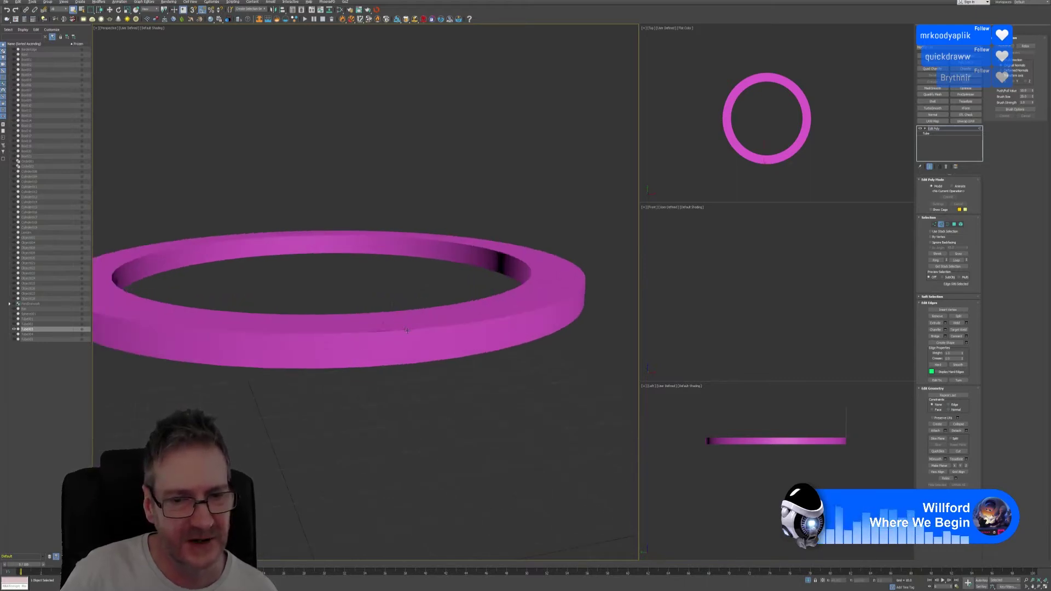
{"action": "left_click", "coordinate": [406, 330]}
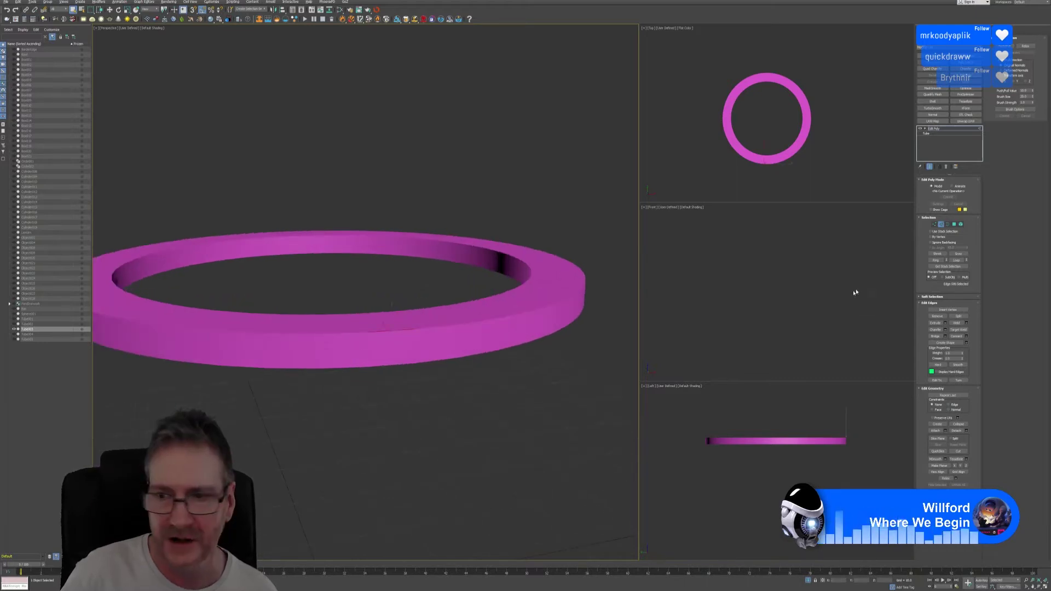
{"action": "left_click", "coordinate": [958, 260]}
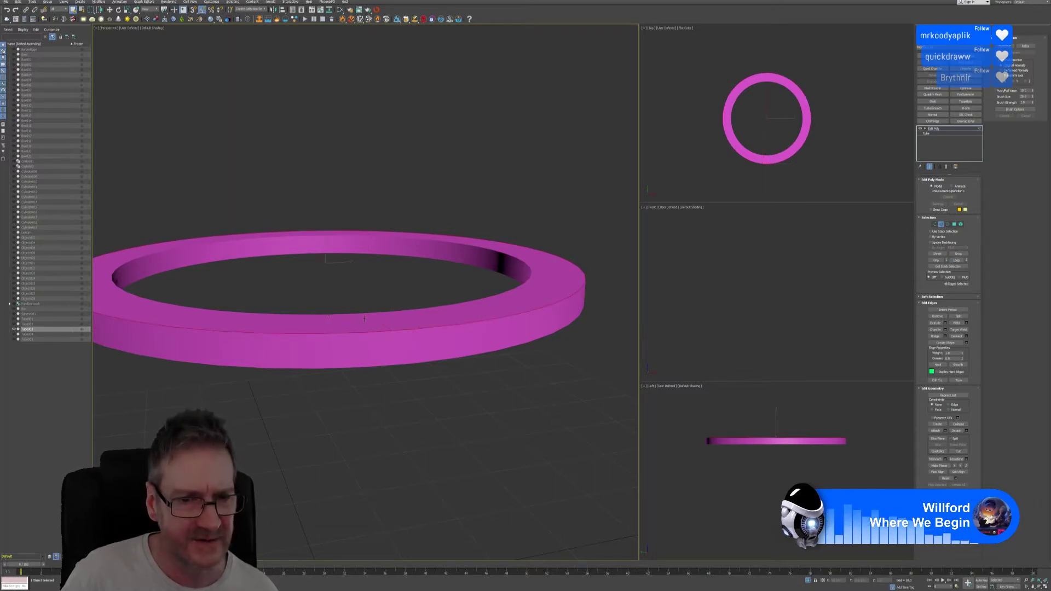
{"action": "left_click", "coordinate": [362, 403]}
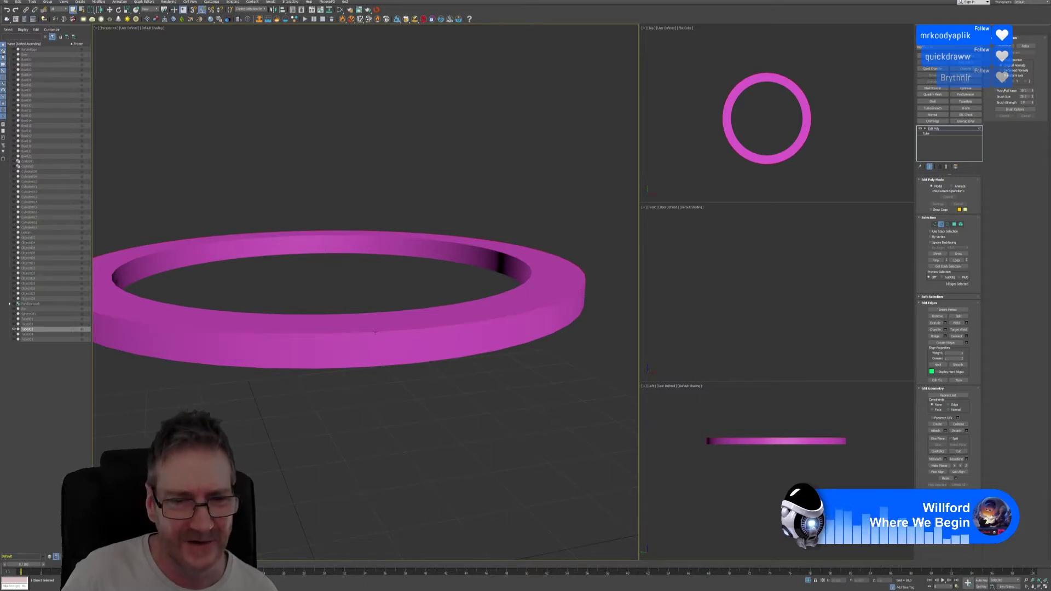
{"action": "left_click", "coordinate": [955, 261]}
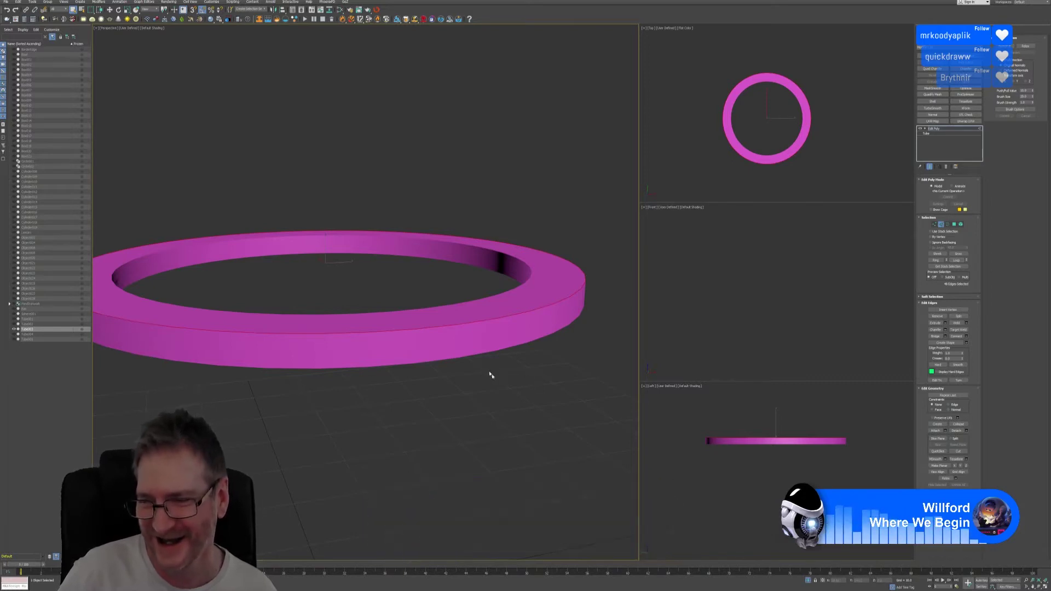
Add the top rim edge loop to the selection and apply a Chamfer modifier.
{"action": "scroll", "coordinate": [433, 302], "scroll_direction": "up", "scroll_amount": 4}
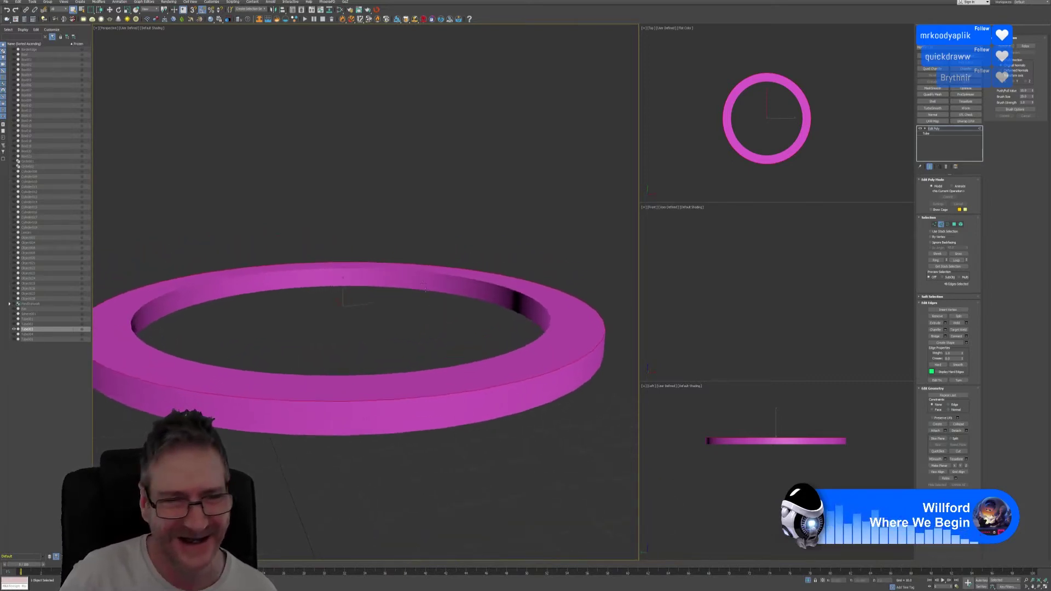
{"action": "scroll", "coordinate": [423, 286], "scroll_direction": "up", "scroll_amount": 3}
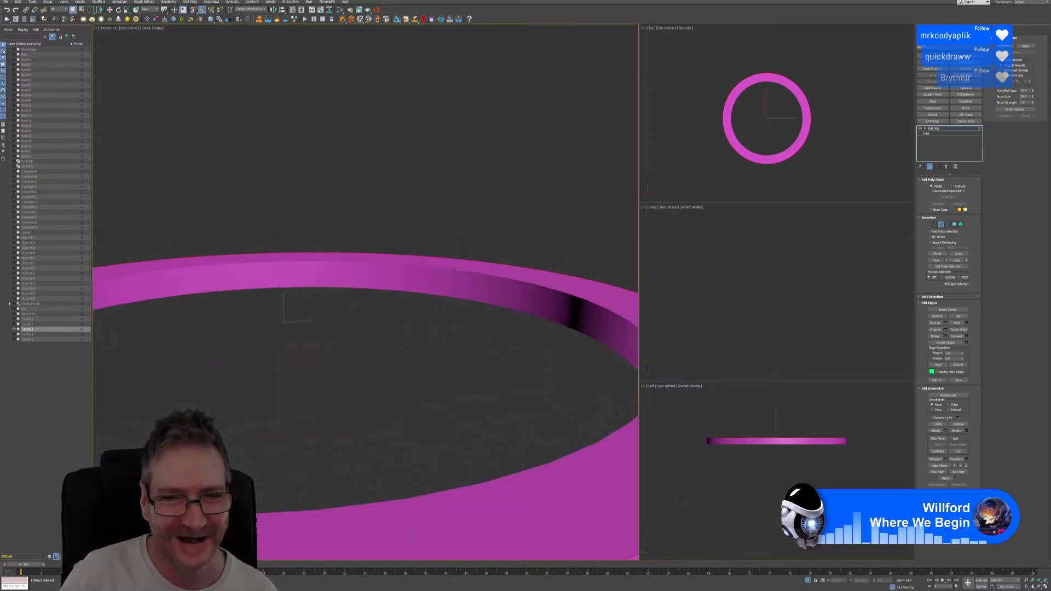
{"action": "left_click", "coordinate": [956, 260]}
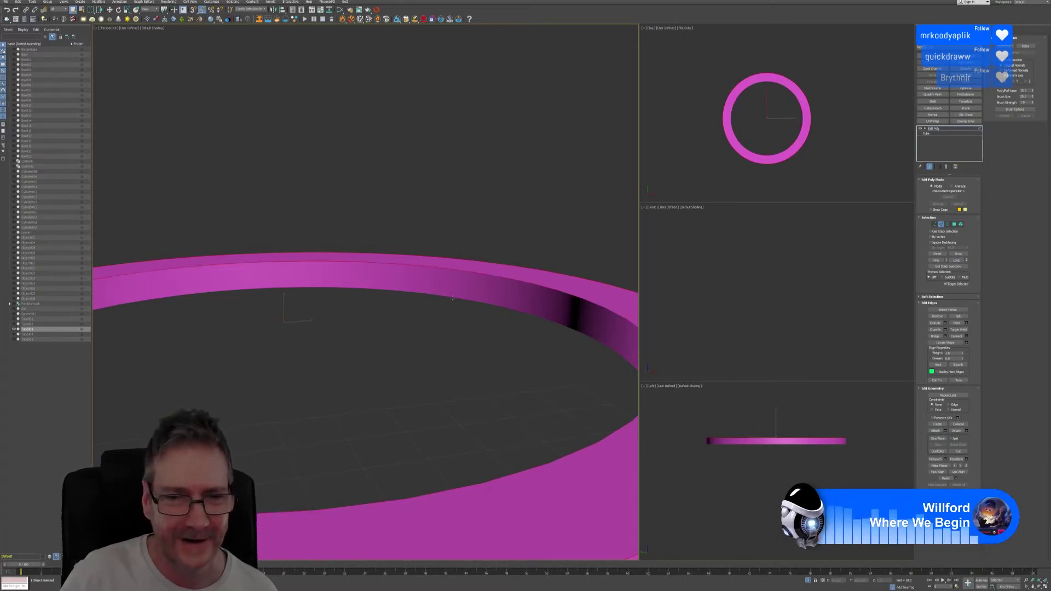
{"action": "left_click", "coordinate": [957, 260]}
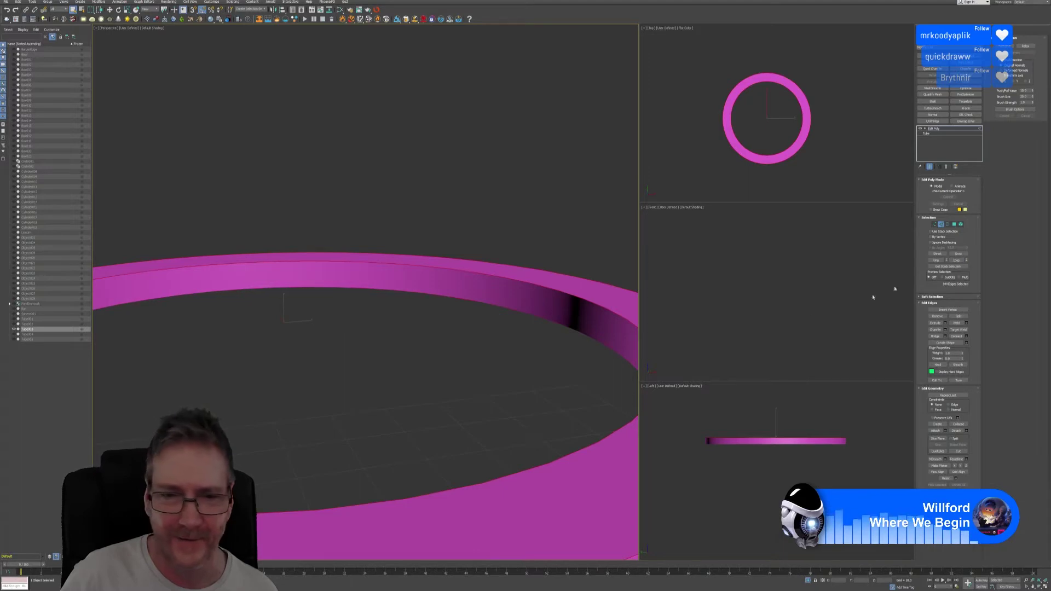
{"action": "scroll", "coordinate": [426, 402], "scroll_direction": "down", "scroll_amount": 3}
{"action": "middle_click_drag", "start_coordinate": [415, 400], "coordinate": [410, 380], "text": "alt"}
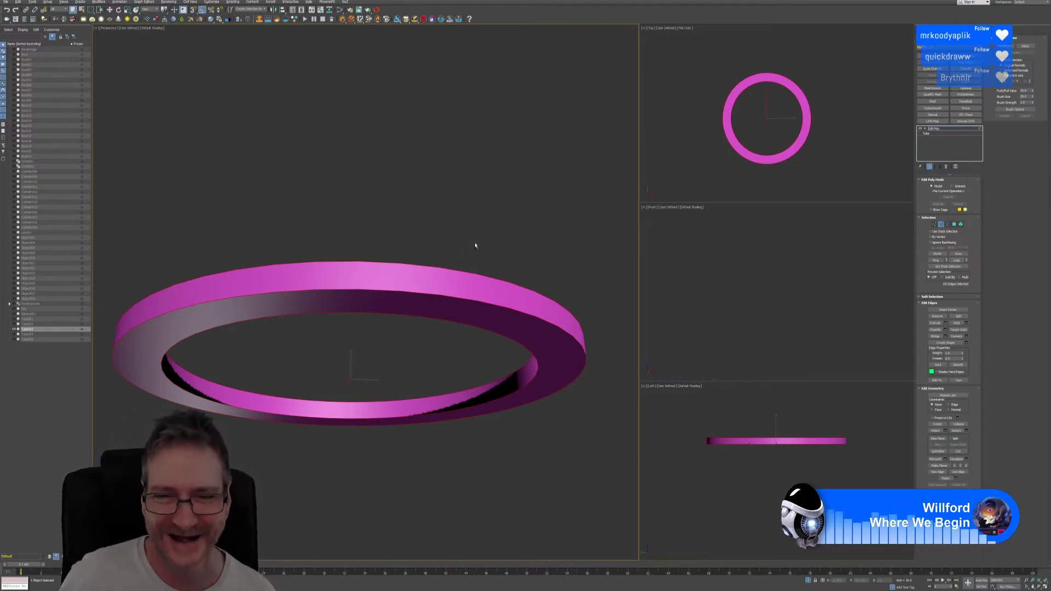
{"action": "middle_click_drag", "start_coordinate": [475, 246], "coordinate": [435, 266], "text": "alt"}
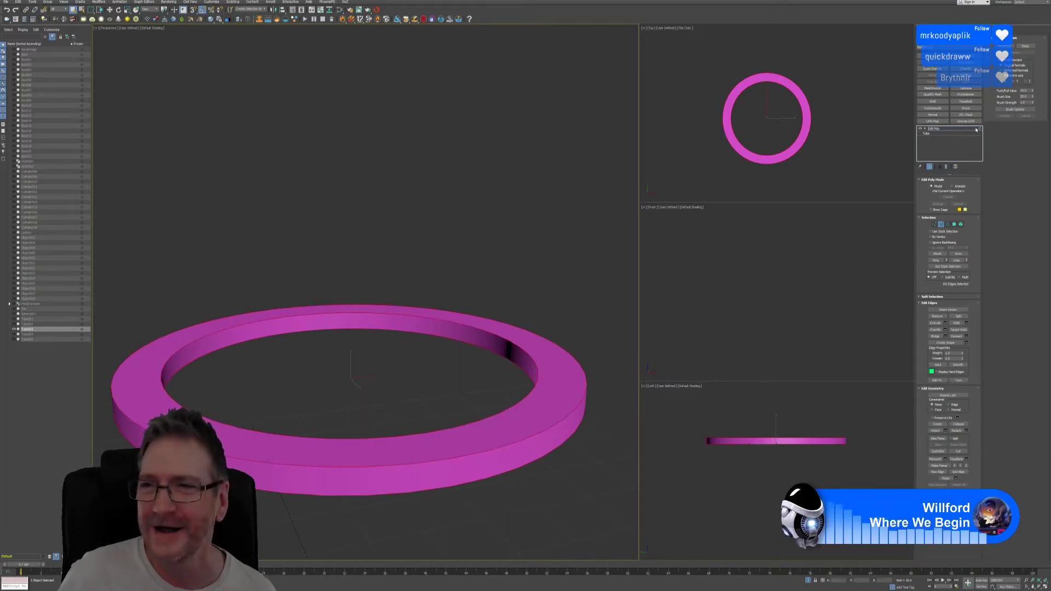
{"action": "left_click", "coordinate": [965, 68]}
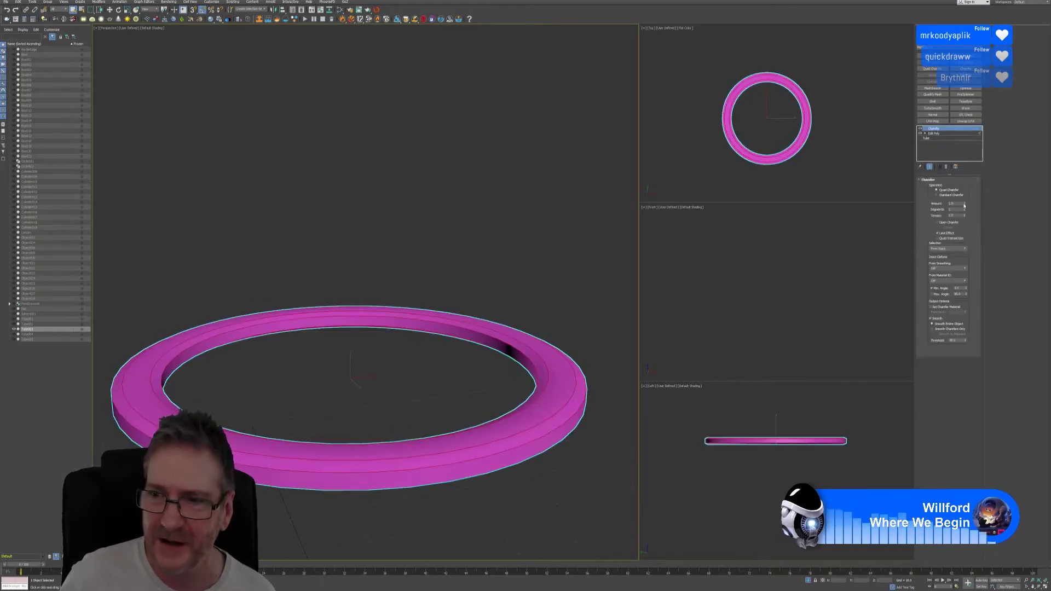
Widen the pink ring's chamfer Amount, lower its Tension, and exit isolation.
{"action": "left_click_drag", "start_coordinate": [966, 204], "coordinate": [970, 229]}
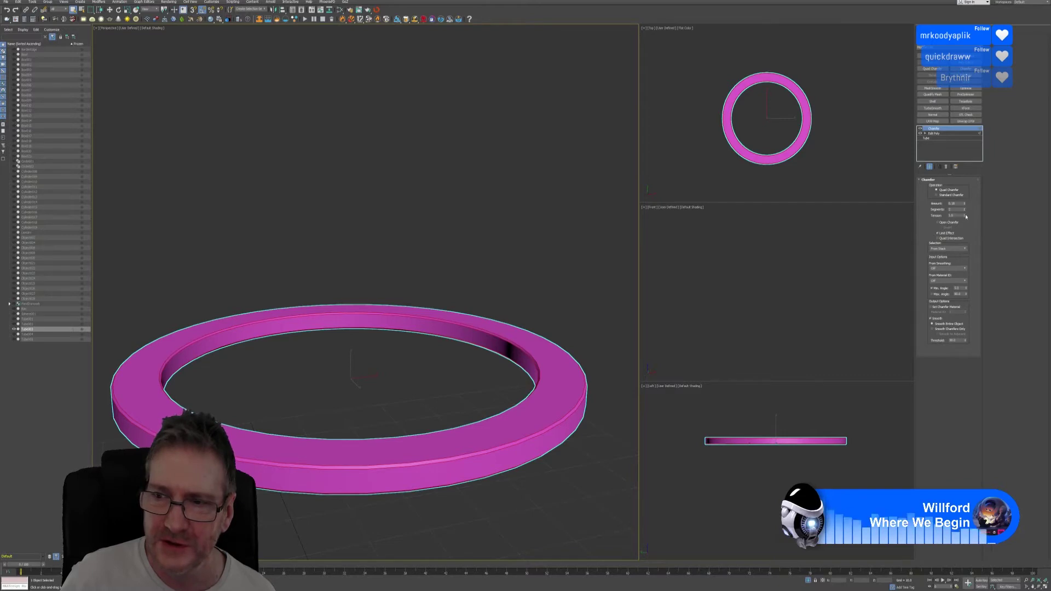
{"action": "left_click_drag", "start_coordinate": [965, 216], "coordinate": [963, 234]}
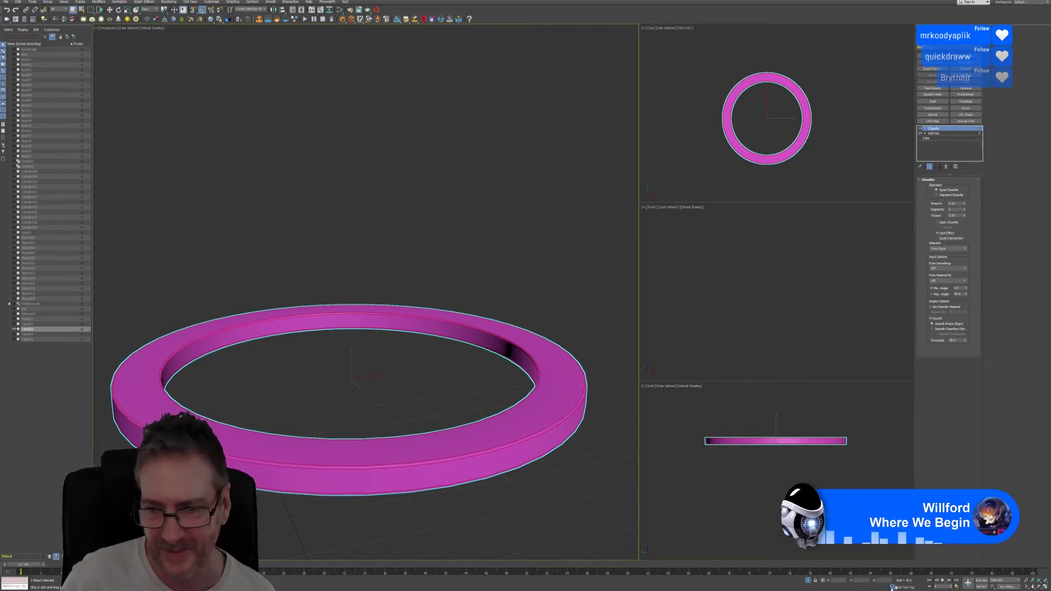
{"action": "left_click", "coordinate": [809, 582]}
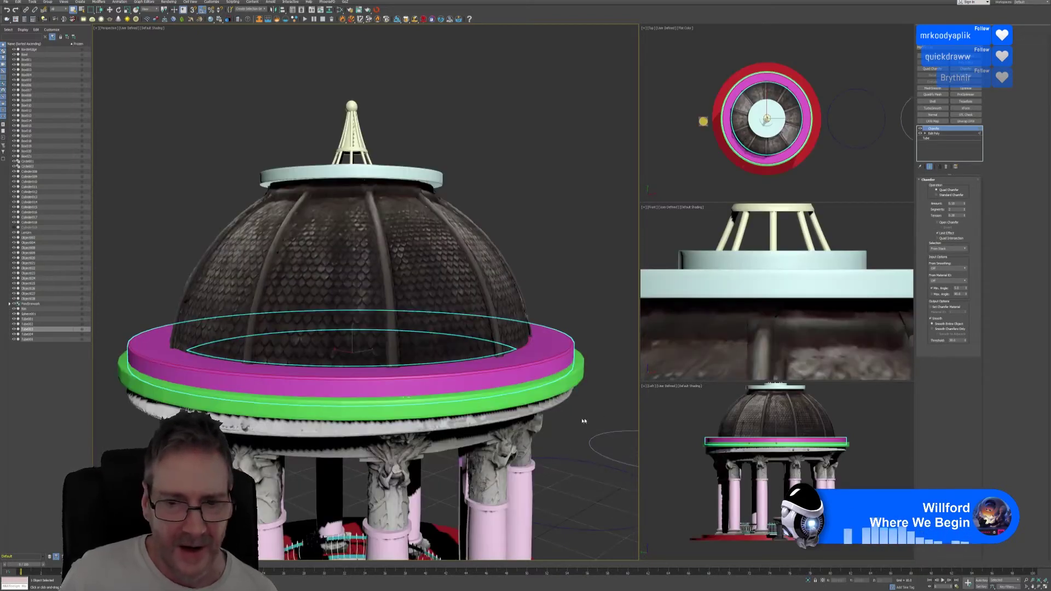
Select the green ring around the dome base and isolate it.
{"action": "scroll", "coordinate": [460, 369], "scroll_direction": "up", "scroll_amount": 6}
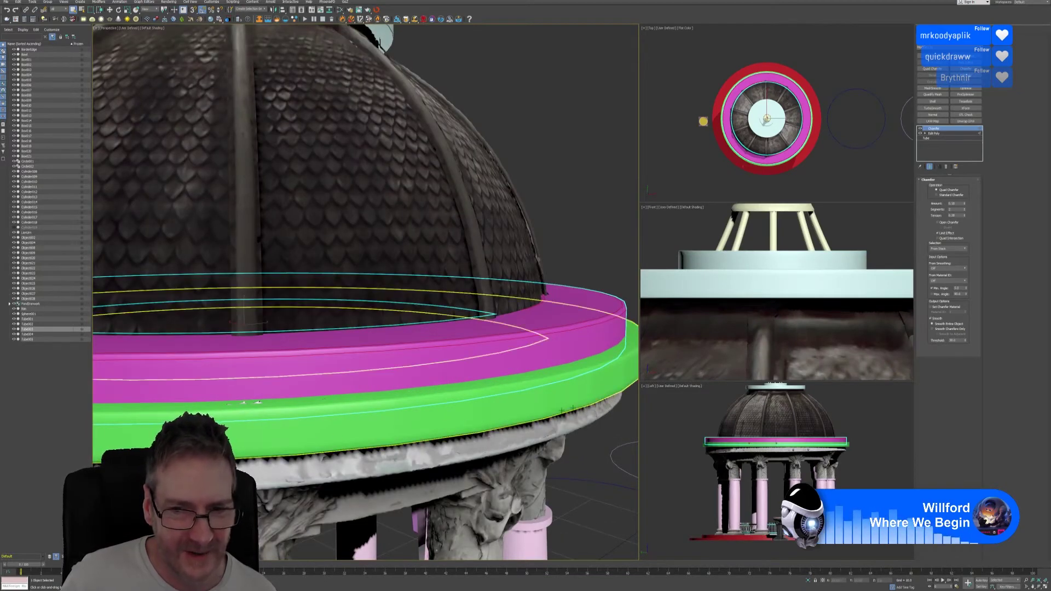
{"action": "scroll", "coordinate": [543, 400], "scroll_direction": "down", "scroll_amount": 5}
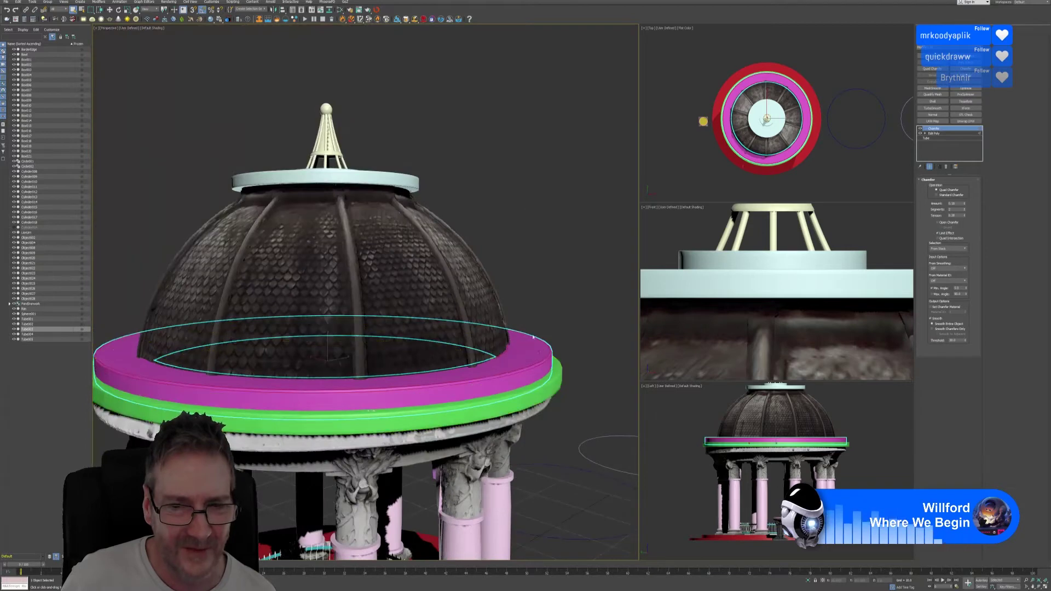
{"action": "left_click", "coordinate": [545, 290]}
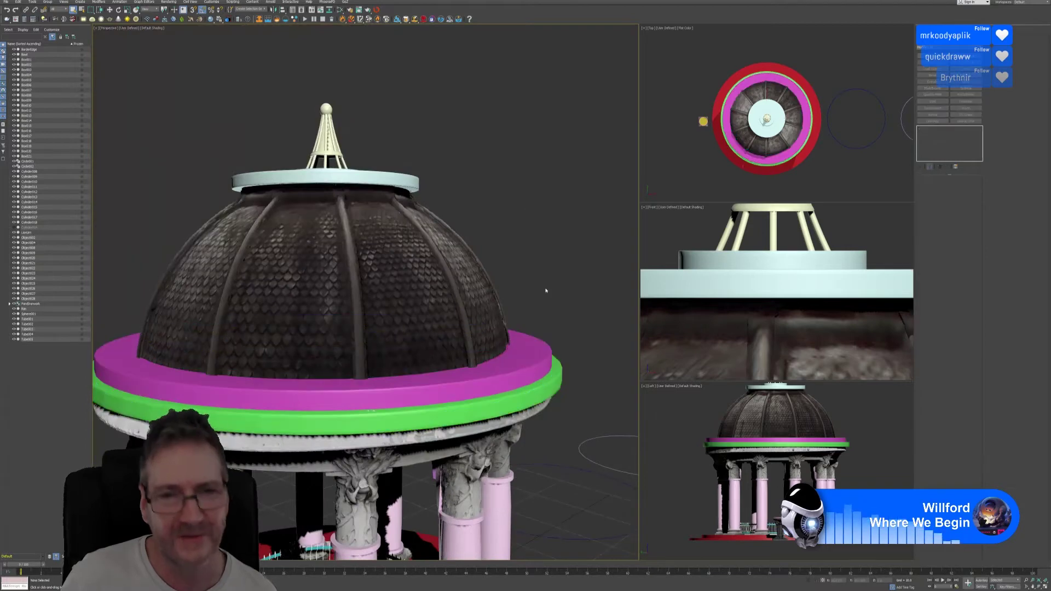
{"action": "left_click", "coordinate": [555, 382]}
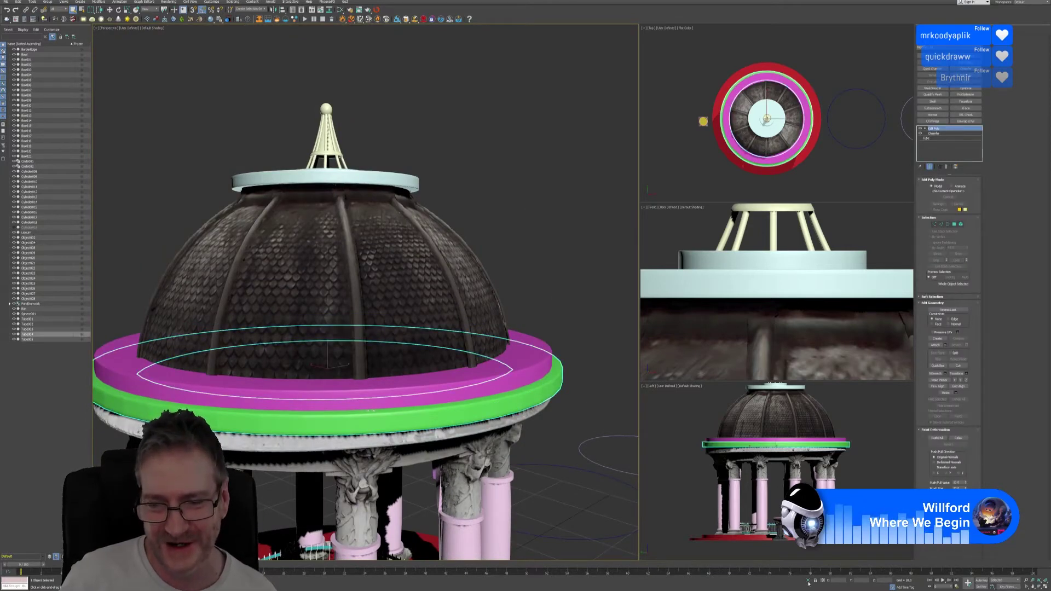
{"action": "left_click", "coordinate": [808, 581]}
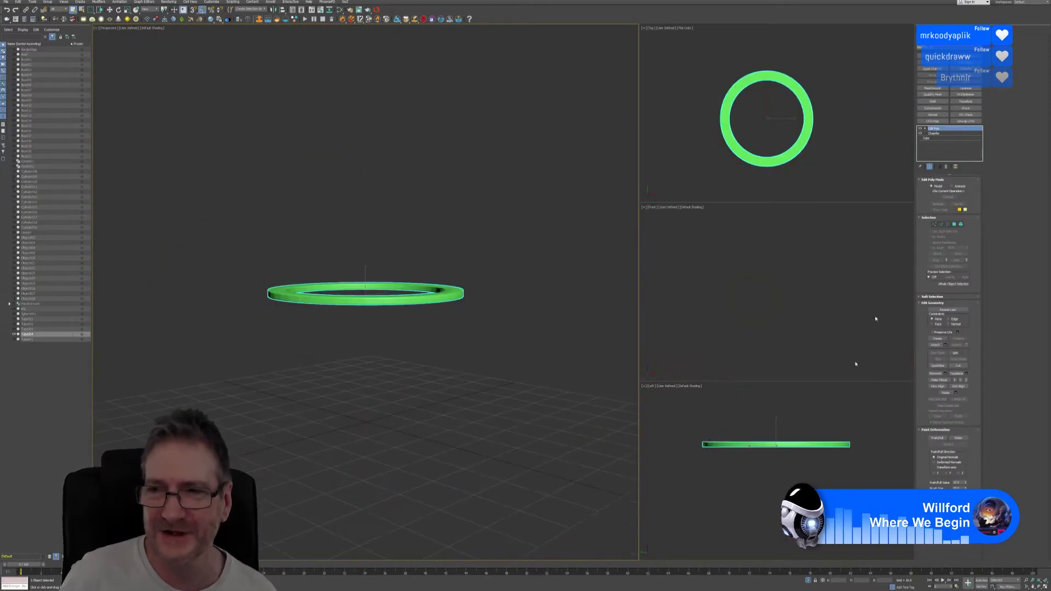
Strip the green ring's old modifiers and add a fresh Edit Poly in Edge mode.
{"action": "left_click", "coordinate": [947, 166]}
{"action": "left_click", "coordinate": [947, 165]}
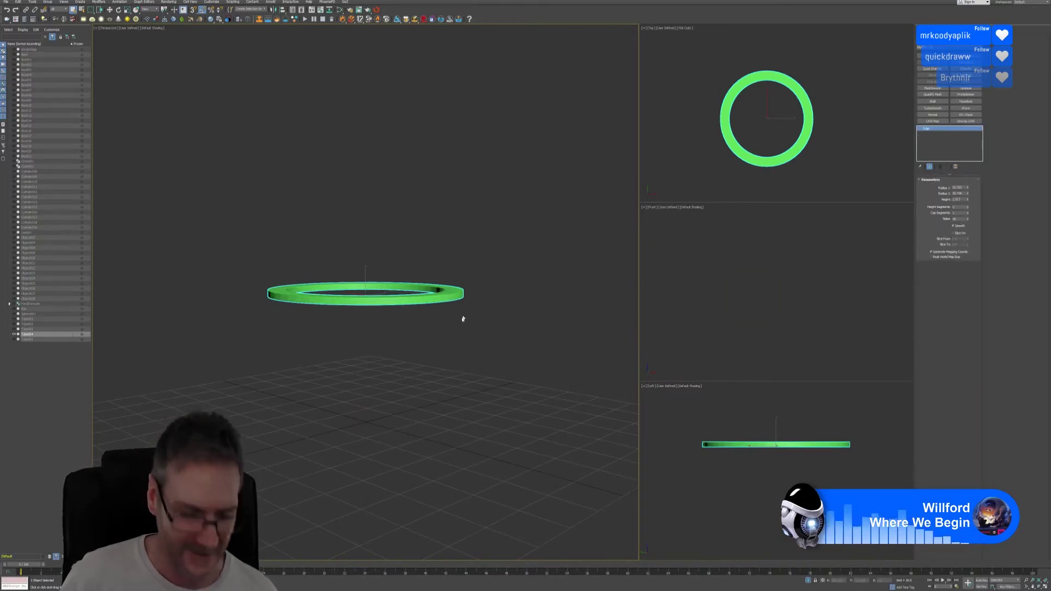
{"action": "middle_click_drag", "start_coordinate": [462, 317], "coordinate": [462, 325], "text": "alt"}
{"action": "scroll", "coordinate": [406, 316], "scroll_direction": "up", "scroll_amount": 2}
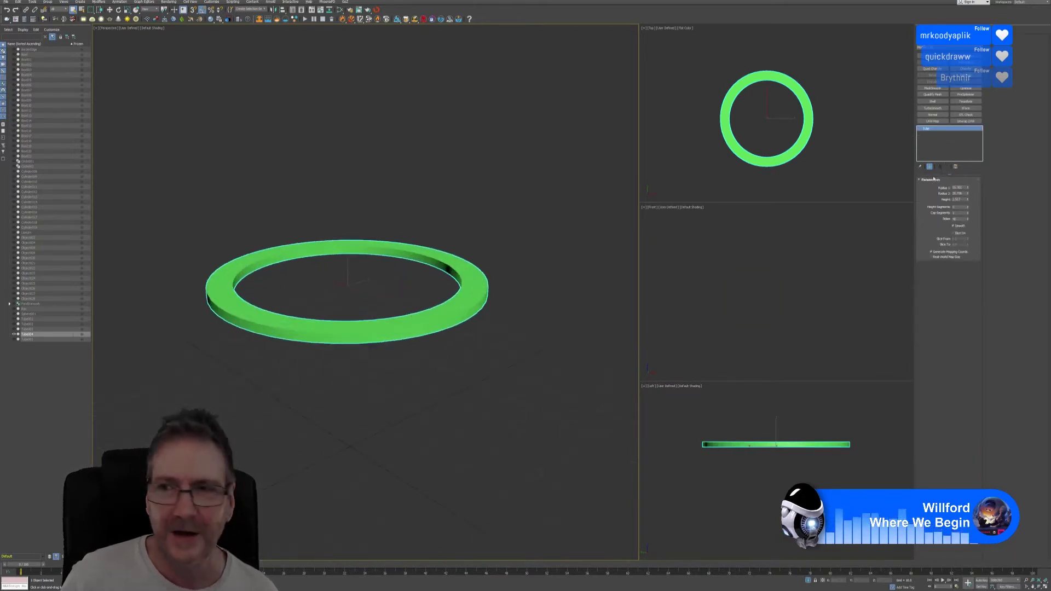
{"action": "left_click", "coordinate": [966, 75]}
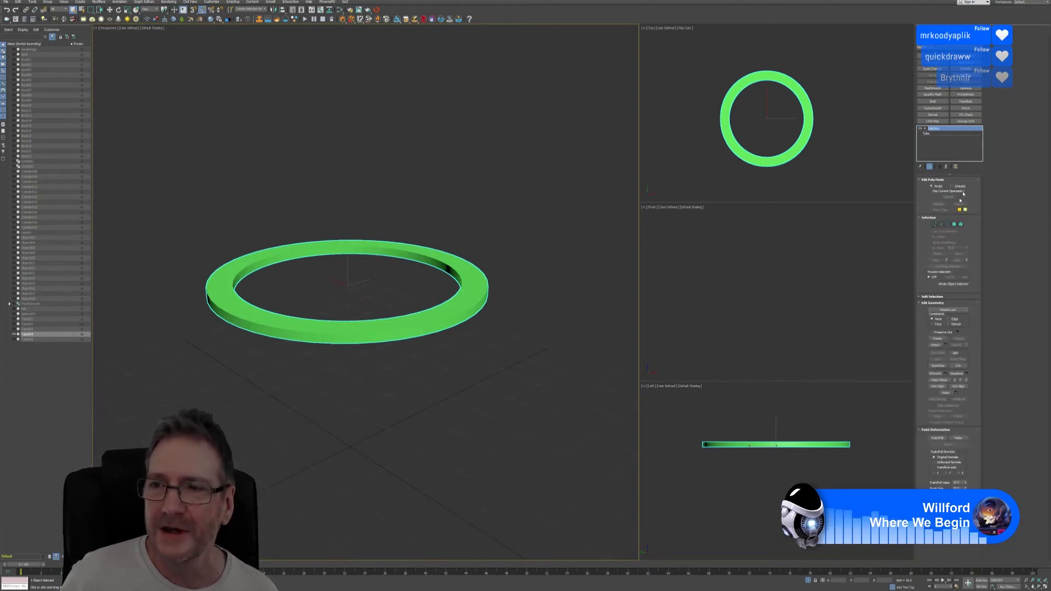
{"action": "left_click", "coordinate": [944, 224]}
Select the green ring's rim edge loops, including the lower outer loop, using Loop.
{"action": "scroll", "coordinate": [290, 329], "scroll_direction": "up", "scroll_amount": 2}
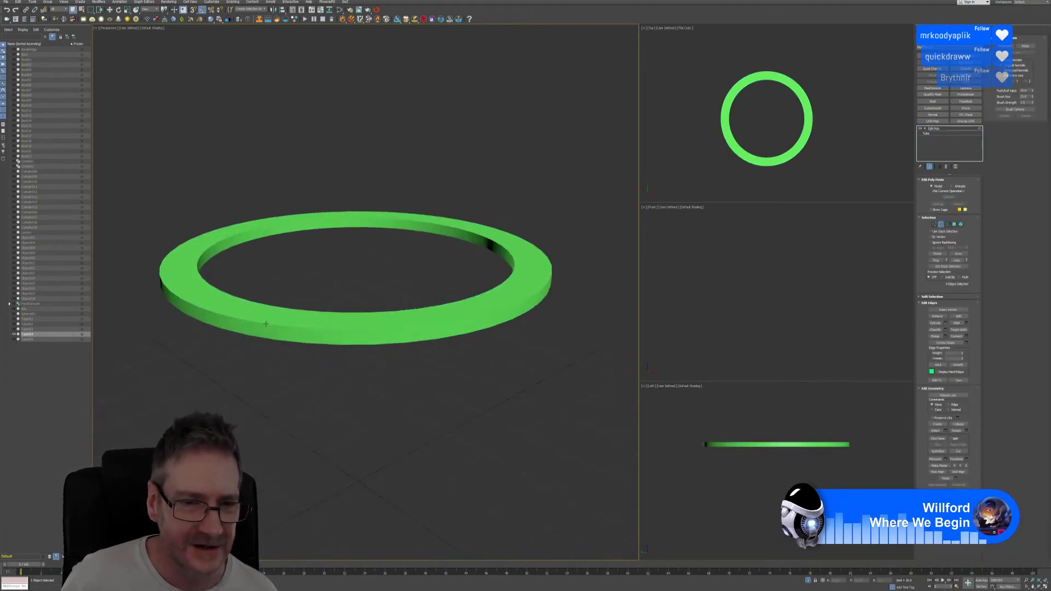
{"action": "left_click", "coordinate": [266, 324]}
{"action": "left_click", "coordinate": [956, 260]}
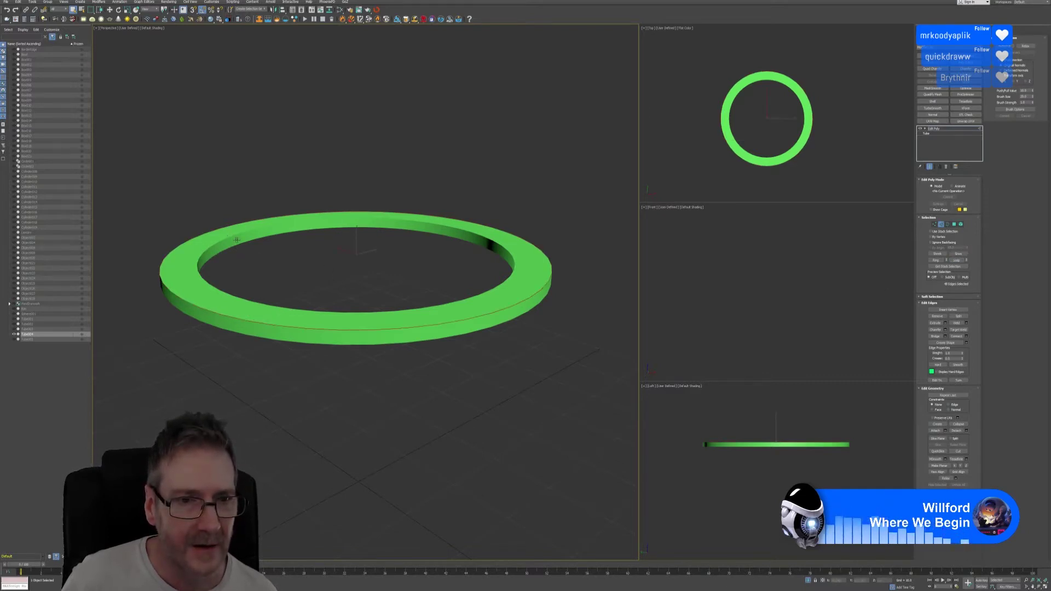
{"action": "left_click", "coordinate": [936, 260]}
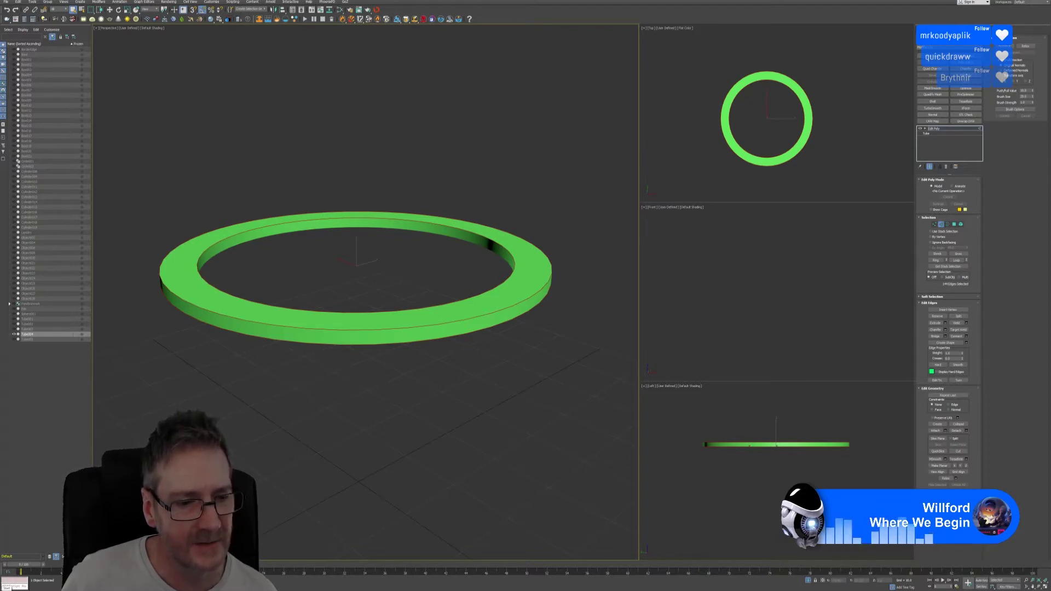
{"action": "key", "text": "super"}
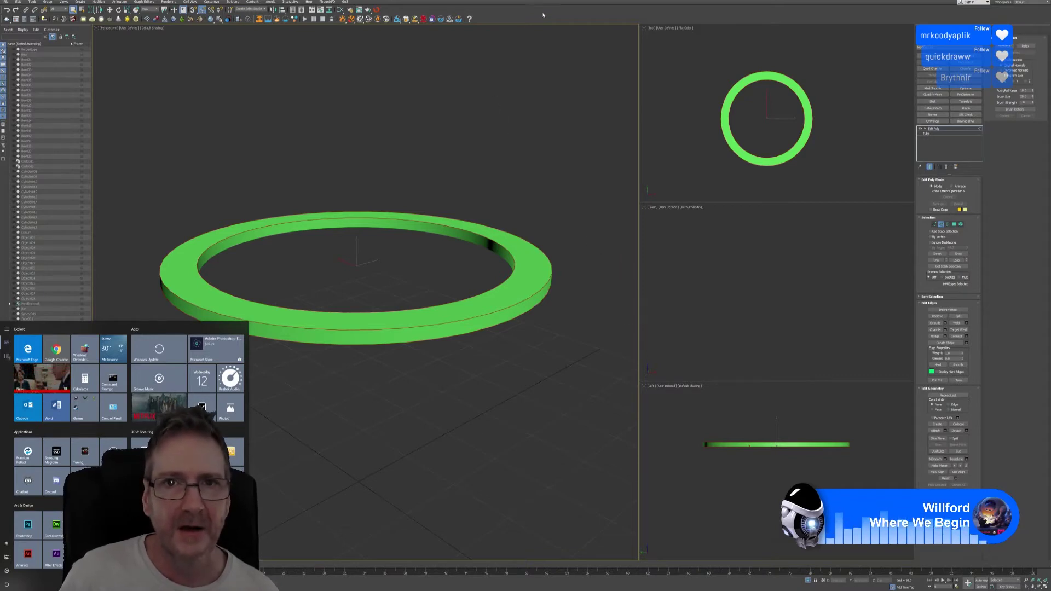
{"action": "left_click", "coordinate": [424, 199]}
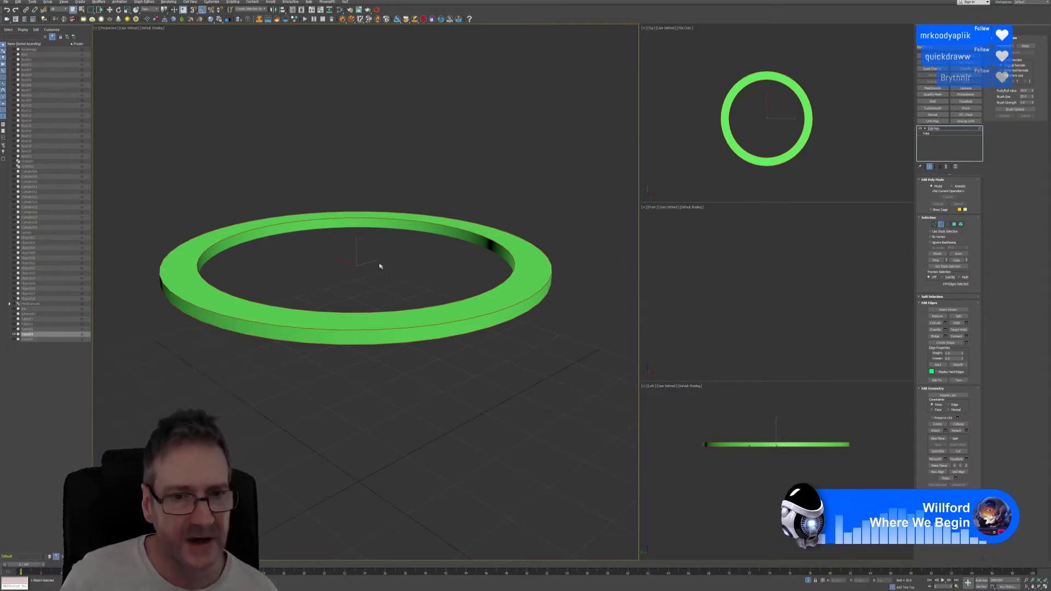
{"action": "middle_click_drag", "start_coordinate": [380, 266], "coordinate": [365, 249], "text": "alt"}
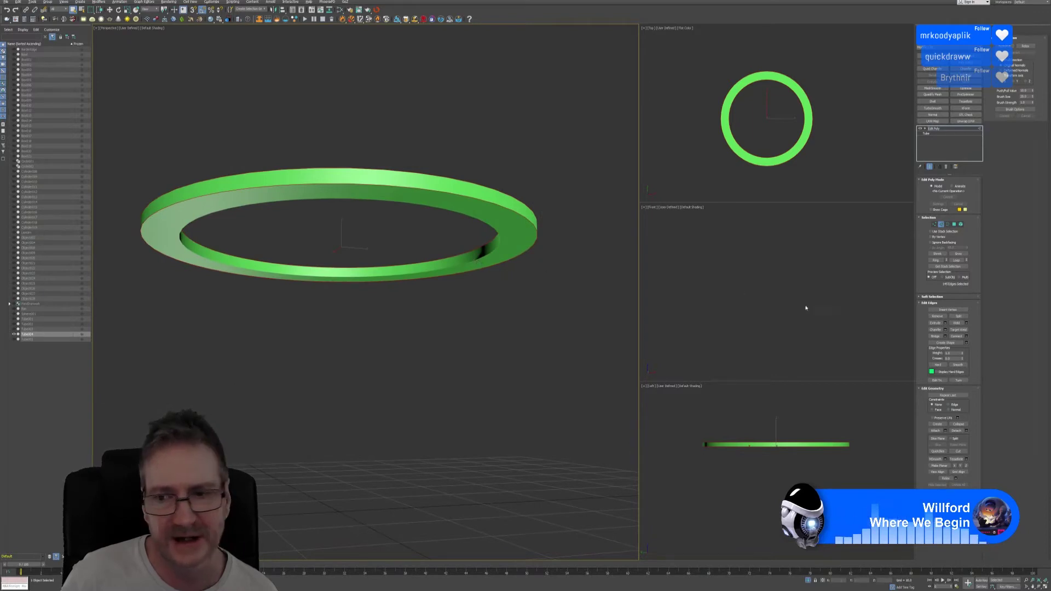
{"action": "left_click", "coordinate": [956, 262]}
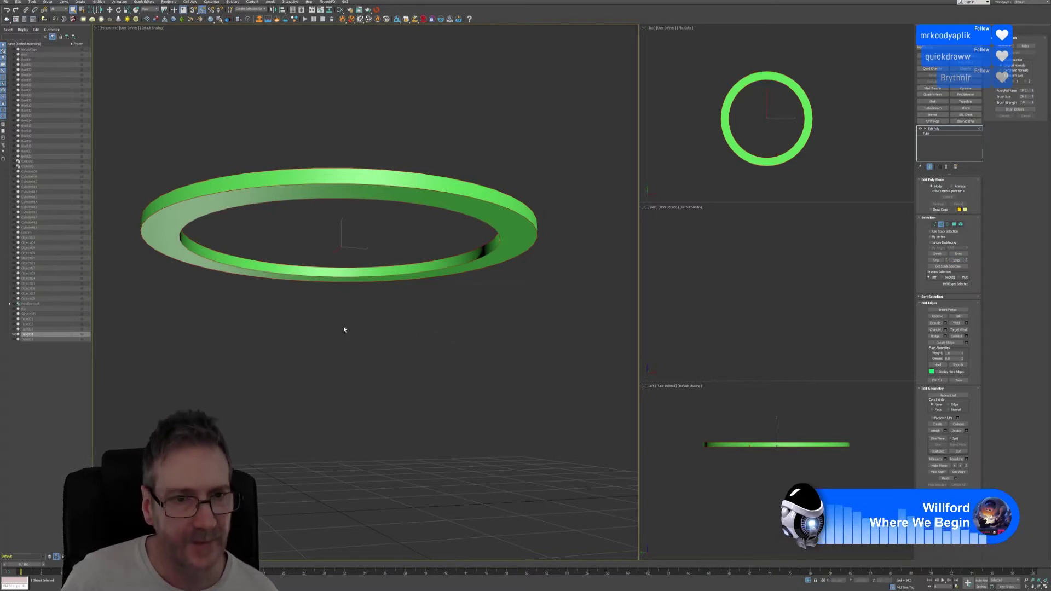
{"action": "middle_click_drag", "start_coordinate": [344, 330], "coordinate": [382, 348]}
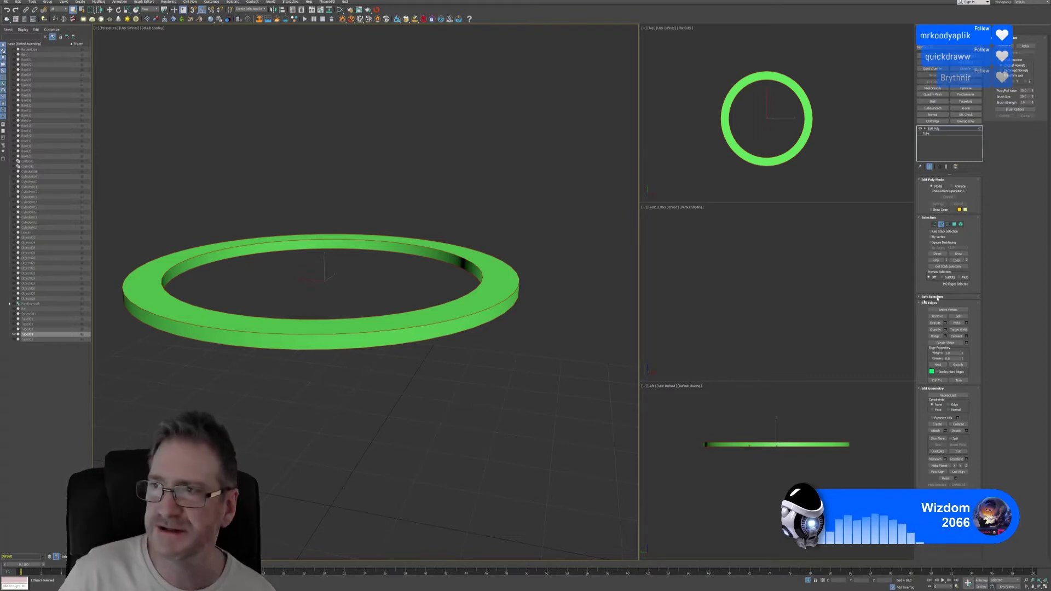
Switch from 3ds Max to the web browser showing the portfolio links page.
{"action": "key", "text": "alt+Tab"}
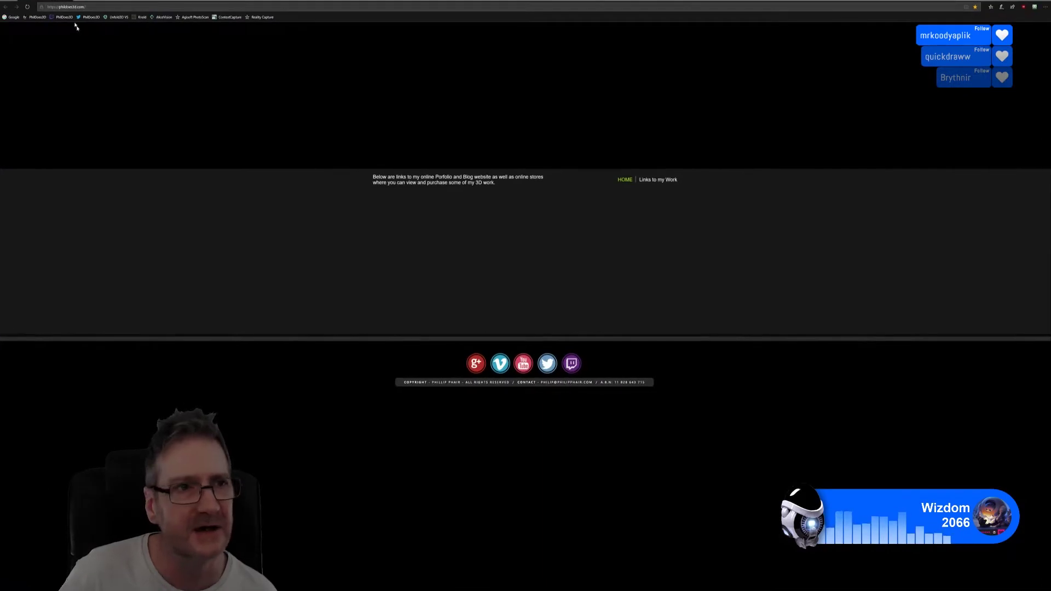
View the shared crates render from its pasted Discord image link, then start a new tab.
{"action": "left_click", "coordinate": [67, 6]}
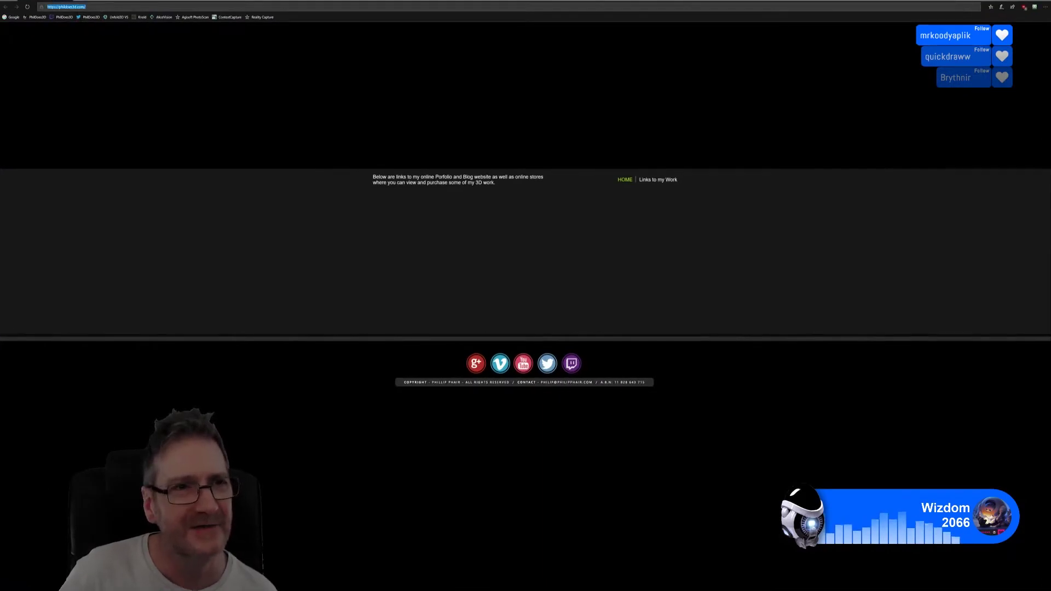
{"action": "key", "text": "ctrl+v"}
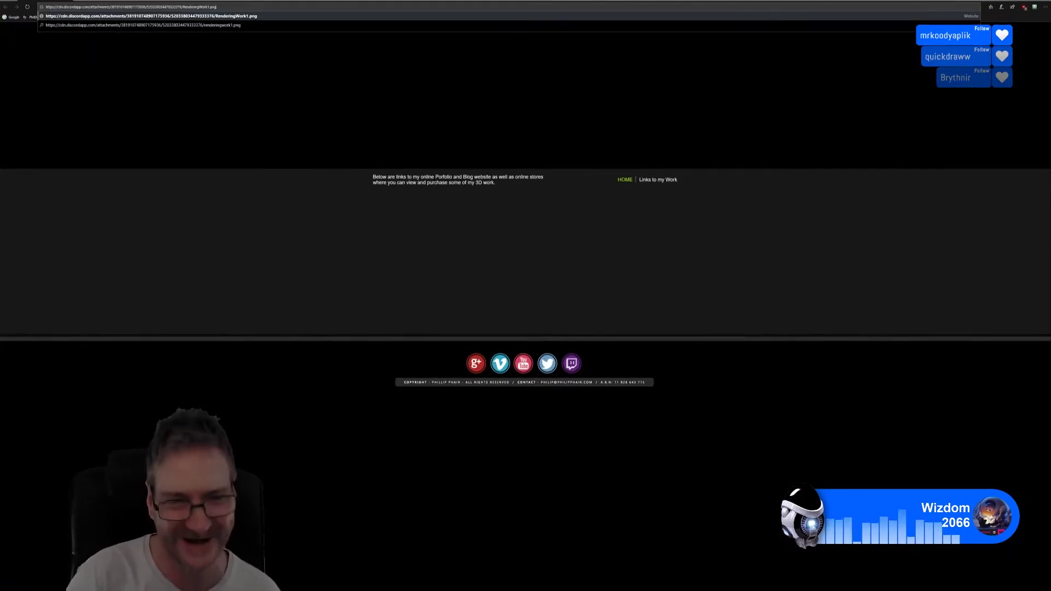
{"action": "key", "text": "Return"}
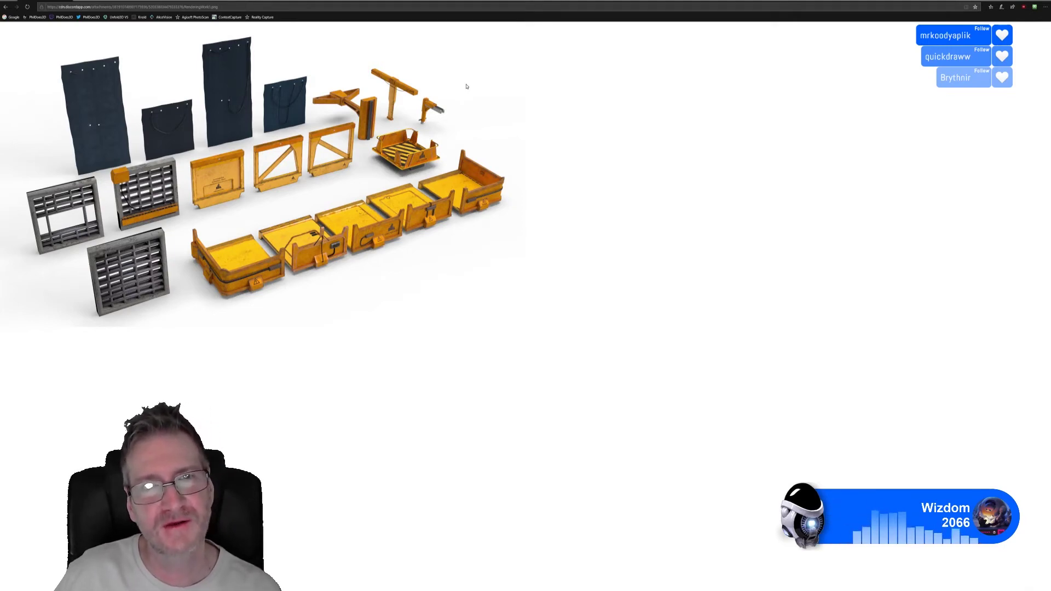
{"action": "left_click", "coordinate": [80, 1]}
Search Google for 'eon vue' and open the e-on software homepage.
{"action": "left_click", "coordinate": [12, 17]}
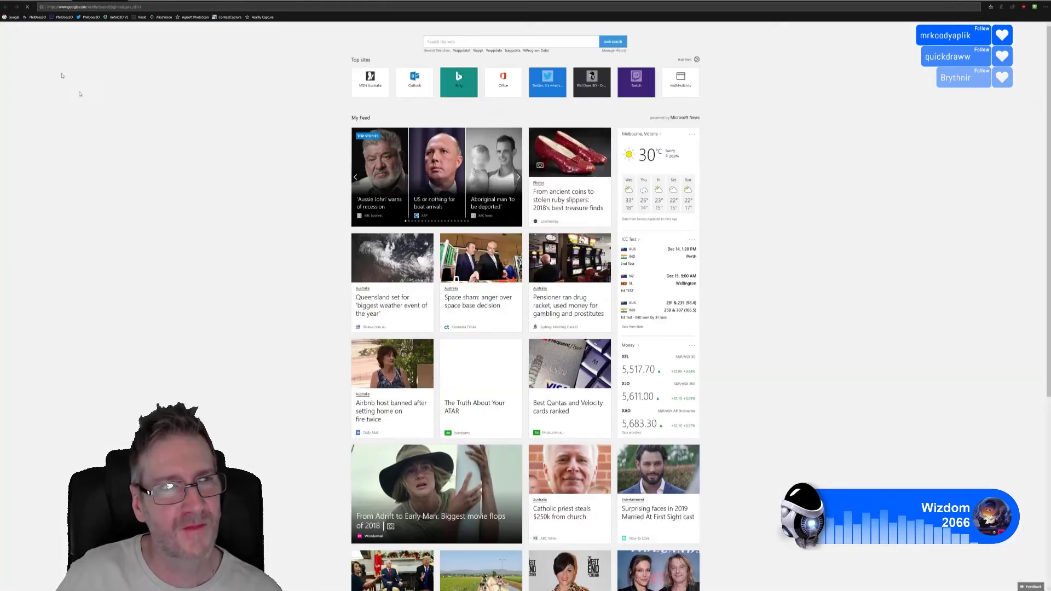
{"action": "type", "text": "eon vue"}
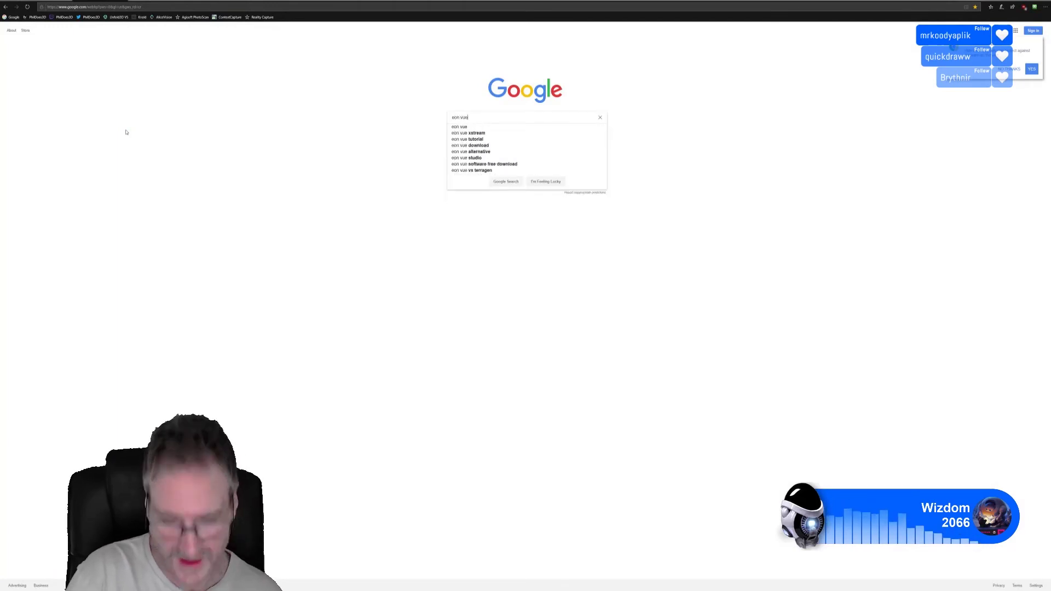
{"action": "key", "text": "Return"}
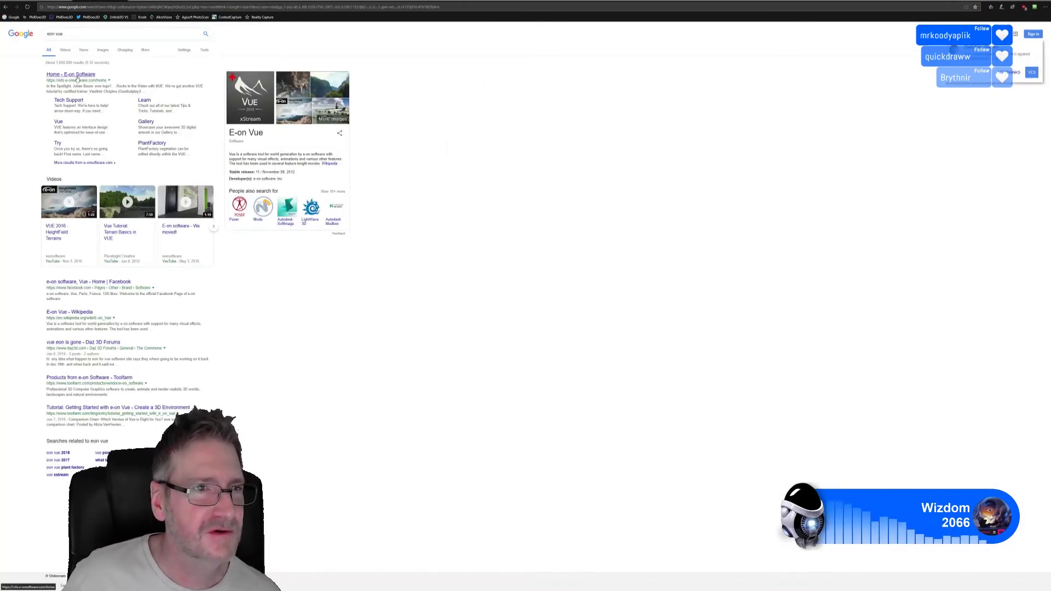
{"action": "left_click", "coordinate": [111, 82]}
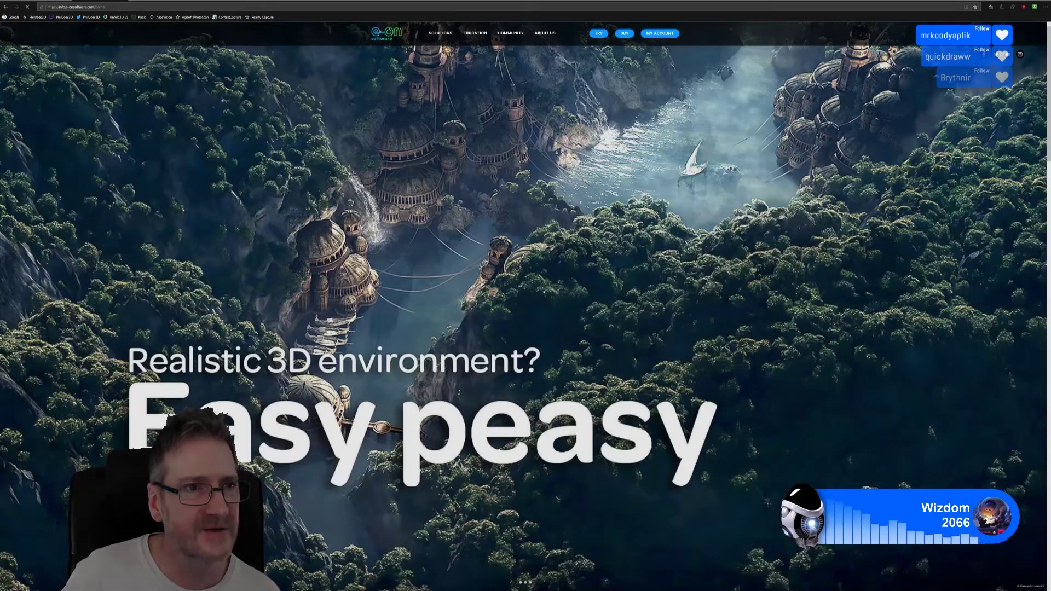
Browse down and back up the e-on software homepage to reach the Community menu.
{"action": "left_click", "coordinate": [118, 6]}
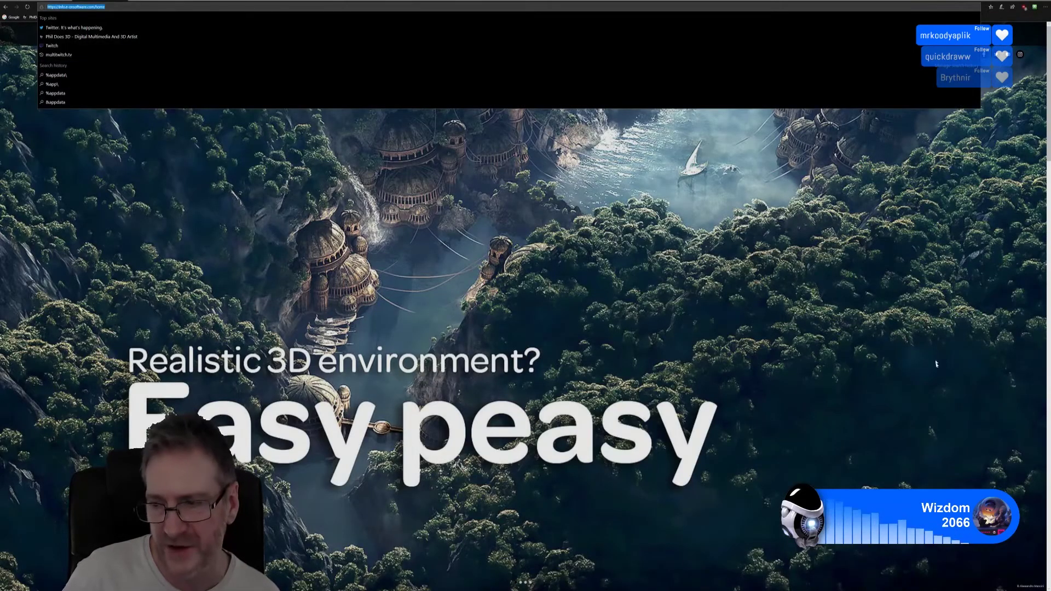
{"action": "key", "text": "Escape"}
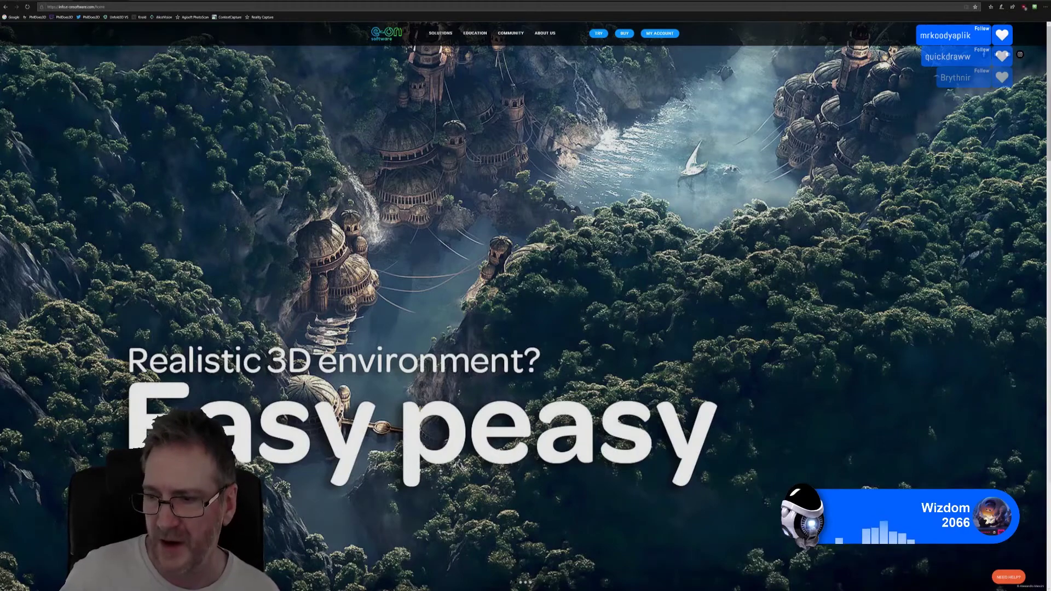
{"action": "scroll", "coordinate": [608, 284], "scroll_direction": "down", "scroll_amount": 5}
{"action": "scroll", "coordinate": [609, 285], "scroll_direction": "down", "scroll_amount": 15}
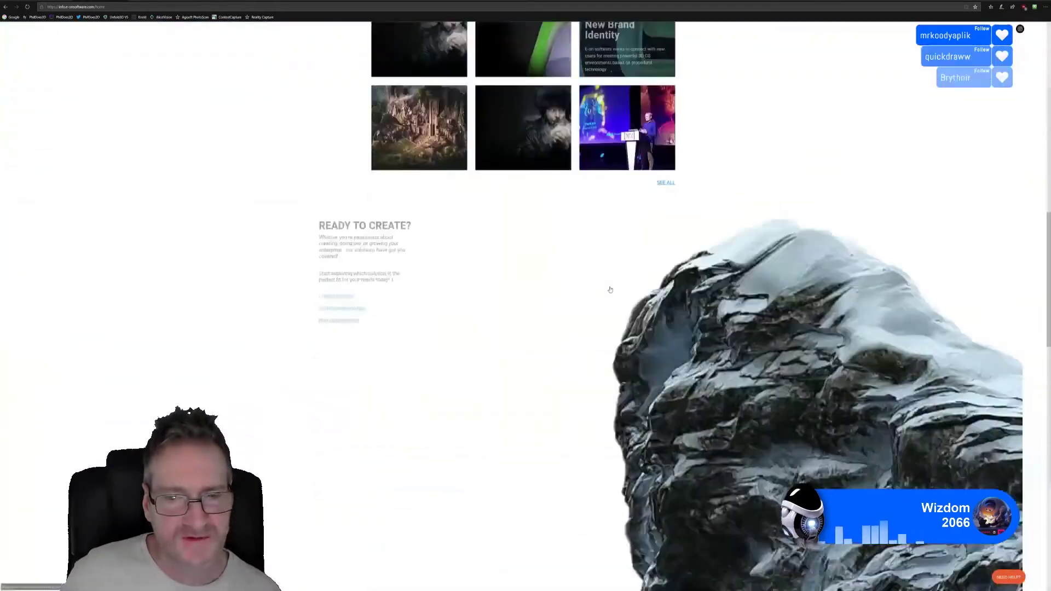
{"action": "scroll", "coordinate": [656, 301], "scroll_direction": "down", "scroll_amount": 15}
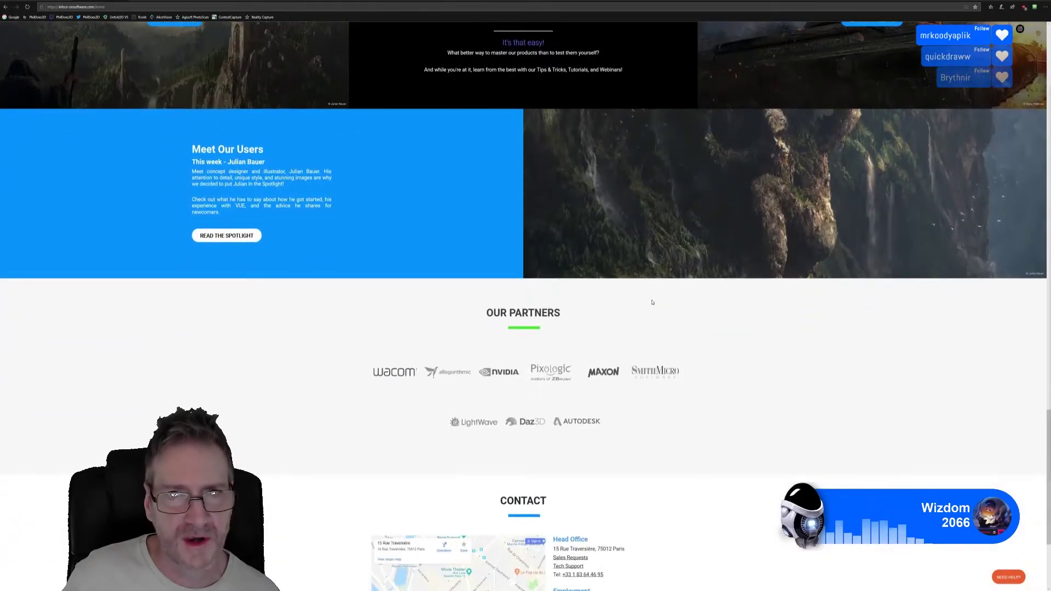
{"action": "scroll", "coordinate": [651, 307], "scroll_direction": "down", "scroll_amount": 3}
{"action": "scroll", "coordinate": [630, 279], "scroll_direction": "up", "scroll_amount": 15}
{"action": "scroll", "coordinate": [617, 264], "scroll_direction": "up", "scroll_amount": 8}
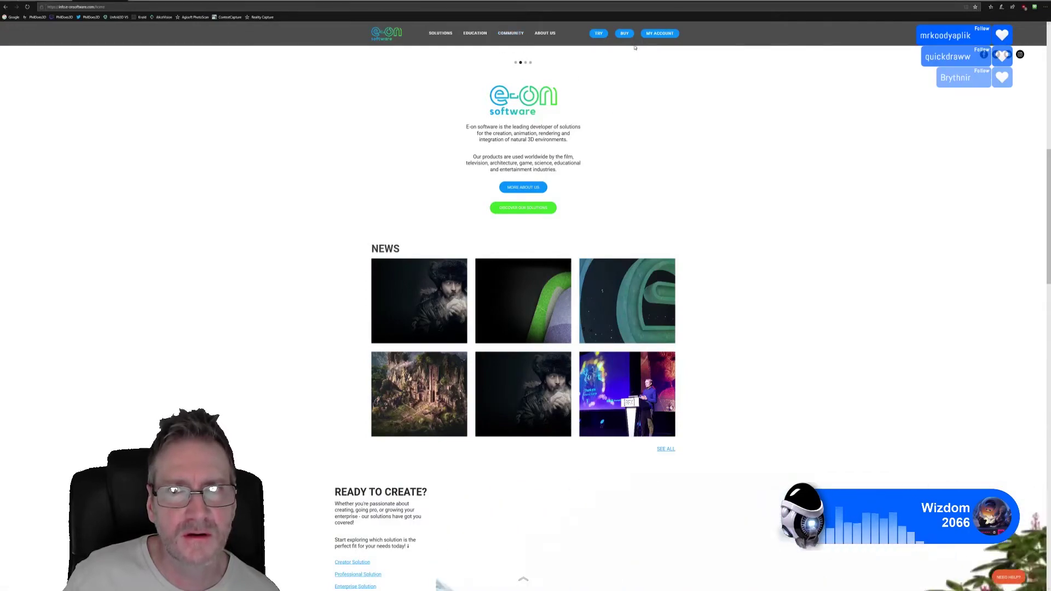
{"action": "scroll", "coordinate": [607, 219], "scroll_direction": "down", "scroll_amount": 15}
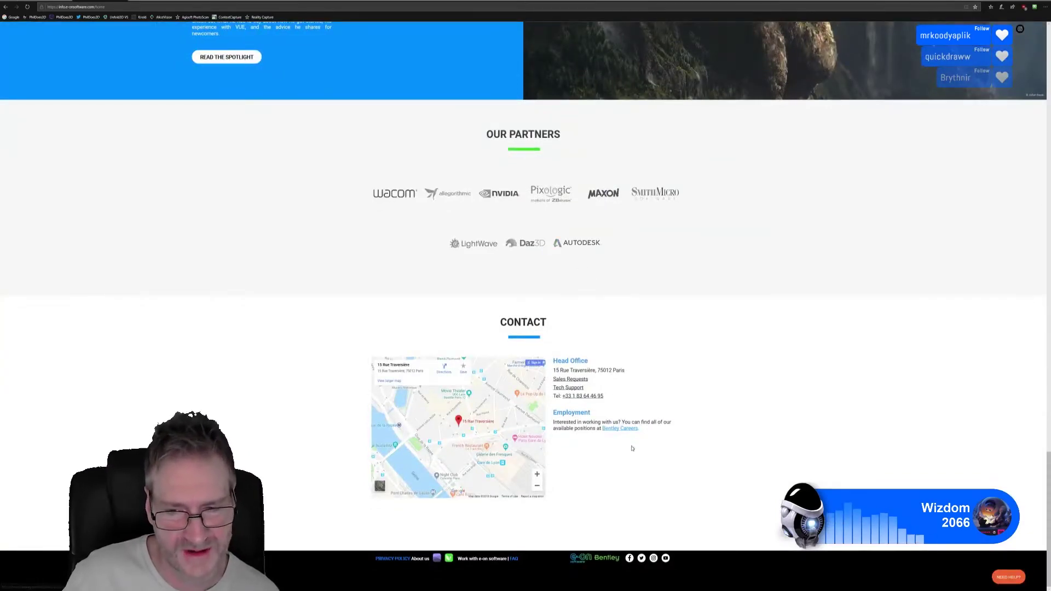
{"action": "scroll", "coordinate": [638, 486], "scroll_direction": "up", "scroll_amount": 8}
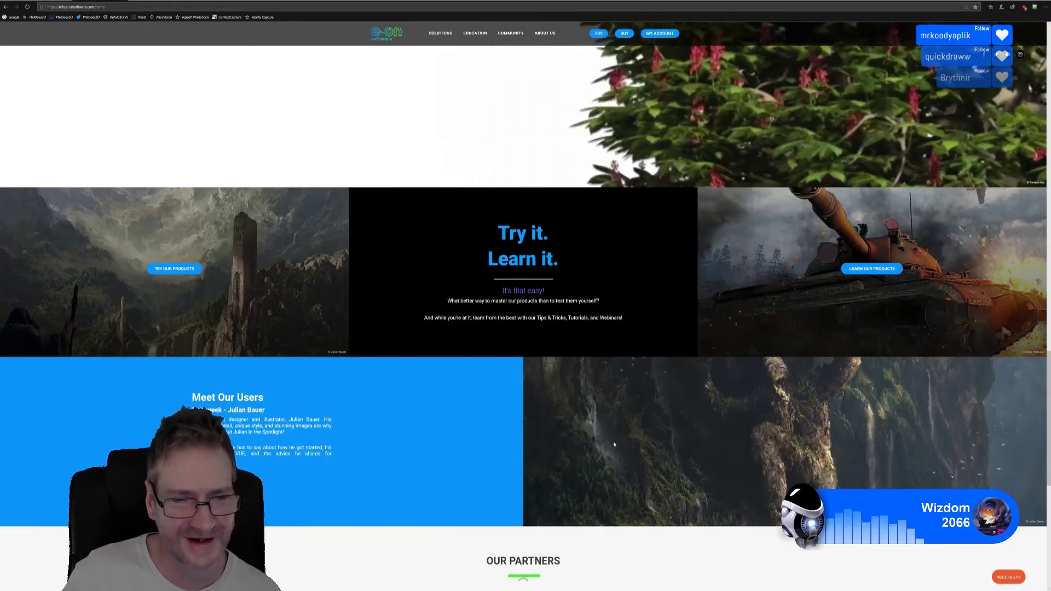
{"action": "scroll", "coordinate": [614, 436], "scroll_direction": "up", "scroll_amount": 6}
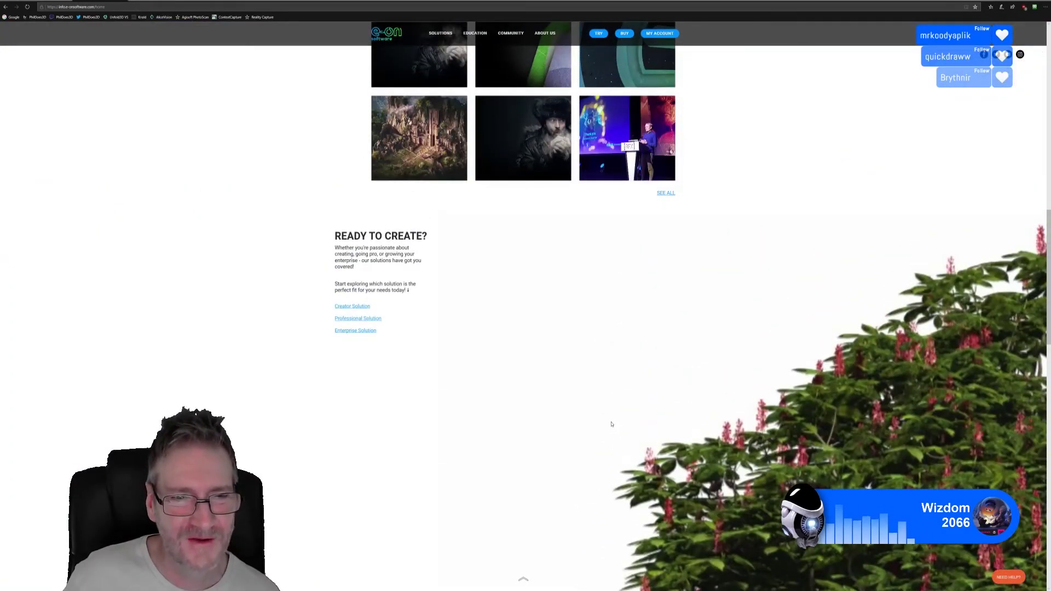
{"action": "scroll", "coordinate": [646, 329], "scroll_direction": "up", "scroll_amount": 10}
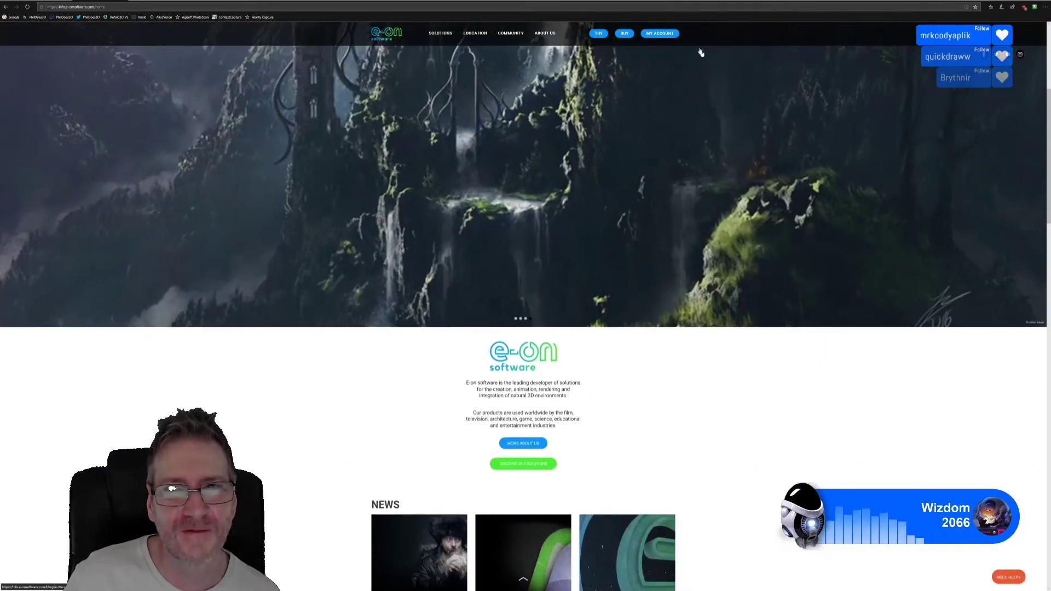
{"action": "mouse_move", "coordinate": [511, 34]}
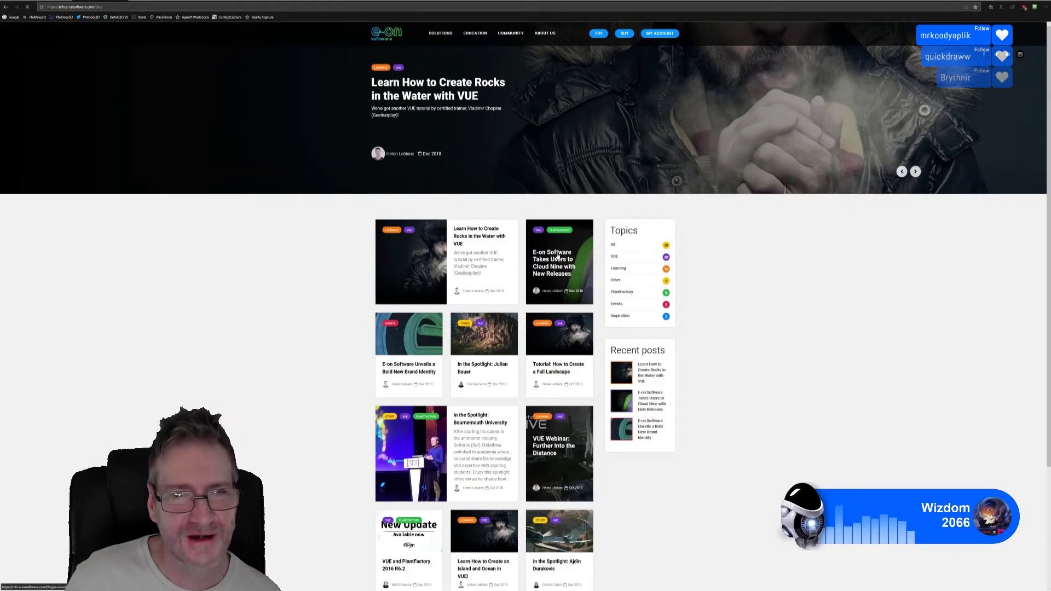
Open the Cloud Nine releases article and highlight the Creator heading, $19.95/m and $199 prices.
{"action": "left_click", "coordinate": [557, 256]}
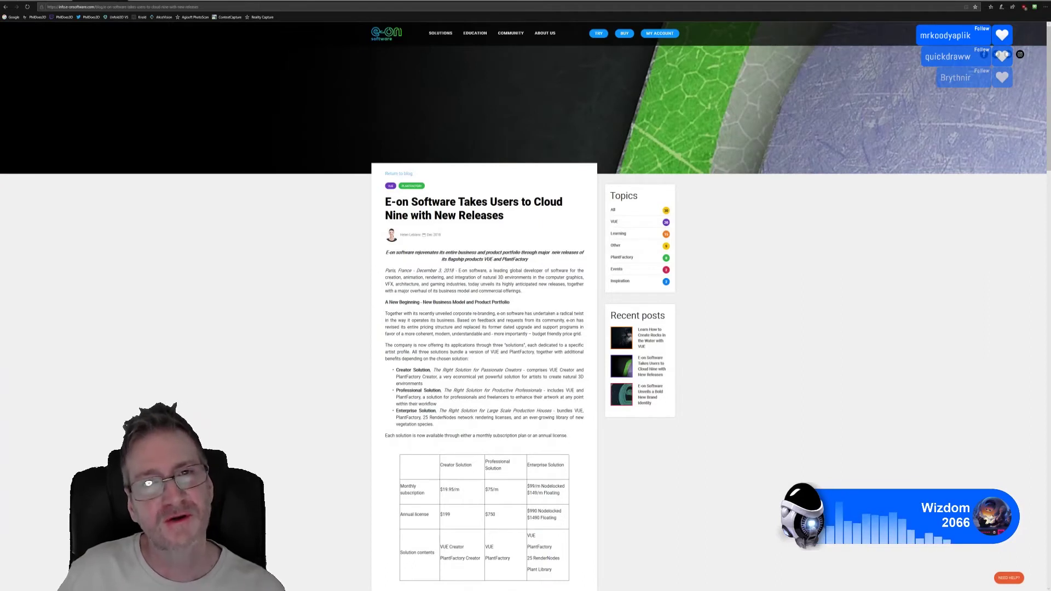
{"action": "scroll", "coordinate": [525, 306], "scroll_direction": "down", "scroll_amount": 2}
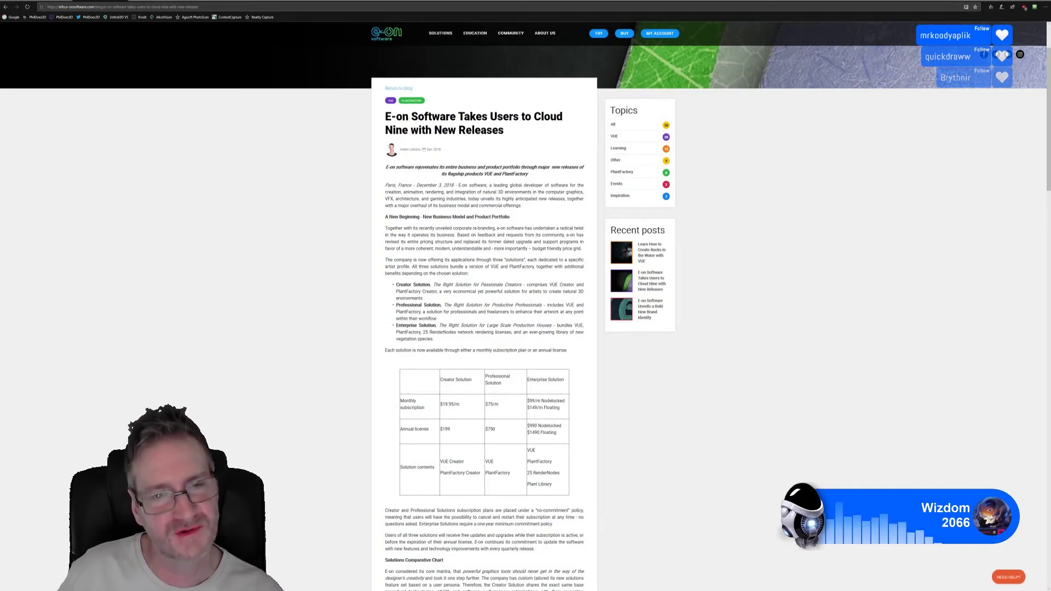
{"action": "scroll", "coordinate": [430, 290], "scroll_direction": "down", "scroll_amount": 2}
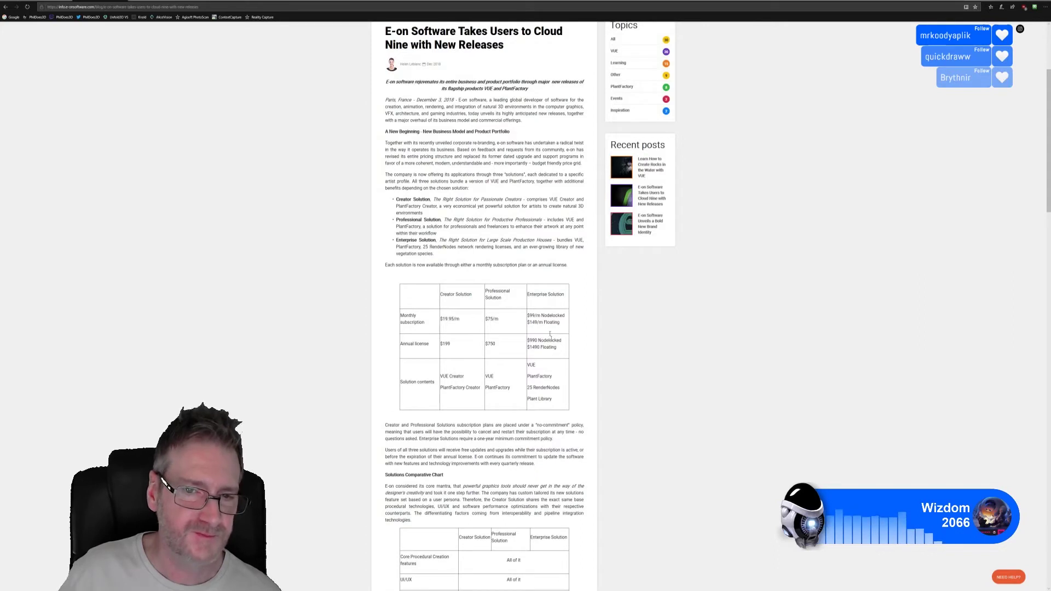
{"action": "left_click_drag", "start_coordinate": [484, 292], "coordinate": [441, 295]}
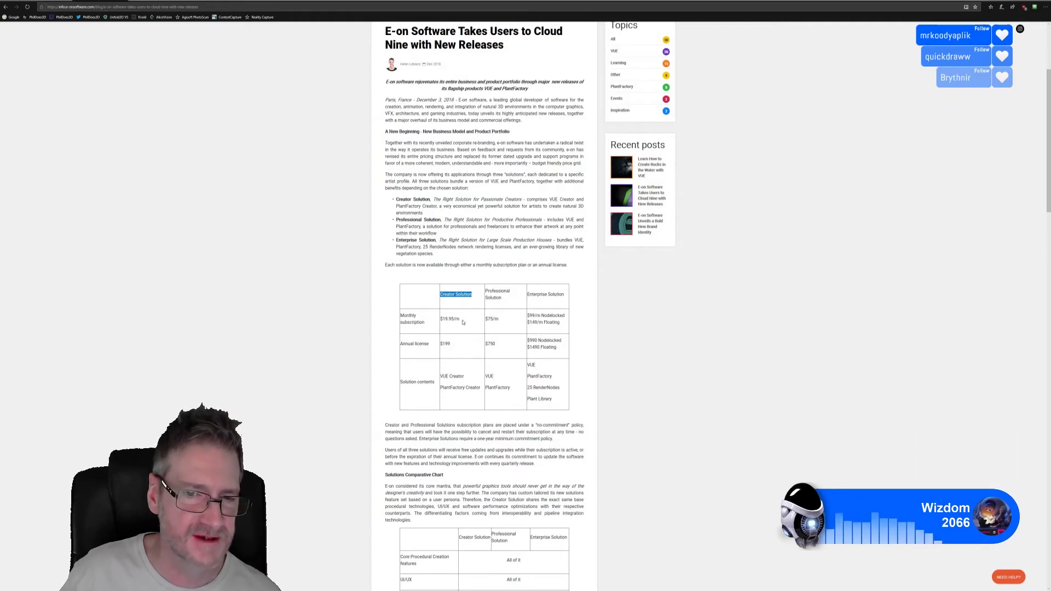
{"action": "left_click_drag", "start_coordinate": [463, 321], "coordinate": [441, 323]}
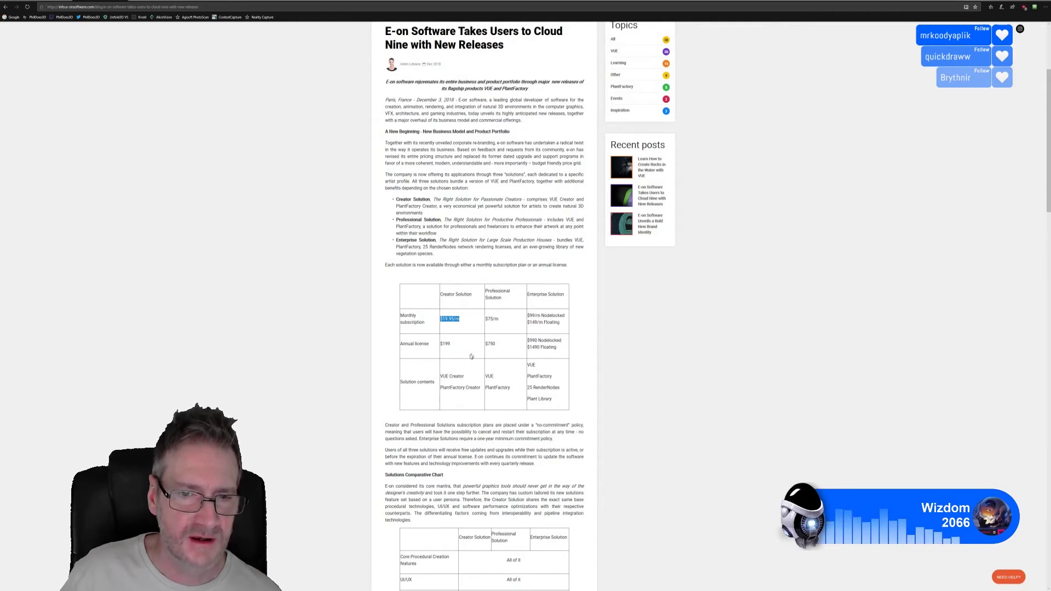
{"action": "left_click_drag", "start_coordinate": [456, 345], "coordinate": [441, 349]}
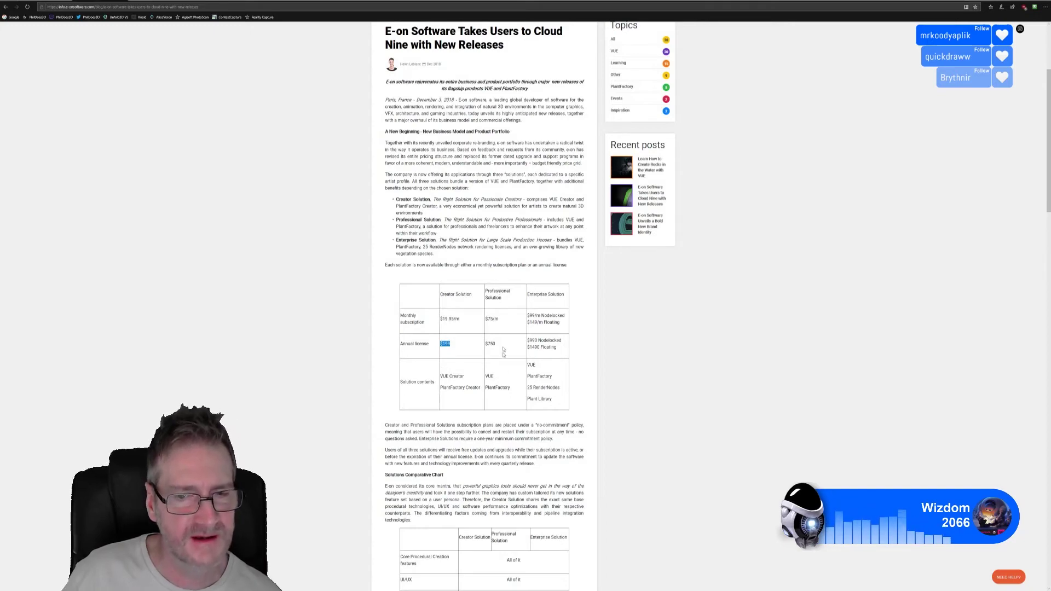
Read further through the article and reselect the Creator monthly subscription price.
{"action": "scroll", "coordinate": [501, 394], "scroll_direction": "down", "scroll_amount": 6}
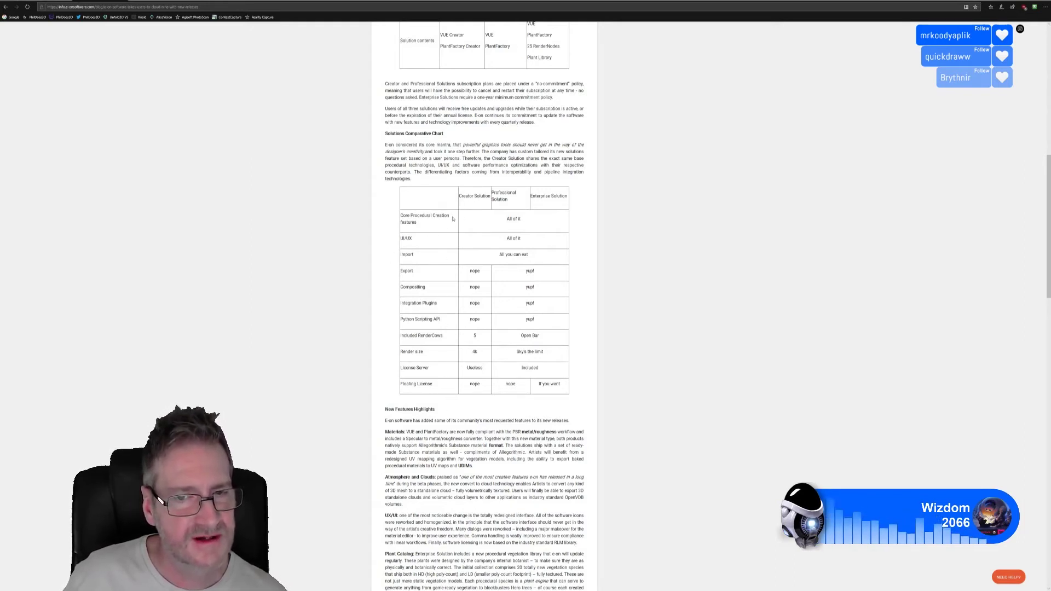
{"action": "scroll", "coordinate": [608, 387], "scroll_direction": "down", "scroll_amount": 10}
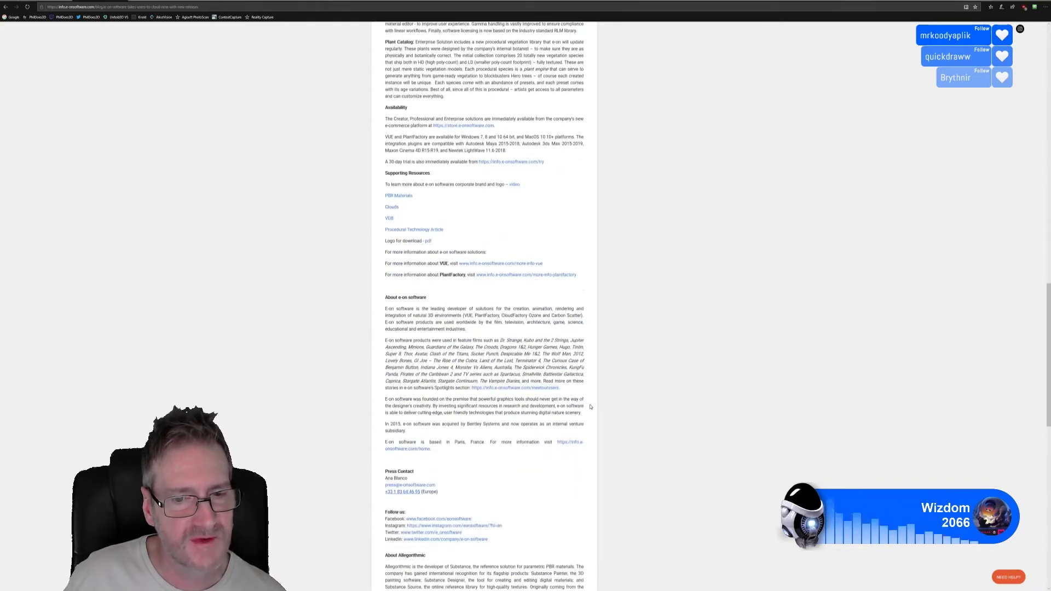
{"action": "scroll", "coordinate": [591, 407], "scroll_direction": "down", "scroll_amount": 8}
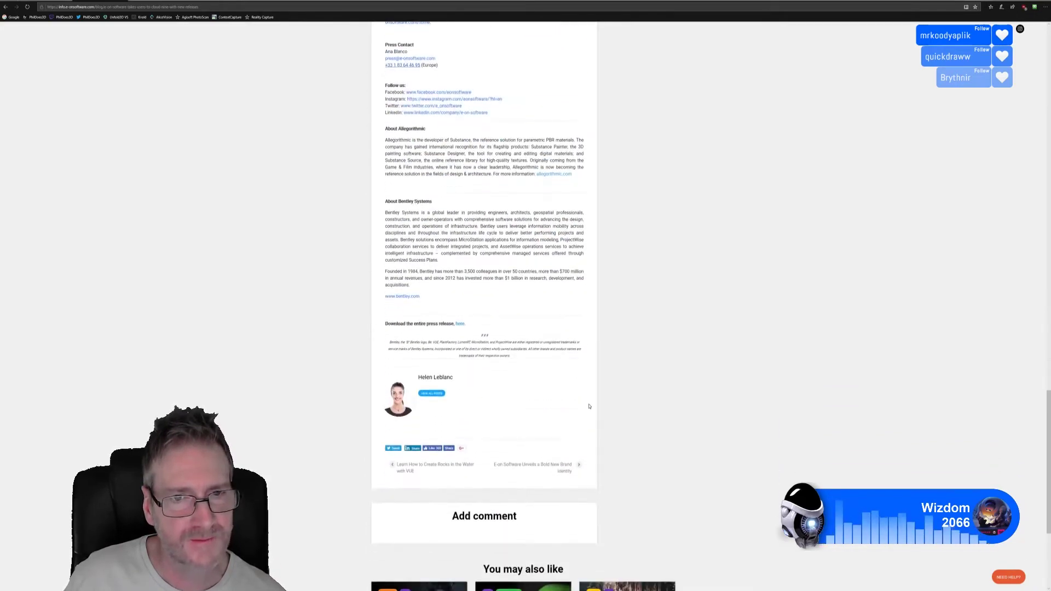
{"action": "scroll", "coordinate": [589, 407], "scroll_direction": "up", "scroll_amount": 15}
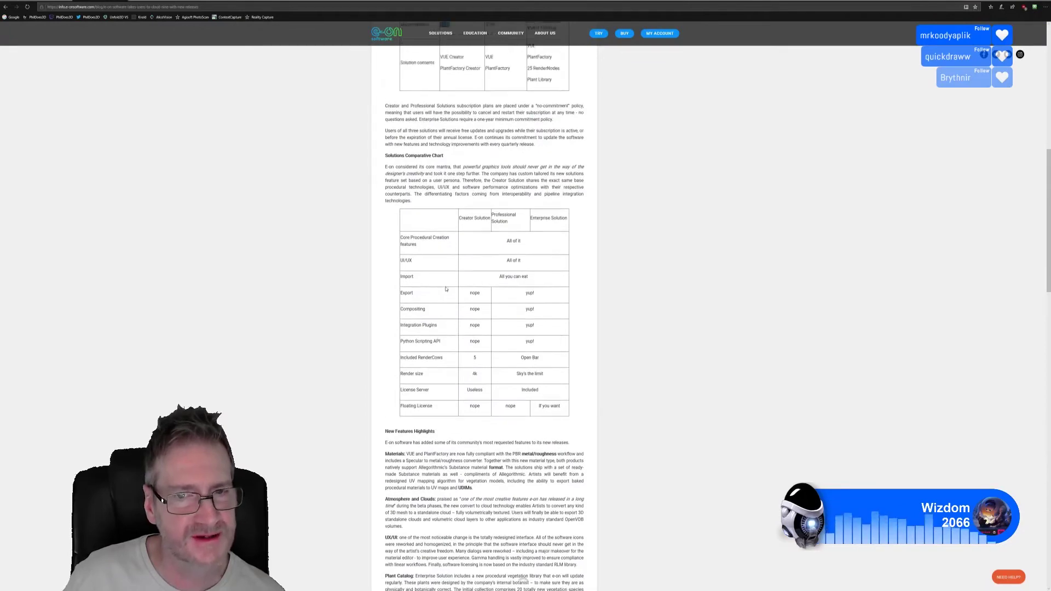
{"action": "scroll", "coordinate": [446, 289], "scroll_direction": "up", "scroll_amount": 4}
{"action": "left_click_drag", "start_coordinate": [496, 261], "coordinate": [486, 265]}
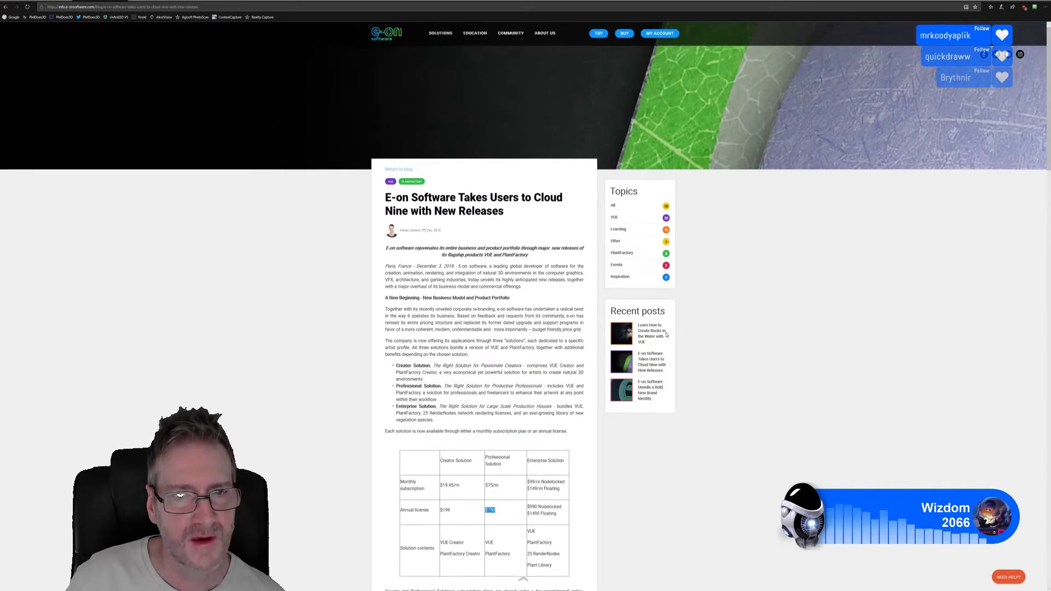
{"action": "scroll", "coordinate": [666, 323], "scroll_direction": "up", "scroll_amount": 5}
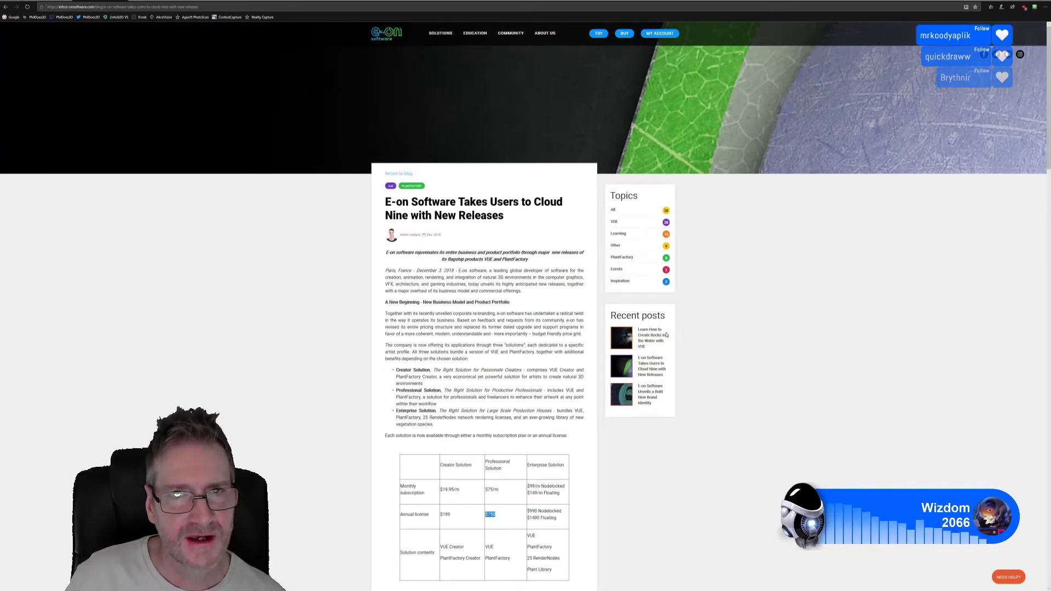
{"action": "scroll", "coordinate": [573, 343], "scroll_direction": "down", "scroll_amount": 2}
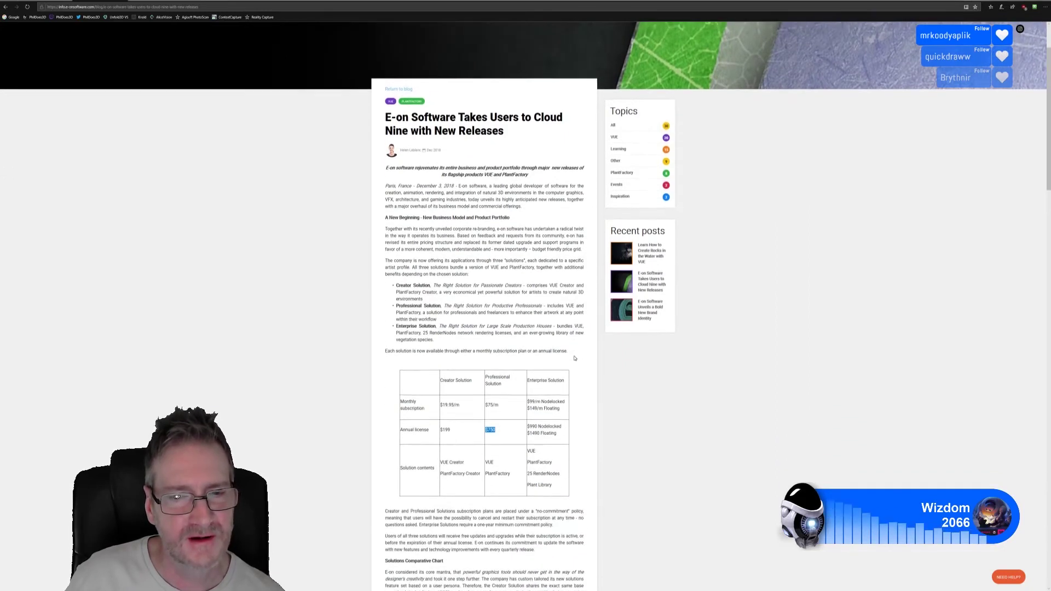
{"action": "left_click_drag", "start_coordinate": [470, 405], "coordinate": [439, 410]}
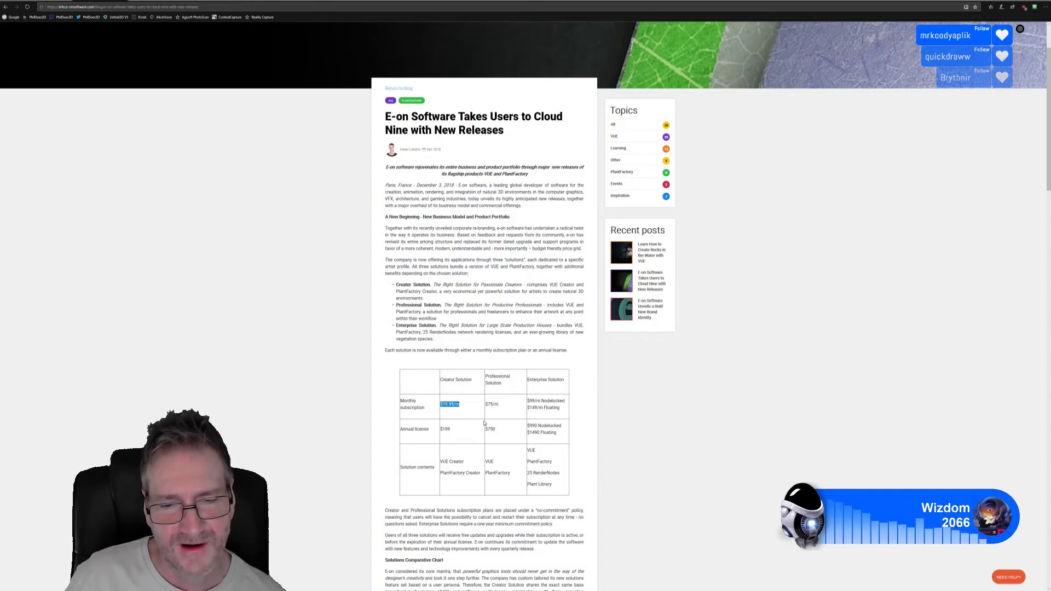
{"action": "scroll", "coordinate": [484, 423], "scroll_direction": "down", "scroll_amount": 2}
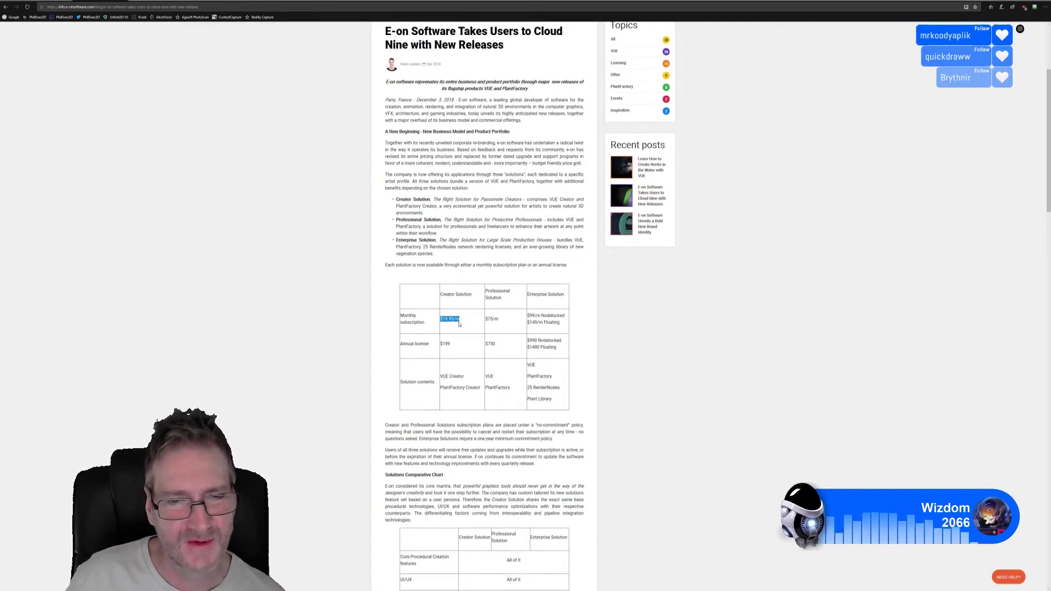
{"action": "left_click_drag", "start_coordinate": [459, 320], "coordinate": [442, 320]}
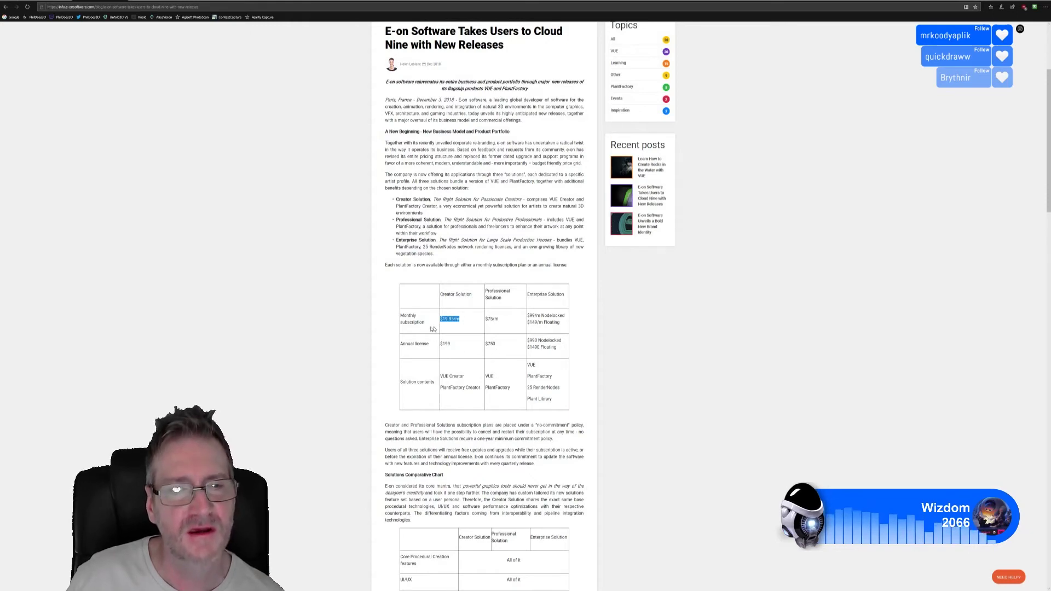
Highlight the Creator monthly and $199 annual prices again, then scroll to Availability and back.
{"action": "scroll", "coordinate": [426, 196], "scroll_direction": "up", "scroll_amount": 3}
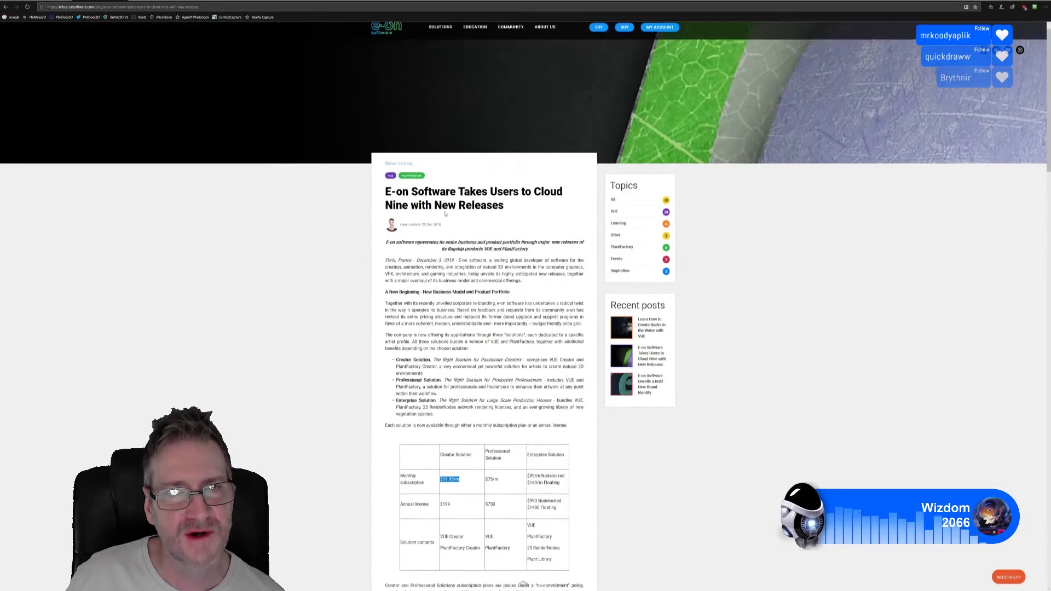
{"action": "scroll", "coordinate": [438, 230], "scroll_direction": "down", "scroll_amount": 5}
{"action": "left_click", "coordinate": [455, 261]}
{"action": "left_click_drag", "start_coordinate": [455, 261], "coordinate": [436, 238]}
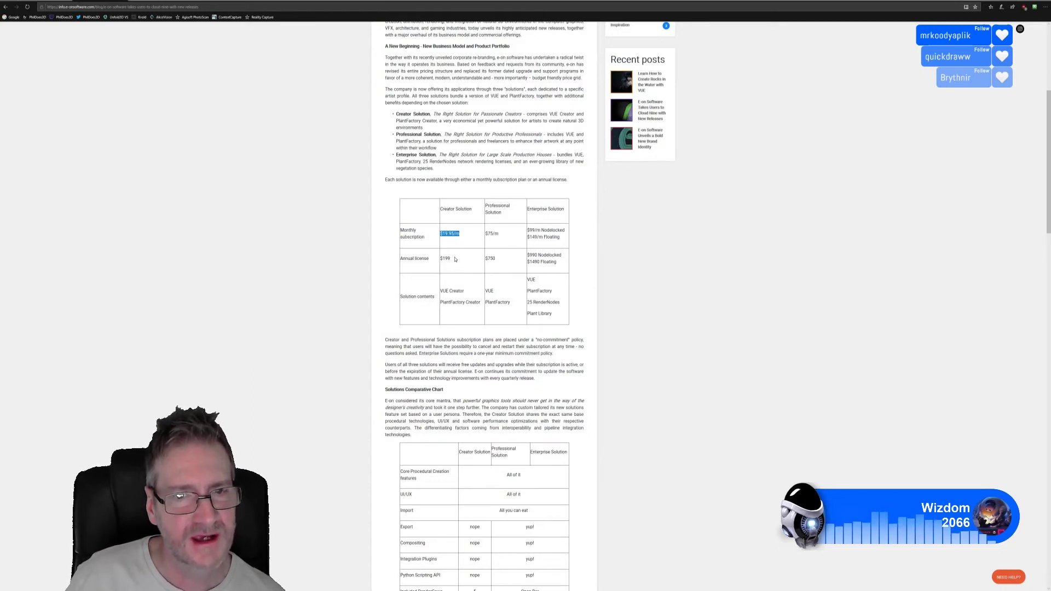
{"action": "left_click_drag", "start_coordinate": [455, 260], "coordinate": [441, 260]}
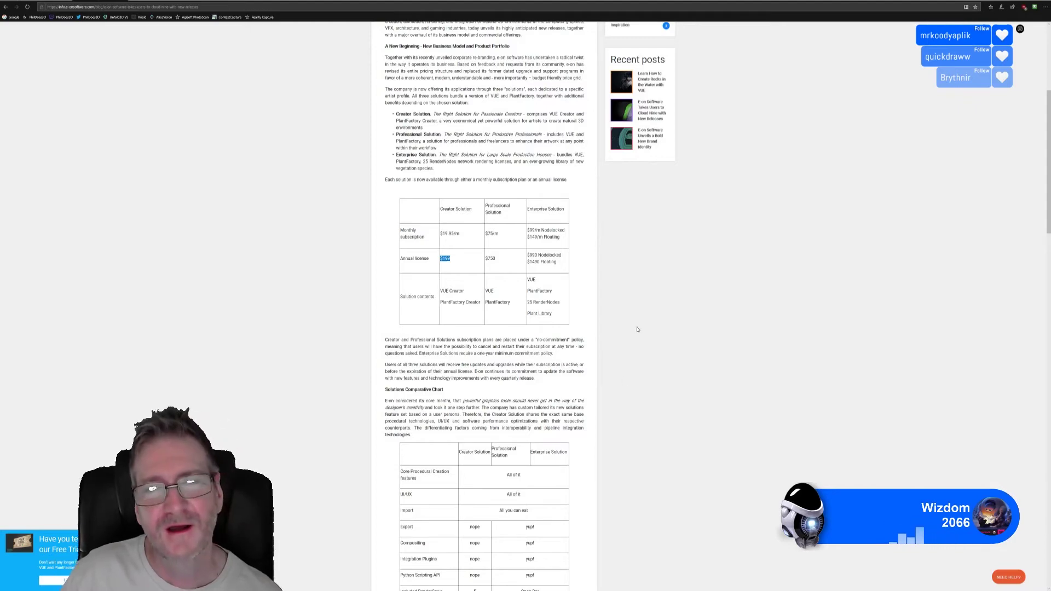
{"action": "scroll", "coordinate": [638, 330], "scroll_direction": "down", "scroll_amount": 8}
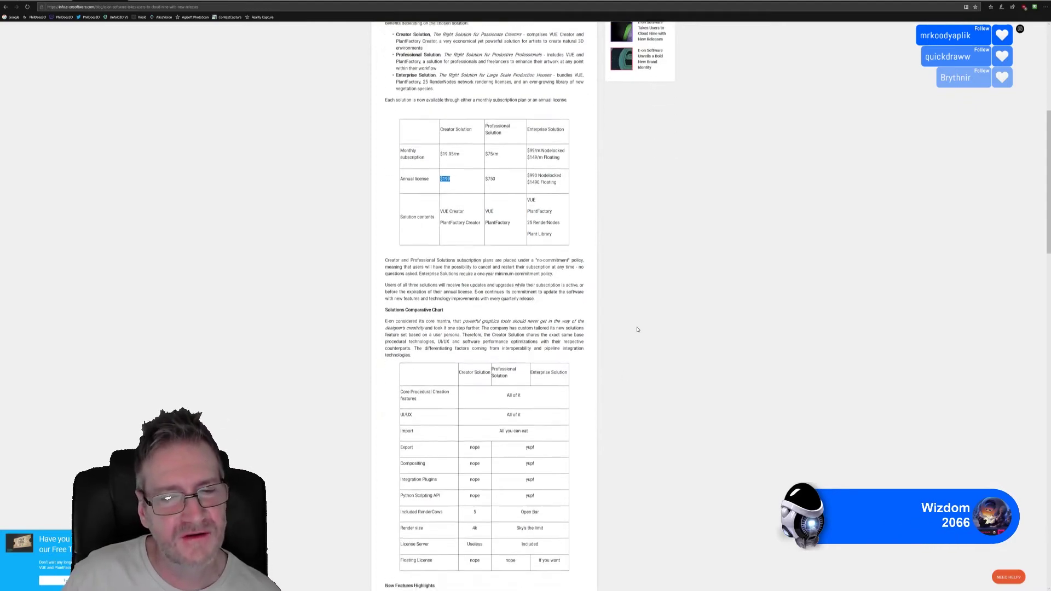
{"action": "scroll", "coordinate": [638, 331], "scroll_direction": "down", "scroll_amount": 3}
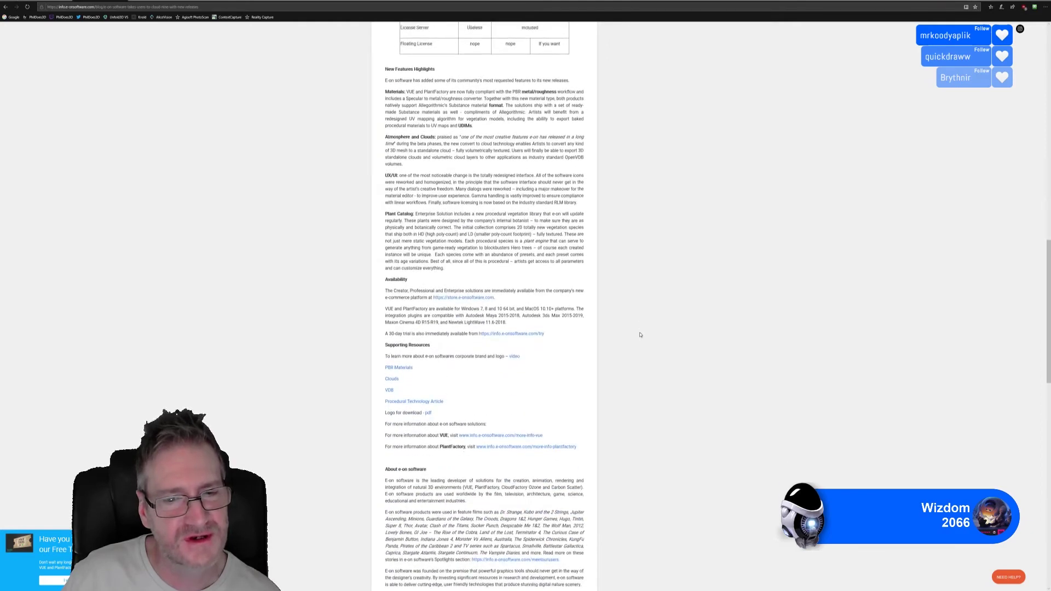
{"action": "scroll", "coordinate": [640, 335], "scroll_direction": "down", "scroll_amount": 2}
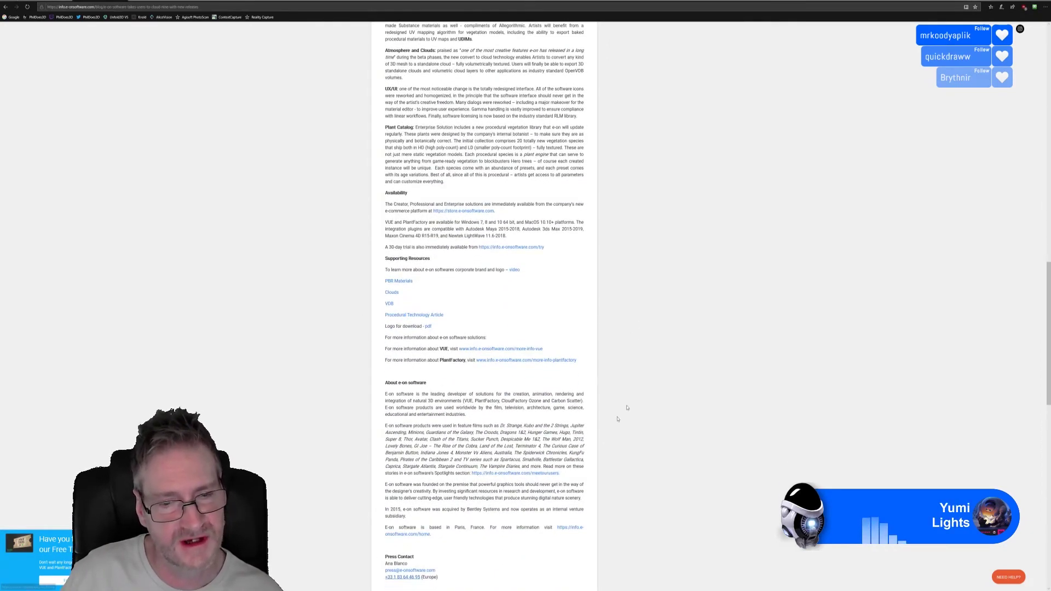
{"action": "scroll", "coordinate": [655, 394], "scroll_direction": "up", "scroll_amount": 15}
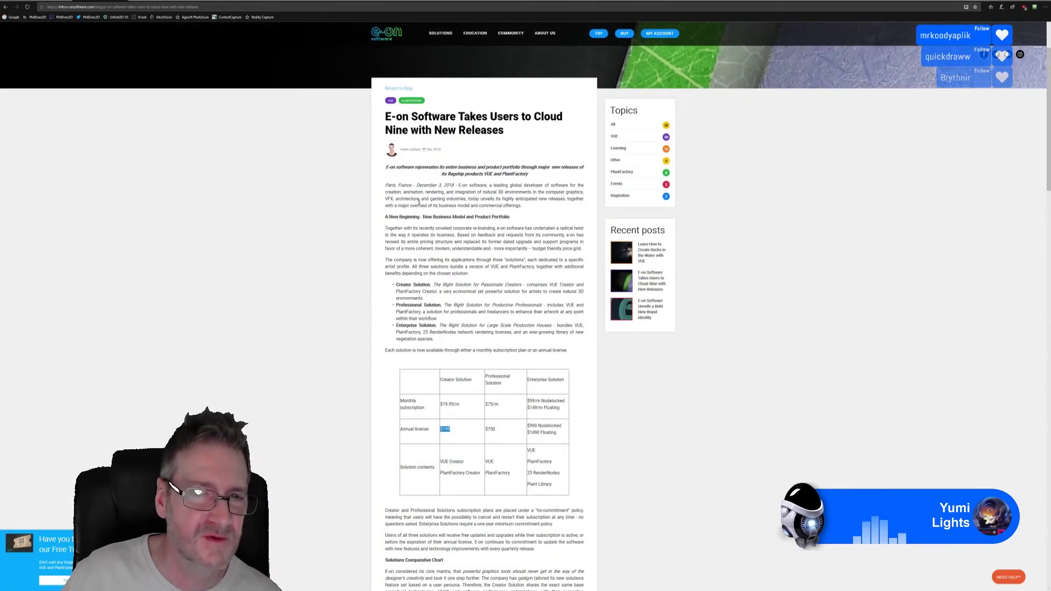
Select the article's publication date, view the crates render tab, and return to 3ds Max.
{"action": "left_click_drag", "start_coordinate": [417, 186], "coordinate": [446, 186]}
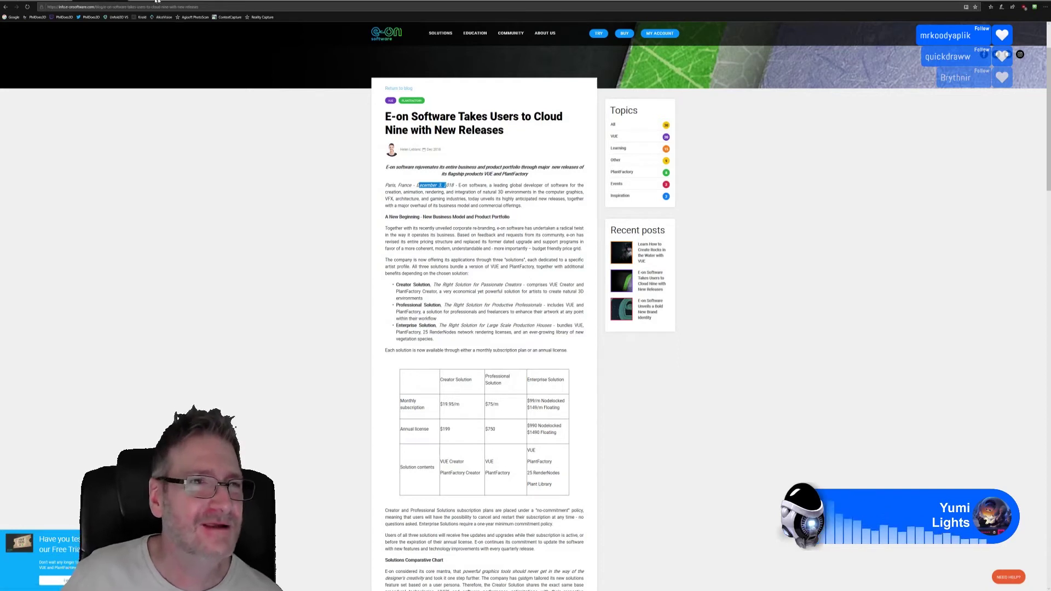
{"action": "left_click", "coordinate": [125, 2]}
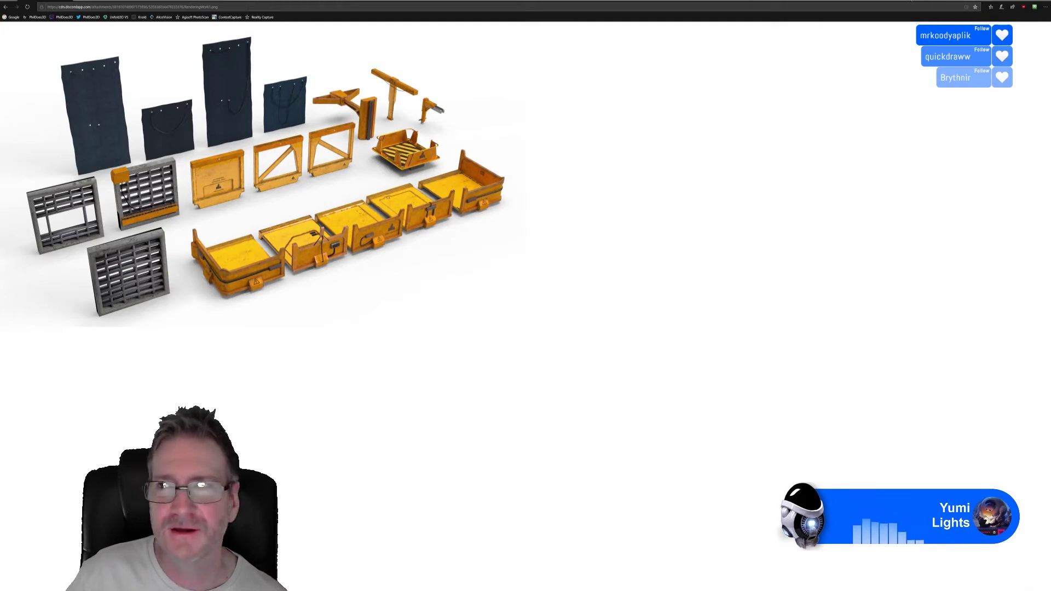
{"action": "left_click", "coordinate": [1044, 2]}
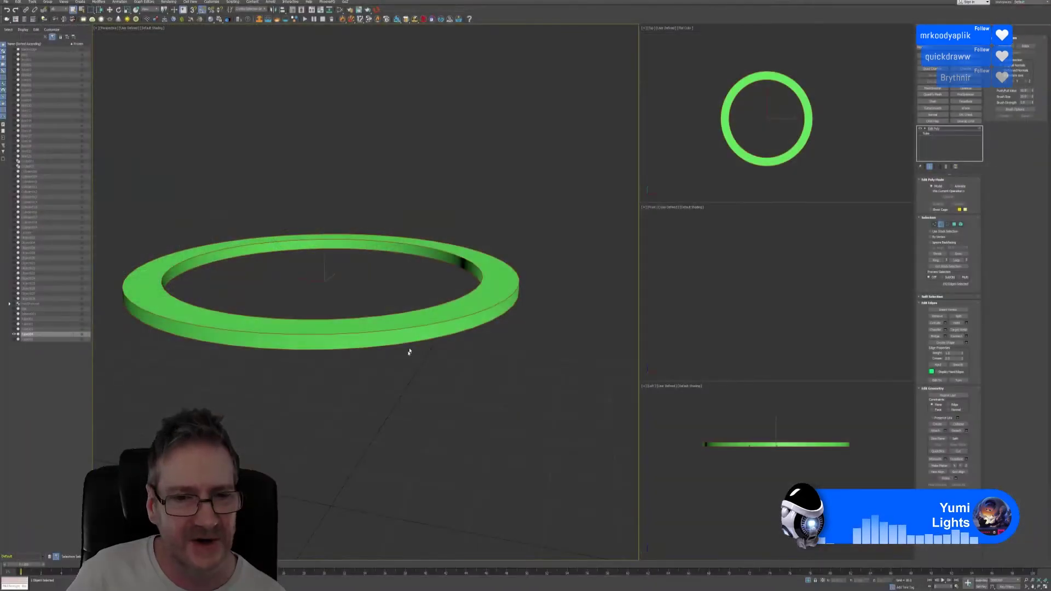
Add a Chamfer modifier to Tube004, lower its Amount and Tension, and exit Isolate Selection.
{"action": "left_click", "coordinate": [965, 70]}
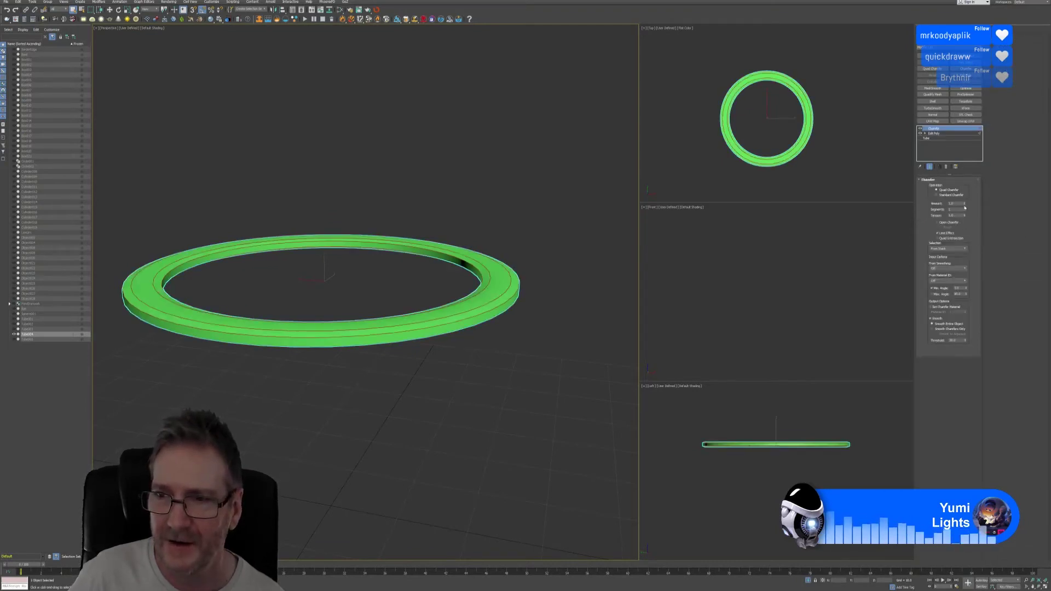
{"action": "left_click_drag", "start_coordinate": [966, 205], "coordinate": [966, 230]}
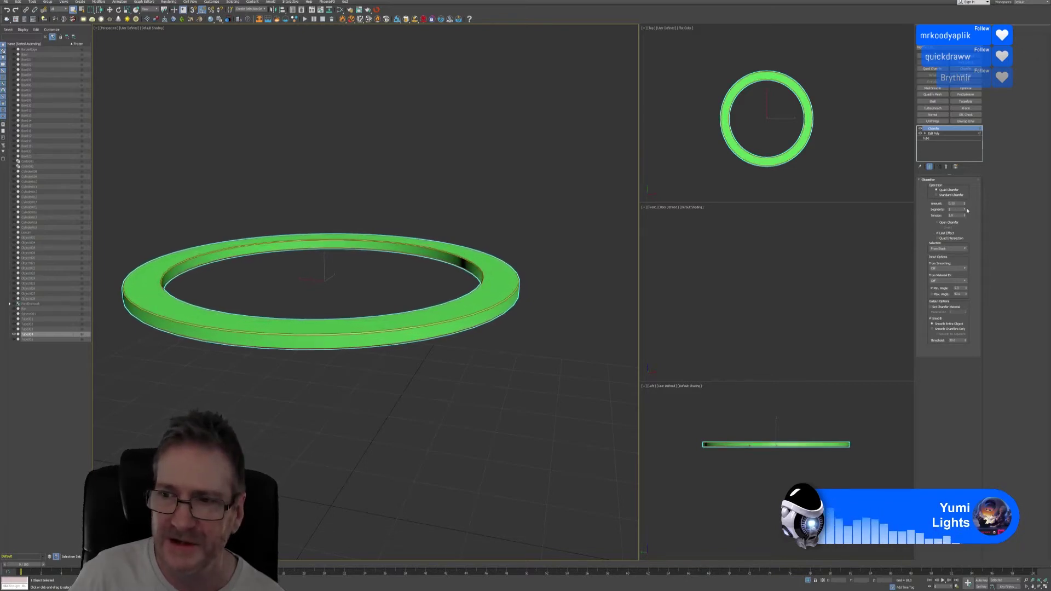
{"action": "left_click_drag", "start_coordinate": [965, 216], "coordinate": [964, 230]}
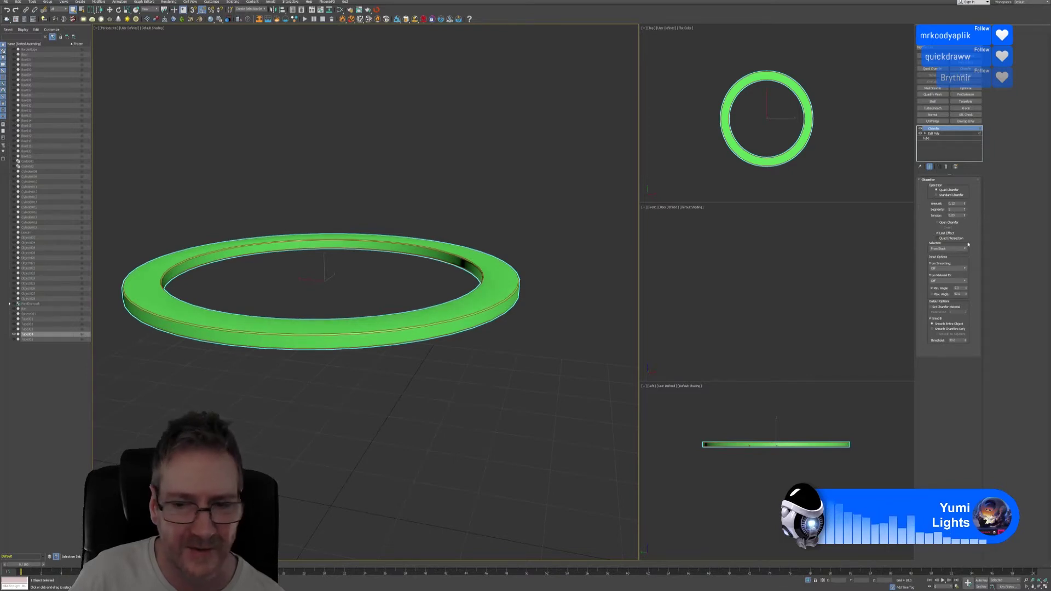
{"action": "left_click", "coordinate": [810, 581]}
Deselect the green ring, frame the gazebo in the perspective view, and save with Ctrl+S.
{"action": "left_click", "coordinate": [548, 252]}
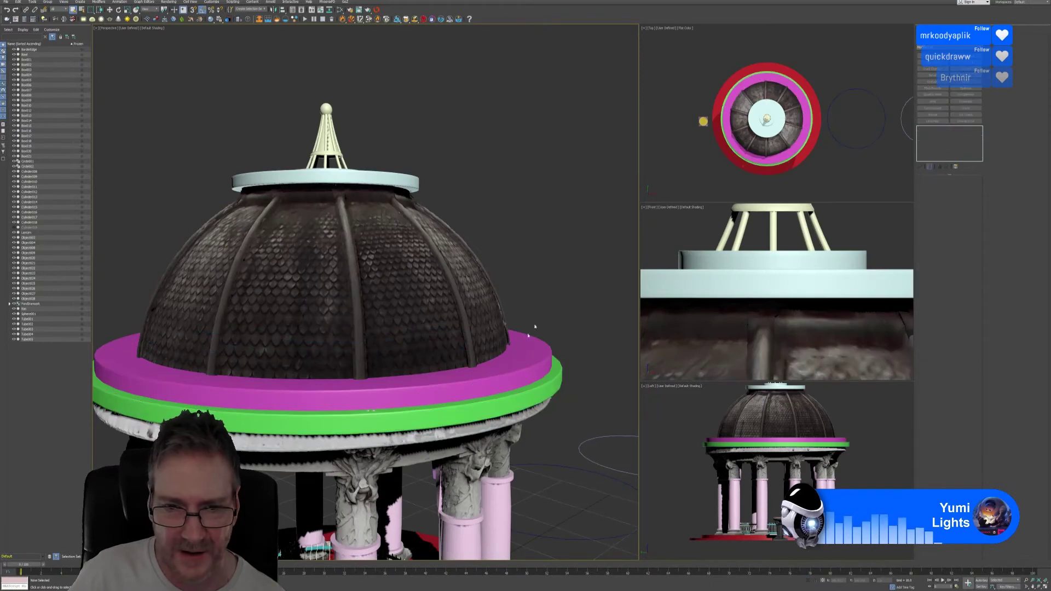
{"action": "scroll", "coordinate": [535, 328], "scroll_direction": "down", "scroll_amount": 5}
{"action": "scroll", "coordinate": [524, 411], "scroll_direction": "down", "scroll_amount": 4}
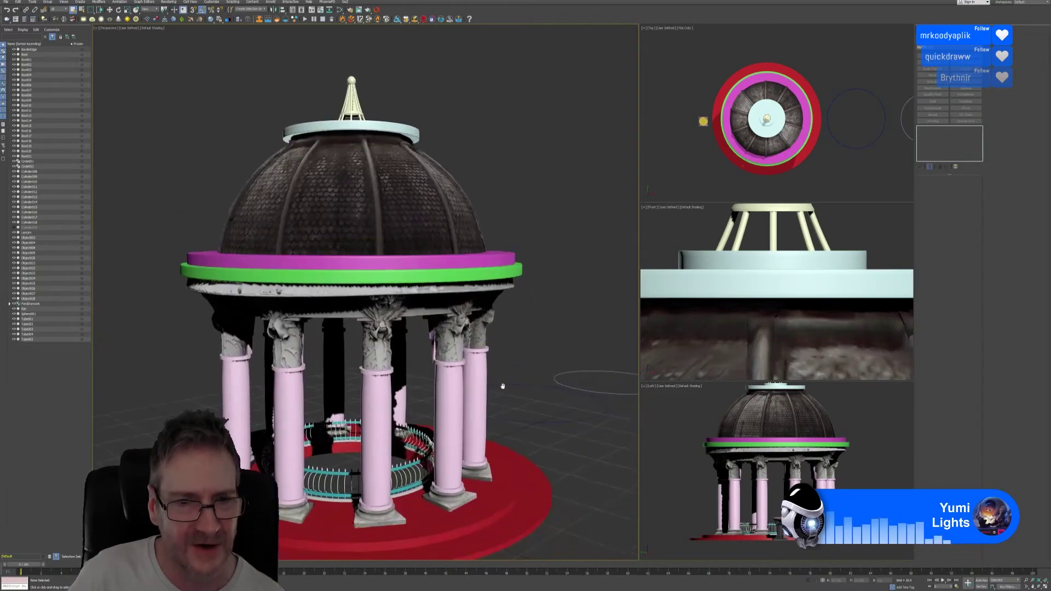
{"action": "scroll", "coordinate": [504, 276], "scroll_direction": "up", "scroll_amount": 5}
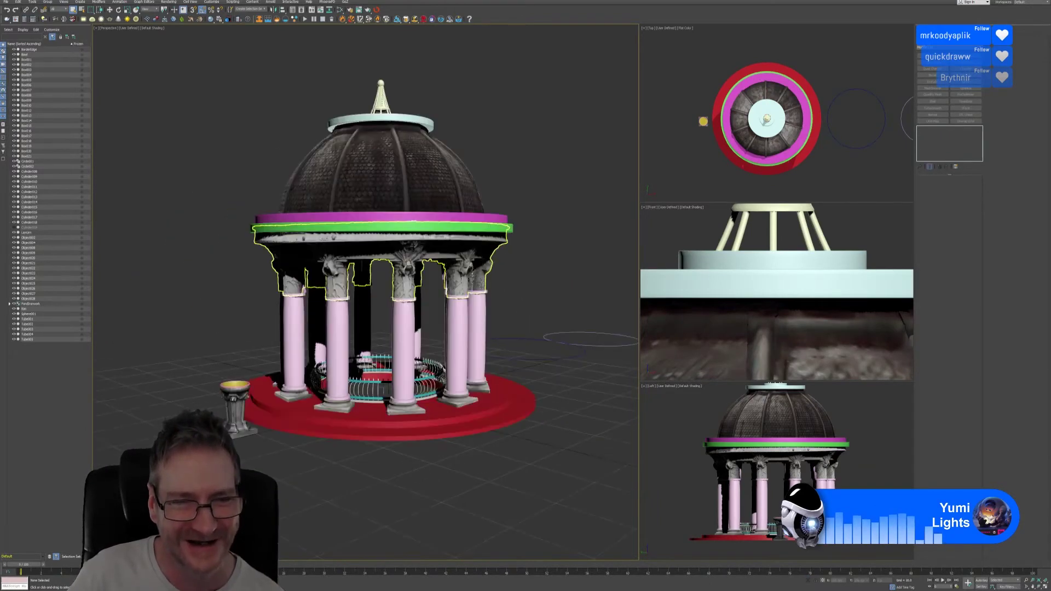
{"action": "middle_click_drag", "start_coordinate": [492, 283], "coordinate": [476, 305]}
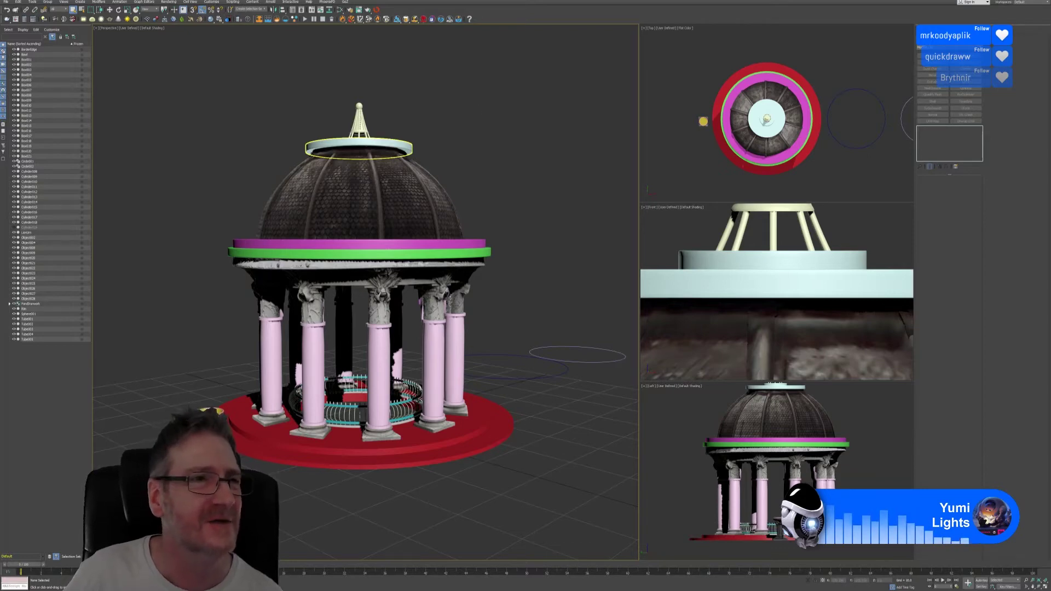
{"action": "key", "text": "ctrl+s"}
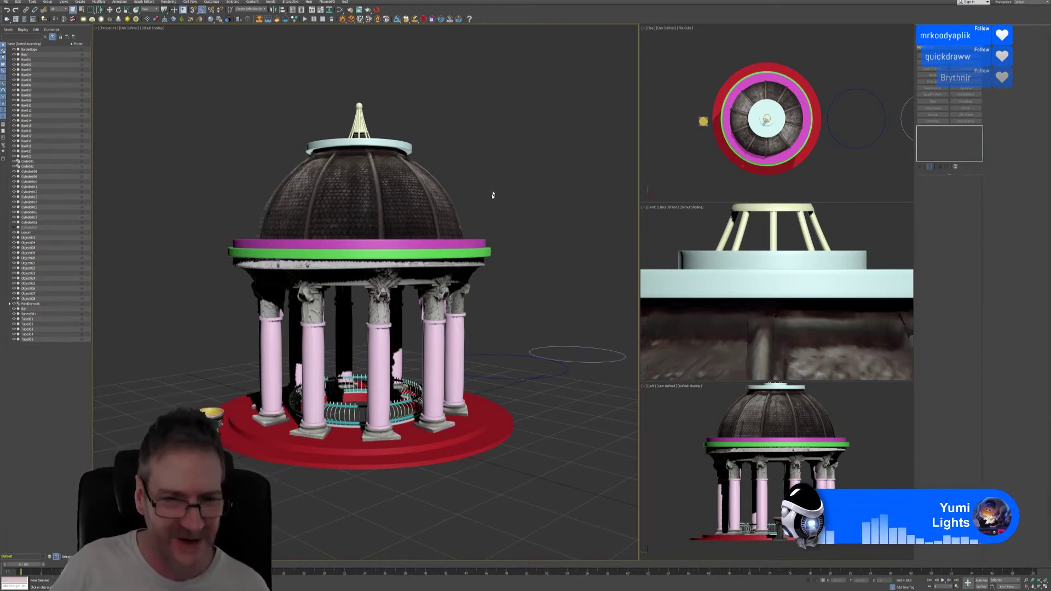
{"action": "middle_click_drag", "start_coordinate": [488, 216], "coordinate": [485, 209], "text": "alt"}
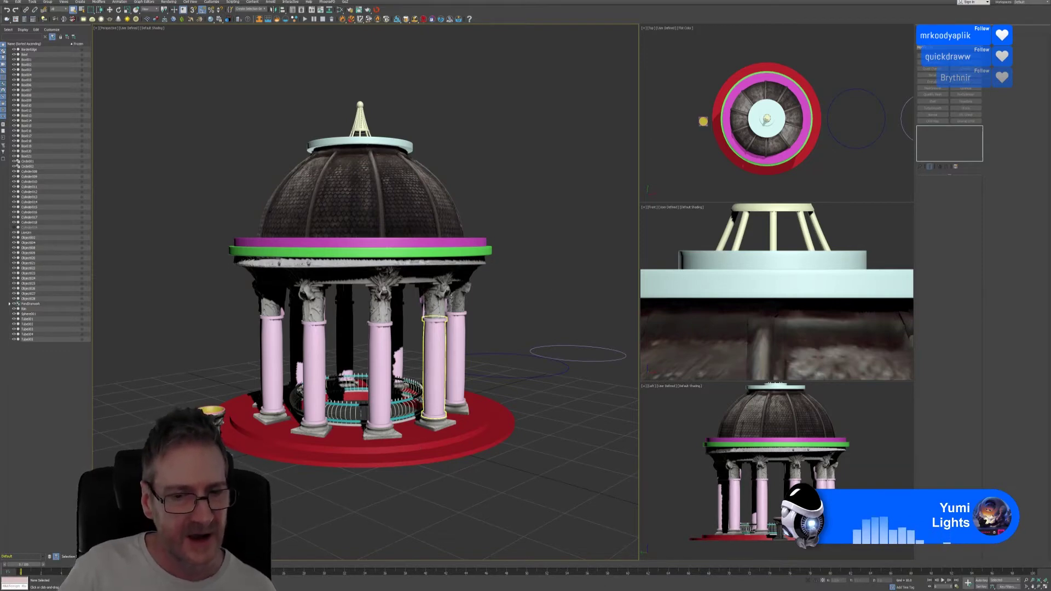
{"action": "scroll", "coordinate": [313, 392], "scroll_direction": "up", "scroll_amount": 3}
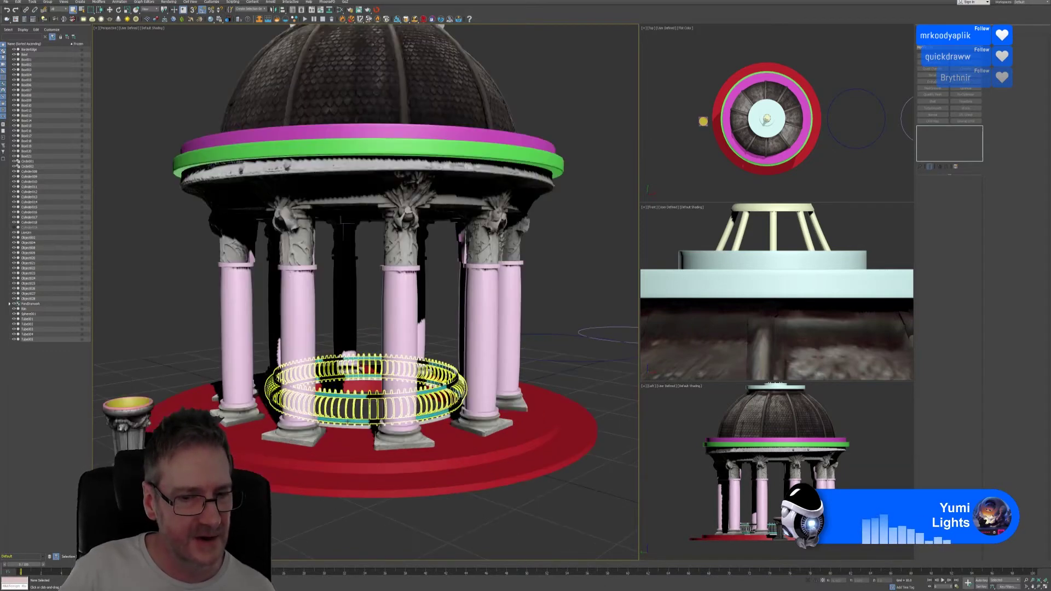
{"action": "left_click", "coordinate": [318, 408]}
{"action": "left_click", "coordinate": [398, 391]}
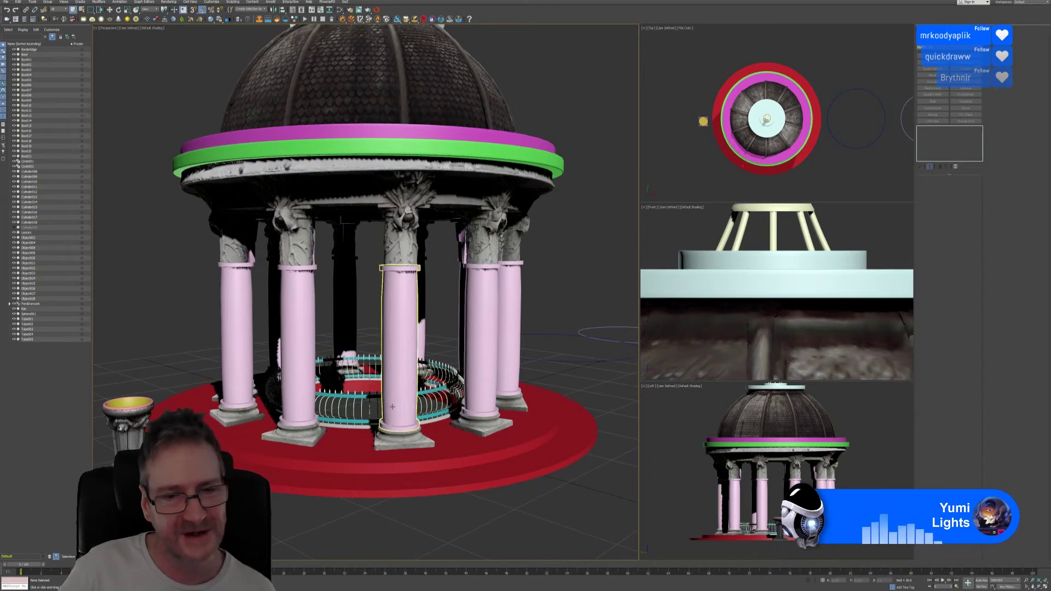
{"action": "scroll", "coordinate": [393, 410], "scroll_direction": "down", "scroll_amount": 3}
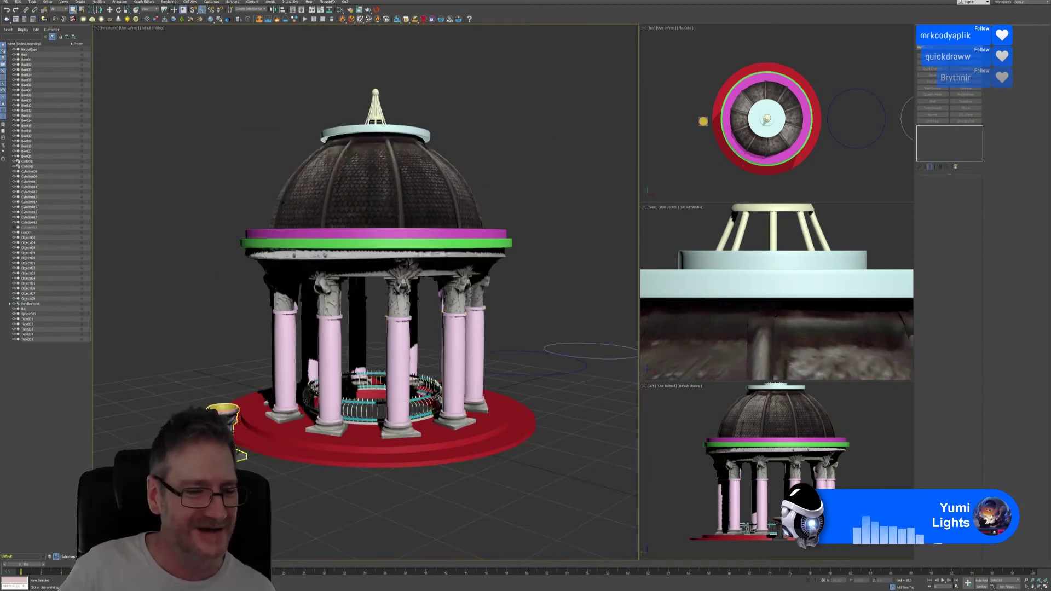
{"action": "left_click", "coordinate": [234, 431]}
{"action": "scroll", "coordinate": [237, 434], "scroll_direction": "up", "scroll_amount": 5}
{"action": "scroll", "coordinate": [238, 434], "scroll_direction": "up", "scroll_amount": 2}
{"action": "scroll", "coordinate": [237, 434], "scroll_direction": "down", "scroll_amount": 10}
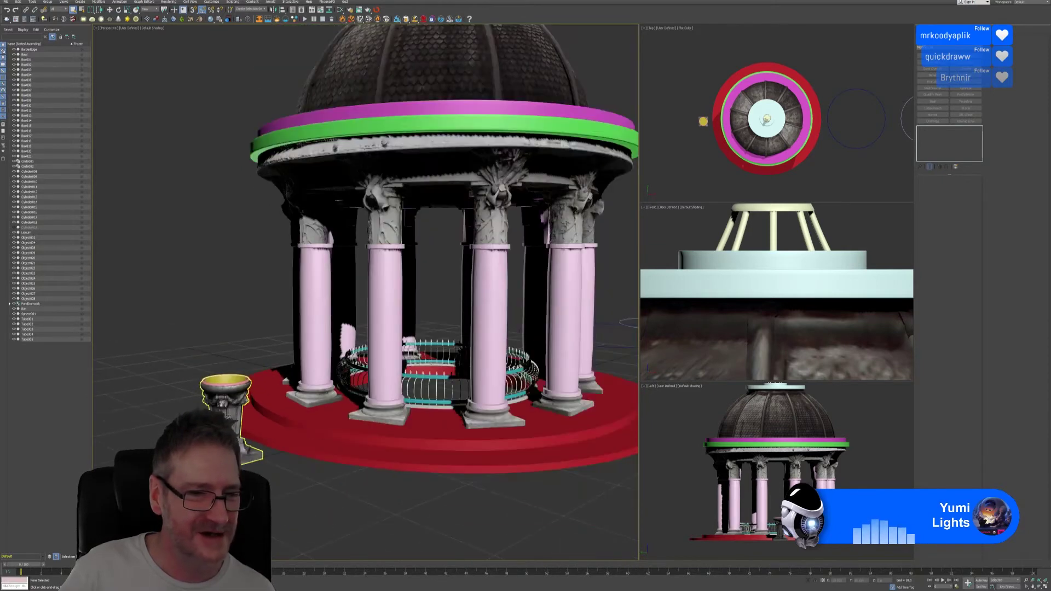
{"action": "left_click", "coordinate": [386, 386]}
{"action": "left_click", "coordinate": [205, 265]}
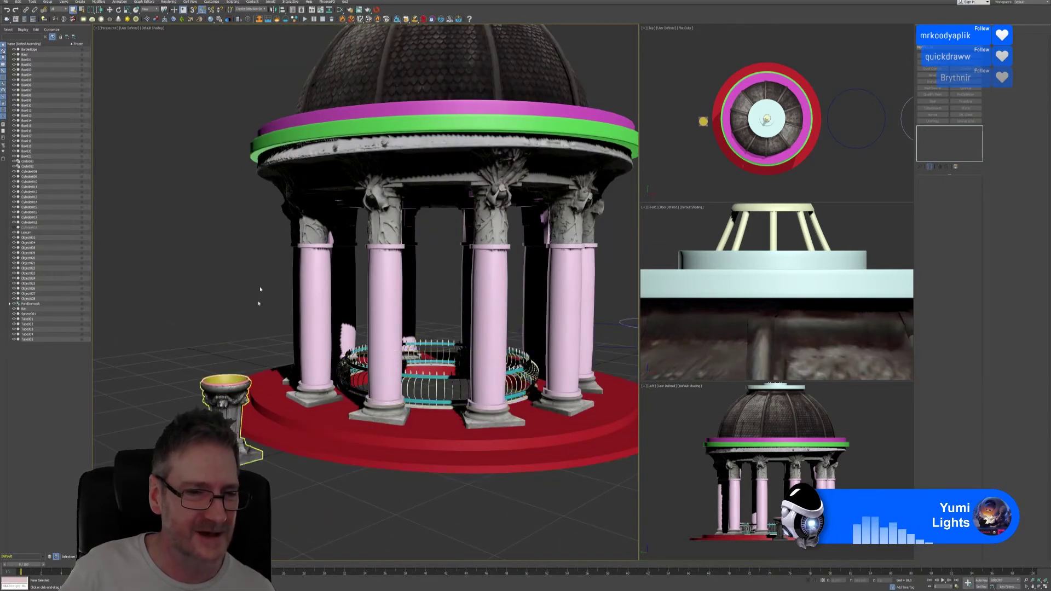
{"action": "scroll", "coordinate": [249, 283], "scroll_direction": "down", "scroll_amount": 3}
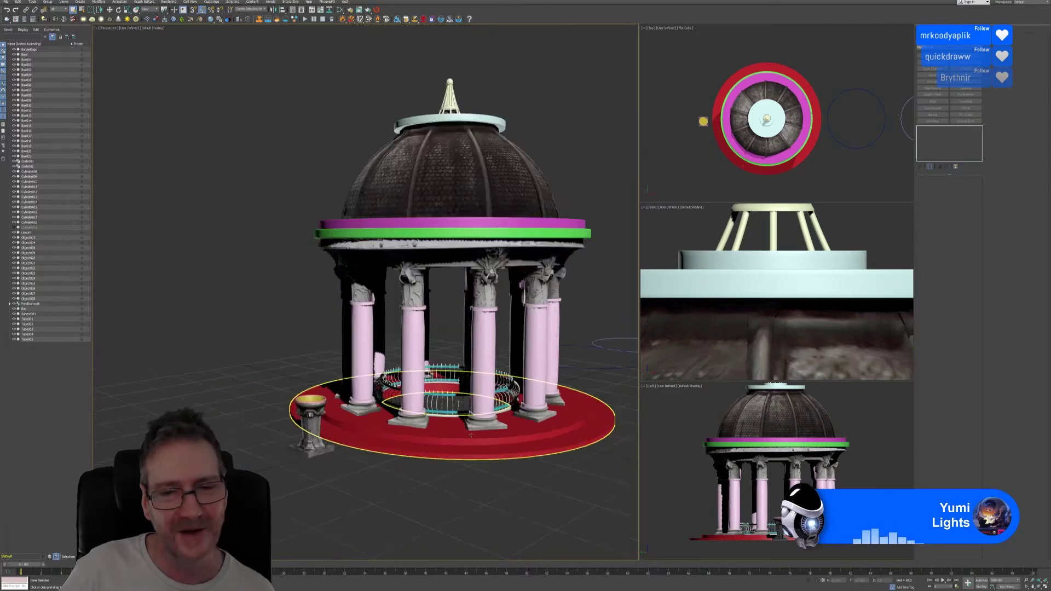
{"action": "middle_click_drag", "start_coordinate": [249, 283], "coordinate": [209, 283], "text": "alt"}
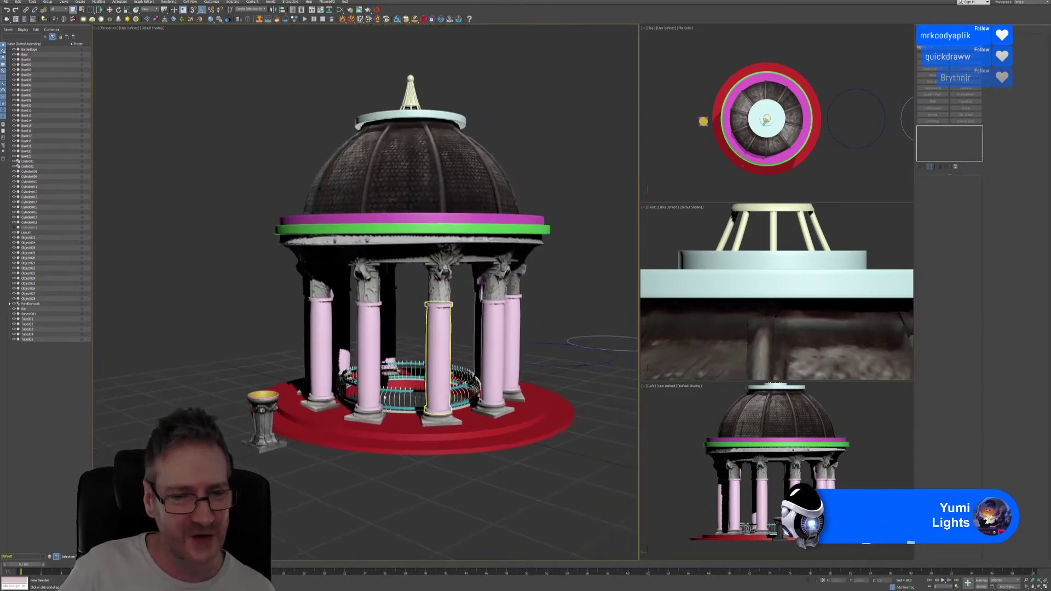
{"action": "scroll", "coordinate": [497, 498], "scroll_direction": "down", "scroll_amount": 5}
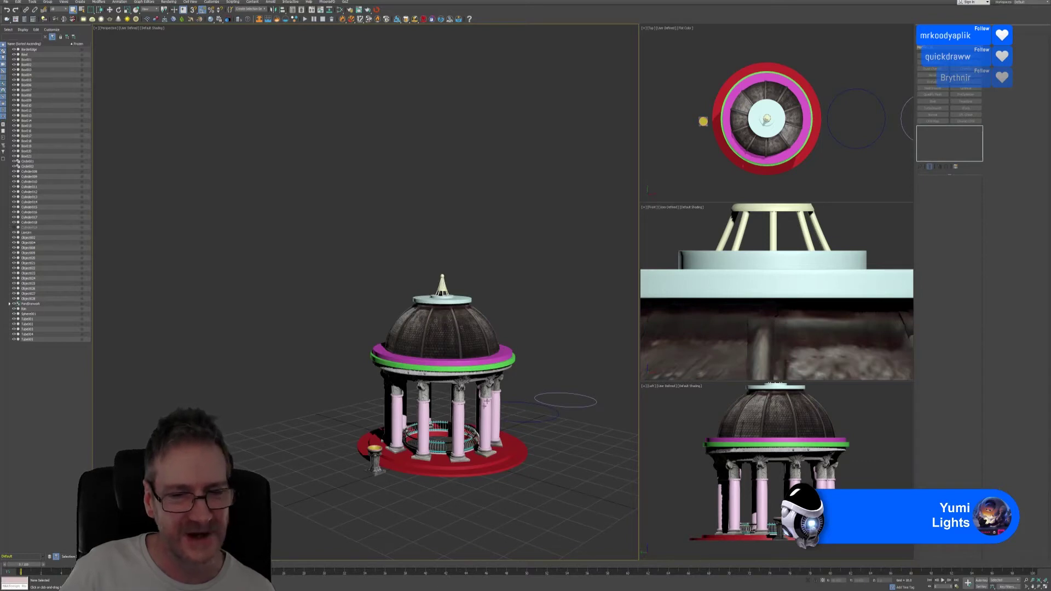
{"action": "scroll", "coordinate": [485, 388], "scroll_direction": "up", "scroll_amount": 4}
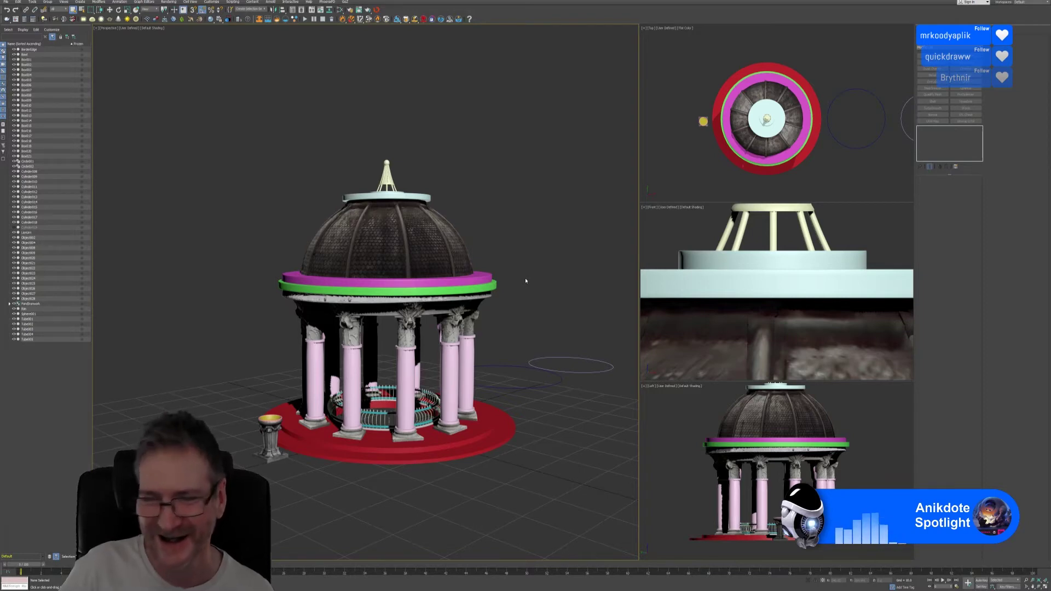
{"action": "scroll", "coordinate": [486, 241], "scroll_direction": "up", "scroll_amount": 2}
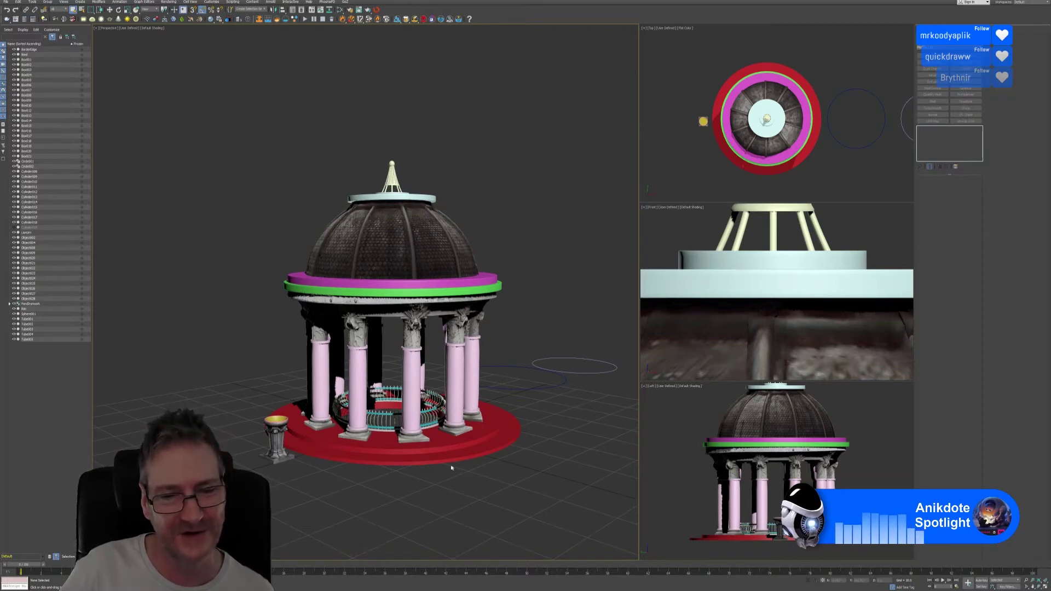
{"action": "left_click", "coordinate": [500, 430]}
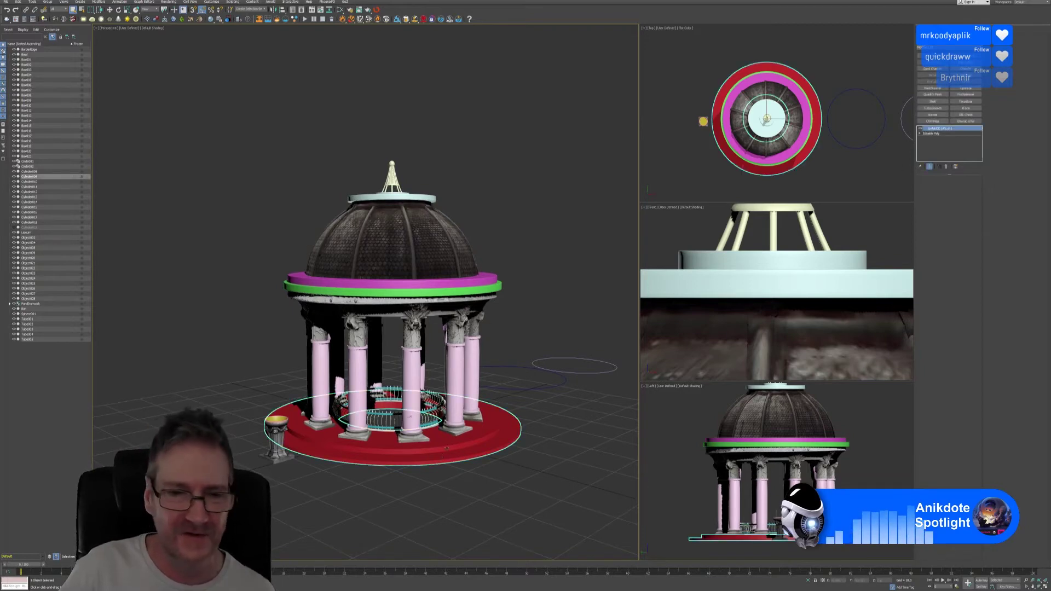
Collapse Tube004's Chamfer stack to an editable poly after the UnFold3D bridge rejects it.
{"action": "left_click", "coordinate": [495, 285]}
{"action": "left_click", "coordinate": [965, 69]}
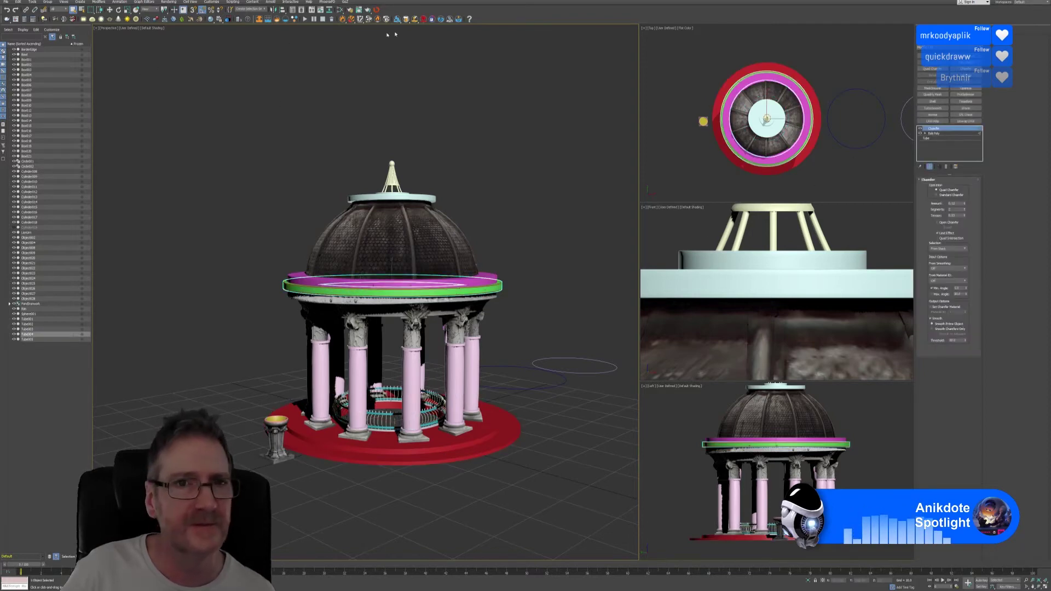
{"action": "left_click", "coordinate": [377, 10]}
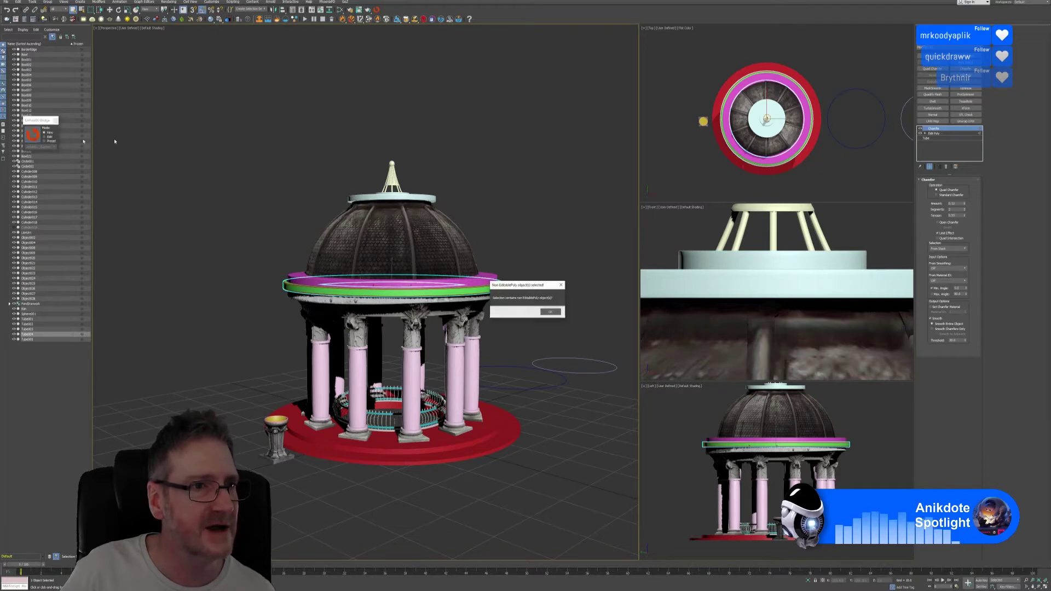
{"action": "left_click", "coordinate": [550, 312]}
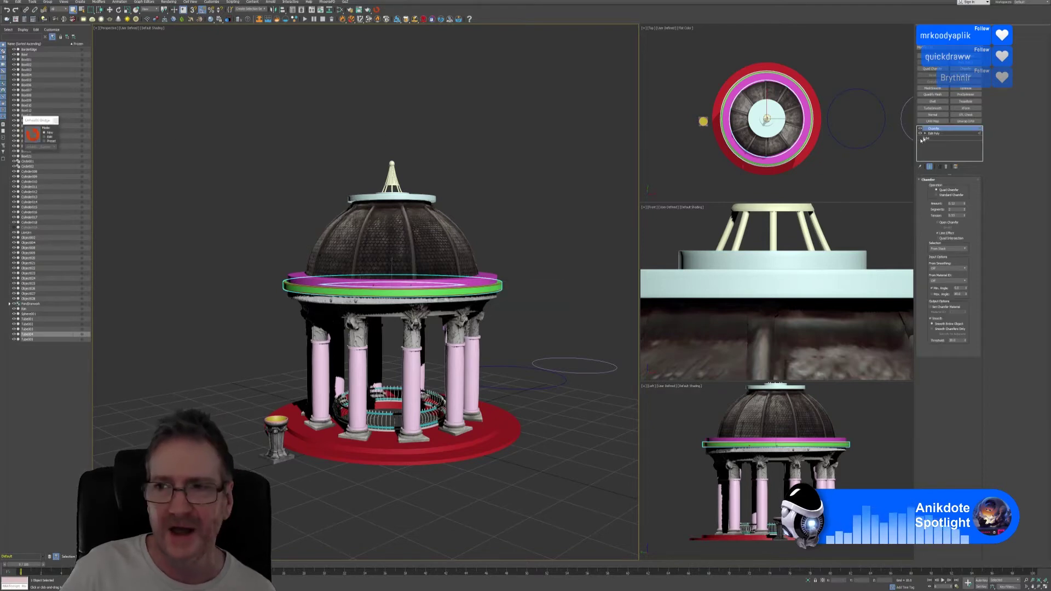
{"action": "right_click", "coordinate": [940, 129]}
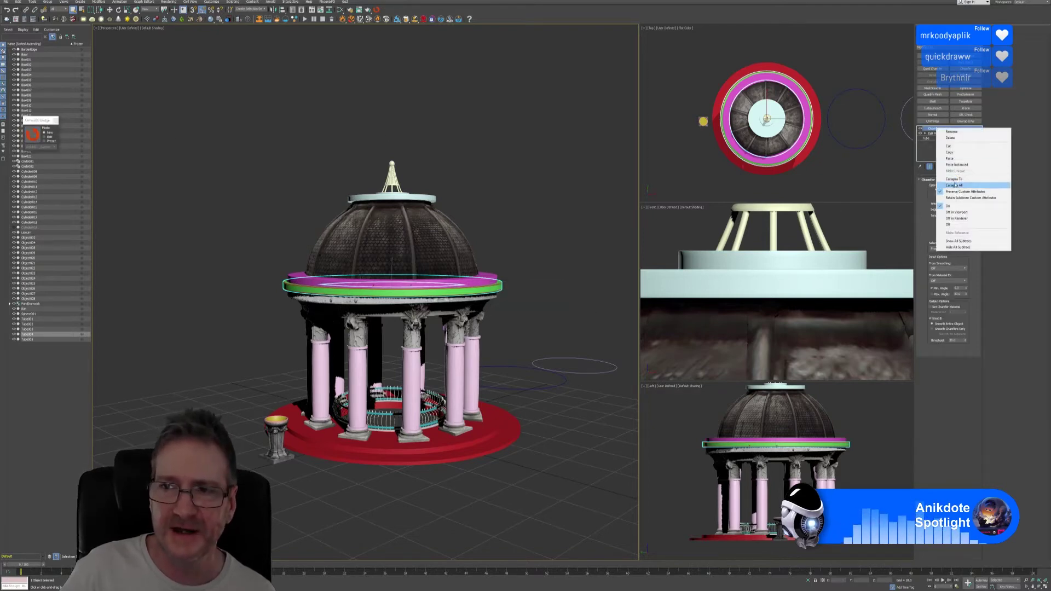
{"action": "left_click", "coordinate": [955, 185]}
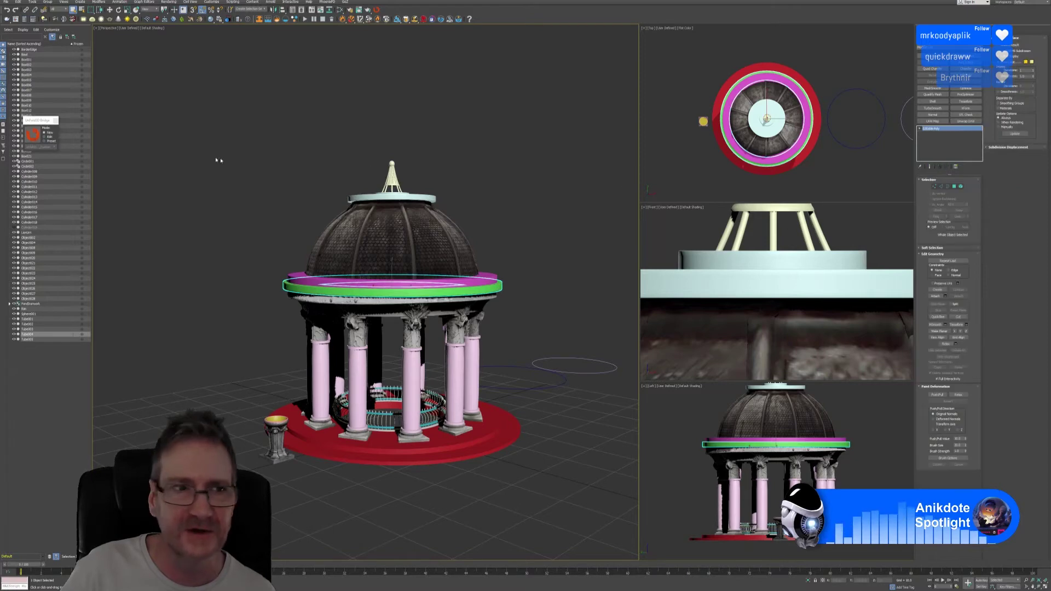
{"action": "left_click", "coordinate": [350, 141]}
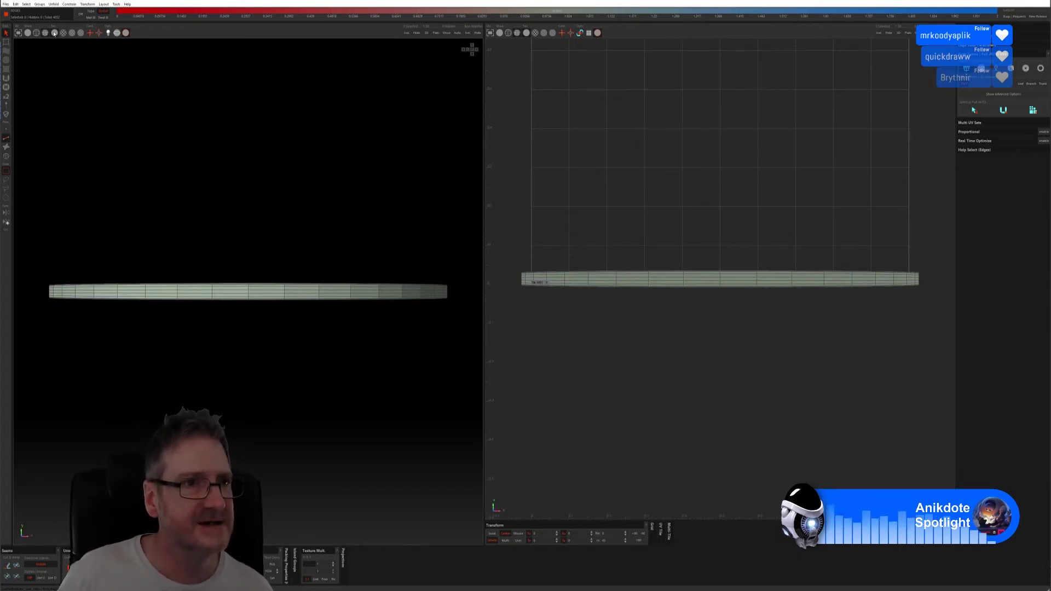
Hide the wireframe, auto-select seams on the green ring, unfold it and pack the islands.
{"action": "left_click", "coordinate": [28, 33]}
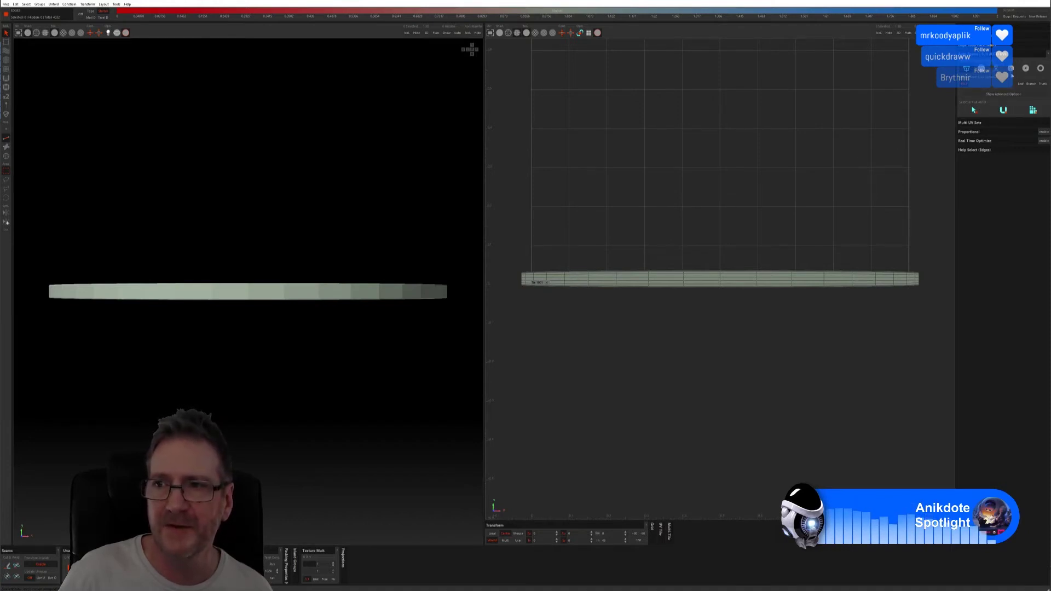
{"action": "left_click", "coordinate": [988, 79]}
{"action": "left_click", "coordinate": [973, 126]}
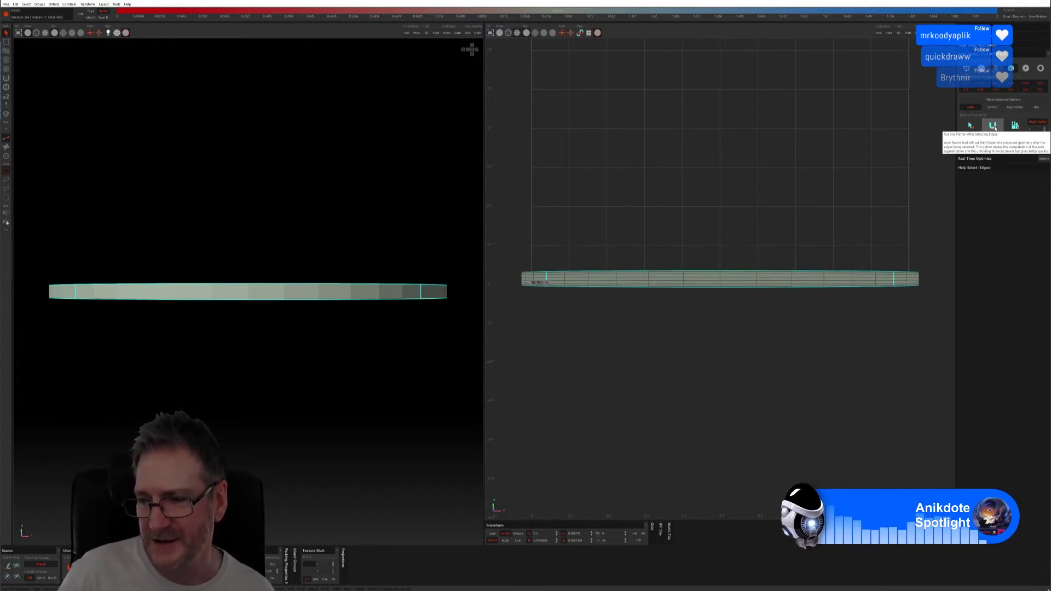
{"action": "left_click", "coordinate": [995, 126]}
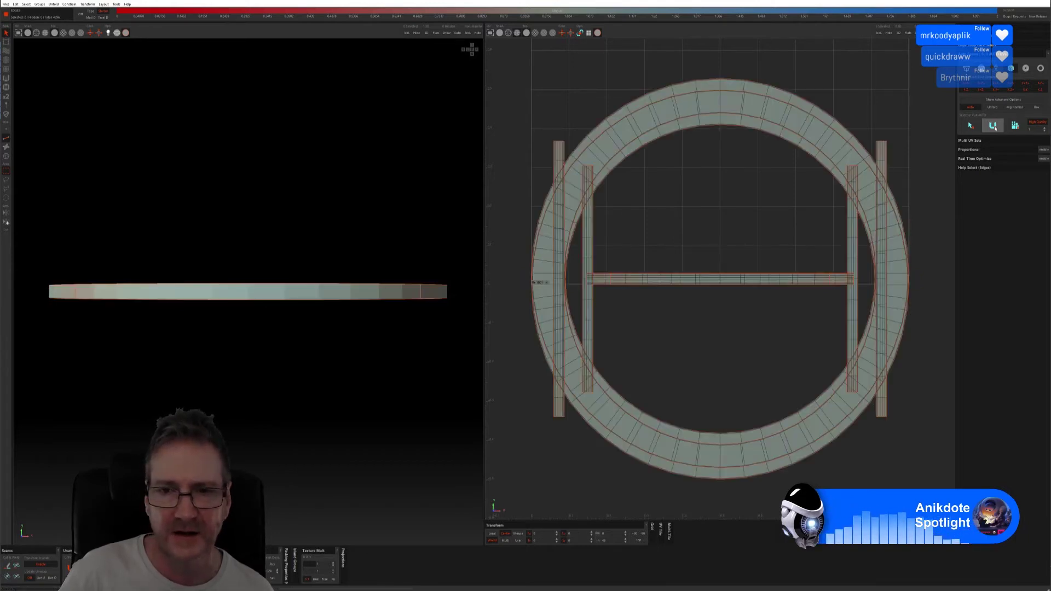
{"action": "left_click", "coordinate": [1015, 126]}
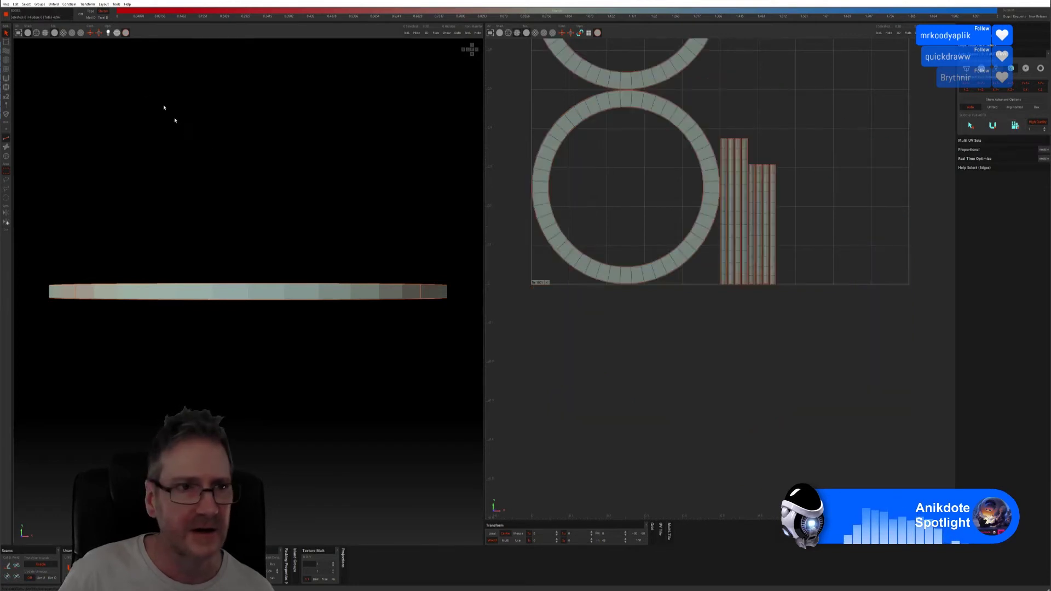
Check the unwrapped ring with the checker texture from above and save it via File.
{"action": "left_click", "coordinate": [63, 32]}
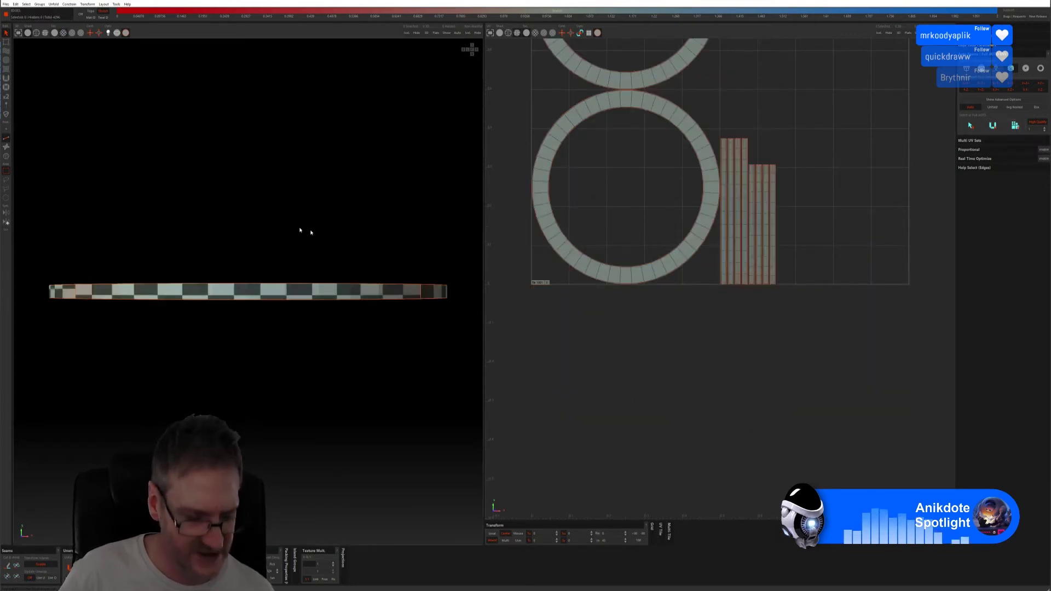
{"action": "middle_click_drag", "start_coordinate": [301, 230], "coordinate": [129, 152]}
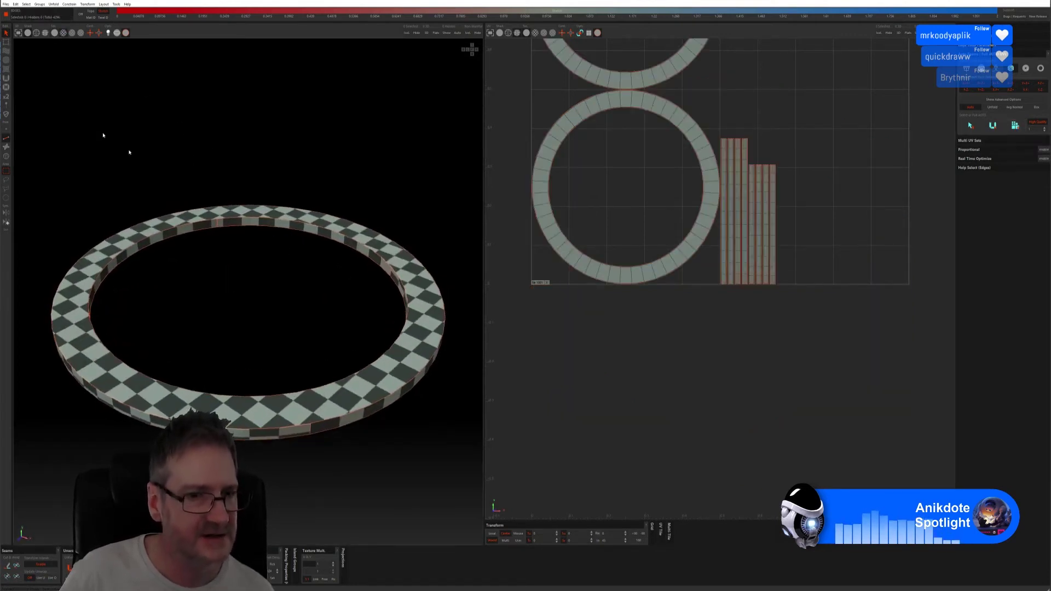
{"action": "left_click", "coordinate": [7, 4]}
{"action": "left_click", "coordinate": [241, 124]}
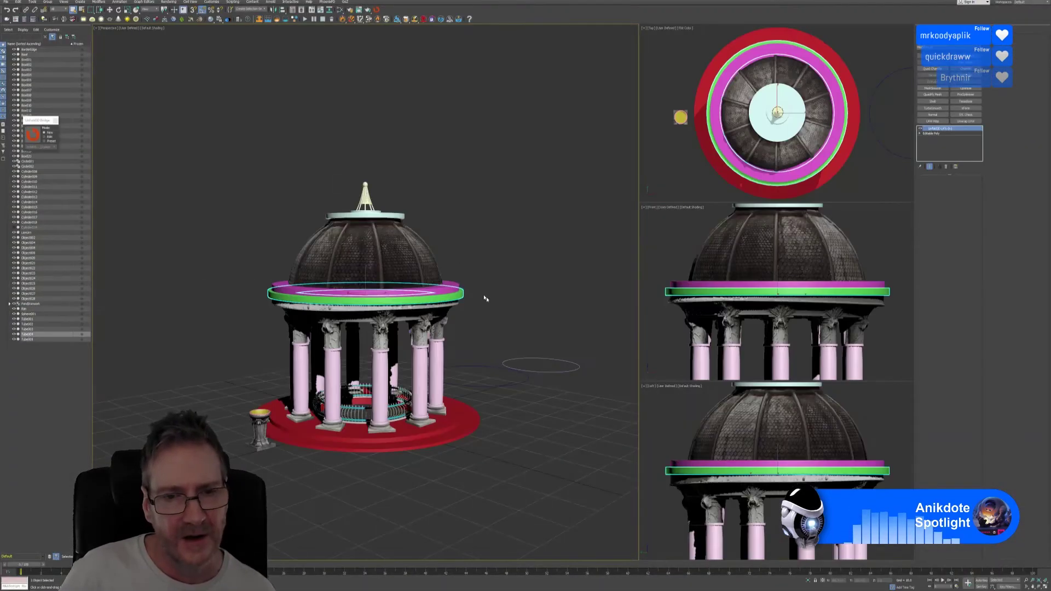
Select the magenta ring Tube002, collapse its modifiers to Editable Poly, and deselect it.
{"action": "left_click", "coordinate": [457, 286]}
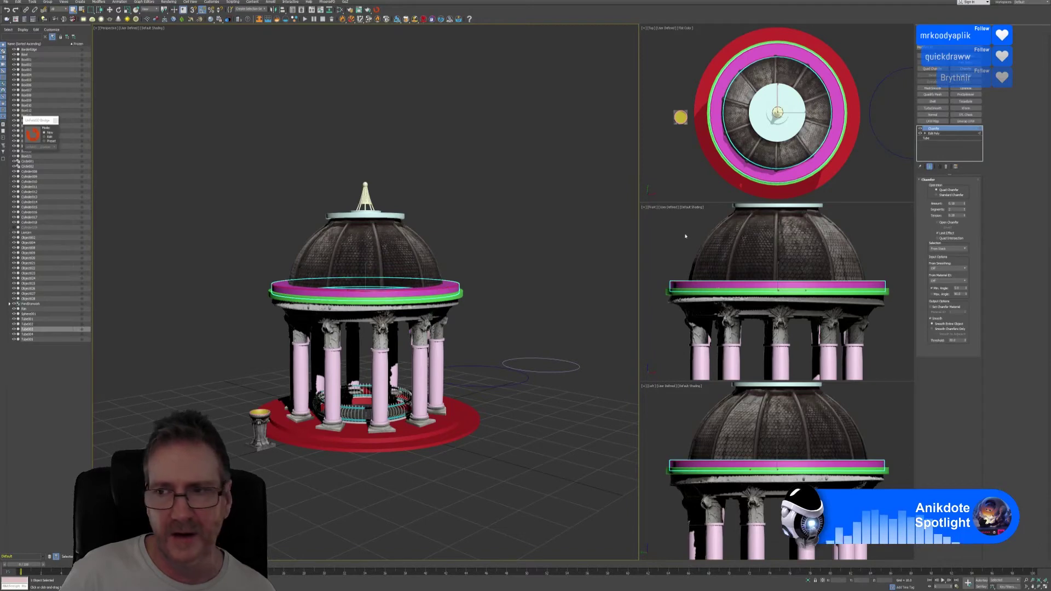
{"action": "right_click", "coordinate": [939, 133]}
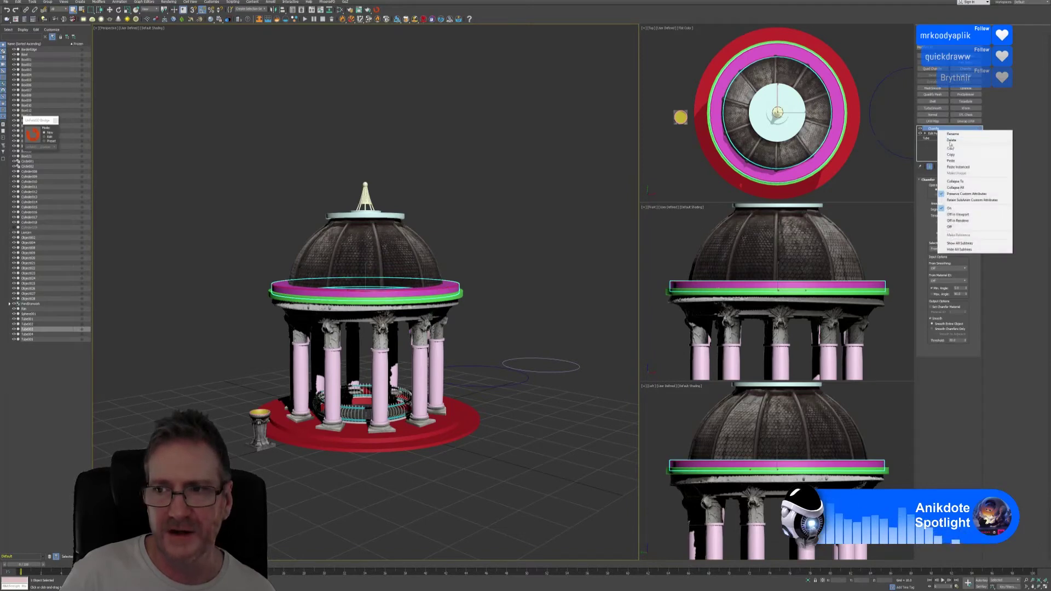
{"action": "left_click", "coordinate": [956, 185]}
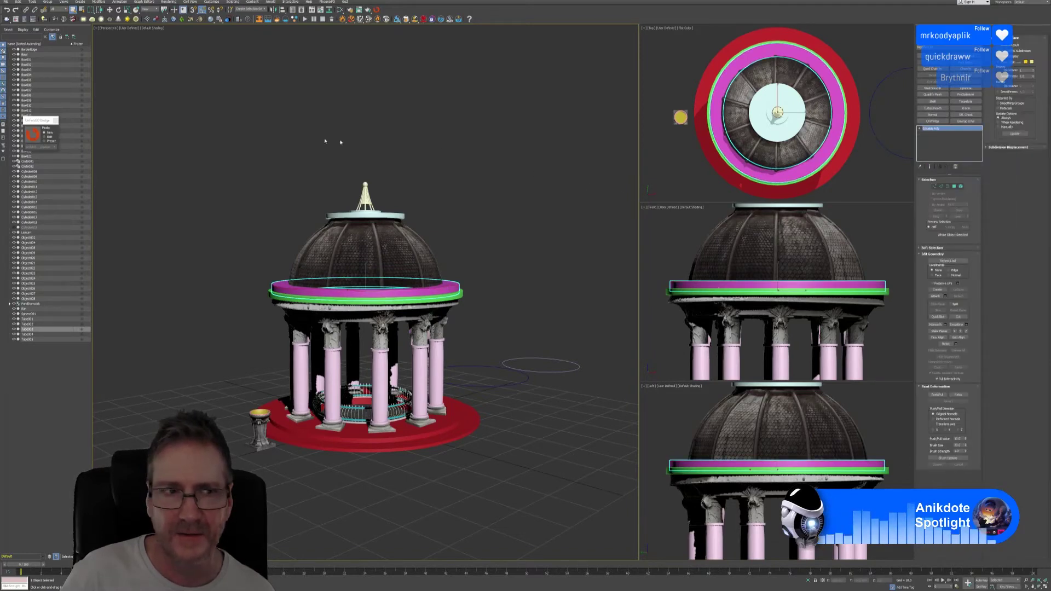
{"action": "left_click", "coordinate": [262, 146]}
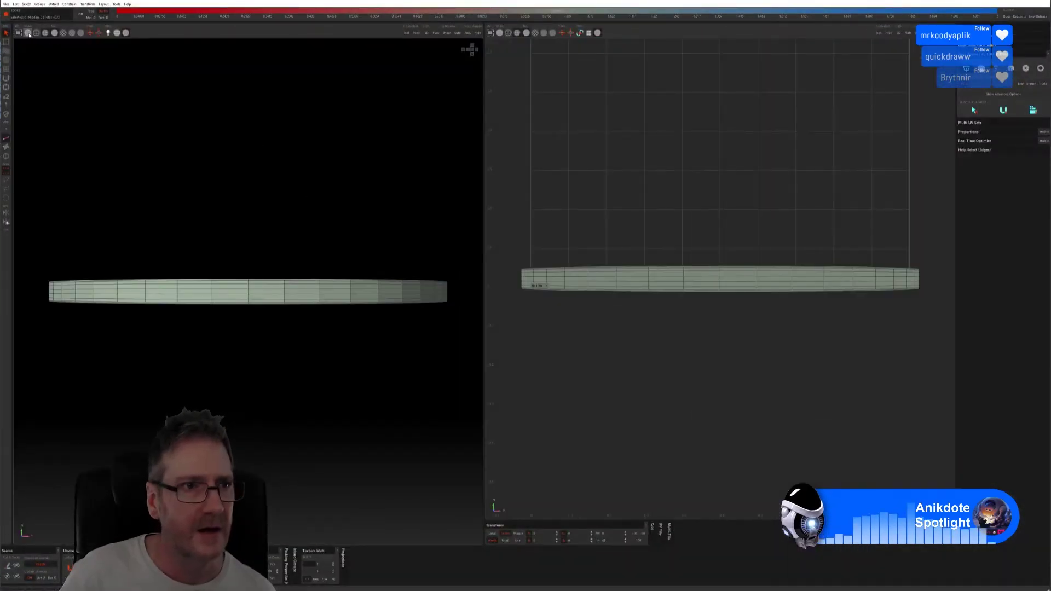
Unwrap the magenta ring with Auto Seams + Unfold, inspect it with the checker, and save.
{"action": "left_click", "coordinate": [27, 32]}
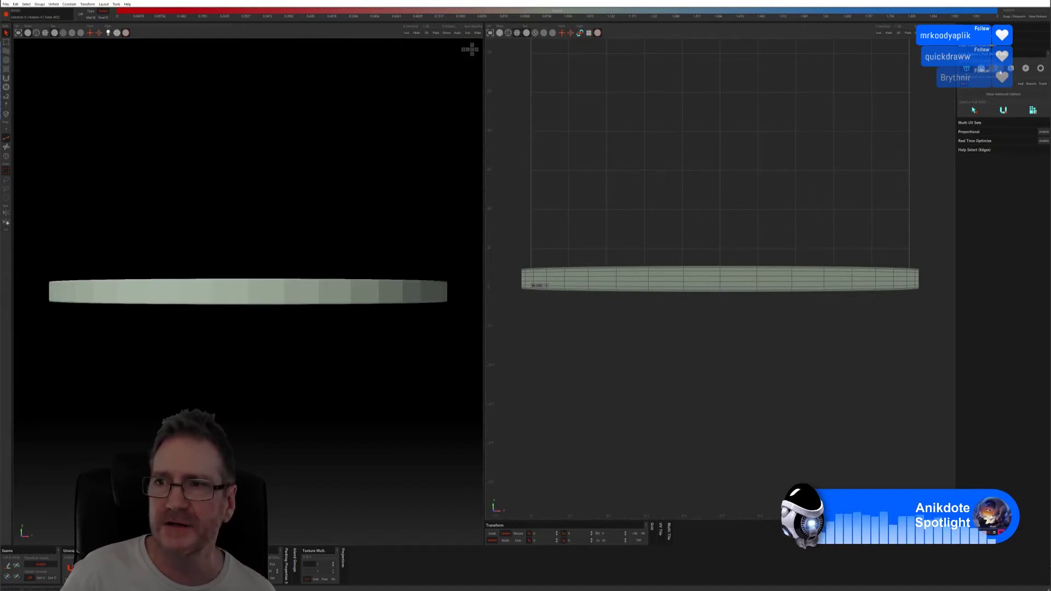
{"action": "left_click", "coordinate": [1011, 127]}
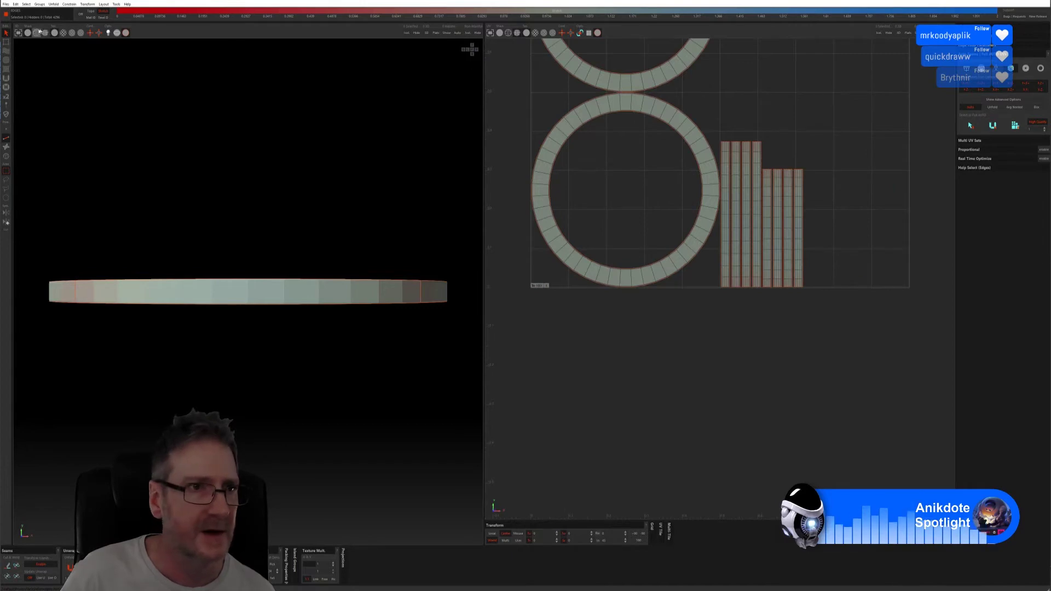
{"action": "left_click", "coordinate": [63, 32]}
{"action": "left_click_drag", "start_coordinate": [254, 159], "coordinate": [257, 230], "text": "alt"}
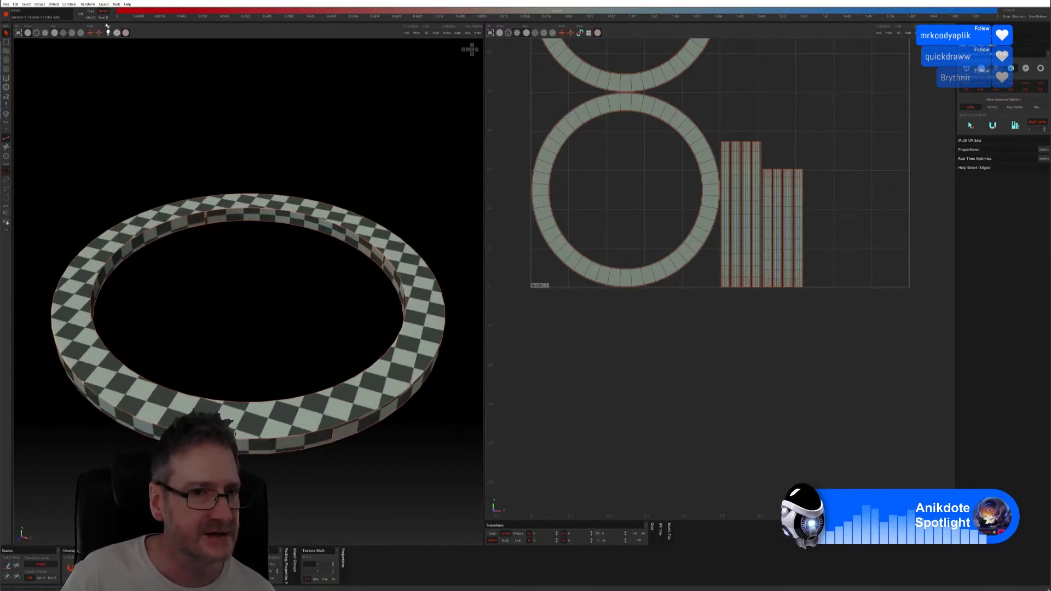
{"action": "left_click", "coordinate": [5, 3]}
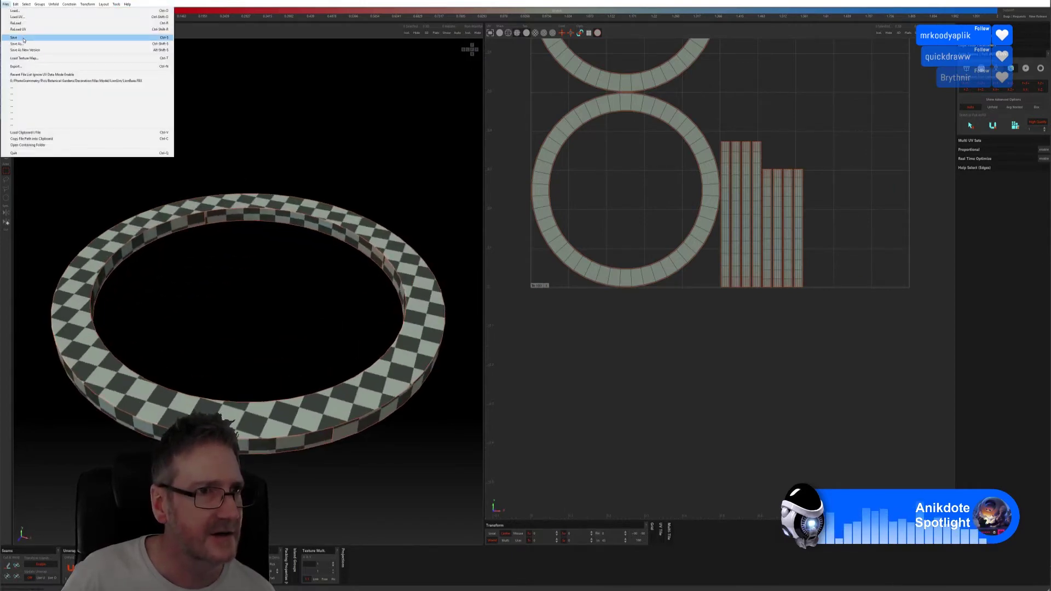
{"action": "left_click", "coordinate": [22, 39]}
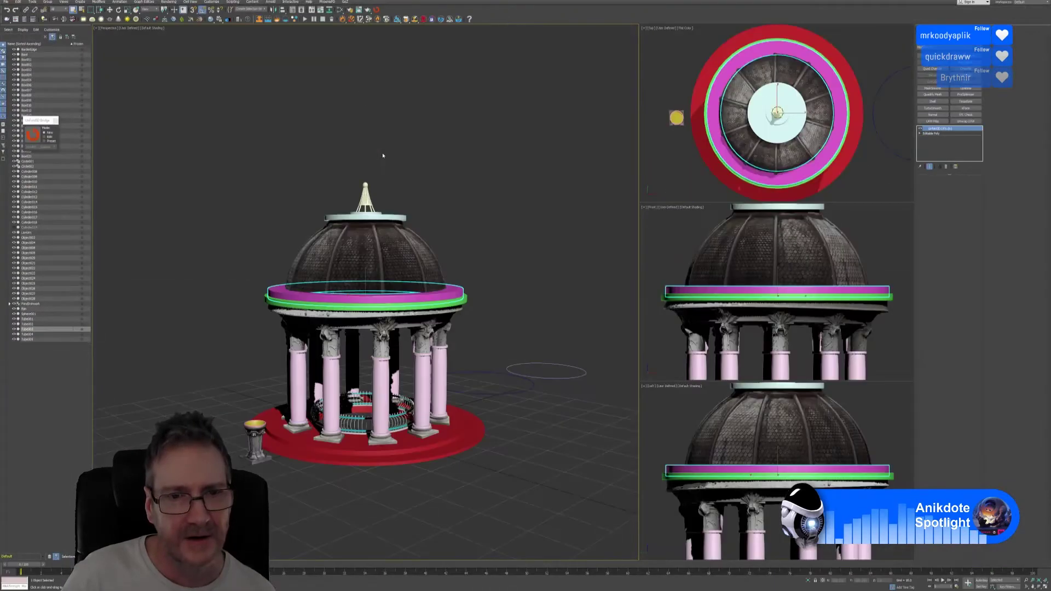
Collapse Tube001's Chamfer stack into an Editable Poly with Collapse All, then deselect it.
{"action": "left_click", "coordinate": [402, 217]}
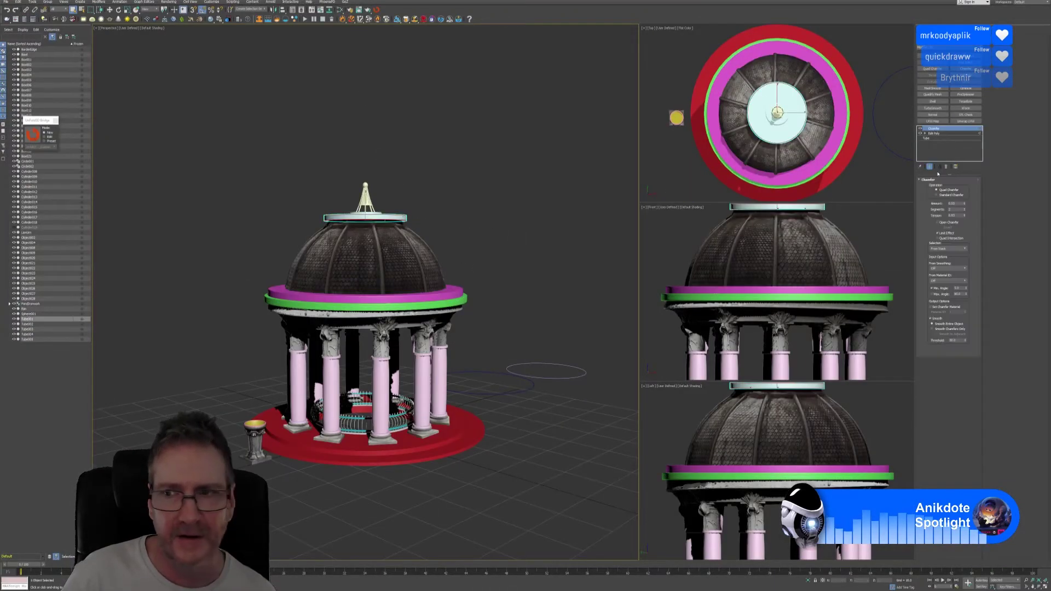
{"action": "right_click", "coordinate": [947, 133]}
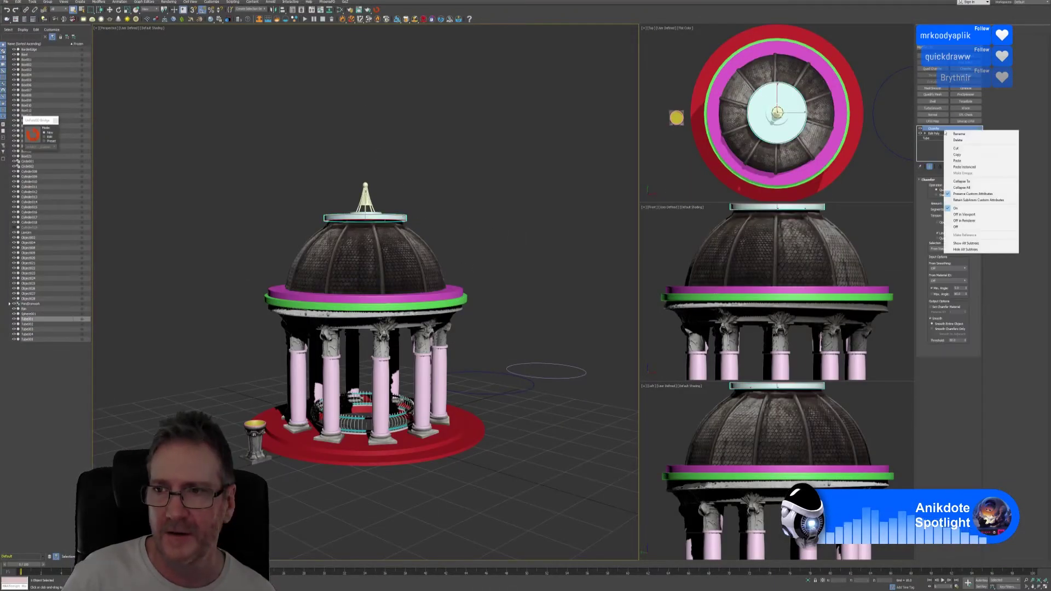
{"action": "left_click", "coordinate": [972, 186]}
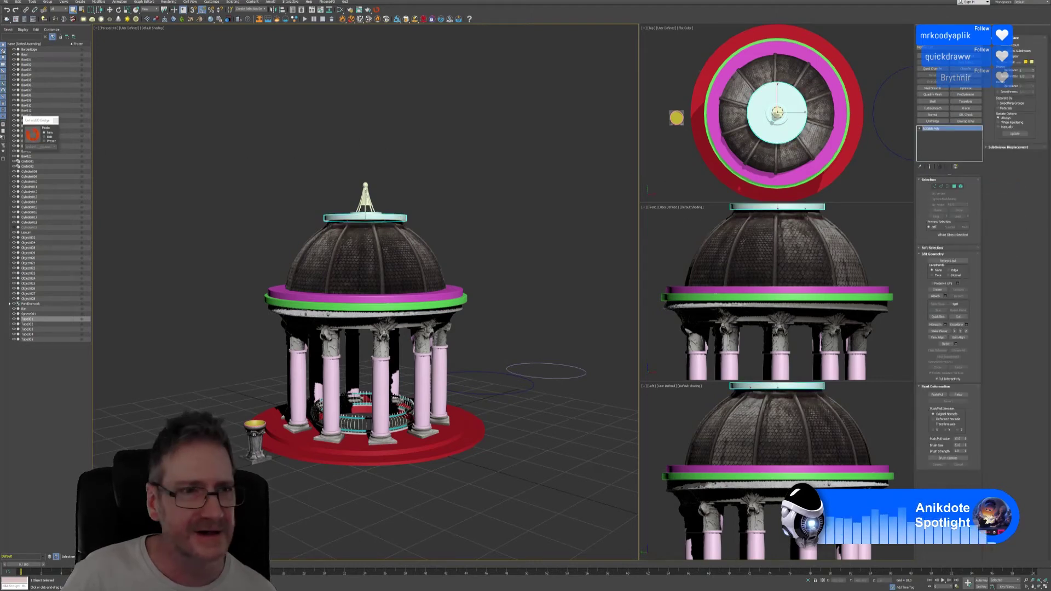
{"action": "left_click", "coordinate": [422, 142]}
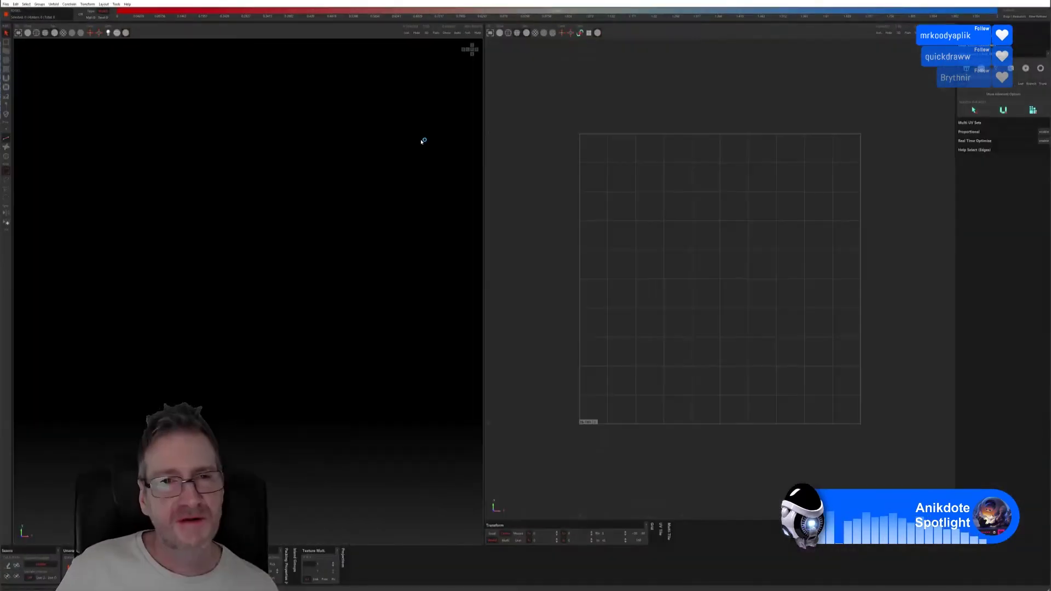
With wireframe off, auto-seam, unfold and pack the disc into a ring island and side strips.
{"action": "left_click", "coordinate": [31, 34]}
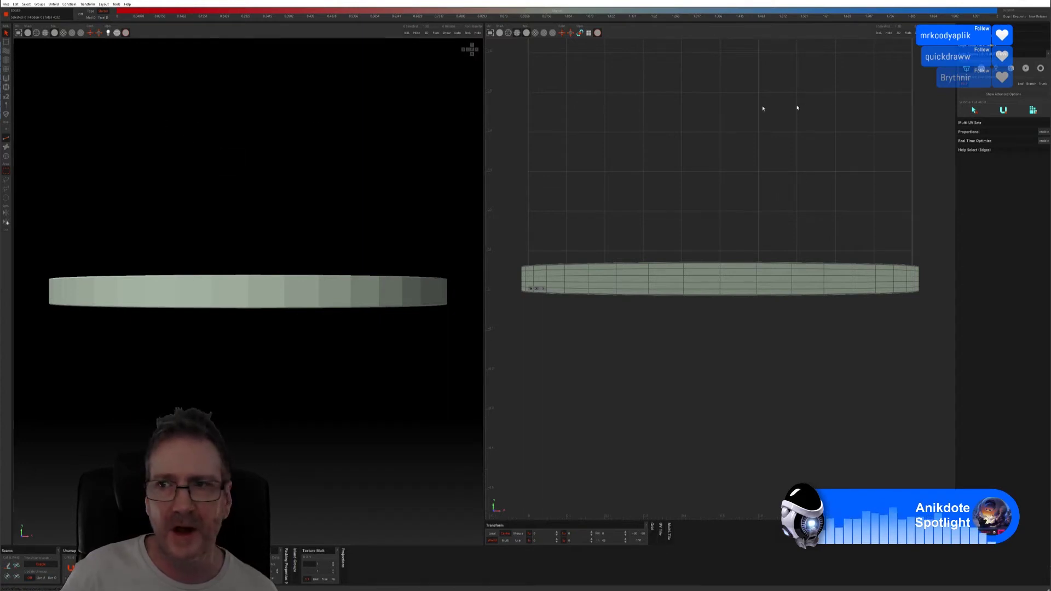
{"action": "left_click", "coordinate": [976, 93]}
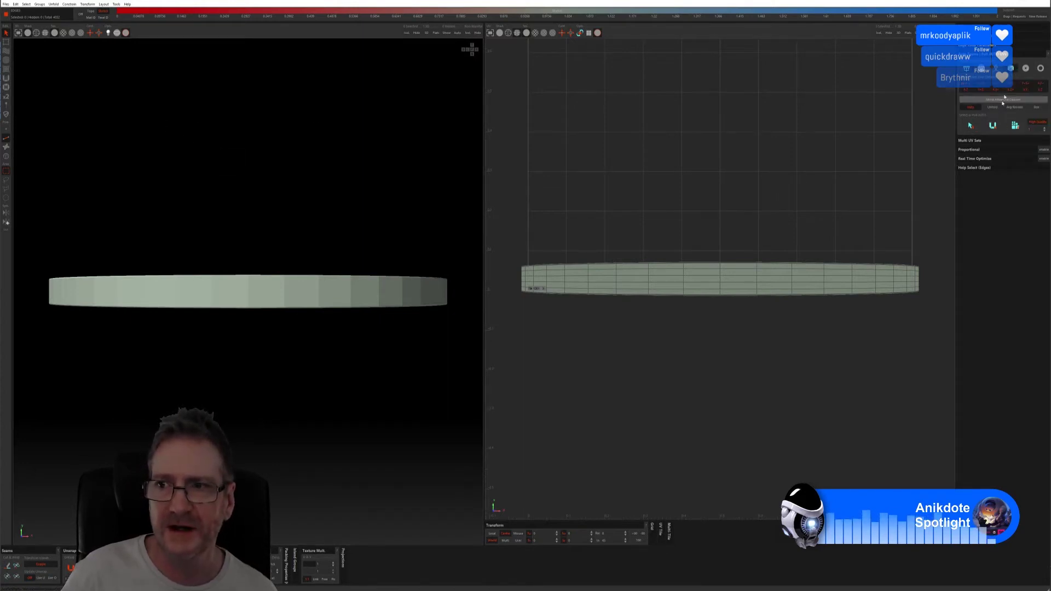
{"action": "left_click", "coordinate": [978, 128]}
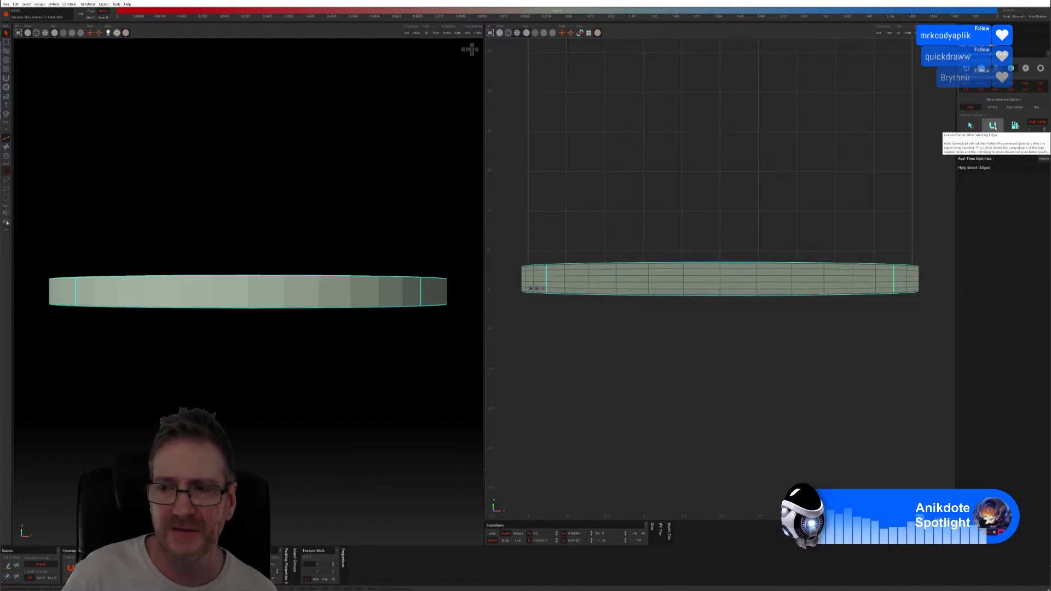
{"action": "left_click", "coordinate": [994, 127]}
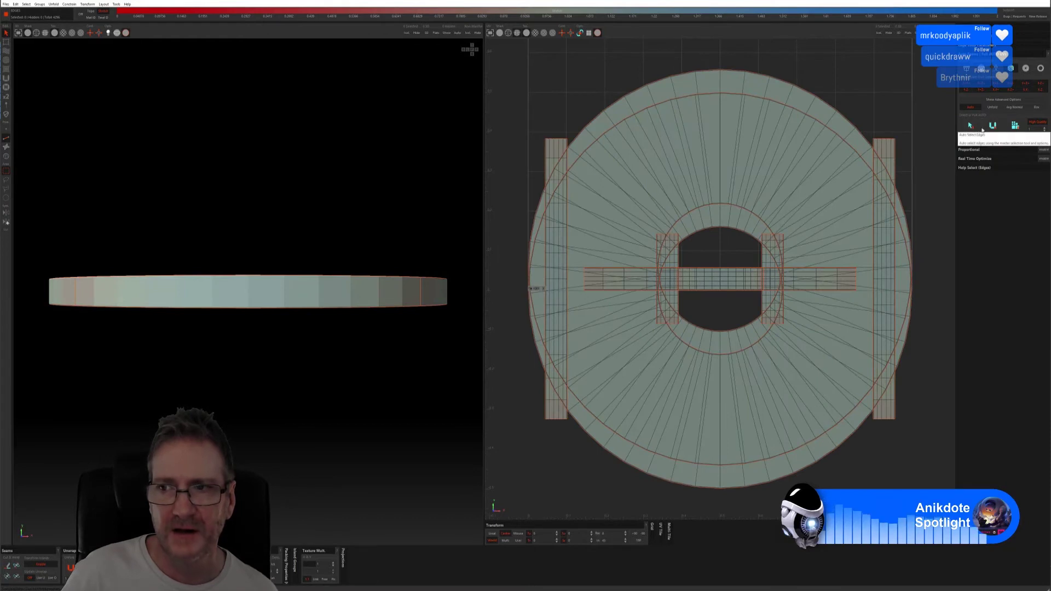
{"action": "left_click", "coordinate": [1015, 126]}
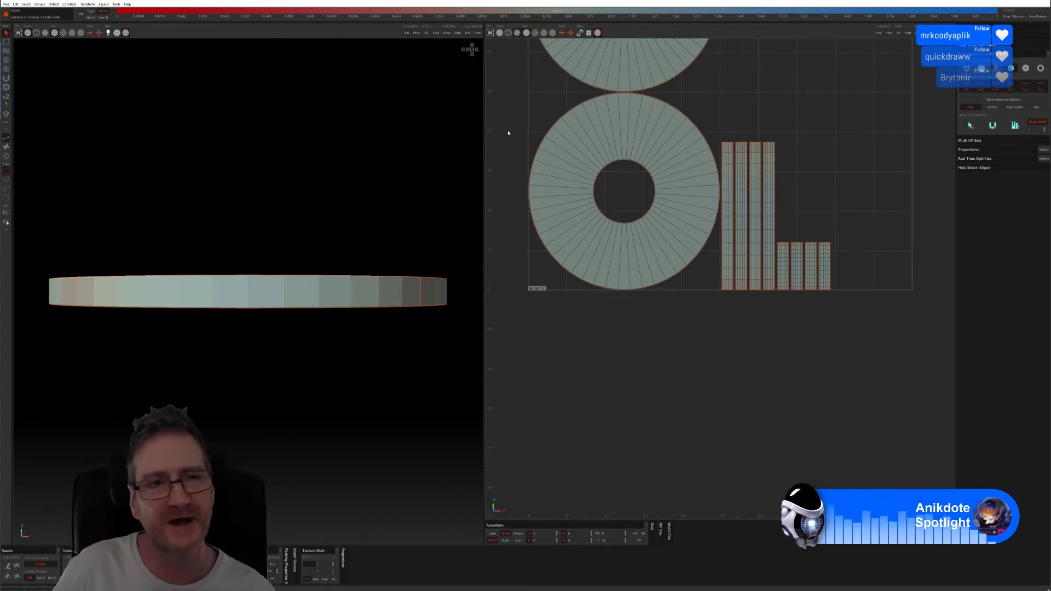
Check the disc's UVs with the checker texture and save them back to 3ds Max.
{"action": "left_click", "coordinate": [63, 32]}
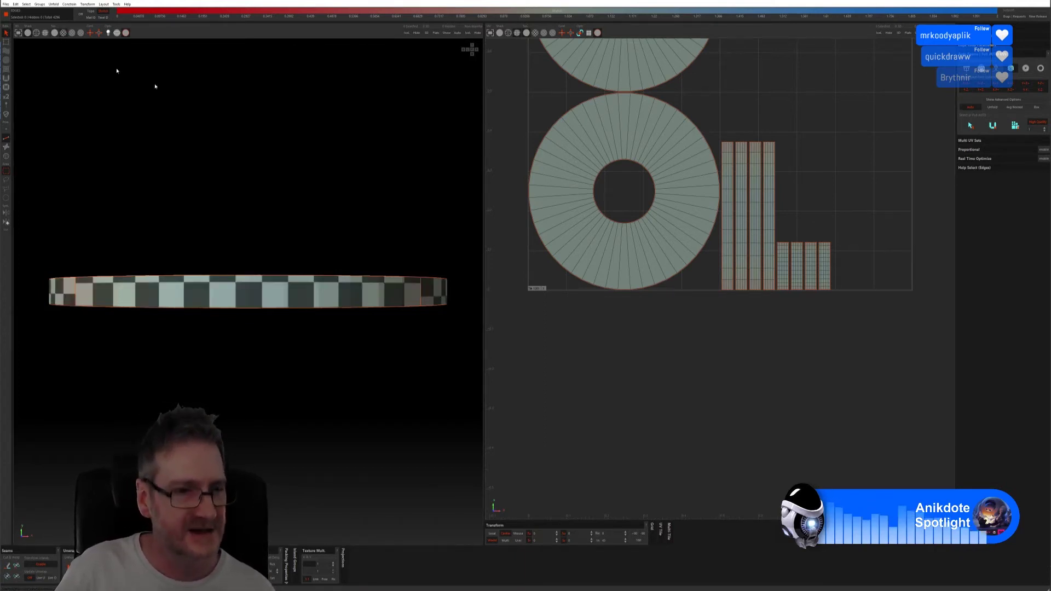
{"action": "middle_click_drag", "start_coordinate": [370, 167], "coordinate": [350, 182]}
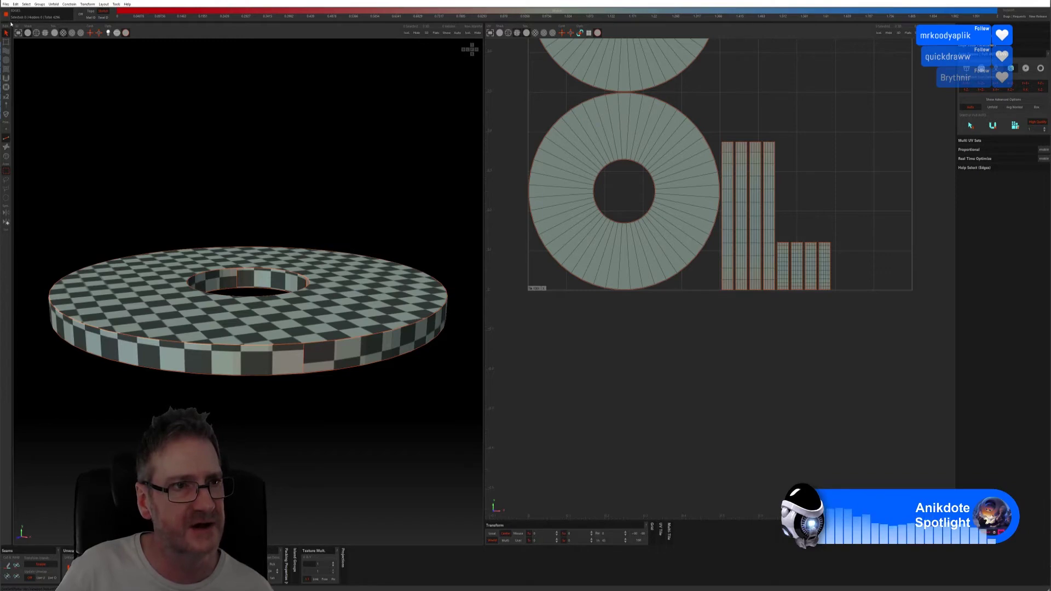
{"action": "left_click", "coordinate": [5, 4]}
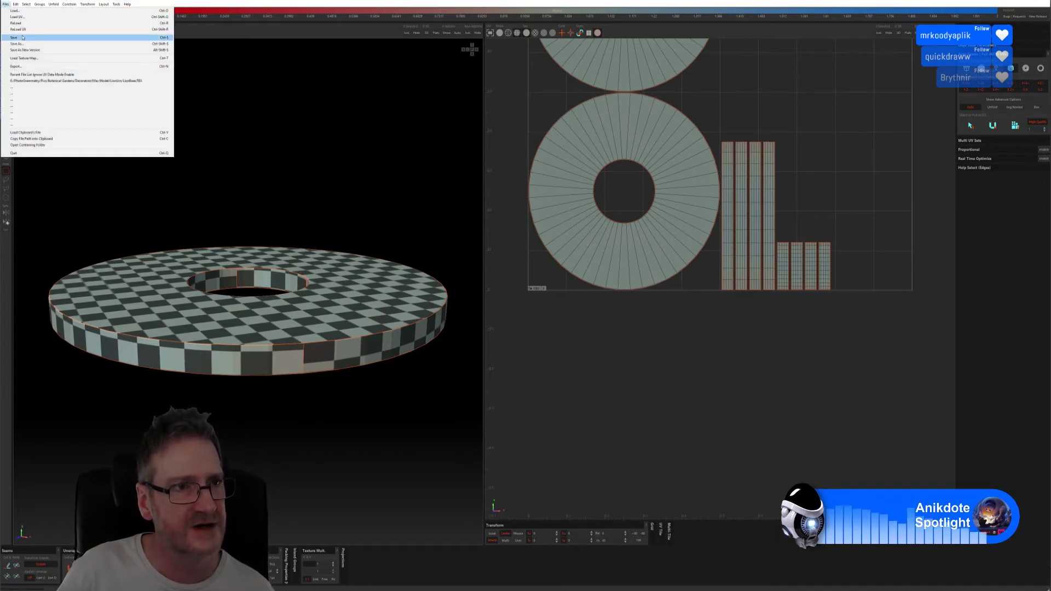
{"action": "left_click", "coordinate": [23, 38]}
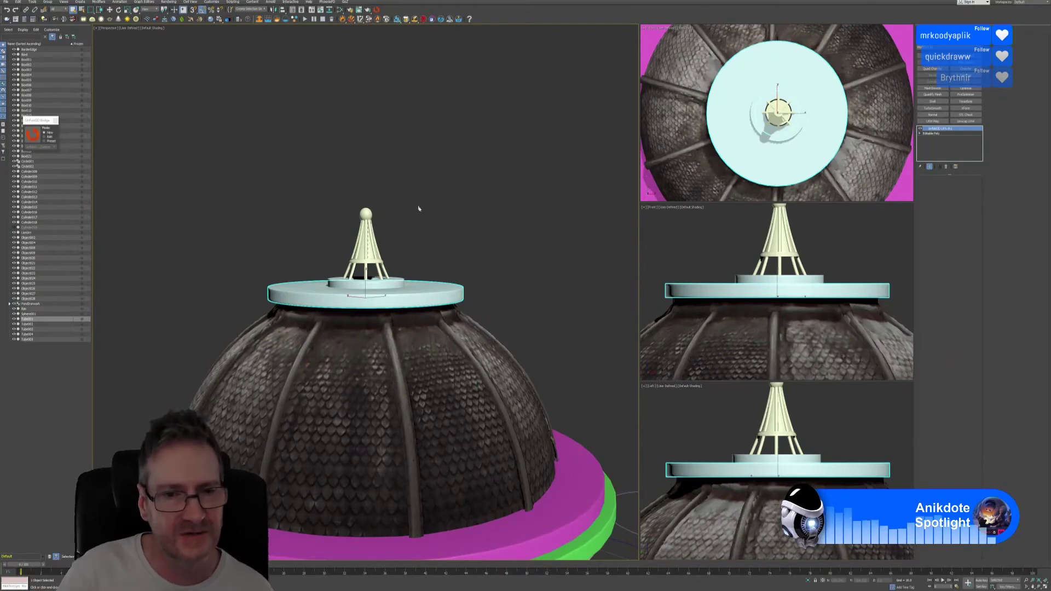
Deselect the large ring and select Tube003, the small tube under the spire.
{"action": "left_click", "coordinate": [403, 263]}
{"action": "left_click", "coordinate": [386, 281]}
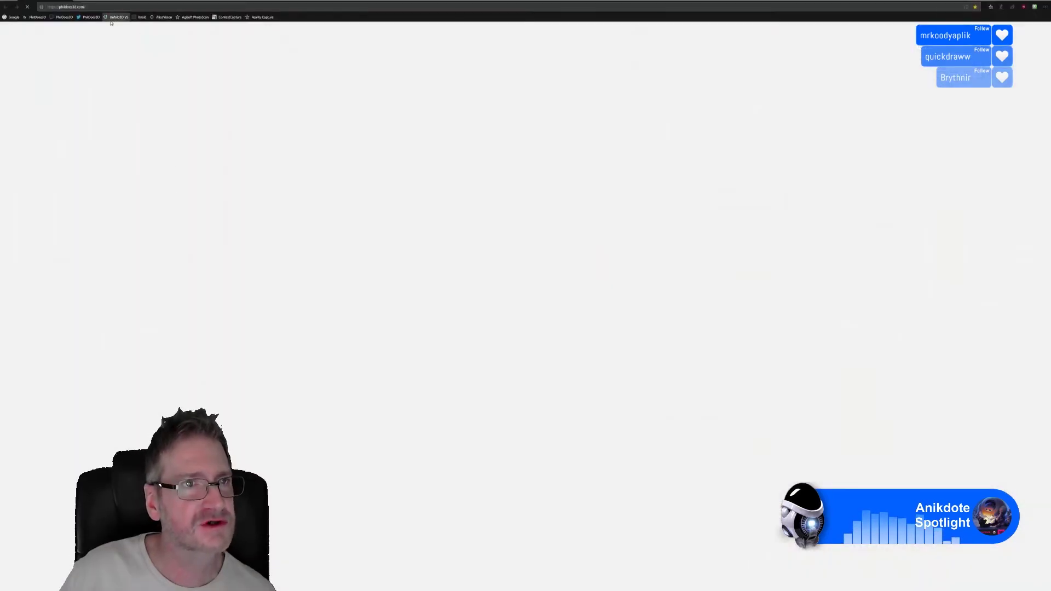
Go to the Rizom-Lab website's bridges download page from the community section.
{"action": "left_click", "coordinate": [111, 19]}
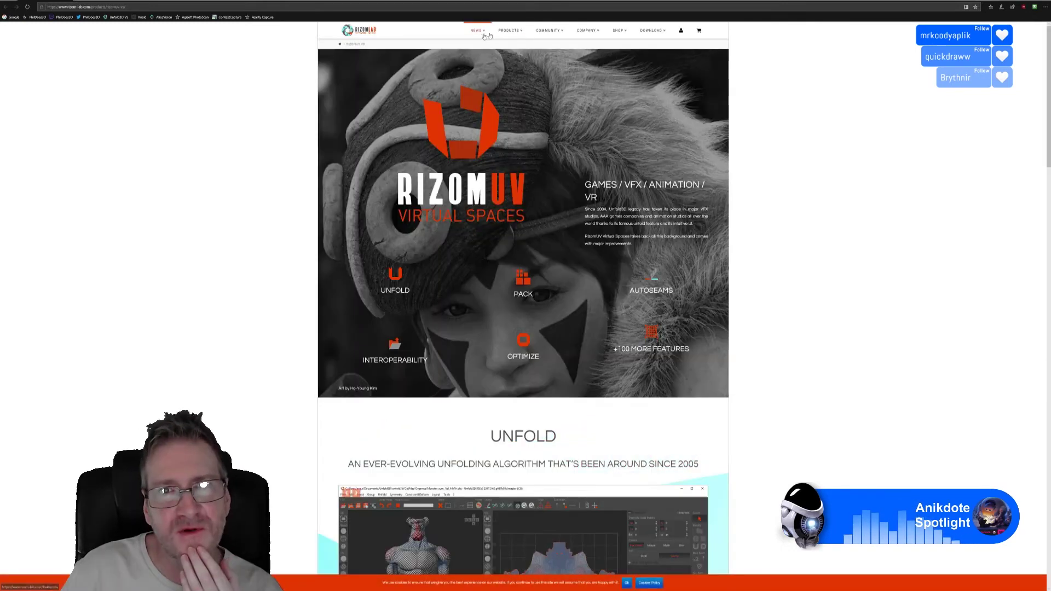
{"action": "mouse_move", "coordinate": [549, 31]}
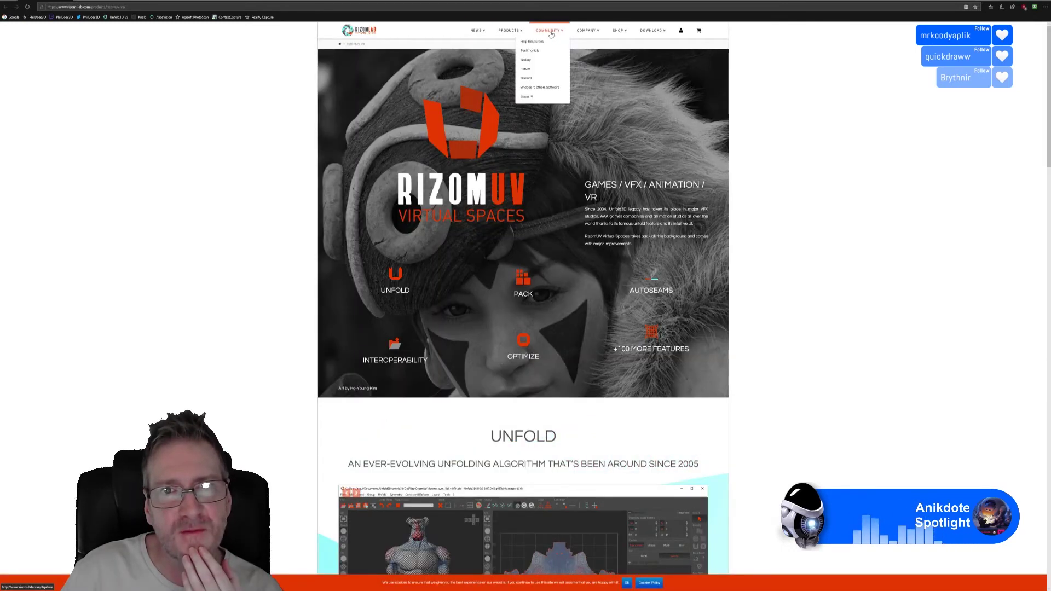
{"action": "left_click", "coordinate": [525, 69]}
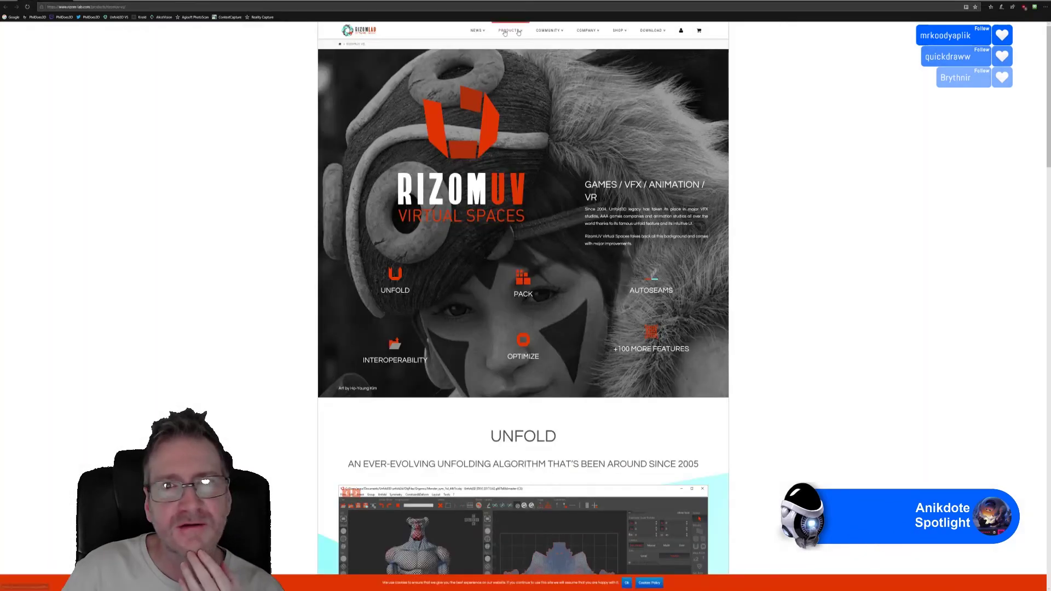
{"action": "mouse_move", "coordinate": [561, 37]}
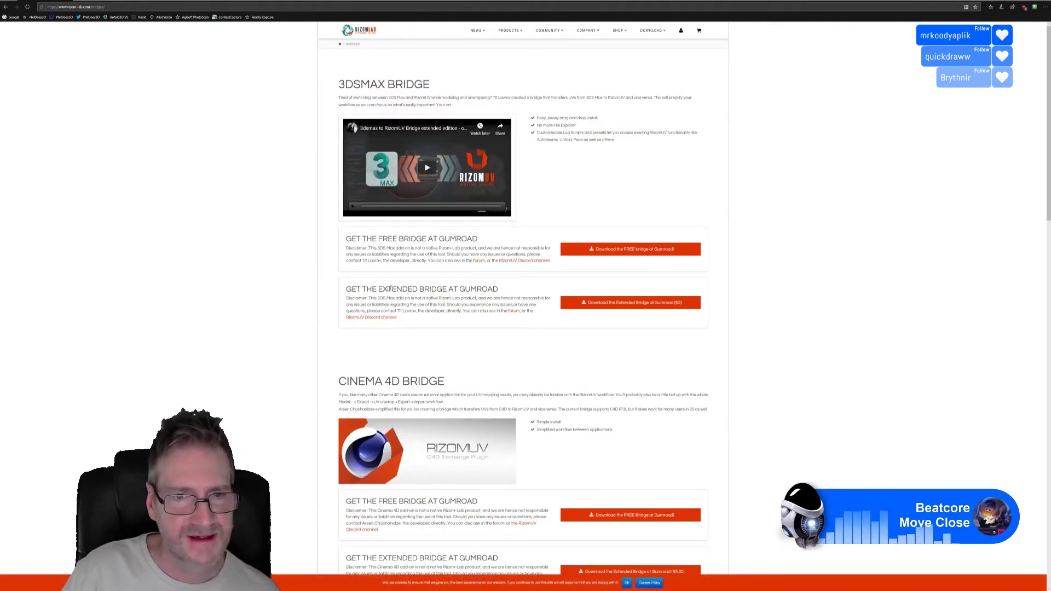
Review the extended, free and Blender 2 bridge headings, then return to 3ds Max.
{"action": "left_click_drag", "start_coordinate": [379, 290], "coordinate": [427, 292]}
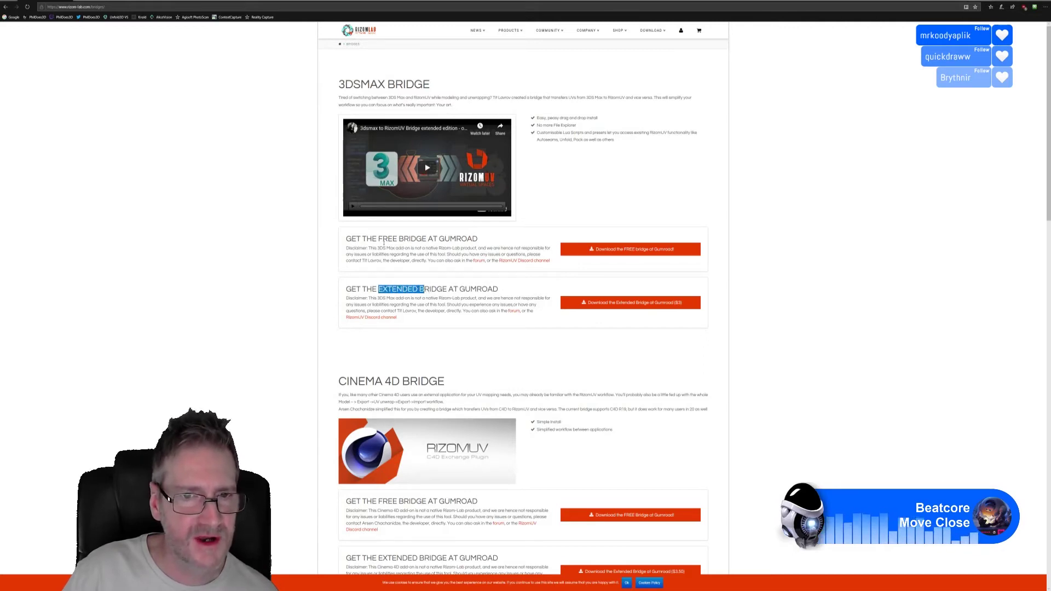
{"action": "left_click_drag", "start_coordinate": [382, 239], "coordinate": [411, 242]}
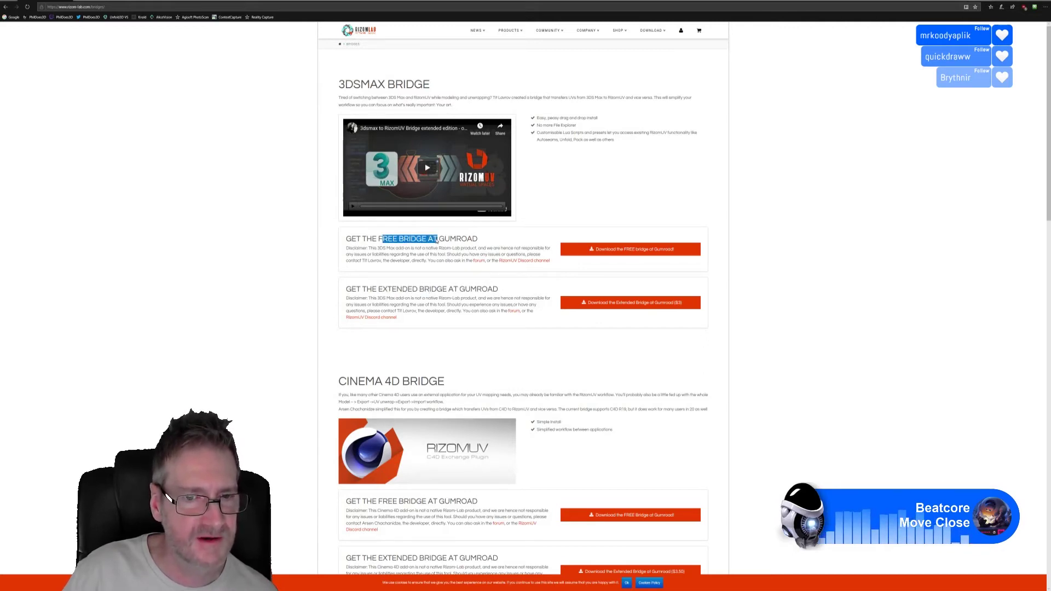
{"action": "scroll", "coordinate": [416, 242], "scroll_direction": "down", "scroll_amount": 6}
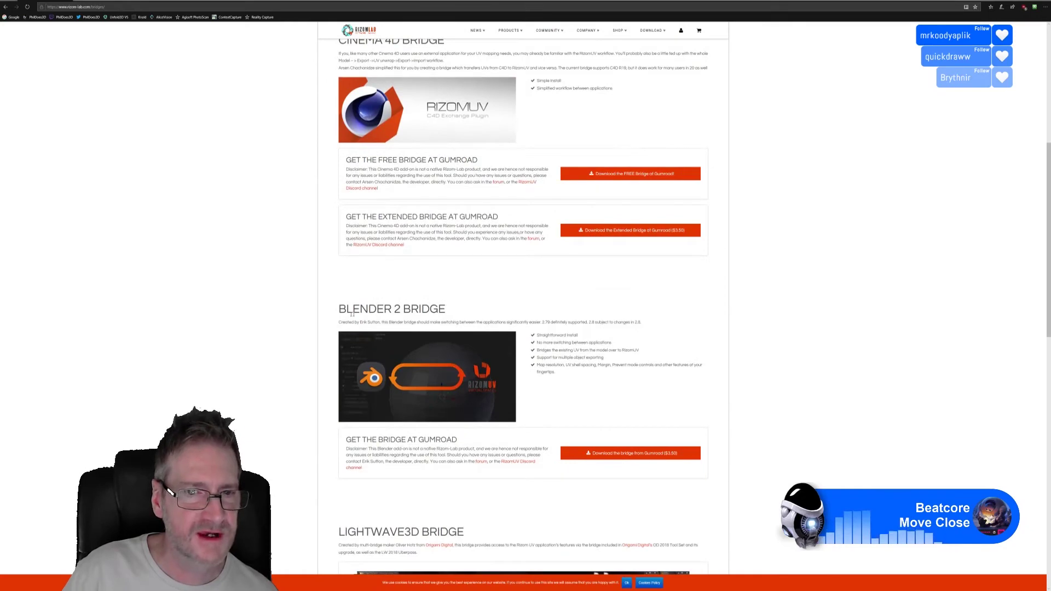
{"action": "left_click_drag", "start_coordinate": [339, 309], "coordinate": [429, 310]}
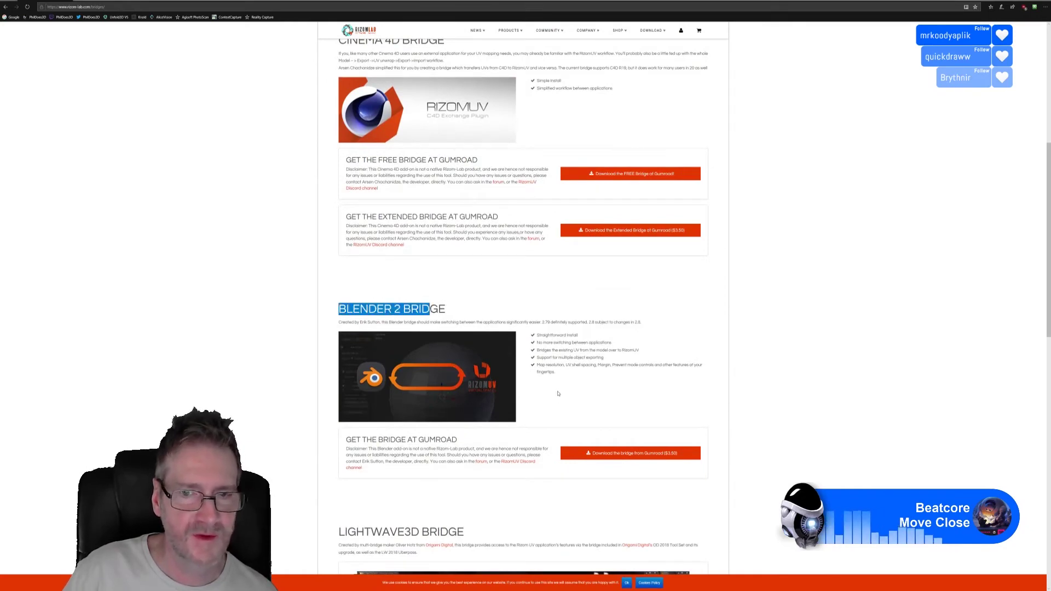
{"action": "scroll", "coordinate": [558, 394], "scroll_direction": "up", "scroll_amount": 6}
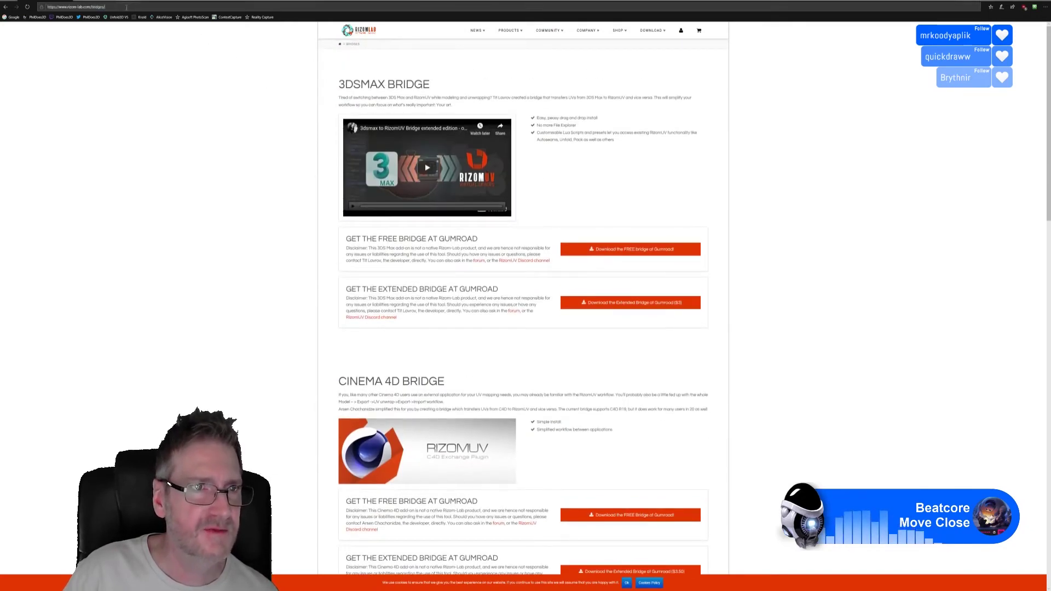
{"action": "left_click", "coordinate": [126, 7]}
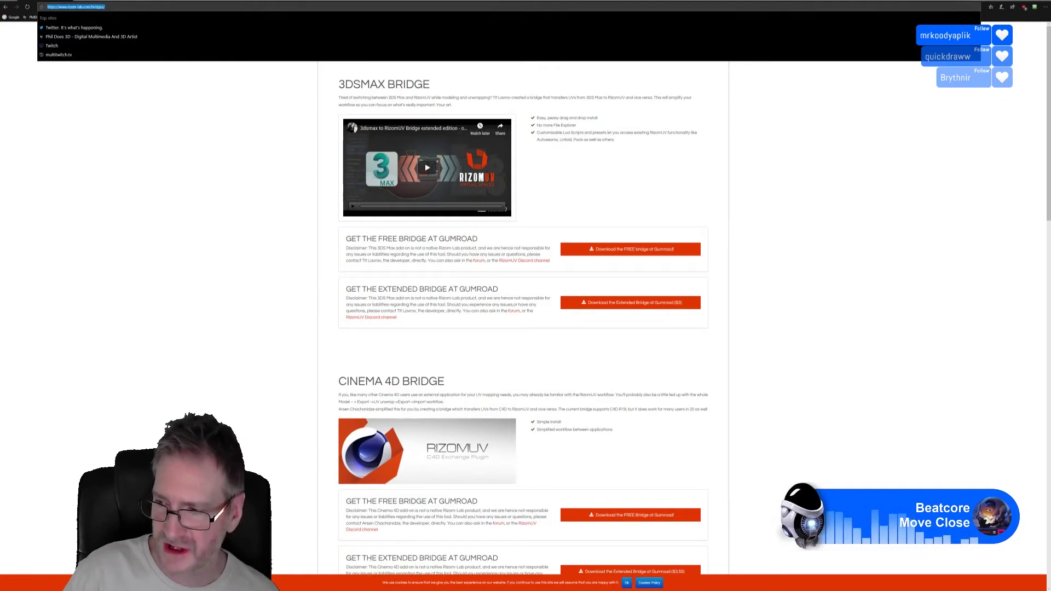
{"action": "key", "text": "Escape"}
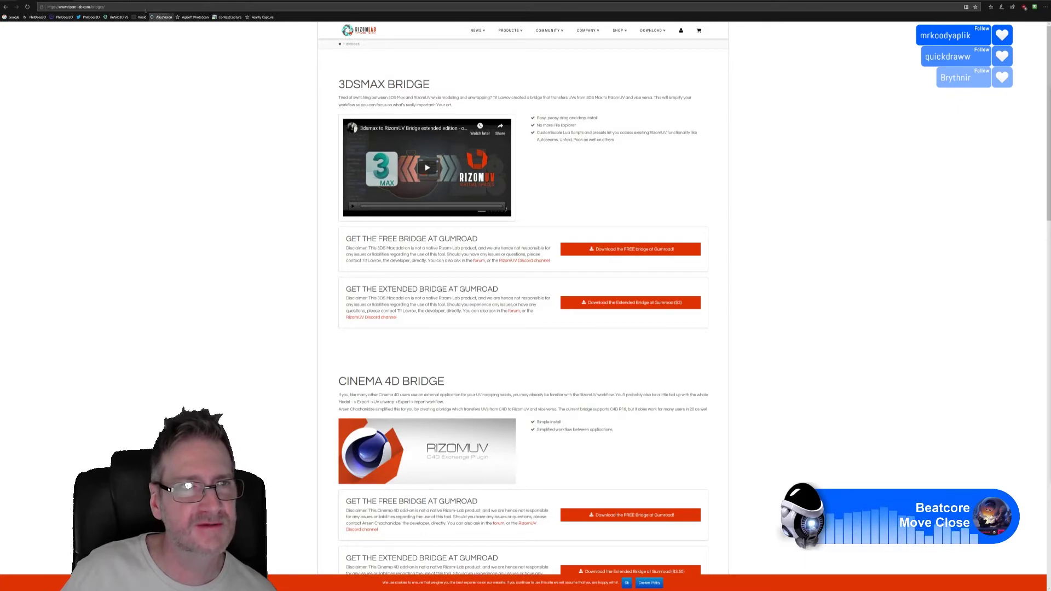
{"action": "key", "text": "ctrl+l"}
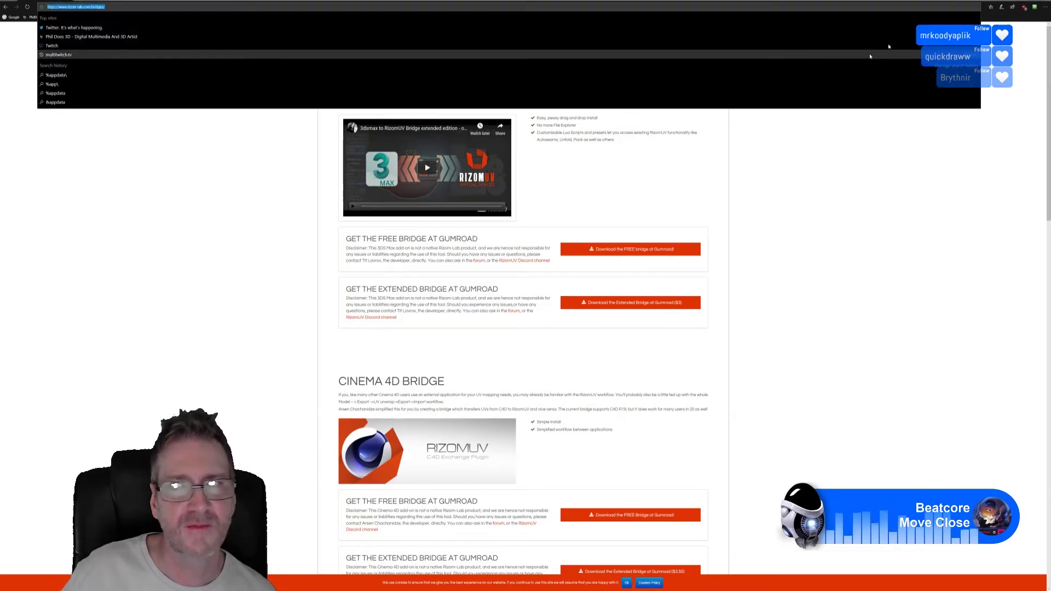
{"action": "key", "text": "alt+Tab"}
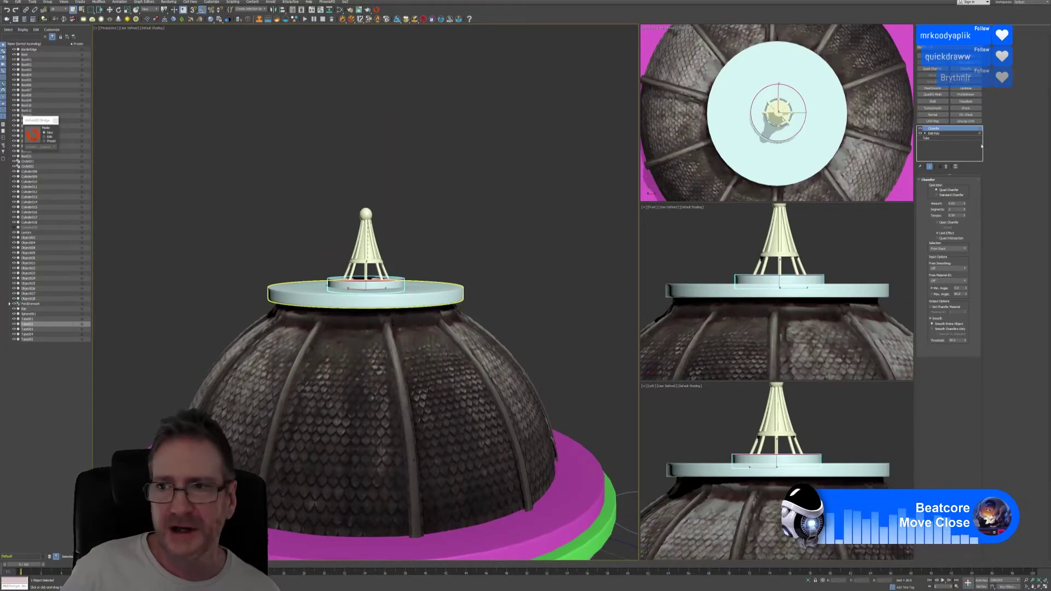
Collapse Tube003's Chamfer modifier into an Editable Poly and deselect the ring.
{"action": "right_click", "coordinate": [948, 132]}
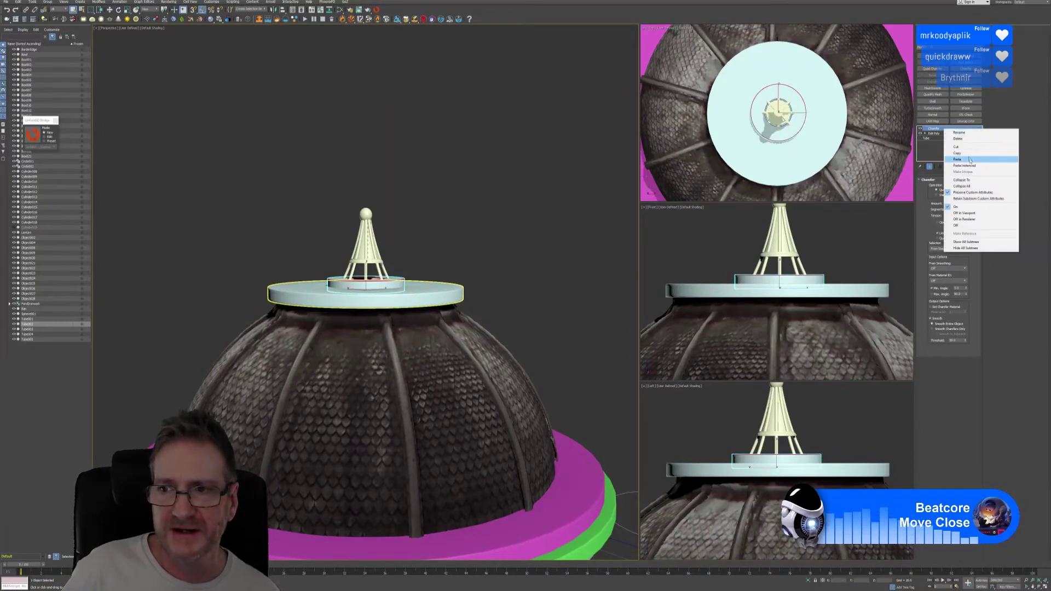
{"action": "left_click", "coordinate": [969, 187]}
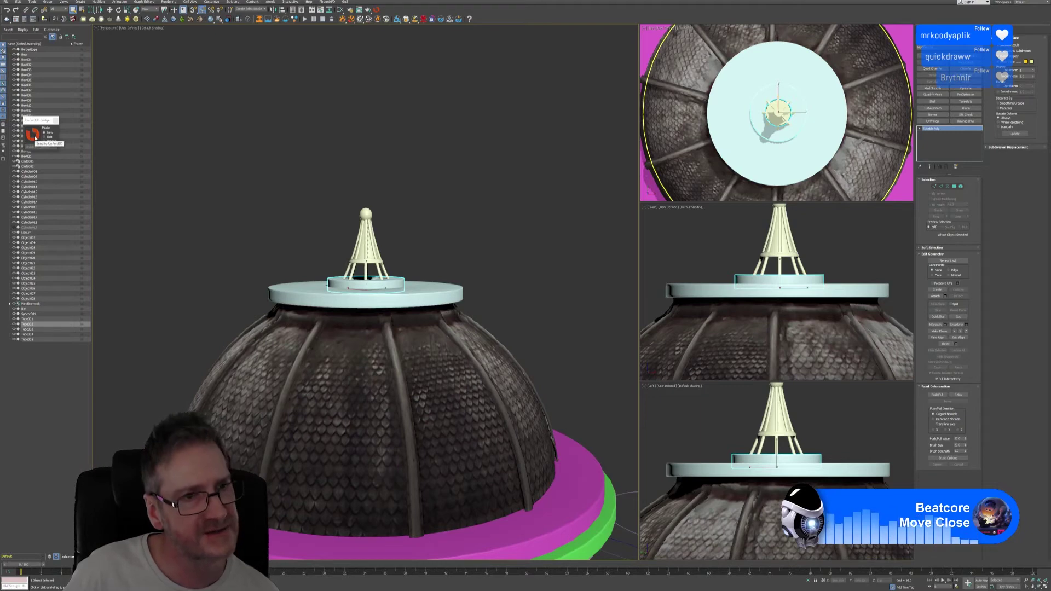
{"action": "left_click", "coordinate": [291, 125]}
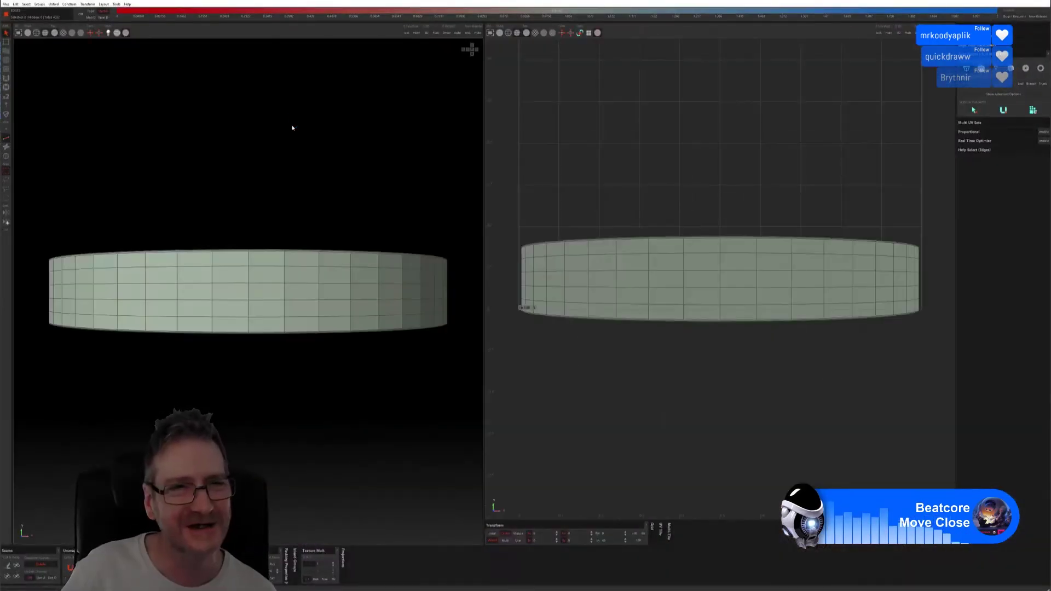
With wireframe off, auto-seam and unfold Tube003 into flat ring and strip islands.
{"action": "left_click", "coordinate": [28, 33]}
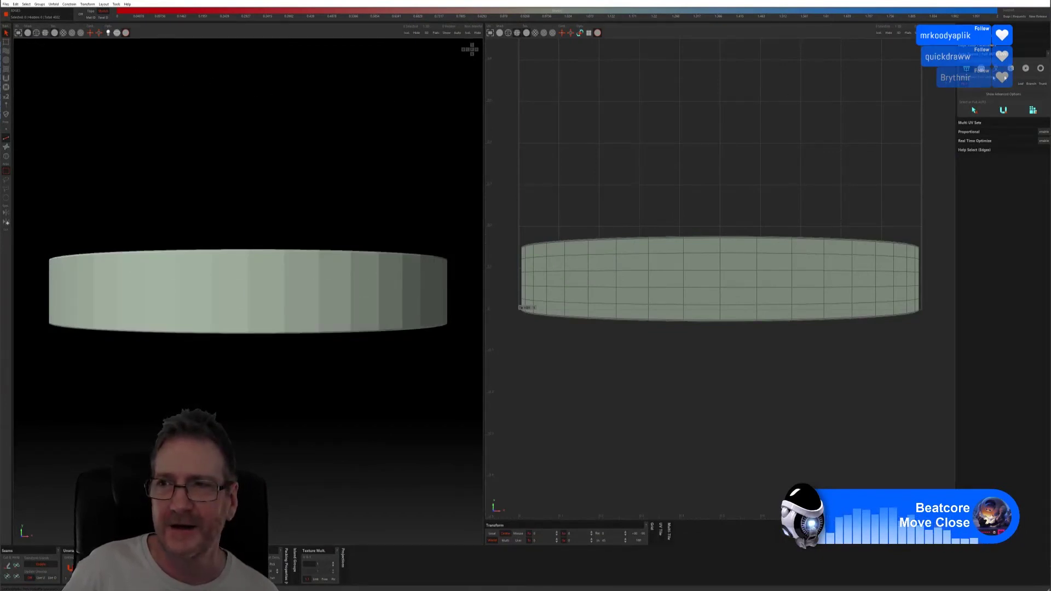
{"action": "left_click", "coordinate": [1003, 94]}
{"action": "left_click", "coordinate": [971, 126]}
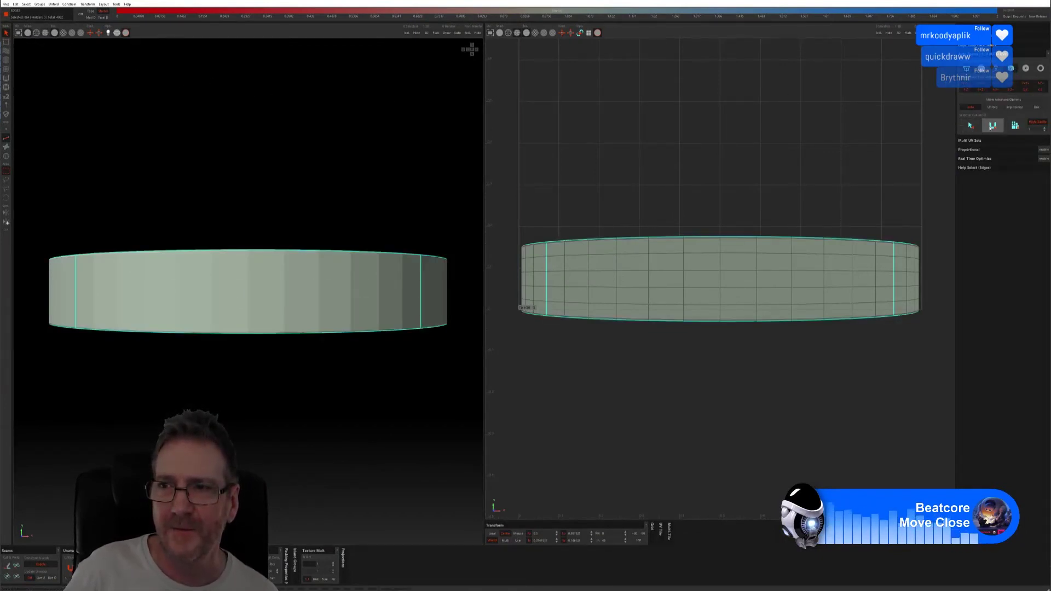
{"action": "left_click", "coordinate": [992, 125]}
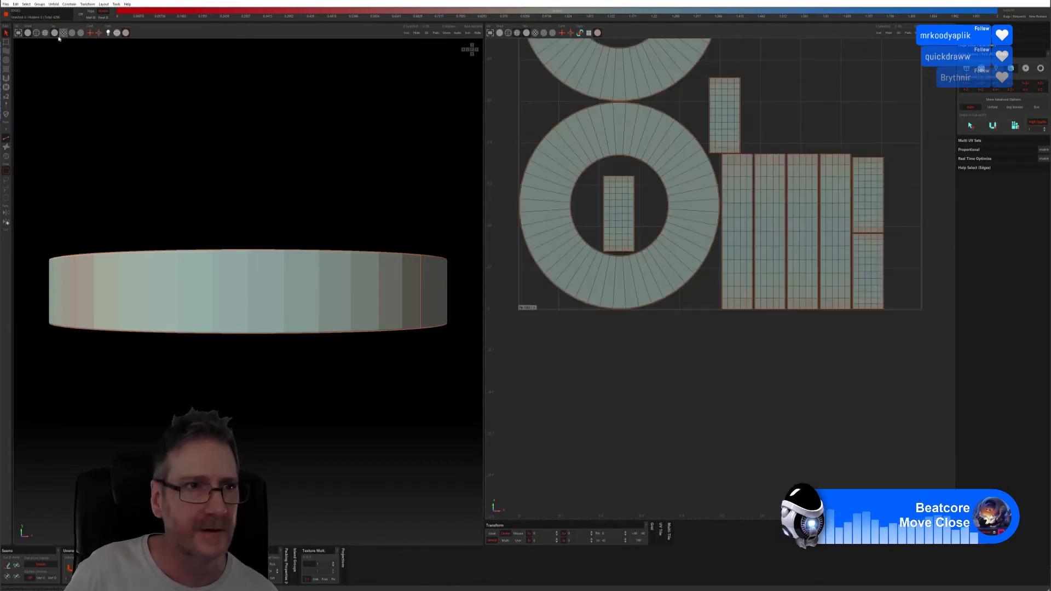
Verify the ring's even checker pattern and save the UVs back to 3ds Max.
{"action": "left_click", "coordinate": [63, 33]}
{"action": "left_click_drag", "start_coordinate": [313, 171], "coordinate": [314, 172], "text": "alt"}
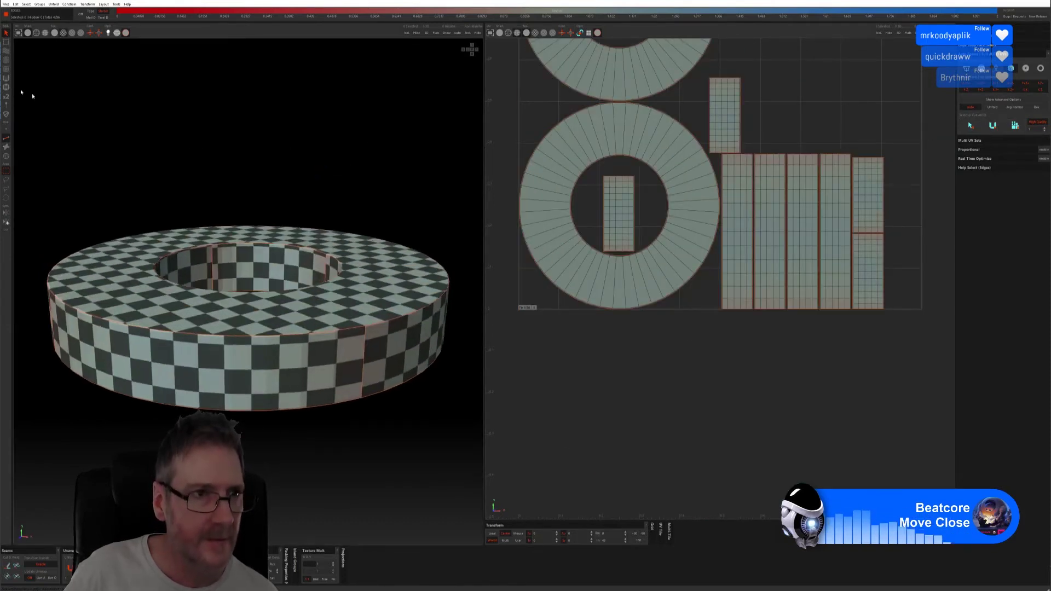
{"action": "left_click", "coordinate": [6, 4]}
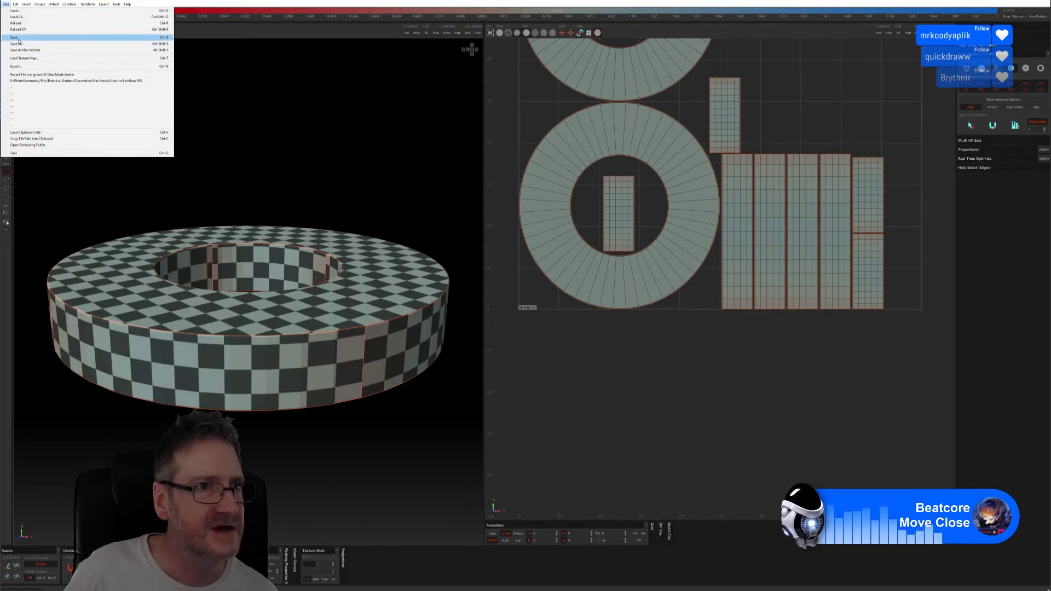
{"action": "left_click", "coordinate": [22, 41]}
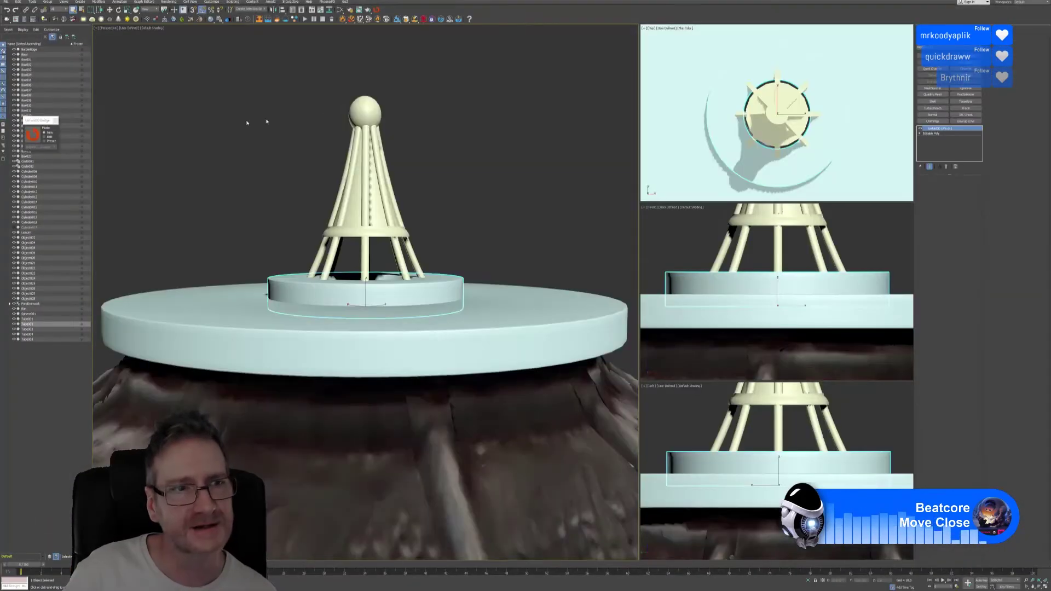
Frame the dome, select the Sphere001 spire finial and send it to RizomUV via the bridge button.
{"action": "scroll", "coordinate": [427, 175], "scroll_direction": "down", "scroll_amount": 6}
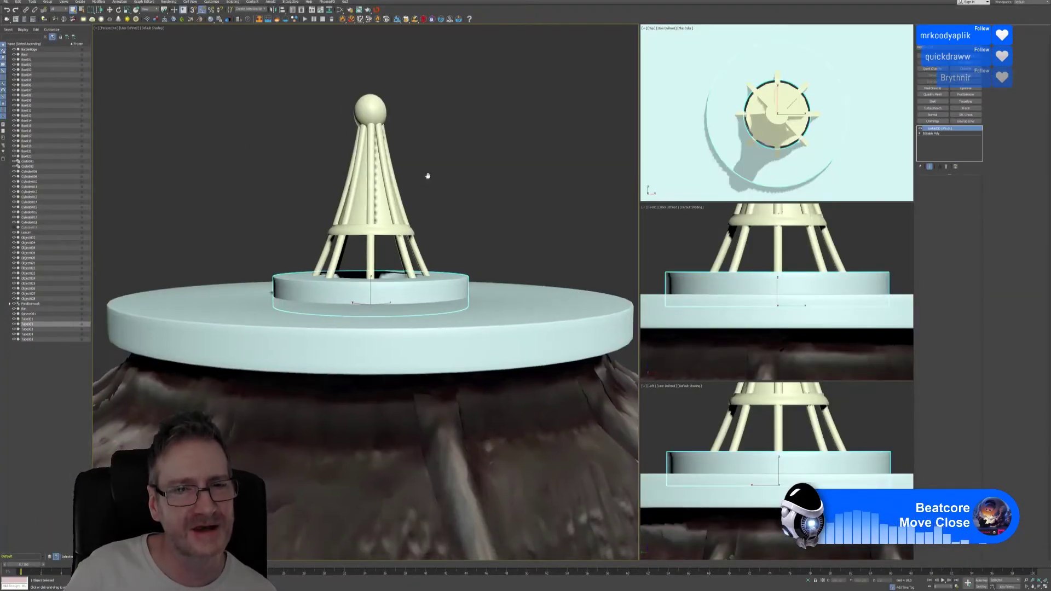
{"action": "middle_click_drag", "start_coordinate": [432, 175], "coordinate": [412, 193]}
{"action": "left_click", "coordinate": [412, 192]}
{"action": "left_click", "coordinate": [382, 198]}
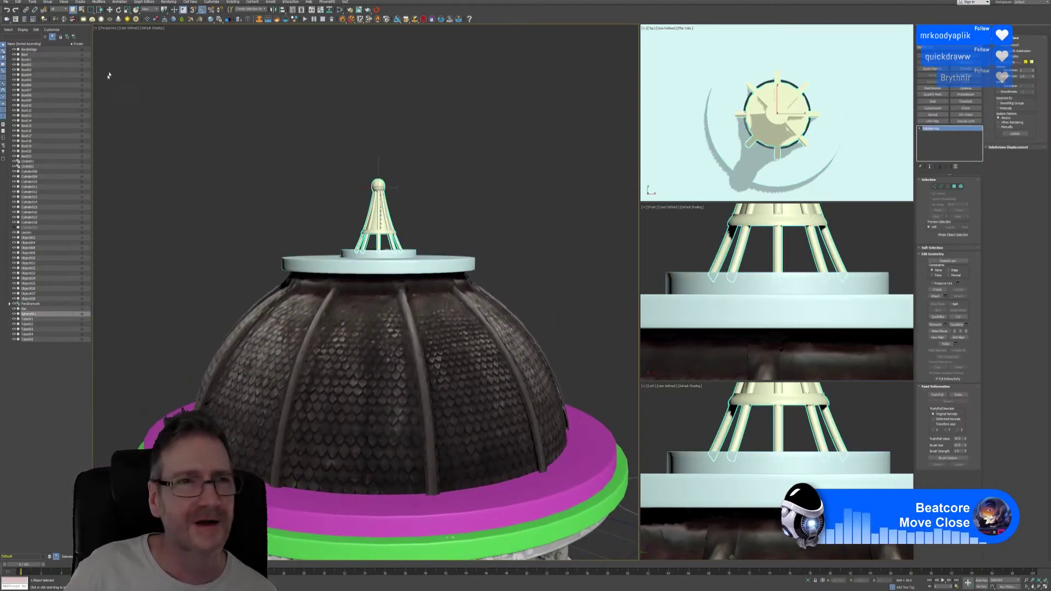
{"action": "left_click", "coordinate": [377, 10]}
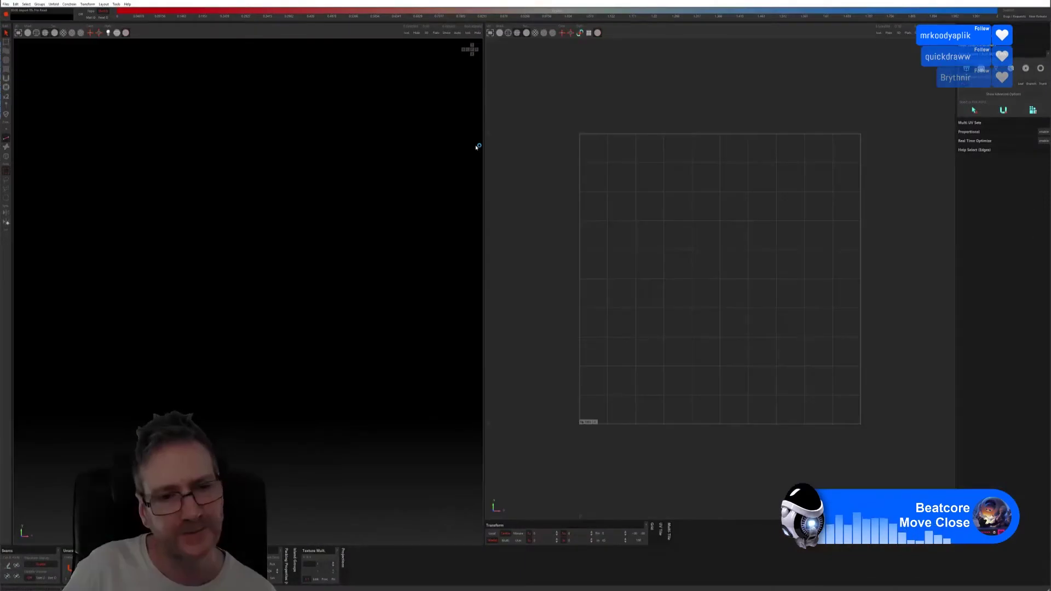
{"action": "key", "text": "f"}
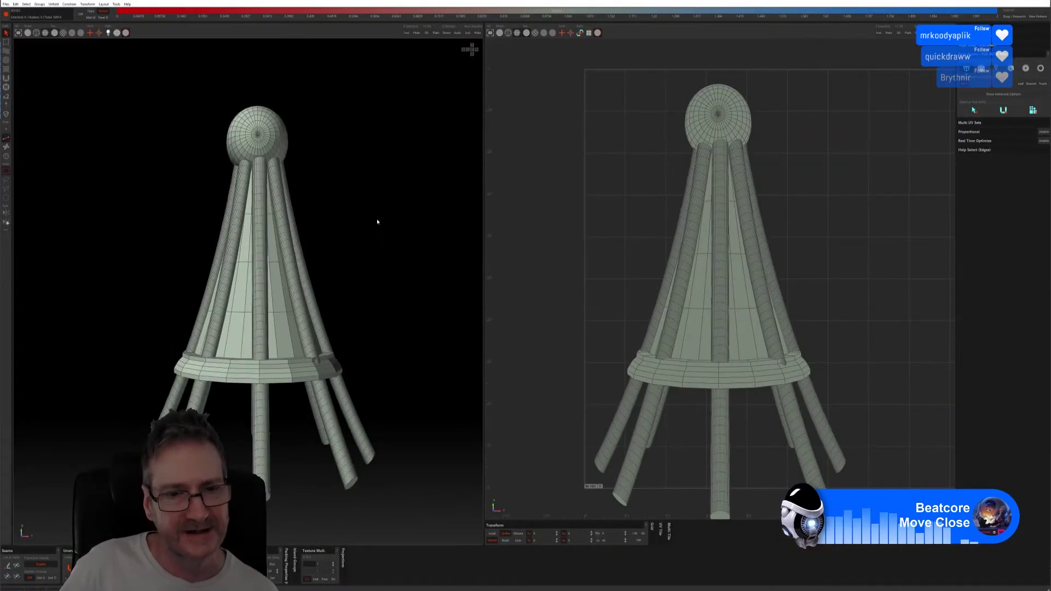
{"action": "middle_click_drag", "start_coordinate": [394, 277], "coordinate": [363, 271]}
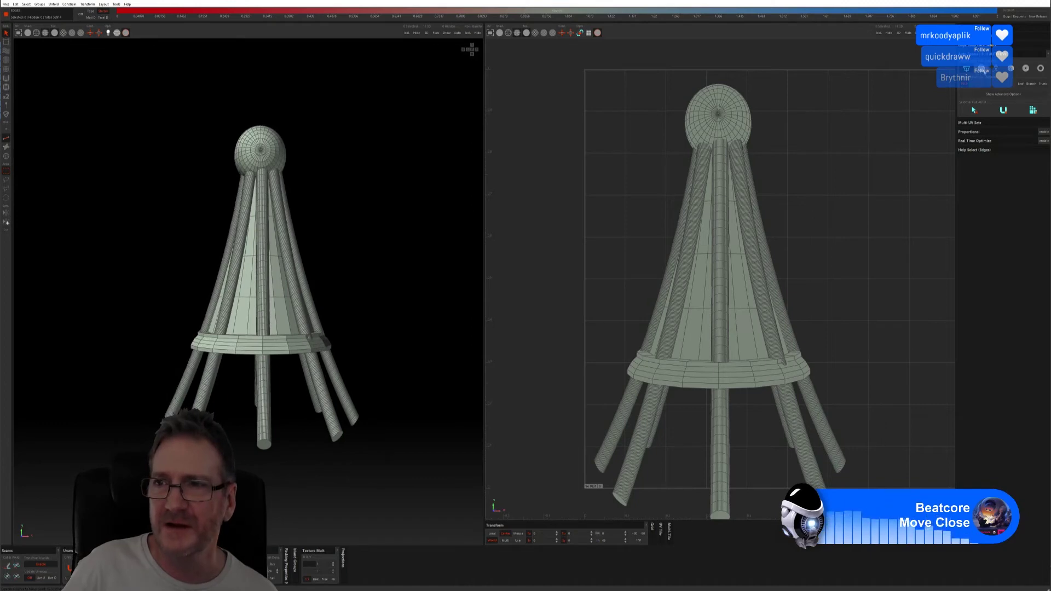
{"action": "left_click", "coordinate": [1004, 94]}
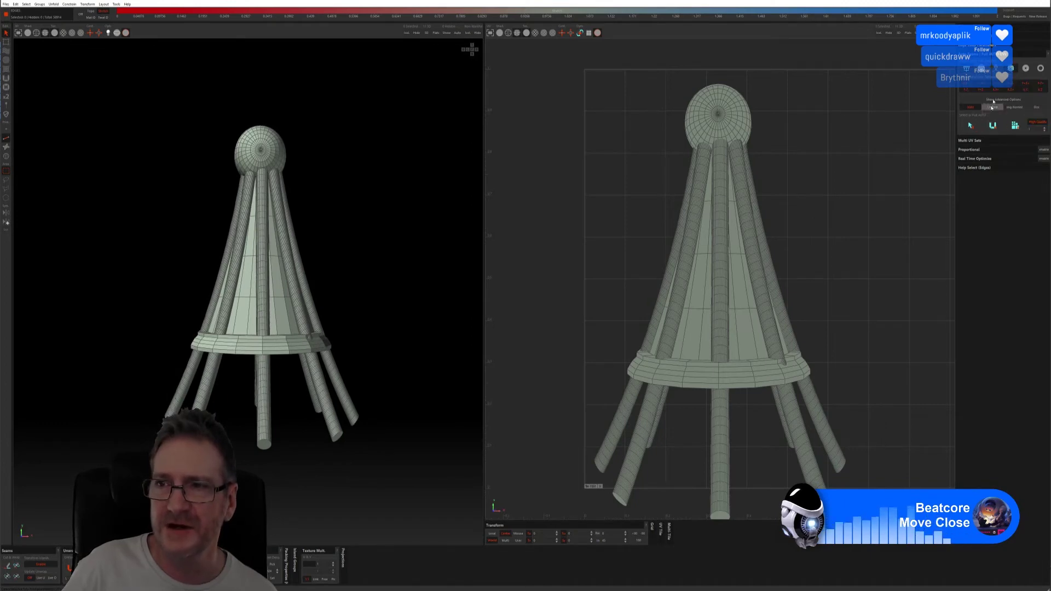
{"action": "left_click", "coordinate": [993, 126]}
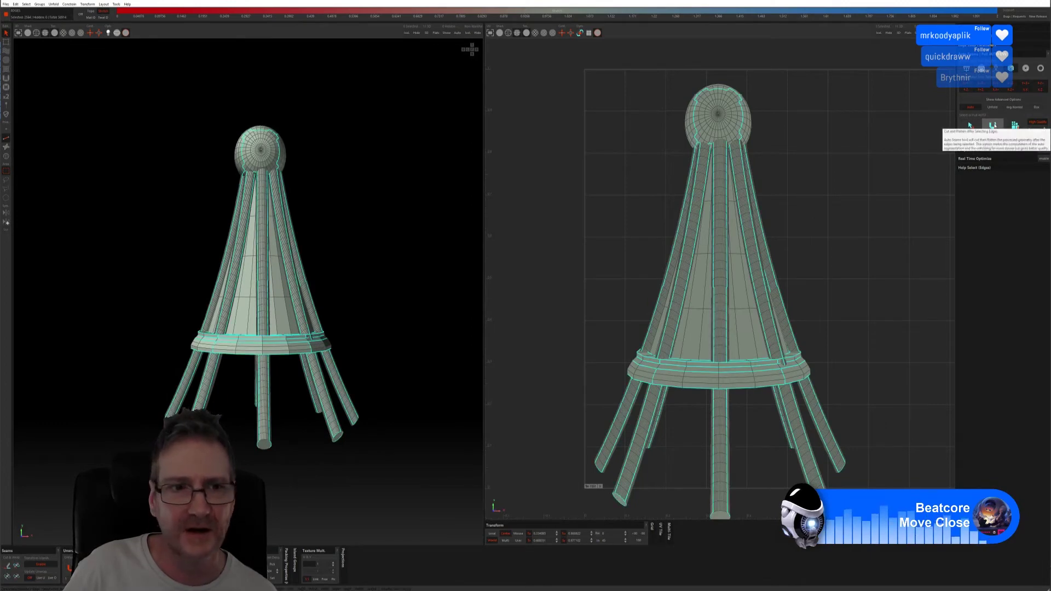
{"action": "left_click", "coordinate": [1015, 126]}
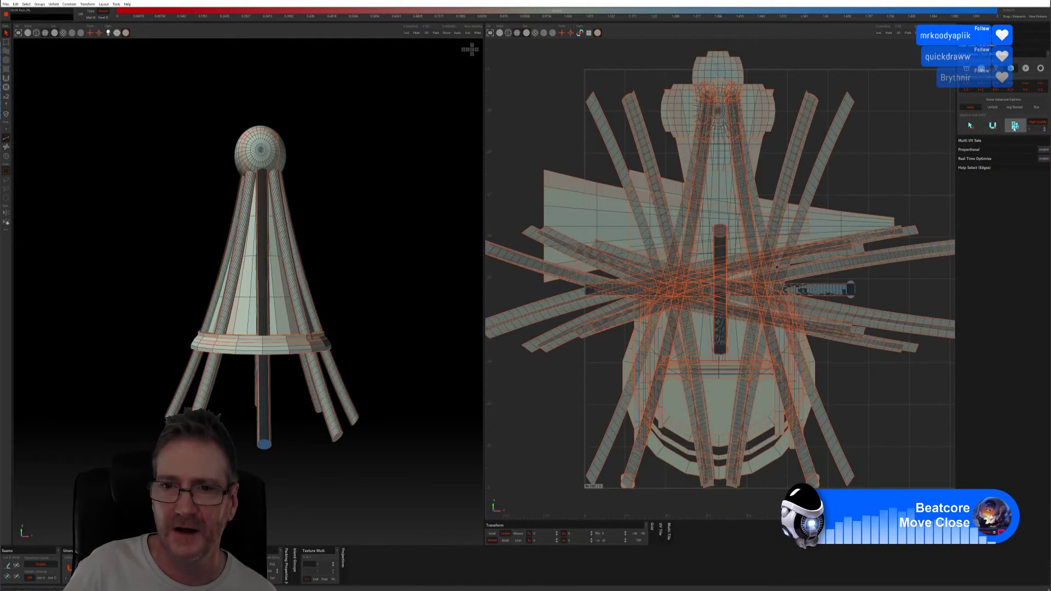
{"action": "left_click", "coordinate": [36, 33]}
{"action": "left_click", "coordinate": [64, 33]}
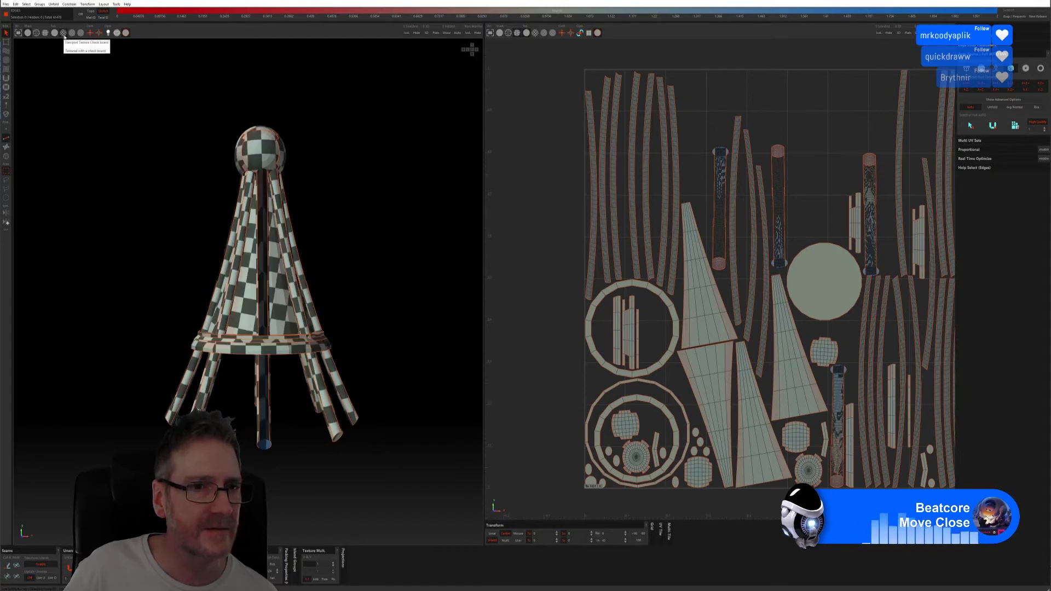
{"action": "mouse_move", "coordinate": [333, 232]}
{"action": "middle_mouse_down"}
{"action": "mouse_move", "coordinate": [108, 239]}
{"action": "mouse_move", "coordinate": [141, 249]}
{"action": "mouse_move", "coordinate": [160, 235]}
{"action": "mouse_move", "coordinate": [159, 218]}
{"action": "mouse_move", "coordinate": [158, 246]}
{"action": "mouse_move", "coordinate": [263, 229]}
{"action": "mouse_move", "coordinate": [326, 243]}
{"action": "middle_mouse_up"}
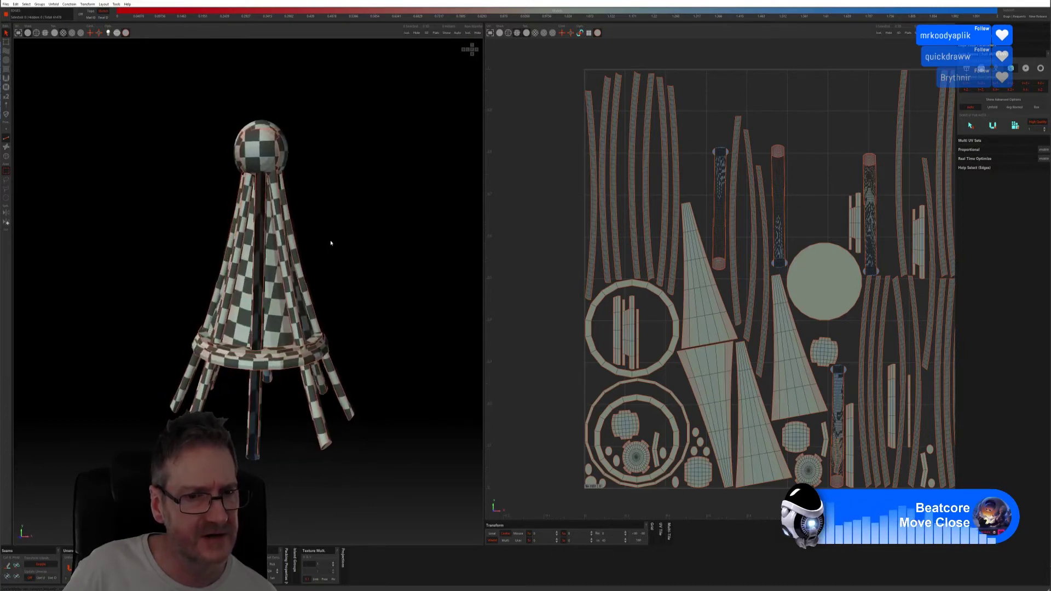
{"action": "scroll", "coordinate": [252, 266], "scroll_direction": "up", "scroll_amount": 3}
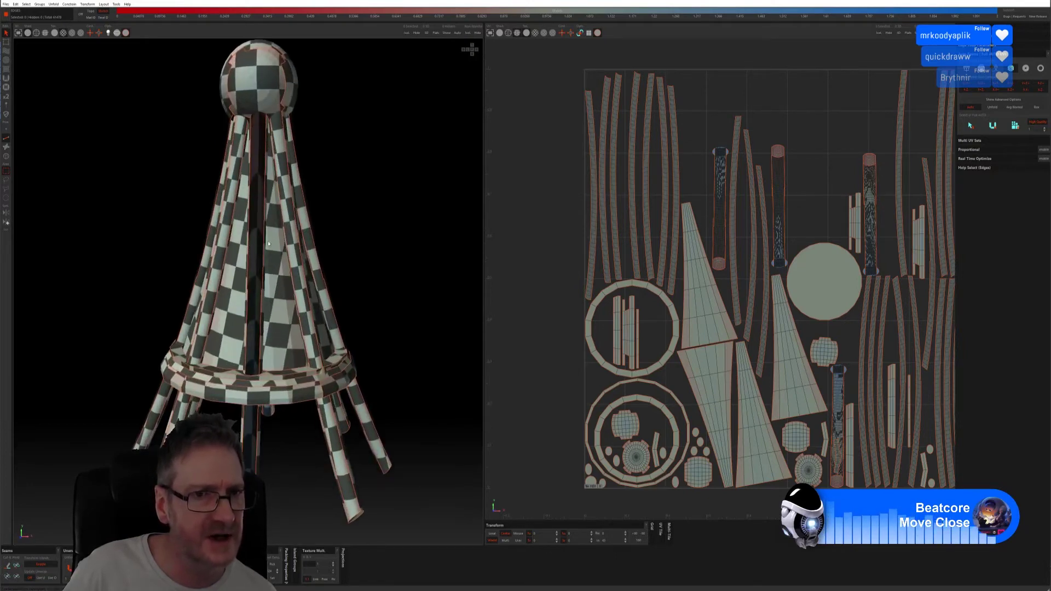
{"action": "middle_click_drag", "start_coordinate": [253, 251], "coordinate": [219, 249]}
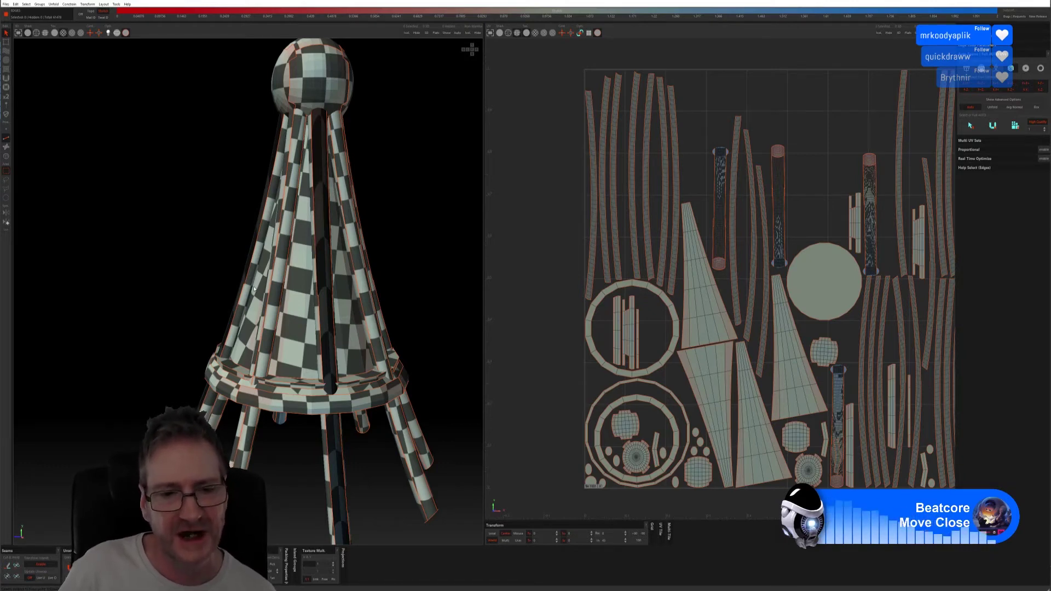
{"action": "scroll", "coordinate": [225, 235], "scroll_direction": "down", "scroll_amount": 5}
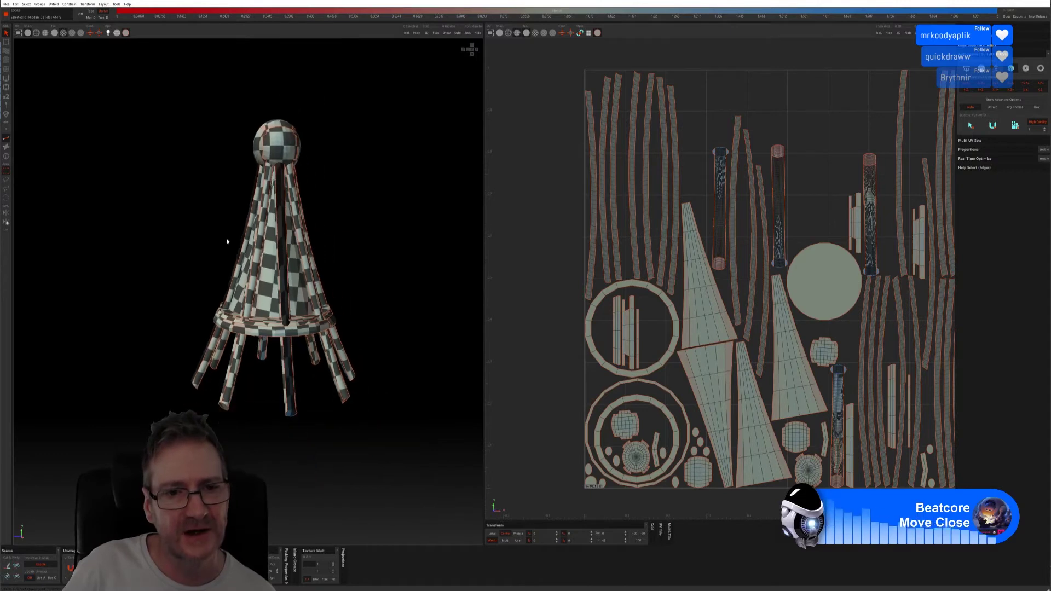
{"action": "middle_click_drag", "start_coordinate": [343, 269], "coordinate": [268, 264]}
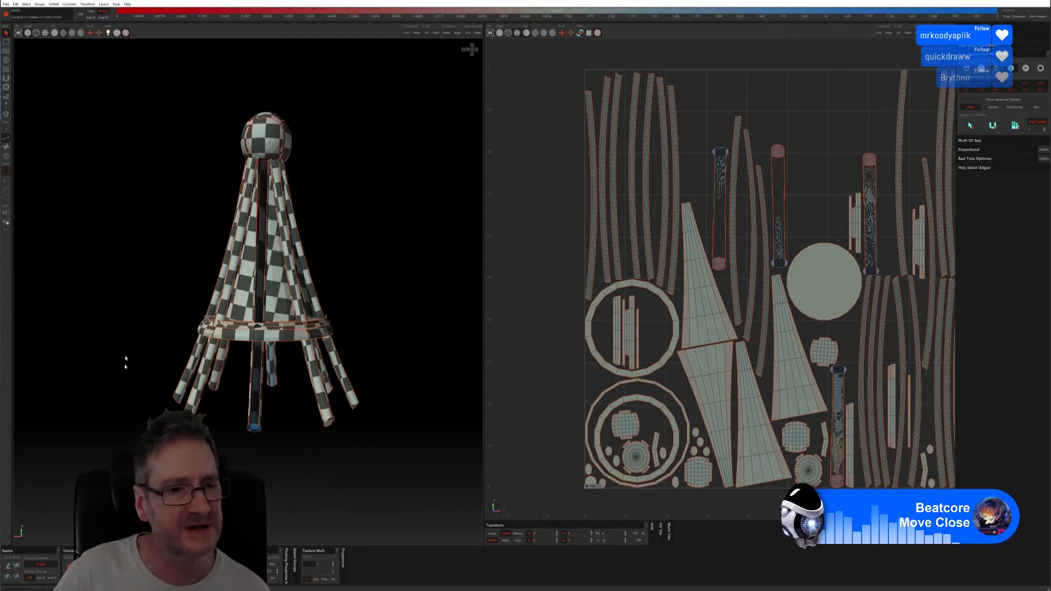
Save the spire's UVs from RizomUV and acknowledge the licence-lost warning to return to 3ds Max.
{"action": "left_click", "coordinate": [6, 4]}
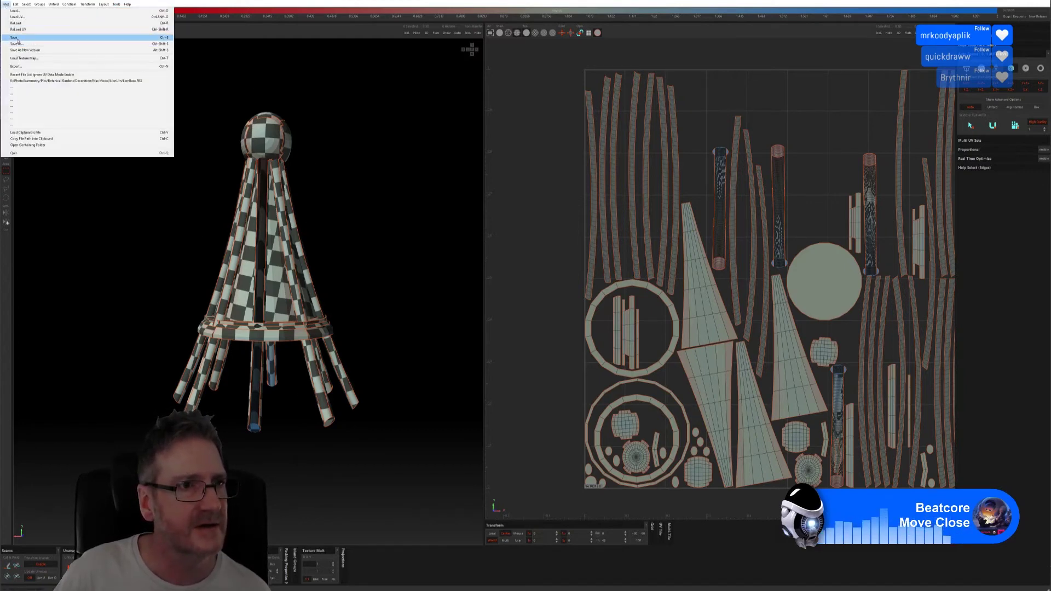
{"action": "left_click", "coordinate": [17, 38]}
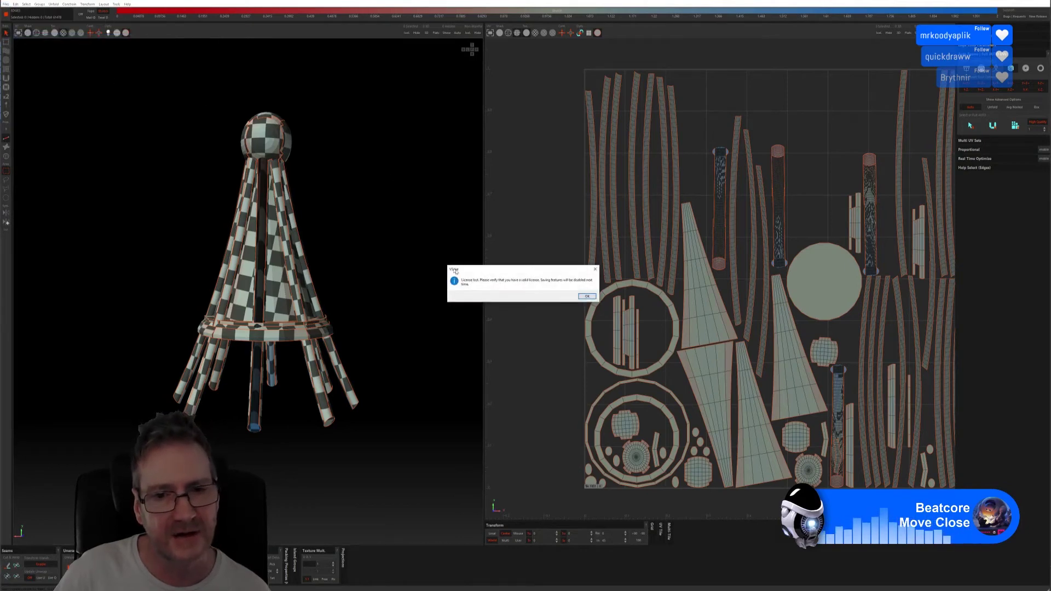
{"action": "left_click", "coordinate": [587, 297]}
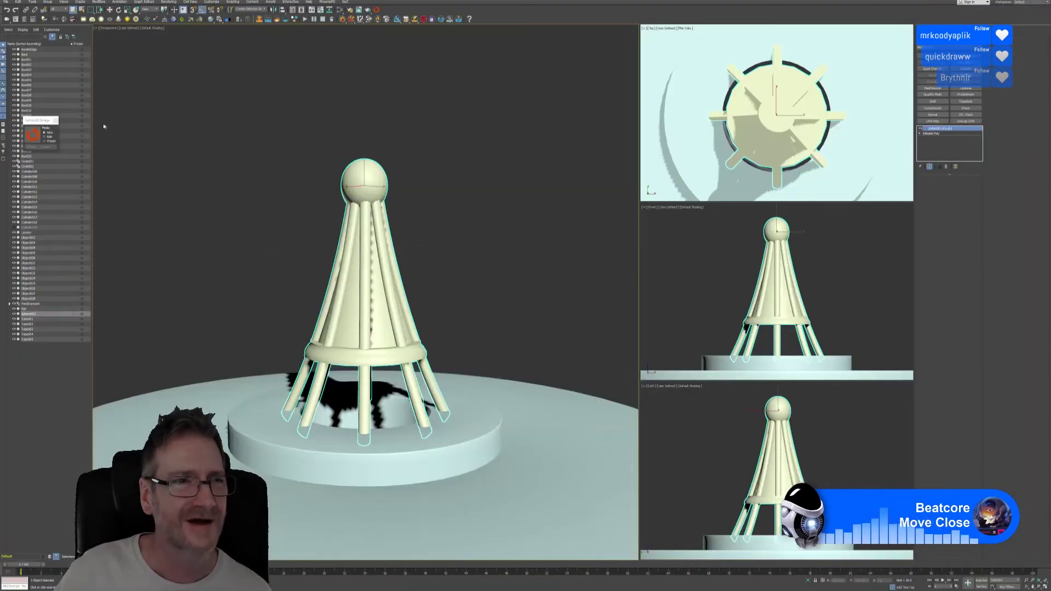
Close the UnfoldUV Bridge panel and zoom out to see the finial above the dome.
{"action": "left_click", "coordinate": [57, 120]}
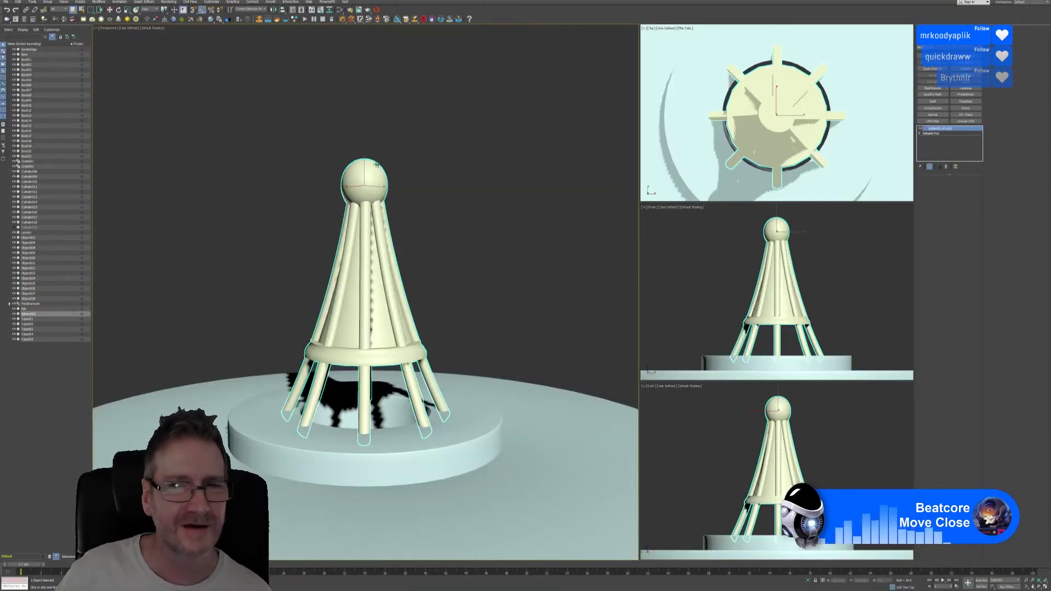
{"action": "scroll", "coordinate": [424, 232], "scroll_direction": "down", "scroll_amount": 5}
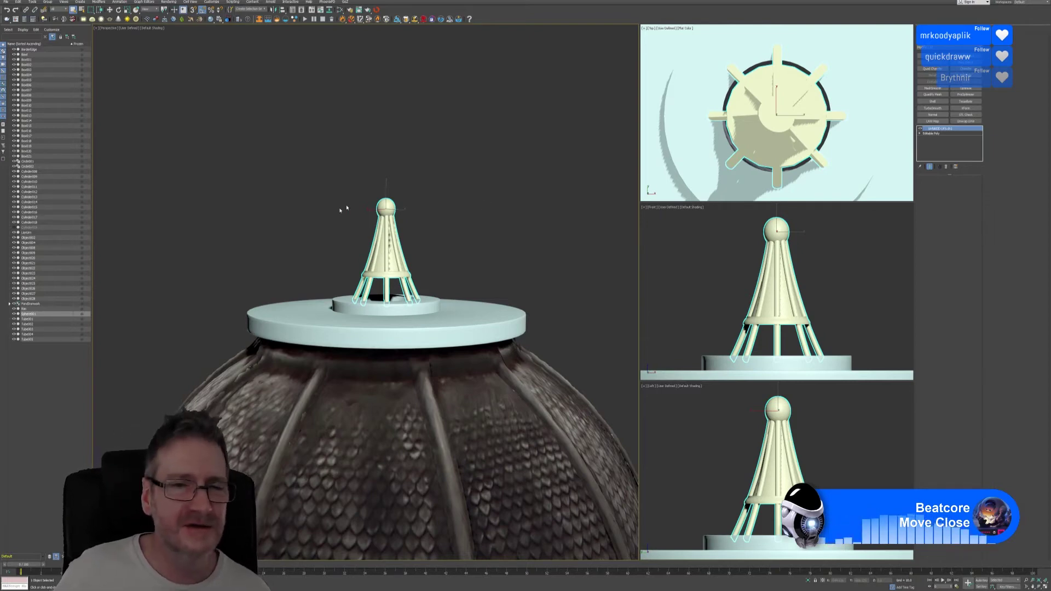
Frame the gazebo in the Perspective viewport and isolate the selected spire finial.
{"action": "scroll", "coordinate": [400, 207], "scroll_direction": "up", "scroll_amount": 2}
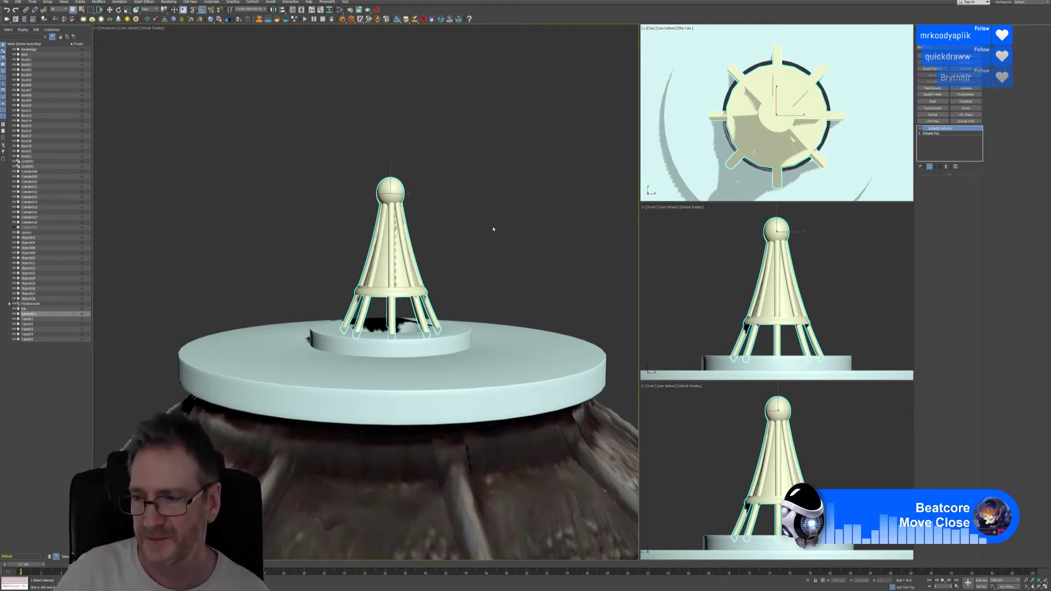
{"action": "scroll", "coordinate": [452, 251], "scroll_direction": "down", "scroll_amount": 5}
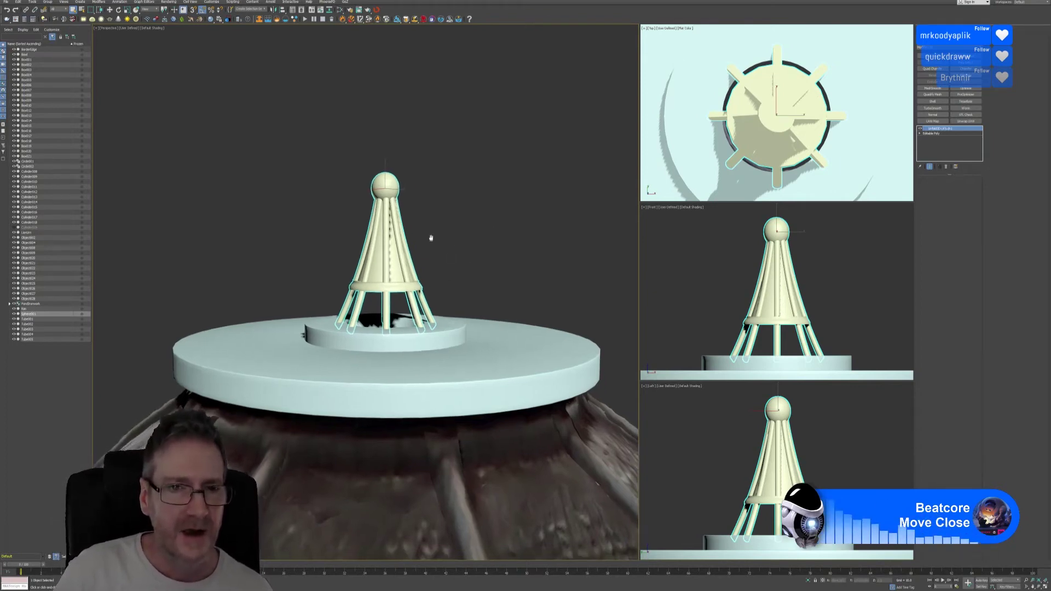
{"action": "scroll", "coordinate": [439, 231], "scroll_direction": "down", "scroll_amount": 3}
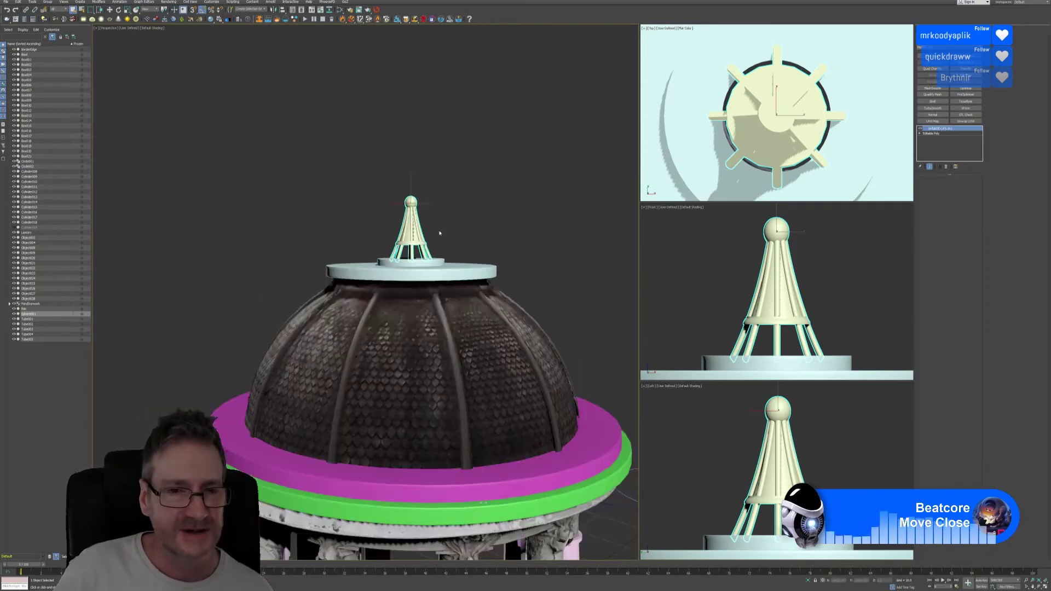
{"action": "scroll", "coordinate": [475, 235], "scroll_direction": "down", "scroll_amount": 4}
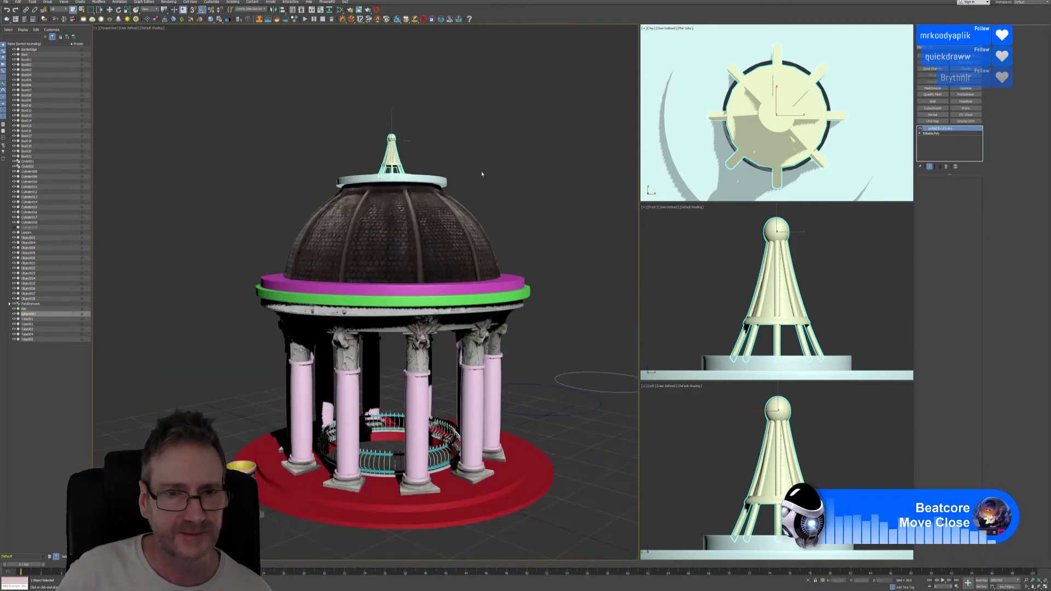
{"action": "middle_click_drag", "start_coordinate": [482, 174], "coordinate": [477, 192]}
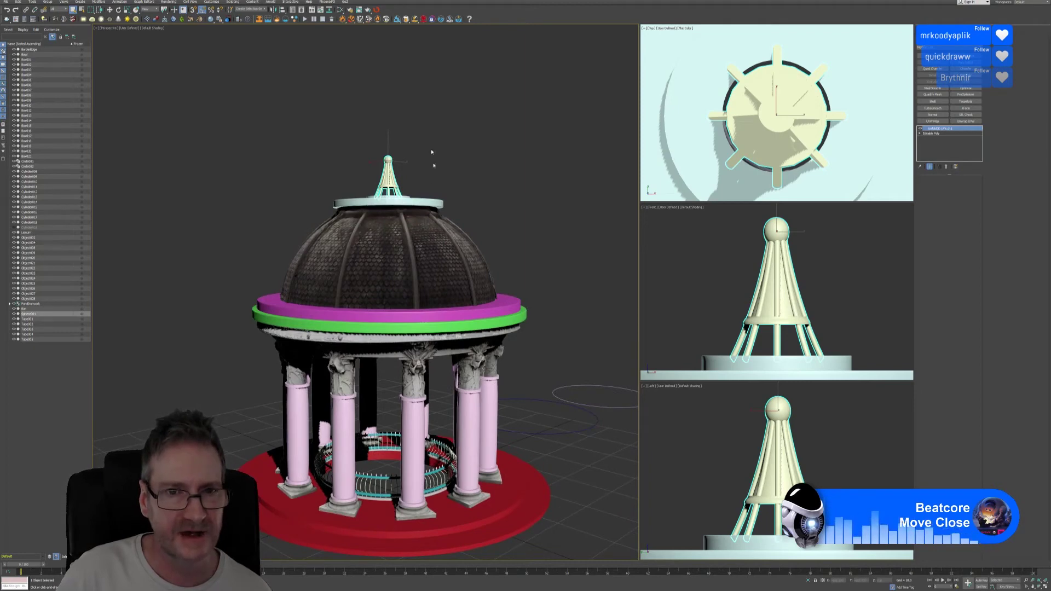
{"action": "scroll", "coordinate": [379, 164], "scroll_direction": "up", "scroll_amount": 5}
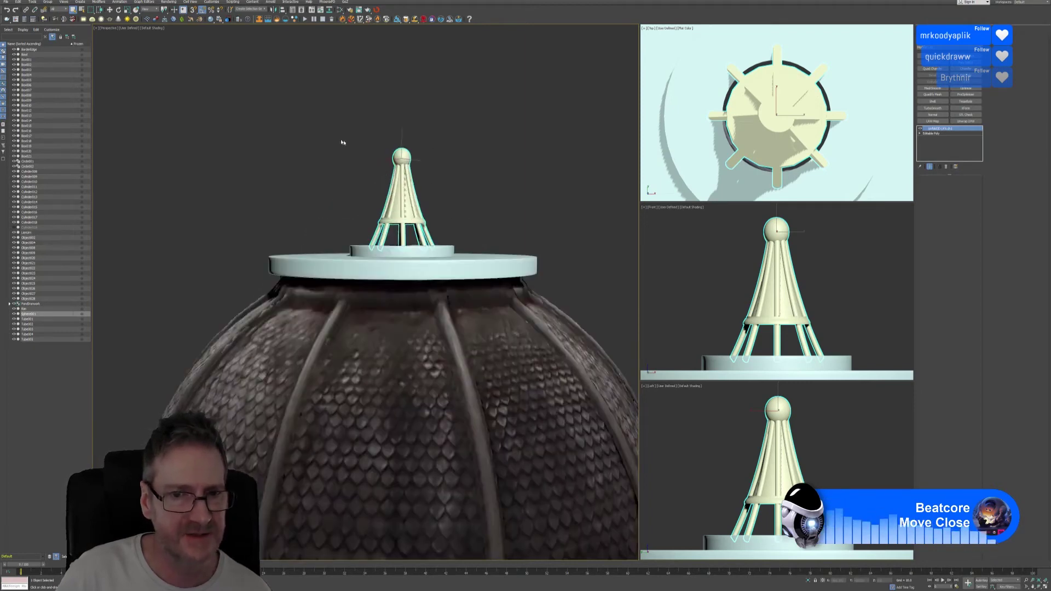
{"action": "left_click", "coordinate": [809, 581]}
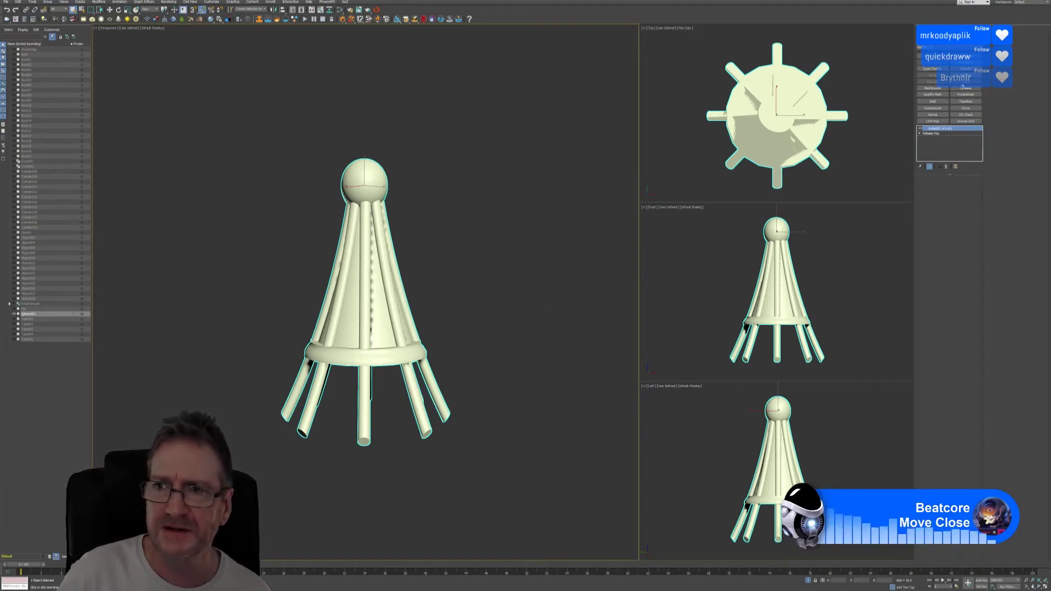
{"action": "left_click", "coordinate": [965, 77]}
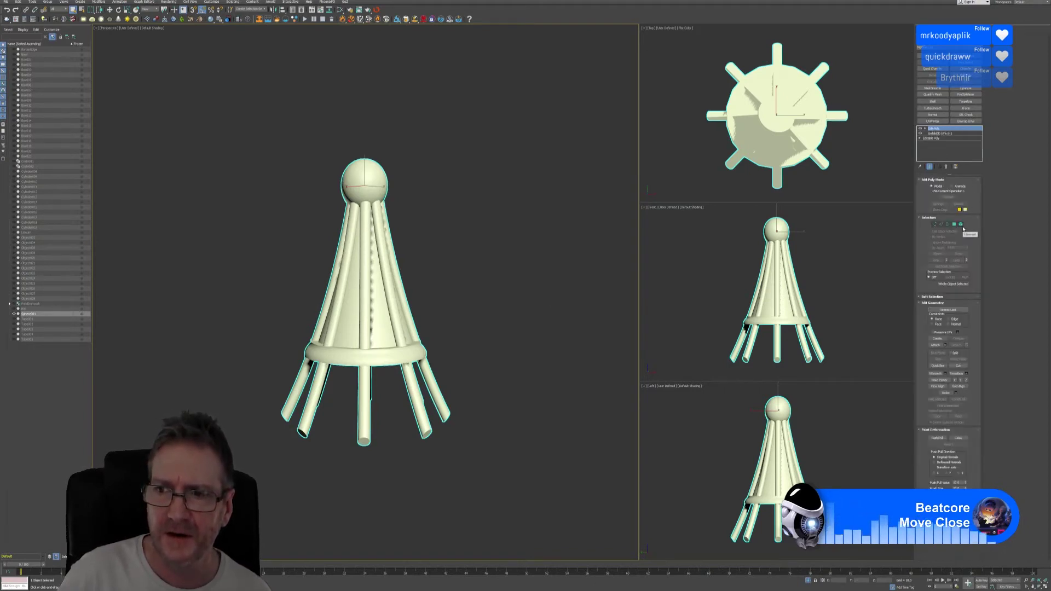
{"action": "left_click", "coordinate": [962, 224]}
{"action": "left_click_drag", "start_coordinate": [223, 109], "coordinate": [460, 447]}
{"action": "middle_click_drag", "start_coordinate": [465, 341], "coordinate": [394, 343], "text": "alt"}
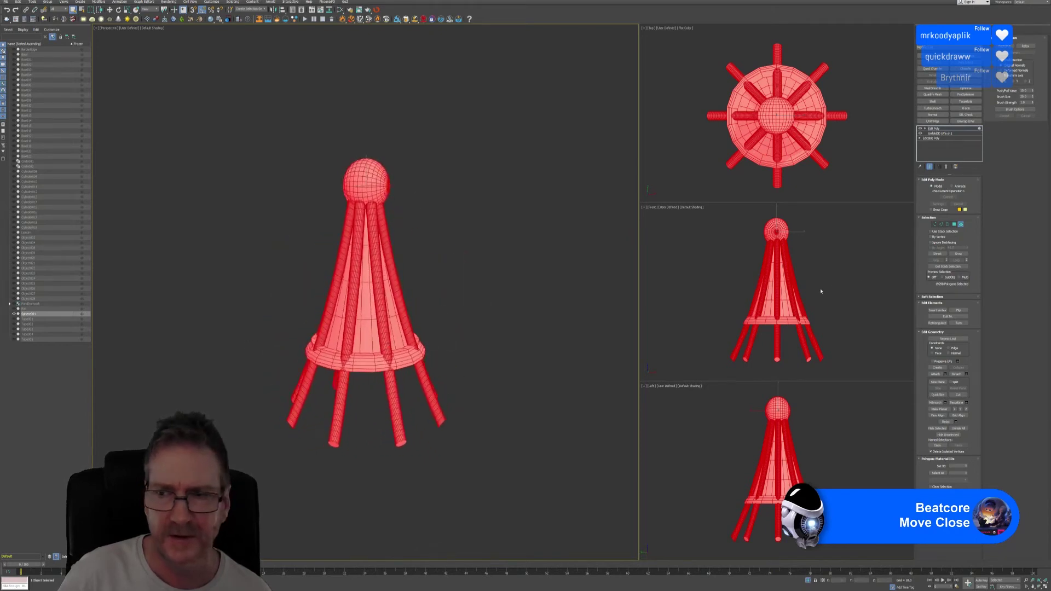
{"action": "left_click", "coordinate": [960, 225]}
{"action": "left_click", "coordinate": [946, 166]}
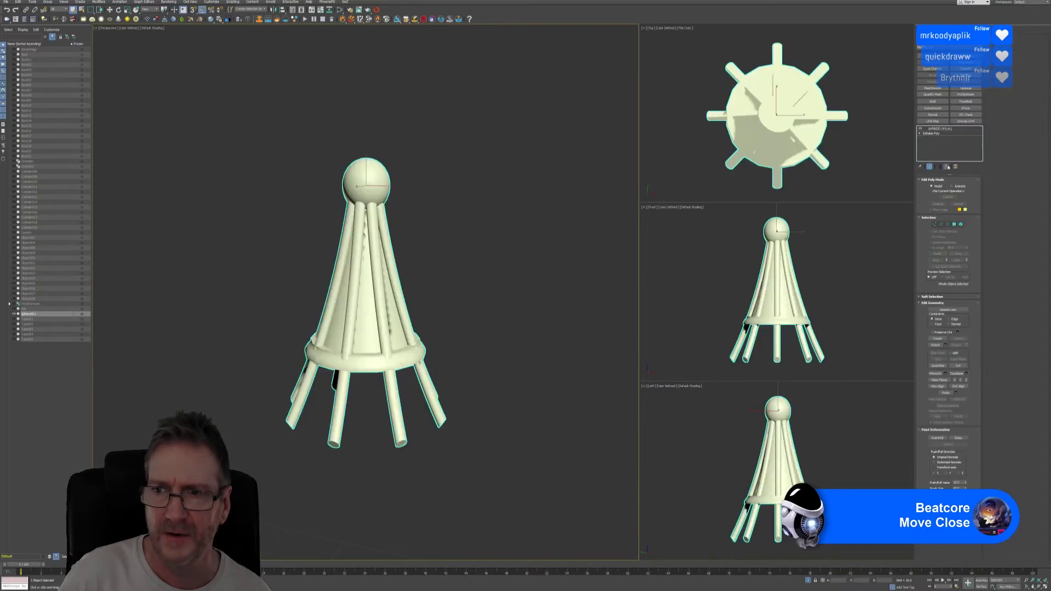
{"action": "middle_click_drag", "start_coordinate": [432, 238], "coordinate": [468, 235], "text": "alt"}
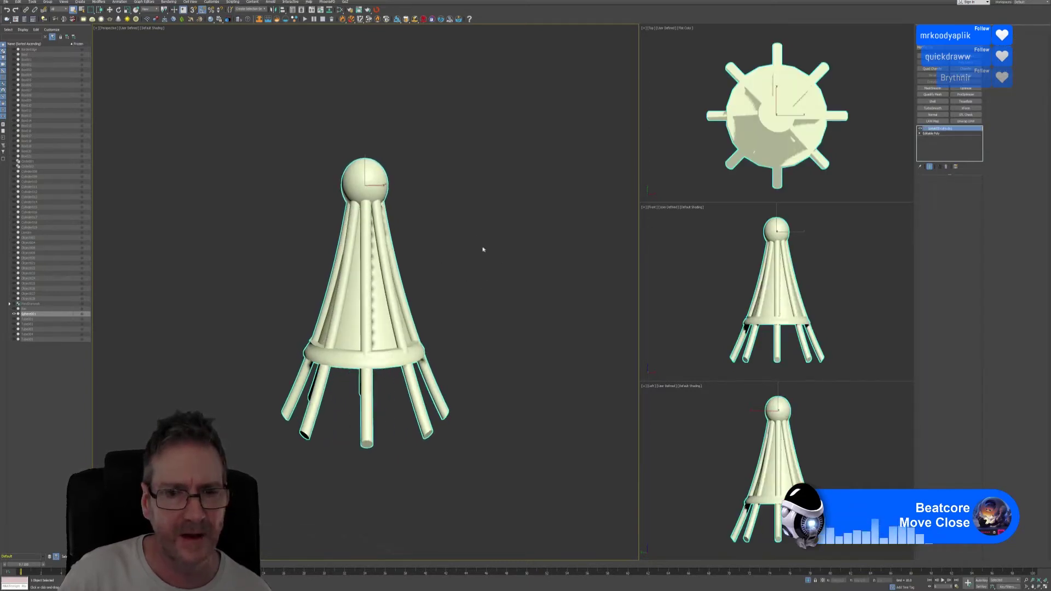
{"action": "middle_click_drag", "start_coordinate": [471, 248], "coordinate": [432, 248], "text": "alt"}
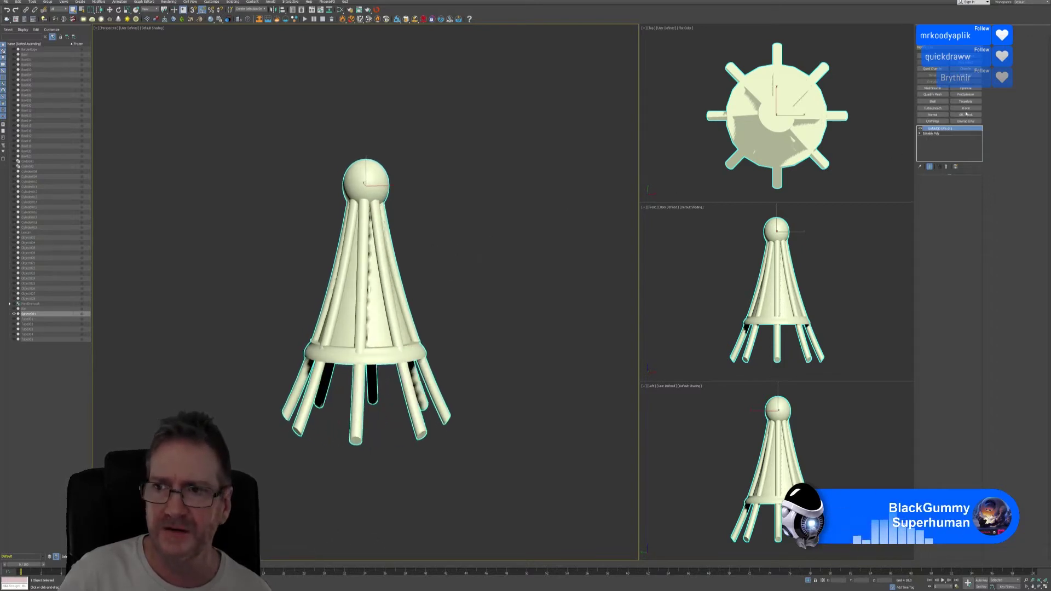
{"action": "left_click", "coordinate": [964, 121]}
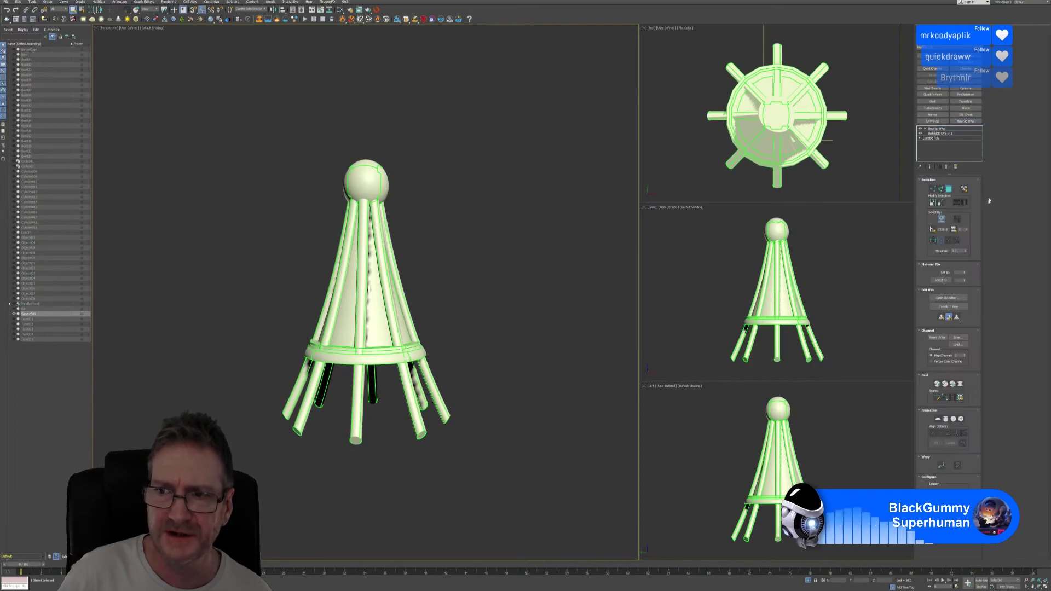
{"action": "left_click", "coordinate": [949, 298]}
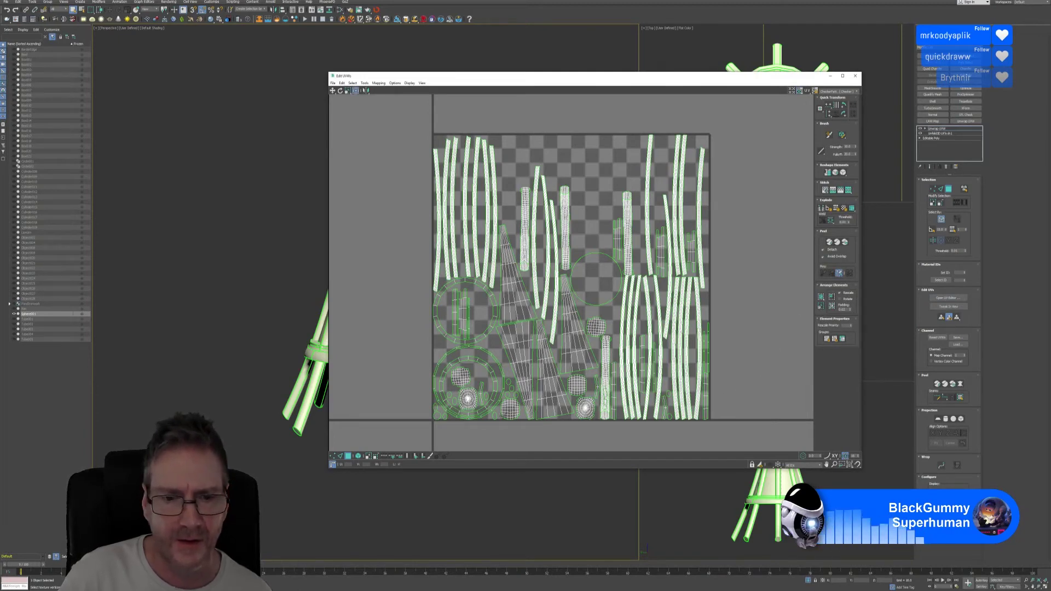
{"action": "left_click", "coordinate": [856, 81]}
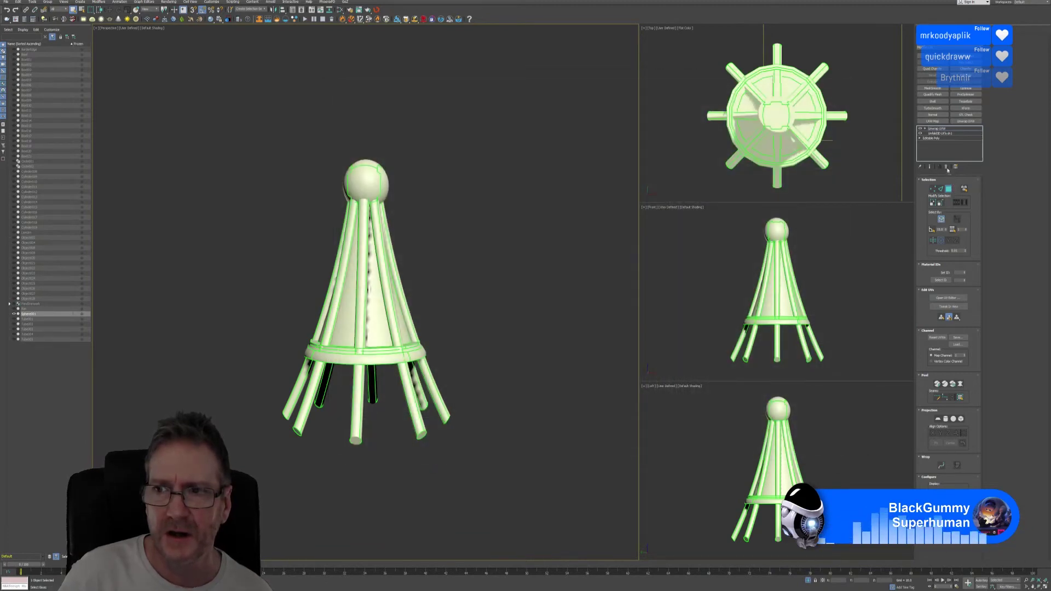
{"action": "left_click", "coordinate": [945, 167]}
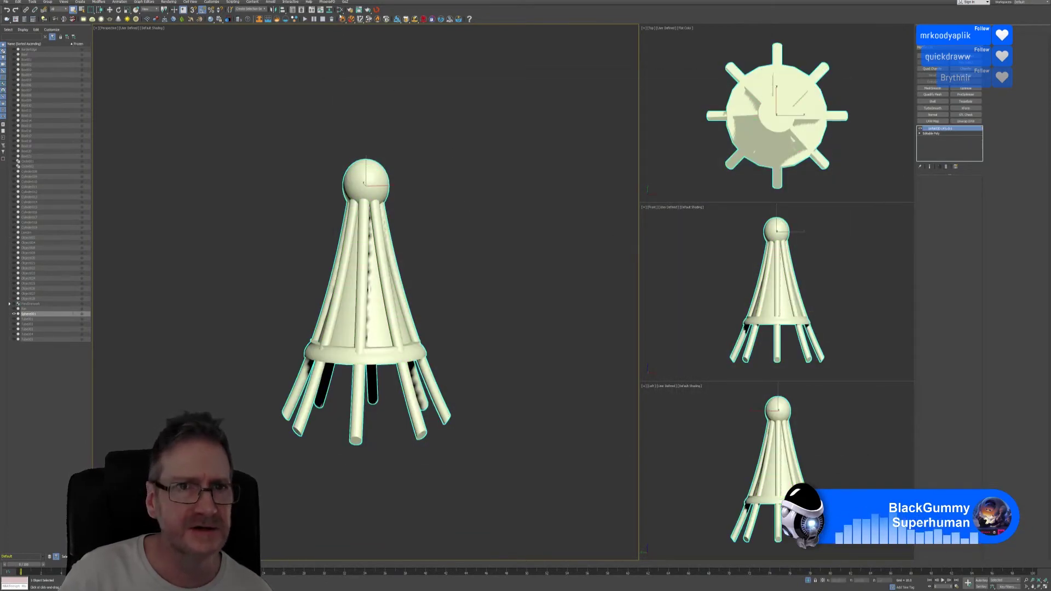
Create a Checker map node and a new Standard material, and assign it to the finial.
{"action": "left_click", "coordinate": [340, 10]}
{"action": "middle_click_drag", "start_coordinate": [492, 219], "coordinate": [494, 252]}
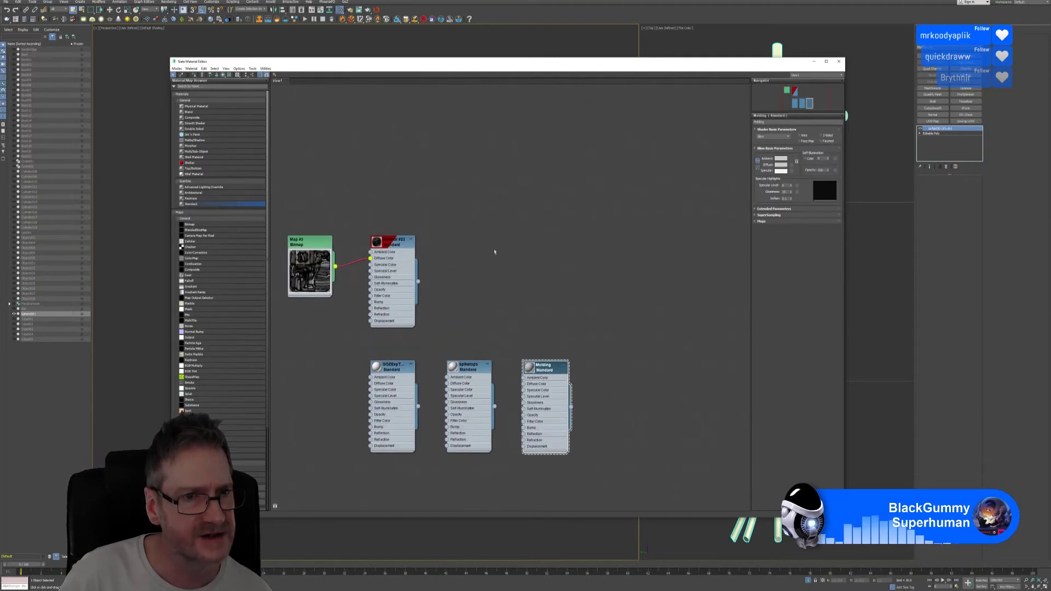
{"action": "left_click_drag", "start_coordinate": [203, 249], "coordinate": [584, 159]}
{"action": "left_click_drag", "start_coordinate": [551, 75], "coordinate": [540, 132]}
{"action": "left_click_drag", "start_coordinate": [195, 269], "coordinate": [638, 243]}
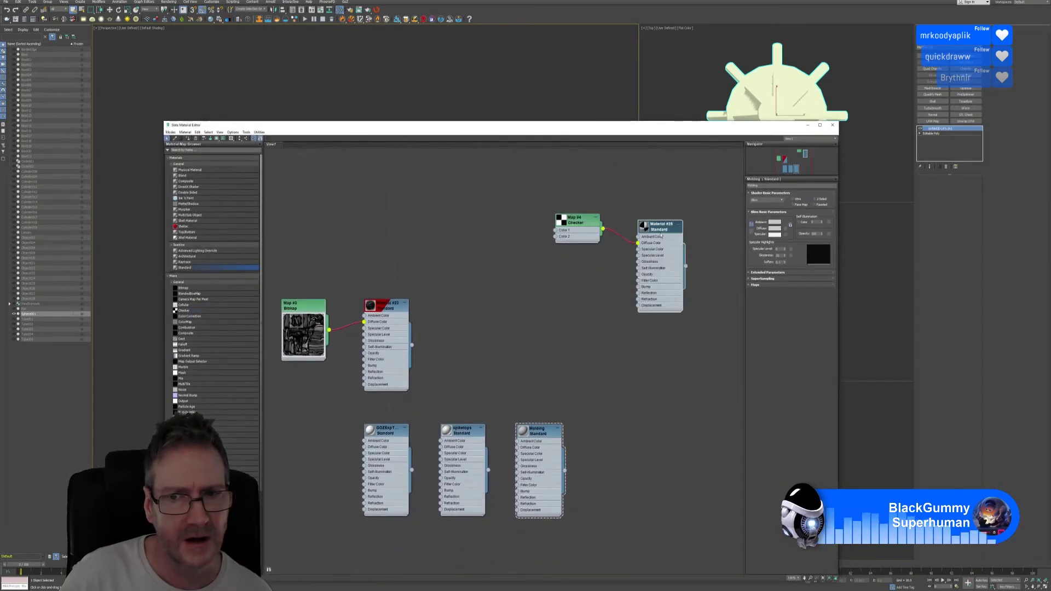
{"action": "right_click", "coordinate": [657, 232]}
{"action": "left_click", "coordinate": [666, 238]}
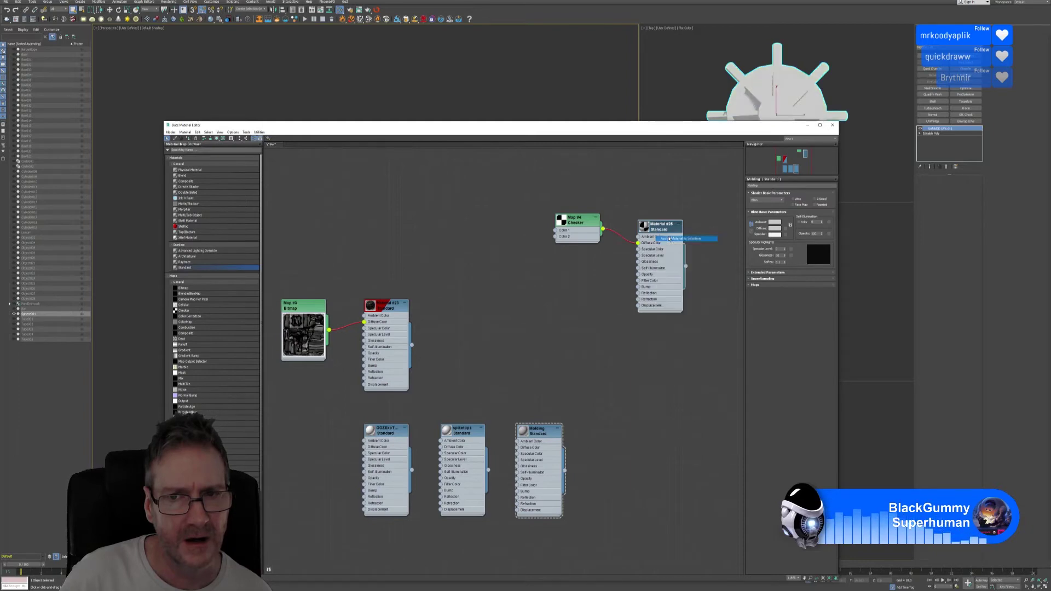
Display the checker material shaded in the viewports and open the Checker map's settings.
{"action": "left_click_drag", "start_coordinate": [567, 126], "coordinate": [552, 274]}
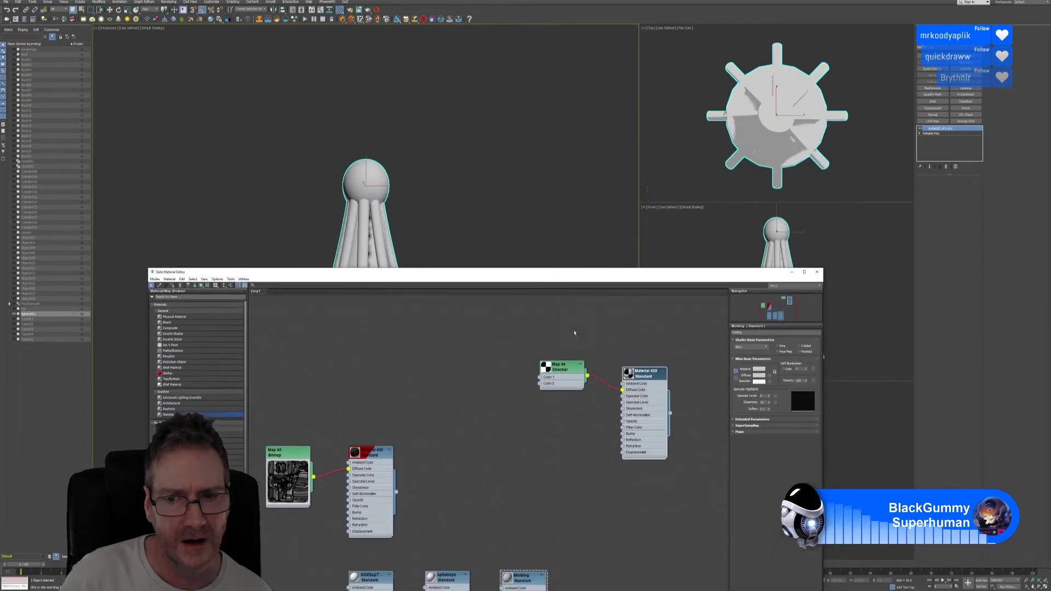
{"action": "right_click", "coordinate": [648, 376]}
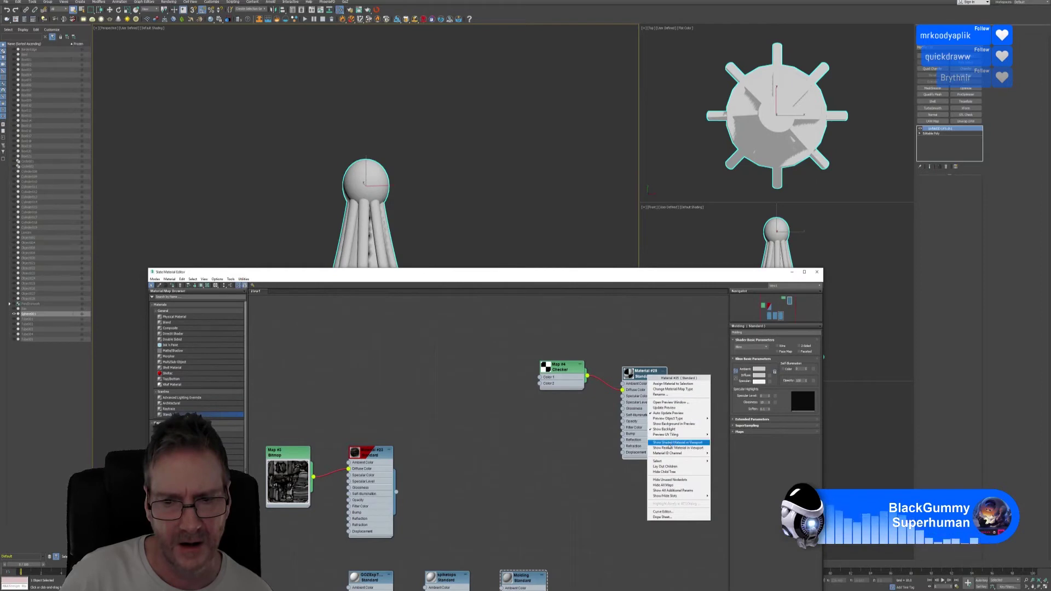
{"action": "left_click", "coordinate": [677, 442]}
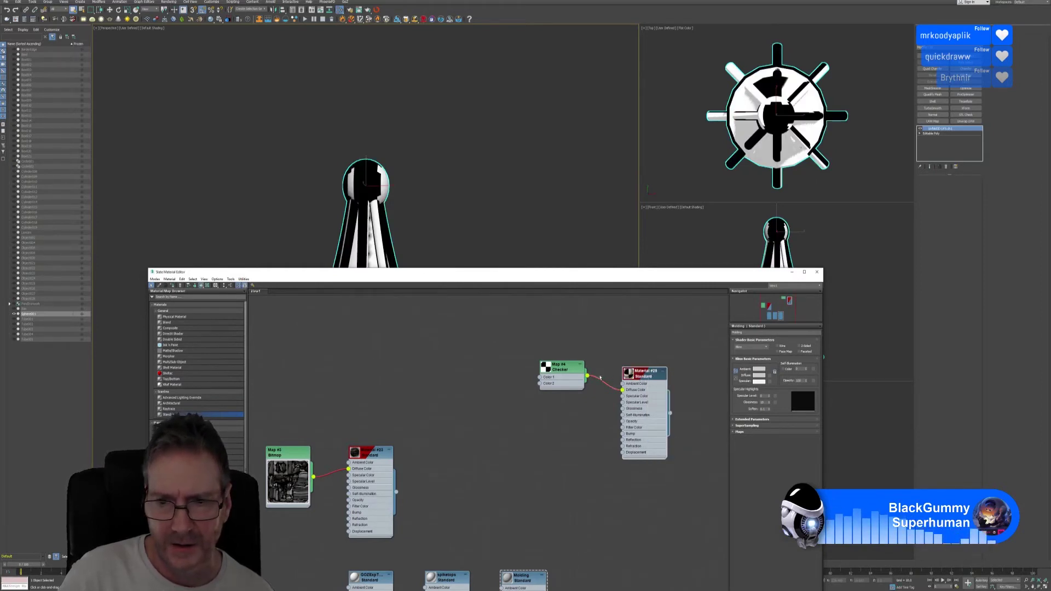
{"action": "left_click", "coordinate": [560, 366]}
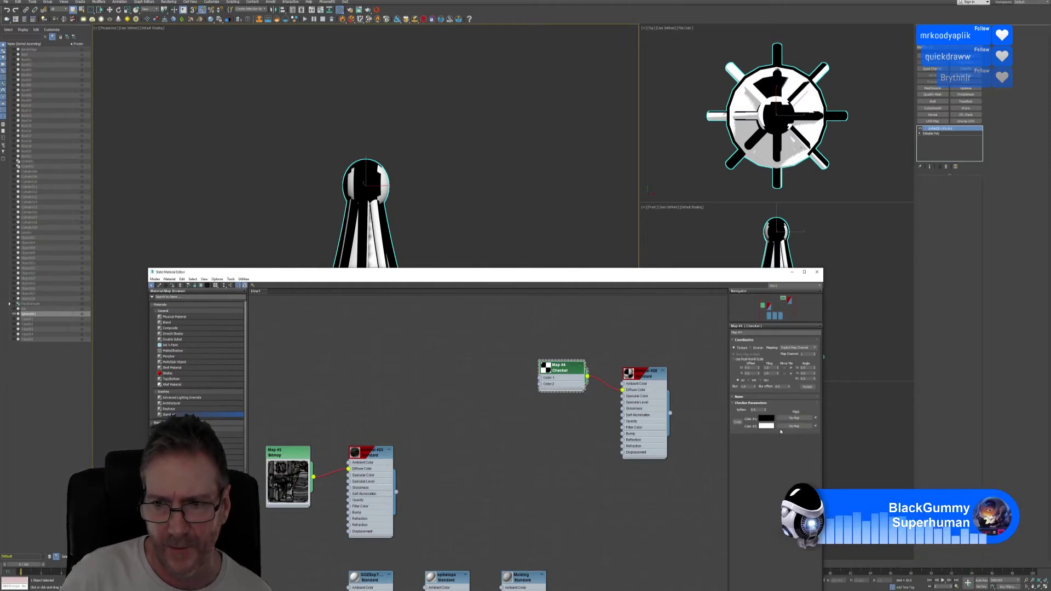
Raise the Checker tiling to 10 in U and increase V, then inspect the checkered spire.
{"action": "left_click", "coordinate": [771, 367]}
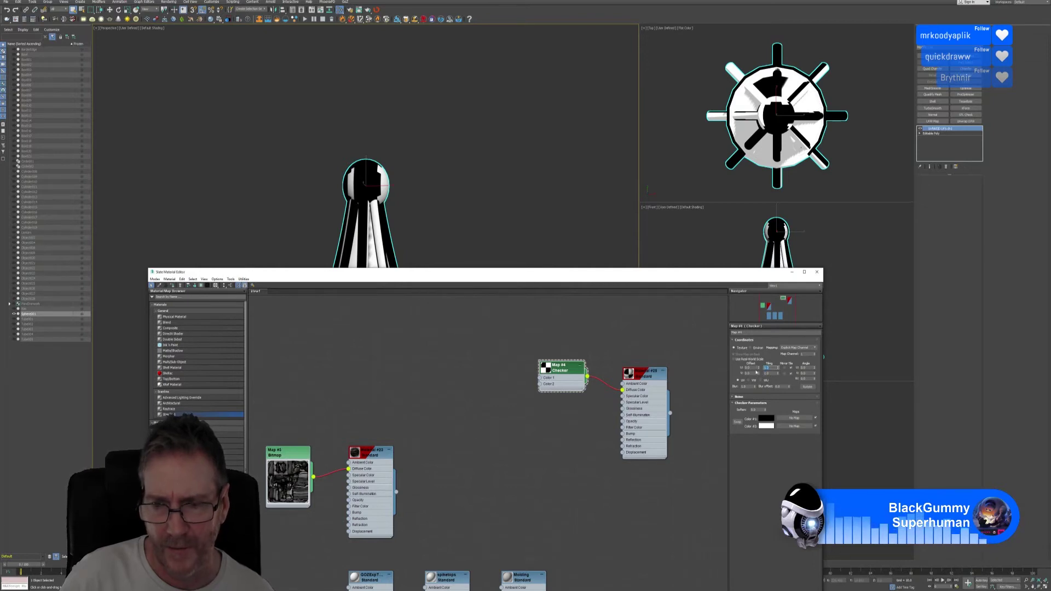
{"action": "key", "text": "Return"}
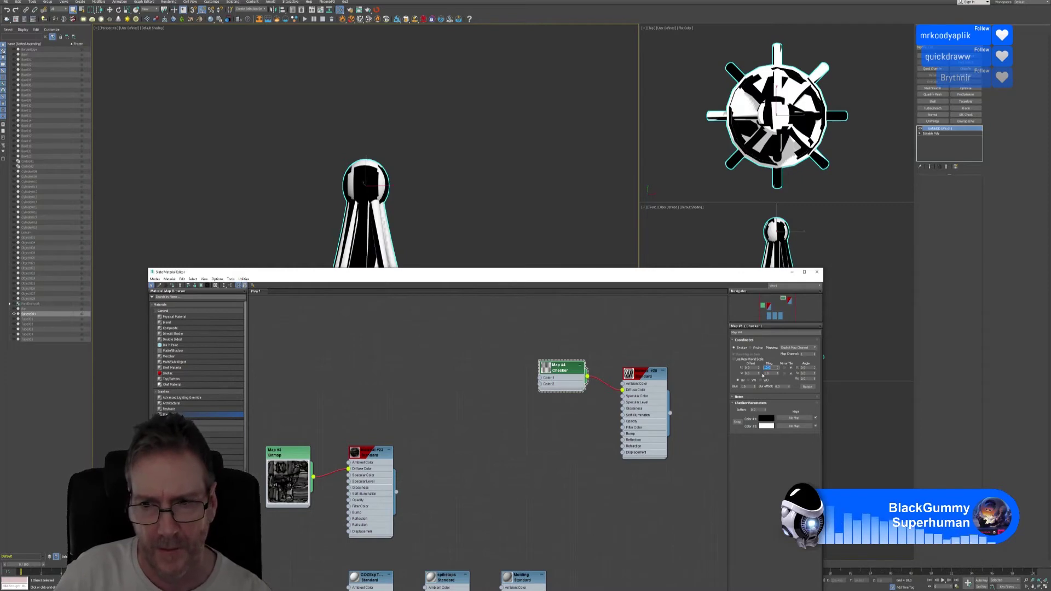
{"action": "left_click", "coordinate": [771, 372]}
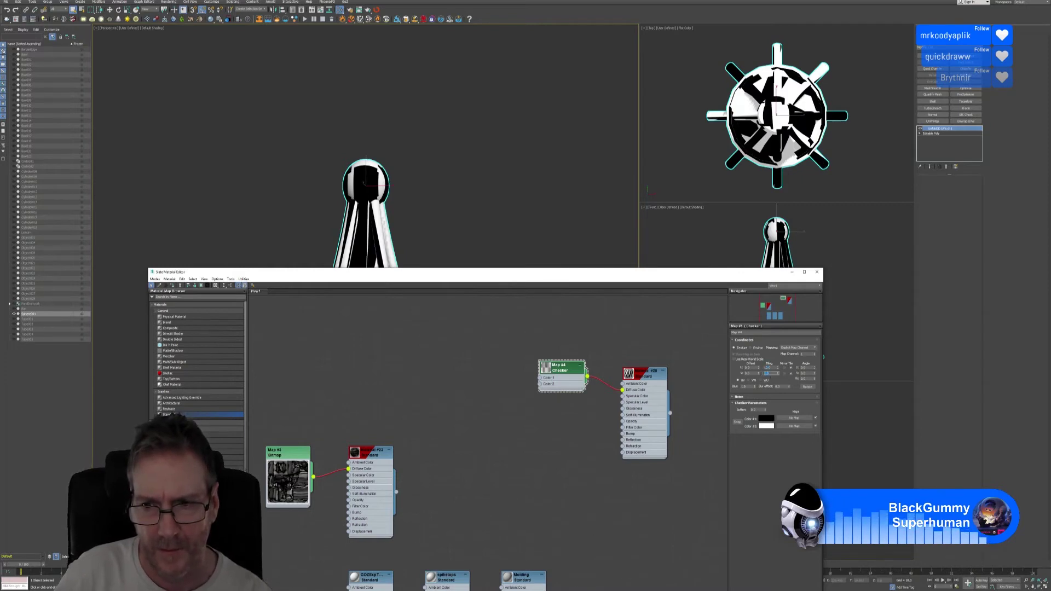
{"action": "key", "text": "Return"}
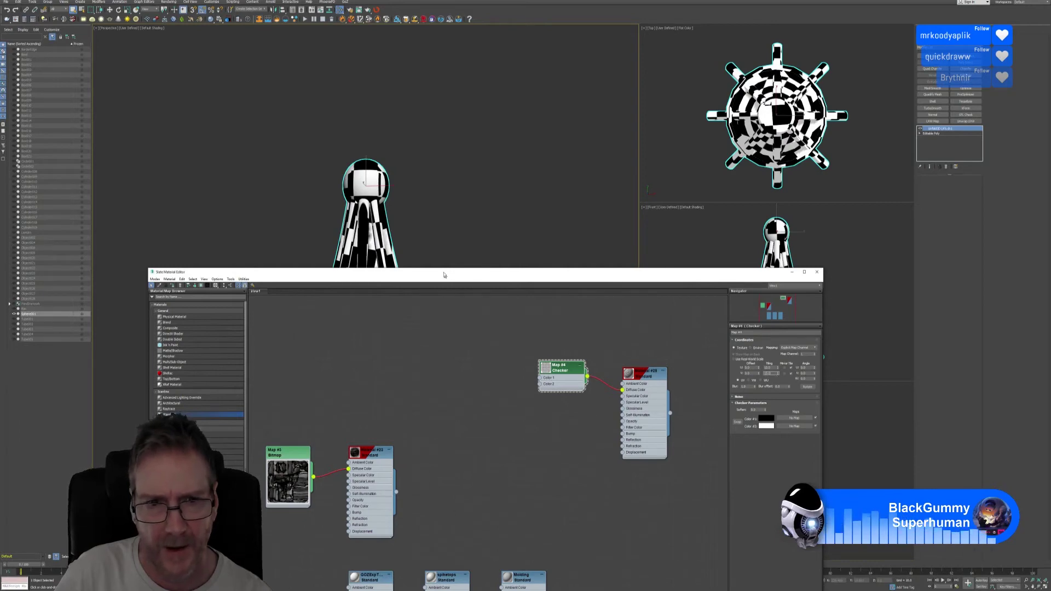
{"action": "left_click_drag", "start_coordinate": [442, 268], "coordinate": [464, 219]}
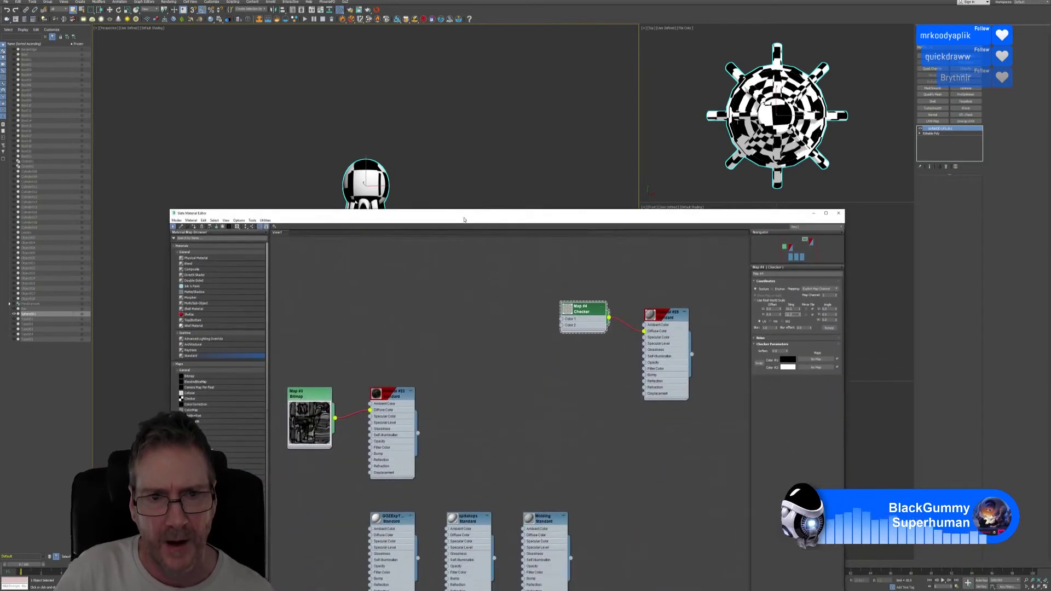
{"action": "left_click", "coordinate": [838, 213]}
{"action": "middle_click_drag", "start_coordinate": [477, 294], "coordinate": [380, 284], "text": "alt"}
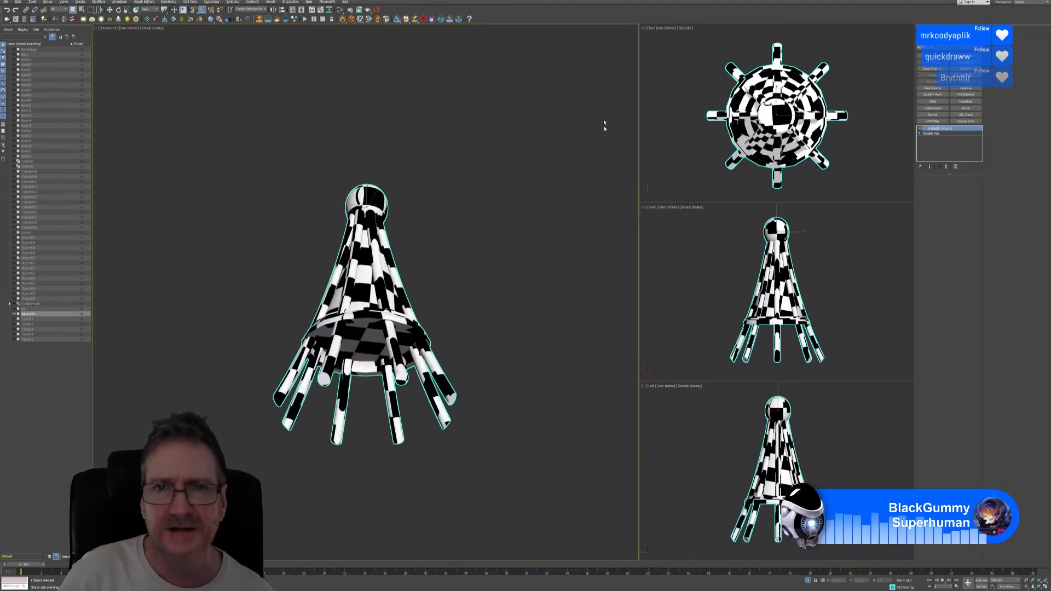
Delete the Checker and Material #25 nodes, reassign Molding to the spire, and exit isolation.
{"action": "left_click", "coordinate": [342, 10]}
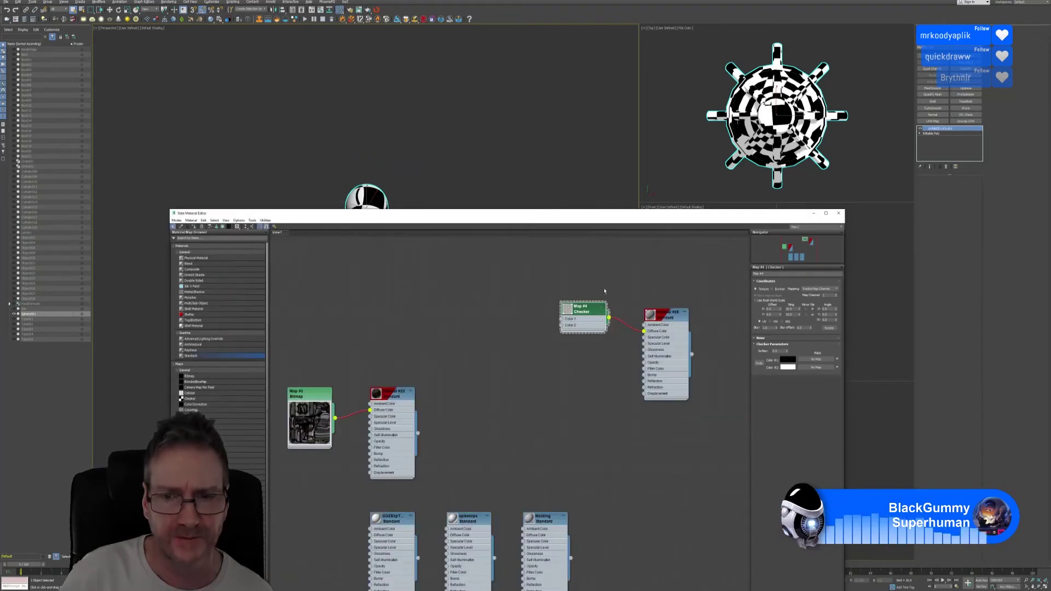
{"action": "key", "text": "Delete"}
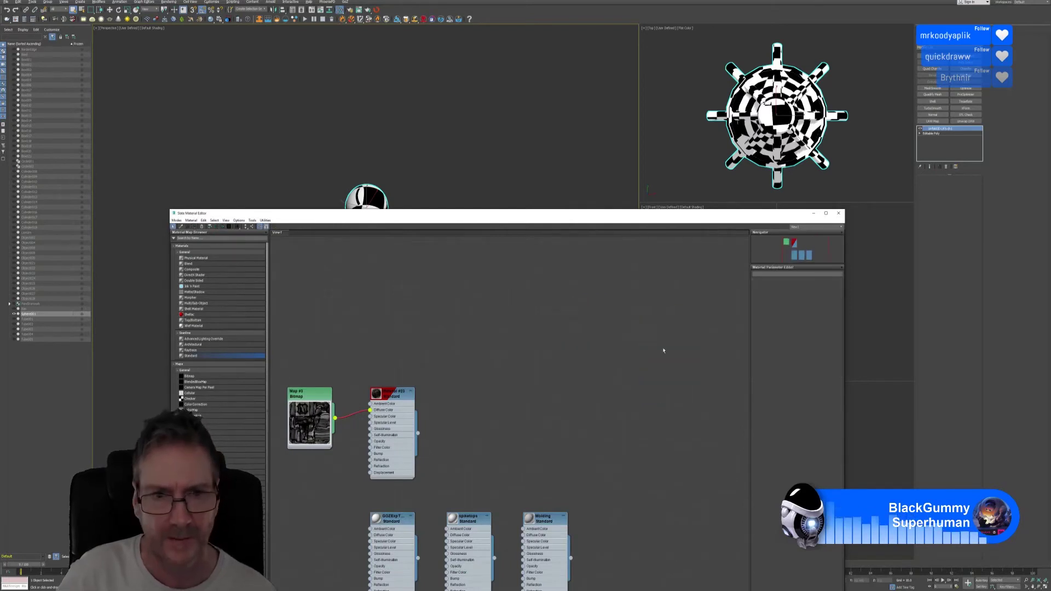
{"action": "middle_click_drag", "start_coordinate": [622, 339], "coordinate": [610, 253]}
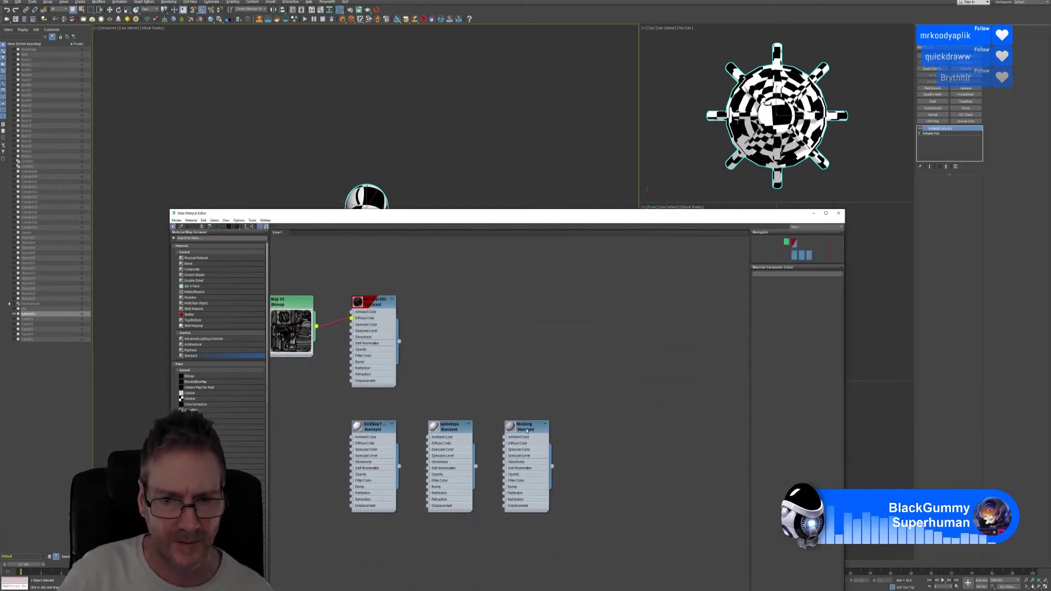
{"action": "double_click", "coordinate": [527, 431]}
{"action": "right_click", "coordinate": [527, 430]}
{"action": "left_click", "coordinate": [539, 438]}
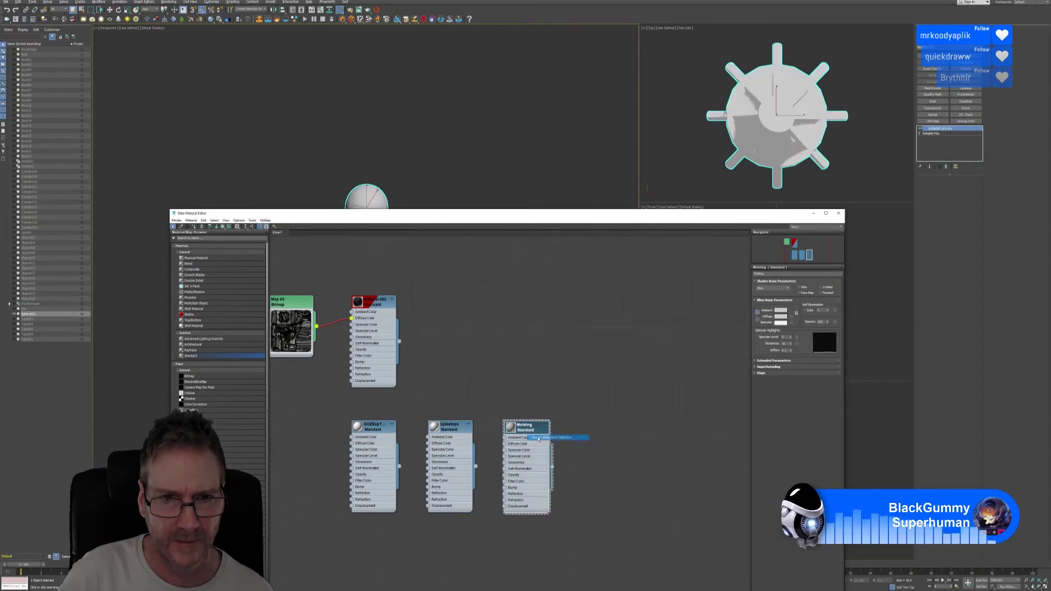
{"action": "left_click", "coordinate": [838, 213]}
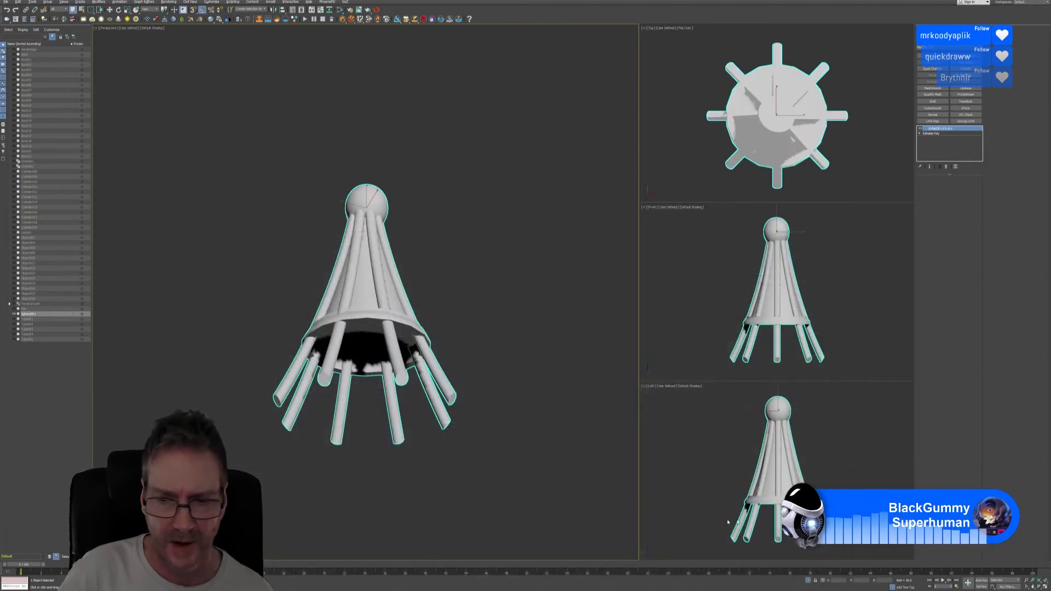
{"action": "left_click", "coordinate": [809, 579]}
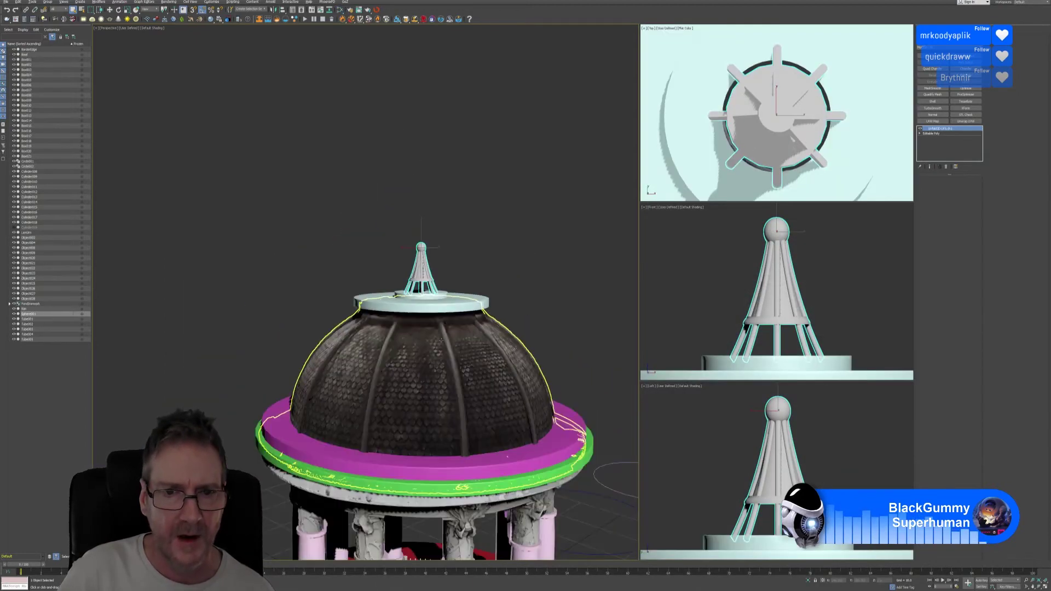
Select a gazebo column, collapse its Edit Poly stack to editable poly, and send it to RizomUV.
{"action": "scroll", "coordinate": [441, 340], "scroll_direction": "down", "scroll_amount": 6}
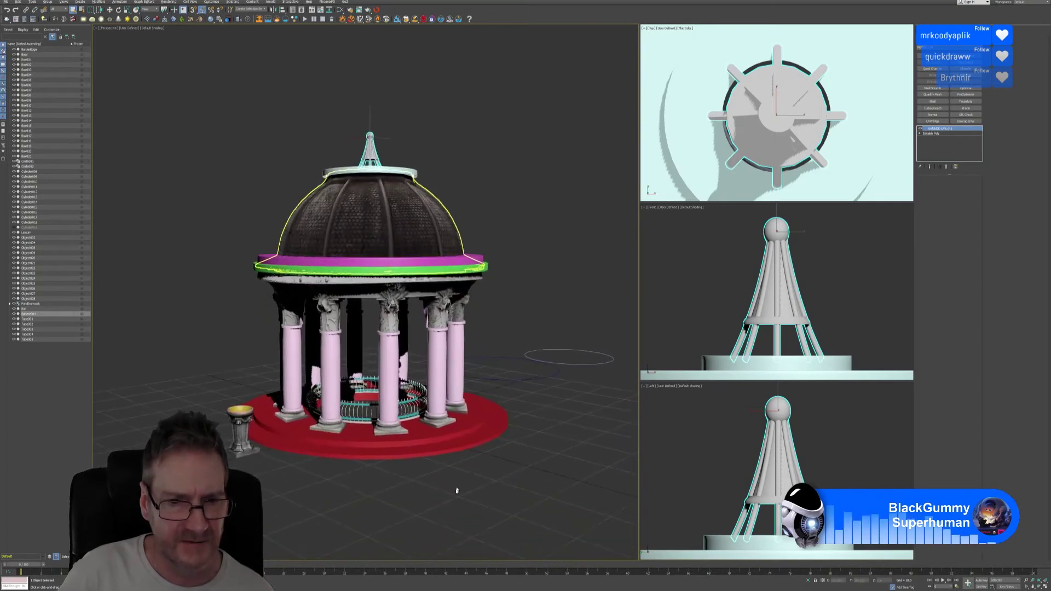
{"action": "left_click", "coordinate": [457, 491]}
{"action": "left_click", "coordinate": [387, 361]}
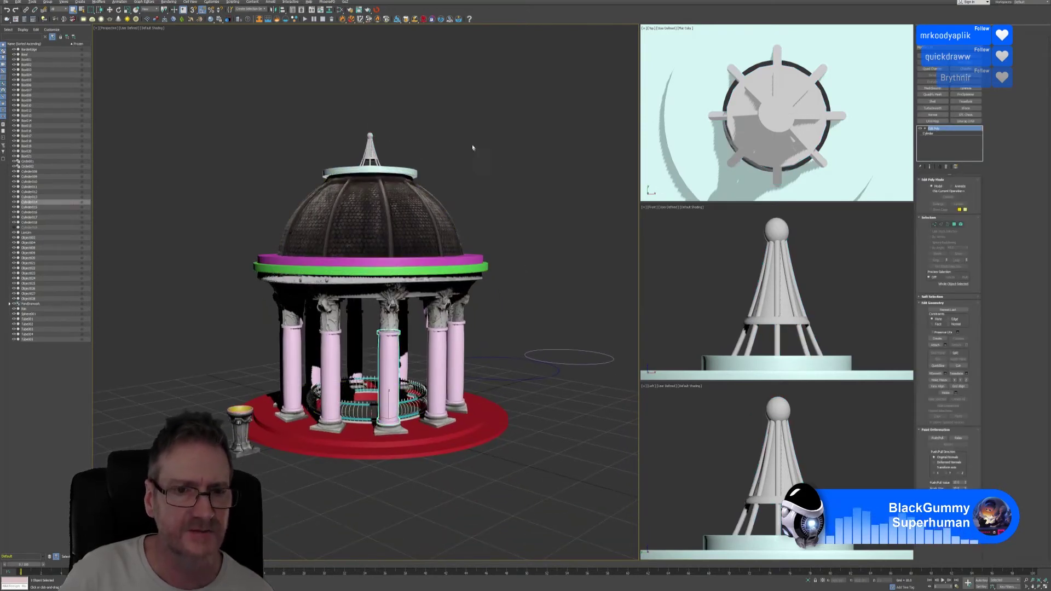
{"action": "left_click", "coordinate": [378, 10]}
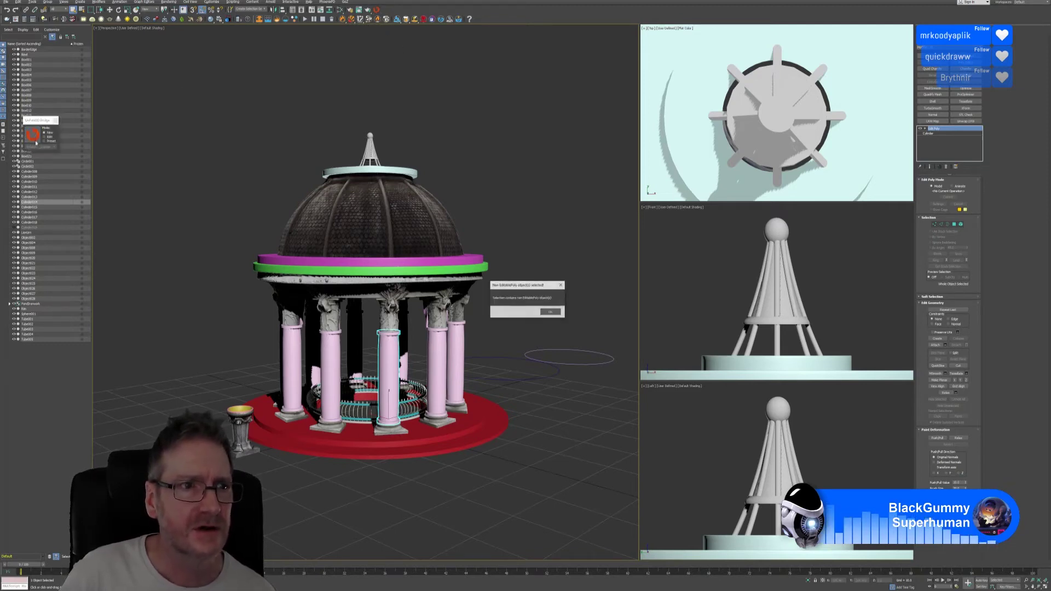
{"action": "left_click", "coordinate": [550, 312]}
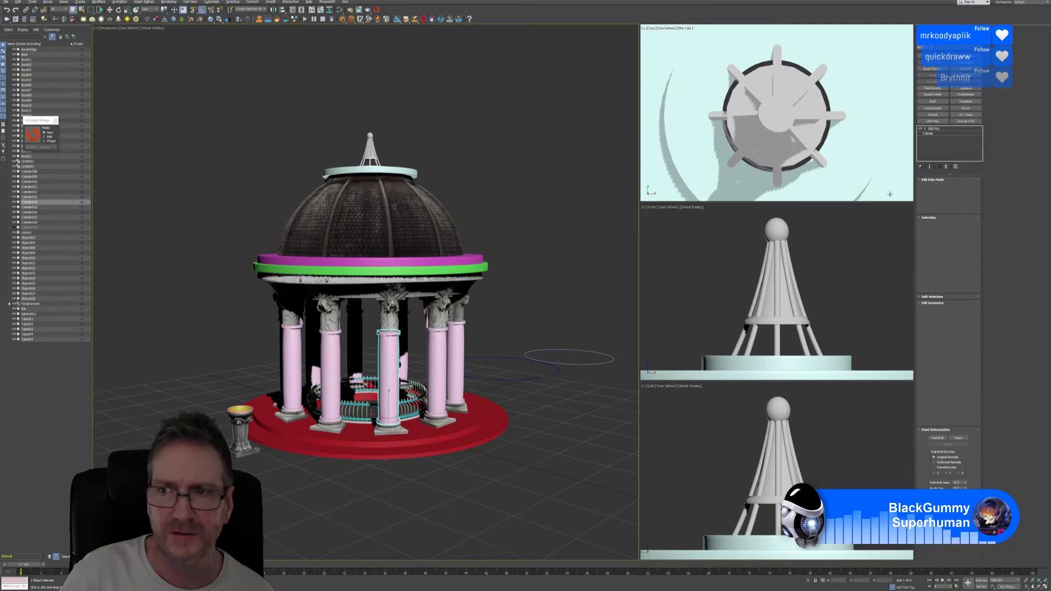
{"action": "right_click", "coordinate": [936, 131]}
{"action": "left_click", "coordinate": [953, 186]}
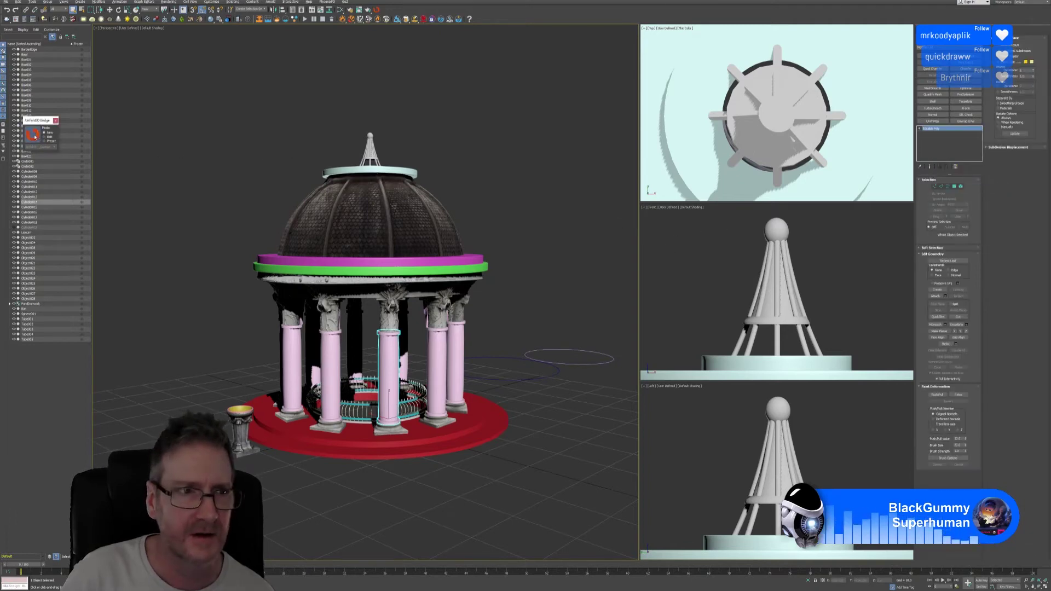
{"action": "left_click", "coordinate": [487, 222]}
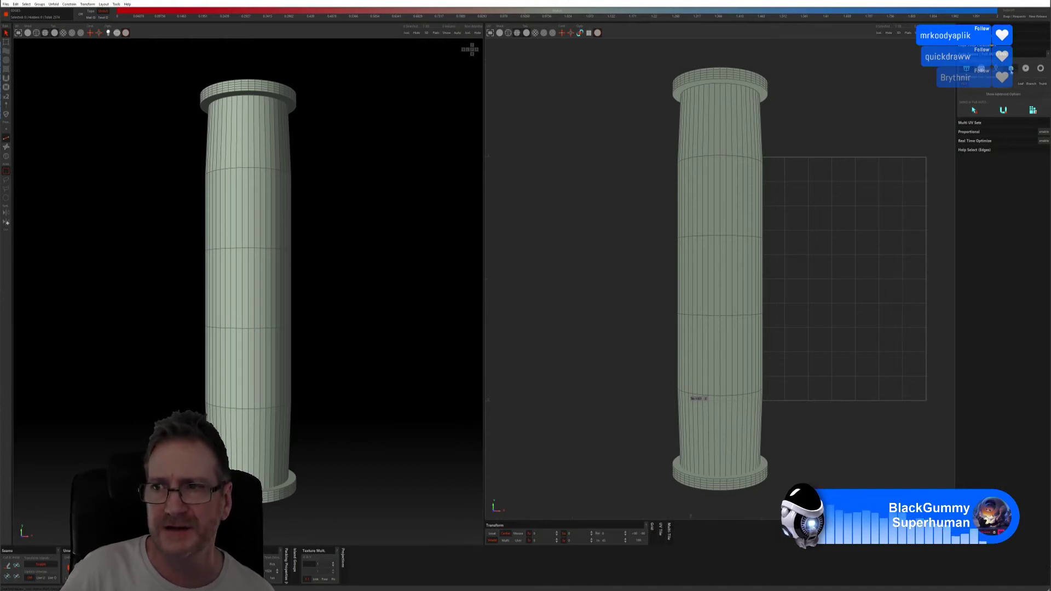
{"action": "left_click", "coordinate": [1004, 94]}
{"action": "left_click", "coordinate": [970, 125]}
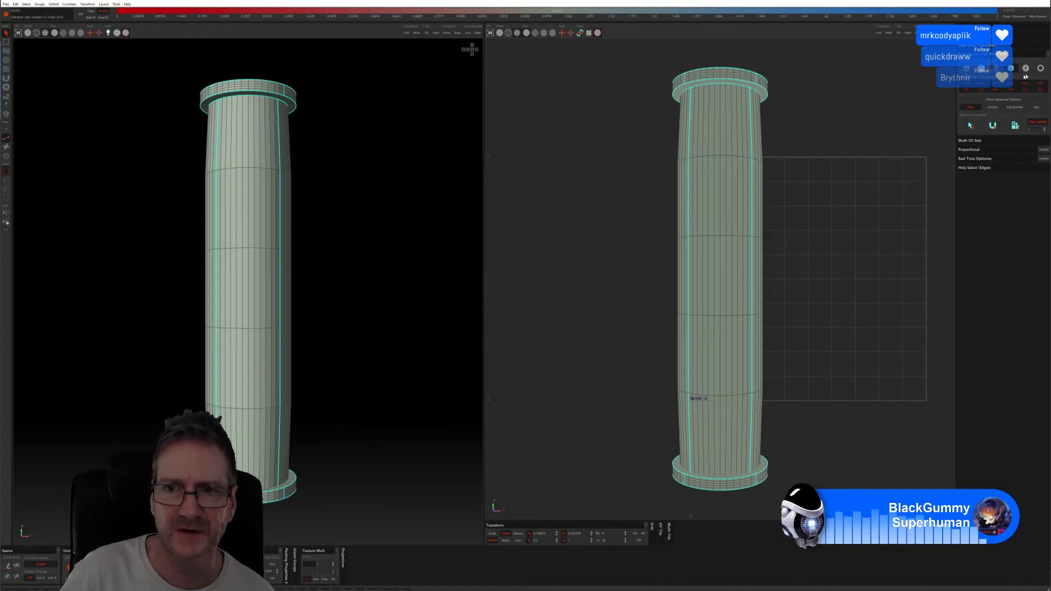
{"action": "mouse_move", "coordinate": [382, 258]}
{"action": "middle_mouse_down"}
{"action": "mouse_move", "coordinate": [369, 259]}
{"action": "mouse_move", "coordinate": [383, 260]}
{"action": "middle_mouse_up"}
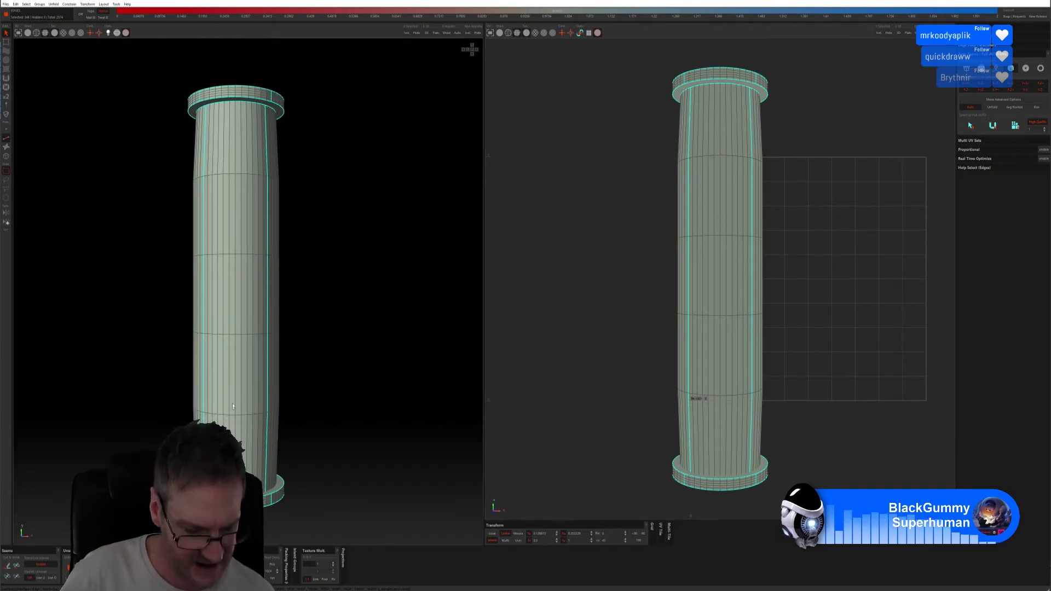
{"action": "left_click", "coordinate": [329, 383]}
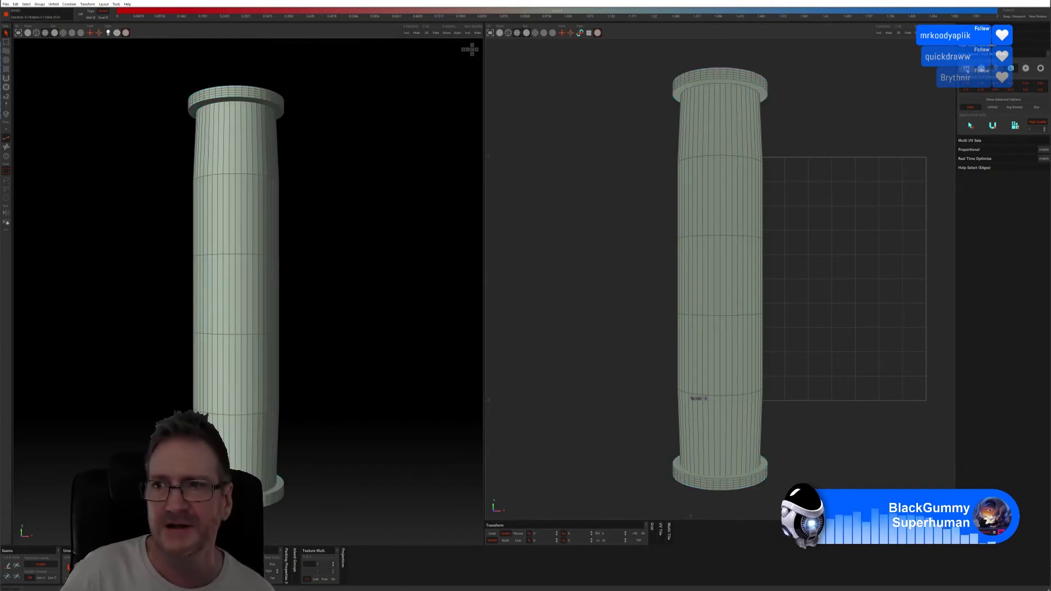
{"action": "left_click", "coordinate": [980, 99]}
{"action": "double_click", "coordinate": [755, 274]}
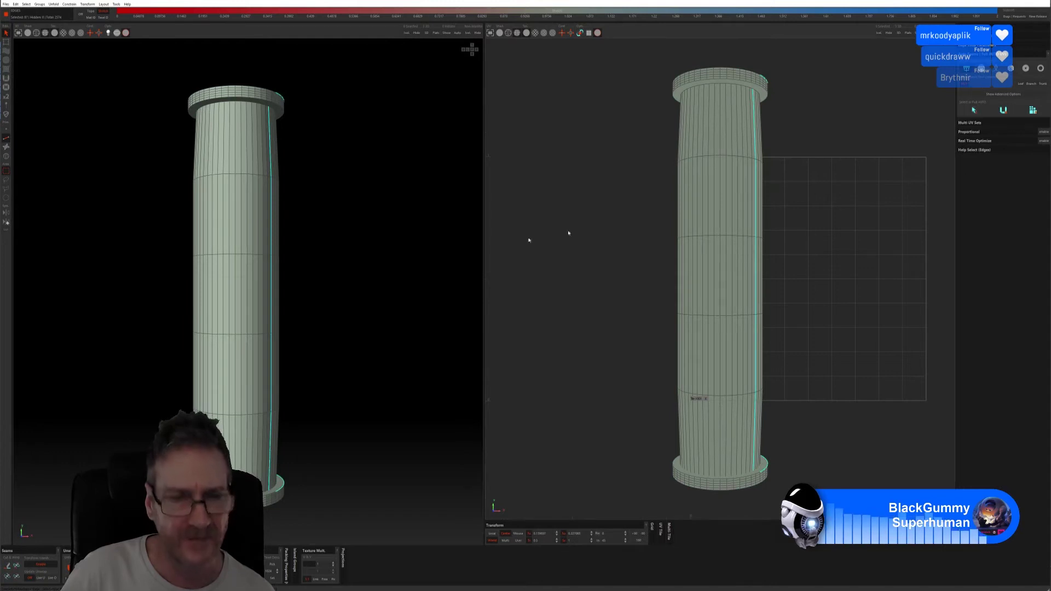
{"action": "middle_click_drag", "start_coordinate": [370, 251], "coordinate": [537, 255]}
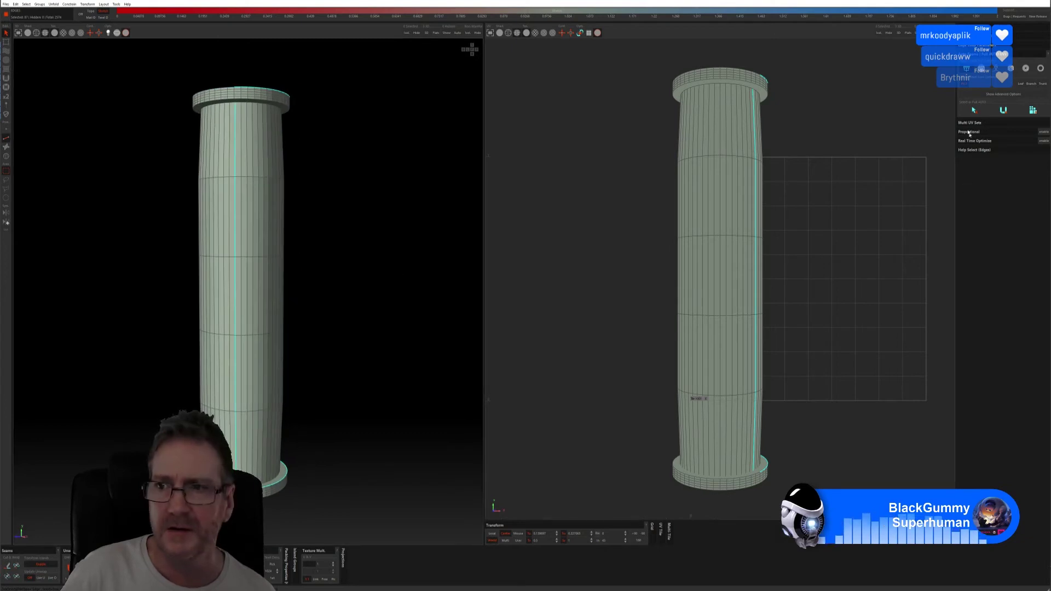
{"action": "left_click", "coordinate": [1003, 110]}
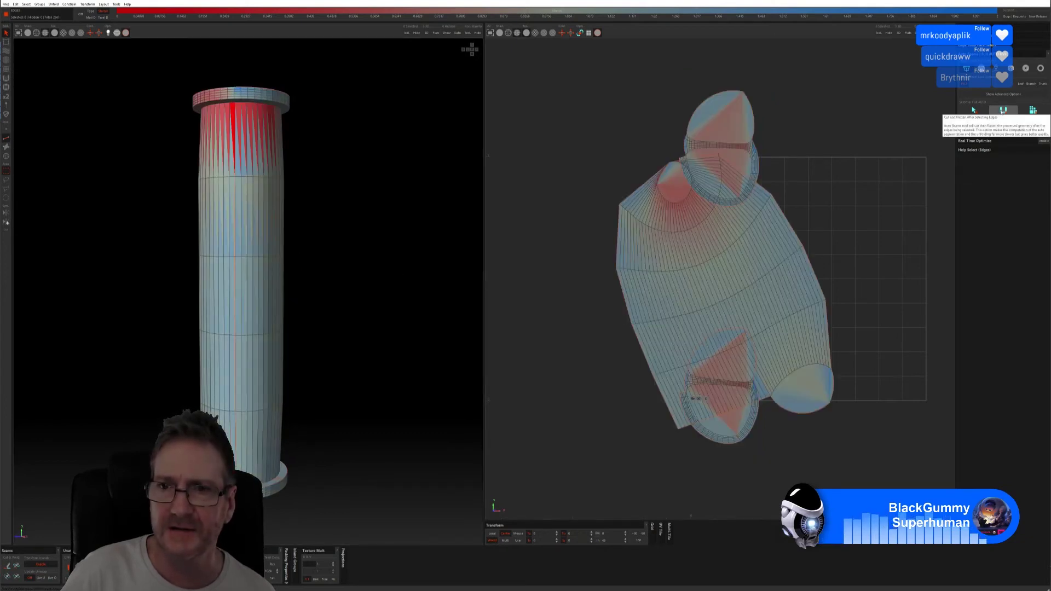
{"action": "left_click", "coordinate": [1032, 111]}
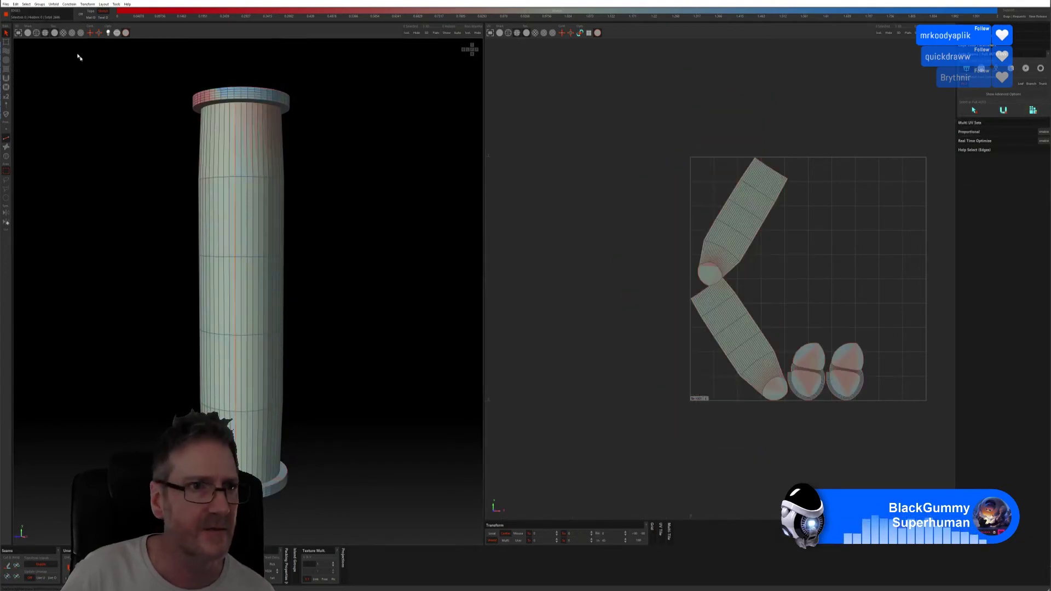
{"action": "left_click", "coordinate": [28, 33]}
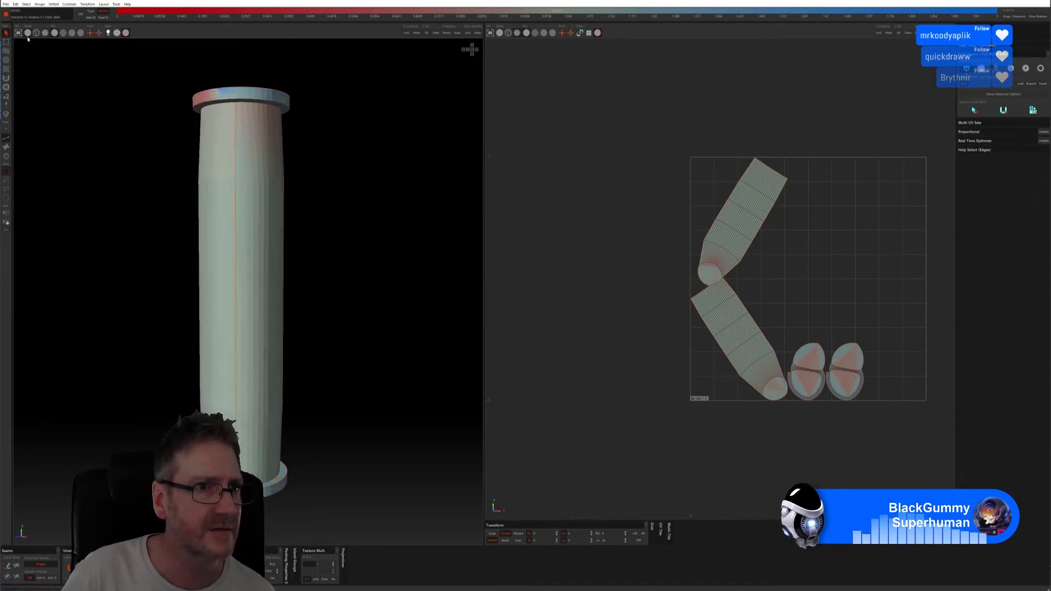
{"action": "left_click", "coordinate": [63, 33]}
{"action": "middle_click_drag", "start_coordinate": [159, 103], "coordinate": [310, 241]}
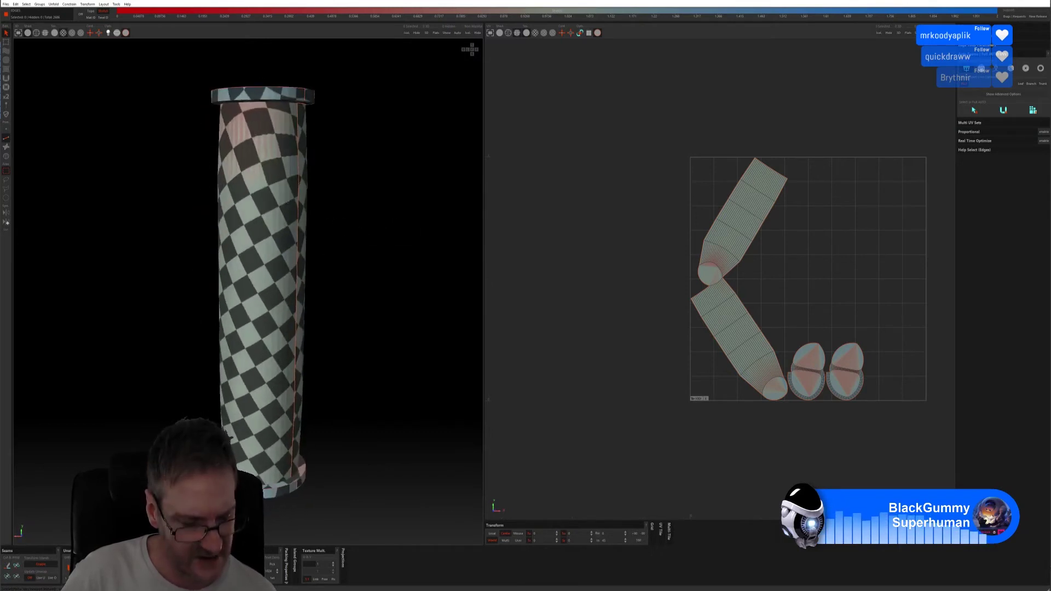
{"action": "key", "text": "ctrl+z"}
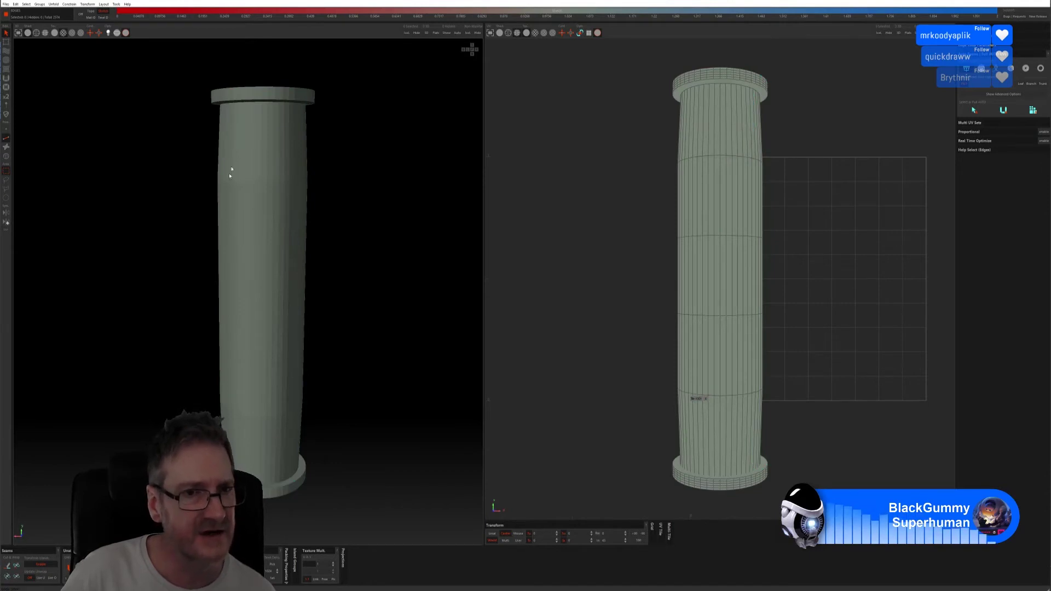
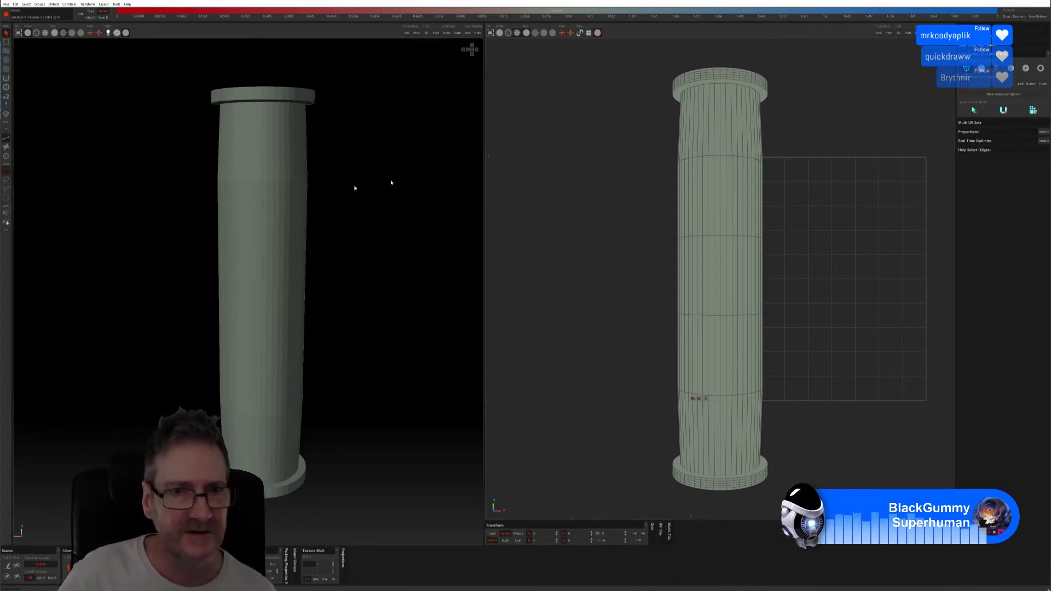
Trial-unfold and pack the pillar along its existing seams, inspect the checker, then undo the unfold.
{"action": "left_click", "coordinate": [974, 110]}
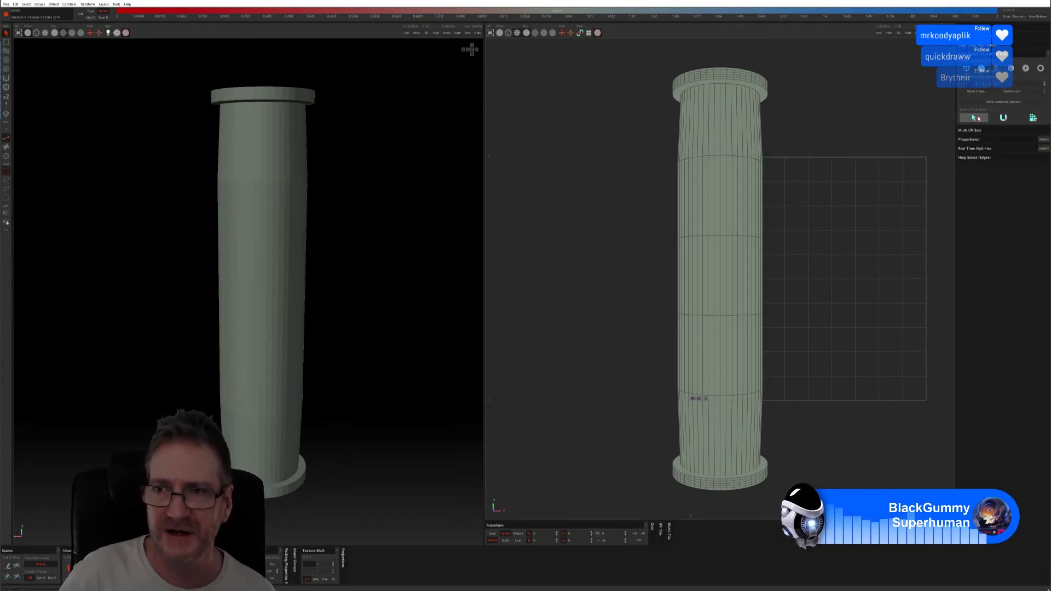
{"action": "middle_click_drag", "start_coordinate": [368, 301], "coordinate": [361, 298]}
{"action": "left_click", "coordinate": [1003, 117]}
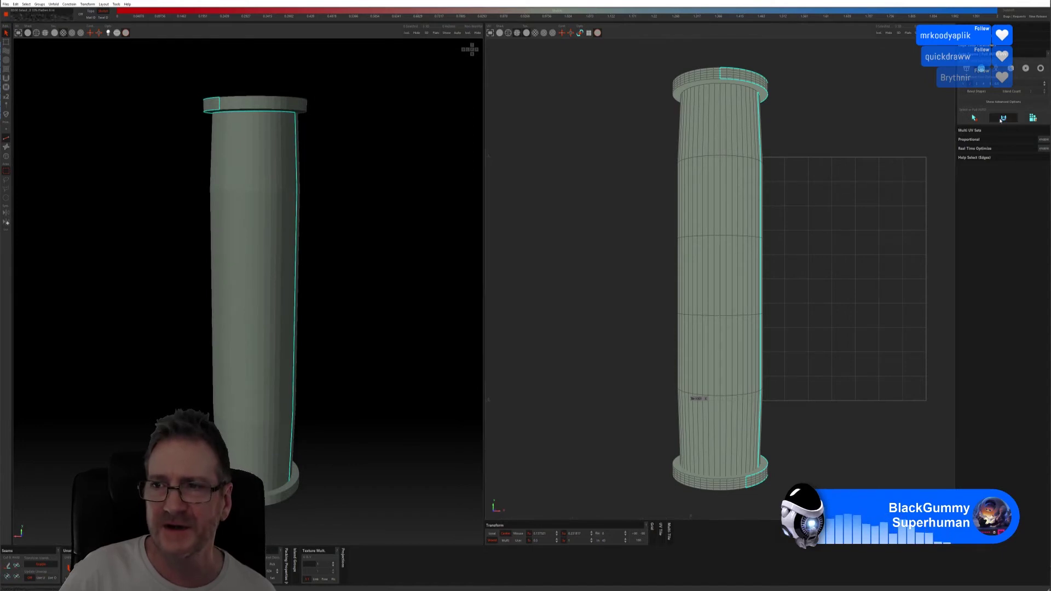
{"action": "left_click", "coordinate": [1033, 118]}
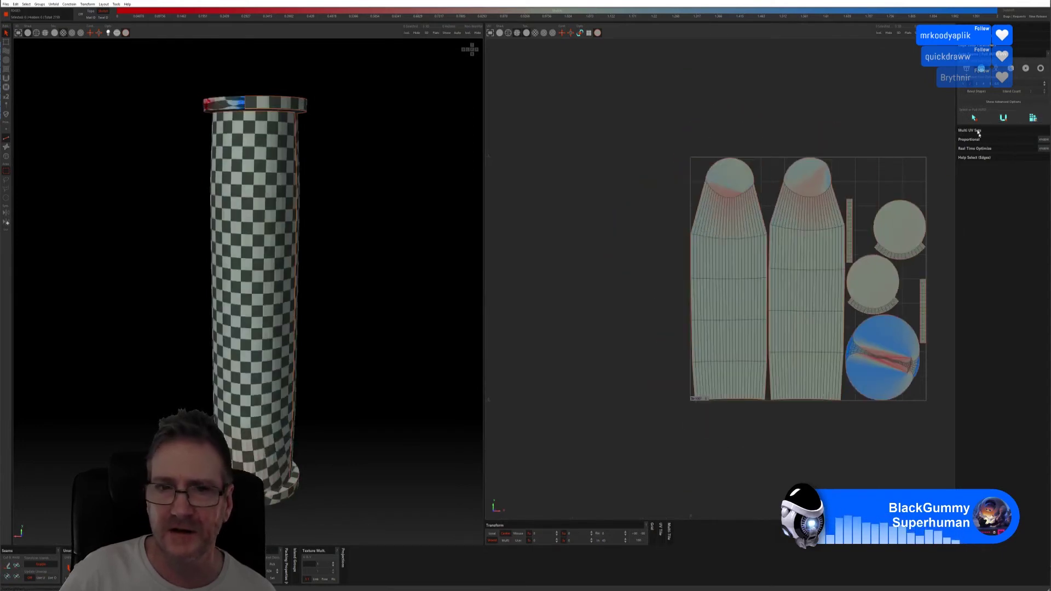
{"action": "middle_click_drag", "start_coordinate": [348, 307], "coordinate": [264, 117]}
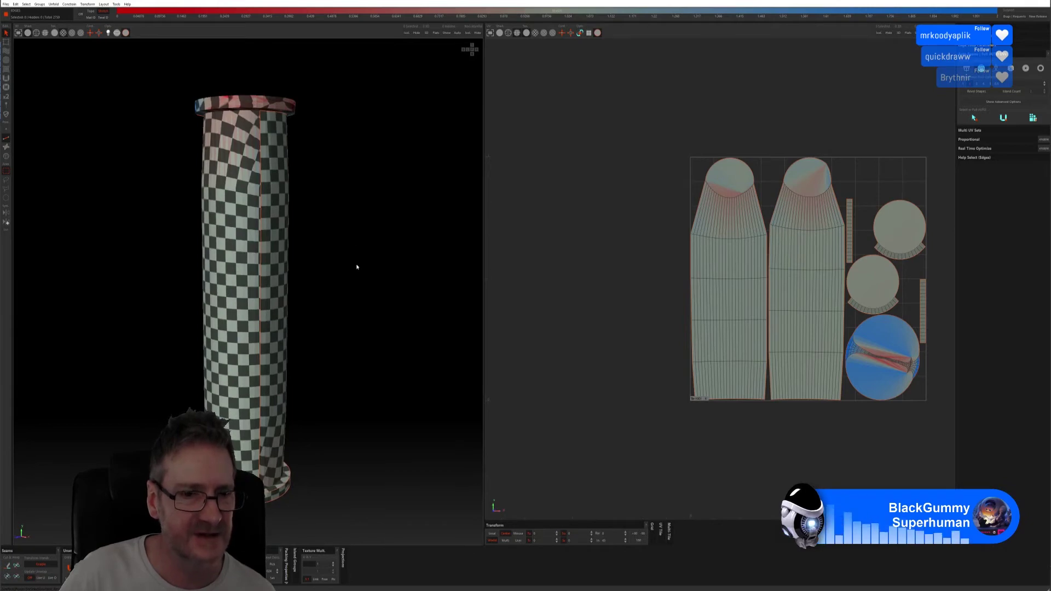
{"action": "middle_click_drag", "start_coordinate": [357, 267], "coordinate": [306, 268]}
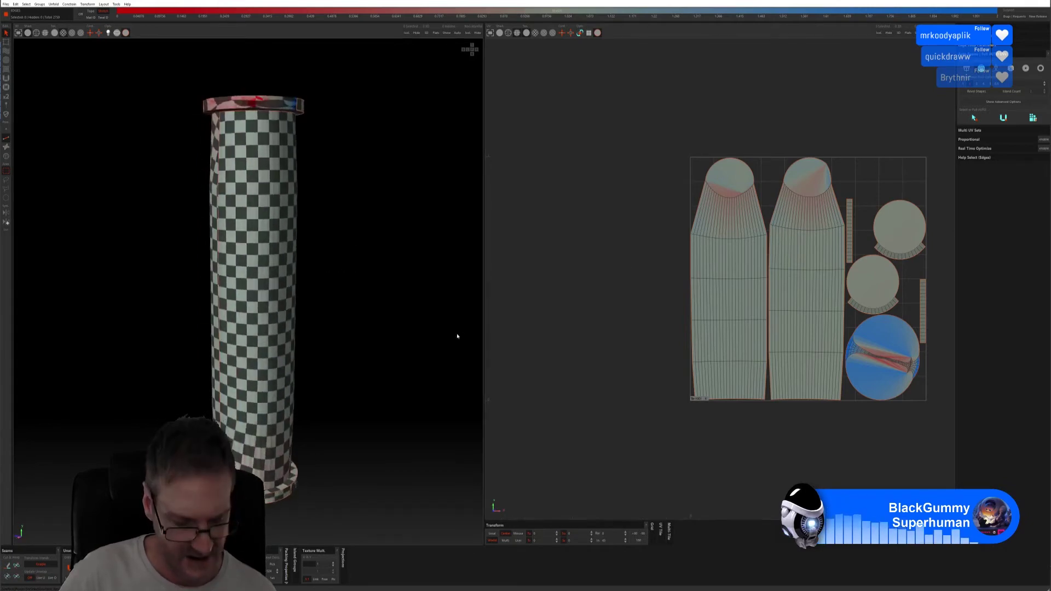
{"action": "key", "text": "ctrl+z"}
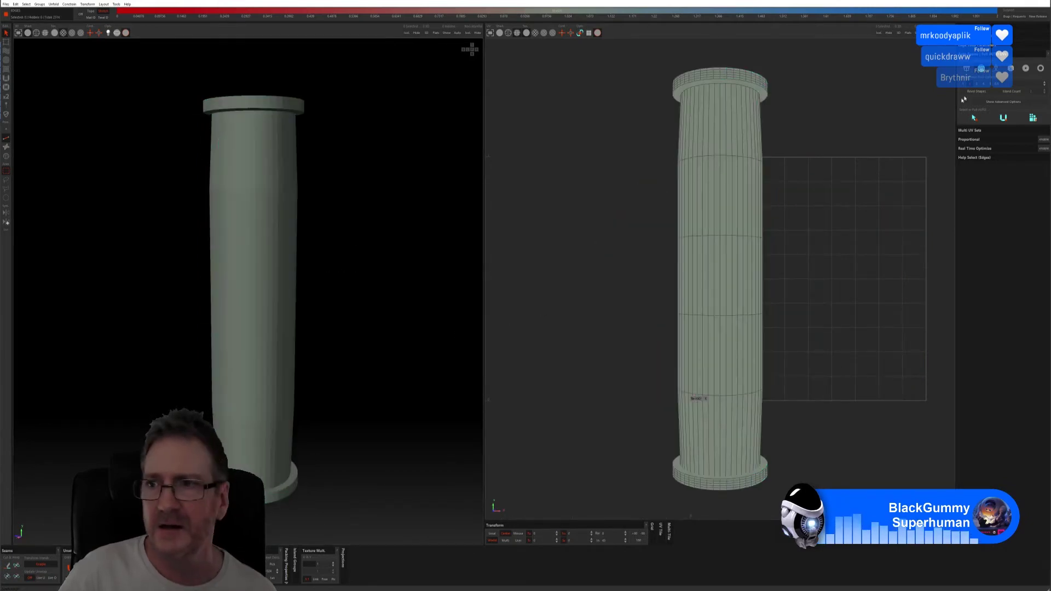
Select the top and bottom cap edge loops, unfold and pack, then undo both.
{"action": "left_click", "coordinate": [975, 110]}
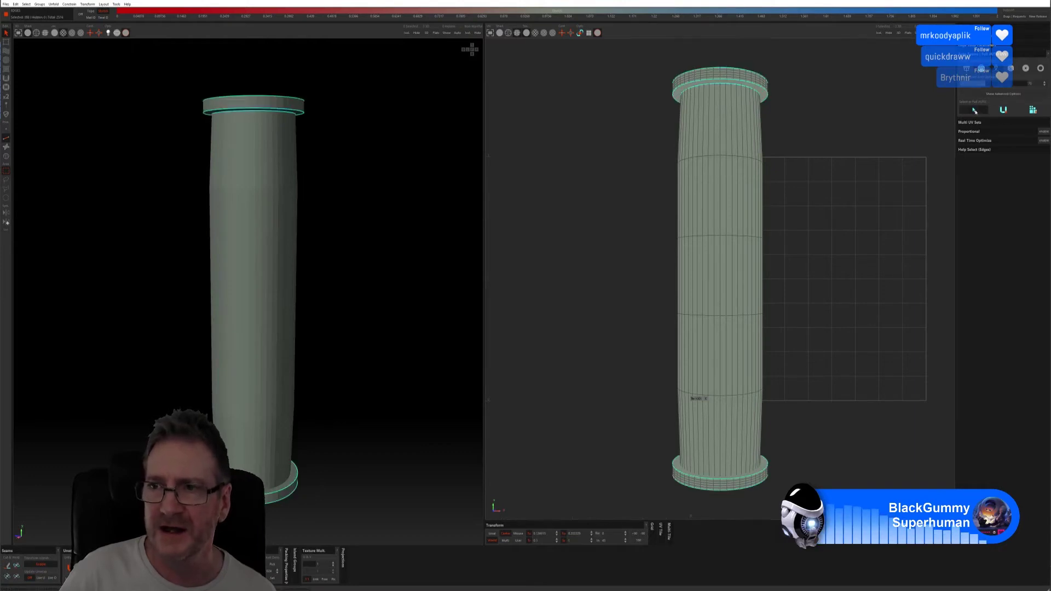
{"action": "left_click", "coordinate": [1003, 111]}
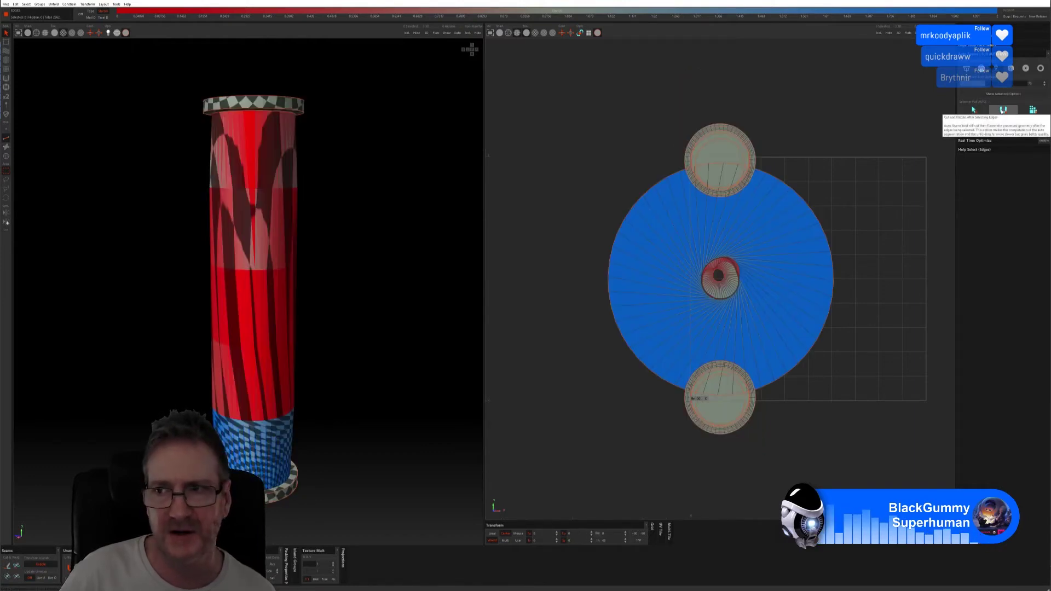
{"action": "left_click", "coordinate": [1033, 111]}
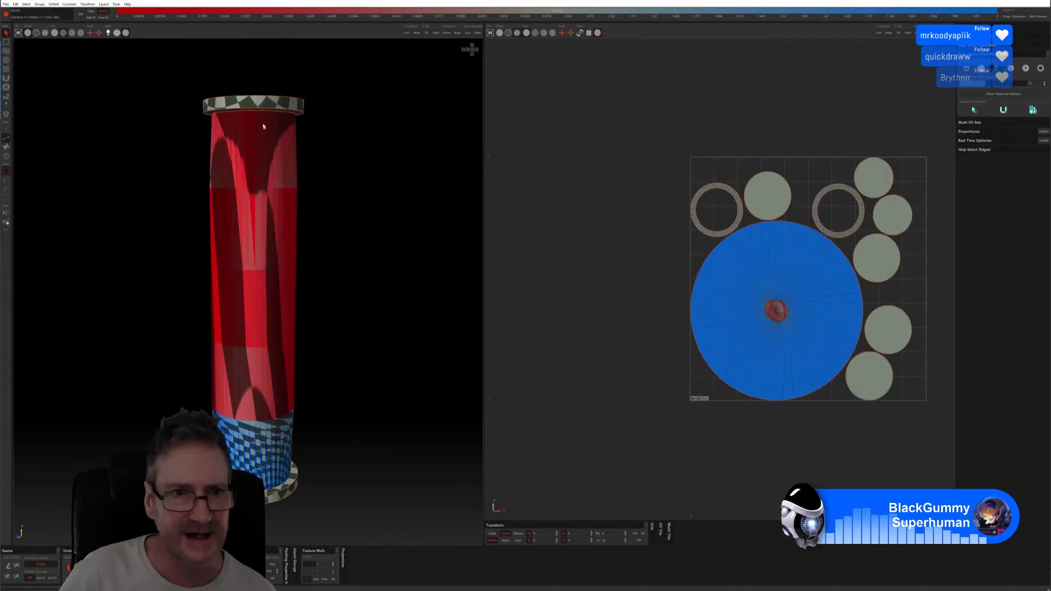
{"action": "middle_click_drag", "start_coordinate": [340, 370], "coordinate": [323, 382]}
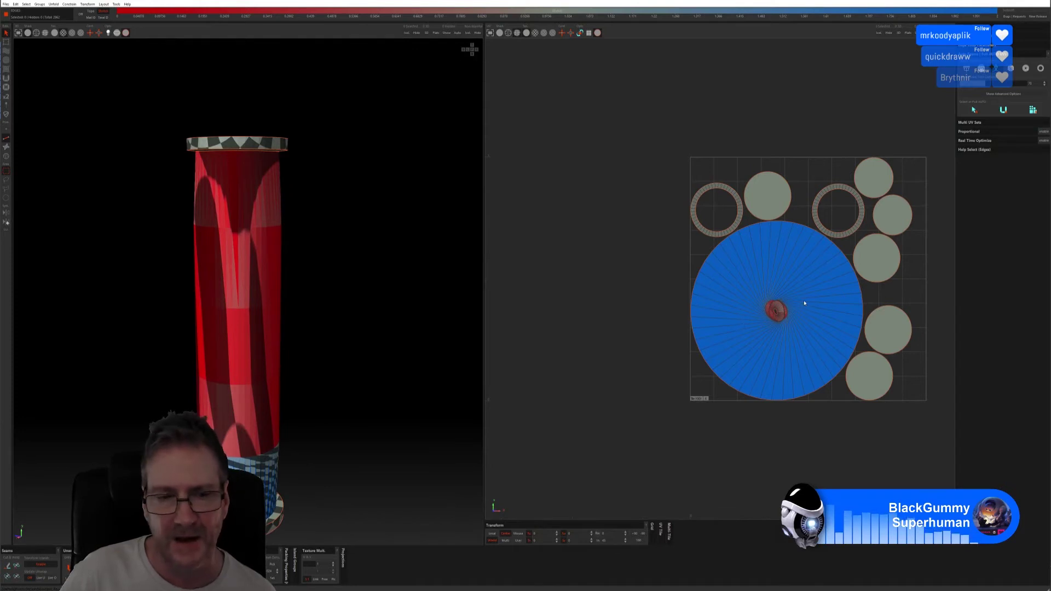
{"action": "key", "text": "ctrl+z"}
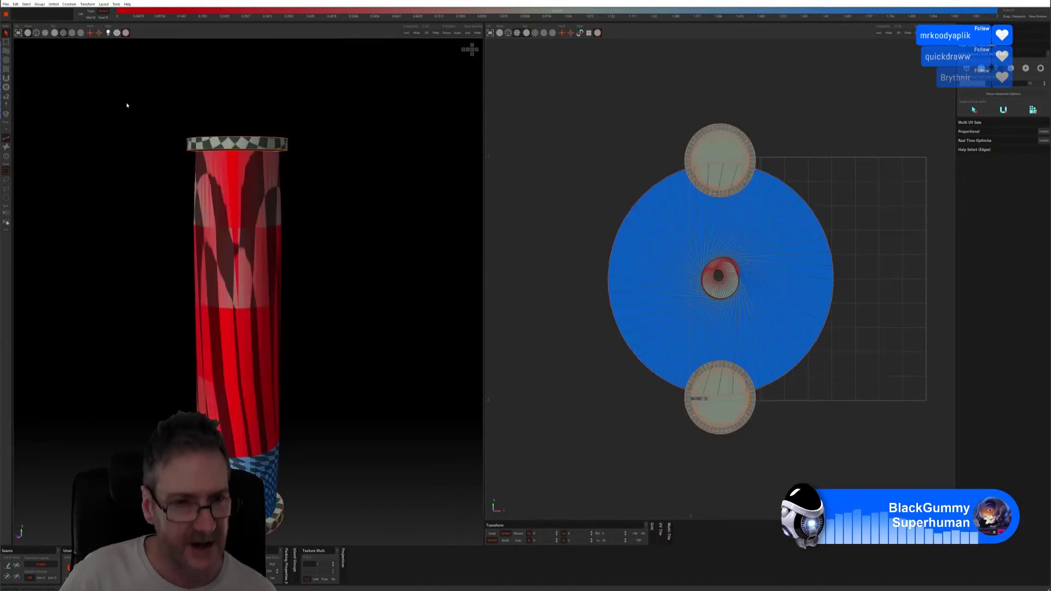
{"action": "key", "text": "ctrl+z"}
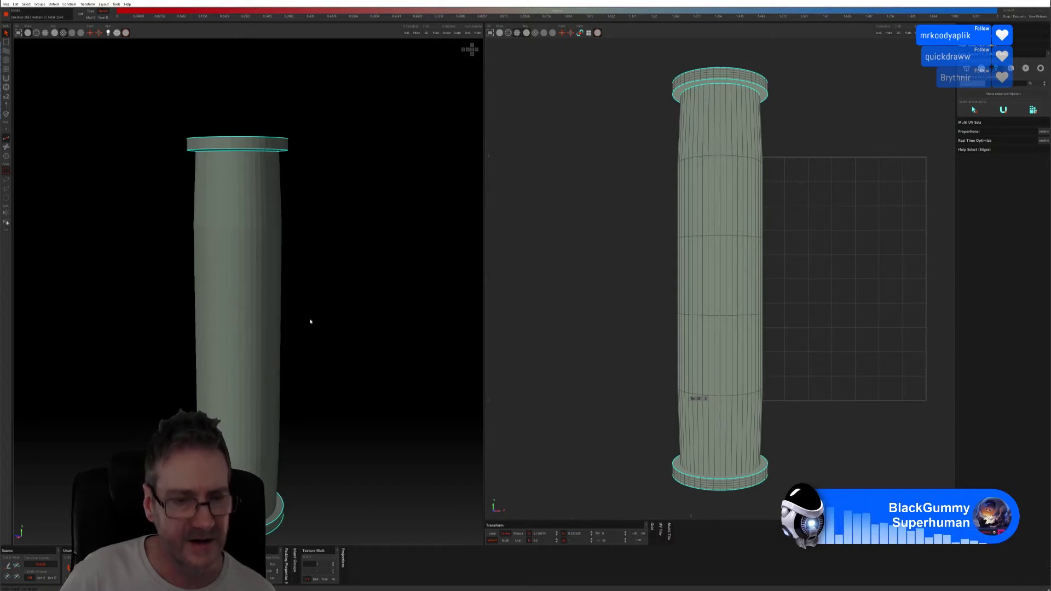
Cut an edge path running down the column's side, from top cap to base, as a seam.
{"action": "middle_click_drag", "start_coordinate": [310, 320], "coordinate": [248, 312]}
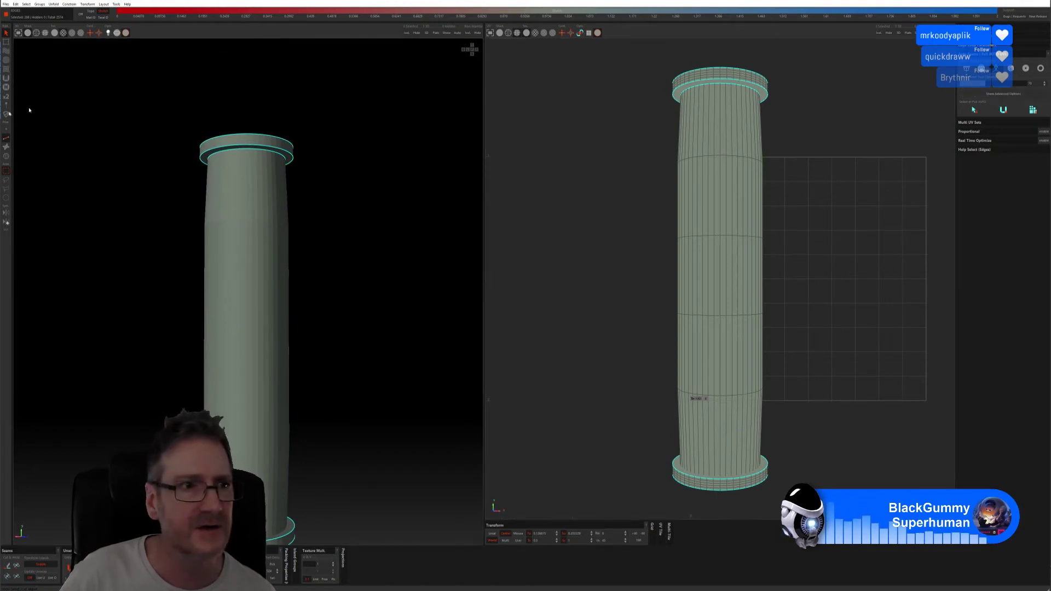
{"action": "left_click", "coordinate": [247, 156]}
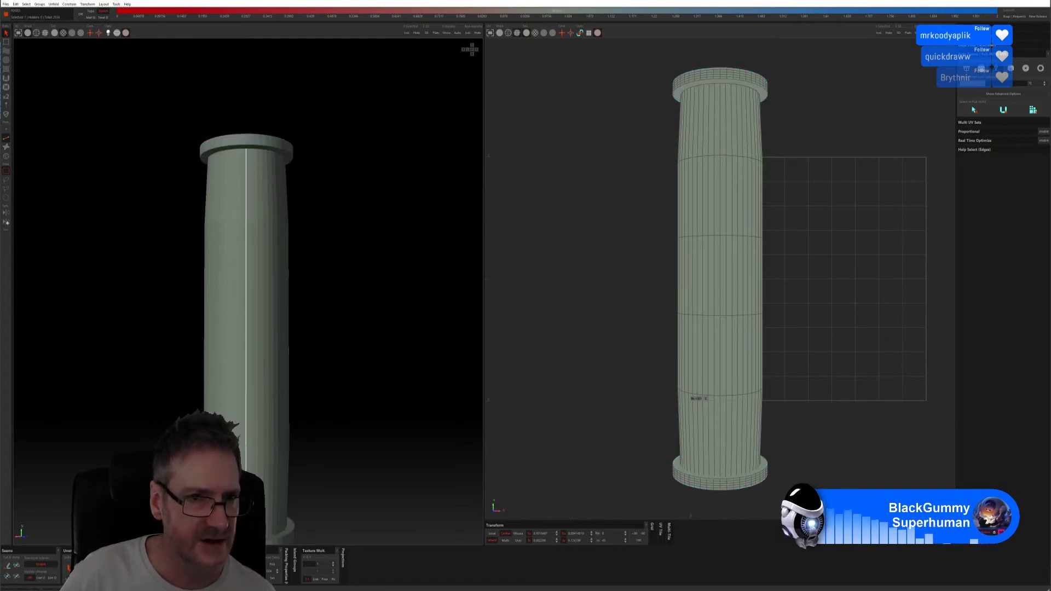
{"action": "left_click", "coordinate": [246, 493]}
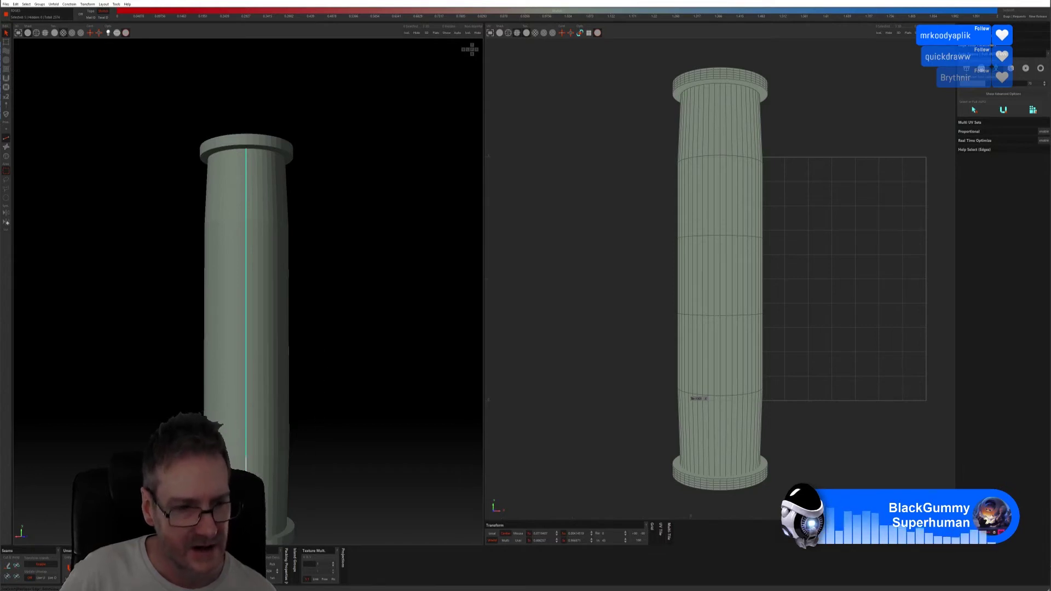
{"action": "left_click", "coordinate": [52, 565]}
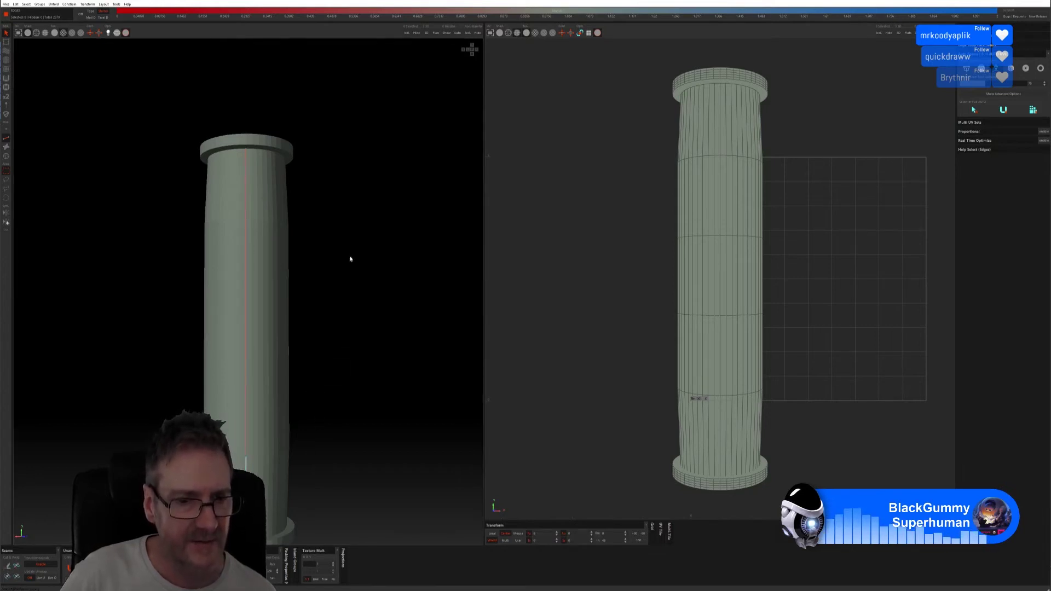
{"action": "middle_click_drag", "start_coordinate": [321, 375], "coordinate": [379, 376]}
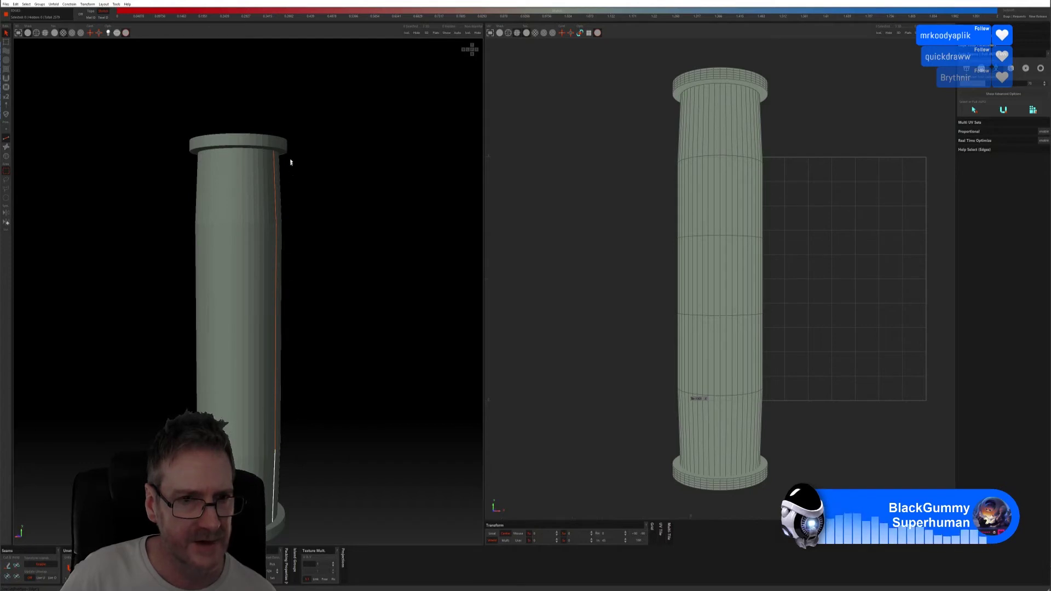
{"action": "middle_click_drag", "start_coordinate": [284, 408], "coordinate": [347, 278]}
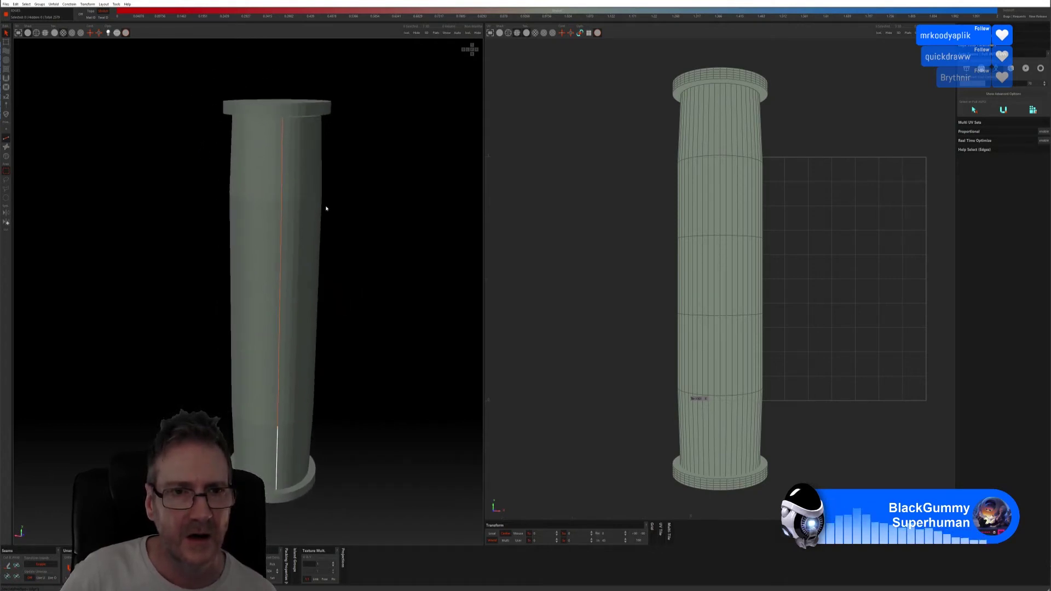
{"action": "middle_click_drag", "start_coordinate": [323, 208], "coordinate": [329, 171]}
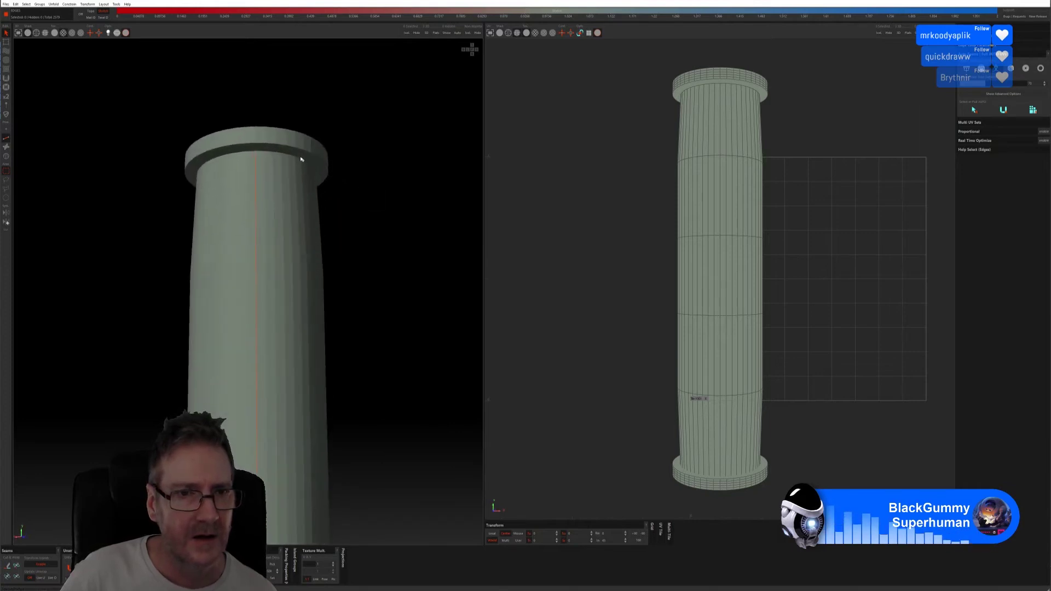
Select the complete edge loop around the column's top rim and cut it as a seam.
{"action": "left_click", "coordinate": [280, 146]}
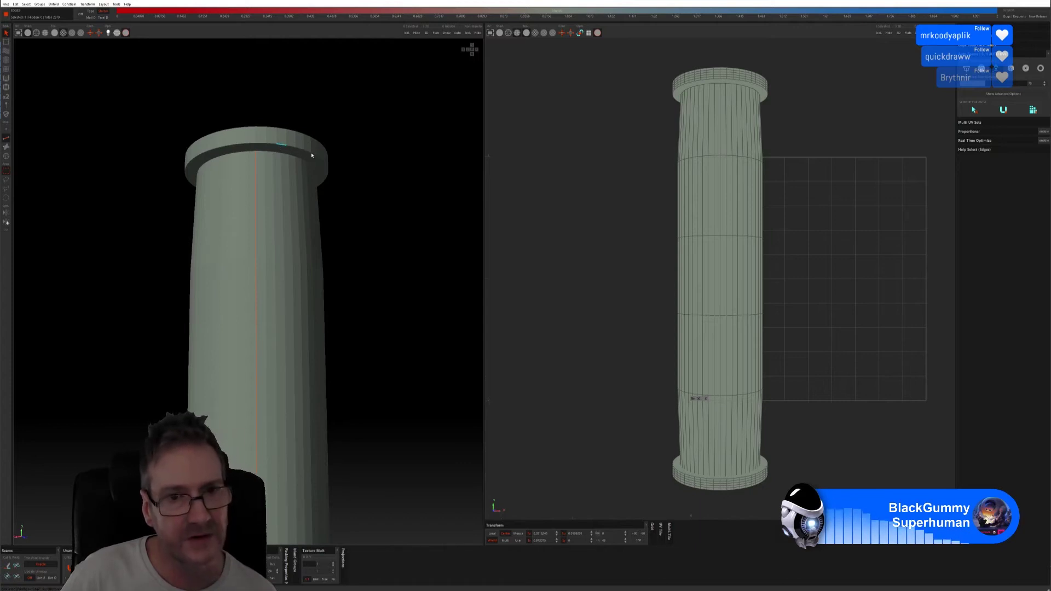
{"action": "mouse_move", "coordinate": [297, 148]}
{"action": "left_mouse_down"}
{"action": "mouse_move", "coordinate": [328, 169]}
{"action": "mouse_move", "coordinate": [336, 202]}
{"action": "mouse_move", "coordinate": [257, 198]}
{"action": "left_mouse_up"}
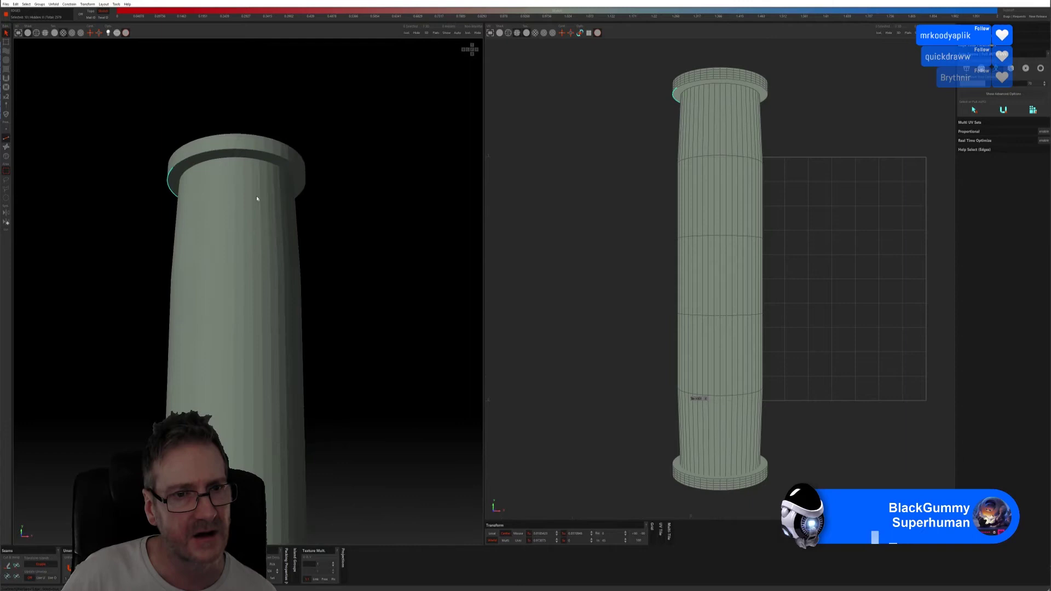
{"action": "left_click", "coordinate": [263, 154]}
{"action": "mouse_move", "coordinate": [341, 200]}
{"action": "left_mouse_down", "text": "alt"}
{"action": "mouse_move", "coordinate": [310, 211]}
{"action": "mouse_move", "coordinate": [268, 207]}
{"action": "left_mouse_up", "text": "alt"}
{"action": "left_click", "coordinate": [272, 152]}
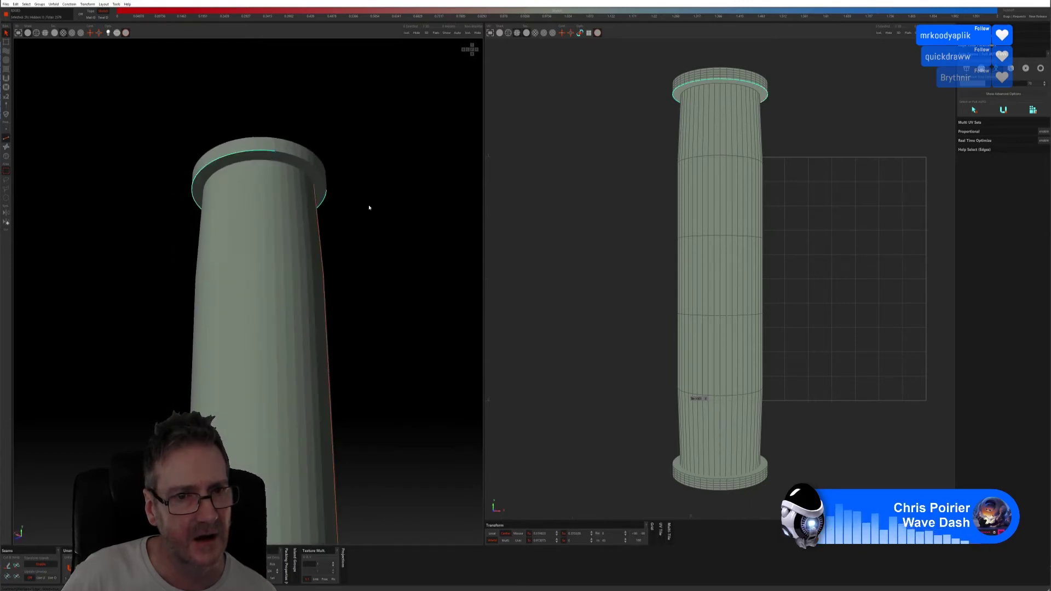
{"action": "left_click_drag", "start_coordinate": [369, 207], "coordinate": [308, 200], "text": "alt"}
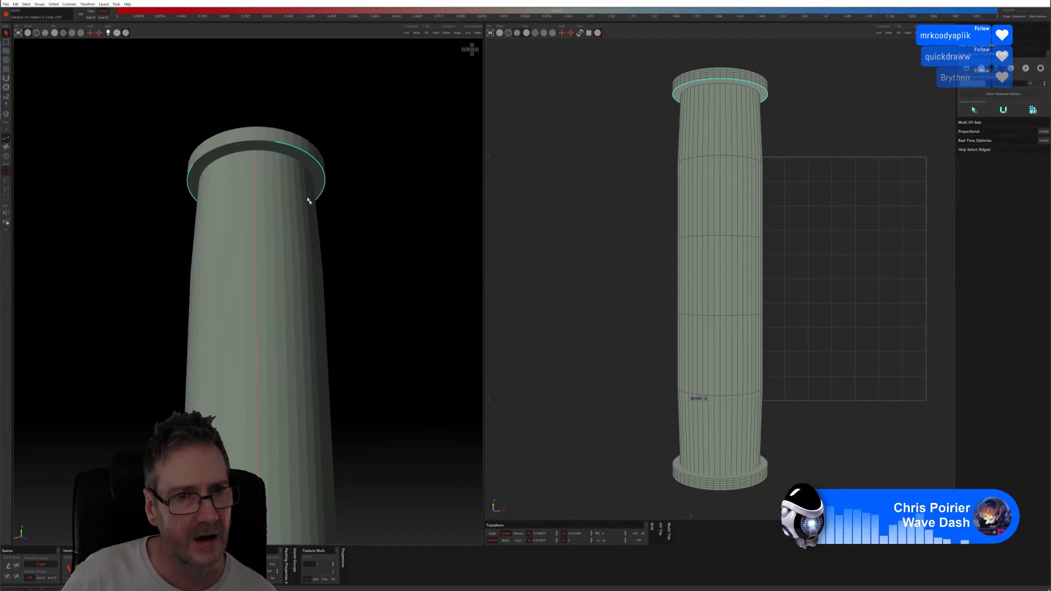
{"action": "left_click", "coordinate": [276, 144]}
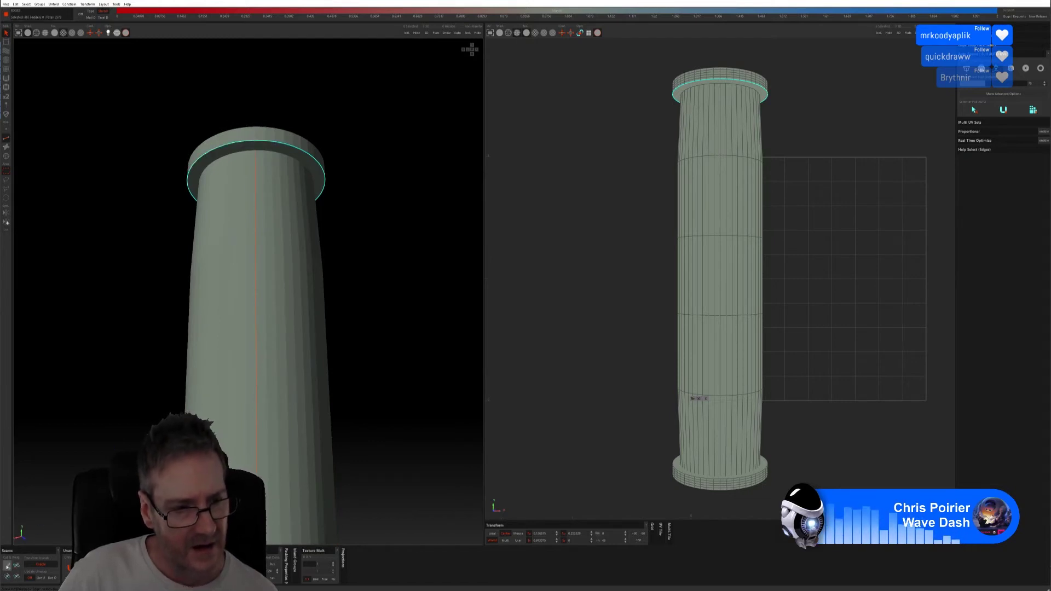
{"action": "left_click", "coordinate": [7, 565]}
{"action": "left_click_drag", "start_coordinate": [347, 187], "coordinate": [352, 281], "text": "alt"}
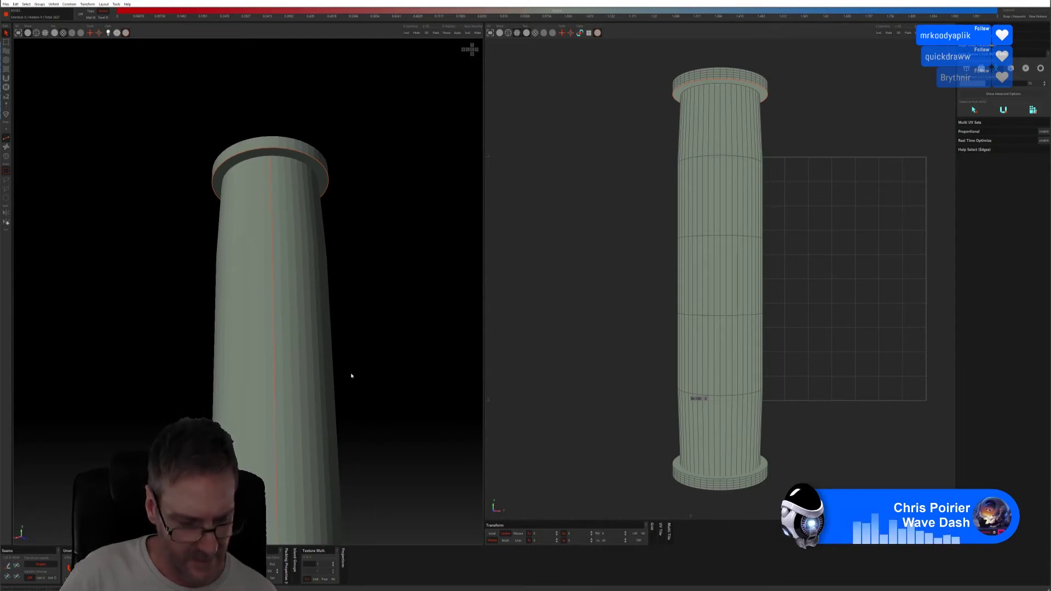
Select edges along the column's base rim and cut them into seams with the C key.
{"action": "mouse_move", "coordinate": [352, 376]}
{"action": "left_mouse_down", "text": "alt"}
{"action": "mouse_move", "coordinate": [359, 293]}
{"action": "mouse_move", "coordinate": [355, 360]}
{"action": "left_mouse_up", "text": "alt"}
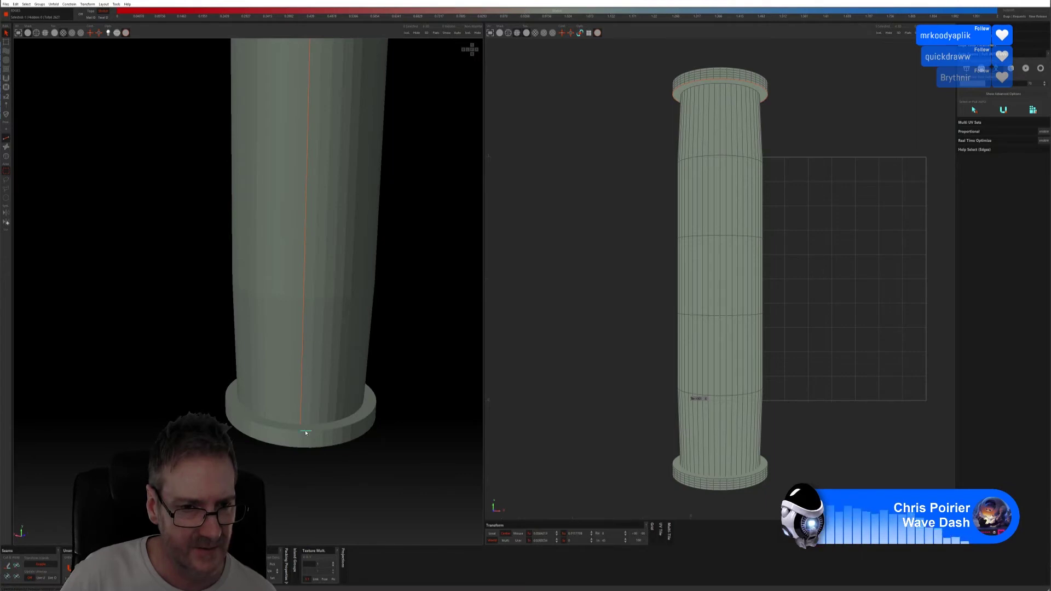
{"action": "mouse_move", "coordinate": [305, 433]}
{"action": "left_mouse_down"}
{"action": "mouse_move", "coordinate": [361, 429]}
{"action": "mouse_move", "coordinate": [369, 417]}
{"action": "left_mouse_up"}
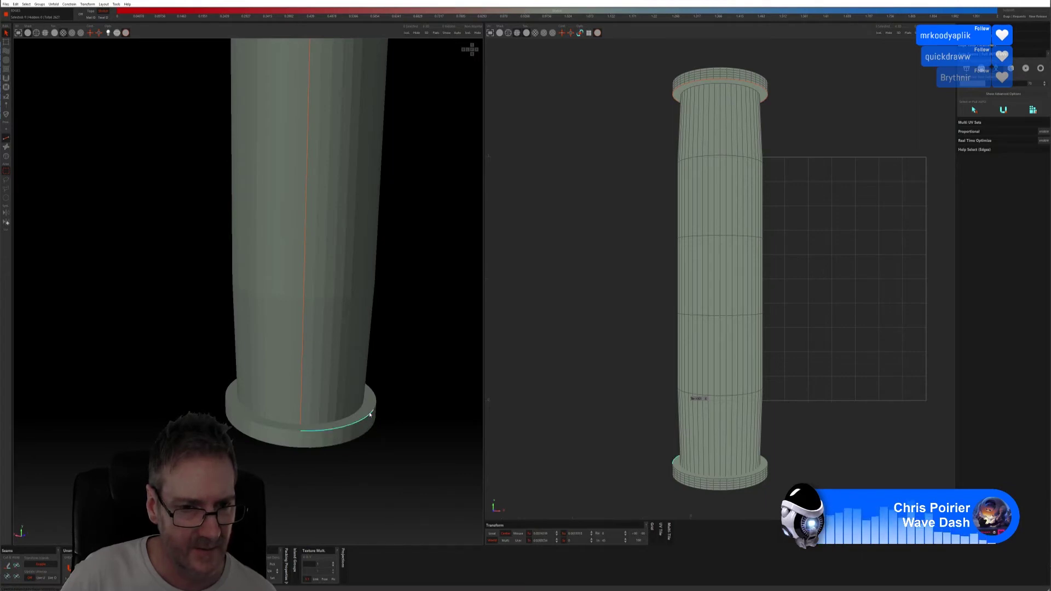
{"action": "mouse_move", "coordinate": [403, 379]}
{"action": "left_mouse_down", "text": "alt"}
{"action": "mouse_move", "coordinate": [343, 392]}
{"action": "mouse_move", "coordinate": [339, 429]}
{"action": "mouse_move", "coordinate": [361, 459]}
{"action": "left_mouse_up", "text": "alt"}
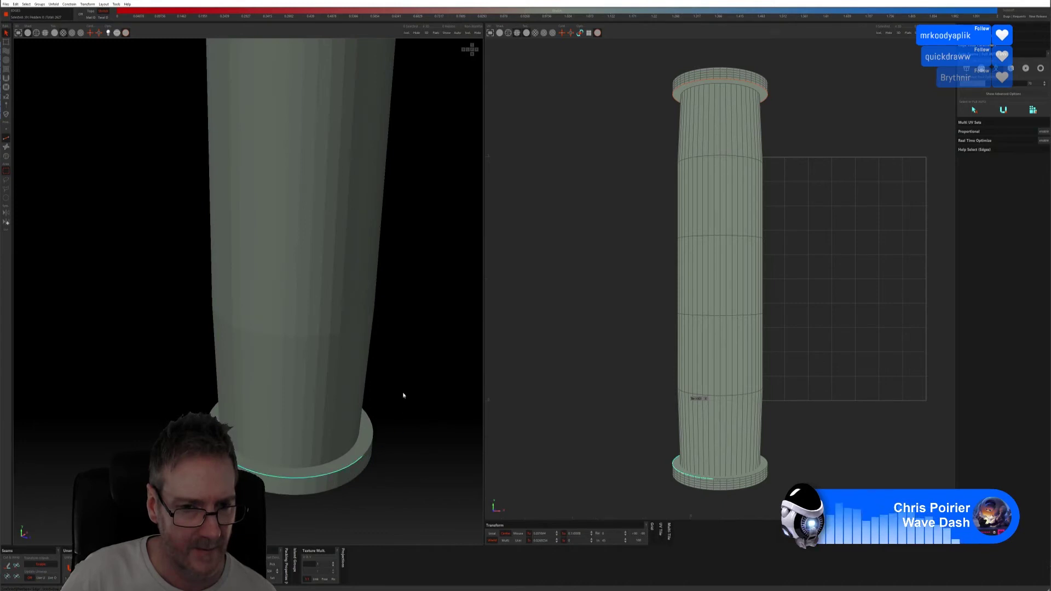
{"action": "mouse_move", "coordinate": [401, 394]}
{"action": "left_mouse_down", "text": "alt"}
{"action": "mouse_move", "coordinate": [352, 394]}
{"action": "mouse_move", "coordinate": [263, 458]}
{"action": "left_mouse_up", "text": "alt"}
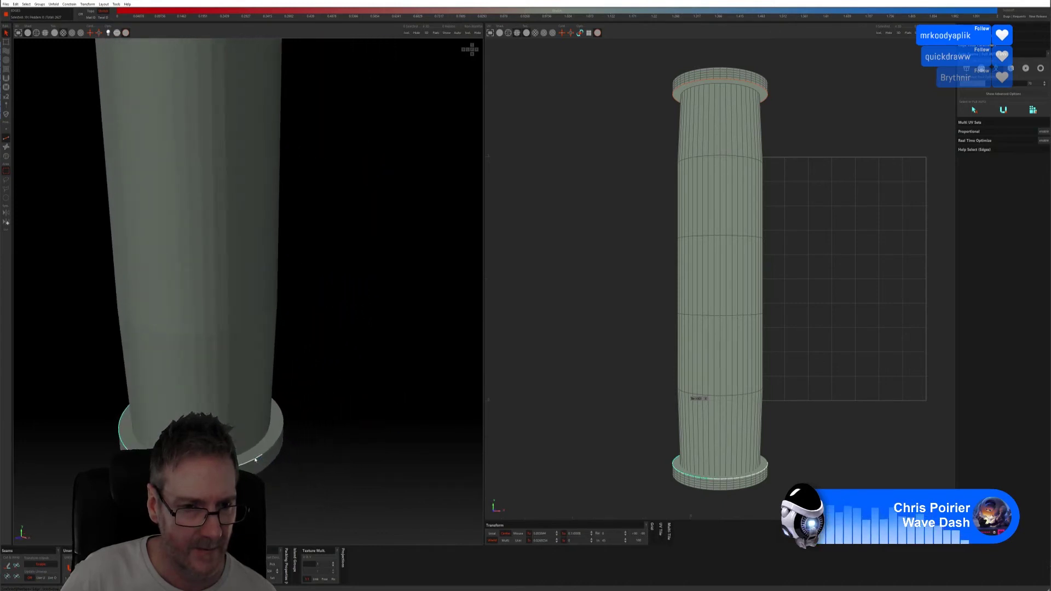
{"action": "left_click_drag", "start_coordinate": [322, 437], "coordinate": [290, 389], "text": "alt"}
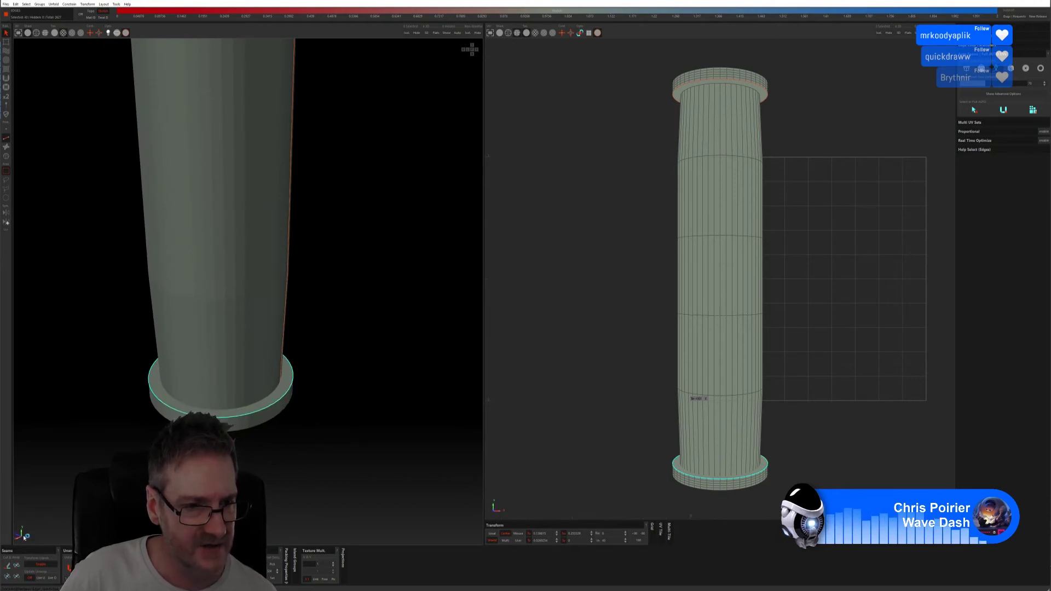
{"action": "key", "text": "c"}
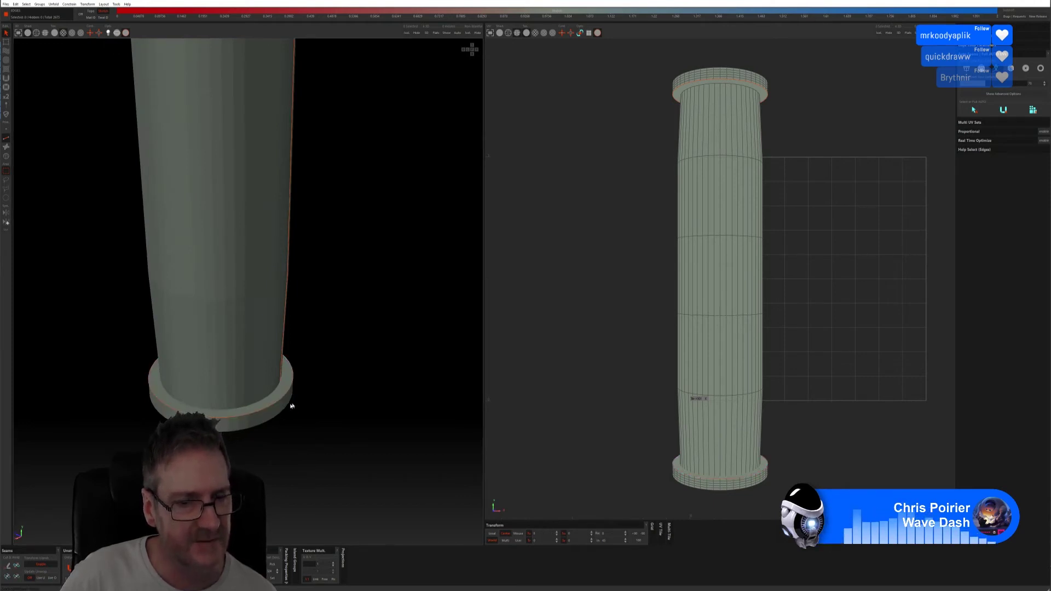
Select the base disc's bottom and upper edge loops and cut them as seams.
{"action": "mouse_move", "coordinate": [248, 452]}
{"action": "left_mouse_down", "text": "alt"}
{"action": "mouse_move", "coordinate": [265, 413]}
{"action": "mouse_move", "coordinate": [227, 419]}
{"action": "left_mouse_up", "text": "alt"}
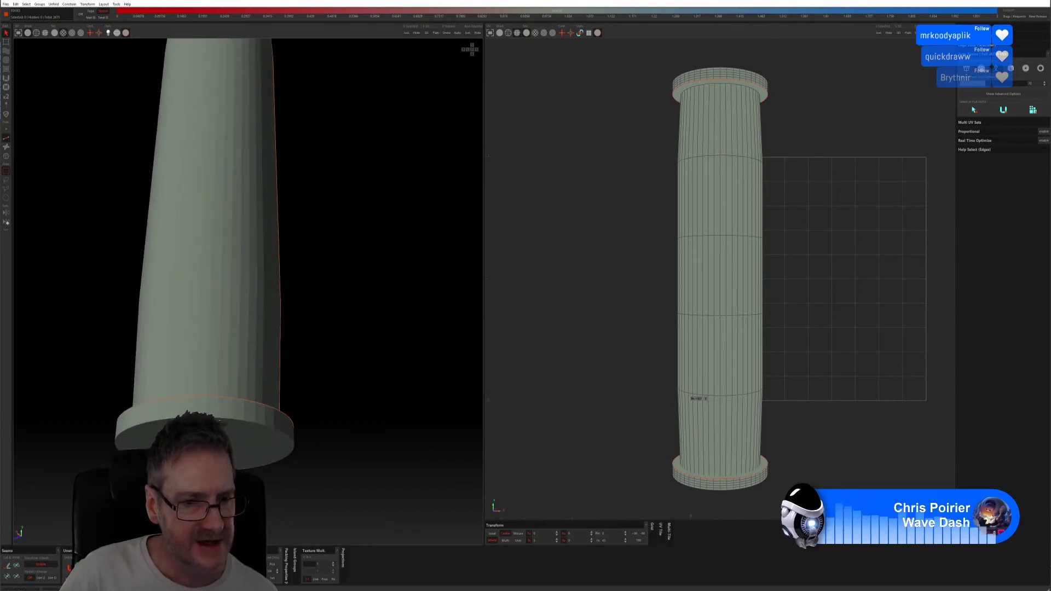
{"action": "left_click", "coordinate": [280, 433]}
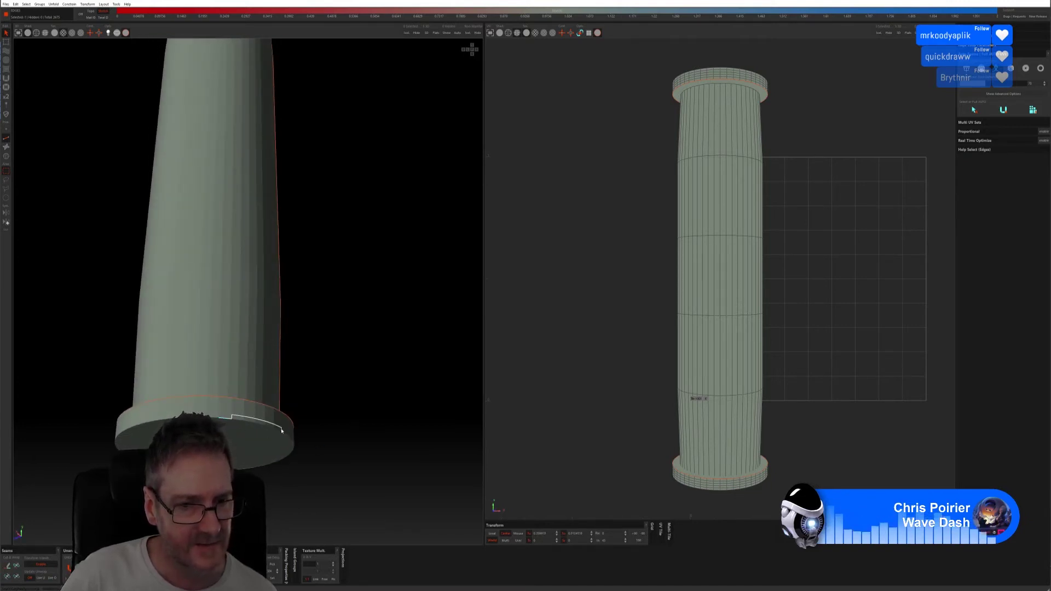
{"action": "left_click_drag", "start_coordinate": [365, 424], "coordinate": [342, 416], "text": "alt"}
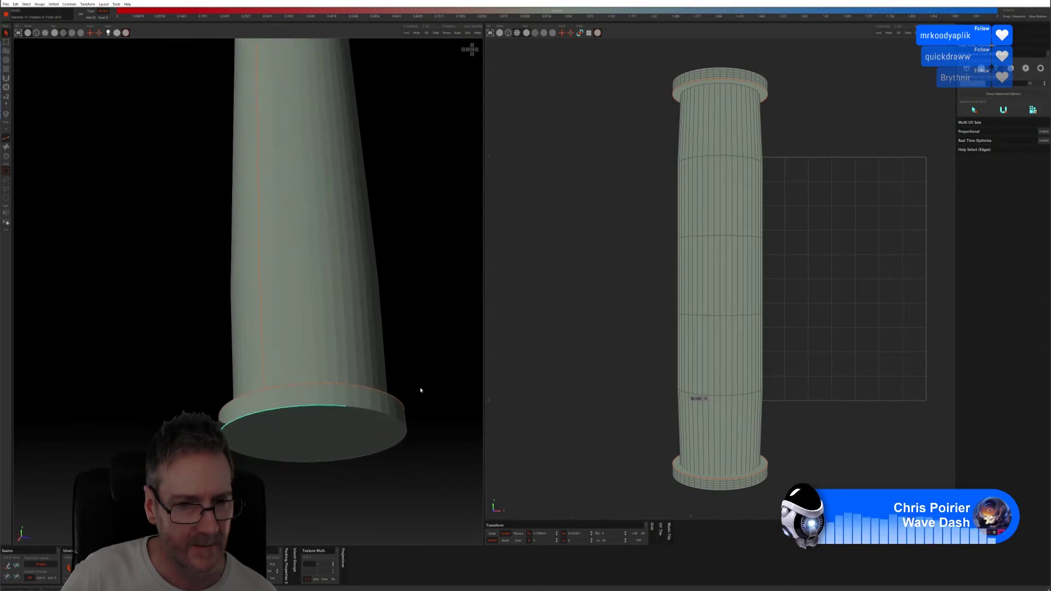
{"action": "middle_click_drag", "start_coordinate": [423, 387], "coordinate": [335, 395]}
{"action": "left_click", "coordinate": [219, 416]}
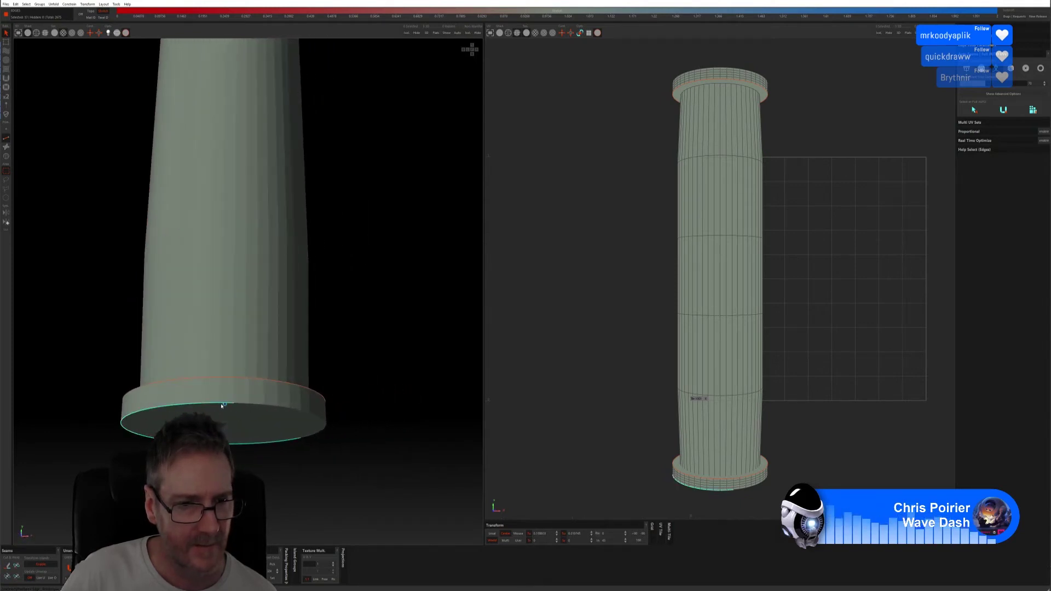
{"action": "middle_click_drag", "start_coordinate": [221, 408], "coordinate": [330, 406]}
{"action": "left_click", "coordinate": [251, 415], "text": "shift"}
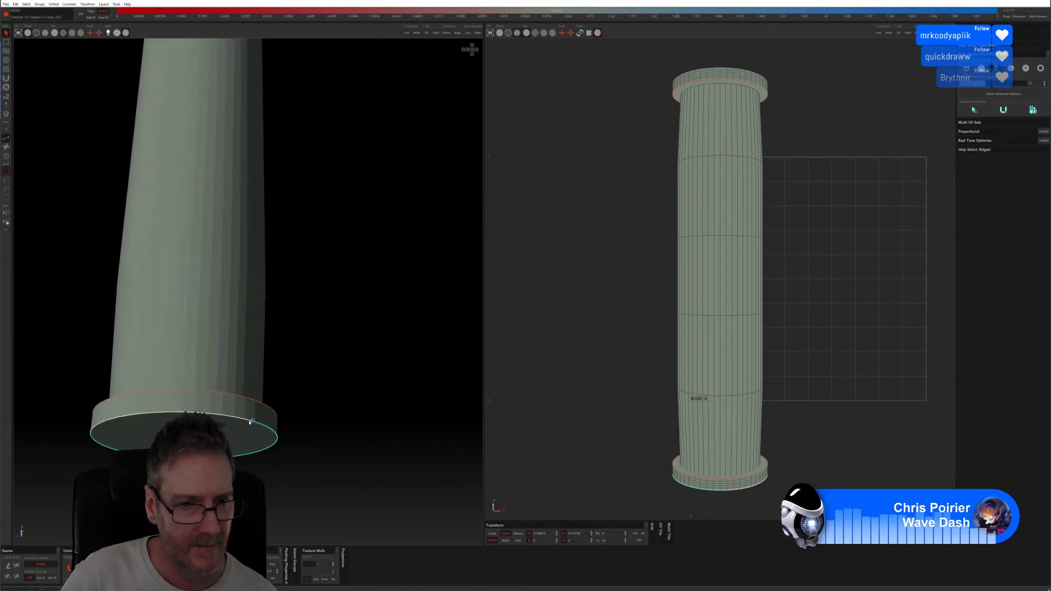
{"action": "left_click", "coordinate": [8, 565]}
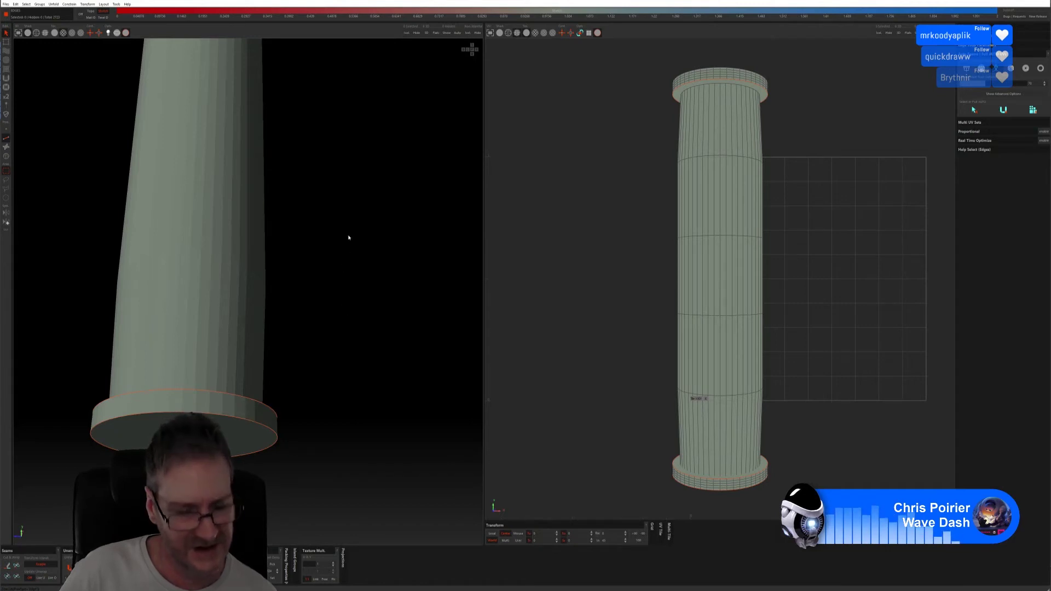
{"action": "middle_click_drag", "start_coordinate": [342, 235], "coordinate": [356, 386]}
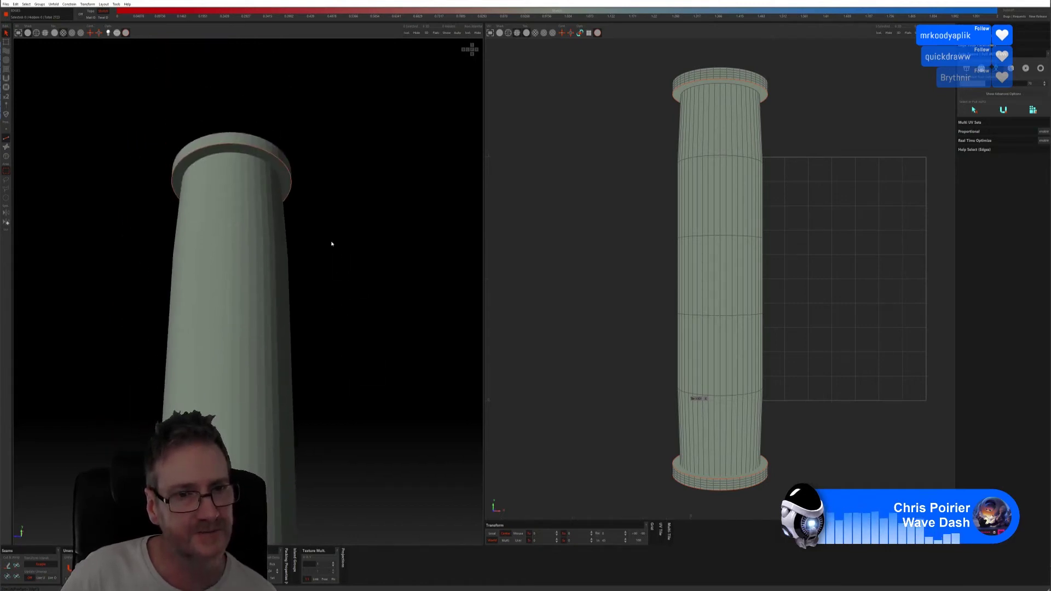
{"action": "middle_click_drag", "start_coordinate": [331, 241], "coordinate": [306, 279]}
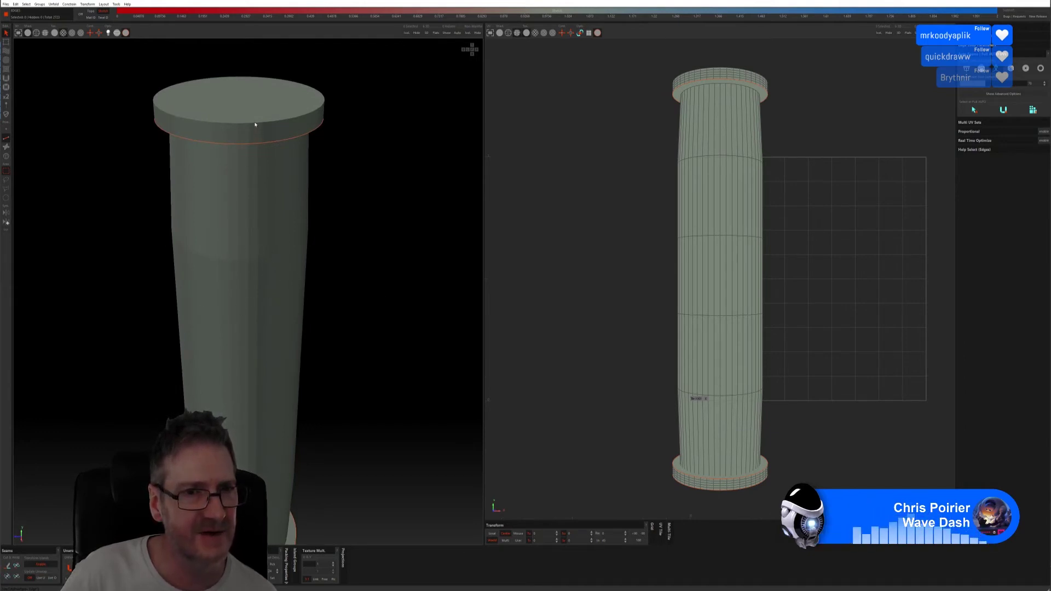
Select the full rim edge loop of the top cap disc and cut it as a seam.
{"action": "left_click_drag", "start_coordinate": [255, 125], "coordinate": [323, 106]}
{"action": "middle_click_drag", "start_coordinate": [399, 159], "coordinate": [307, 166]}
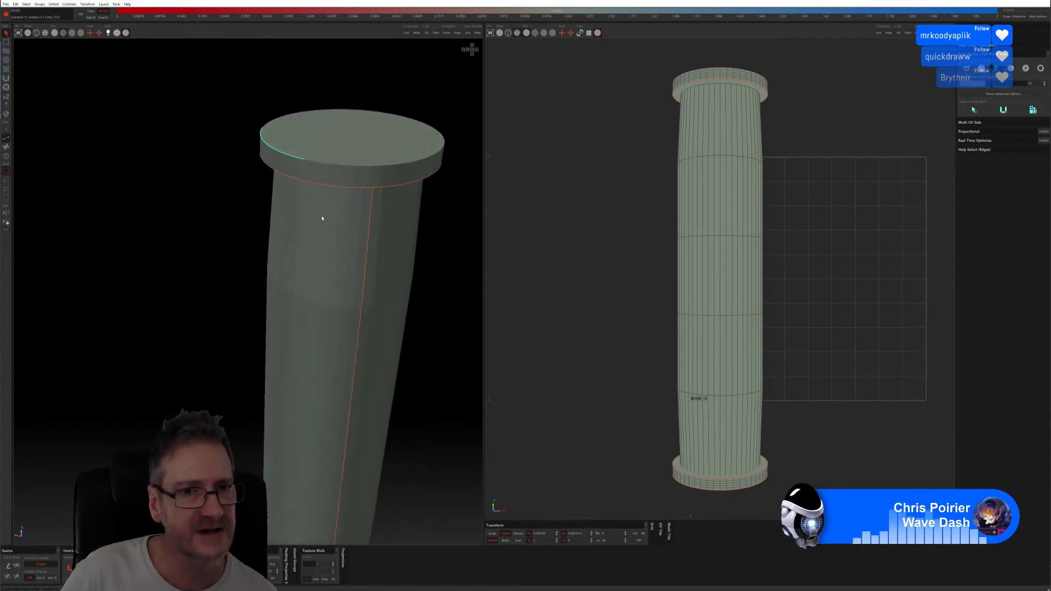
{"action": "left_click_drag", "start_coordinate": [306, 166], "coordinate": [421, 163]}
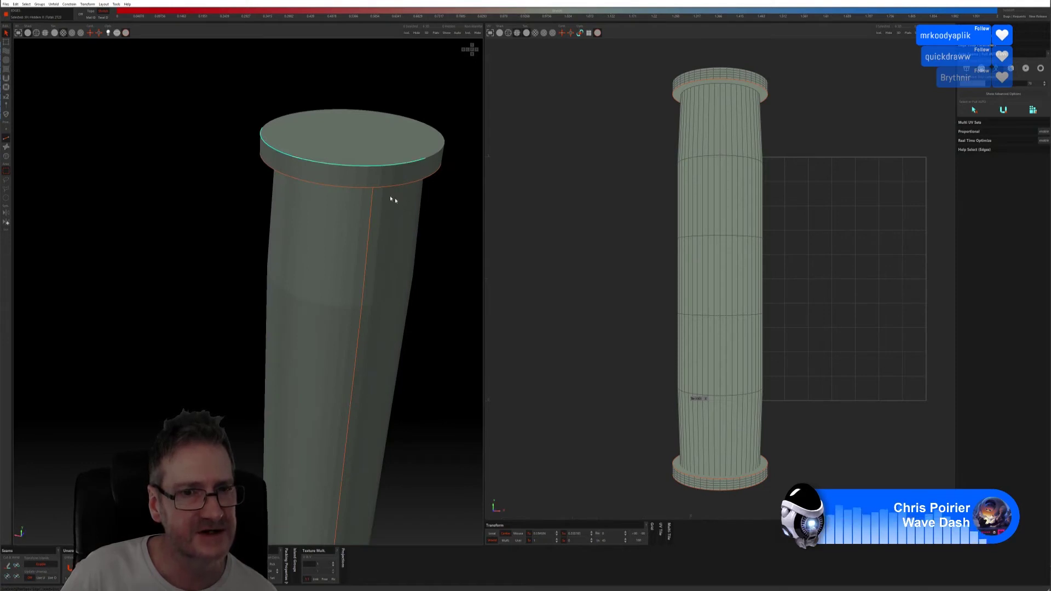
{"action": "middle_click_drag", "start_coordinate": [391, 199], "coordinate": [412, 215]}
{"action": "middle_click_drag", "start_coordinate": [437, 266], "coordinate": [387, 265]}
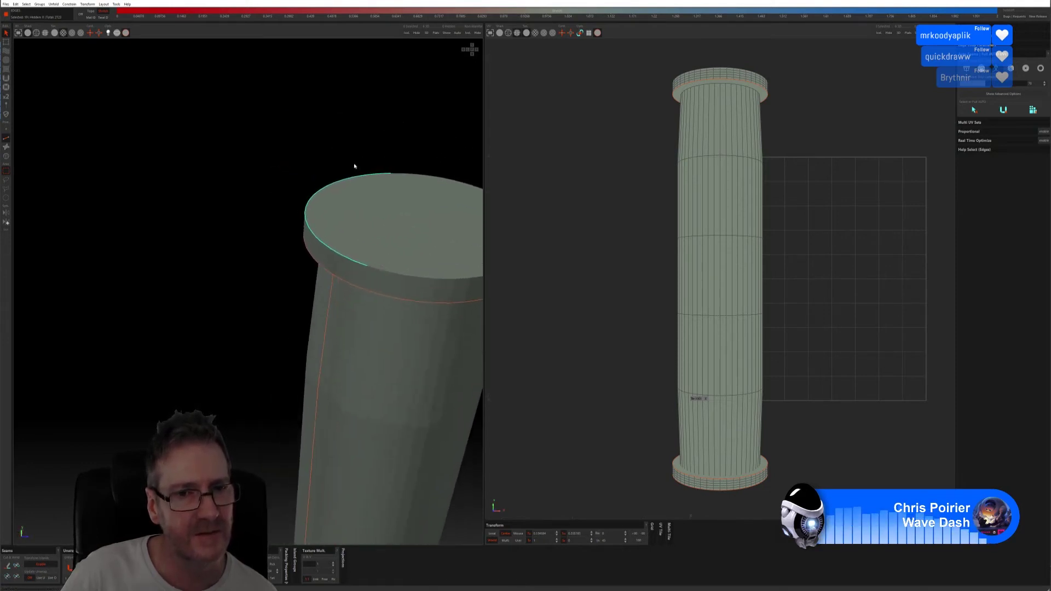
{"action": "middle_click_drag", "start_coordinate": [354, 166], "coordinate": [262, 167]}
{"action": "left_click", "coordinate": [248, 166]}
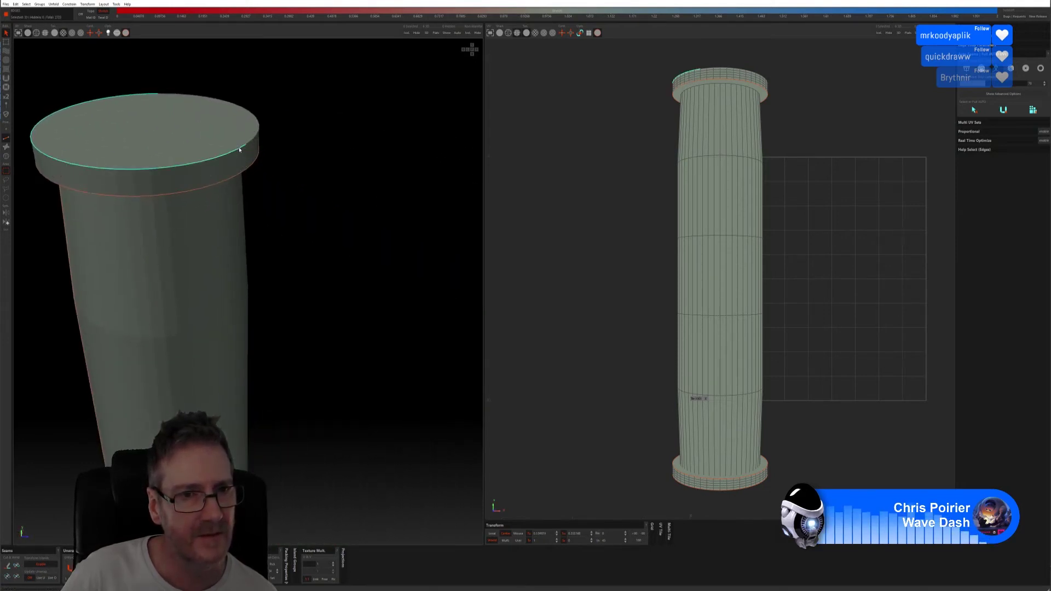
{"action": "middle_click_drag", "start_coordinate": [340, 195], "coordinate": [274, 178]}
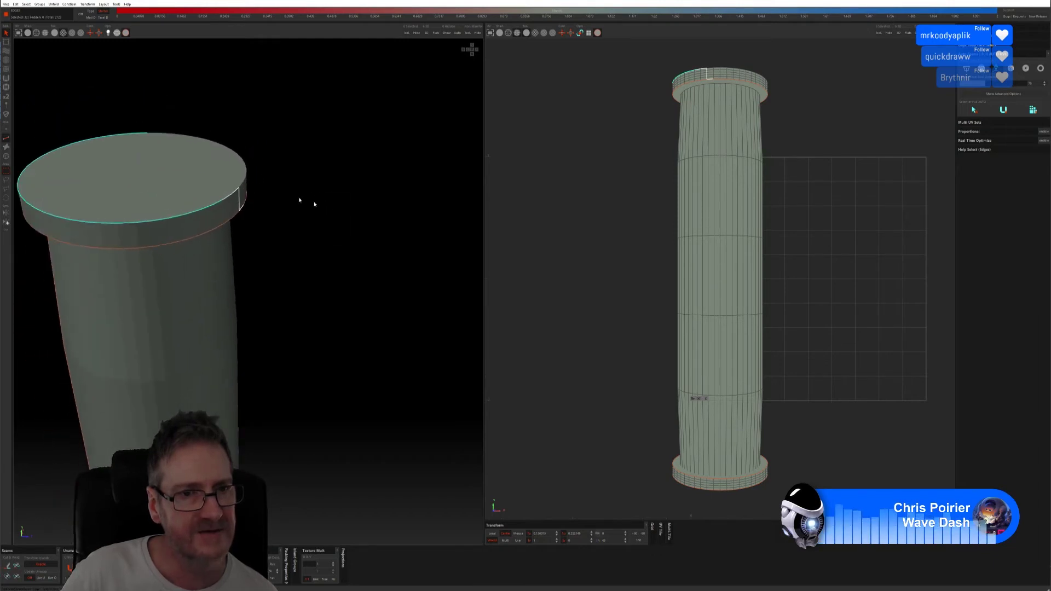
{"action": "middle_click_drag", "start_coordinate": [350, 232], "coordinate": [284, 230]}
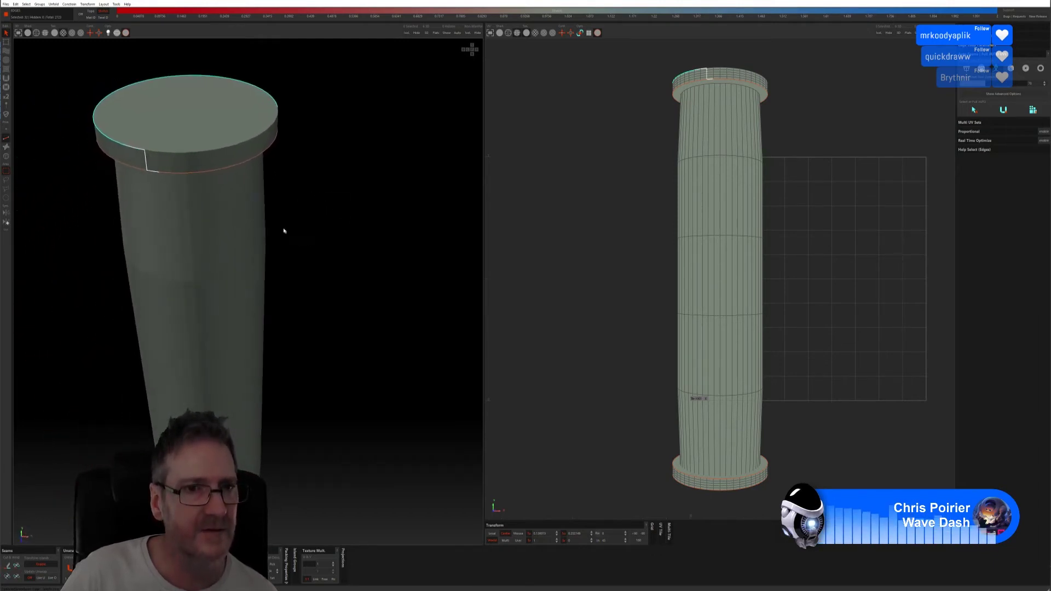
{"action": "left_click", "coordinate": [237, 145]}
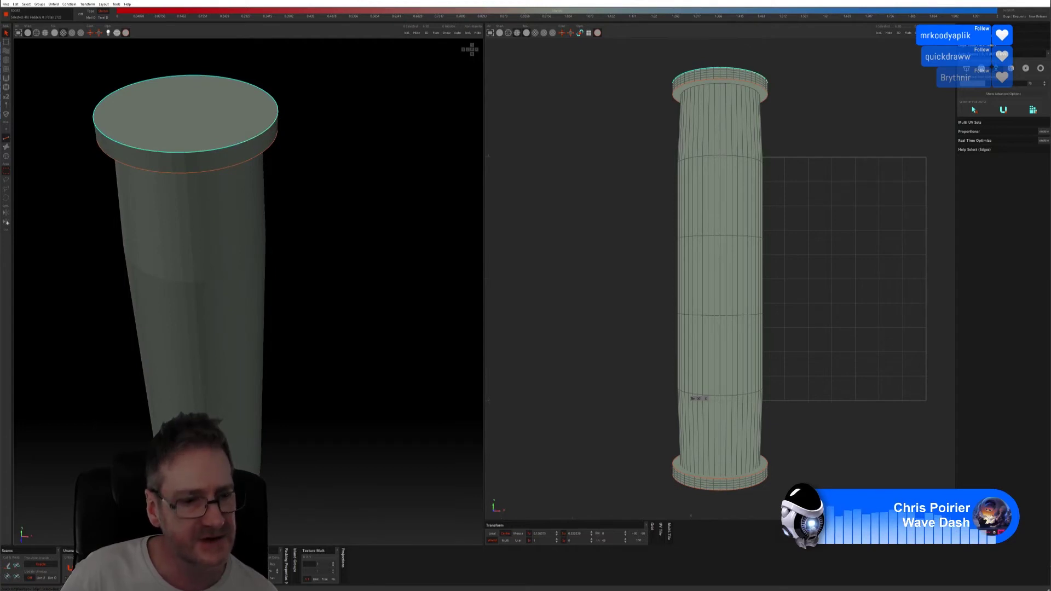
{"action": "left_click", "coordinate": [8, 565]}
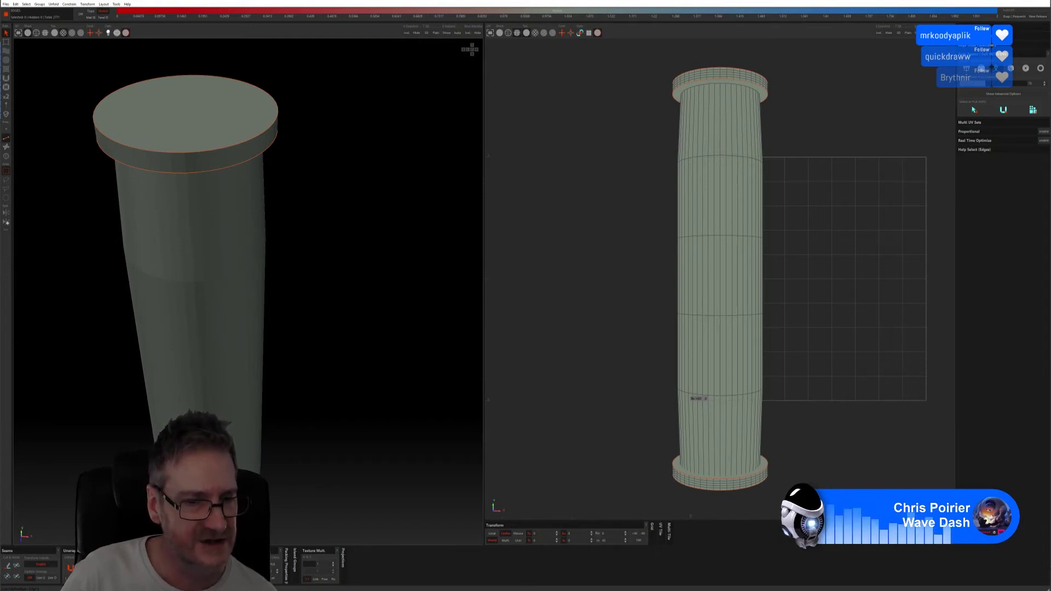
Cut a vertical edge on the top cap's side band as a seam.
{"action": "middle_click_drag", "start_coordinate": [261, 188], "coordinate": [328, 222]}
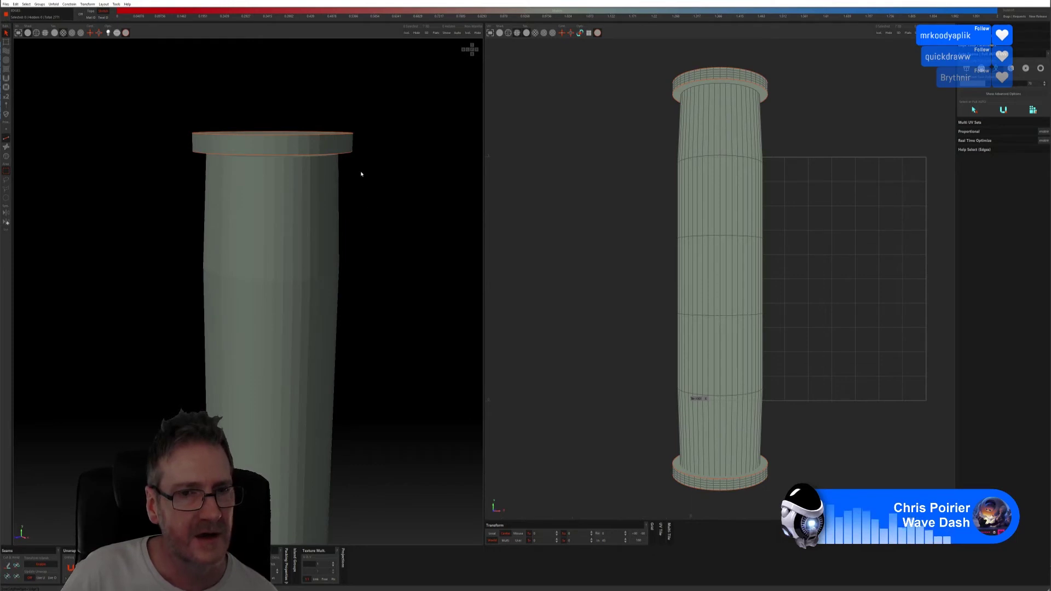
{"action": "middle_click_drag", "start_coordinate": [362, 169], "coordinate": [374, 208]}
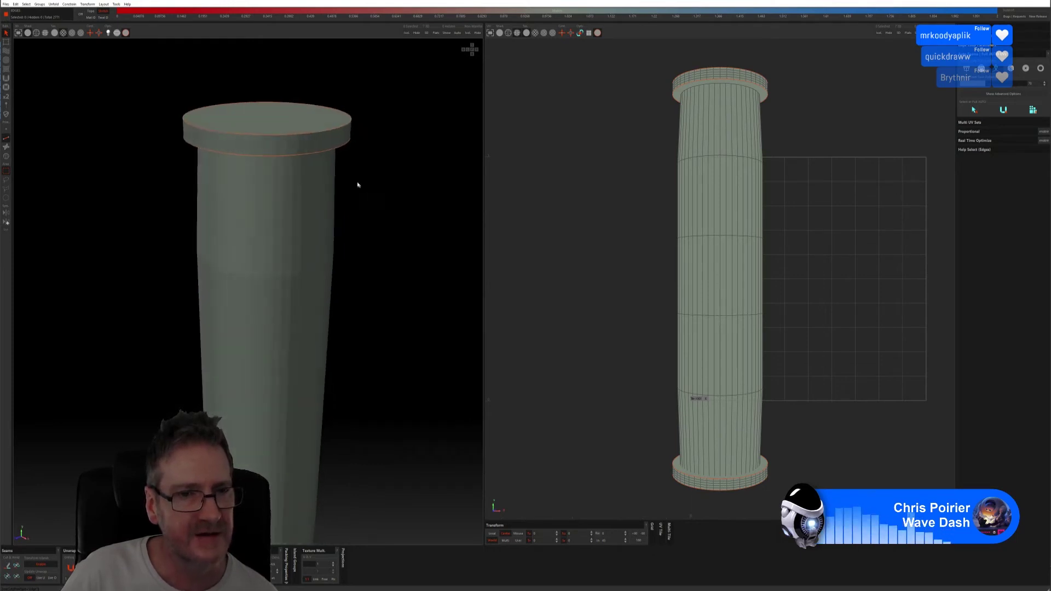
{"action": "left_click", "coordinate": [299, 146]}
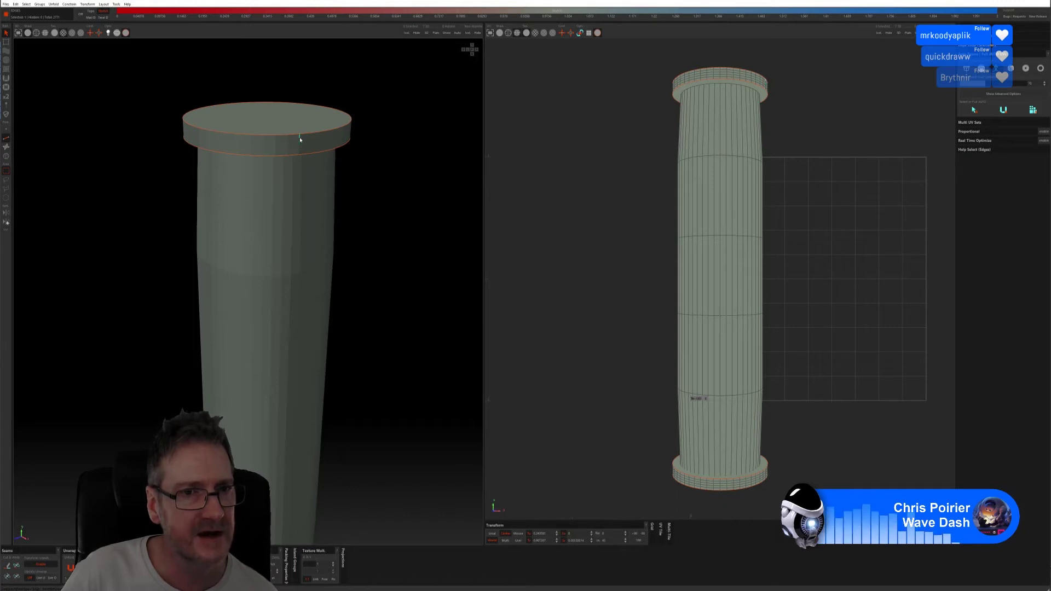
{"action": "left_click", "coordinate": [300, 155]}
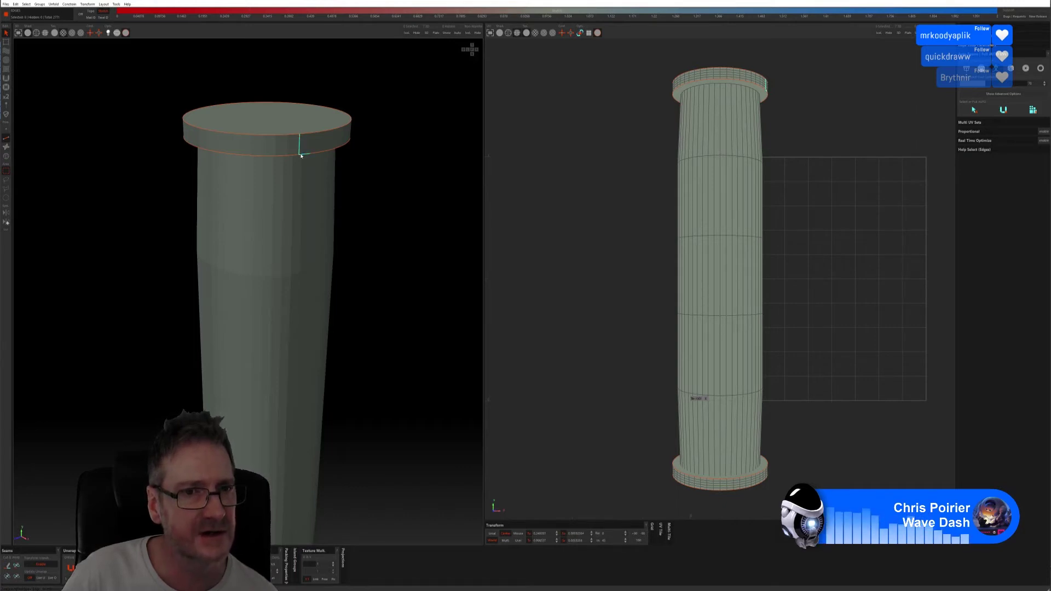
{"action": "left_click", "coordinate": [336, 189]}
{"action": "scroll", "coordinate": [307, 140], "scroll_direction": "up", "scroll_amount": 4}
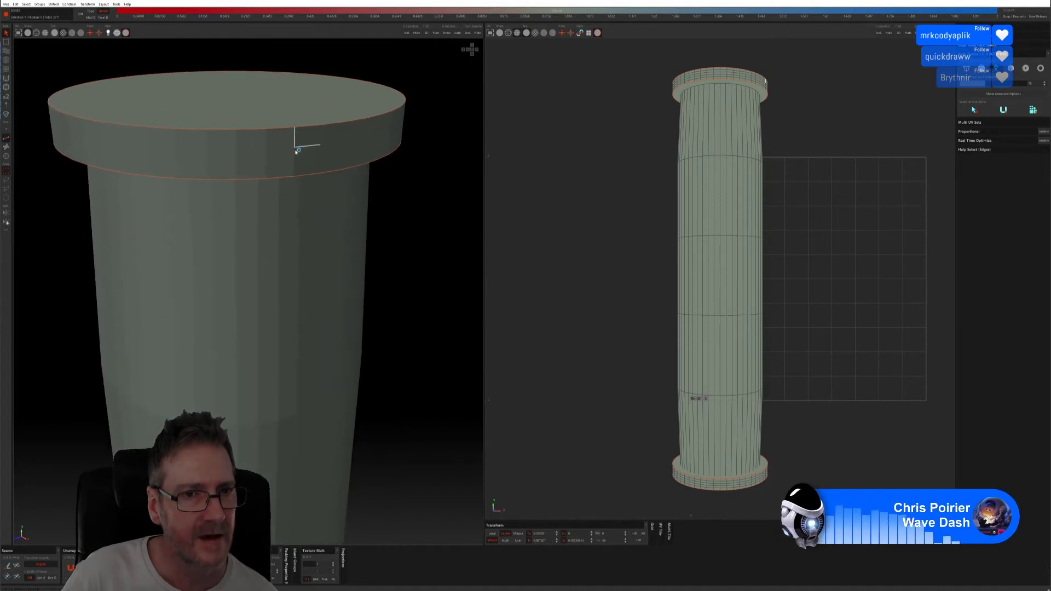
{"action": "left_click", "coordinate": [294, 173]}
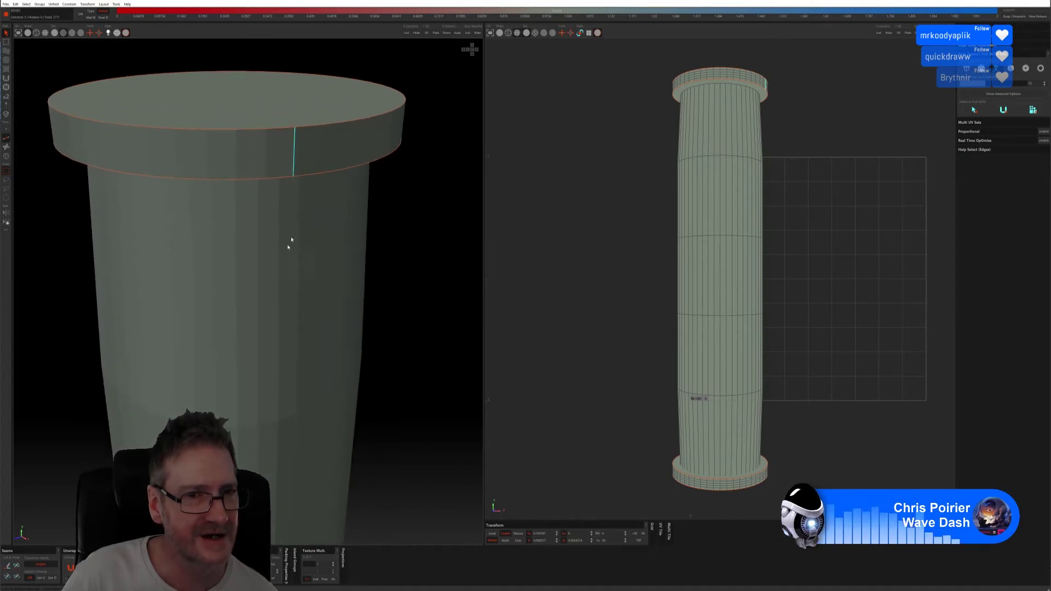
{"action": "left_click", "coordinate": [8, 565]}
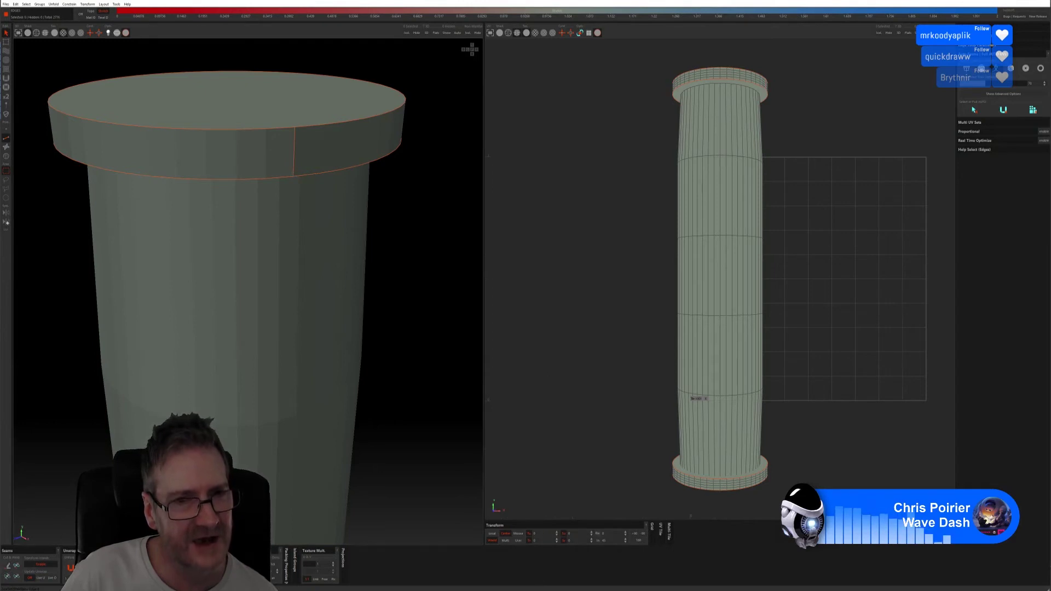
{"action": "scroll", "coordinate": [415, 314], "scroll_direction": "down", "scroll_amount": 3}
Cut a vertical edge across the column's bottom rim as a seam with the C key.
{"action": "left_click_drag", "start_coordinate": [415, 314], "coordinate": [376, 268], "text": "alt"}
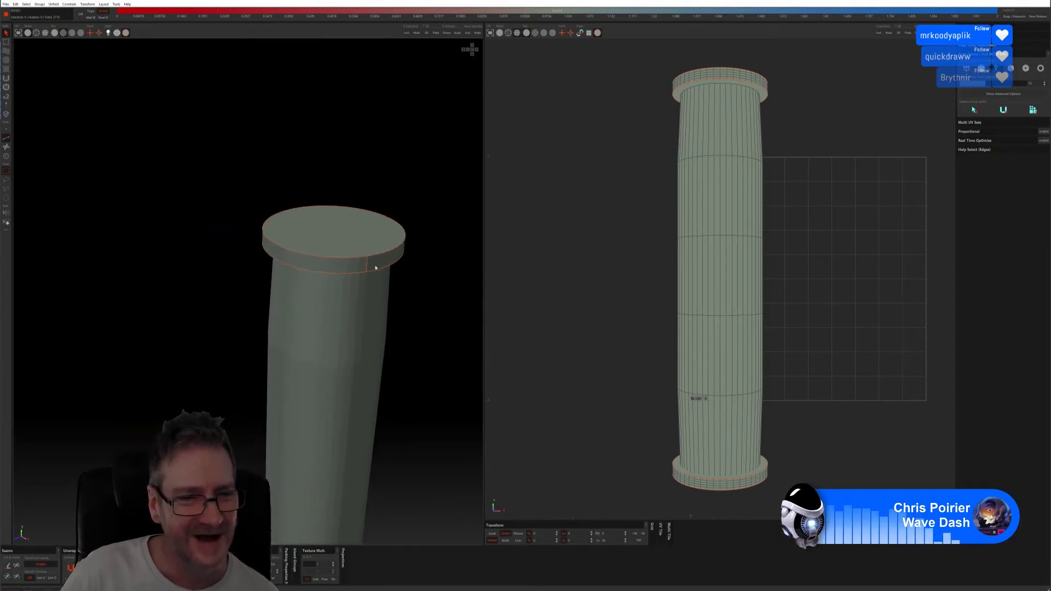
{"action": "left_click_drag", "start_coordinate": [405, 394], "coordinate": [382, 232], "text": "alt"}
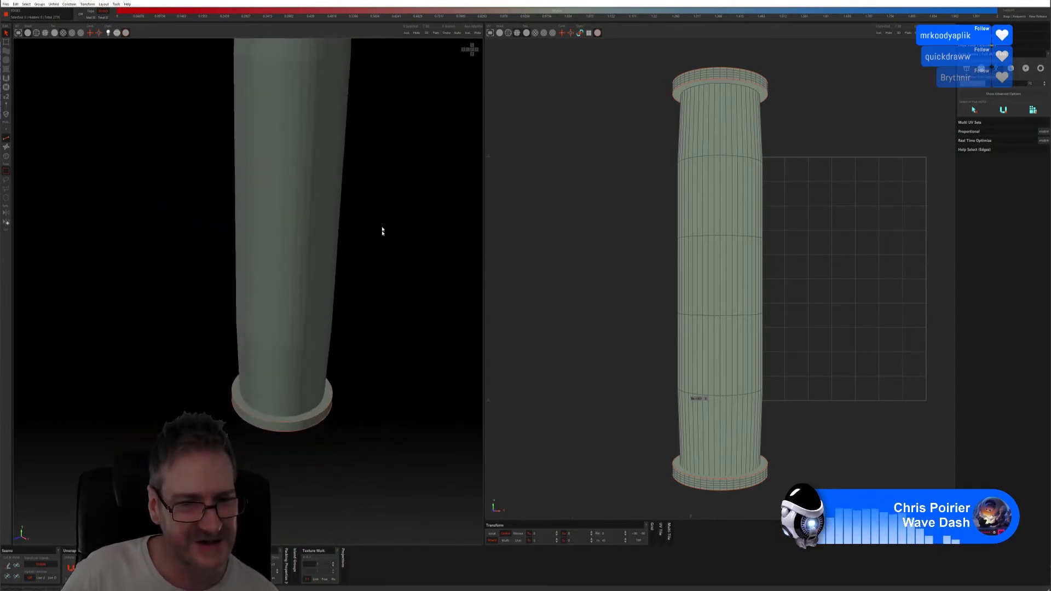
{"action": "scroll", "coordinate": [304, 435], "scroll_direction": "up", "scroll_amount": 5}
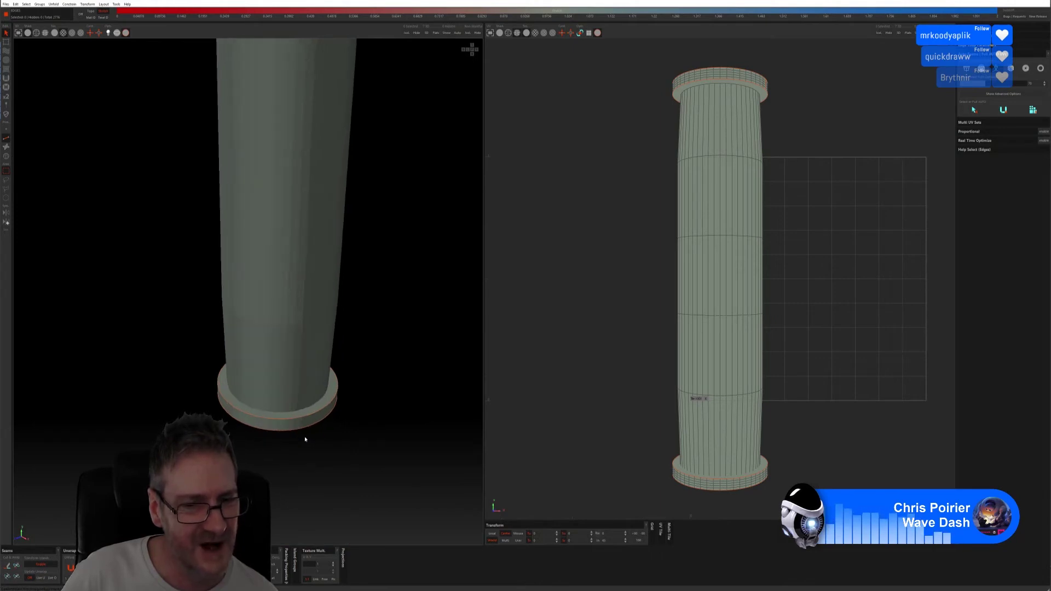
{"action": "scroll", "coordinate": [300, 419], "scroll_direction": "up", "scroll_amount": 2}
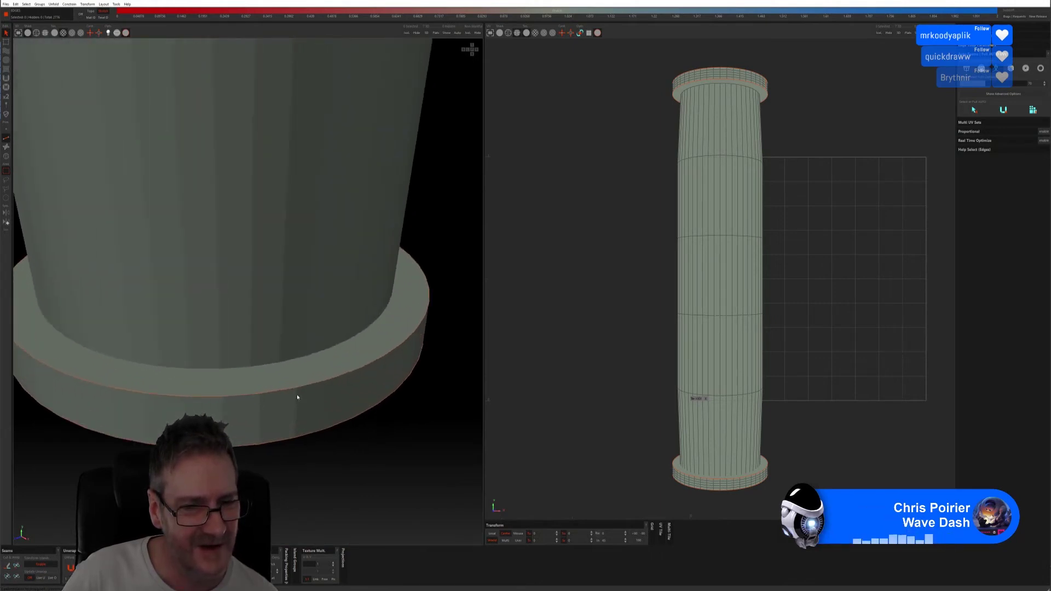
{"action": "left_click", "coordinate": [296, 396]}
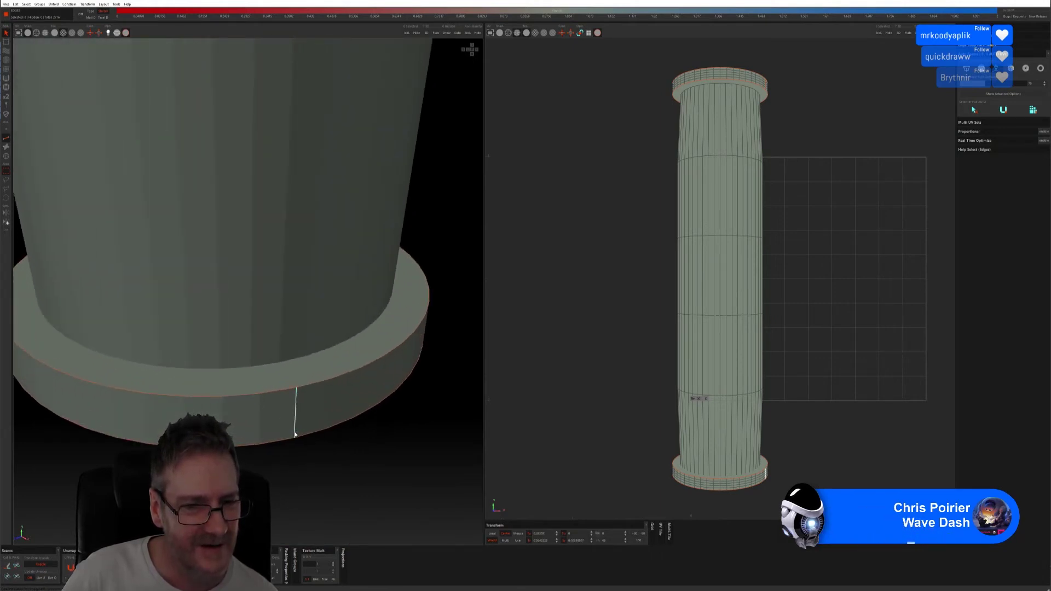
{"action": "key", "text": "c"}
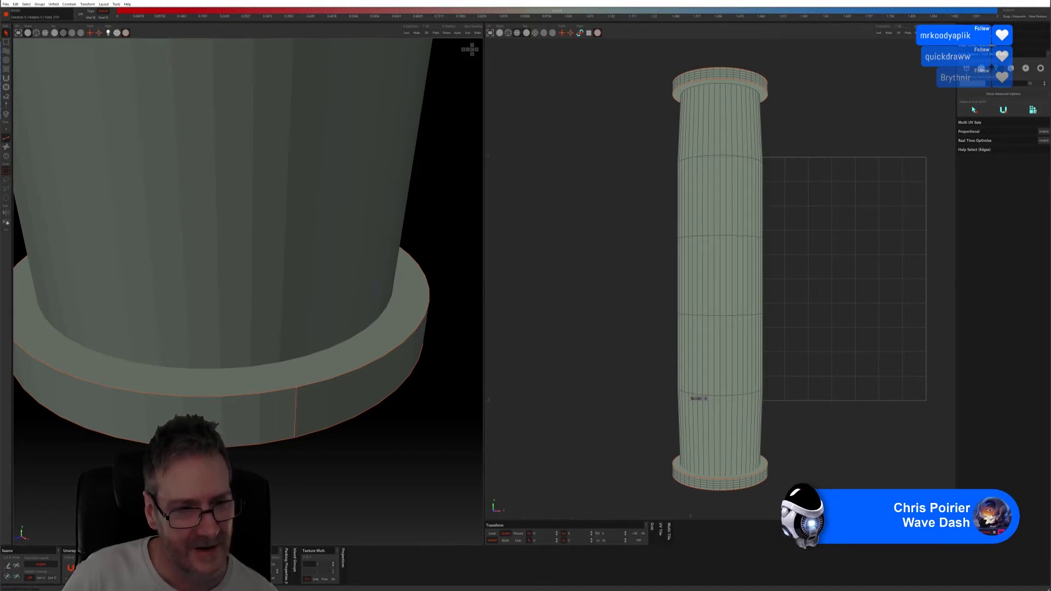
{"action": "scroll", "coordinate": [277, 450], "scroll_direction": "down", "scroll_amount": 2}
{"action": "scroll", "coordinate": [277, 450], "scroll_direction": "down", "scroll_amount": 5}
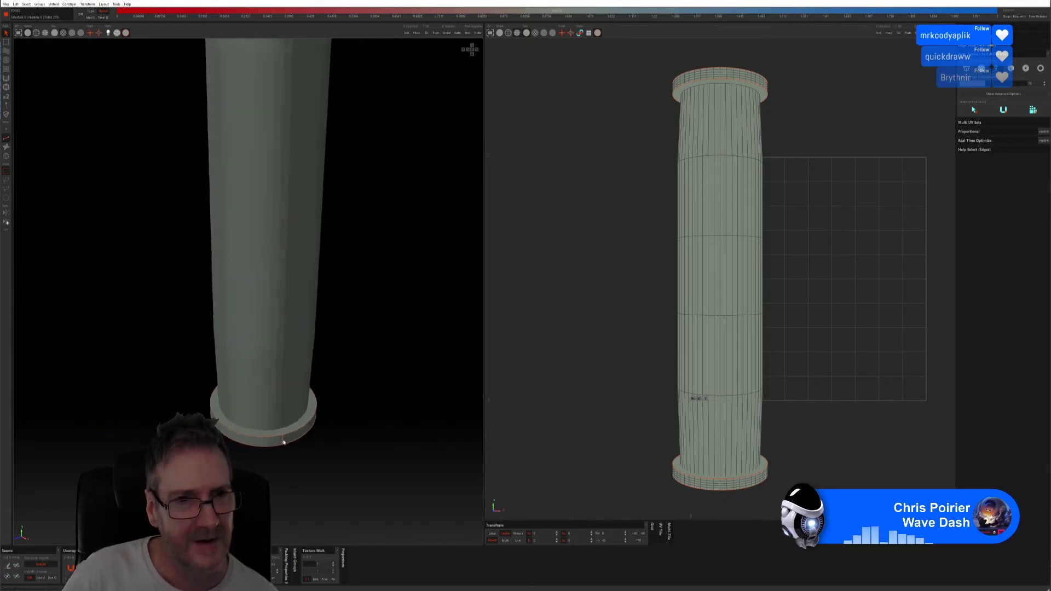
{"action": "middle_click_drag", "start_coordinate": [321, 331], "coordinate": [350, 147]}
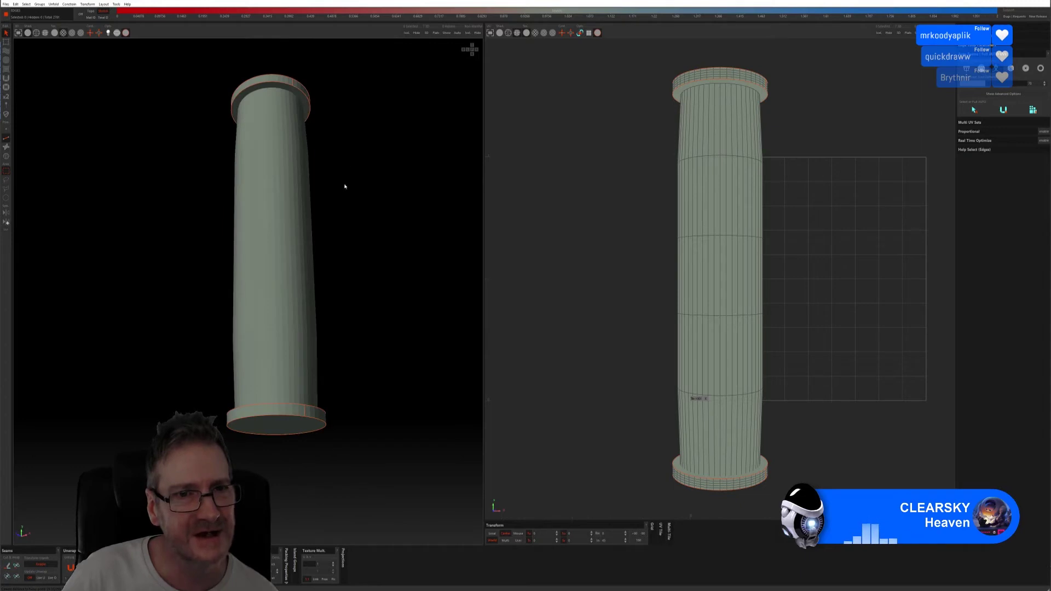
{"action": "middle_click_drag", "start_coordinate": [352, 188], "coordinate": [282, 230]}
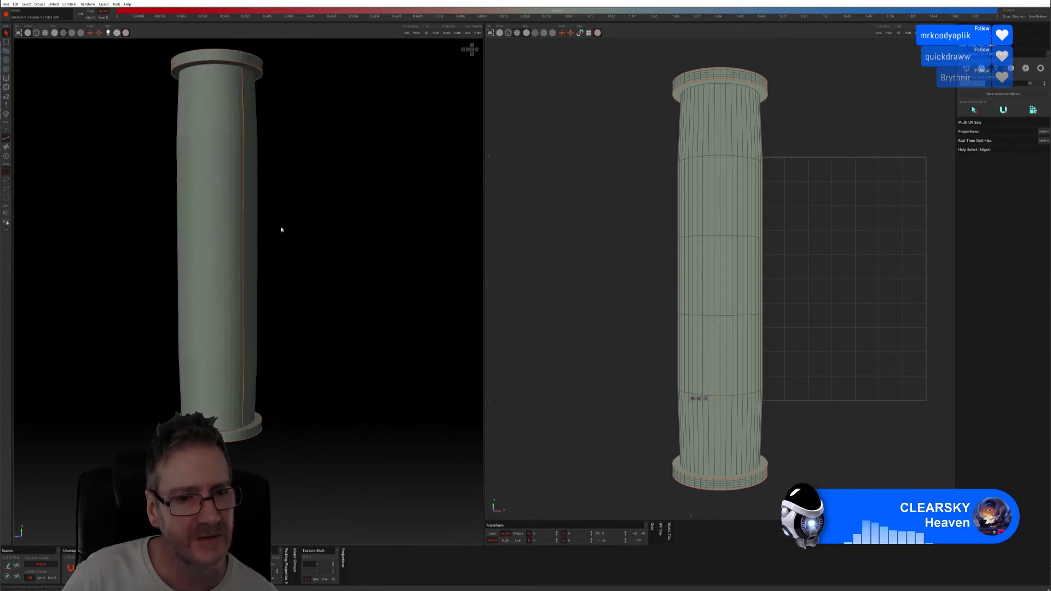
{"action": "middle_click_drag", "start_coordinate": [268, 155], "coordinate": [272, 297]}
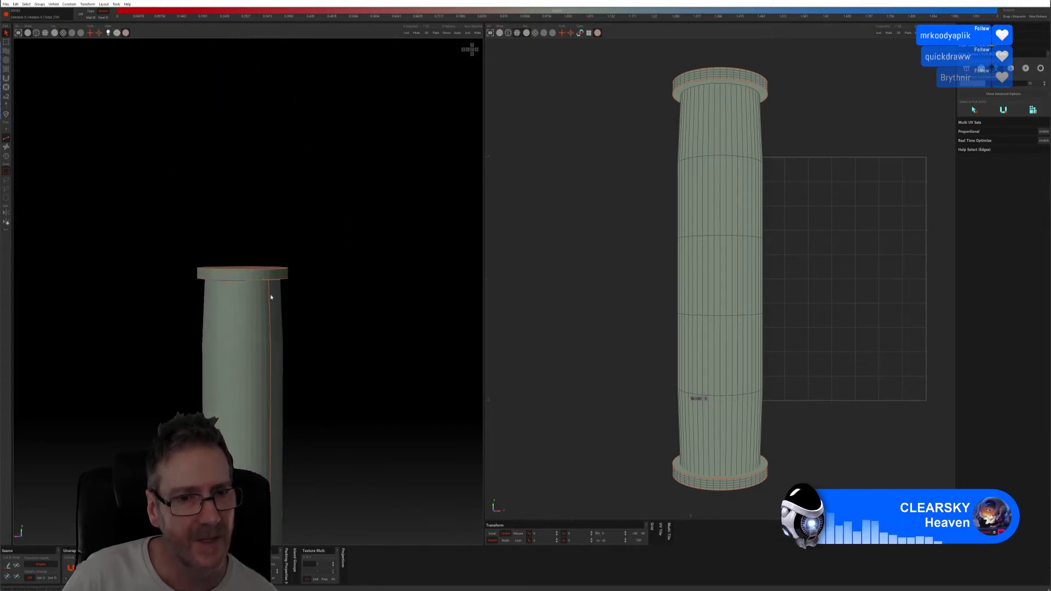
{"action": "scroll", "coordinate": [271, 298], "scroll_direction": "up", "scroll_amount": 2}
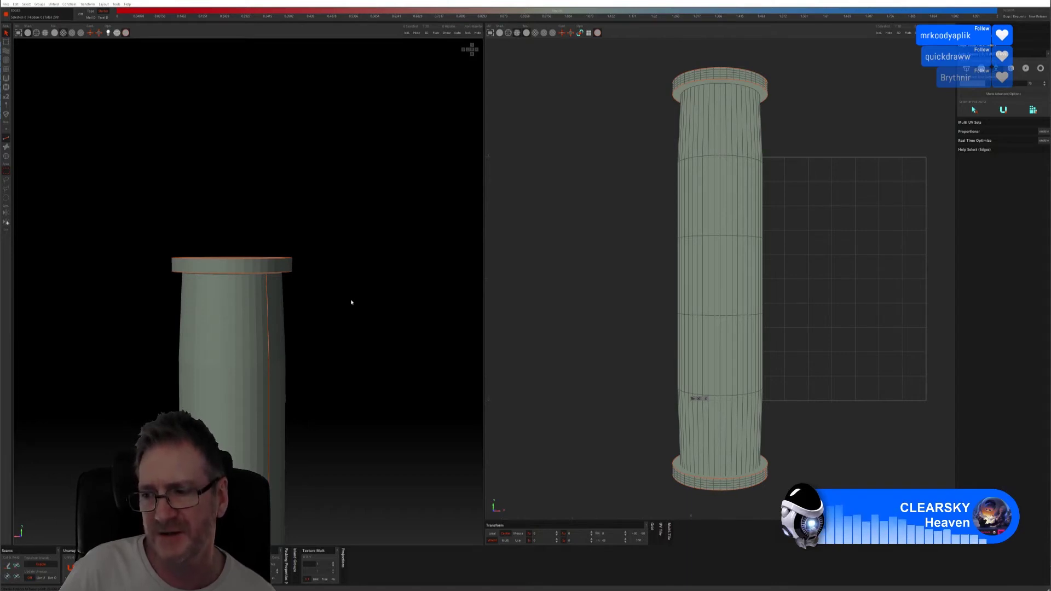
{"action": "left_click_drag", "start_coordinate": [342, 345], "coordinate": [336, 260], "text": "alt"}
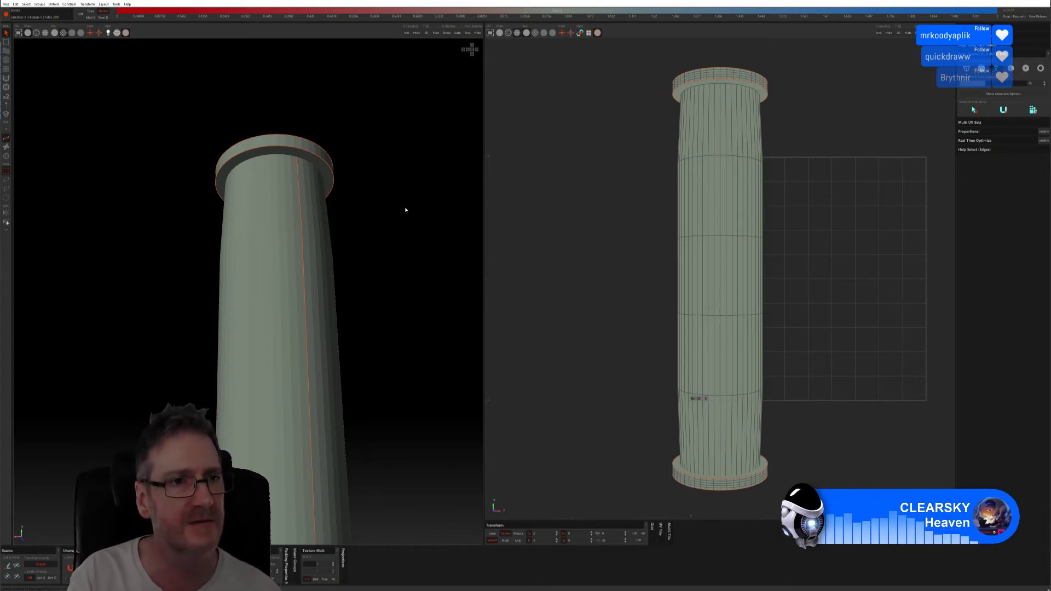
{"action": "left_click_drag", "start_coordinate": [397, 227], "coordinate": [362, 263], "text": "alt"}
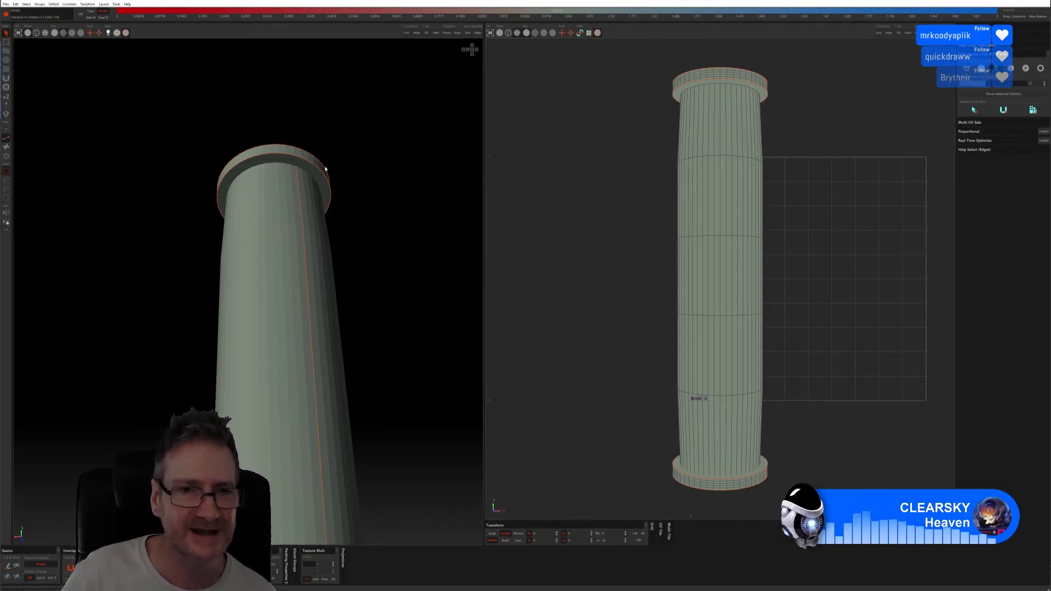
{"action": "middle_click_drag", "start_coordinate": [376, 223], "coordinate": [345, 229]}
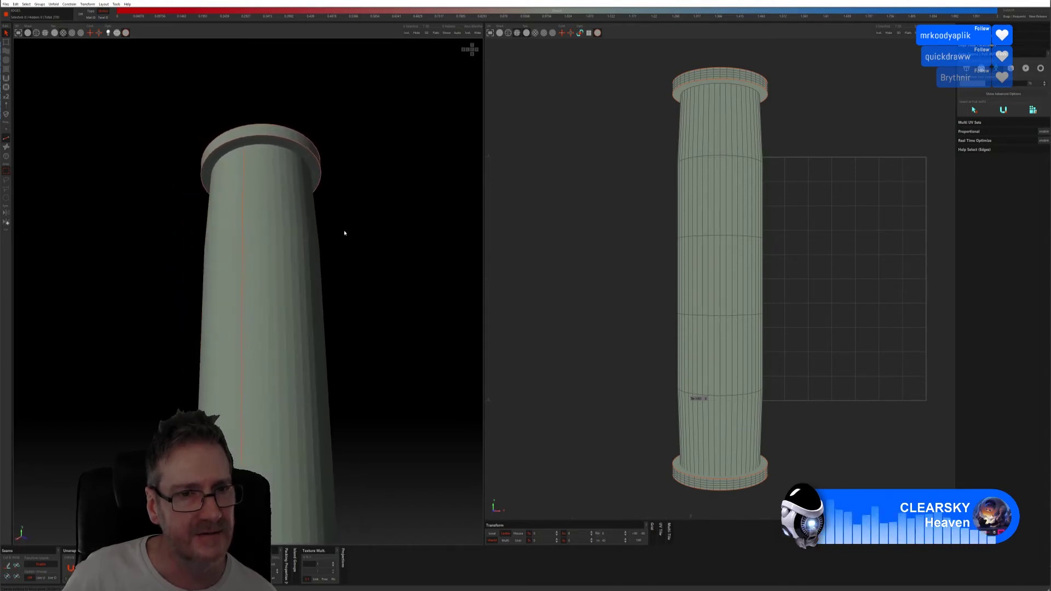
Select the inner edge loop where the top cap joins the column shaft.
{"action": "scroll", "coordinate": [270, 144], "scroll_direction": "up", "scroll_amount": 5}
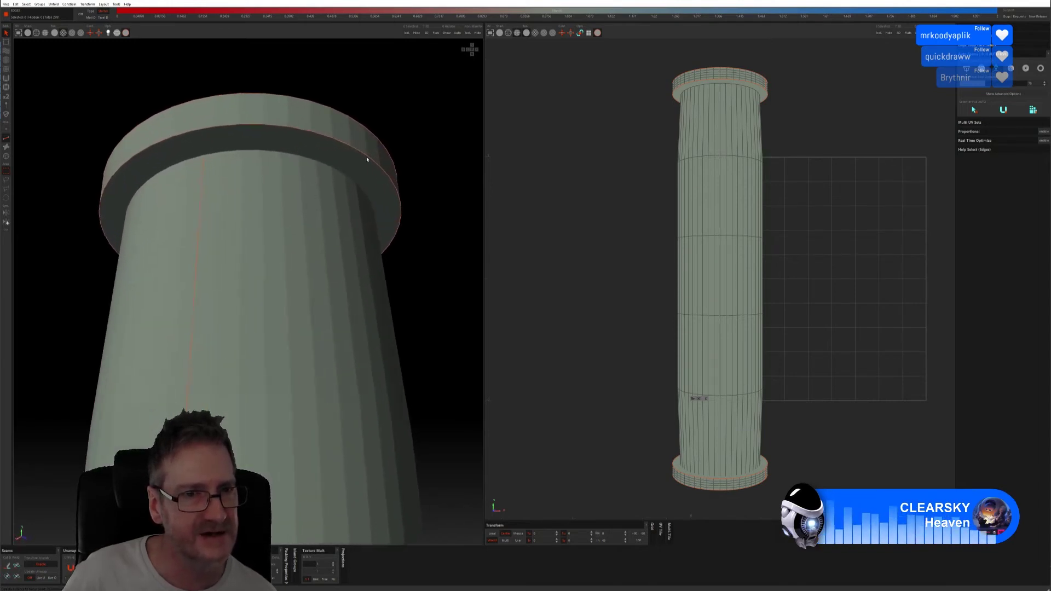
{"action": "left_click", "coordinate": [207, 157]}
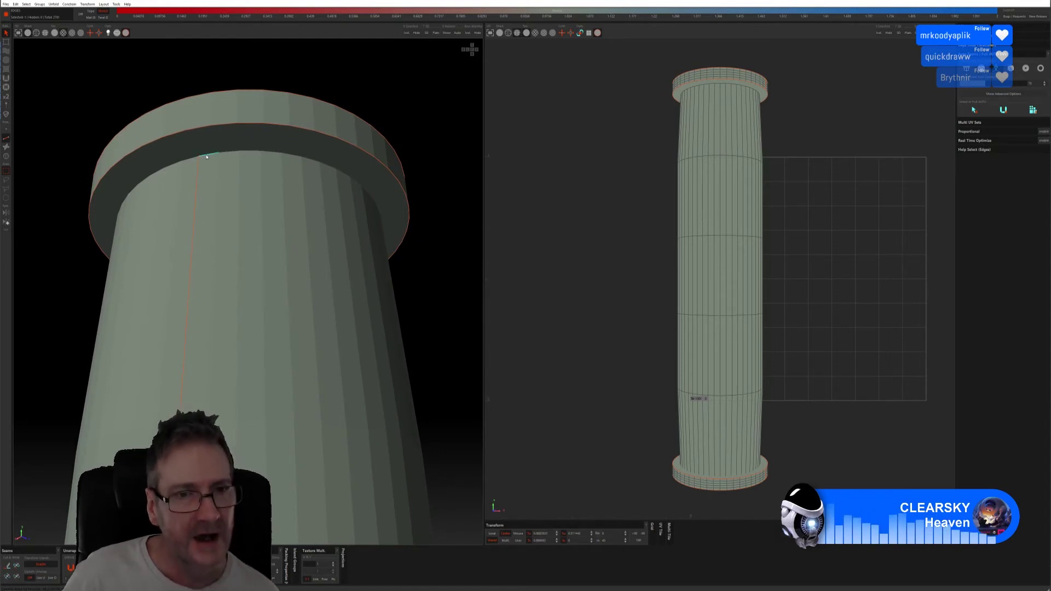
{"action": "left_click", "coordinate": [356, 178]}
{"action": "scroll", "coordinate": [383, 257], "scroll_direction": "up", "scroll_amount": 5}
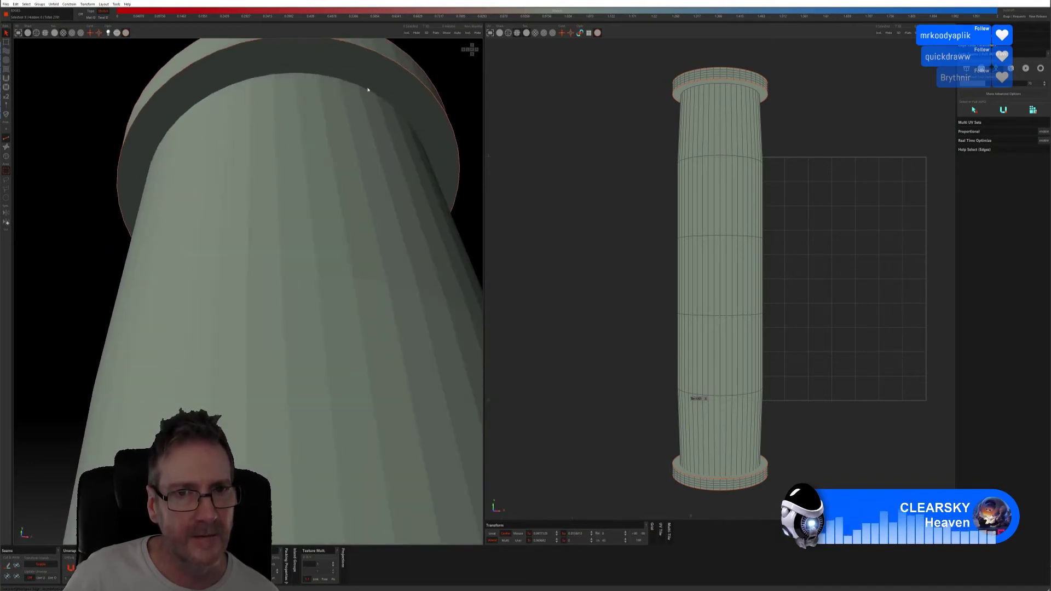
{"action": "left_click", "coordinate": [372, 97]}
{"action": "left_click_drag", "start_coordinate": [464, 223], "coordinate": [391, 221], "text": "alt"}
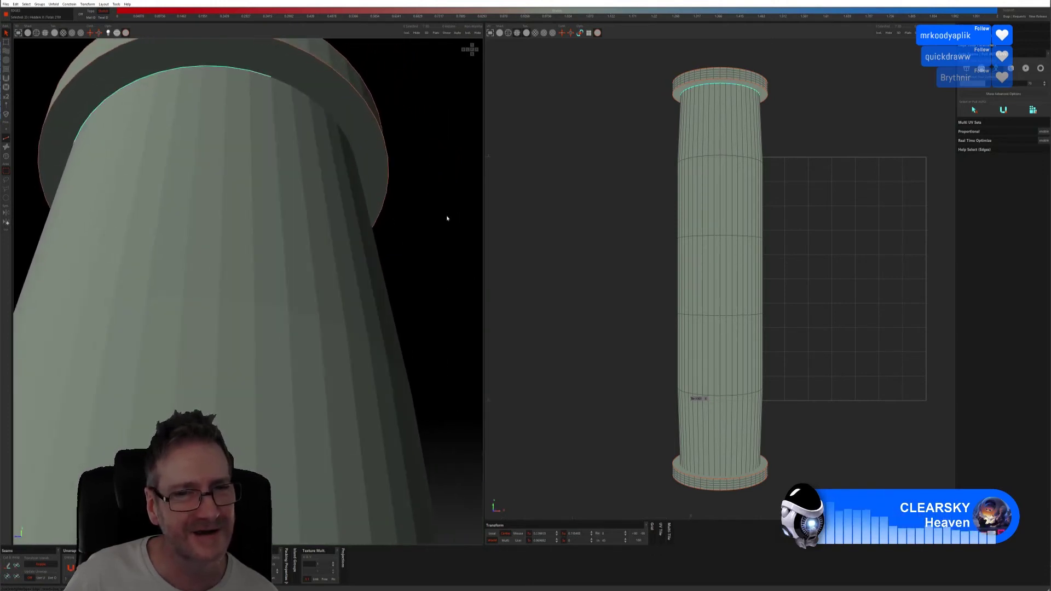
{"action": "left_click_drag", "start_coordinate": [447, 218], "coordinate": [285, 178], "text": "alt"}
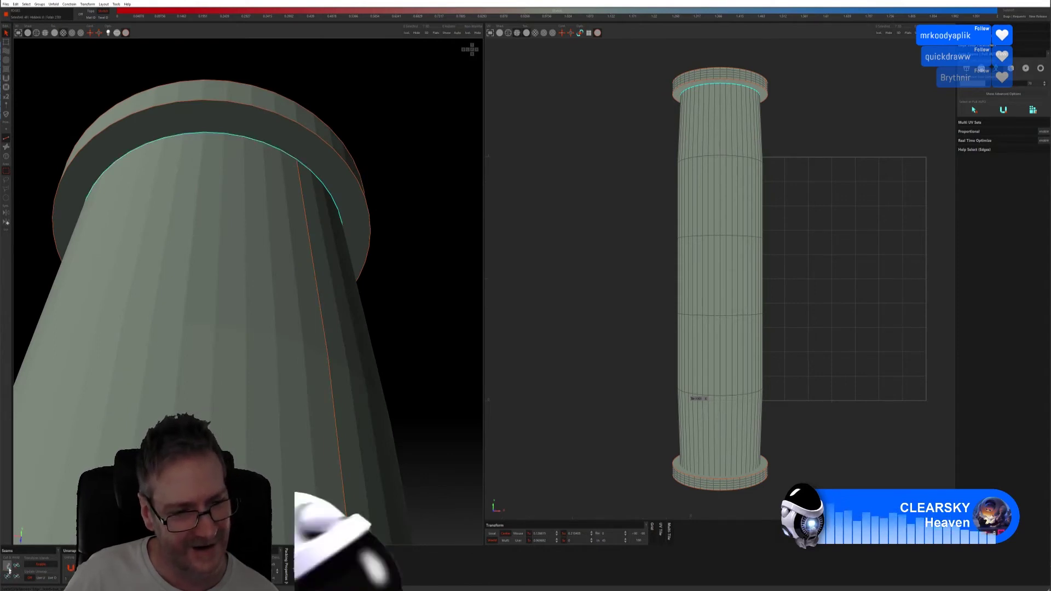
{"action": "mouse_move", "coordinate": [369, 345]}
{"action": "left_mouse_down", "text": "alt"}
{"action": "mouse_move", "coordinate": [392, 328]}
{"action": "mouse_move", "coordinate": [368, 352]}
{"action": "left_mouse_up", "text": "alt"}
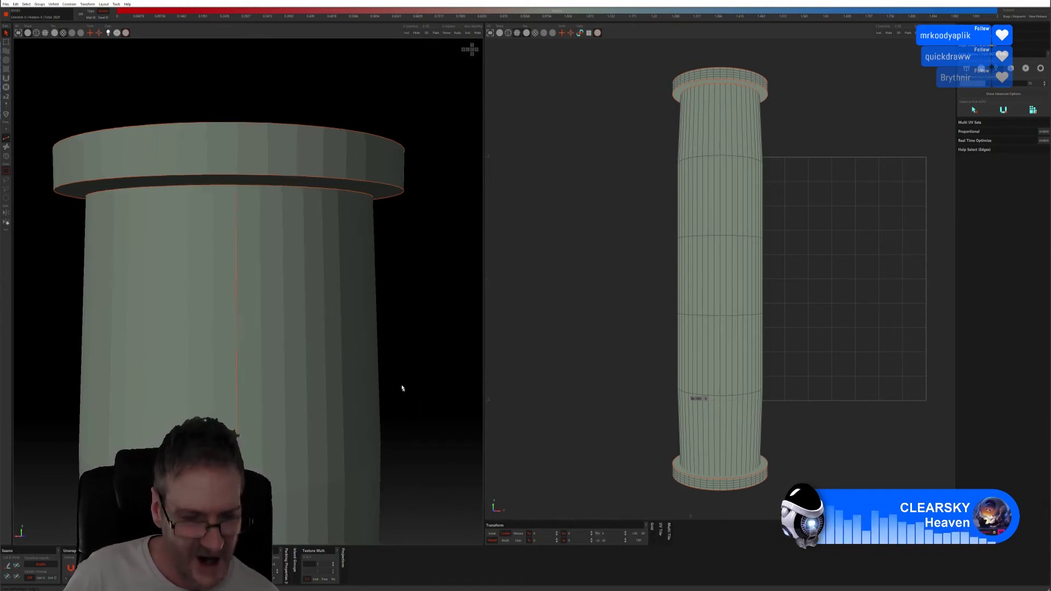
Zoom and orbit around the column base to inspect its seam loops.
{"action": "scroll", "coordinate": [399, 387], "scroll_direction": "up", "scroll_amount": 5}
{"action": "scroll", "coordinate": [382, 305], "scroll_direction": "down", "scroll_amount": 3}
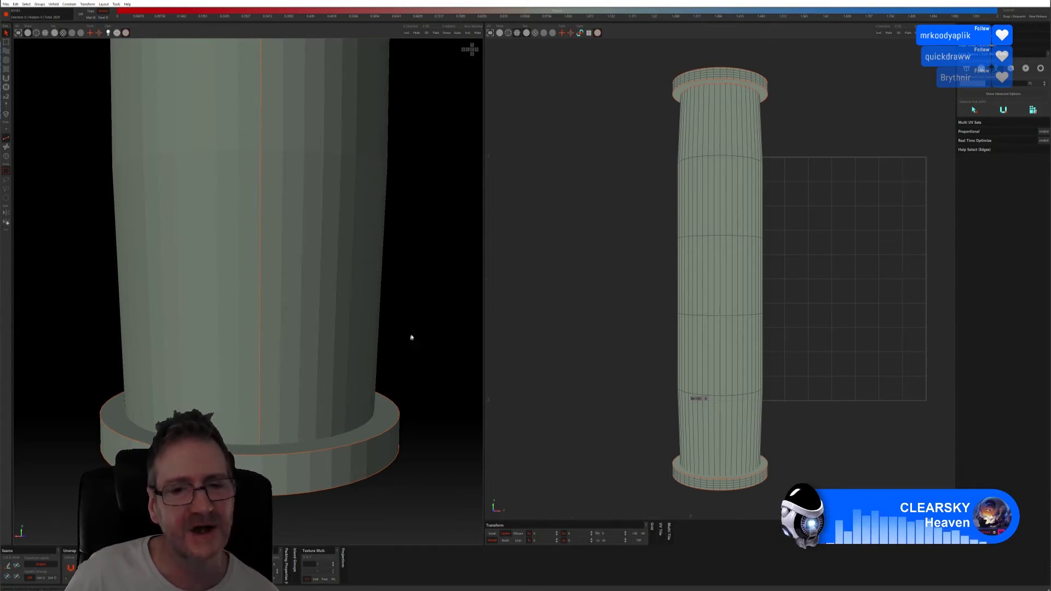
{"action": "middle_click_drag", "start_coordinate": [411, 337], "coordinate": [406, 349]}
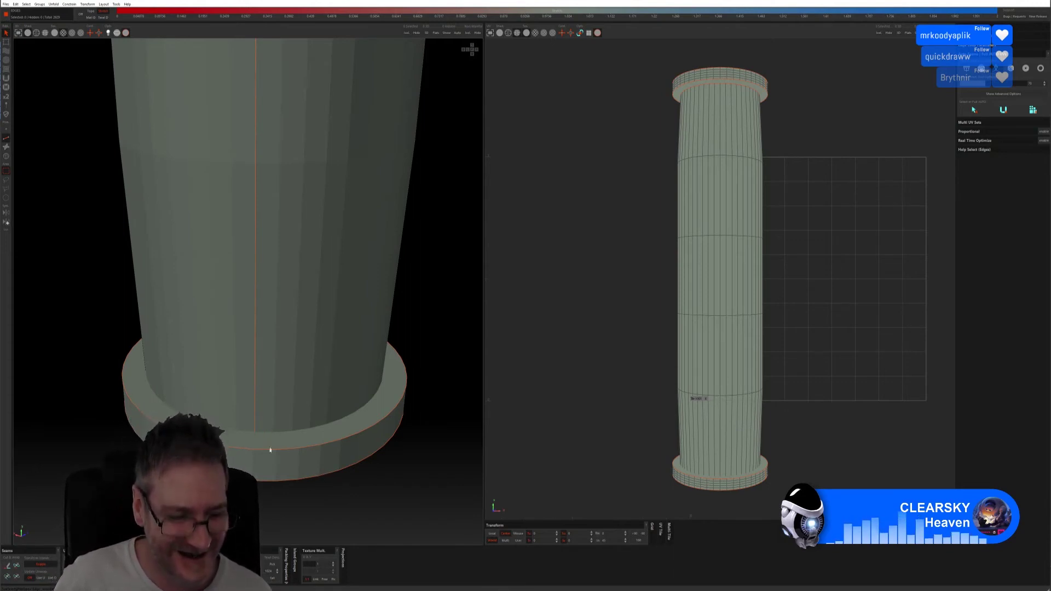
{"action": "scroll", "coordinate": [307, 451], "scroll_direction": "up", "scroll_amount": 3}
{"action": "scroll", "coordinate": [305, 417], "scroll_direction": "up", "scroll_amount": 2}
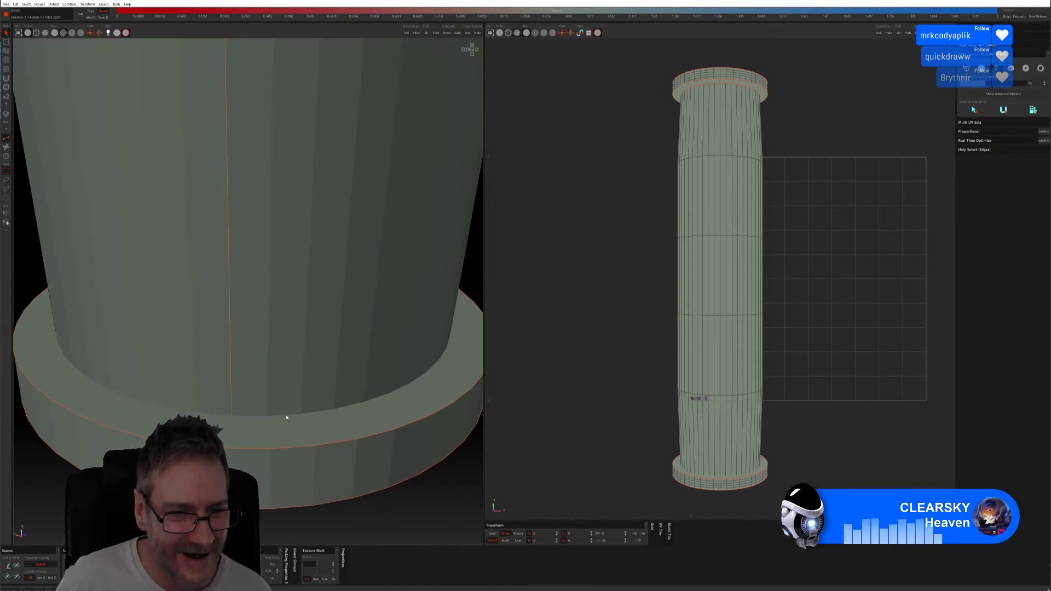
{"action": "mouse_move", "coordinate": [355, 525]}
{"action": "middle_mouse_down"}
{"action": "mouse_move", "coordinate": [340, 476]}
{"action": "mouse_move", "coordinate": [347, 516]}
{"action": "mouse_move", "coordinate": [338, 521]}
{"action": "middle_mouse_up"}
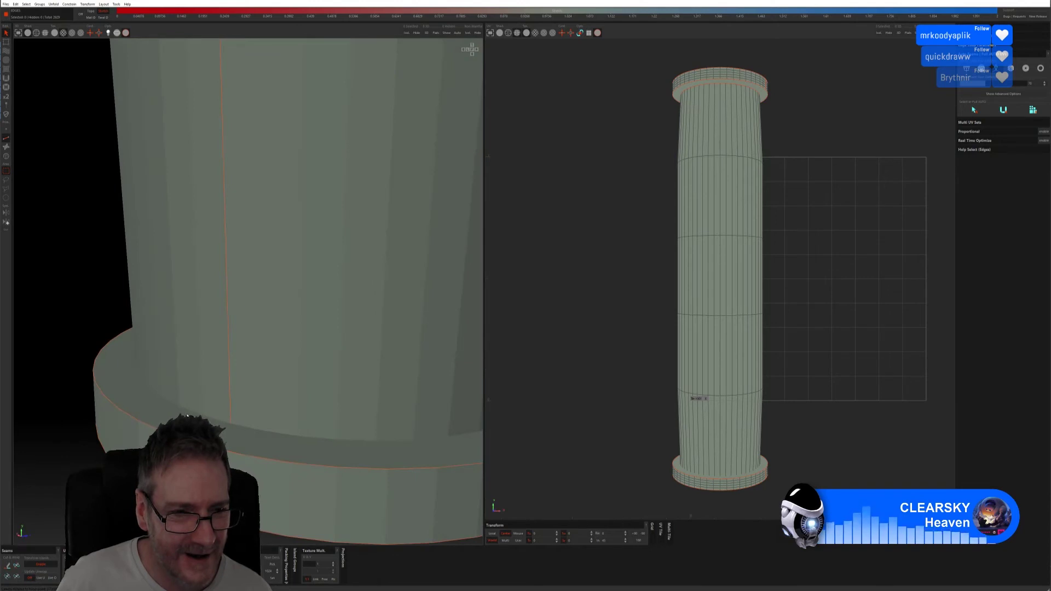
Select a vertical edge loop on the column, clear it, and view the whole column.
{"action": "left_click", "coordinate": [208, 399]}
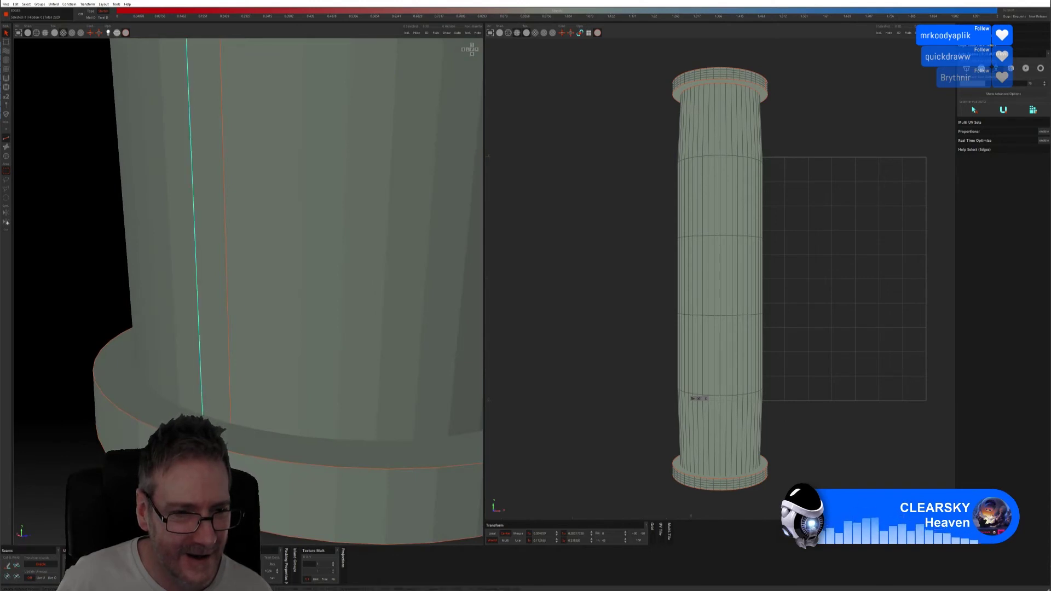
{"action": "left_click", "coordinate": [251, 453]}
{"action": "scroll", "coordinate": [250, 453], "scroll_direction": "down", "scroll_amount": 8}
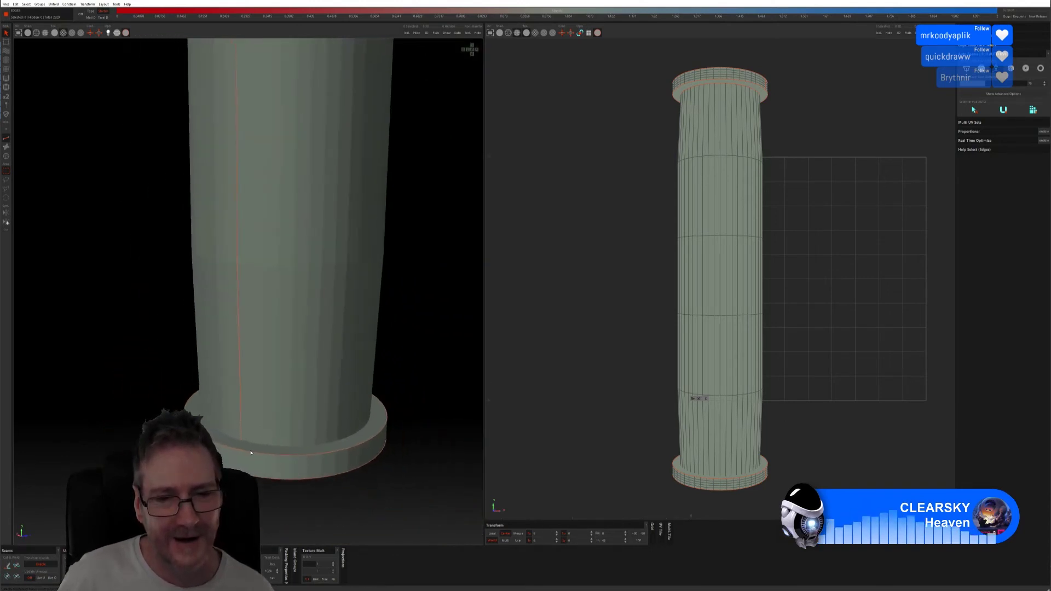
{"action": "scroll", "coordinate": [251, 453], "scroll_direction": "down", "scroll_amount": 2}
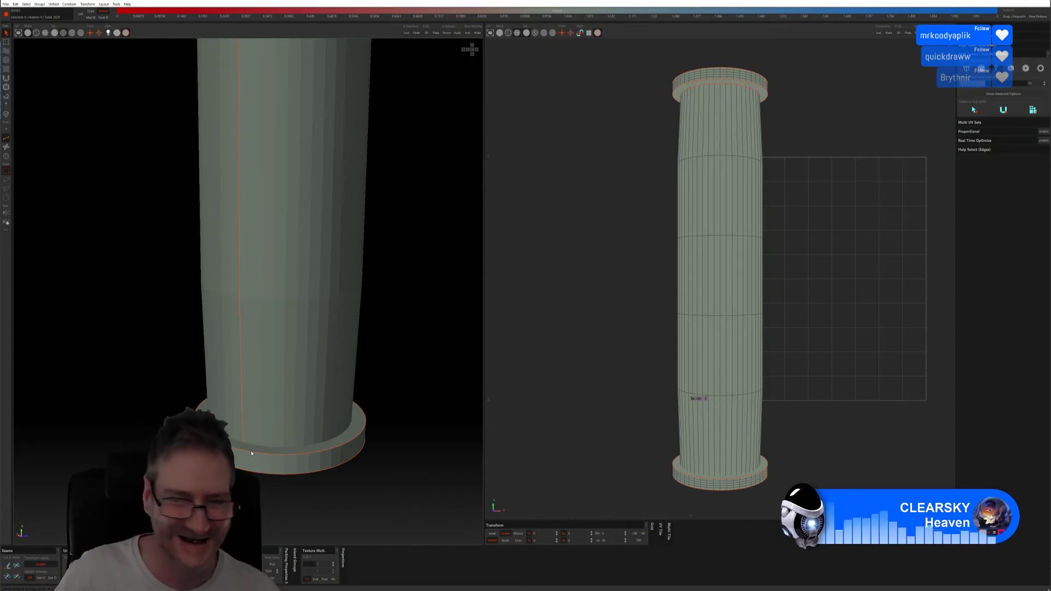
{"action": "scroll", "coordinate": [329, 283], "scroll_direction": "down", "scroll_amount": 5}
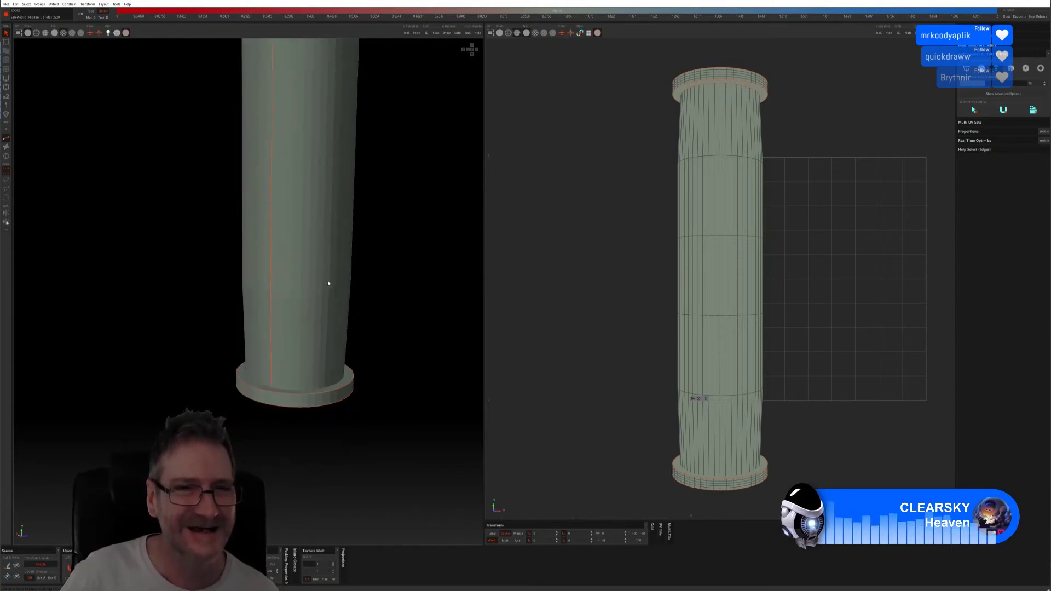
{"action": "scroll", "coordinate": [329, 283], "scroll_direction": "down", "scroll_amount": 4}
{"action": "middle_click_drag", "start_coordinate": [345, 235], "coordinate": [340, 307]}
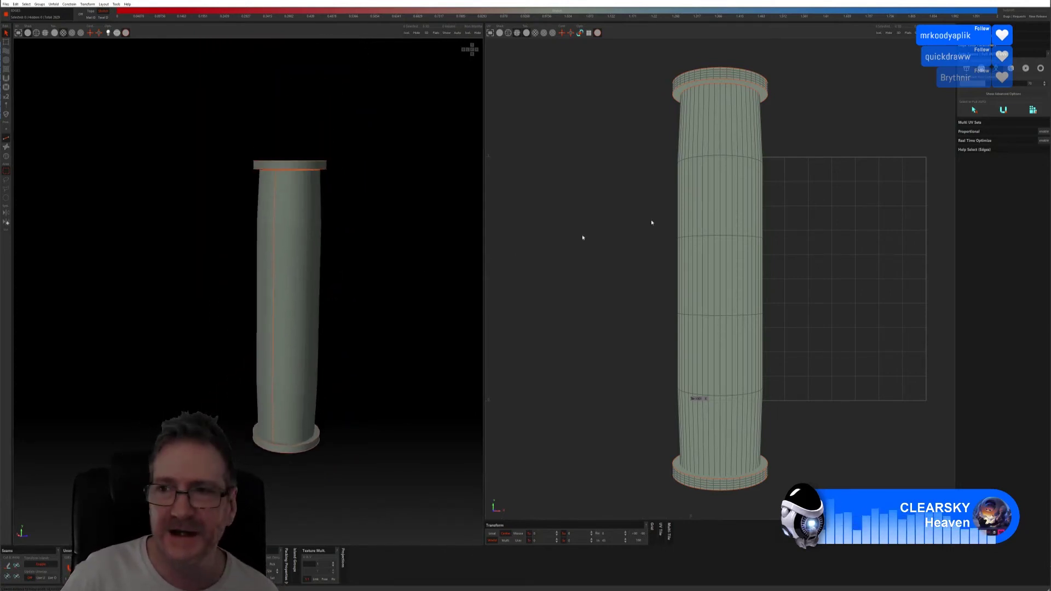
Unfold and pack the column into UV islands, then save the layout via File > Save.
{"action": "left_click", "coordinate": [1002, 111]}
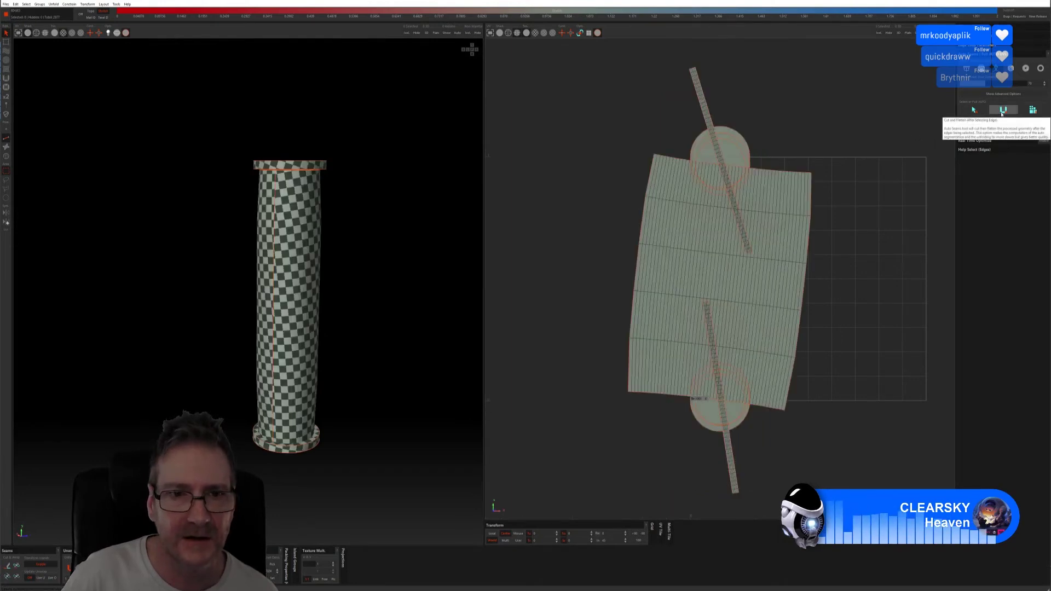
{"action": "left_click", "coordinate": [1032, 110]}
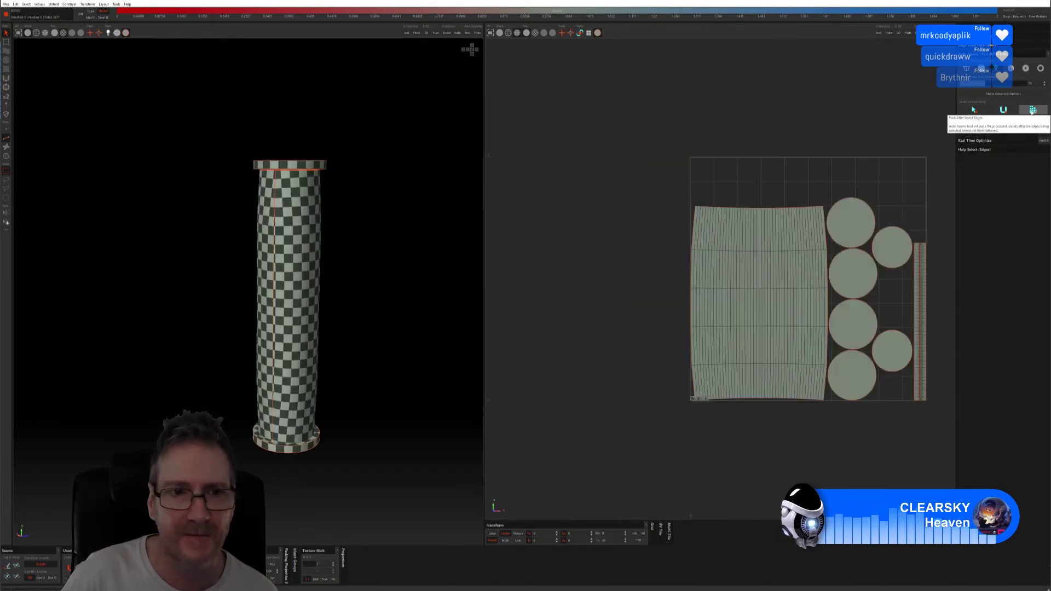
{"action": "left_click_drag", "start_coordinate": [383, 276], "coordinate": [307, 249], "text": "alt"}
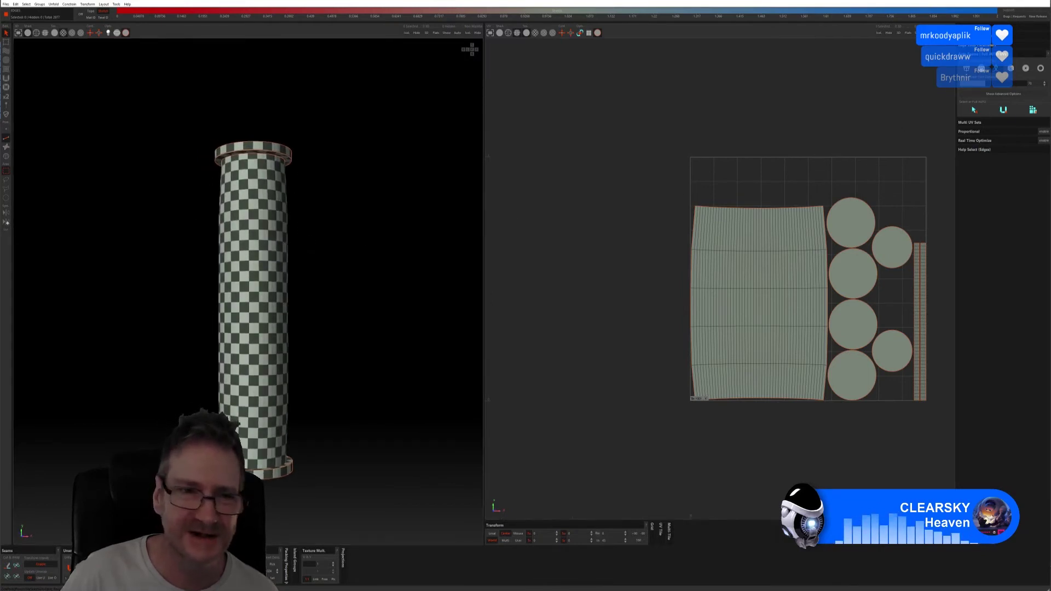
{"action": "left_click_drag", "start_coordinate": [356, 181], "coordinate": [331, 267], "text": "alt"}
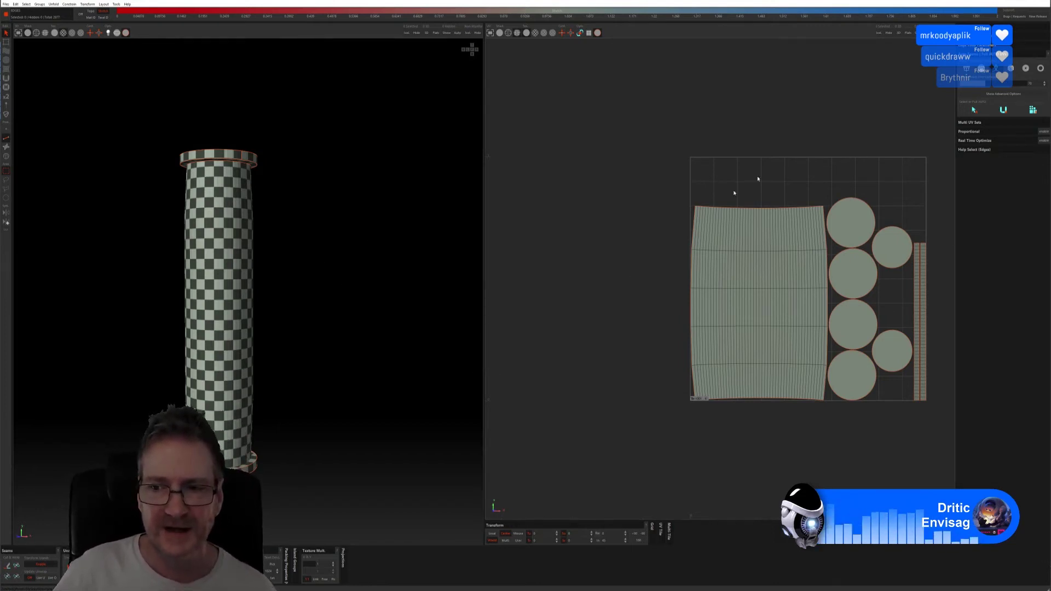
{"action": "left_click", "coordinate": [4, 4]}
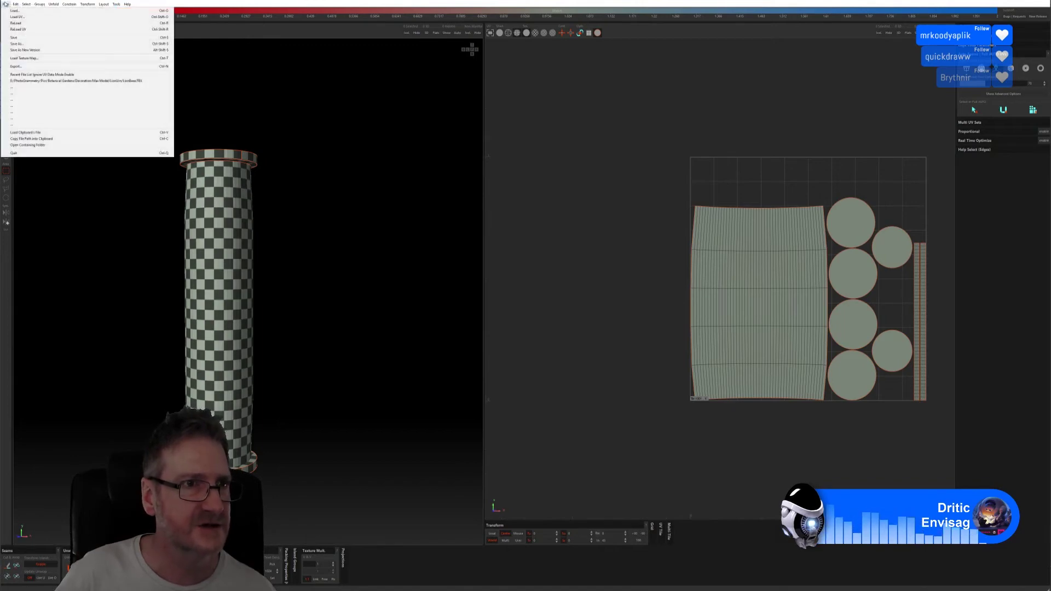
{"action": "left_click", "coordinate": [33, 36]}
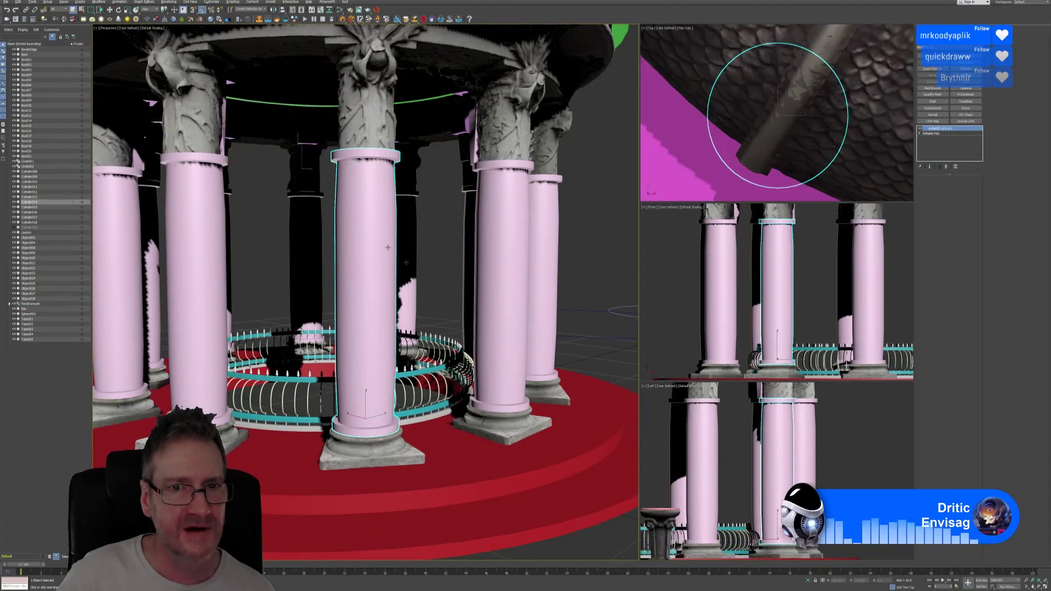
Add an Unwrap UVW modifier to the column and check its layout in the UV editor.
{"action": "scroll", "coordinate": [583, 281], "scroll_direction": "down", "scroll_amount": 8}
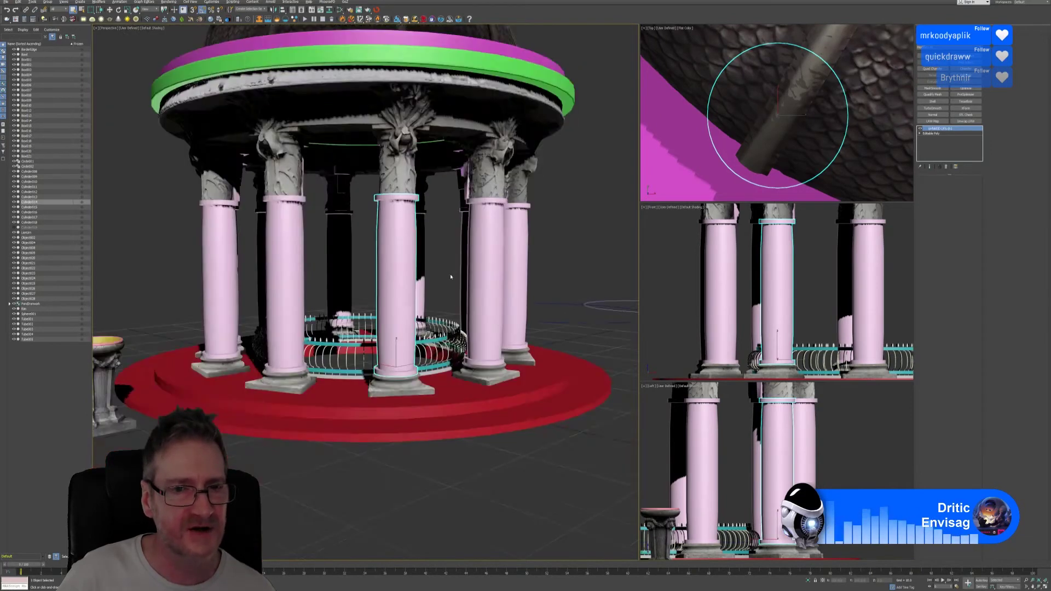
{"action": "middle_click_drag", "start_coordinate": [566, 227], "coordinate": [554, 228]}
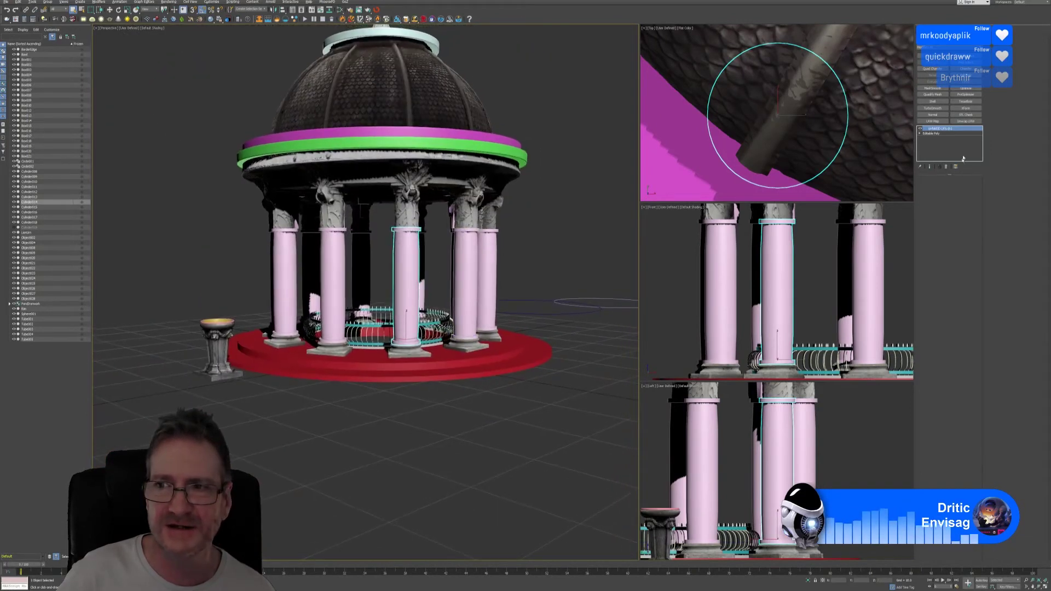
{"action": "left_click", "coordinate": [966, 121]}
{"action": "left_click", "coordinate": [949, 298]}
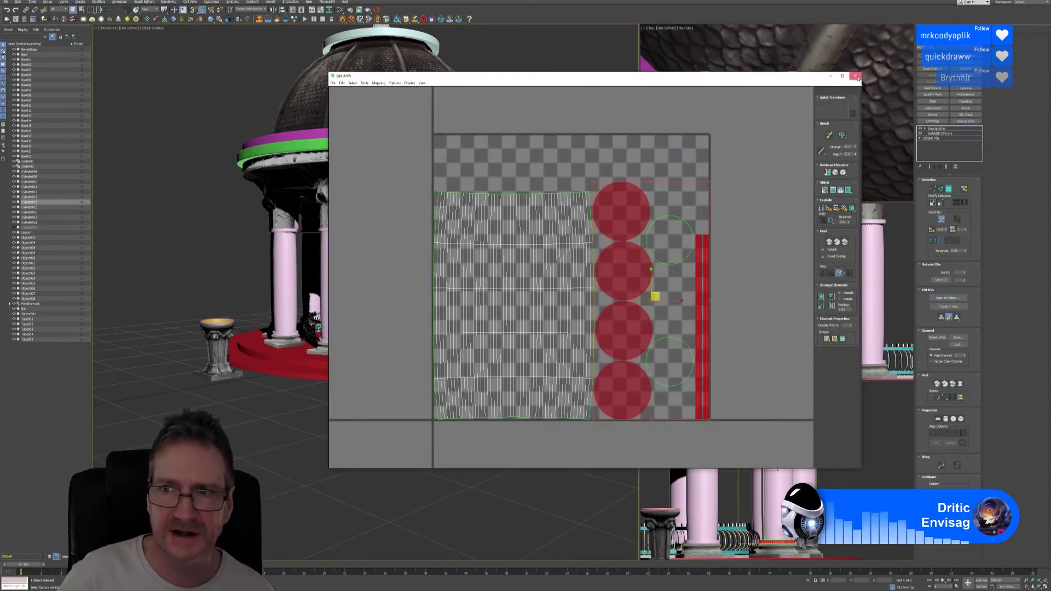
{"action": "left_click", "coordinate": [855, 76]}
Copy the Unwrap UVW modifier and select the next column.
{"action": "right_click", "coordinate": [941, 129]}
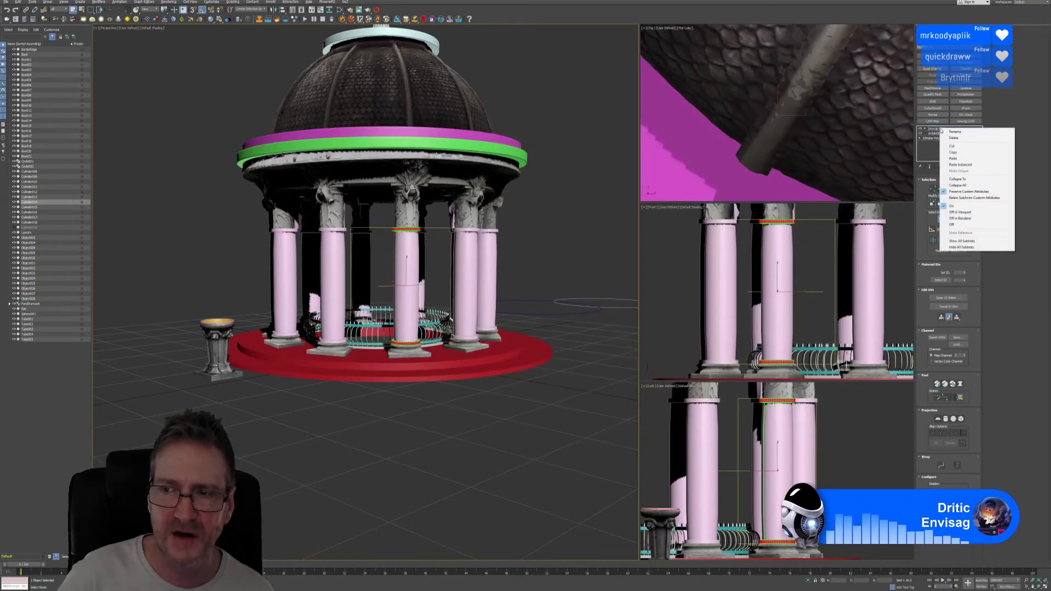
{"action": "left_click", "coordinate": [952, 152]}
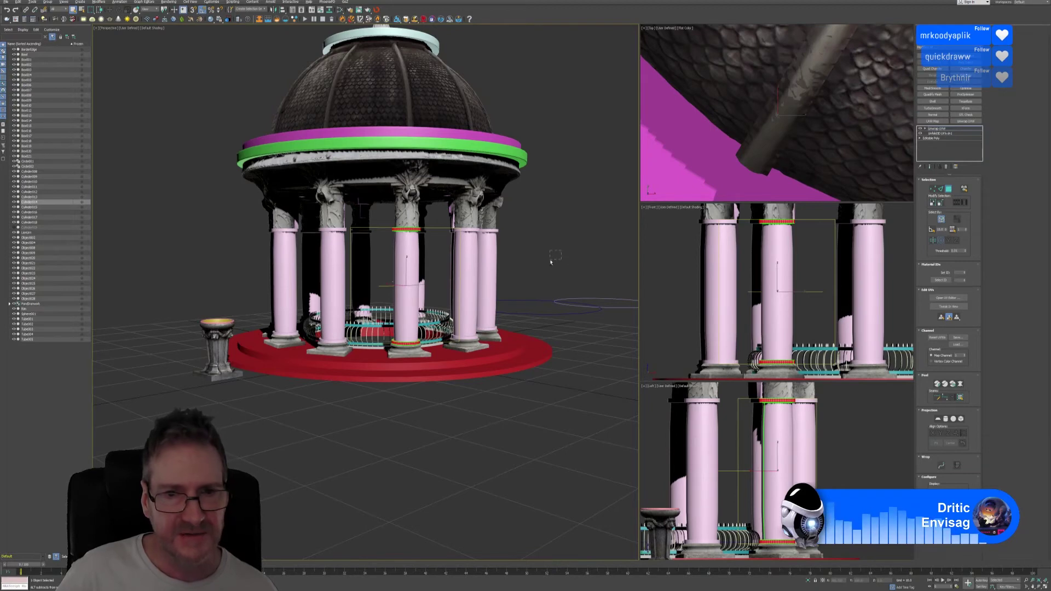
{"action": "left_click", "coordinate": [950, 189]}
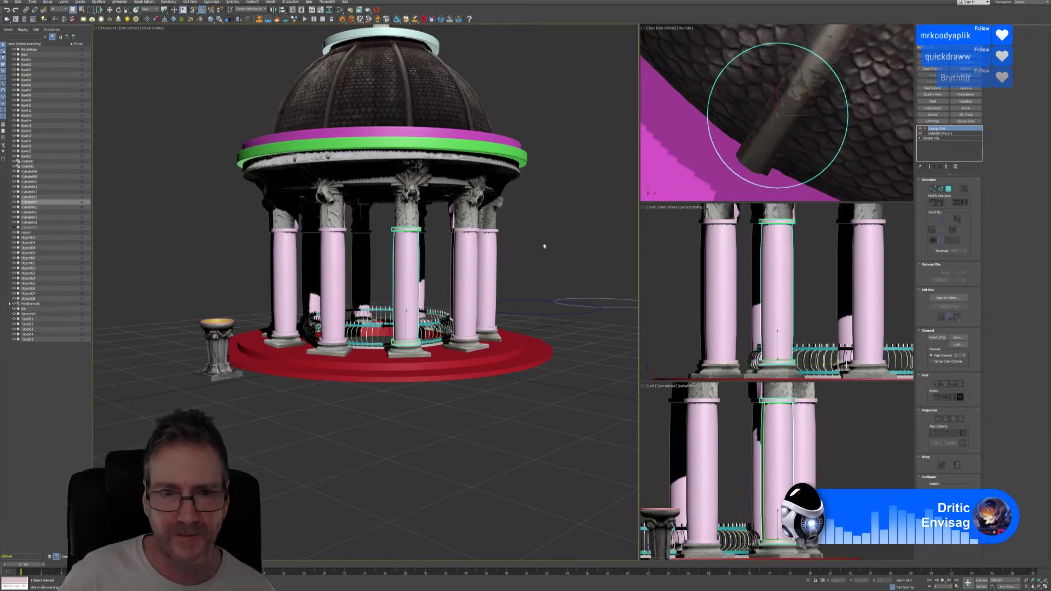
{"action": "middle_click_drag", "start_coordinate": [539, 250], "coordinate": [612, 225]}
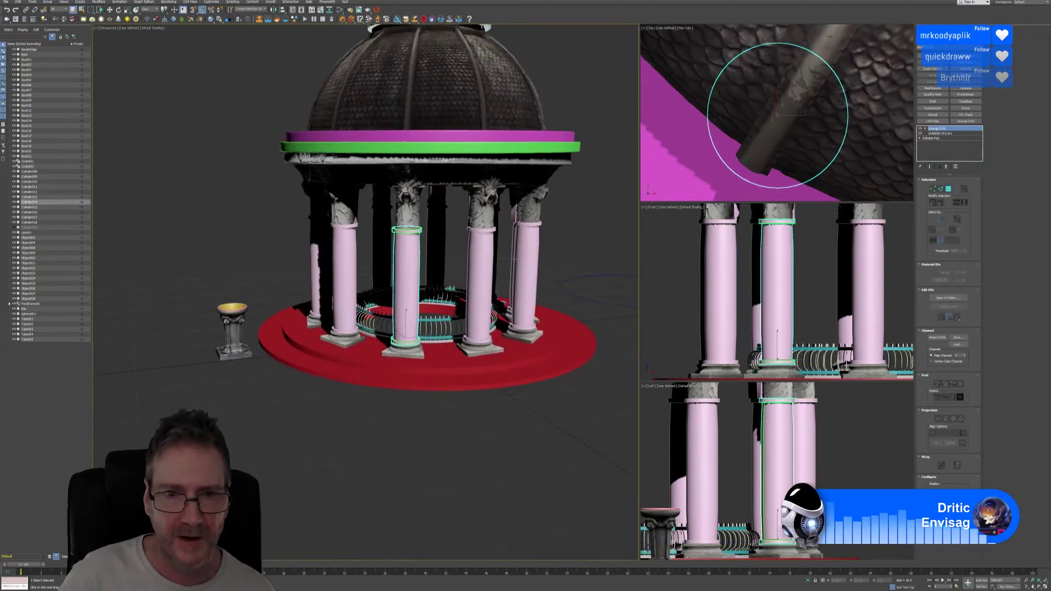
{"action": "scroll", "coordinate": [498, 331], "scroll_direction": "down", "scroll_amount": 3}
{"action": "left_click", "coordinate": [469, 301]}
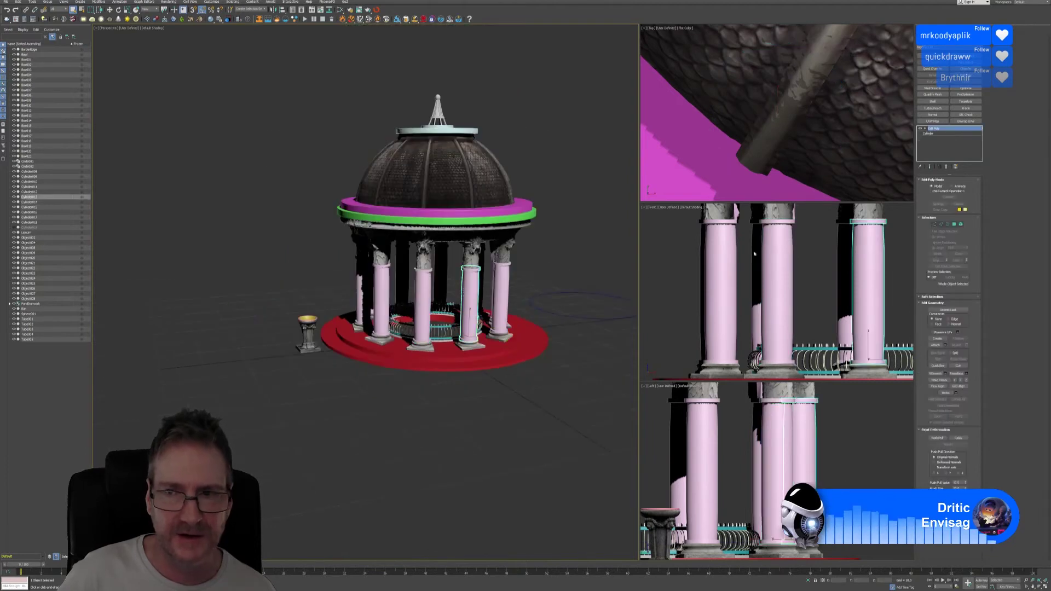
Paste the Unwrap UVW modifier onto the selected column and check its layout in the UV editor.
{"action": "right_click", "coordinate": [937, 129]}
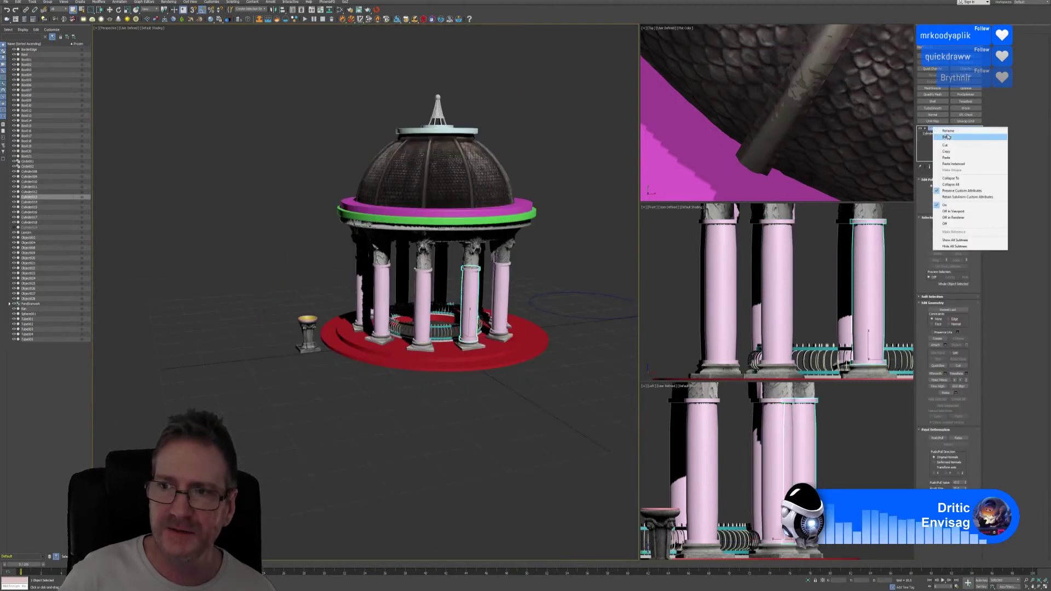
{"action": "left_click", "coordinate": [950, 158]}
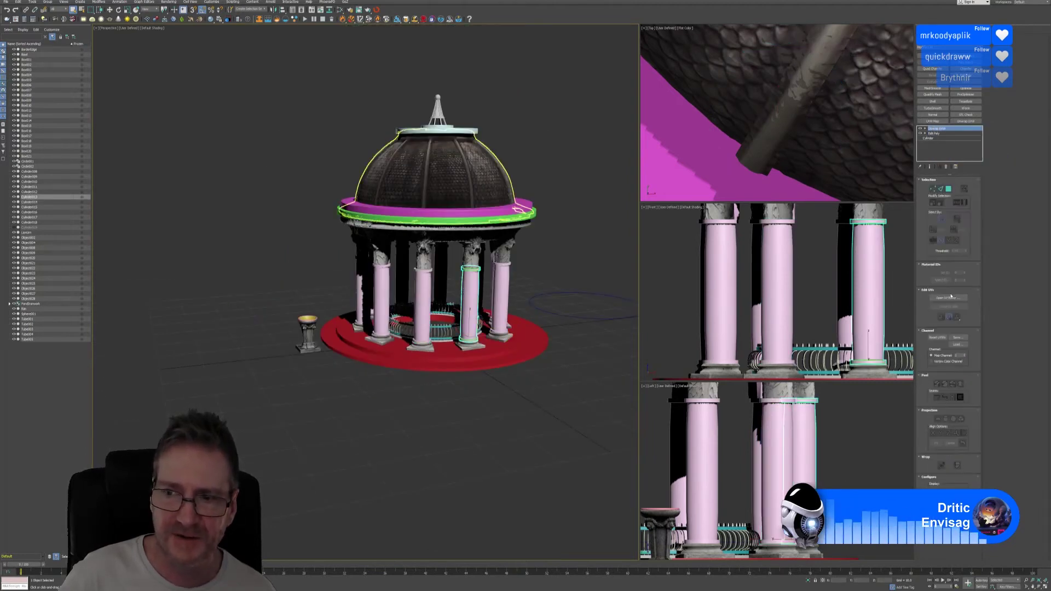
{"action": "left_click", "coordinate": [950, 297]}
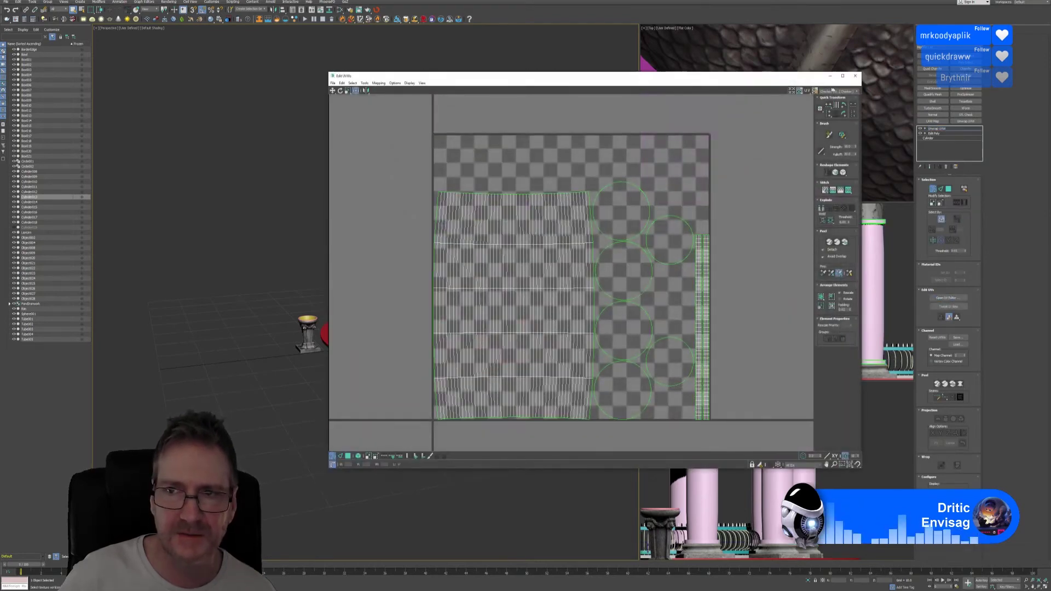
{"action": "left_click", "coordinate": [855, 75]}
{"action": "middle_click_drag", "start_coordinate": [620, 268], "coordinate": [513, 283], "text": "alt"}
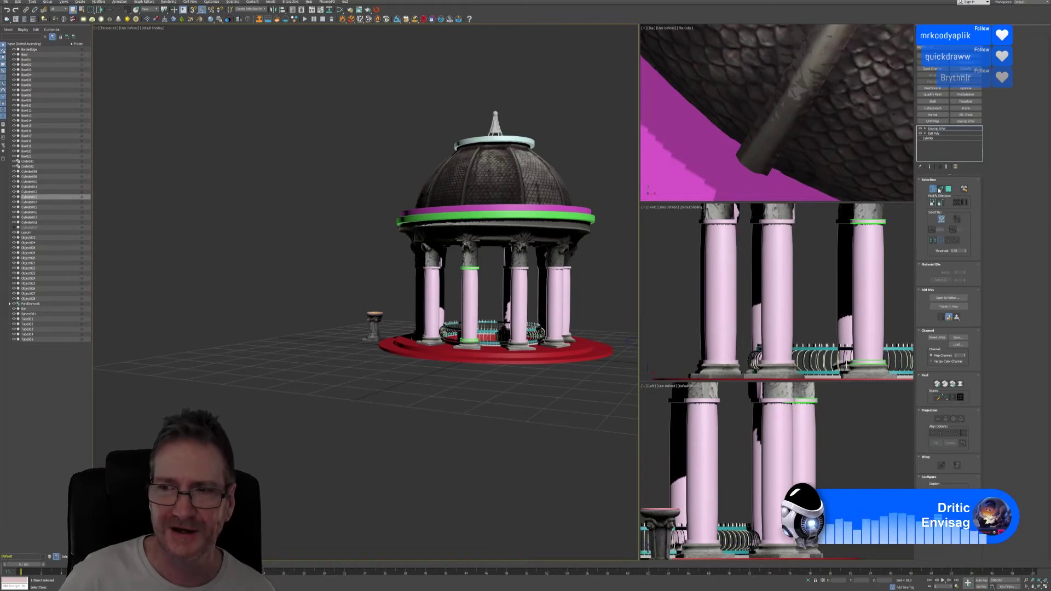
Paste the Unwrap UVW modifier onto three more gazebo columns.
{"action": "left_click", "coordinate": [516, 292]}
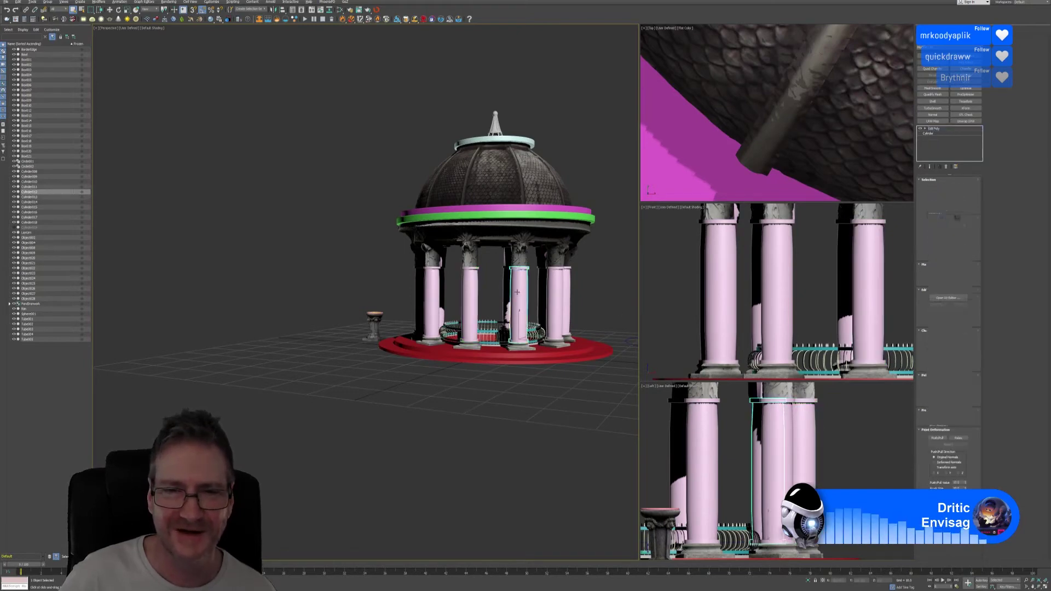
{"action": "right_click", "coordinate": [949, 151]}
{"action": "left_click", "coordinate": [962, 159]}
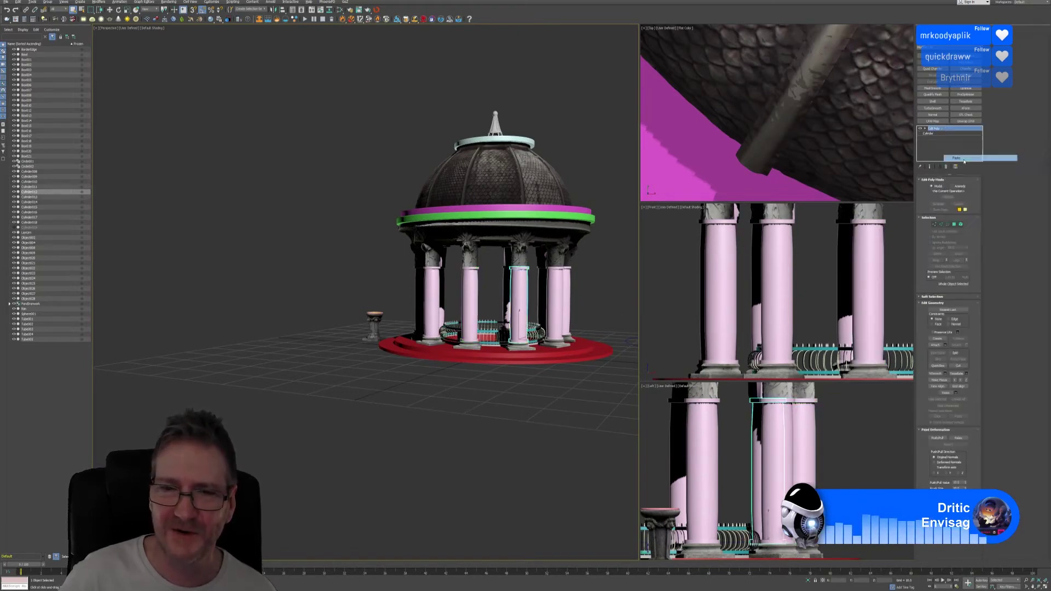
{"action": "middle_click_drag", "start_coordinate": [528, 363], "coordinate": [496, 387]}
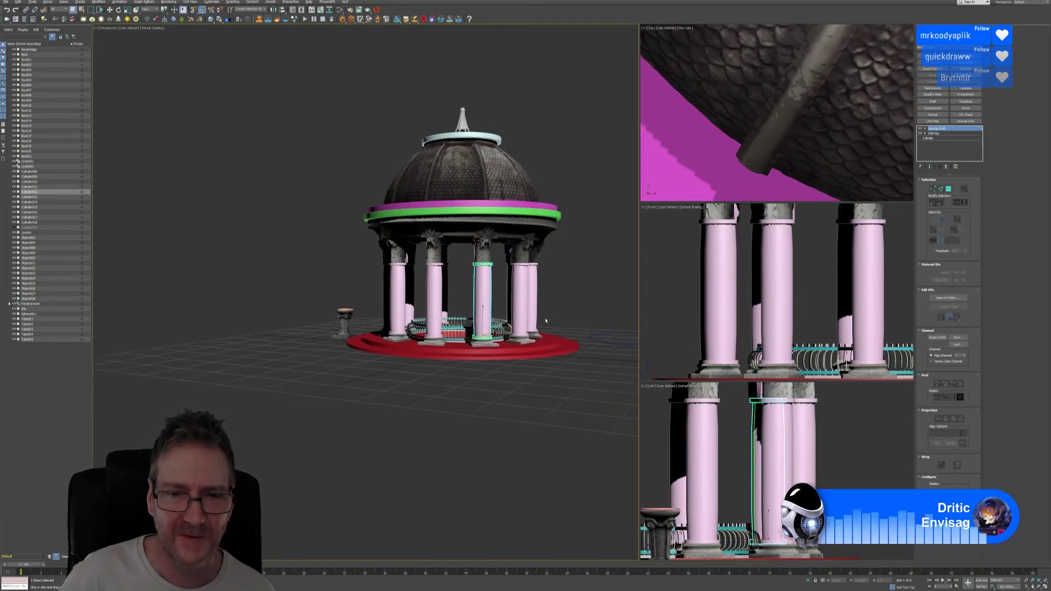
{"action": "middle_click_drag", "start_coordinate": [546, 321], "coordinate": [539, 301], "text": "alt"}
{"action": "left_click", "coordinate": [934, 128]}
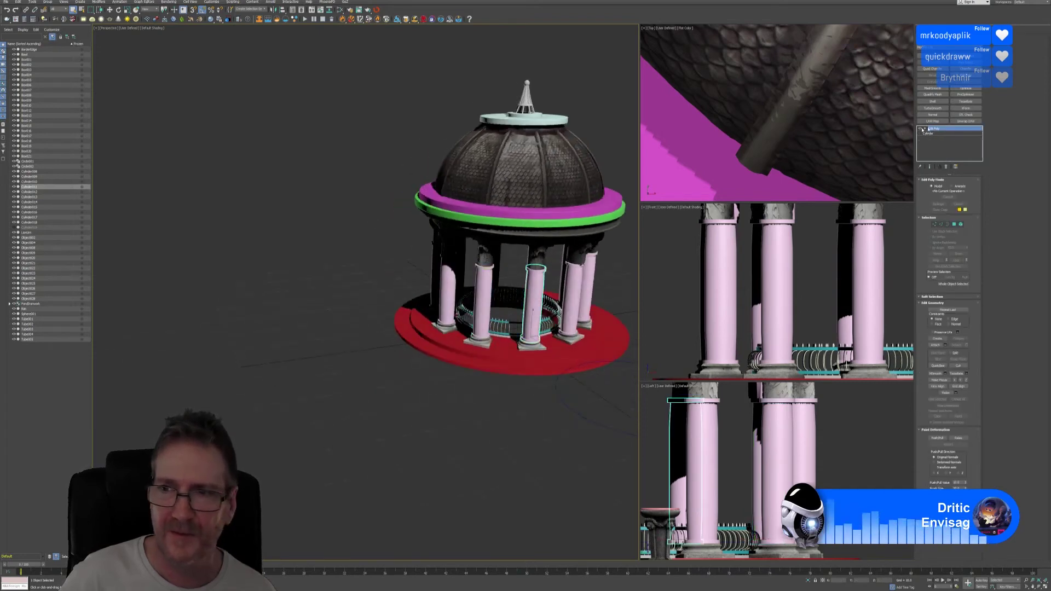
{"action": "right_click", "coordinate": [938, 128]}
{"action": "left_click", "coordinate": [952, 157]}
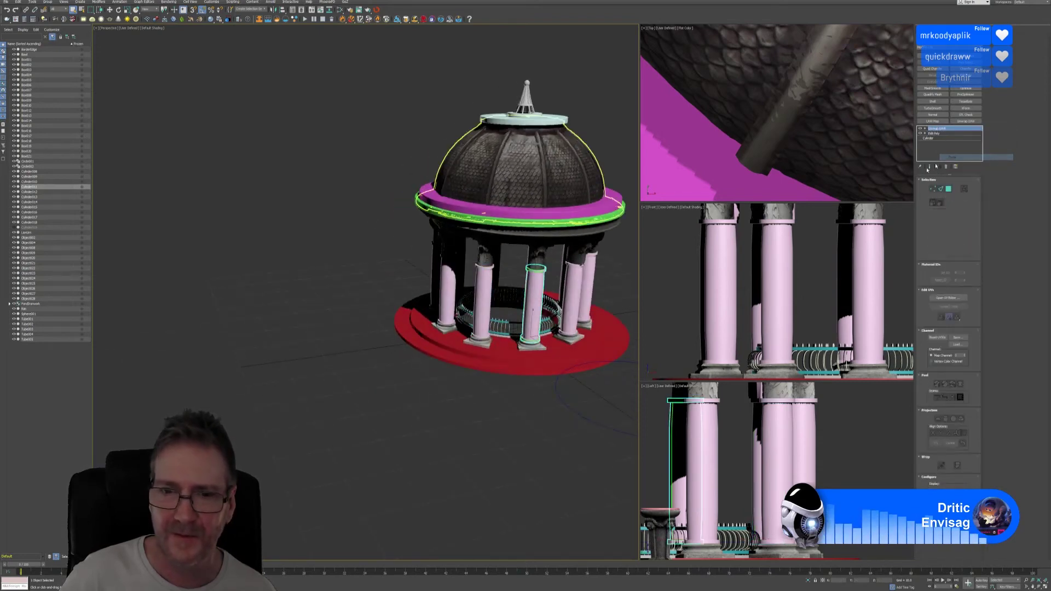
{"action": "middle_click_drag", "start_coordinate": [497, 387], "coordinate": [389, 376]}
{"action": "left_click", "coordinate": [469, 270]}
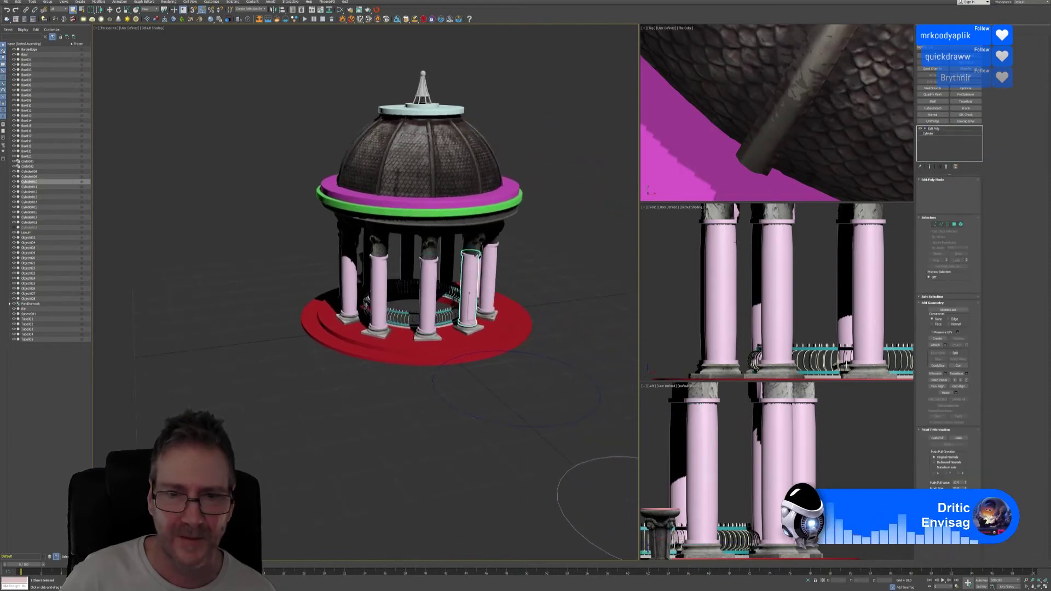
{"action": "right_click", "coordinate": [937, 131]}
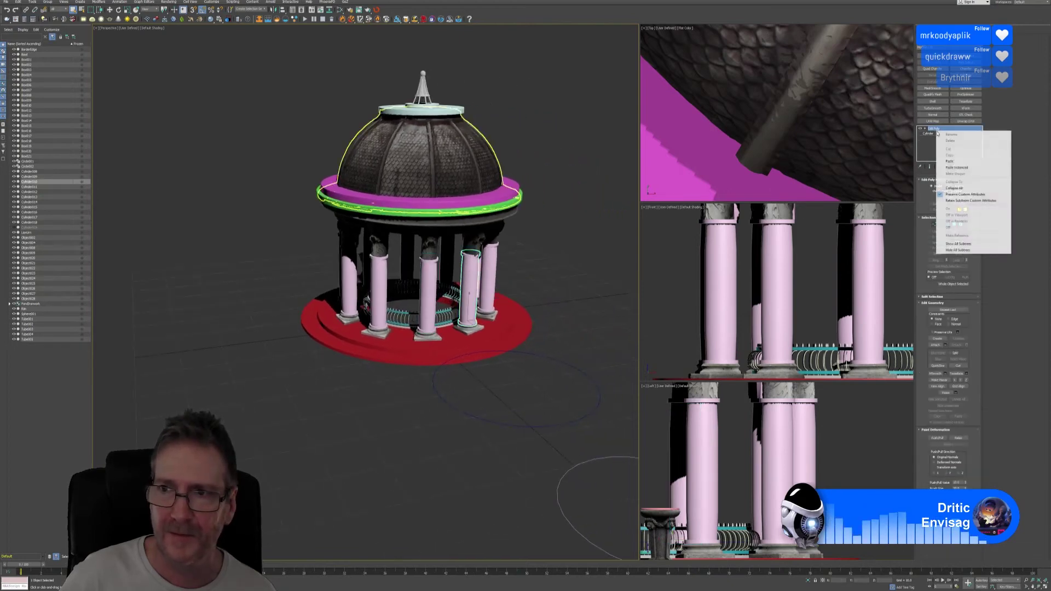
{"action": "left_click", "coordinate": [950, 161]}
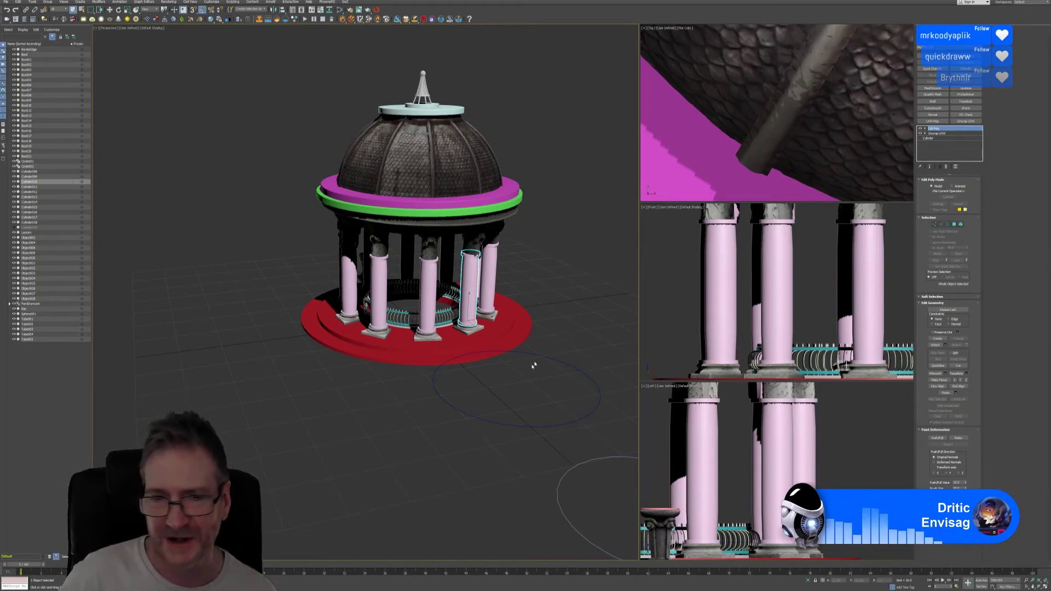
Paste the modifier onto the right-hand column, undo it, then paste it again.
{"action": "middle_click_drag", "start_coordinate": [535, 363], "coordinate": [533, 294], "text": "alt"}
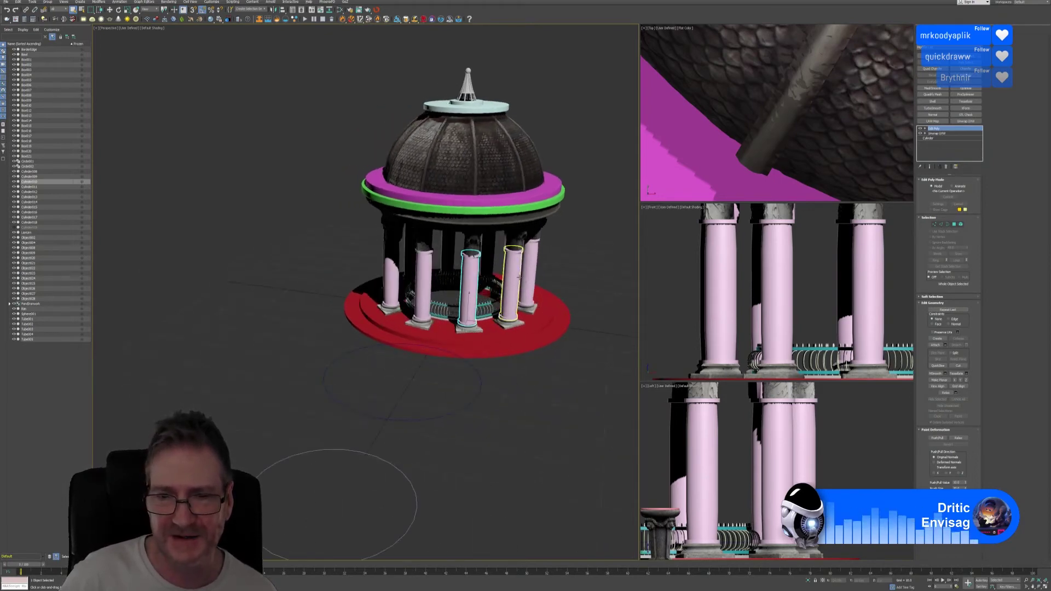
{"action": "left_click", "coordinate": [514, 278]}
{"action": "left_click", "coordinate": [964, 121]}
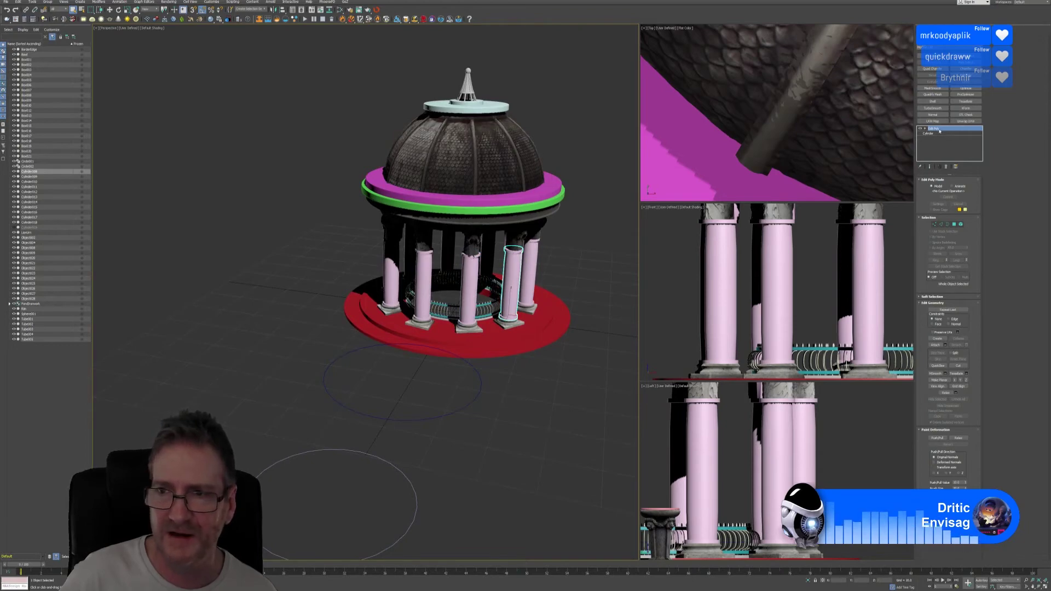
{"action": "right_click", "coordinate": [938, 129]}
{"action": "left_click", "coordinate": [958, 159]}
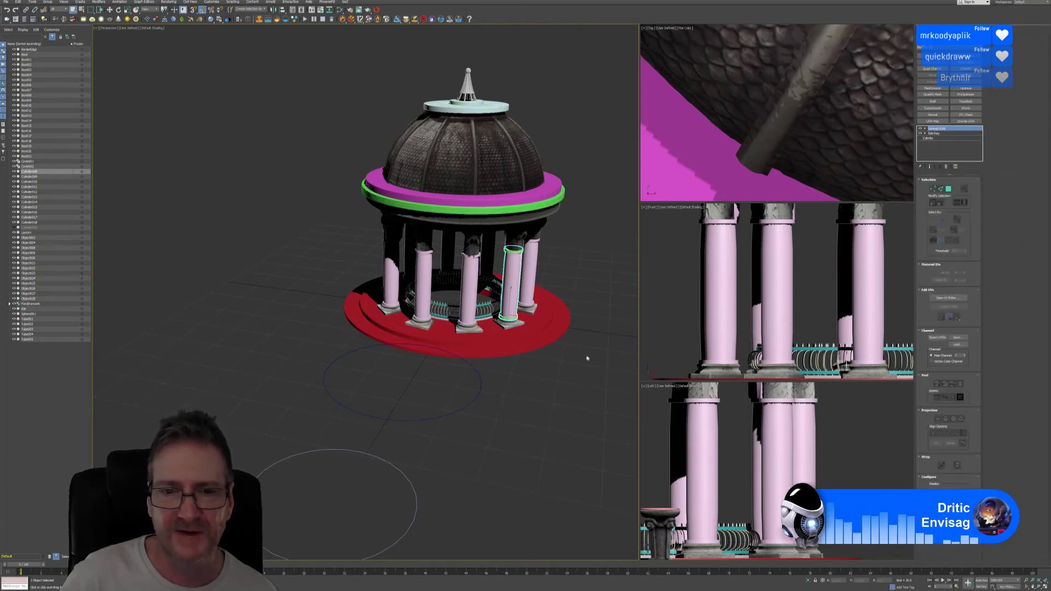
{"action": "middle_click_drag", "start_coordinate": [586, 359], "coordinate": [549, 347]}
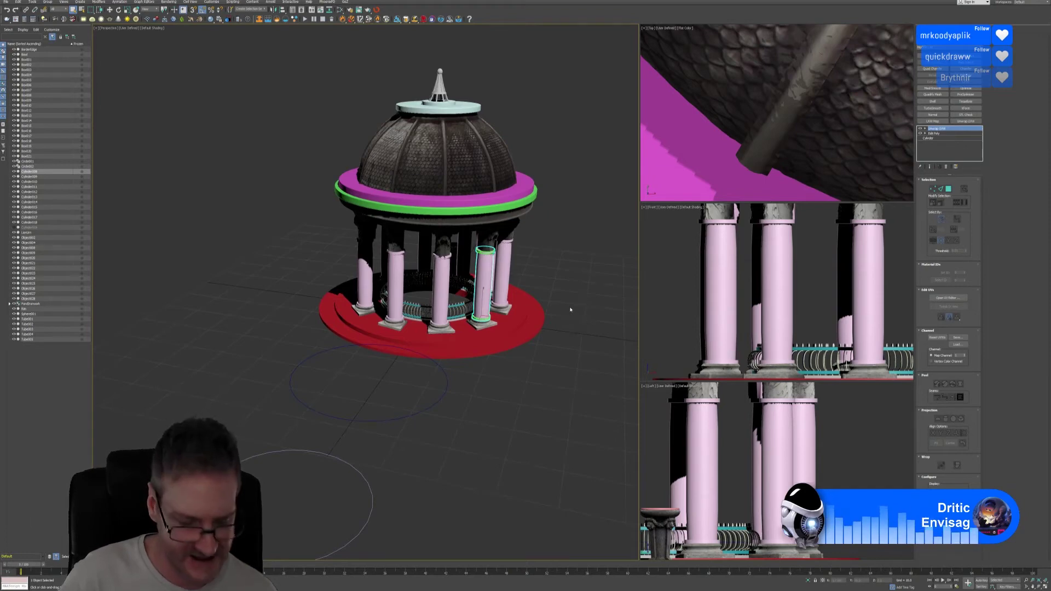
{"action": "middle_click_drag", "start_coordinate": [573, 310], "coordinate": [455, 315], "text": "alt"}
{"action": "key", "text": "ctrl+z"}
{"action": "left_click", "coordinate": [939, 127]}
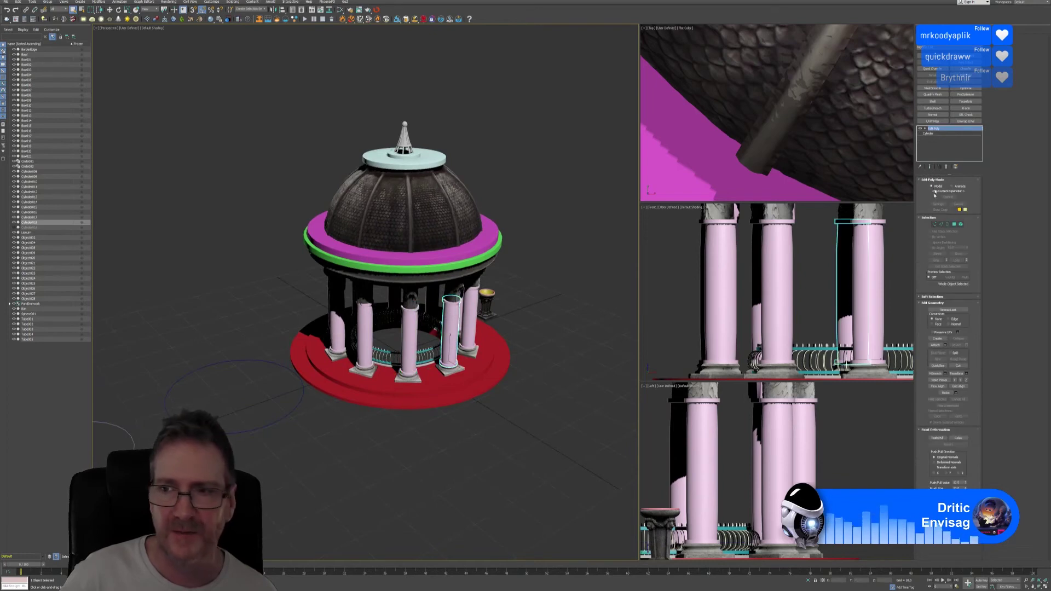
{"action": "right_click", "coordinate": [940, 129]}
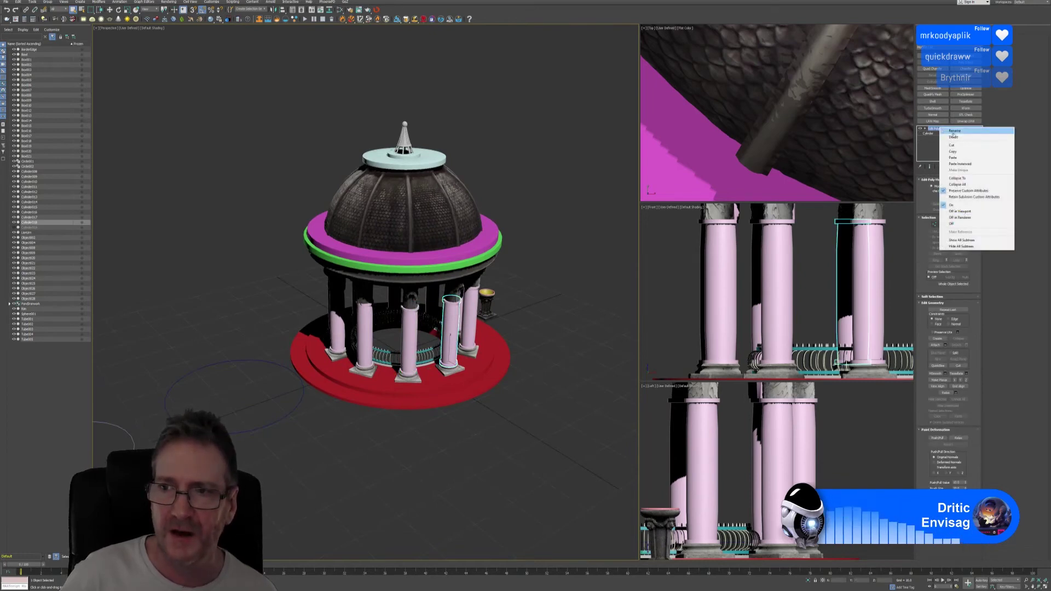
{"action": "left_click", "coordinate": [961, 160]}
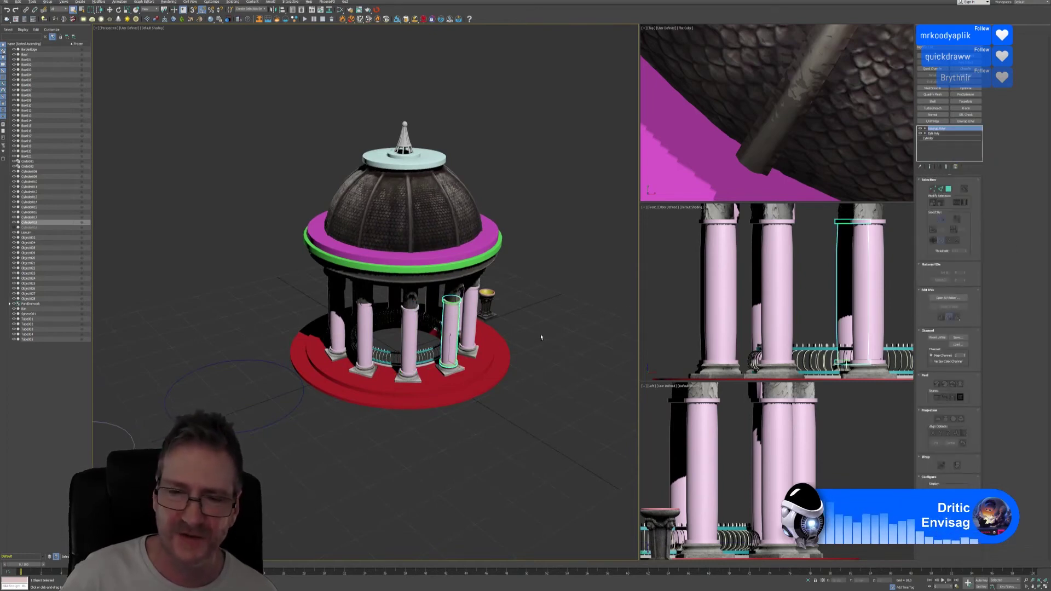
Paste the copied Unwrap UVW onto Cylinder017, Cylinder016 and Cylinder015.
{"action": "middle_click_drag", "start_coordinate": [545, 340], "coordinate": [613, 335], "text": "alt"}
{"action": "left_click", "coordinate": [494, 328]}
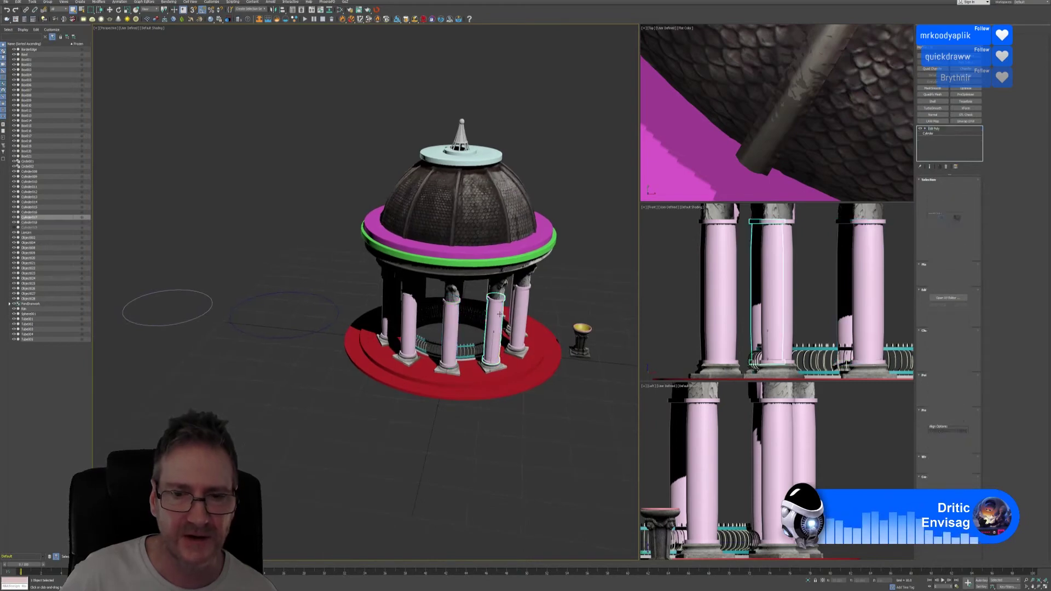
{"action": "right_click", "coordinate": [937, 134]}
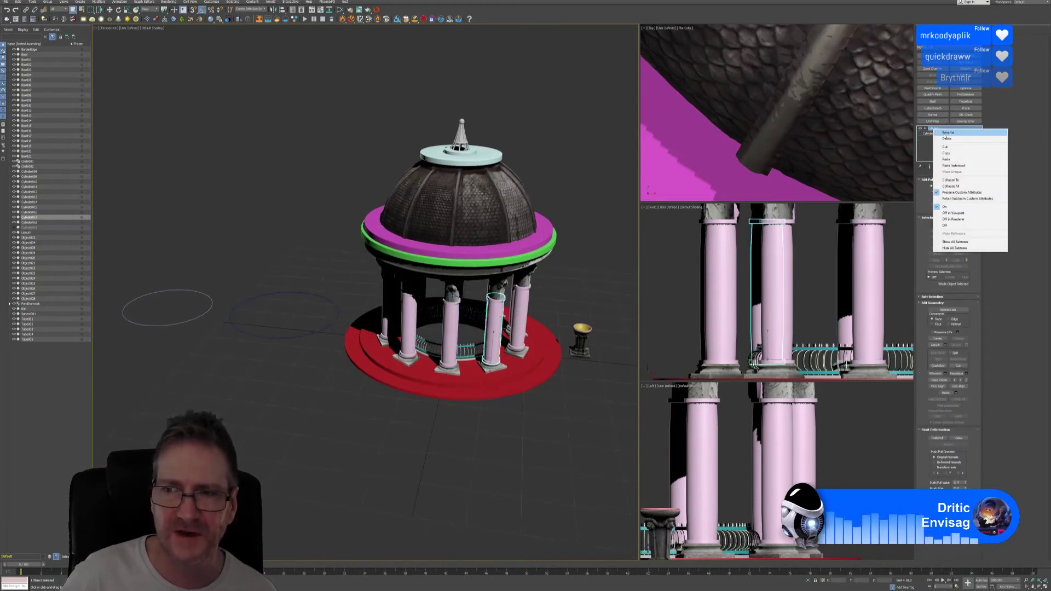
{"action": "left_click", "coordinate": [950, 160]}
{"action": "middle_click_drag", "start_coordinate": [540, 413], "coordinate": [515, 323], "text": "alt"}
{"action": "left_click", "coordinate": [496, 302]}
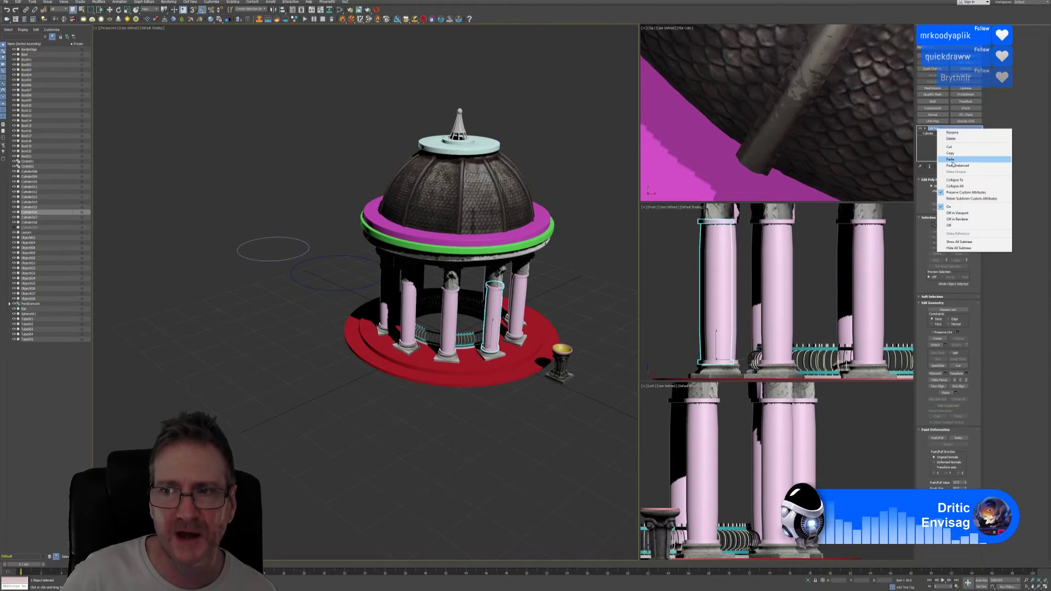
{"action": "left_click", "coordinate": [951, 162]}
{"action": "middle_click_drag", "start_coordinate": [547, 383], "coordinate": [542, 307], "text": "alt"}
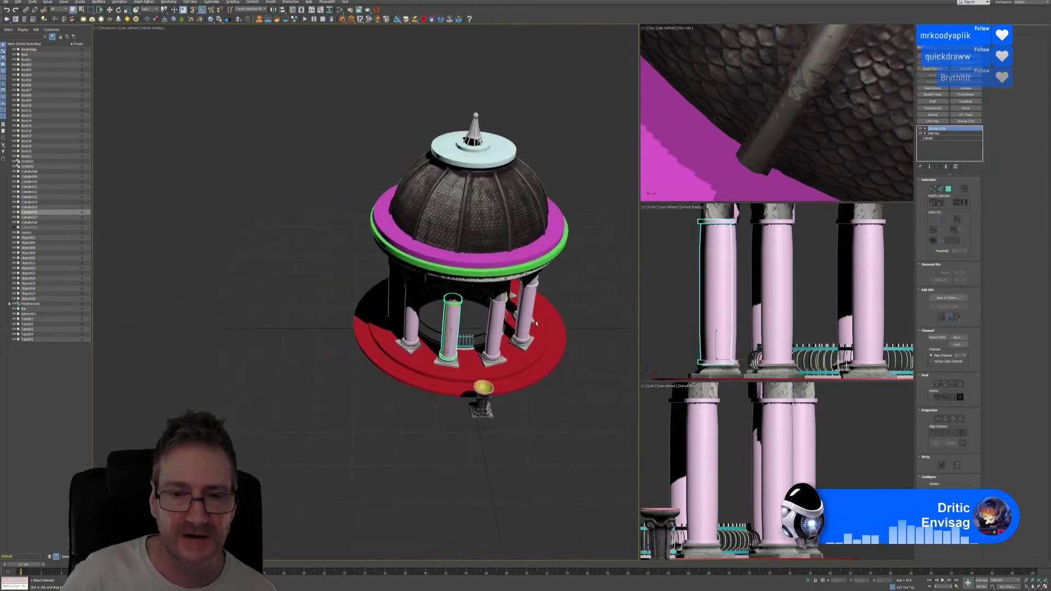
{"action": "left_click", "coordinate": [497, 324]}
{"action": "right_click", "coordinate": [948, 130]}
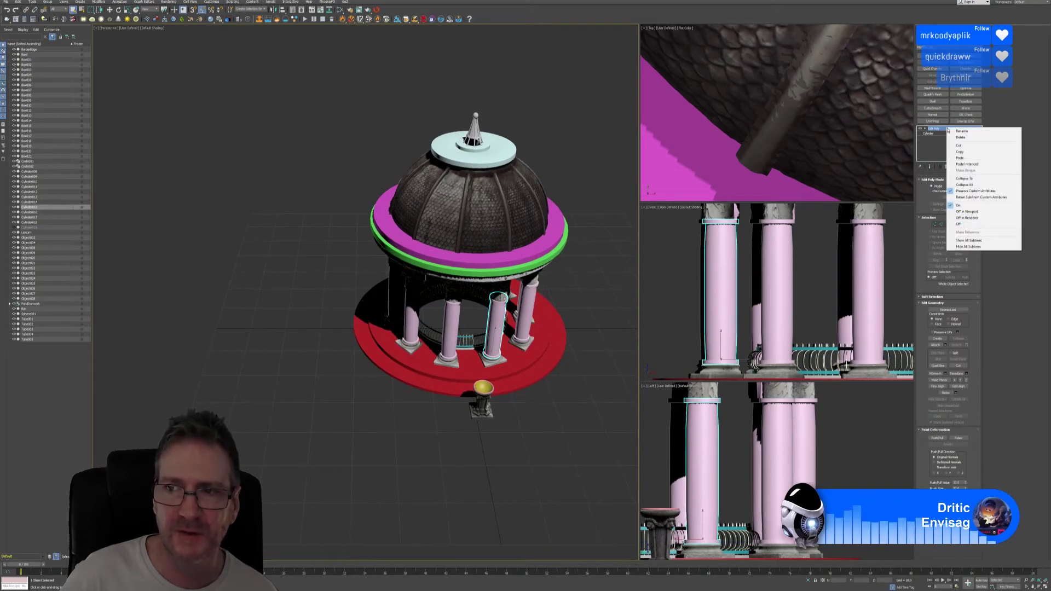
{"action": "left_click", "coordinate": [951, 159]}
Select another column, then pick just that single column to check it.
{"action": "middle_click_drag", "start_coordinate": [560, 374], "coordinate": [553, 327], "text": "alt"}
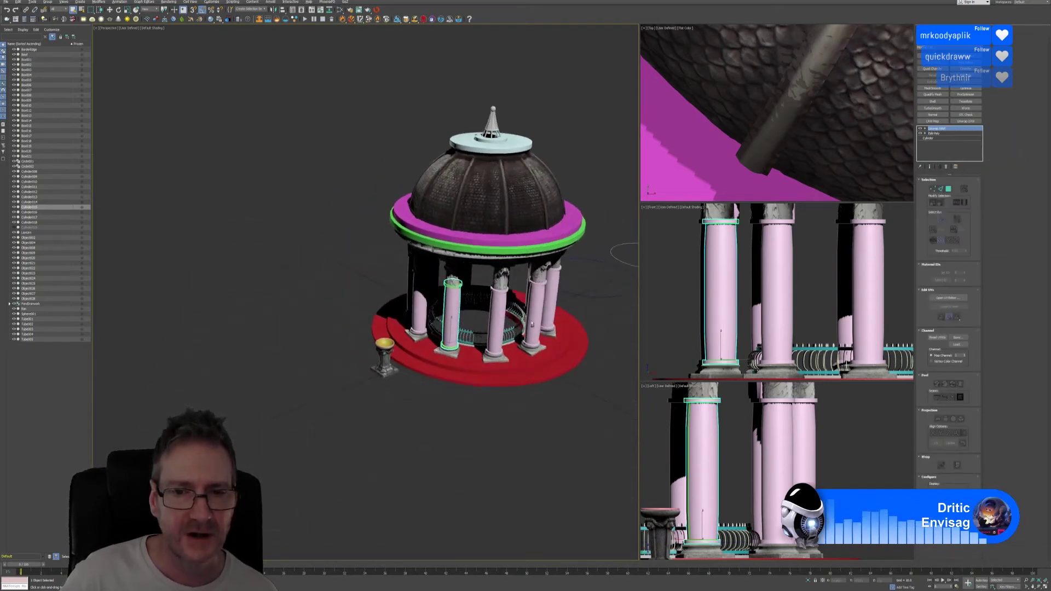
{"action": "left_click", "coordinate": [498, 323]}
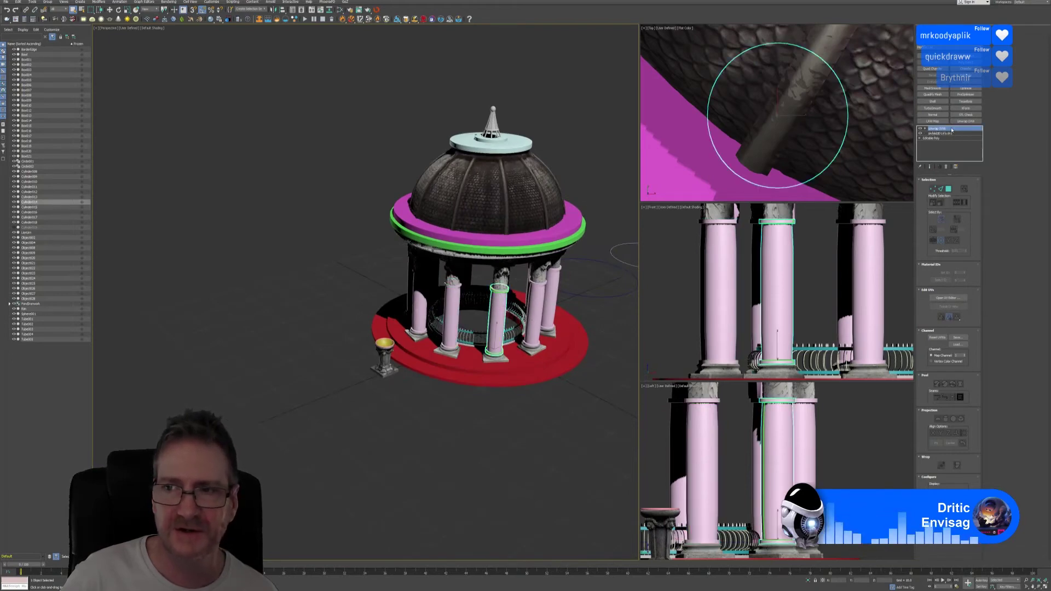
{"action": "left_click_drag", "start_coordinate": [541, 300], "coordinate": [574, 398]}
{"action": "left_click", "coordinate": [539, 308]}
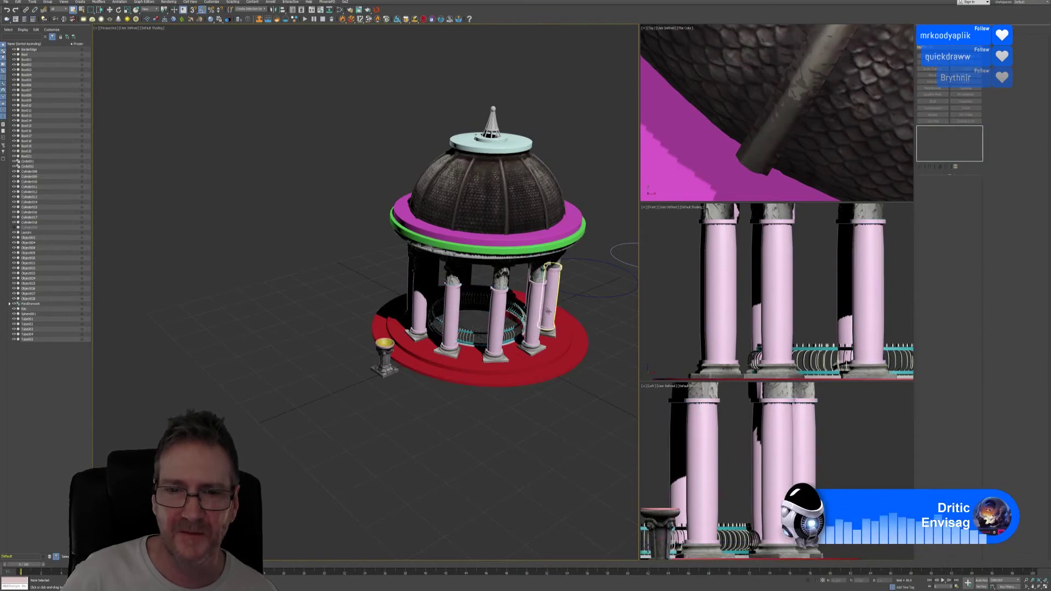
Frame the gazebo in the perspective, top and front viewports.
{"action": "left_click", "coordinate": [515, 438]}
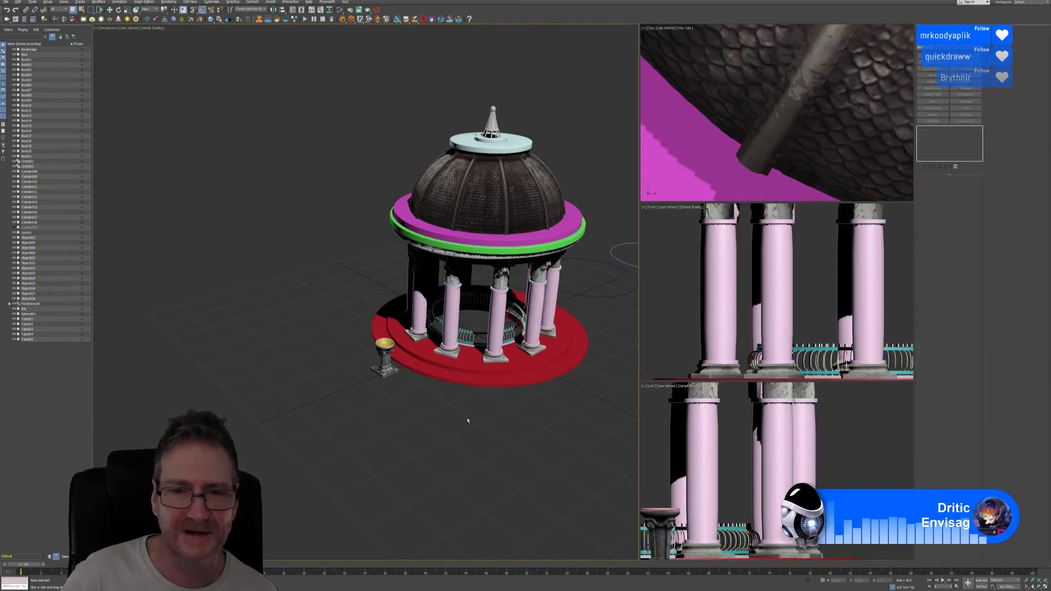
{"action": "middle_click_drag", "start_coordinate": [465, 418], "coordinate": [430, 437], "text": "alt"}
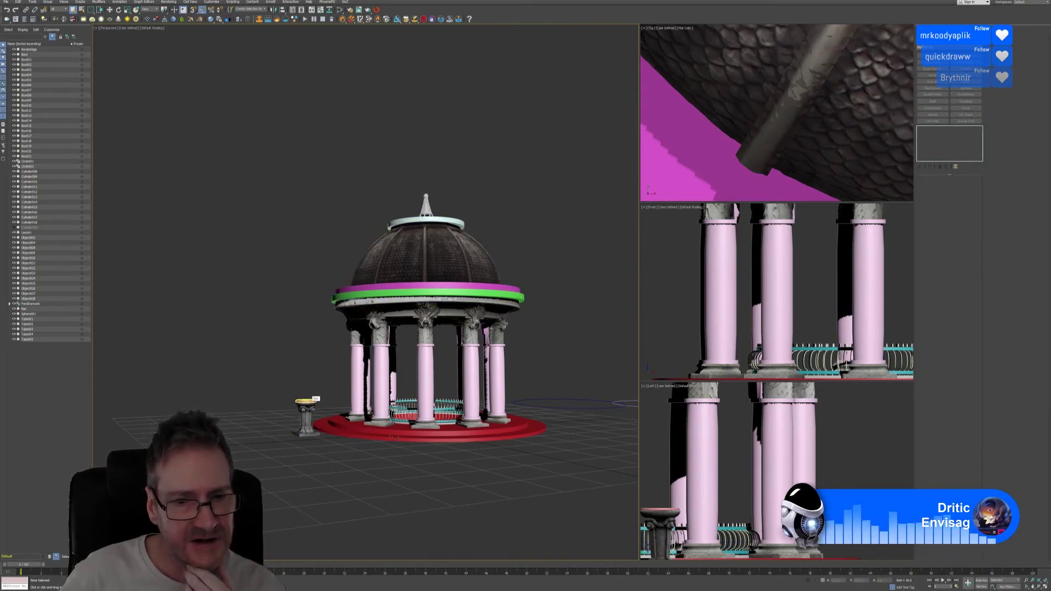
{"action": "scroll", "coordinate": [534, 376], "scroll_direction": "up", "scroll_amount": 5}
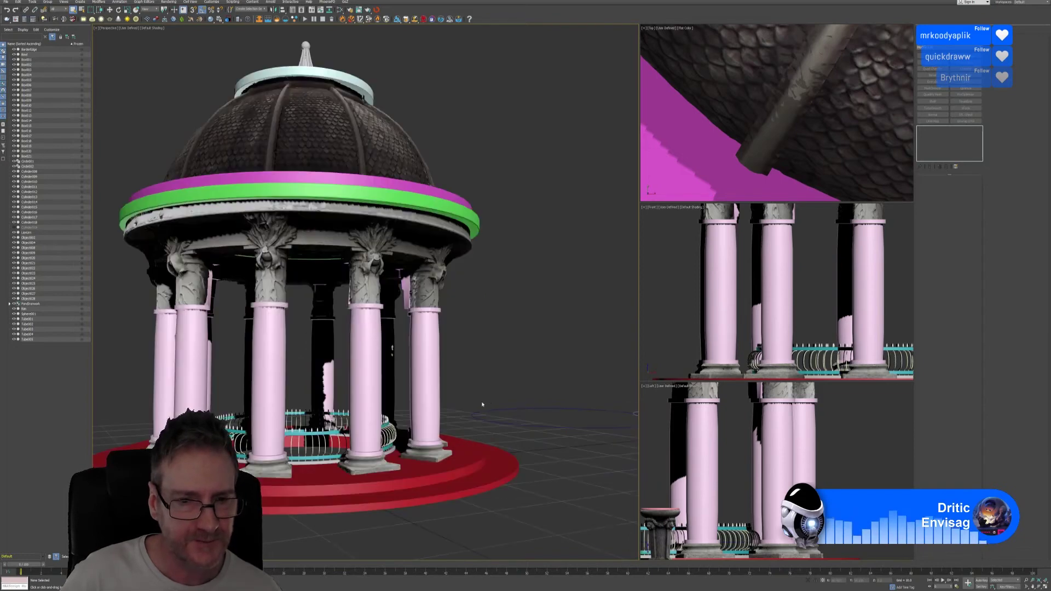
{"action": "middle_click_drag", "start_coordinate": [482, 404], "coordinate": [591, 359]}
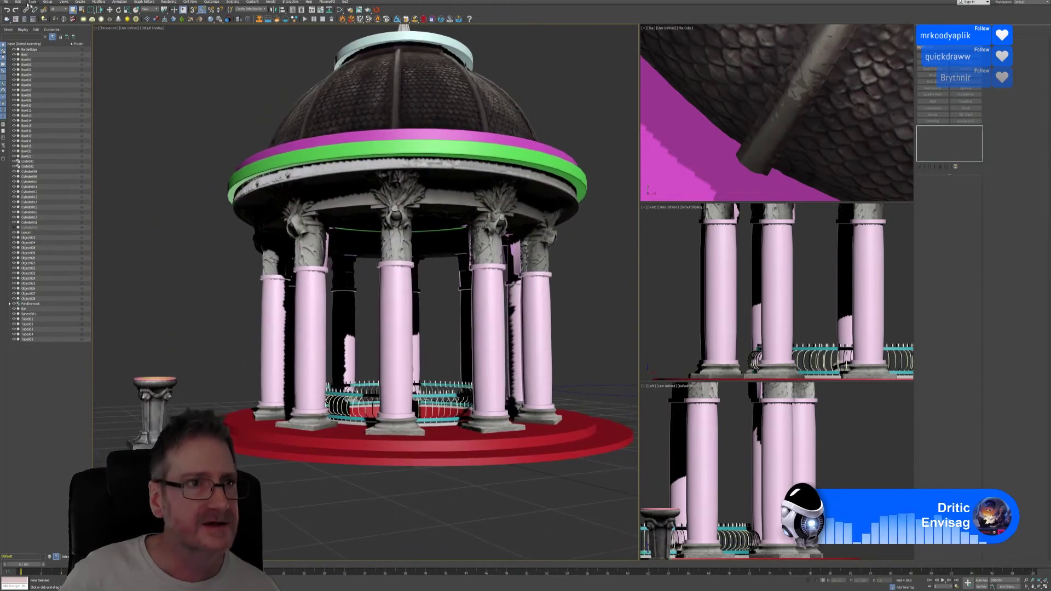
{"action": "left_click", "coordinate": [748, 131]}
{"action": "key", "text": "z"}
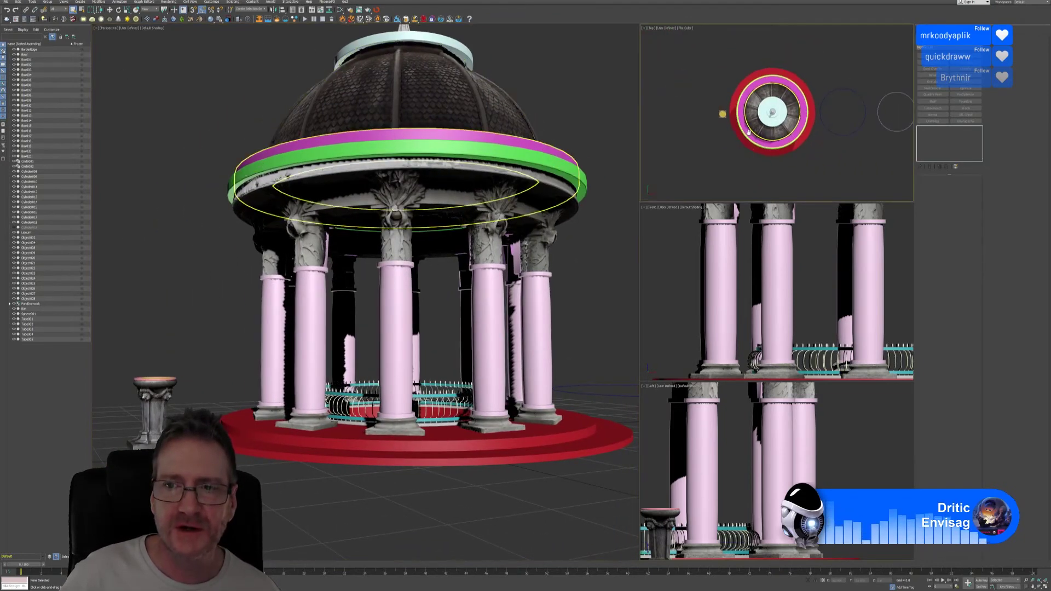
{"action": "left_click", "coordinate": [723, 284]}
{"action": "scroll", "coordinate": [778, 284], "scroll_direction": "down", "scroll_amount": 6}
{"action": "middle_click_drag", "start_coordinate": [781, 275], "coordinate": [772, 319]}
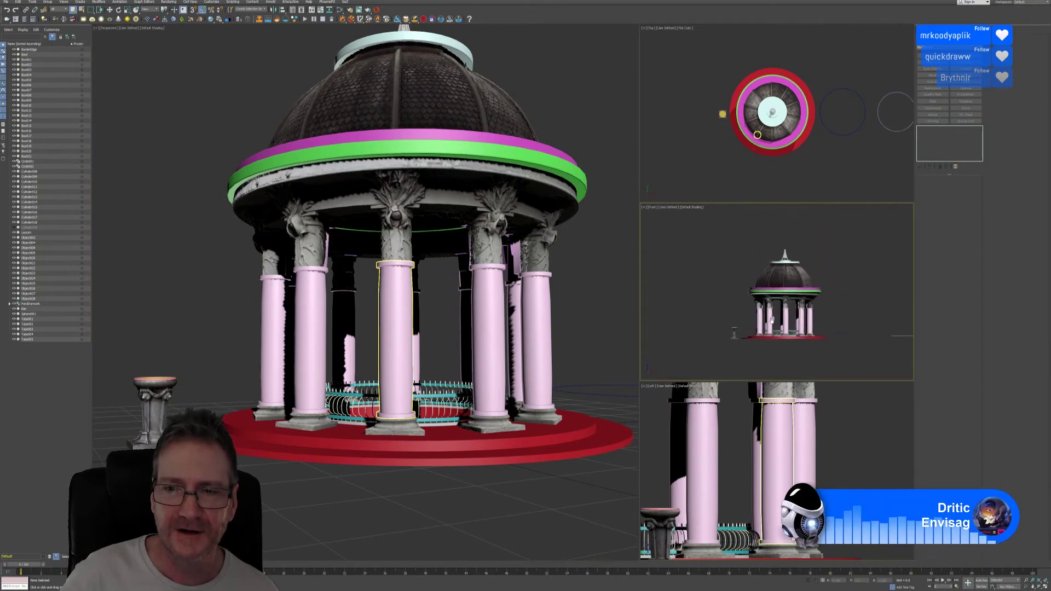
{"action": "scroll", "coordinate": [777, 466], "scroll_direction": "down", "scroll_amount": 8}
Clear the selection and save the scene through File > Save As.
{"action": "left_click", "coordinate": [794, 384]}
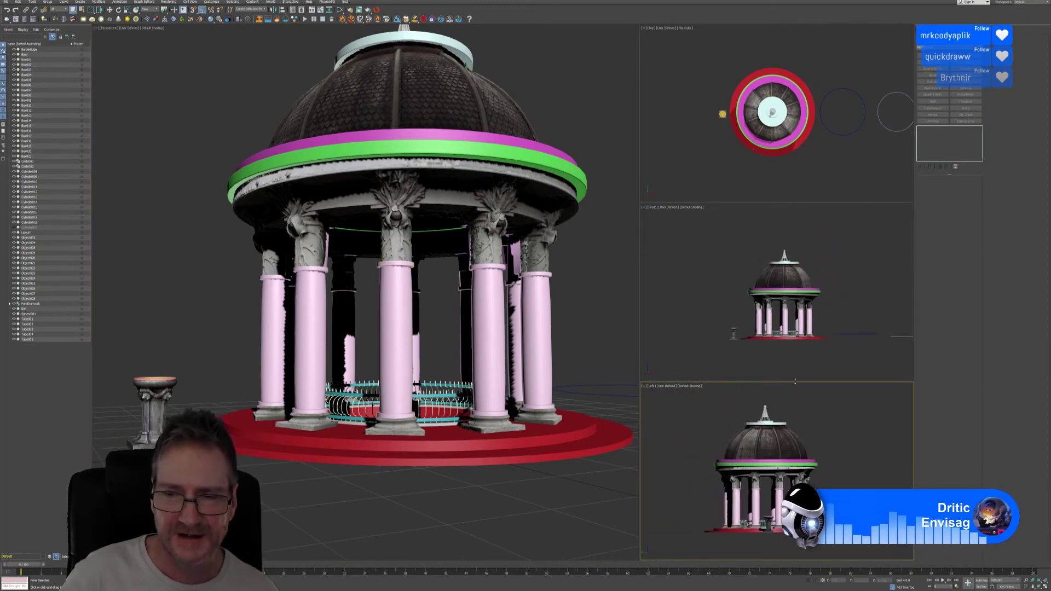
{"action": "scroll", "coordinate": [777, 295], "scroll_direction": "up", "scroll_amount": 2}
{"action": "left_click", "coordinate": [771, 296]}
{"action": "left_click", "coordinate": [776, 175]}
{"action": "middle_click_drag", "start_coordinate": [776, 175], "coordinate": [772, 174]}
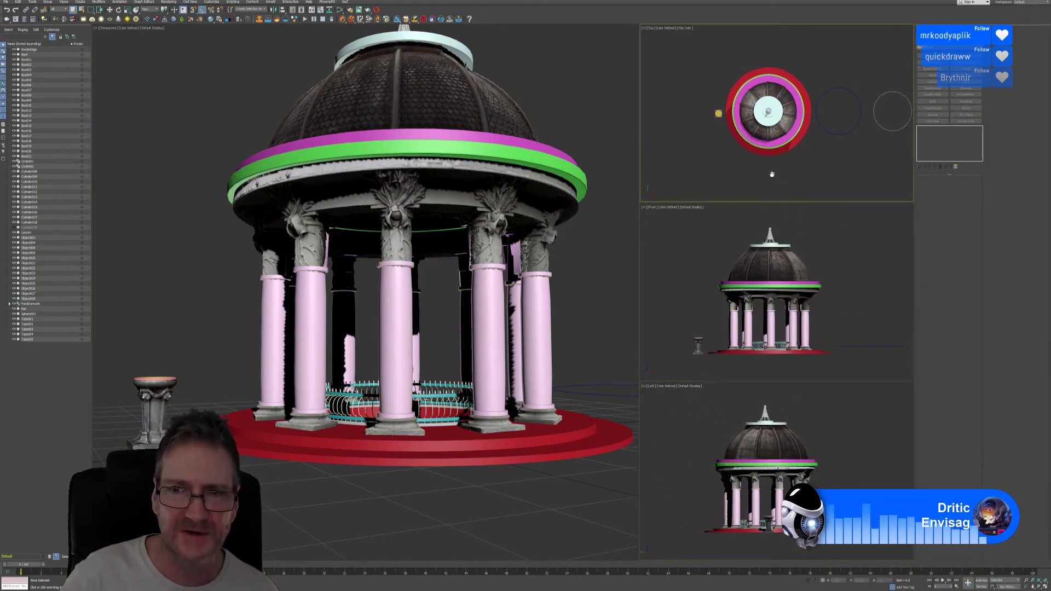
{"action": "left_click", "coordinate": [6, 2]}
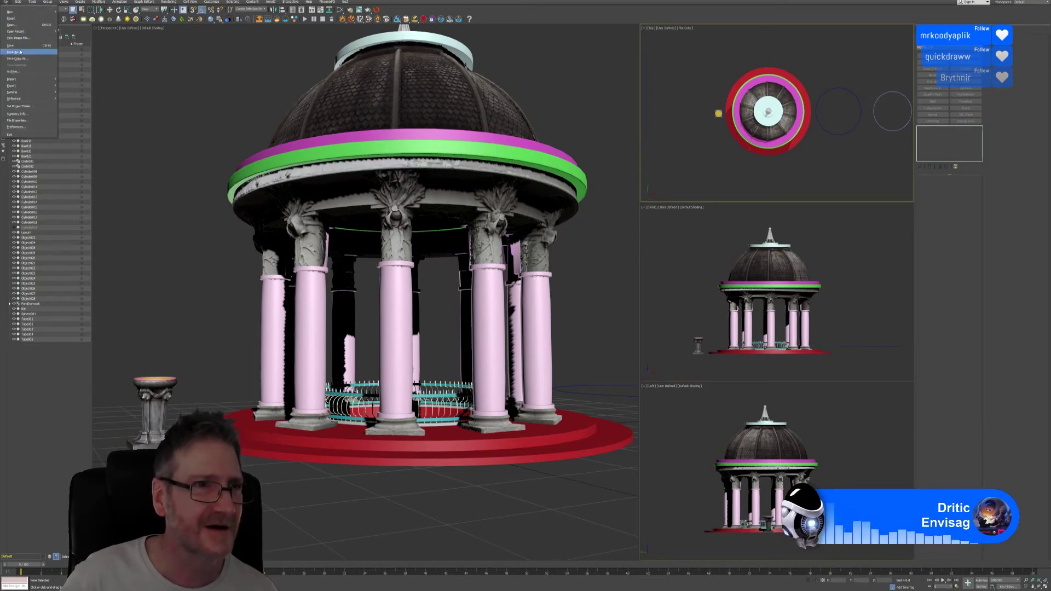
{"action": "left_click", "coordinate": [12, 45]}
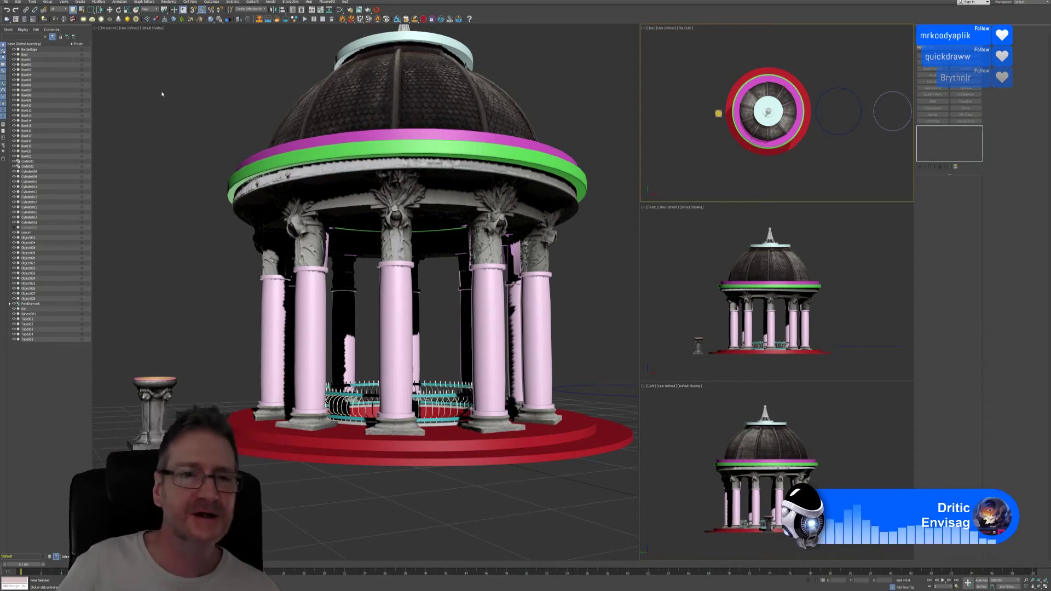
Inspect the dome mesh and Object009, then clear the selection.
{"action": "left_click", "coordinate": [400, 190]}
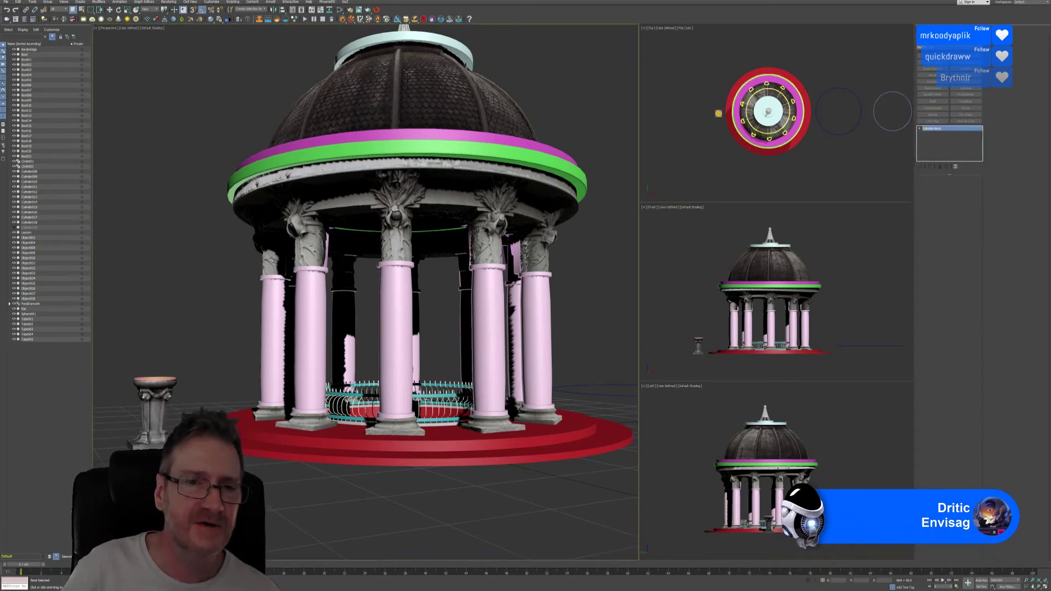
{"action": "left_click", "coordinate": [230, 85]}
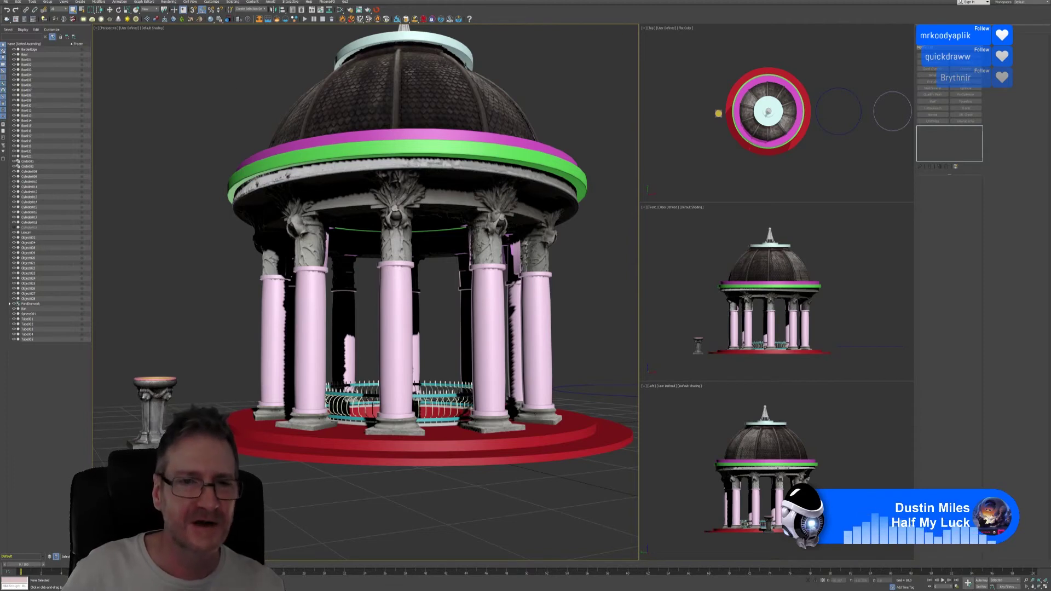
{"action": "left_click", "coordinate": [29, 253]}
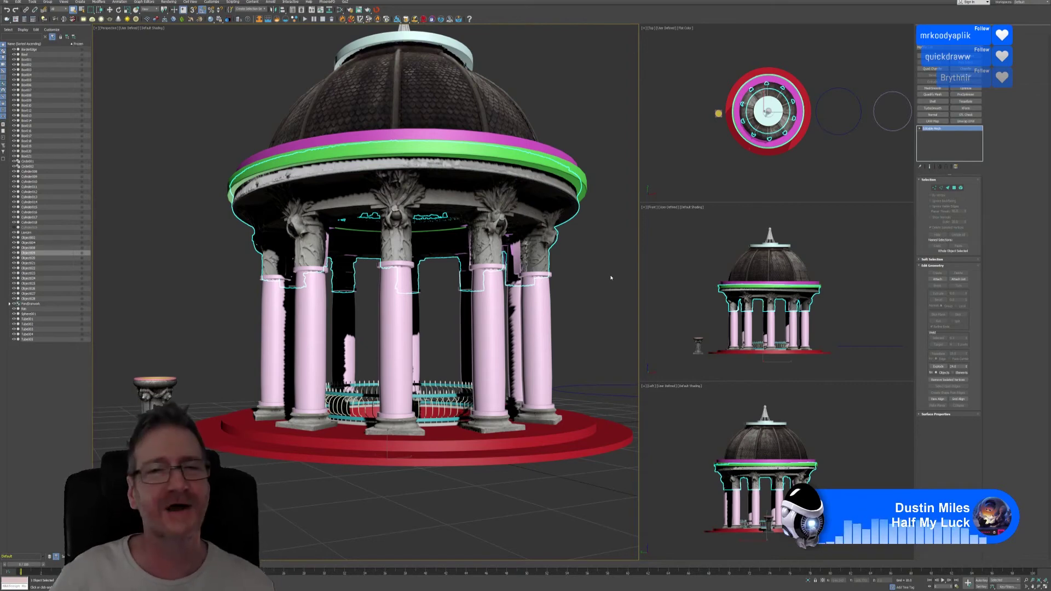
{"action": "left_click", "coordinate": [592, 141]}
Save the scene with Ctrl+S and minimize 3ds Max to the desktop.
{"action": "middle_click_drag", "start_coordinate": [592, 143], "coordinate": [570, 159], "text": "alt"}
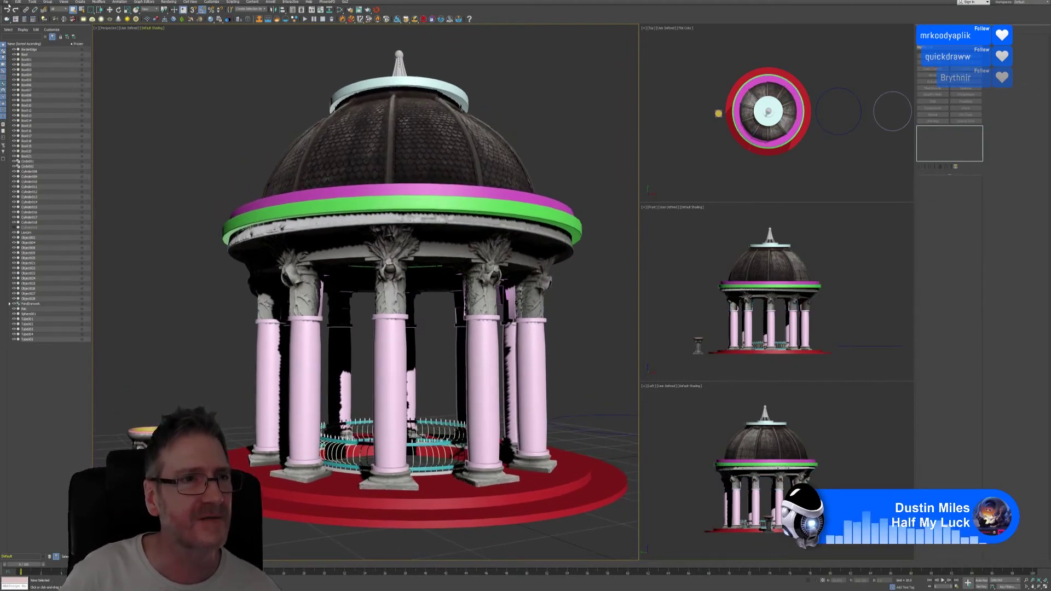
{"action": "key", "text": "ctrl+s"}
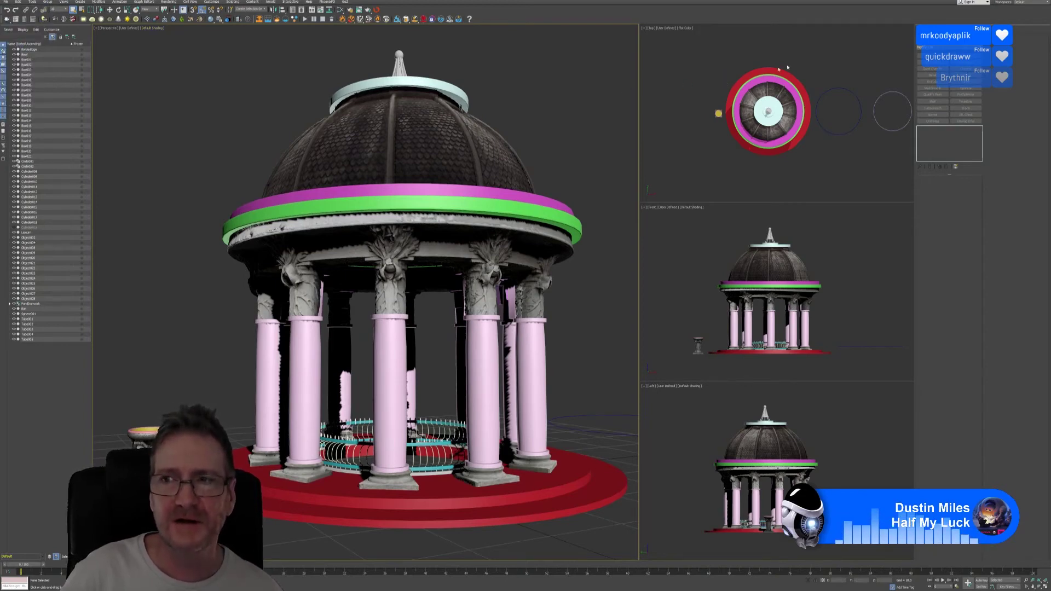
{"action": "key", "text": "super+d"}
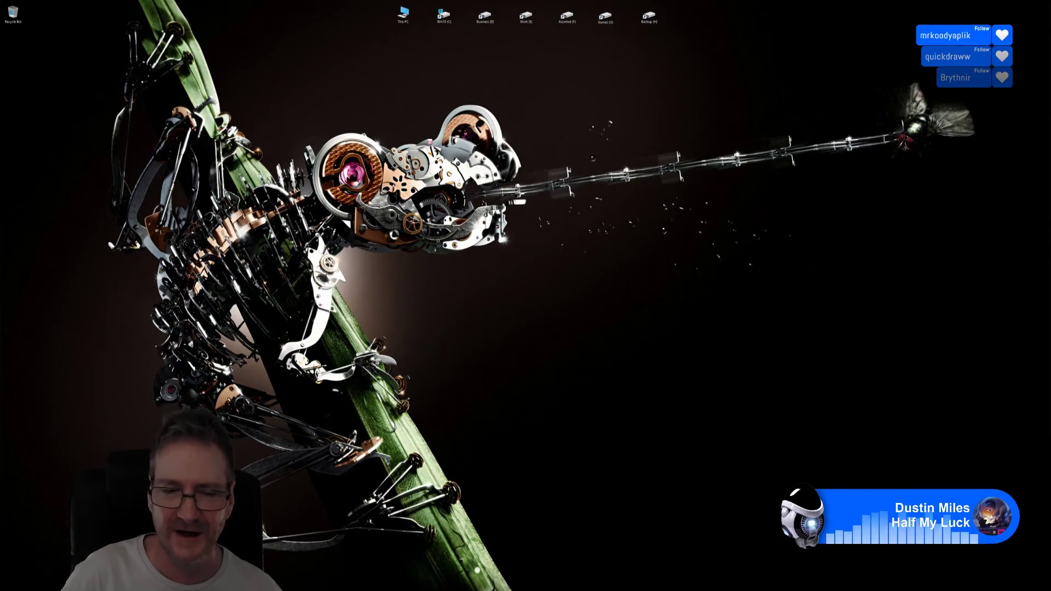
Restore 3ds Max, deselect the circular railing and minimize the window again.
{"action": "key", "text": "super+d"}
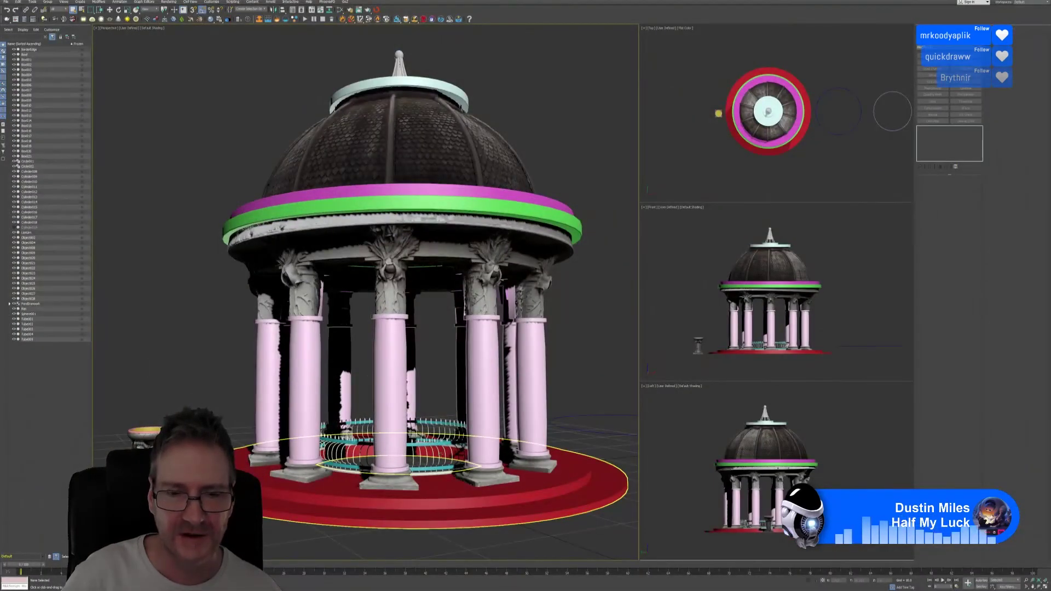
{"action": "left_click", "coordinate": [438, 438]}
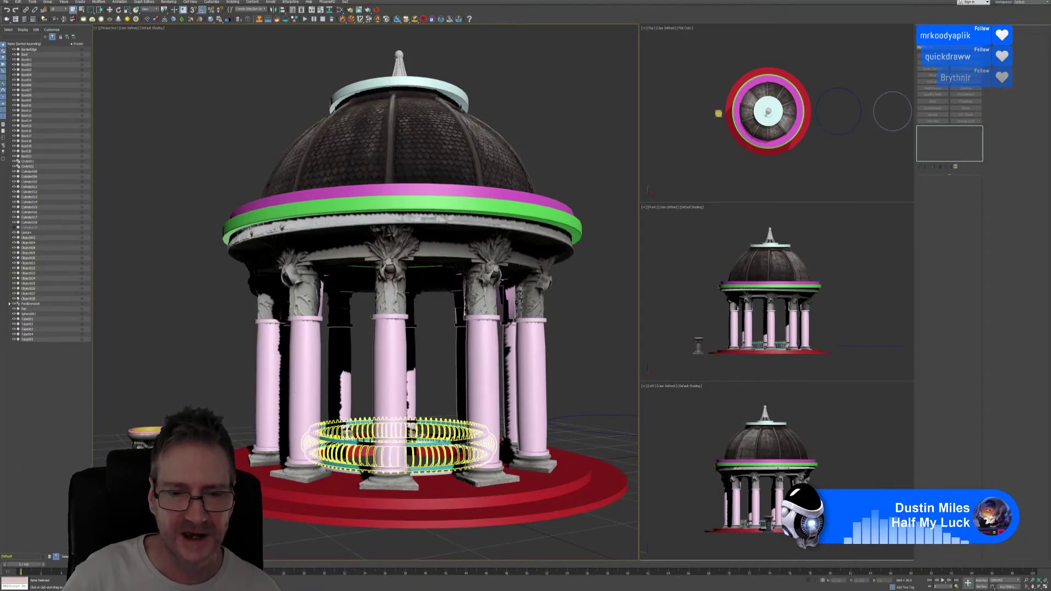
{"action": "left_click", "coordinate": [633, 354]}
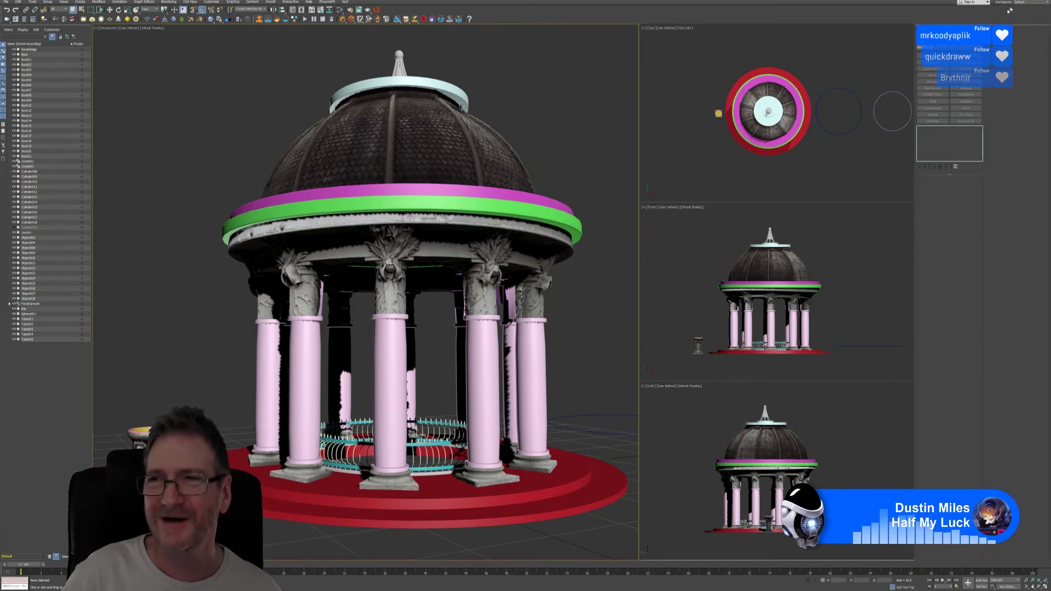
{"action": "key", "text": "super+d"}
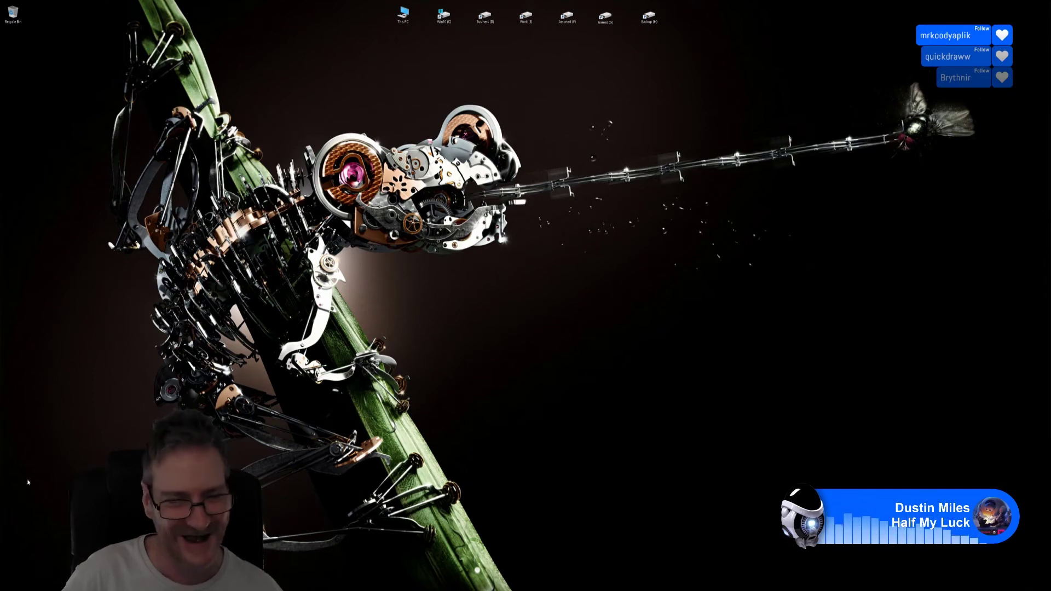
{"action": "key", "text": "super"}
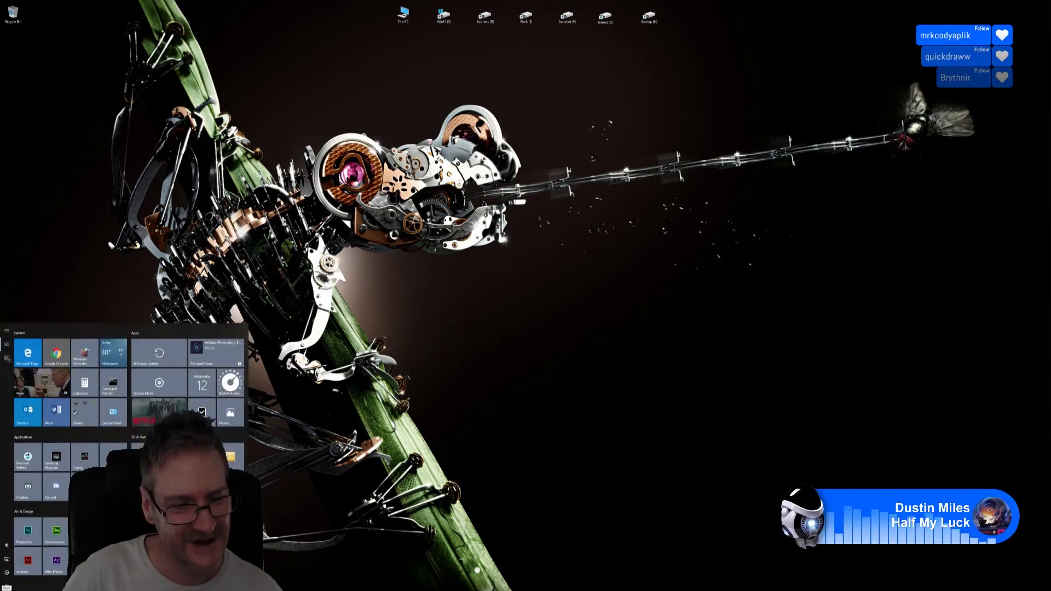
{"action": "key", "text": "Escape"}
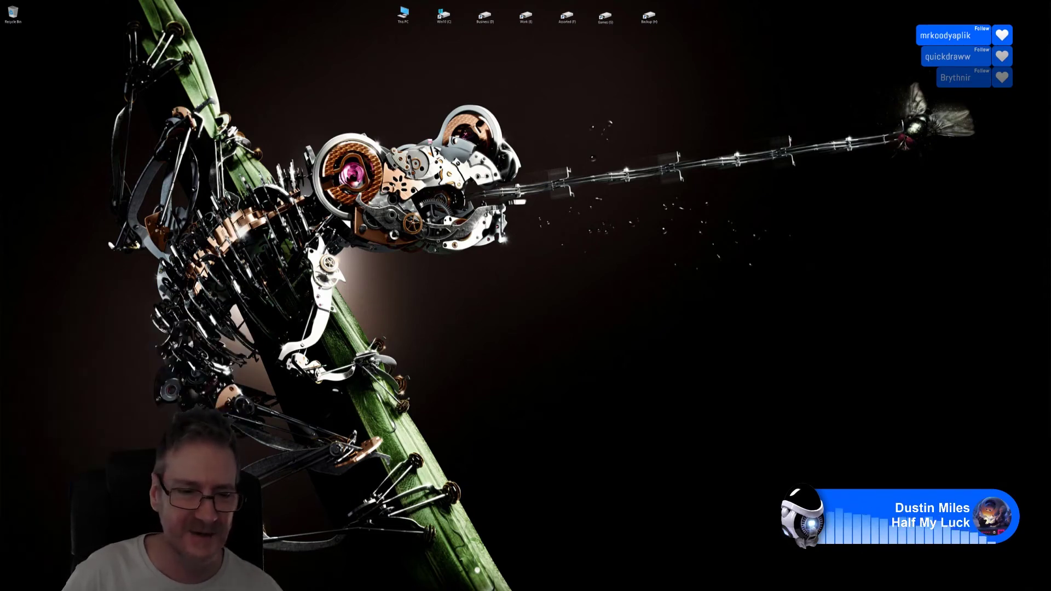
Return to 3ds Max, deselect the gazebo, hide it with Win+D and open the Start menu.
{"action": "key", "text": "alt+Tab"}
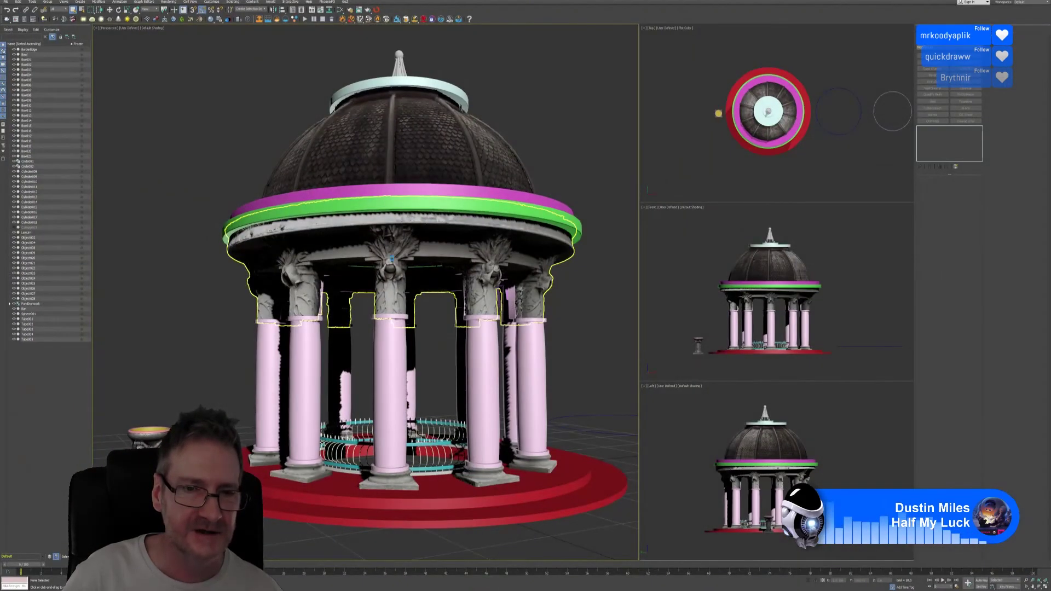
{"action": "scroll", "coordinate": [390, 232], "scroll_direction": "up", "scroll_amount": 6}
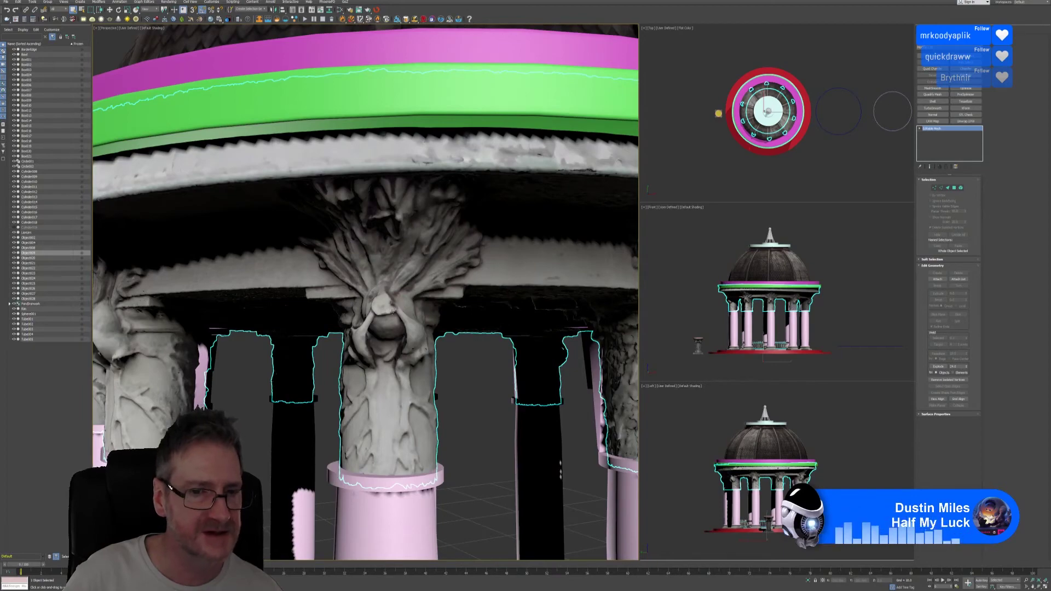
{"action": "scroll", "coordinate": [391, 233], "scroll_direction": "down", "scroll_amount": 8}
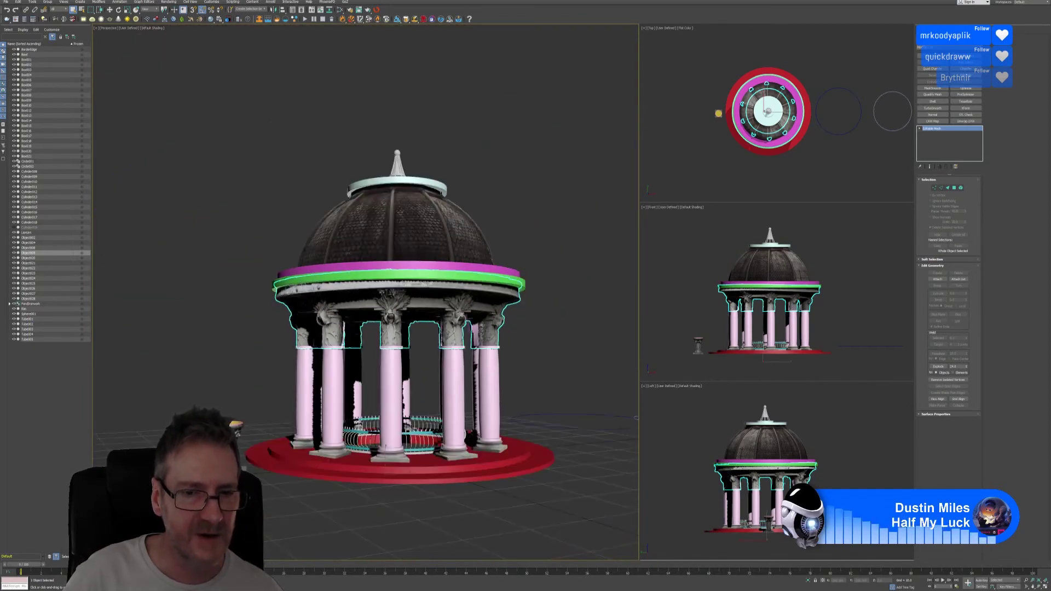
{"action": "left_click", "coordinate": [596, 201]}
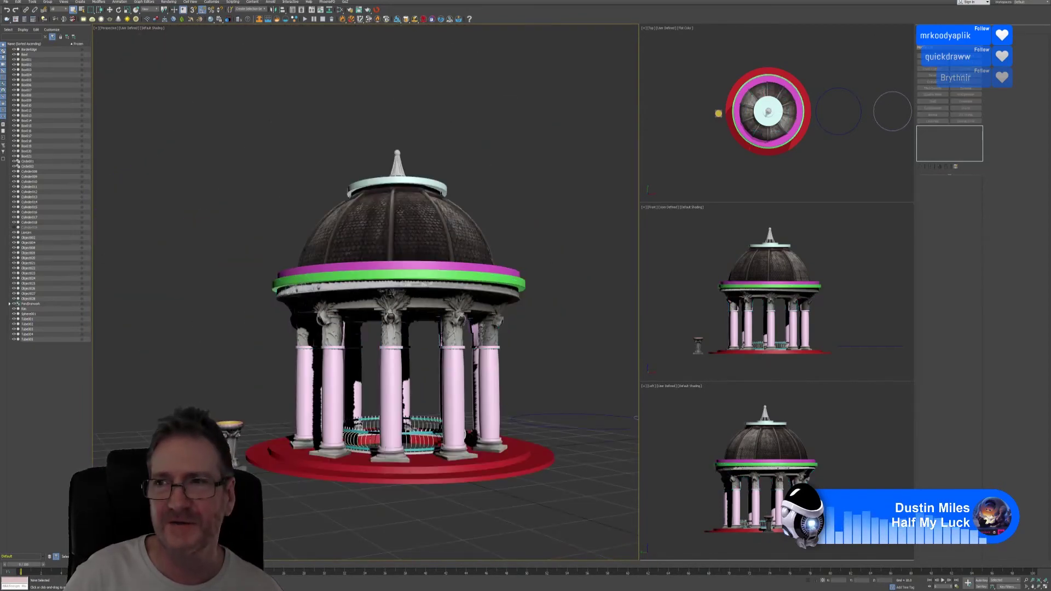
{"action": "key", "text": "super+d"}
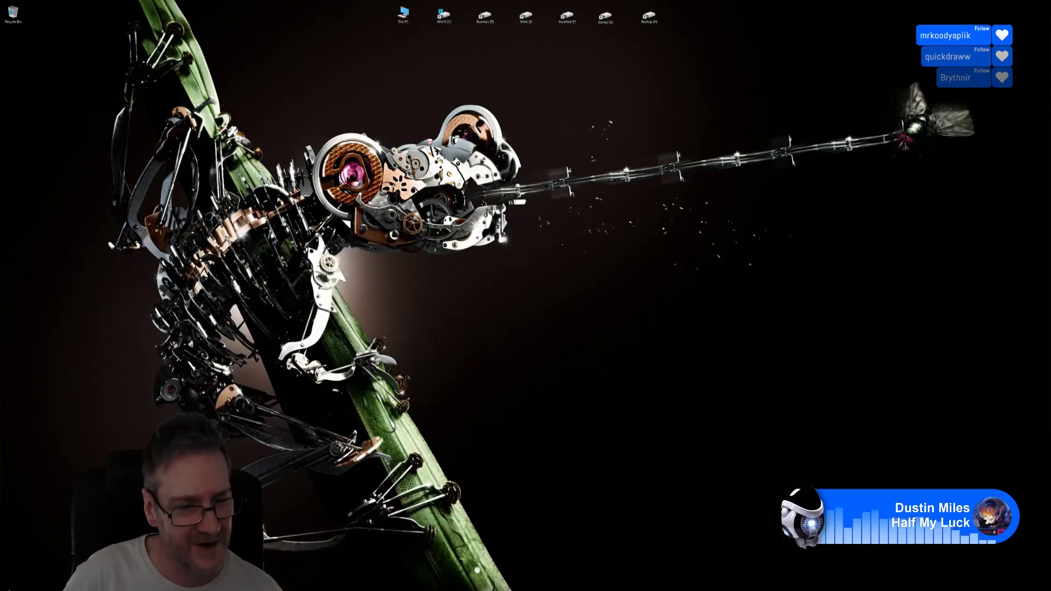
{"action": "key", "text": "super"}
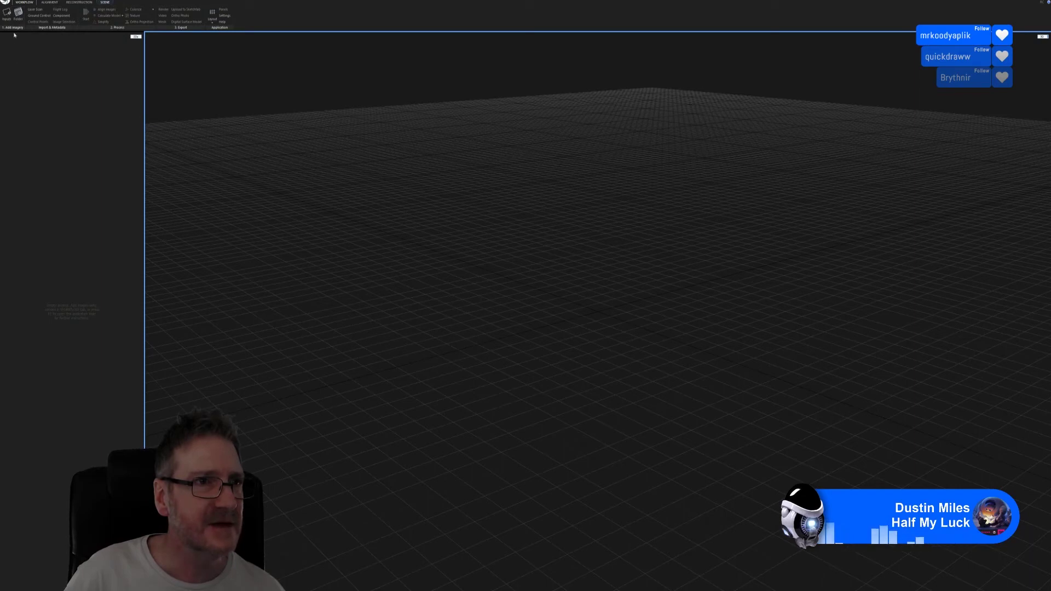
Import every photo from Botanical Gardens > Statue into the project via Inputs.
{"action": "left_click", "coordinate": [7, 14]}
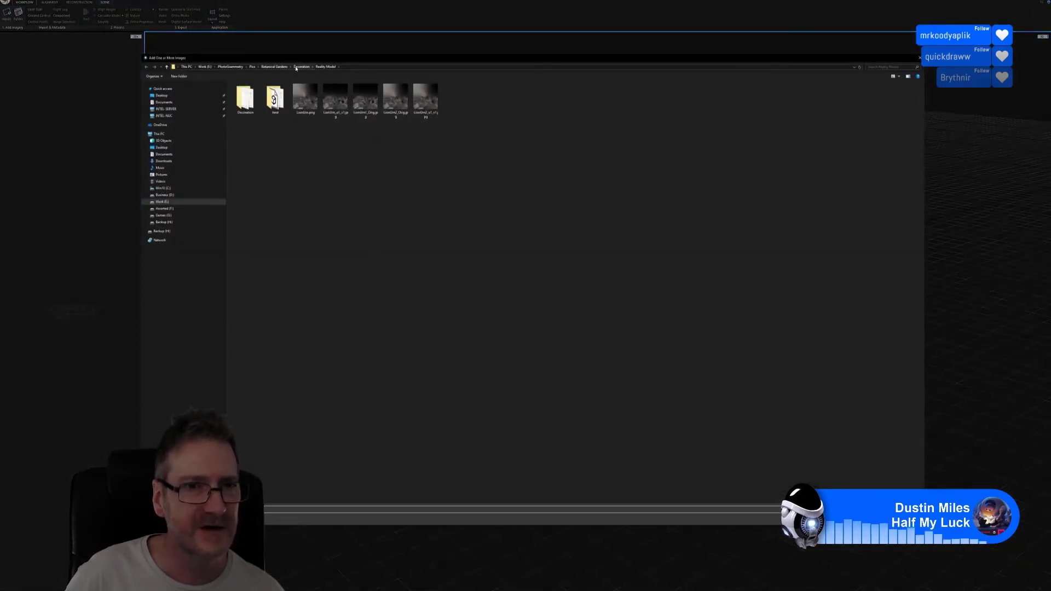
{"action": "left_click", "coordinate": [275, 67]}
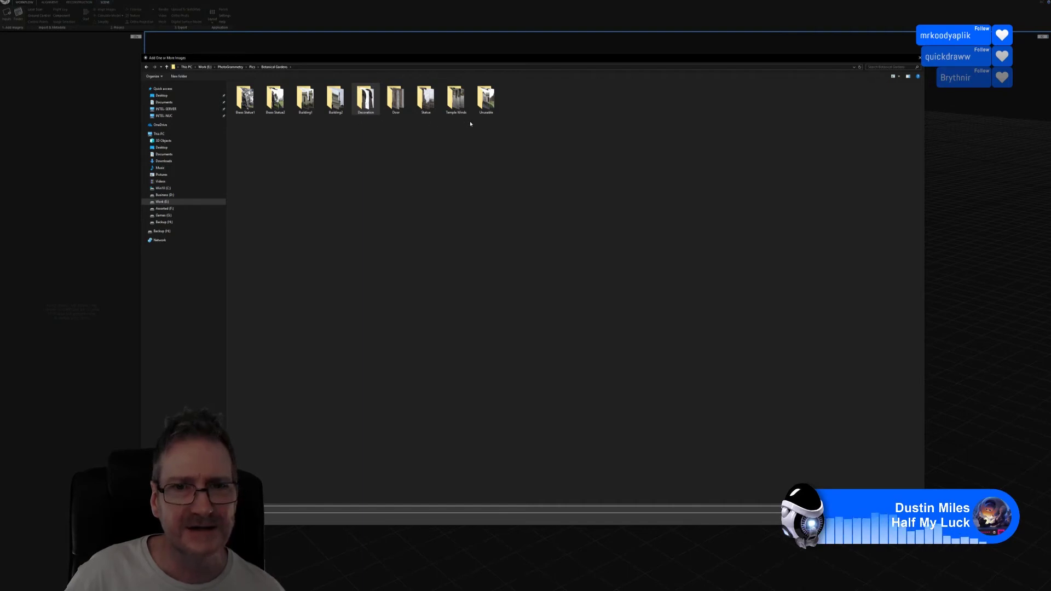
{"action": "double_click", "coordinate": [430, 110]}
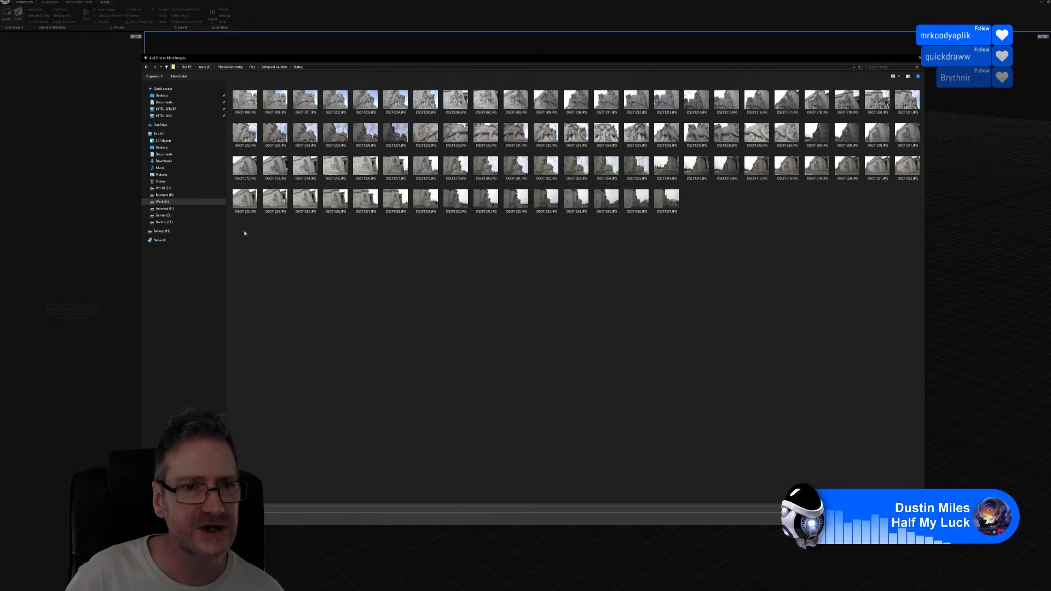
{"action": "left_click_drag", "start_coordinate": [242, 231], "coordinate": [919, 85]}
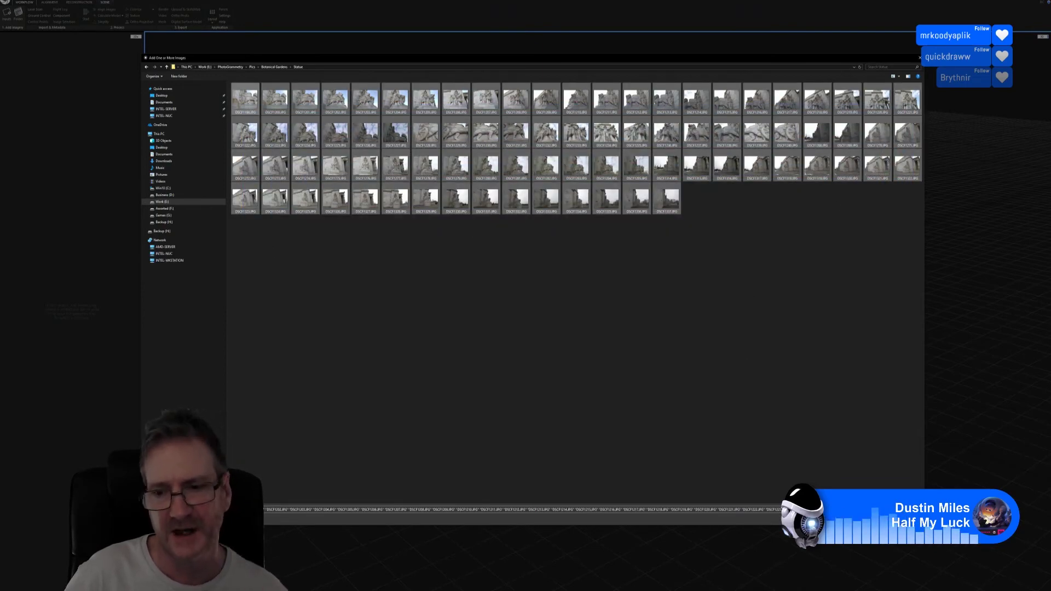
{"action": "key", "text": "Return"}
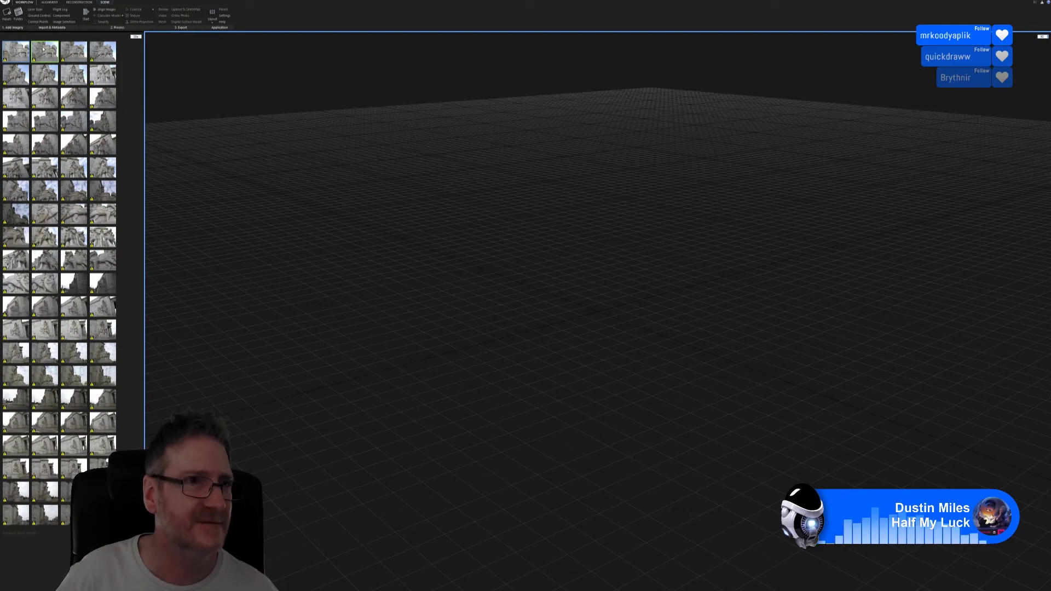
Run Align Images on the statue photos, orbit the point cloud, then open File Explorer.
{"action": "left_click", "coordinate": [50, 3]}
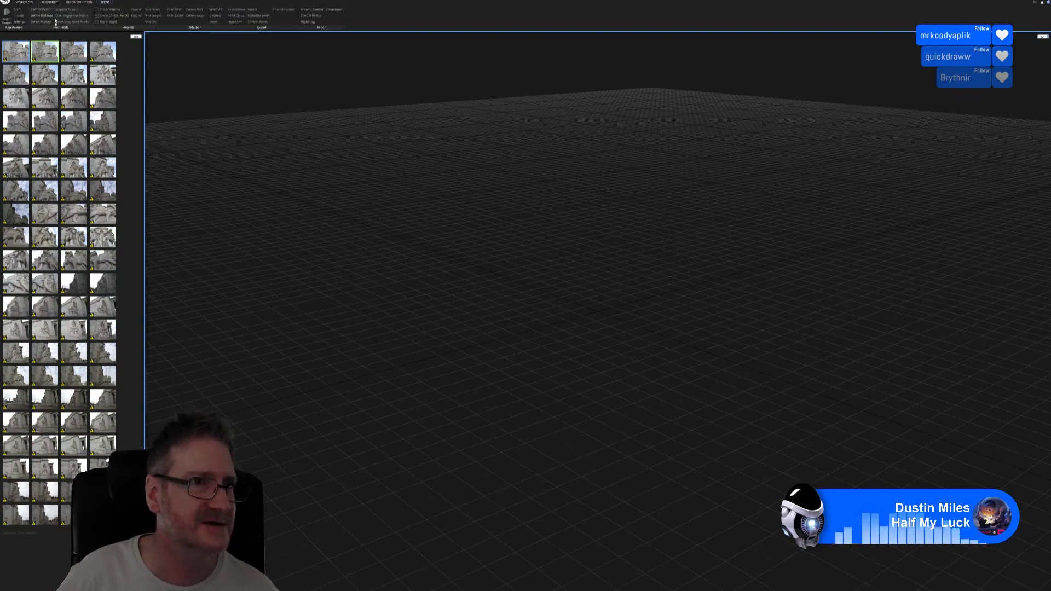
{"action": "left_click", "coordinate": [7, 17]}
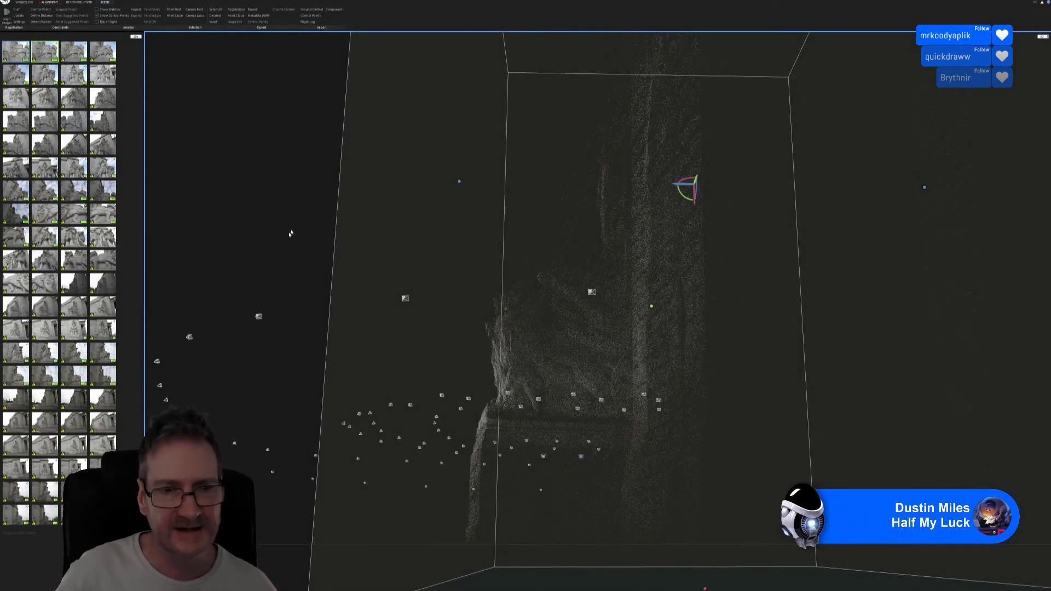
{"action": "left_click_drag", "start_coordinate": [290, 234], "coordinate": [367, 273]}
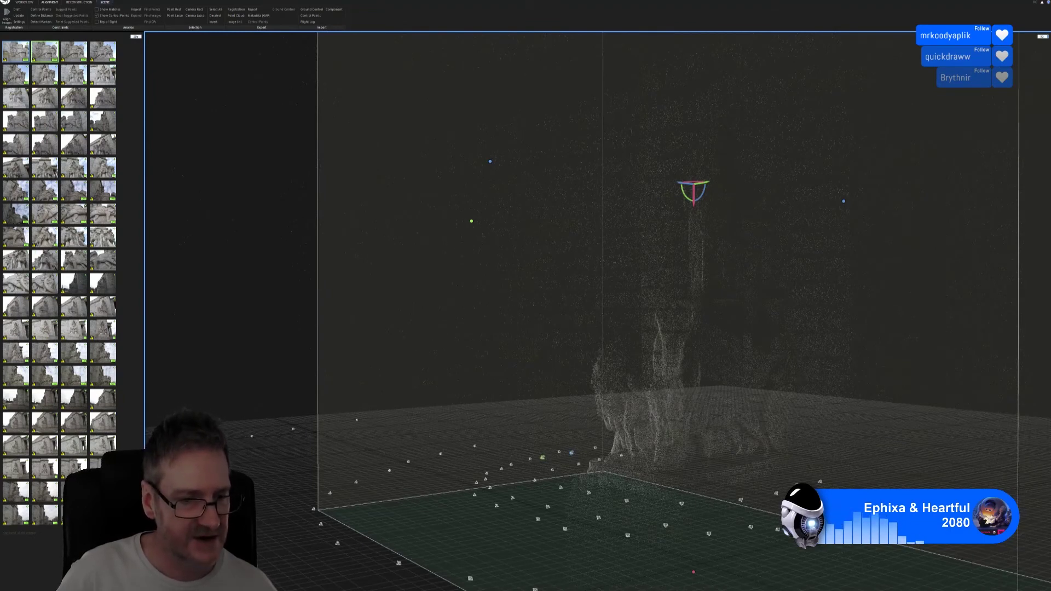
{"action": "key", "text": "super+e"}
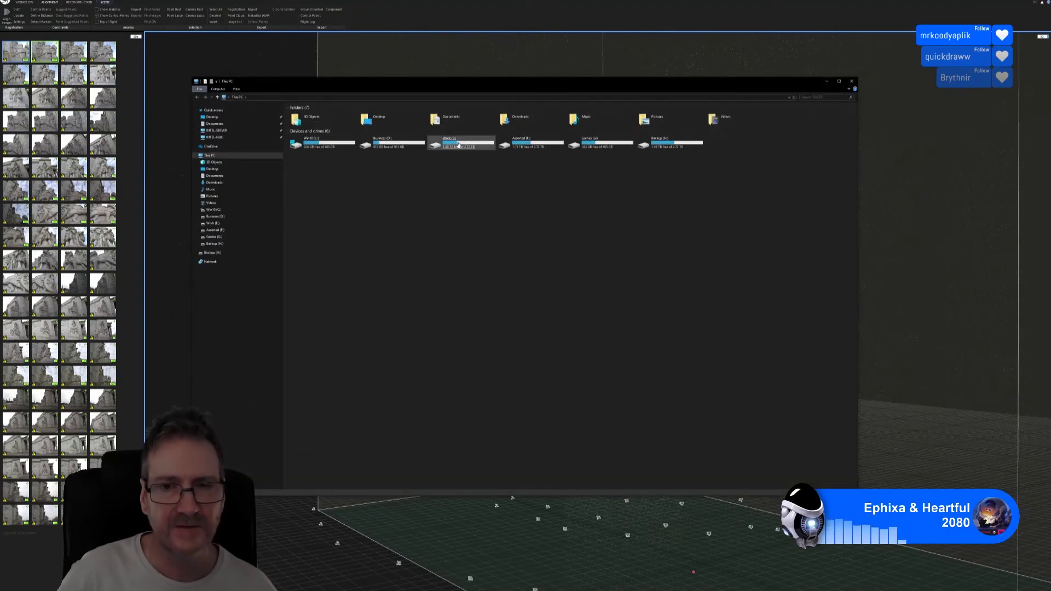
Browse Work (E:) > PhotoGrammetry > Pix > Statue and open DSCF1205 in Photos.
{"action": "double_click", "coordinate": [458, 144]}
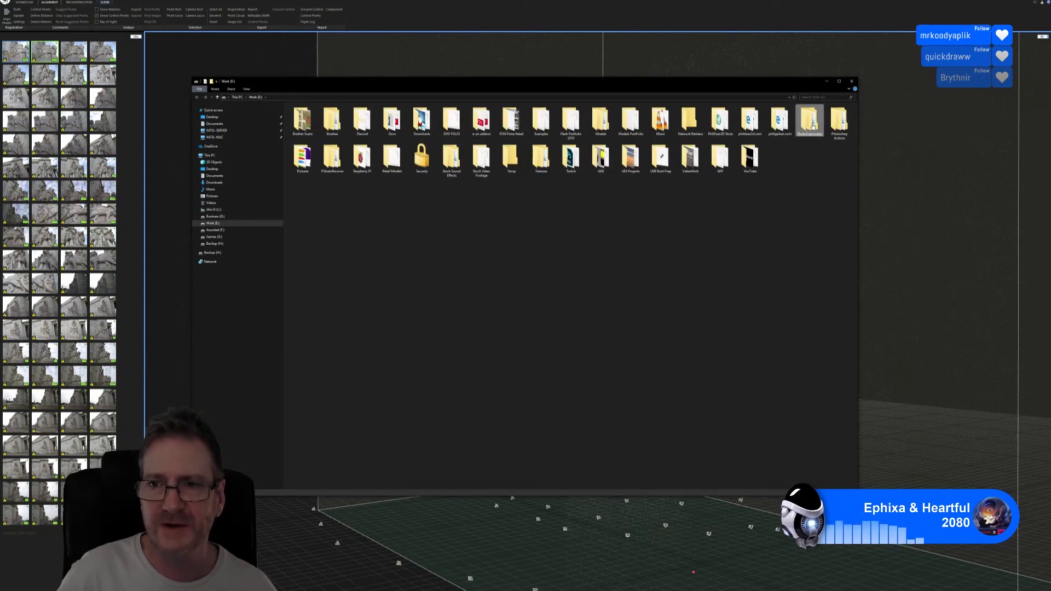
{"action": "double_click", "coordinate": [810, 124]}
{"action": "double_click", "coordinate": [399, 132]}
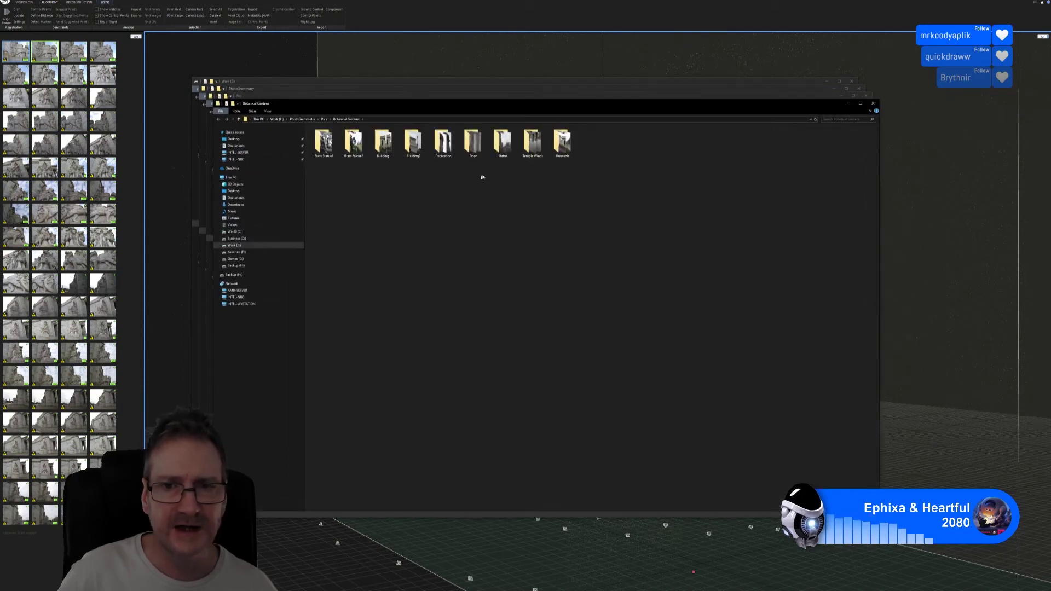
{"action": "double_click", "coordinate": [502, 143]}
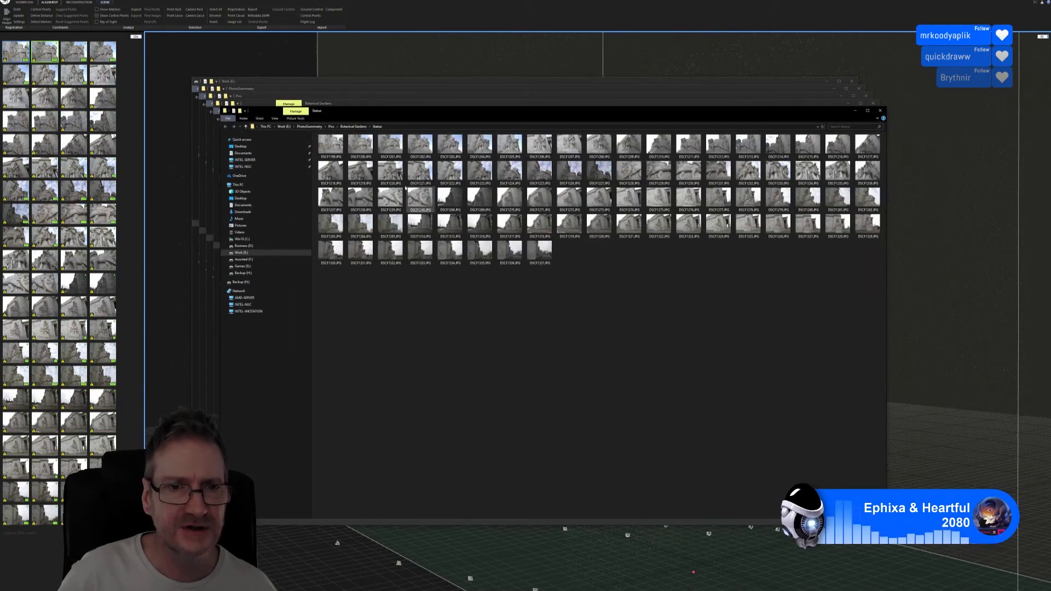
{"action": "left_click", "coordinate": [506, 148]}
{"action": "double_click", "coordinate": [507, 148]}
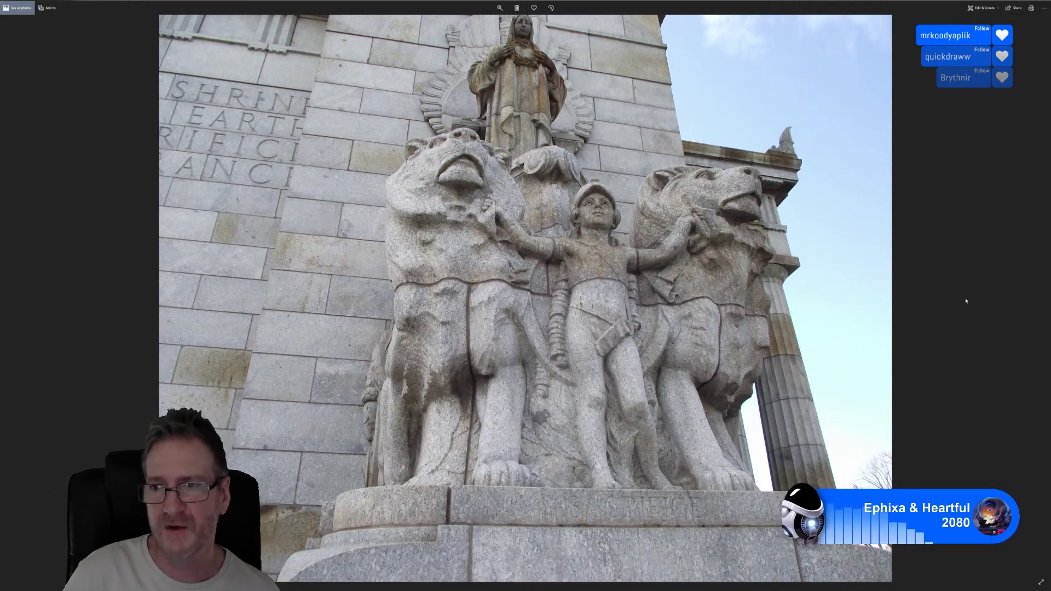
Page through seven more statue photos, then close the photo viewer.
{"action": "left_click", "coordinate": [1038, 294]}
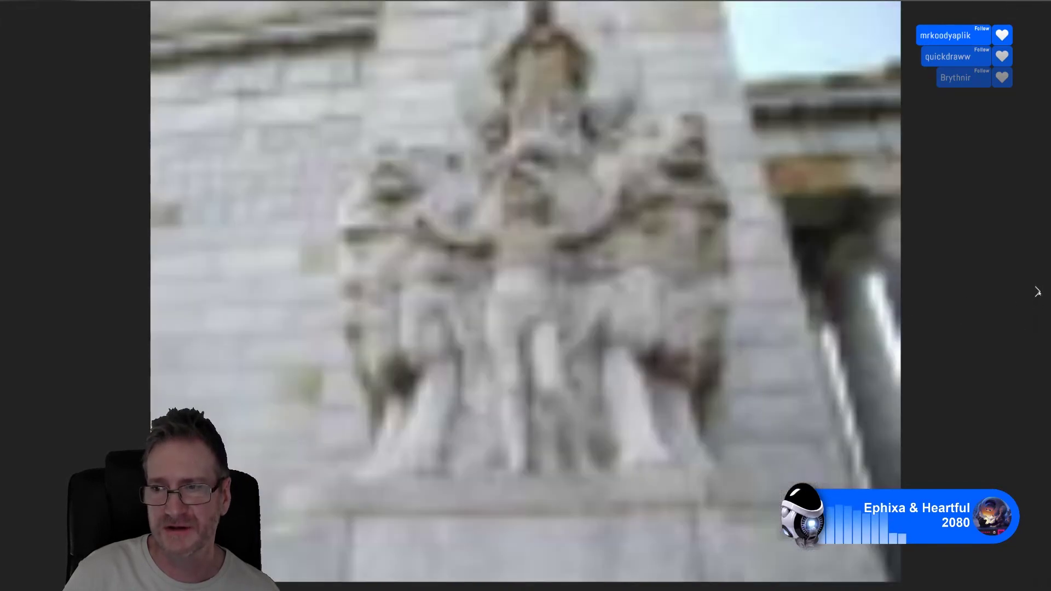
{"action": "left_click", "coordinate": [1038, 294]}
{"action": "left_click", "coordinate": [1037, 294]}
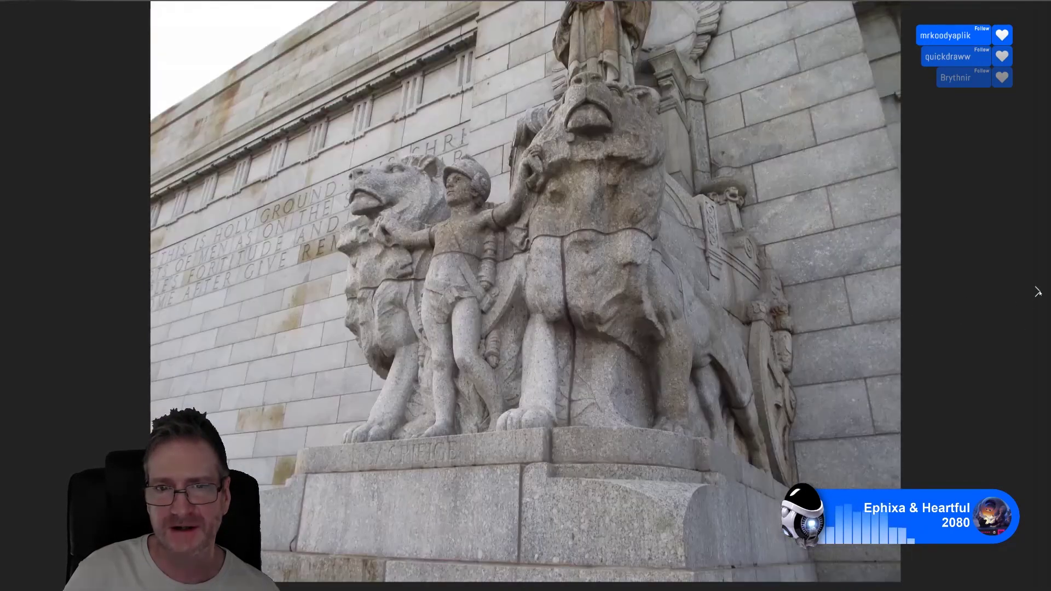
{"action": "left_click", "coordinate": [1037, 294]}
{"action": "left_click", "coordinate": [1037, 294]}
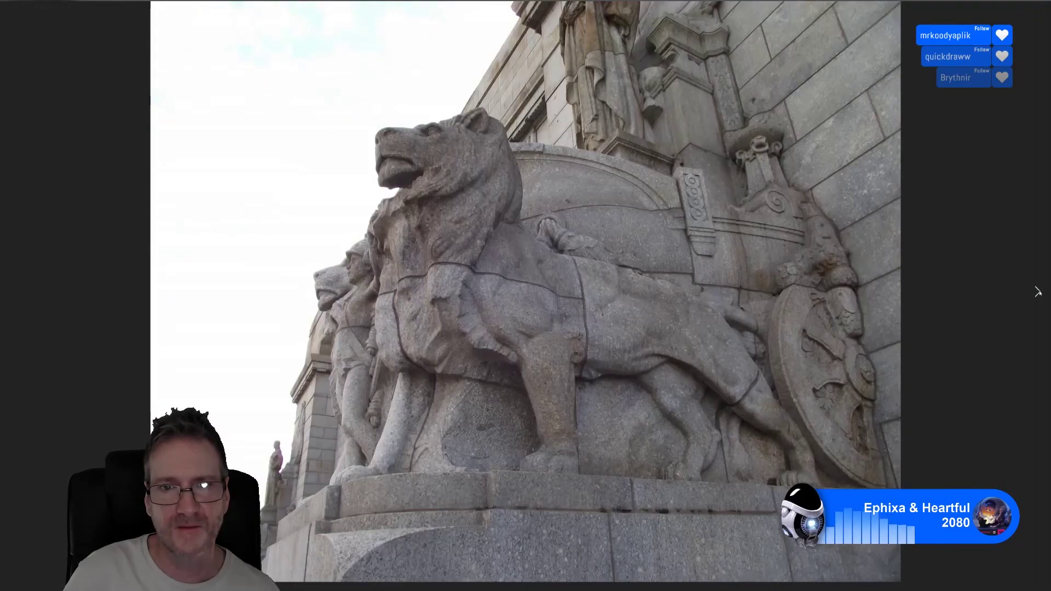
{"action": "left_click", "coordinate": [1037, 294]}
{"action": "left_click", "coordinate": [1037, 294]}
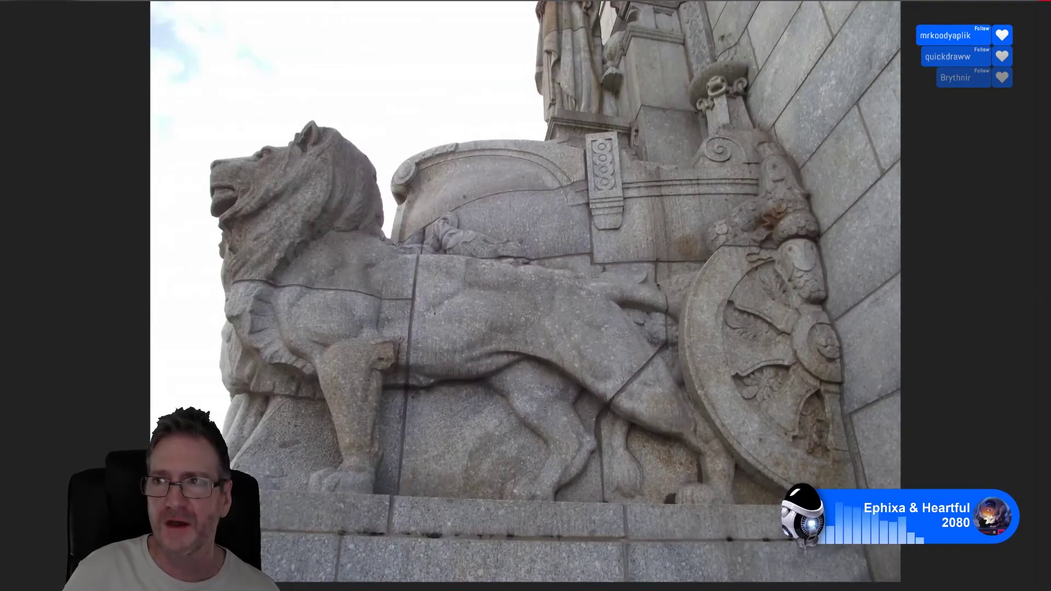
{"action": "key", "text": "Escape"}
Close all five stacked File Explorer windows.
{"action": "left_click", "coordinate": [880, 111]}
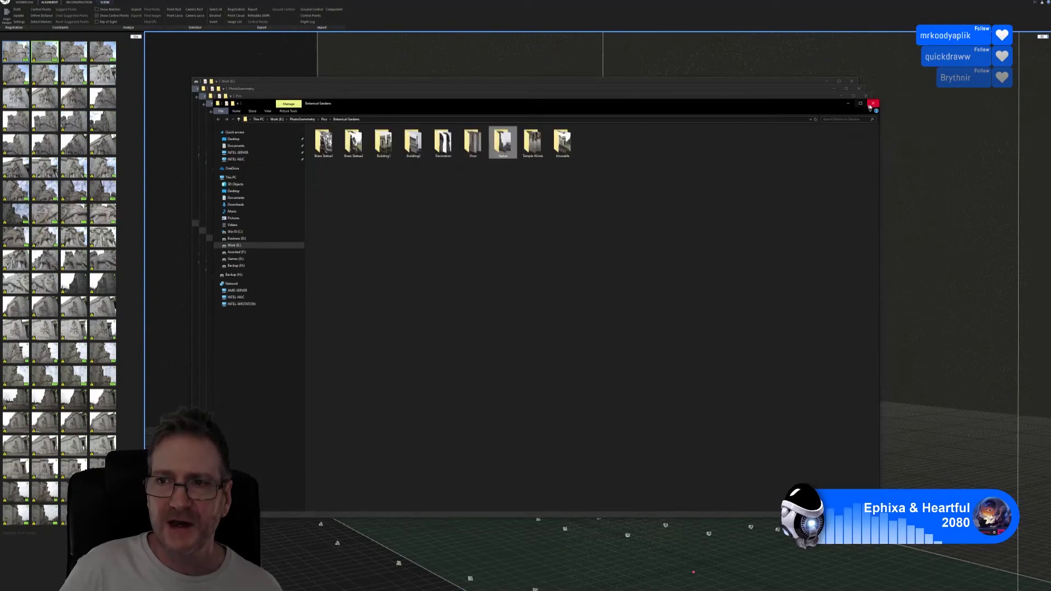
{"action": "left_click", "coordinate": [867, 98]}
{"action": "left_click", "coordinate": [858, 88]}
{"action": "left_click", "coordinate": [852, 82]}
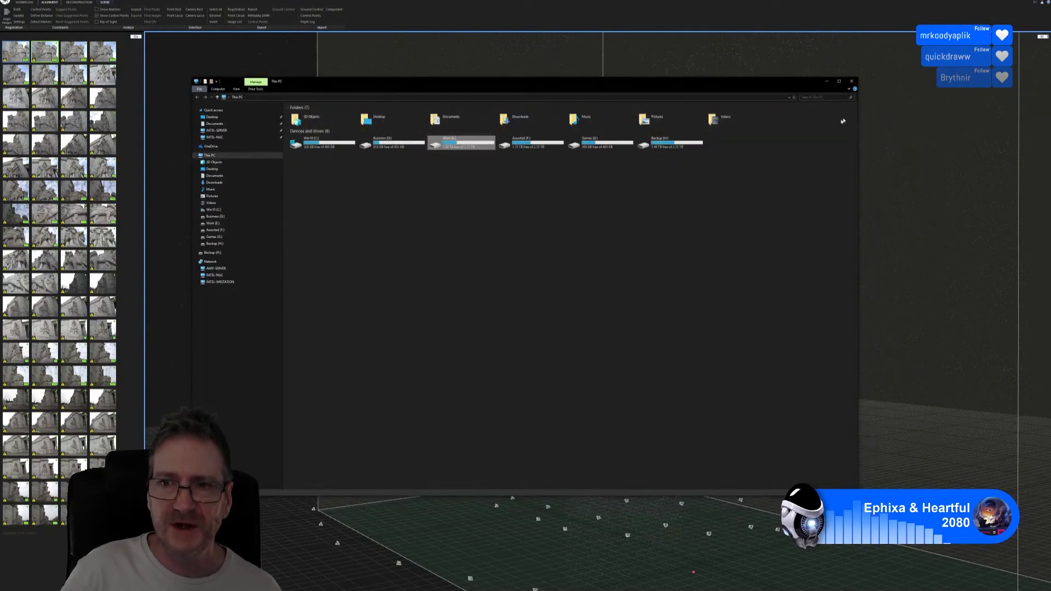
{"action": "left_click", "coordinate": [854, 81]}
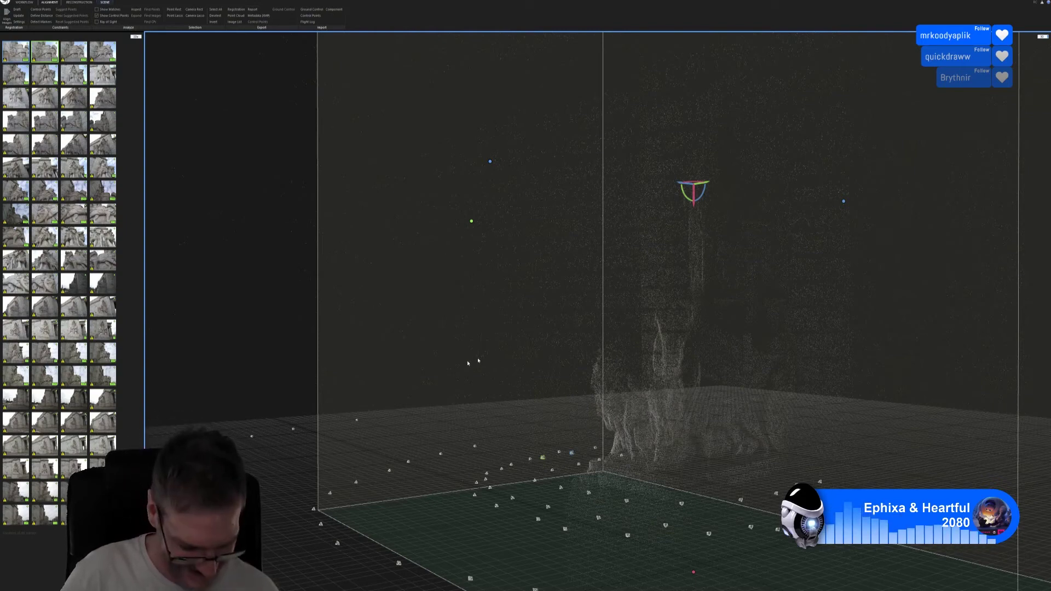
Pull the reconstruction box's right and left sides inward toward the statue point cloud.
{"action": "scroll", "coordinate": [289, 325], "scroll_direction": "up", "scroll_amount": 2}
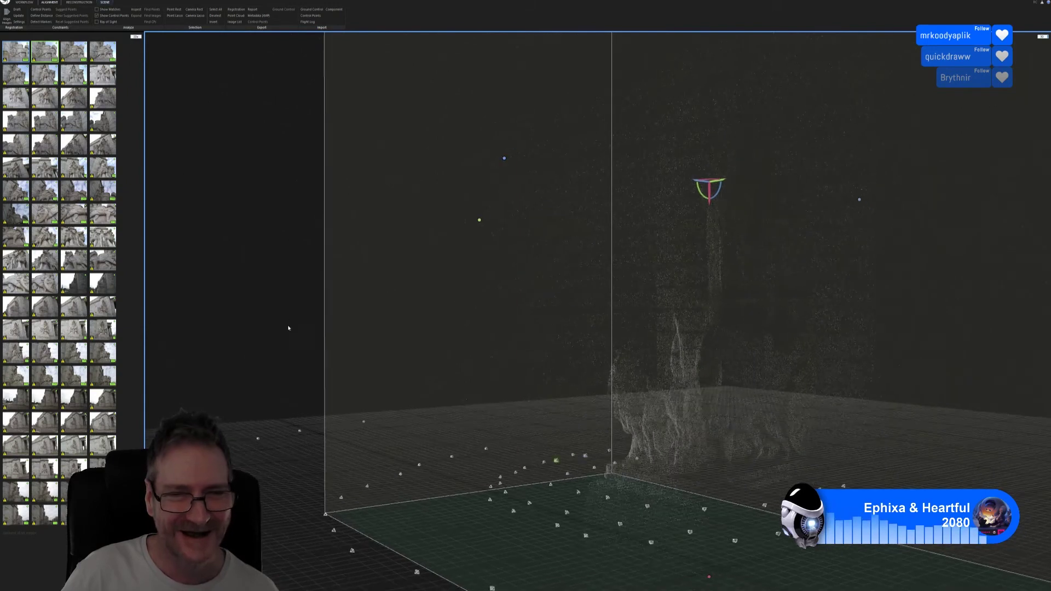
{"action": "left_click_drag", "start_coordinate": [275, 326], "coordinate": [881, 238]}
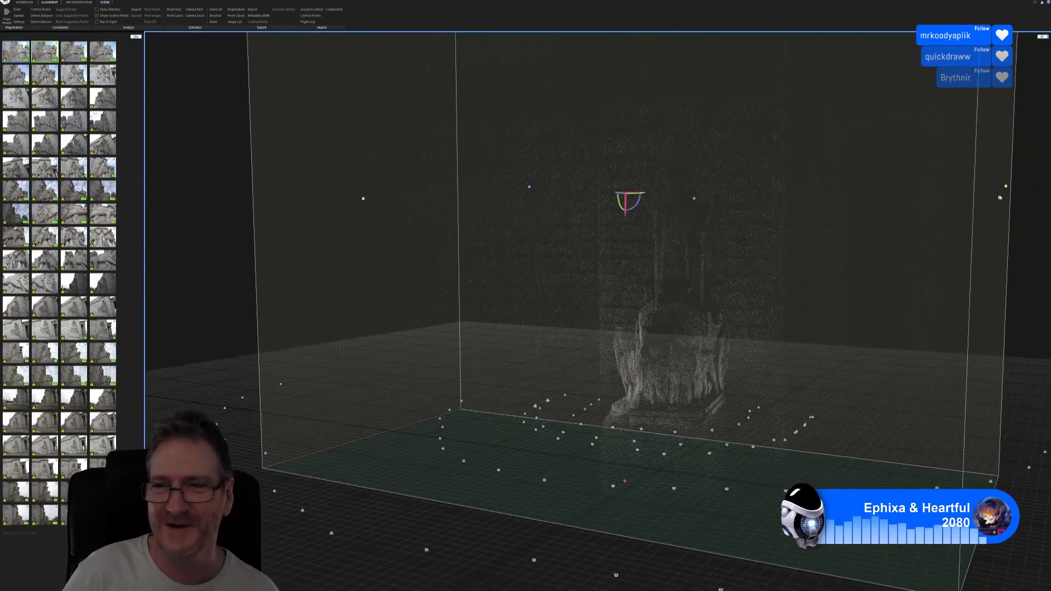
{"action": "left_click_drag", "start_coordinate": [1006, 187], "coordinate": [752, 183]}
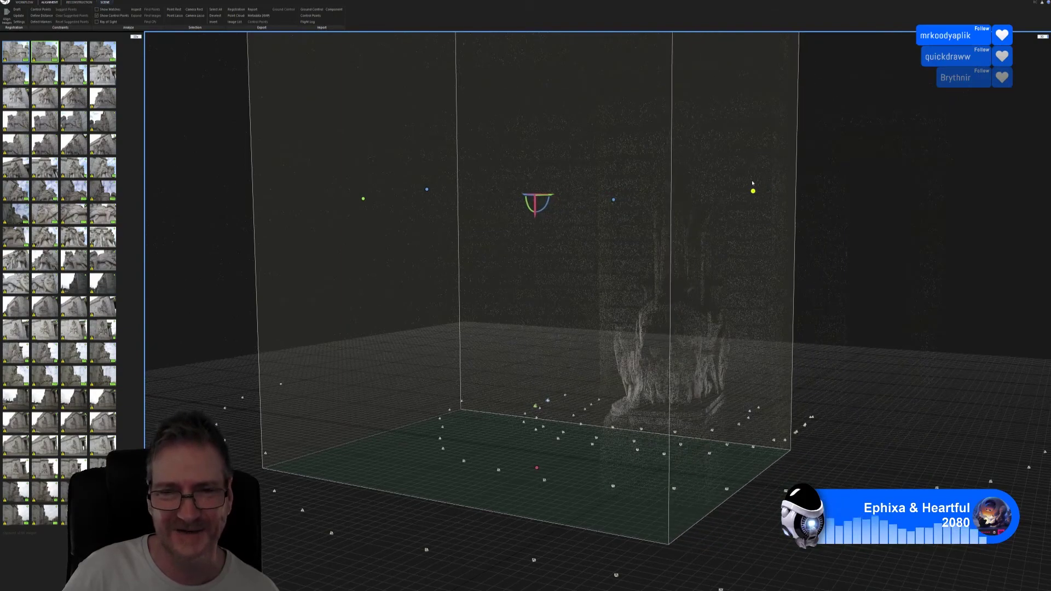
{"action": "left_click_drag", "start_coordinate": [363, 199], "coordinate": [514, 234]}
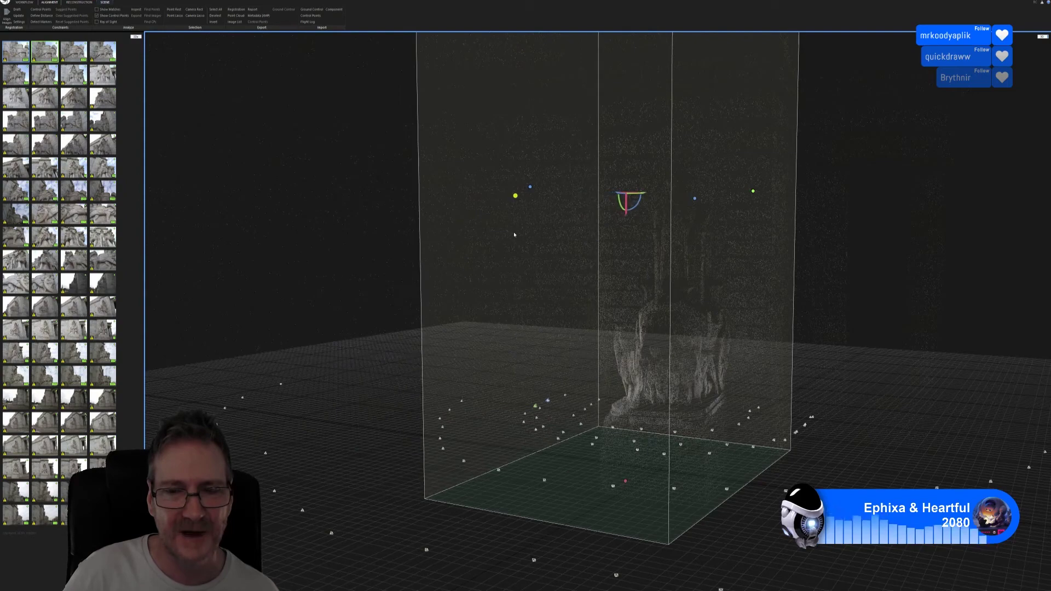
{"action": "left_click_drag", "start_coordinate": [332, 287], "coordinate": [437, 289]}
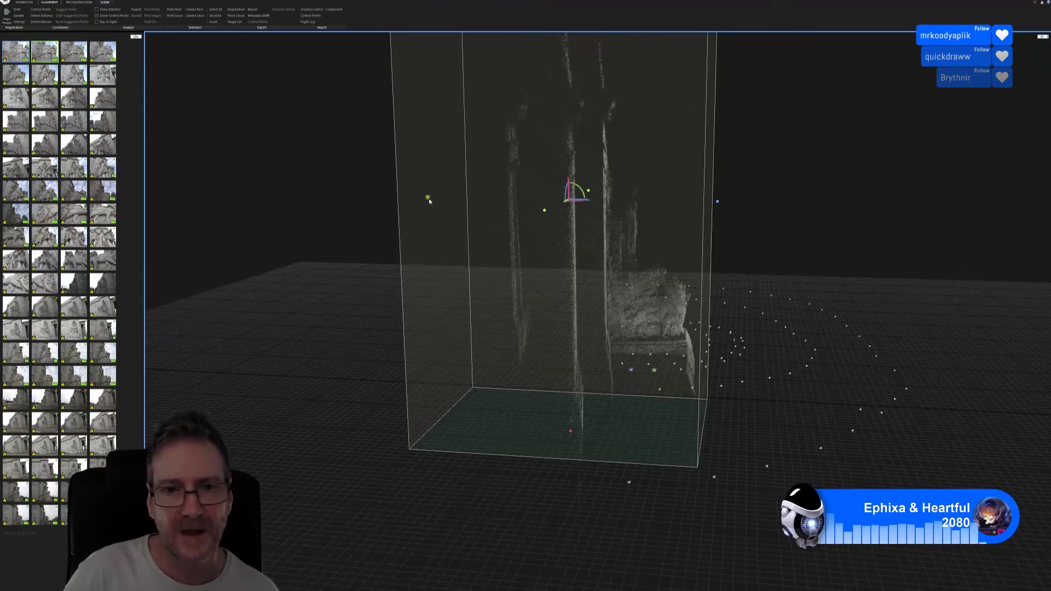
{"action": "left_click_drag", "start_coordinate": [428, 198], "coordinate": [474, 215]}
{"action": "left_click_drag", "start_coordinate": [560, 229], "coordinate": [578, 231]}
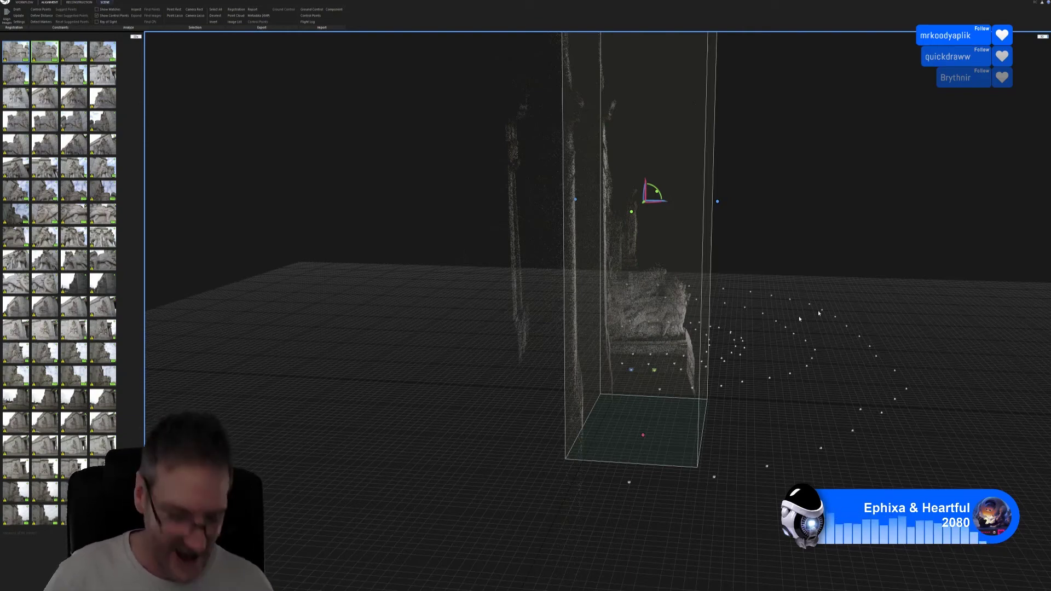
{"action": "left_click_drag", "start_coordinate": [764, 230], "coordinate": [747, 202]}
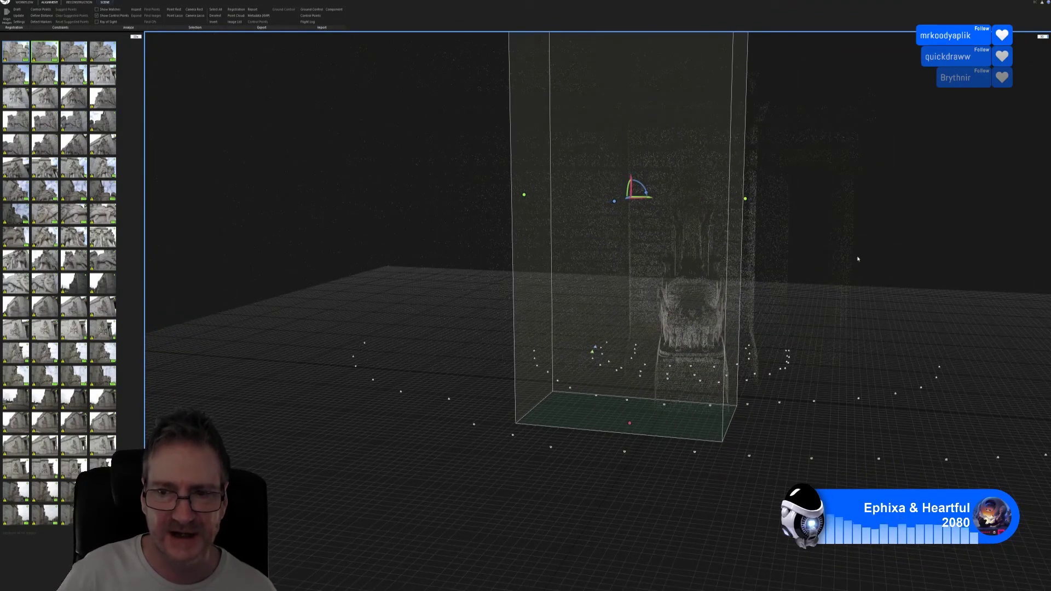
Rotate the reconstruction box slightly to match the statue and adjust its left and right walls.
{"action": "left_click_drag", "start_coordinate": [857, 259], "coordinate": [745, 299]}
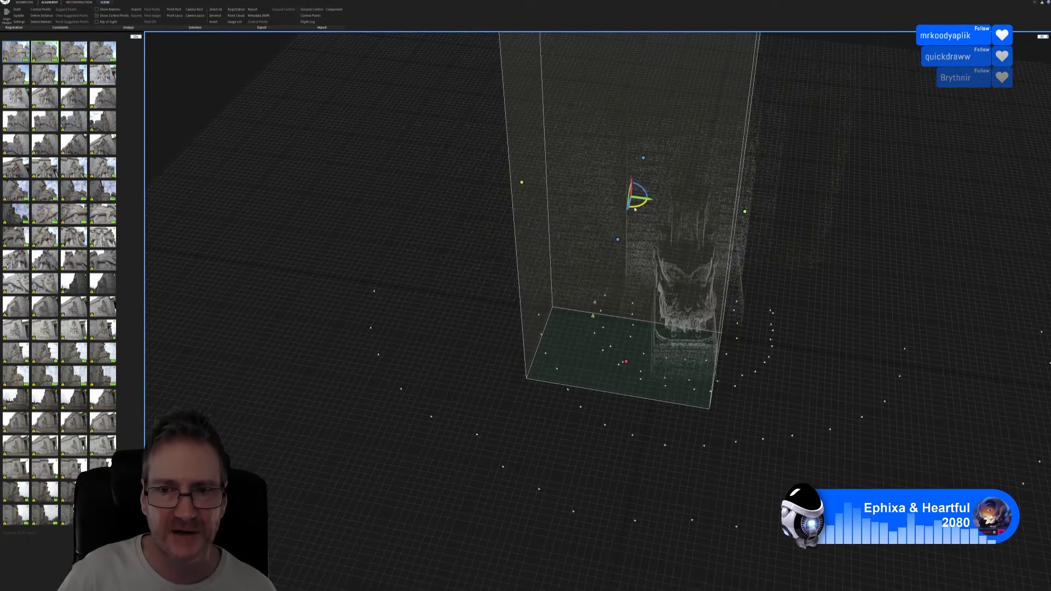
{"action": "left_click_drag", "start_coordinate": [635, 208], "coordinate": [637, 208]}
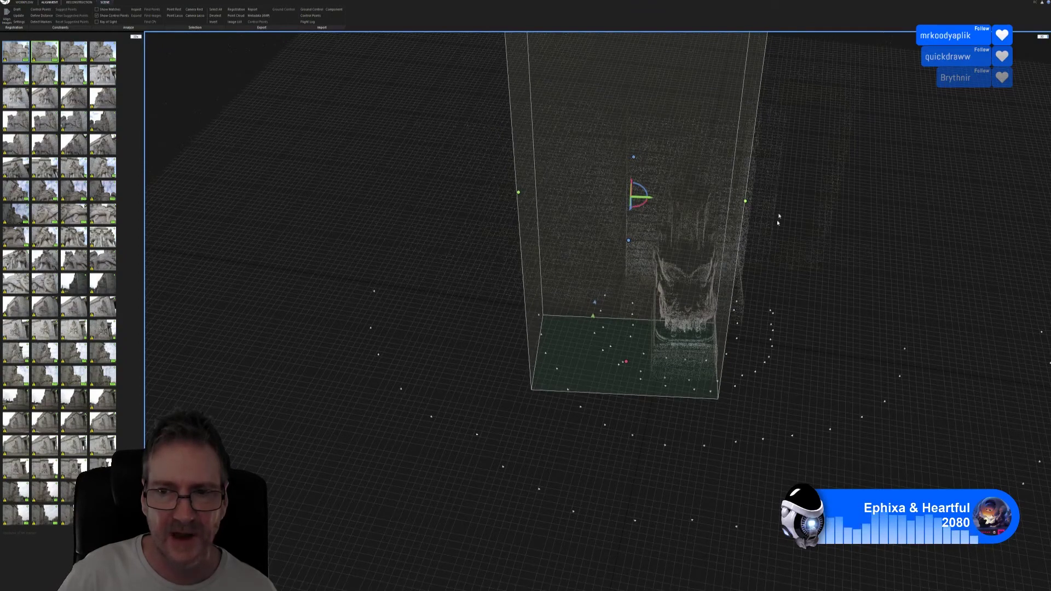
{"action": "left_click_drag", "start_coordinate": [747, 203], "coordinate": [755, 203]}
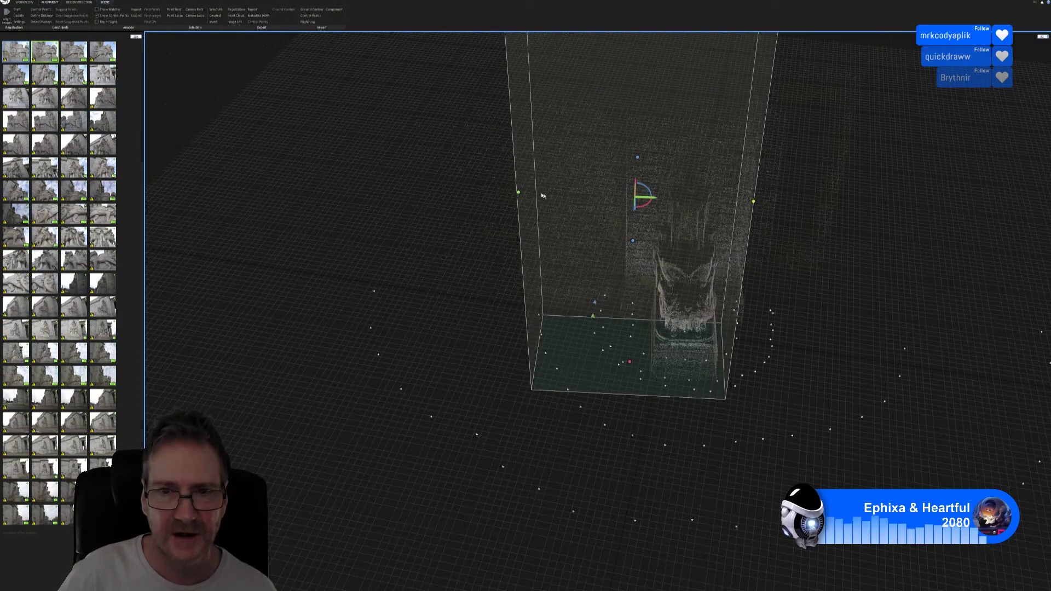
{"action": "left_click_drag", "start_coordinate": [522, 194], "coordinate": [647, 206]}
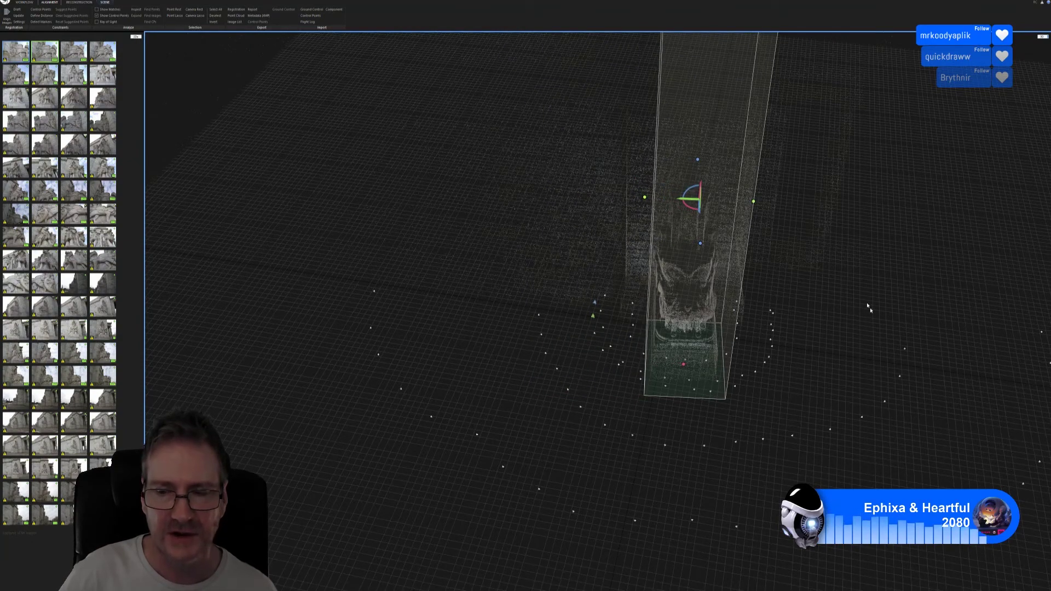
Raise the box's bottom to the statue base and lower its top toward the statue.
{"action": "left_click_drag", "start_coordinate": [868, 308], "coordinate": [776, 443]}
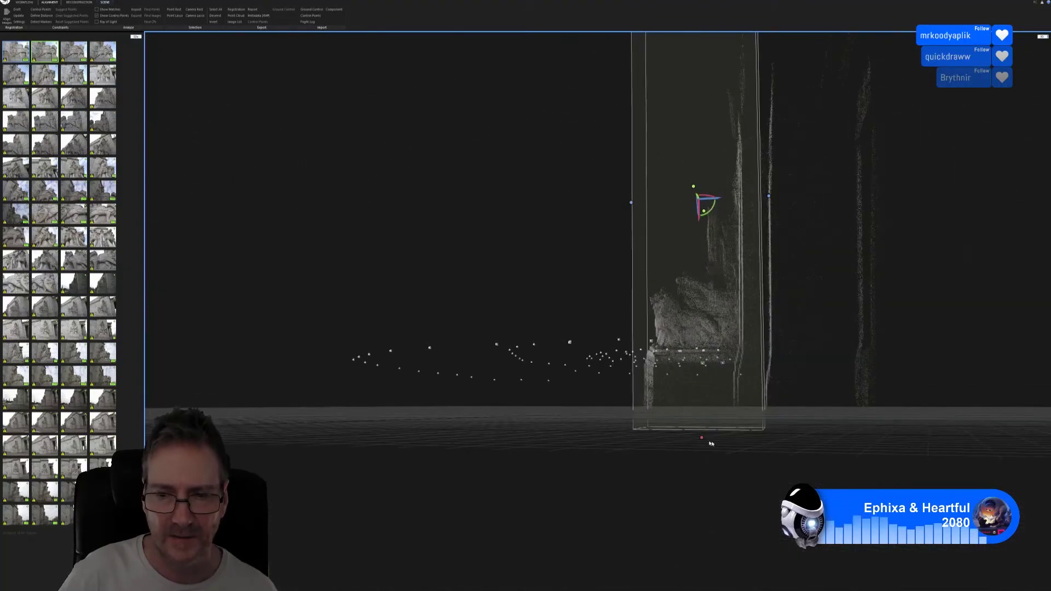
{"action": "left_click_drag", "start_coordinate": [702, 439], "coordinate": [803, 278]}
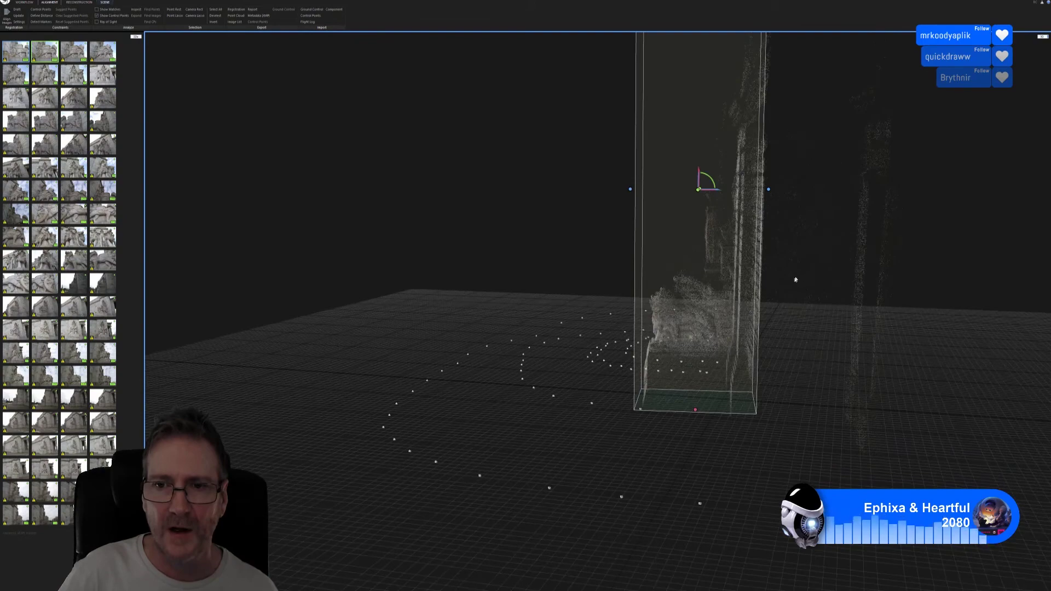
{"action": "left_click_drag", "start_coordinate": [596, 256], "coordinate": [628, 213]}
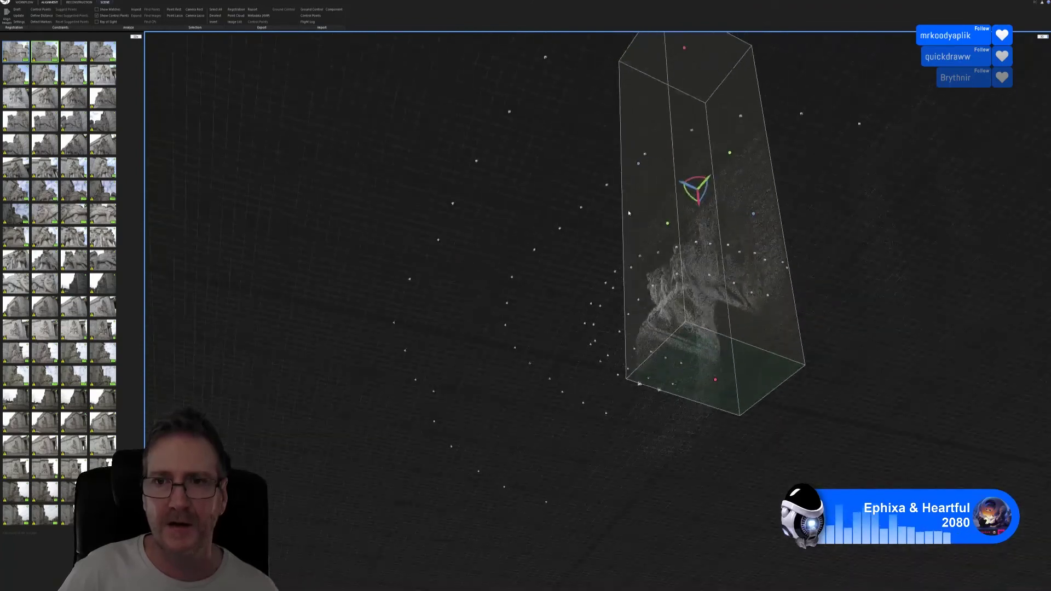
{"action": "left_click_drag", "start_coordinate": [684, 51], "coordinate": [780, 272]}
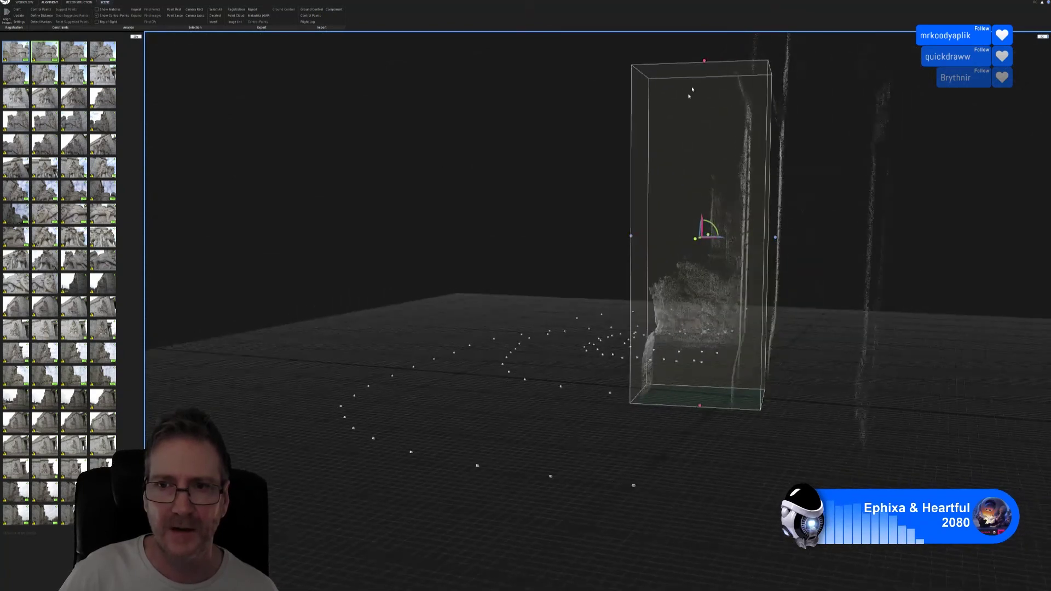
{"action": "left_click_drag", "start_coordinate": [704, 65], "coordinate": [709, 156]}
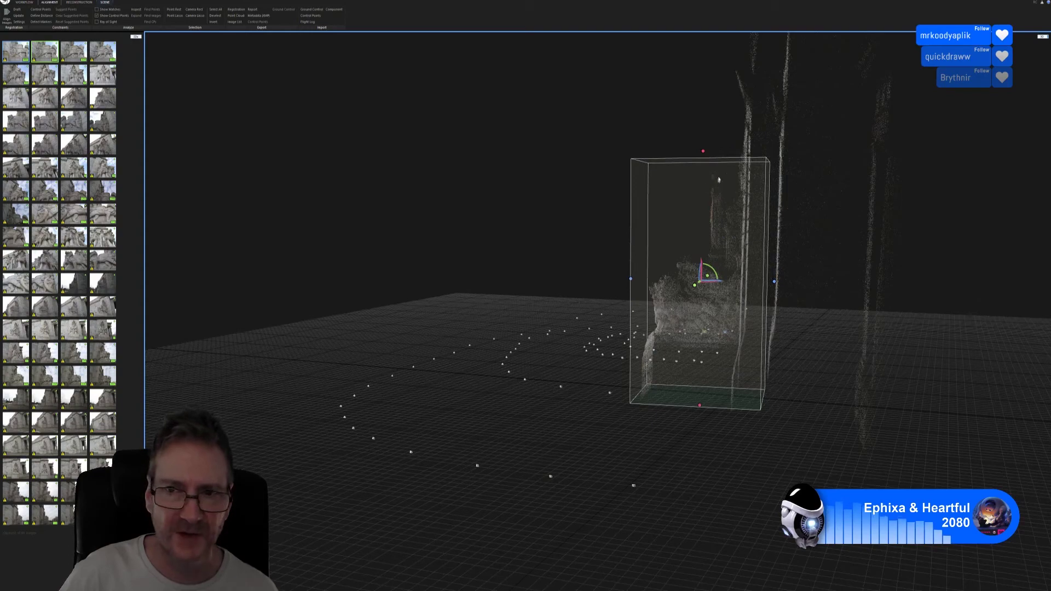
{"action": "left_click_drag", "start_coordinate": [550, 218], "coordinate": [559, 219]}
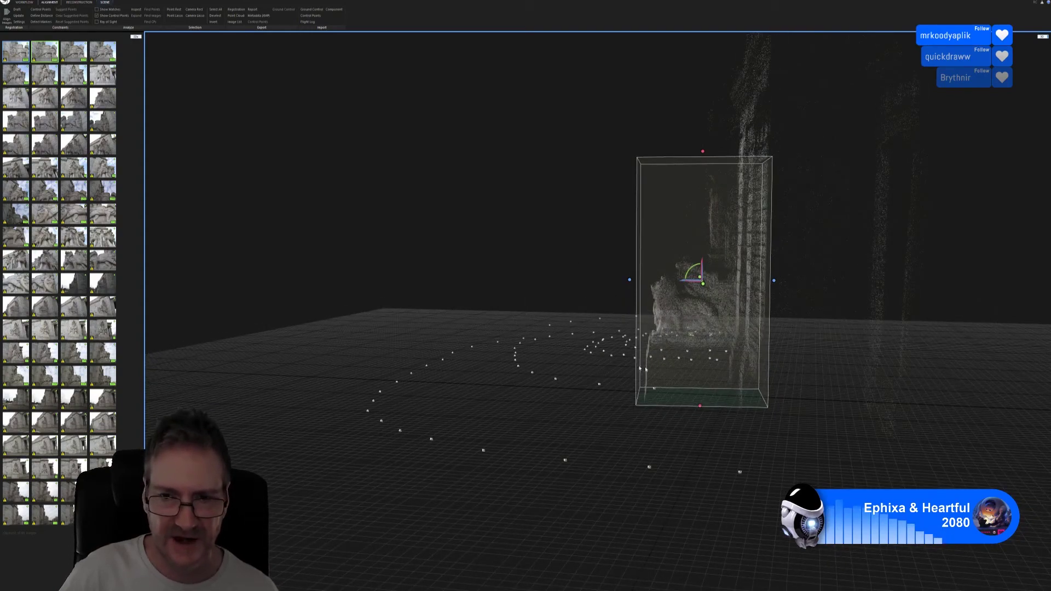
{"action": "left_click_drag", "start_coordinate": [641, 338], "coordinate": [650, 353]}
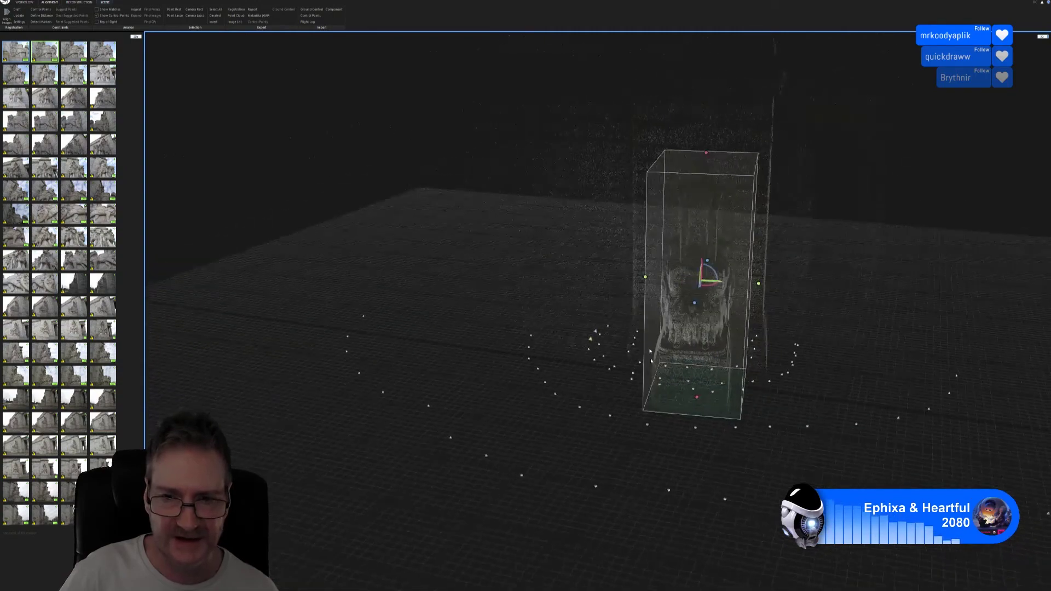
{"action": "left_click_drag", "start_coordinate": [810, 395], "coordinate": [678, 416]}
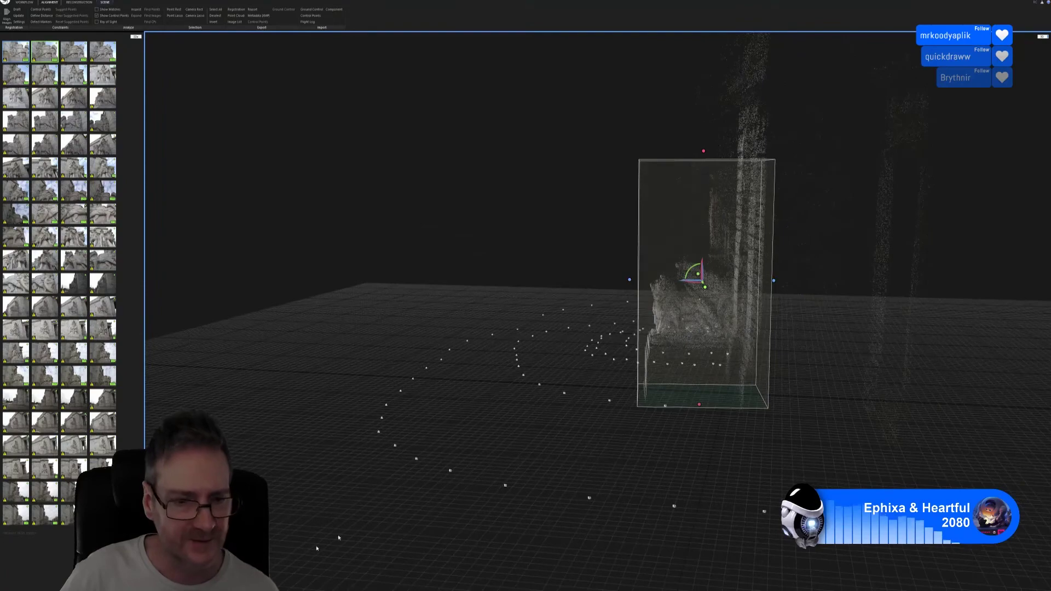
{"action": "key", "text": "alt+Tab"}
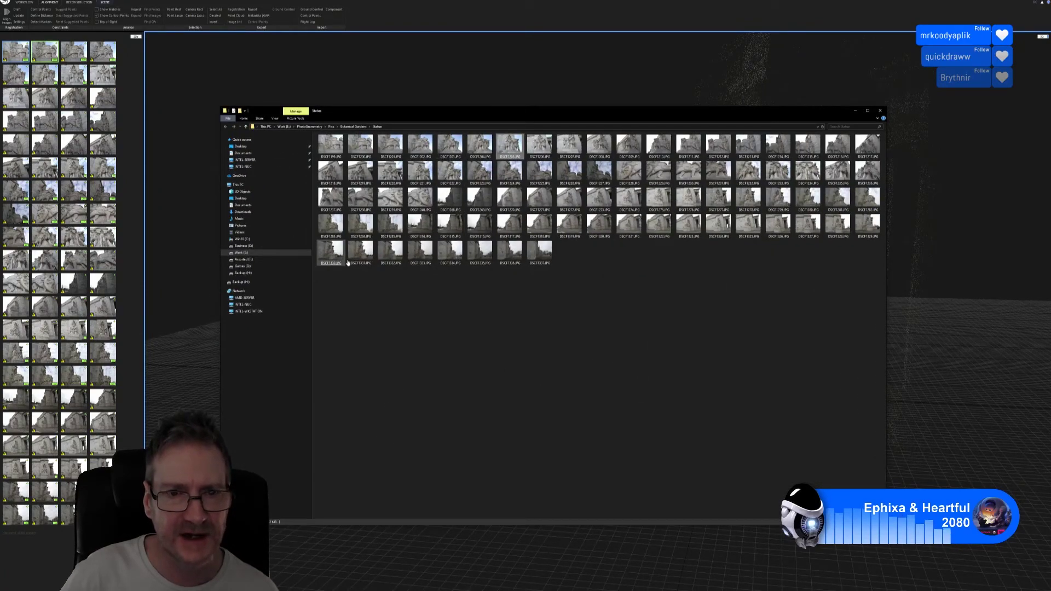
{"action": "left_click", "coordinate": [359, 226]}
{"action": "double_click", "coordinate": [359, 226]}
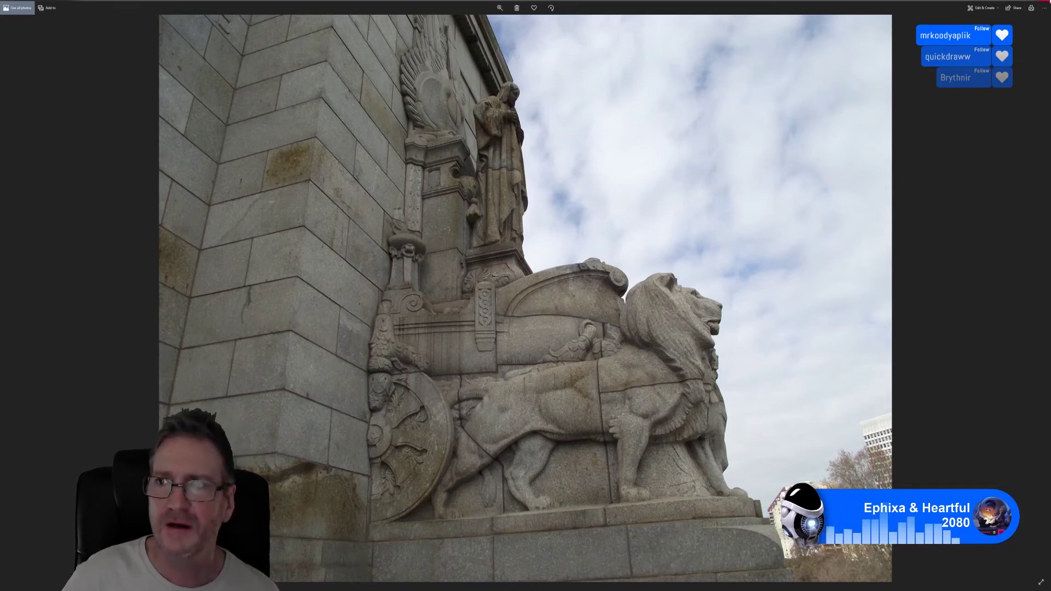
{"action": "left_click", "coordinate": [1044, 7]}
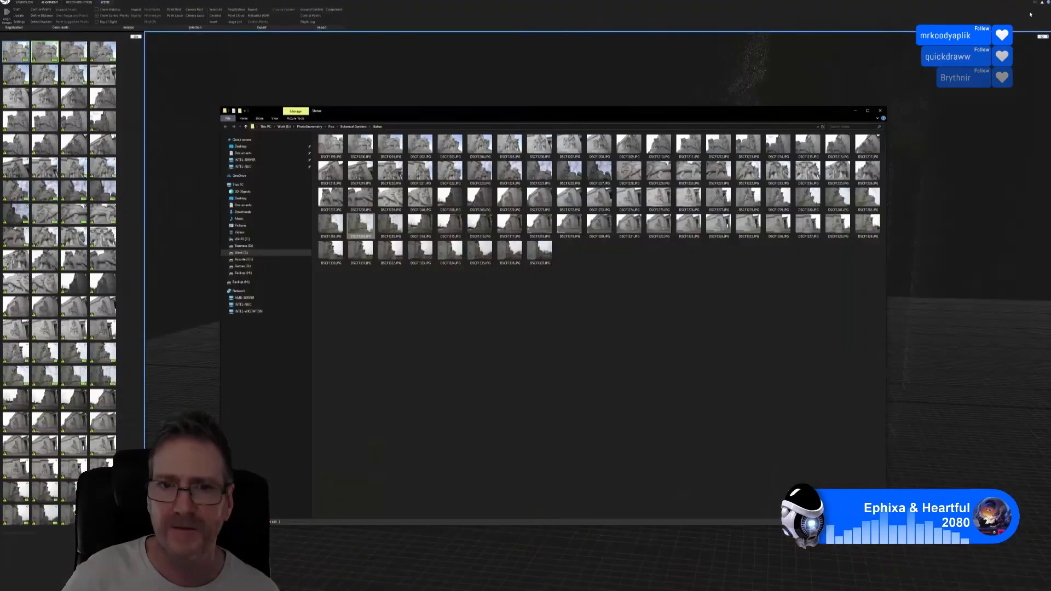
{"action": "left_click", "coordinate": [855, 112]}
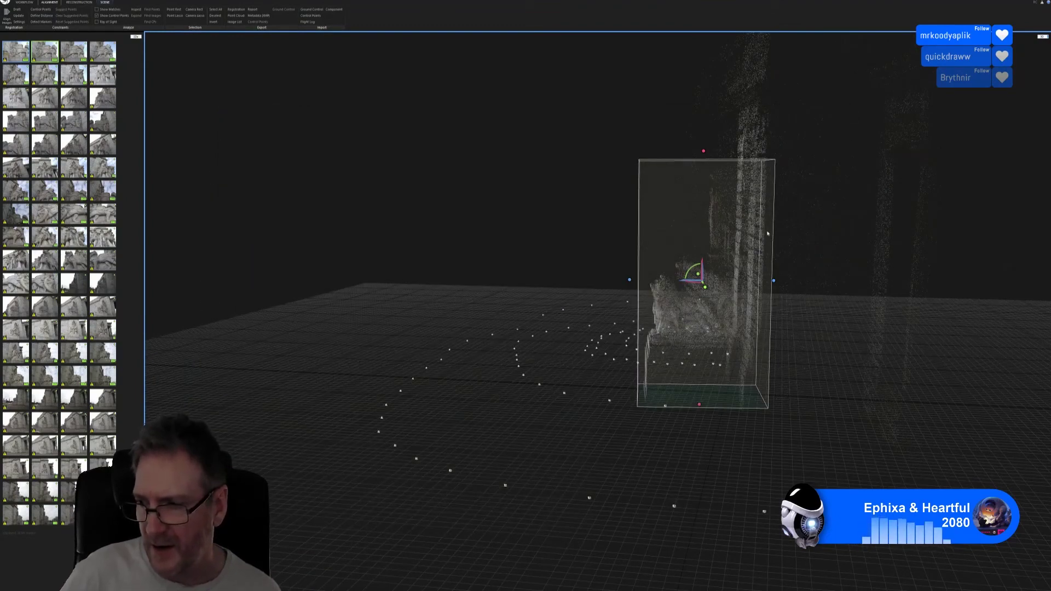
Pull the reconstruction box's right face inward and orbit to inspect the snugger fit.
{"action": "mouse_move", "coordinate": [808, 276]}
{"action": "left_mouse_down"}
{"action": "mouse_move", "coordinate": [800, 268]}
{"action": "mouse_move", "coordinate": [812, 282]}
{"action": "left_mouse_up"}
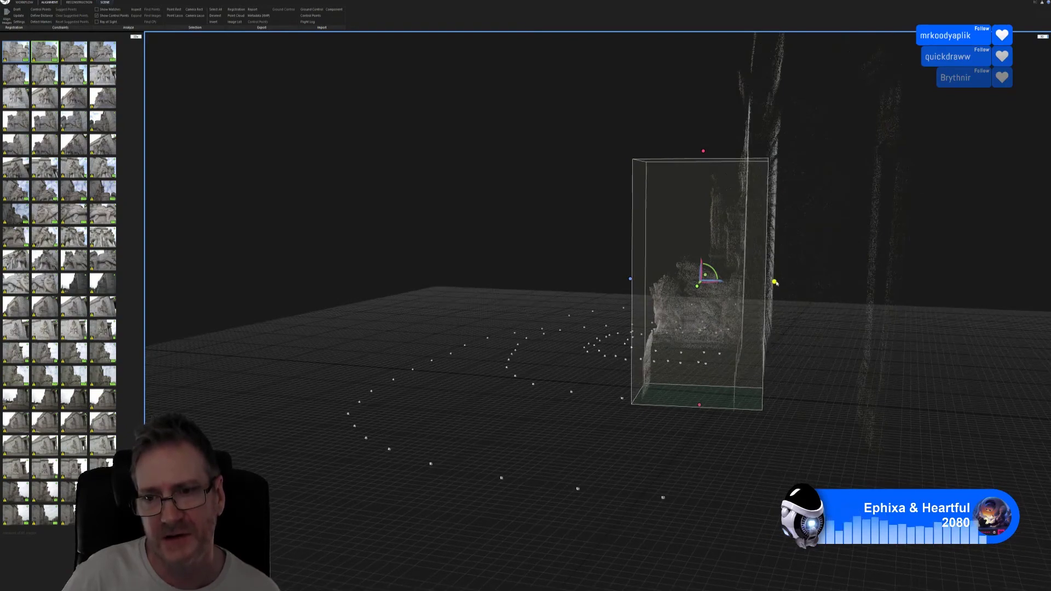
{"action": "left_click_drag", "start_coordinate": [776, 283], "coordinate": [769, 282]}
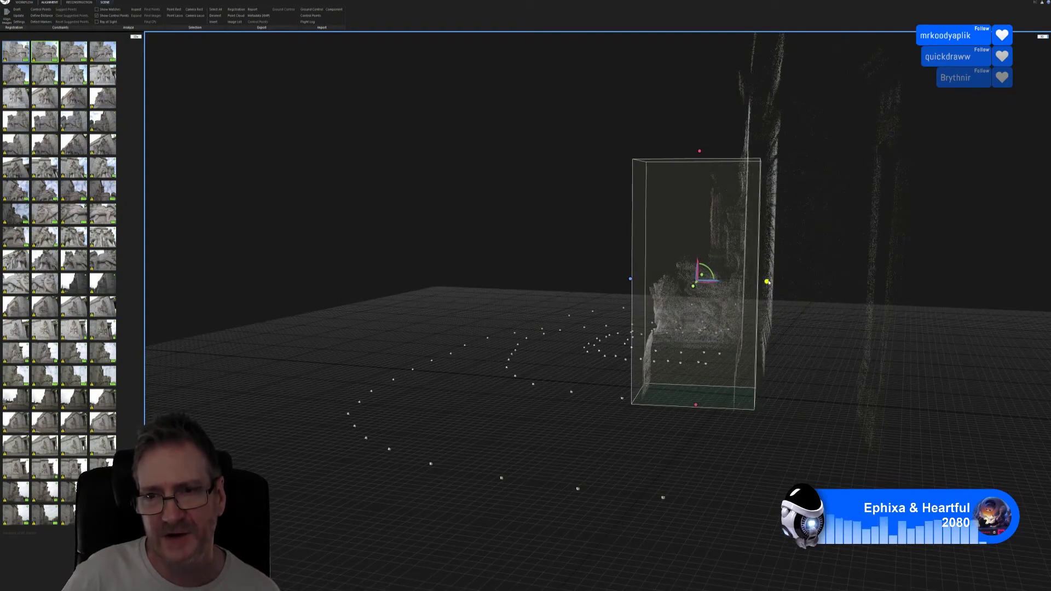
{"action": "left_click_drag", "start_coordinate": [567, 232], "coordinate": [639, 234]}
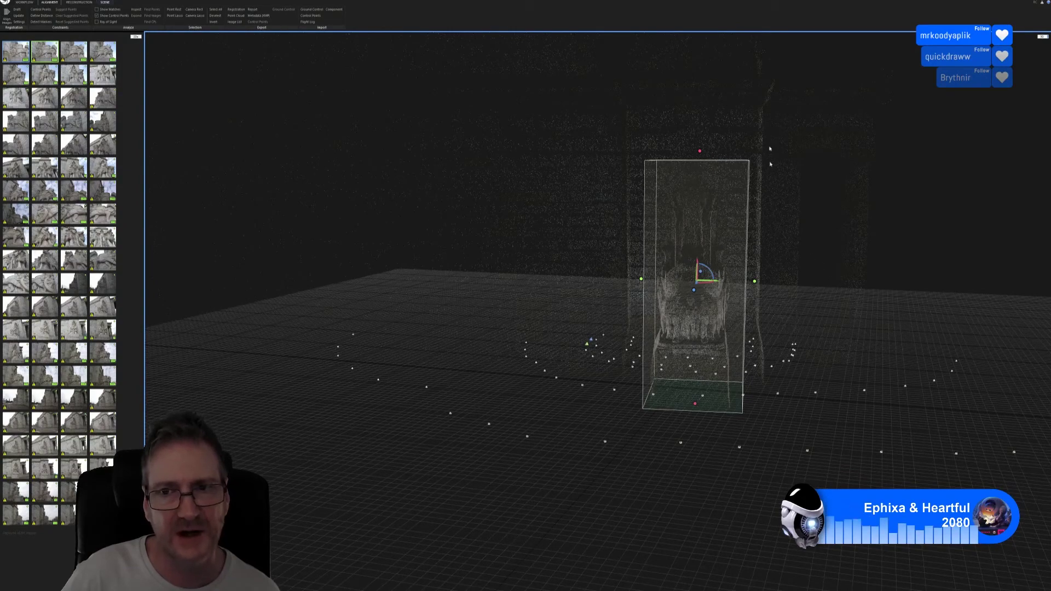
{"action": "mouse_move", "coordinate": [902, 229]}
{"action": "left_mouse_down"}
{"action": "mouse_move", "coordinate": [845, 225]}
{"action": "mouse_move", "coordinate": [962, 230]}
{"action": "mouse_move", "coordinate": [897, 234]}
{"action": "left_mouse_up"}
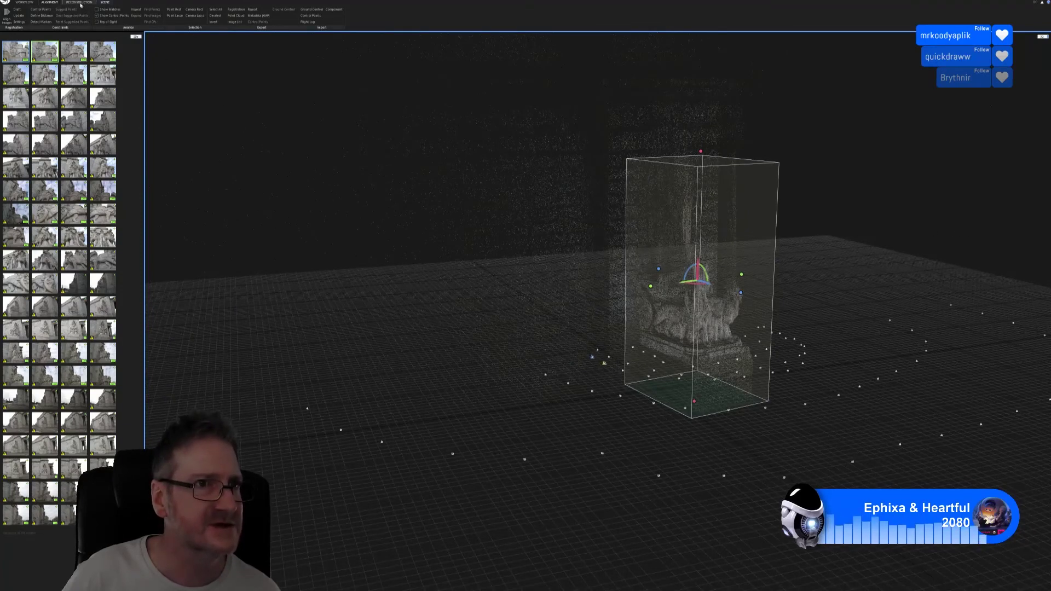
Start a Normal Detail mesh reconstruction of the statue from the Reconstruction tools.
{"action": "left_click", "coordinate": [79, 3]}
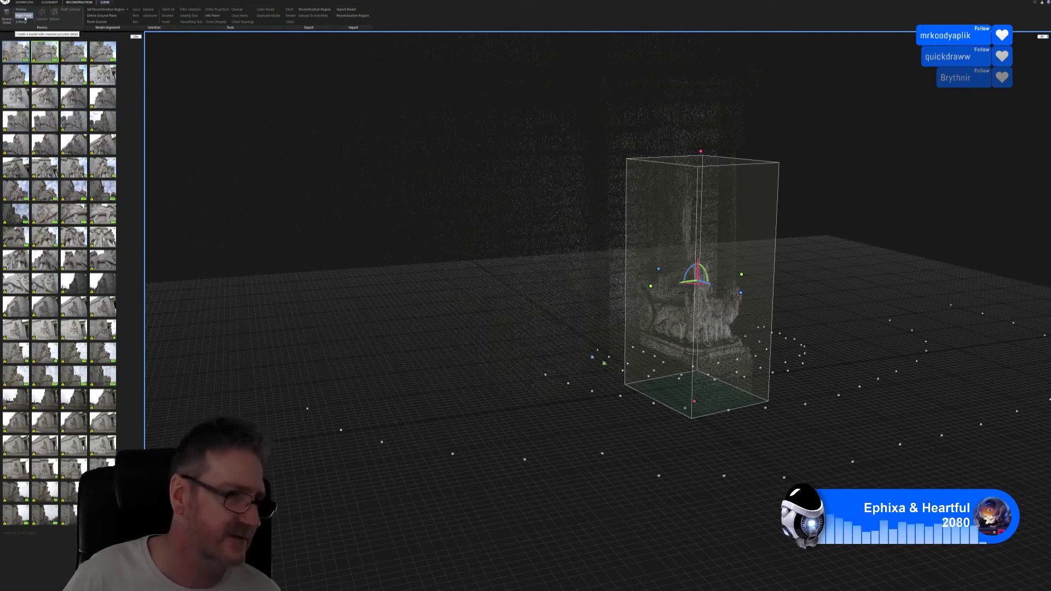
{"action": "left_click", "coordinate": [7, 20]}
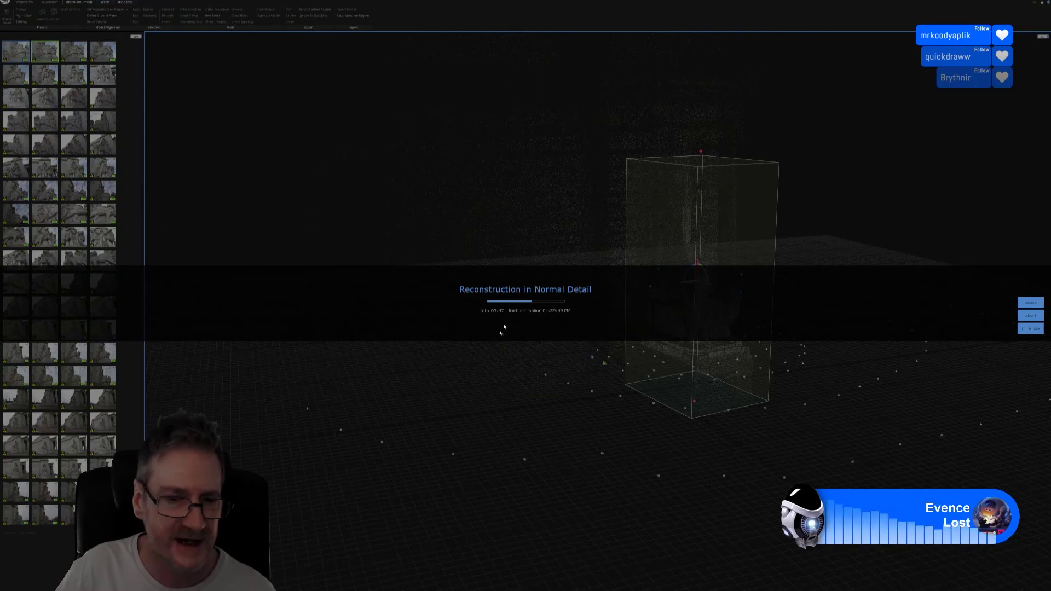
In the browser, replace the phildoes3d.com address with the pasted Discord image link to show the Maya normal-direction reference.
{"action": "key", "text": "alt+Tab"}
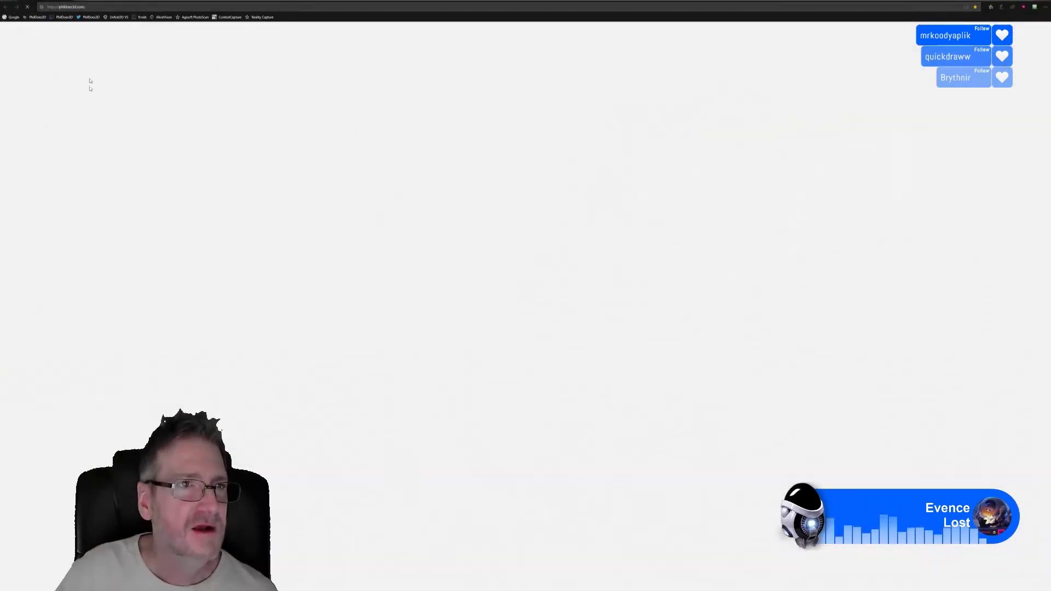
{"action": "left_click", "coordinate": [93, 8]}
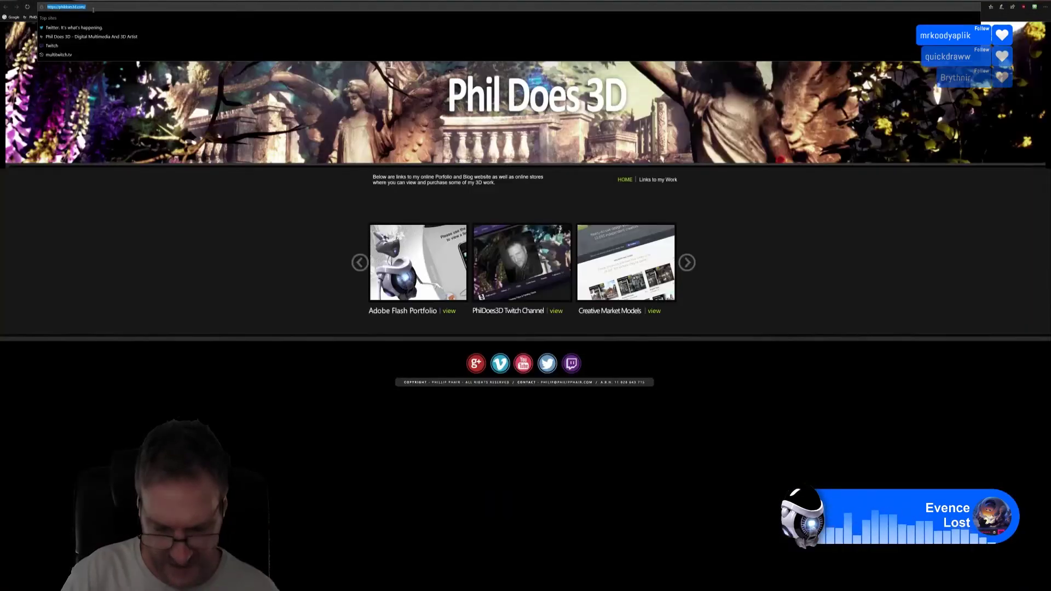
{"action": "left_click", "coordinate": [93, 8]}
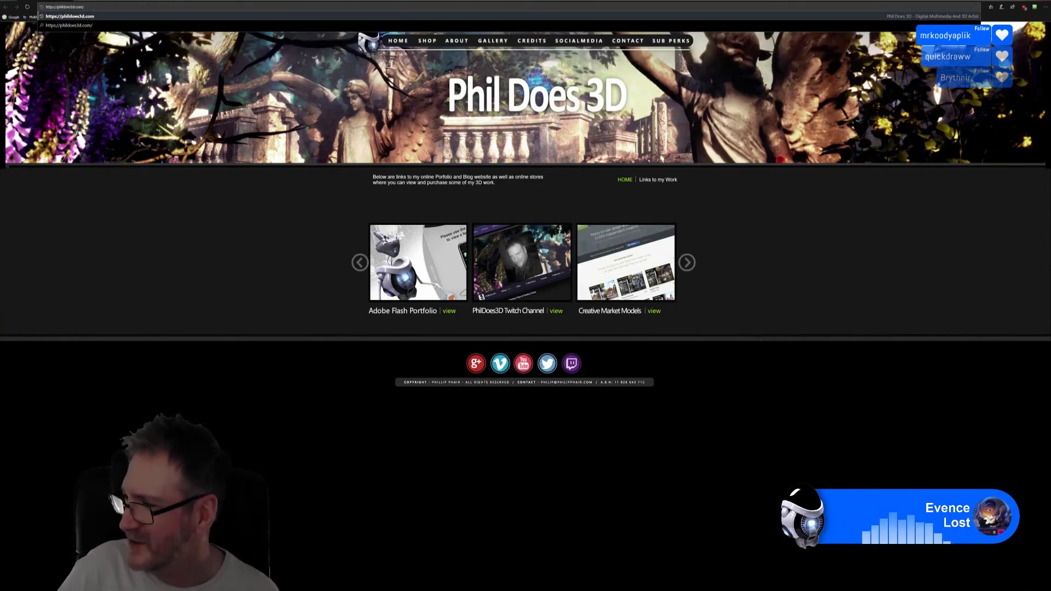
{"action": "key", "text": "Escape"}
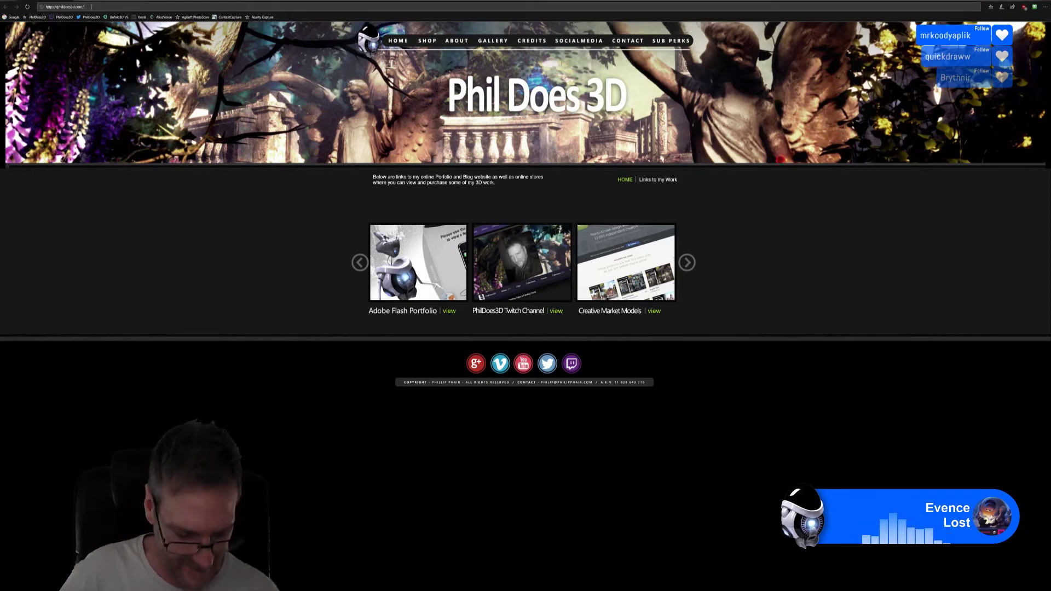
{"action": "left_click_drag", "start_coordinate": [88, 7], "coordinate": [37, 8]}
{"action": "key", "text": "ctrl+v"}
{"action": "key", "text": "Return"}
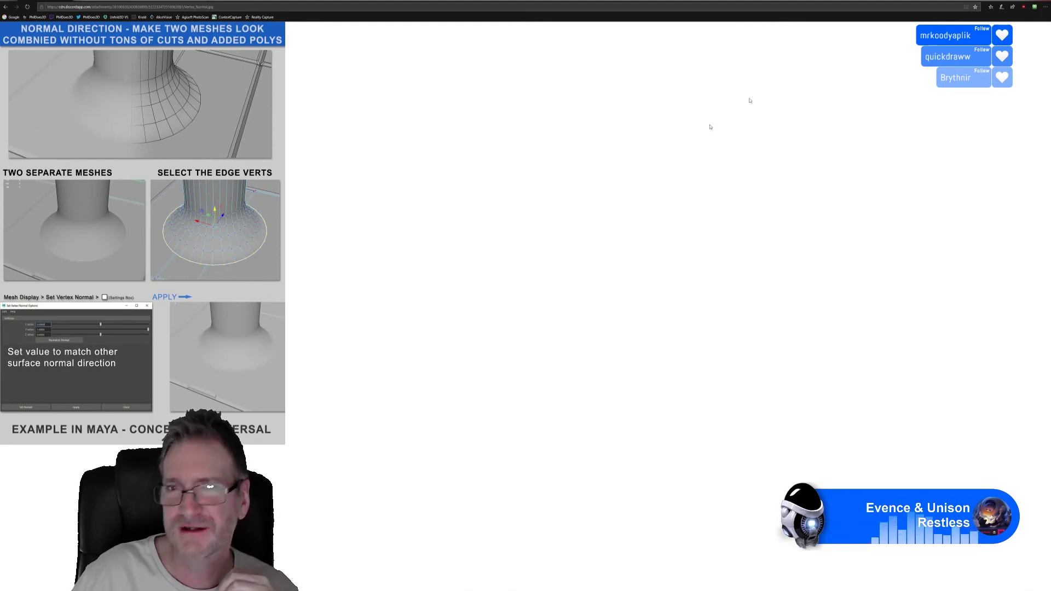
Back in RealityCapture, orbit around the finished statue mesh to inspect its sides, top and front.
{"action": "key", "text": "alt+Tab"}
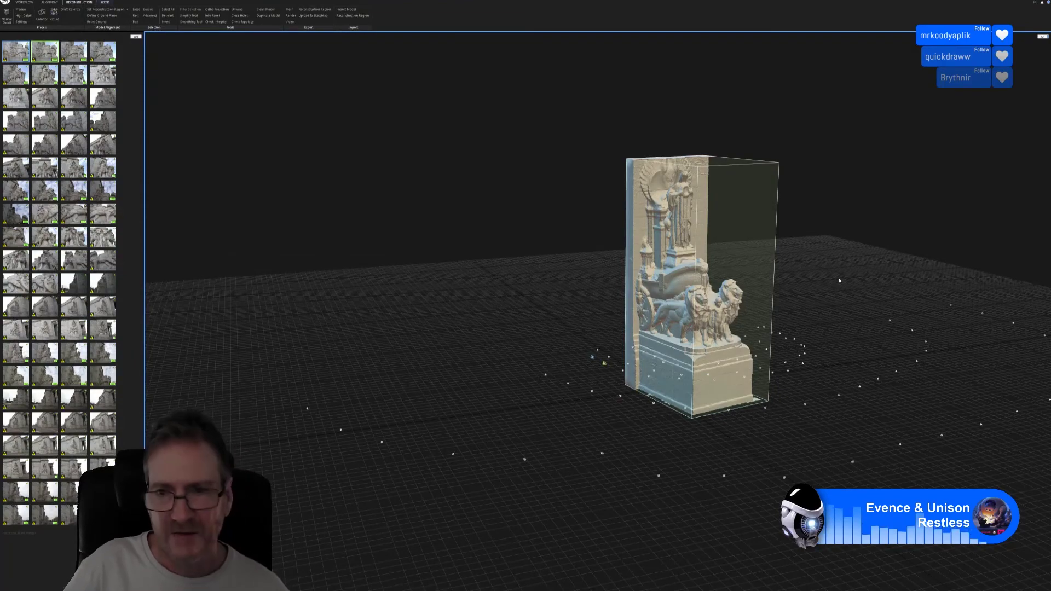
{"action": "left_click_drag", "start_coordinate": [839, 278], "coordinate": [731, 292]}
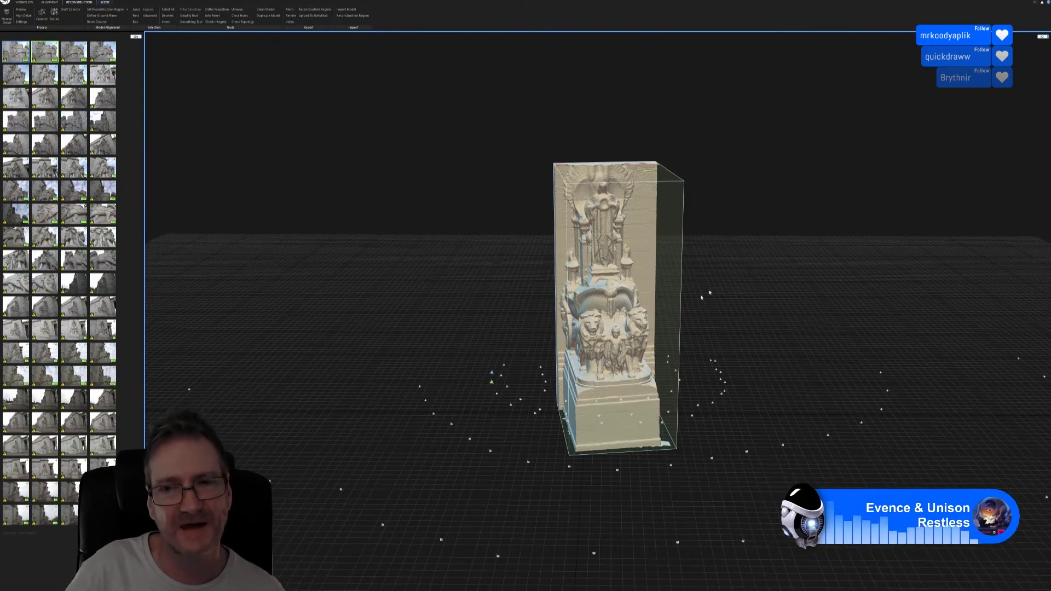
{"action": "scroll", "coordinate": [673, 310], "scroll_direction": "up", "scroll_amount": 3}
{"action": "left_click_drag", "start_coordinate": [674, 310], "coordinate": [718, 280]}
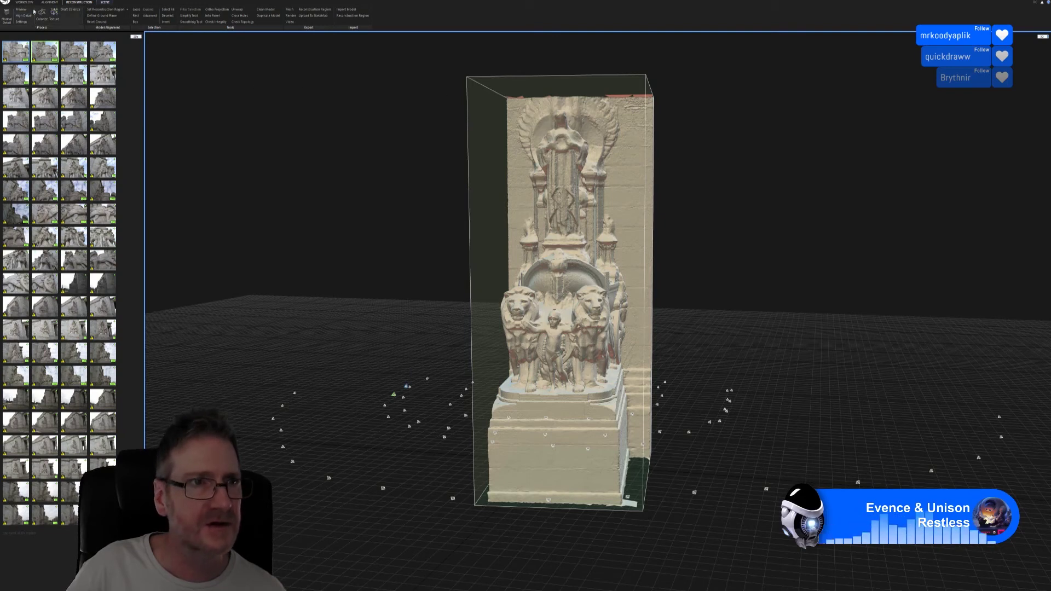
{"action": "left_click", "coordinate": [48, 3]}
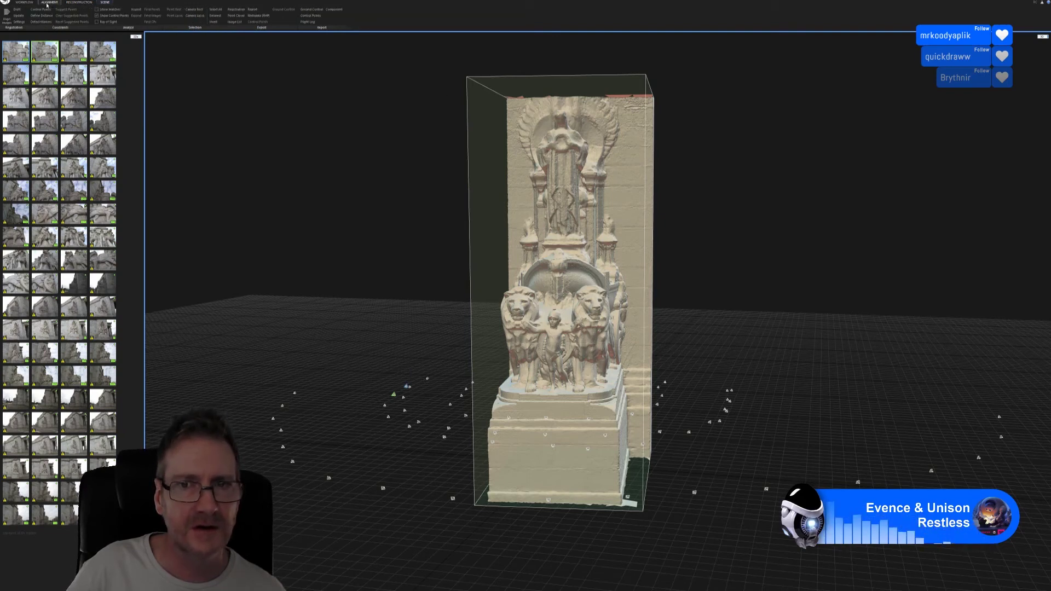
{"action": "left_click", "coordinate": [79, 3]}
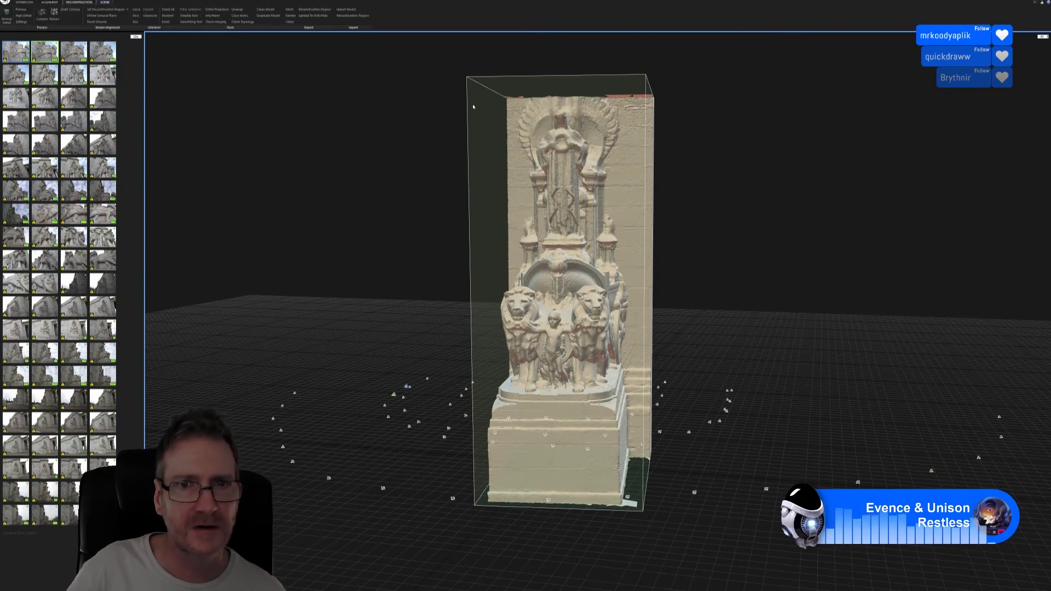
{"action": "left_click_drag", "start_coordinate": [534, 91], "coordinate": [541, 150]}
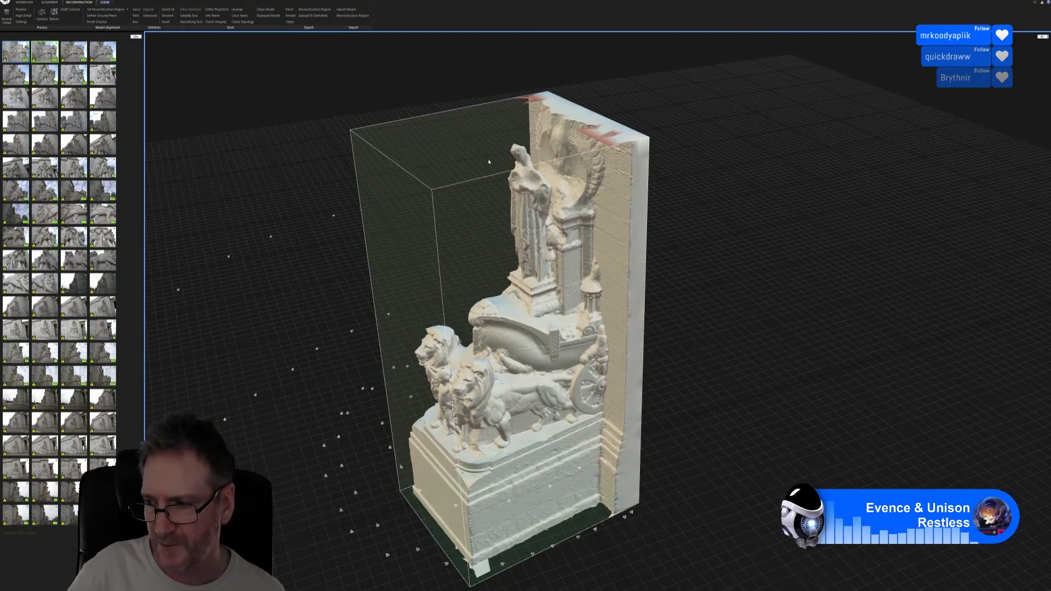
{"action": "left_click_drag", "start_coordinate": [530, 205], "coordinate": [427, 230]}
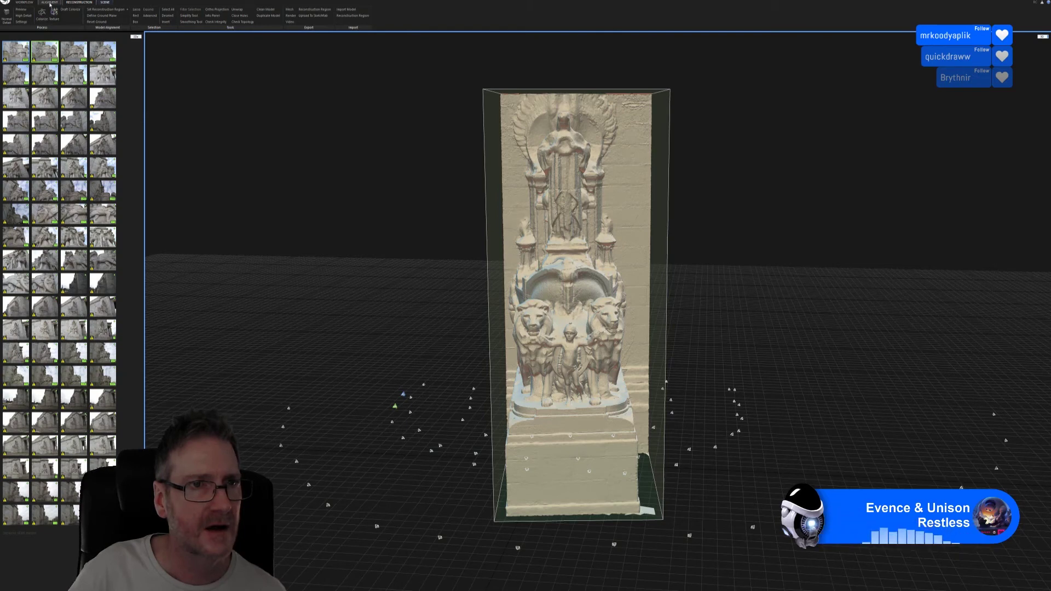
Re-run Align Images from the Alignment tools to show the sparse point cloud.
{"action": "left_click", "coordinate": [50, 3]}
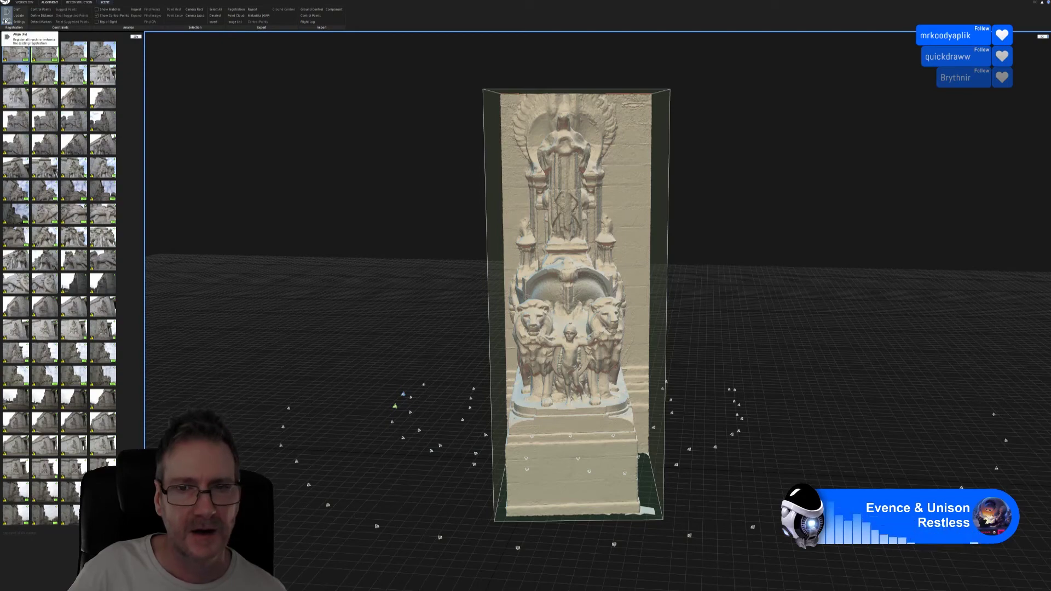
{"action": "left_click", "coordinate": [5, 20]}
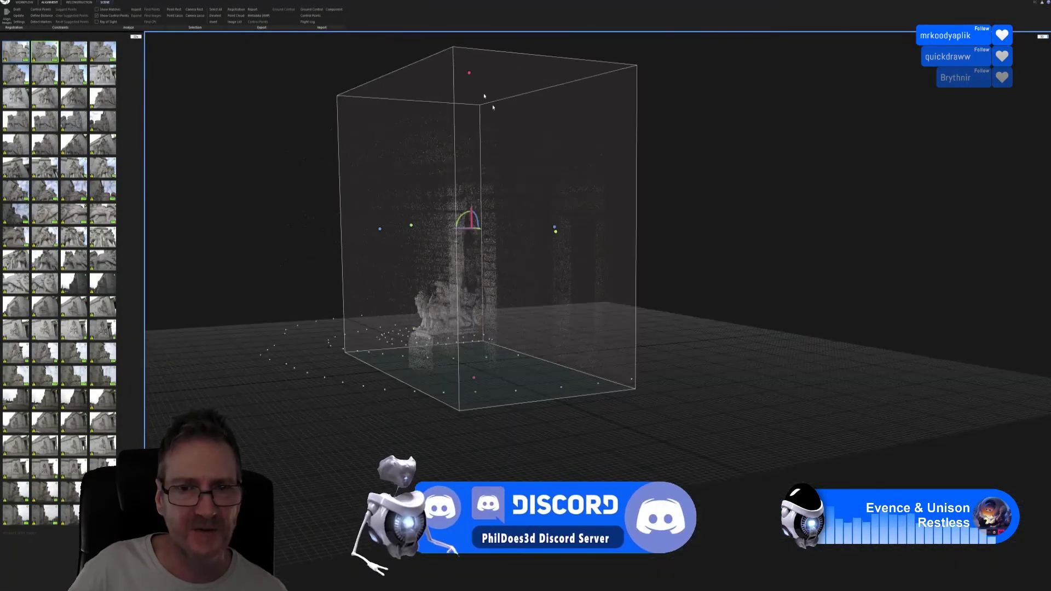
{"action": "left_click_drag", "start_coordinate": [516, 272], "coordinate": [427, 248]}
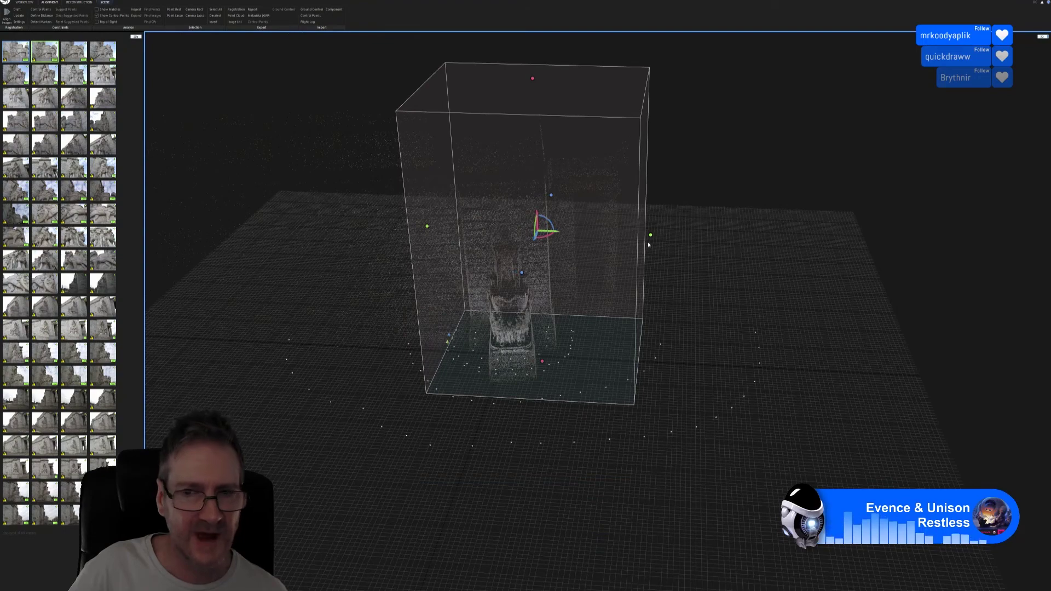
Narrow the reconstruction region box from its left and right sides to hug the statue.
{"action": "left_click_drag", "start_coordinate": [651, 238], "coordinate": [565, 245]}
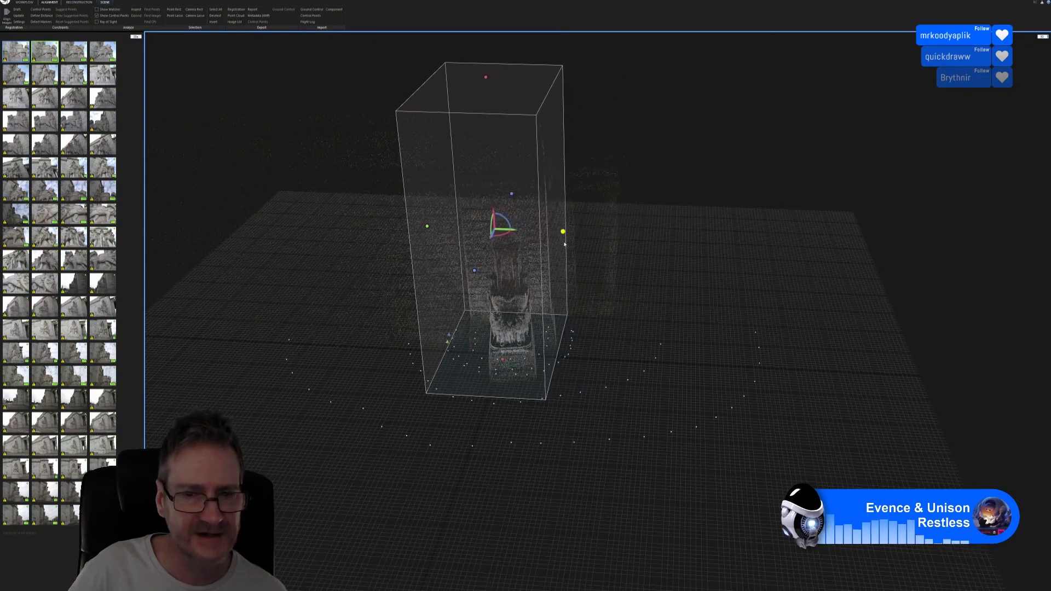
{"action": "left_click_drag", "start_coordinate": [424, 241], "coordinate": [450, 243]}
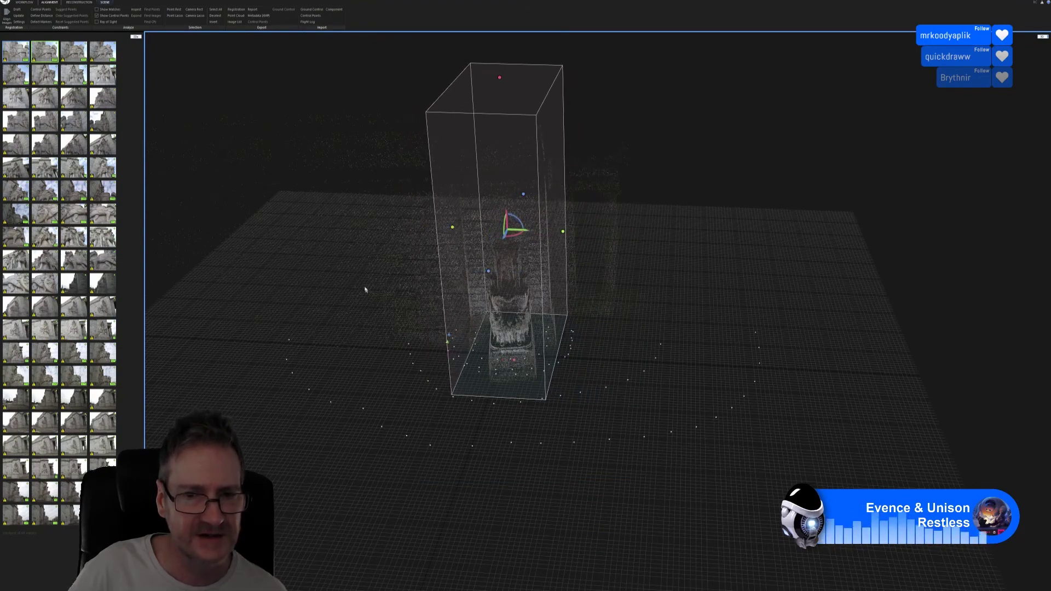
{"action": "left_click_drag", "start_coordinate": [364, 293], "coordinate": [396, 302]}
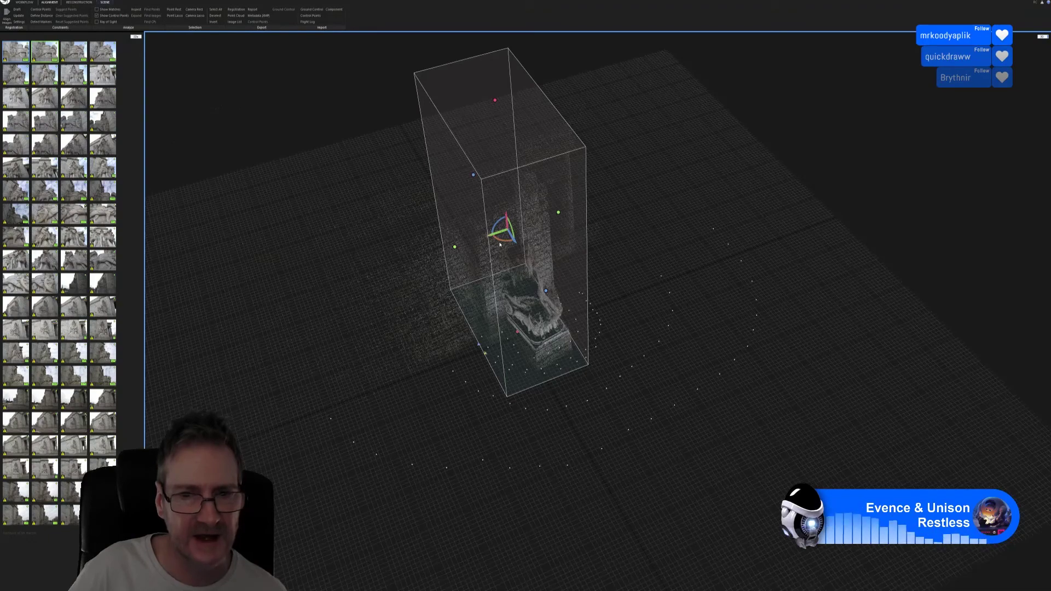
{"action": "left_click_drag", "start_coordinate": [500, 244], "coordinate": [539, 238]}
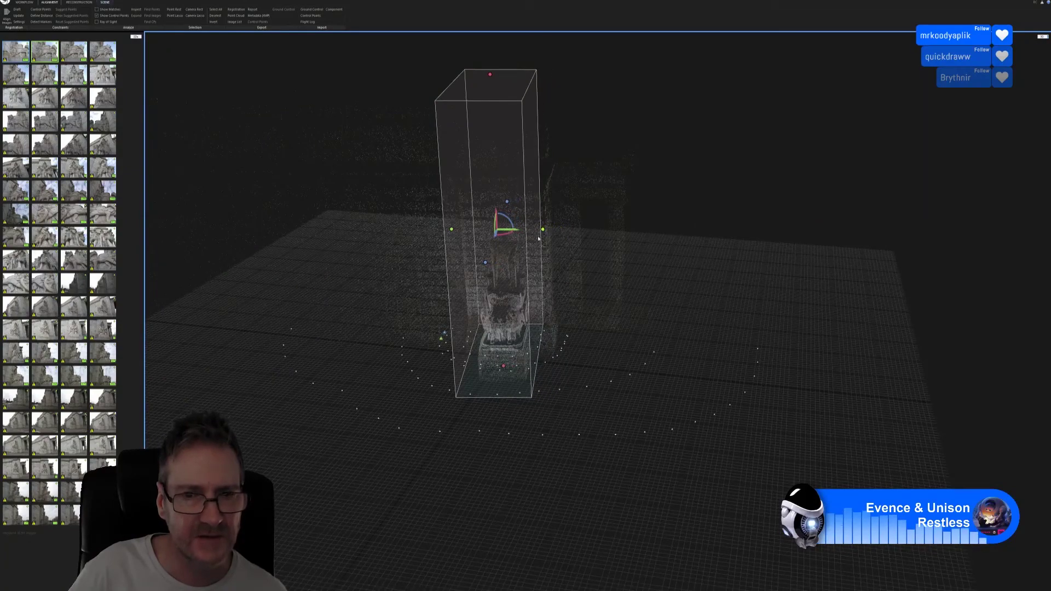
{"action": "left_click_drag", "start_coordinate": [451, 230], "coordinate": [462, 229]}
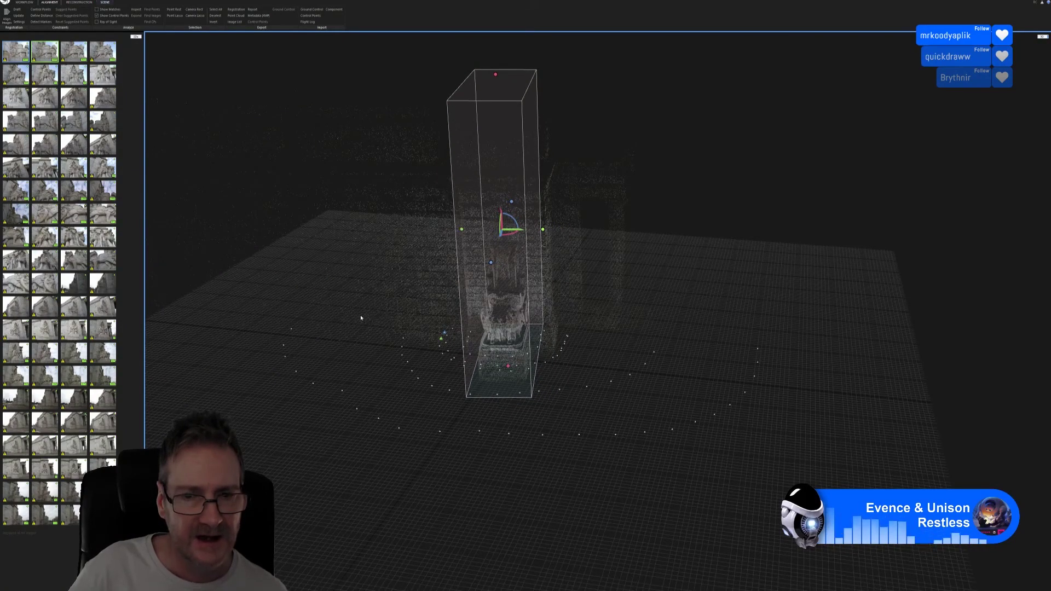
{"action": "left_click_drag", "start_coordinate": [360, 318], "coordinate": [447, 306]}
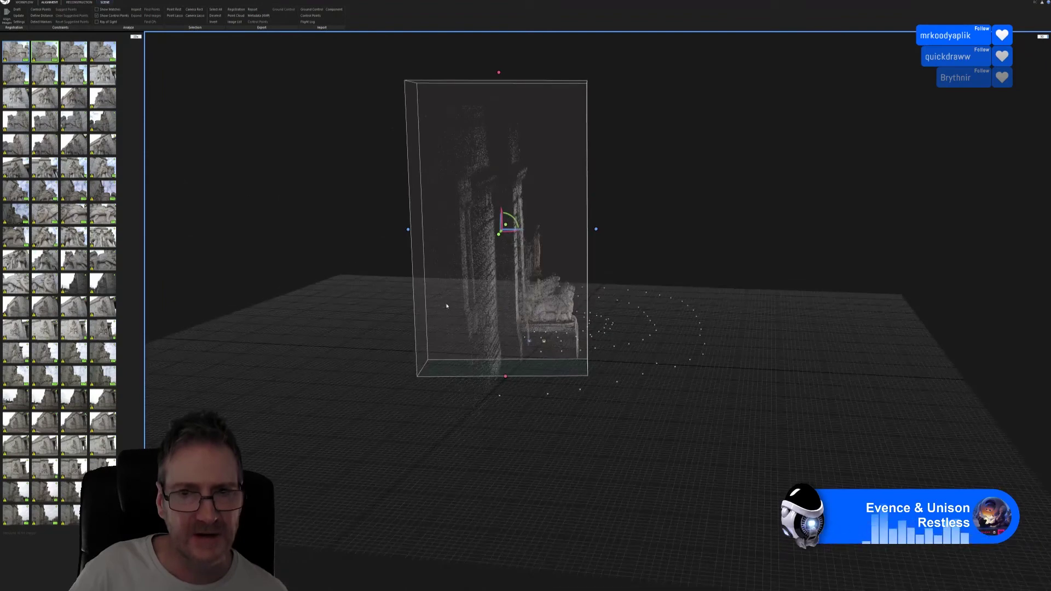
{"action": "left_click_drag", "start_coordinate": [408, 236], "coordinate": [485, 238]}
{"action": "left_click_drag", "start_coordinate": [553, 257], "coordinate": [647, 276]}
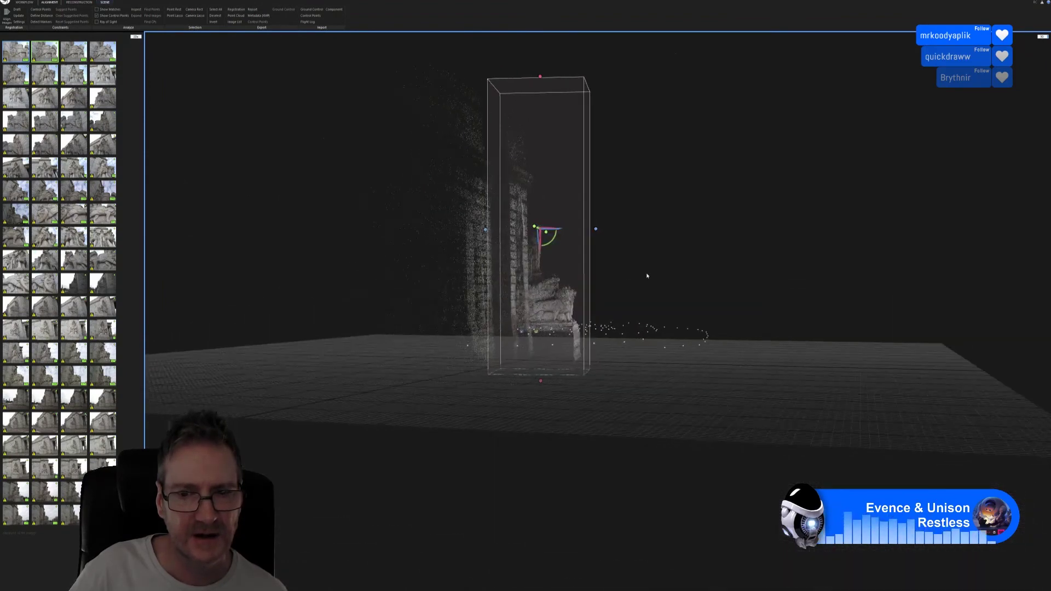
Raise the box floor to the statue base, lower its top, and trim the left side.
{"action": "left_click_drag", "start_coordinate": [542, 379], "coordinate": [530, 208]}
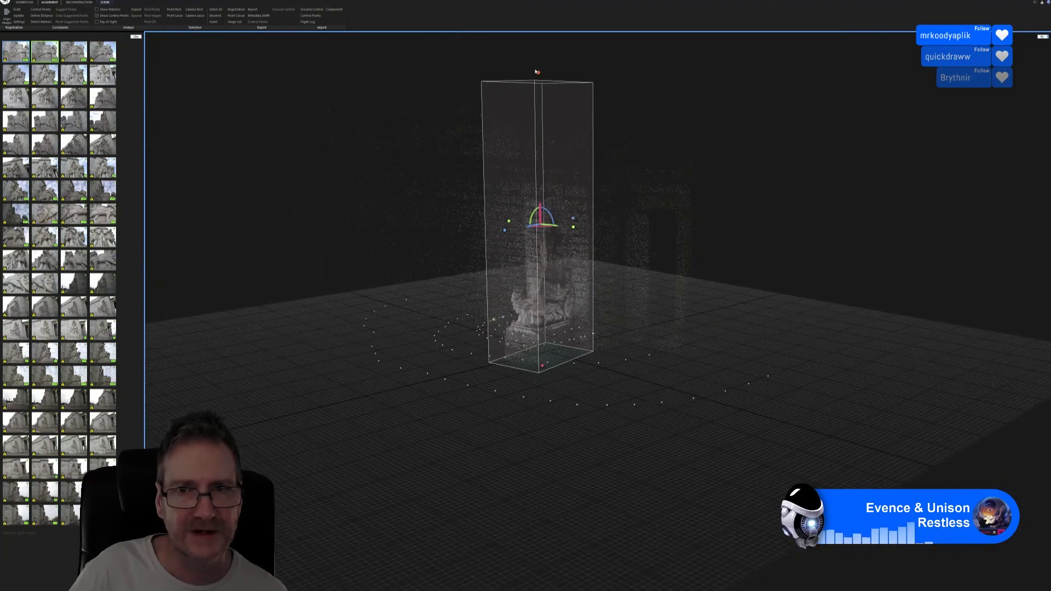
{"action": "left_click_drag", "start_coordinate": [538, 72], "coordinate": [538, 130]}
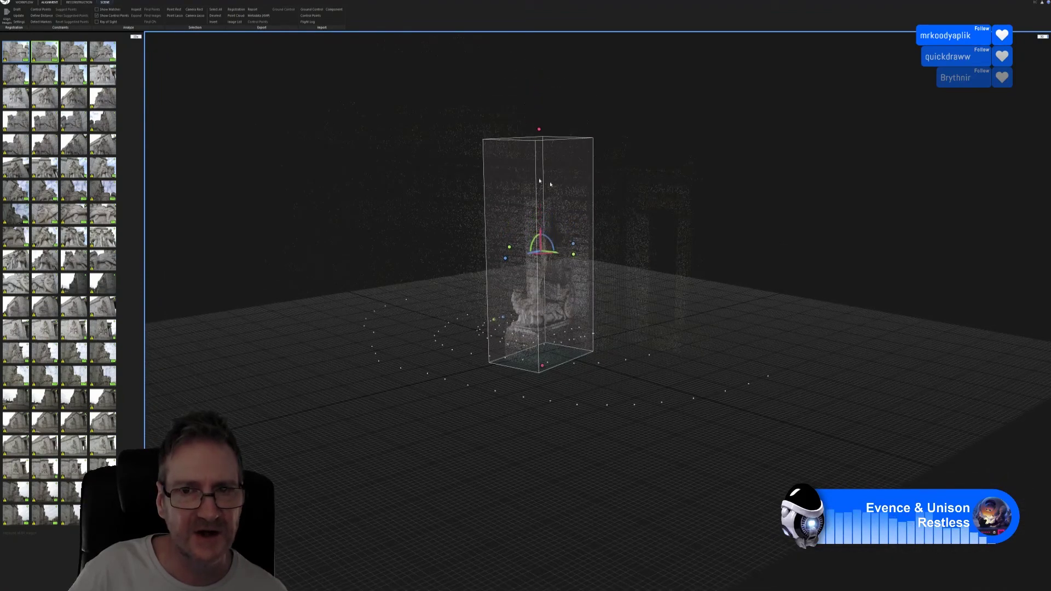
{"action": "left_click_drag", "start_coordinate": [688, 175], "coordinate": [724, 214]}
{"action": "left_click_drag", "start_coordinate": [503, 254], "coordinate": [506, 254]}
{"action": "left_click_drag", "start_coordinate": [589, 294], "coordinate": [589, 235]}
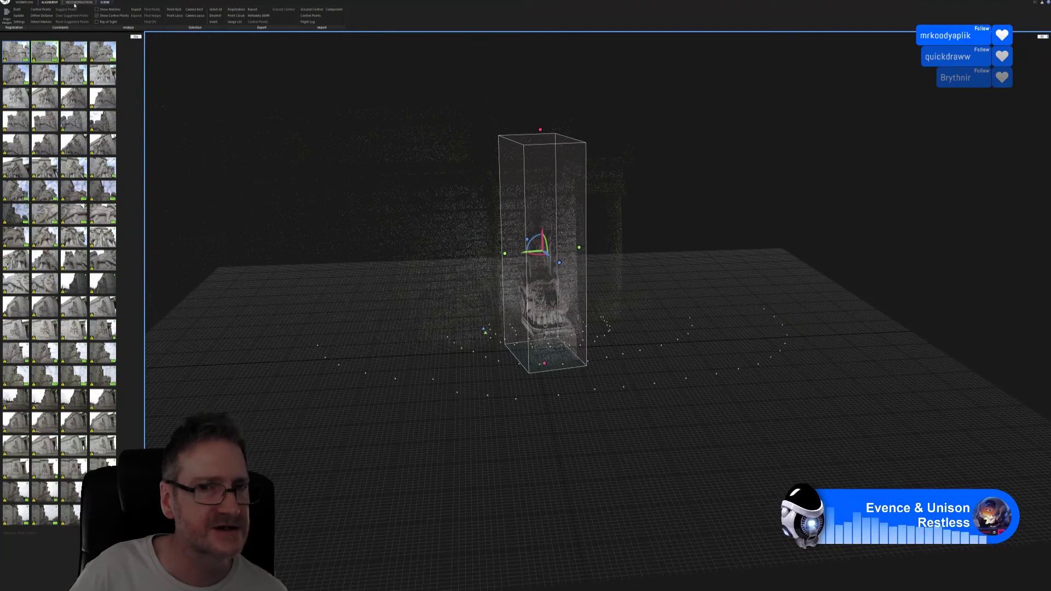
Launch a fresh Normal Detail reconstruction inside the refitted box, glancing briefly at the browser reference.
{"action": "left_click", "coordinate": [78, 2]}
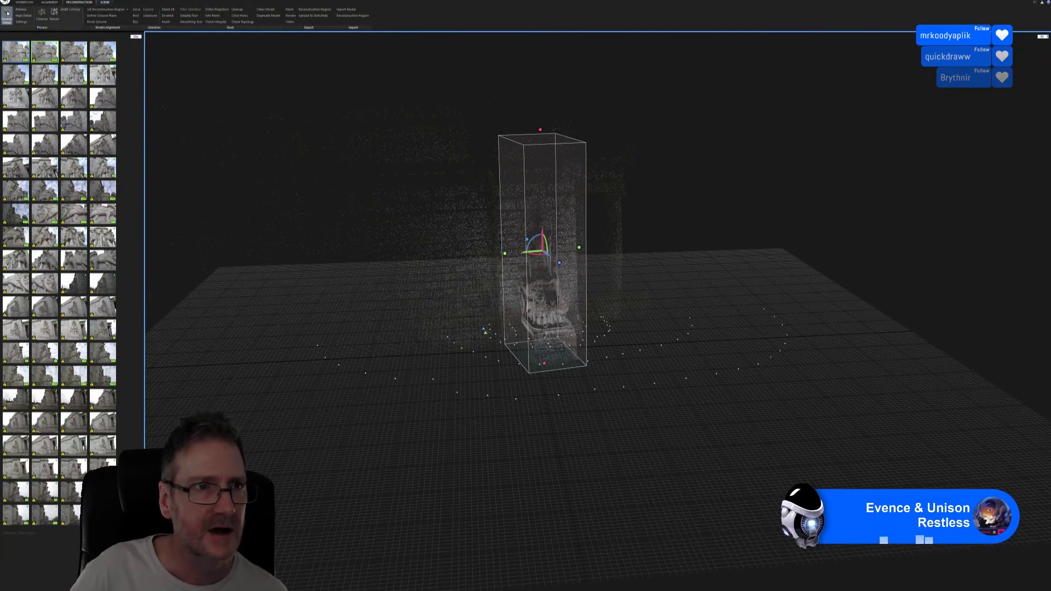
{"action": "left_click", "coordinate": [7, 15]}
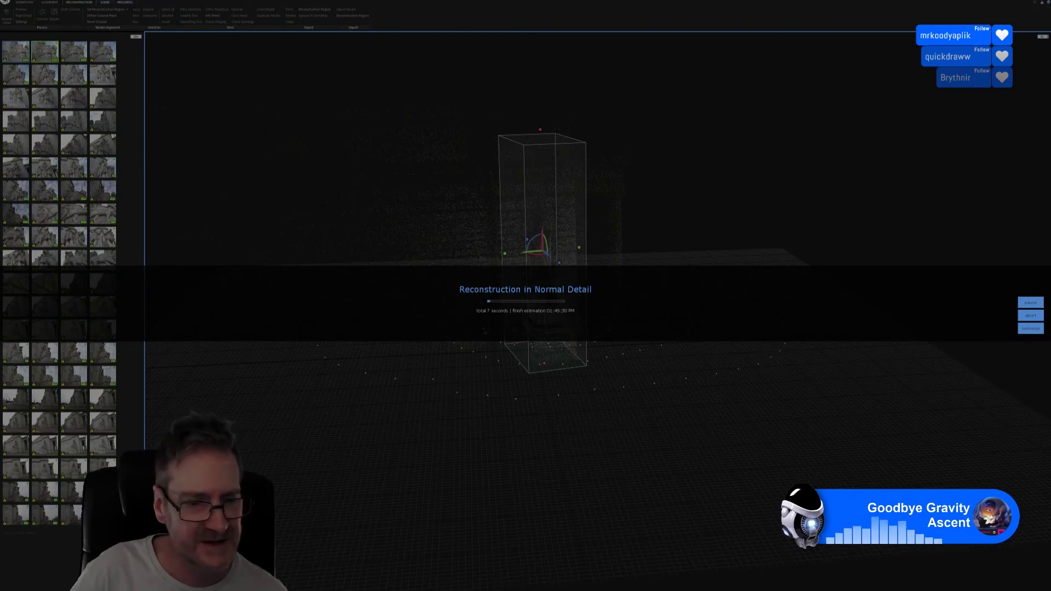
{"action": "key", "text": "alt+Tab"}
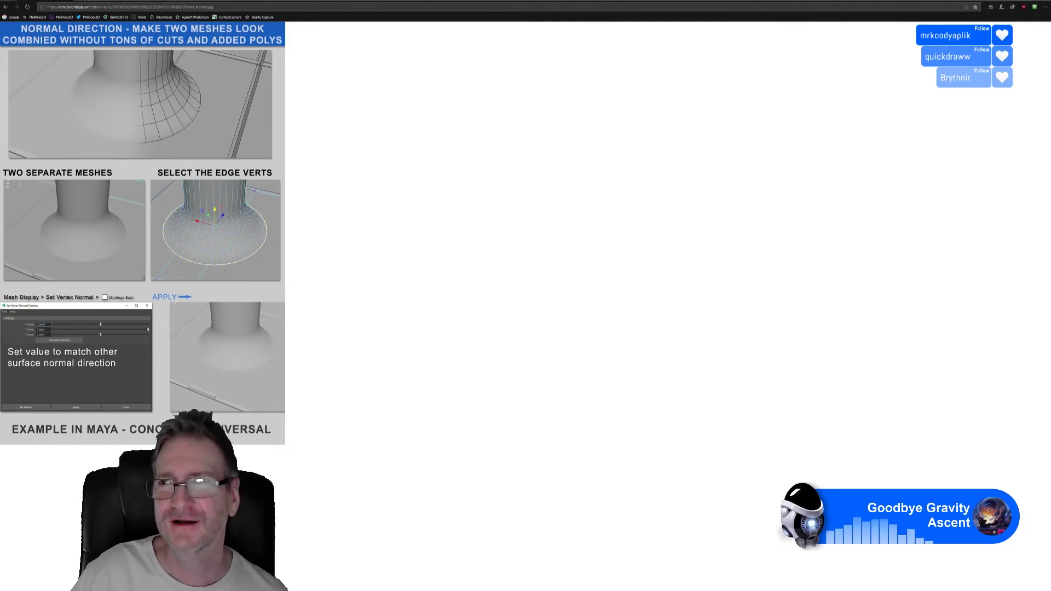
{"action": "key", "text": "alt+Tab"}
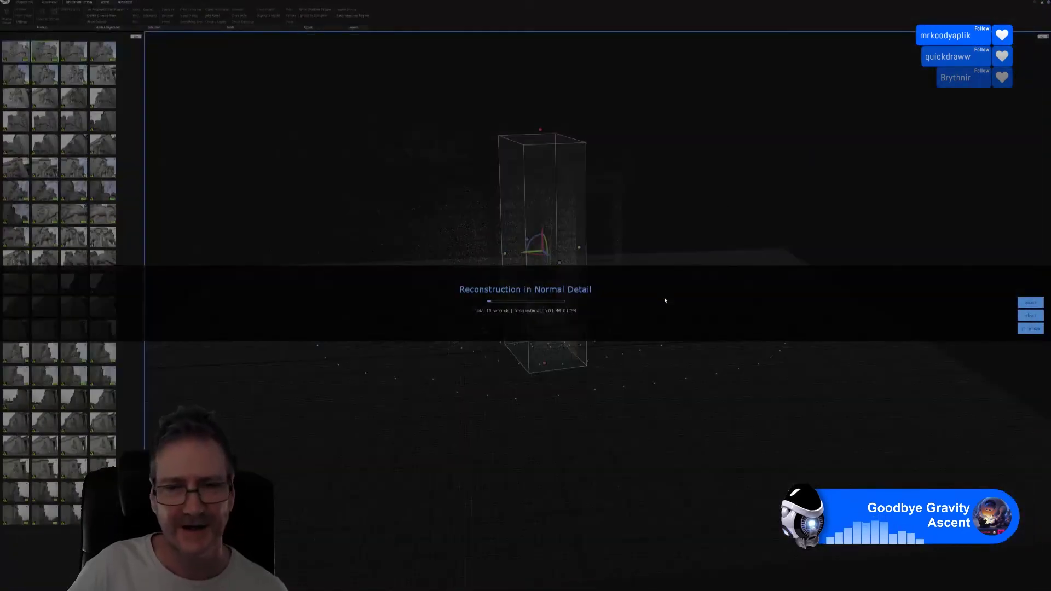
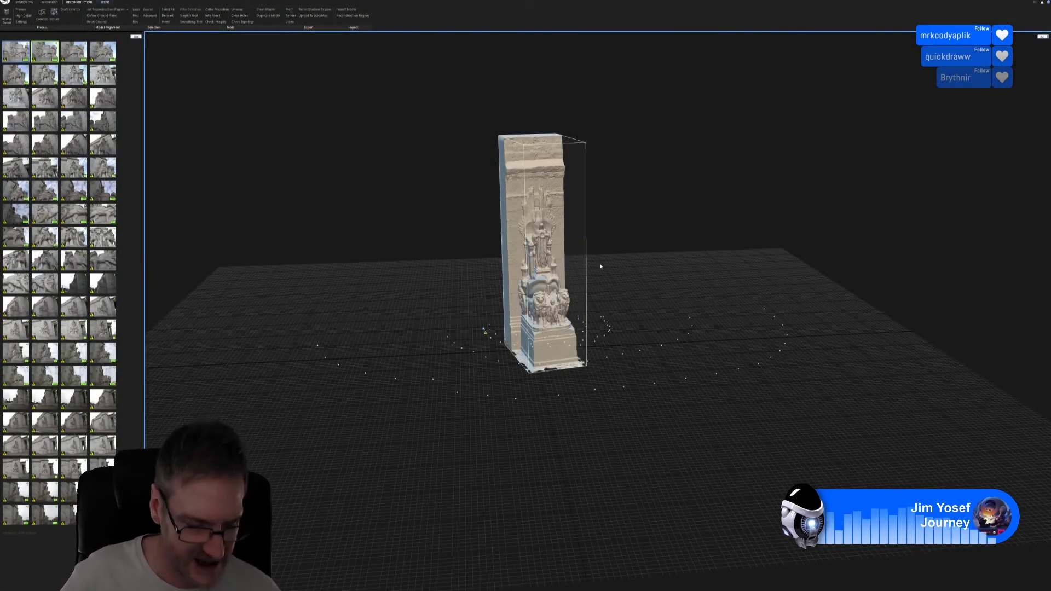
Orbit around the grey lion-chariot monument, then run Texture to apply photo-based stone colours.
{"action": "left_click_drag", "start_coordinate": [601, 267], "coordinate": [588, 337]}
{"action": "scroll", "coordinate": [589, 260], "scroll_direction": "up", "scroll_amount": 6}
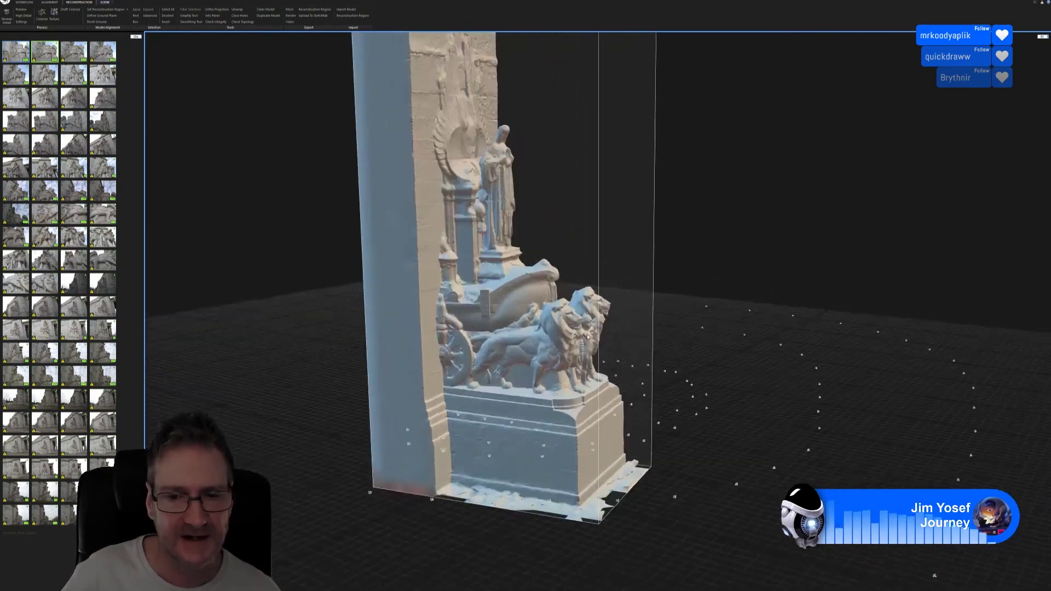
{"action": "scroll", "coordinate": [589, 338], "scroll_direction": "up", "scroll_amount": 5}
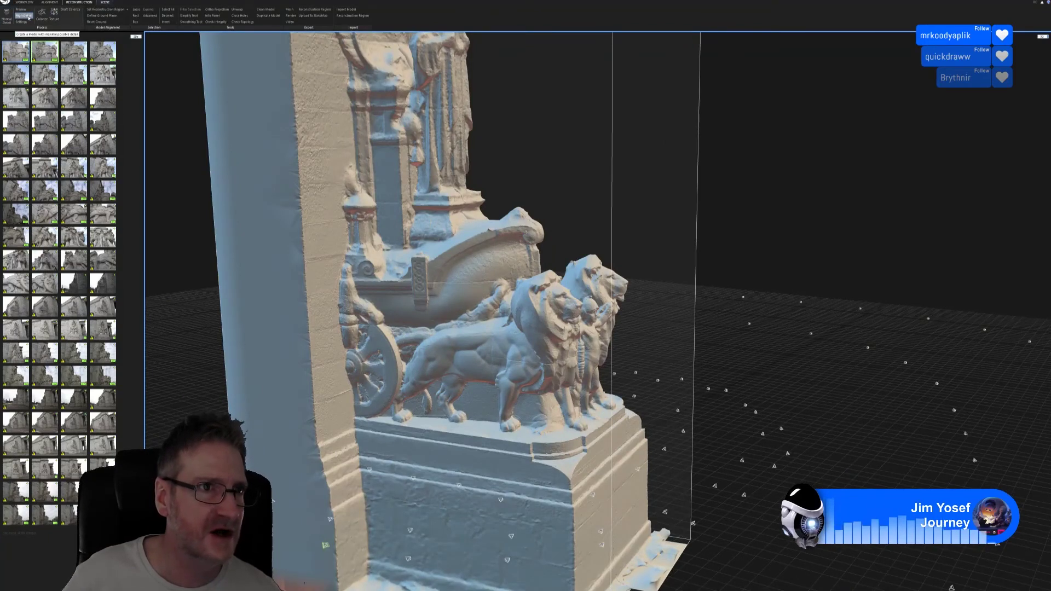
{"action": "left_click_drag", "start_coordinate": [555, 293], "coordinate": [619, 290]}
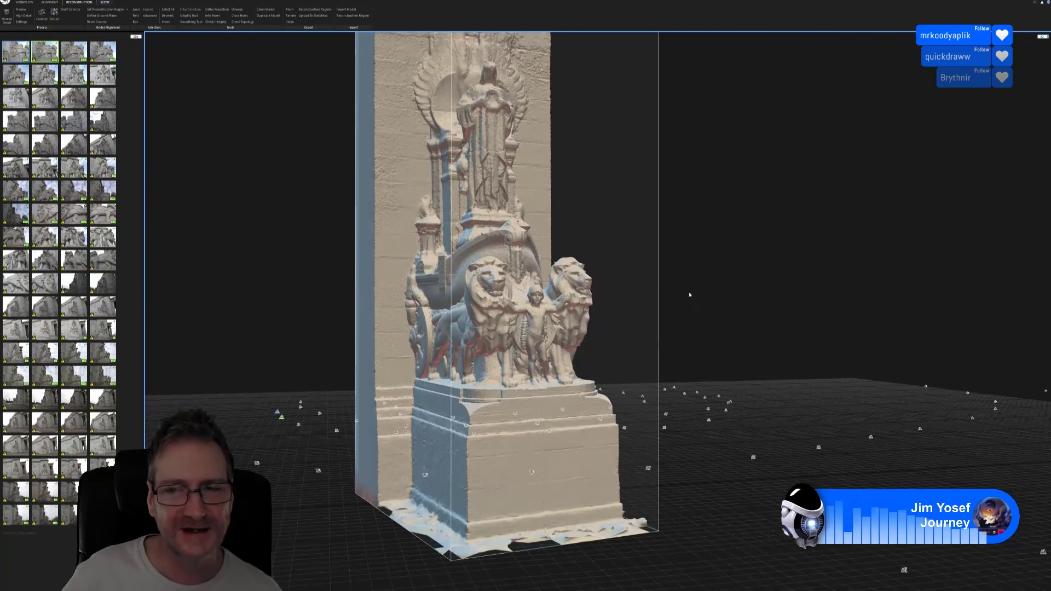
{"action": "scroll", "coordinate": [692, 298], "scroll_direction": "down", "scroll_amount": 5}
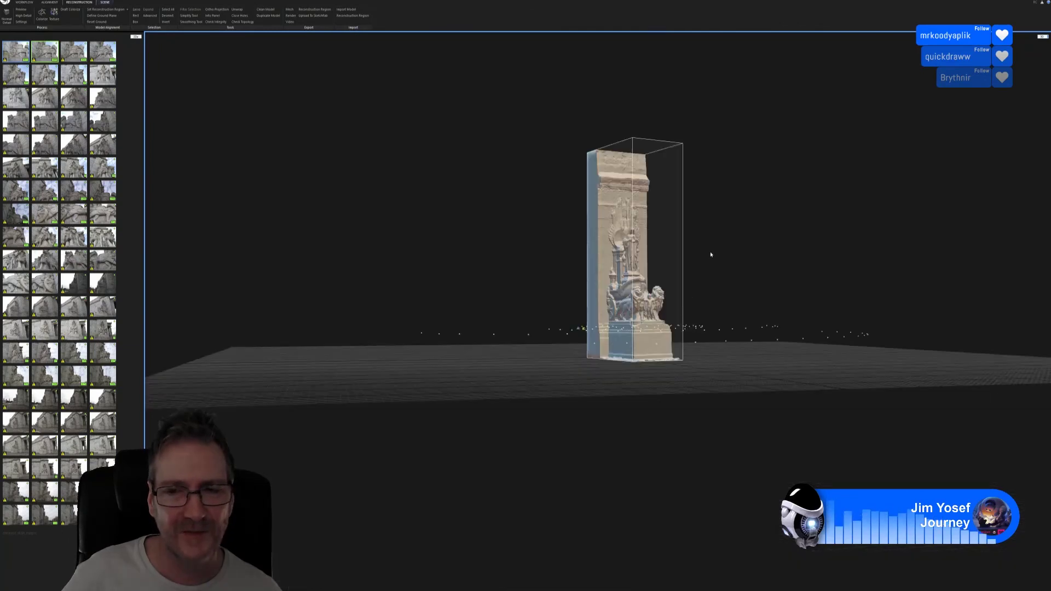
{"action": "left_click_drag", "start_coordinate": [721, 257], "coordinate": [697, 265]}
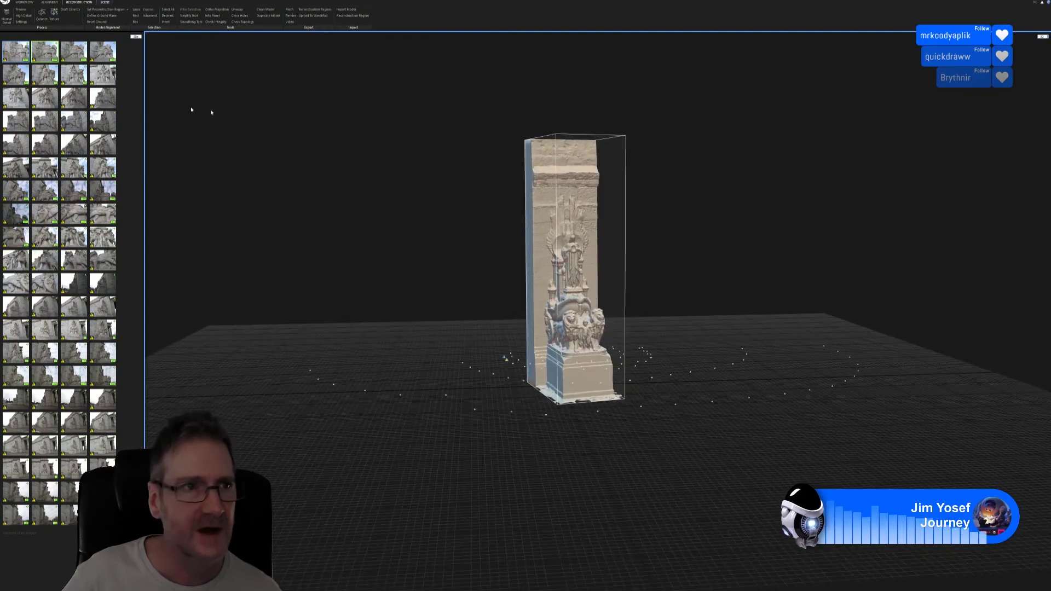
{"action": "left_click", "coordinate": [54, 17]}
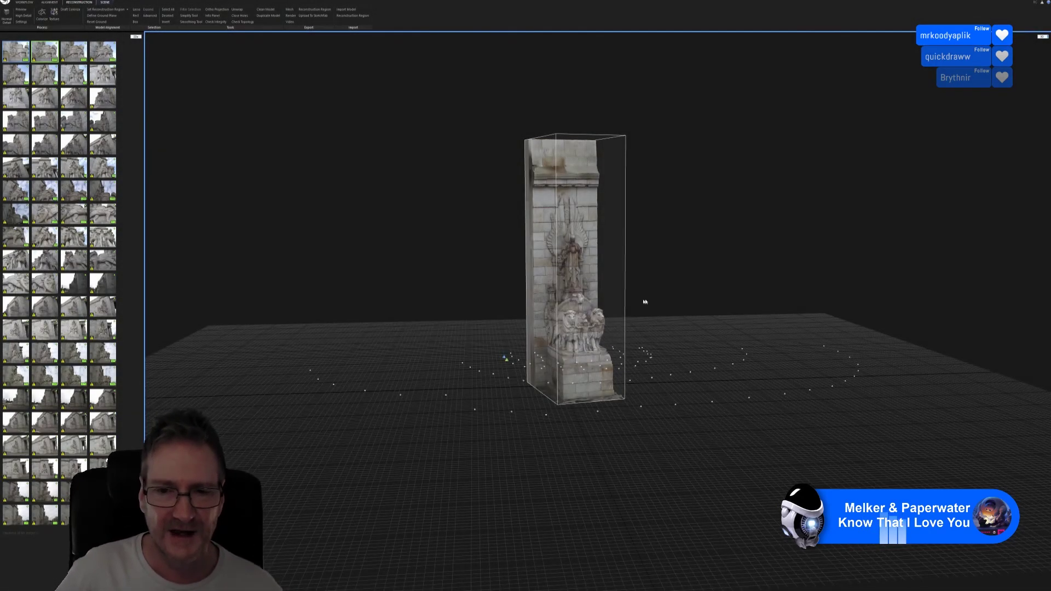
{"action": "mouse_move", "coordinate": [643, 300]}
{"action": "left_mouse_down"}
{"action": "mouse_move", "coordinate": [666, 294]}
{"action": "mouse_move", "coordinate": [654, 291]}
{"action": "left_mouse_up"}
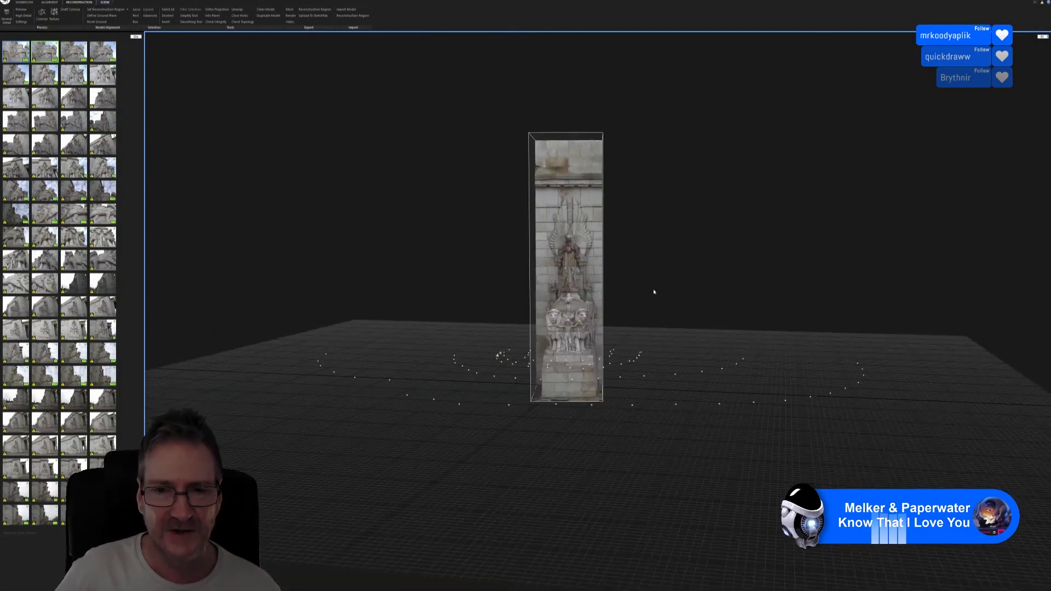
{"action": "scroll", "coordinate": [629, 295], "scroll_direction": "up", "scroll_amount": 5}
{"action": "left_click_drag", "start_coordinate": [552, 271], "coordinate": [508, 319]}
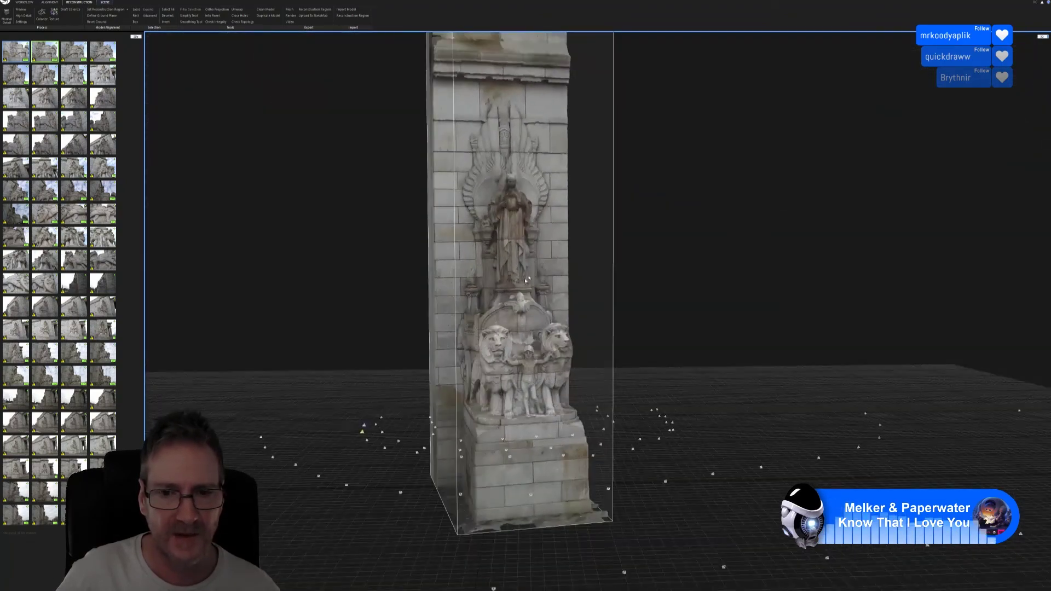
{"action": "scroll", "coordinate": [508, 320], "scroll_direction": "up", "scroll_amount": 5}
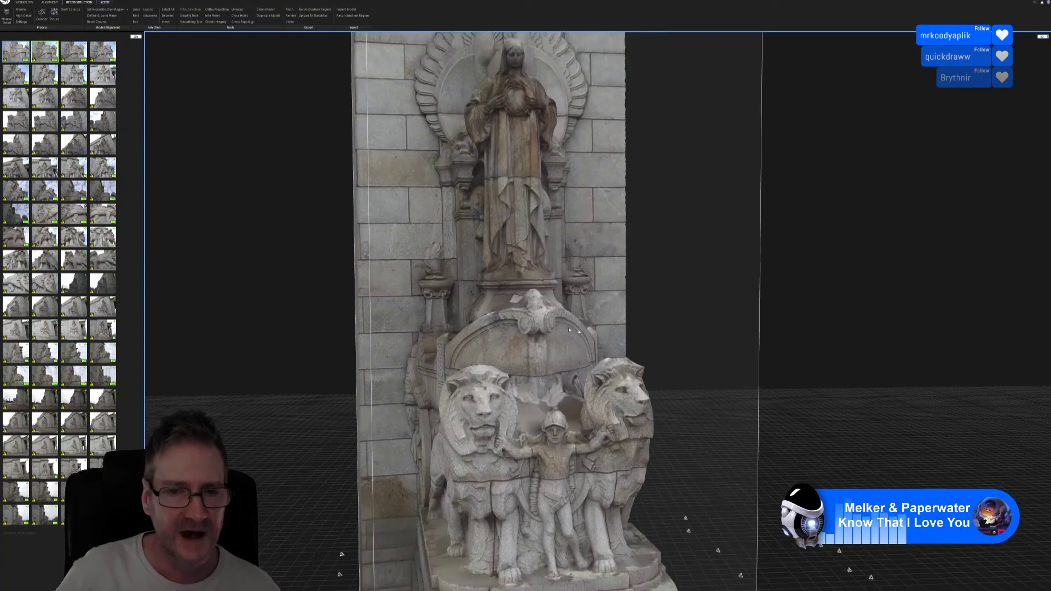
{"action": "left_click_drag", "start_coordinate": [527, 282], "coordinate": [503, 366]}
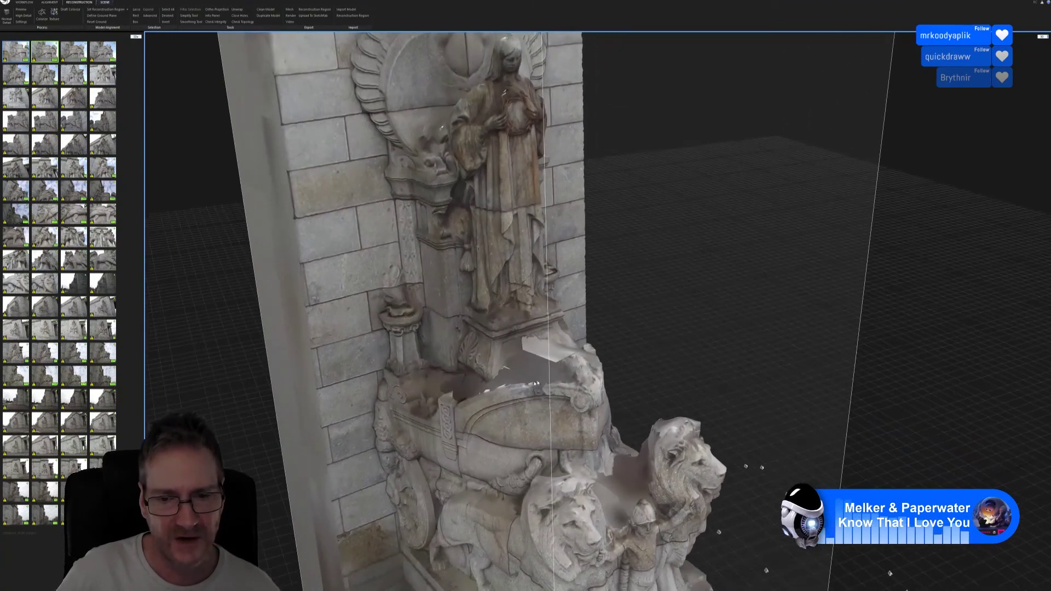
{"action": "left_click_drag", "start_coordinate": [555, 403], "coordinate": [440, 387]}
{"action": "scroll", "coordinate": [439, 387], "scroll_direction": "down", "scroll_amount": 3}
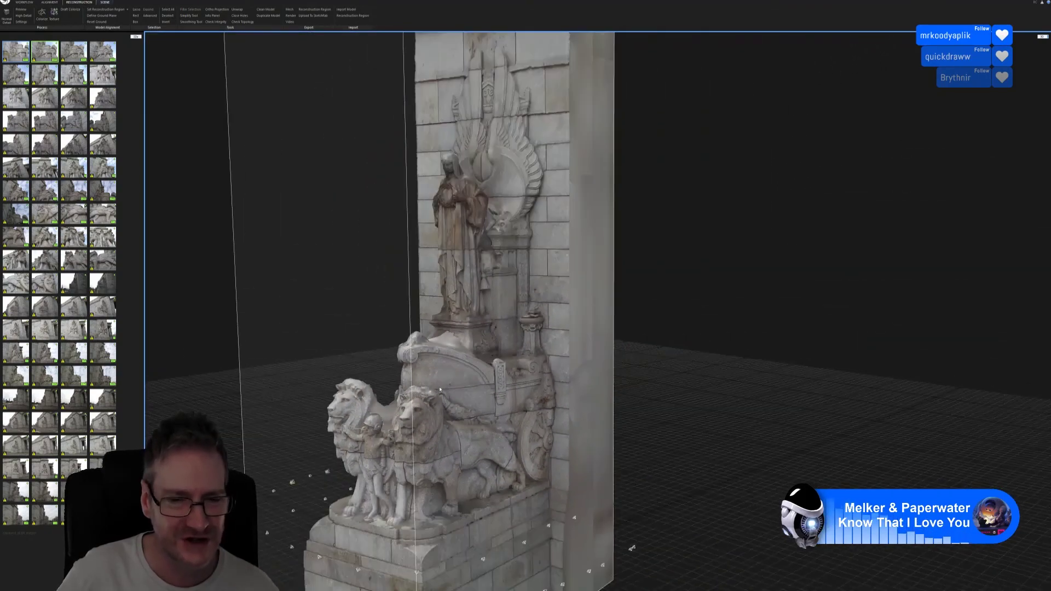
{"action": "scroll", "coordinate": [445, 480], "scroll_direction": "down", "scroll_amount": 2}
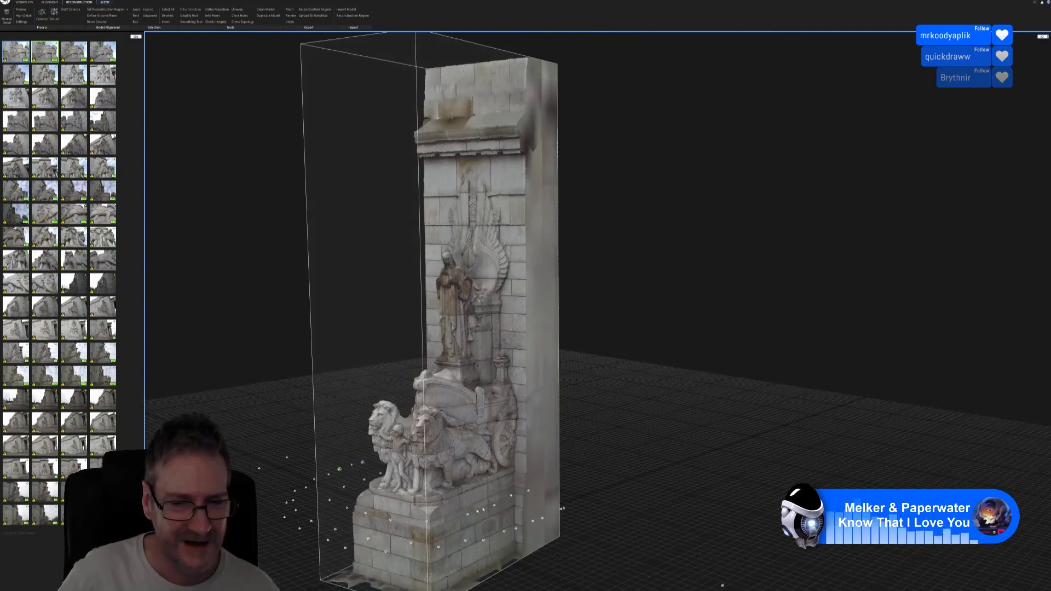
{"action": "left_click_drag", "start_coordinate": [336, 421], "coordinate": [331, 437]}
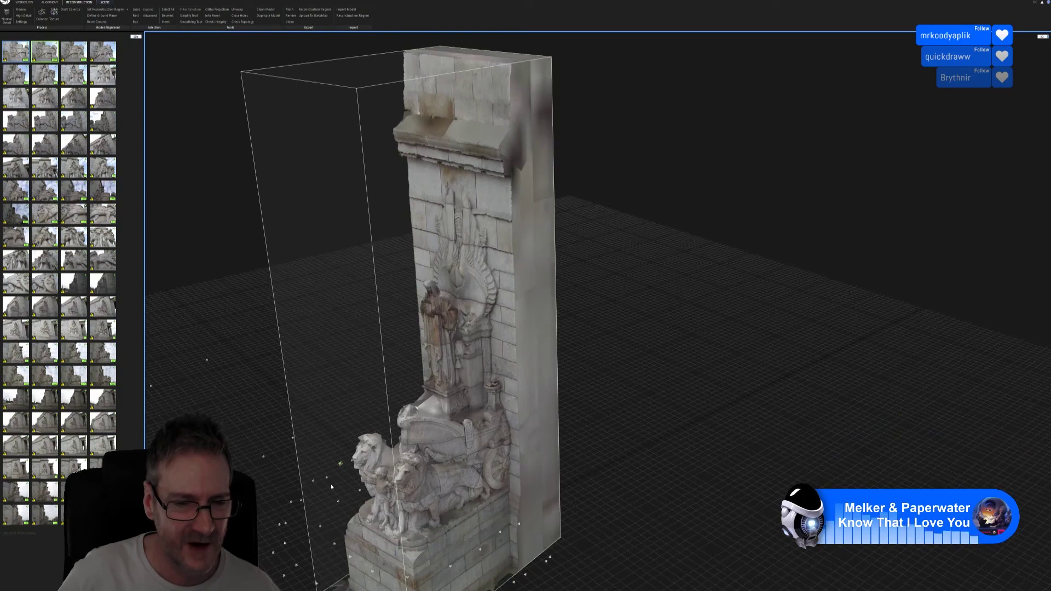
{"action": "scroll", "coordinate": [331, 486], "scroll_direction": "down", "scroll_amount": 3}
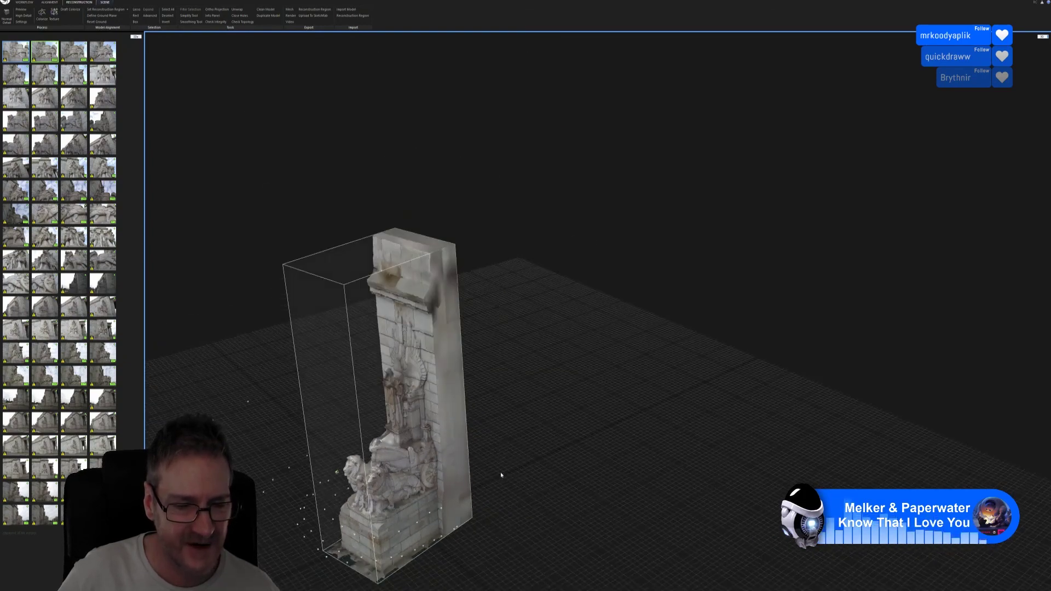
{"action": "left_click_drag", "start_coordinate": [500, 474], "coordinate": [427, 407]}
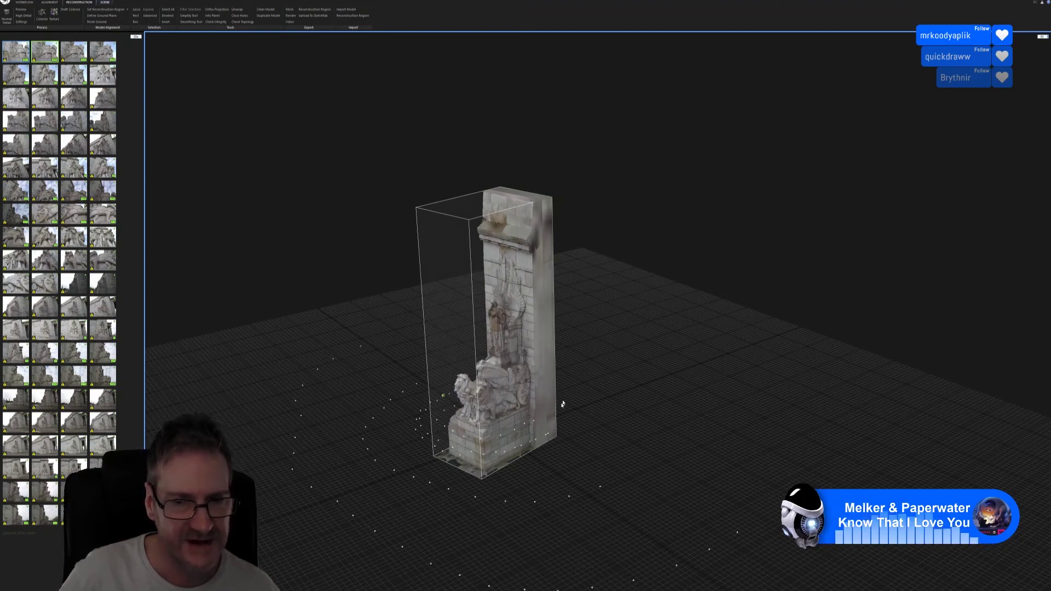
{"action": "scroll", "coordinate": [502, 443], "scroll_direction": "up", "scroll_amount": 5}
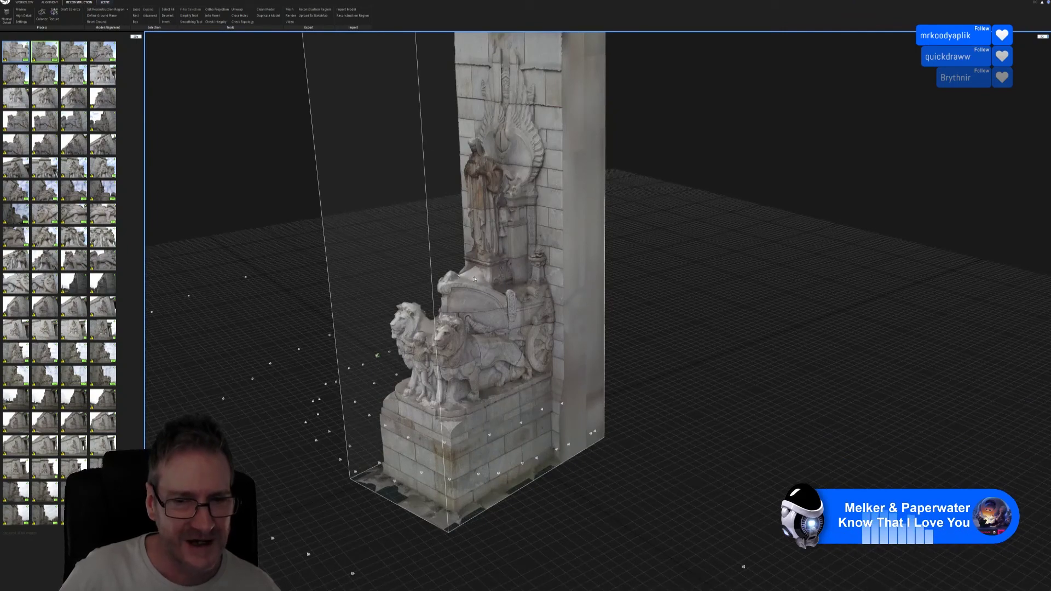
{"action": "left_click_drag", "start_coordinate": [470, 280], "coordinate": [550, 367]}
{"action": "scroll", "coordinate": [438, 467], "scroll_direction": "up", "scroll_amount": 4}
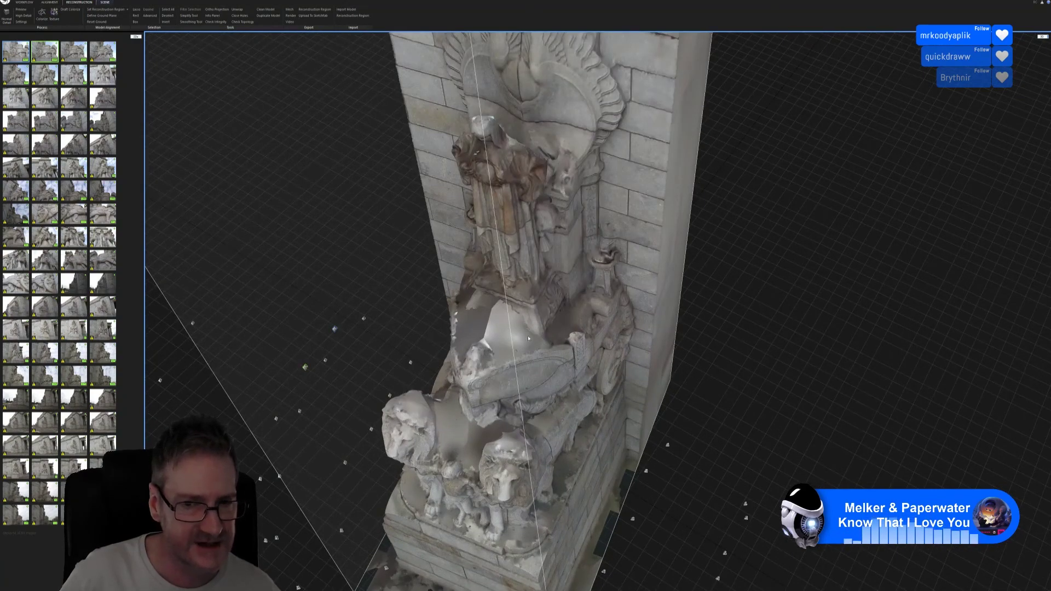
{"action": "left_click_drag", "start_coordinate": [529, 338], "coordinate": [632, 357]}
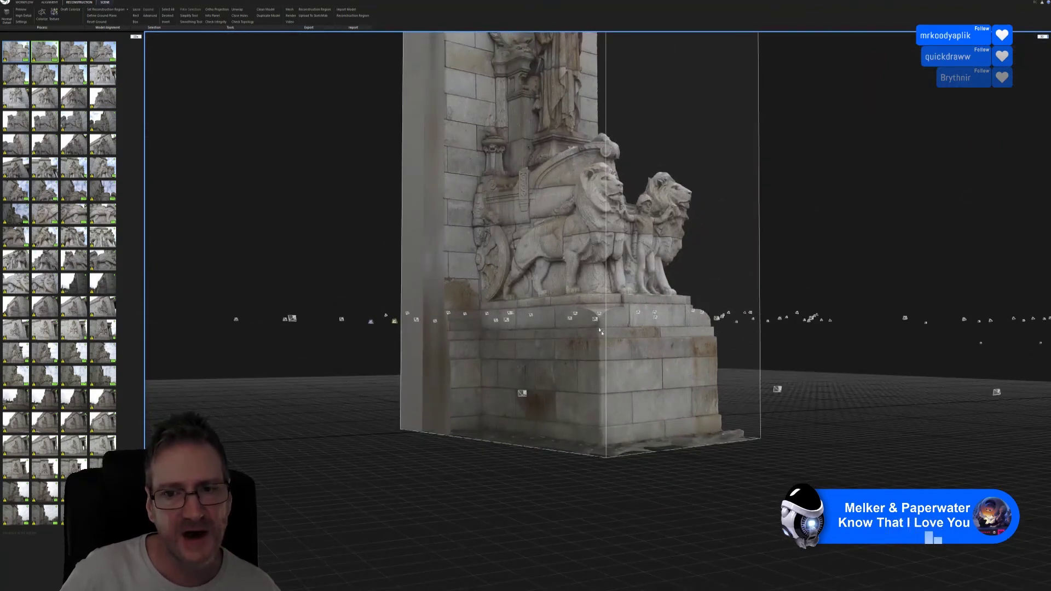
{"action": "left_click_drag", "start_coordinate": [558, 247], "coordinate": [547, 275]}
{"action": "scroll", "coordinate": [568, 252], "scroll_direction": "up", "scroll_amount": 5}
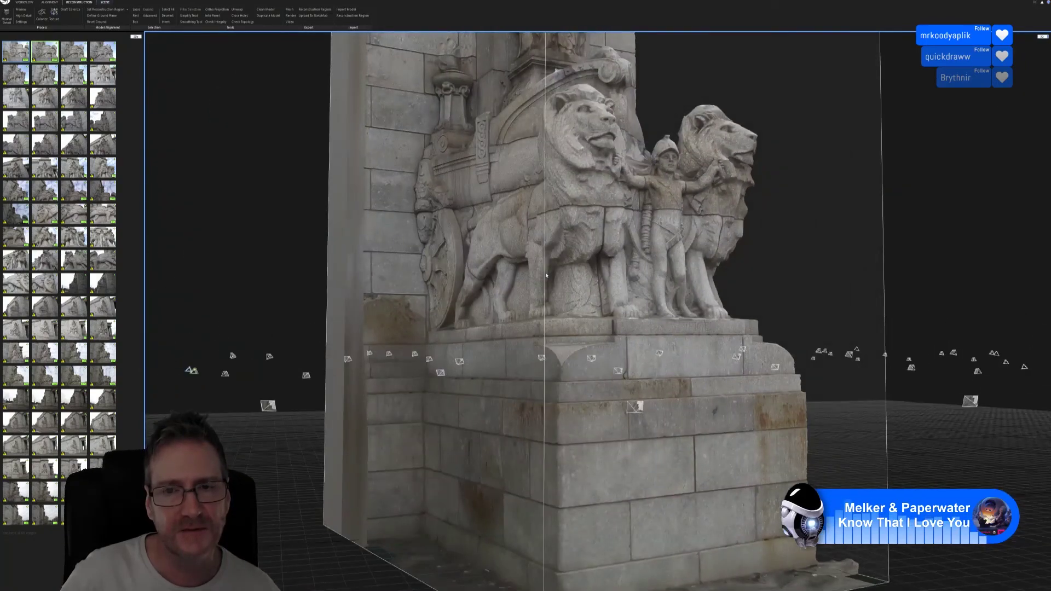
{"action": "scroll", "coordinate": [542, 279], "scroll_direction": "down", "scroll_amount": 2}
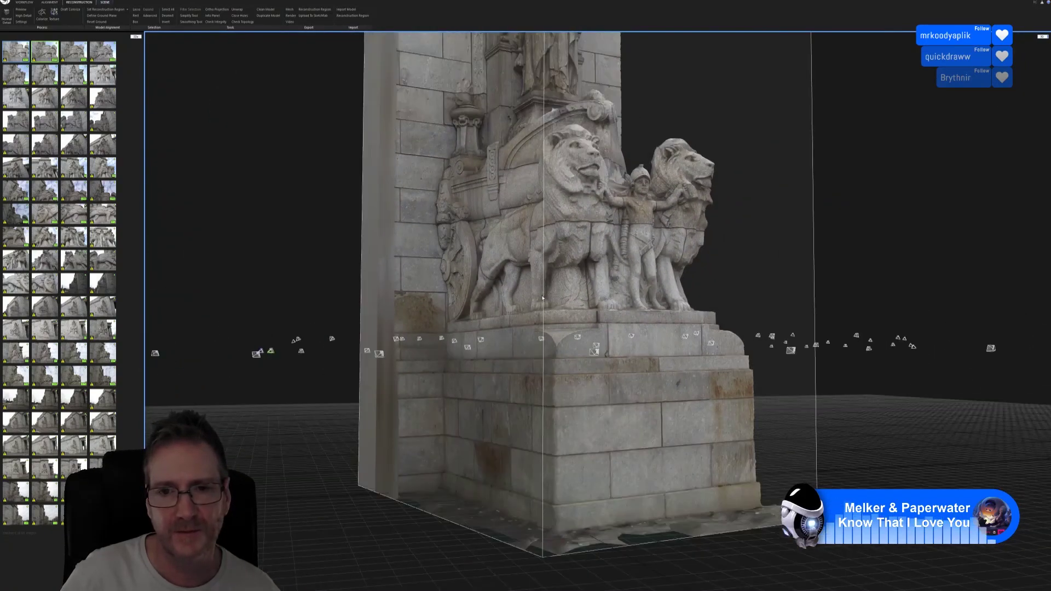
{"action": "left_click_drag", "start_coordinate": [543, 298], "coordinate": [673, 300]}
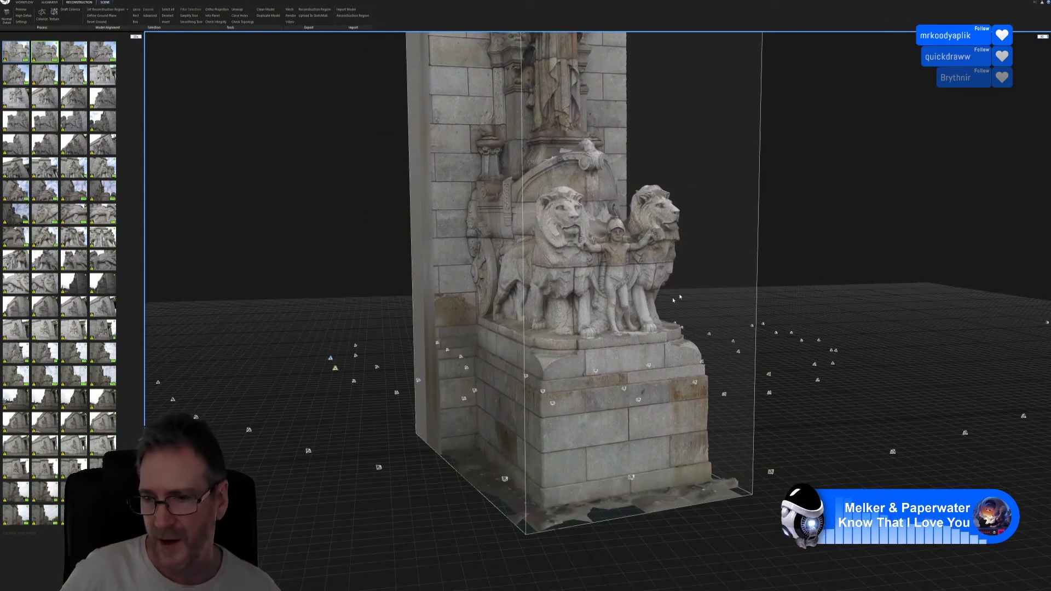
{"action": "left_click_drag", "start_coordinate": [674, 300], "coordinate": [682, 330]}
{"action": "left_click_drag", "start_coordinate": [687, 283], "coordinate": [620, 95]}
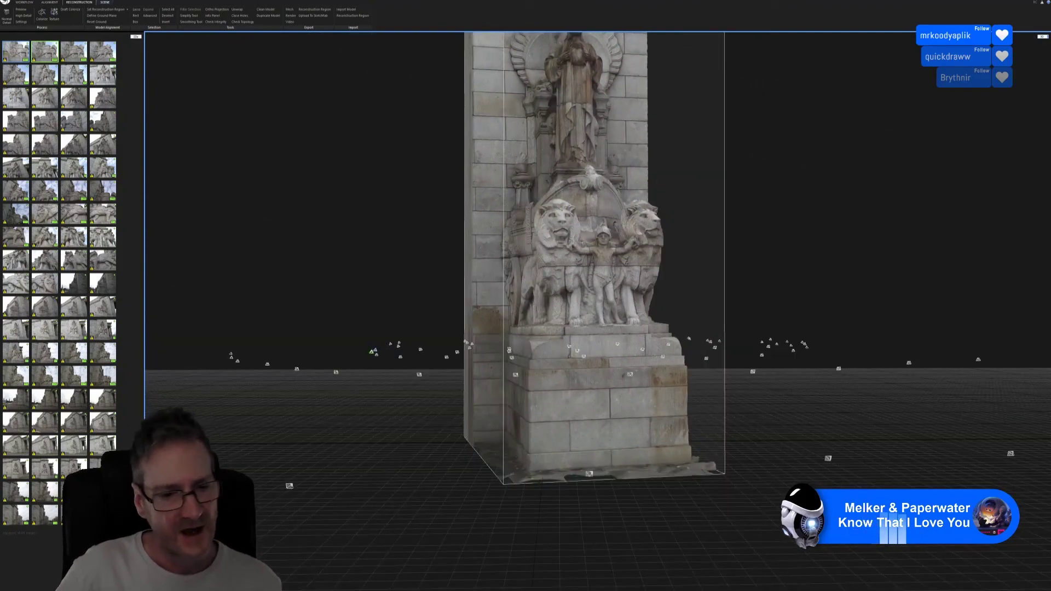
{"action": "key", "text": "alt+Tab"}
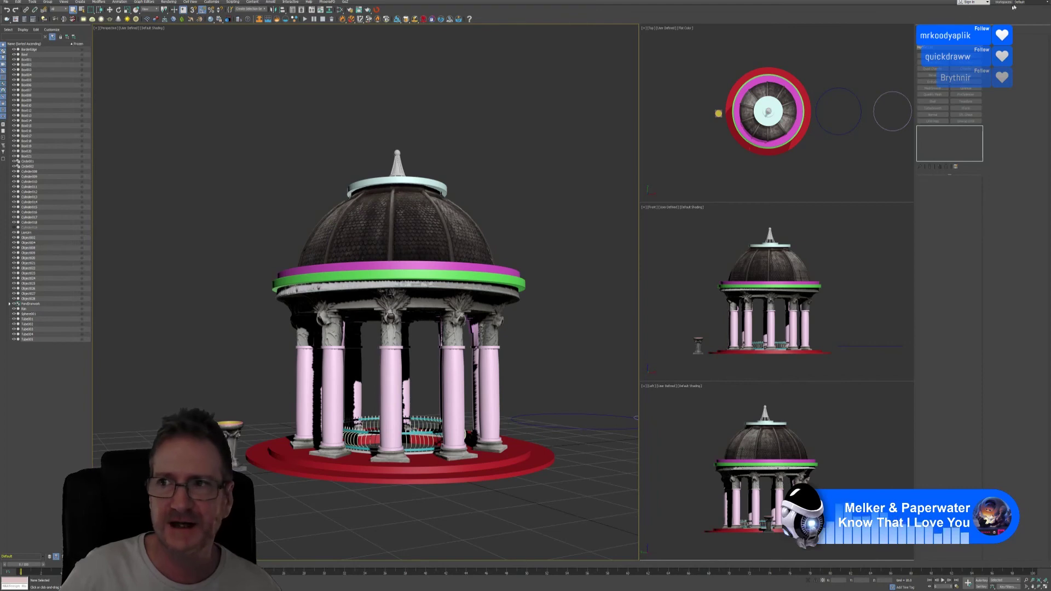
{"action": "key", "text": "alt+Tab"}
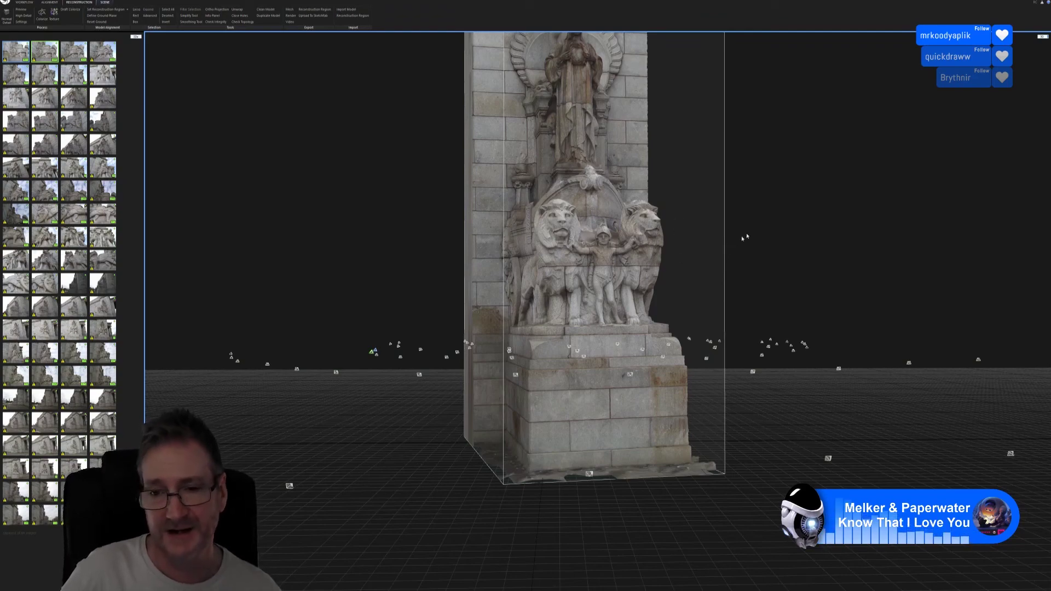
Orbit the textured monument to inspect the lions and spoked chariot wheel from several sides.
{"action": "left_click_drag", "start_coordinate": [742, 236], "coordinate": [710, 70]}
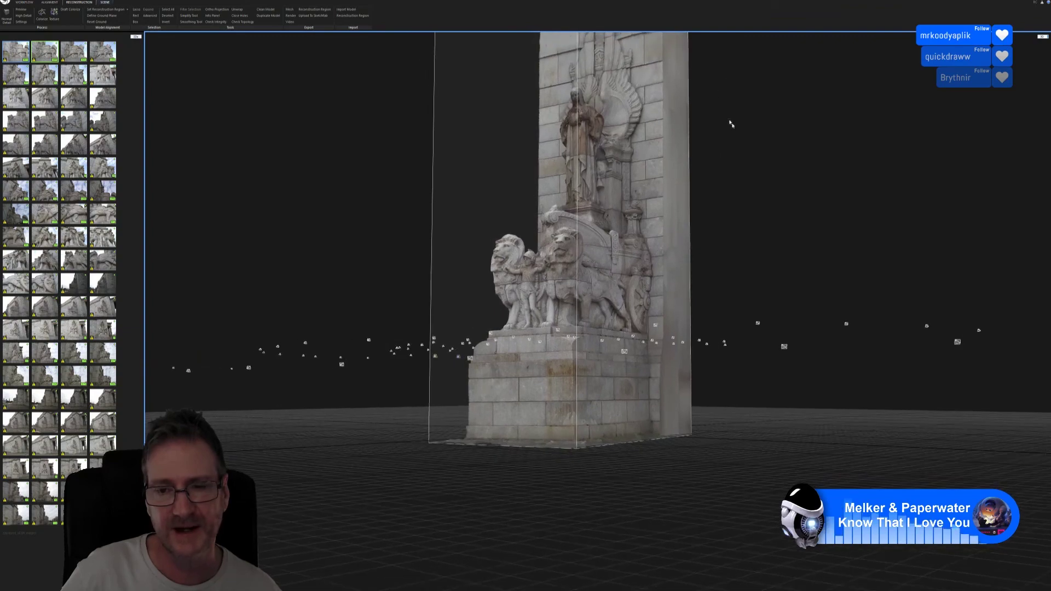
{"action": "left_click_drag", "start_coordinate": [716, 146], "coordinate": [730, 118]}
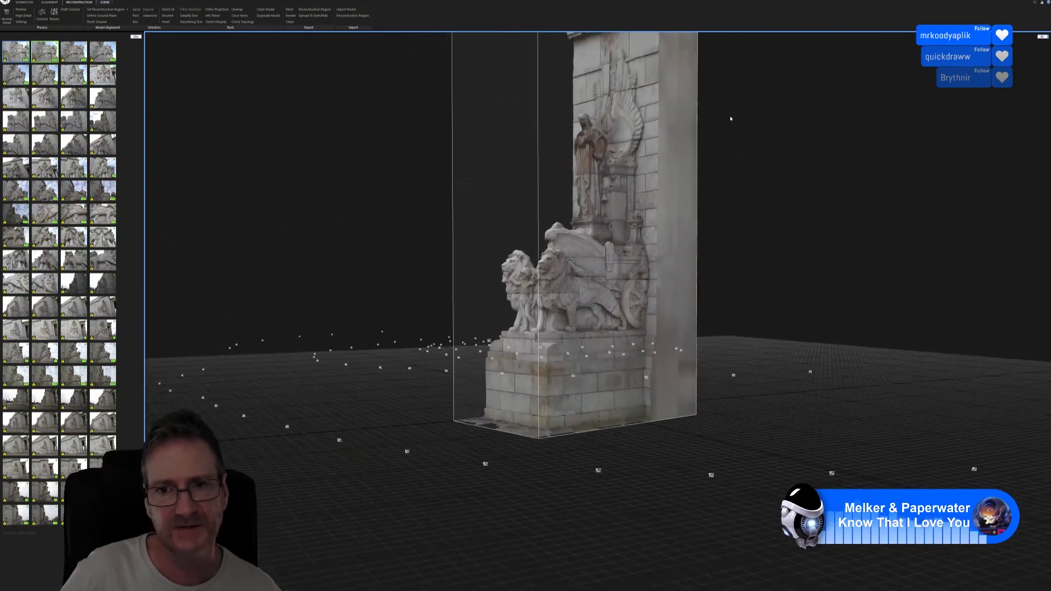
{"action": "left_click_drag", "start_coordinate": [744, 178], "coordinate": [523, 298]}
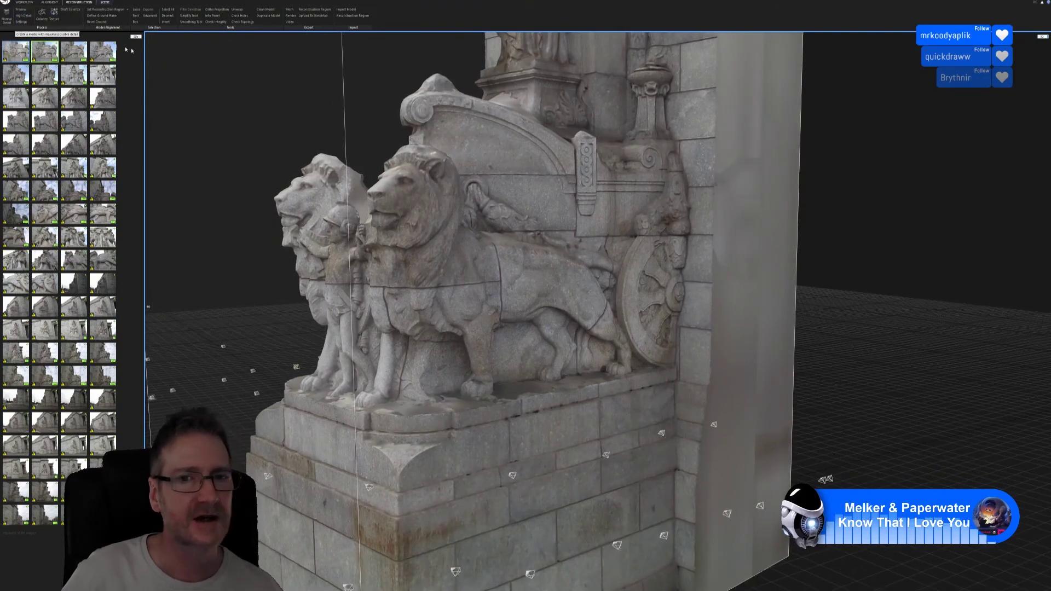
Inspect the statue from oblique side views and run Clean Model to remove topology defects.
{"action": "left_click_drag", "start_coordinate": [486, 289], "coordinate": [545, 307]}
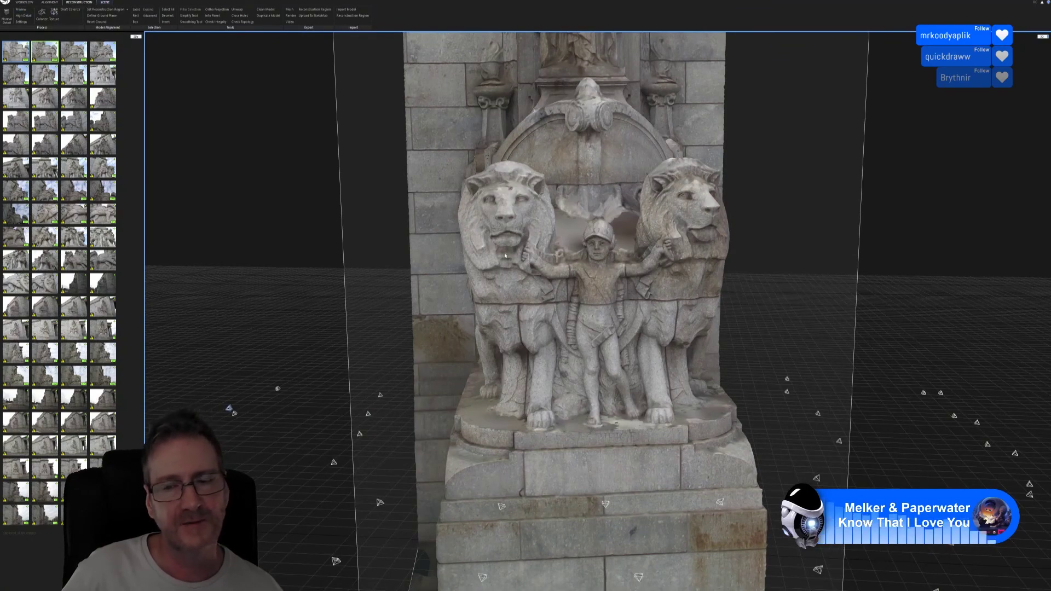
{"action": "left_click_drag", "start_coordinate": [505, 256], "coordinate": [540, 252]}
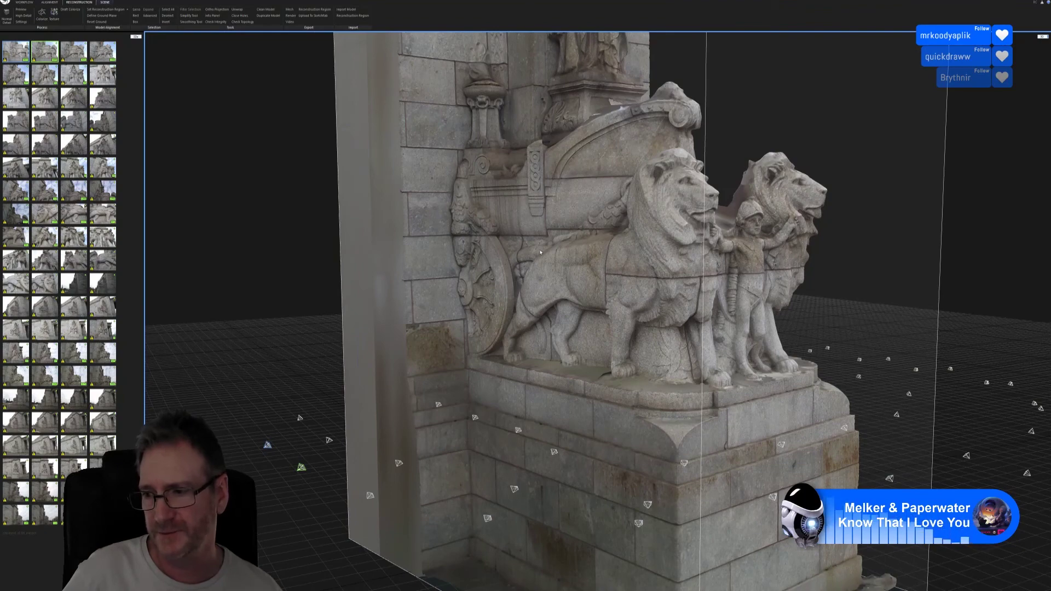
{"action": "left_click_drag", "start_coordinate": [561, 283], "coordinate": [625, 275]}
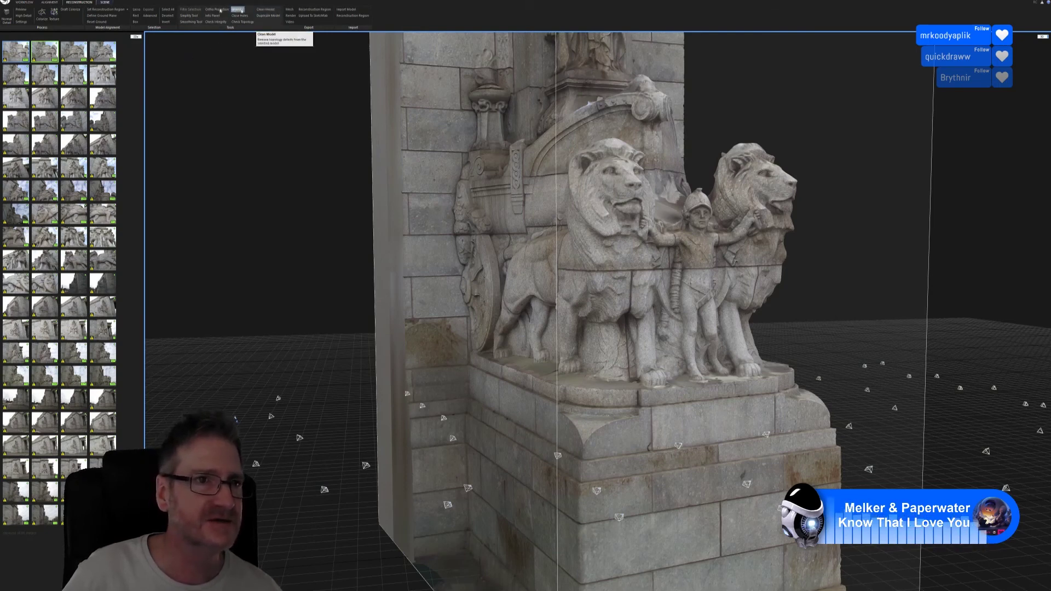
{"action": "left_click", "coordinate": [269, 11]}
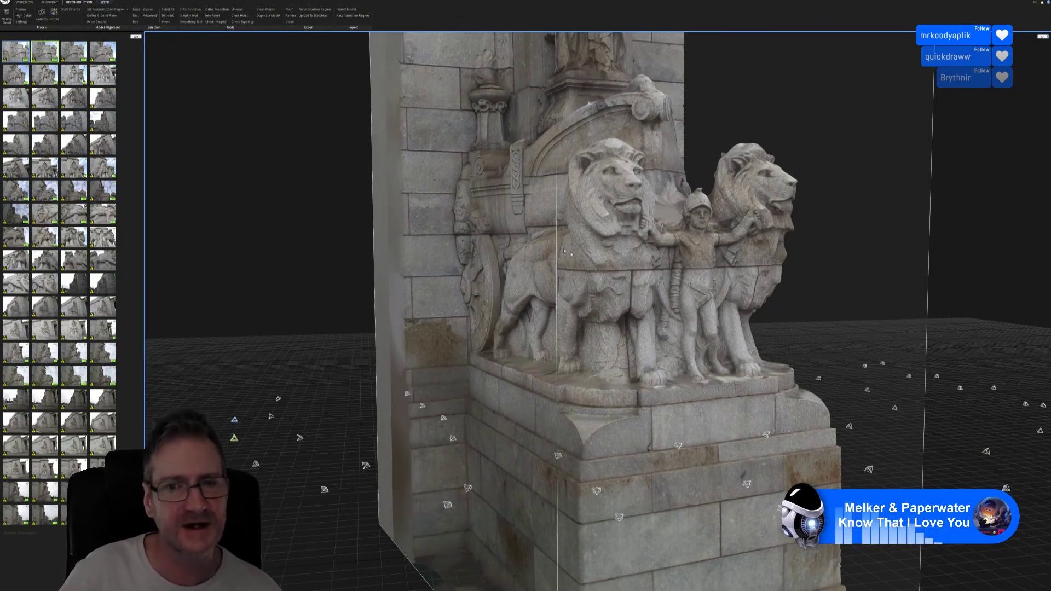
{"action": "left_click_drag", "start_coordinate": [471, 235], "coordinate": [259, 74]}
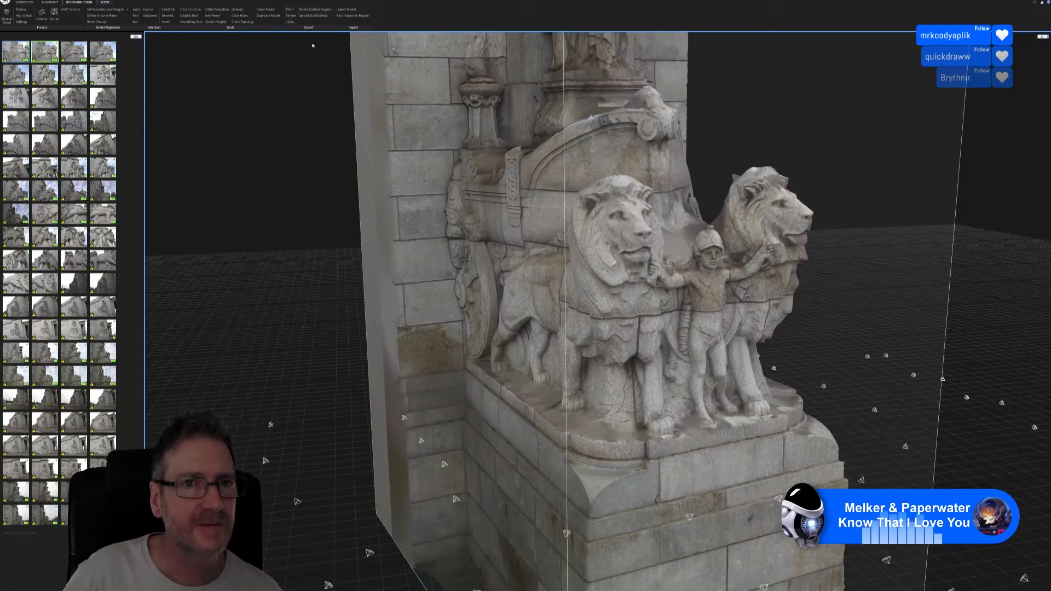
Start the mesh export, then create and enter a new 'statue Model' folder in the save dialog.
{"action": "left_click", "coordinate": [291, 9]}
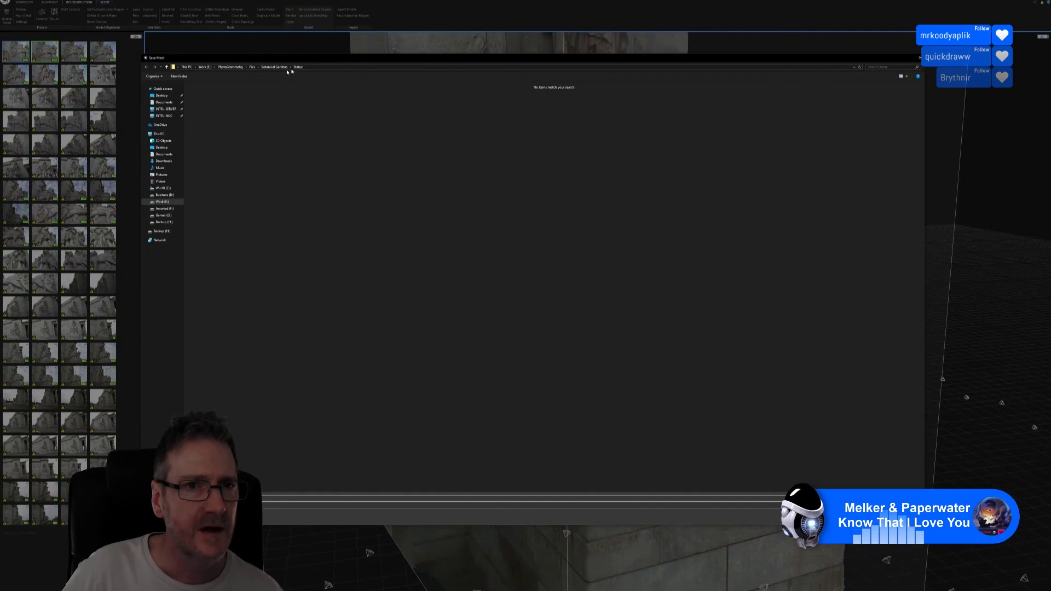
{"action": "right_click", "coordinate": [262, 110]}
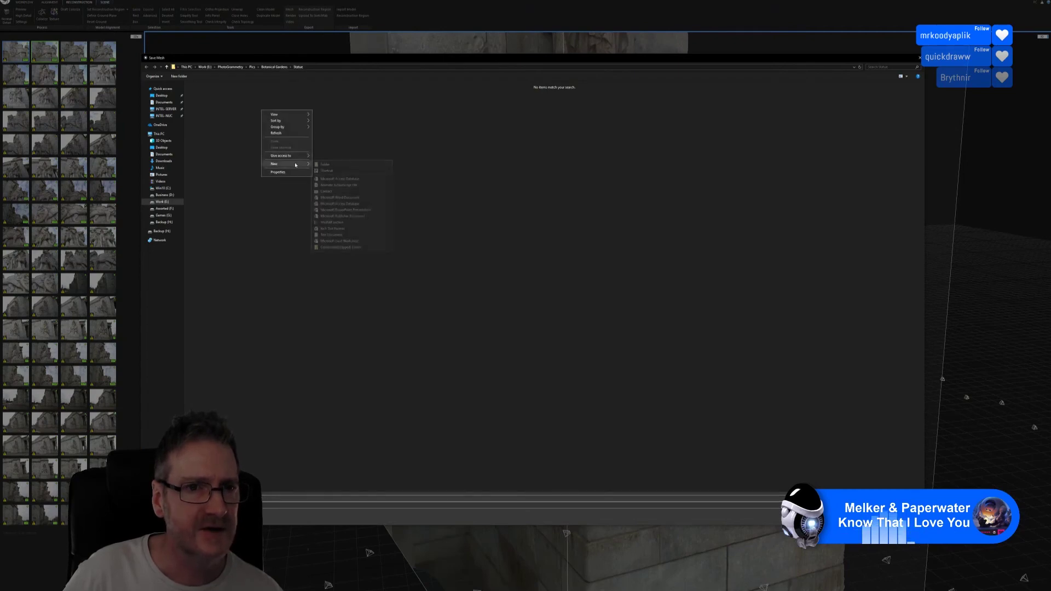
{"action": "left_click", "coordinate": [324, 165]}
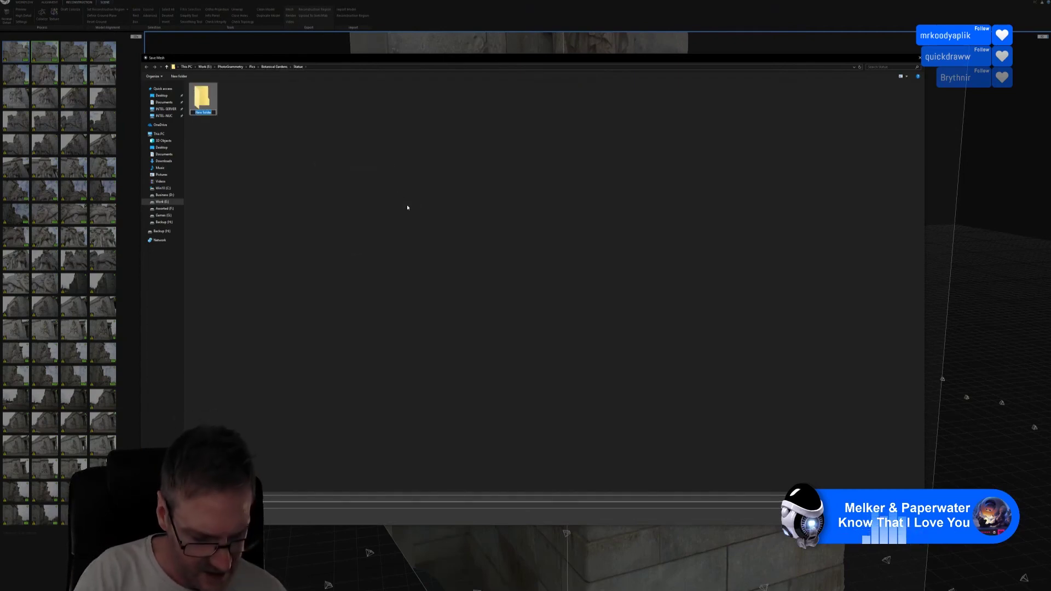
{"action": "type", "text": "statue"}
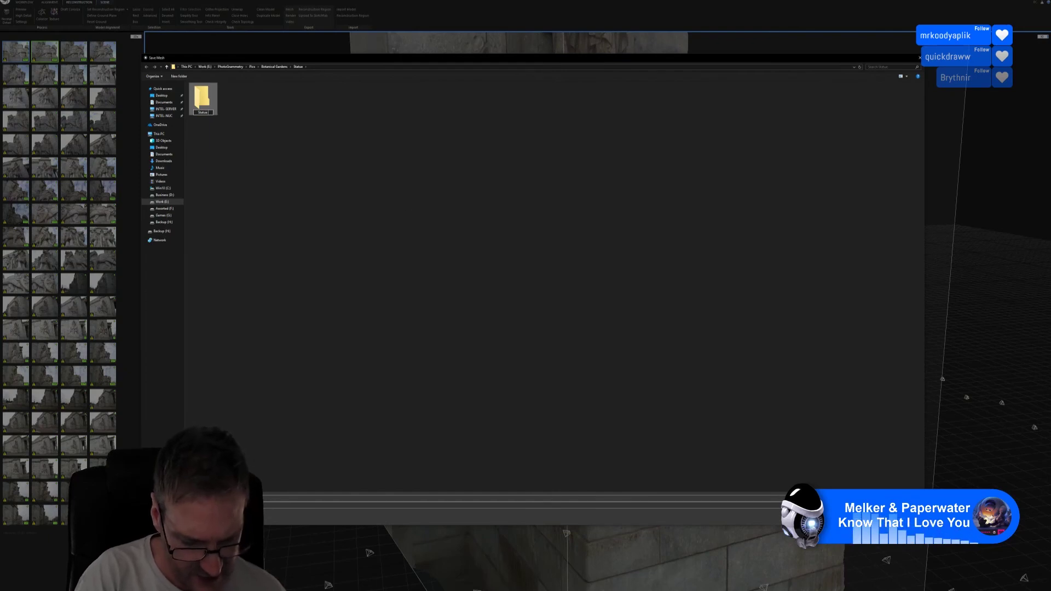
{"action": "type", "text": " Model"}
{"action": "key", "text": "Return"}
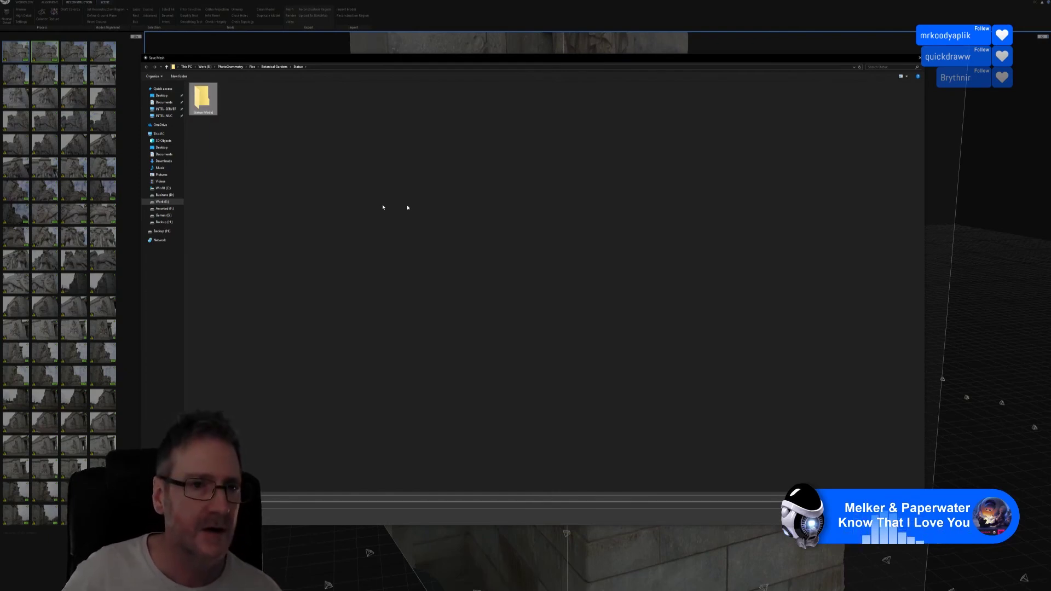
{"action": "double_click", "coordinate": [204, 100]}
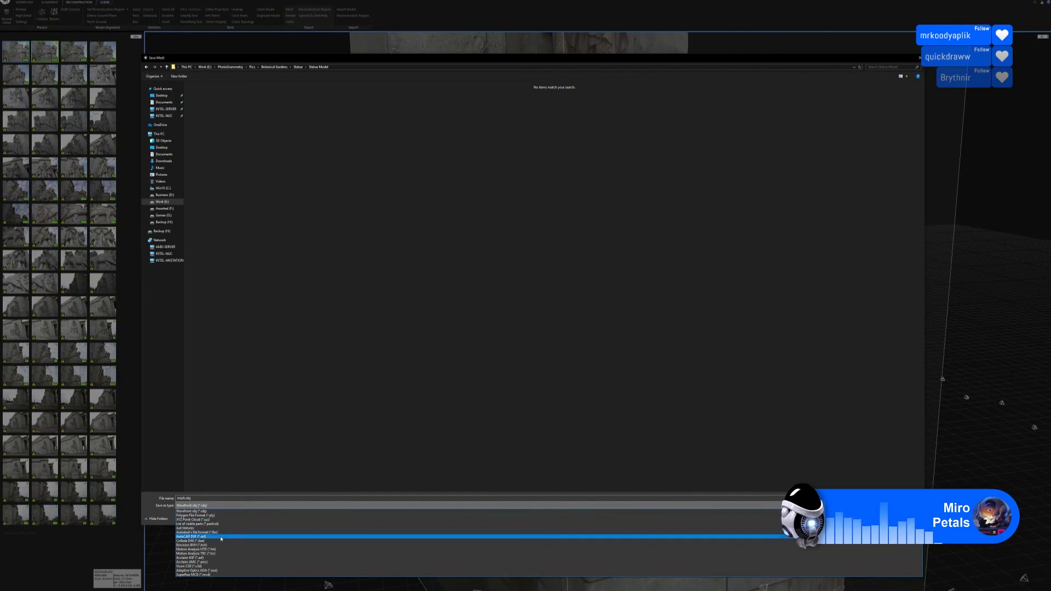
Save the mesh with Wavefront obj (*.obj) as the file type.
{"action": "left_click", "coordinate": [214, 508]}
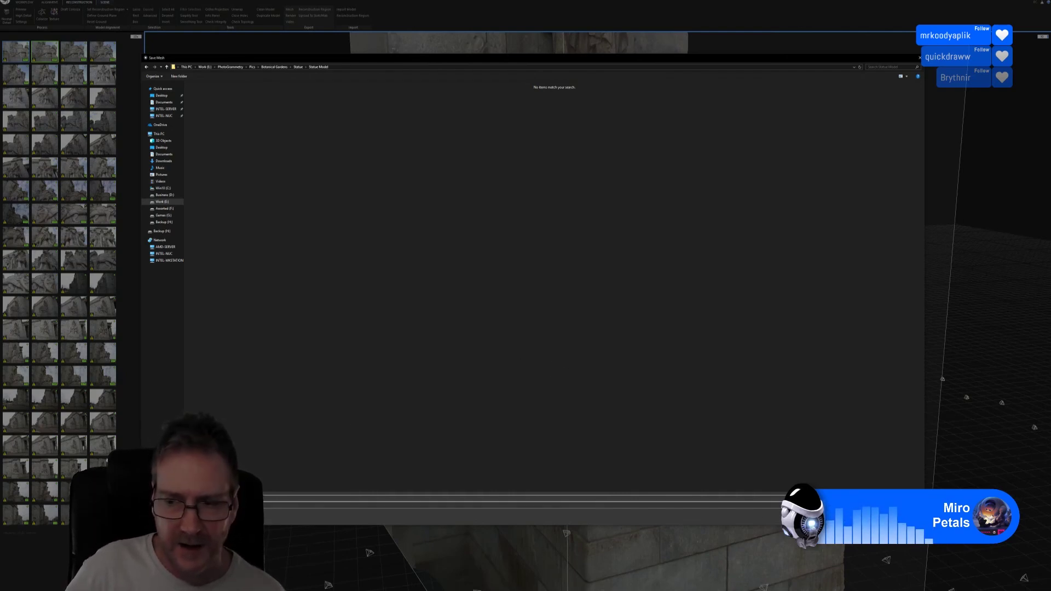
{"action": "key", "text": "Return"}
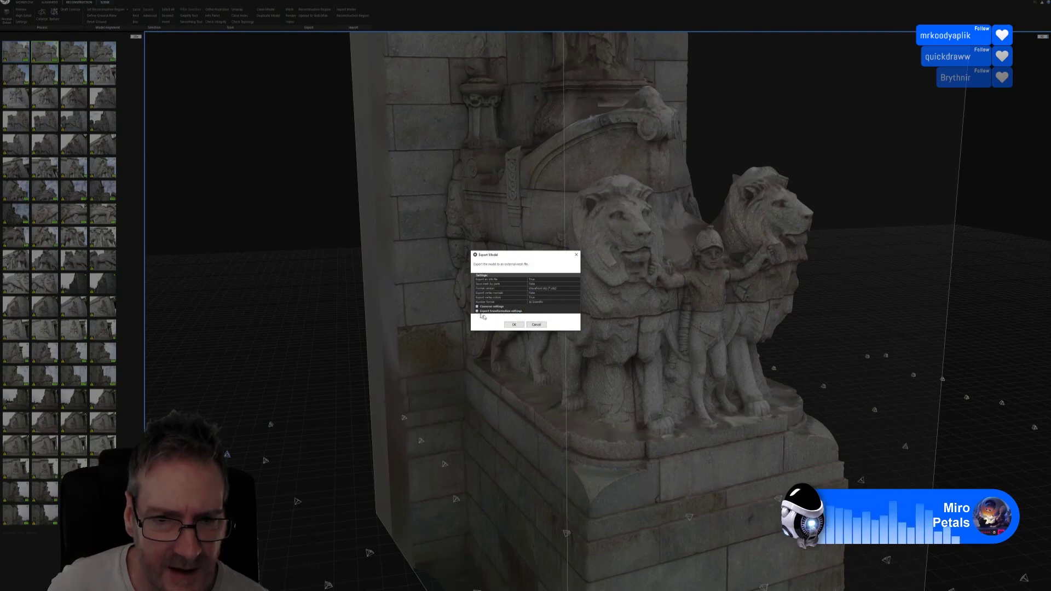
Accept the Export Model settings to write the textured OBJ into the Statue Model folder.
{"action": "left_click", "coordinate": [513, 324]}
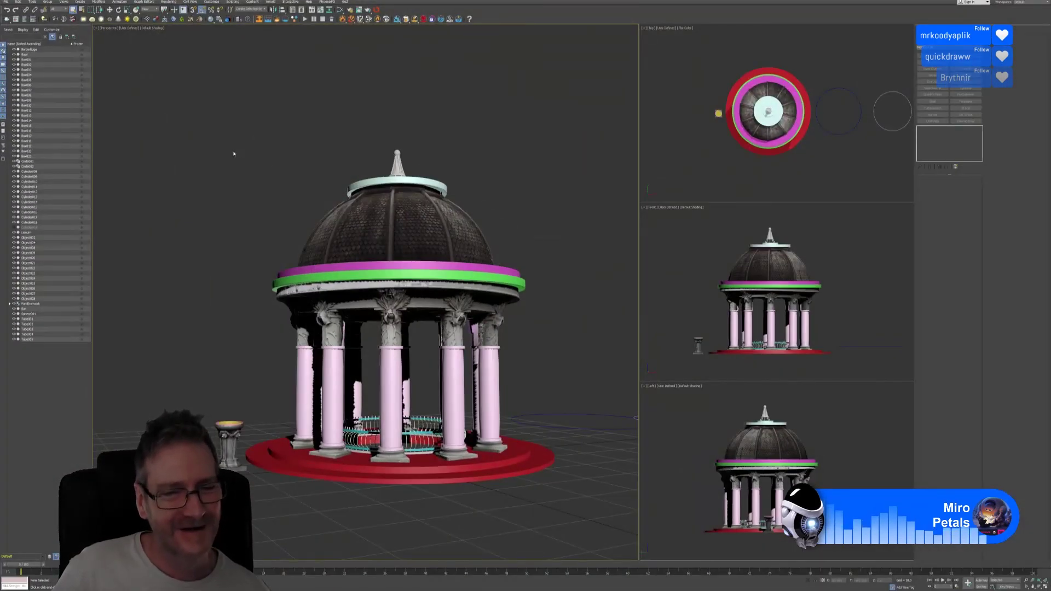
Import Statue.obj from Botanical Gardens > Statue > Statue Model into the gazebo scene.
{"action": "scroll", "coordinate": [245, 161], "scroll_direction": "up", "scroll_amount": 2}
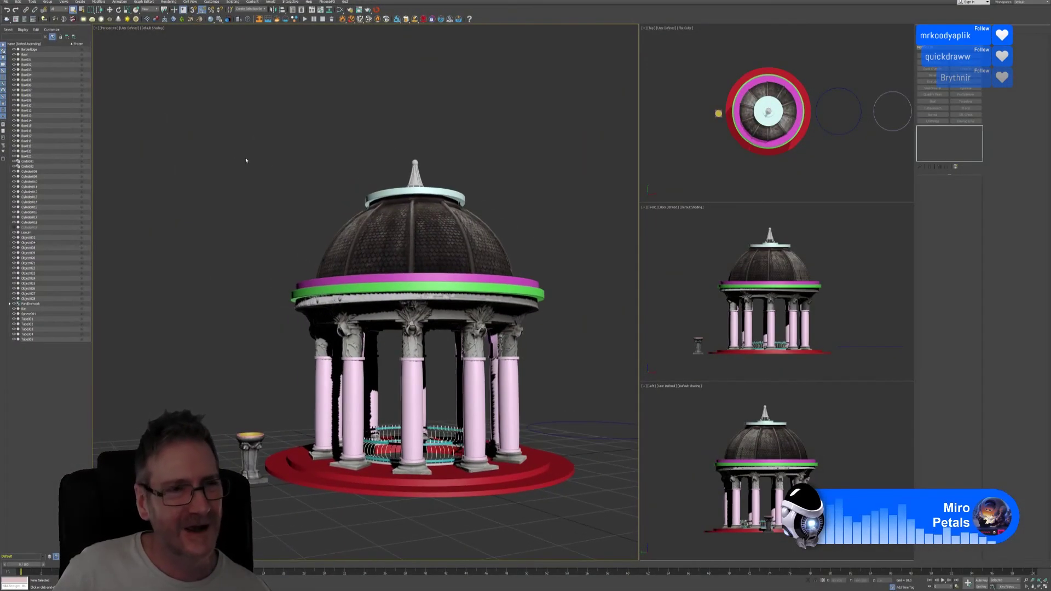
{"action": "left_click", "coordinate": [6, 2]}
{"action": "mouse_move", "coordinate": [25, 82]}
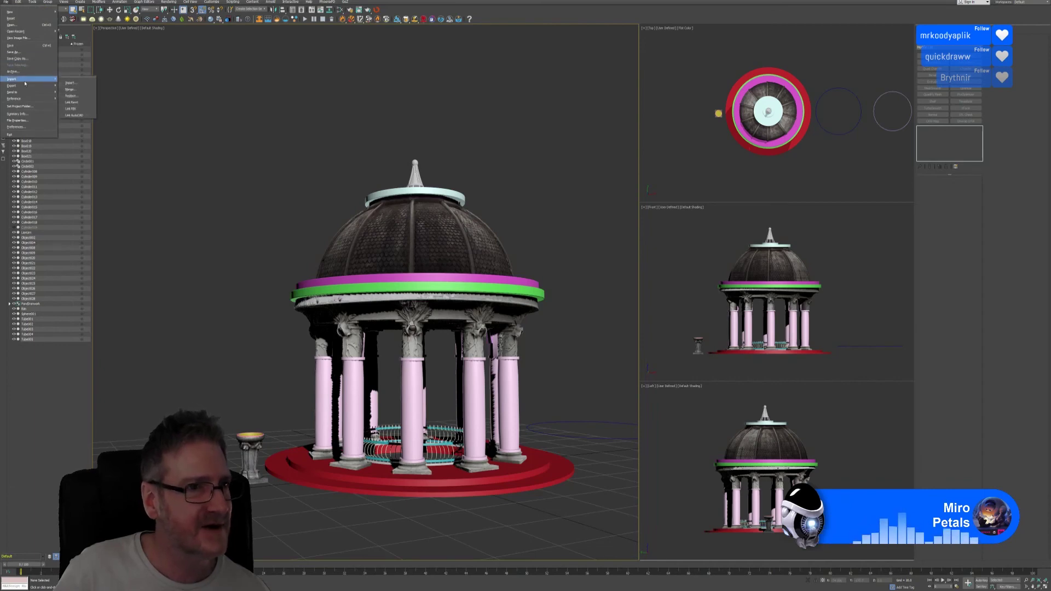
{"action": "left_click", "coordinate": [79, 86]}
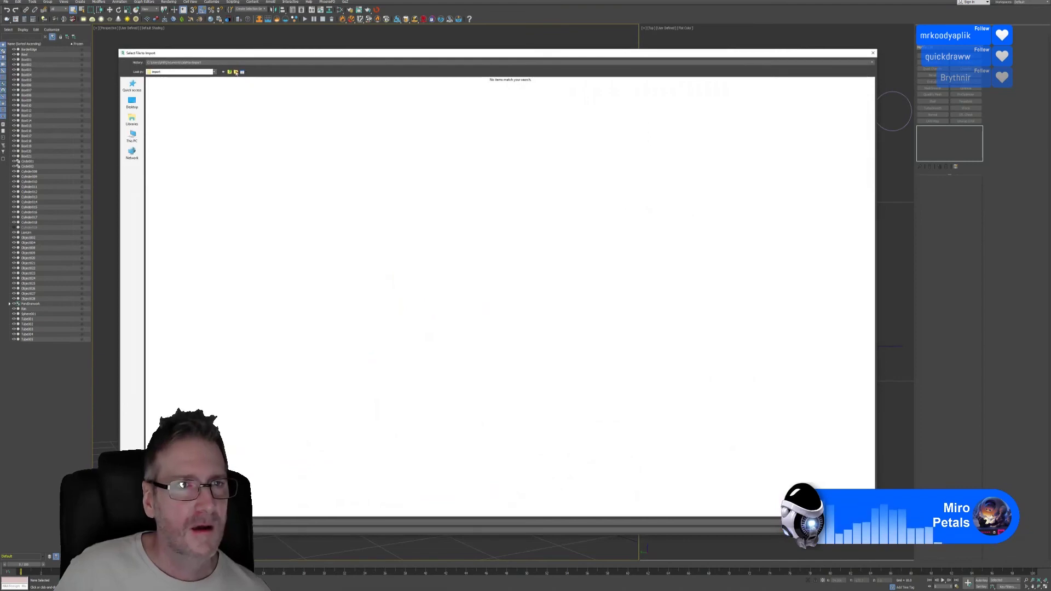
{"action": "left_click", "coordinate": [217, 64]}
{"action": "left_click", "coordinate": [219, 72]}
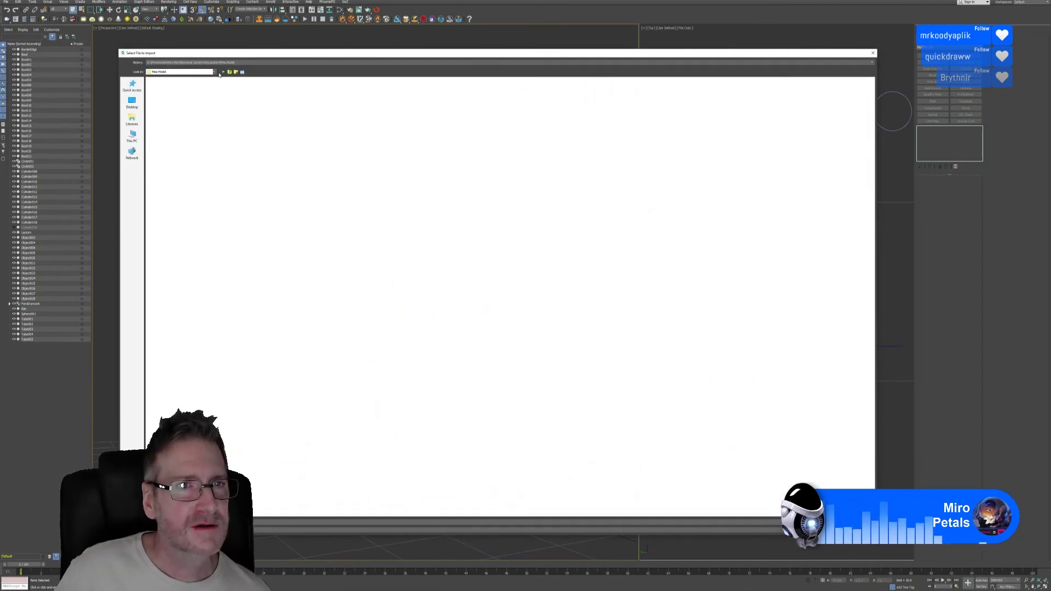
{"action": "left_click", "coordinate": [230, 72]}
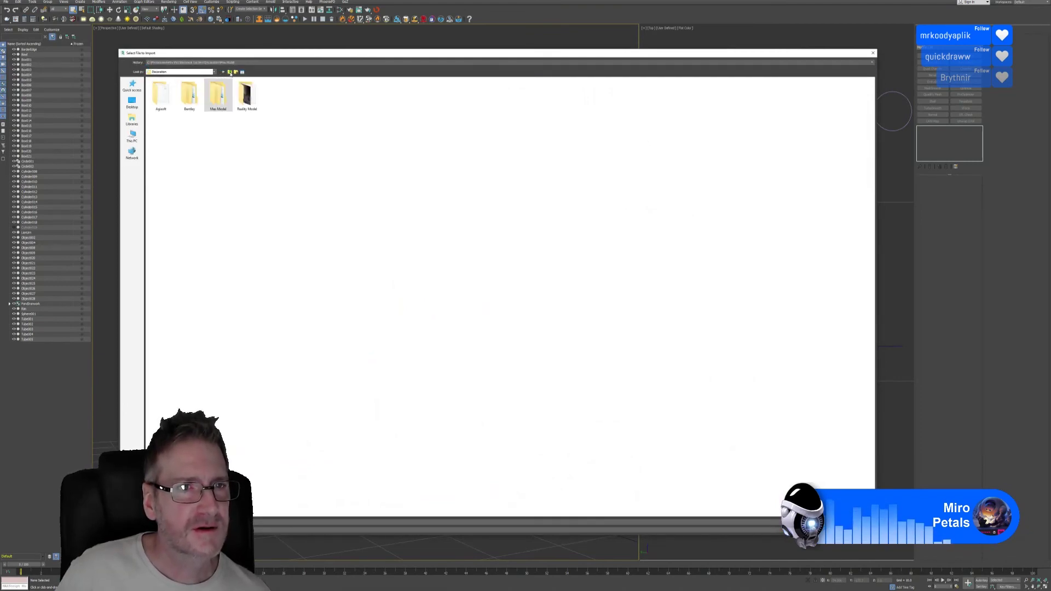
{"action": "left_click", "coordinate": [230, 72]}
{"action": "left_click", "coordinate": [328, 103]}
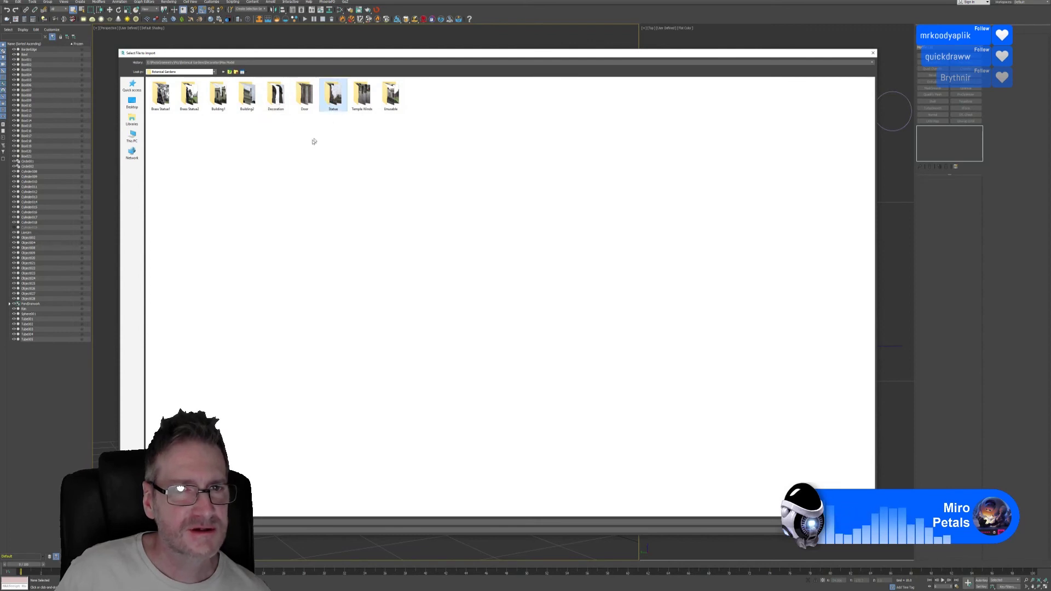
{"action": "key", "text": "Return"}
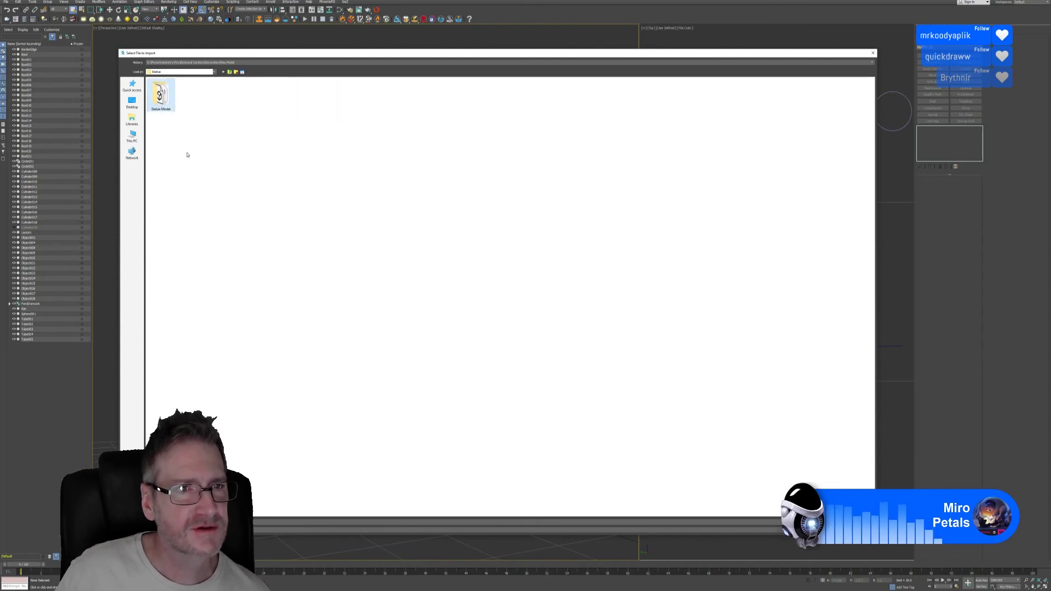
{"action": "key", "text": "Return"}
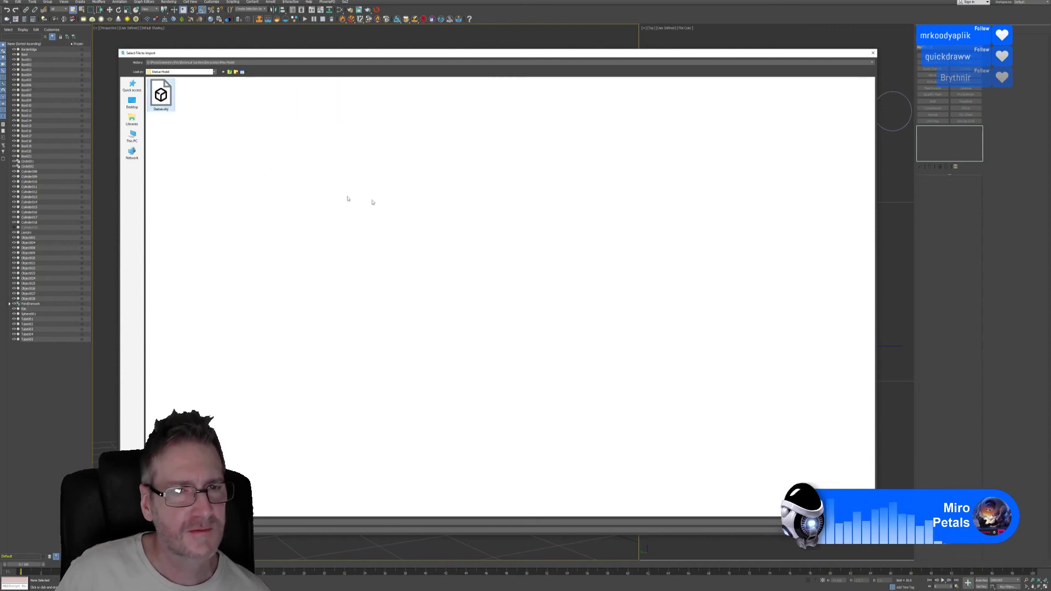
{"action": "key", "text": "Return"}
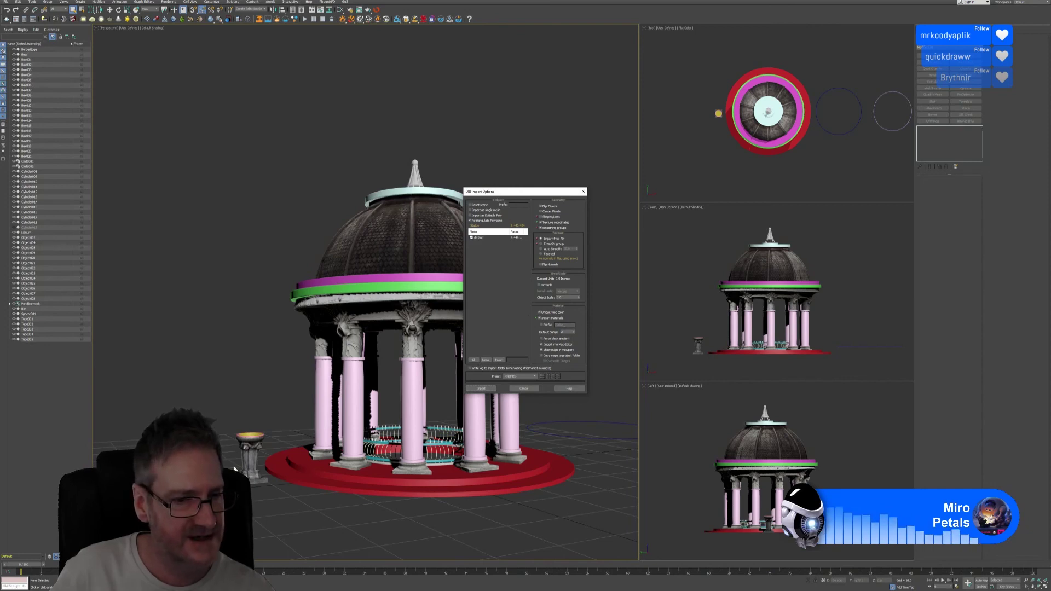
Accept the OBJ Import Options to create the statue mesh in the gazebo scene.
{"action": "left_click", "coordinate": [481, 389]}
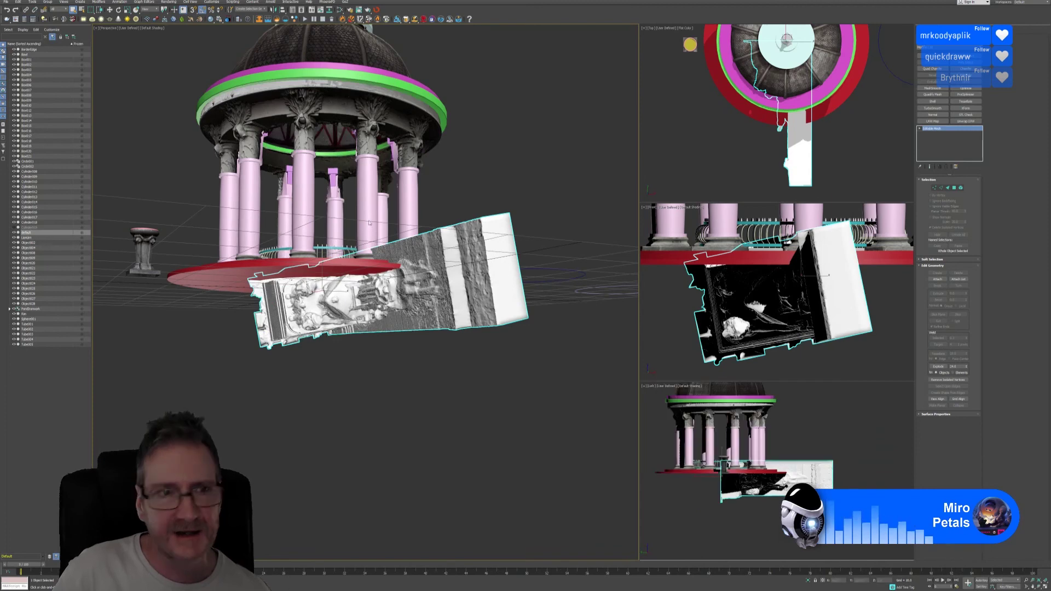
Rotate the imported relief mesh upright and turn it slightly around its vertical axis.
{"action": "left_click", "coordinate": [118, 9]}
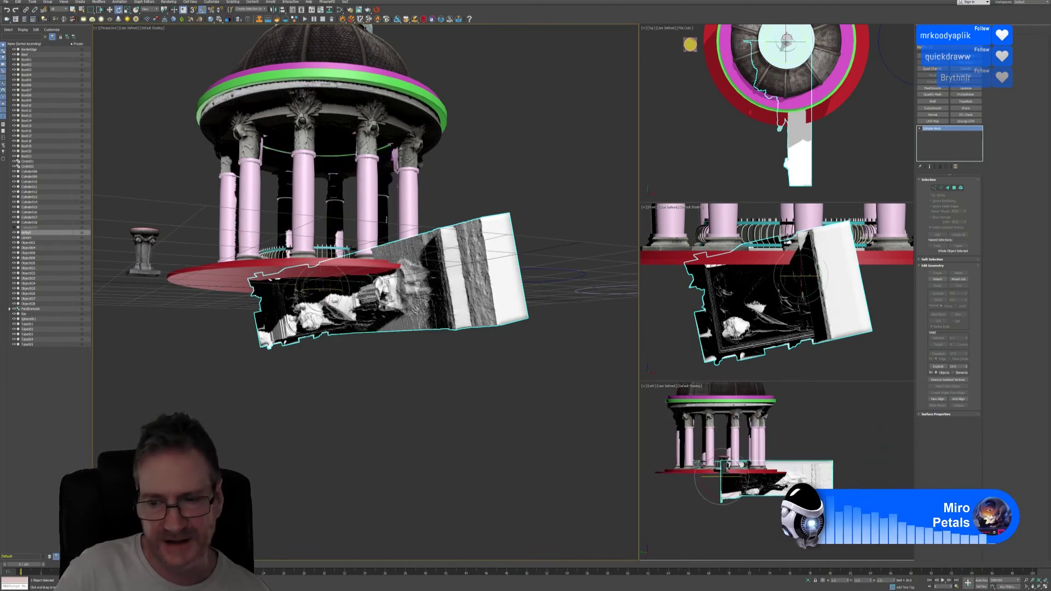
{"action": "right_click", "coordinate": [801, 434]}
{"action": "middle_click_drag", "start_coordinate": [801, 434], "coordinate": [803, 434]}
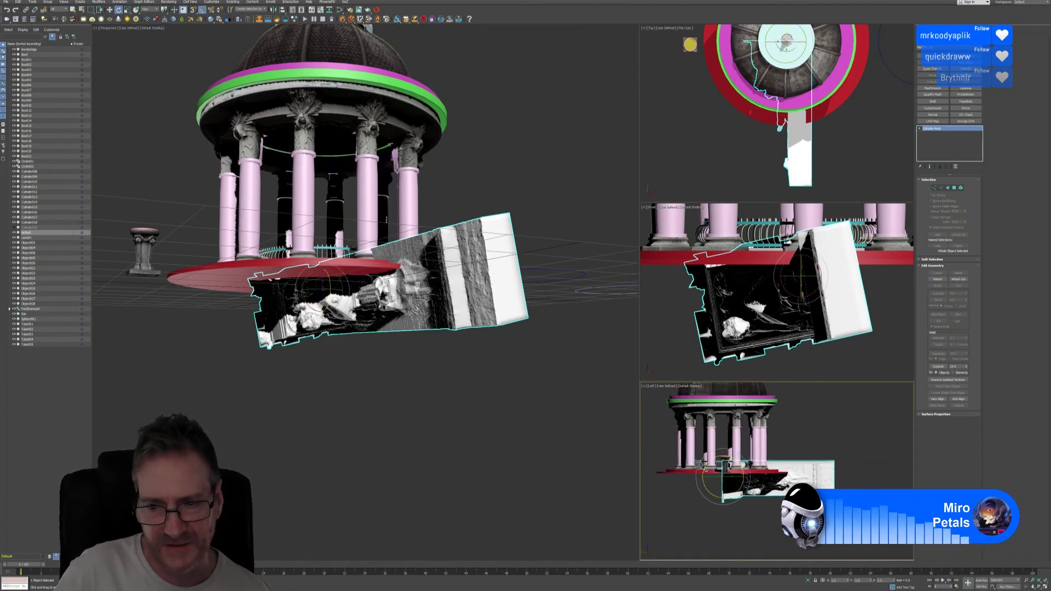
{"action": "left_click_drag", "start_coordinate": [711, 495], "coordinate": [688, 486]}
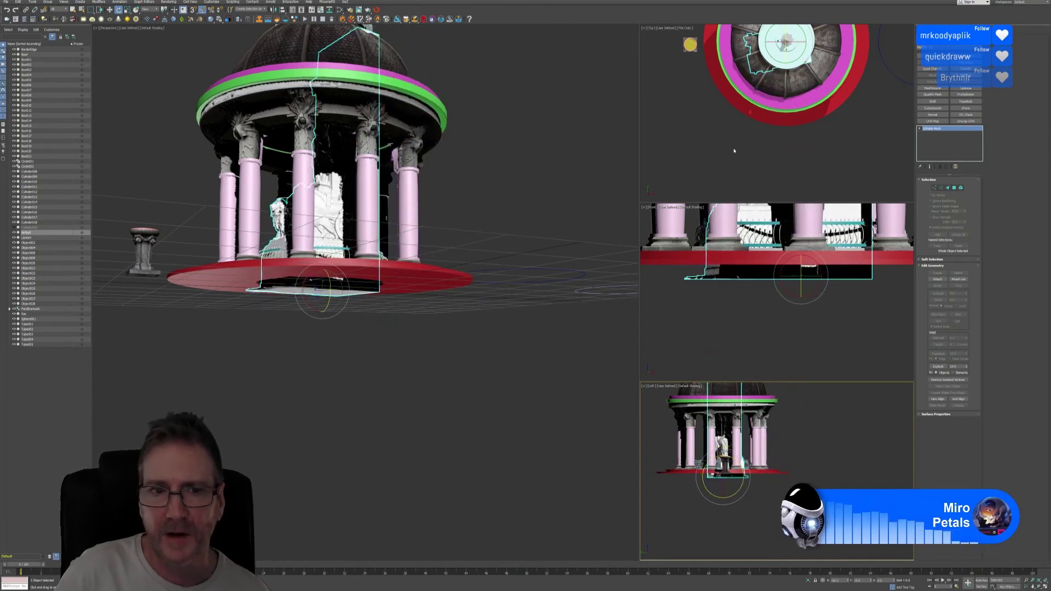
{"action": "middle_click_drag", "start_coordinate": [733, 146], "coordinate": [722, 152]}
{"action": "scroll", "coordinate": [722, 152], "scroll_direction": "down", "scroll_amount": 5}
{"action": "scroll", "coordinate": [756, 112], "scroll_direction": "up", "scroll_amount": 5}
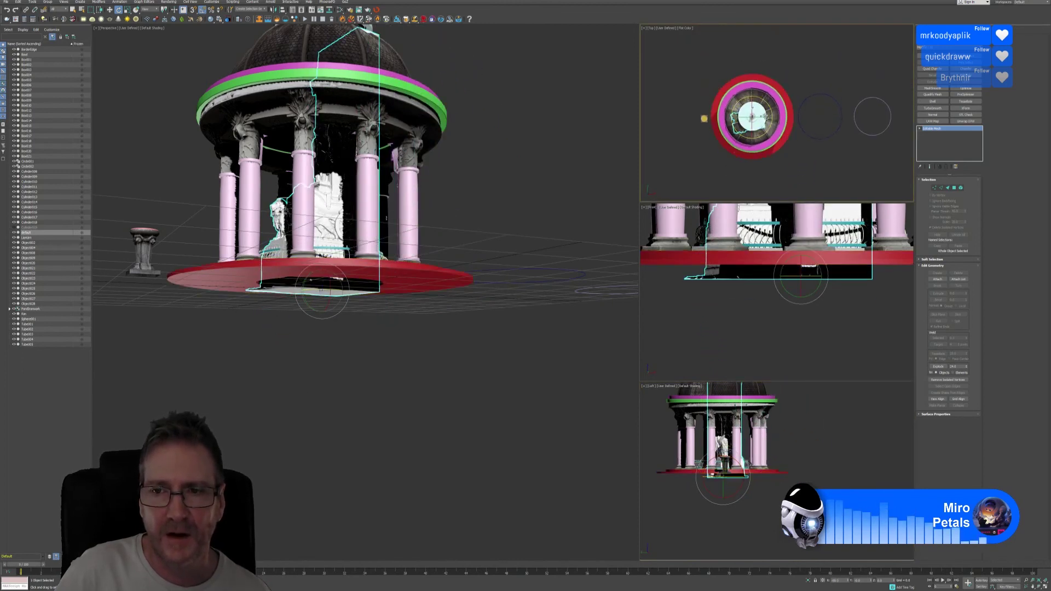
{"action": "mouse_move", "coordinate": [758, 115]}
{"action": "left_mouse_down"}
{"action": "mouse_move", "coordinate": [776, 115]}
{"action": "mouse_move", "coordinate": [765, 115]}
{"action": "left_mouse_up"}
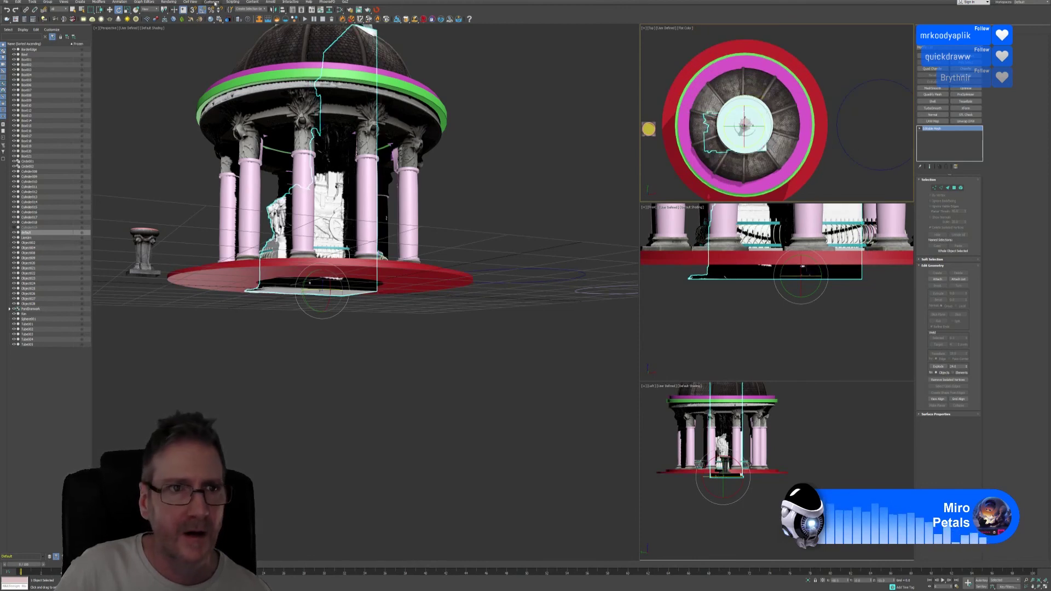
Move the relief mesh left out of the temple and frame it in the Perspective view.
{"action": "left_click", "coordinate": [110, 10]}
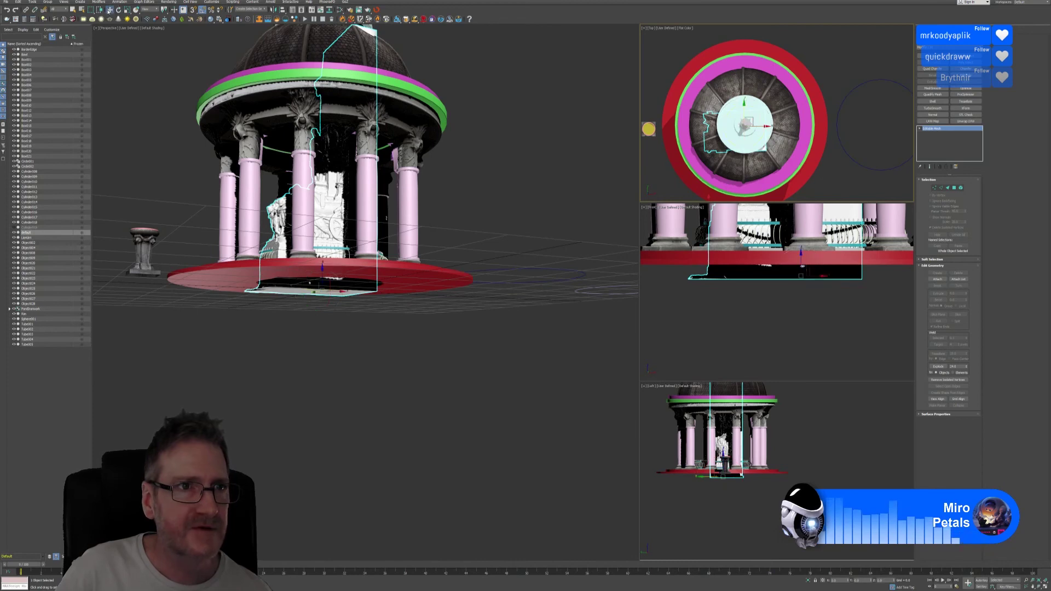
{"action": "middle_click_drag", "start_coordinate": [768, 121], "coordinate": [832, 112]}
{"action": "scroll", "coordinate": [832, 110], "scroll_direction": "down", "scroll_amount": 2}
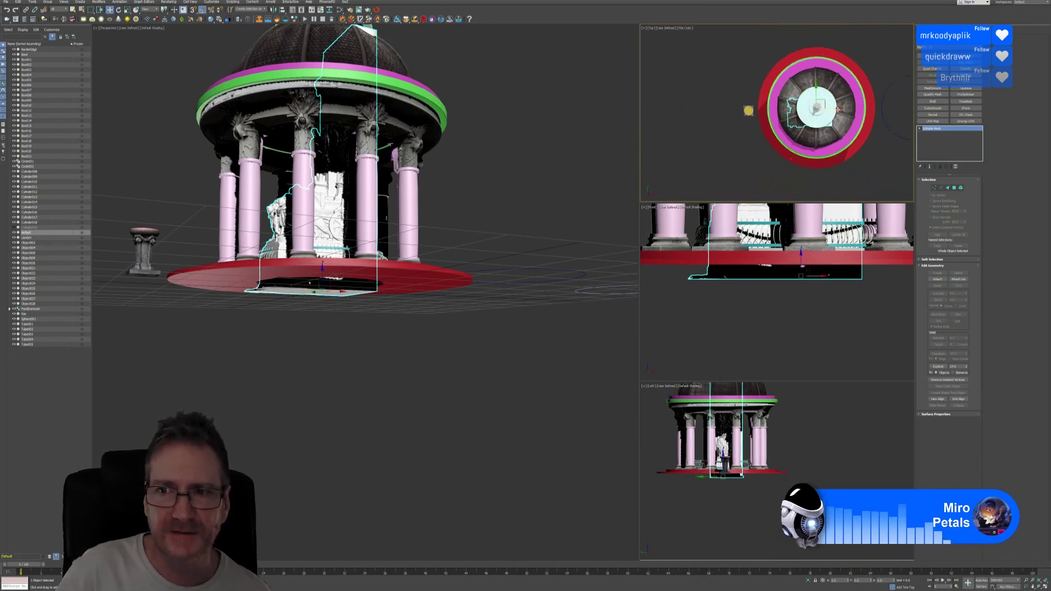
{"action": "left_click_drag", "start_coordinate": [831, 109], "coordinate": [734, 109]}
{"action": "middle_click_drag", "start_coordinate": [254, 272], "coordinate": [246, 76], "text": "alt"}
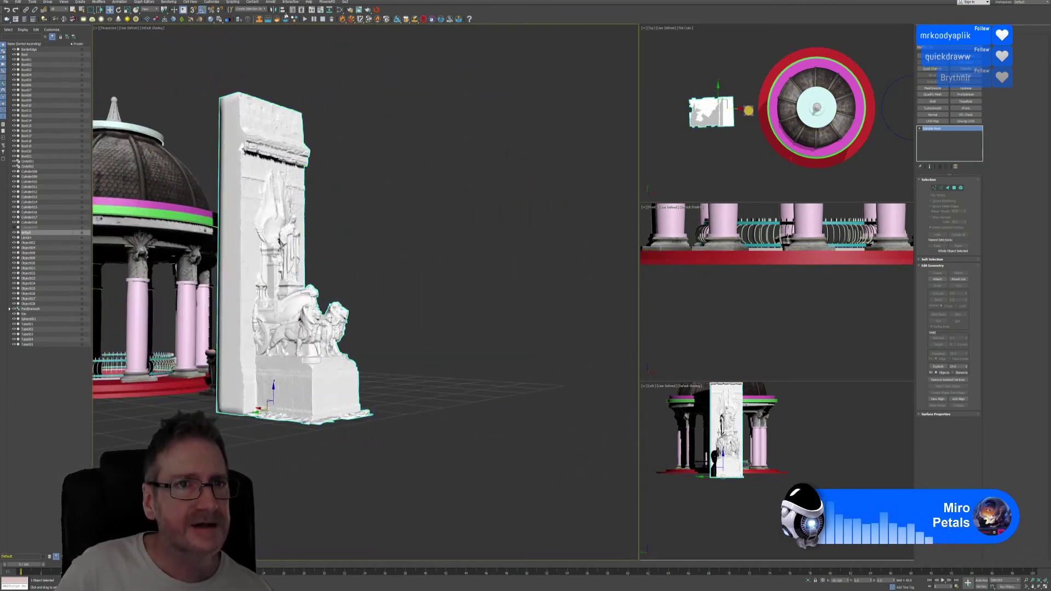
{"action": "left_click", "coordinate": [340, 10]}
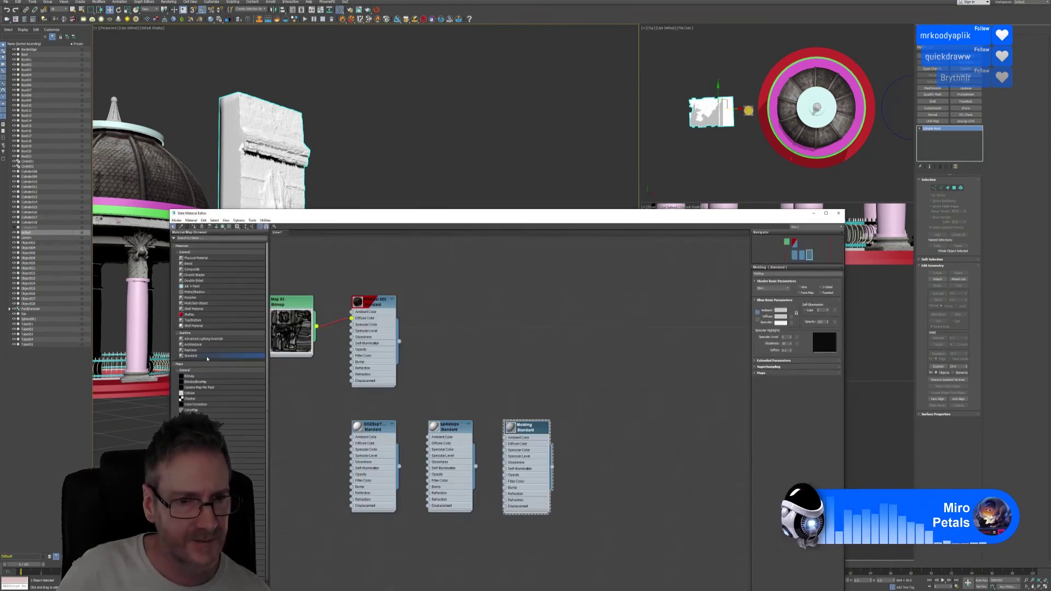
Create a Standard material with a Bitmap map, browsing to the Statue > Statue Model folder.
{"action": "left_click_drag", "start_coordinate": [658, 305], "coordinate": [659, 305]}
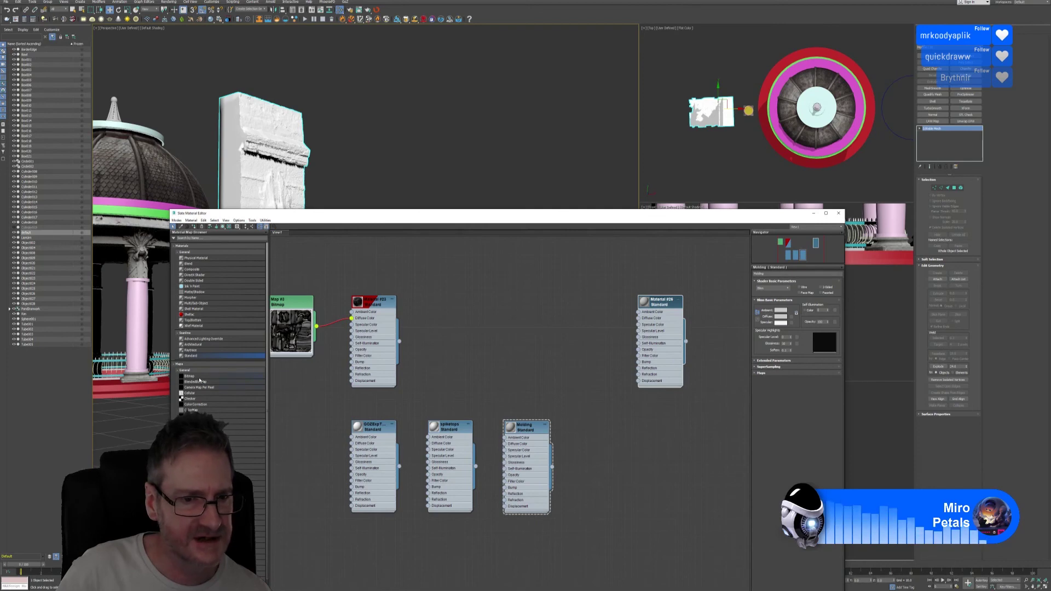
{"action": "left_click_drag", "start_coordinate": [198, 378], "coordinate": [547, 295]}
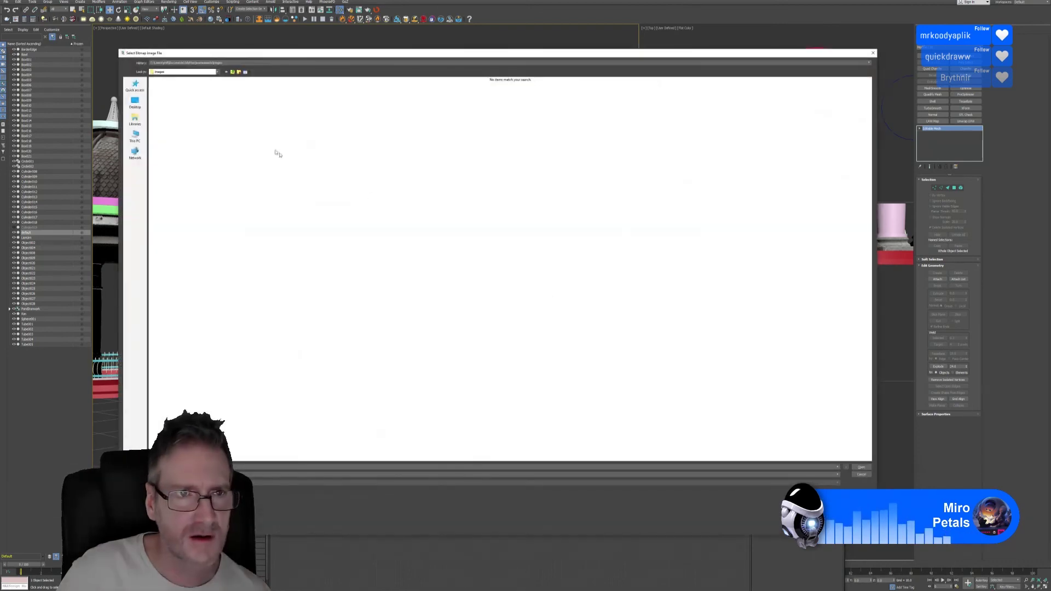
{"action": "left_click", "coordinate": [208, 63]}
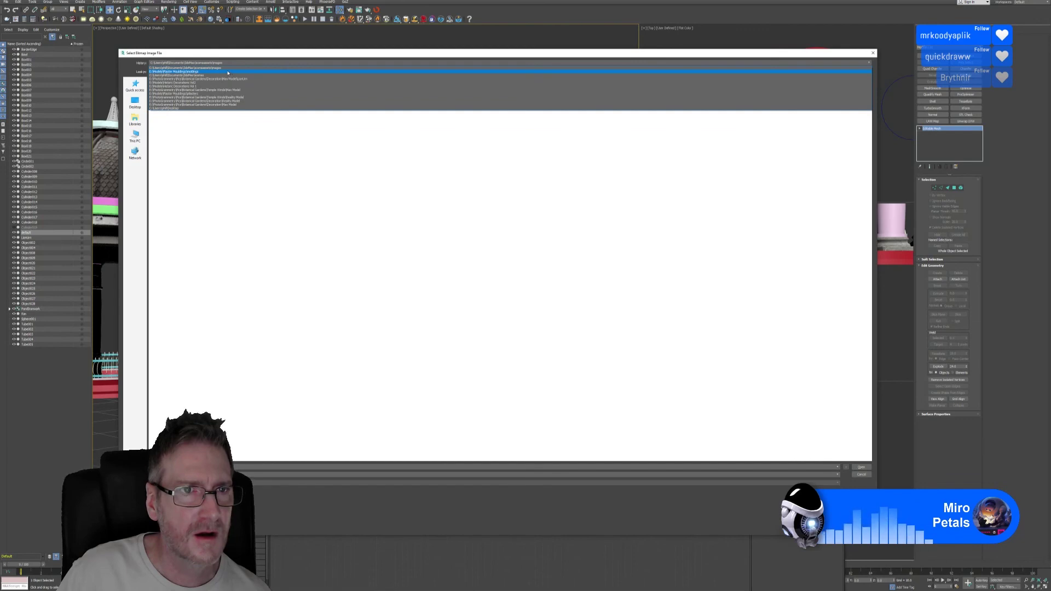
{"action": "left_click", "coordinate": [249, 80]}
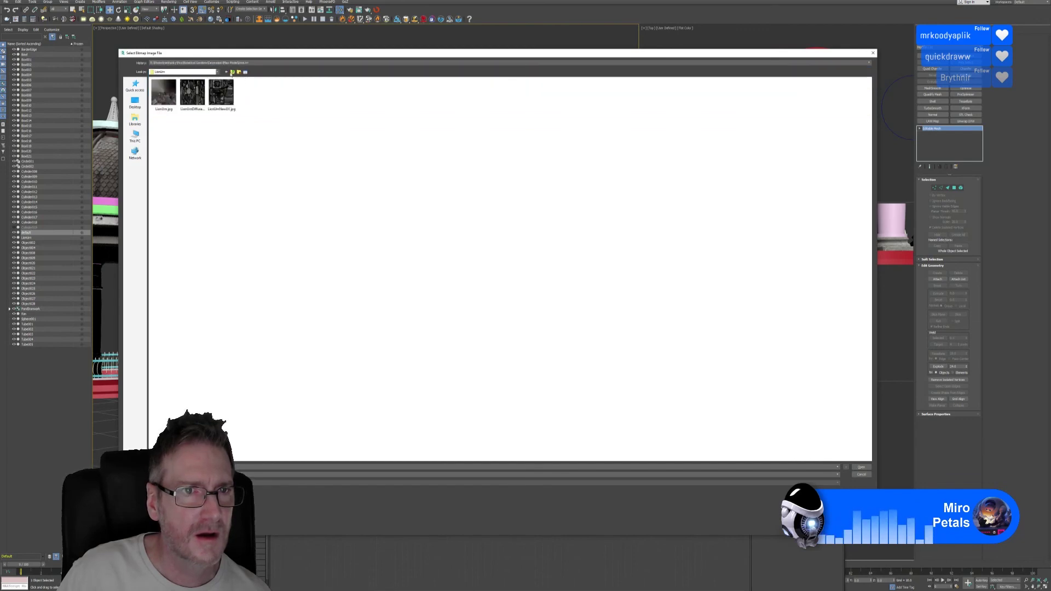
{"action": "key", "text": "BackSpace"}
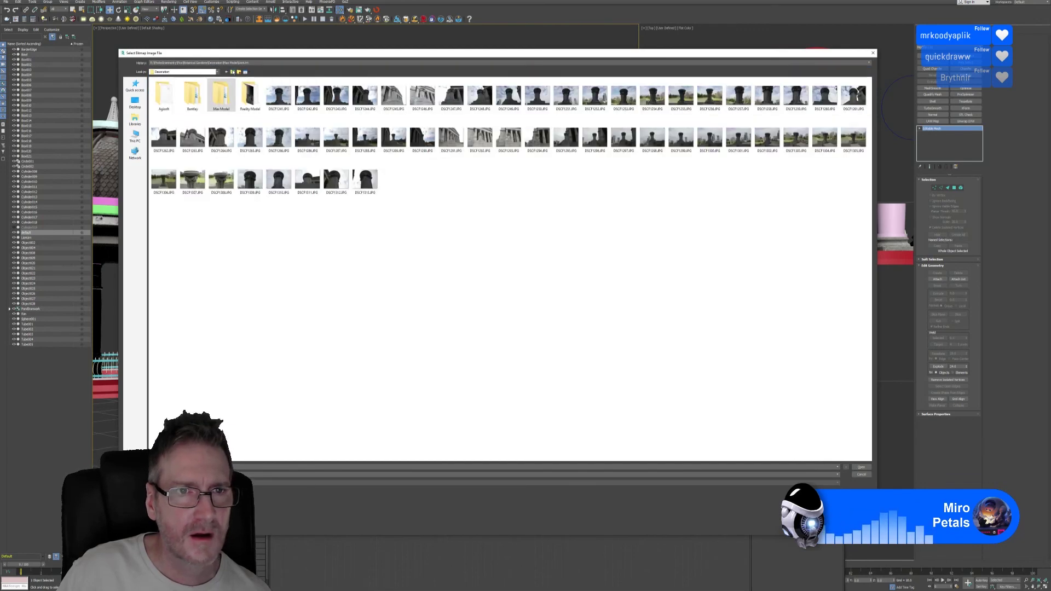
{"action": "key", "text": "BackSpace"}
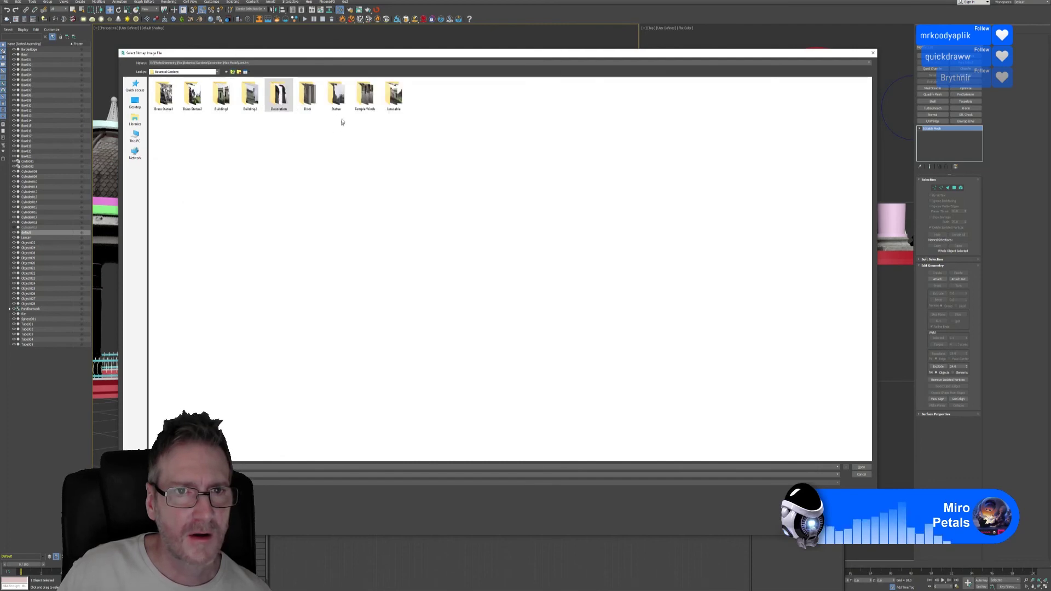
{"action": "double_click", "coordinate": [336, 95]}
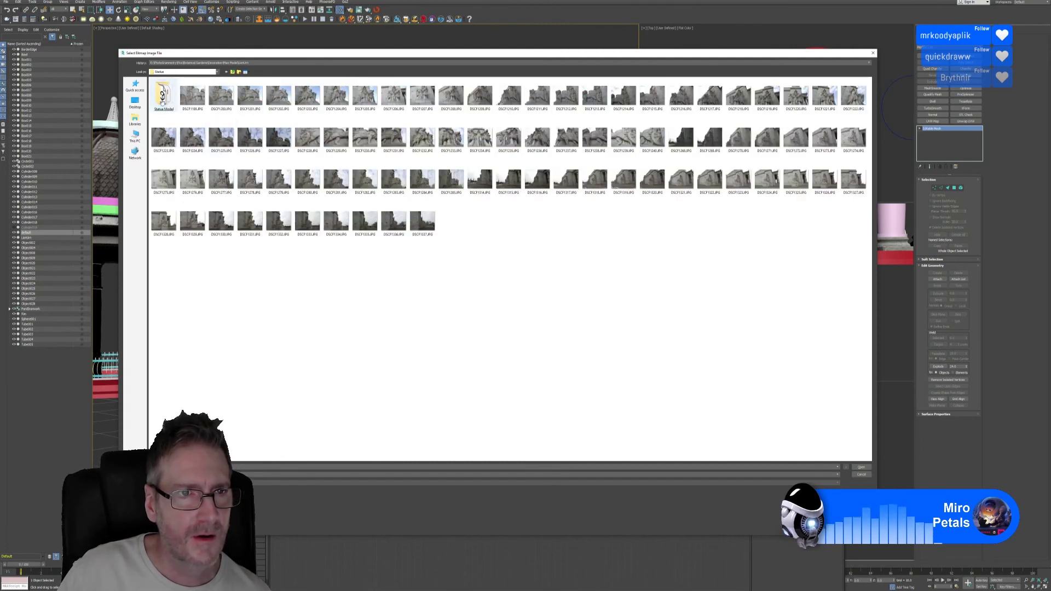
{"action": "double_click", "coordinate": [262, 253]}
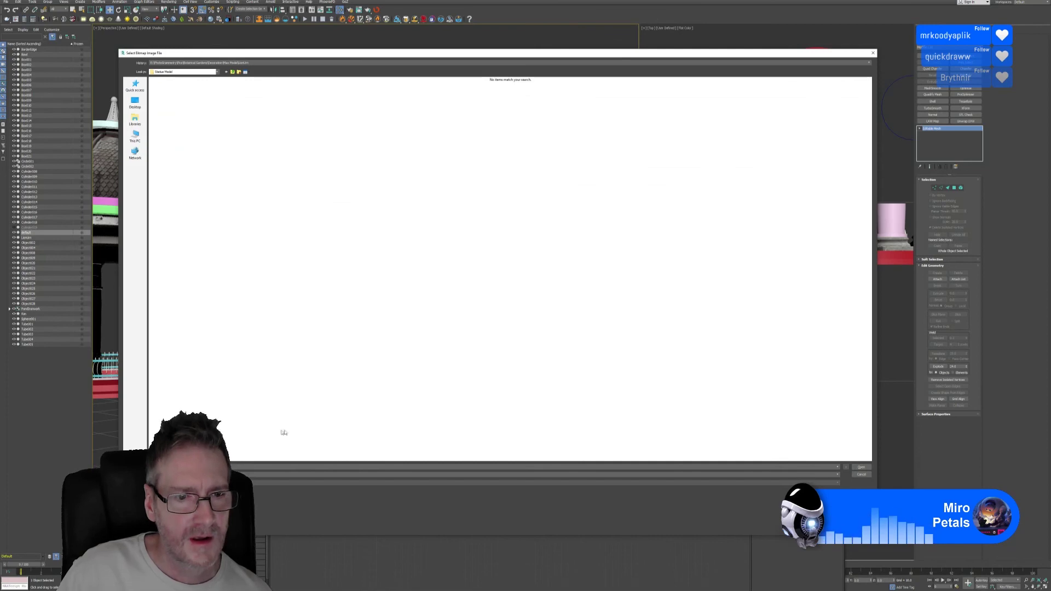
Cancel the image choice, close the Slate Material Editor, and switch to RealityCapture.
{"action": "left_click", "coordinate": [860, 474]}
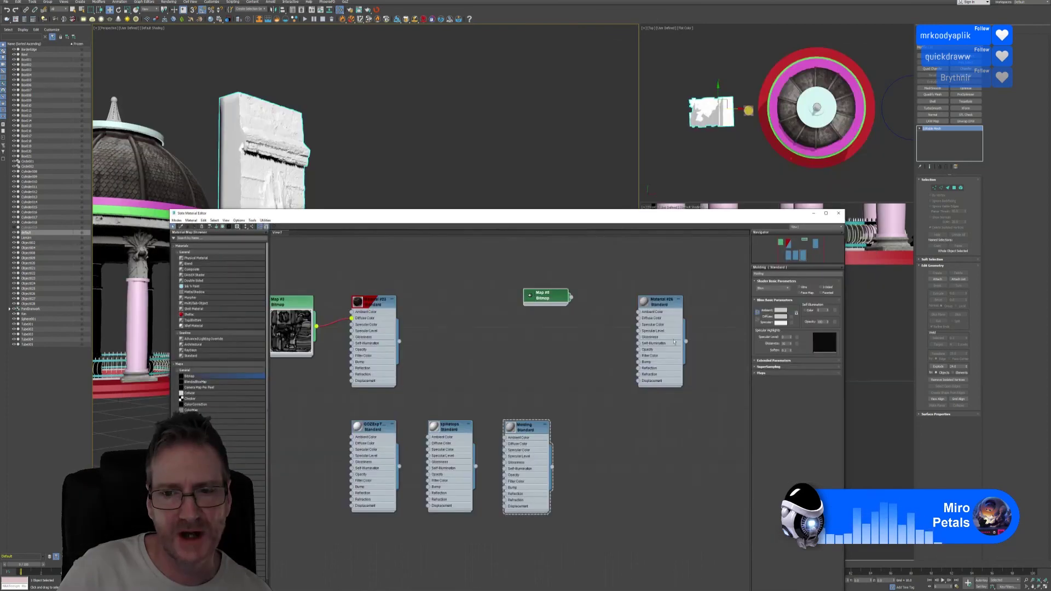
{"action": "left_click", "coordinate": [842, 212]}
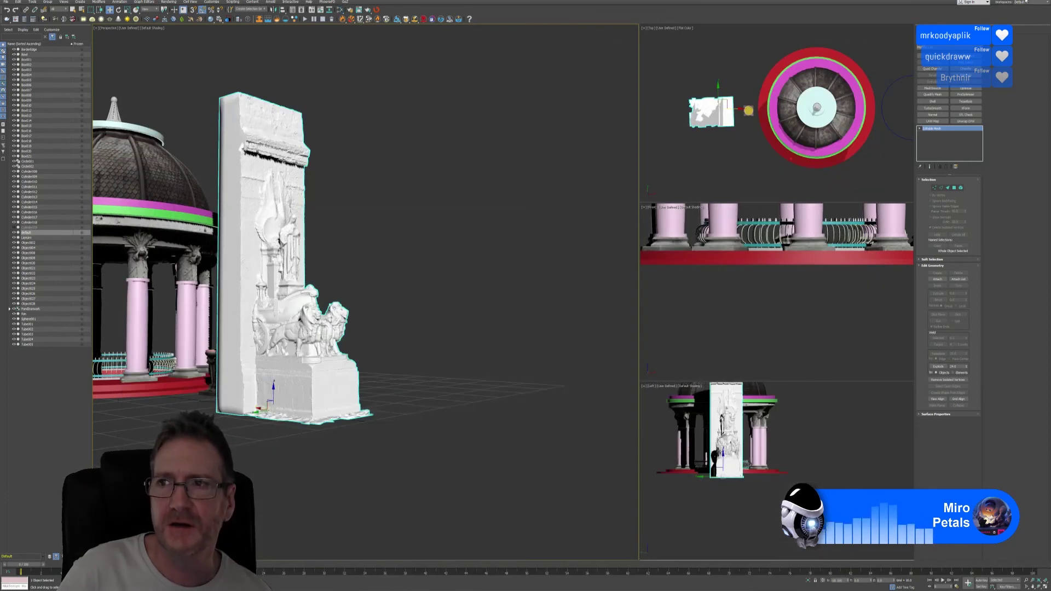
{"action": "key", "text": "super+d"}
{"action": "key", "text": "alt+Tab"}
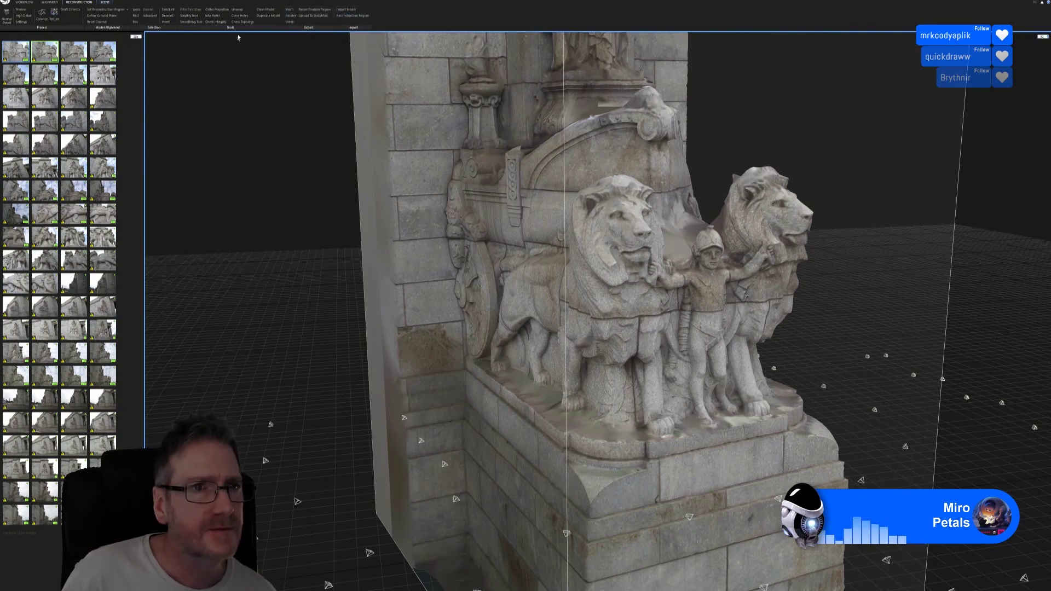
Start a mesh export over Statue.obj and set Export vertex colors to False.
{"action": "left_click", "coordinate": [290, 9]}
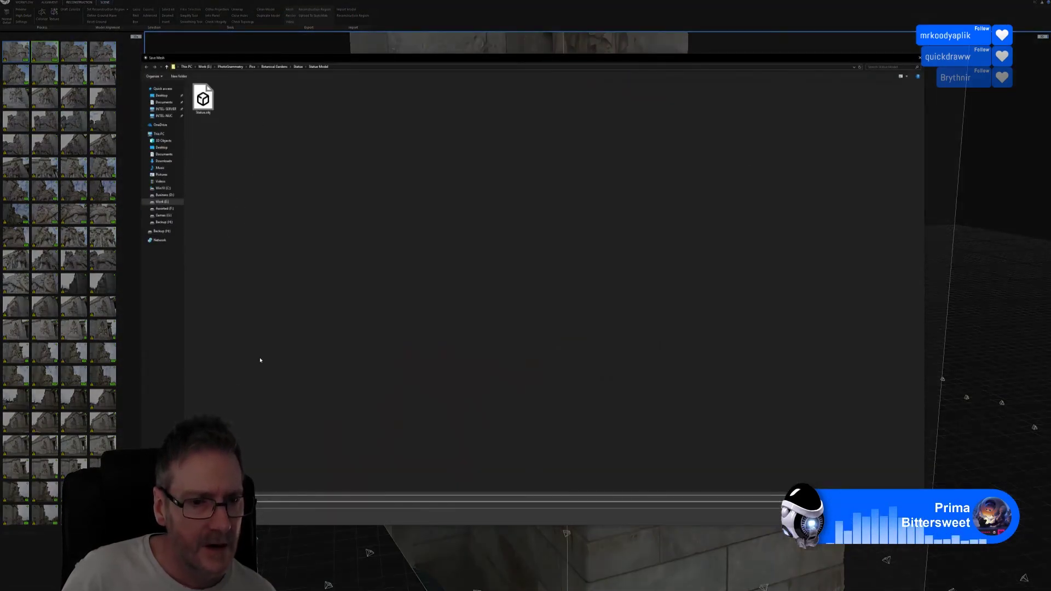
{"action": "double_click", "coordinate": [203, 98]}
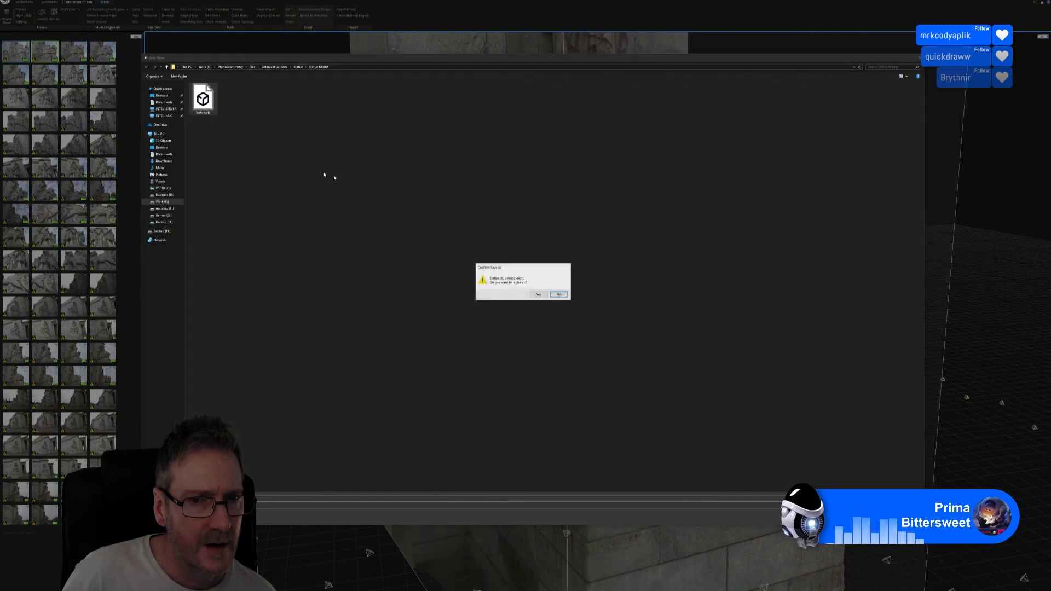
{"action": "left_click", "coordinate": [539, 295]}
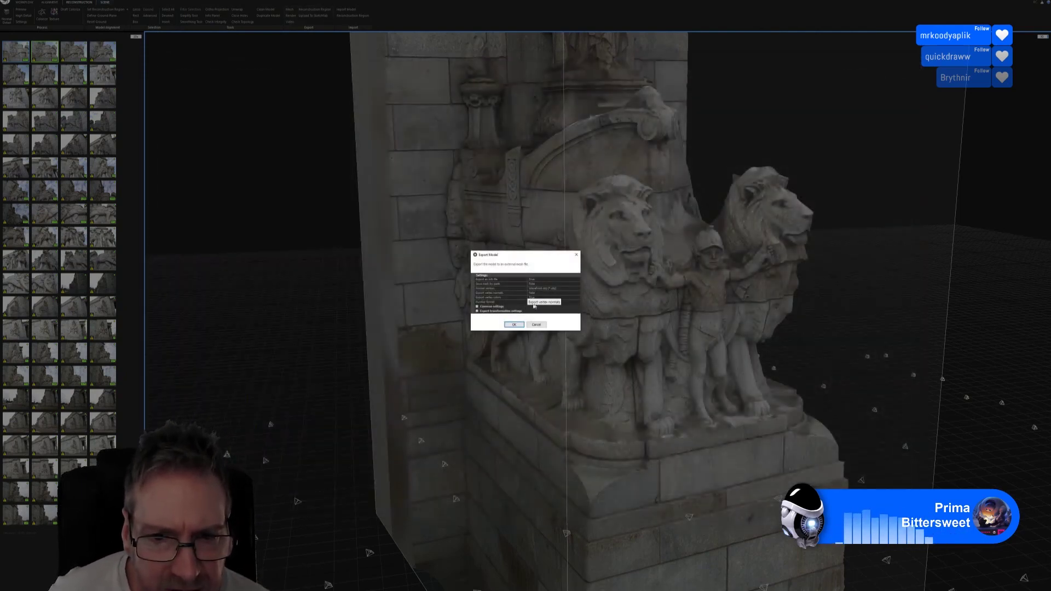
{"action": "left_click", "coordinate": [509, 298]}
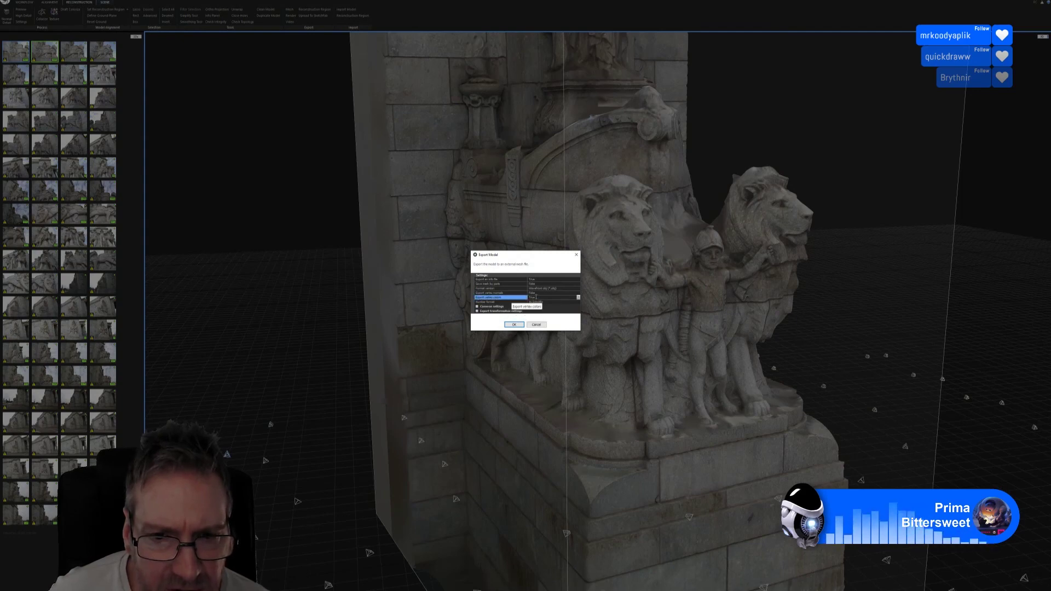
{"action": "left_click", "coordinate": [578, 298]}
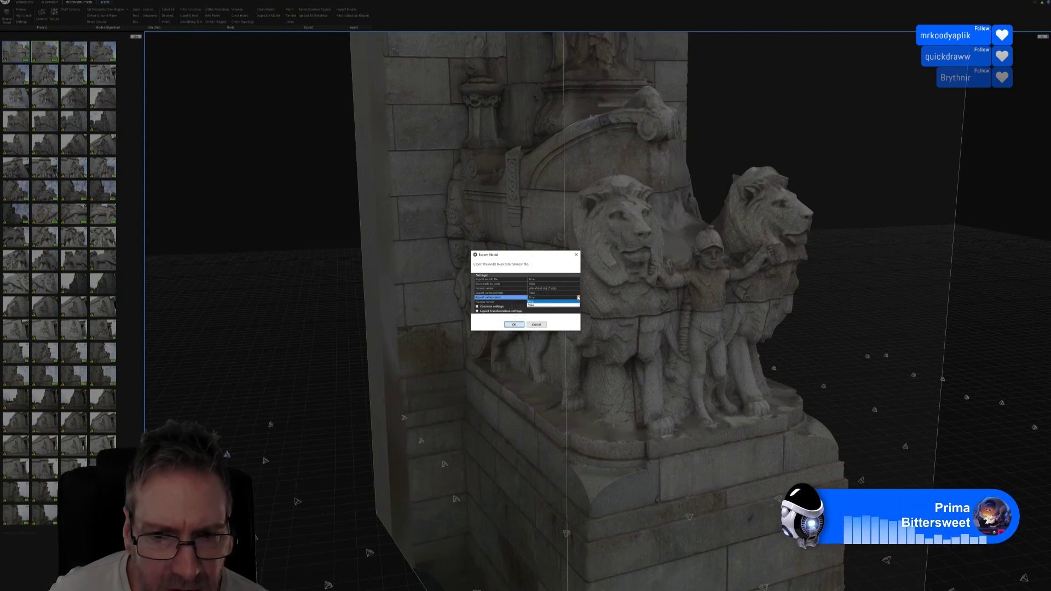
{"action": "left_click", "coordinate": [559, 305]}
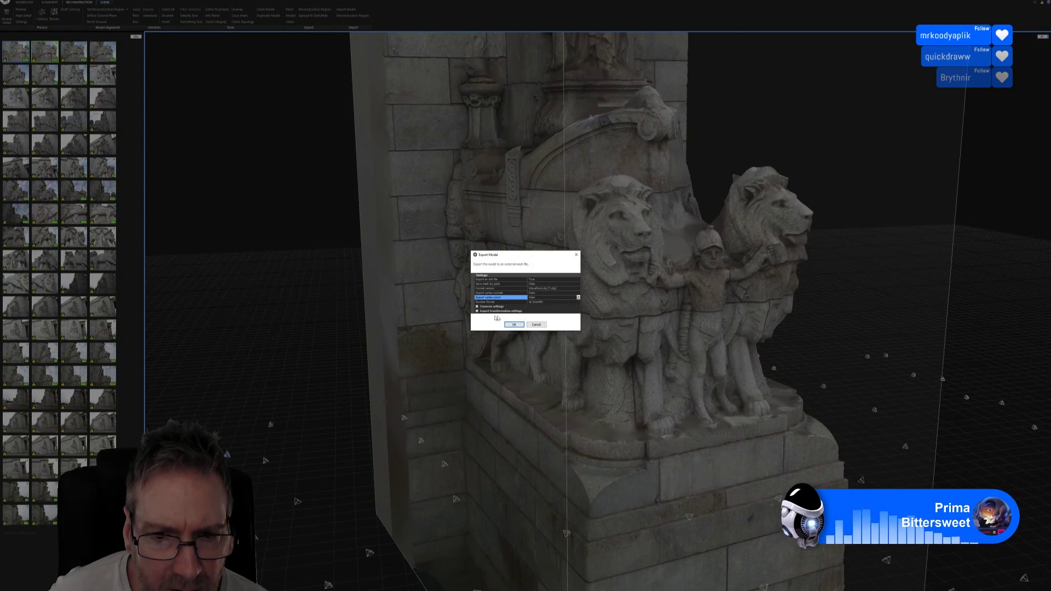
Look through the transformation settings and Number format choices, leaving them unchanged.
{"action": "left_click", "coordinate": [478, 312]}
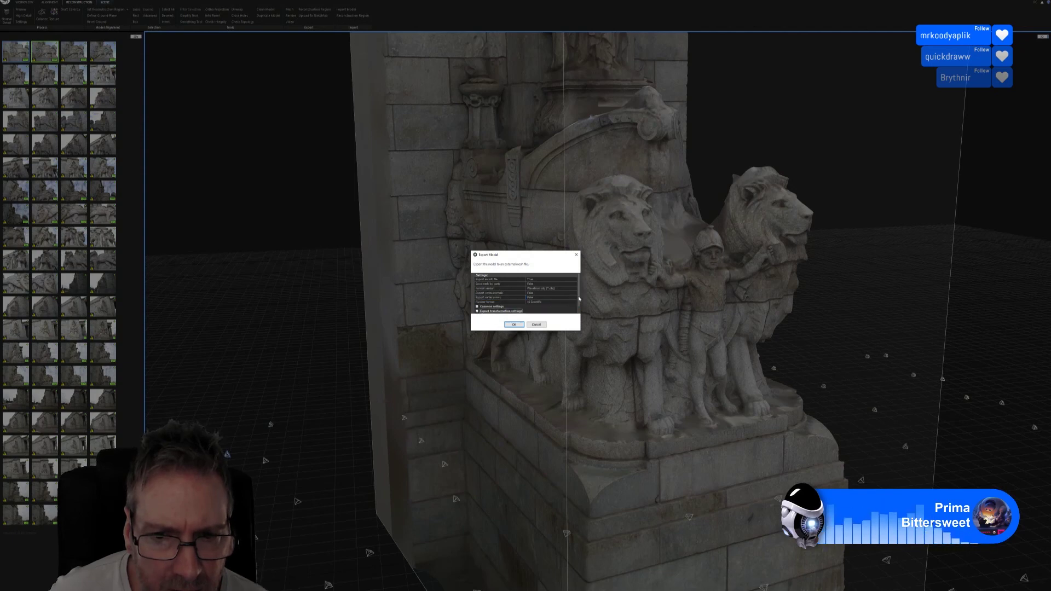
{"action": "scroll", "coordinate": [579, 307], "scroll_direction": "down", "scroll_amount": 1}
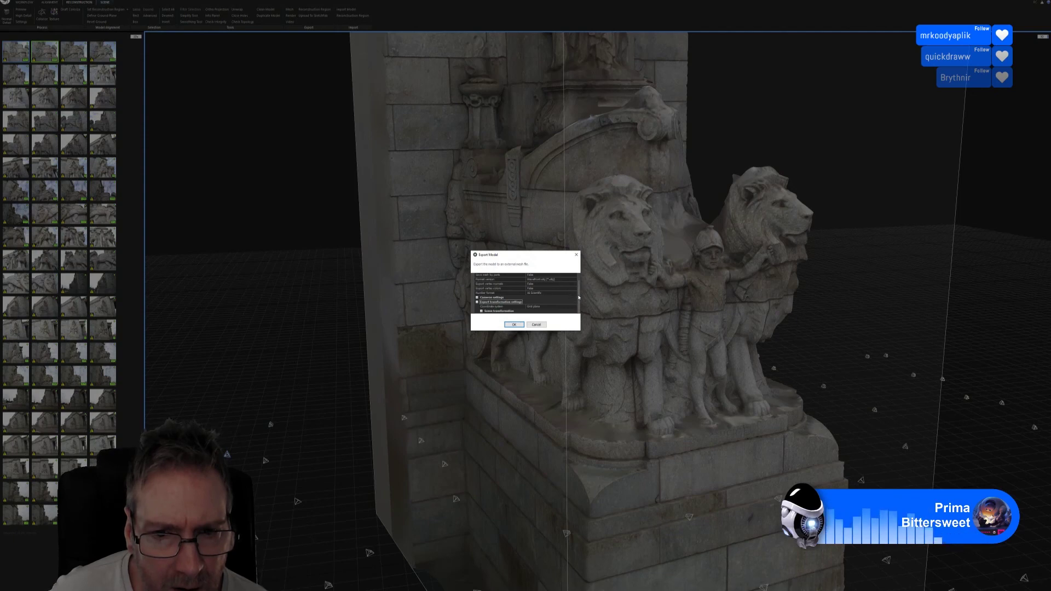
{"action": "left_click_drag", "start_coordinate": [579, 297], "coordinate": [579, 289]}
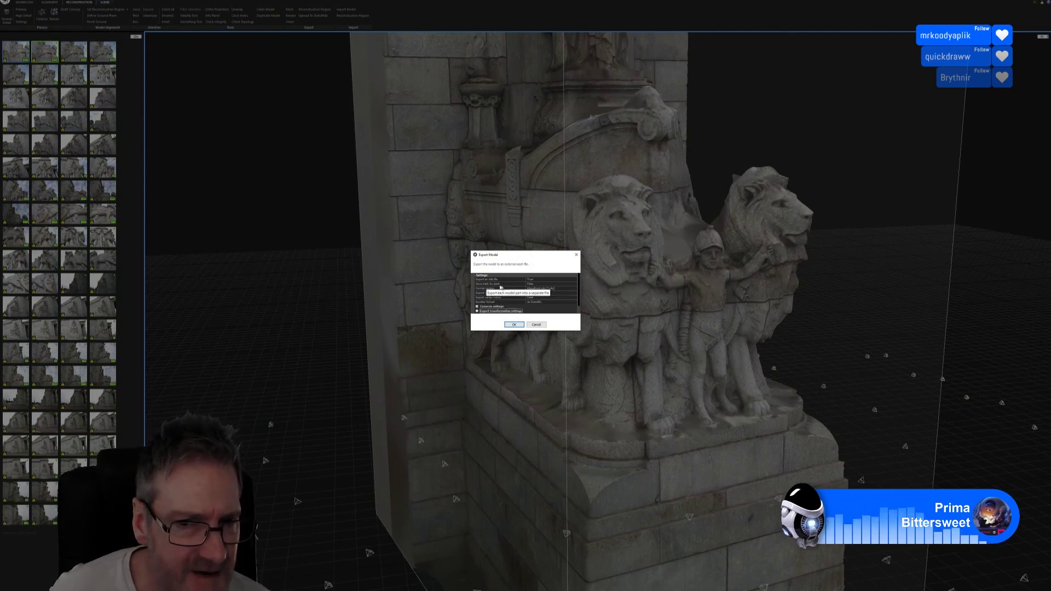
{"action": "left_click", "coordinate": [555, 304]}
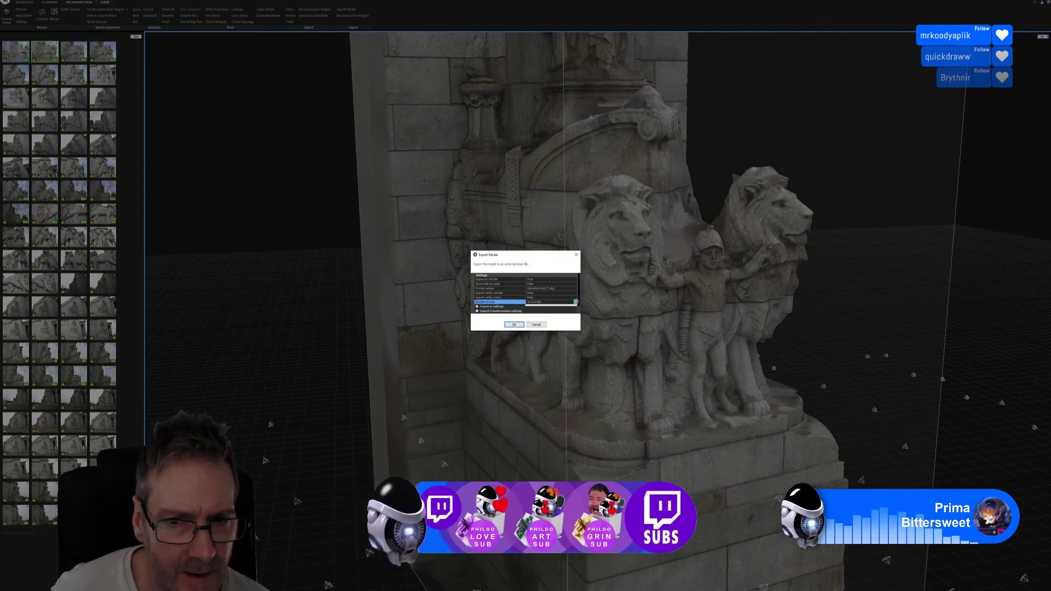
{"action": "left_click", "coordinate": [575, 302]}
{"action": "left_click", "coordinate": [575, 302]}
Check the transformation and camera export settings, then close the dialog without exporting.
{"action": "left_click", "coordinate": [478, 311]}
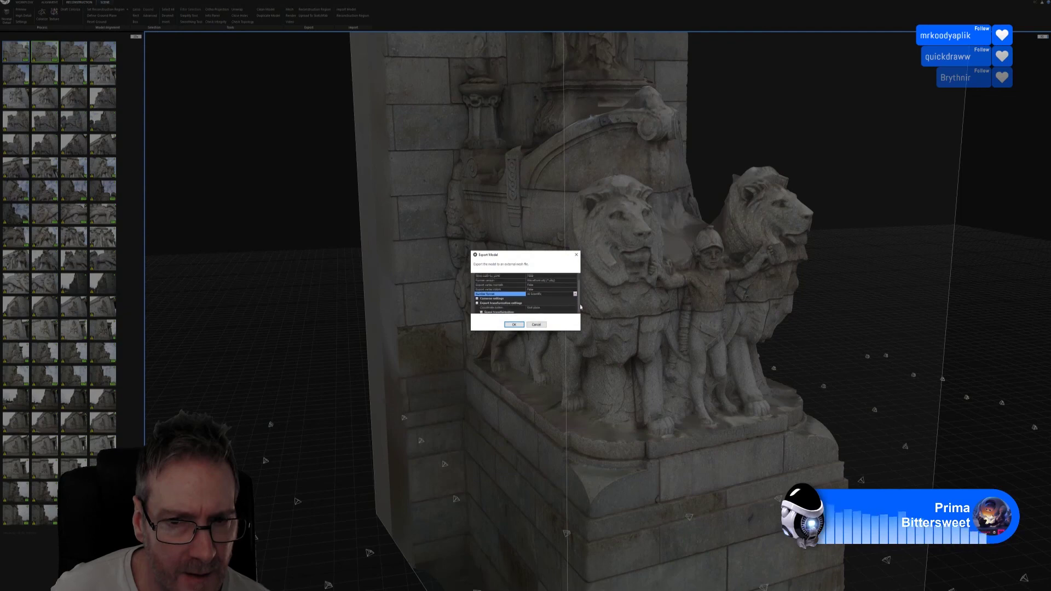
{"action": "scroll", "coordinate": [485, 306], "scroll_direction": "down", "scroll_amount": 1}
{"action": "left_click", "coordinate": [477, 298]}
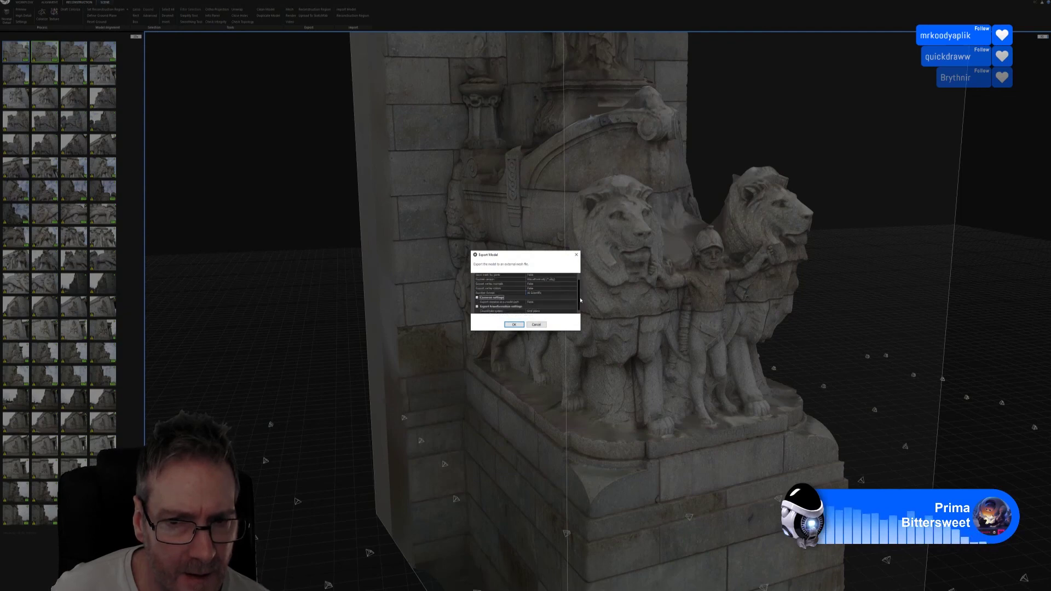
{"action": "scroll", "coordinate": [580, 300], "scroll_direction": "down", "scroll_amount": 1}
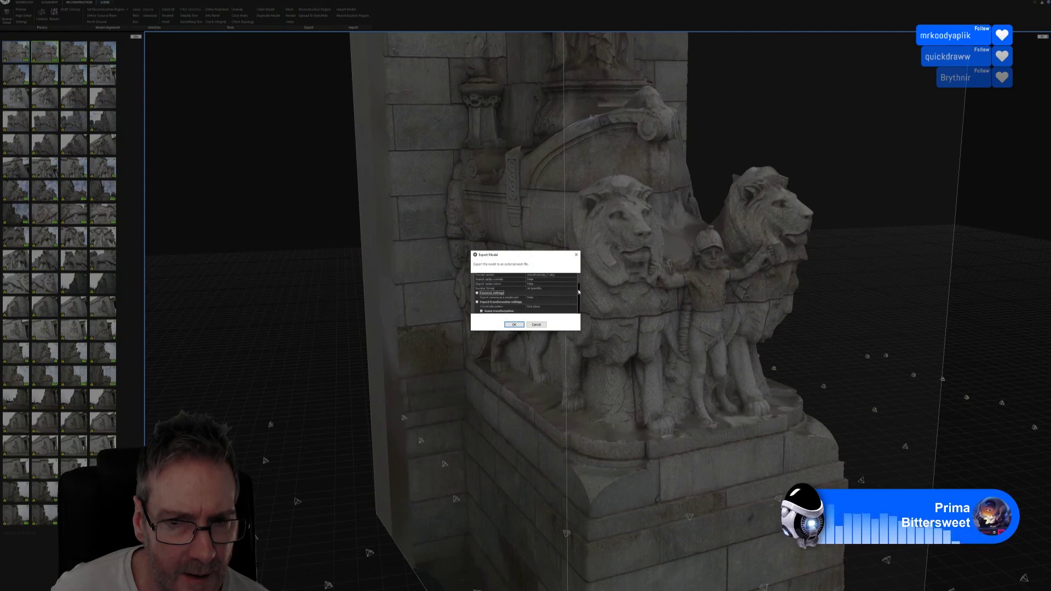
{"action": "scroll", "coordinate": [578, 287], "scroll_direction": "up", "scroll_amount": 3}
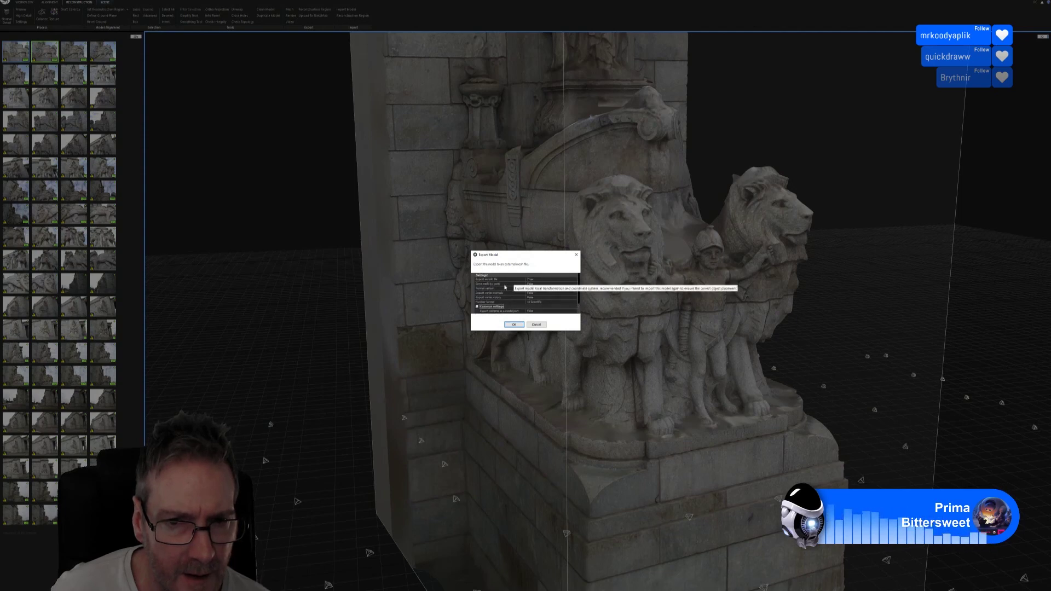
{"action": "left_click", "coordinate": [535, 325]}
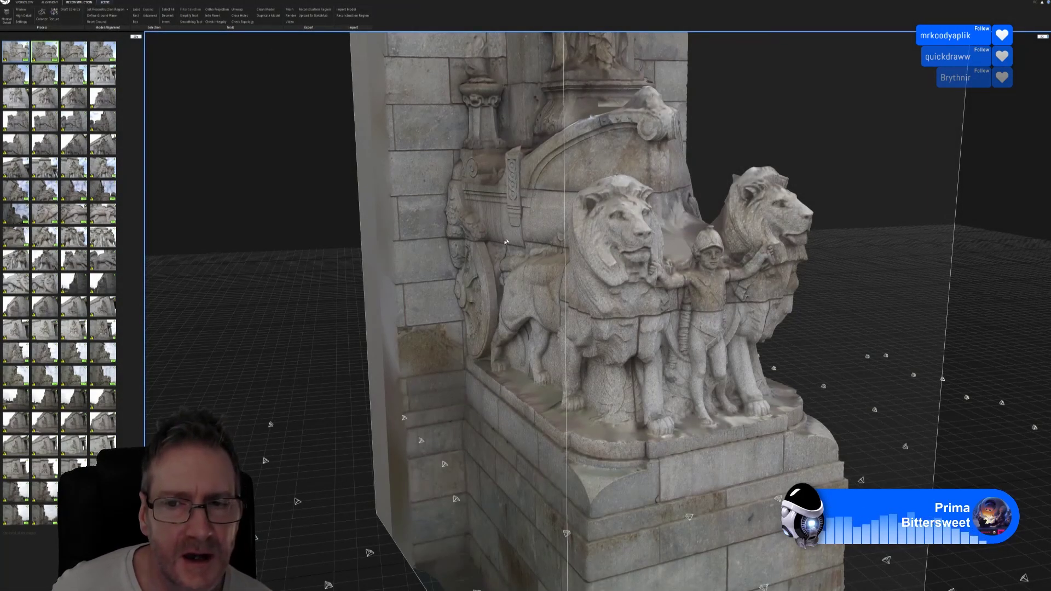
Zoom out on the whole lion-chariot model and run Texture on the reconstruction.
{"action": "scroll", "coordinate": [484, 246], "scroll_direction": "down", "scroll_amount": 3}
{"action": "scroll", "coordinate": [483, 246], "scroll_direction": "down", "scroll_amount": 2}
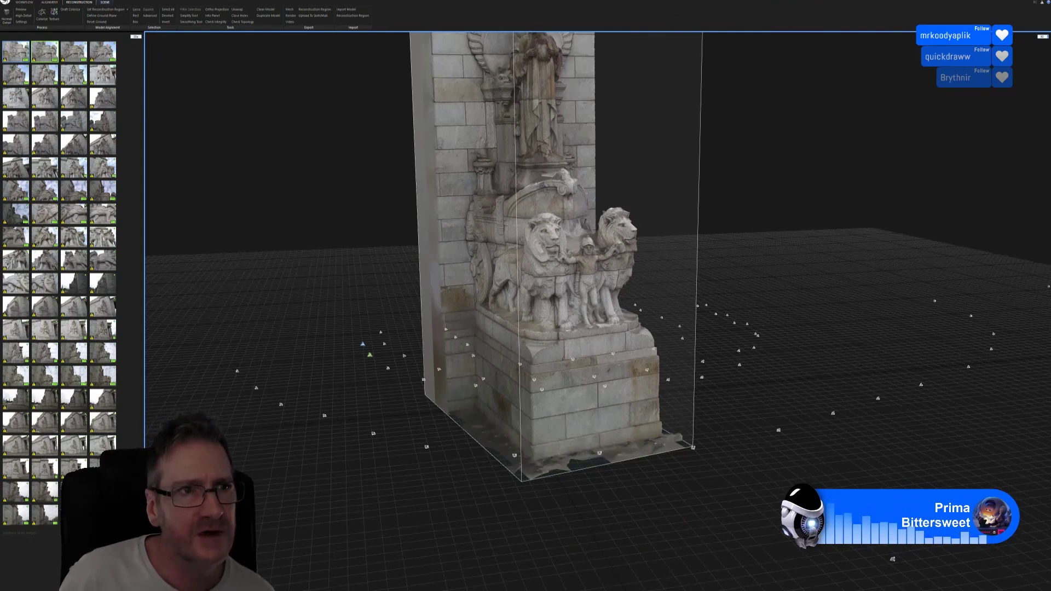
{"action": "left_click", "coordinate": [57, 17]}
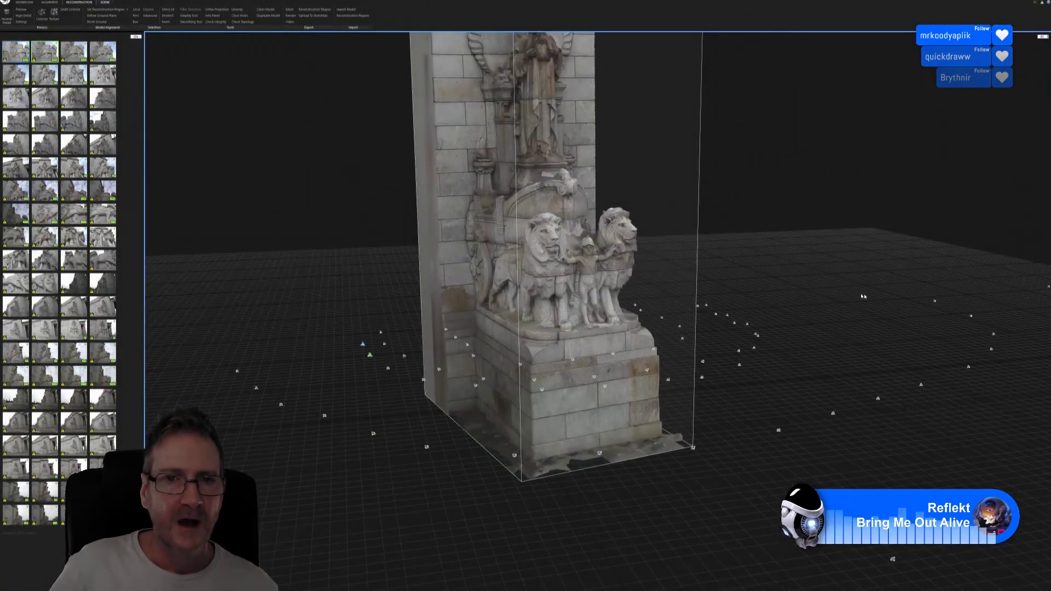
Re-export the mesh over Statue.obj with the texture file format set to jpg.
{"action": "left_click", "coordinate": [289, 9]}
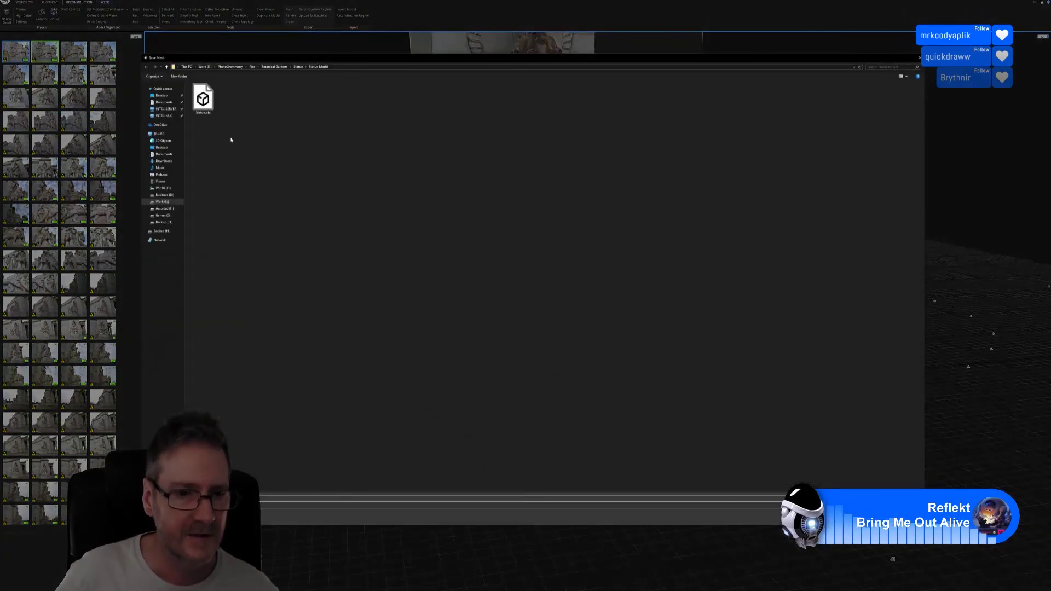
{"action": "double_click", "coordinate": [202, 99]}
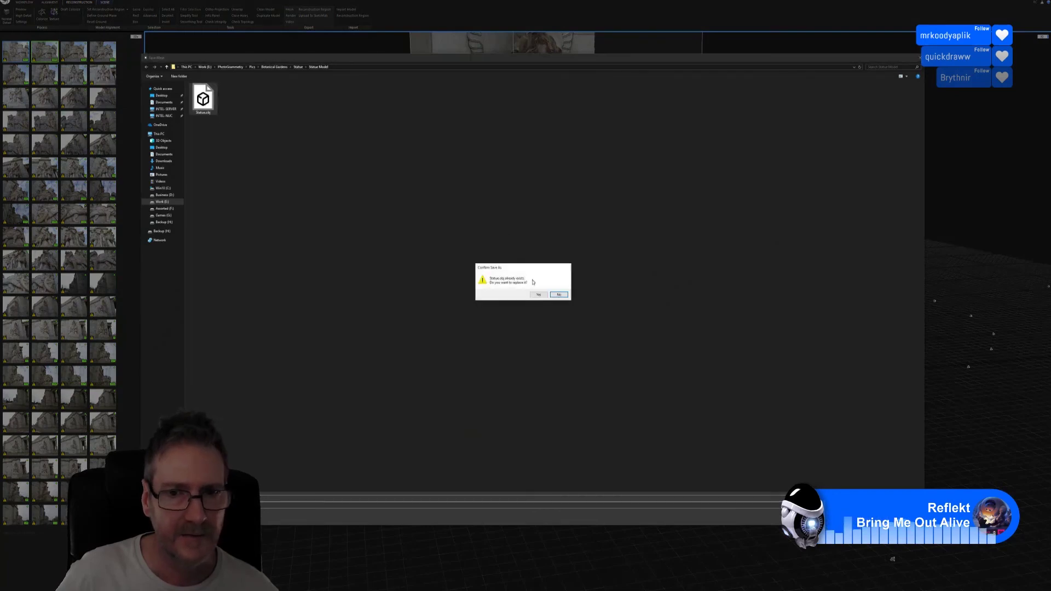
{"action": "left_click", "coordinate": [538, 295]}
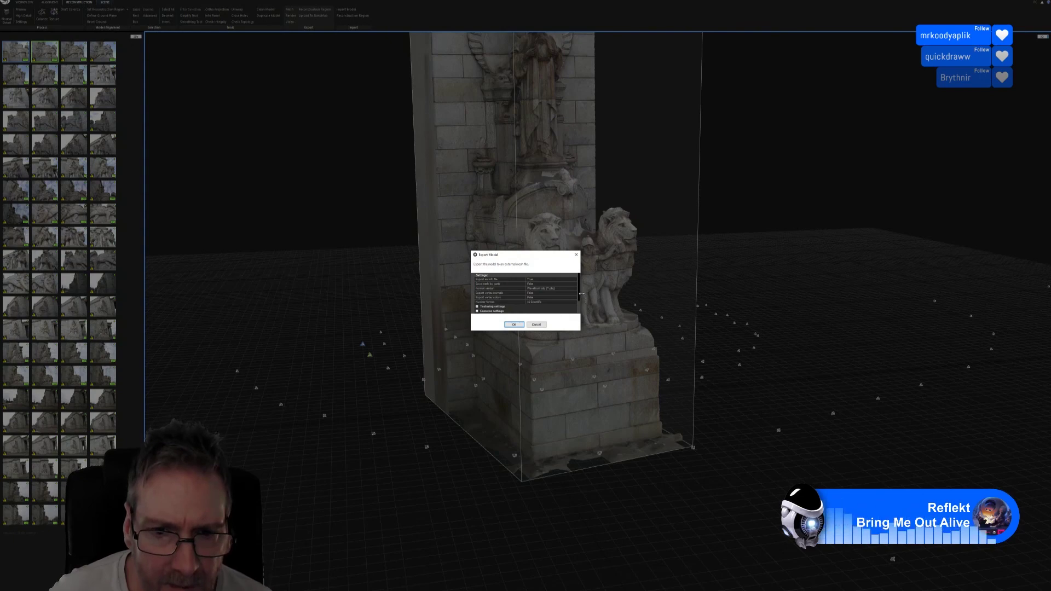
{"action": "left_click", "coordinate": [477, 306]}
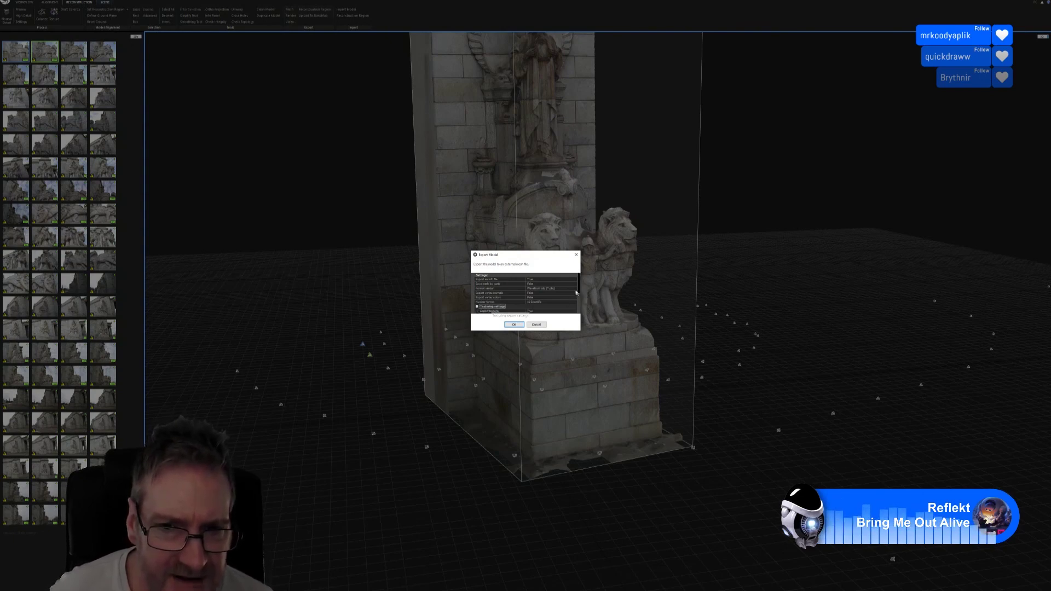
{"action": "scroll", "coordinate": [579, 300], "scroll_direction": "down", "scroll_amount": 2}
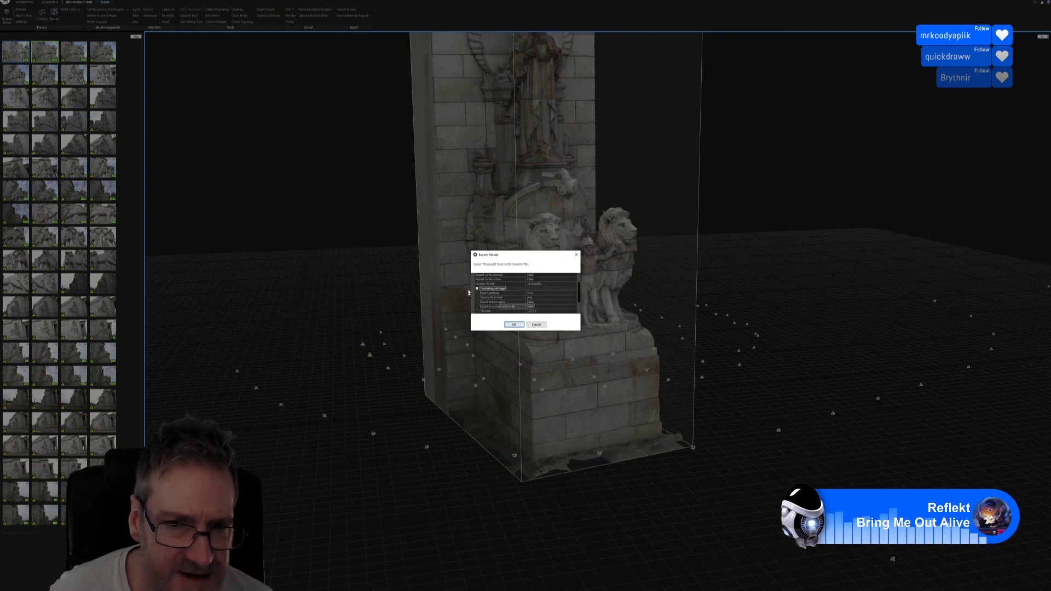
{"action": "left_click", "coordinate": [538, 298]}
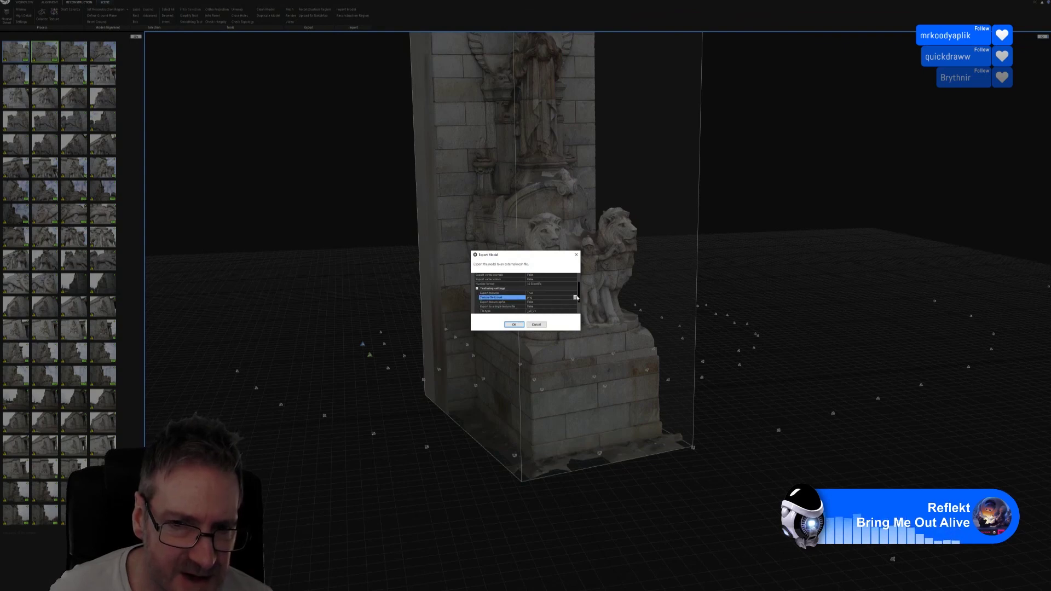
{"action": "left_click", "coordinate": [575, 297]}
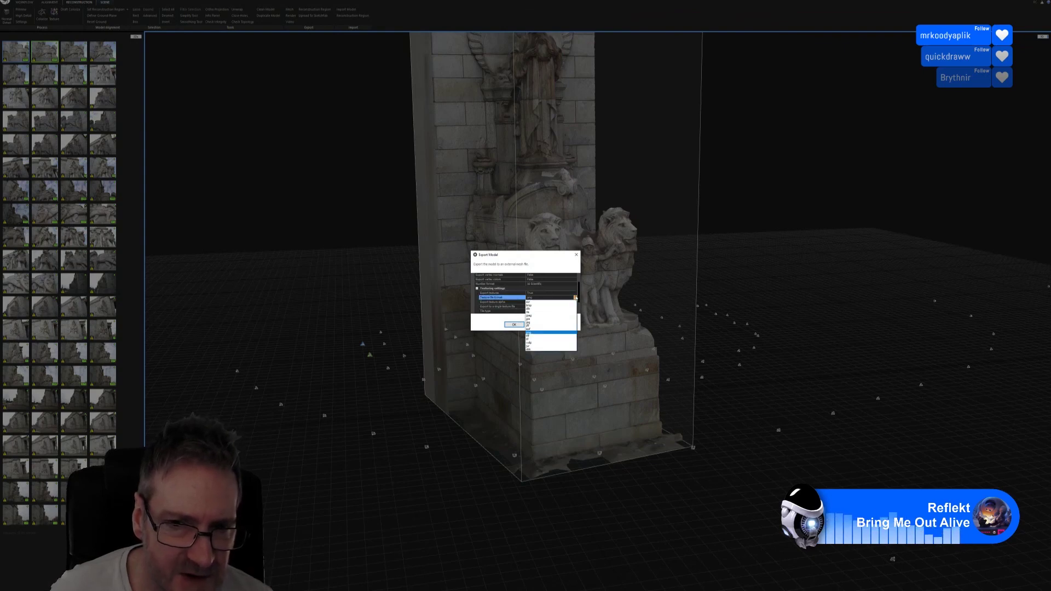
{"action": "left_click", "coordinate": [543, 321]}
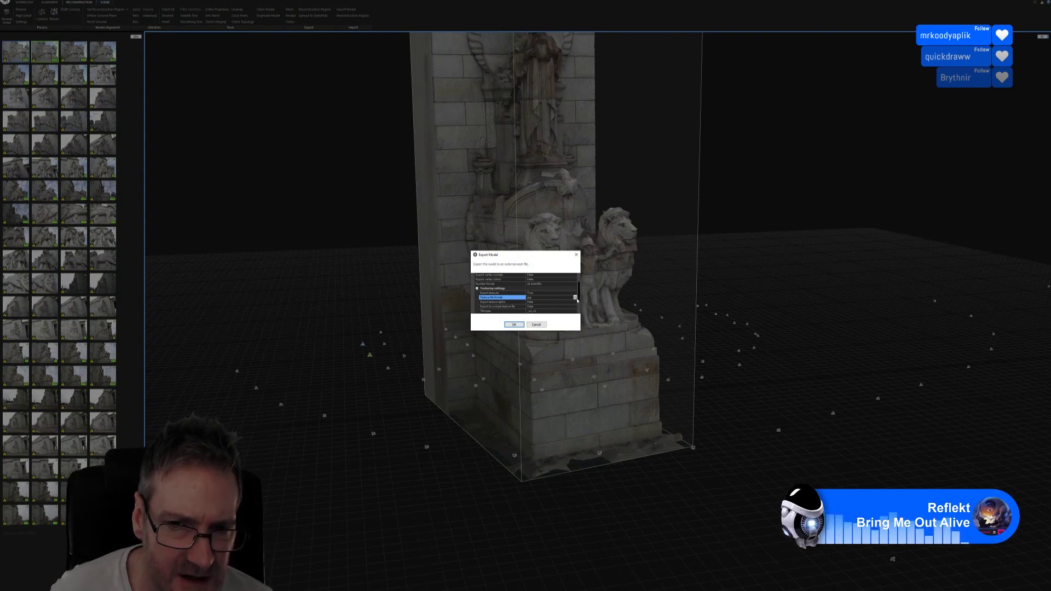
Set Export to a single texture file to True, run the export, and return to 3ds Max.
{"action": "mouse_move", "coordinate": [577, 300]}
{"action": "left_mouse_down"}
{"action": "mouse_move", "coordinate": [582, 314]}
{"action": "mouse_move", "coordinate": [583, 288]}
{"action": "mouse_move", "coordinate": [579, 303]}
{"action": "left_mouse_up"}
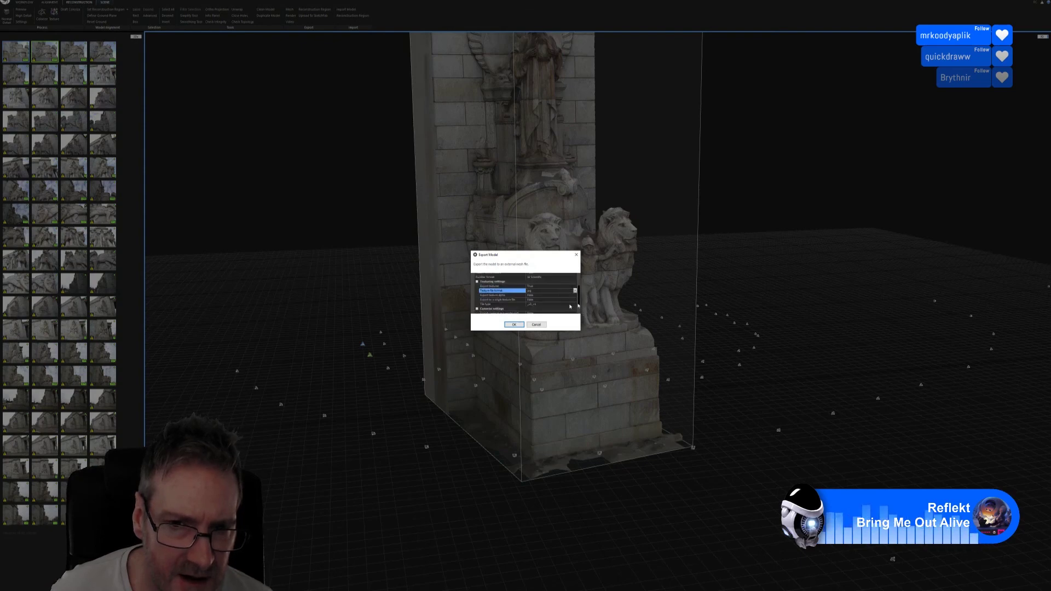
{"action": "left_click", "coordinate": [547, 300]}
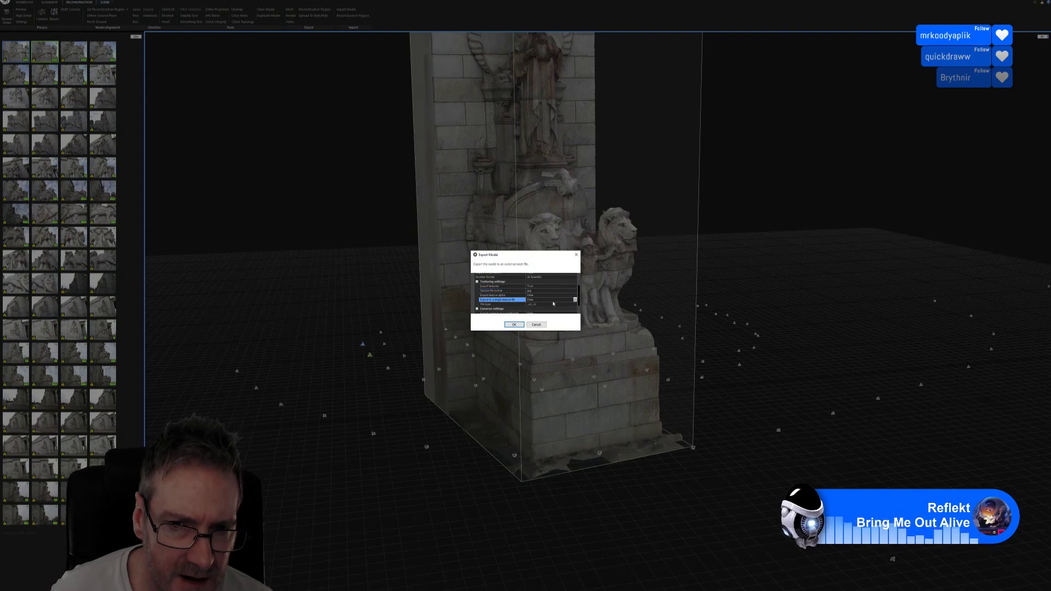
{"action": "left_click", "coordinate": [564, 300]}
{"action": "left_click", "coordinate": [566, 305]}
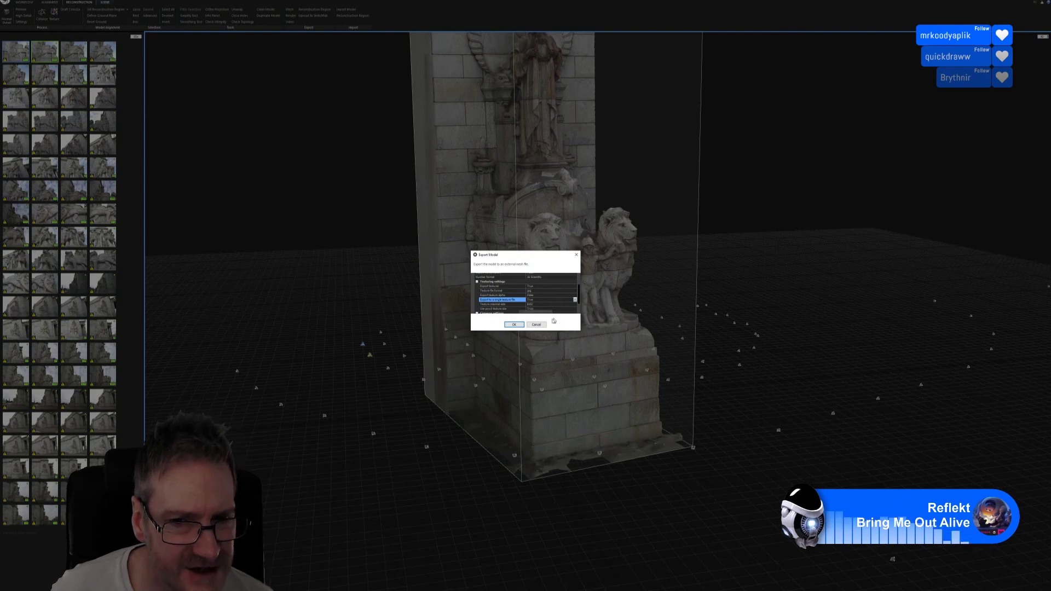
{"action": "left_click", "coordinate": [513, 325]}
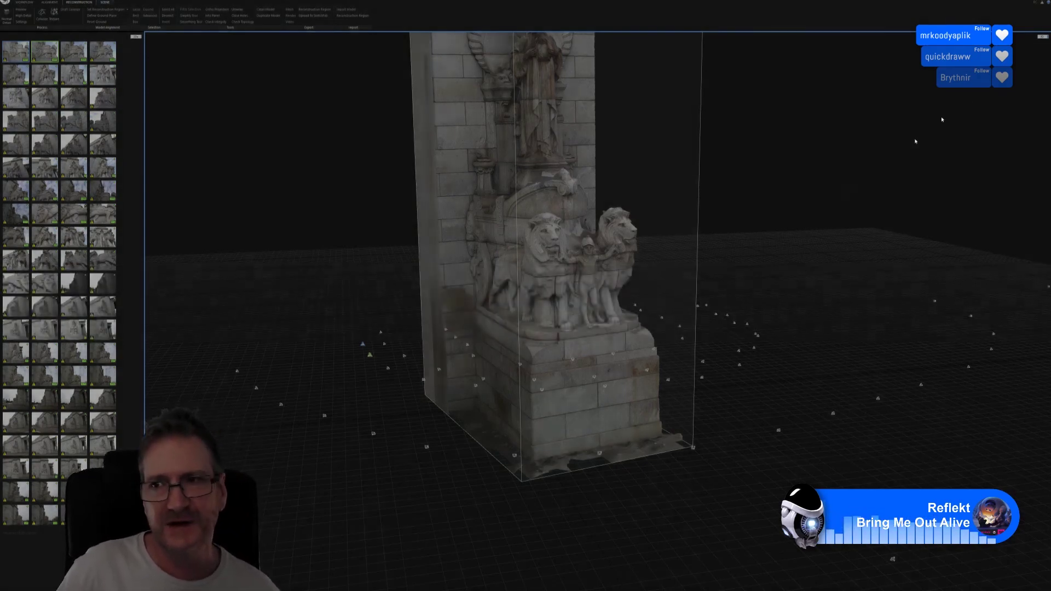
{"action": "left_click", "coordinate": [1013, 3]}
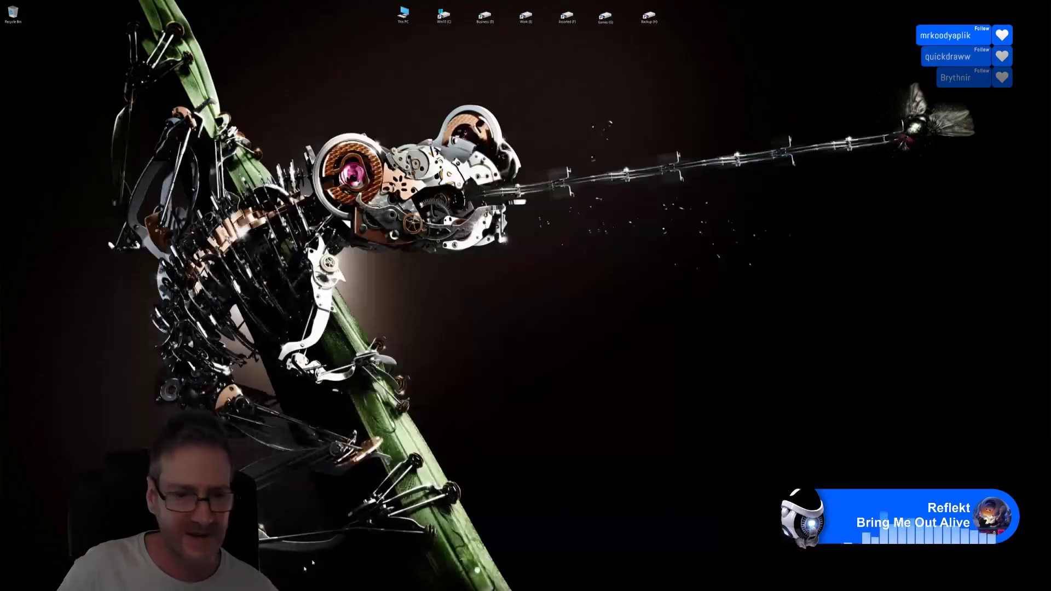
{"action": "key", "text": "alt+Tab"}
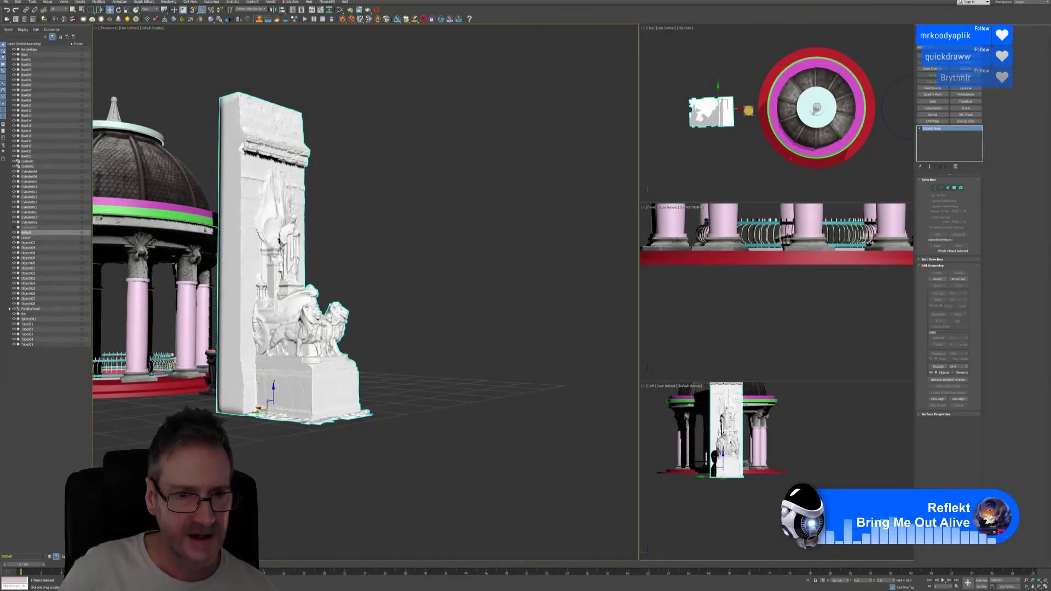
Delete the old untextured monument and import the re-exported Statue.obj with default OBJ options.
{"action": "middle_click_drag", "start_coordinate": [315, 352], "coordinate": [318, 365]}
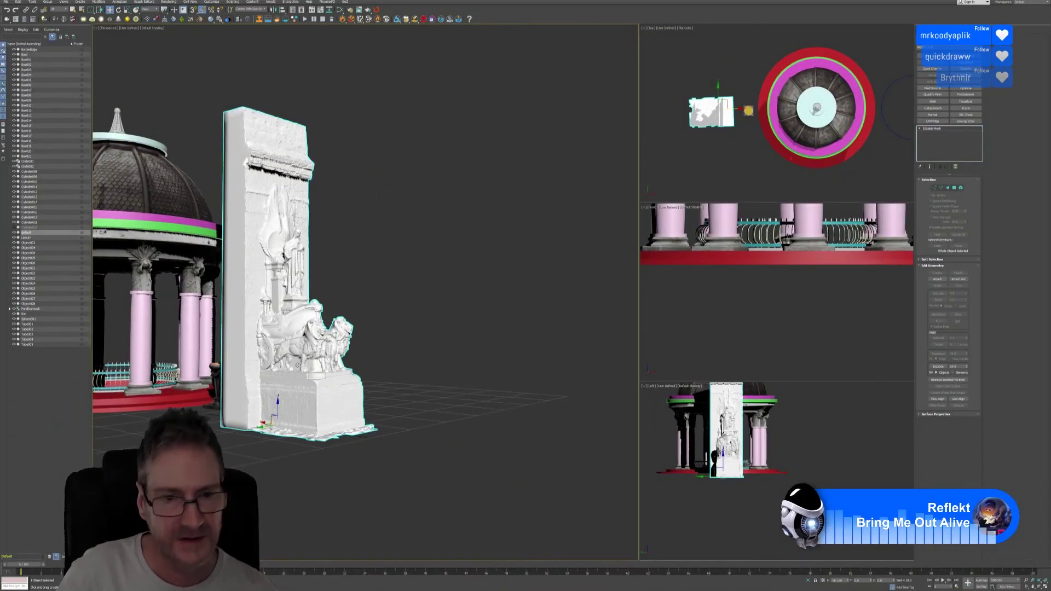
{"action": "key", "text": "Delete"}
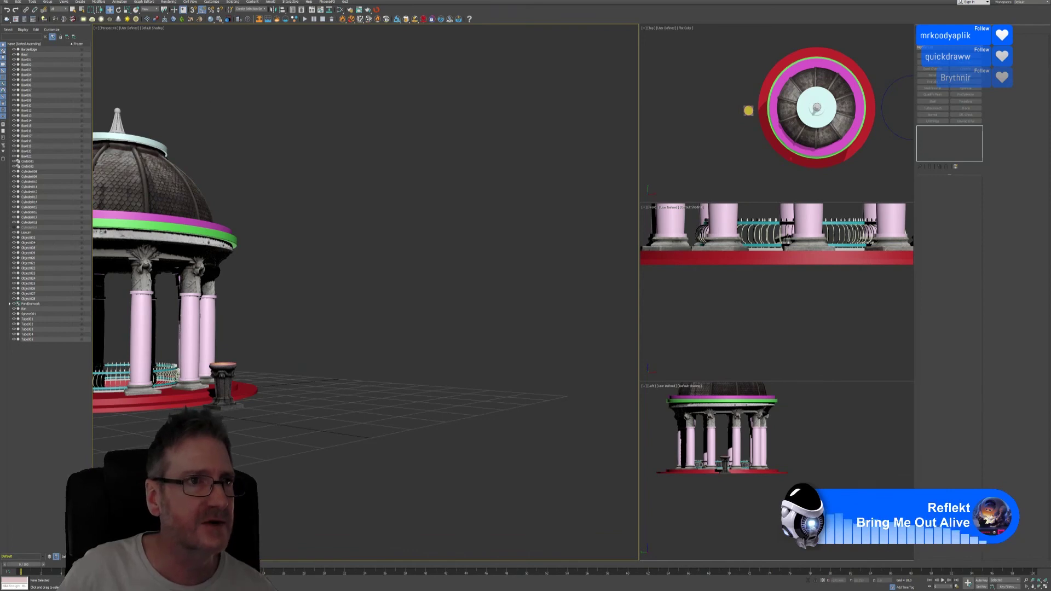
{"action": "left_click", "coordinate": [6, 1]}
{"action": "mouse_move", "coordinate": [33, 80]}
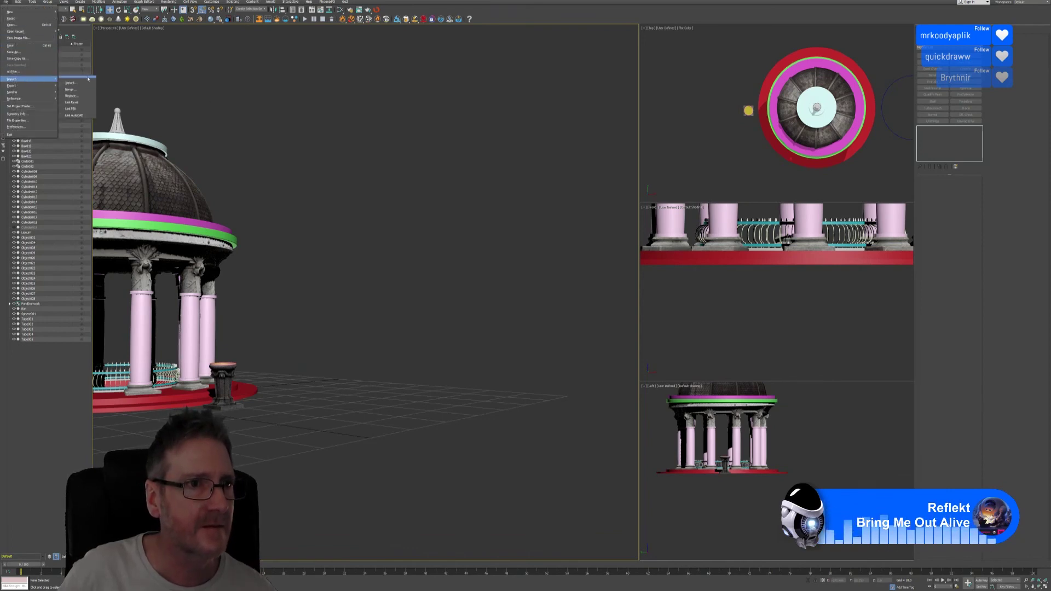
{"action": "left_click", "coordinate": [77, 79]}
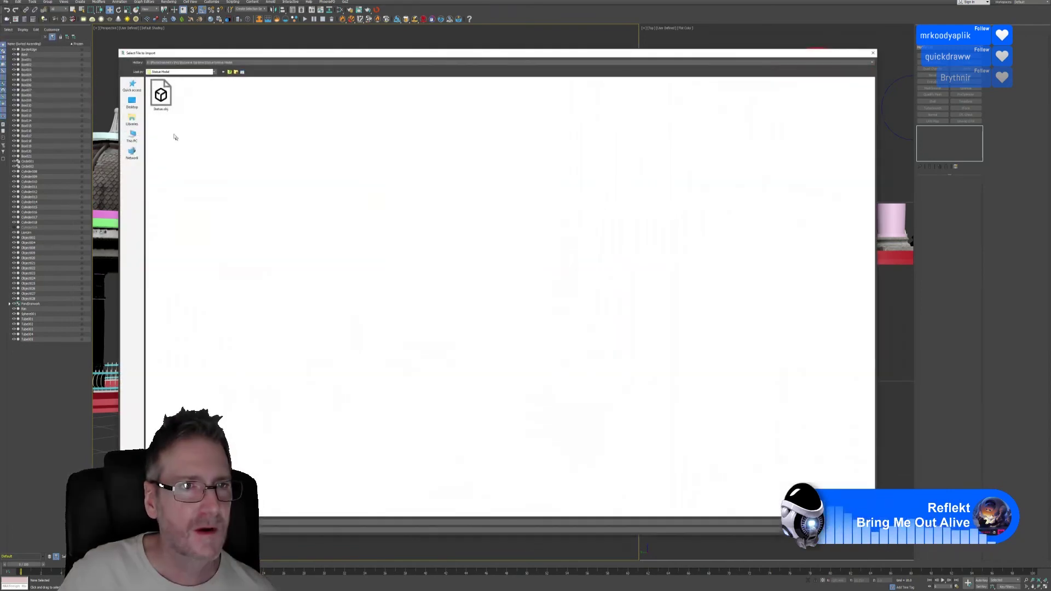
{"action": "double_click", "coordinate": [161, 96]}
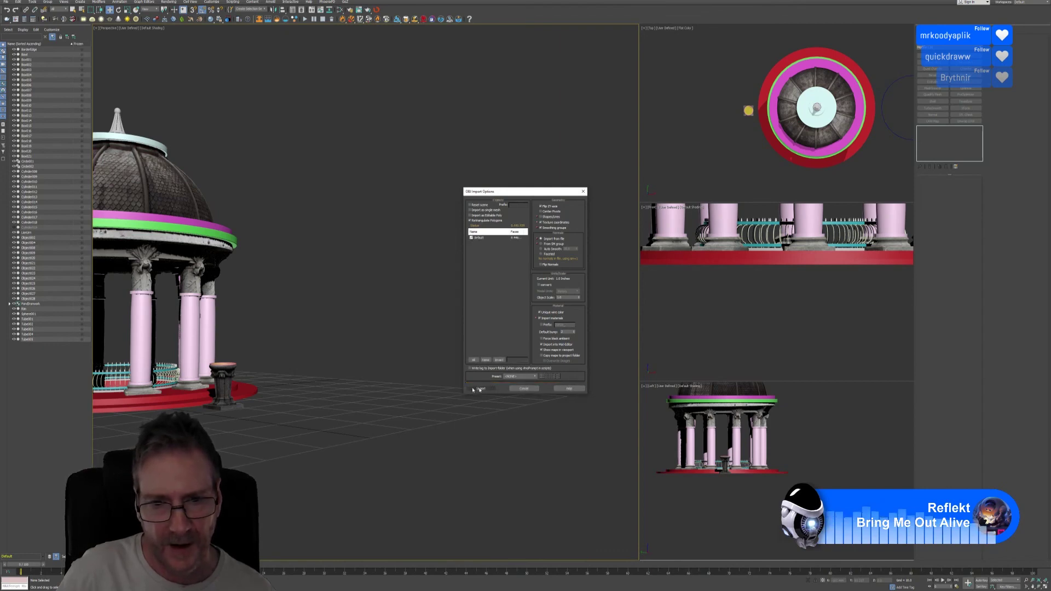
{"action": "left_click", "coordinate": [474, 389]}
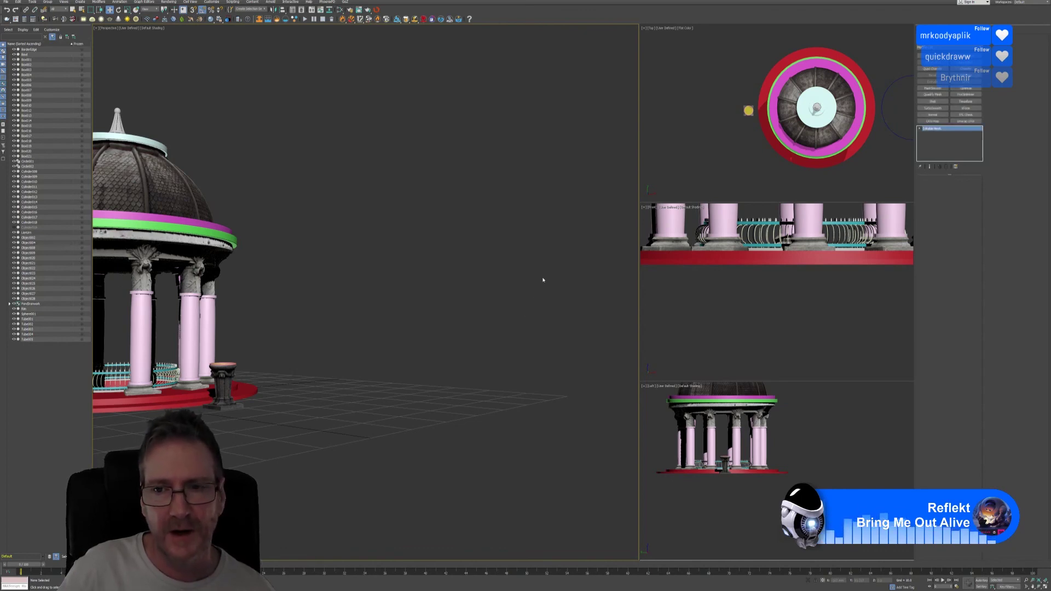
Rotate the imported monument upright and turn it to face the right direction.
{"action": "key", "text": "z"}
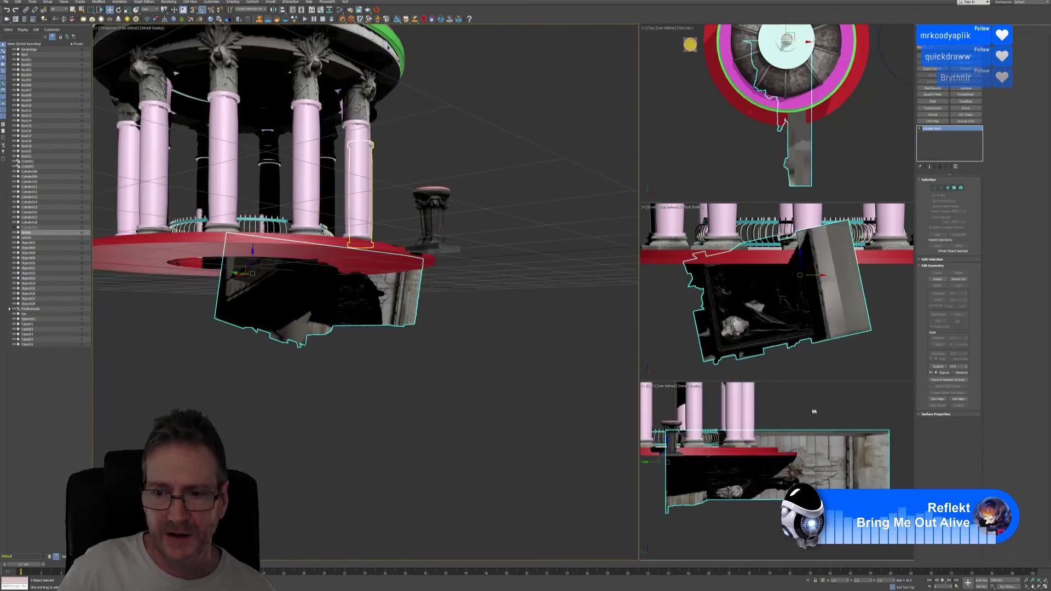
{"action": "scroll", "coordinate": [813, 411], "scroll_direction": "down", "scroll_amount": 5}
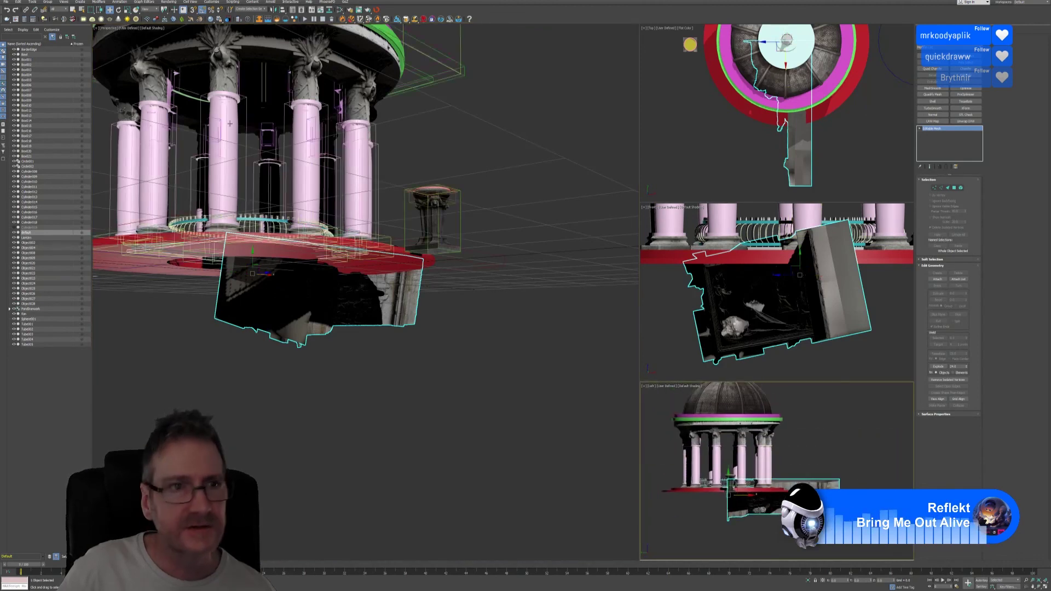
{"action": "left_click", "coordinate": [118, 9]}
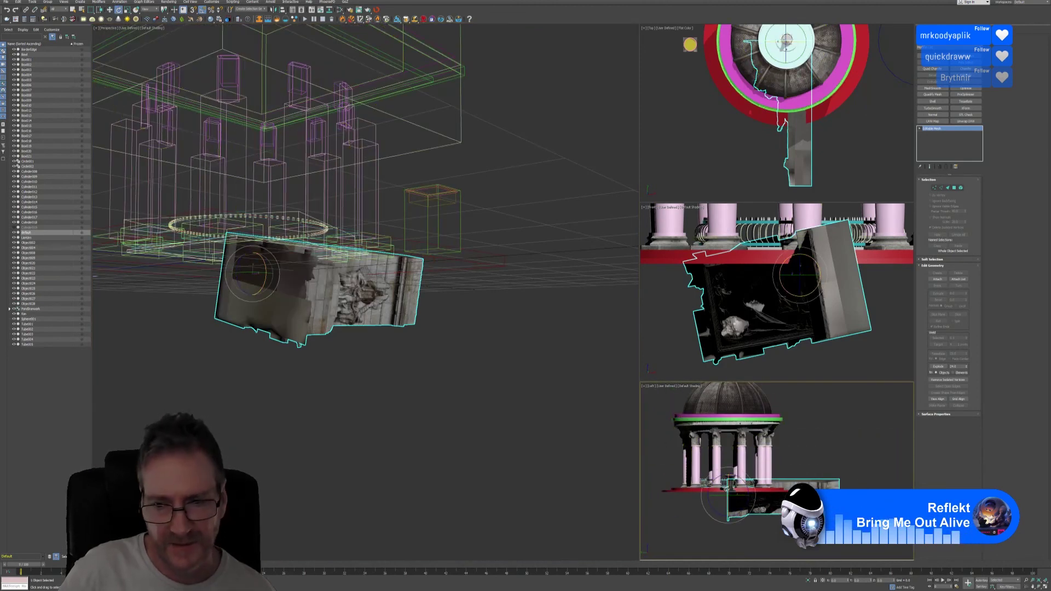
{"action": "left_click_drag", "start_coordinate": [725, 486], "coordinate": [694, 493]}
{"action": "middle_click", "coordinate": [718, 119]}
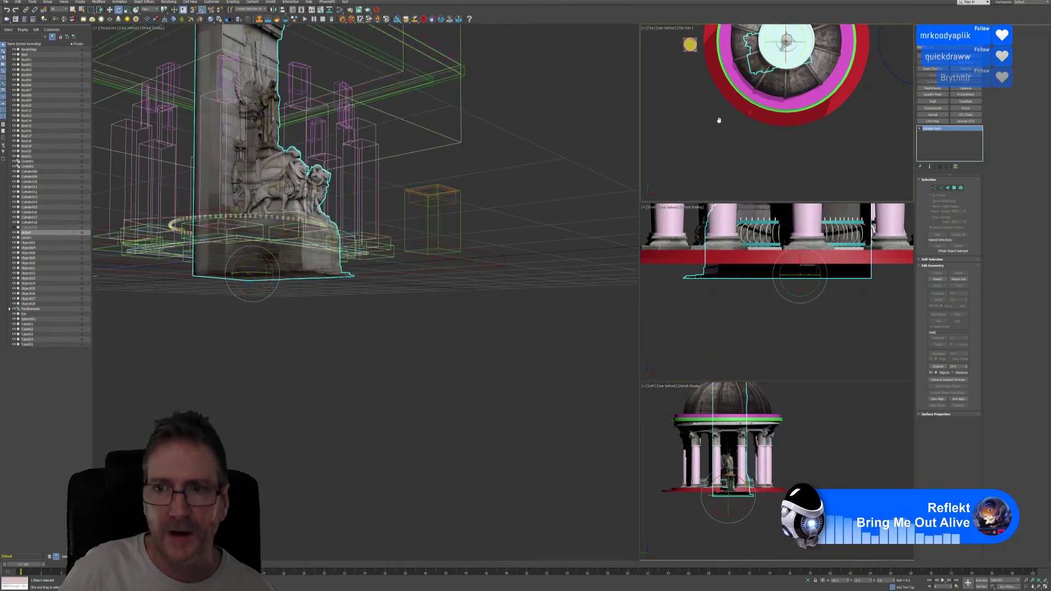
{"action": "middle_click_drag", "start_coordinate": [719, 120], "coordinate": [699, 176]}
{"action": "left_click_drag", "start_coordinate": [789, 91], "coordinate": [790, 87]}
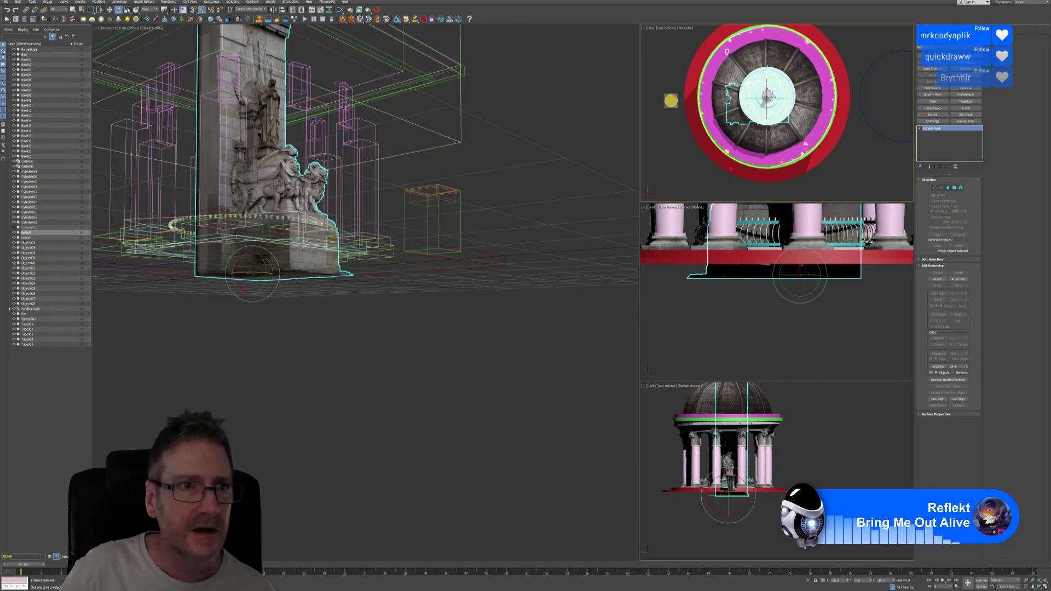
Move the monument beside the rotunda, orbit to check it, and open the Slate Material Editor.
{"action": "key", "text": "w"}
{"action": "middle_click_drag", "start_coordinate": [767, 96], "coordinate": [821, 121]}
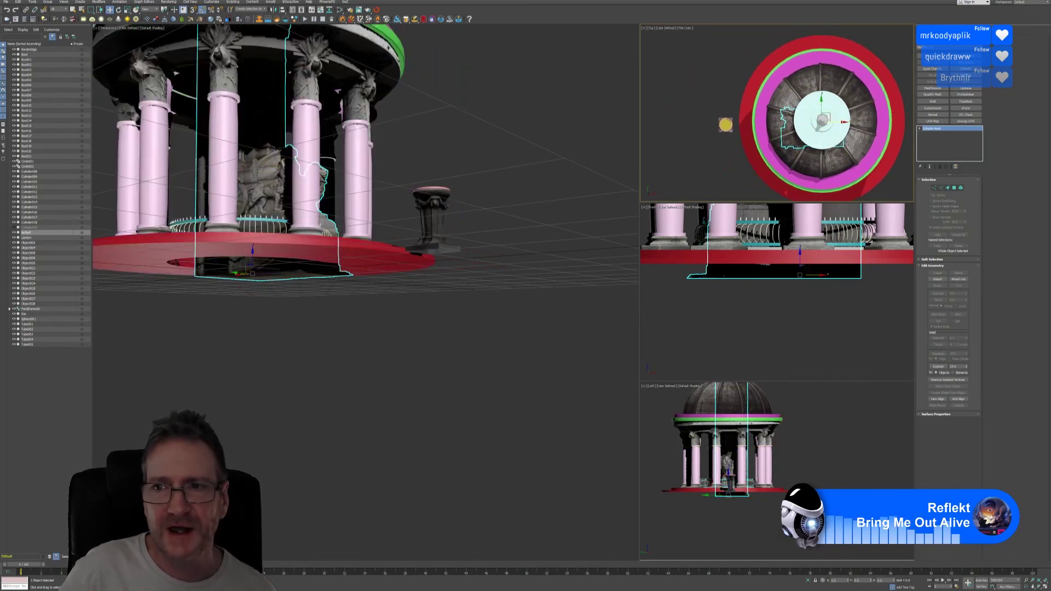
{"action": "left_click_drag", "start_coordinate": [821, 120], "coordinate": [685, 124]}
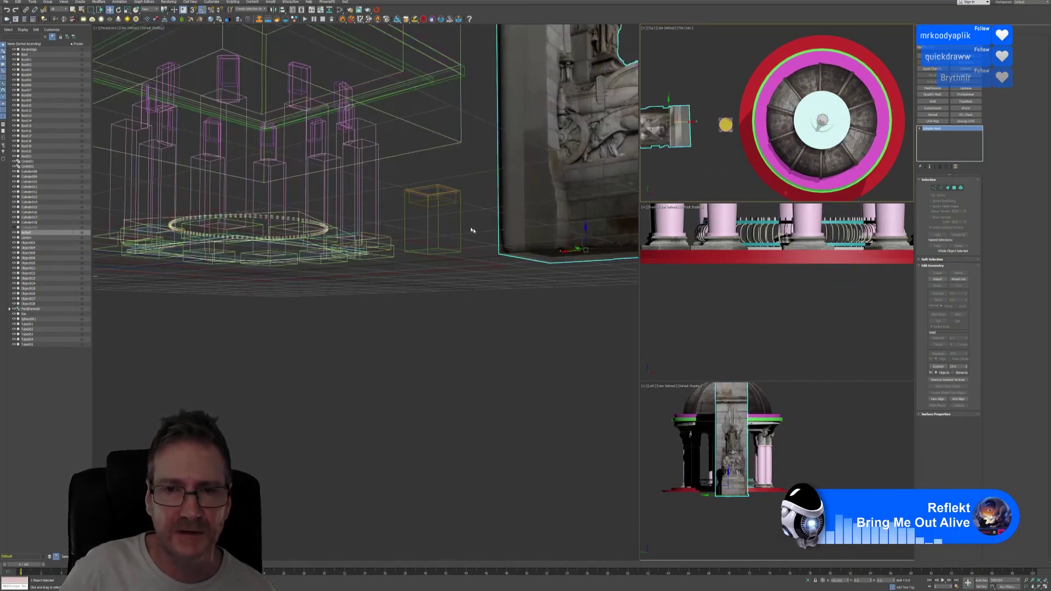
{"action": "middle_click_drag", "start_coordinate": [472, 231], "coordinate": [460, 282], "text": "alt"}
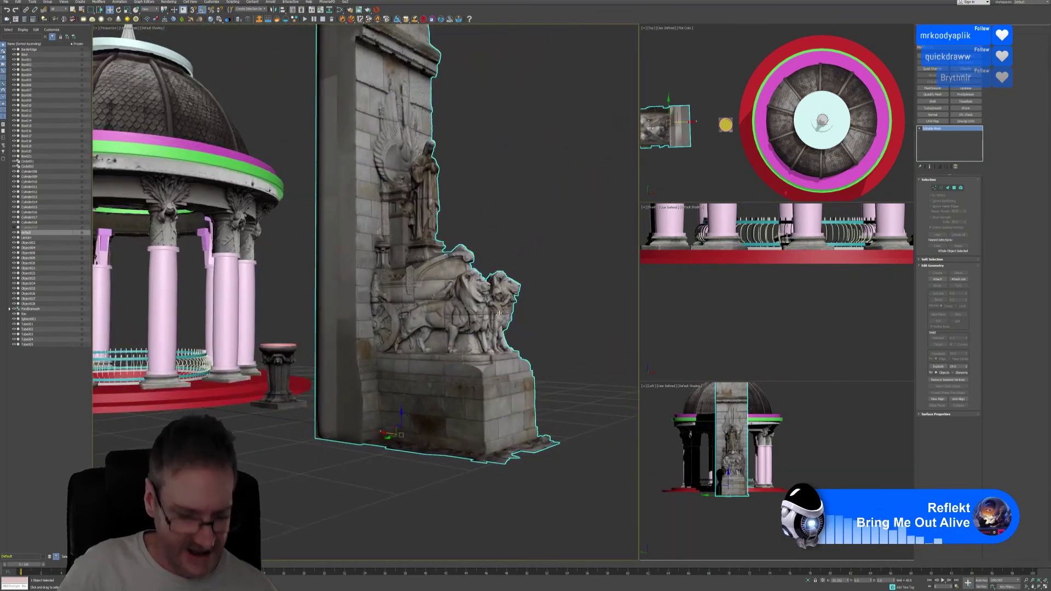
{"action": "middle_click_drag", "start_coordinate": [498, 313], "coordinate": [505, 263], "text": "alt"}
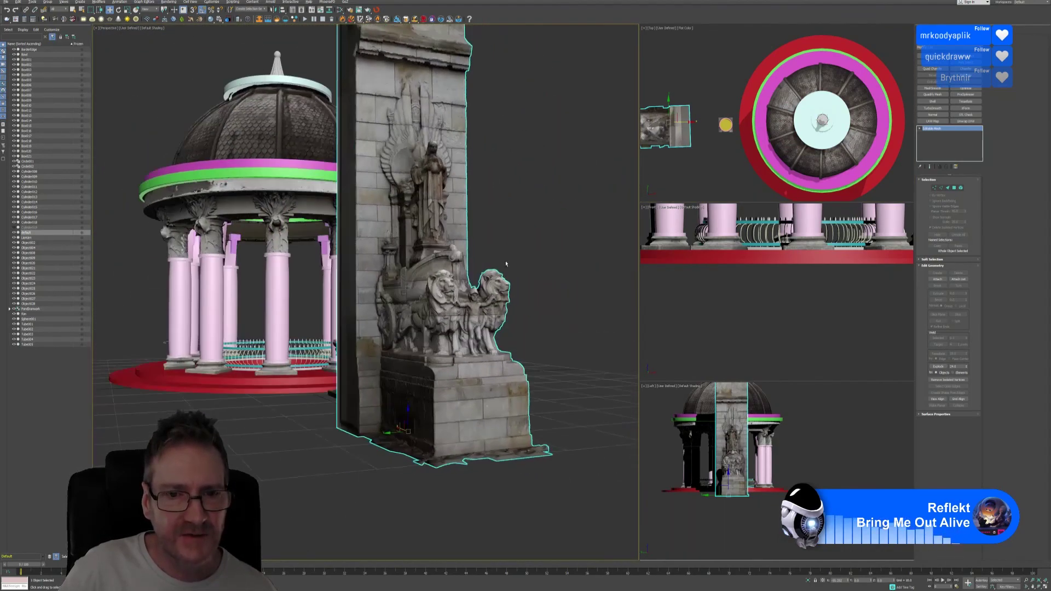
{"action": "scroll", "coordinate": [464, 327], "scroll_direction": "up", "scroll_amount": 3}
{"action": "scroll", "coordinate": [450, 307], "scroll_direction": "down", "scroll_amount": 2}
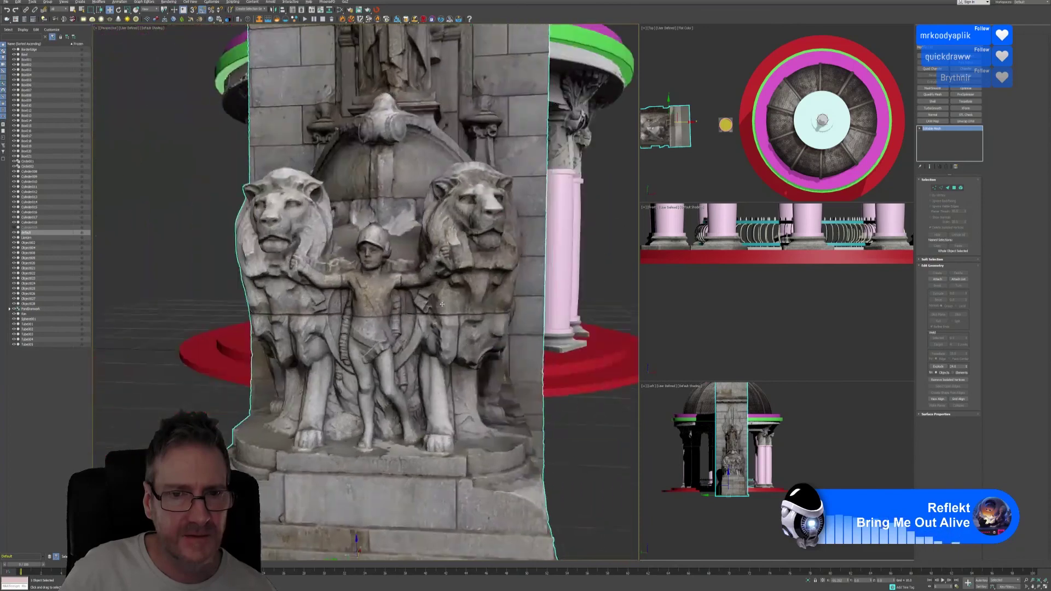
{"action": "middle_click_drag", "start_coordinate": [450, 307], "coordinate": [427, 443], "text": "alt"}
{"action": "scroll", "coordinate": [383, 317], "scroll_direction": "down", "scroll_amount": 2}
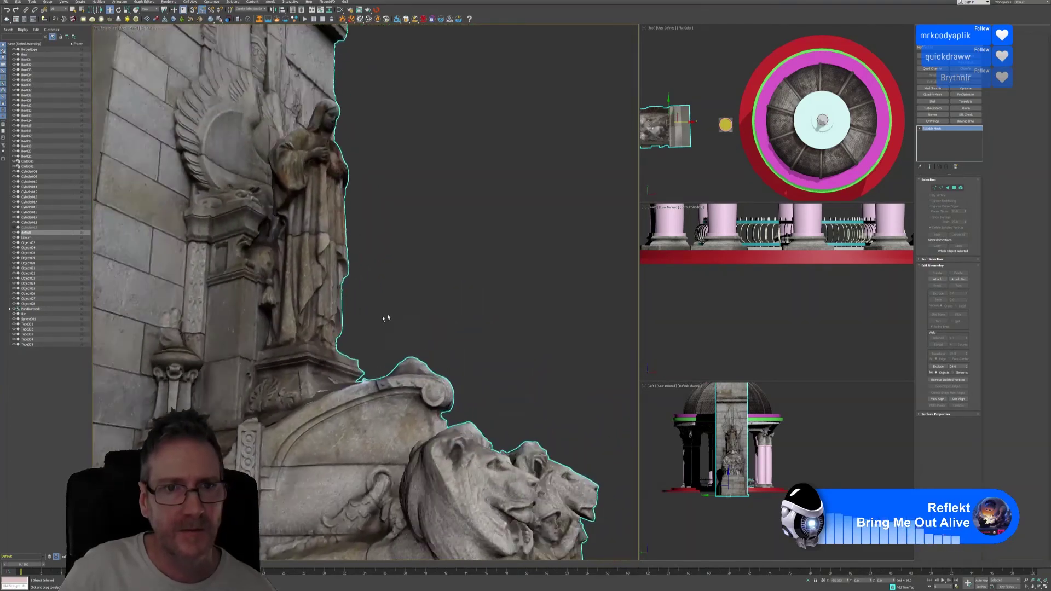
{"action": "middle_click_drag", "start_coordinate": [382, 317], "coordinate": [374, 160], "text": "alt"}
{"action": "scroll", "coordinate": [376, 300], "scroll_direction": "down", "scroll_amount": 2}
{"action": "scroll", "coordinate": [376, 300], "scroll_direction": "down", "scroll_amount": 1}
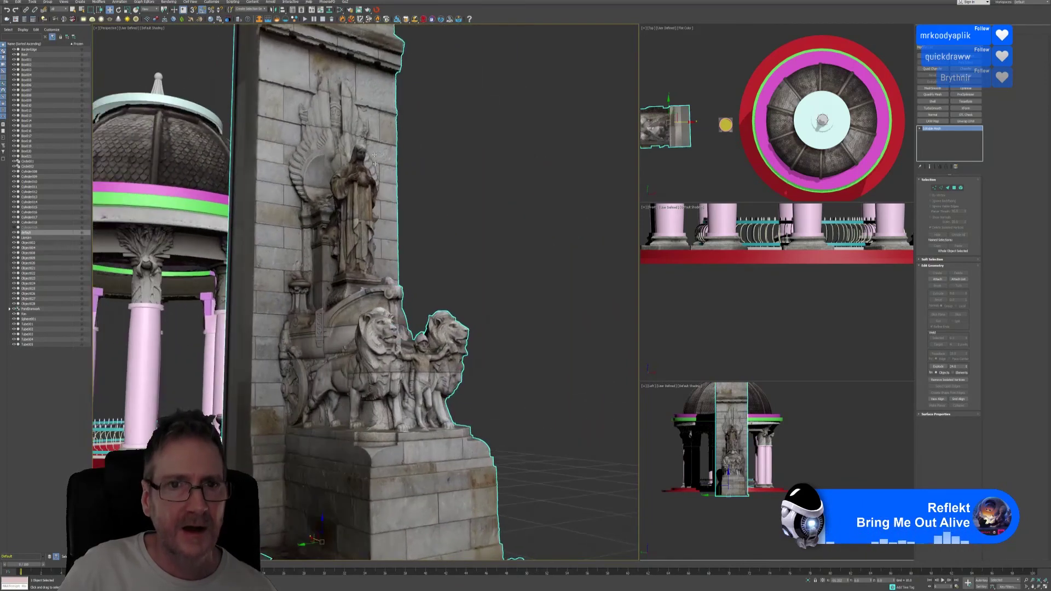
{"action": "left_click", "coordinate": [340, 9]}
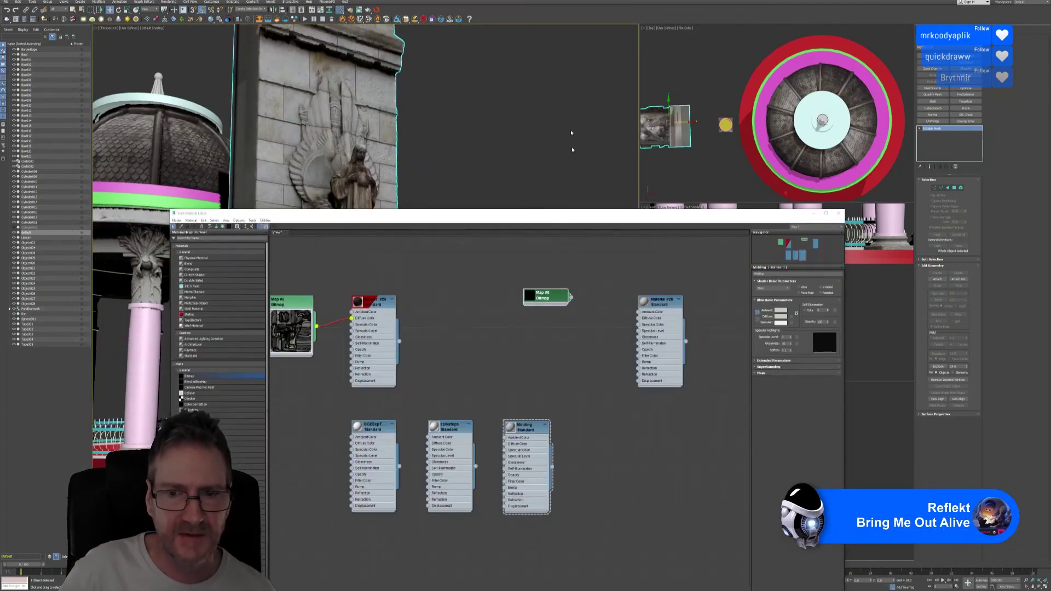
Remove the Map #5 and Material #26 nodes, switch Molding to Oren-Nayar-Blinn, and close the editor.
{"action": "left_click_drag", "start_coordinate": [557, 214], "coordinate": [598, 126]}
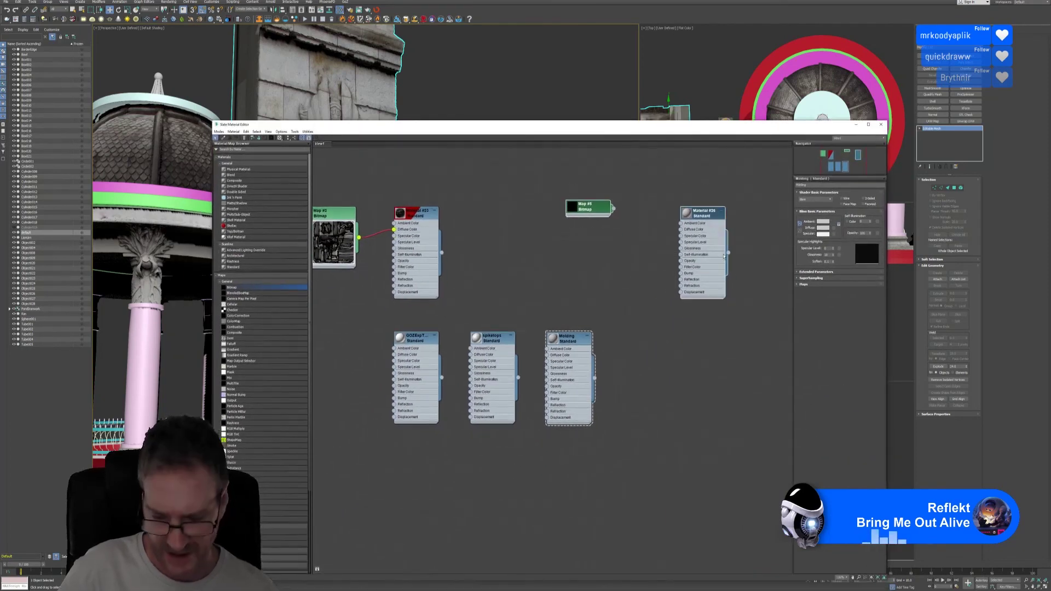
{"action": "key", "text": "ctrl+z"}
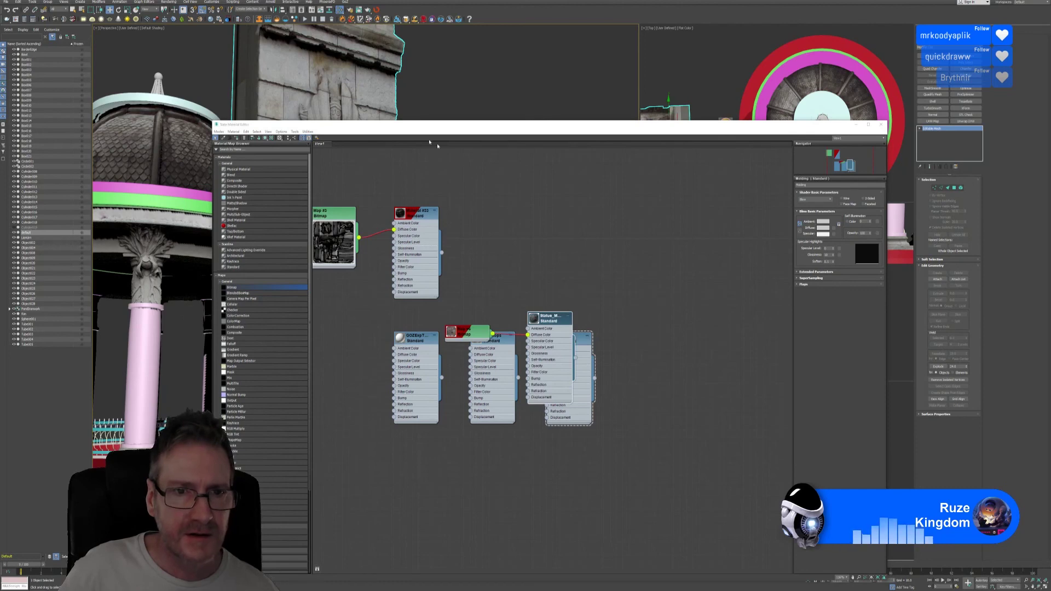
{"action": "left_click_drag", "start_coordinate": [548, 318], "coordinate": [663, 243]}
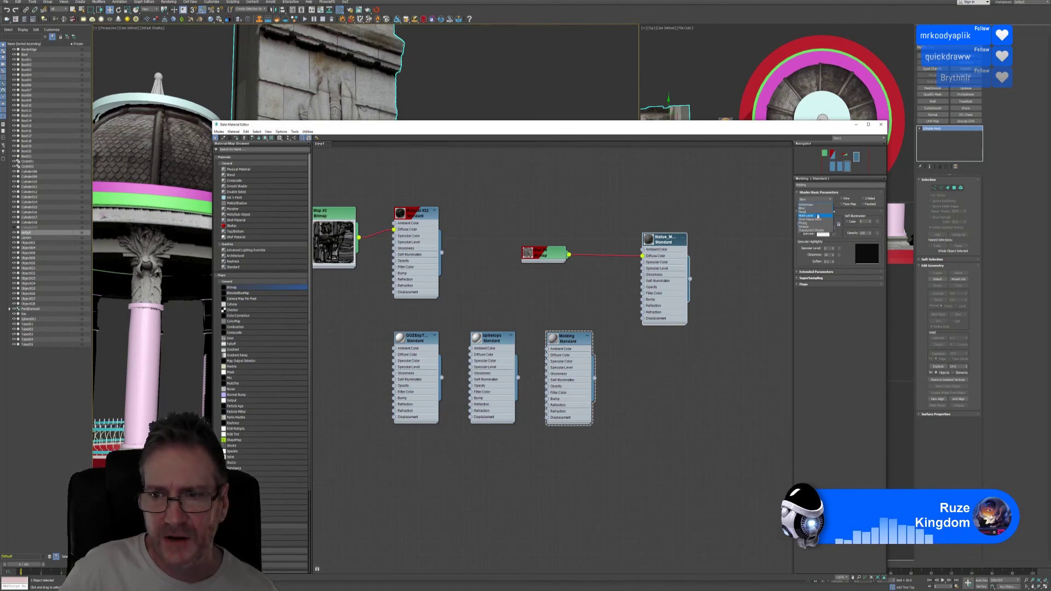
{"action": "left_click", "coordinate": [817, 219]}
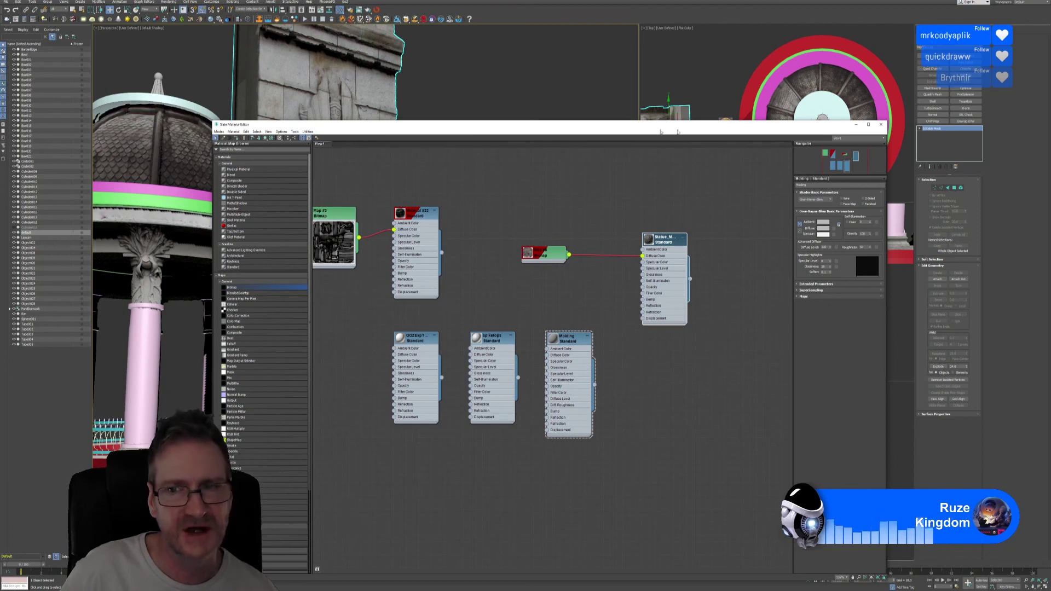
{"action": "left_click", "coordinate": [881, 125]}
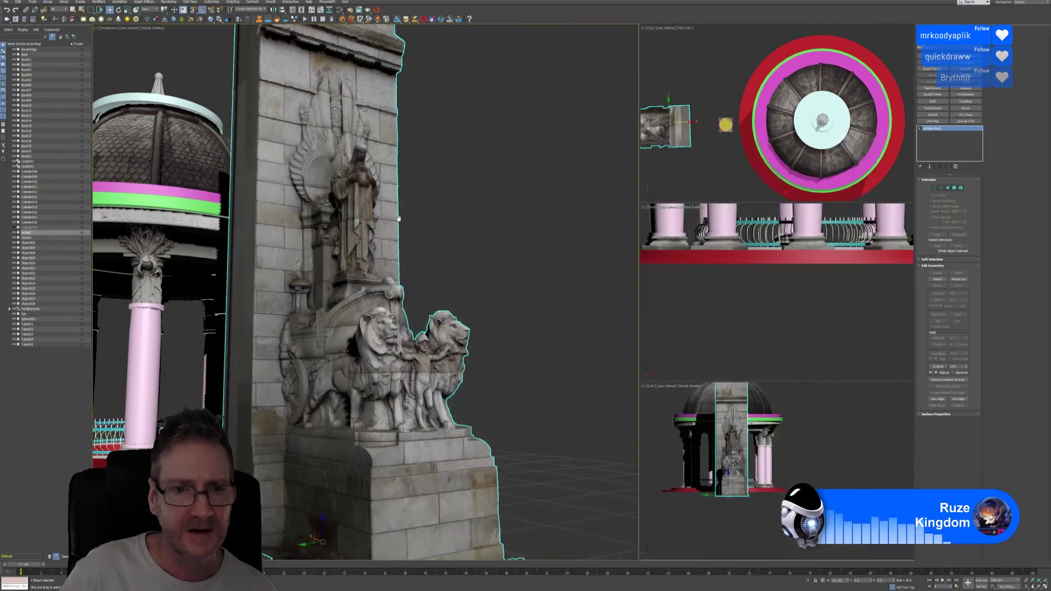
{"action": "scroll", "coordinate": [483, 302], "scroll_direction": "up", "scroll_amount": 2}
{"action": "middle_click_drag", "start_coordinate": [472, 305], "coordinate": [428, 282], "text": "alt"}
{"action": "scroll", "coordinate": [457, 290], "scroll_direction": "up", "scroll_amount": 8}
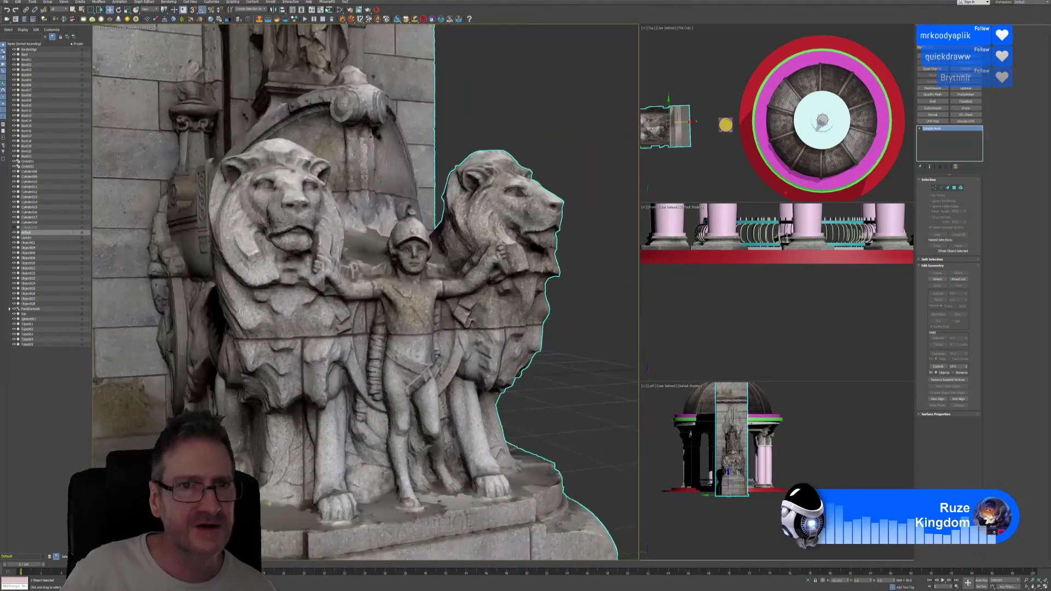
{"action": "left_click", "coordinate": [344, 11]}
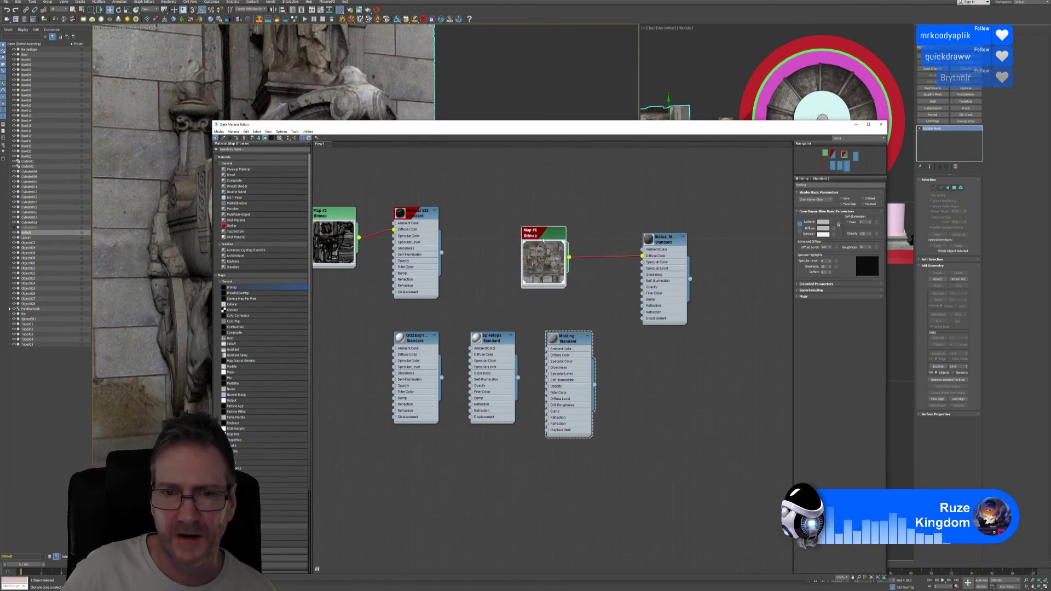
{"action": "double_click", "coordinate": [544, 240]}
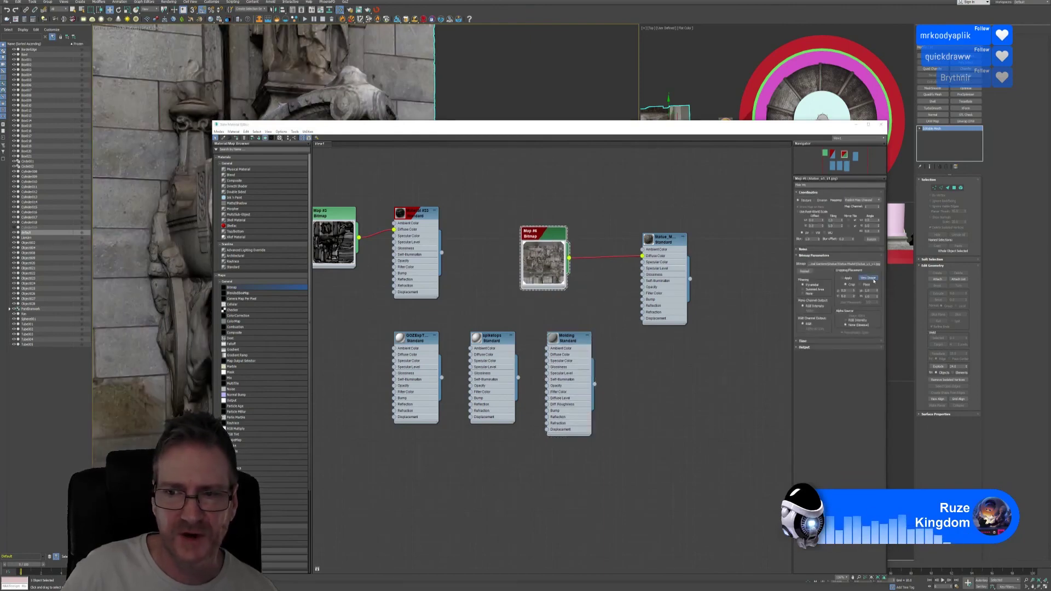
{"action": "left_click", "coordinate": [870, 279]}
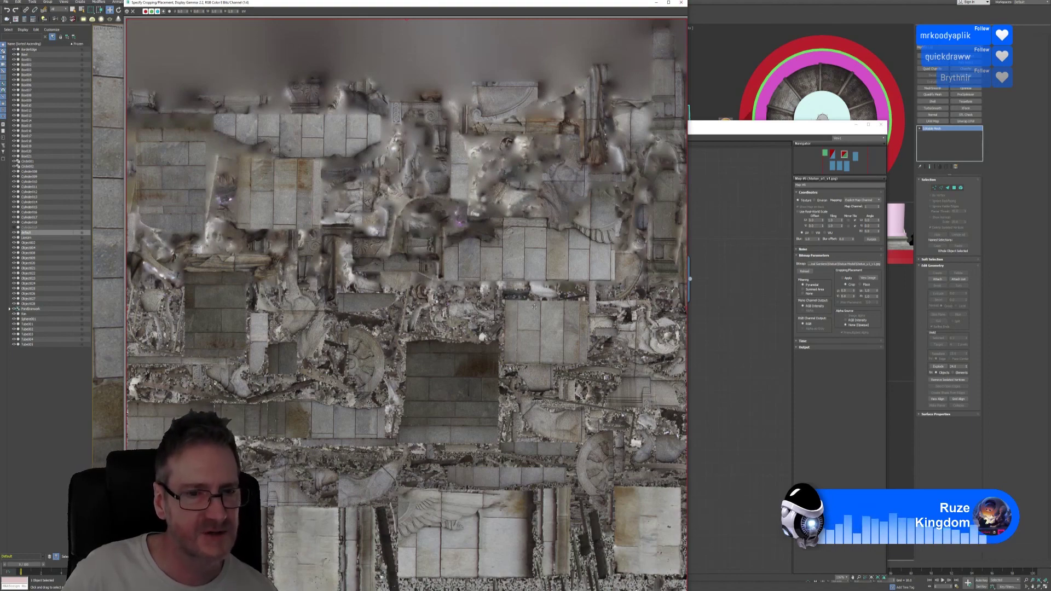
{"action": "left_click", "coordinate": [681, 2]}
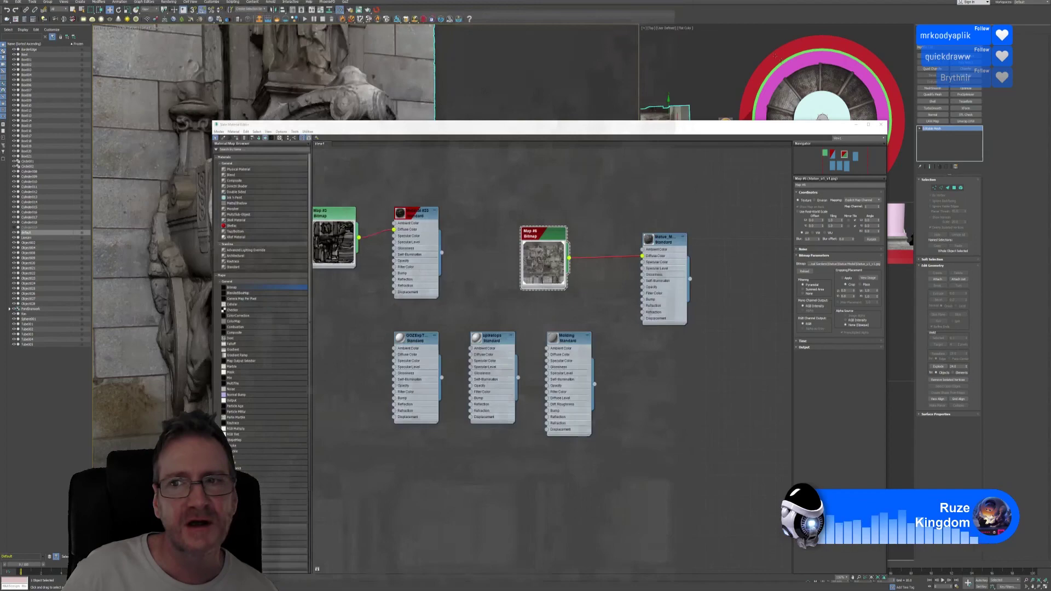
{"action": "left_click", "coordinate": [876, 124]}
{"action": "mouse_move", "coordinate": [339, 307]}
{"action": "middle_mouse_down", "text": "alt"}
{"action": "mouse_move", "coordinate": [296, 307]}
{"action": "mouse_move", "coordinate": [348, 335]}
{"action": "mouse_move", "coordinate": [339, 327]}
{"action": "middle_mouse_up", "text": "alt"}
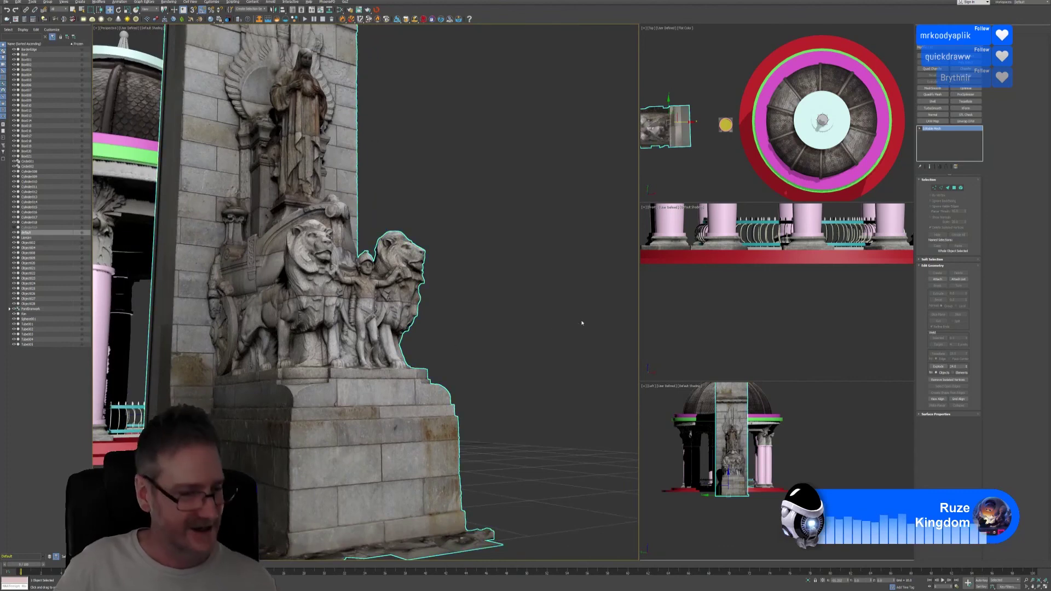